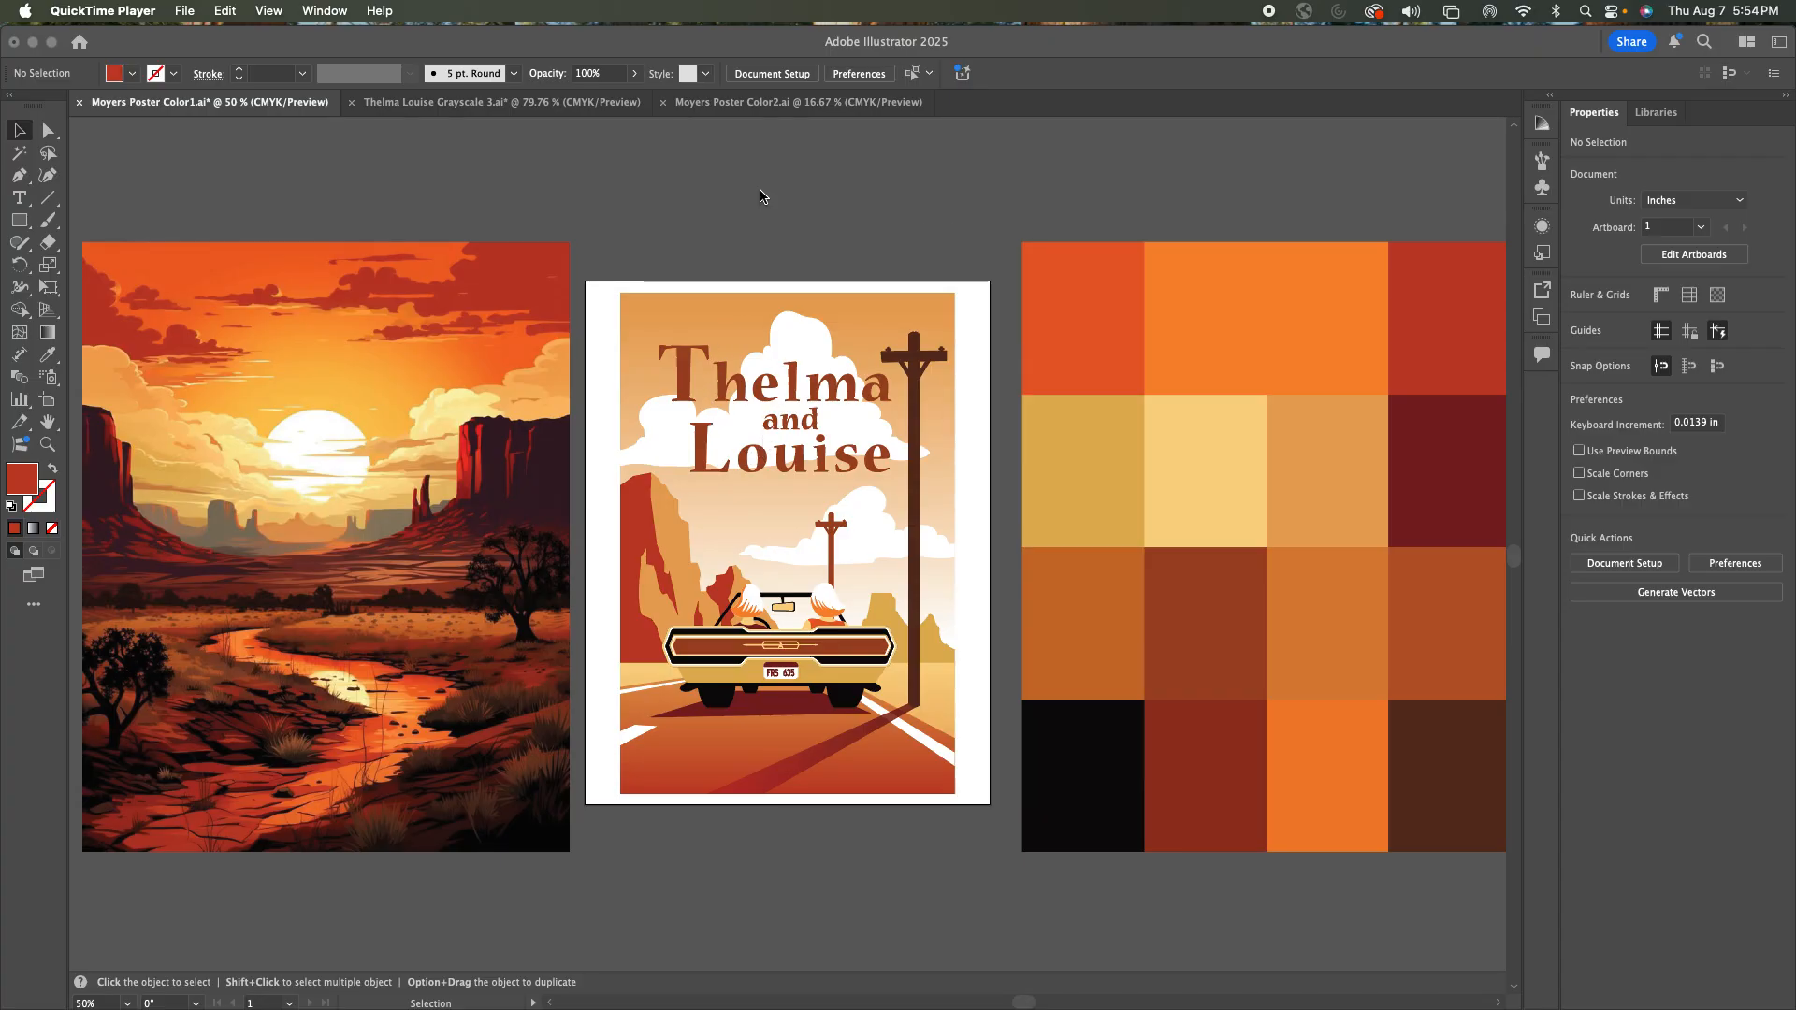
# Compare the finished Moyers Poster Color2.ai and Moyers Poster Color1.ai posters, and bring up the Thelma Louise Grayscale 3.ai document.
pyautogui.click(735, 108)
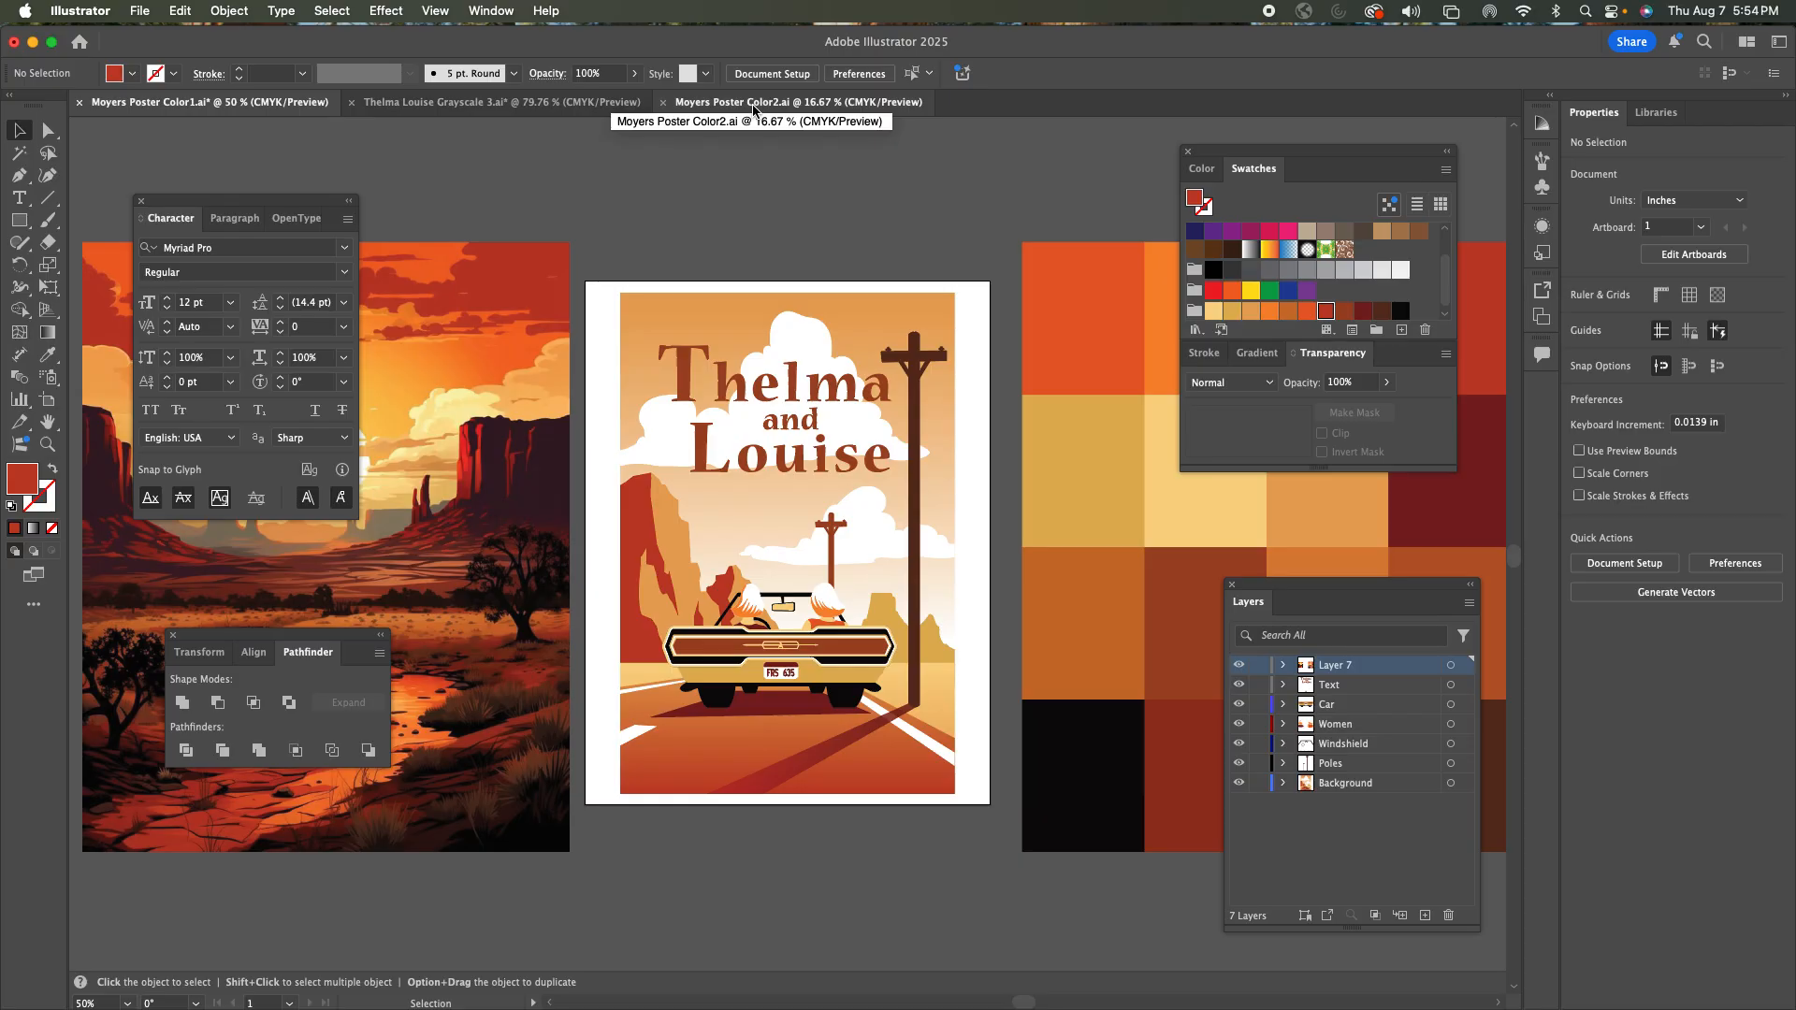
pyautogui.click(753, 111)
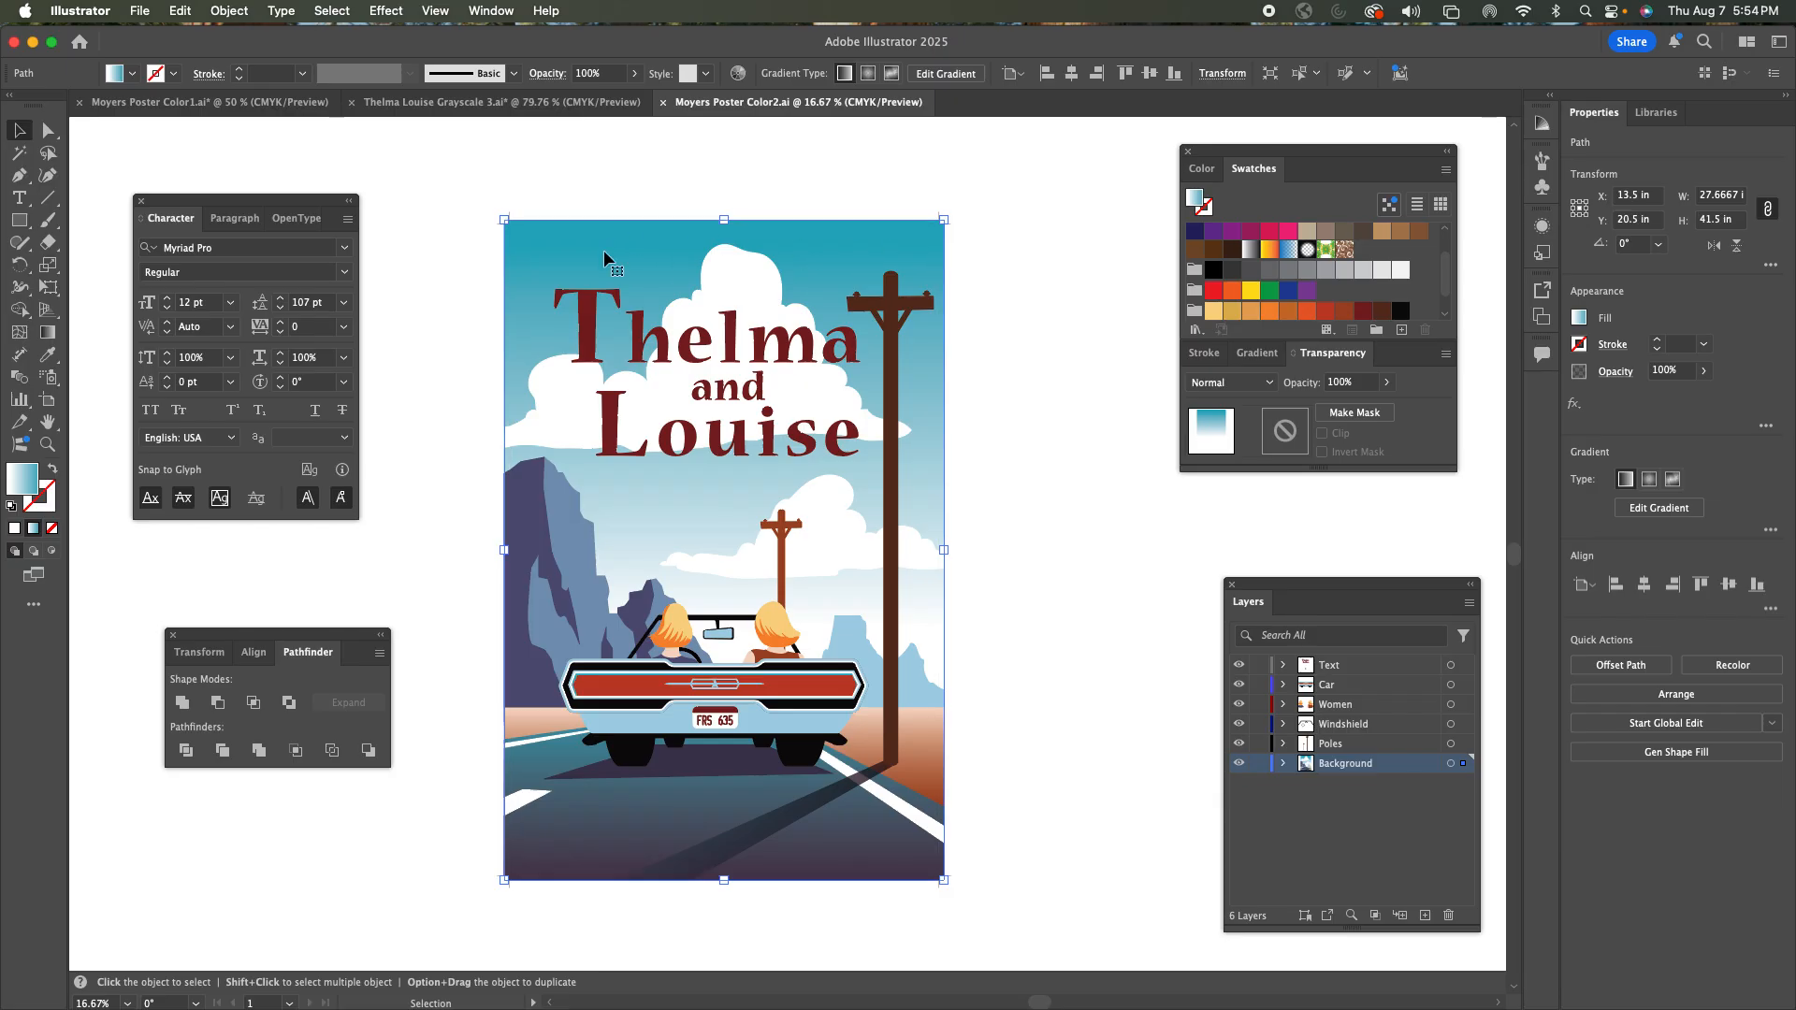
pyautogui.click(248, 110)
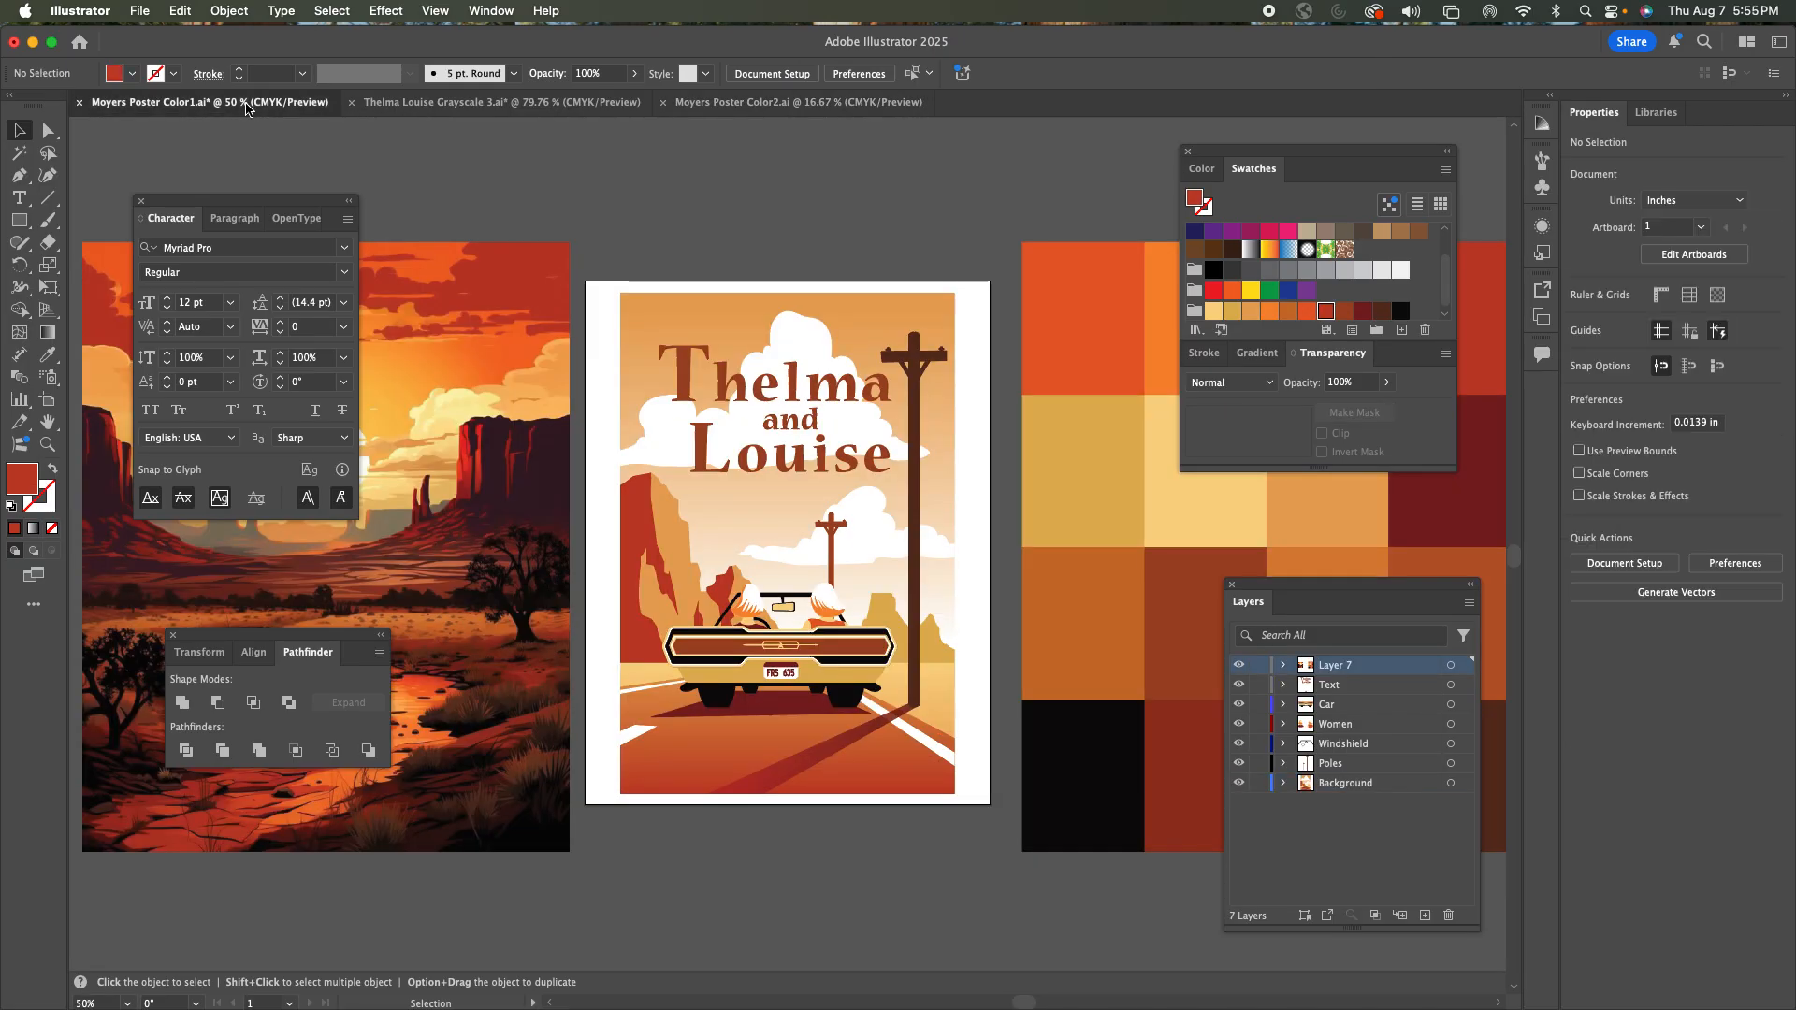
pyautogui.click(465, 109)
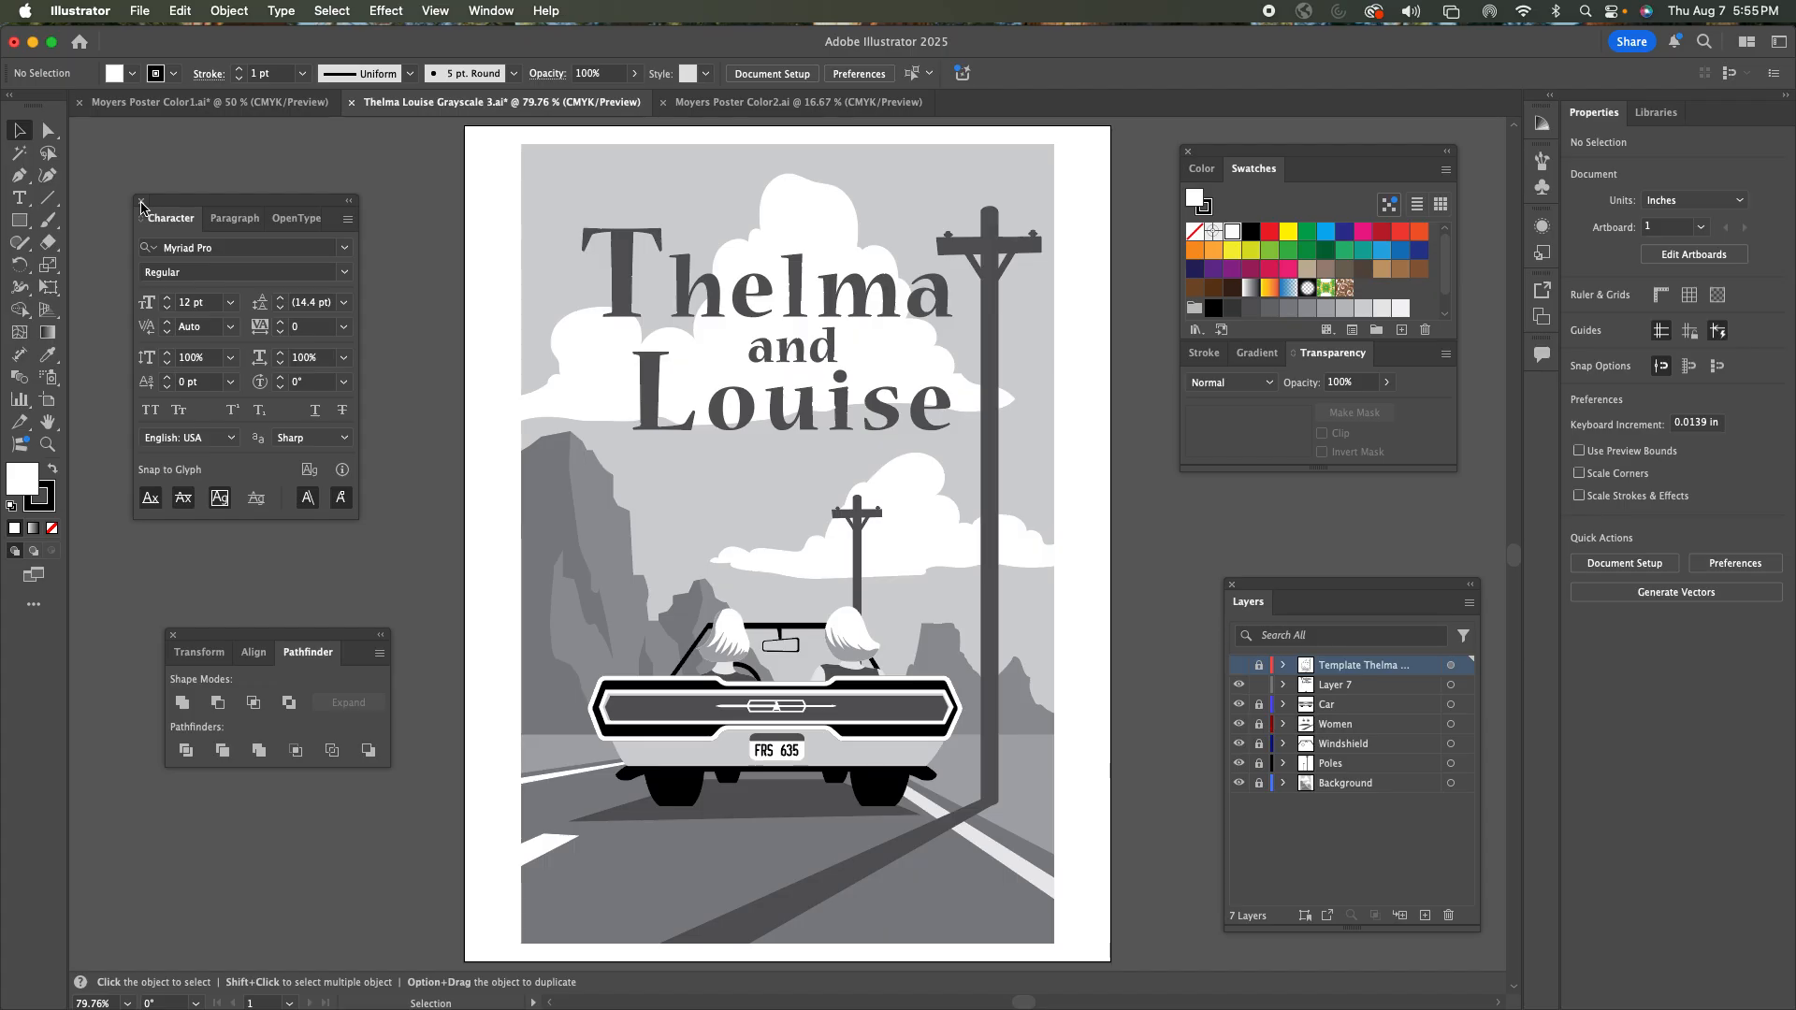
# Close the Character panel and delete the template sketch layer from the grayscale poster.
pyautogui.click(138, 200)
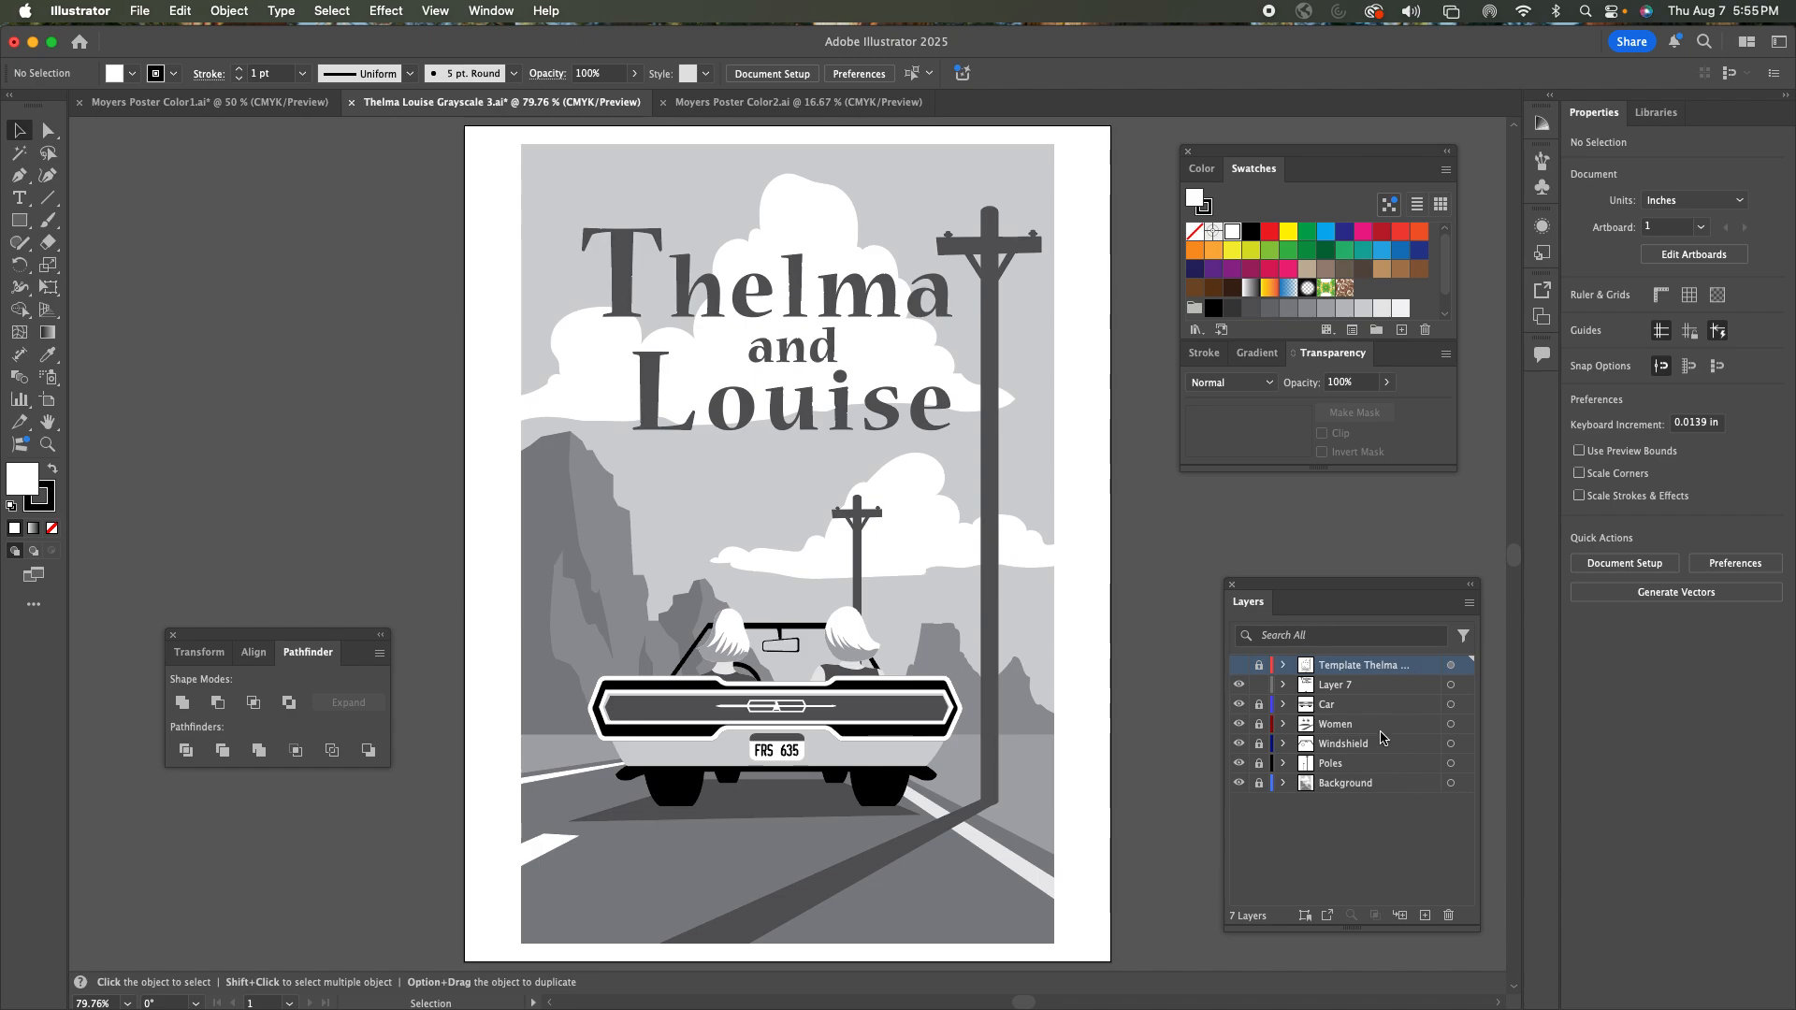
pyautogui.click(1239, 665)
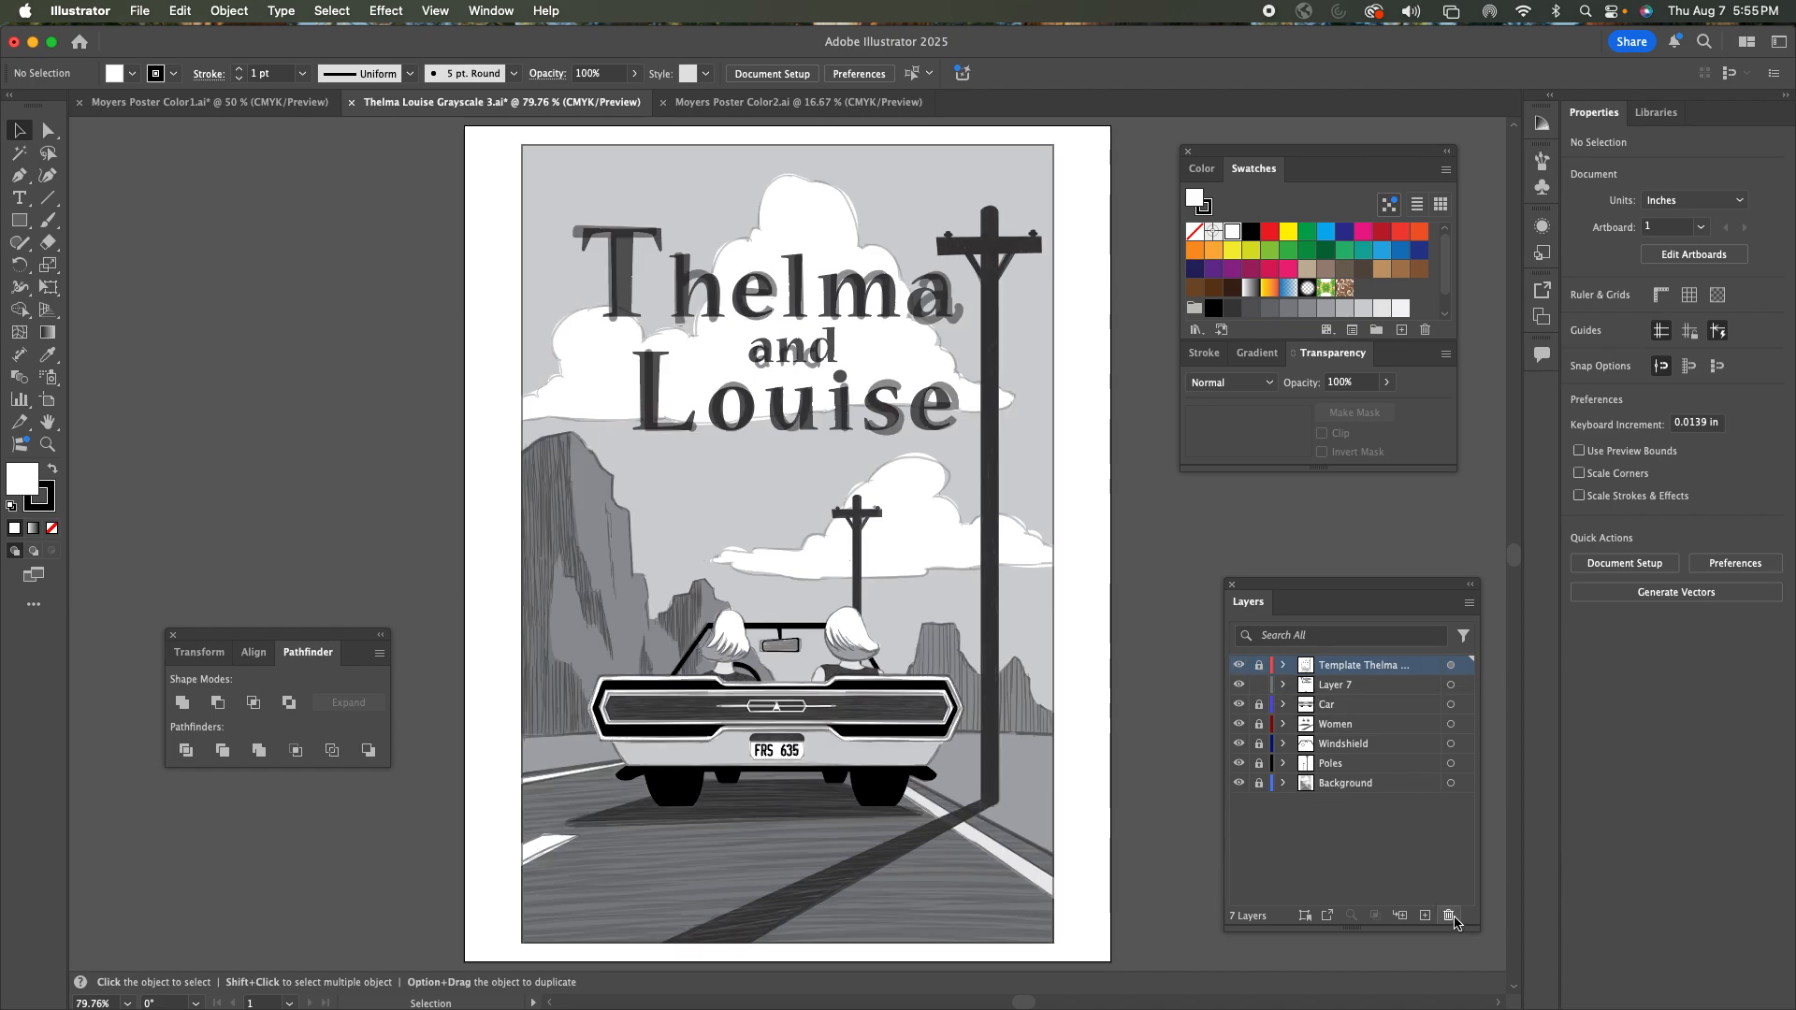
pyautogui.click(1449, 916)
pyautogui.click(1071, 556)
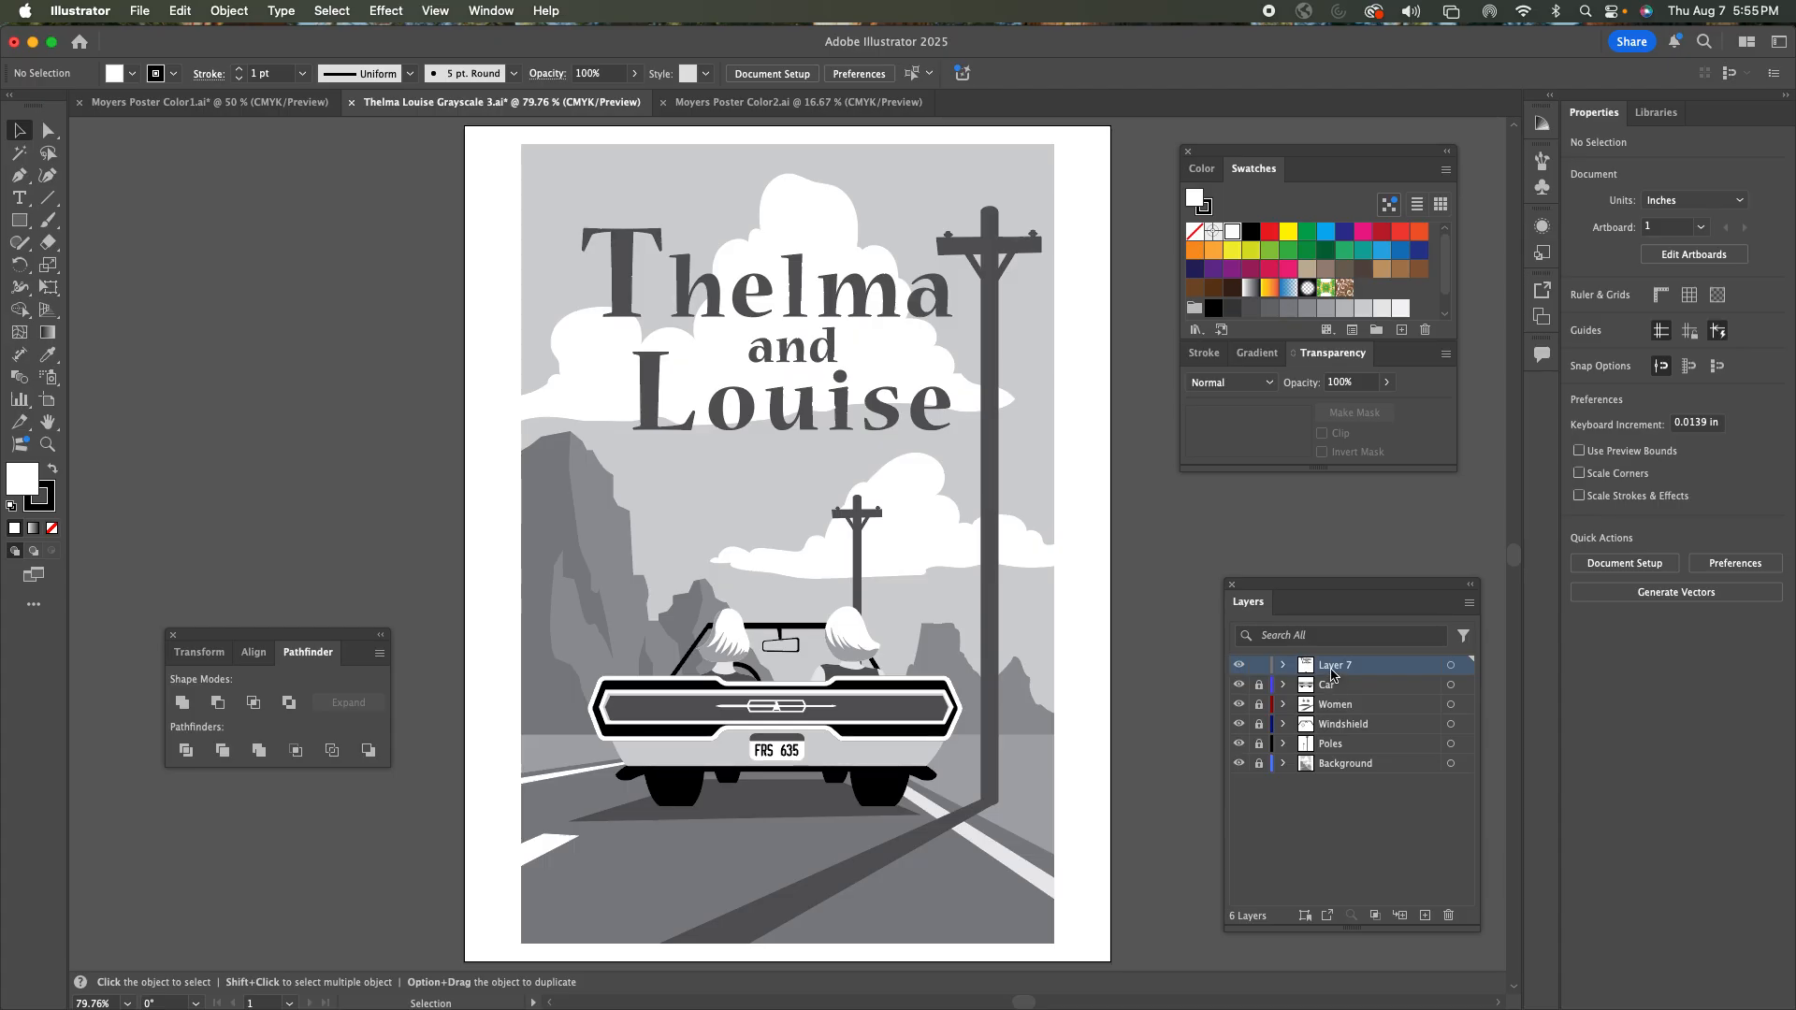
# Rename the layer holding the poster title, Layer 7, as Text.
pyautogui.doubleClick(1335, 666)
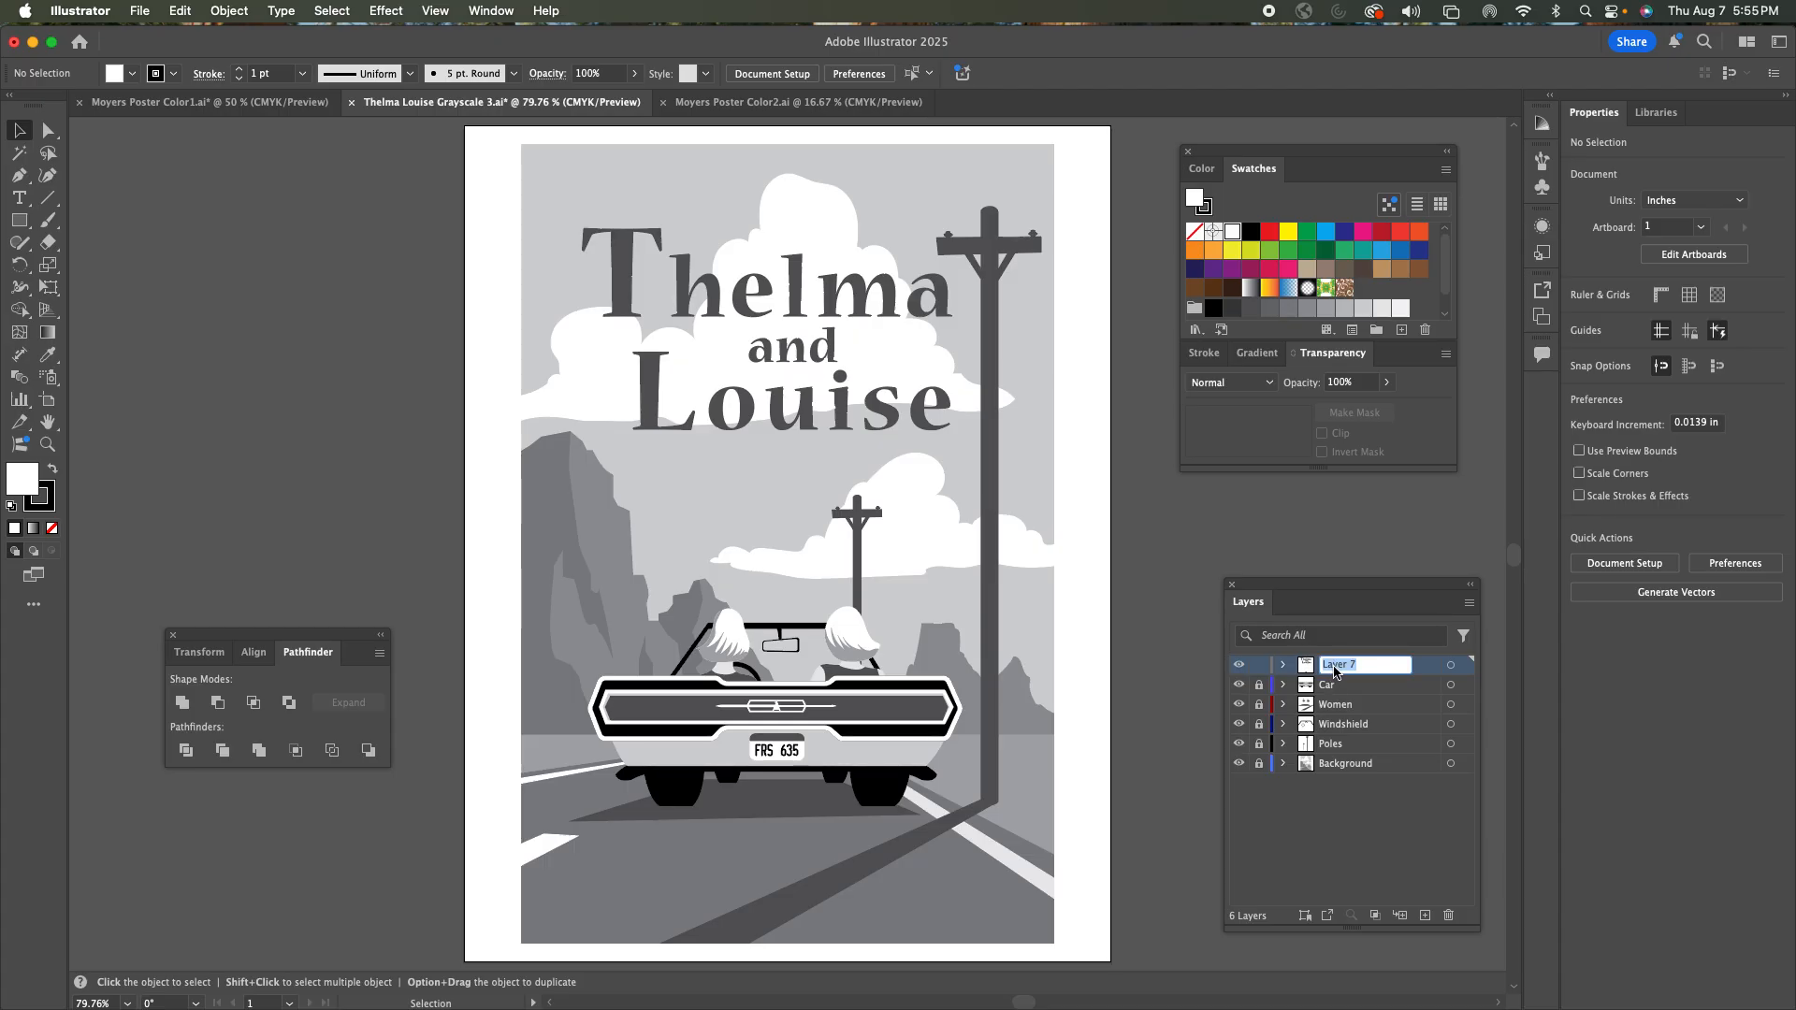
pyautogui.write('Text')
pyautogui.click(1359, 823)
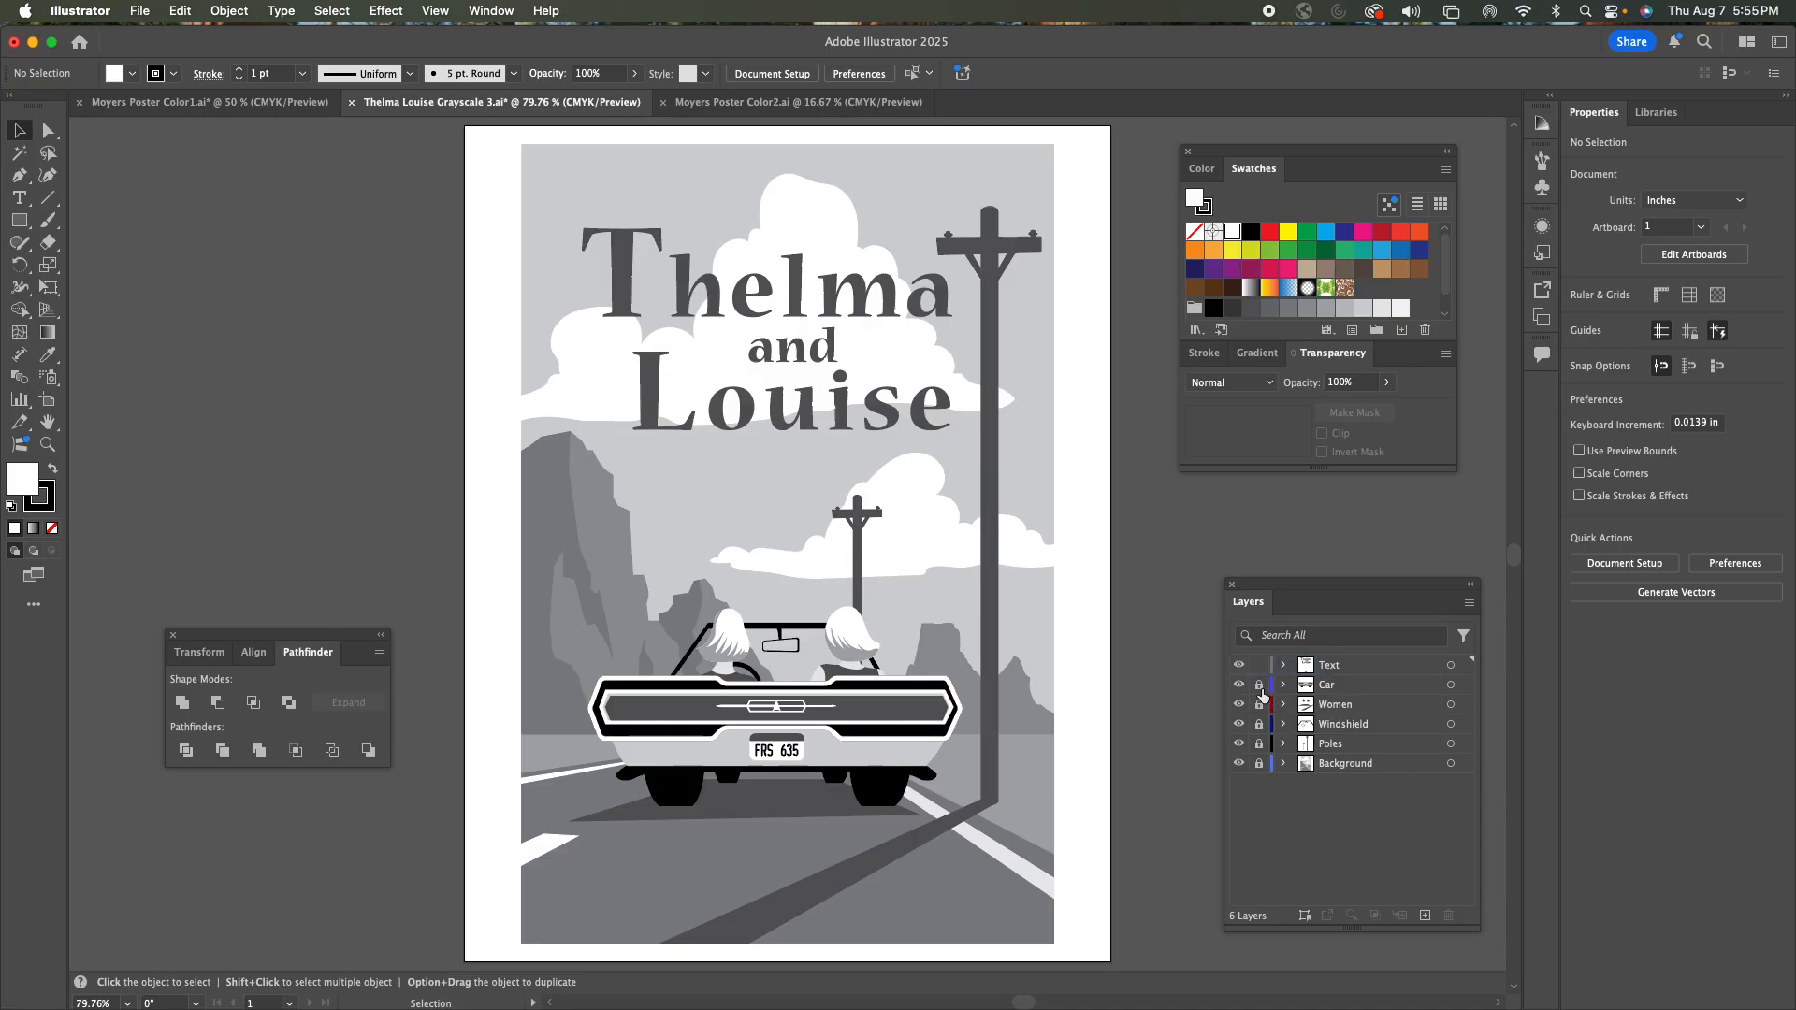
# Unlock the Car, Women, Windshield, Poles and Background layers, and add a new layer above Text.
pyautogui.moveTo(1259, 685); pyautogui.dragTo(1260, 759)
pyautogui.click(1374, 671)
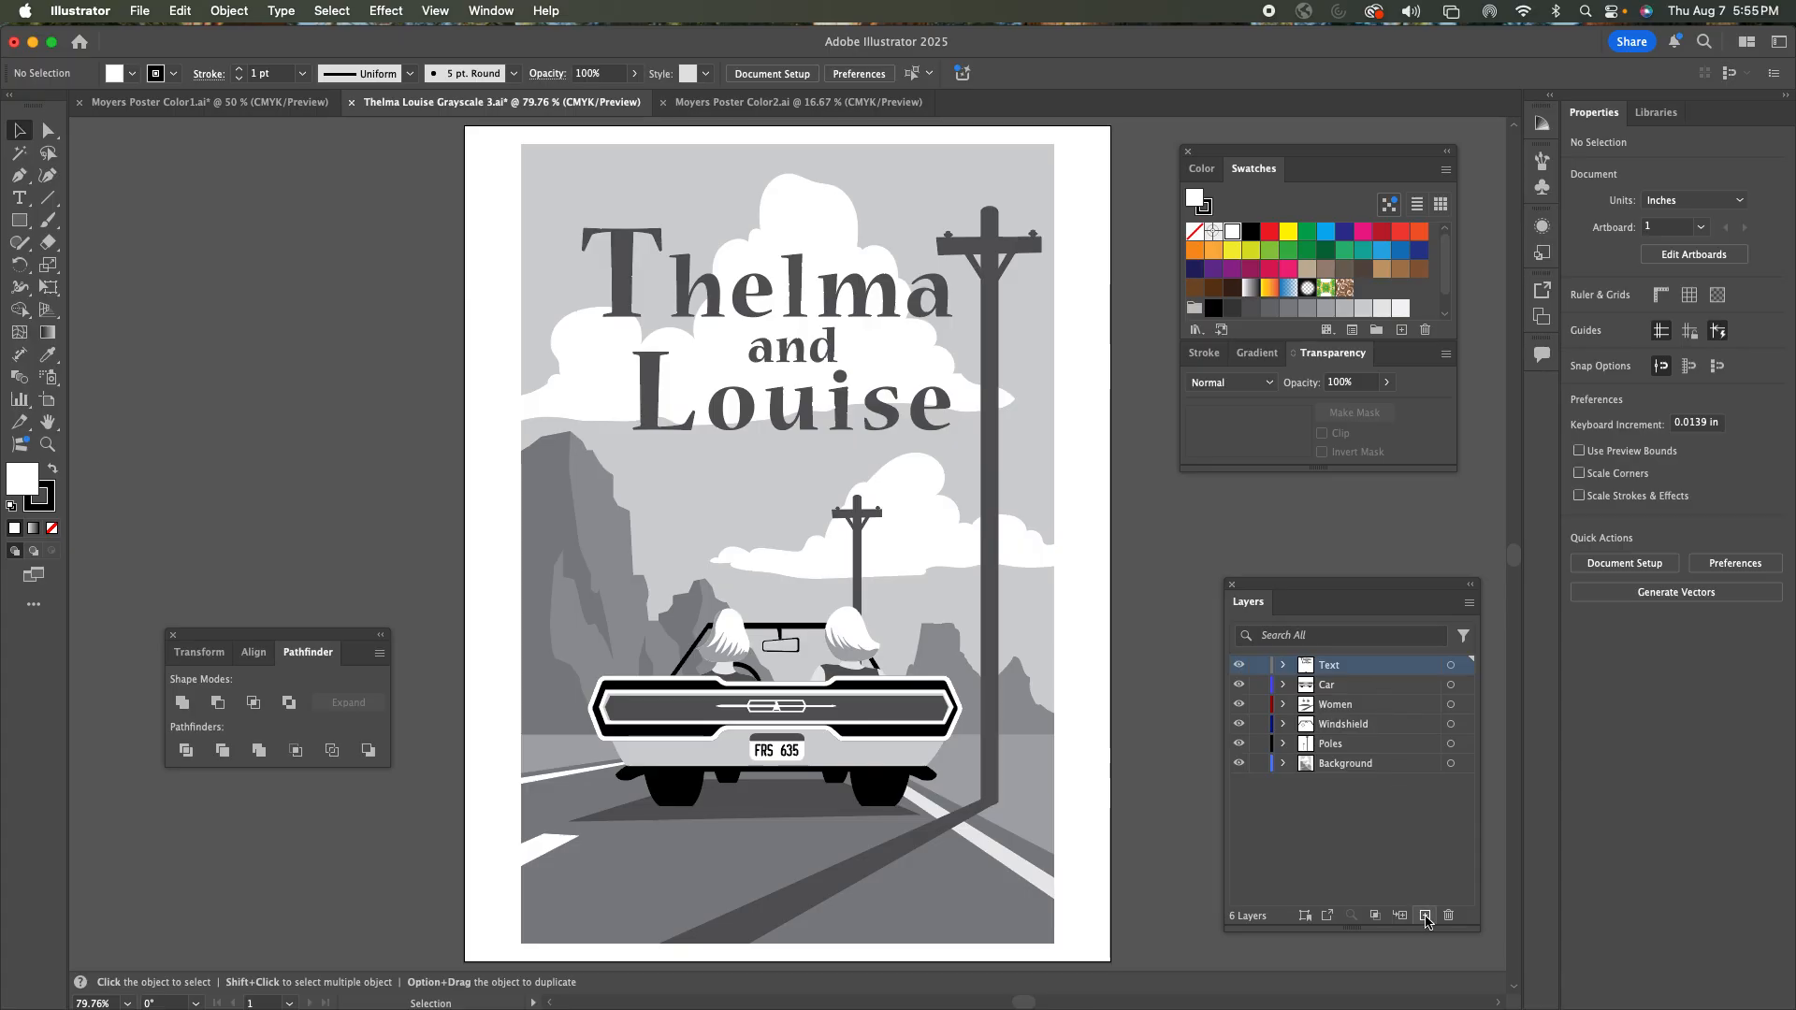
pyautogui.click(1425, 915)
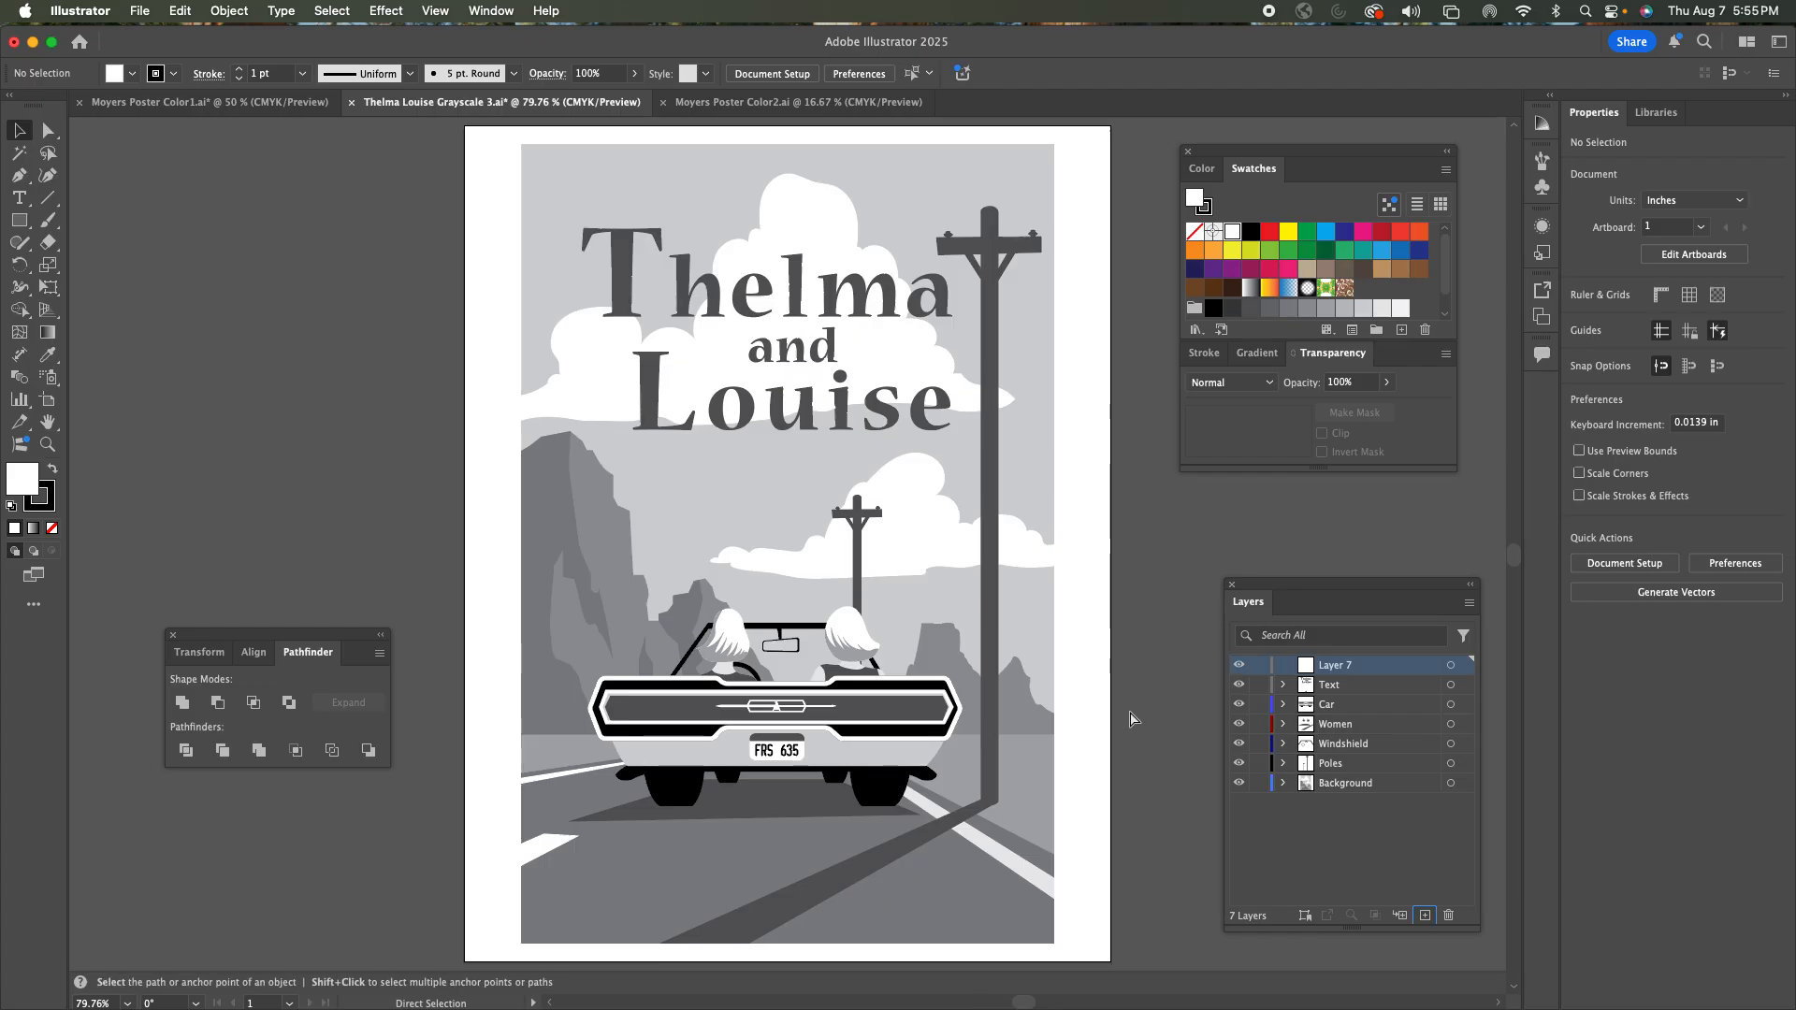
# Place Image1.jpeg from the iCloud Desktop folder as a linked file on the new layer, beginning left of the artboard.
pyautogui.press('super+minus')
pyautogui.press('v')
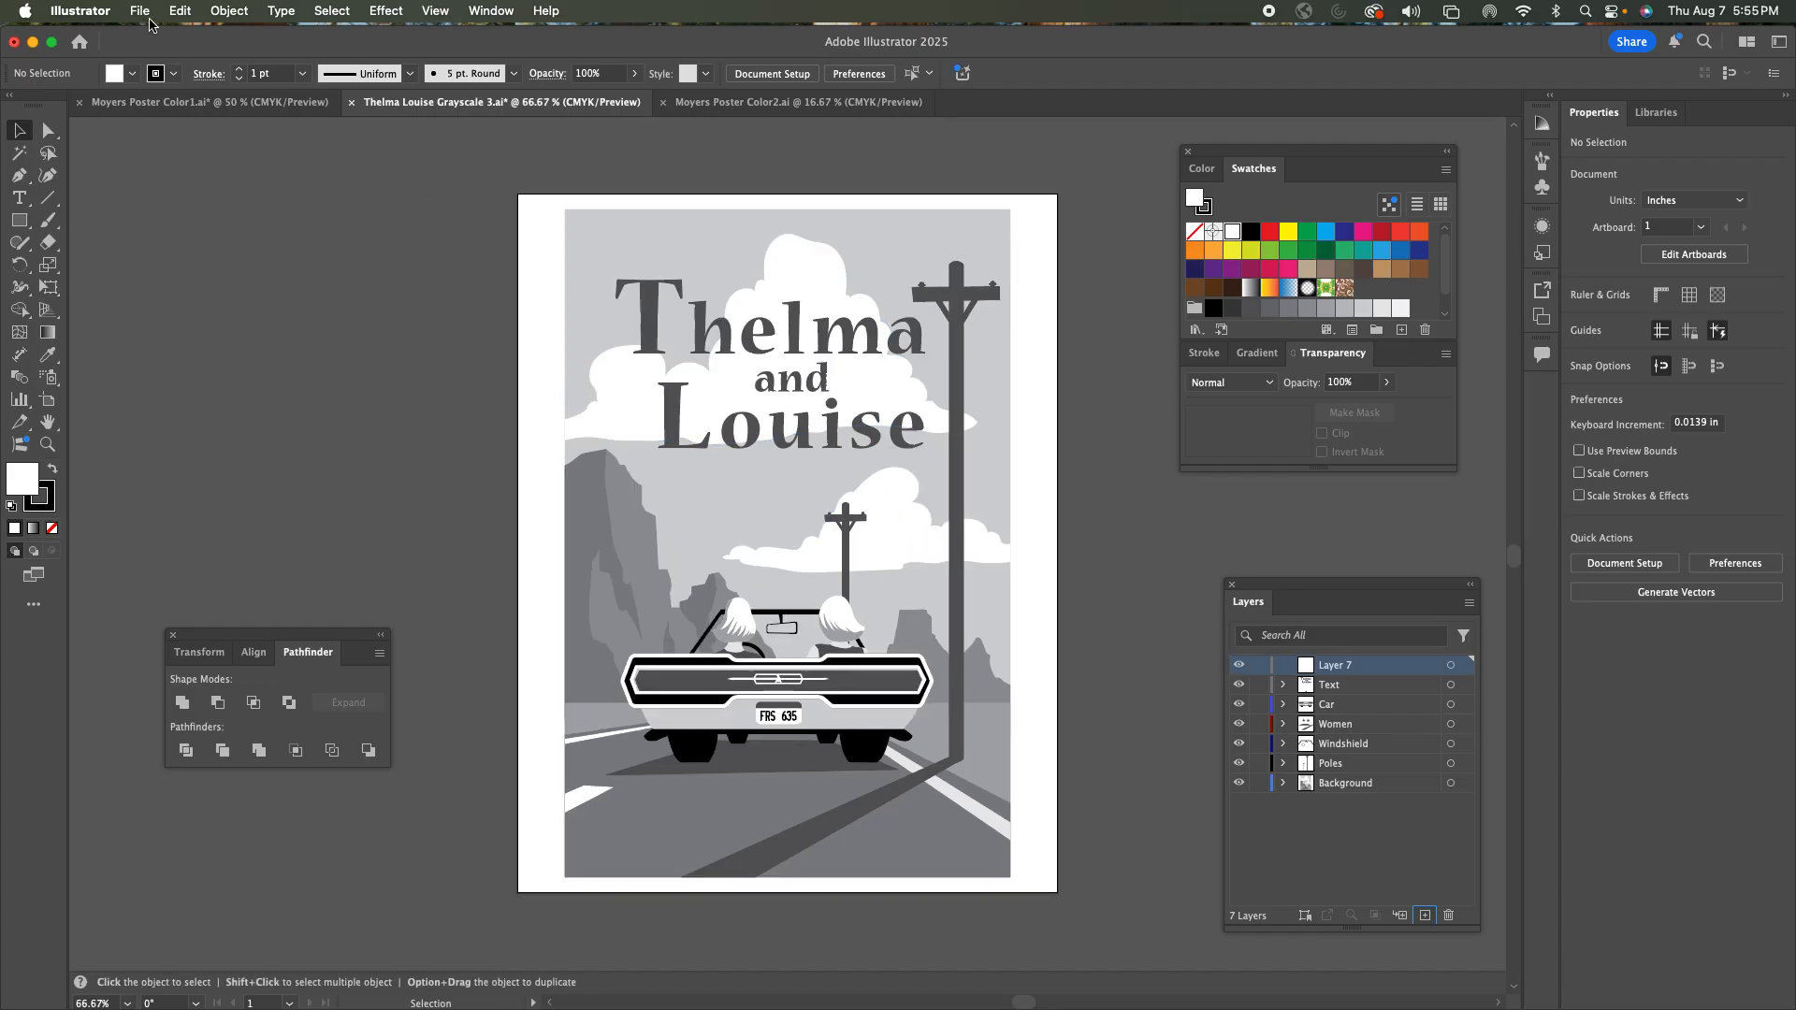
pyautogui.click(140, 11)
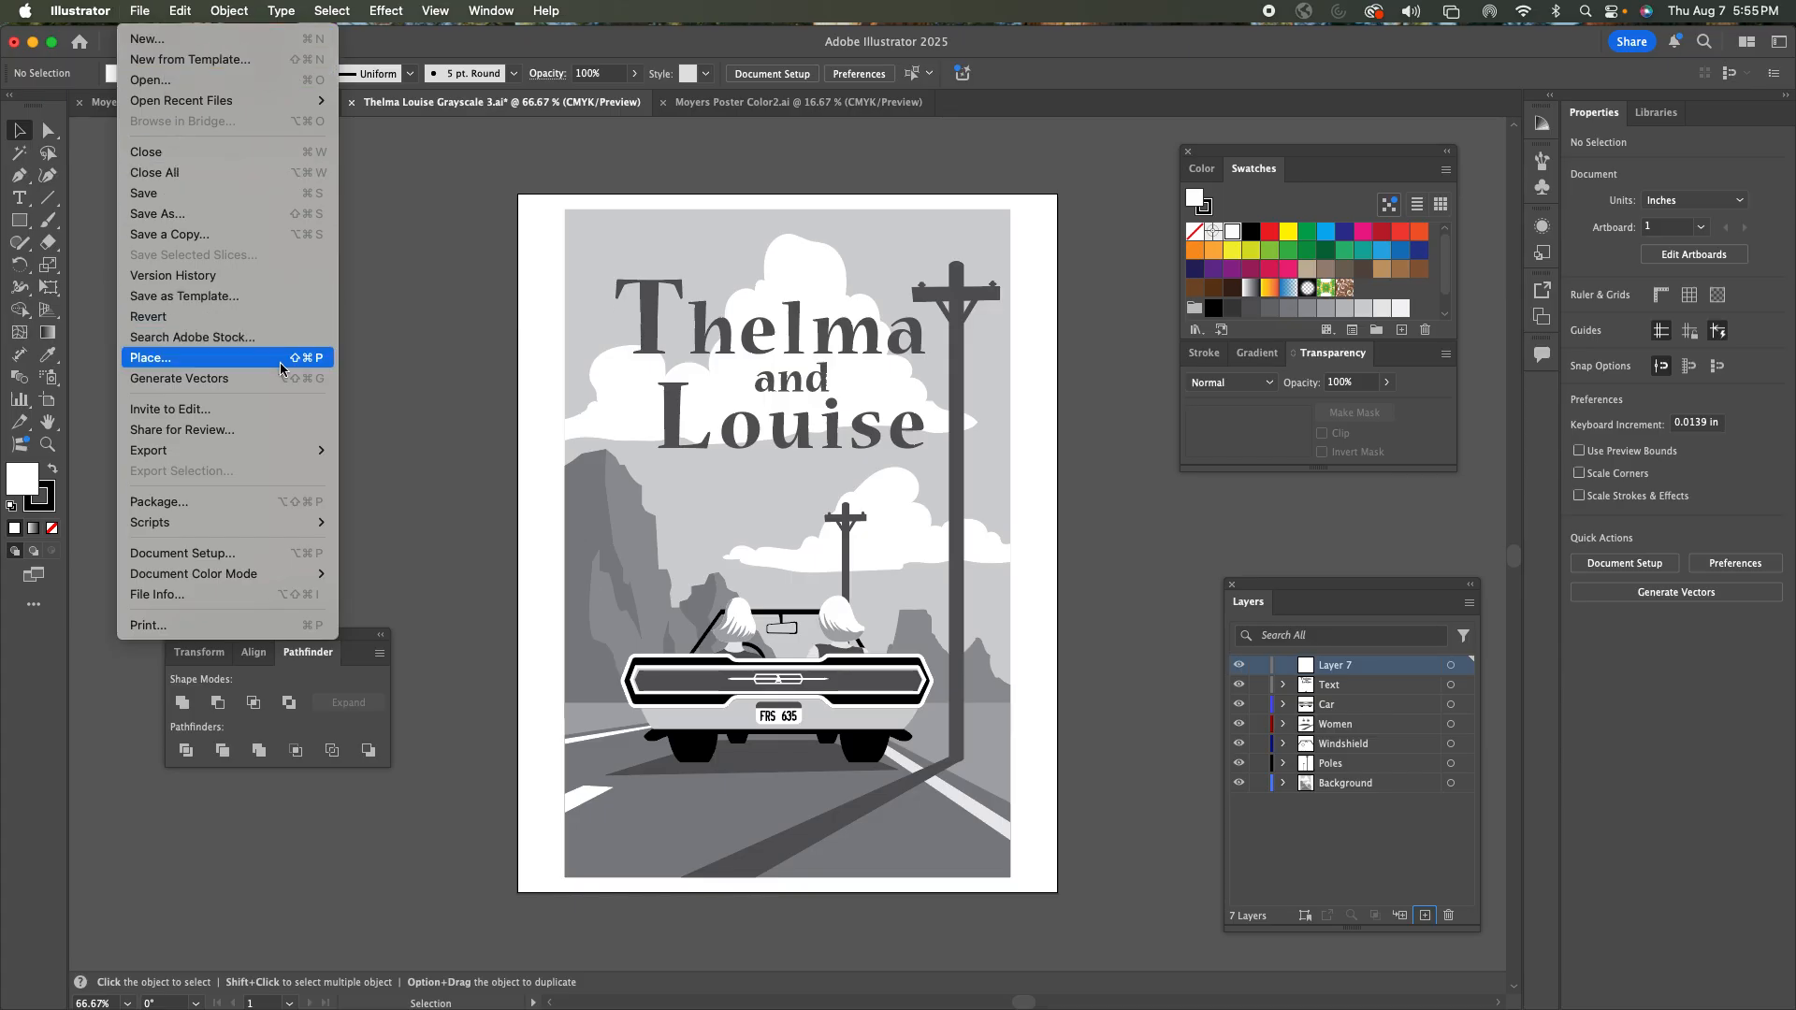
pyautogui.click(235, 359)
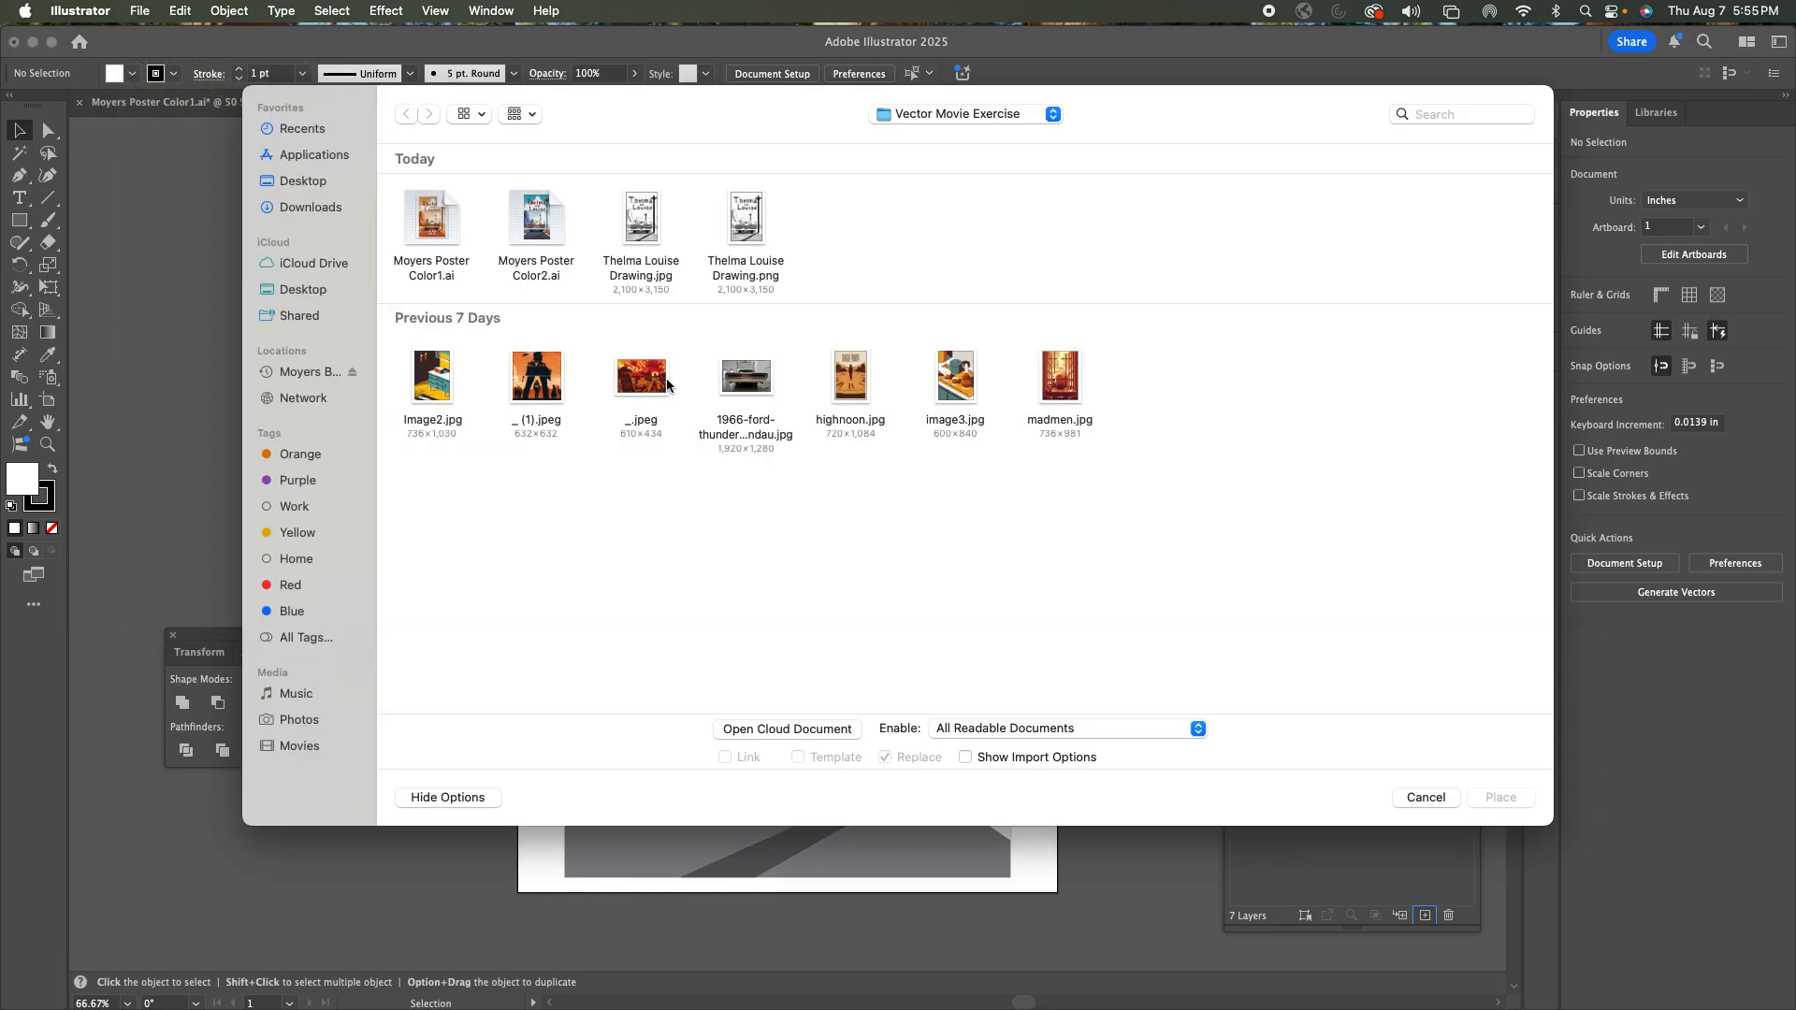
pyautogui.click(912, 116)
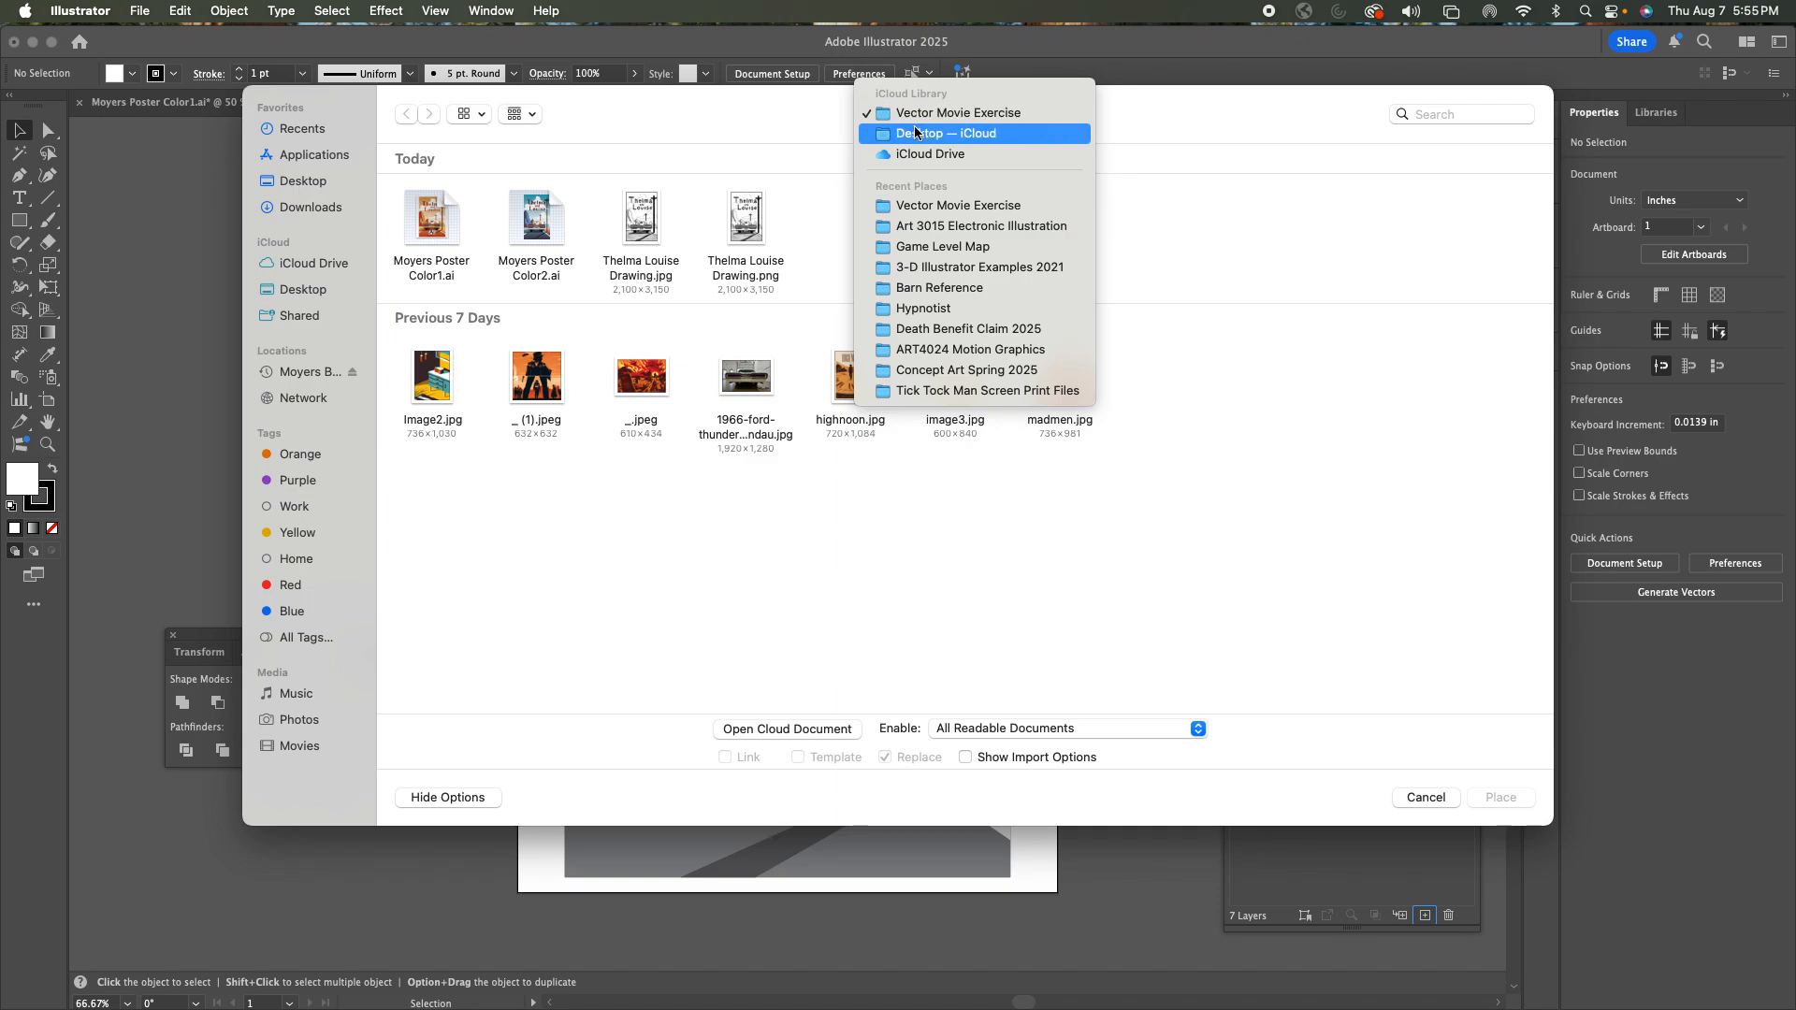
pyautogui.click(915, 133)
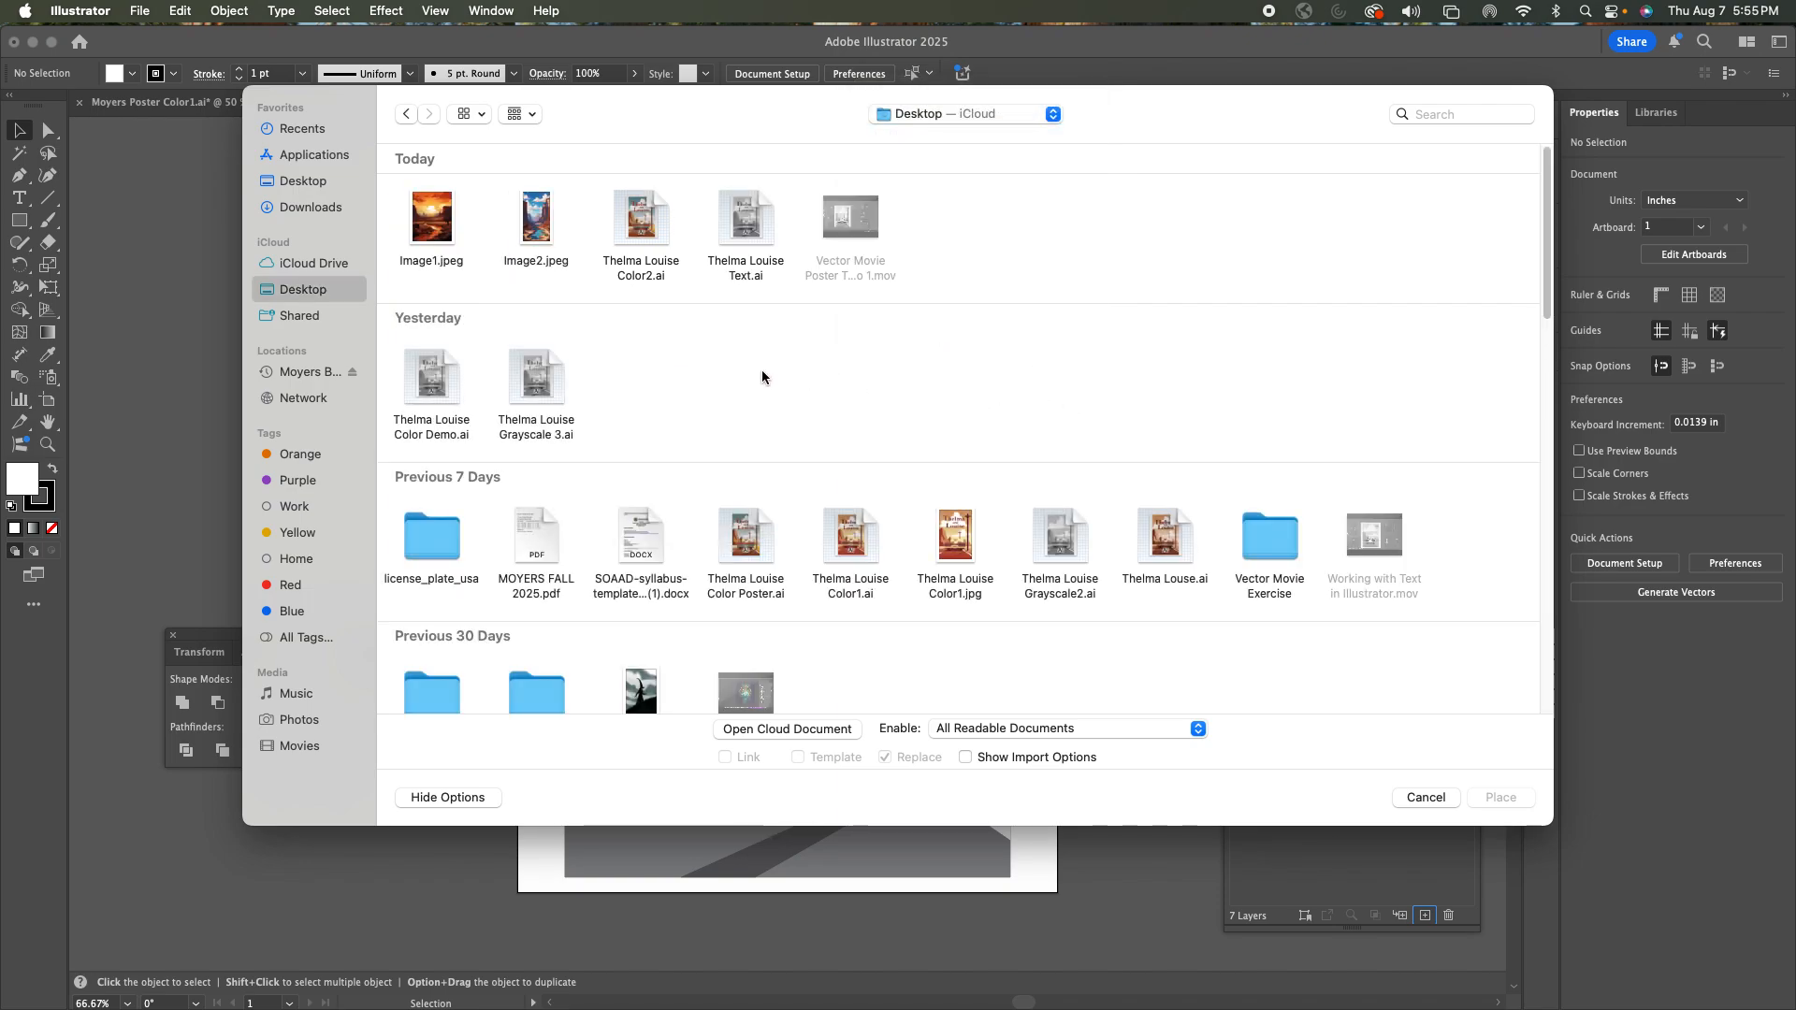
pyautogui.click(432, 235)
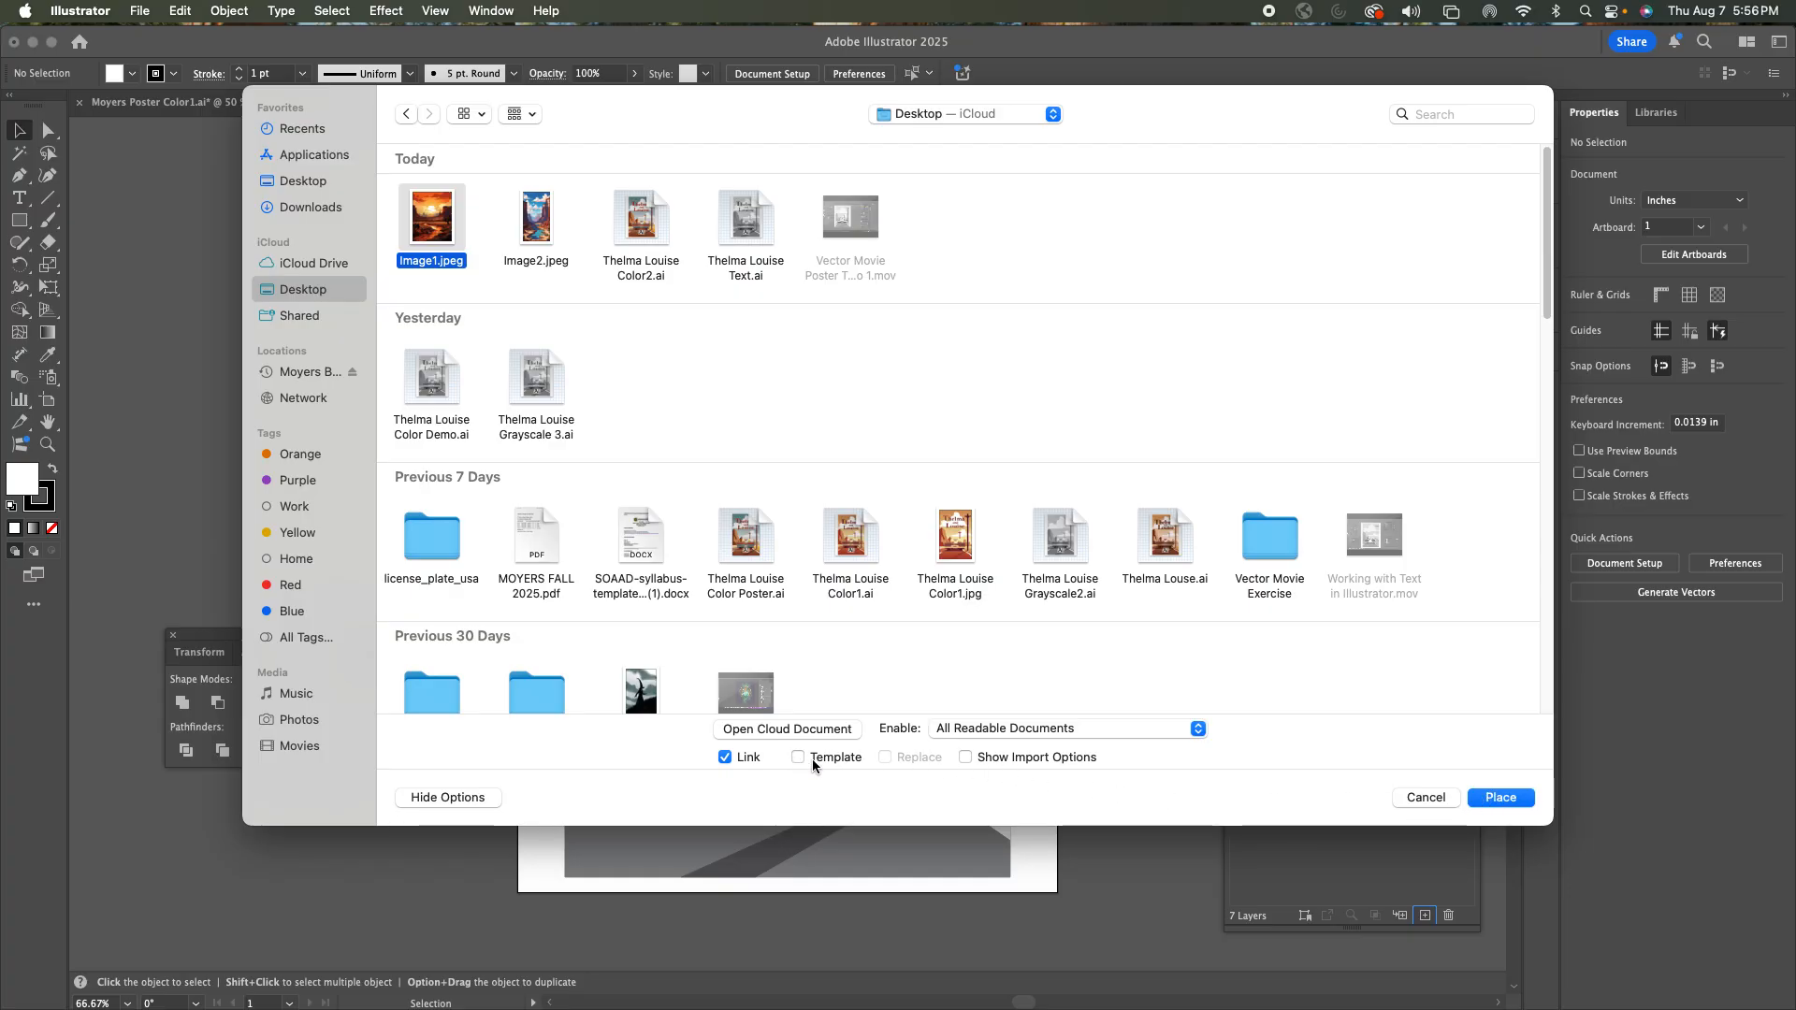
pyautogui.click(1498, 797)
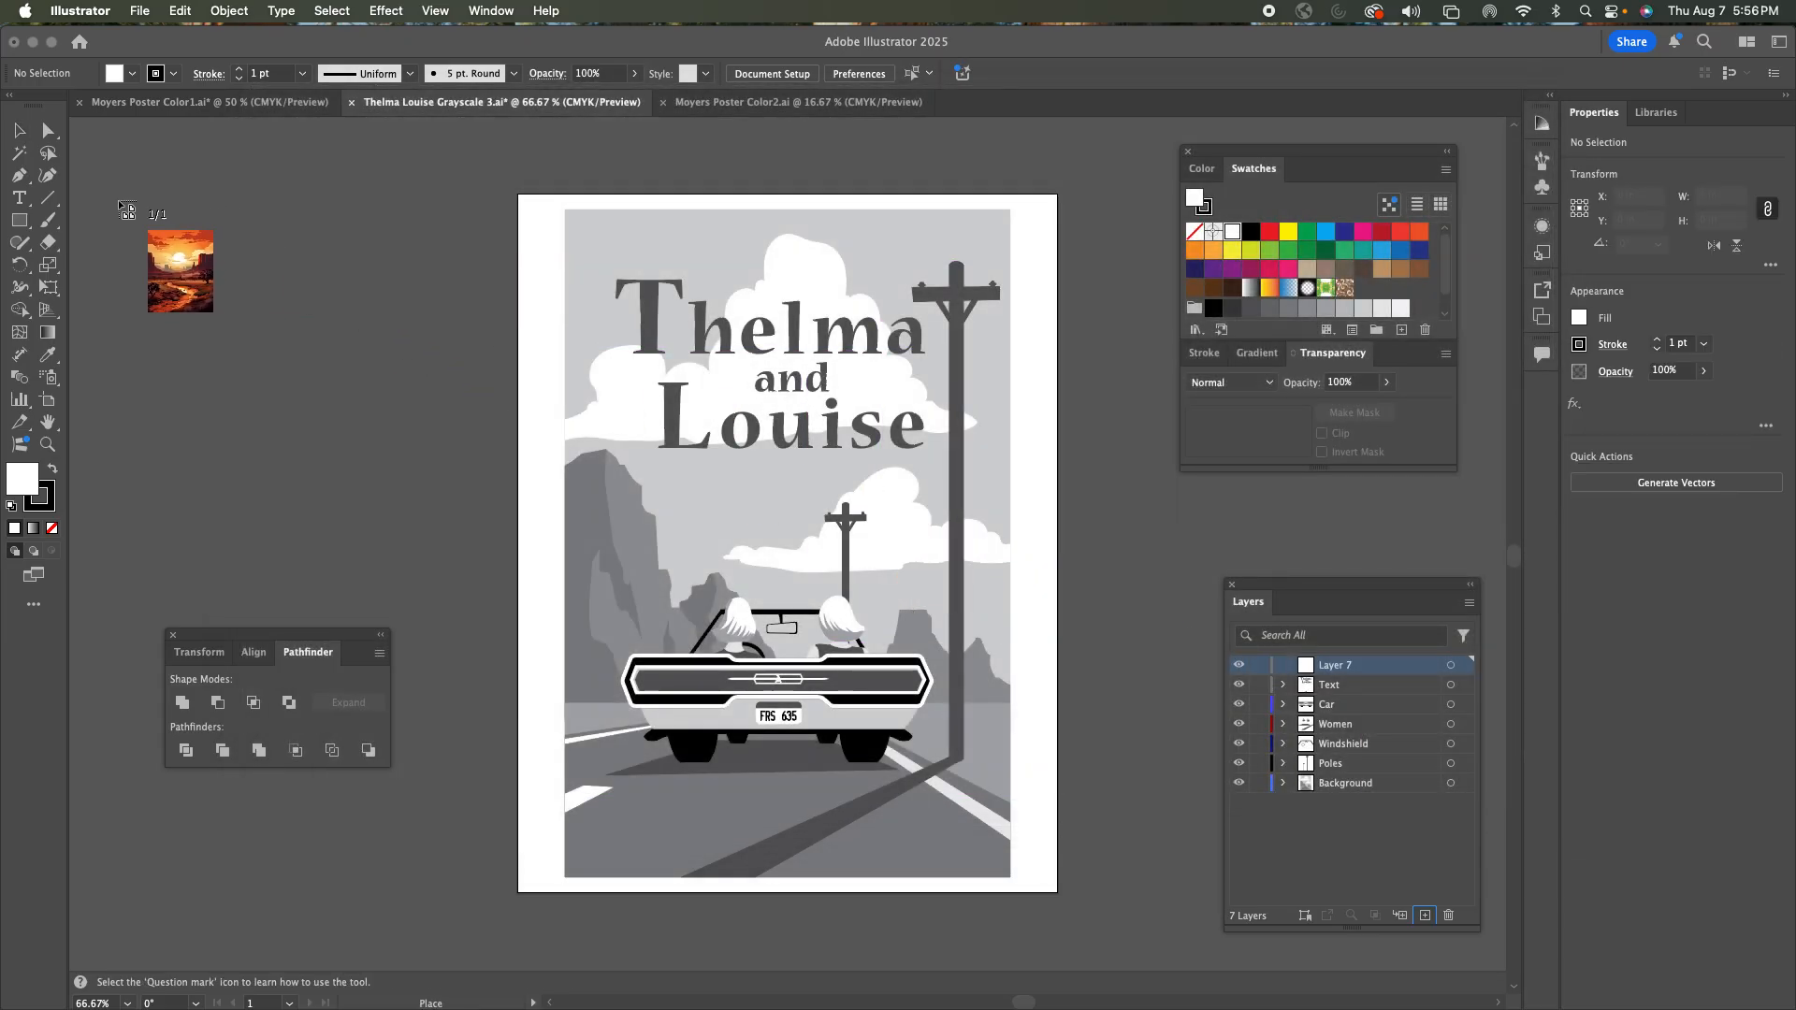
pyautogui.click(84, 183)
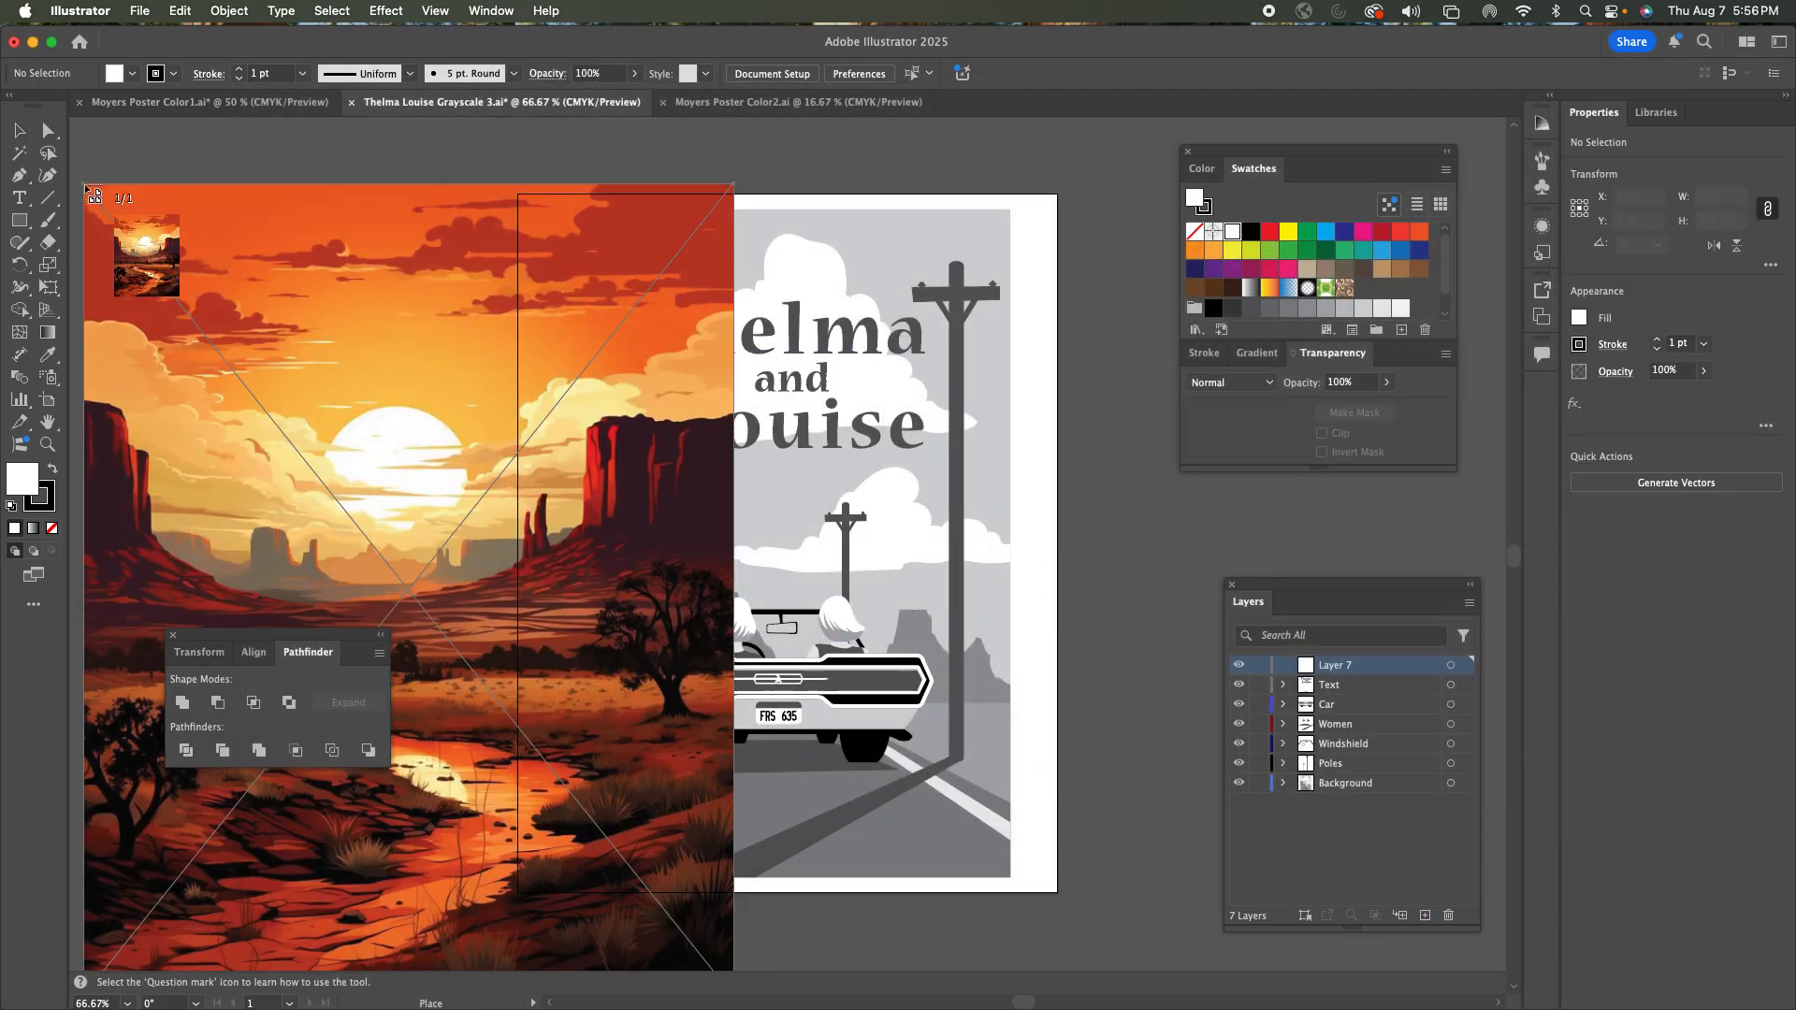
# Move the sunset image off the poster so that it sits beside the artboard's left edge.
pyautogui.moveTo(380, 396); pyautogui.dragTo(187, 355)
pyautogui.press('space')
pyautogui.moveTo(800, 483); pyautogui.dragTo(983, 463)
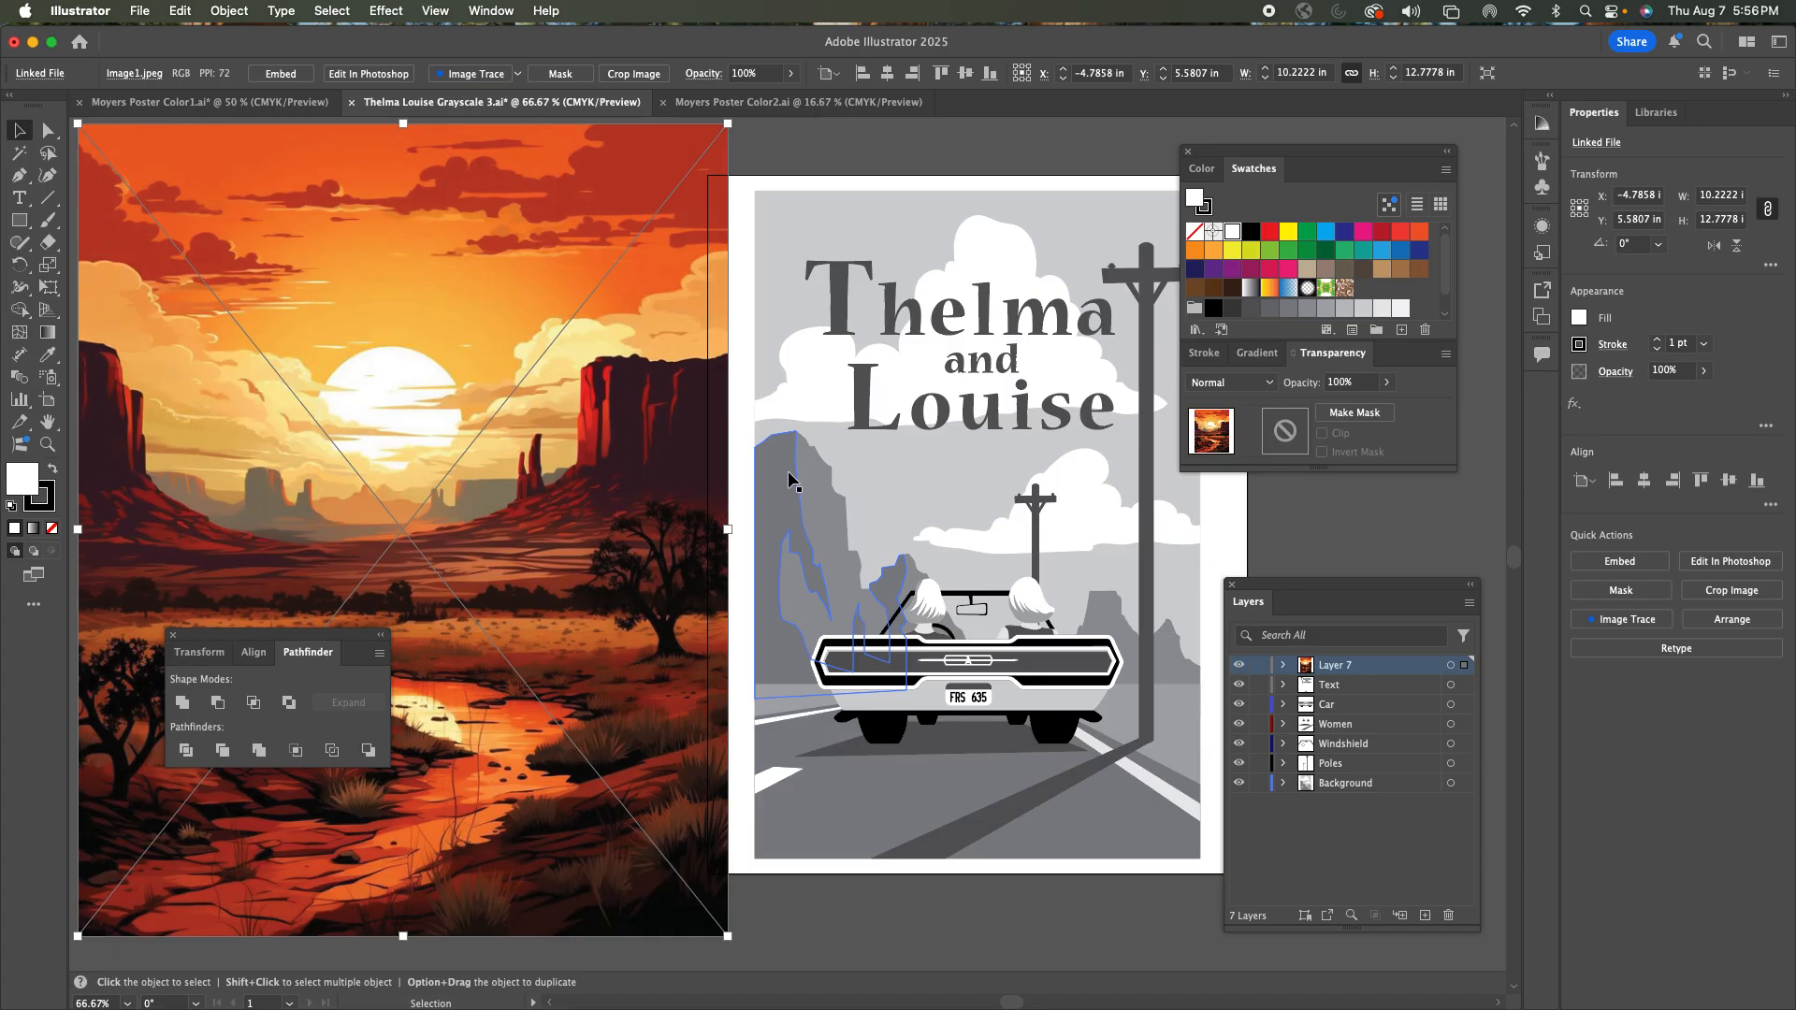
# Try a light blue fill, 72CEE0, on the poster's background rectangle by sampling the color spectrum.
pyautogui.click(1349, 513)
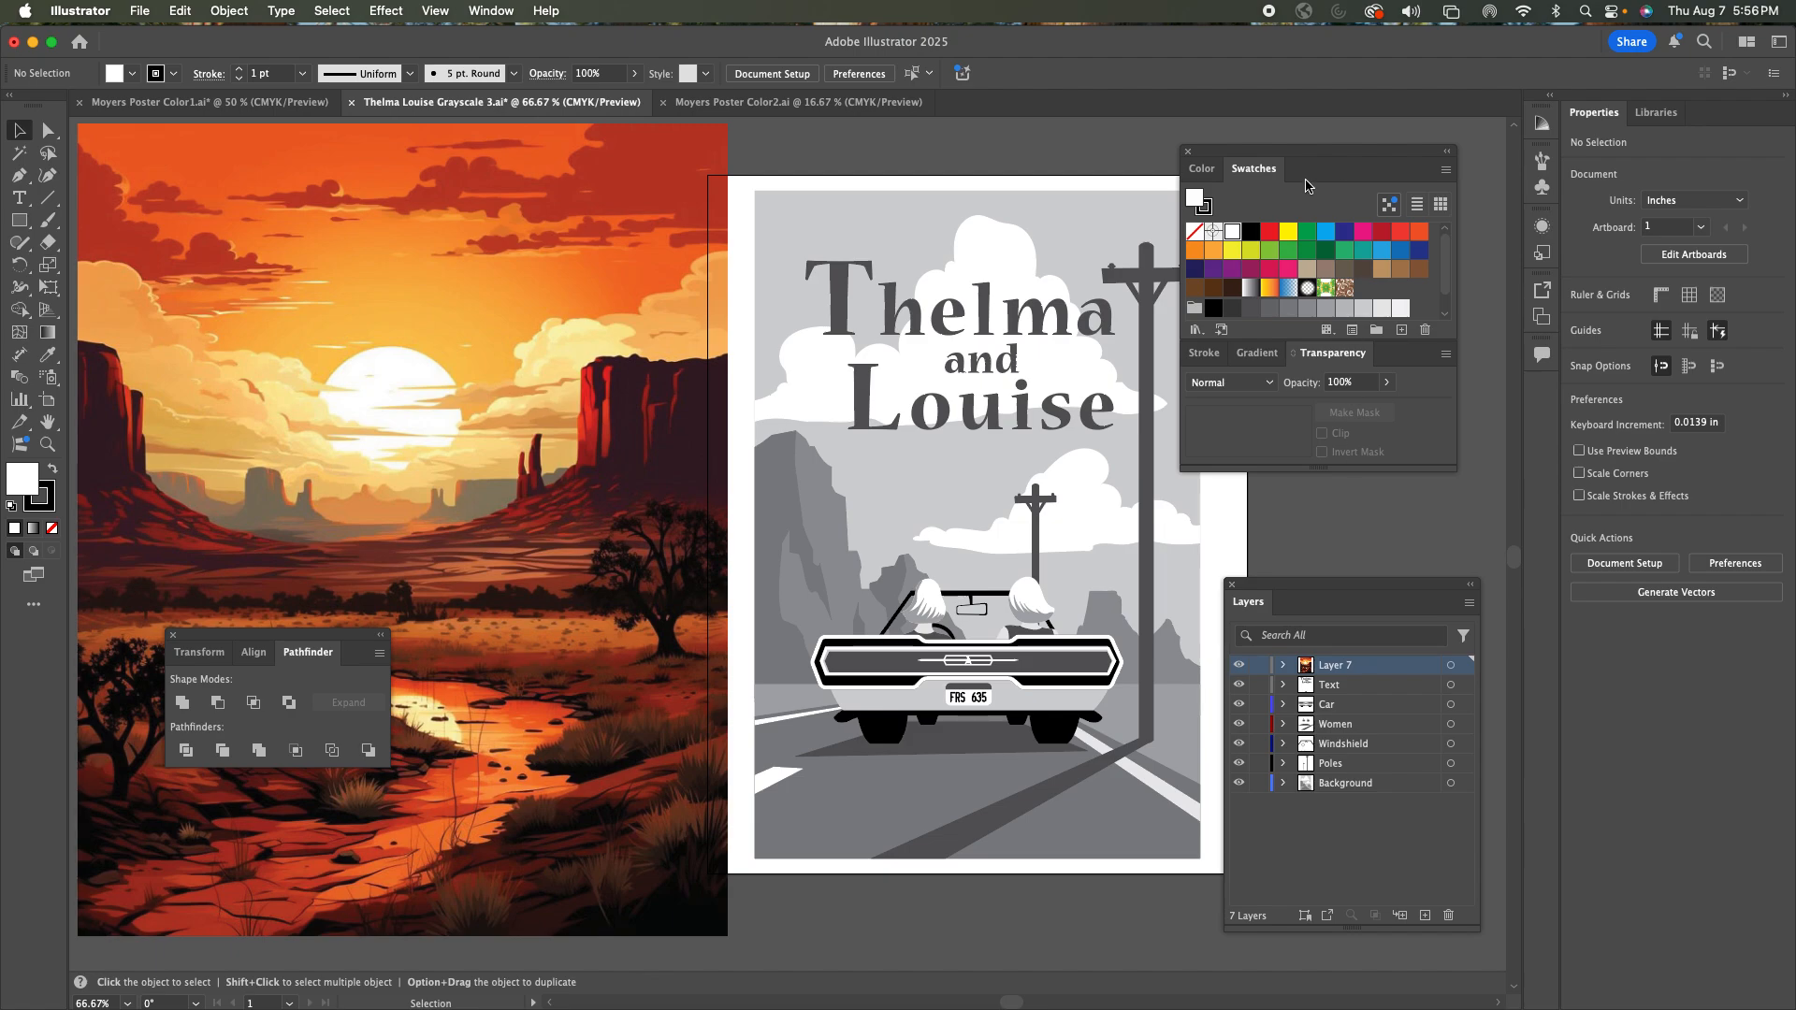
pyautogui.click(1207, 171)
pyautogui.click(942, 489)
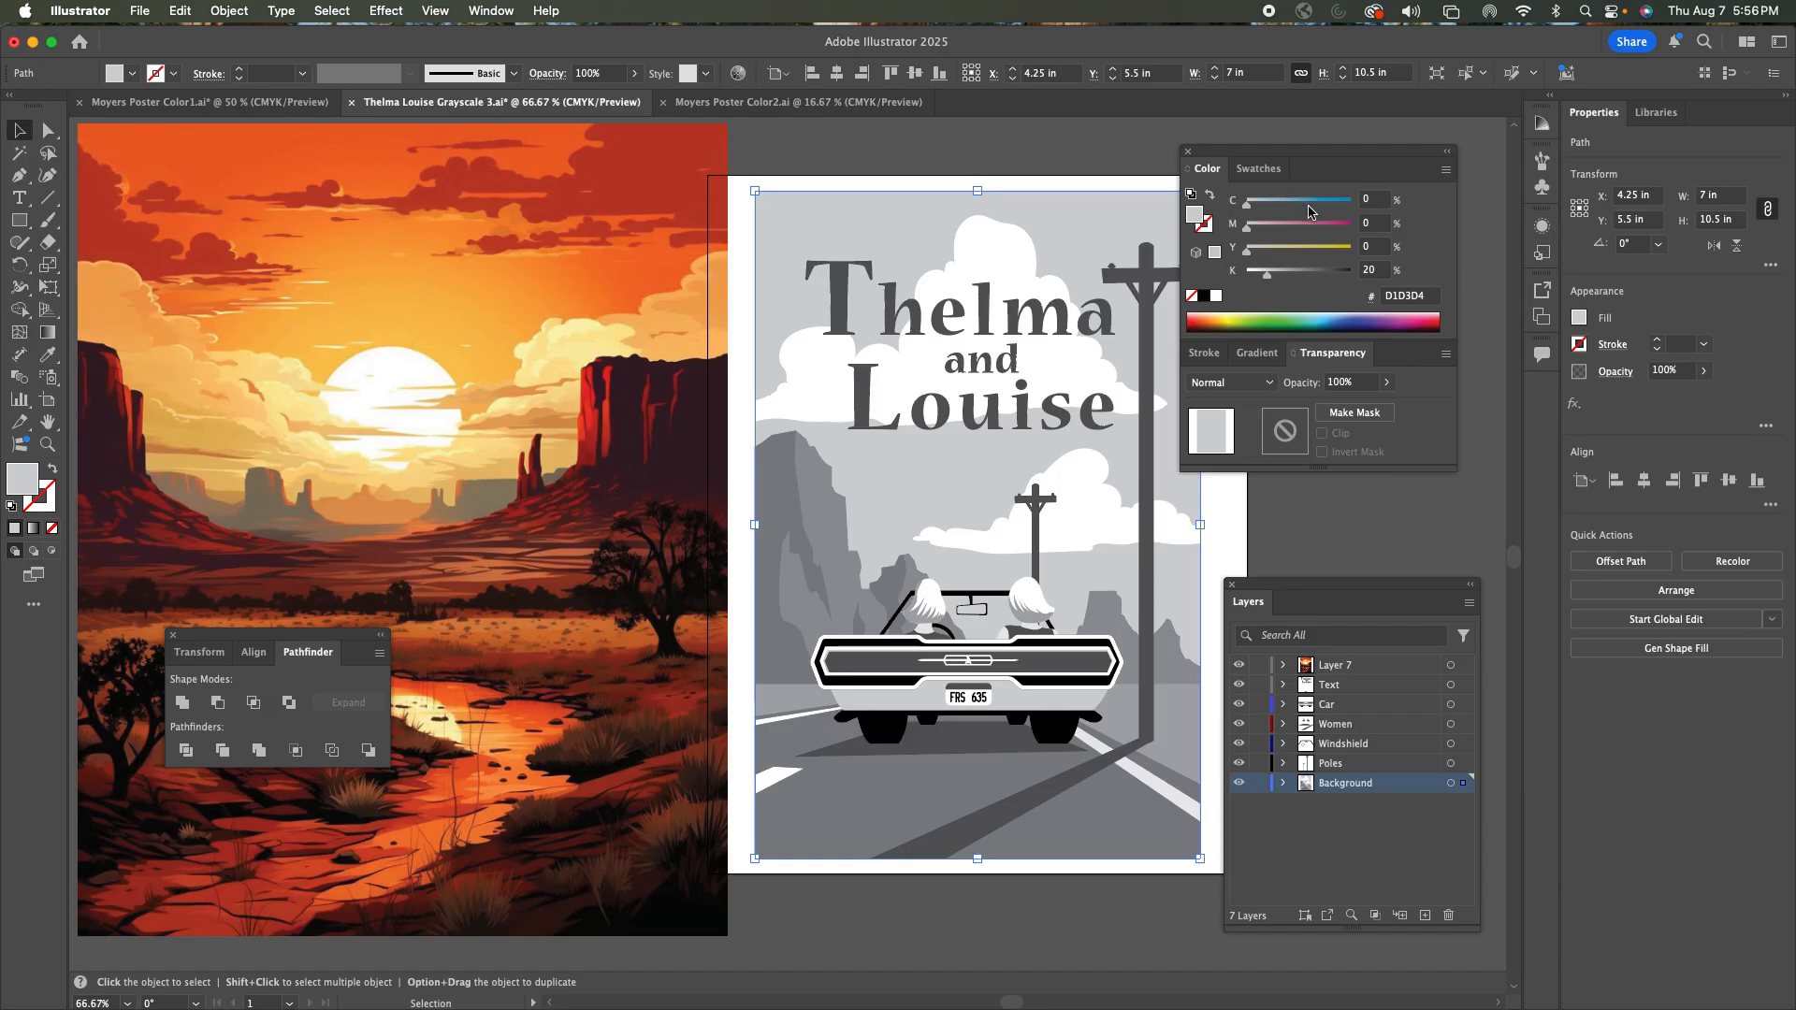
pyautogui.click(1326, 319)
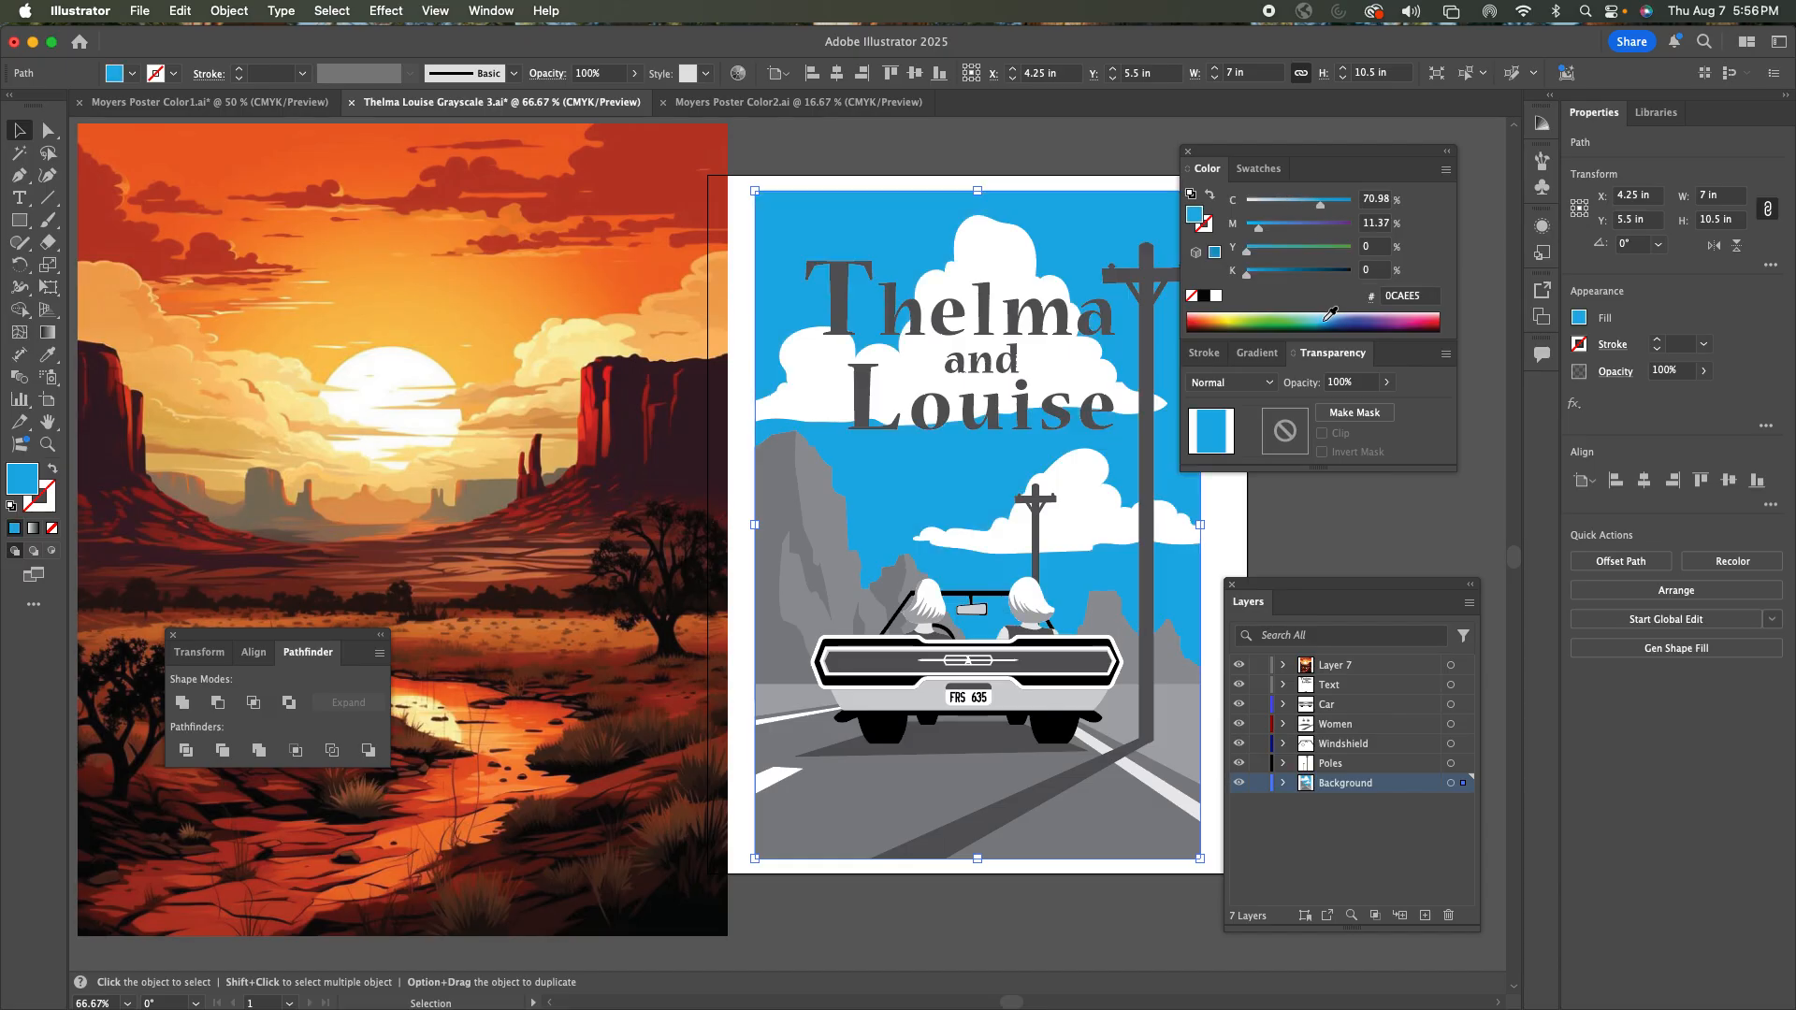
pyautogui.click(1319, 316)
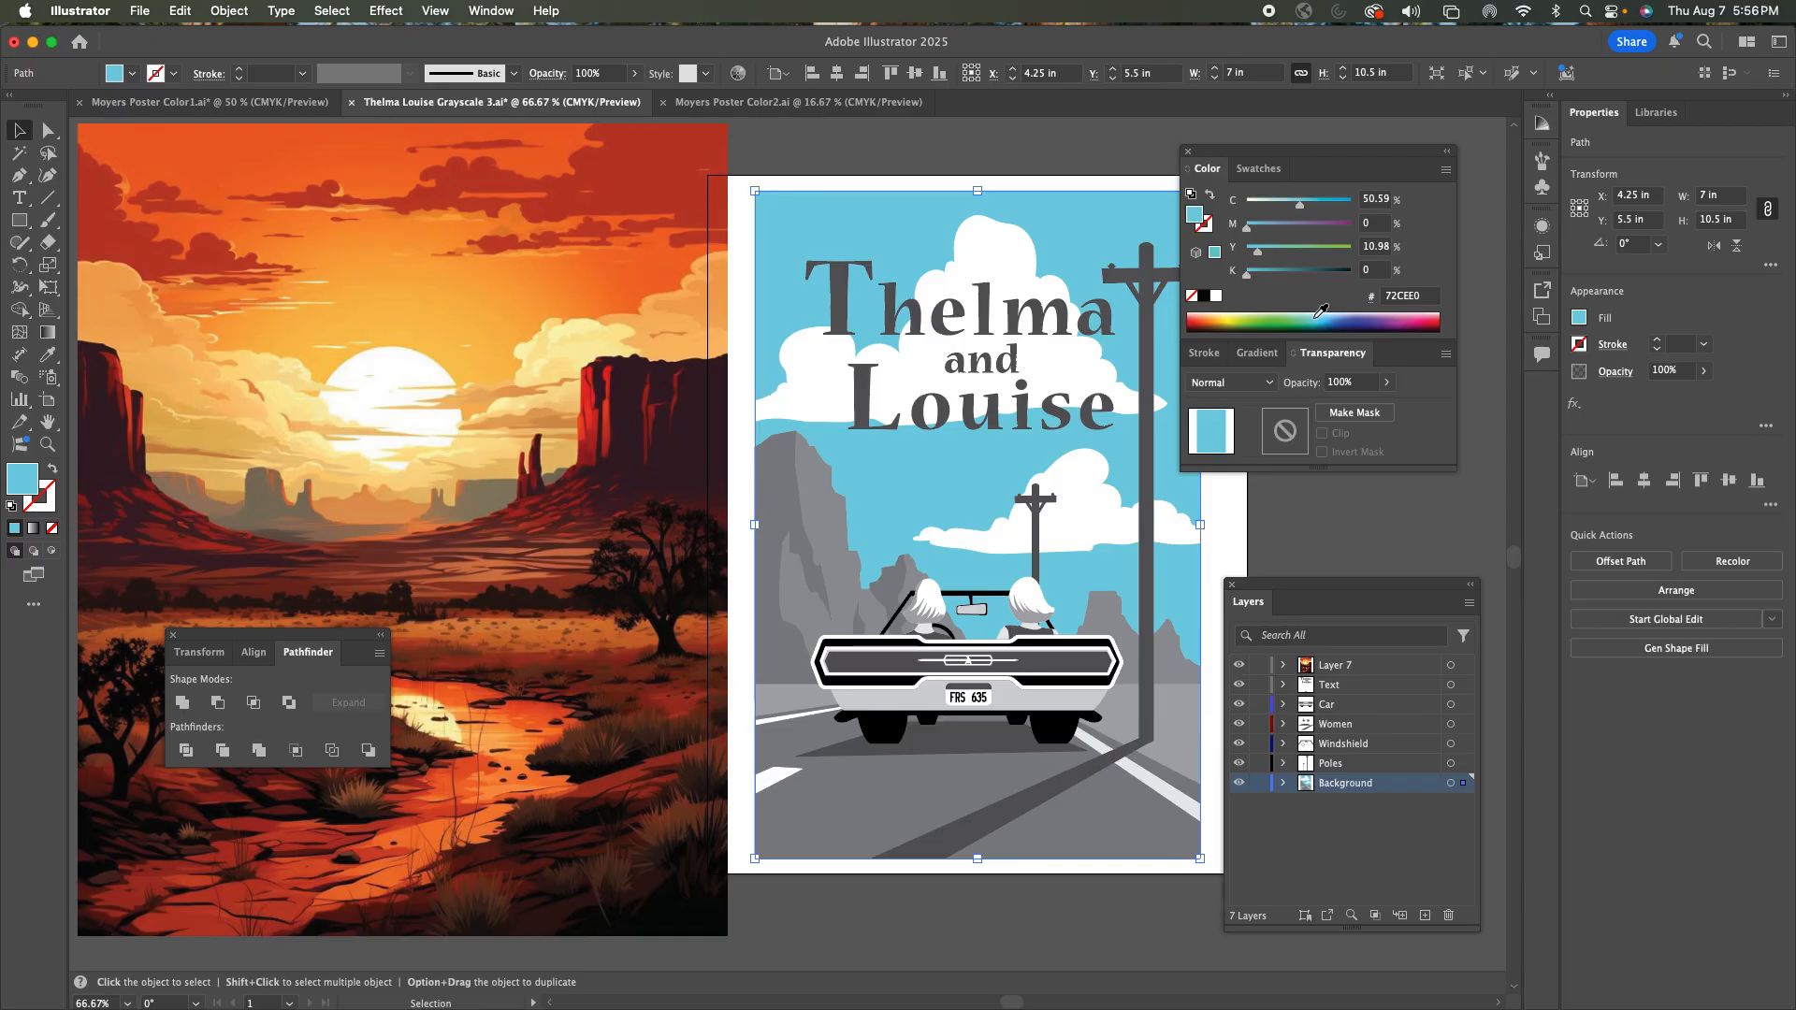
# Try the muted blue 5A709B for the background rectangle in the Color Picker and cancel the change.
pyautogui.doubleClick(24, 482)
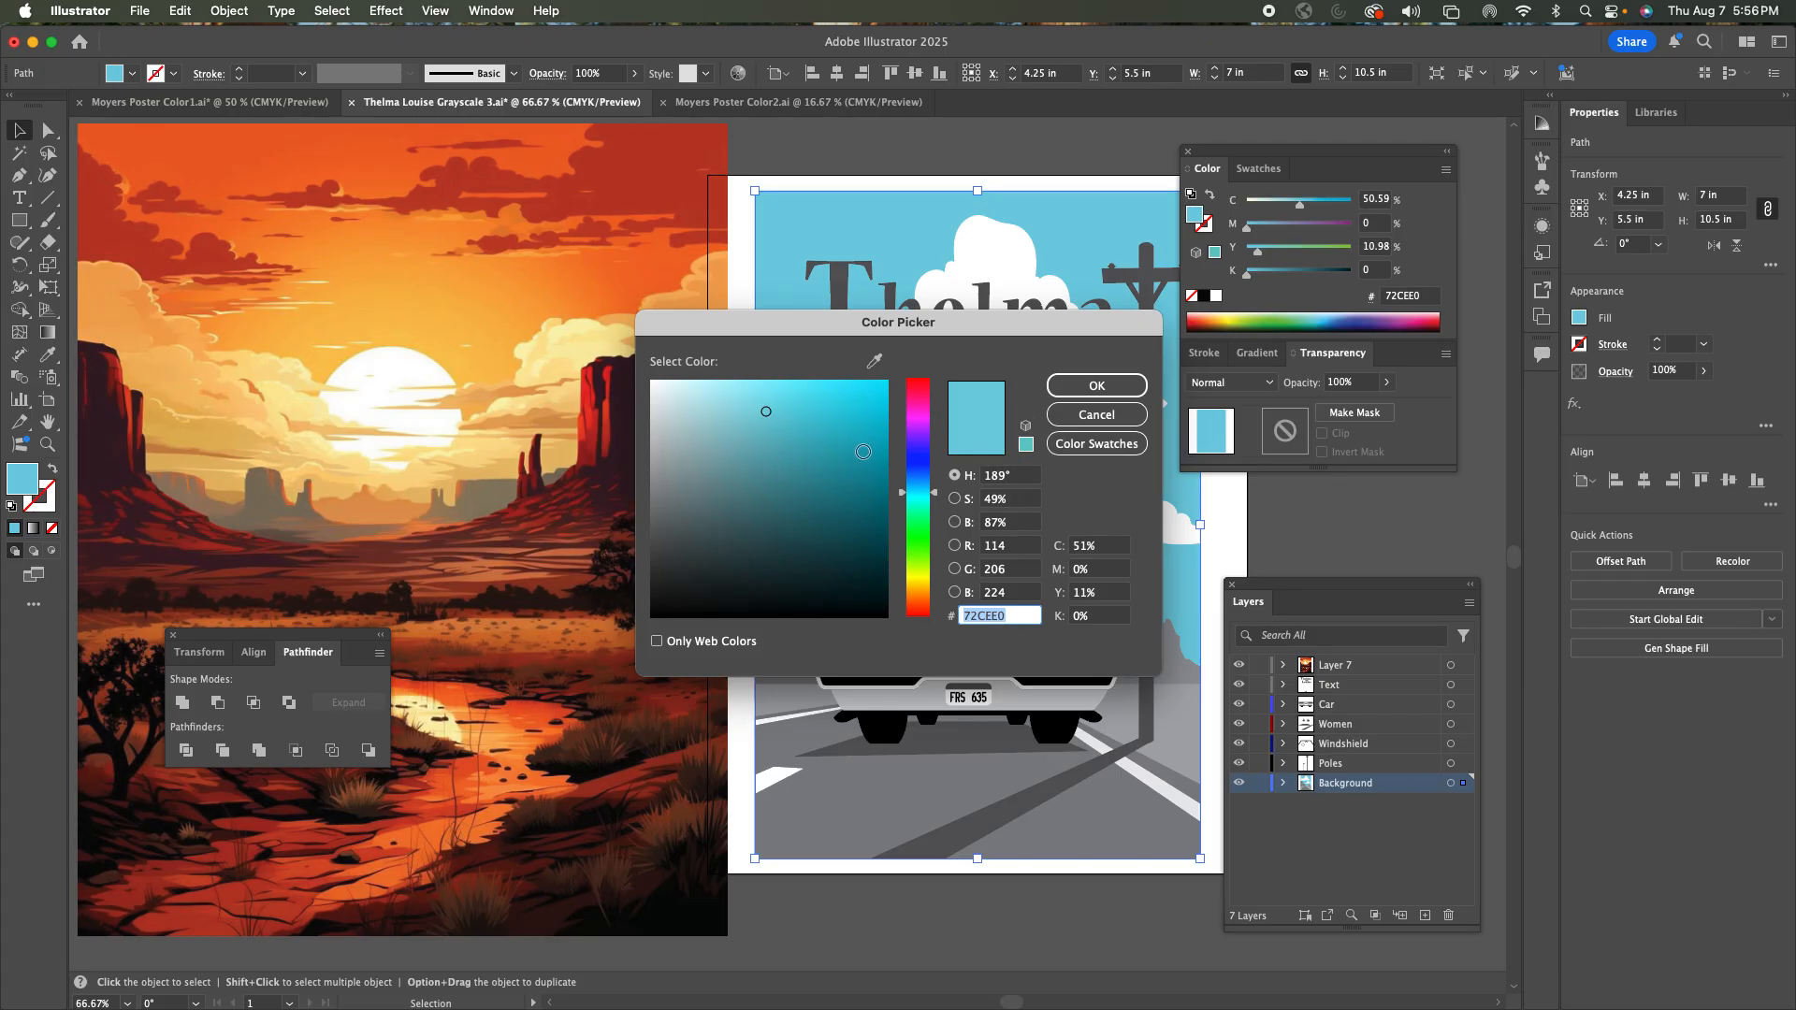
pyautogui.click(921, 475)
pyautogui.click(820, 416)
pyautogui.moveTo(821, 416)
pyautogui.mouseDown()
pyautogui.moveTo(782, 509)
pyautogui.moveTo(751, 472)
pyautogui.mouseUp()
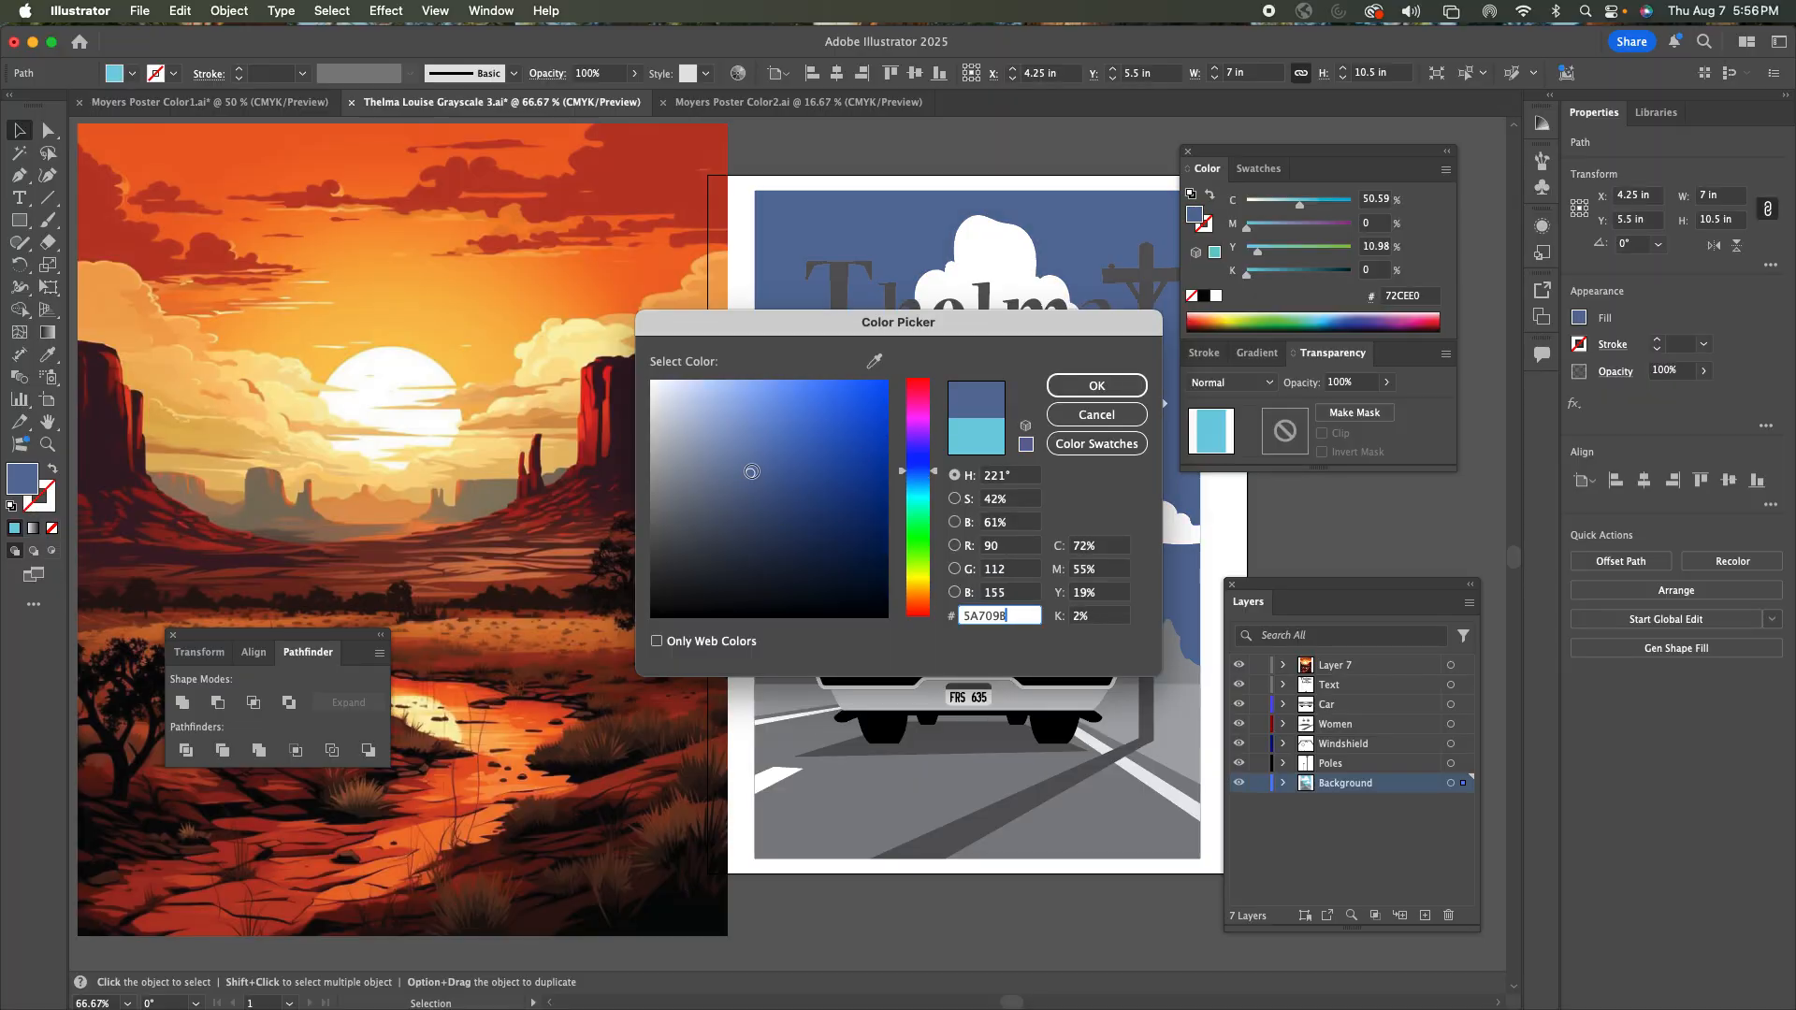
pyautogui.click(1108, 421)
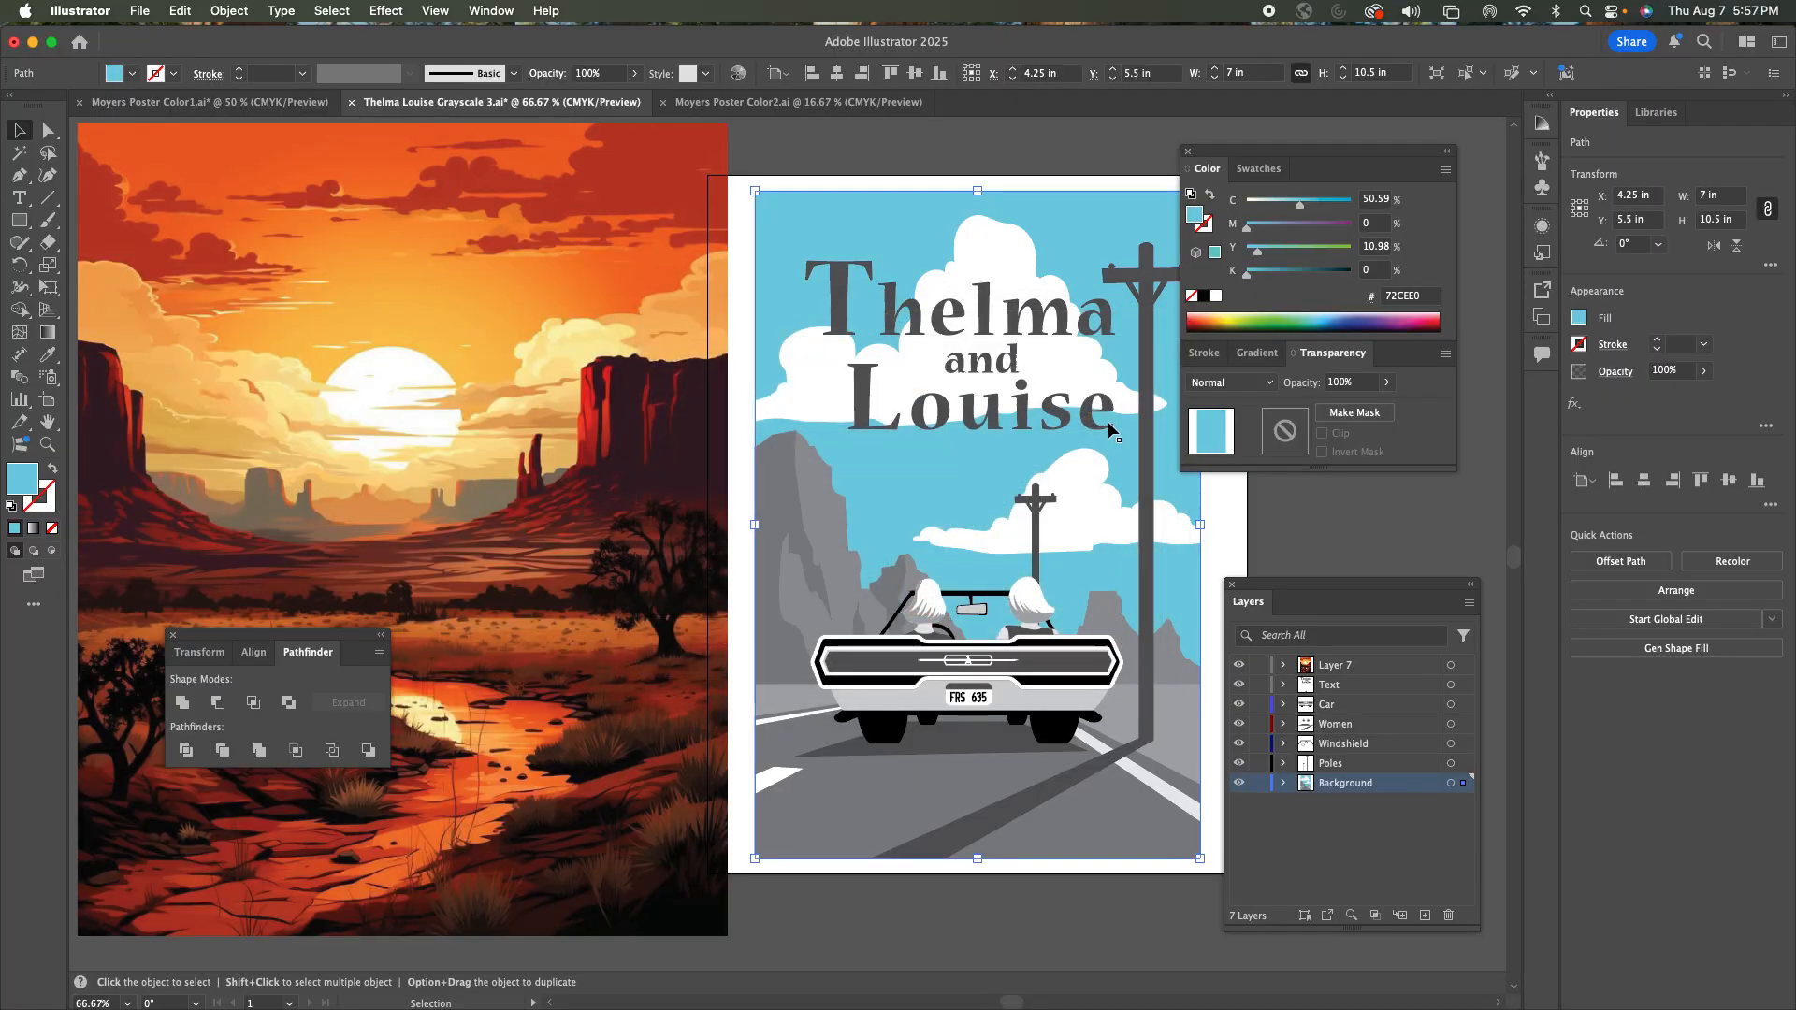
# Undo the background fill changes and the last move of the sunset image.
pyautogui.press('super+z')
pyautogui.press('super+z')
pyautogui.press('super+z')
pyautogui.press('super+z')
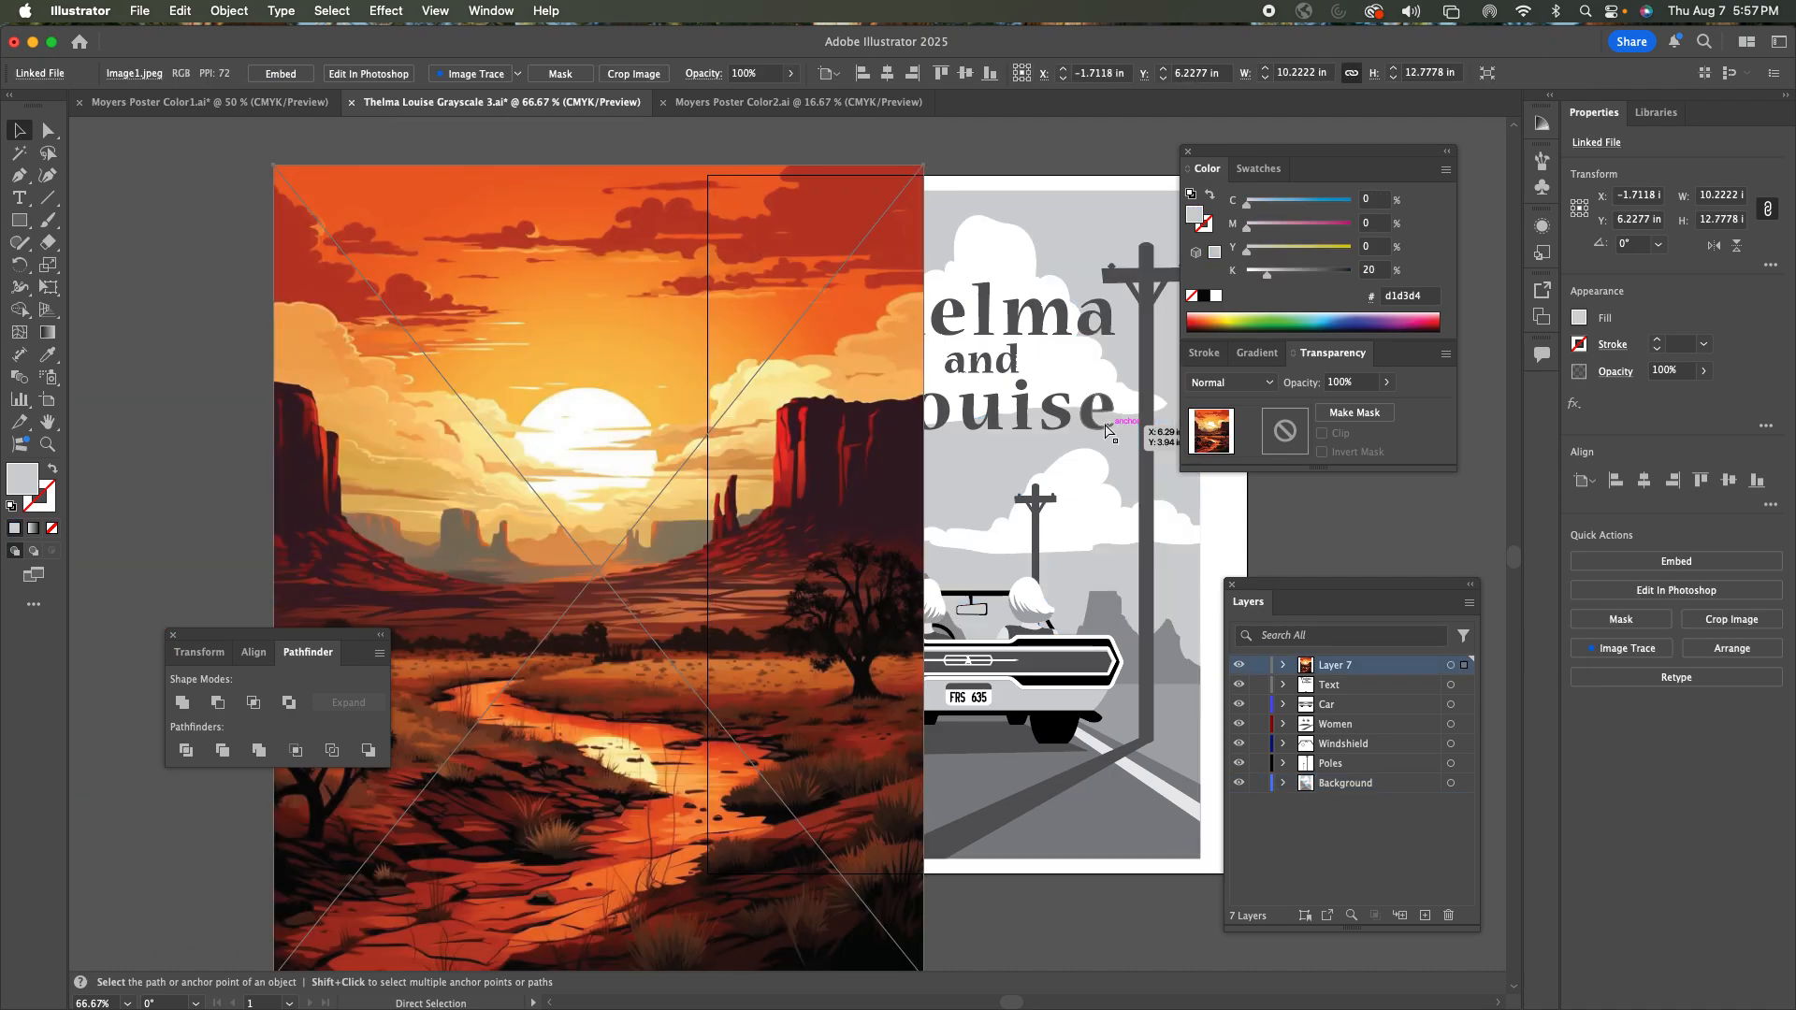
# Shift the linked sunset image left until it clears the poster artwork.
pyautogui.press('v')
pyautogui.moveTo(746, 266); pyautogui.dragTo(536, 236)
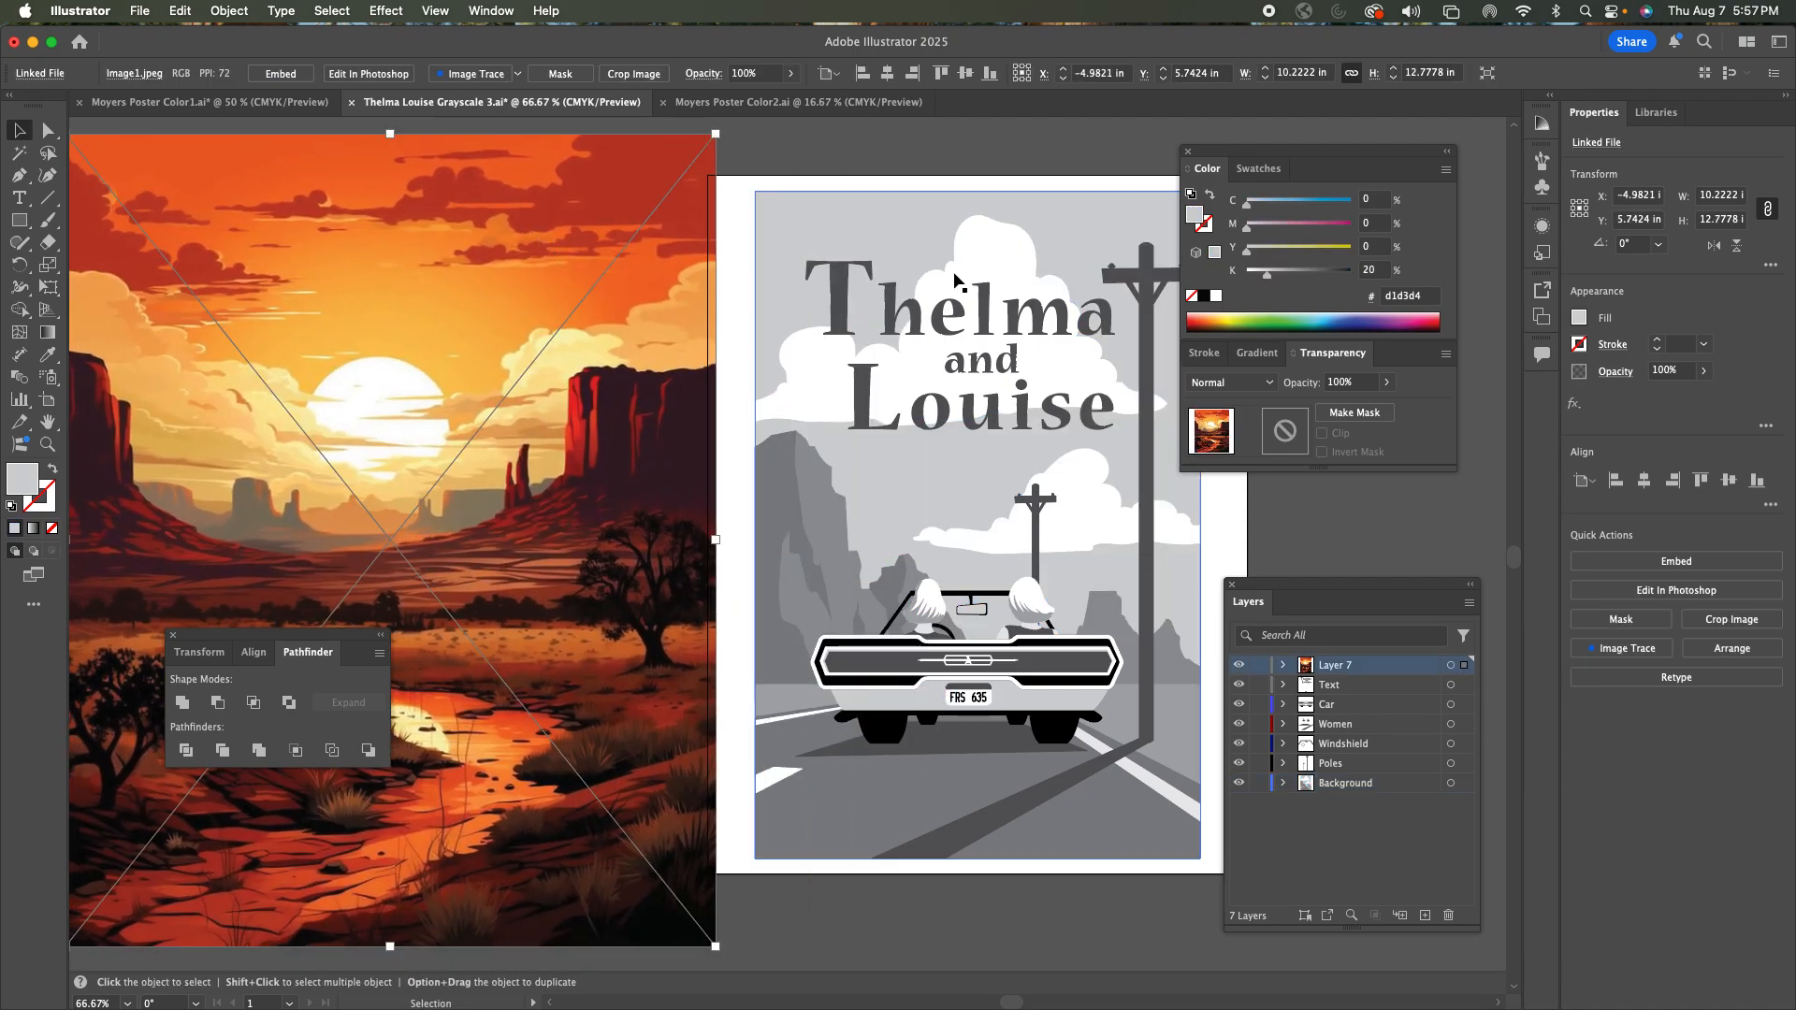
# Move the Color and Pathfinder panels away from the artwork, with the image and poster shown side by side at 50% zoom.
pyautogui.moveTo(1243, 155); pyautogui.dragTo(1308, 152)
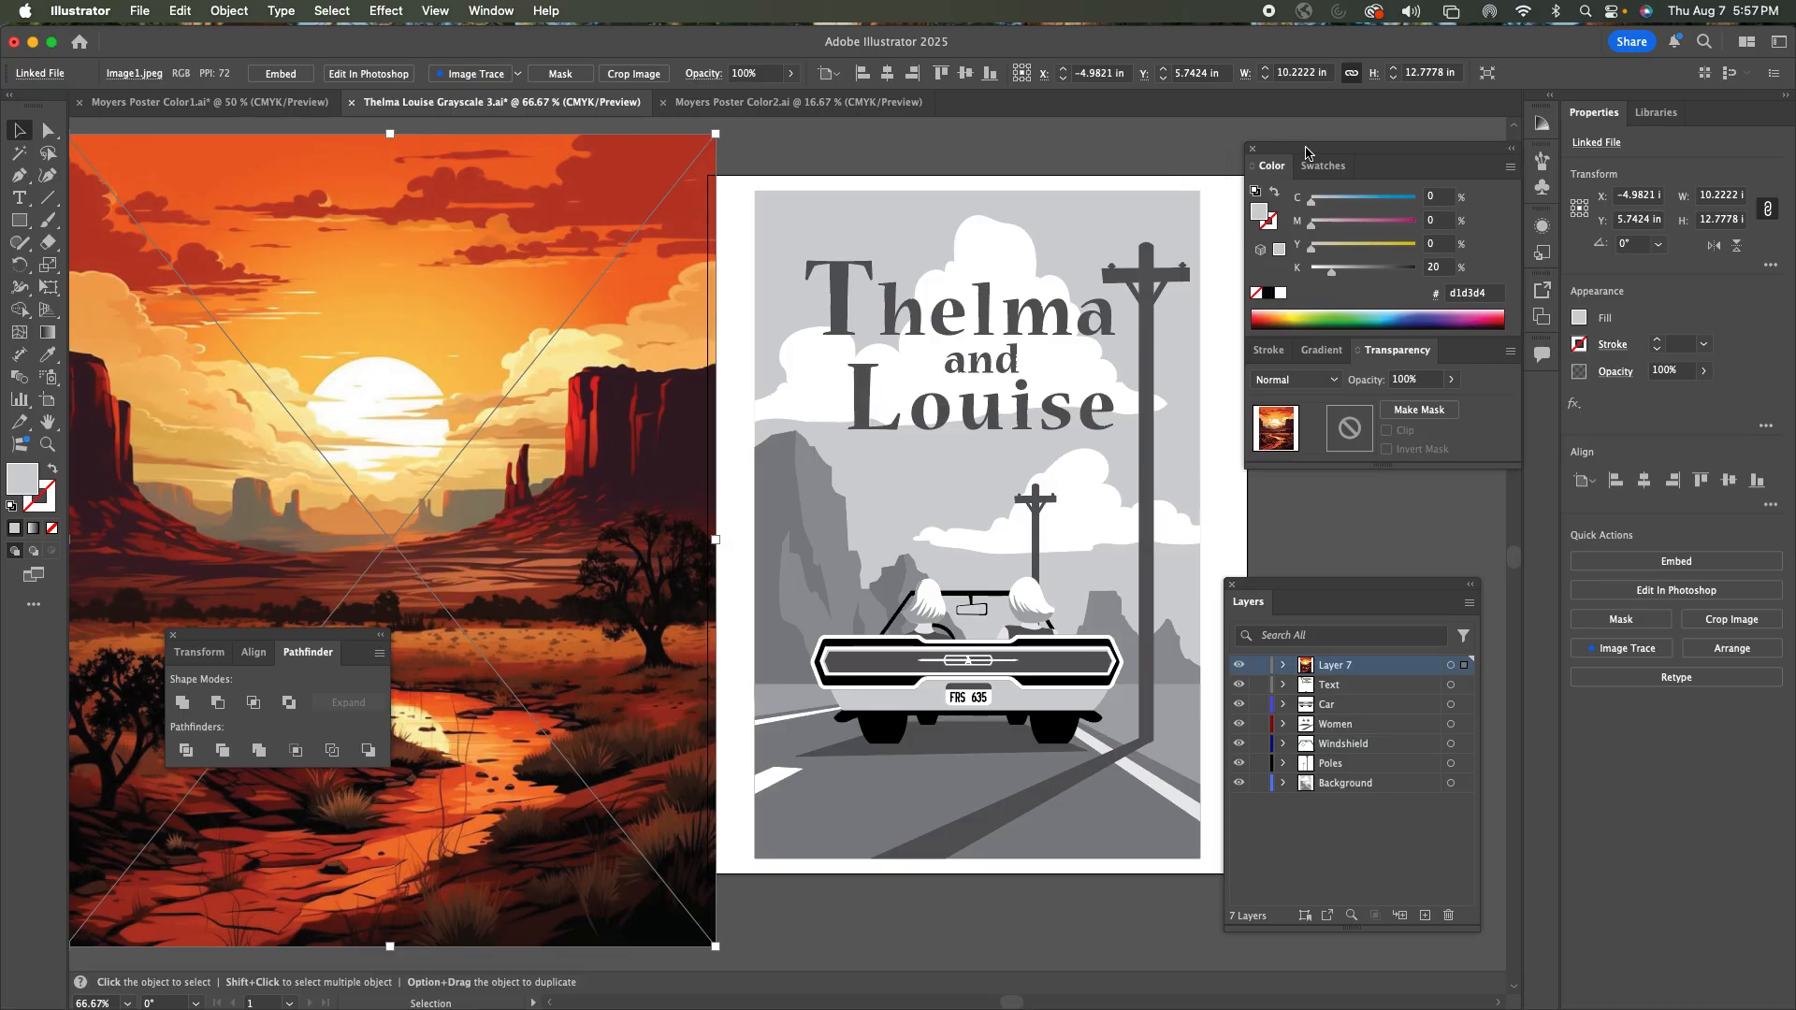
pyautogui.press('a')
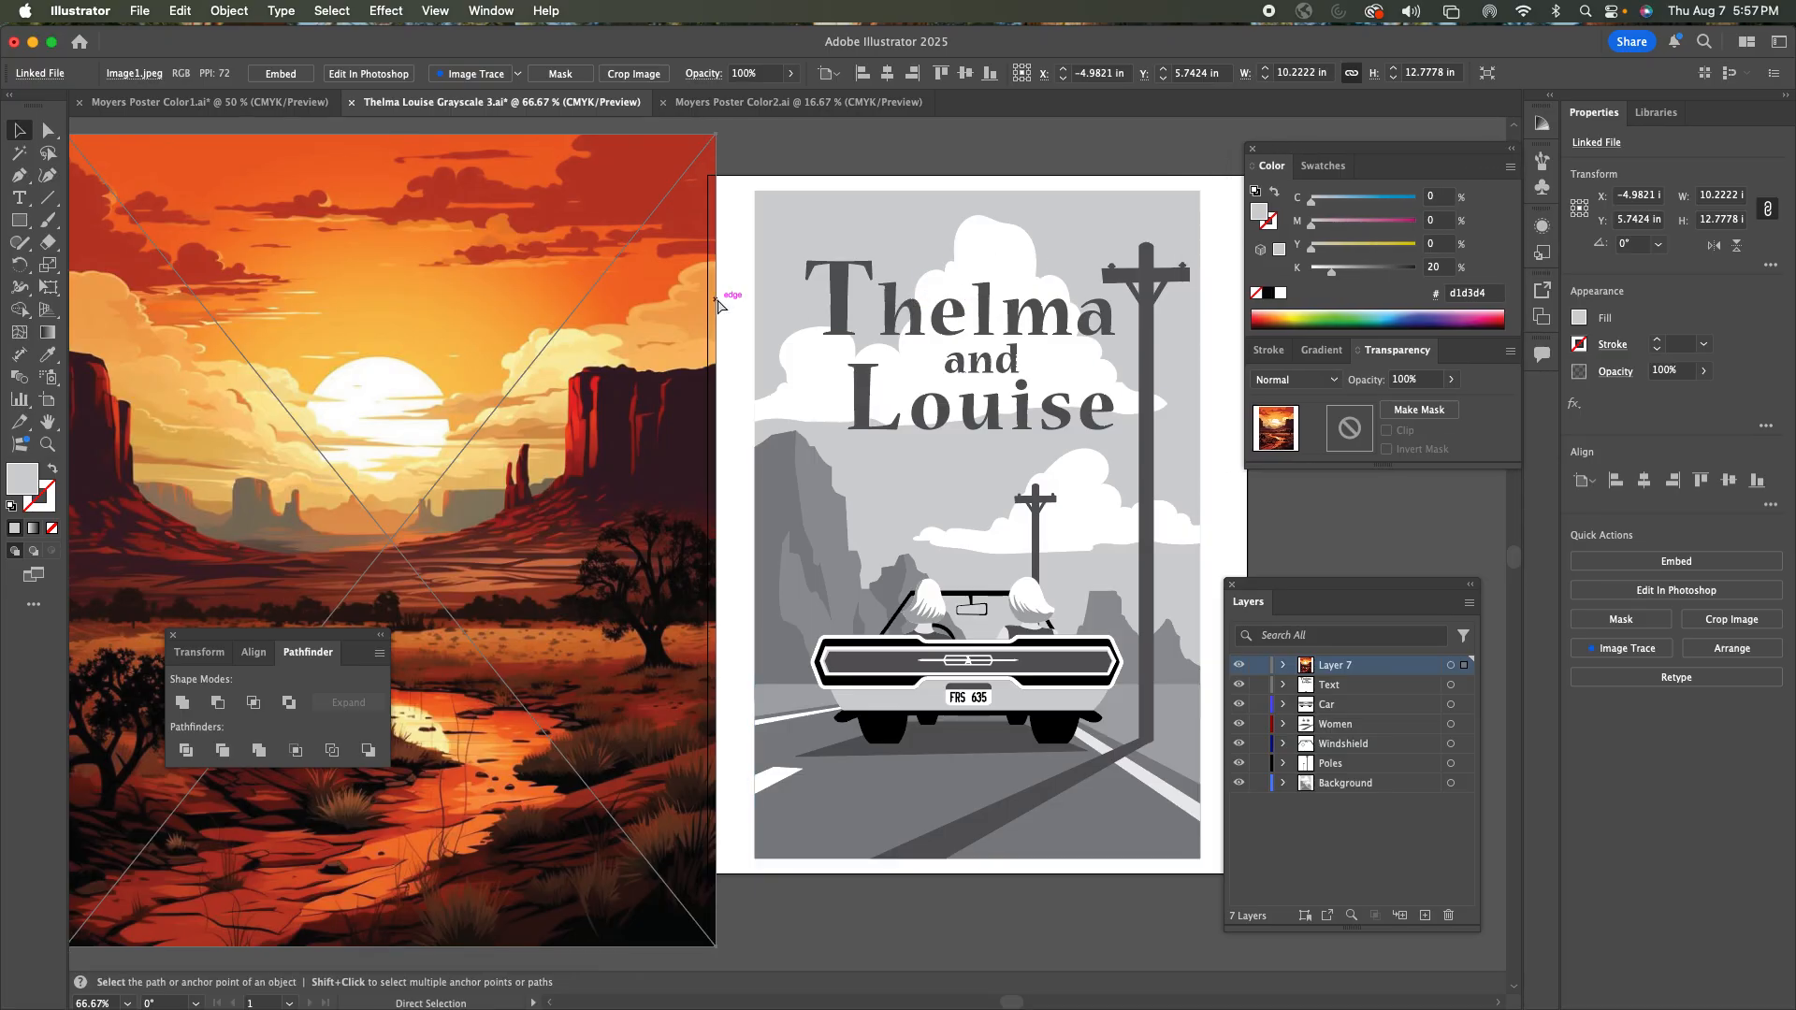
pyautogui.press('super+minus')
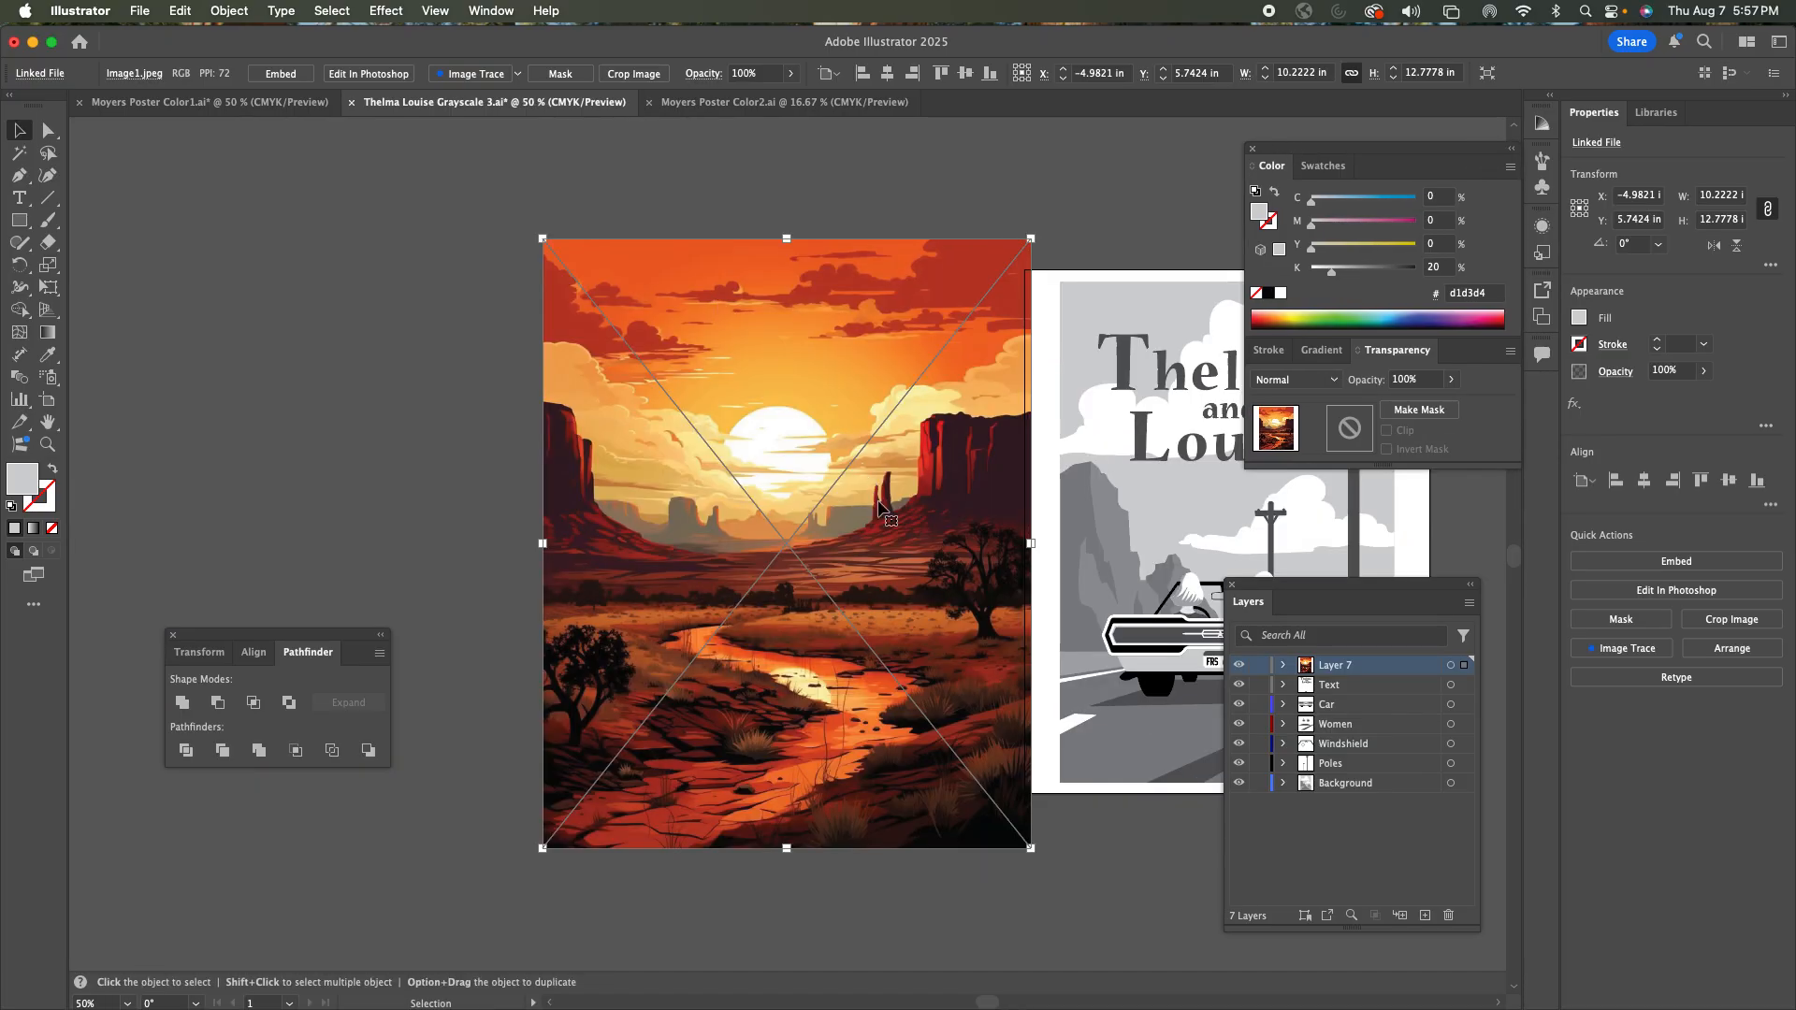
pyautogui.moveTo(903, 504); pyautogui.dragTo(749, 459)
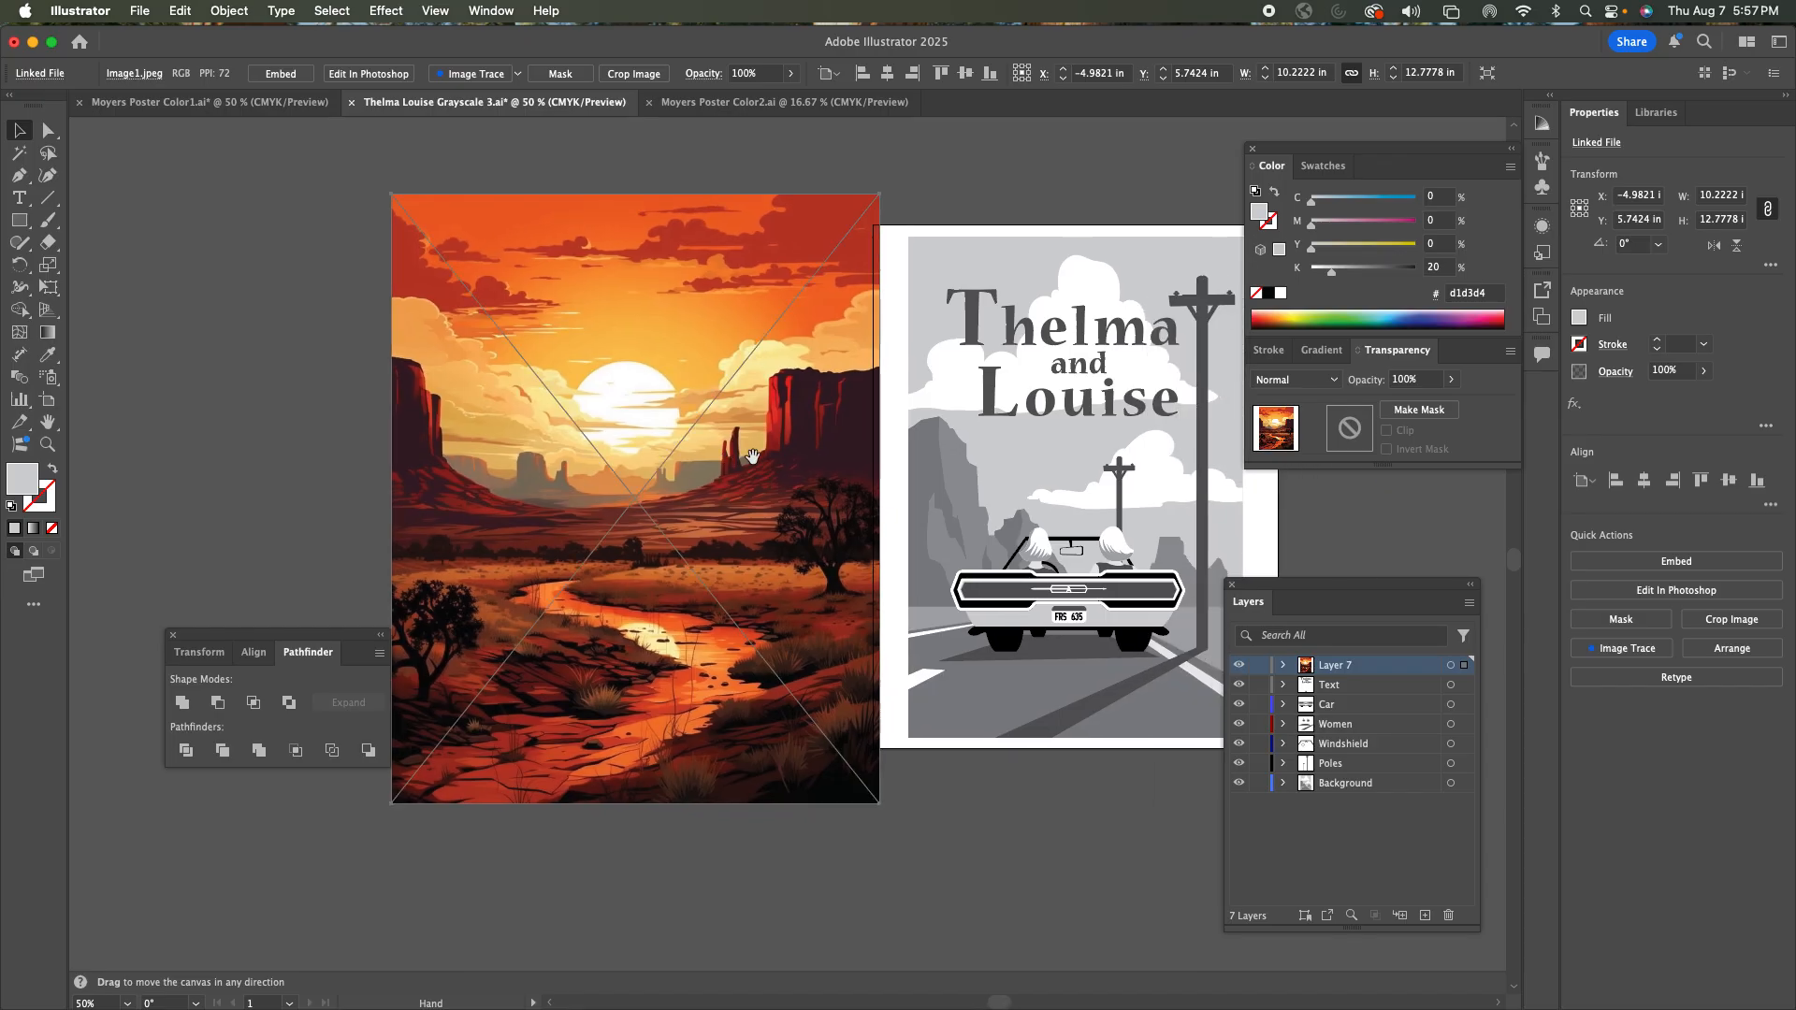
pyautogui.moveTo(292, 641); pyautogui.dragTo(235, 786)
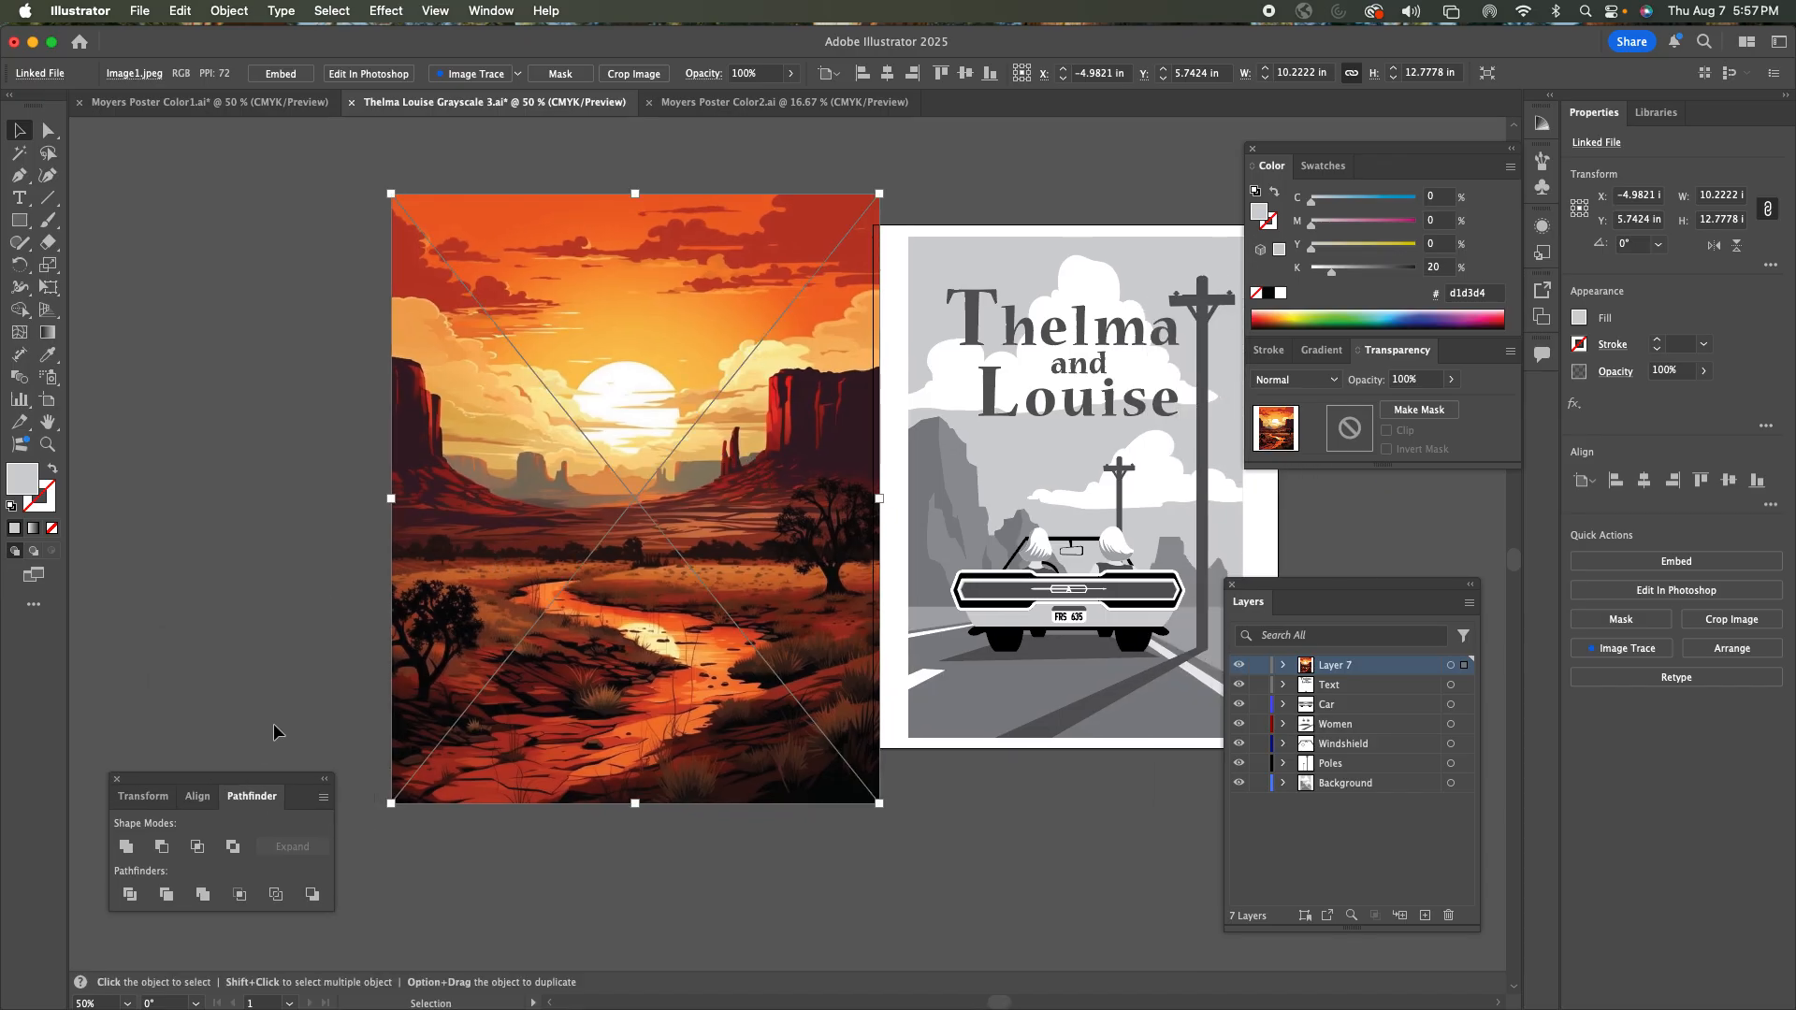
pyautogui.press('a')
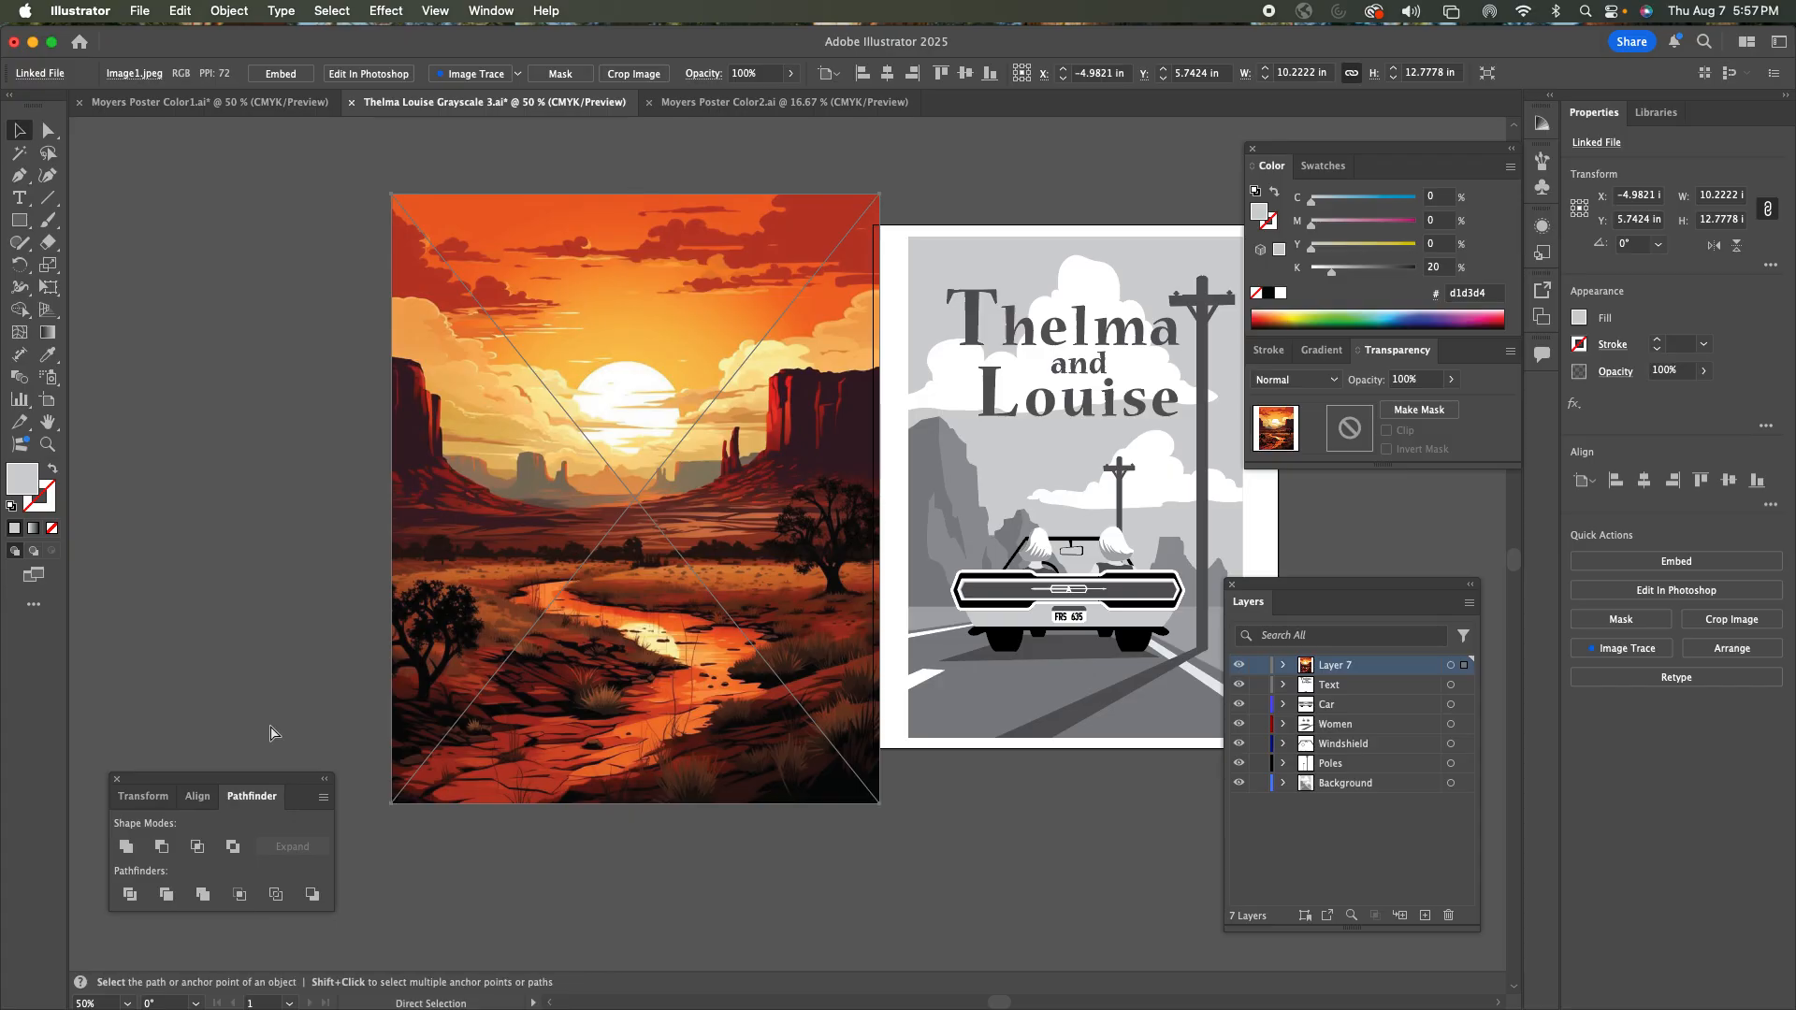
pyautogui.press('v')
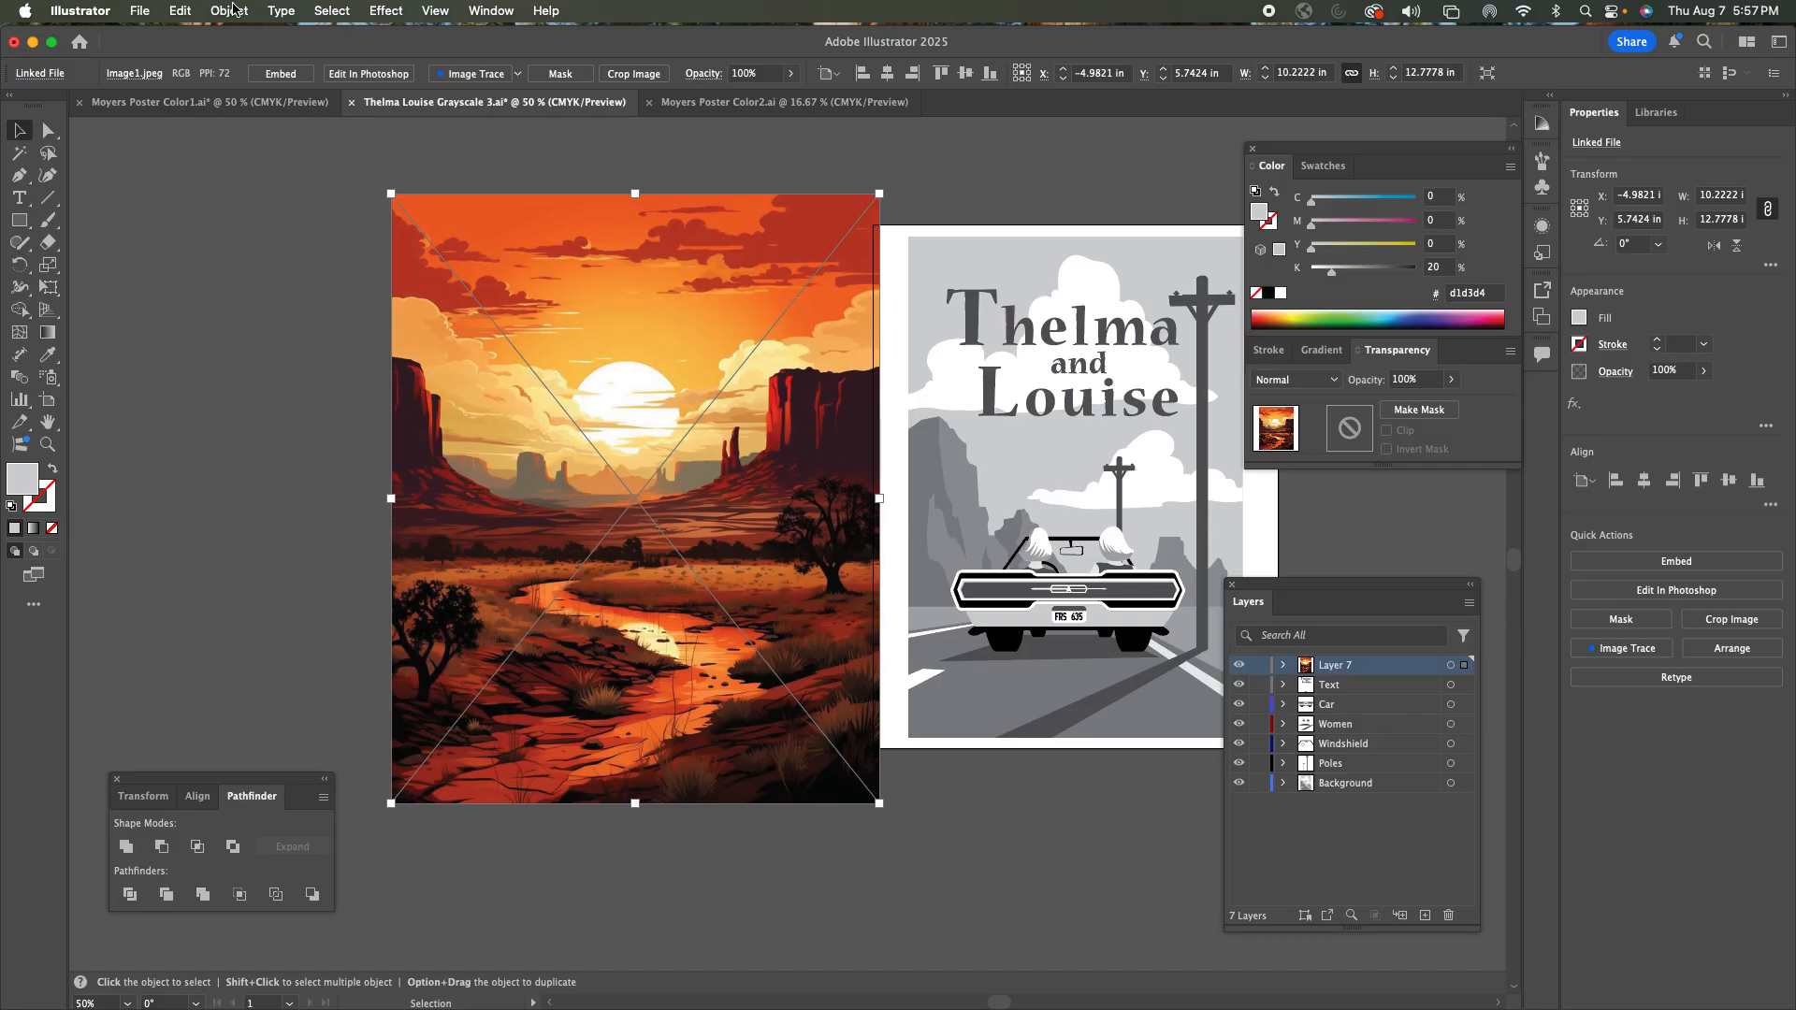
pyautogui.click(229, 10)
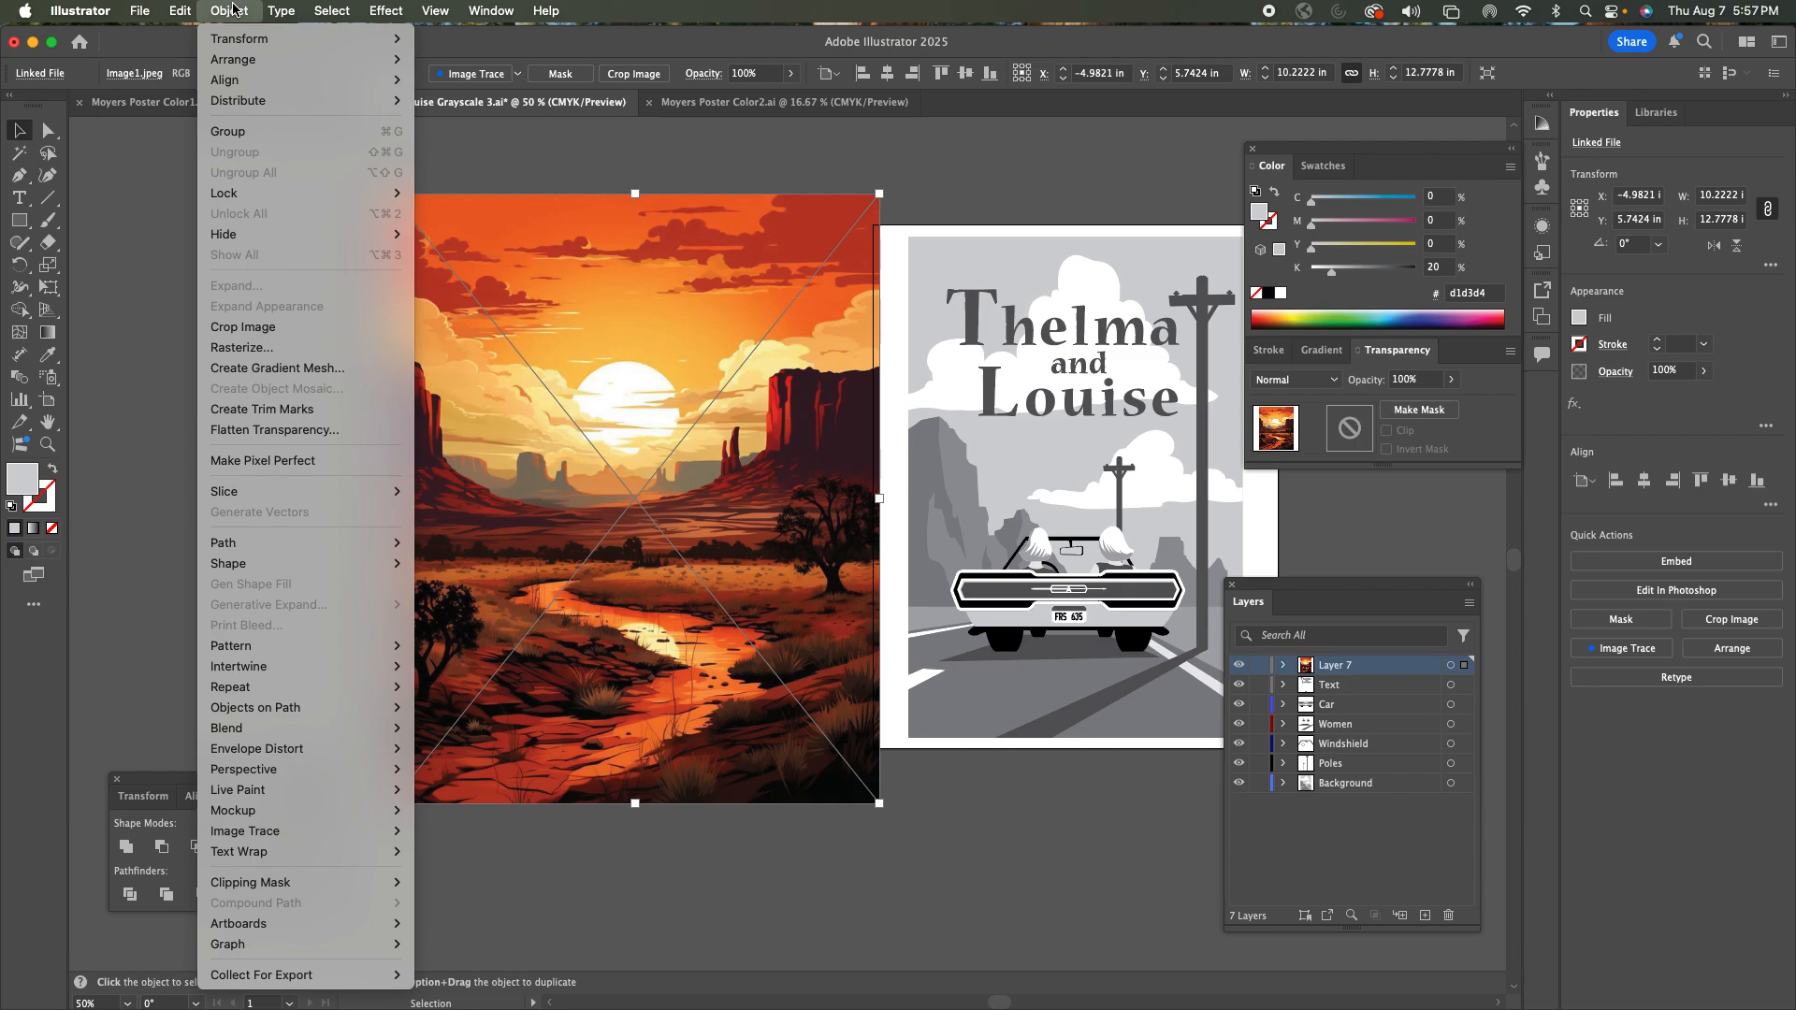
pyautogui.click(233, 9)
pyautogui.click(233, 9)
pyautogui.click(233, 9)
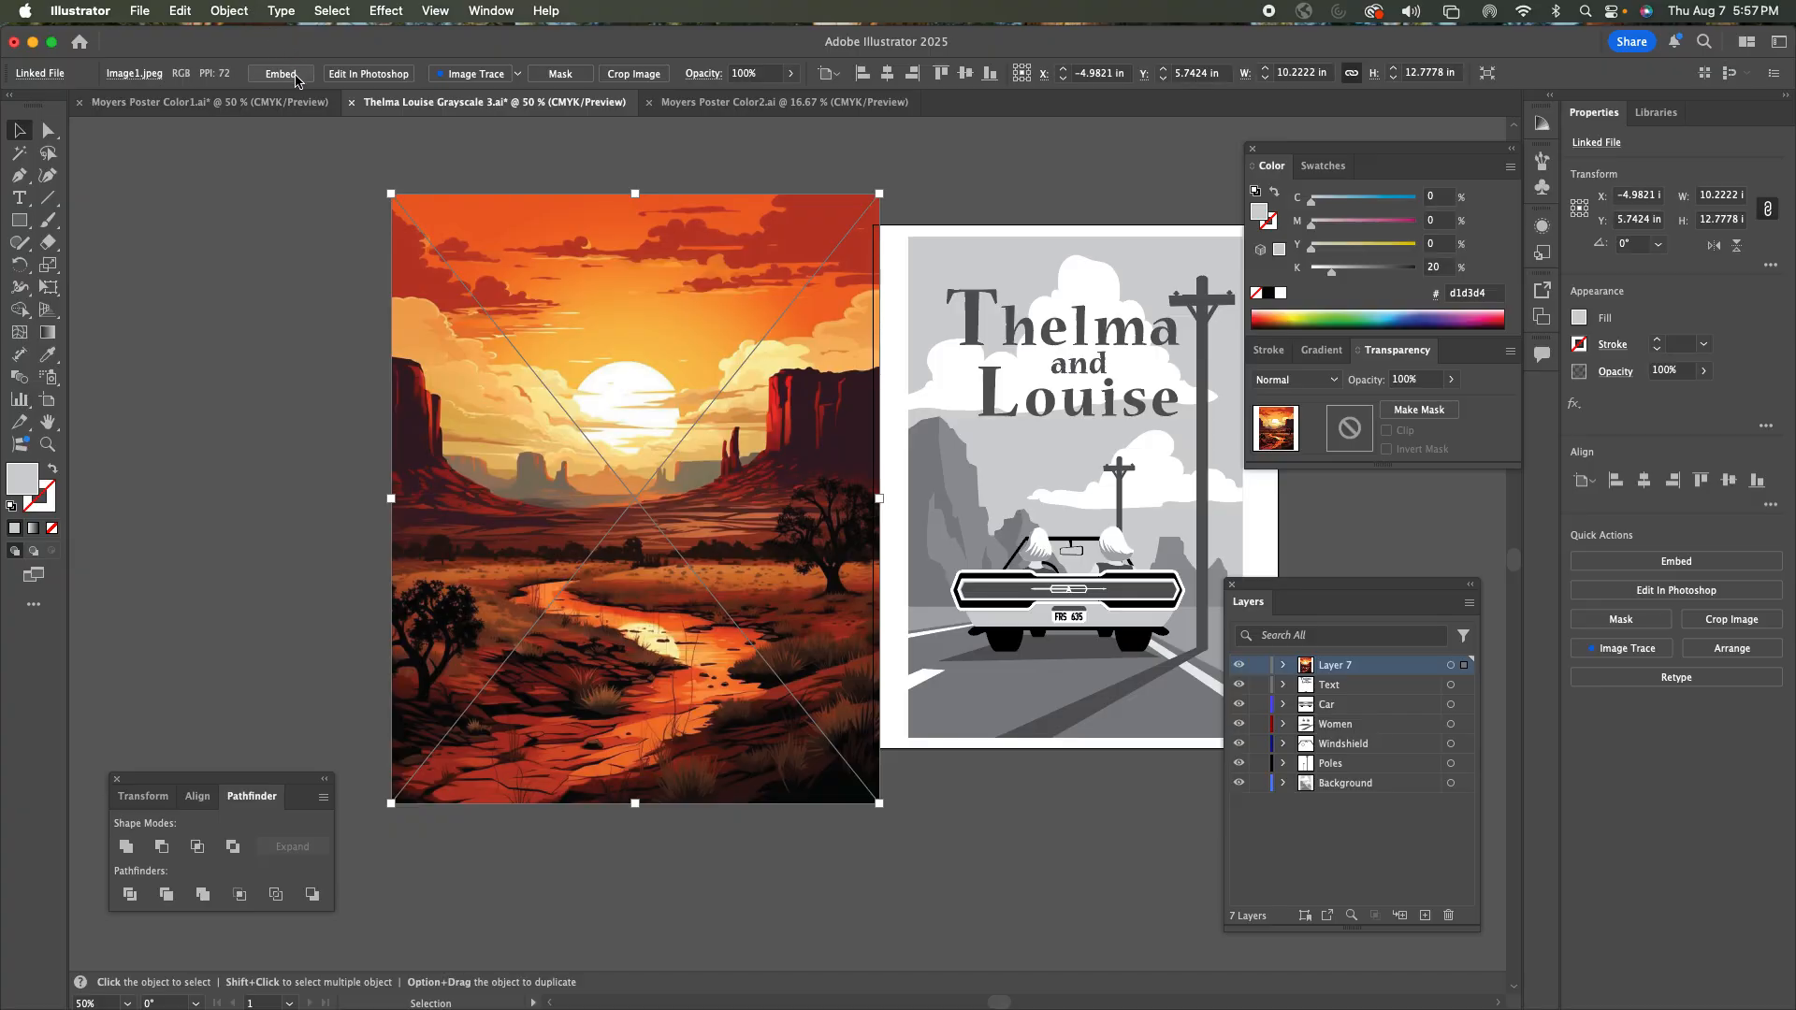
# Hide the Control bar and show it again.
pyautogui.click(486, 11)
pyautogui.click(486, 11)
pyautogui.click(486, 10)
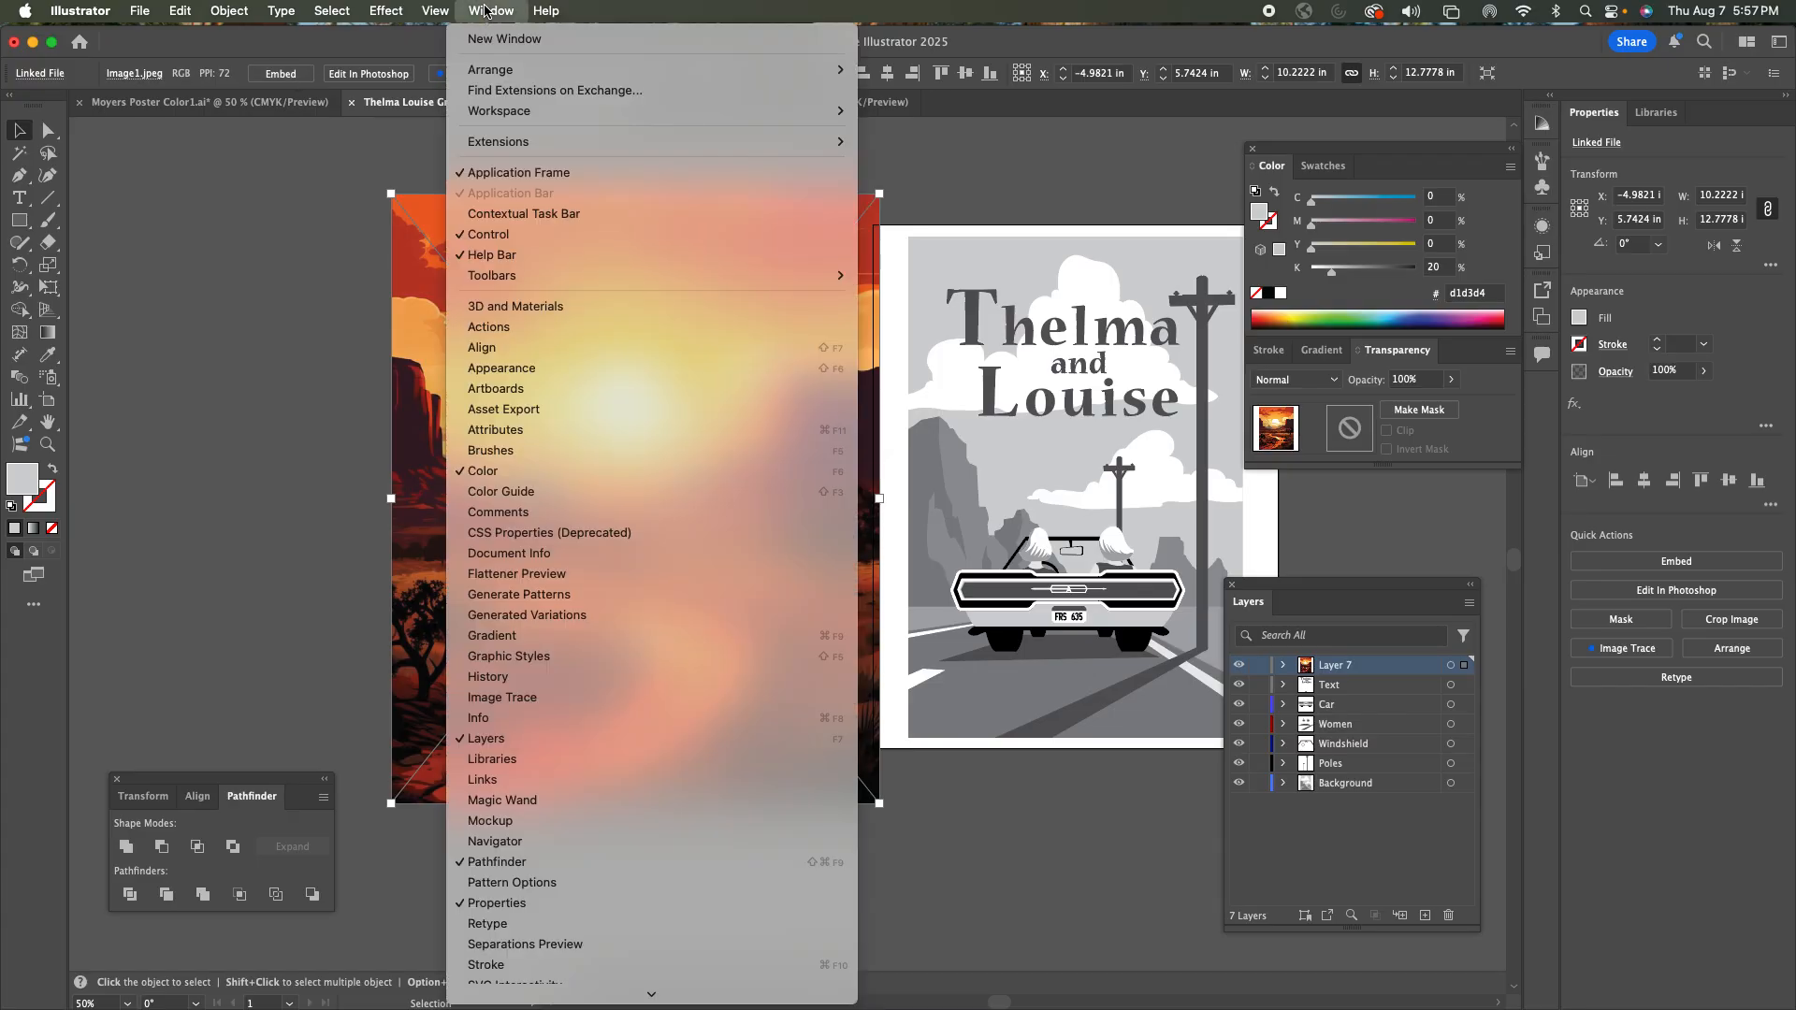
pyautogui.click(502, 234)
pyautogui.click(493, 10)
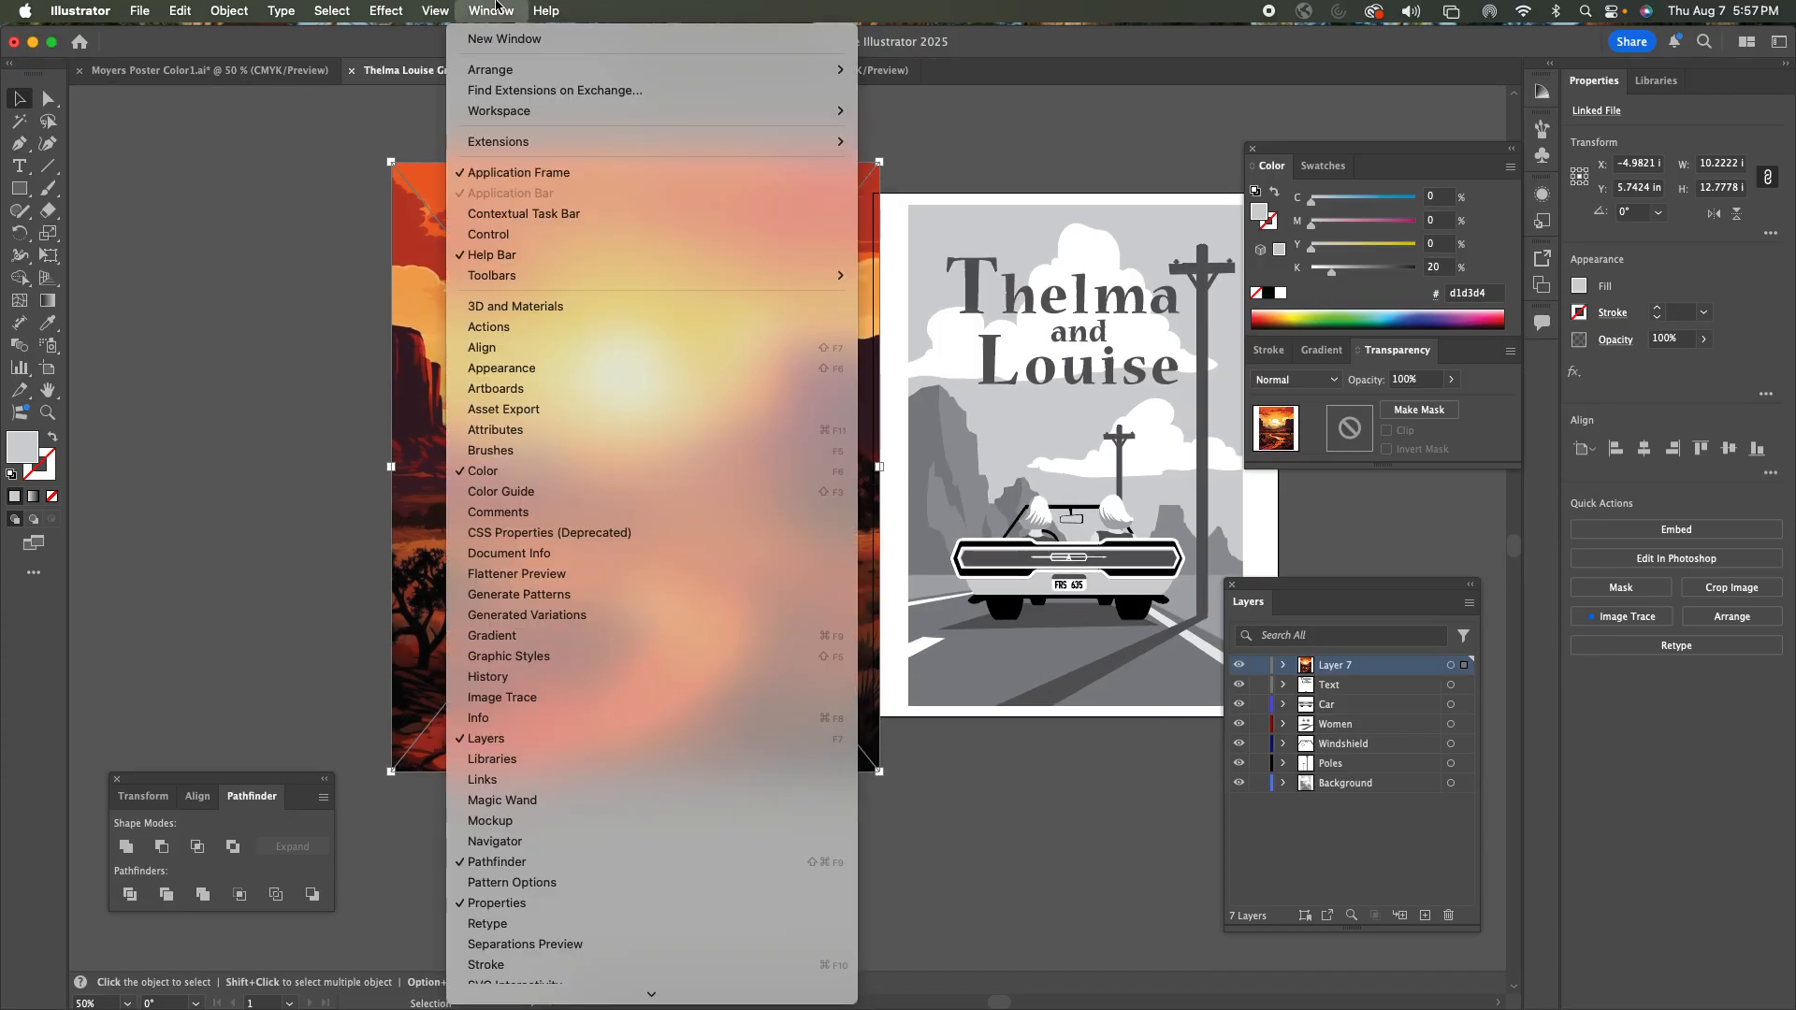
pyautogui.click(500, 234)
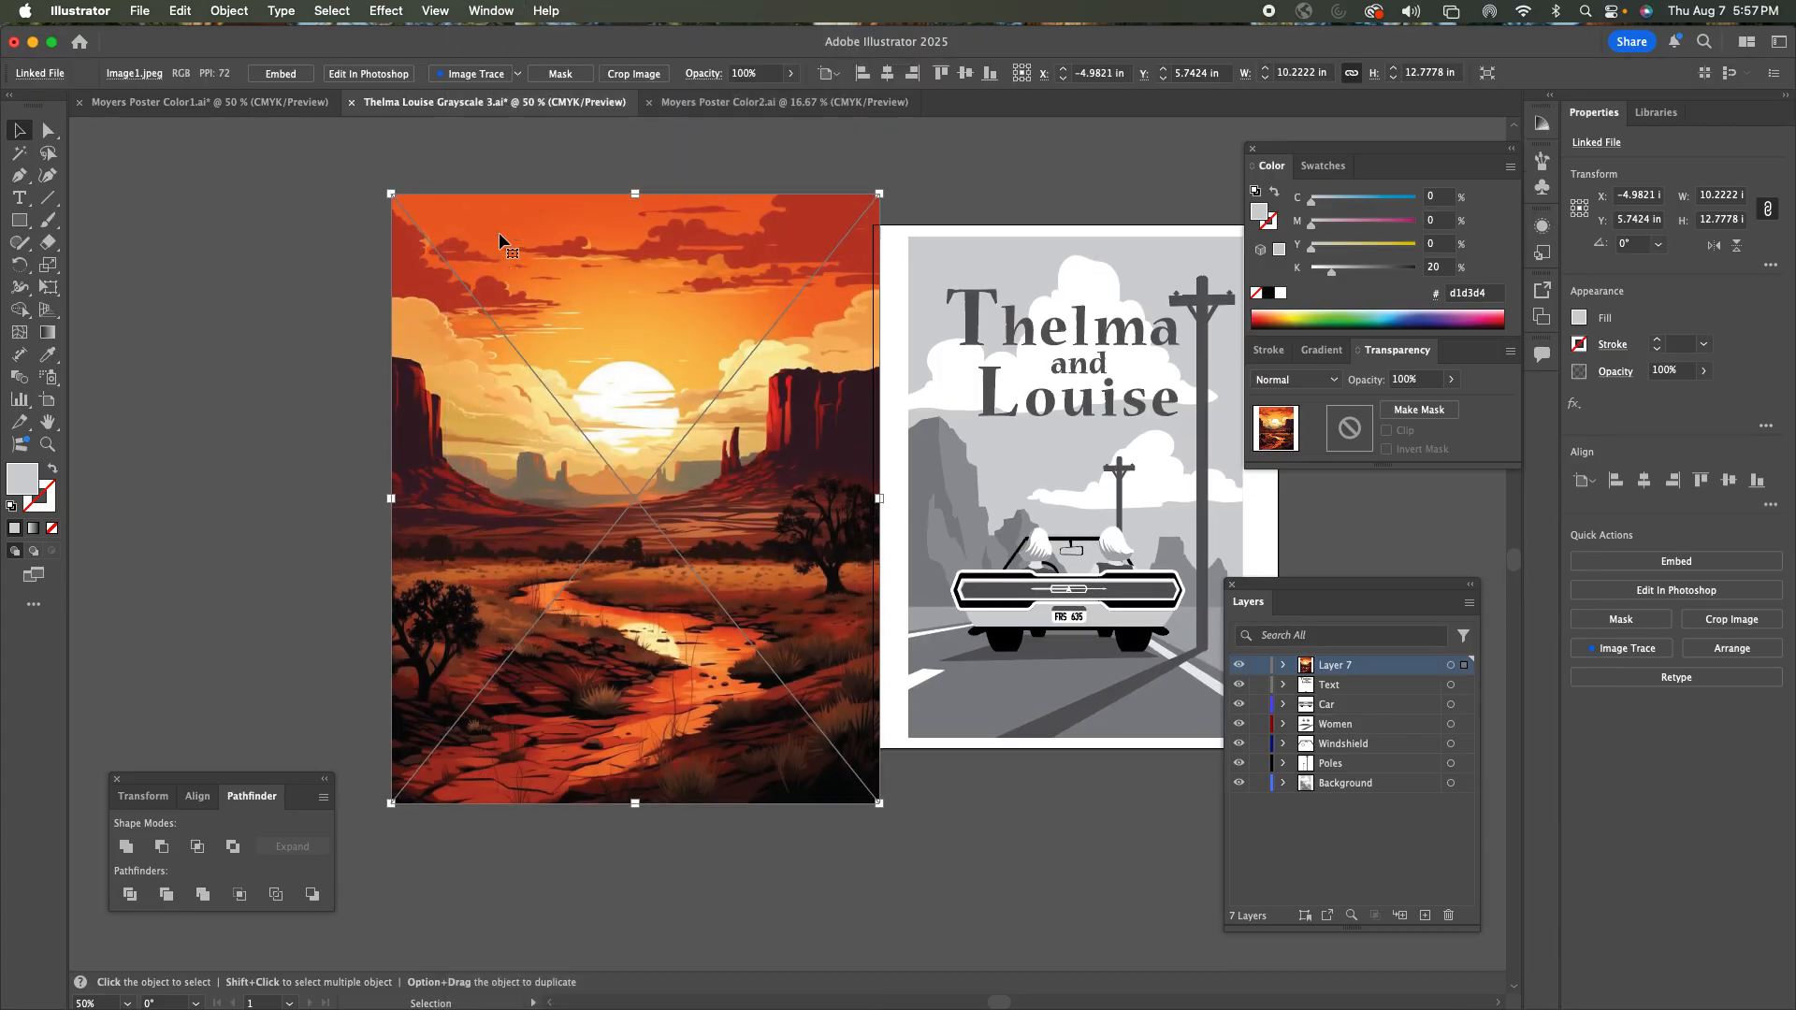
# Embed the linked sunset image and create a color object mosaic from it with 4 by 4 tiles and no tile spacing.
pyautogui.click(271, 74)
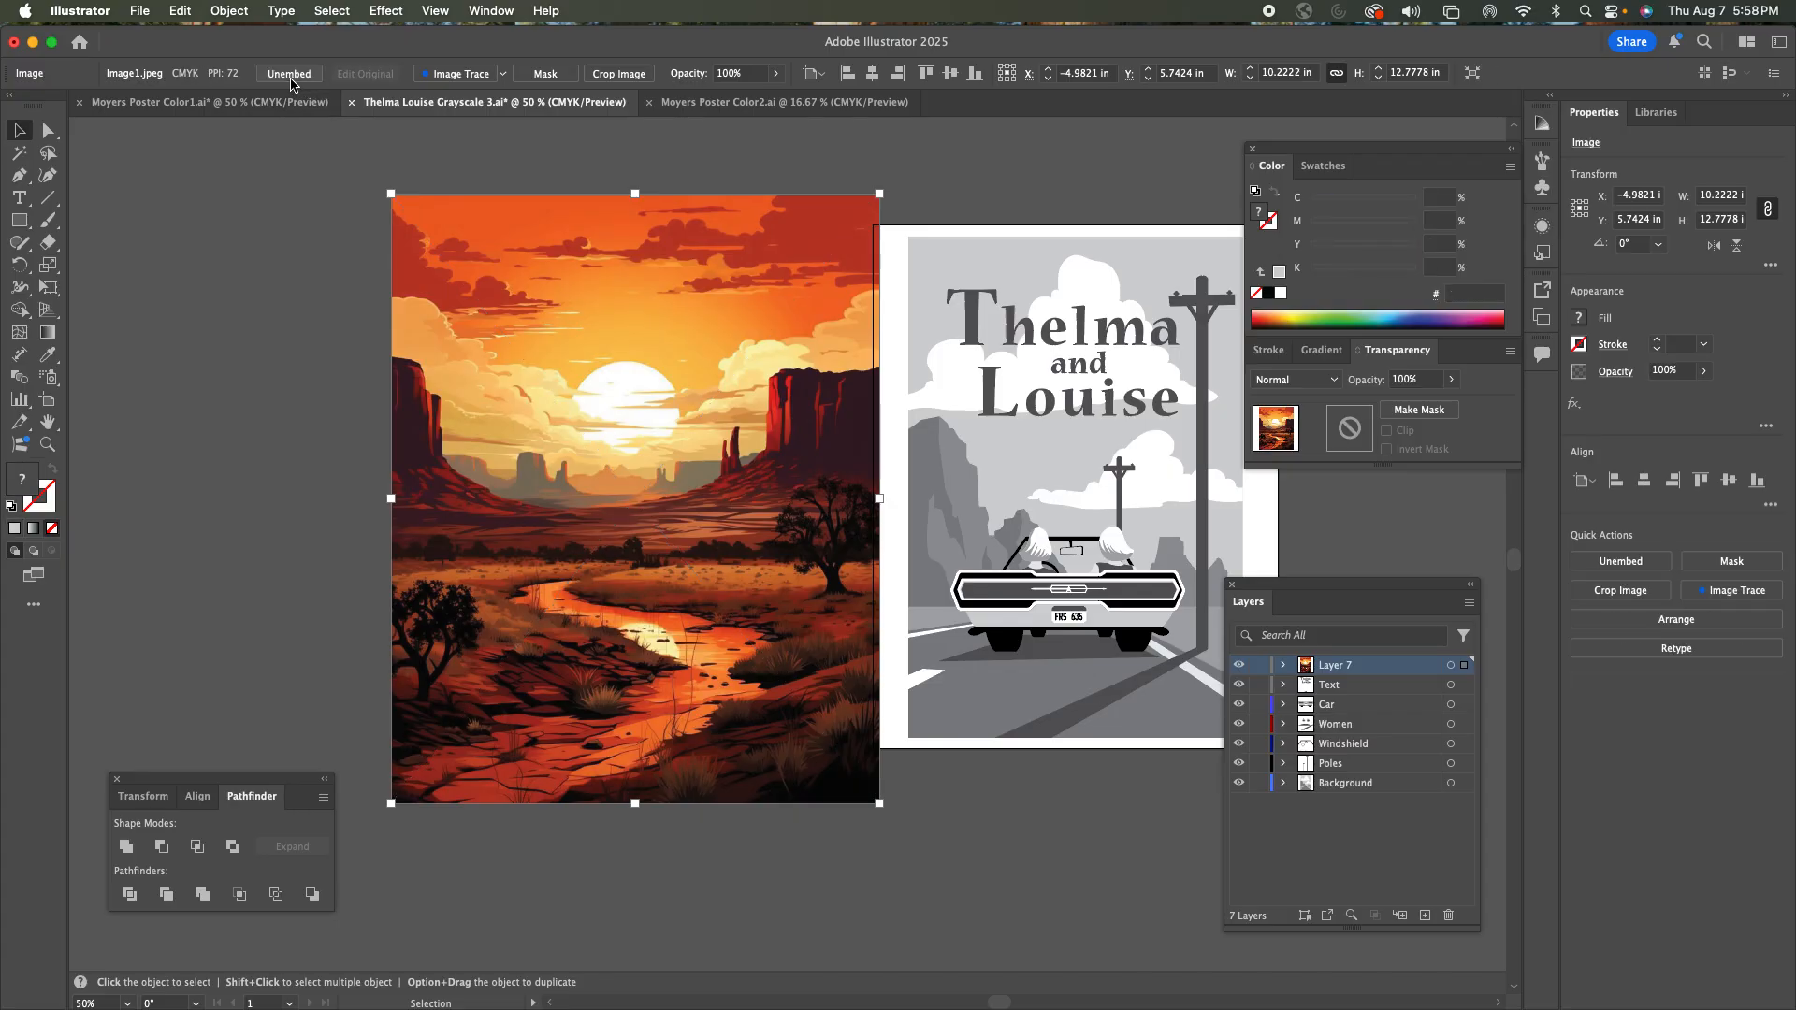
pyautogui.click(222, 10)
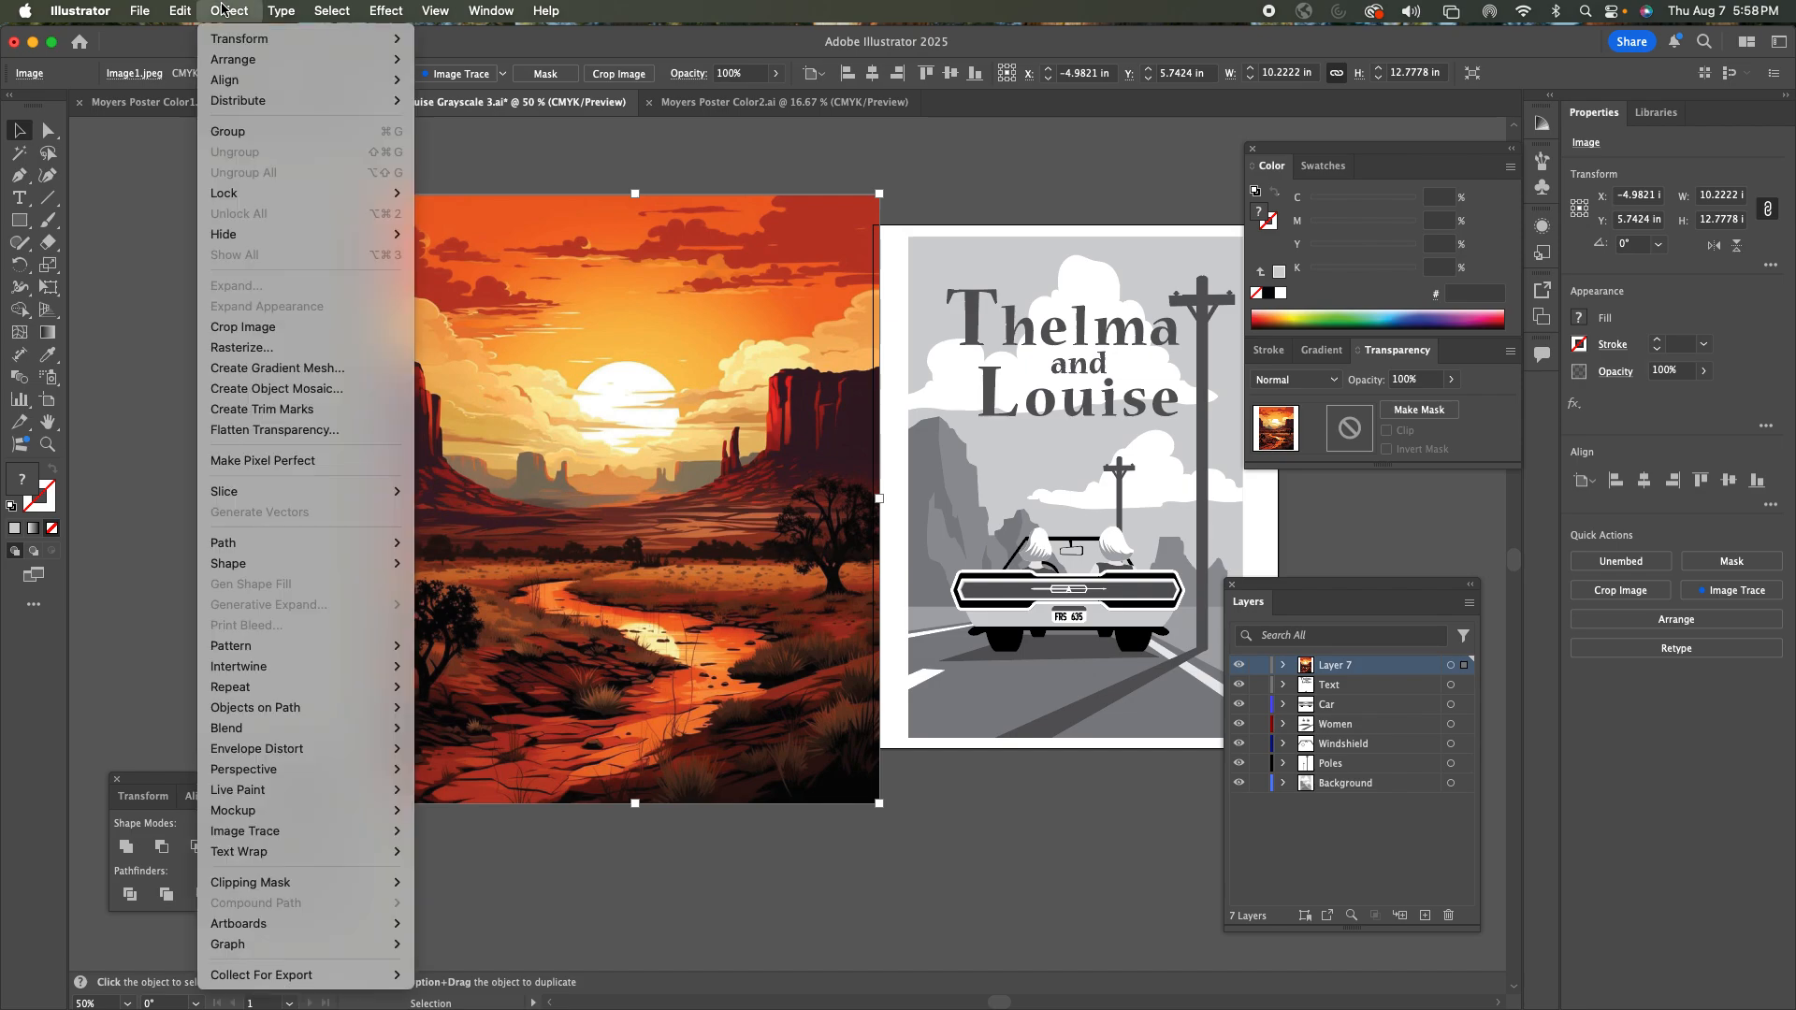
pyautogui.click(327, 397)
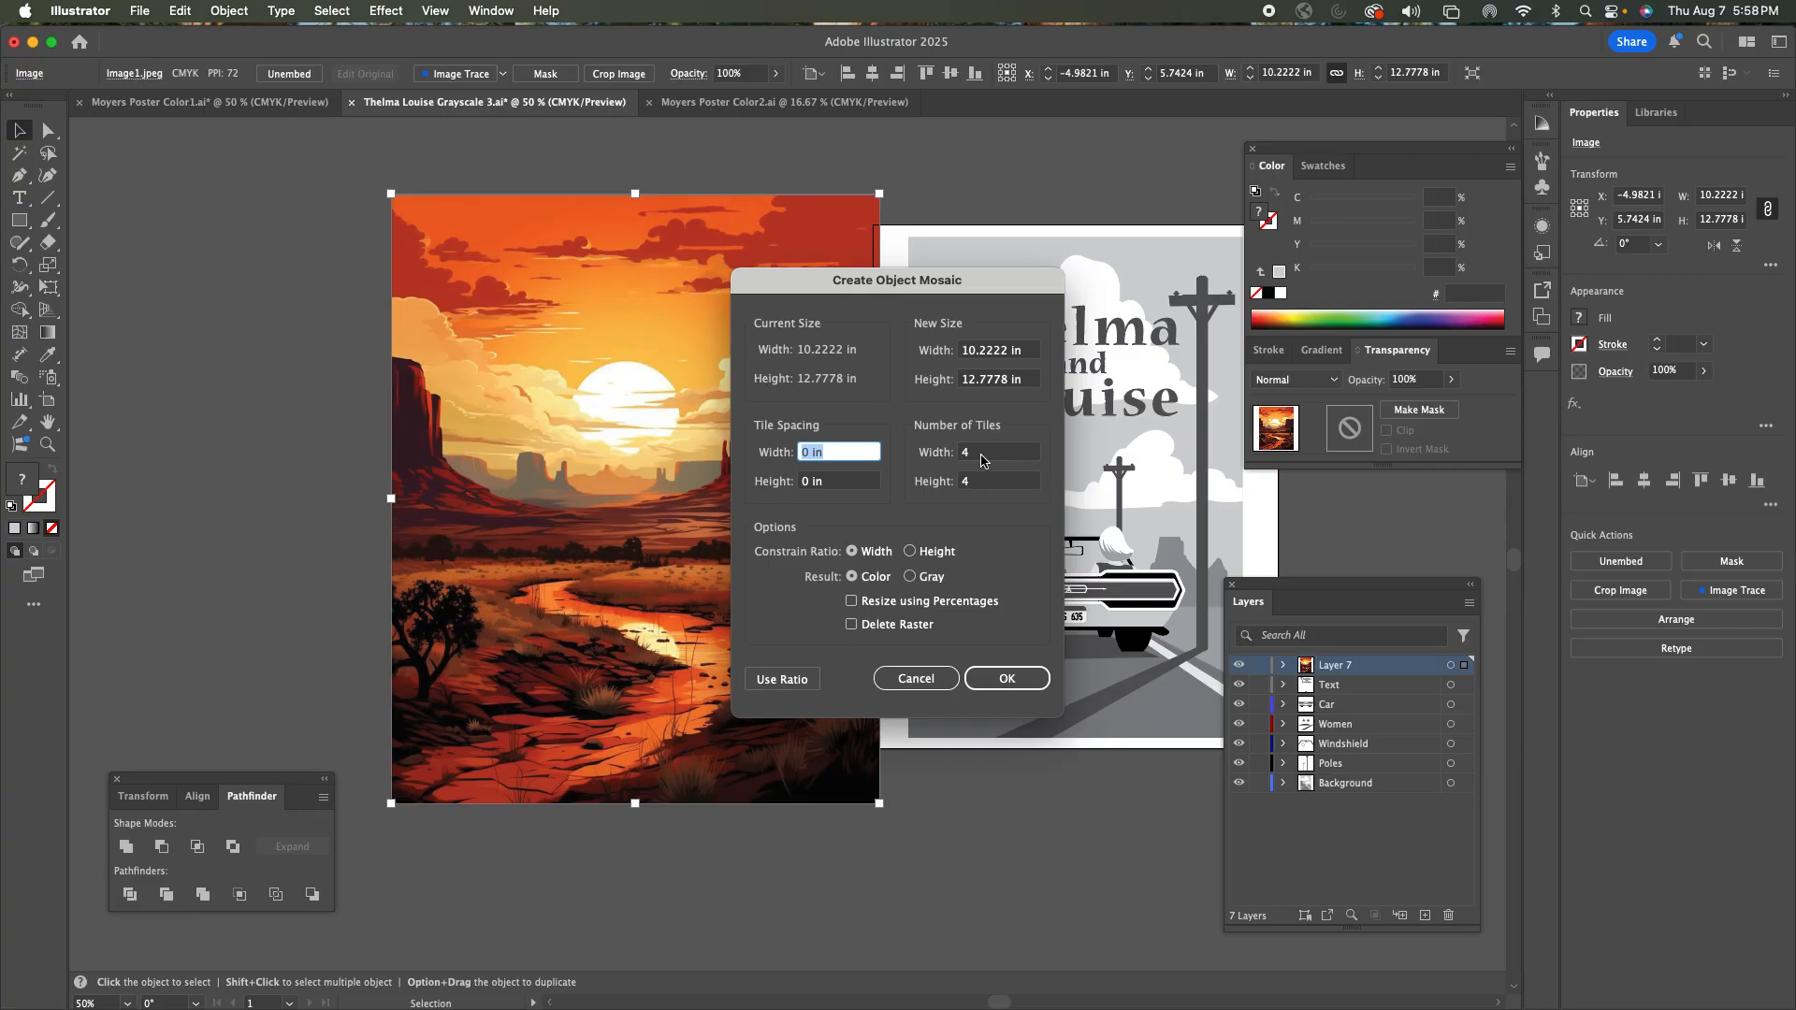
pyautogui.click(993, 680)
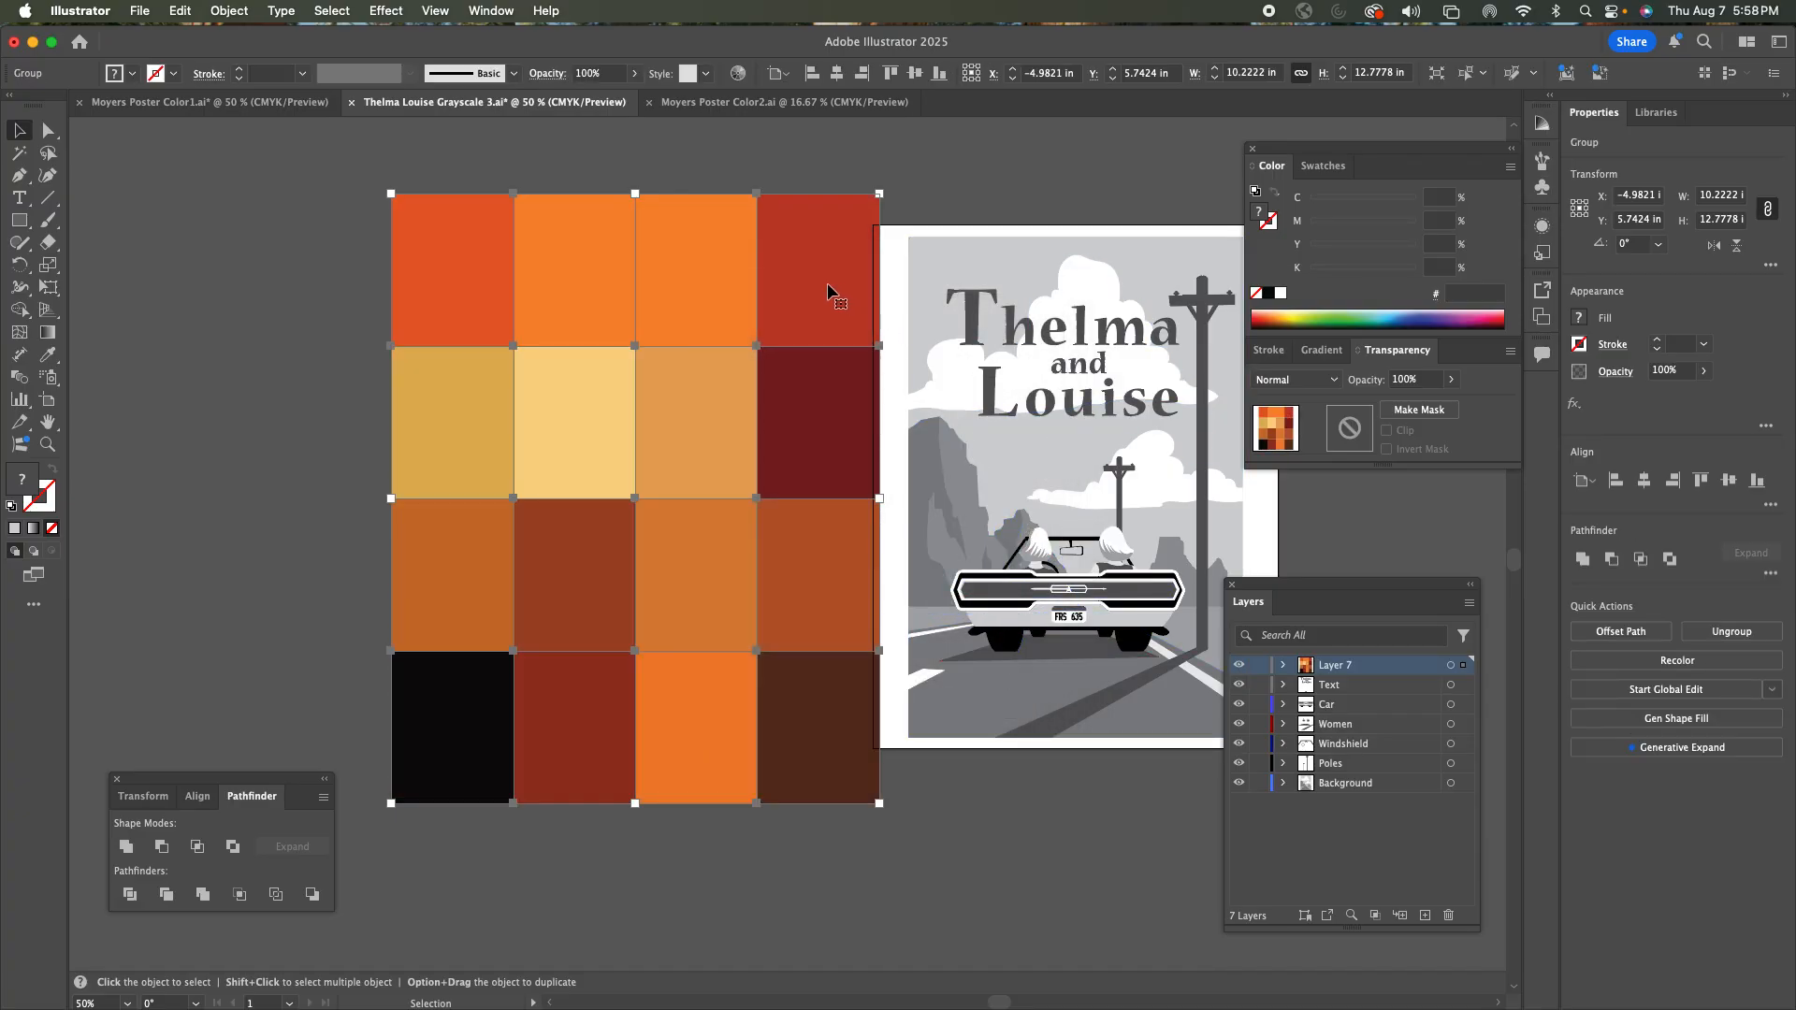
# Move the mosaic off the sunset image so the two sit side by side, and deselect it.
pyautogui.moveTo(827, 291); pyautogui.dragTo(335, 282)
pyautogui.press('space')
pyautogui.moveTo(584, 399); pyautogui.dragTo(854, 389)
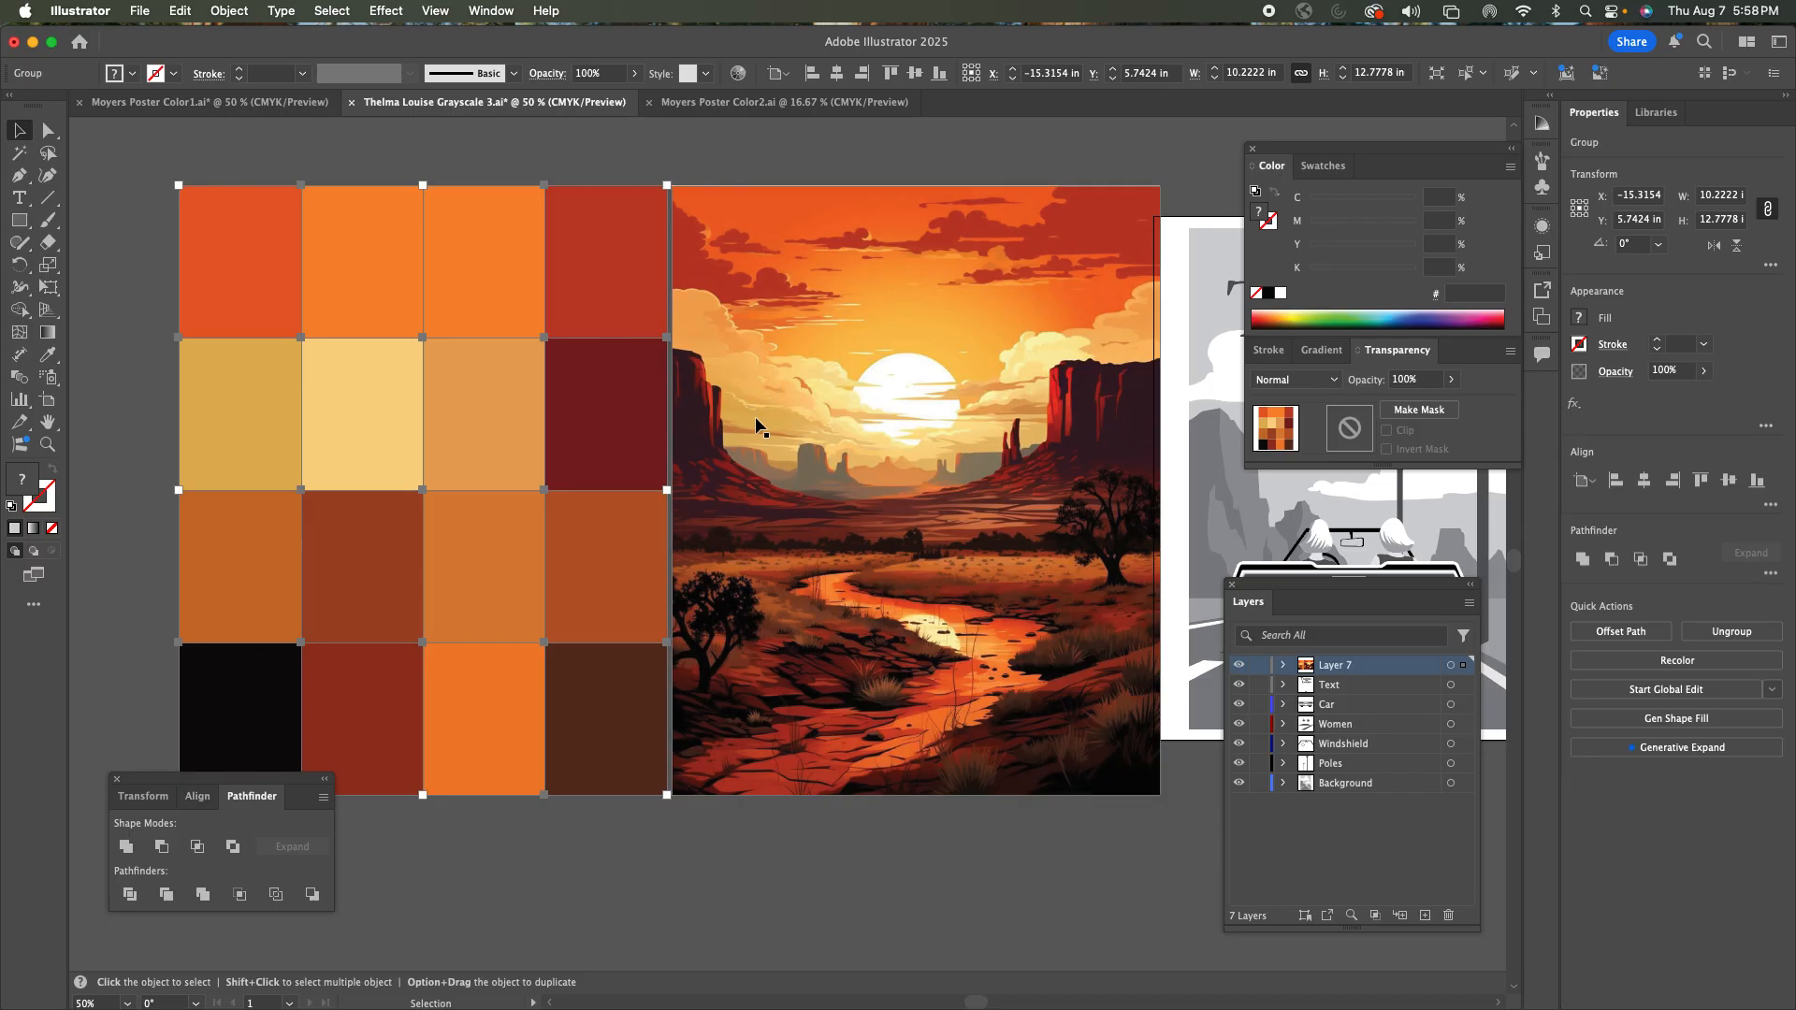
pyautogui.click(574, 138)
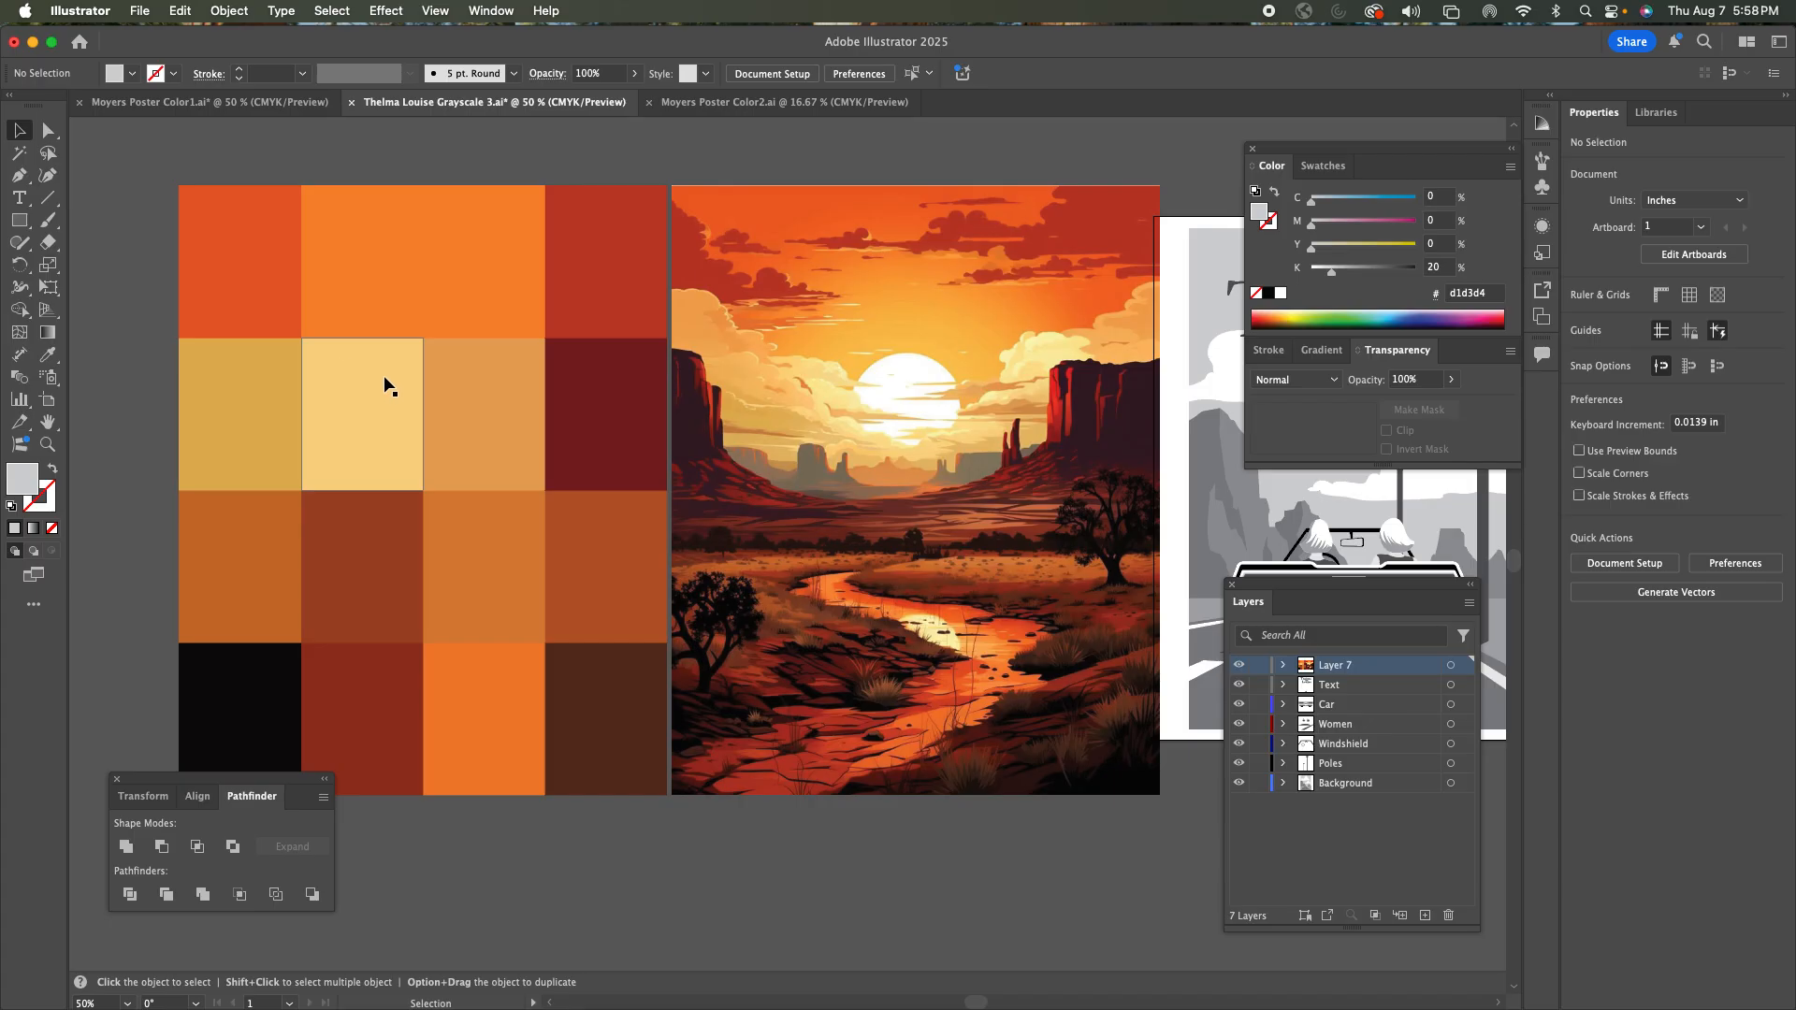
# Ungroup the mosaic into individual color tiles and deselect them.
pyautogui.click(254, 295)
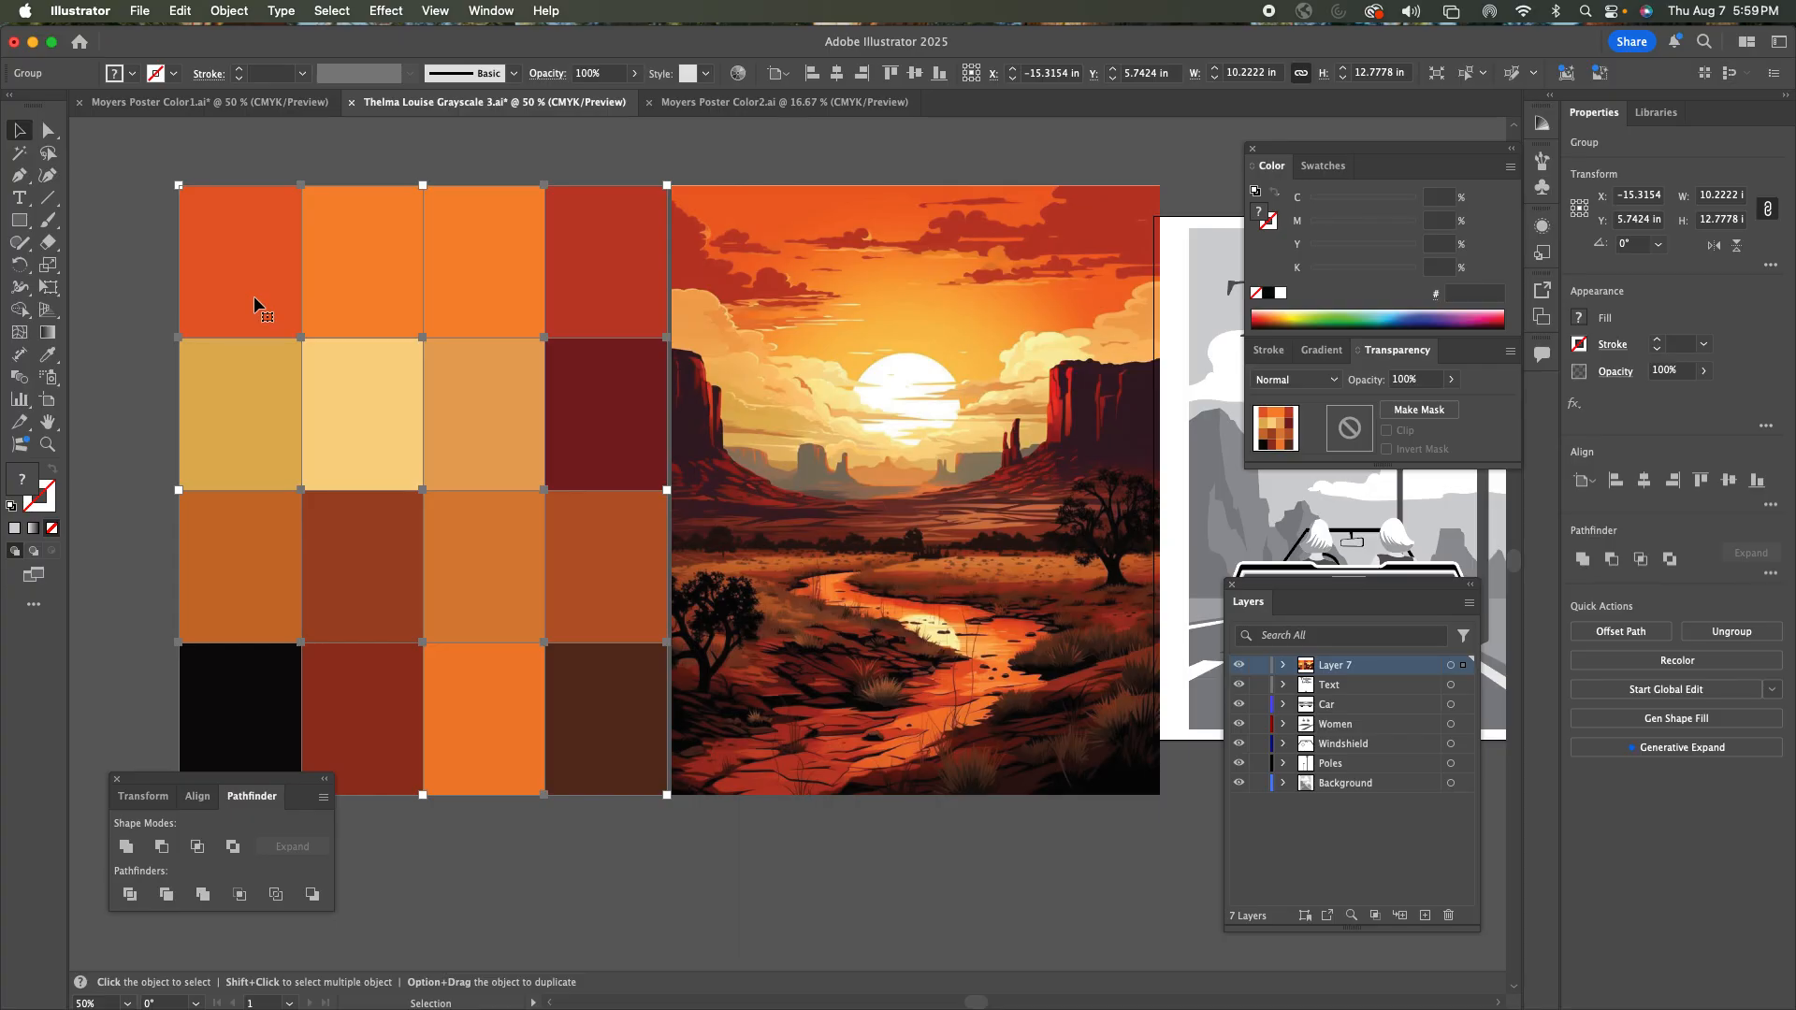
pyautogui.press('super')
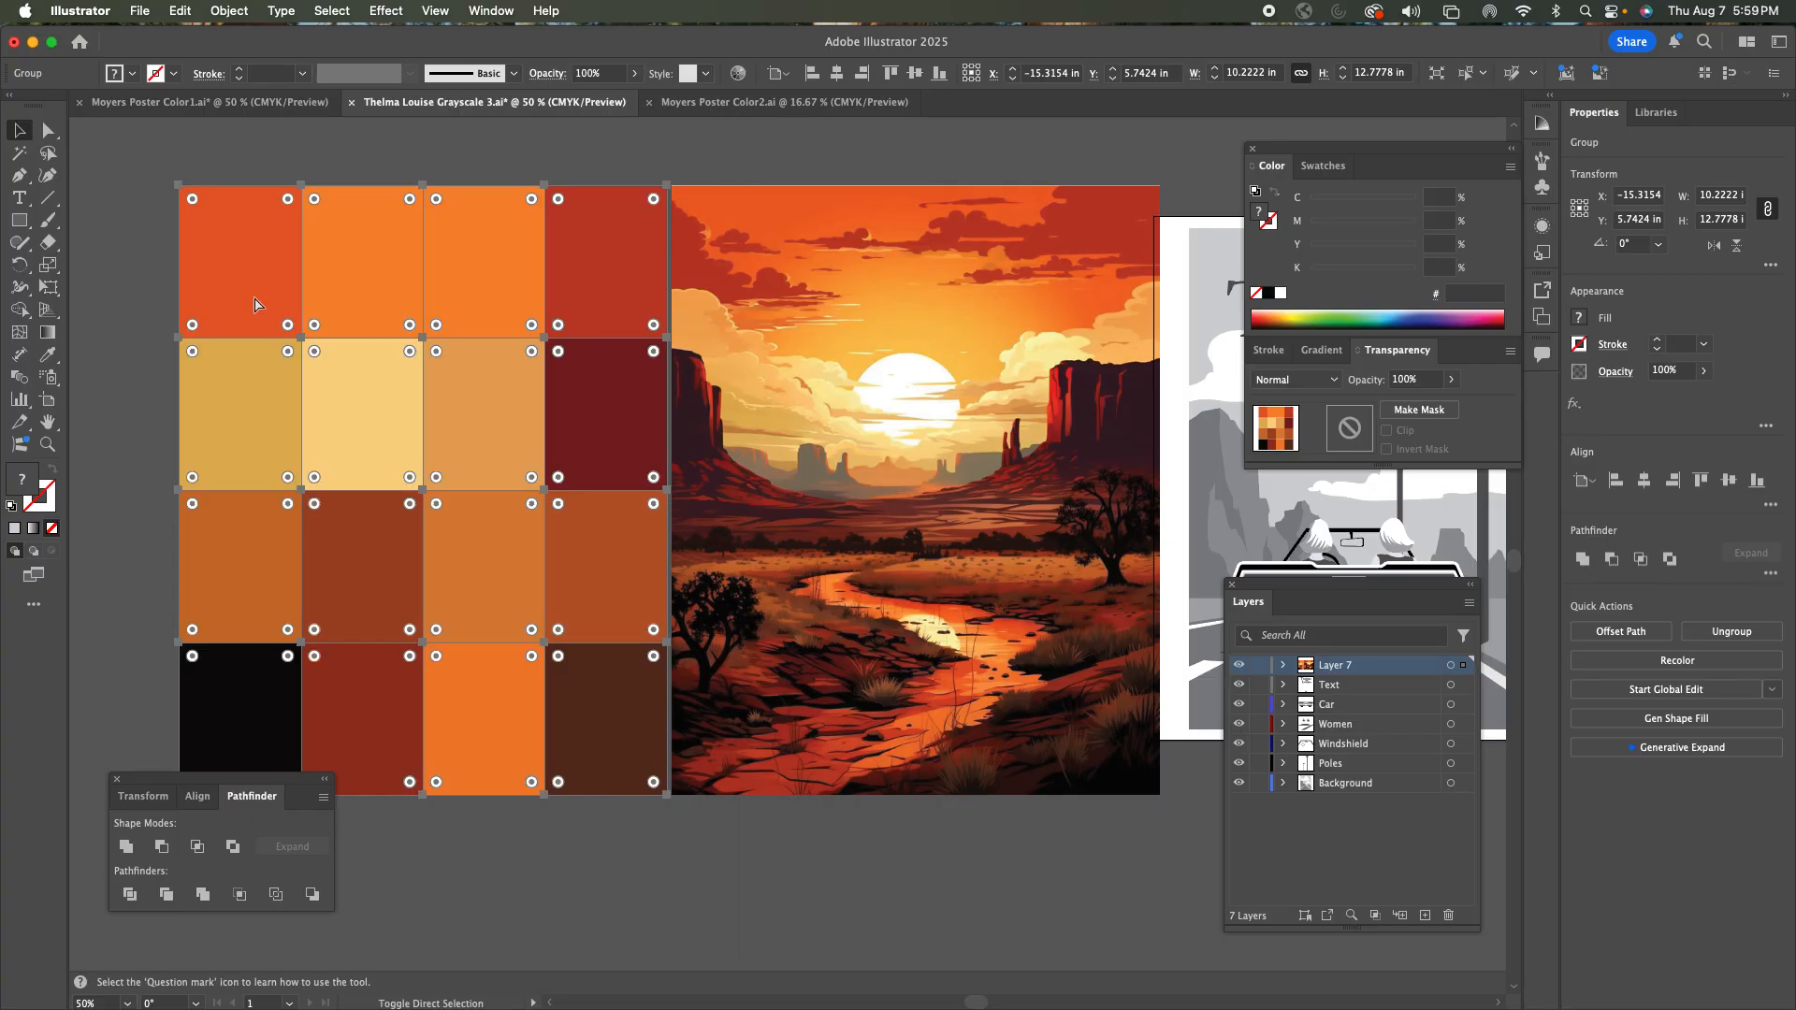
pyautogui.press('super+shift+g')
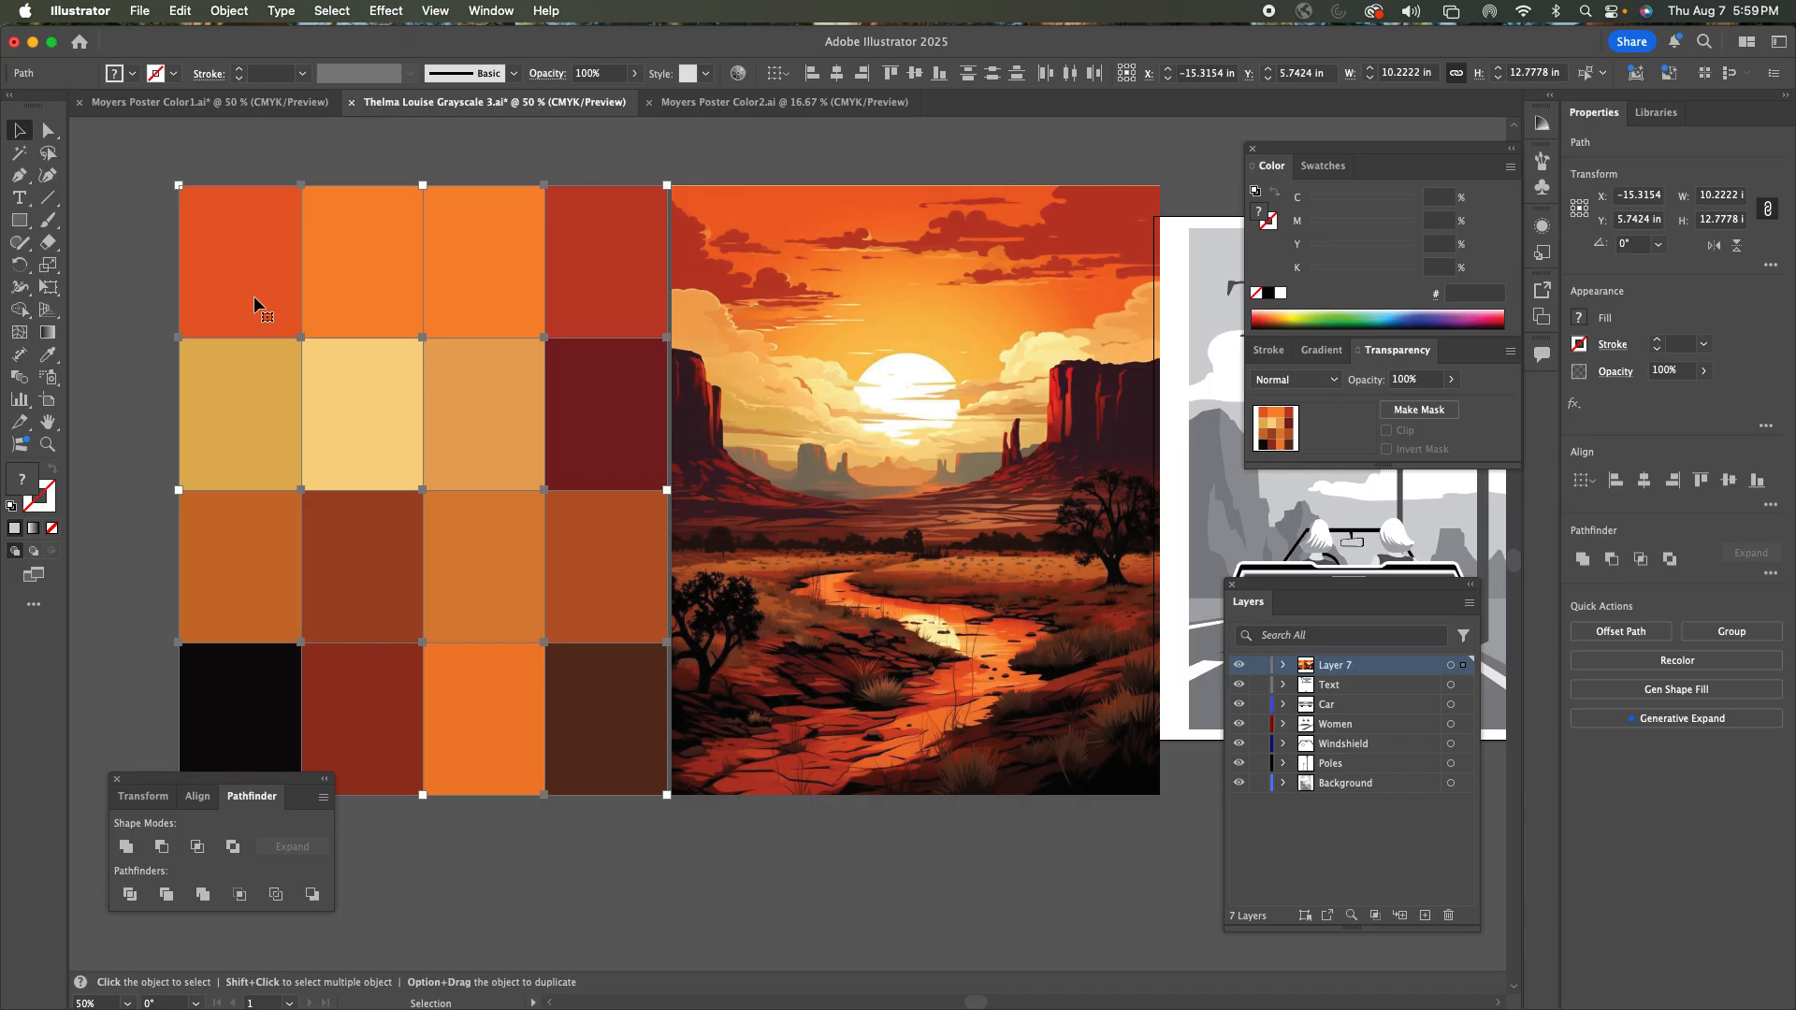
pyautogui.click(278, 165)
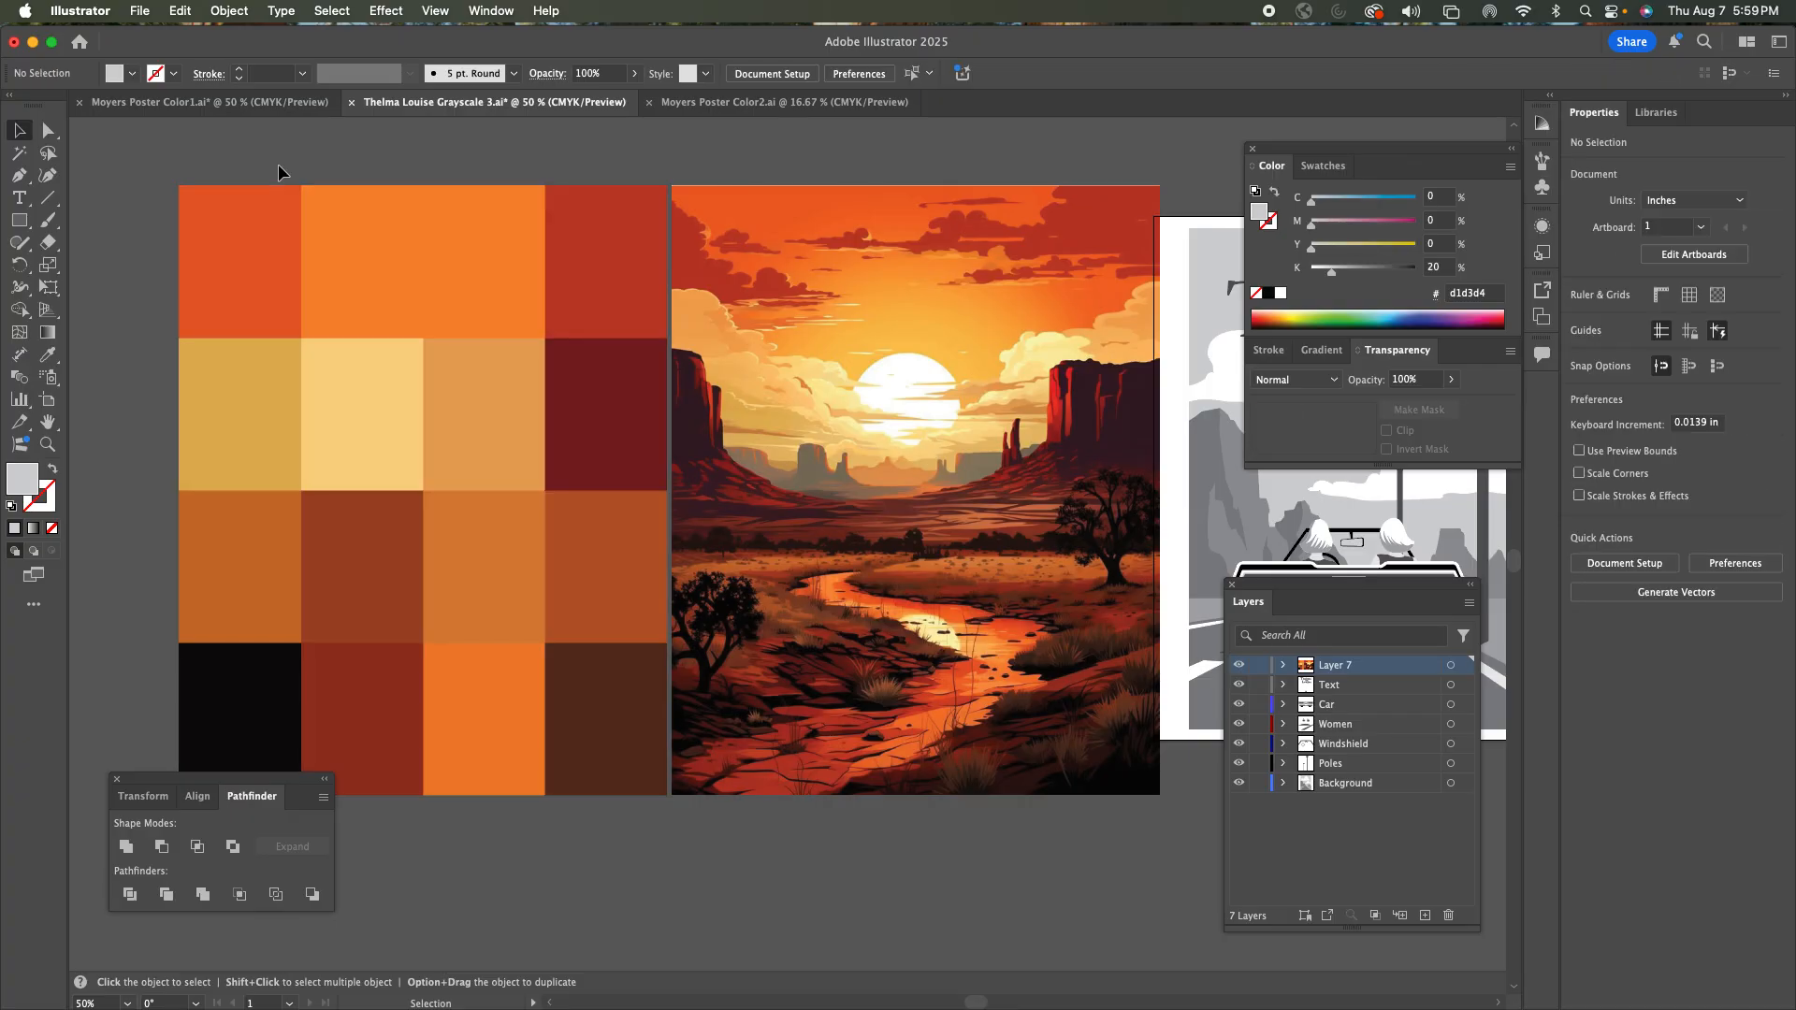
pyautogui.click(261, 232)
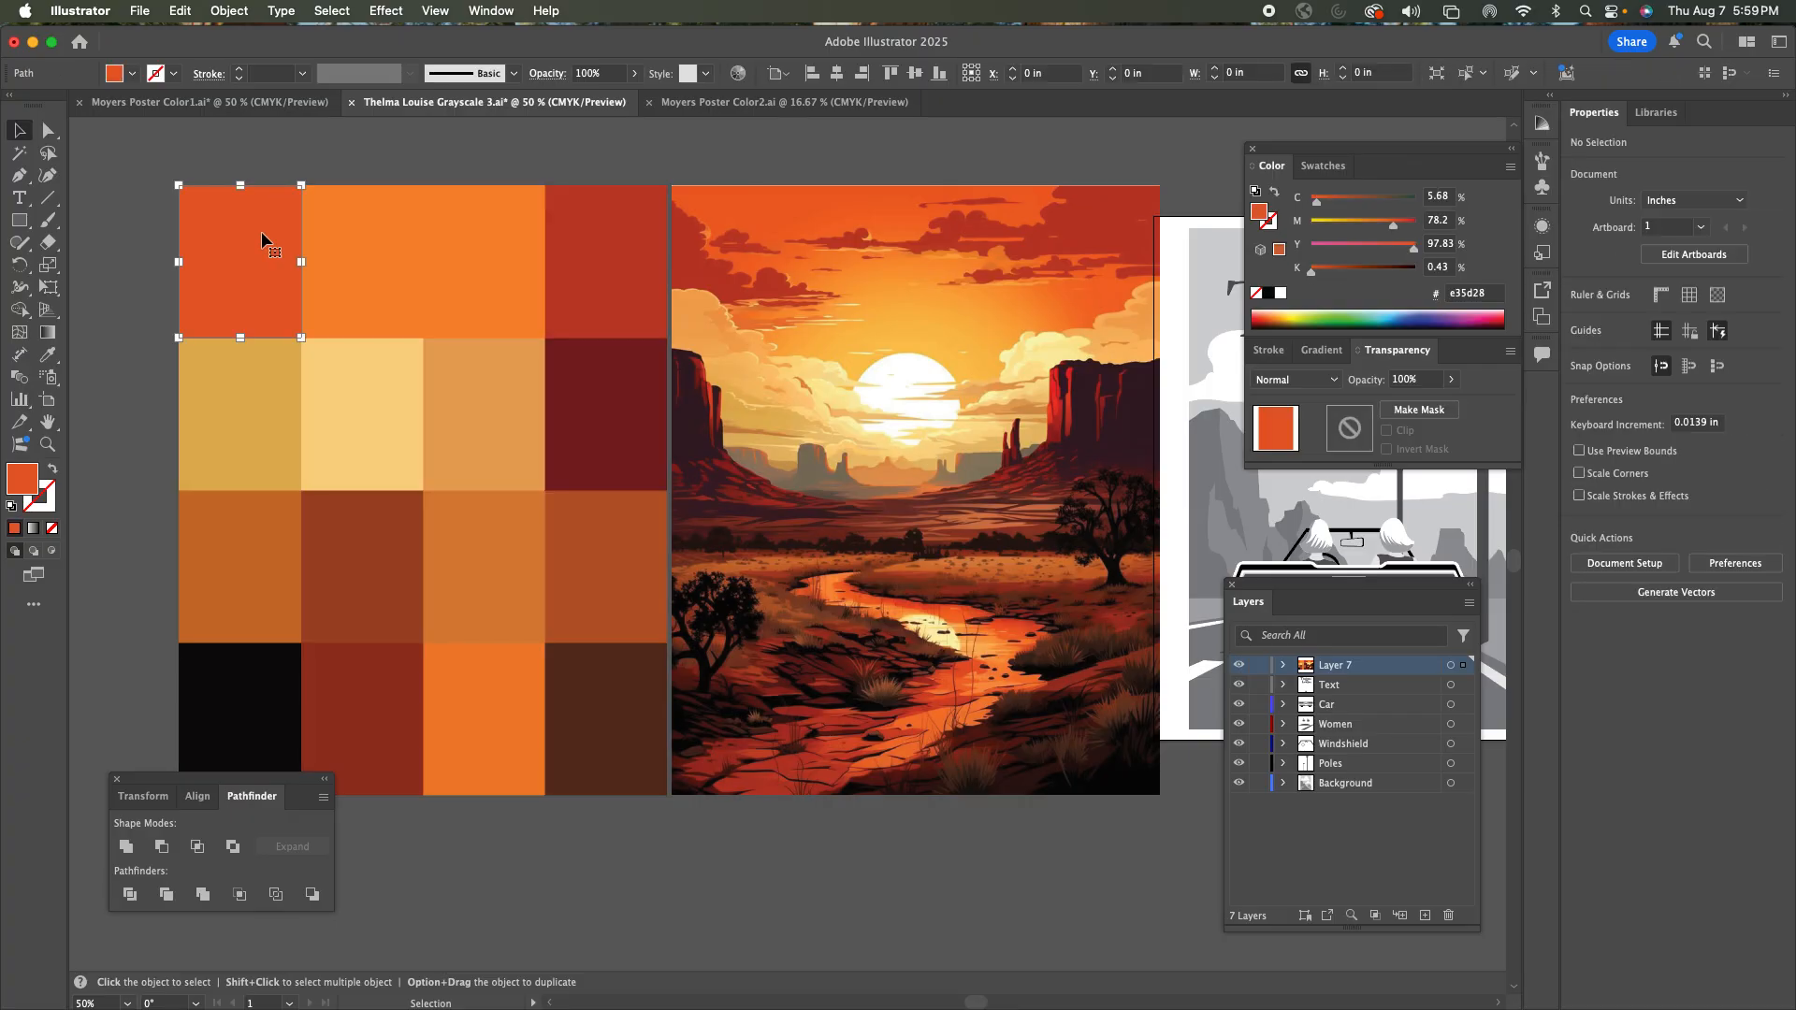
pyautogui.keyDown('shift'); pyautogui.click(363, 265); pyautogui.keyUp('shift')
pyautogui.keyDown('shift'); pyautogui.click(561, 290); pyautogui.keyUp('shift')
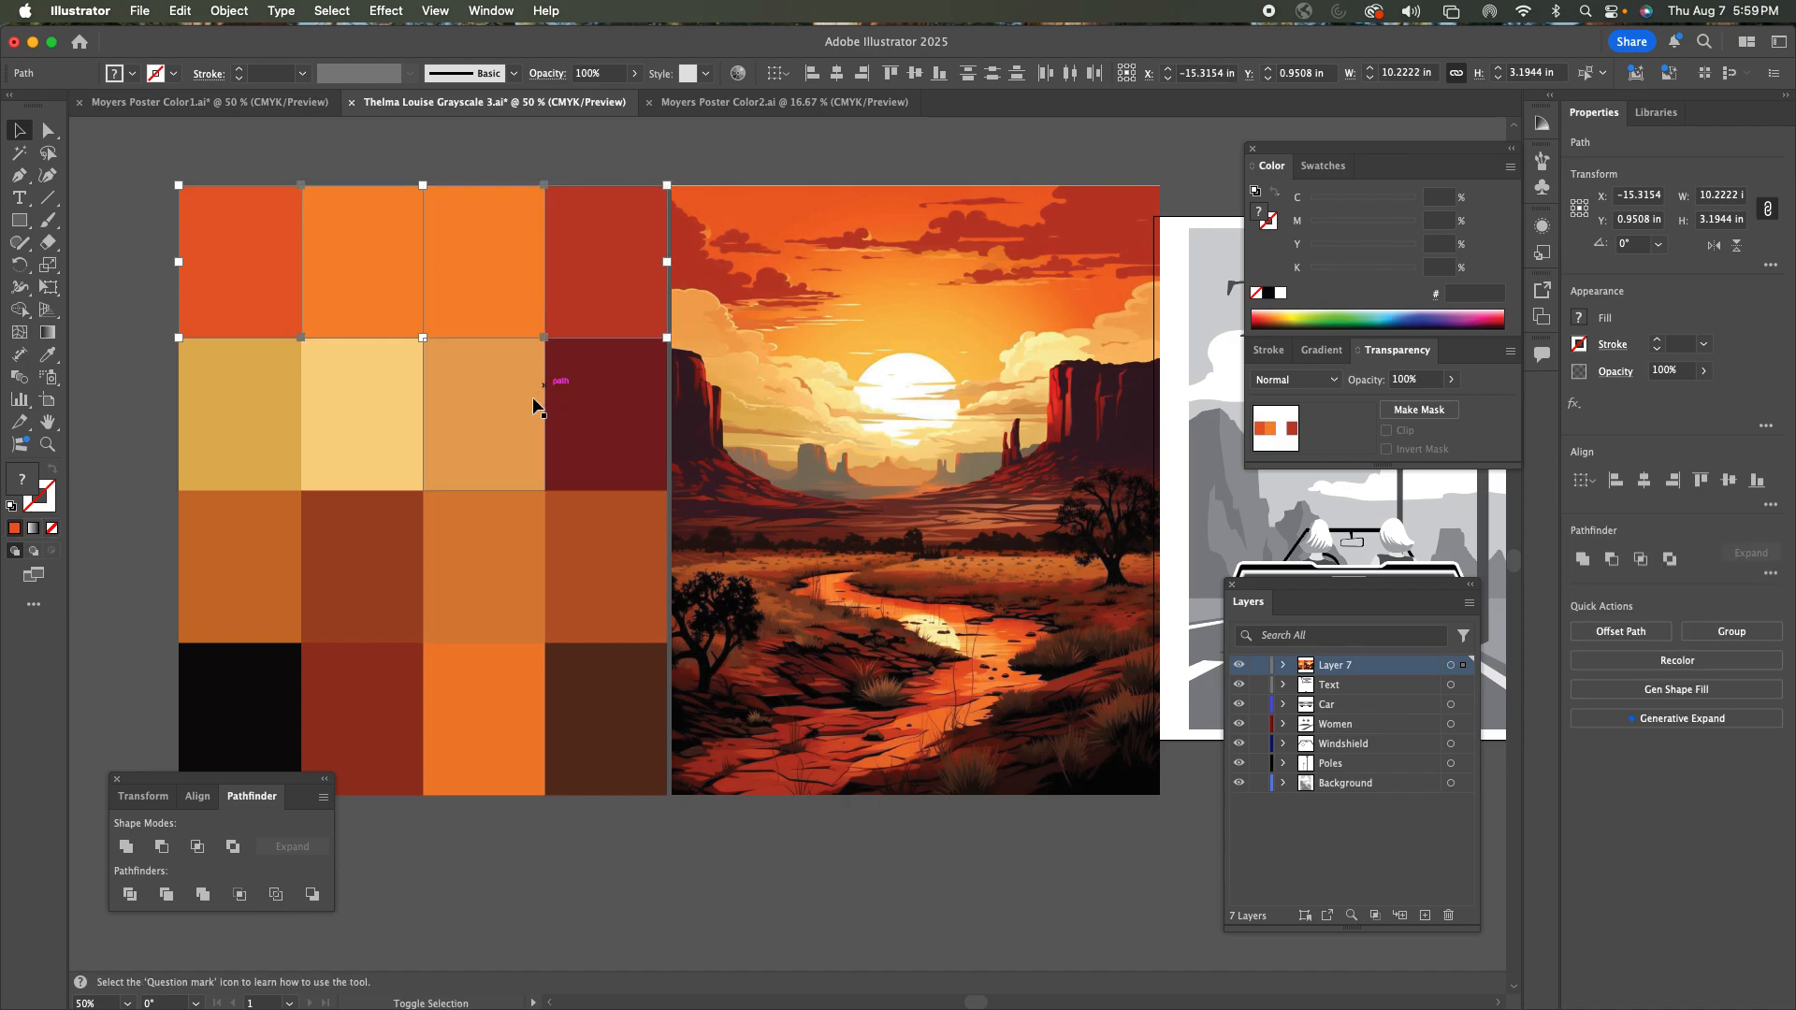
pyautogui.keyDown('shift'); pyautogui.click(365, 440); pyautogui.keyUp('shift')
pyautogui.keyDown('shift'); pyautogui.click(268, 434); pyautogui.keyUp('shift')
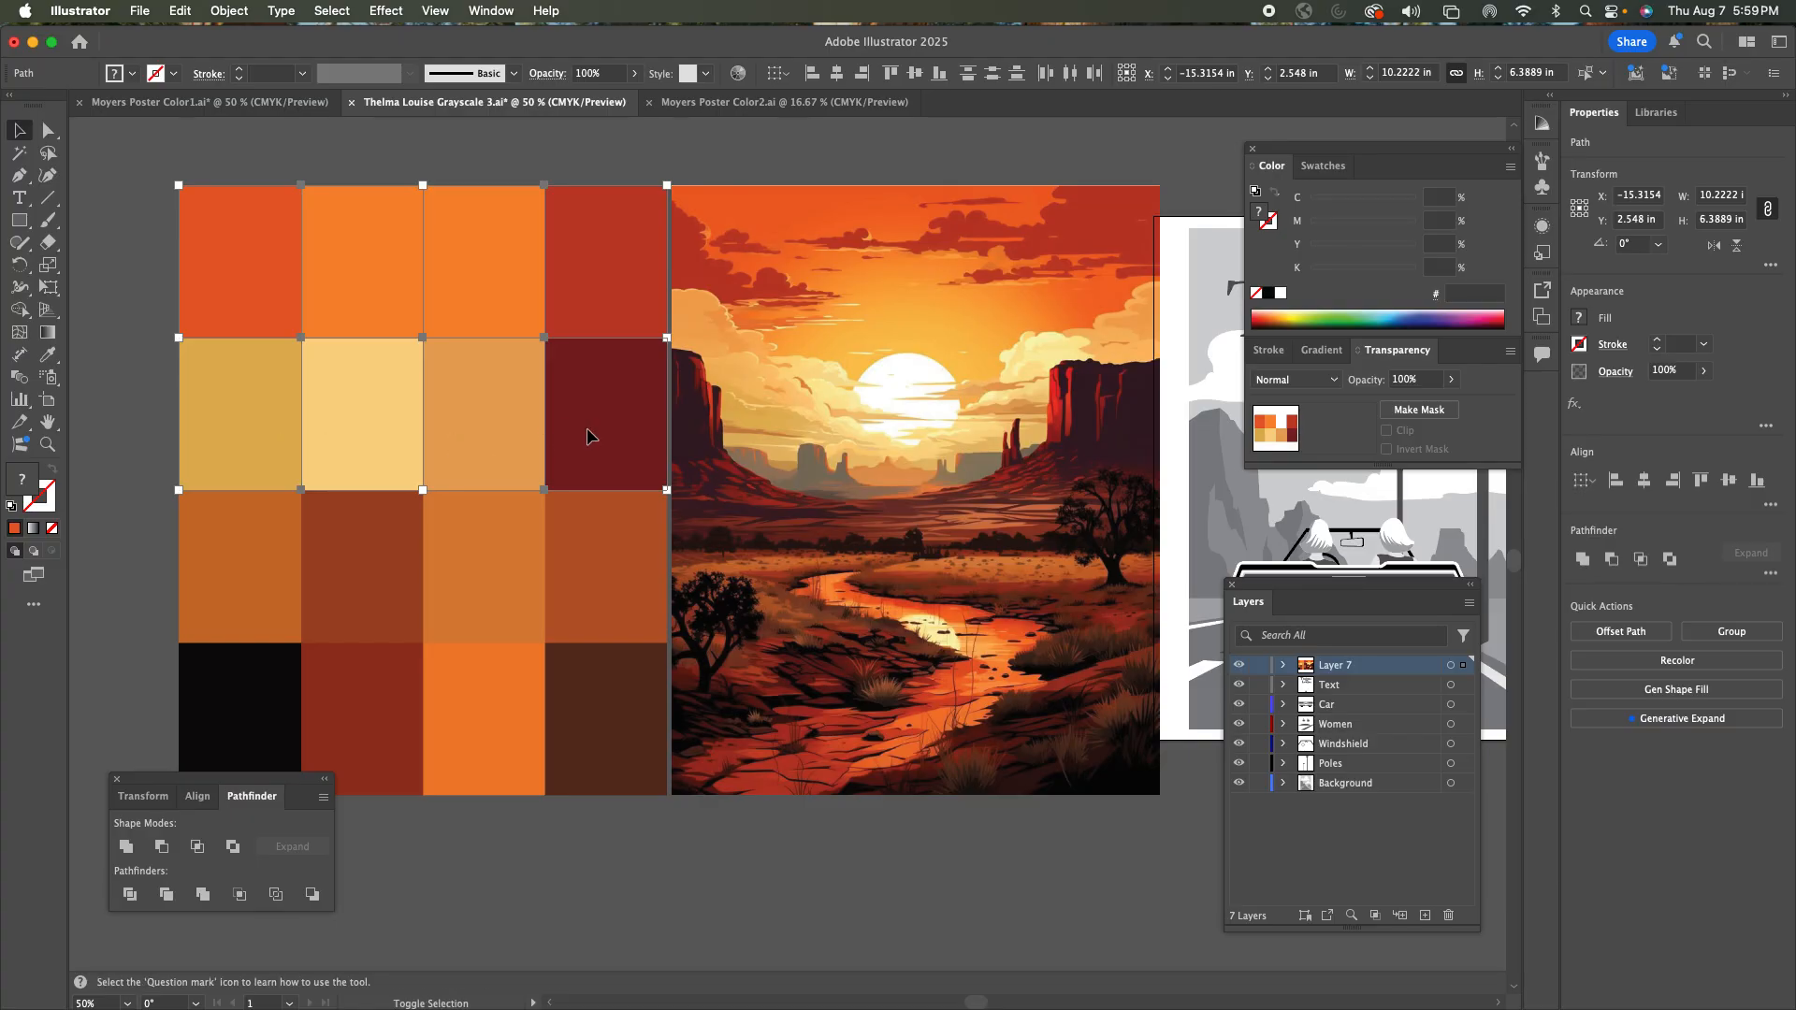
pyautogui.keyDown('shift'); pyautogui.click(359, 578); pyautogui.keyUp('shift')
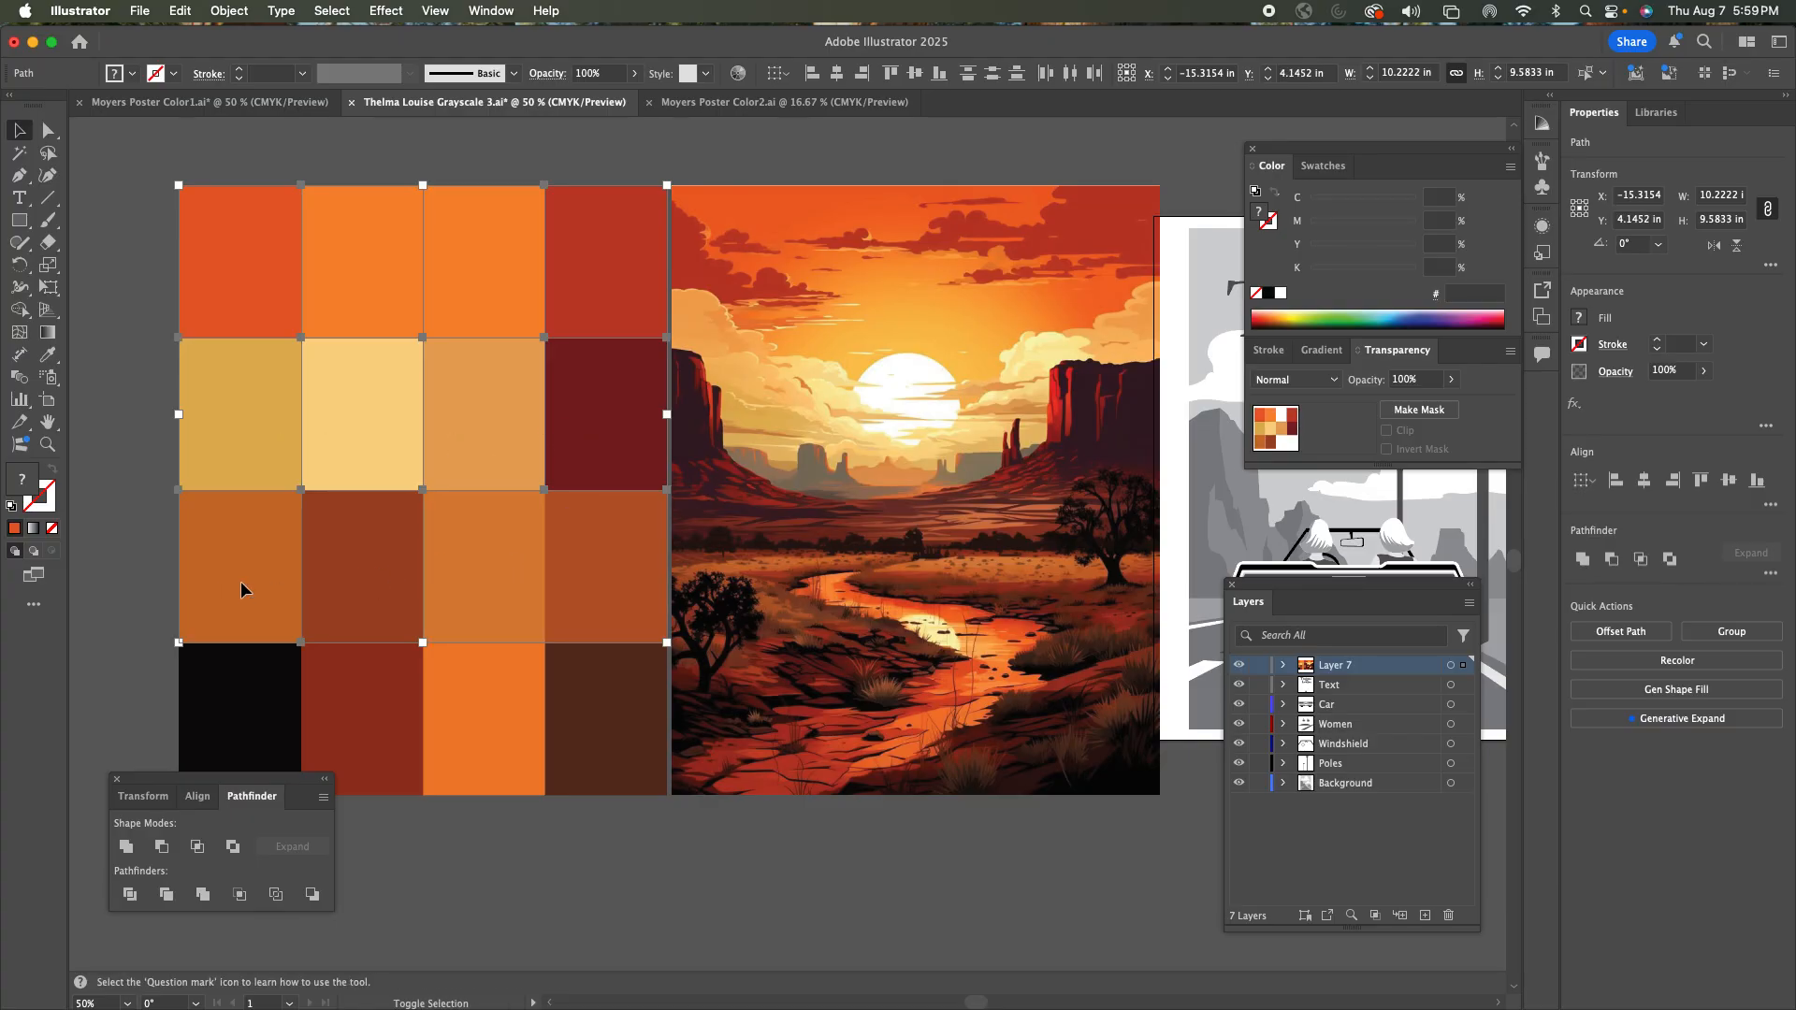
pyautogui.keyDown('shift'); pyautogui.click(361, 704); pyautogui.keyUp('shift')
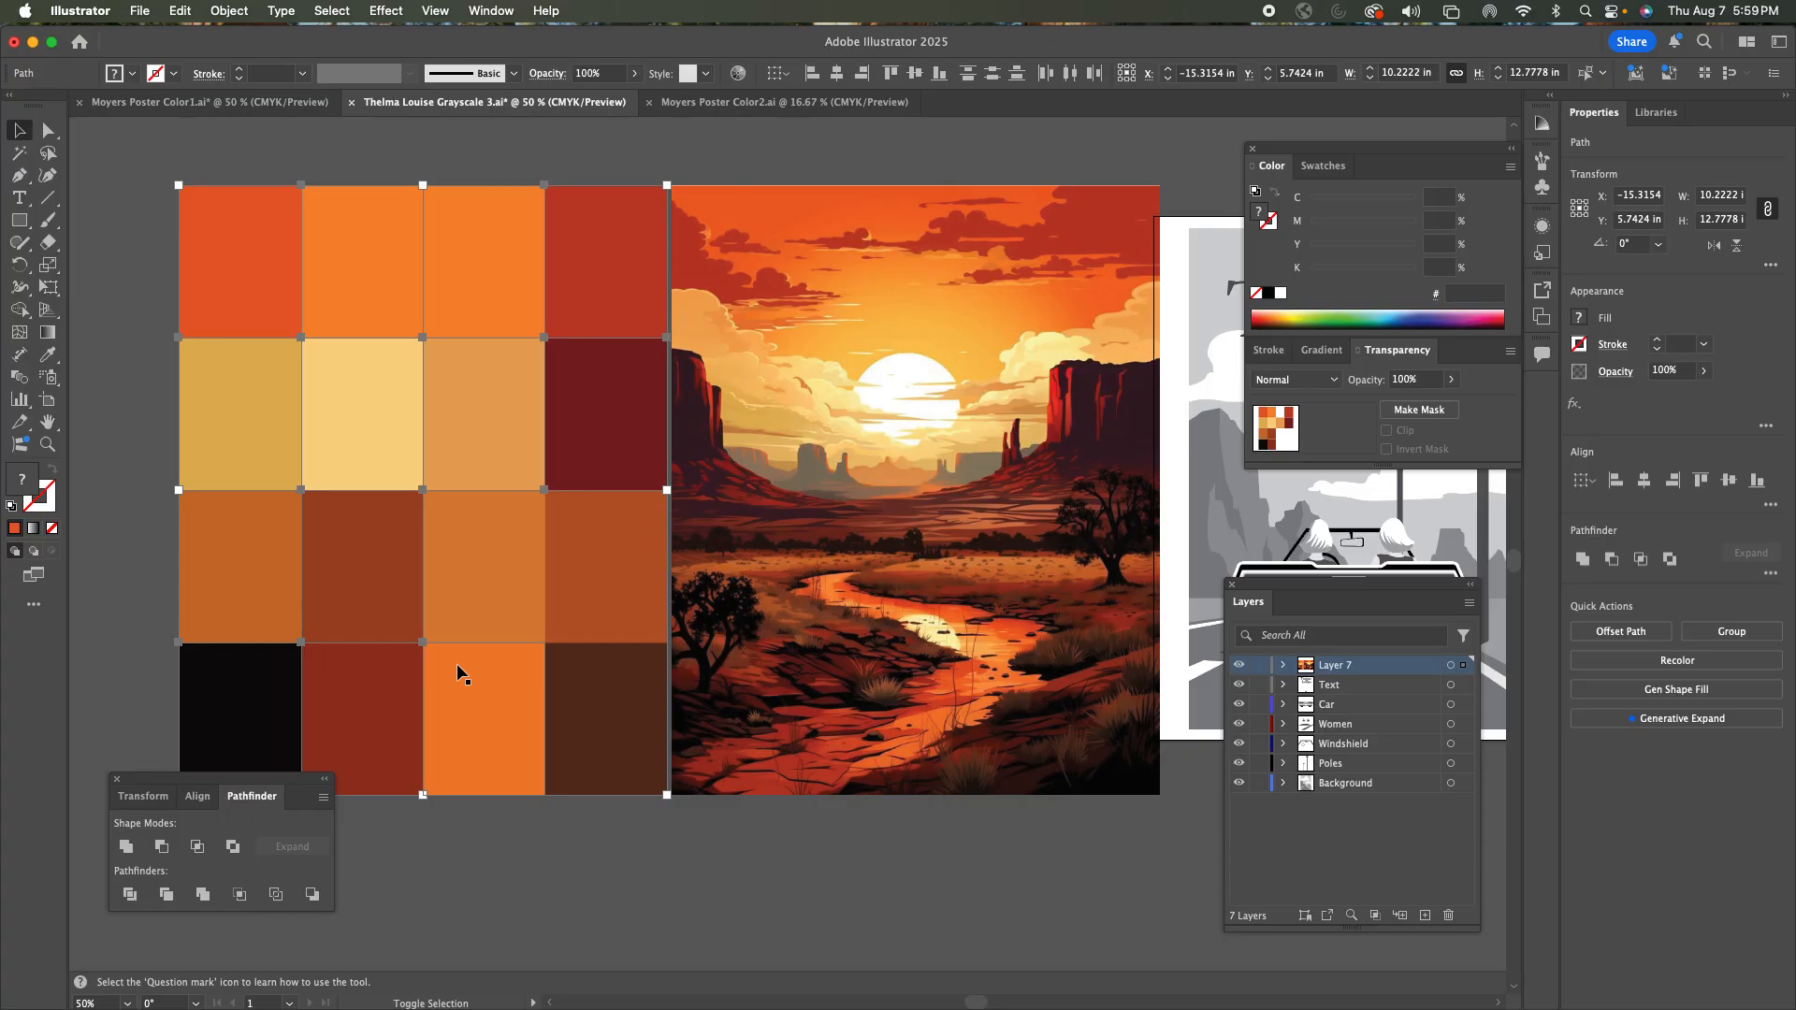
pyautogui.click(281, 200)
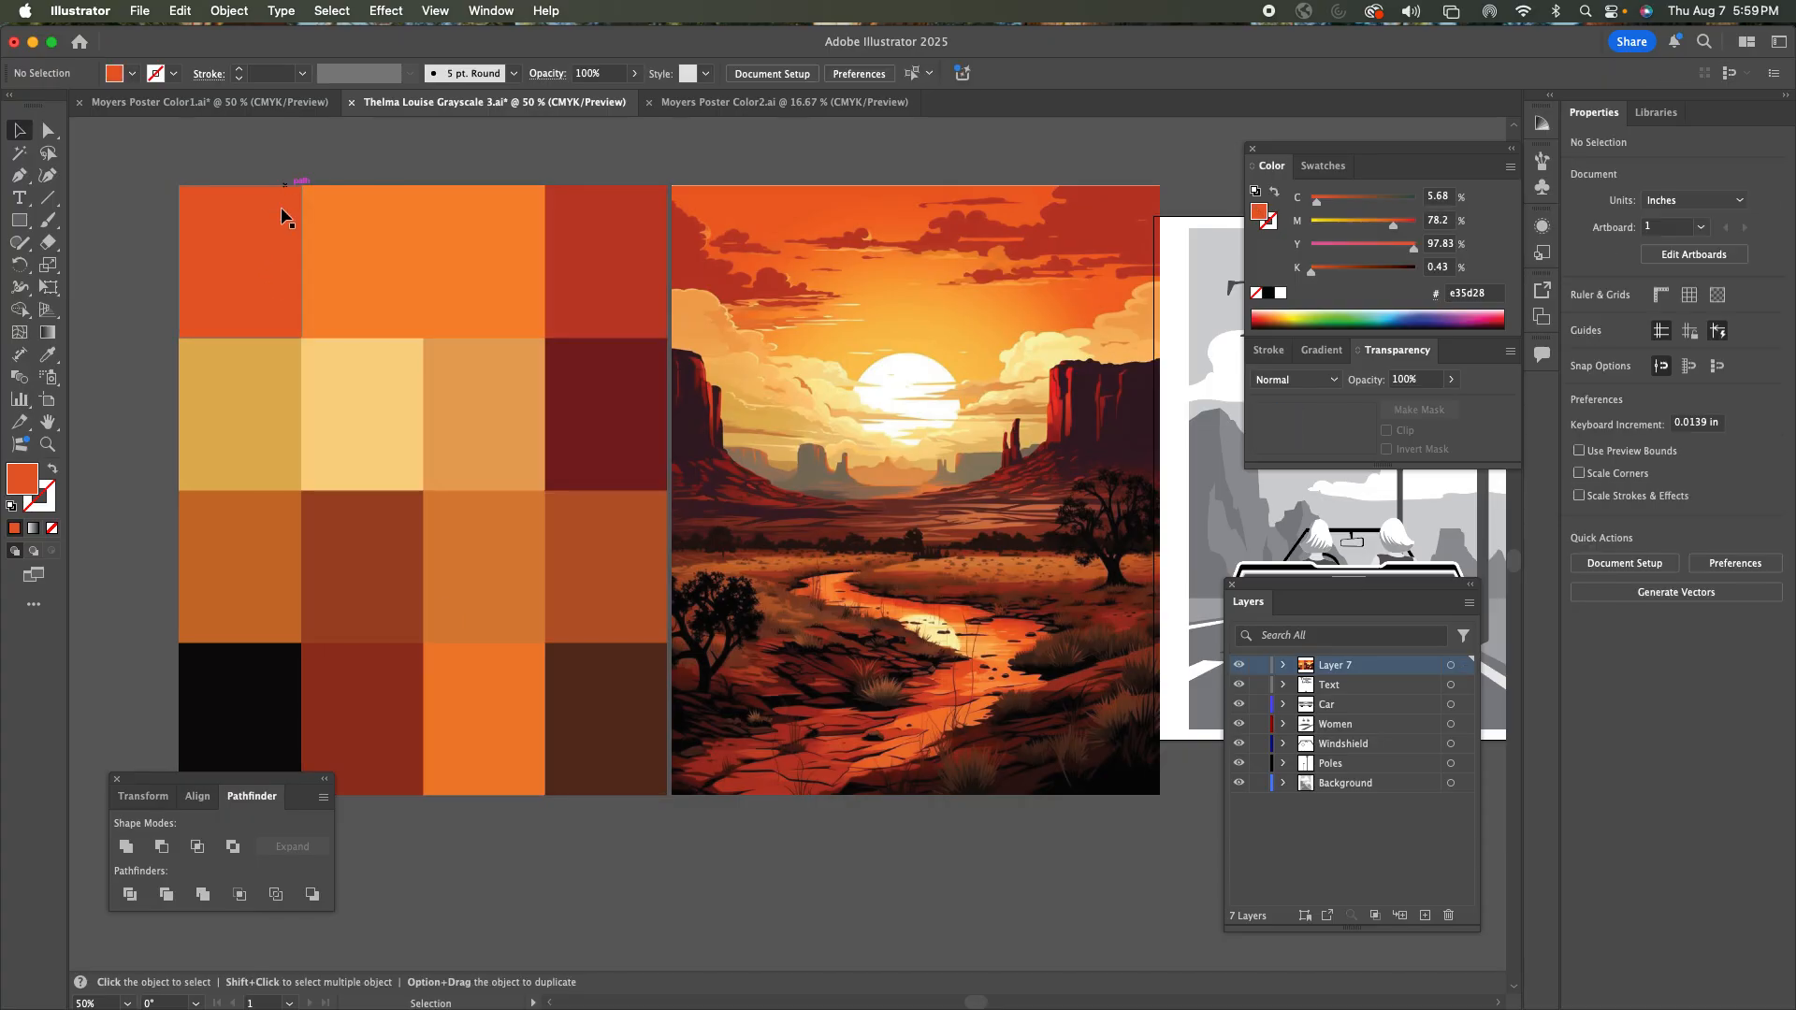
# Select the mosaic tiles with distinct colors across all four rows, leaving out near-duplicate hues.
pyautogui.keyDown('shift'); pyautogui.click(367, 282); pyautogui.keyUp('shift')
pyautogui.keyDown('shift'); pyautogui.click(482, 284); pyautogui.keyUp('shift')
pyautogui.keyDown('shift'); pyautogui.click(599, 285); pyautogui.keyUp('shift')
pyautogui.keyDown('shift'); pyautogui.click(599, 411); pyautogui.keyUp('shift')
pyautogui.keyDown('shift'); pyautogui.click(514, 430); pyautogui.keyUp('shift')
pyautogui.keyDown('shift'); pyautogui.click(392, 439); pyautogui.keyUp('shift')
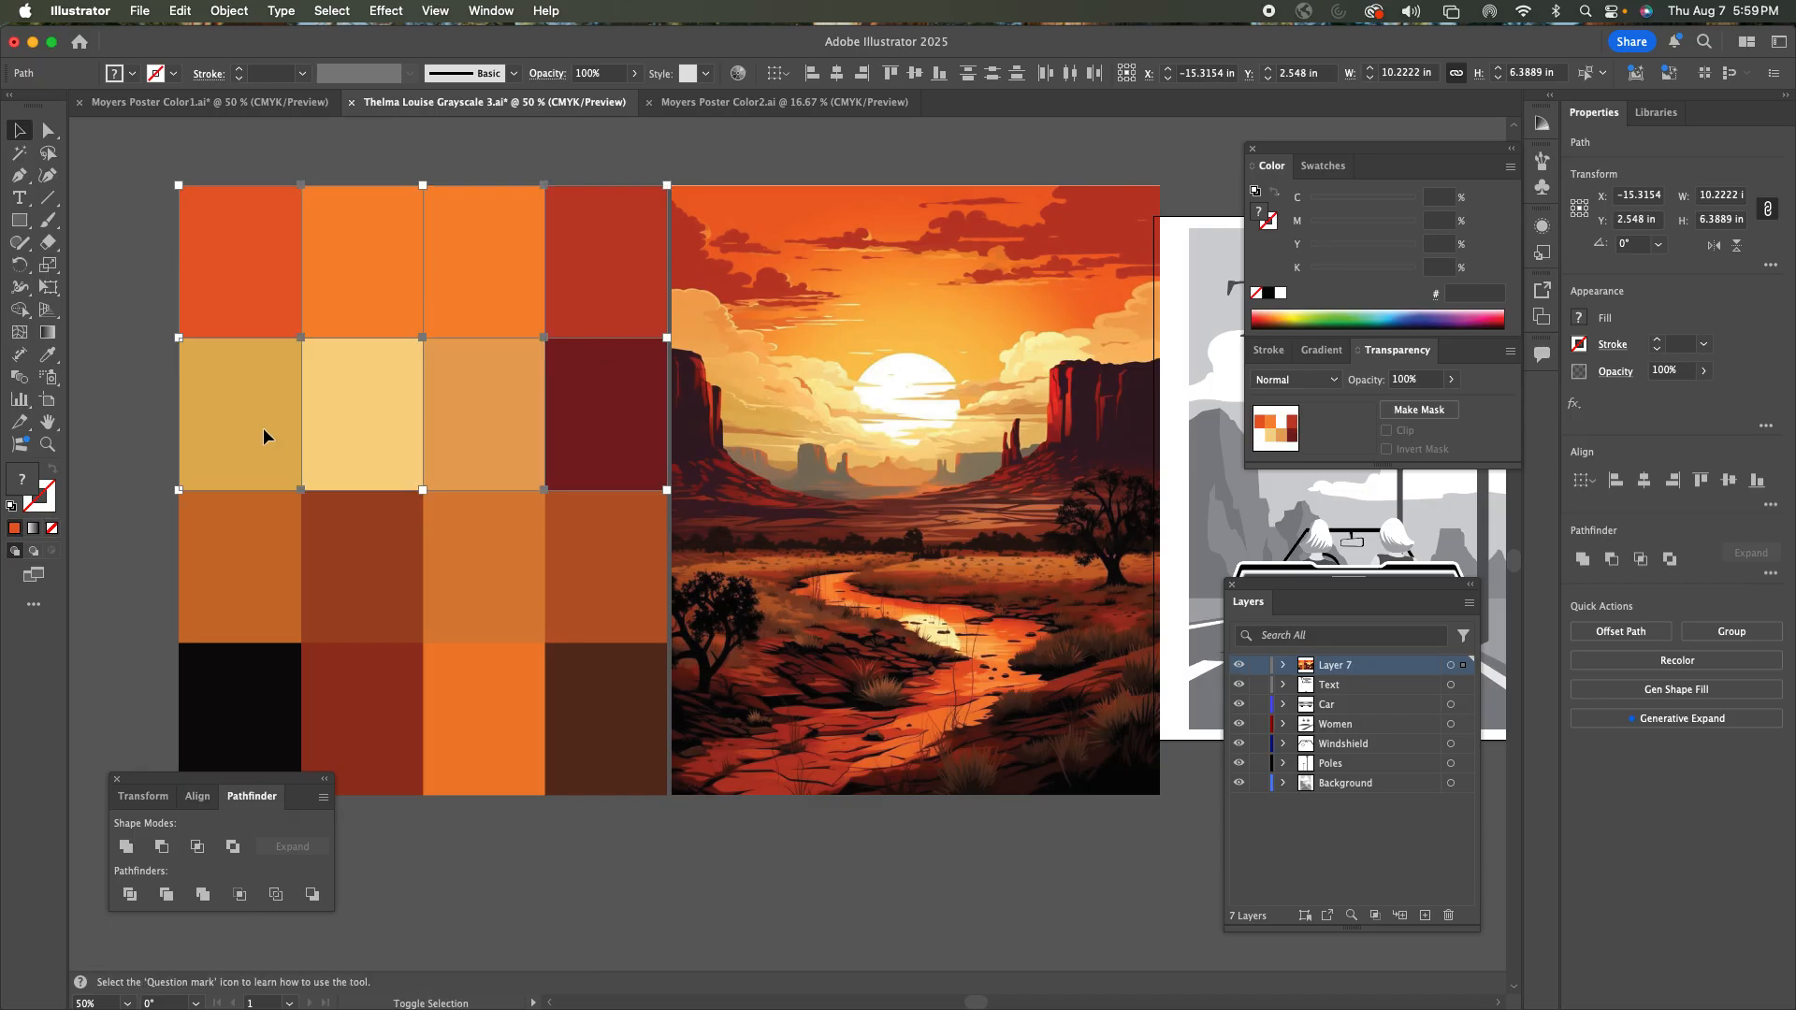
pyautogui.keyDown('shift'); pyautogui.click(247, 543); pyautogui.keyUp('shift')
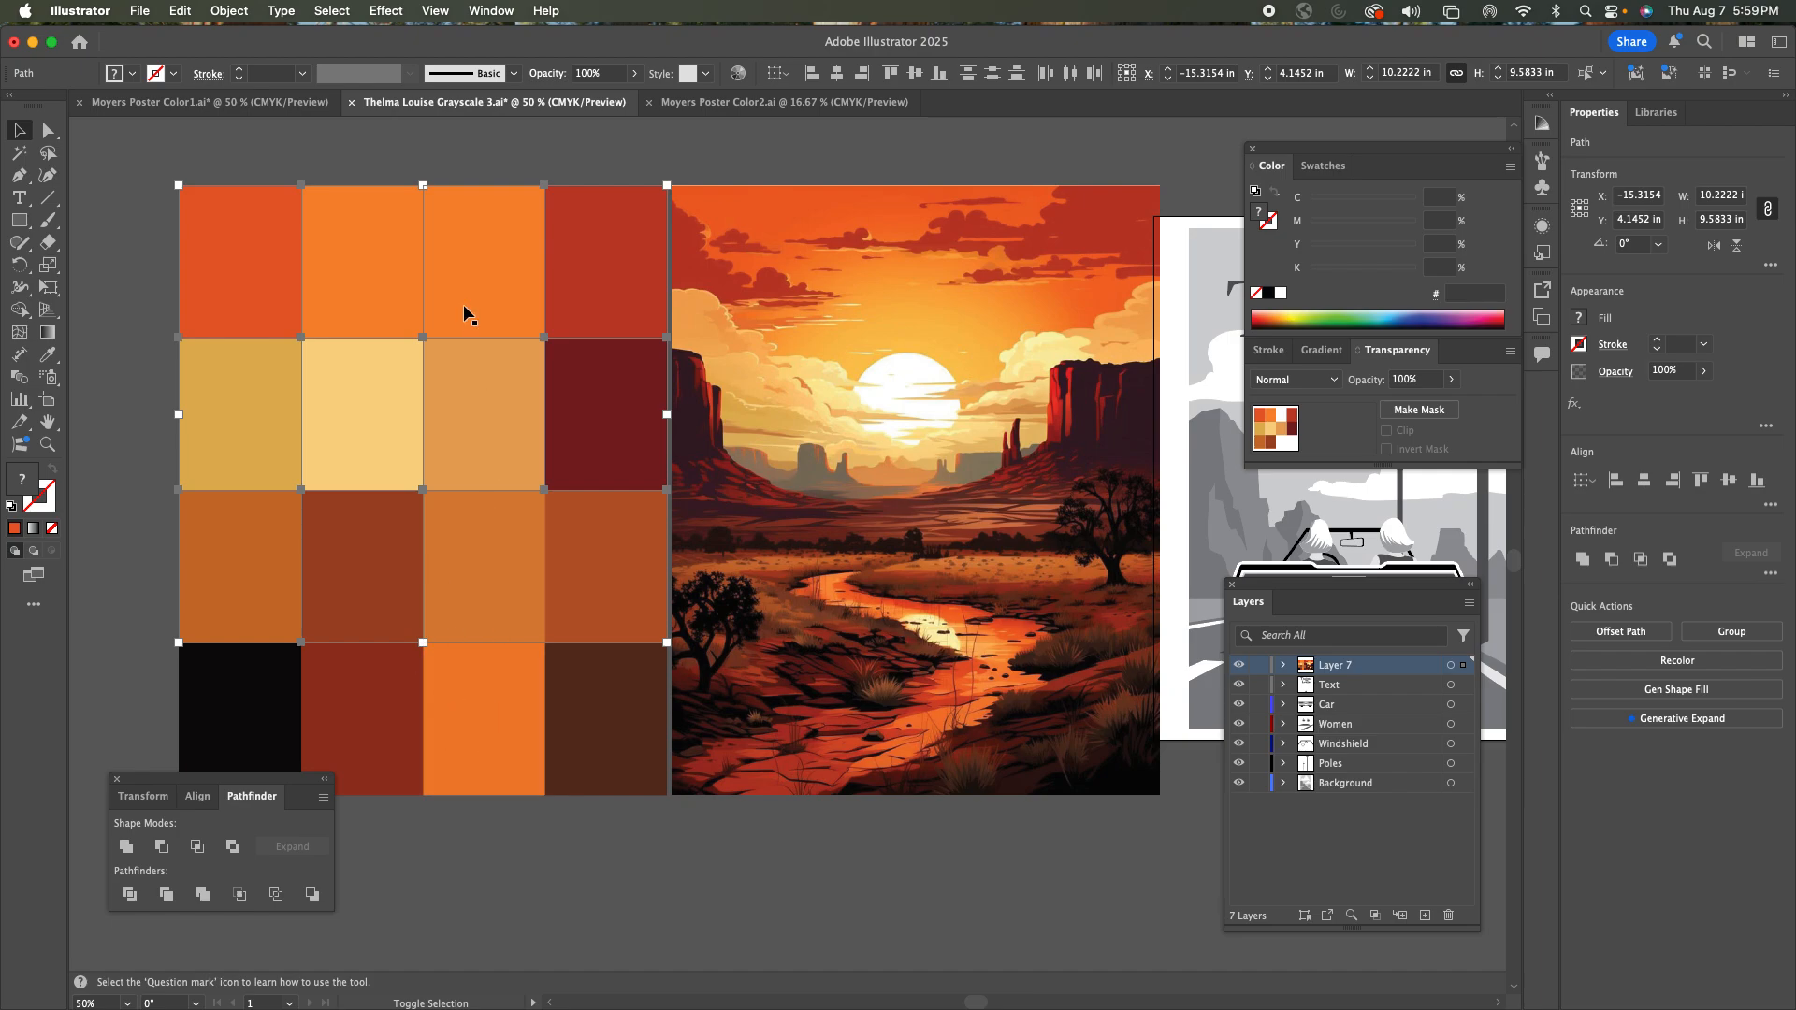
pyautogui.keyDown('shift'); pyautogui.click(605, 726); pyautogui.keyUp('shift')
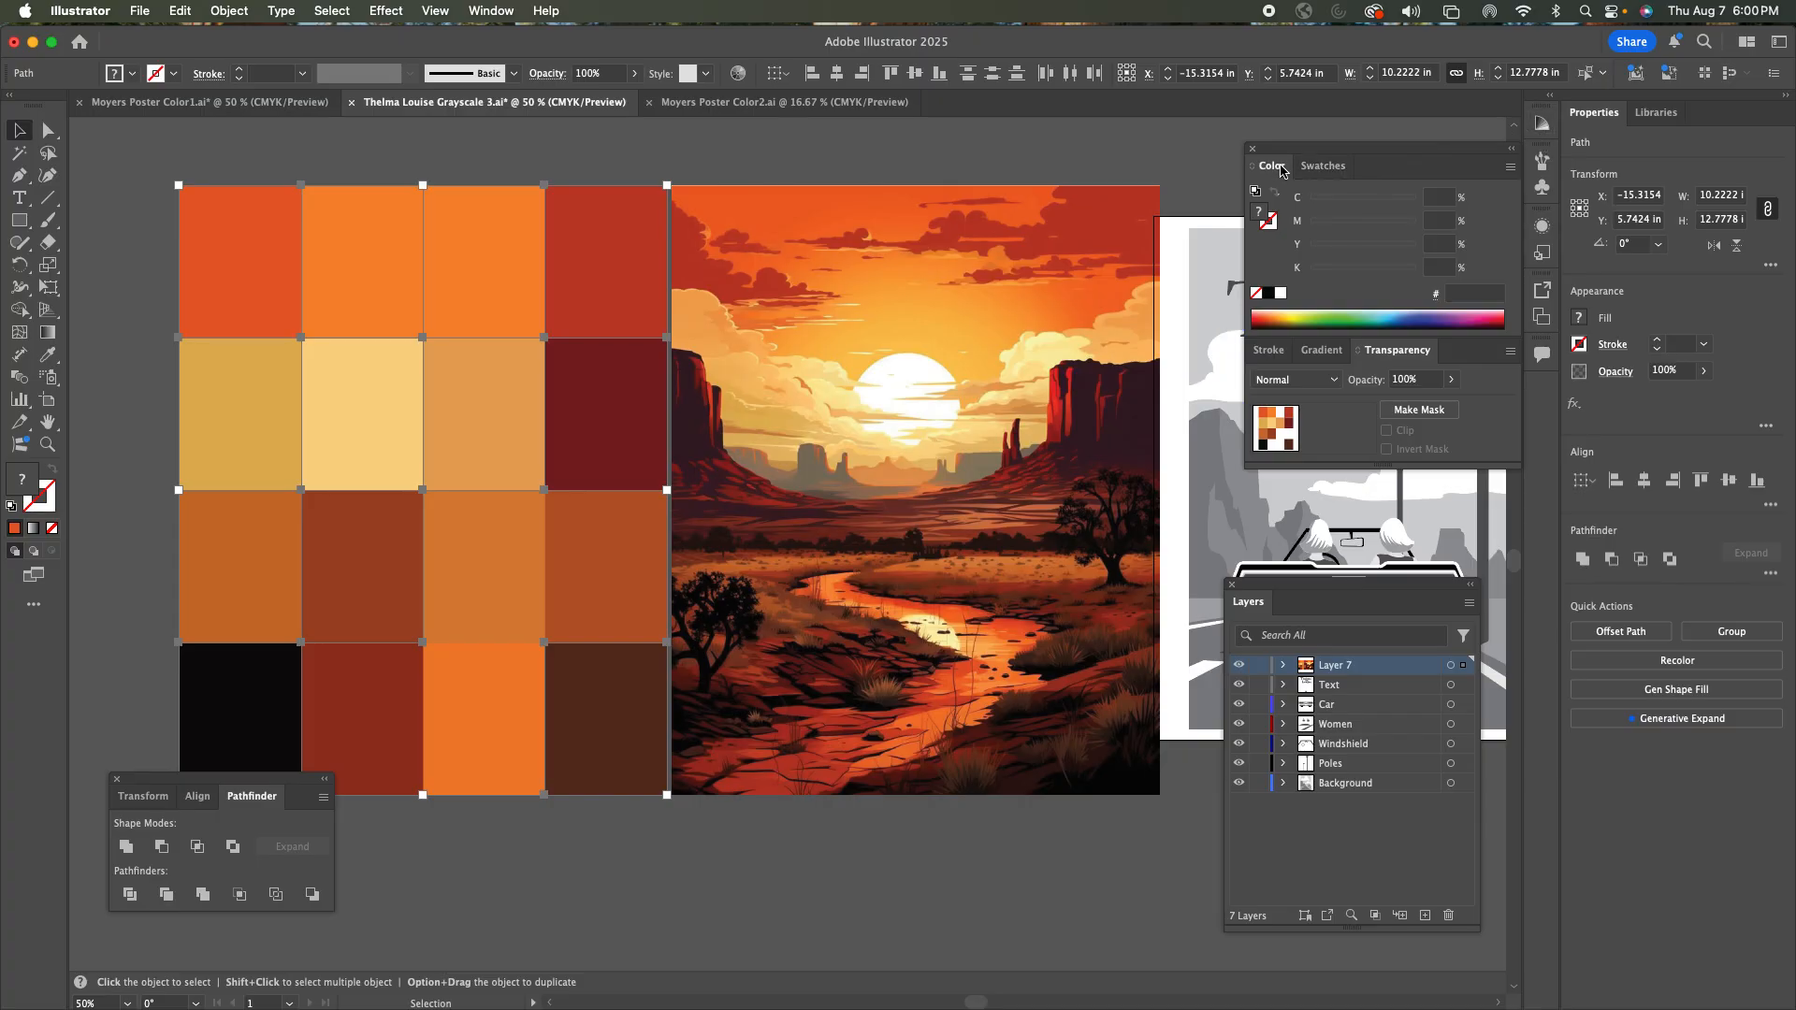
pyautogui.click(487, 10)
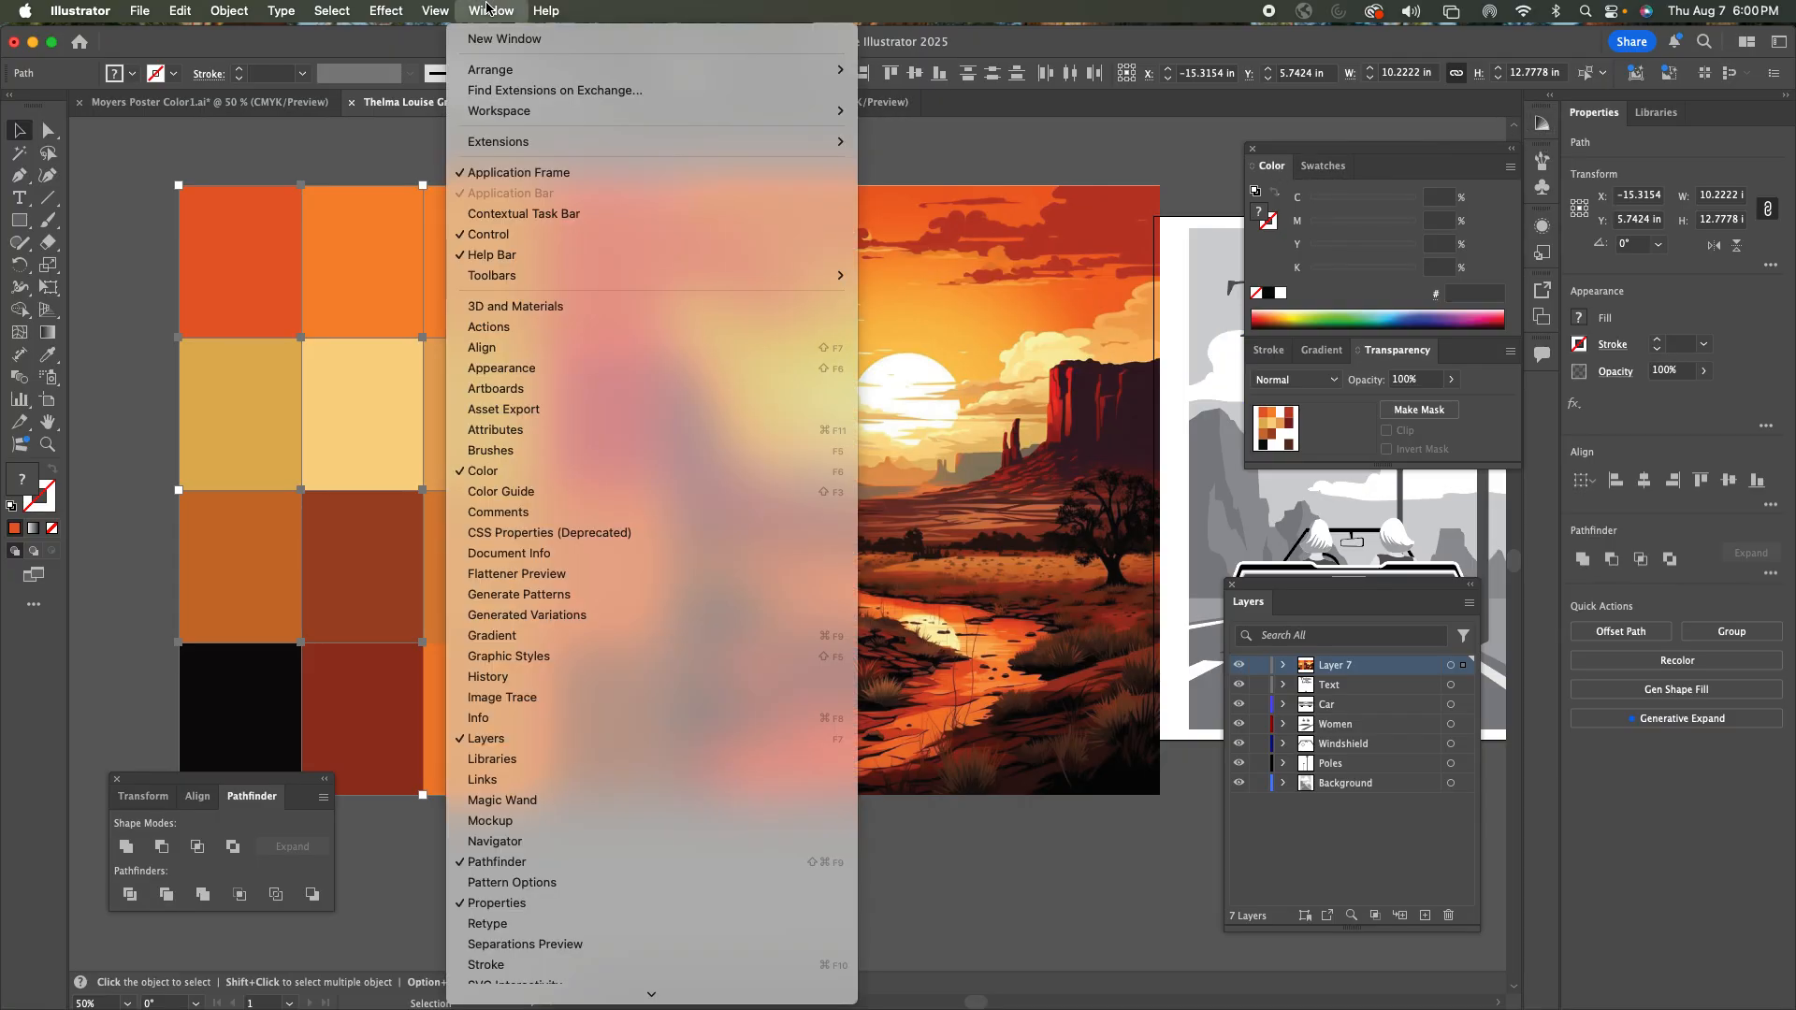
pyautogui.moveTo(510, 993)
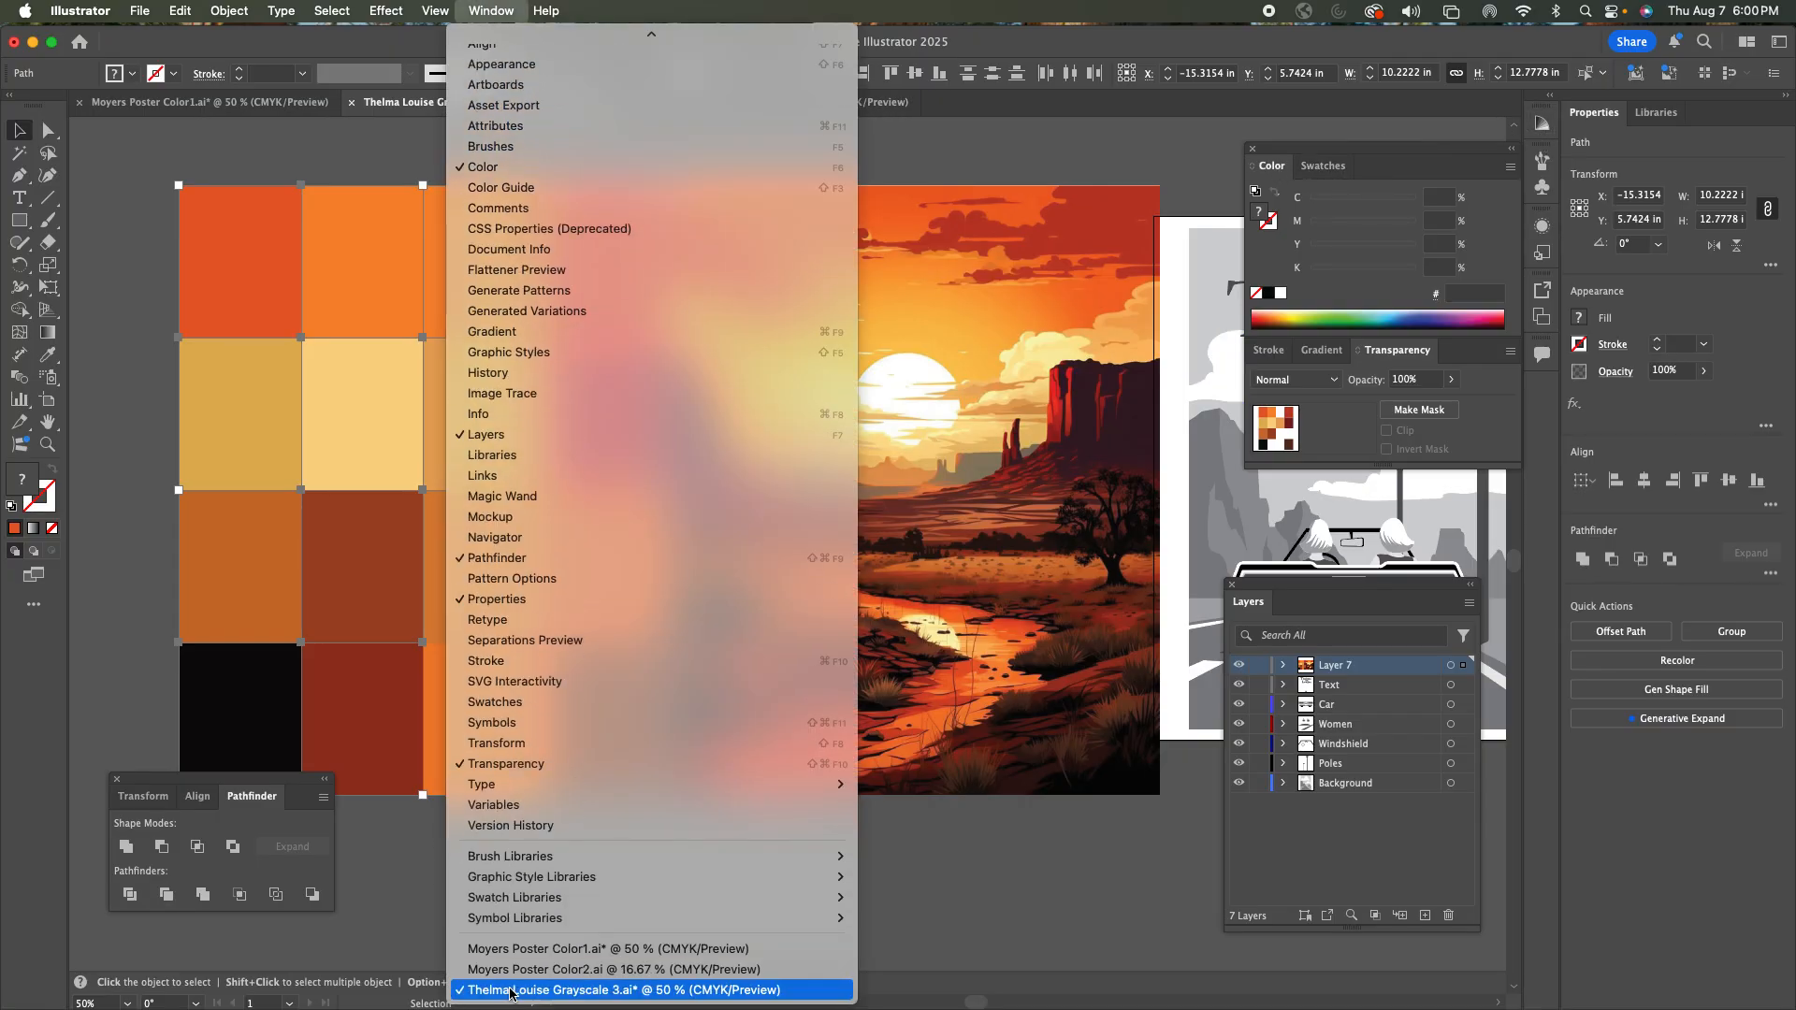
pyautogui.press('Escape')
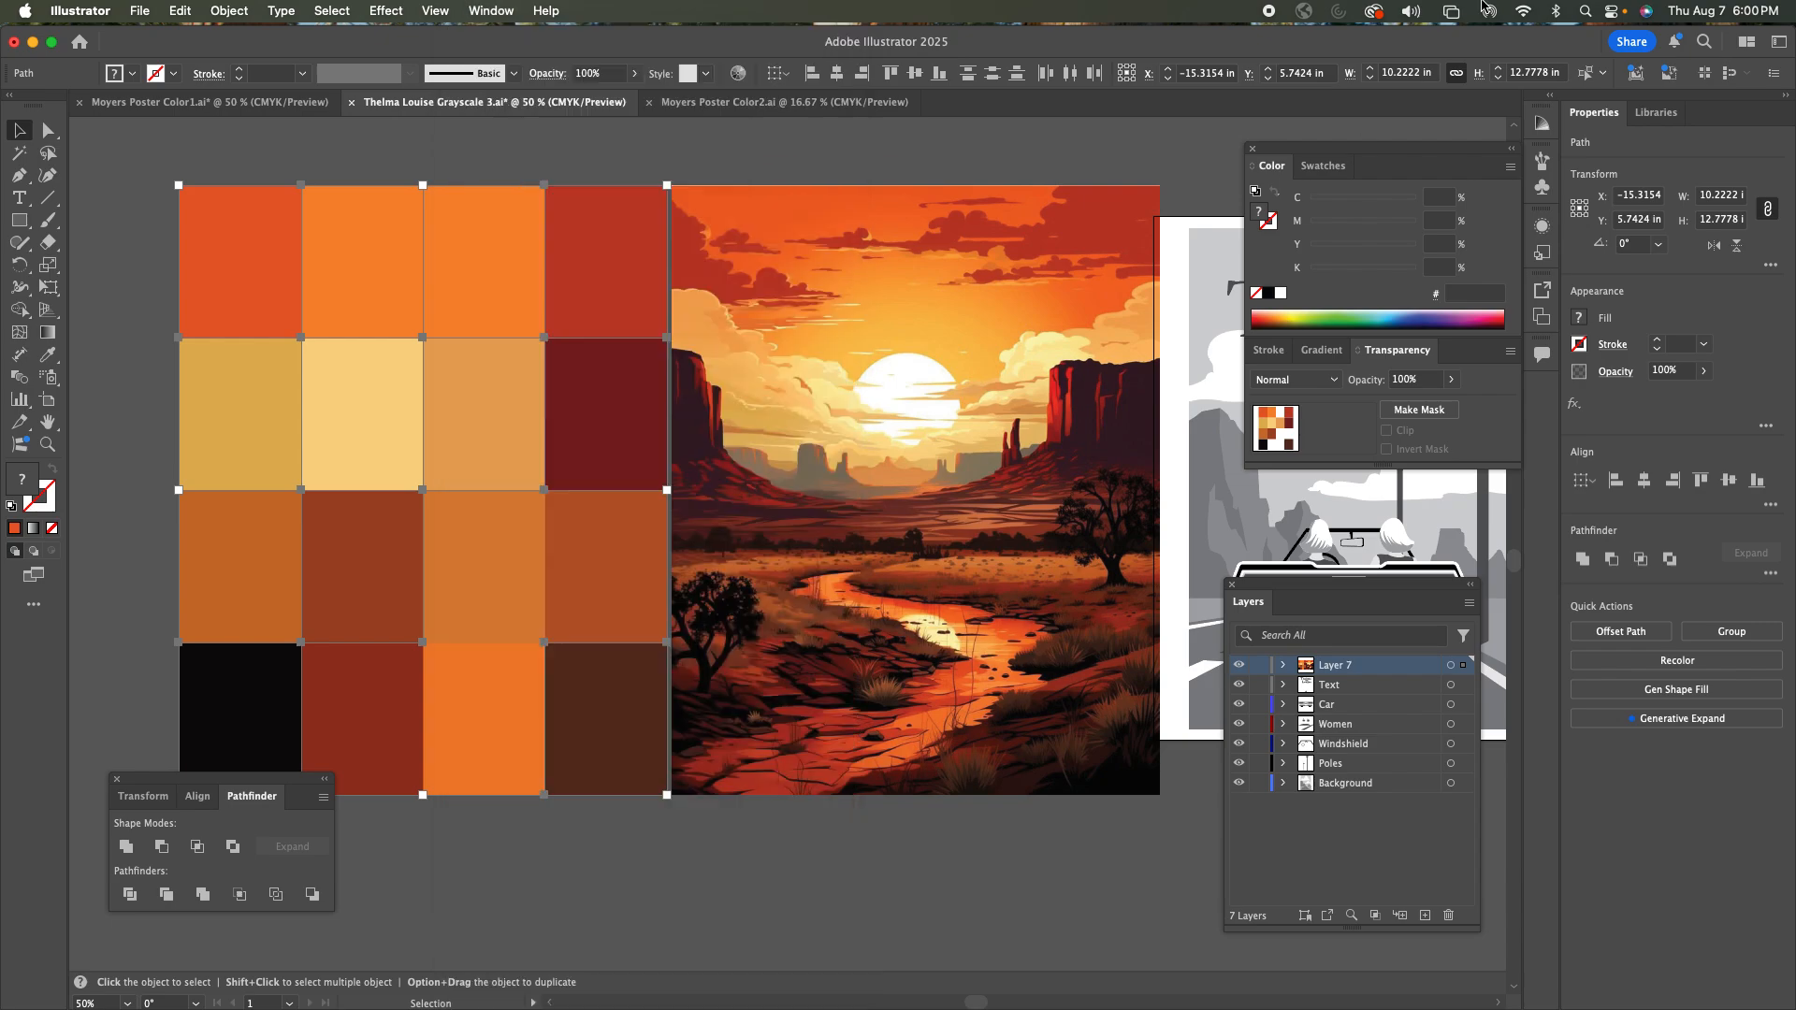
# Create a swatch group named Swatch Group 1 from the selected artwork, including tints, and enlarge the Swatches panel to show the whole group.
pyautogui.click(1322, 170)
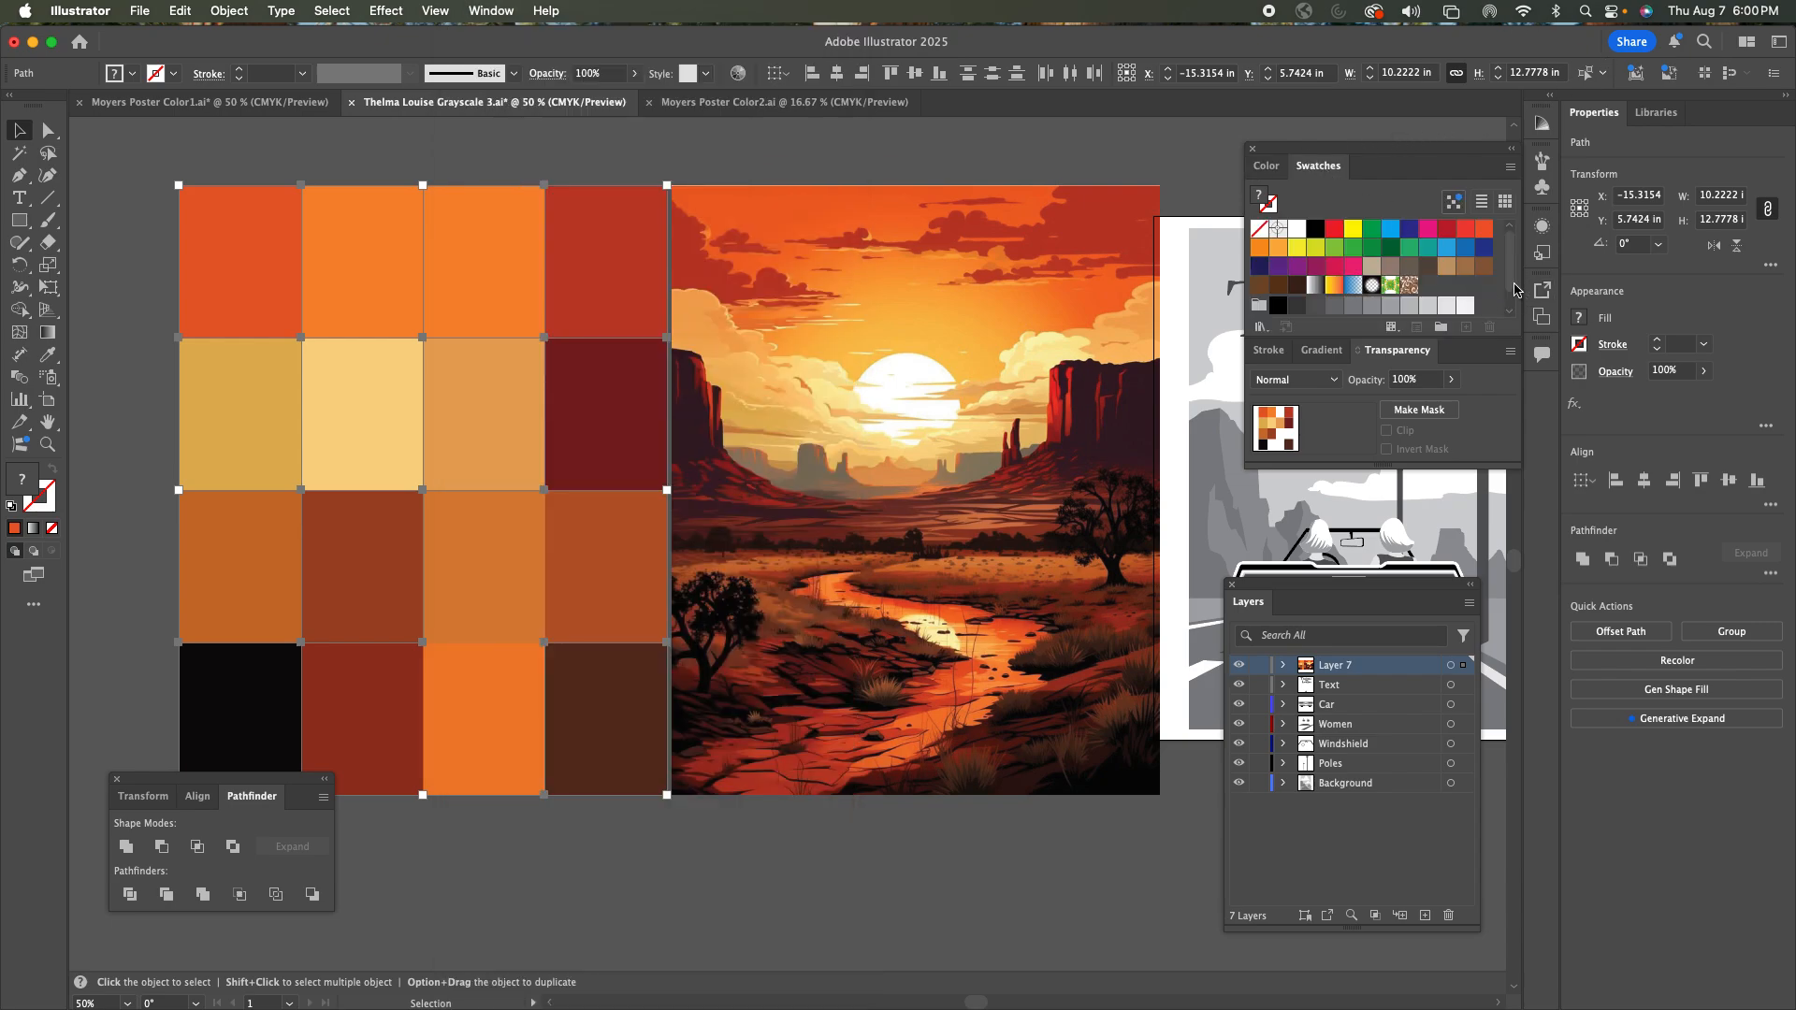
pyautogui.scroll(-1, 1515, 290)
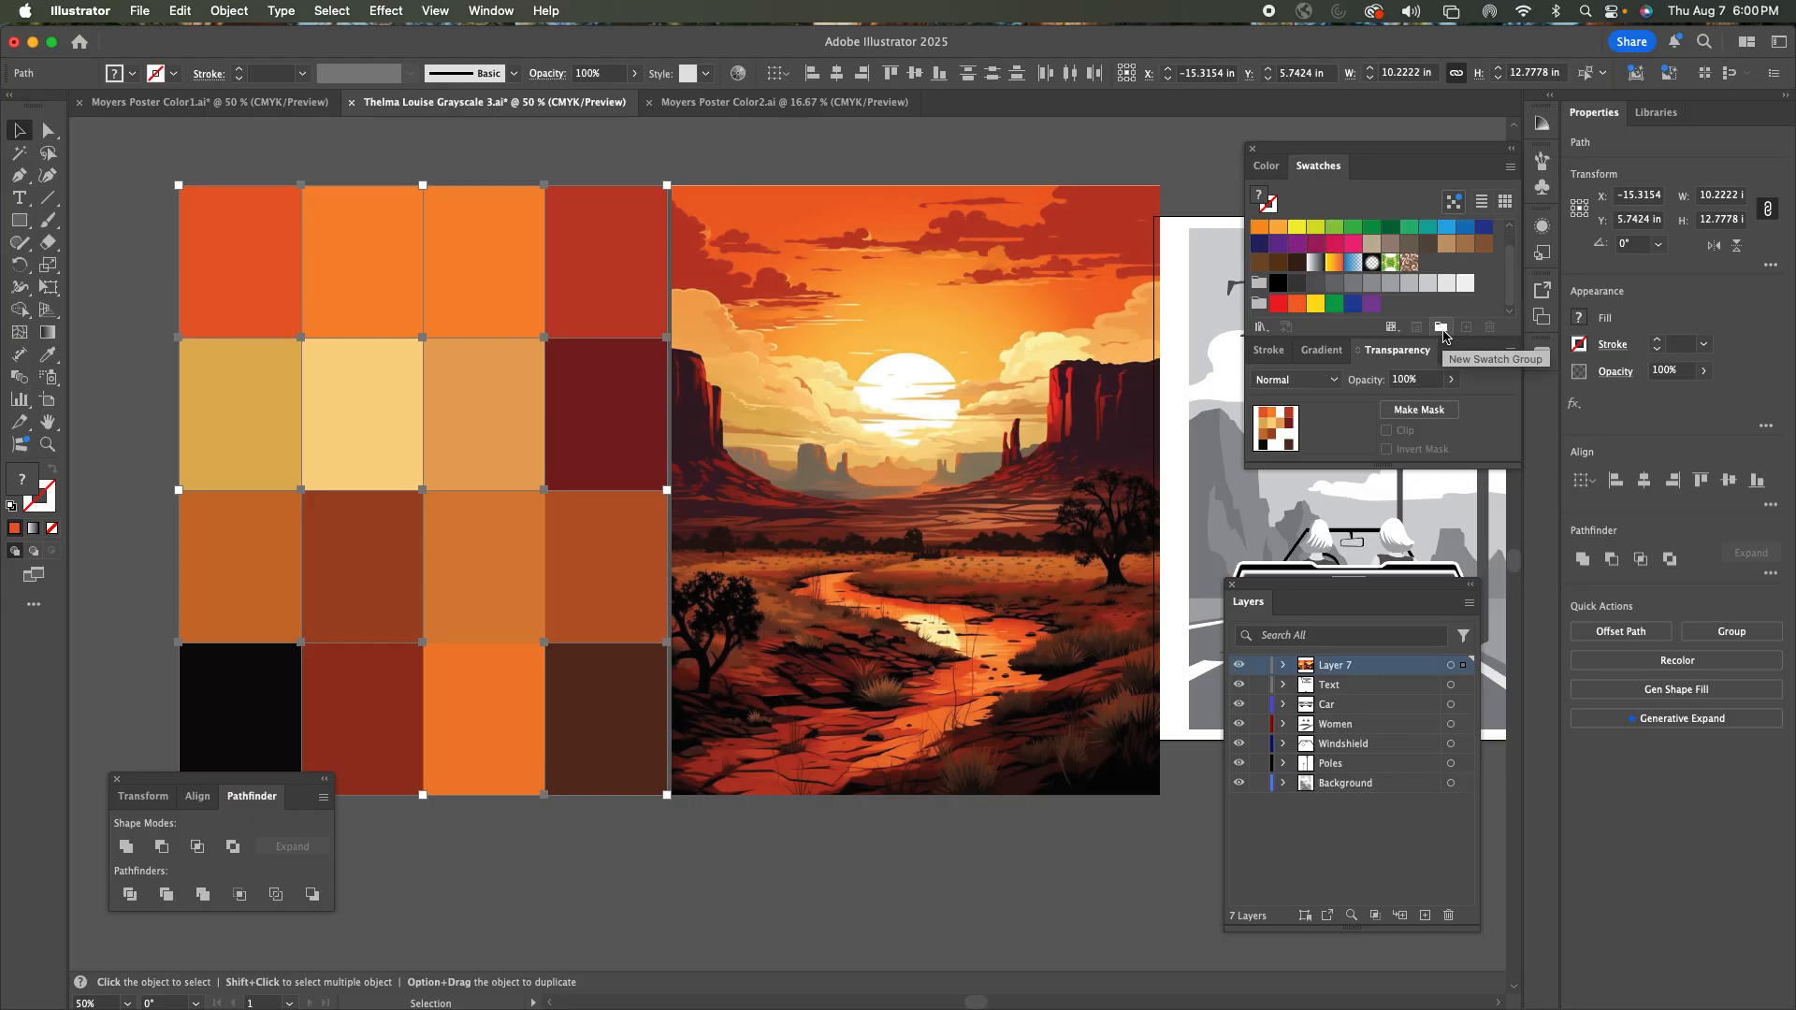
pyautogui.click(1442, 333)
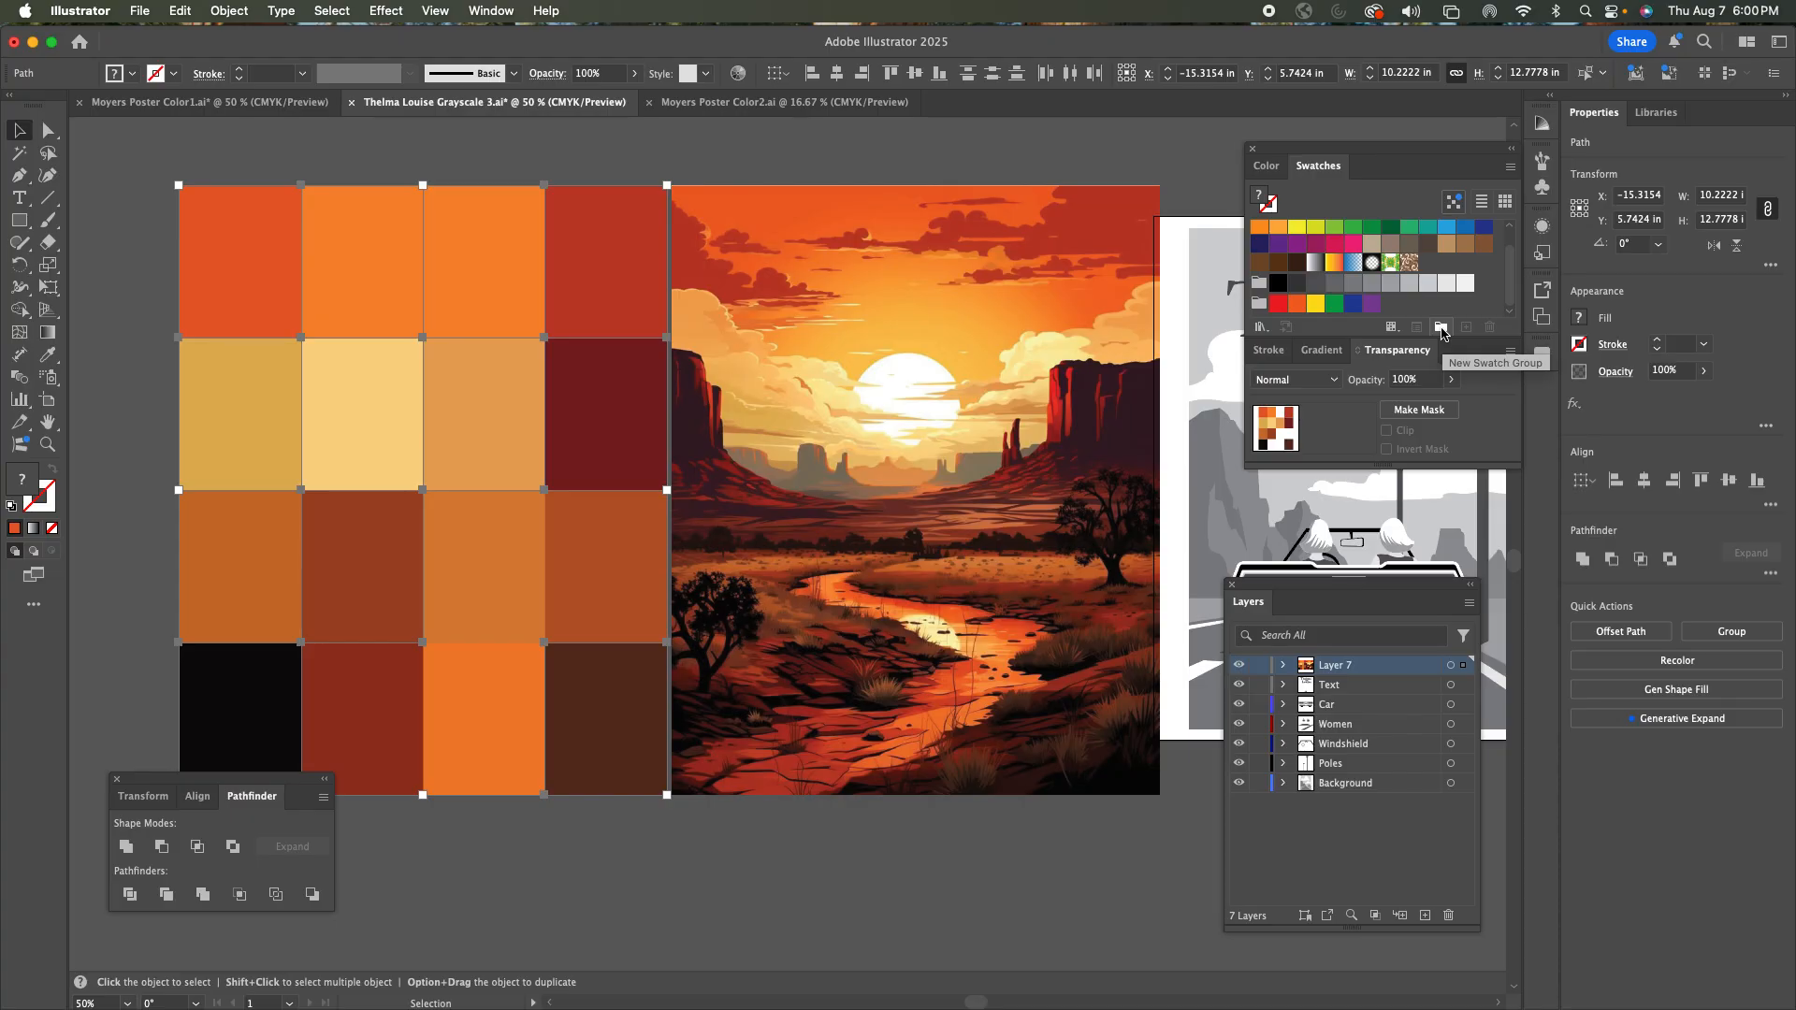
pyautogui.click(1441, 333)
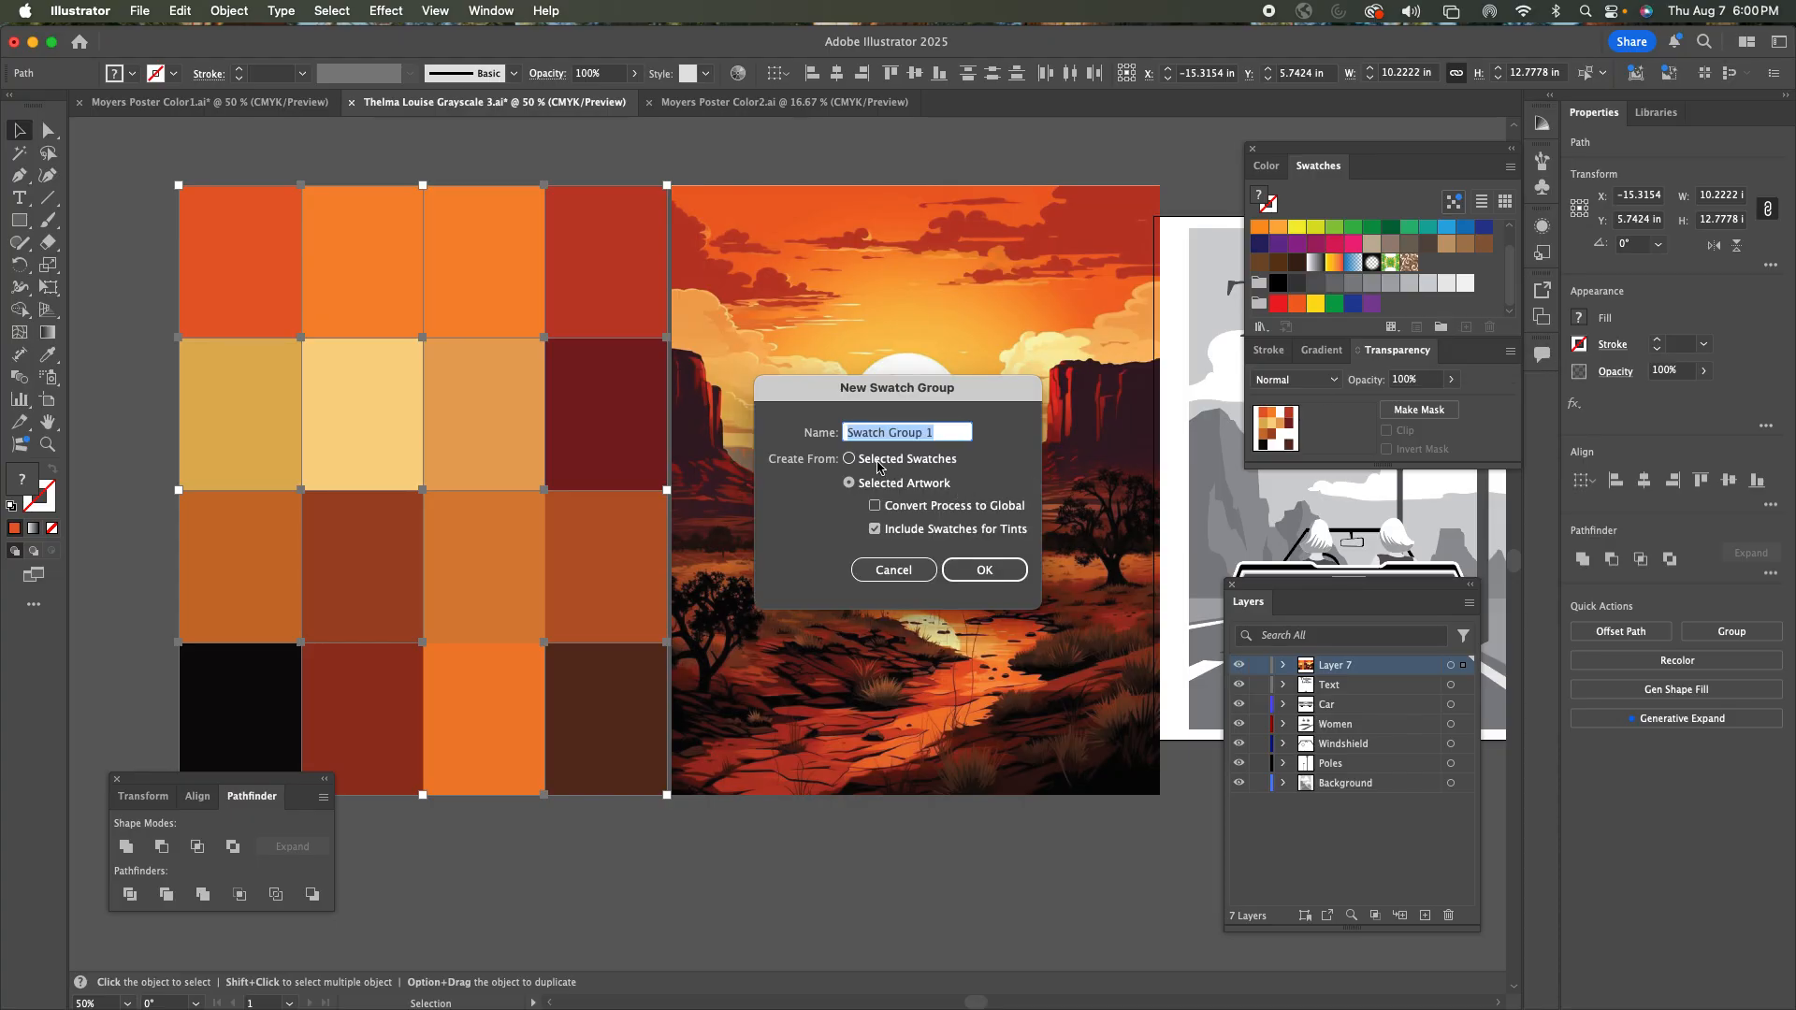
pyautogui.click(993, 574)
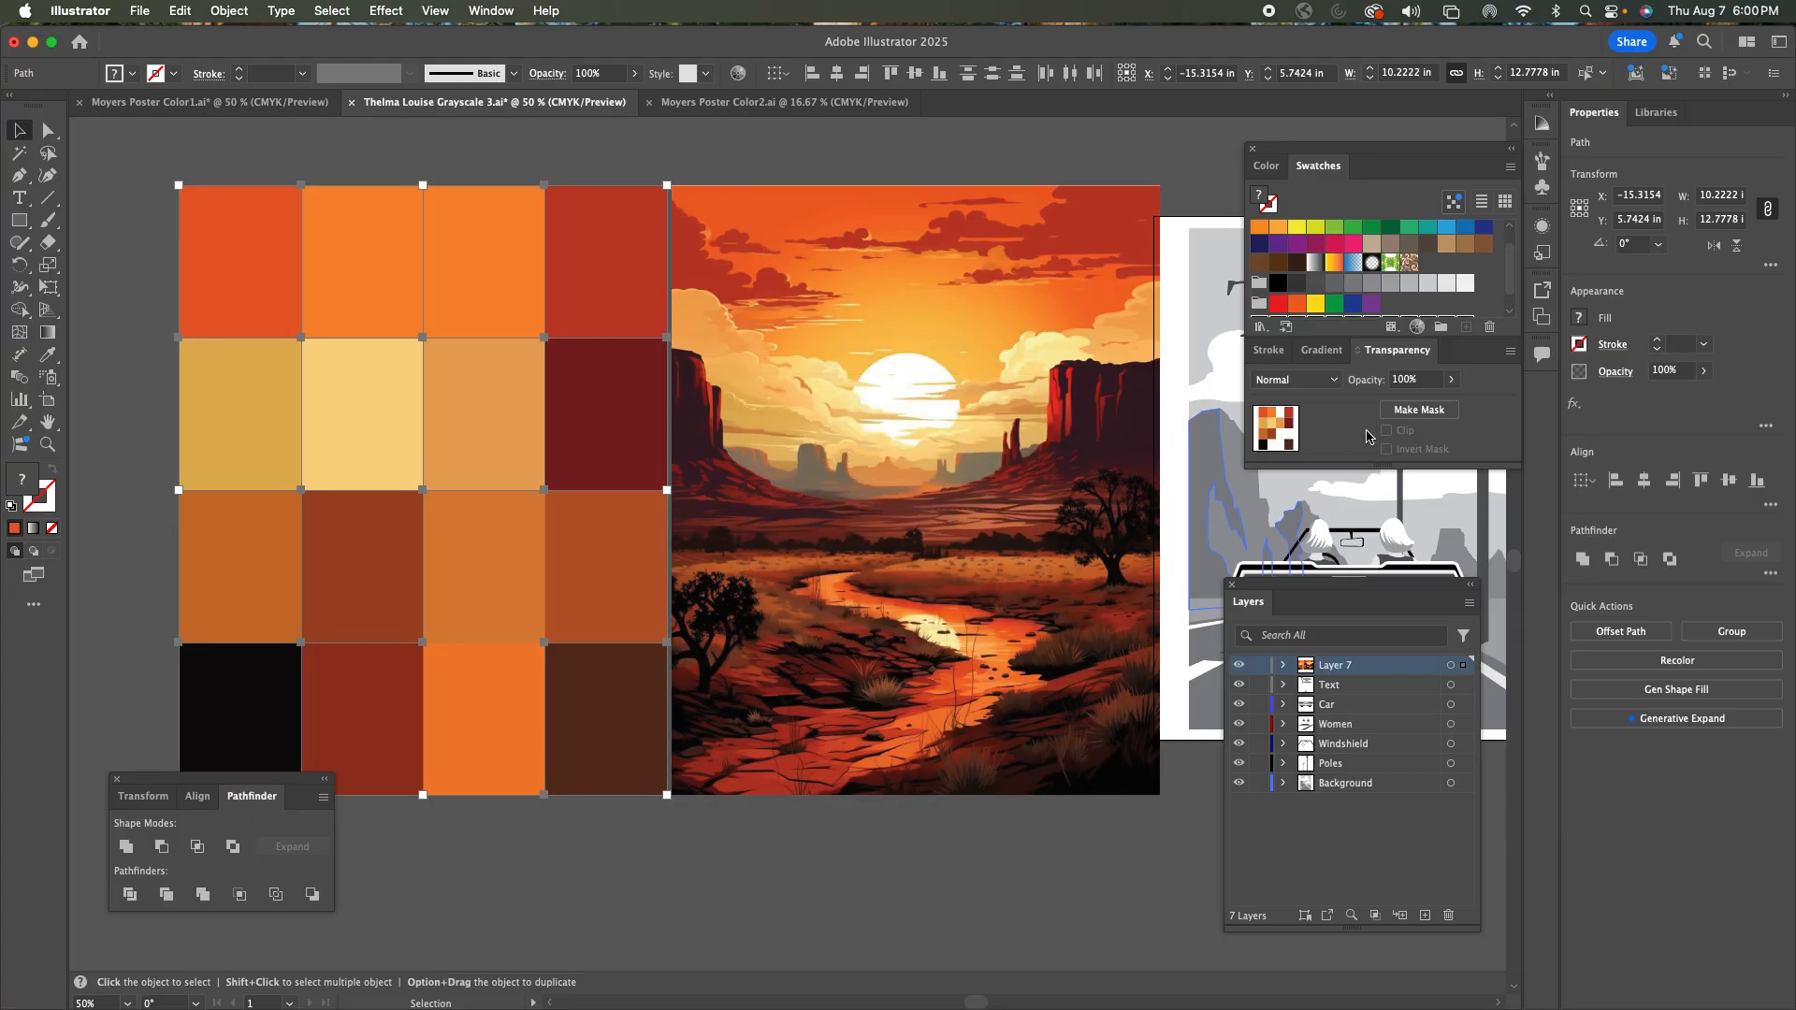
pyautogui.moveTo(1509, 280); pyautogui.dragTo(1510, 308)
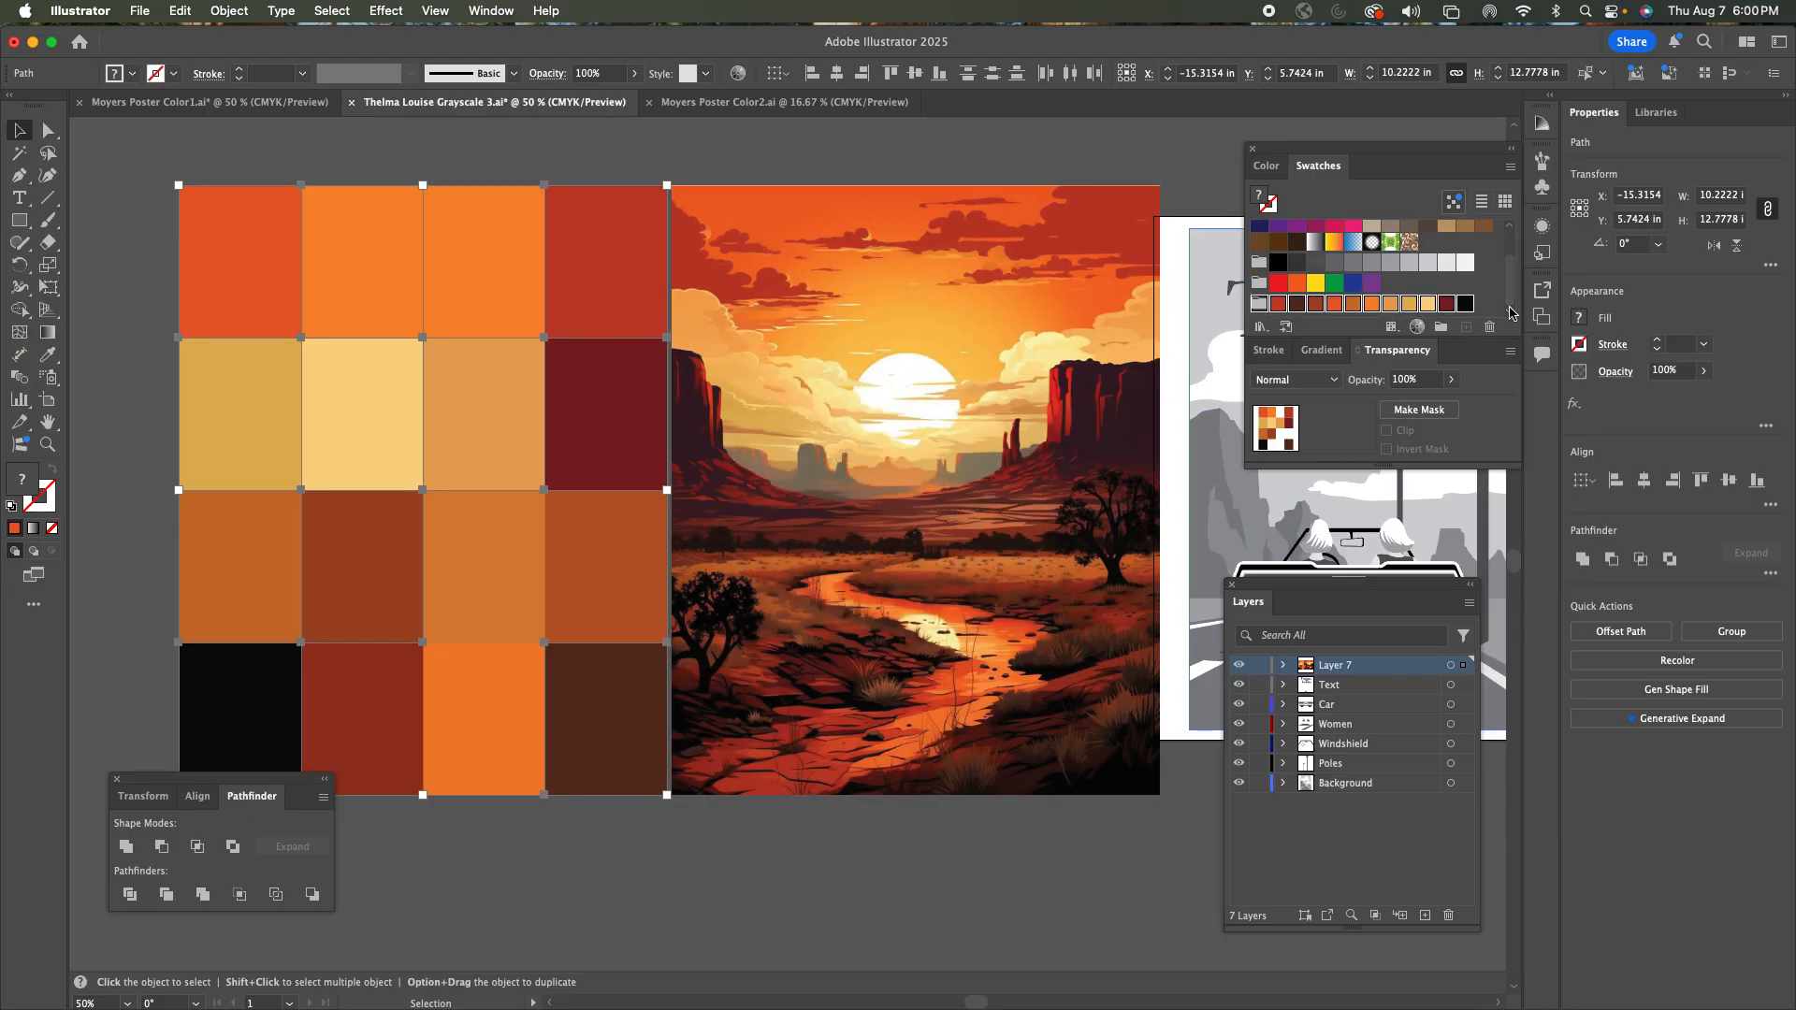
pyautogui.moveTo(1512, 465); pyautogui.dragTo(1515, 518)
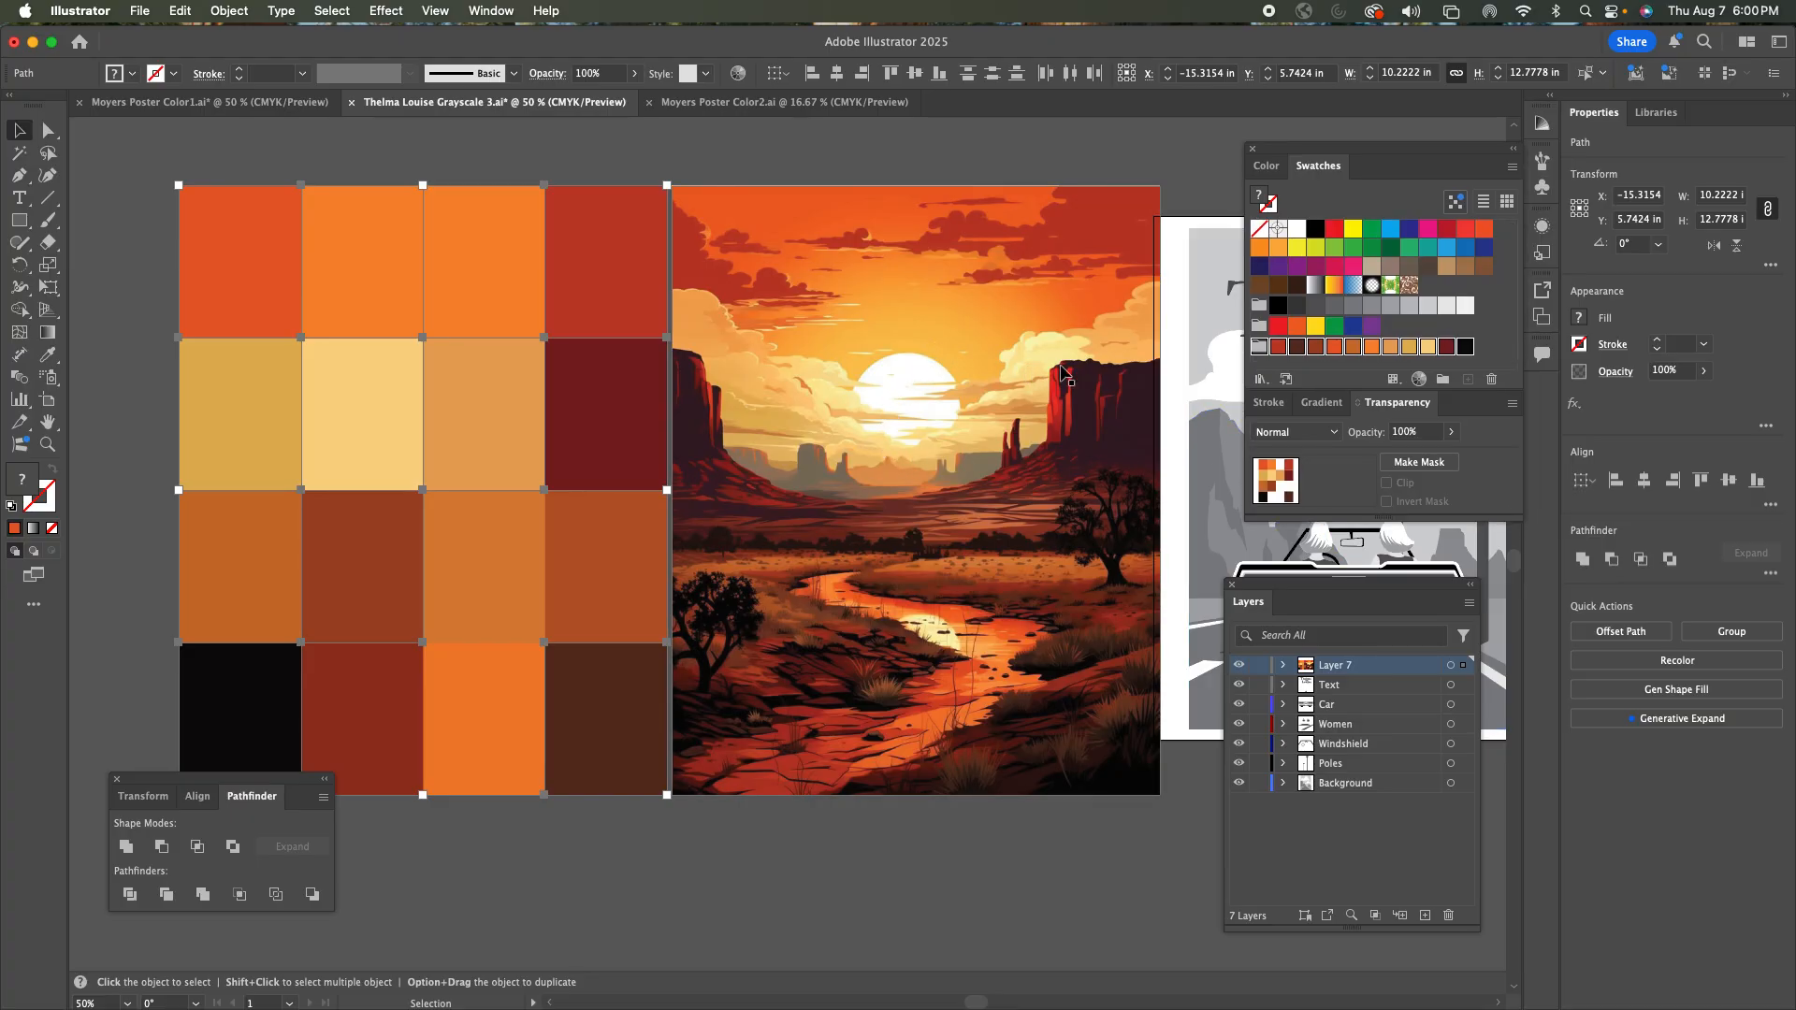
# Reorder the swatches in the new color group from light to dark, pale yellow first and black last.
pyautogui.moveTo(1302, 352); pyautogui.dragTo(1440, 348)
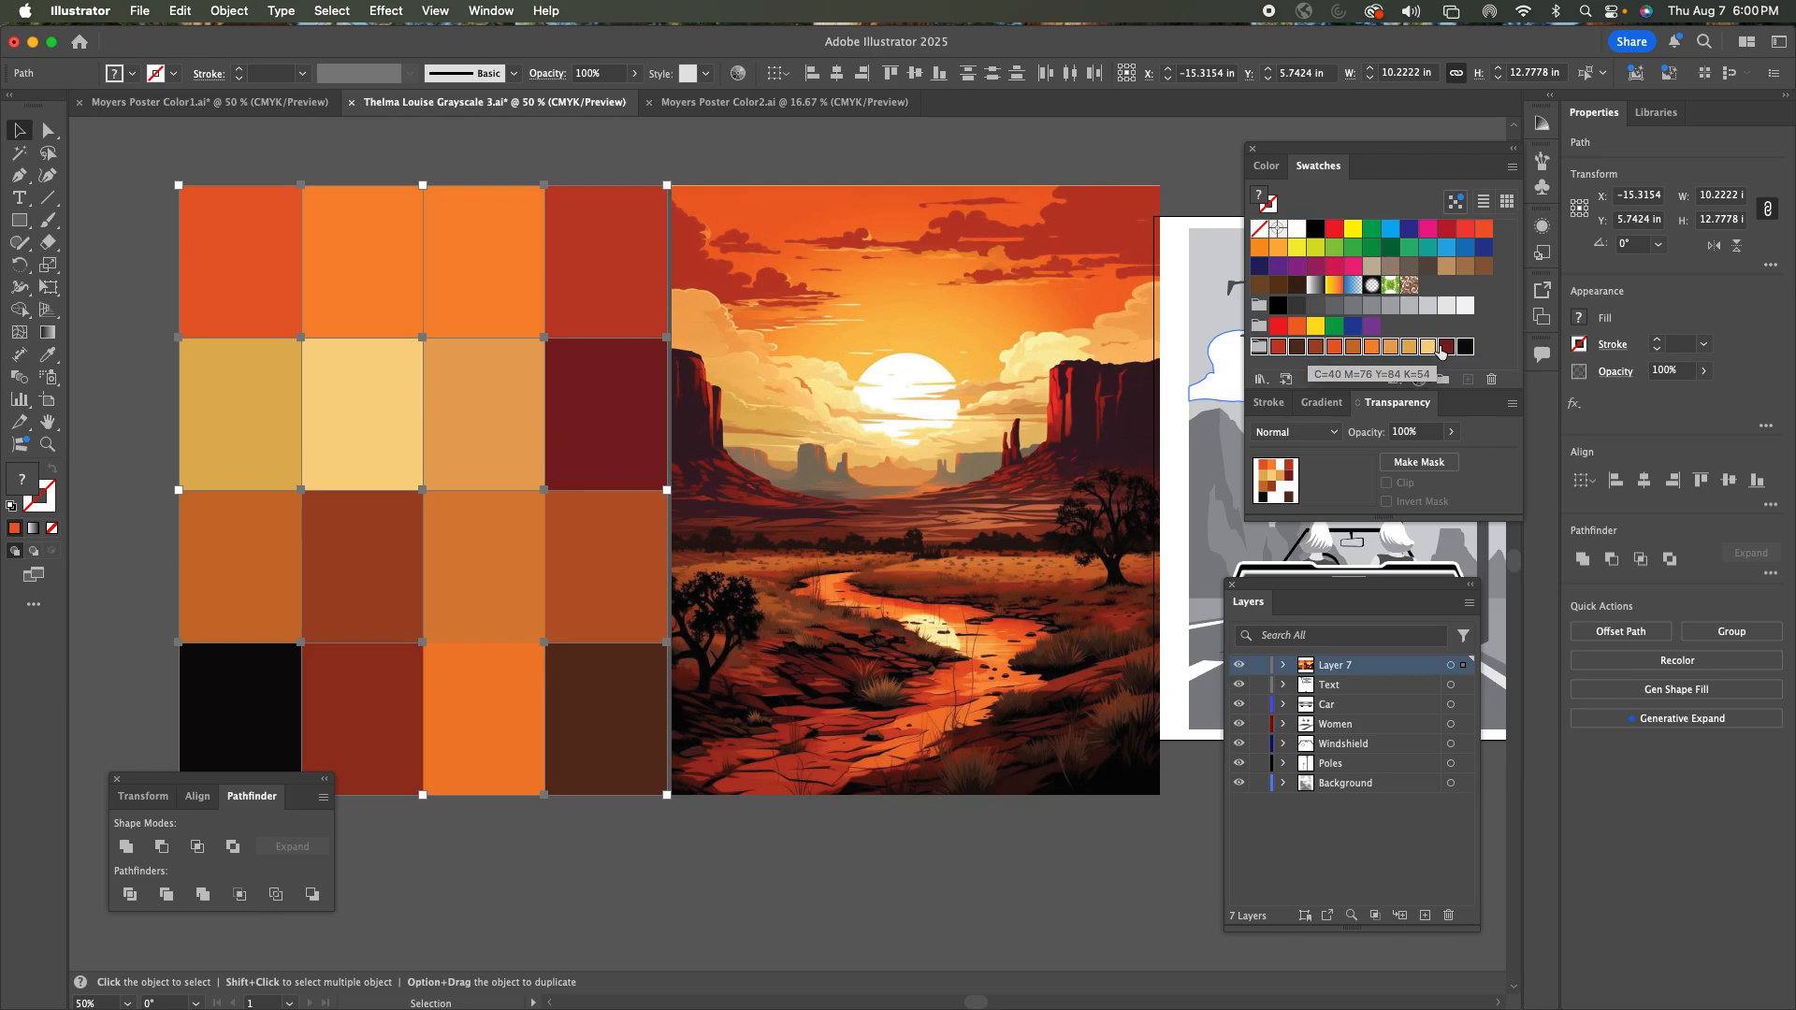
pyautogui.click(1480, 328)
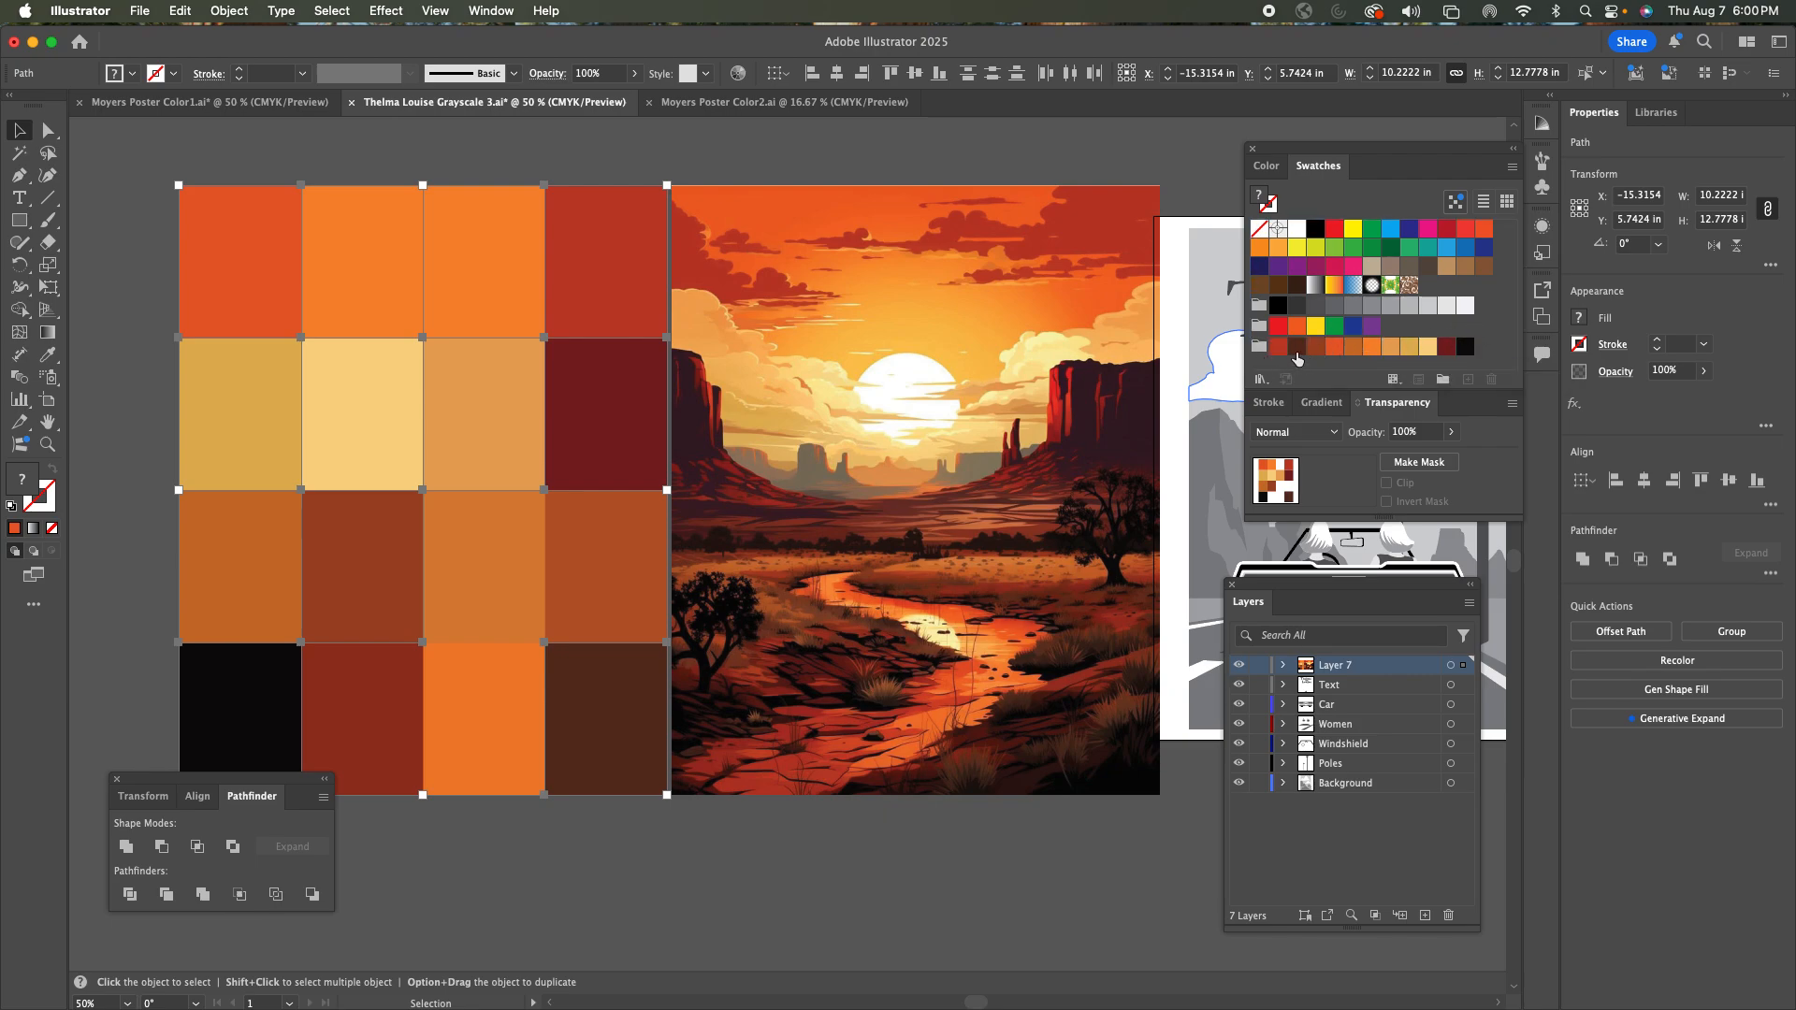
pyautogui.moveTo(1279, 354); pyautogui.dragTo(1428, 354)
pyautogui.click(1409, 346)
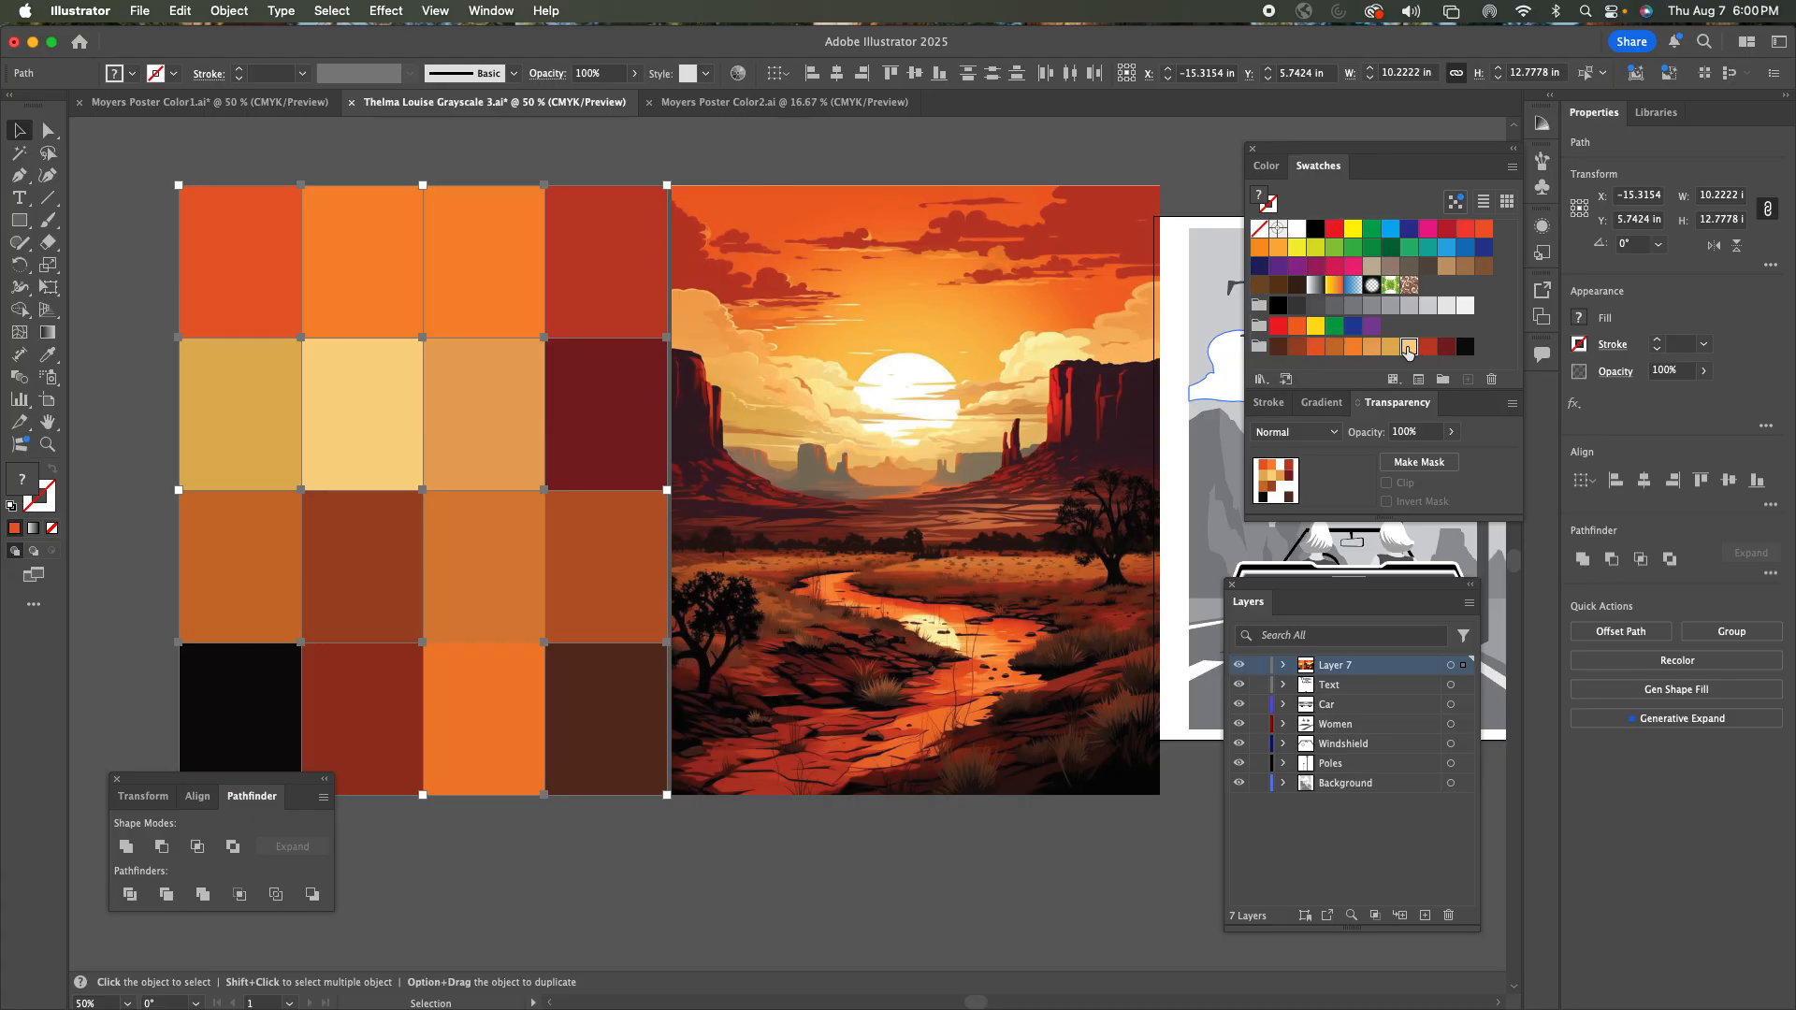
pyautogui.moveTo(1270, 354); pyautogui.dragTo(1272, 358)
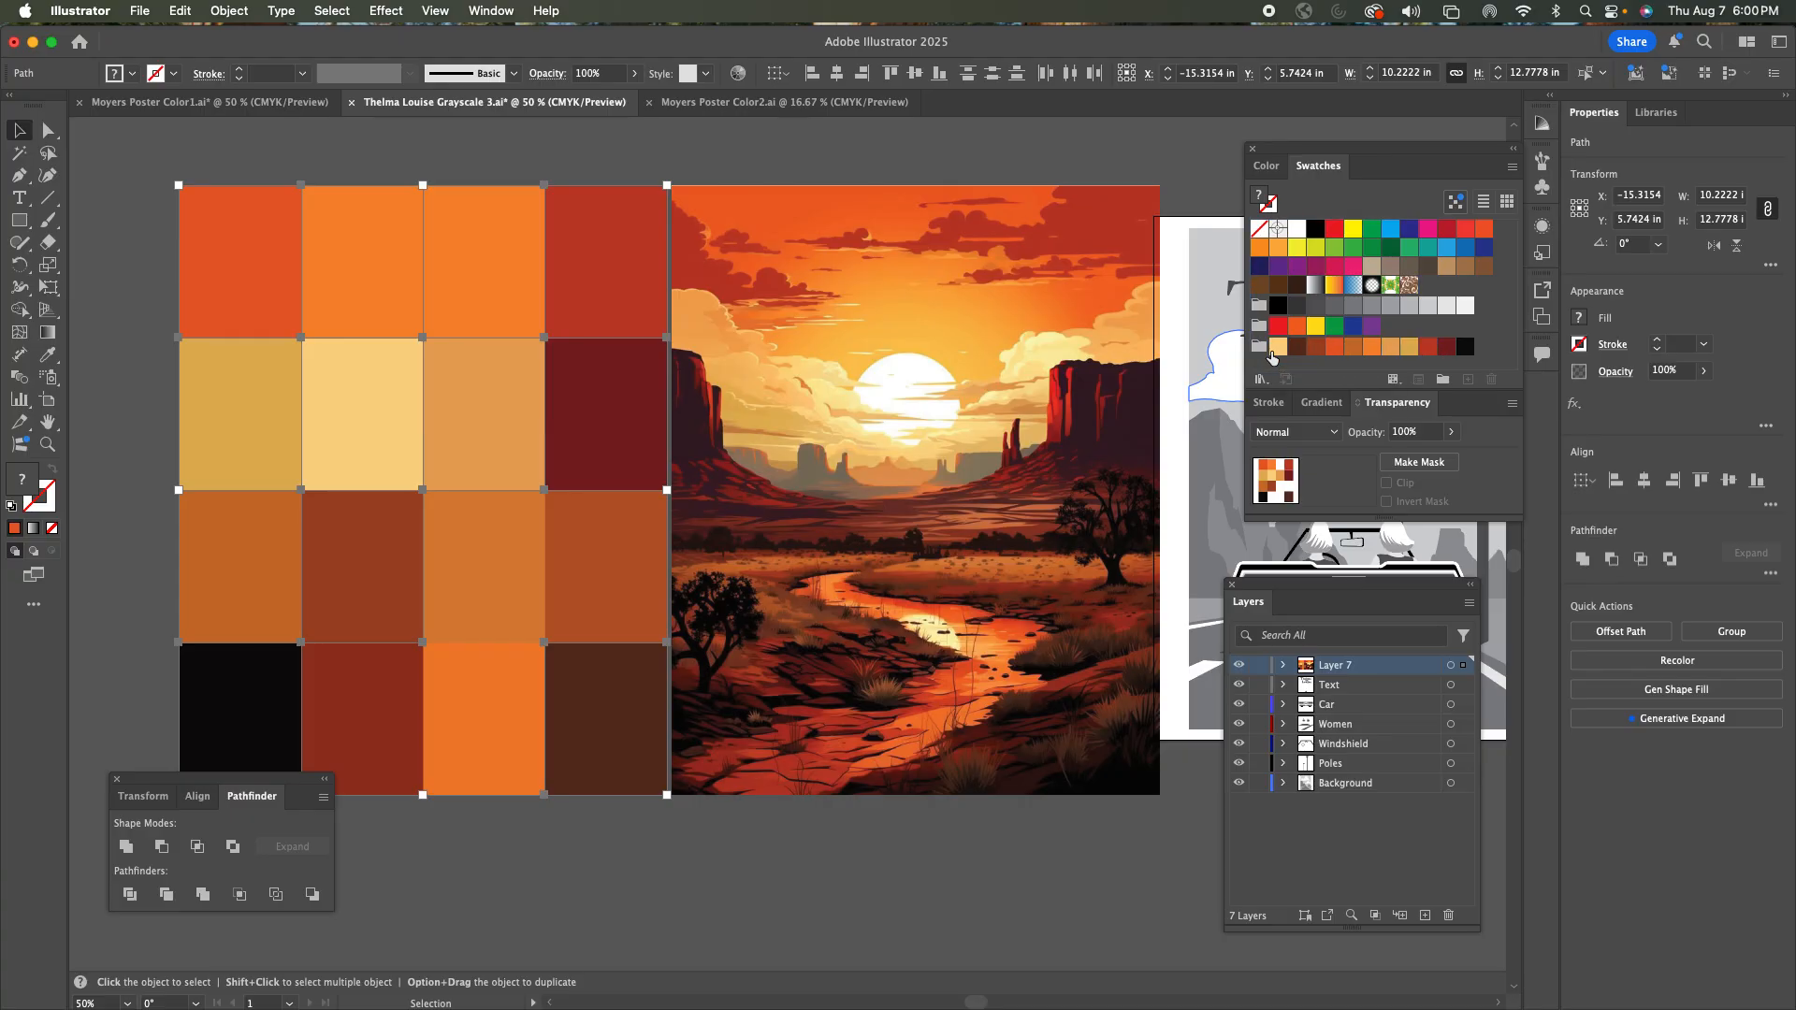
pyautogui.moveTo(1410, 349); pyautogui.dragTo(1456, 353)
pyautogui.click(1315, 347)
pyautogui.moveTo(1415, 345); pyautogui.dragTo(1373, 350)
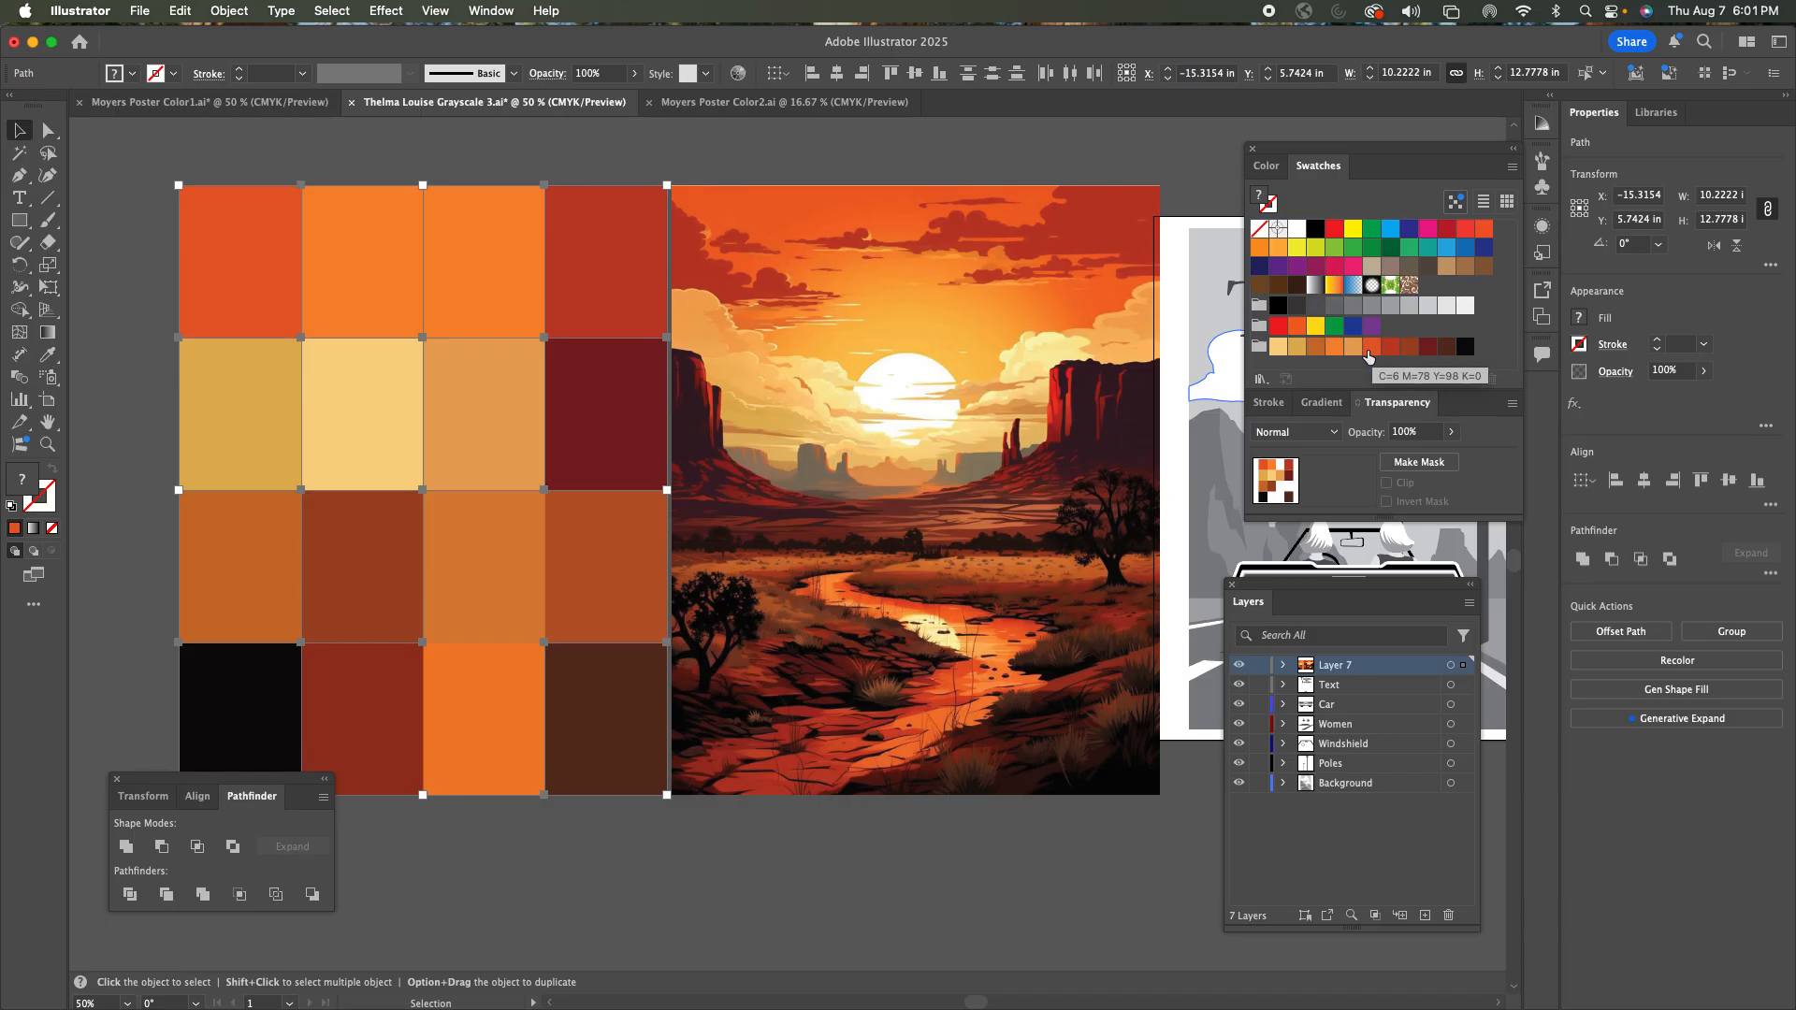
# Try the light orange and bright orange swatches on the selected mosaic tiles, undo each fill, and deselect the tiles.
pyautogui.click(1314, 351)
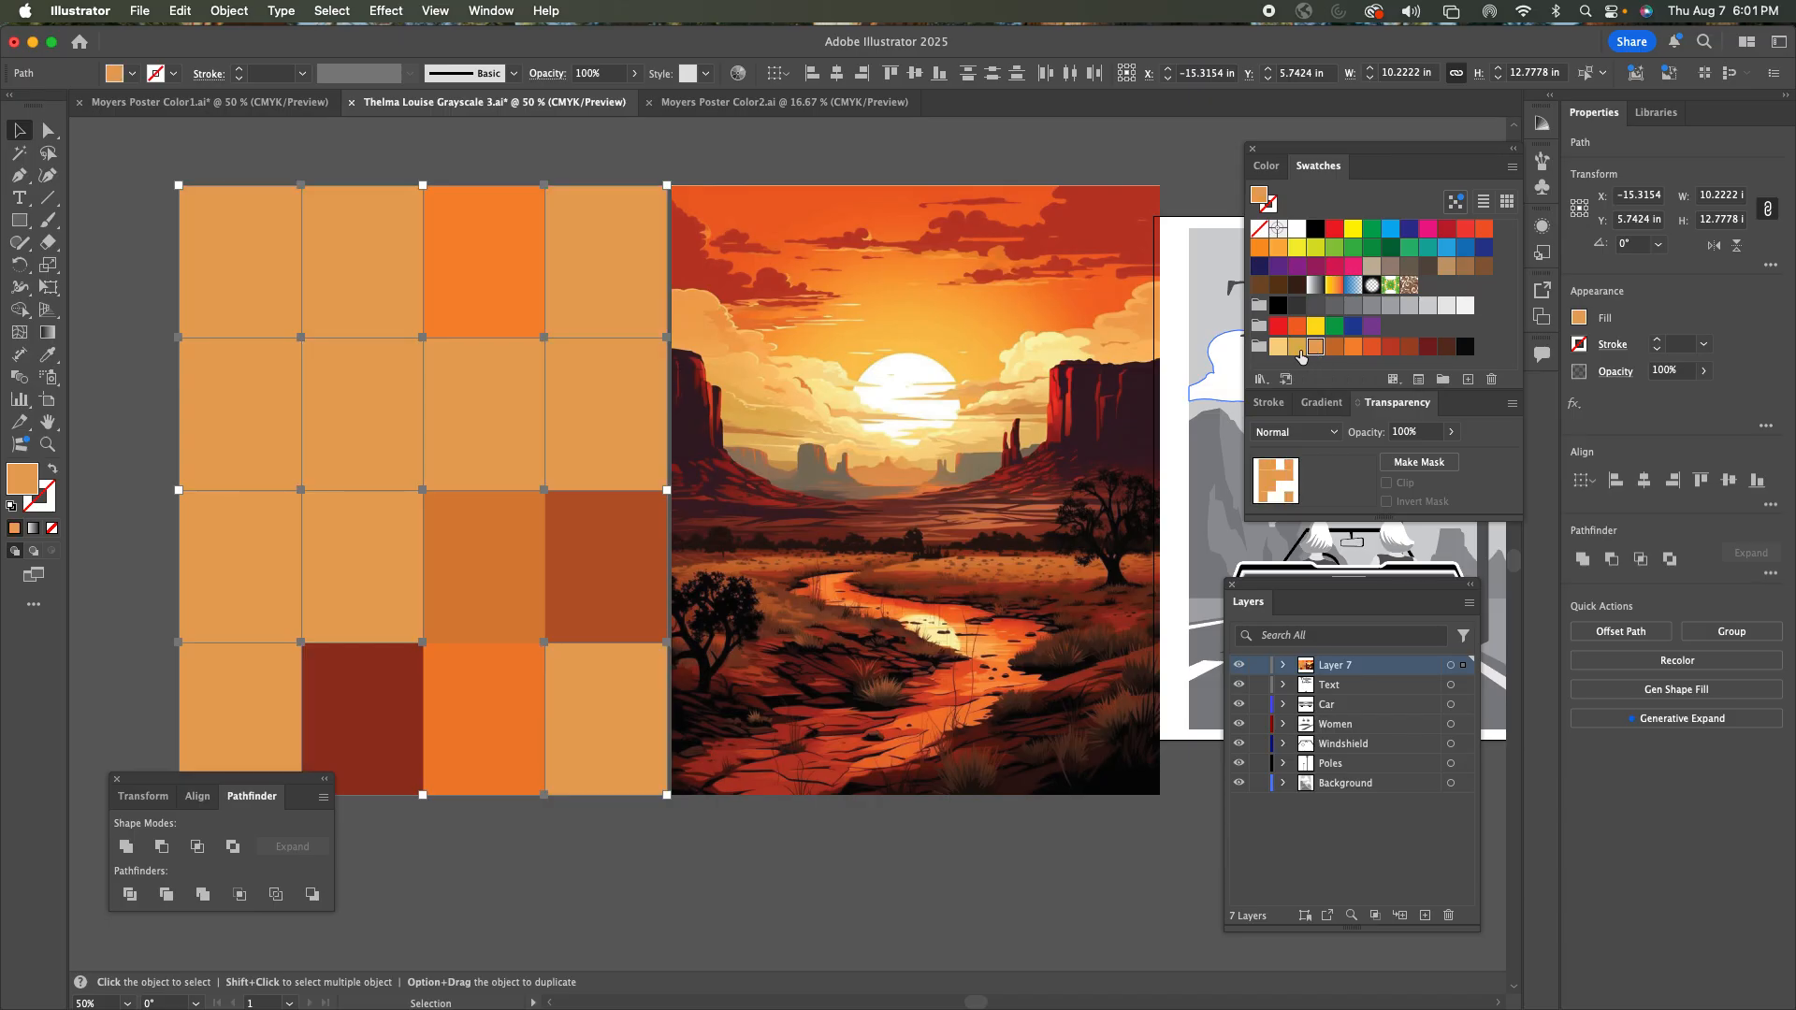
pyautogui.press('super+z')
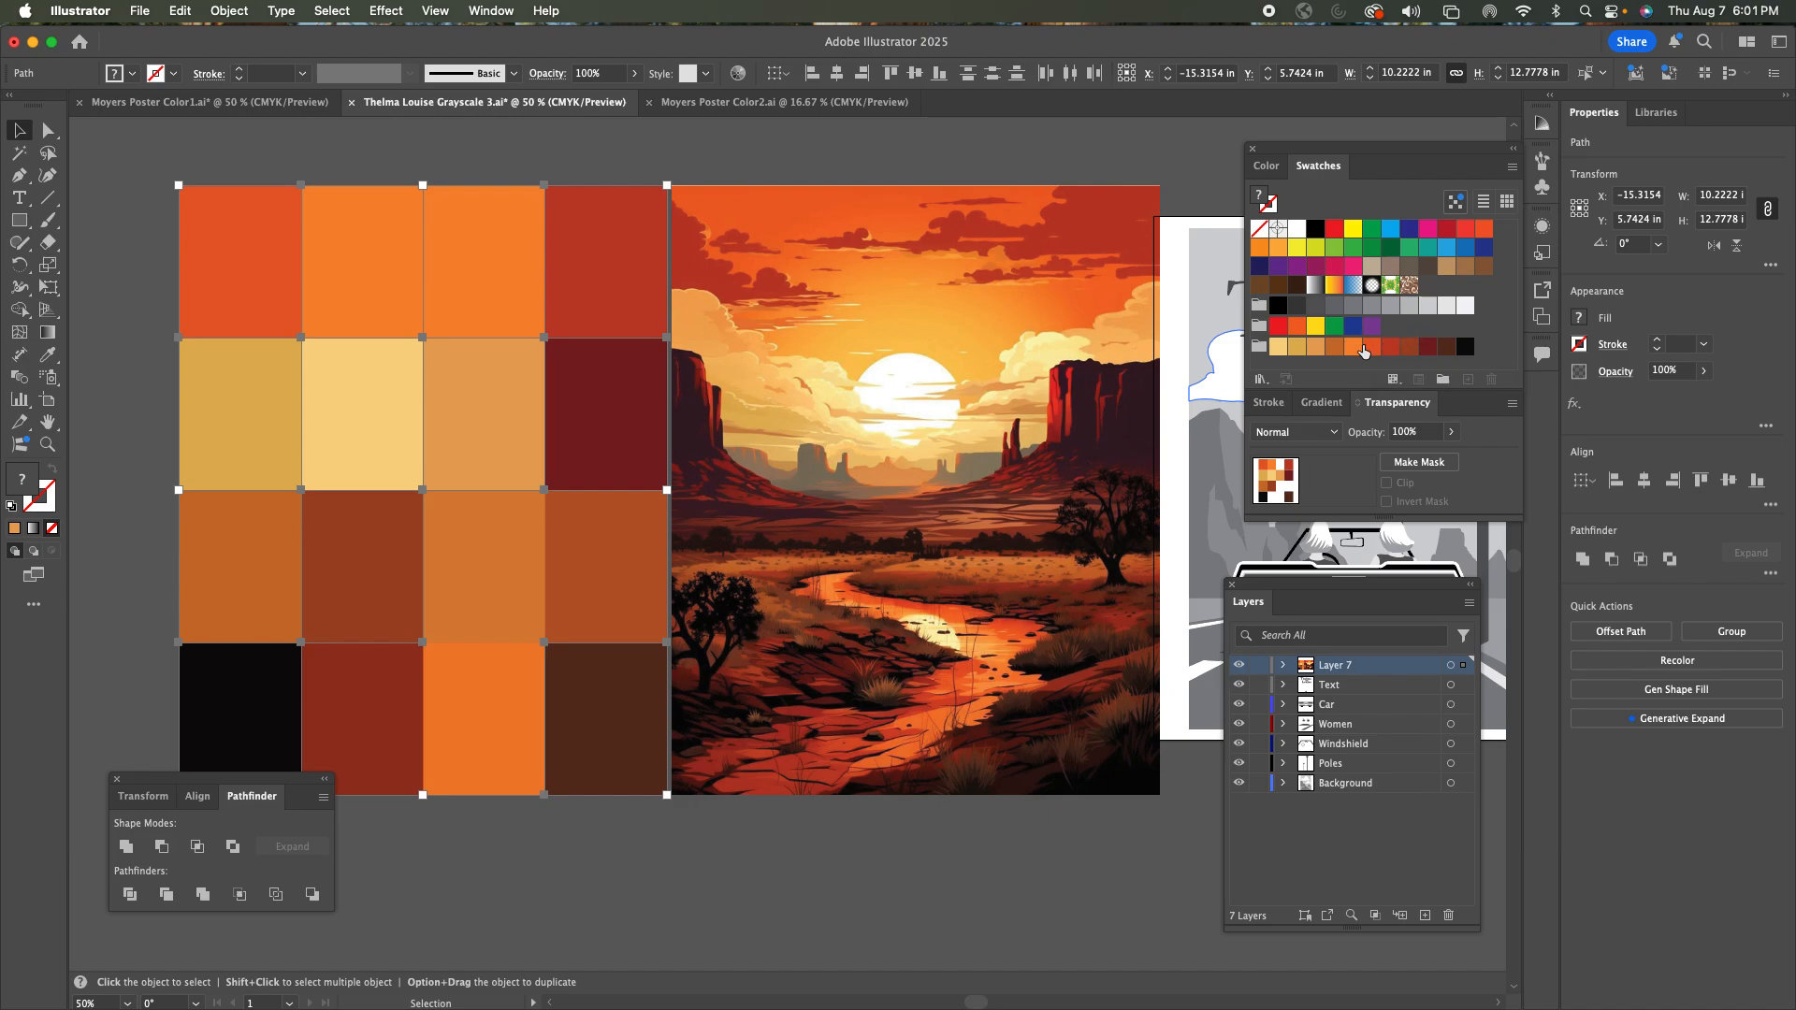
pyautogui.click(1353, 347)
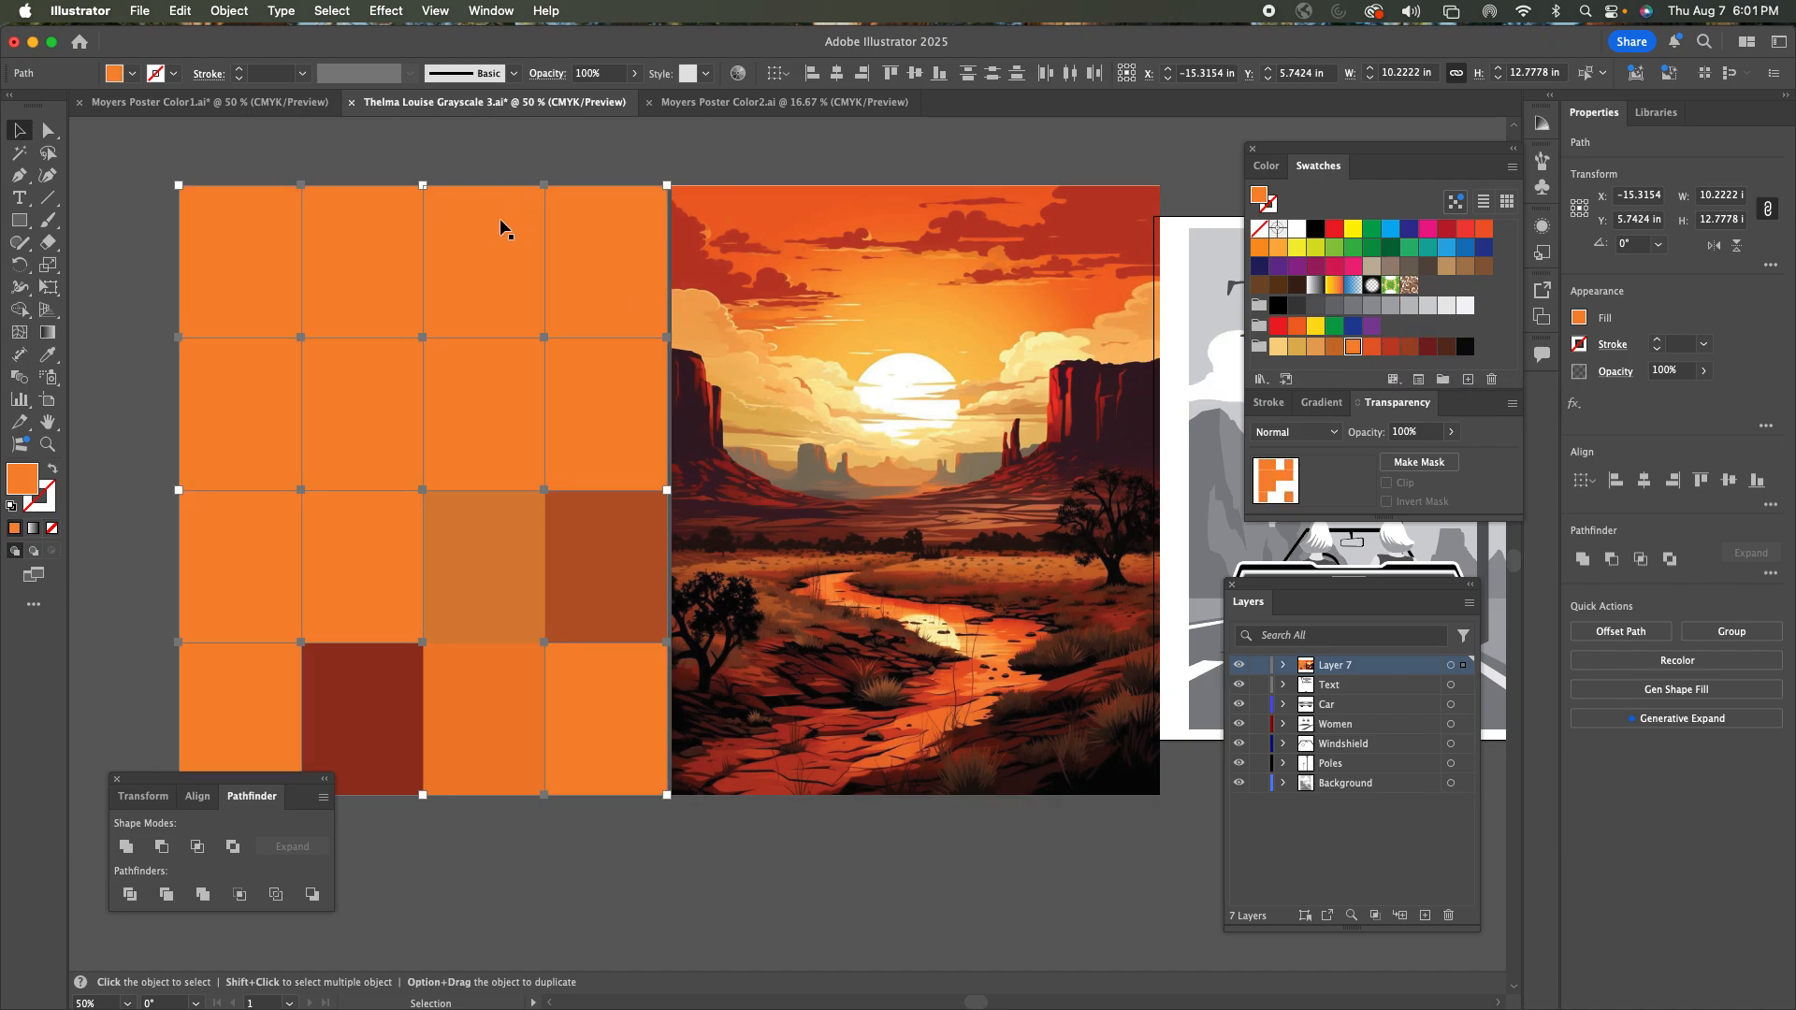
pyautogui.press('super+z')
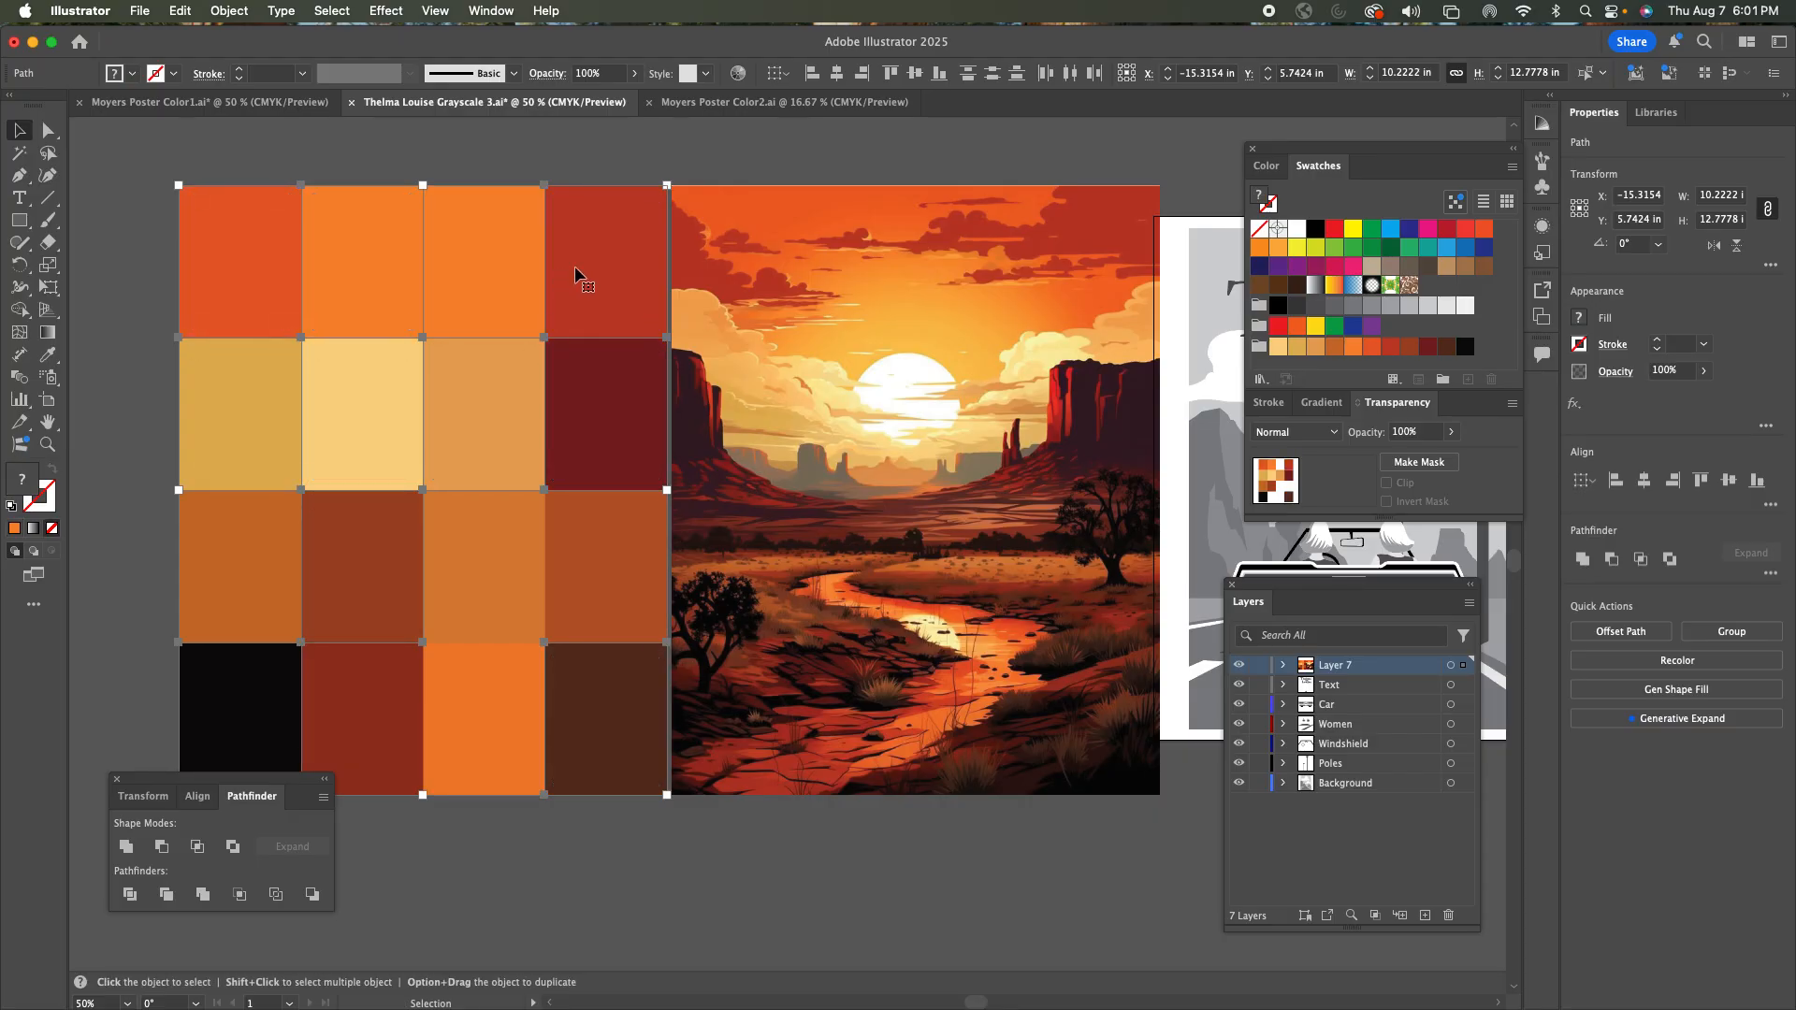
pyautogui.click(627, 166)
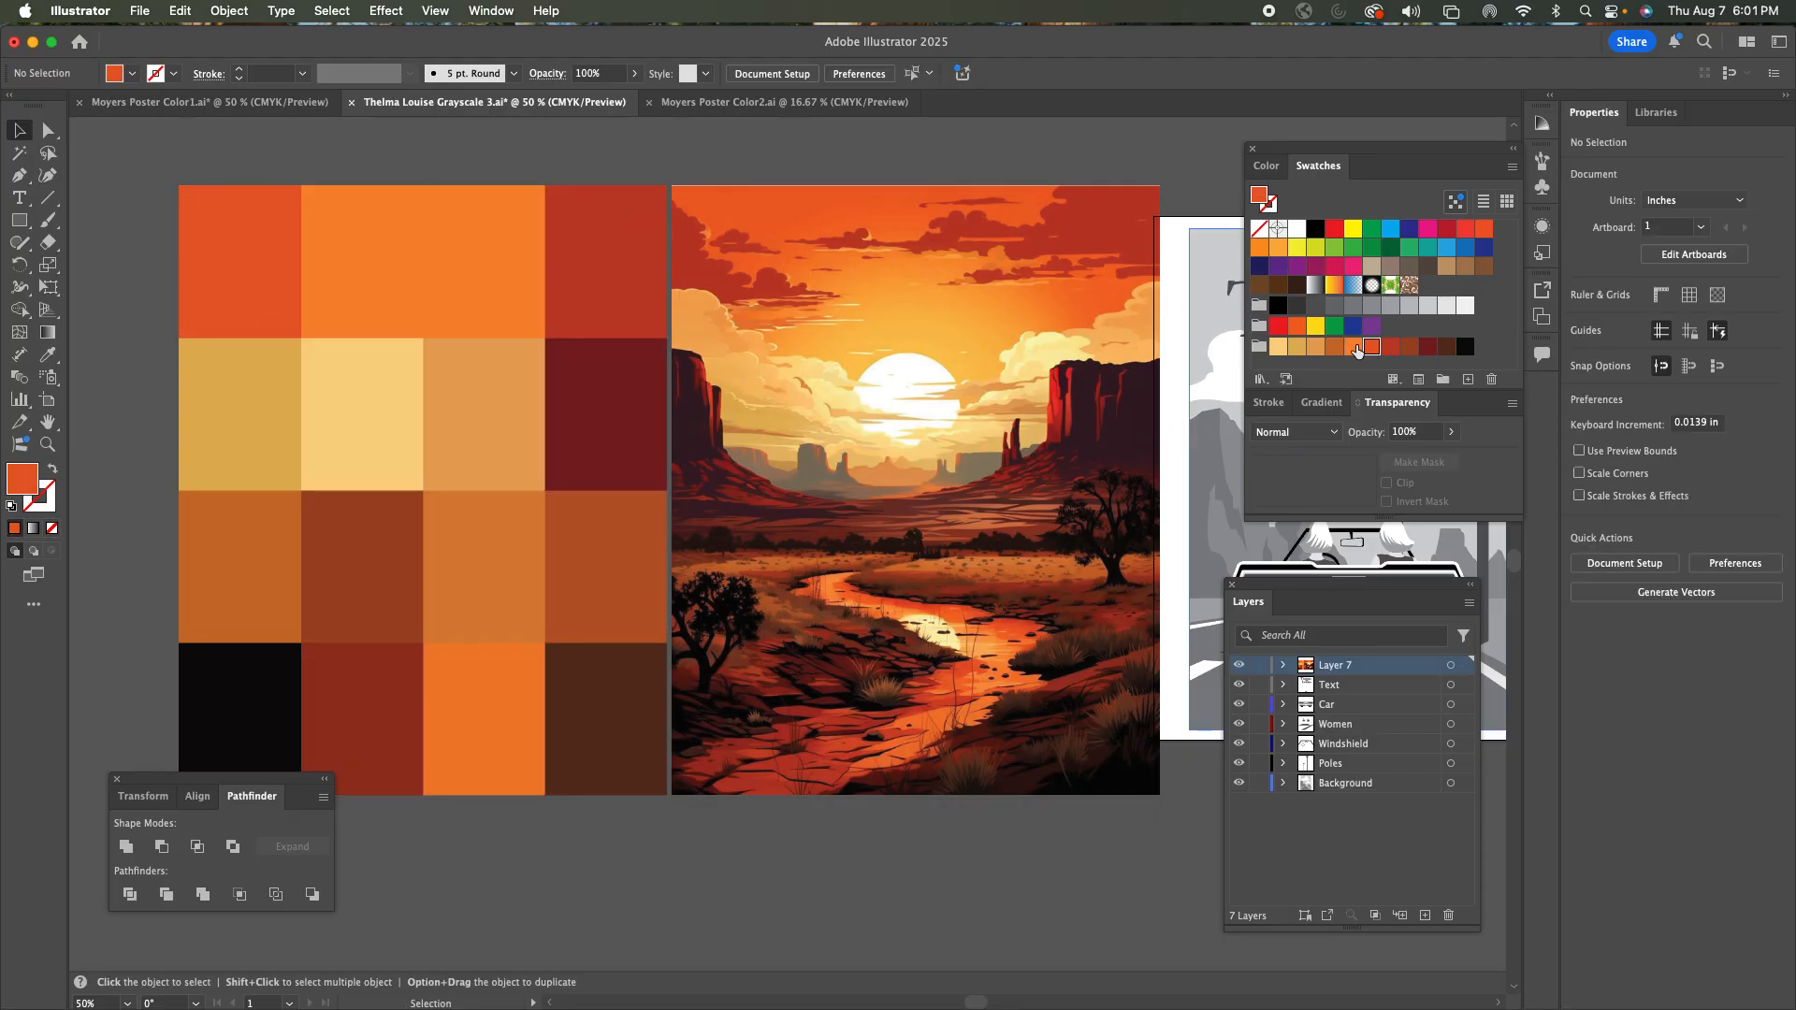
pyautogui.click(1409, 347)
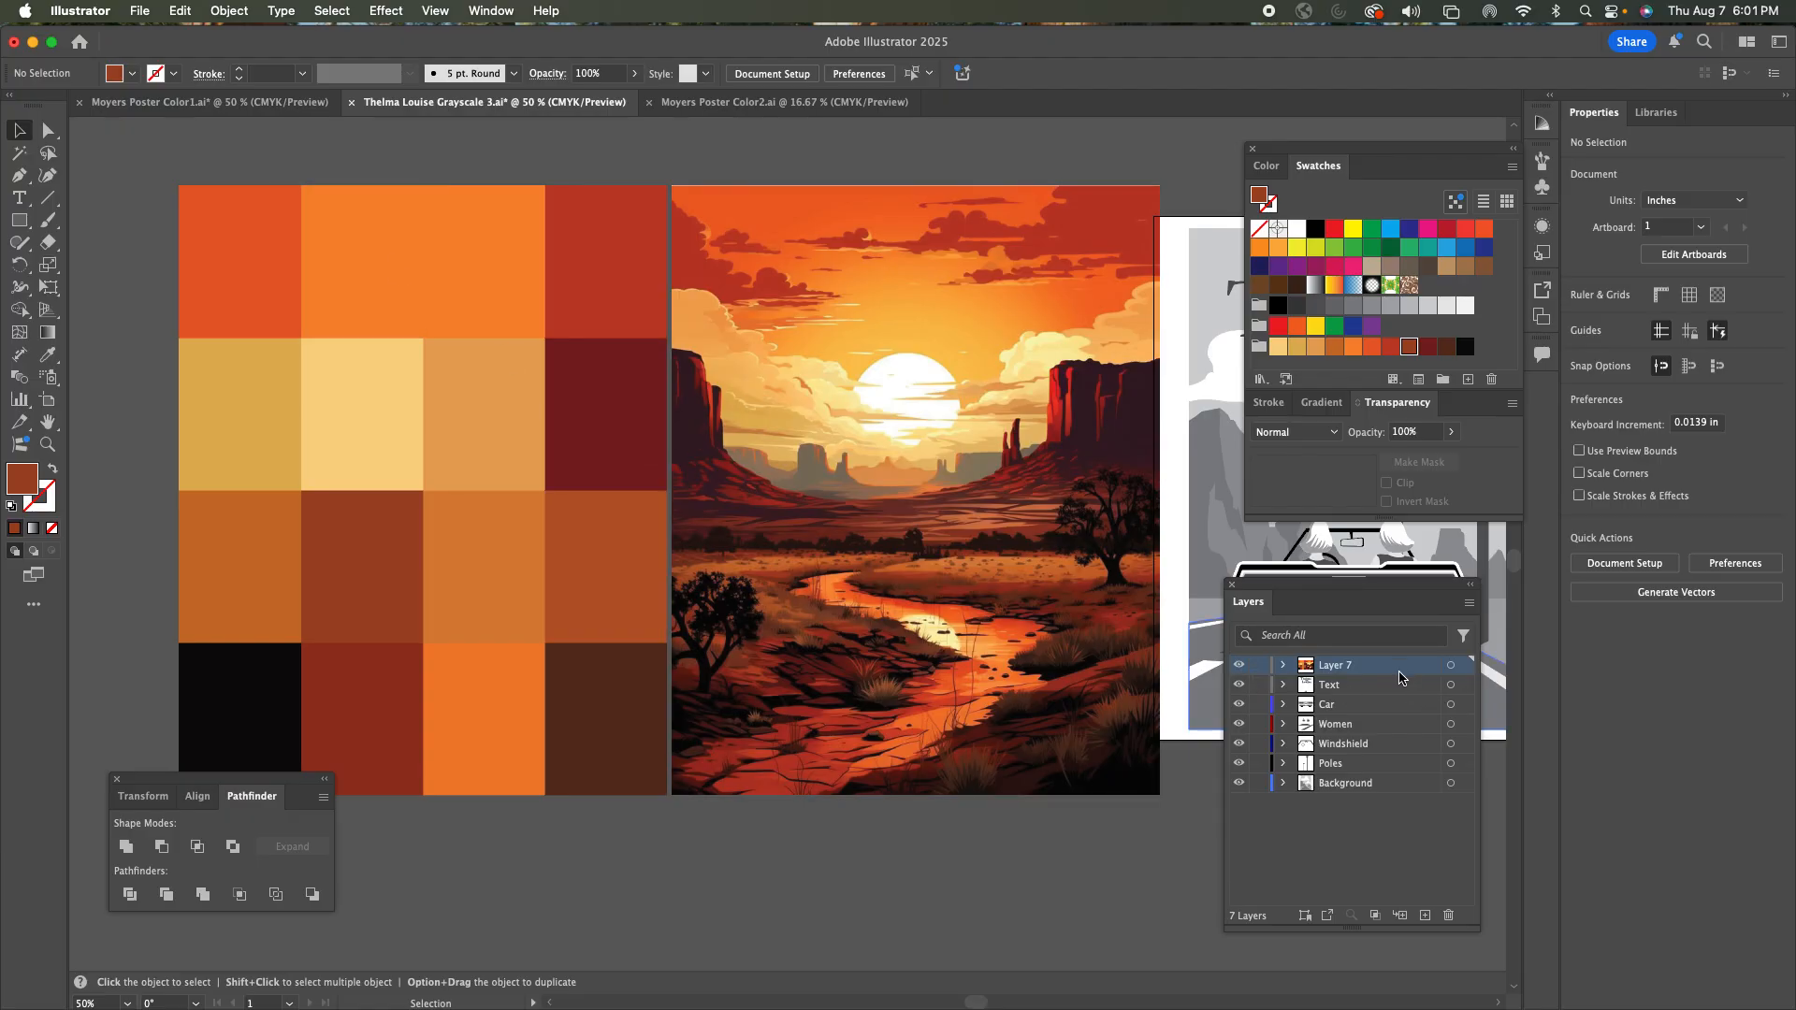
# Cancel deleting Layer 7, try filling the road with orange and red sampled from the sunset image, and undo the fills.
pyautogui.click(1448, 916)
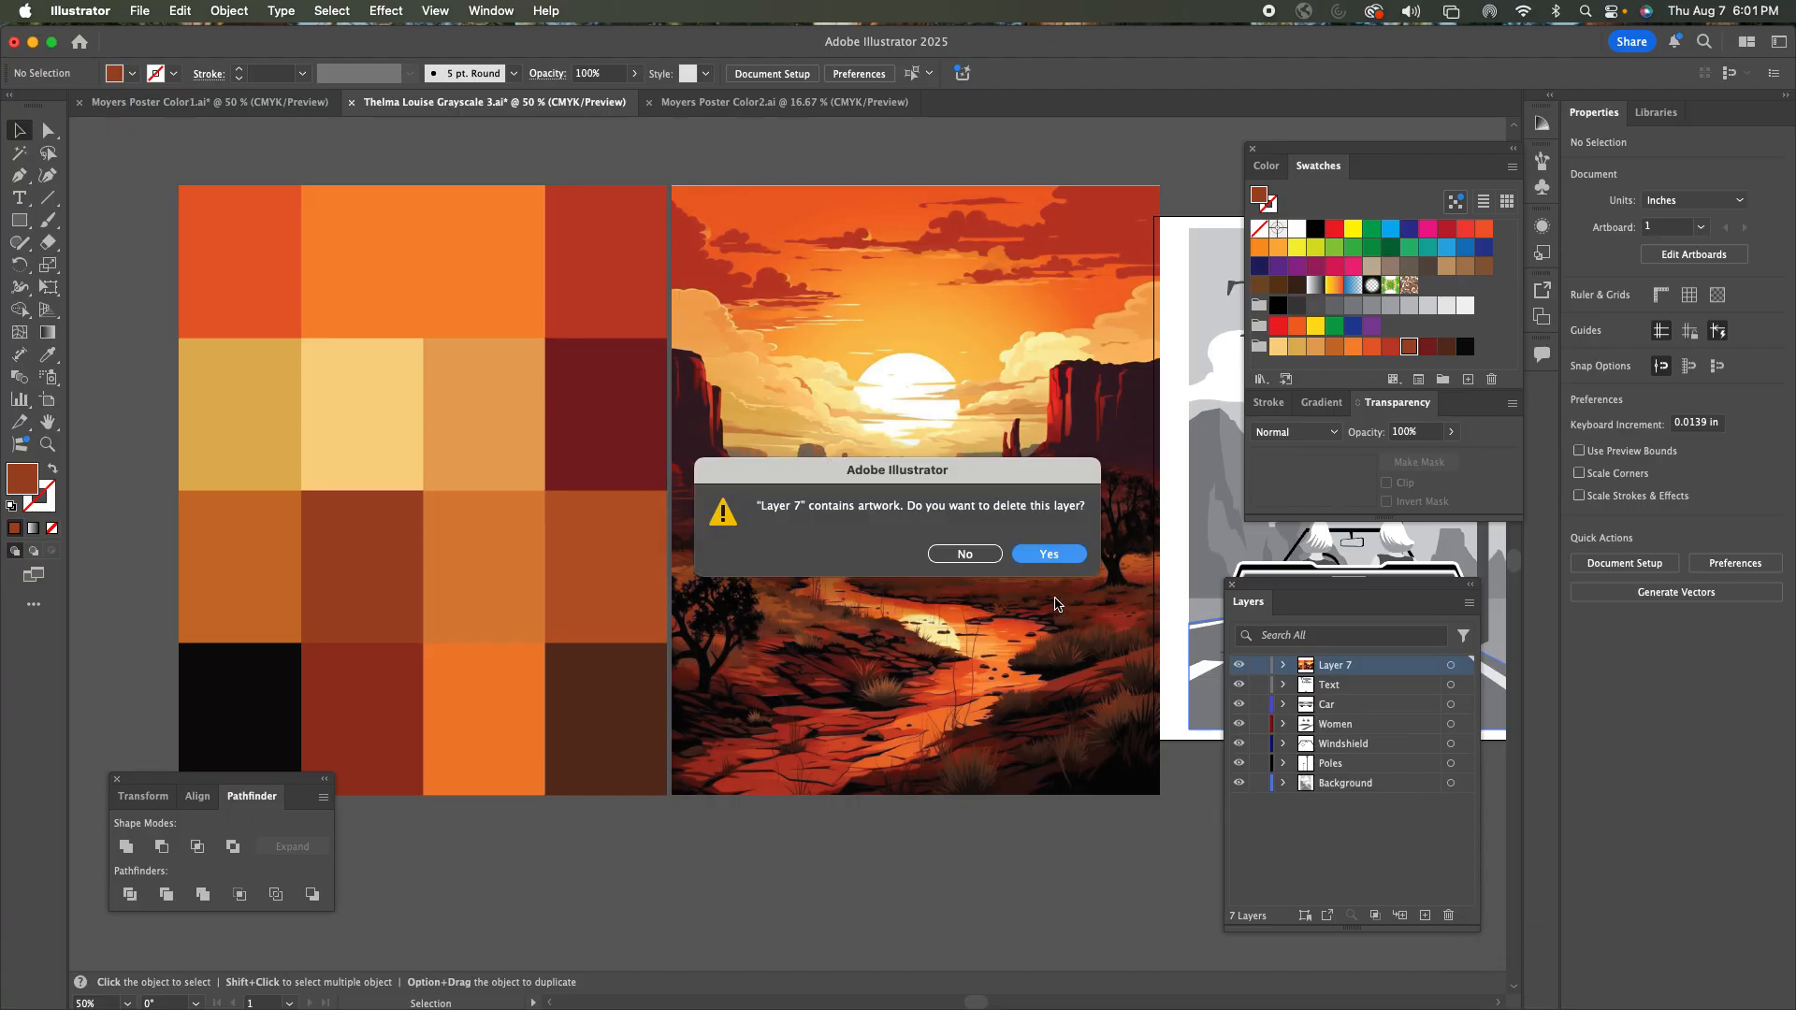
pyautogui.click(986, 553)
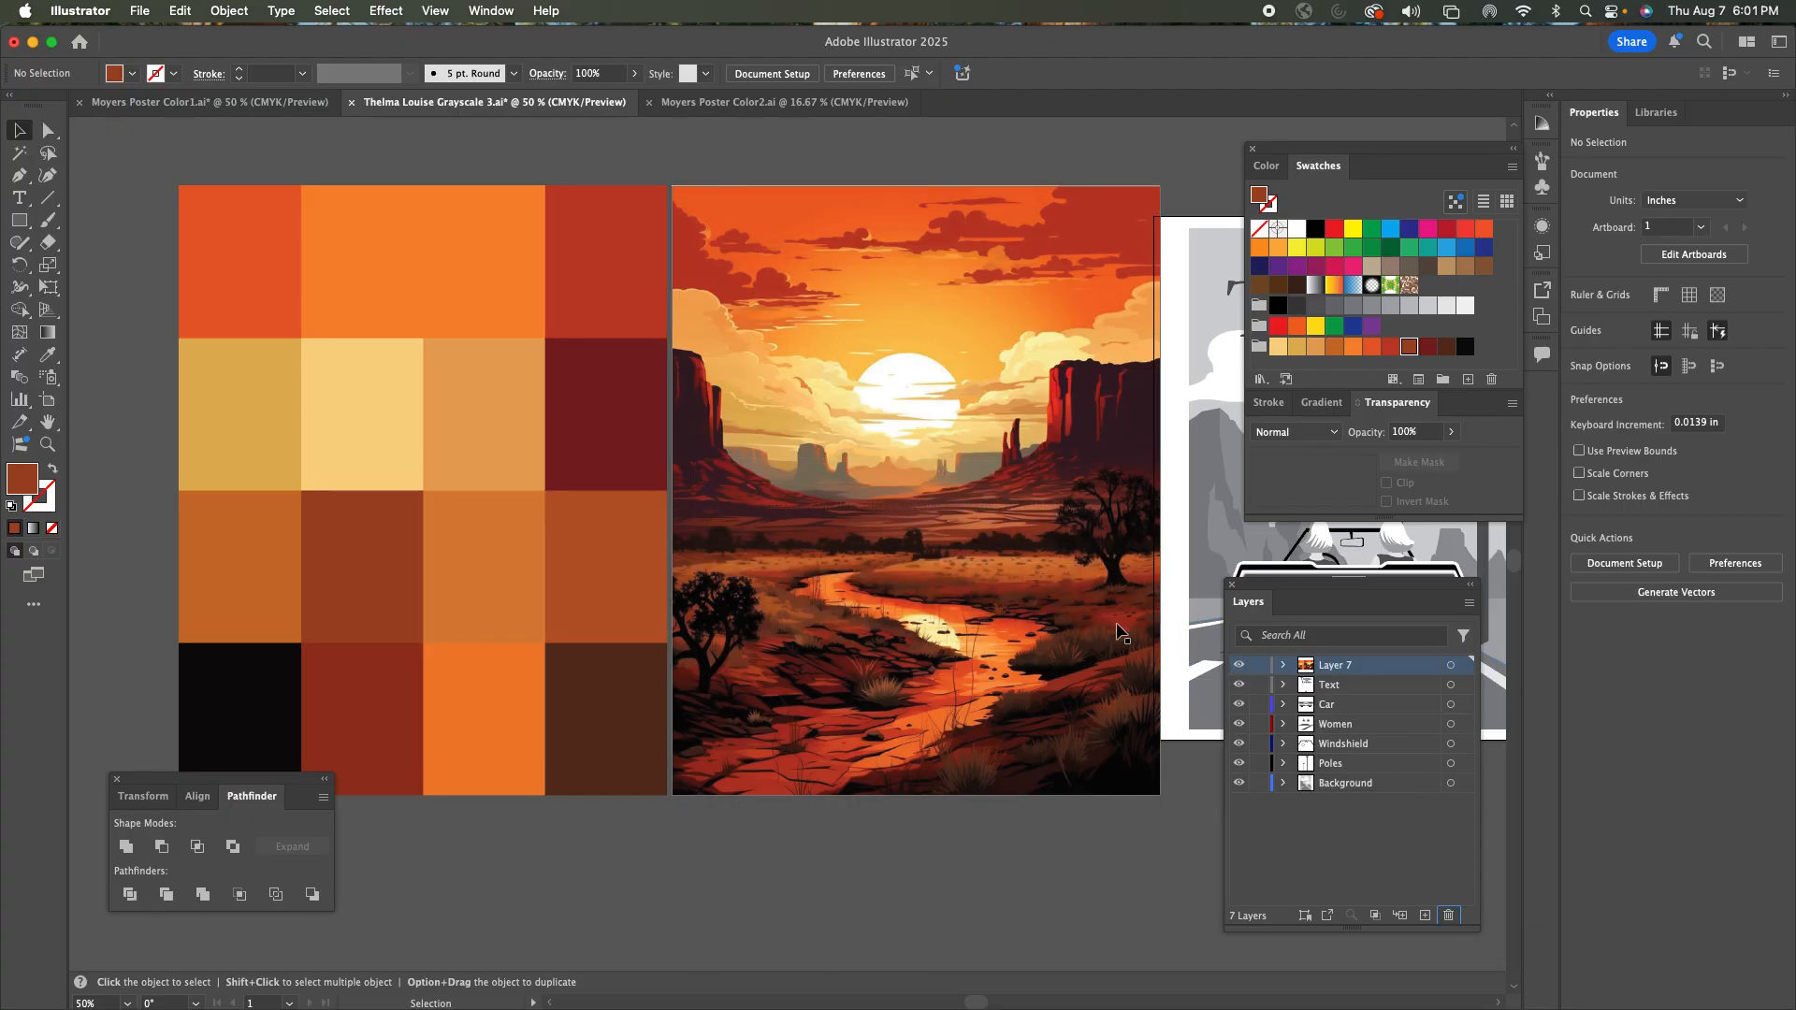
pyautogui.moveTo(1118, 554); pyautogui.dragTo(726, 543)
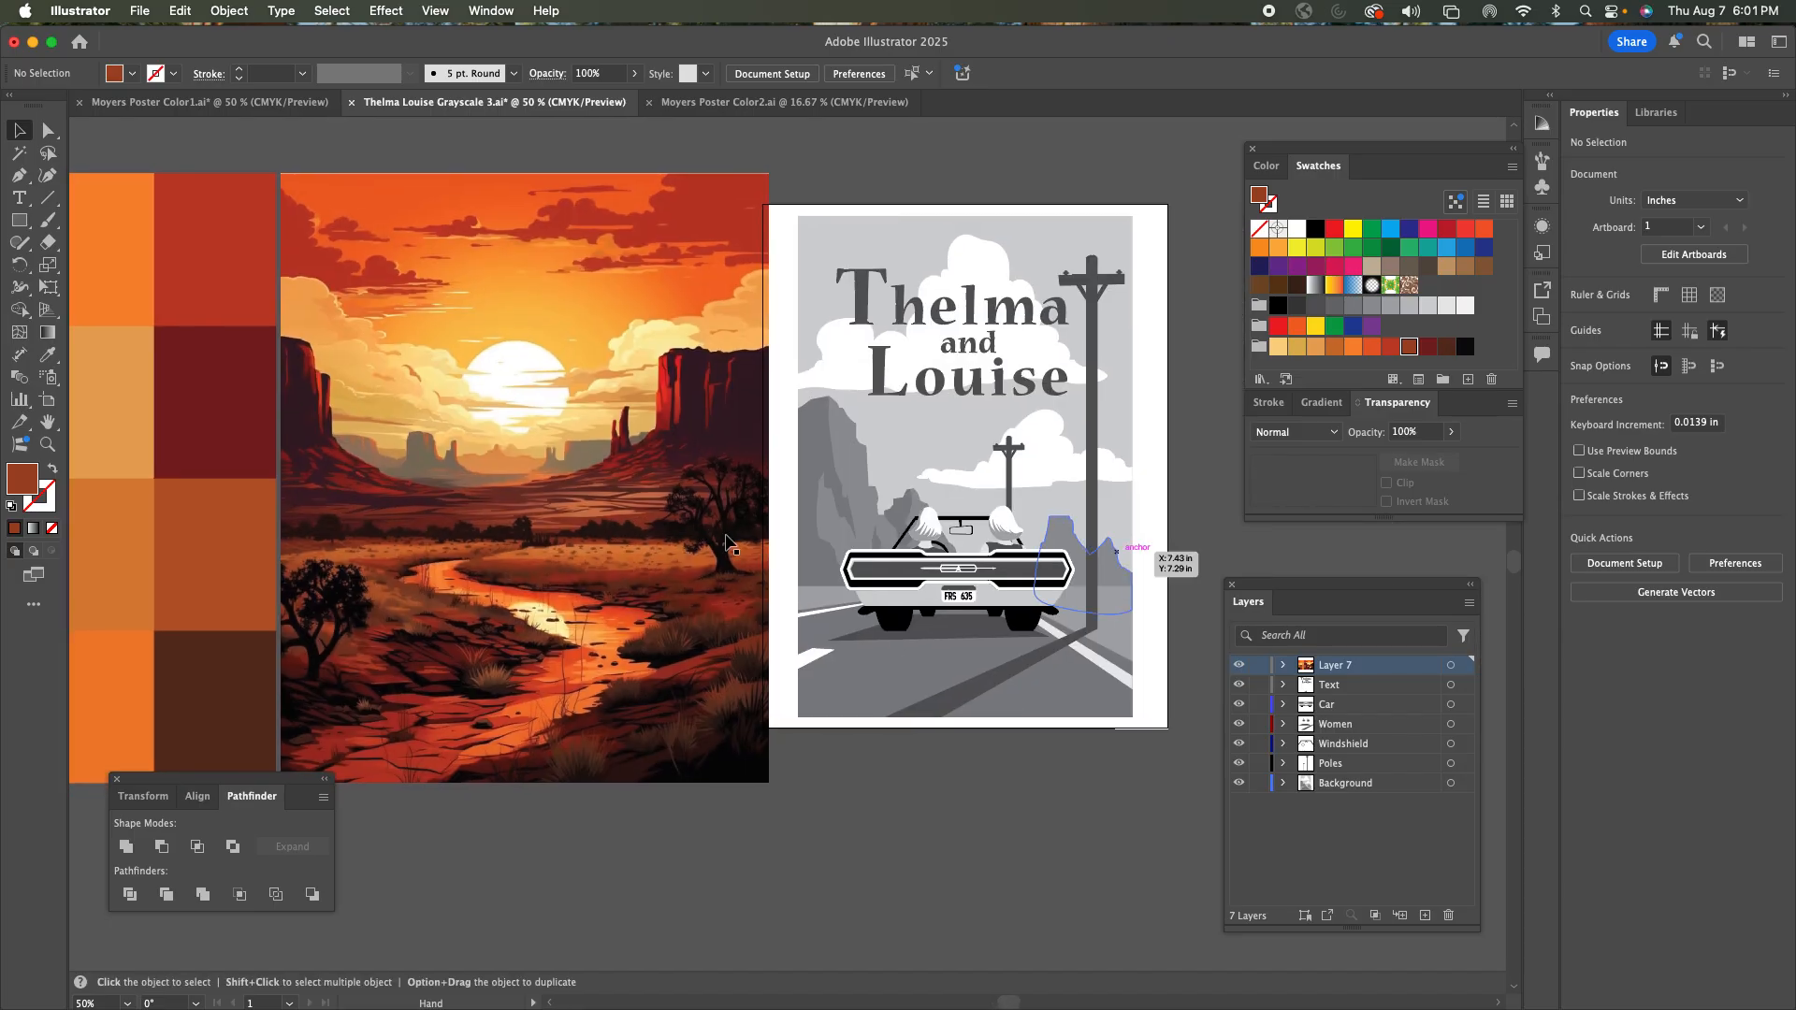
pyautogui.click(948, 667)
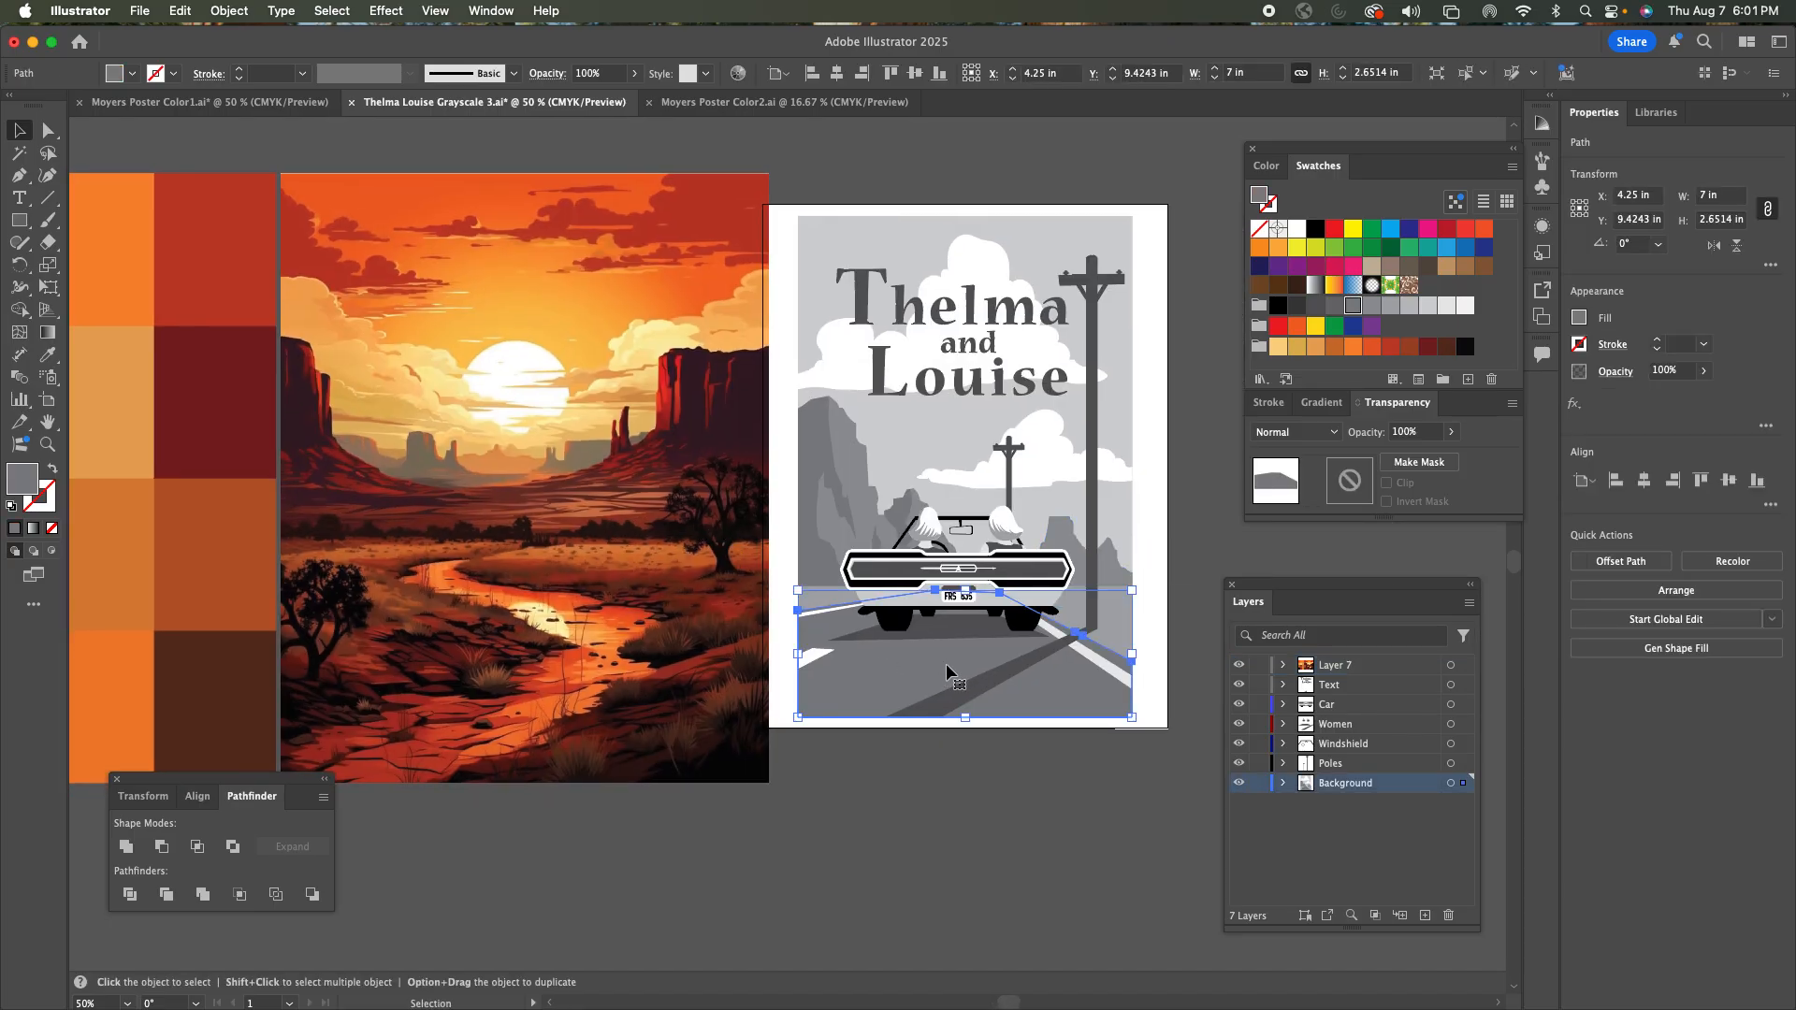
pyautogui.press('i')
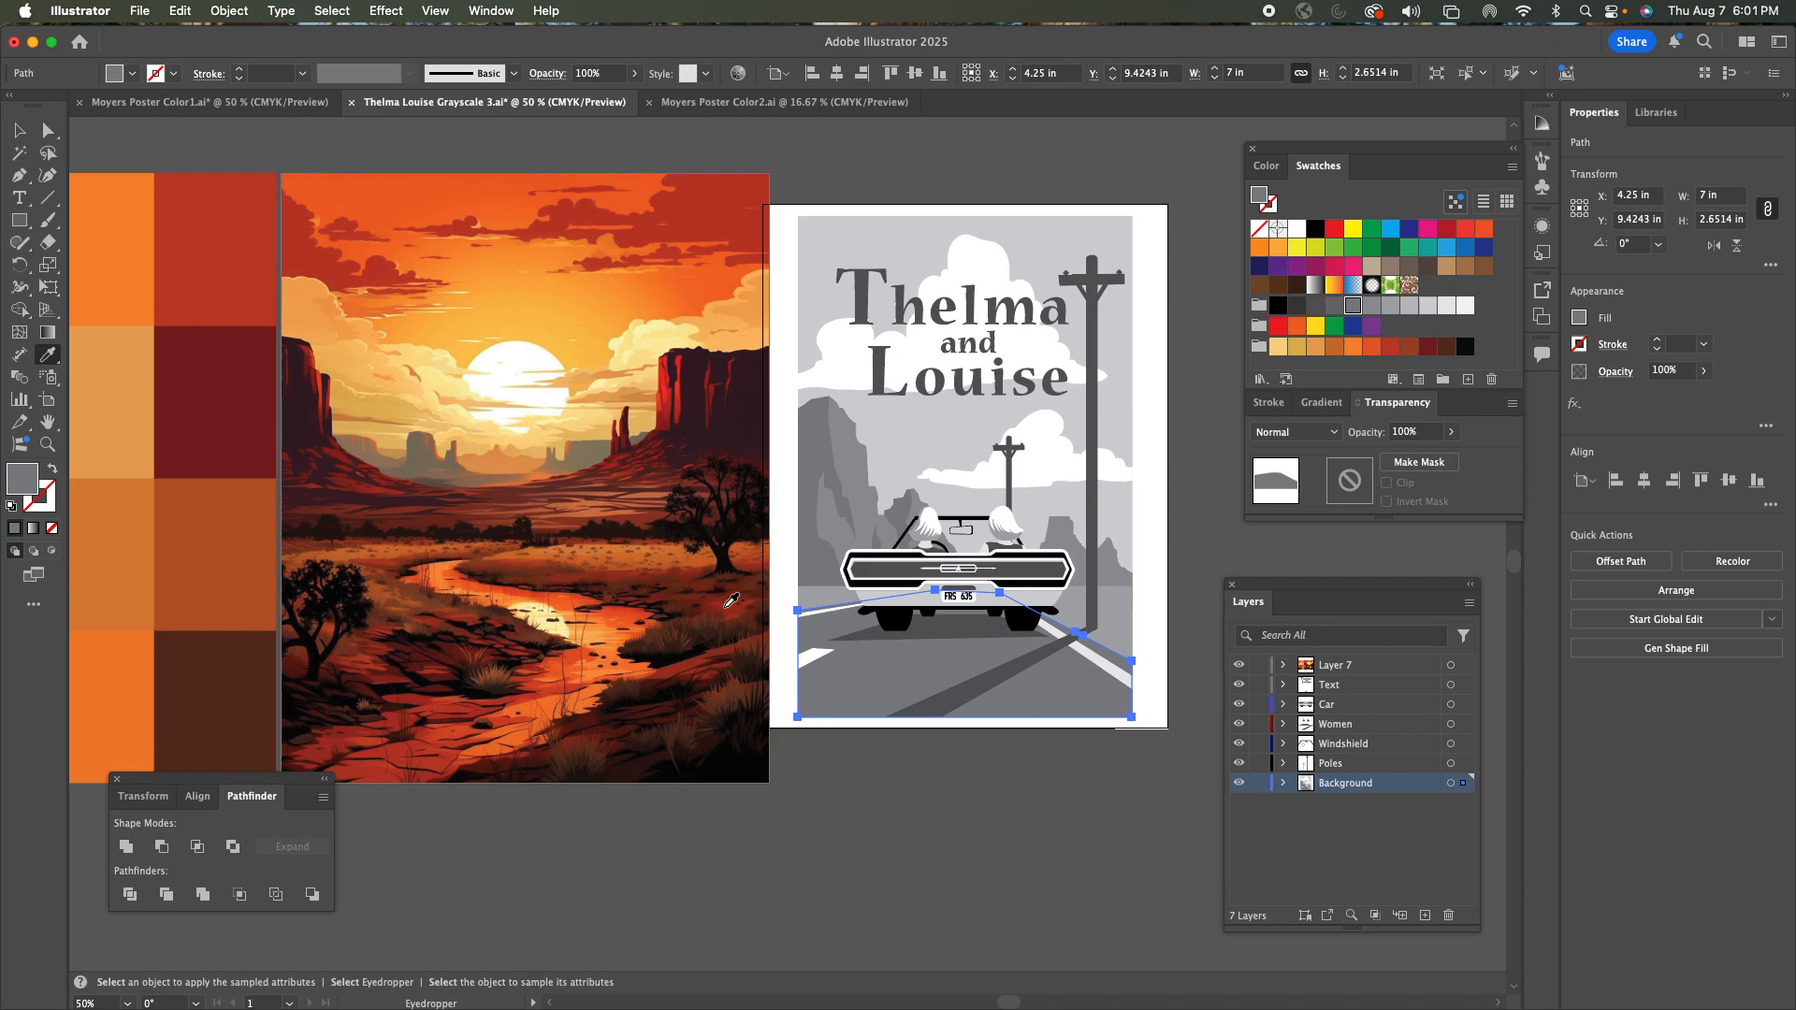
pyautogui.click(617, 552)
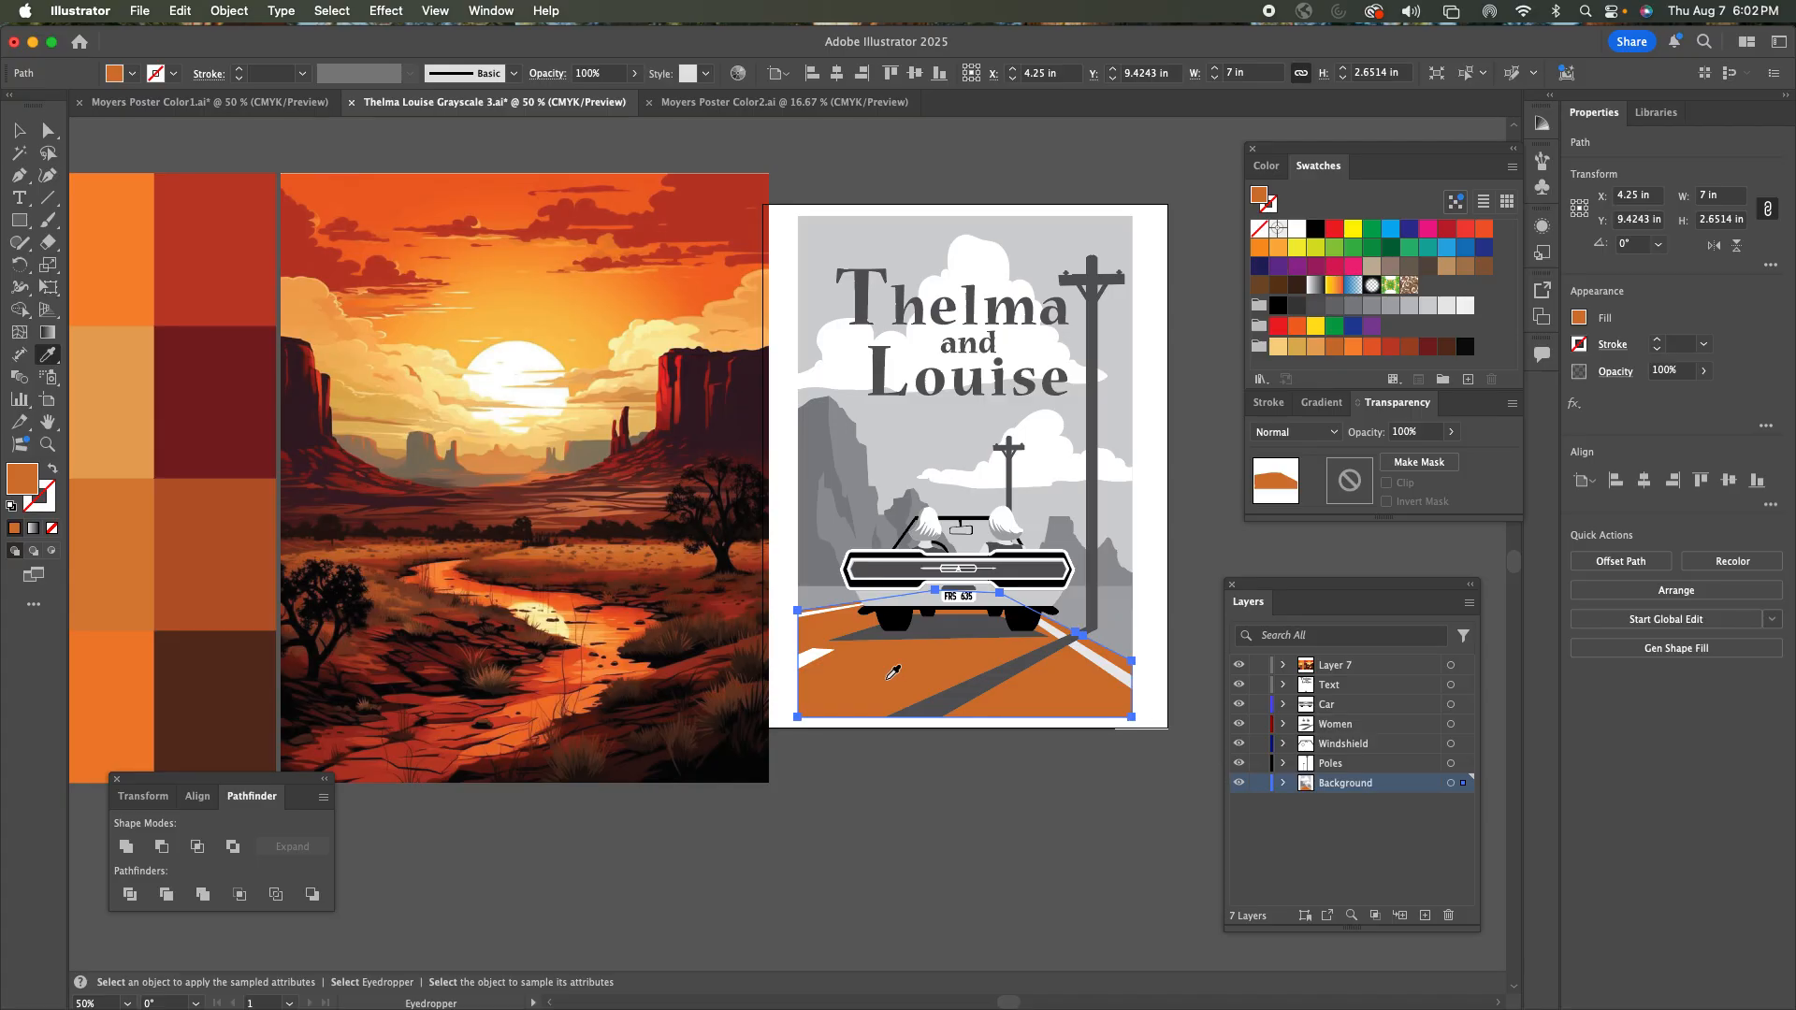
pyautogui.click(730, 201)
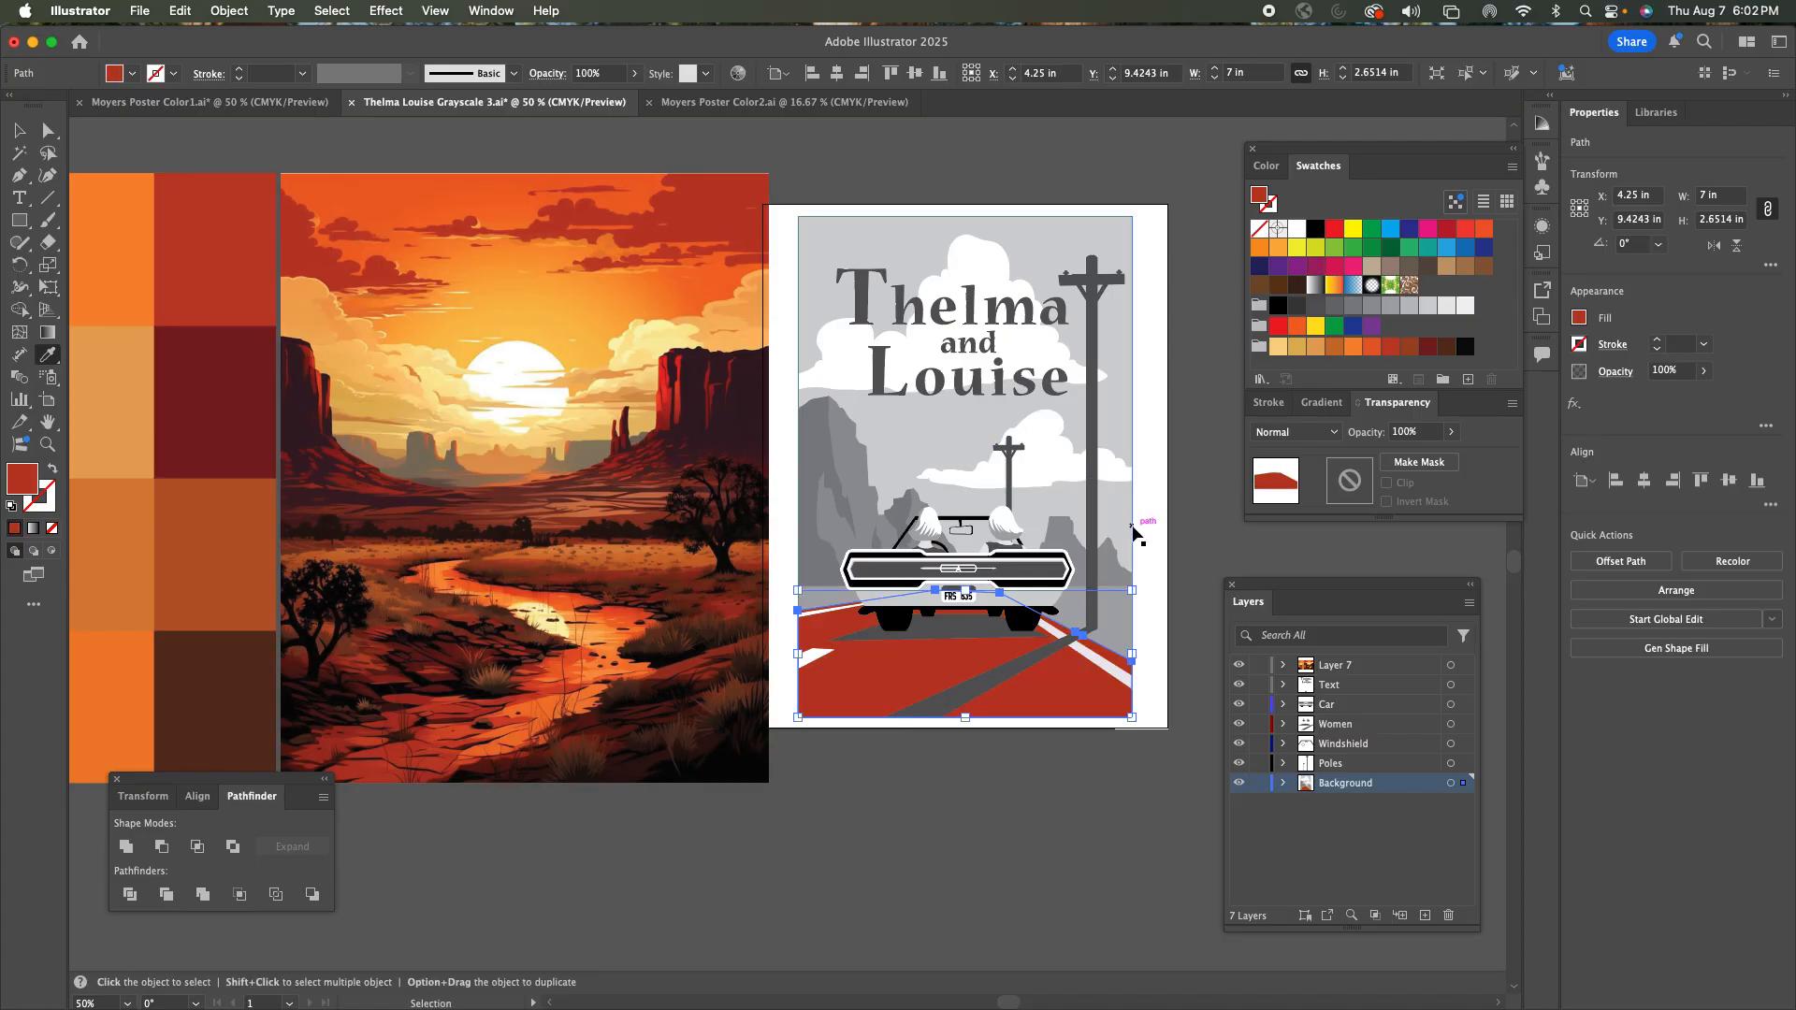
pyautogui.press('super+z')
pyautogui.click(997, 527)
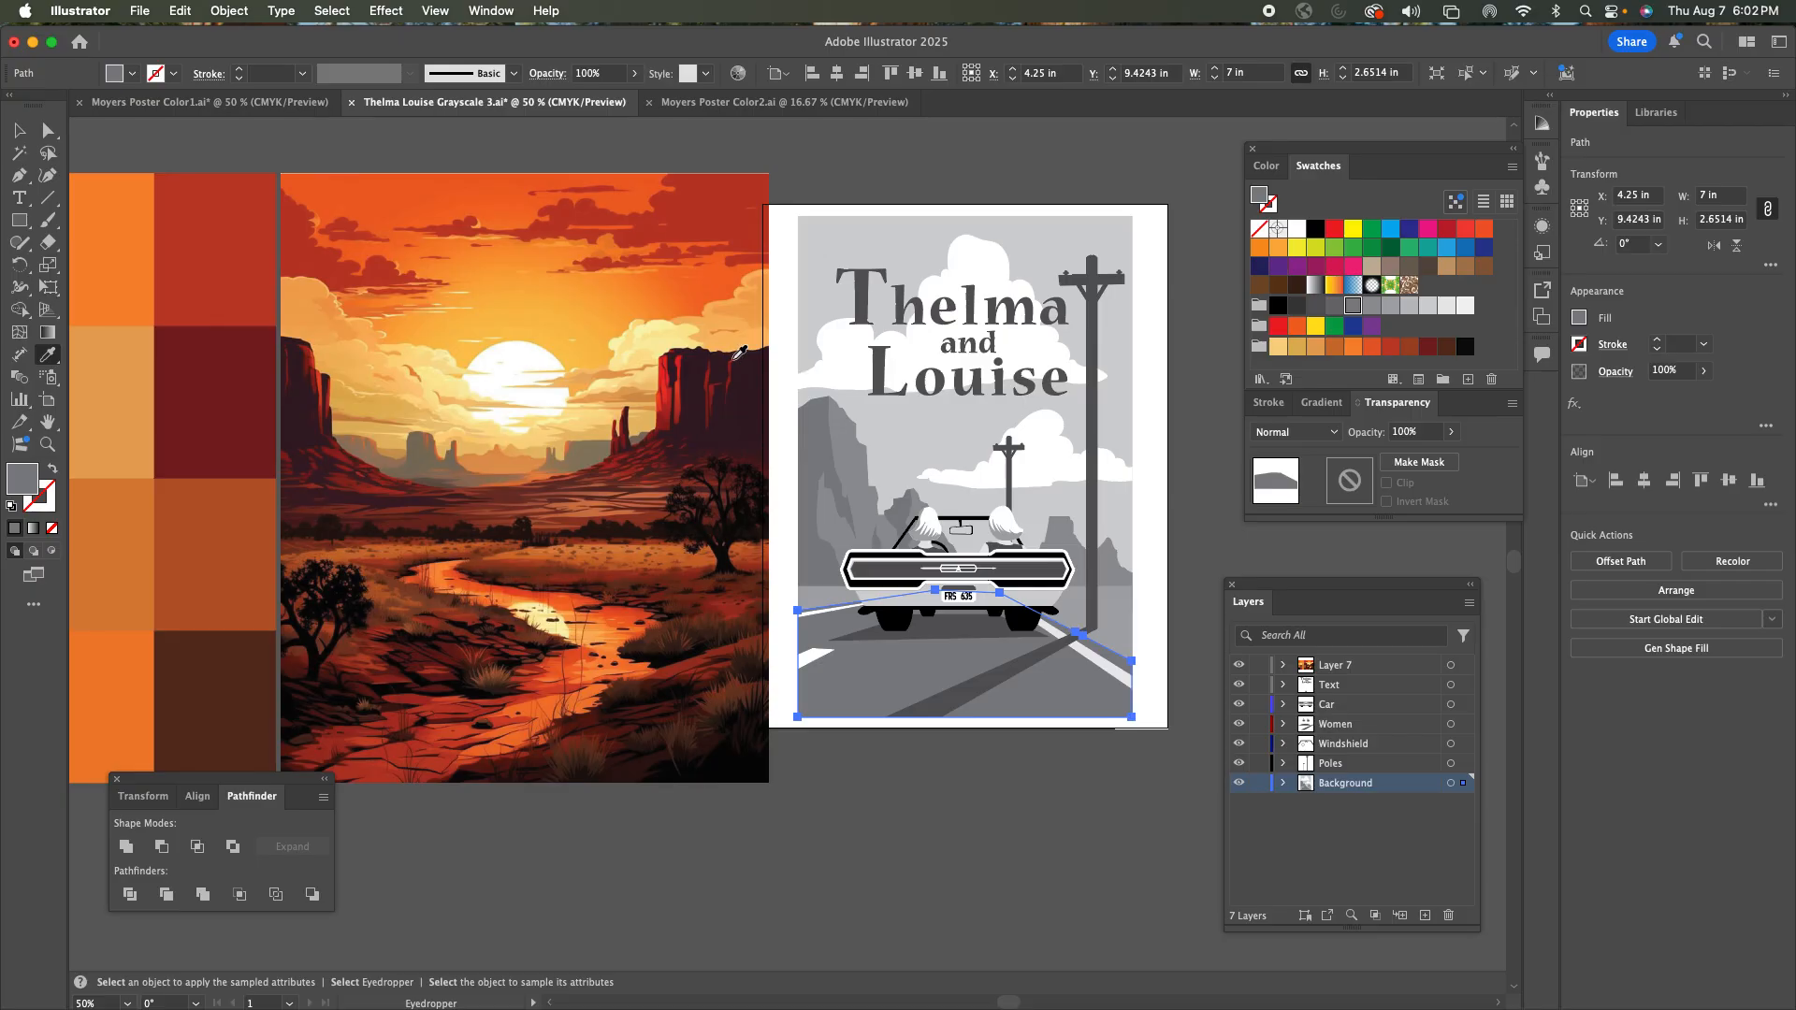
# Delete Layer 7 together with its mosaic and sunset image artwork.
pyautogui.click(19, 132)
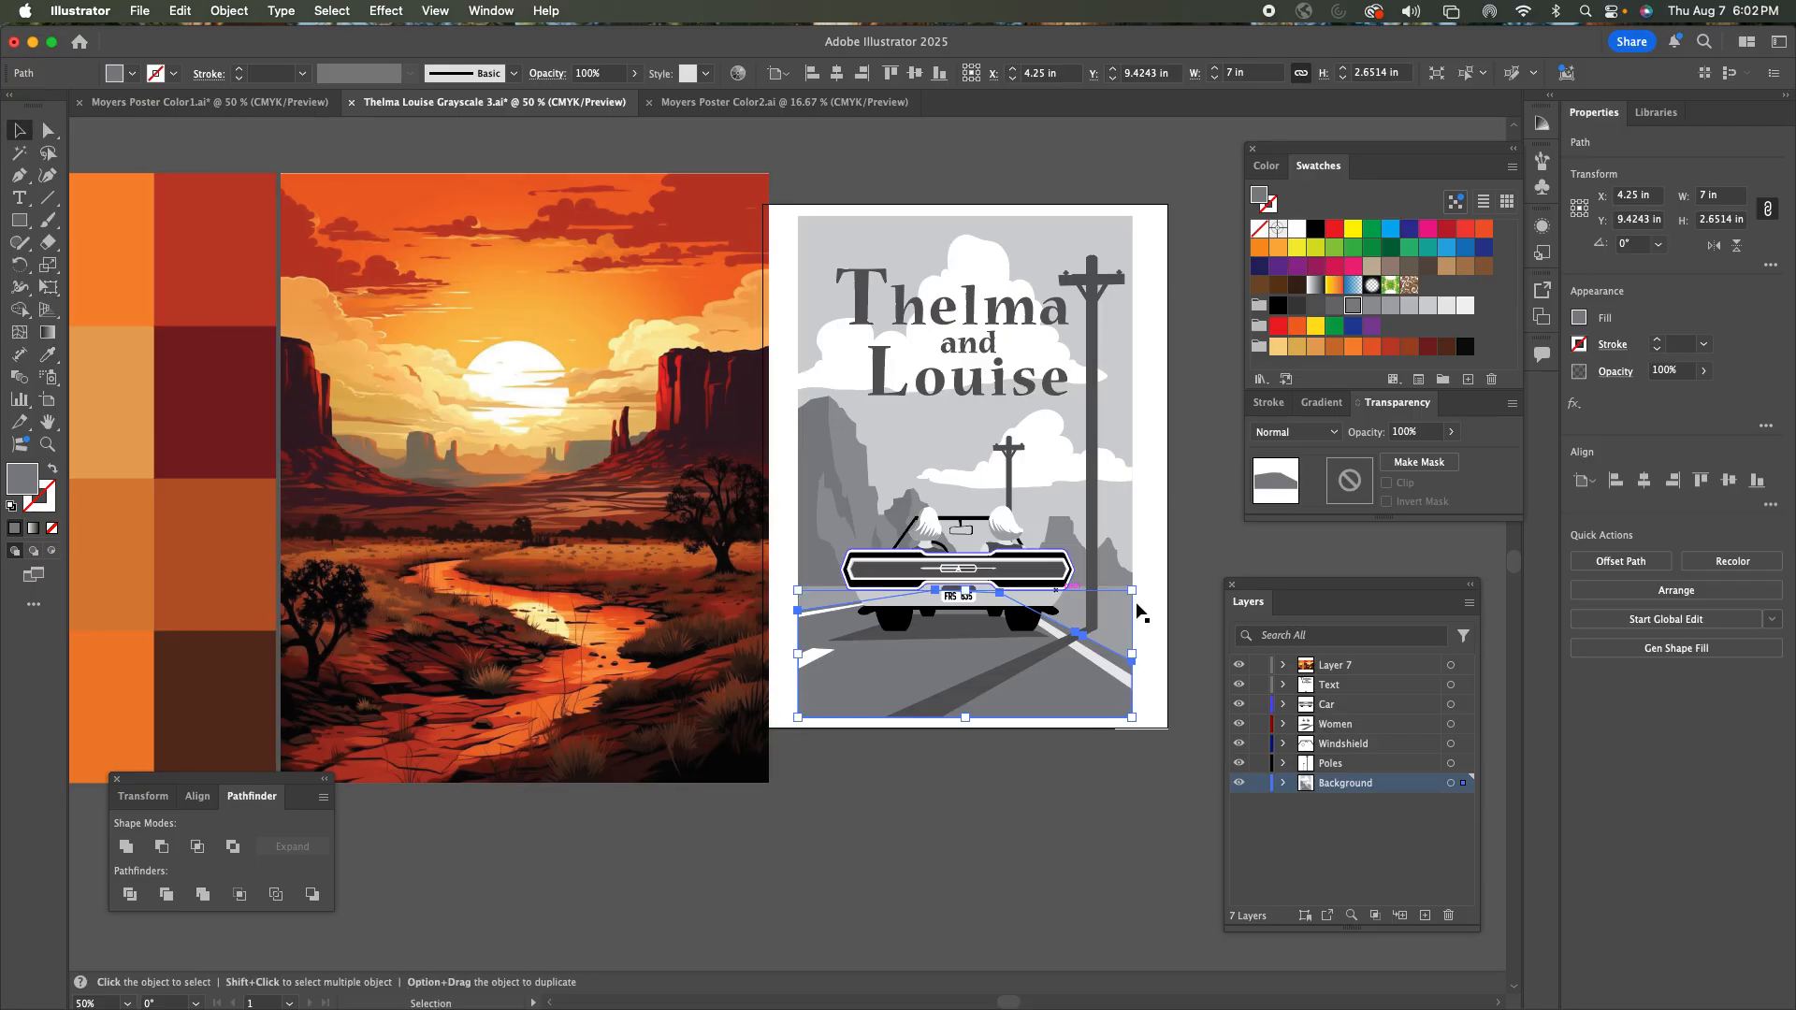
pyautogui.click(1383, 667)
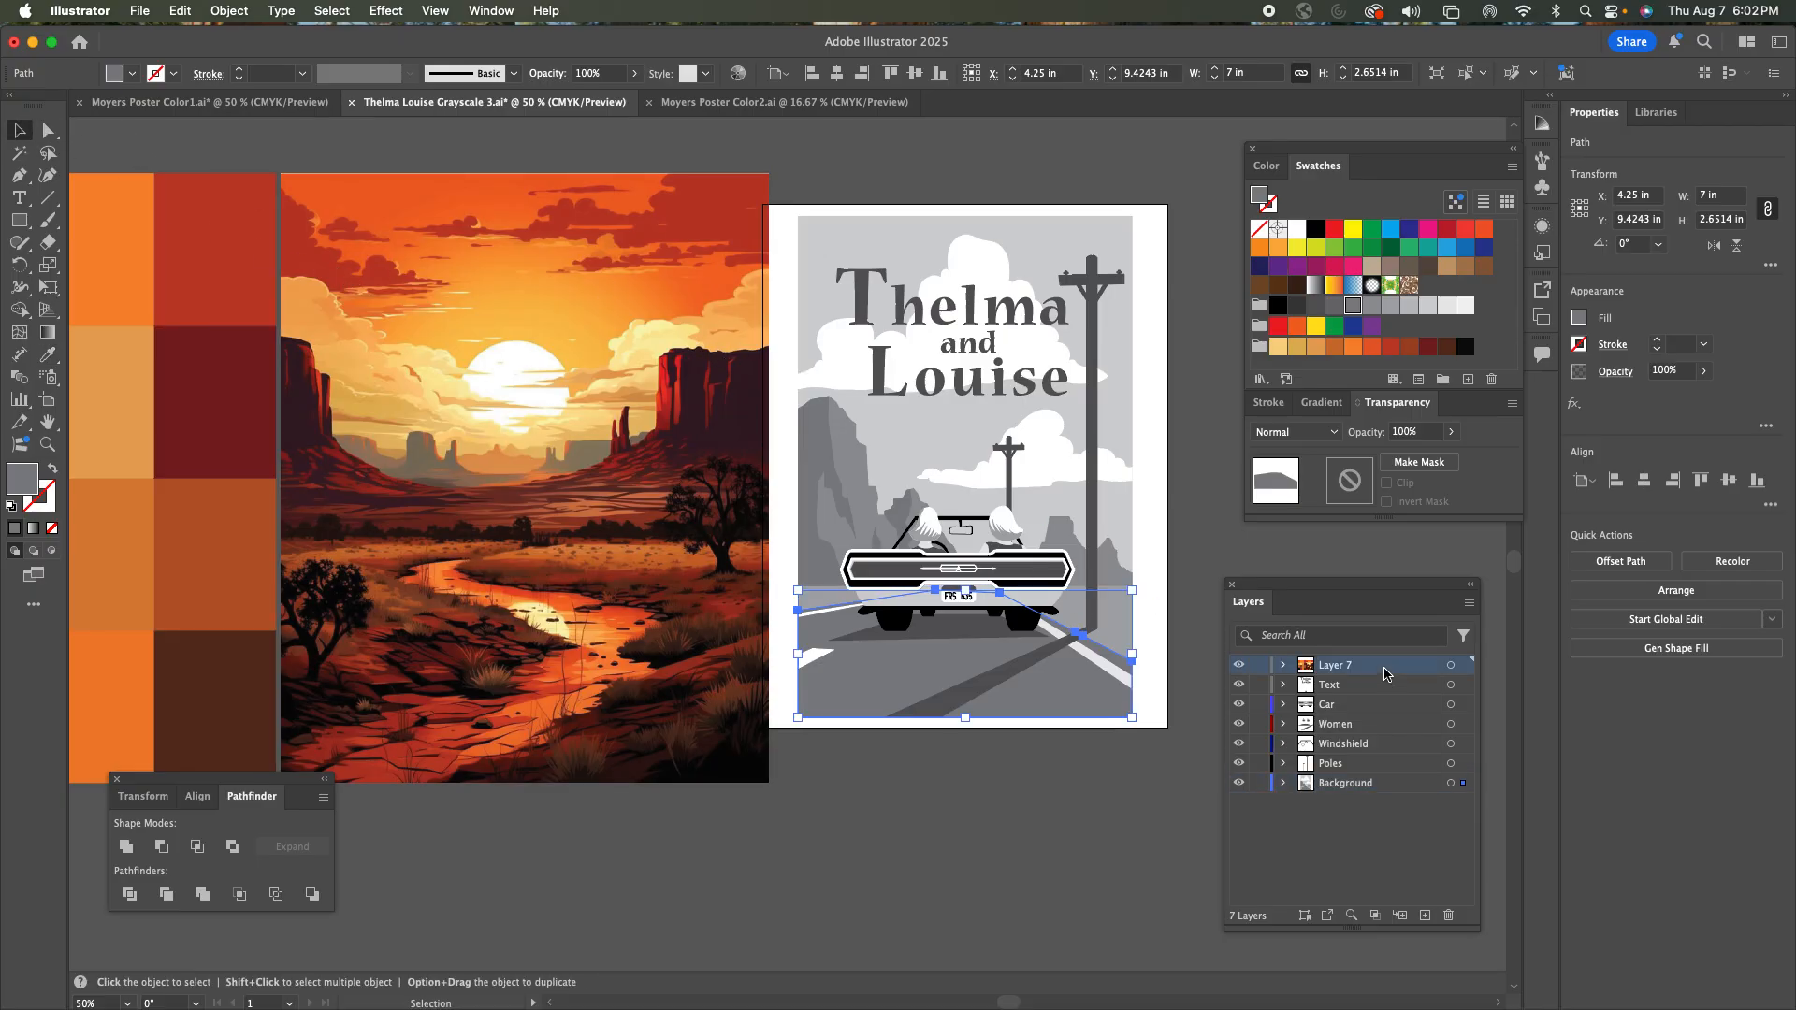
pyautogui.click(1448, 915)
pyautogui.click(1066, 555)
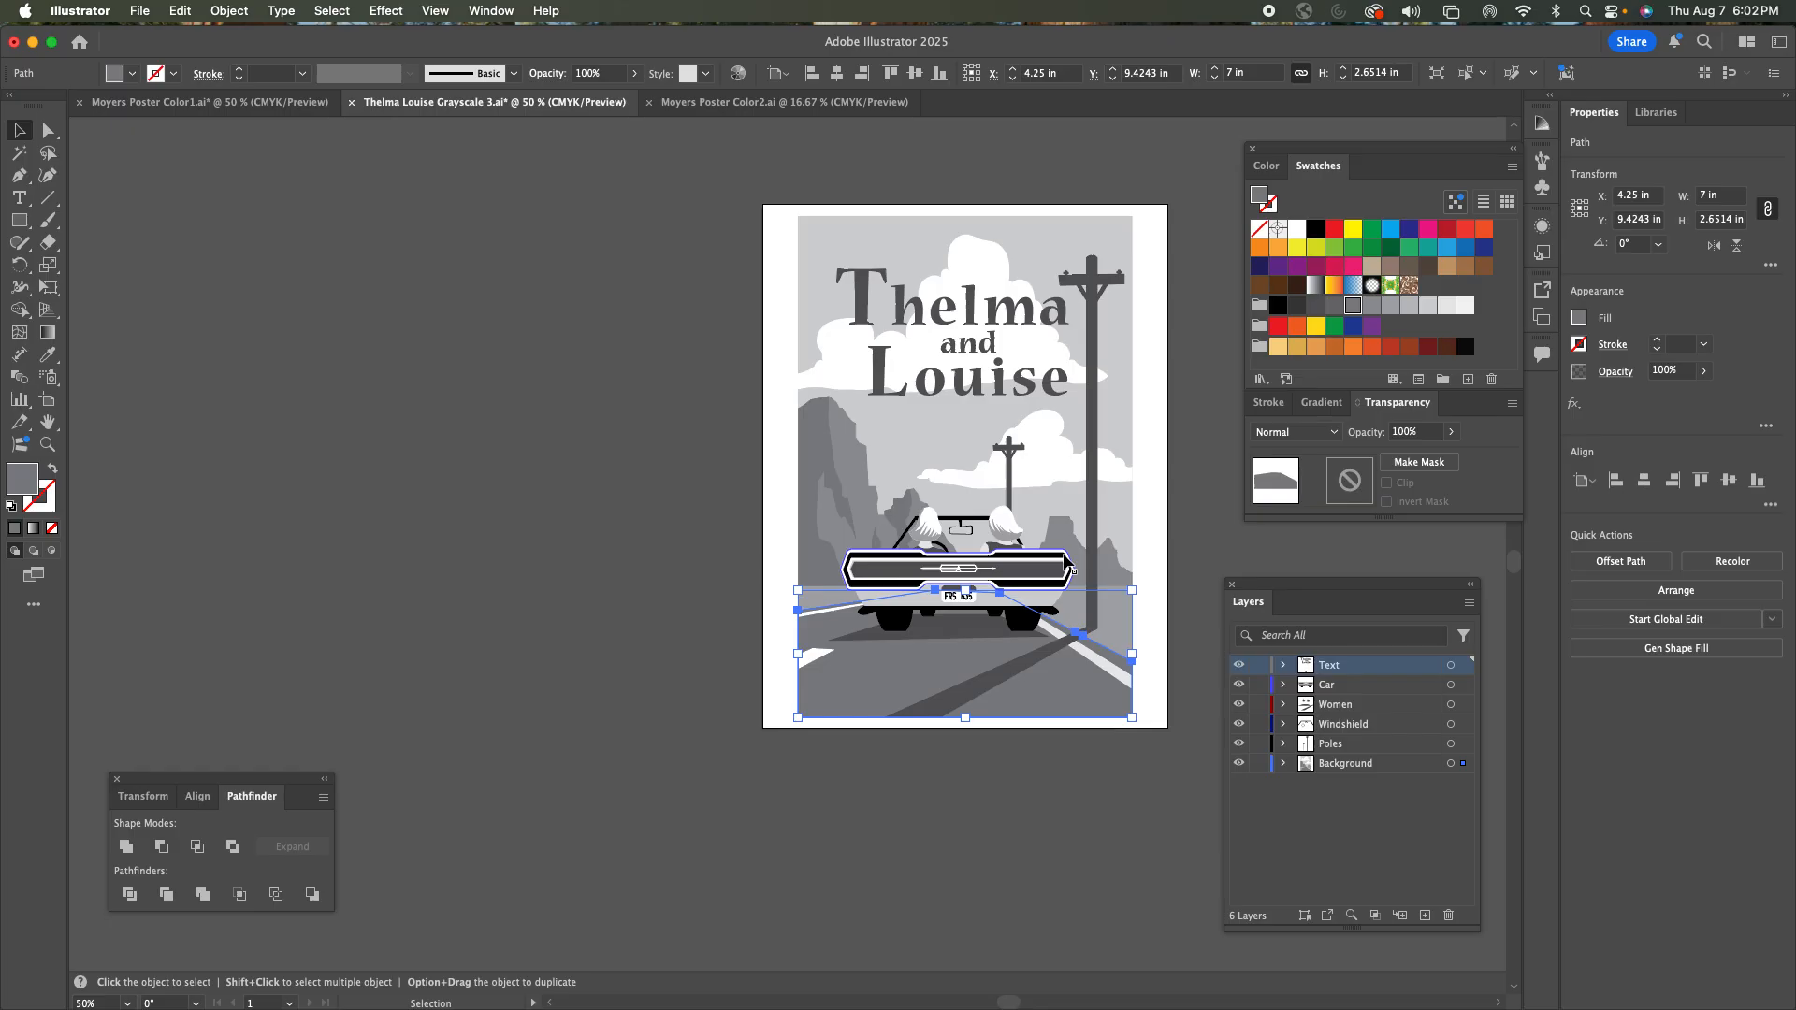
# Configure the Magic Wand tool to match fill color with a tolerance of 1.
pyautogui.press('z')
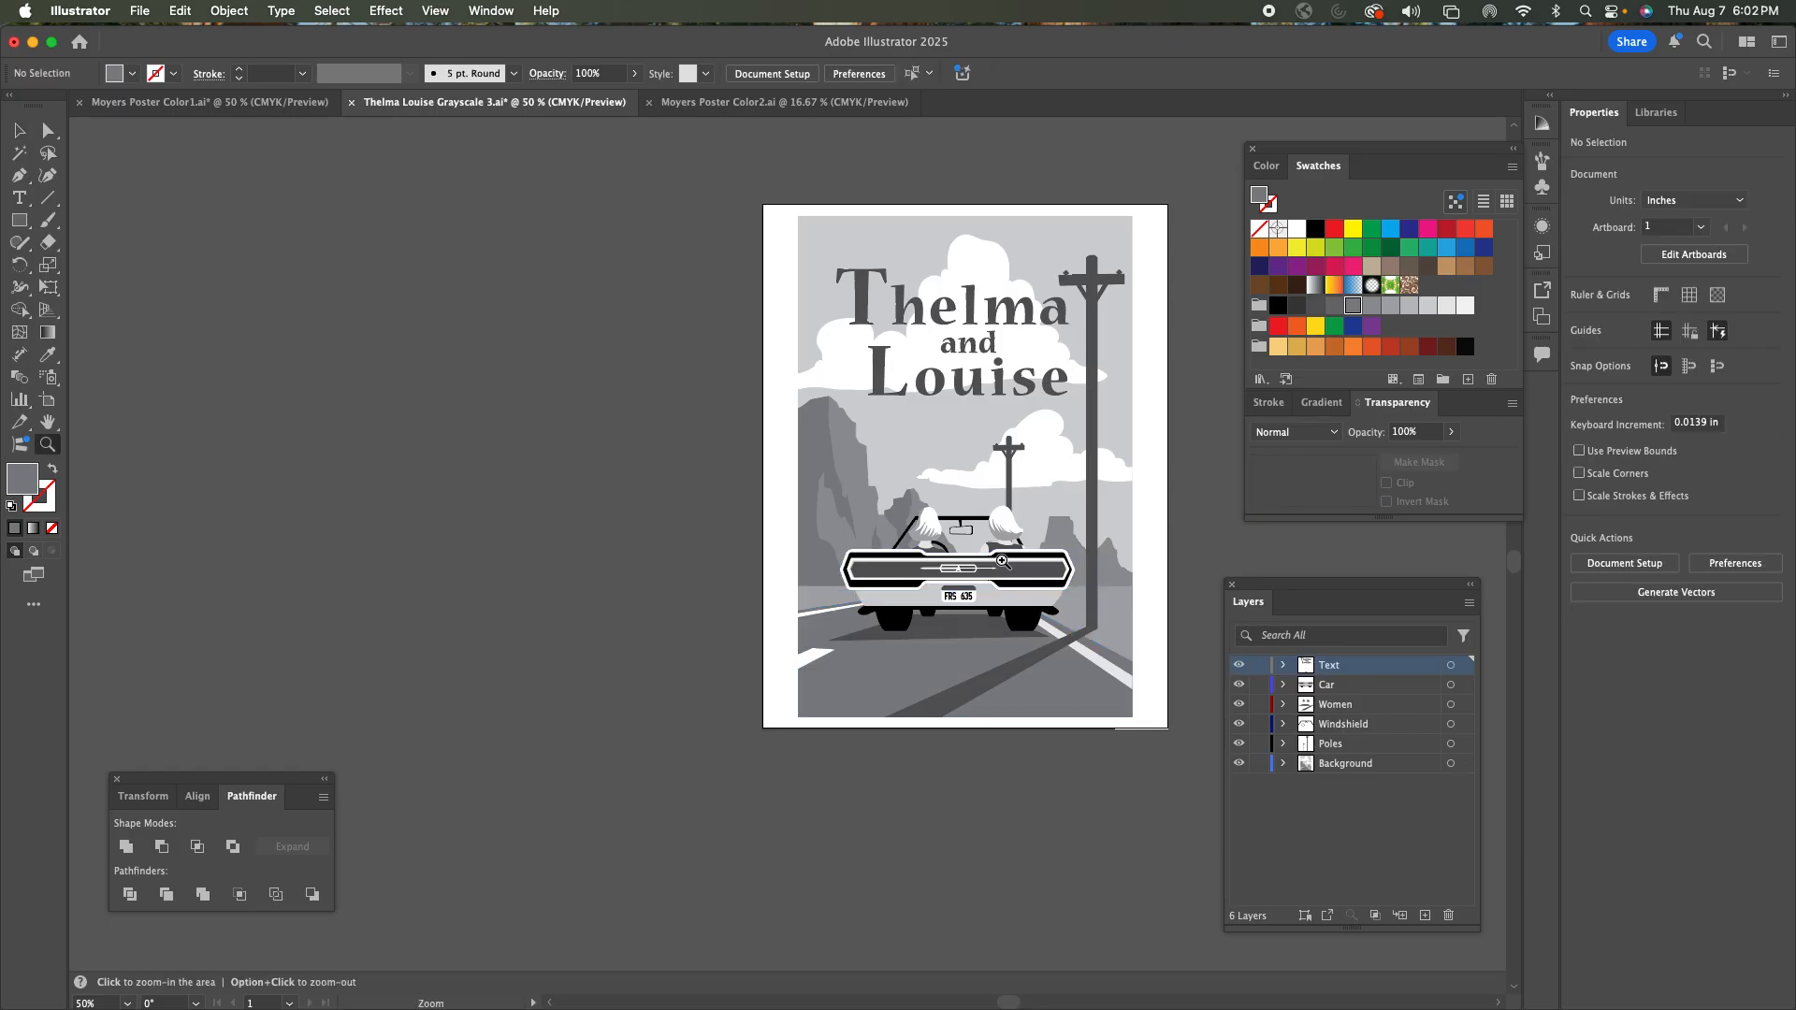
pyautogui.click(973, 560)
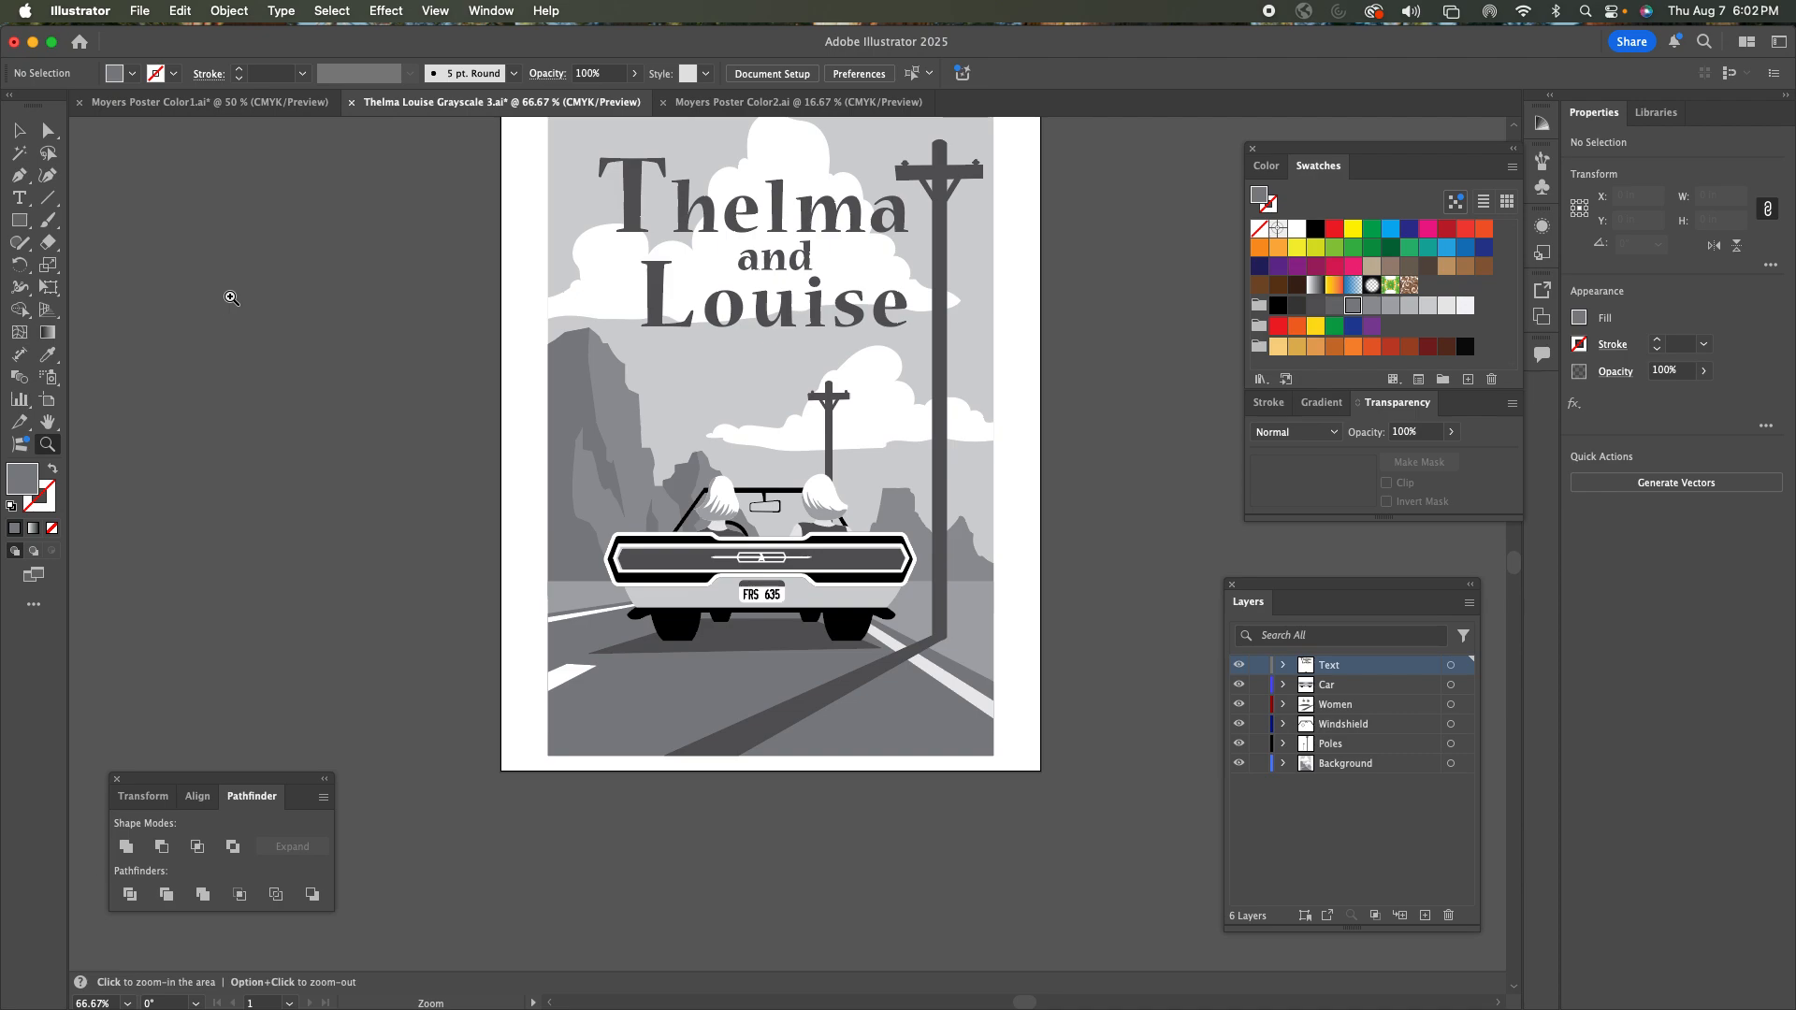
pyautogui.doubleClick(20, 155)
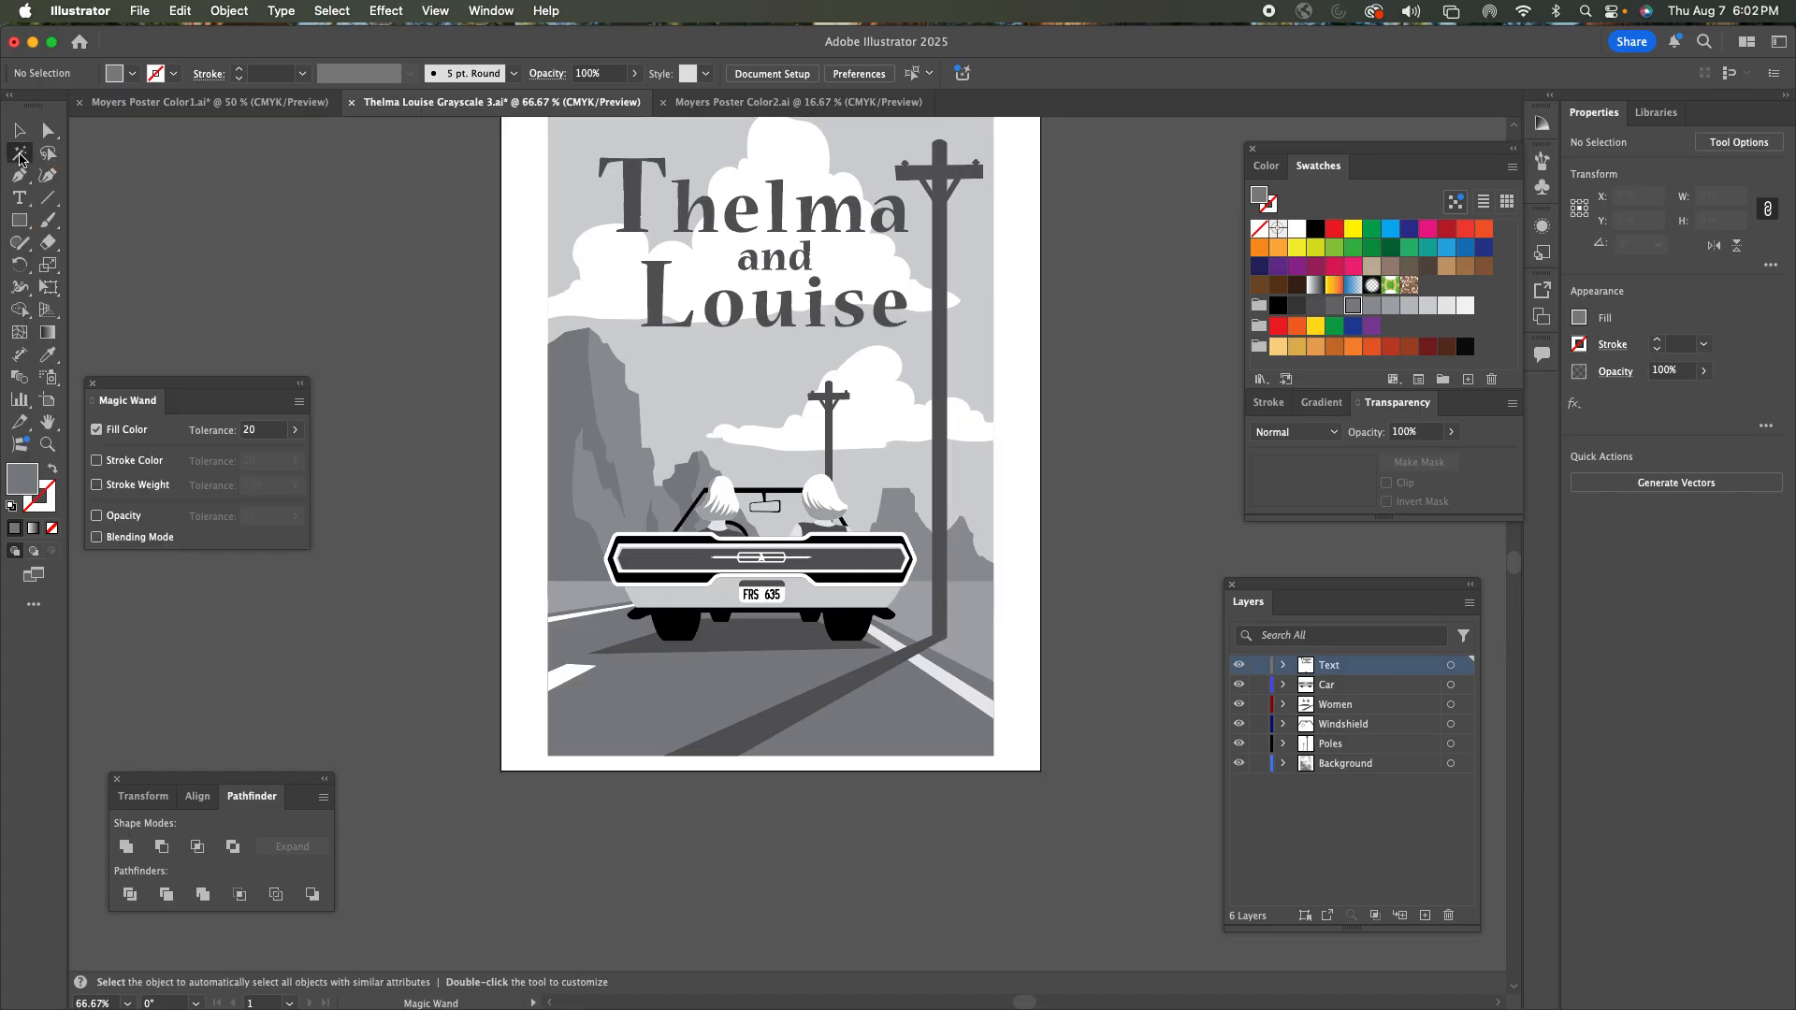
pyautogui.click(295, 429)
pyautogui.moveTo(237, 457); pyautogui.dragTo(224, 459)
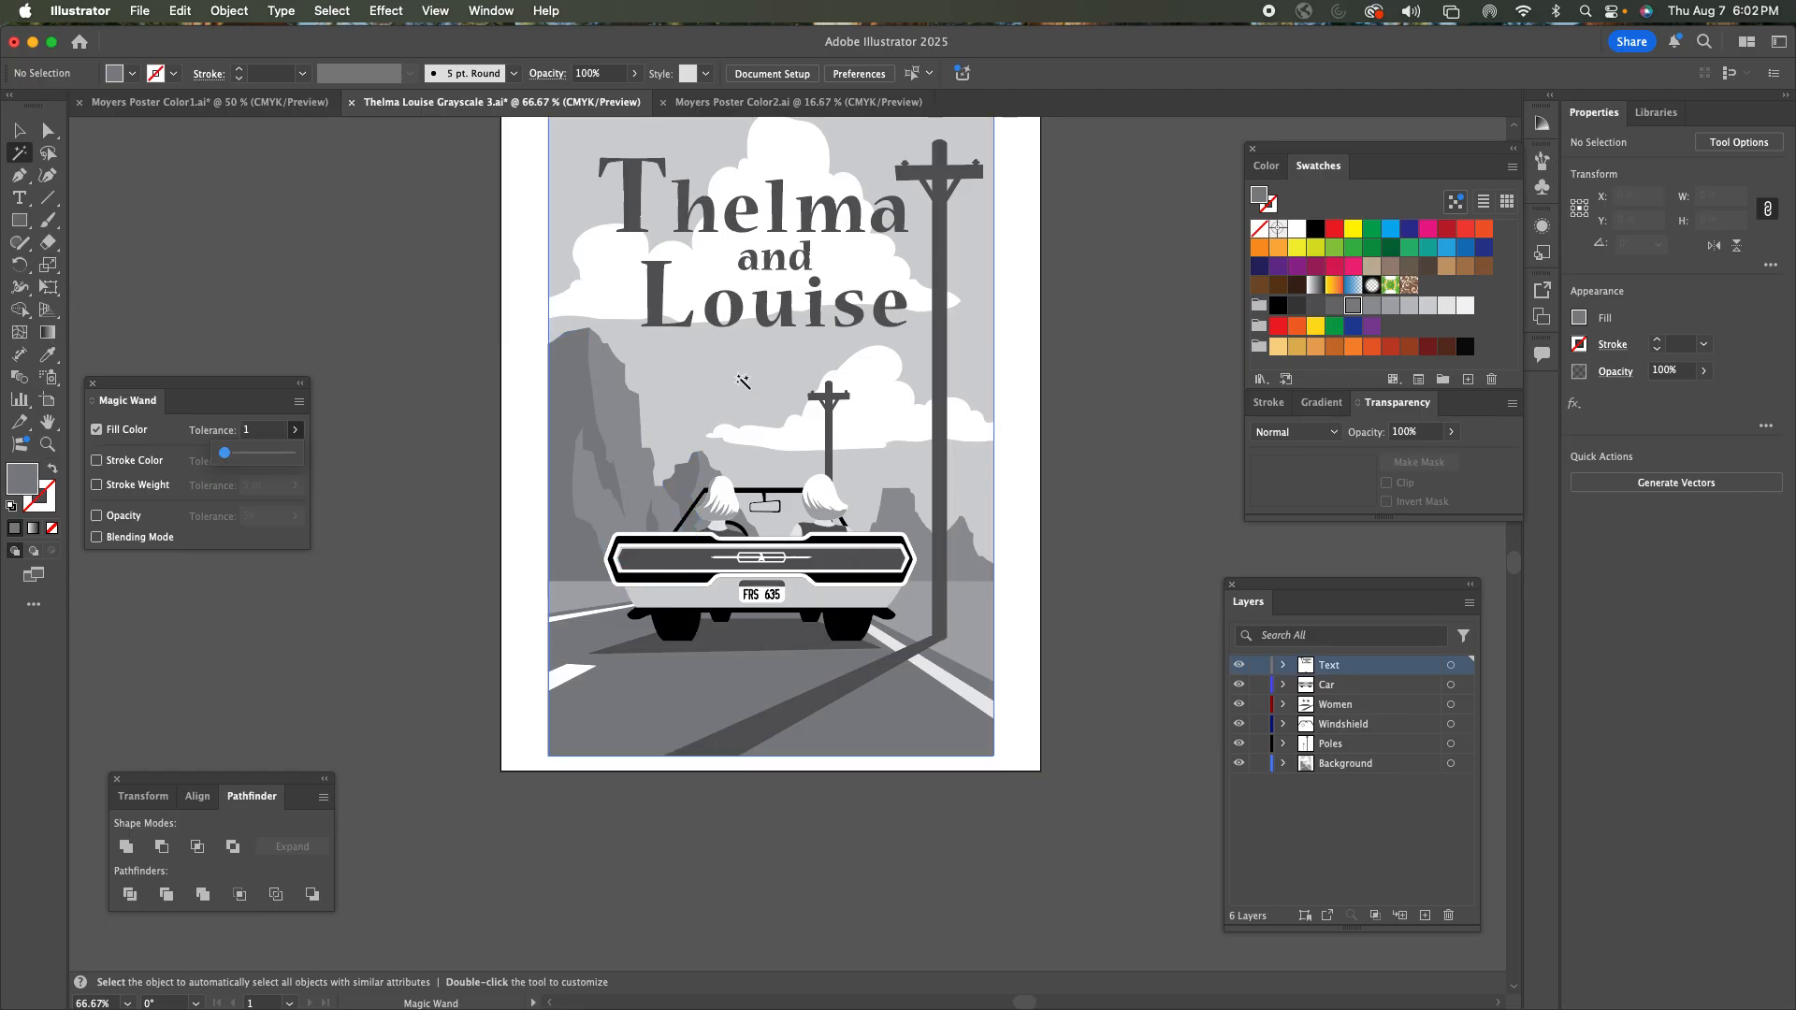
# Select the lighter gray mountain faces by matching fill and color them with the dark orange swatch from the sunset group.
pyautogui.click(624, 427)
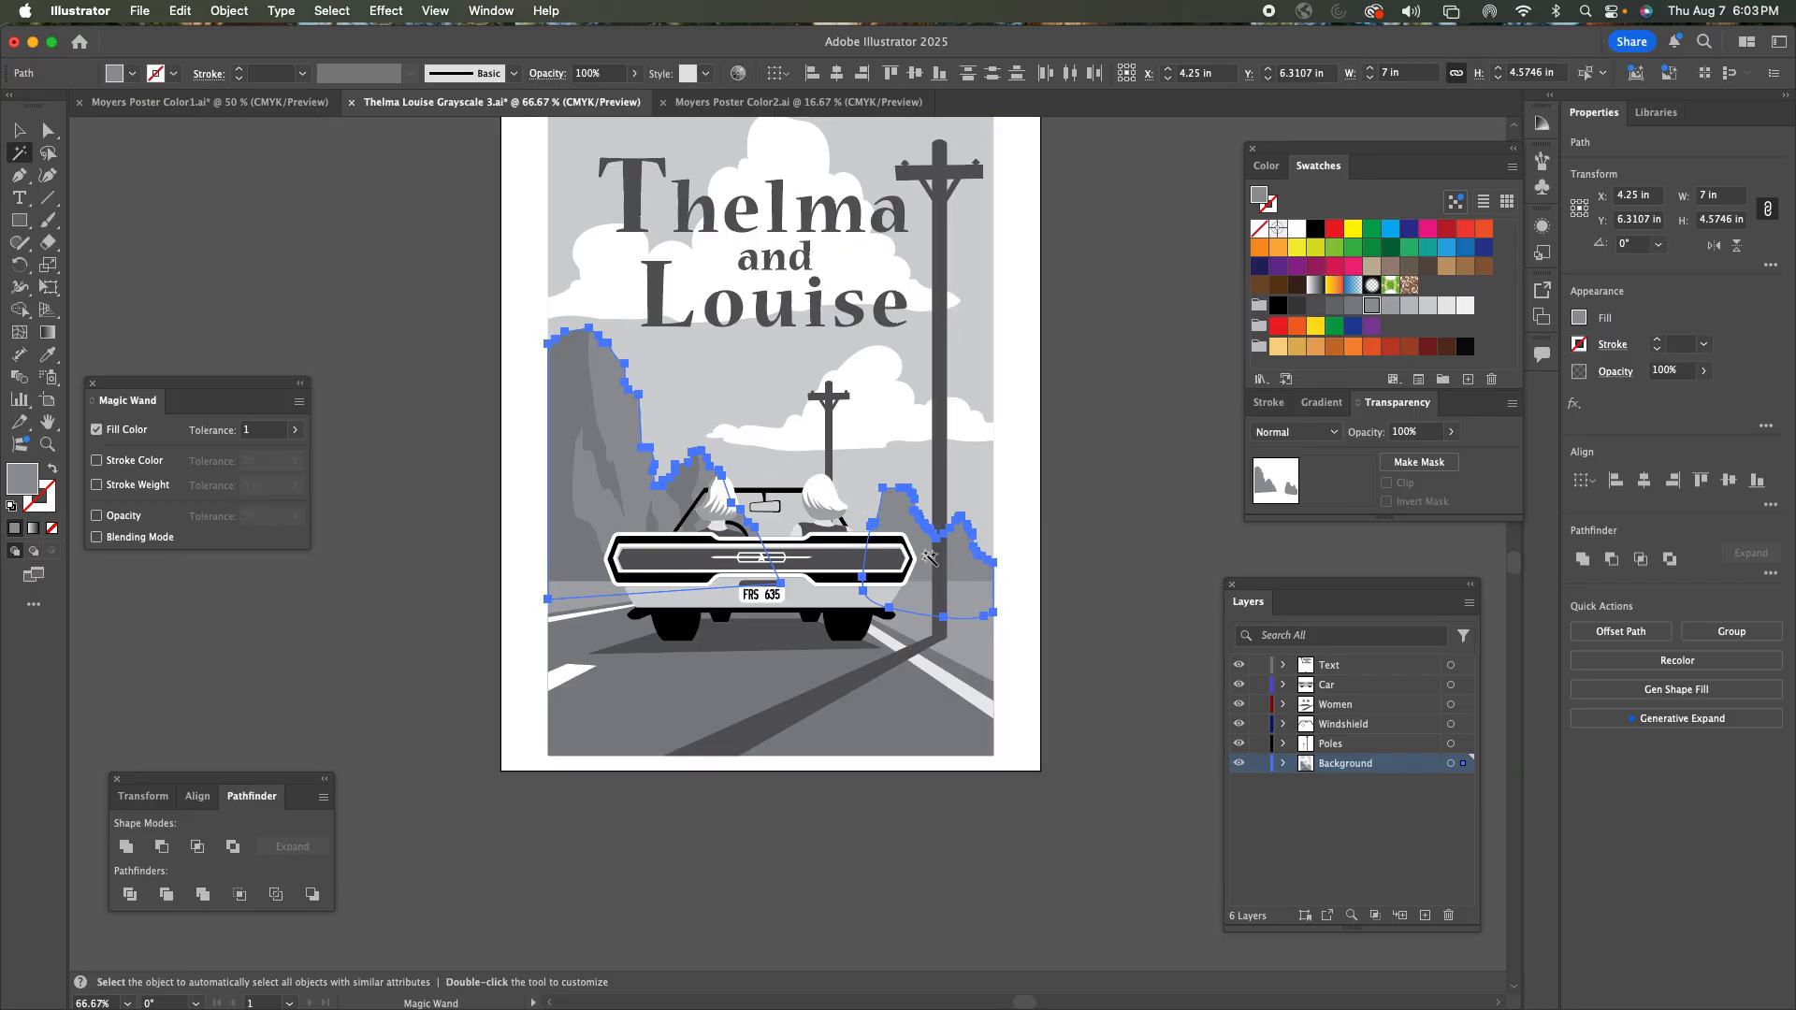
pyautogui.click(1315, 348)
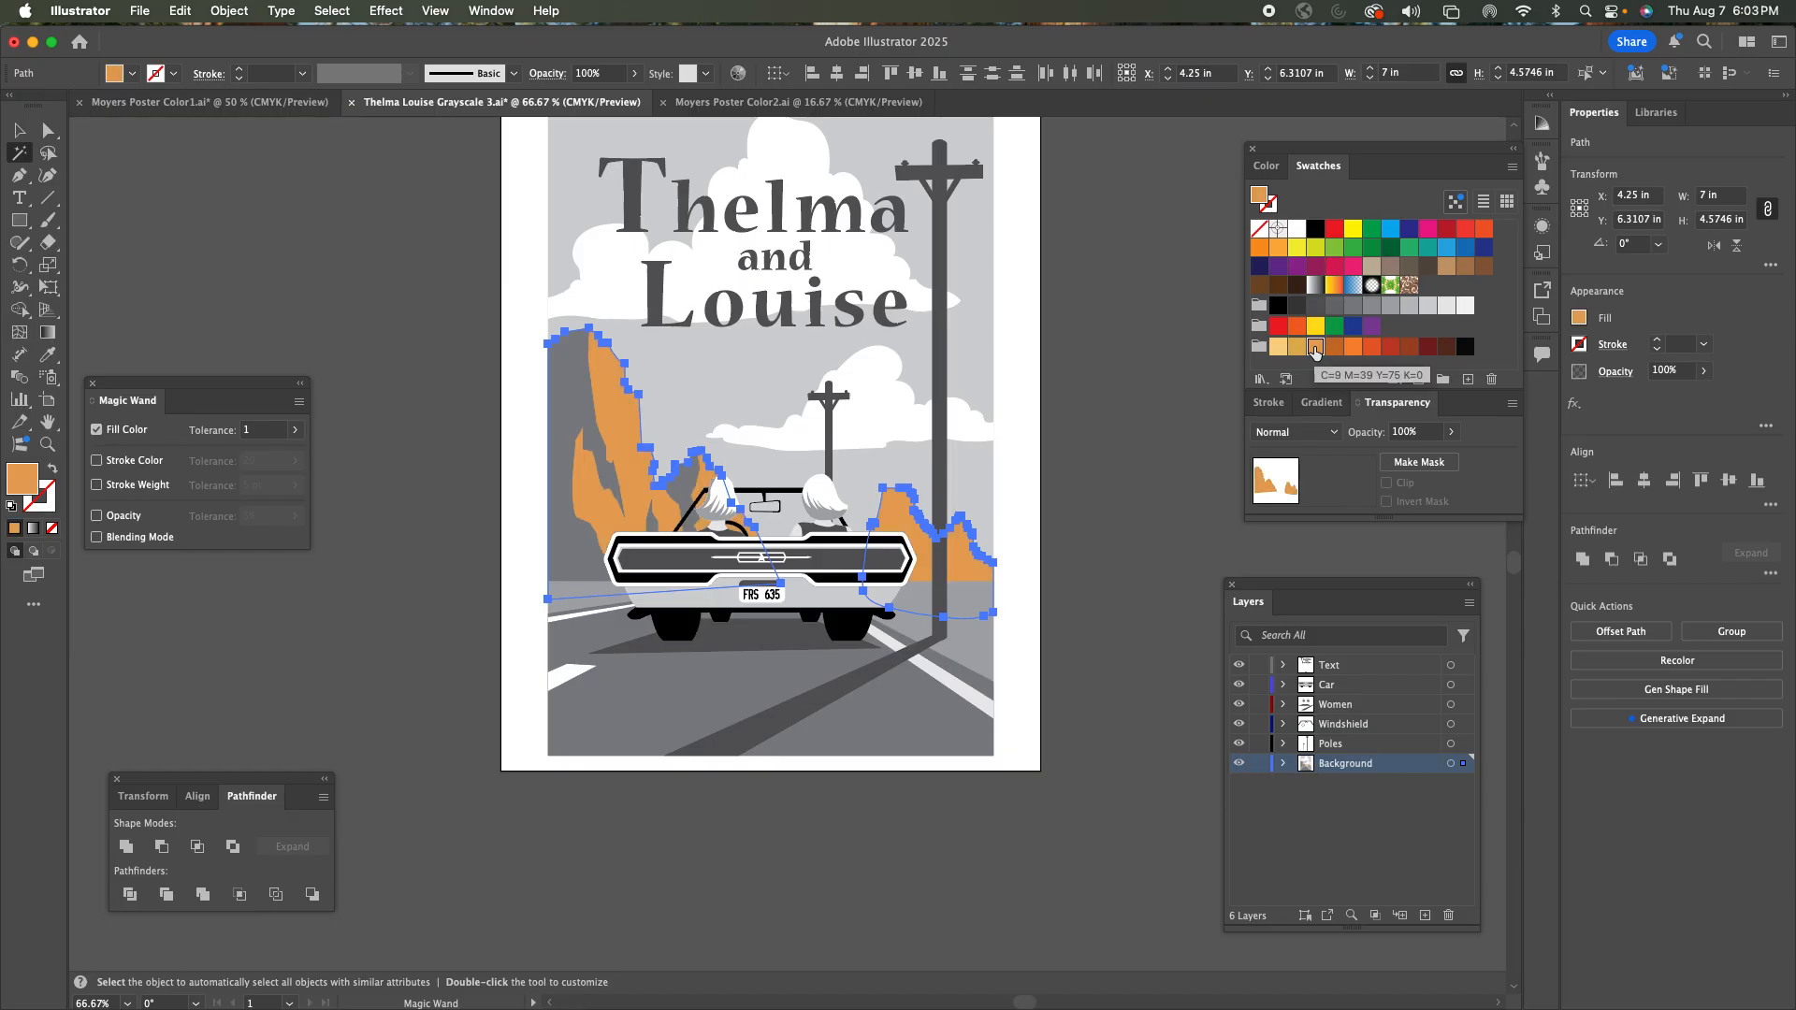
pyautogui.click(1336, 348)
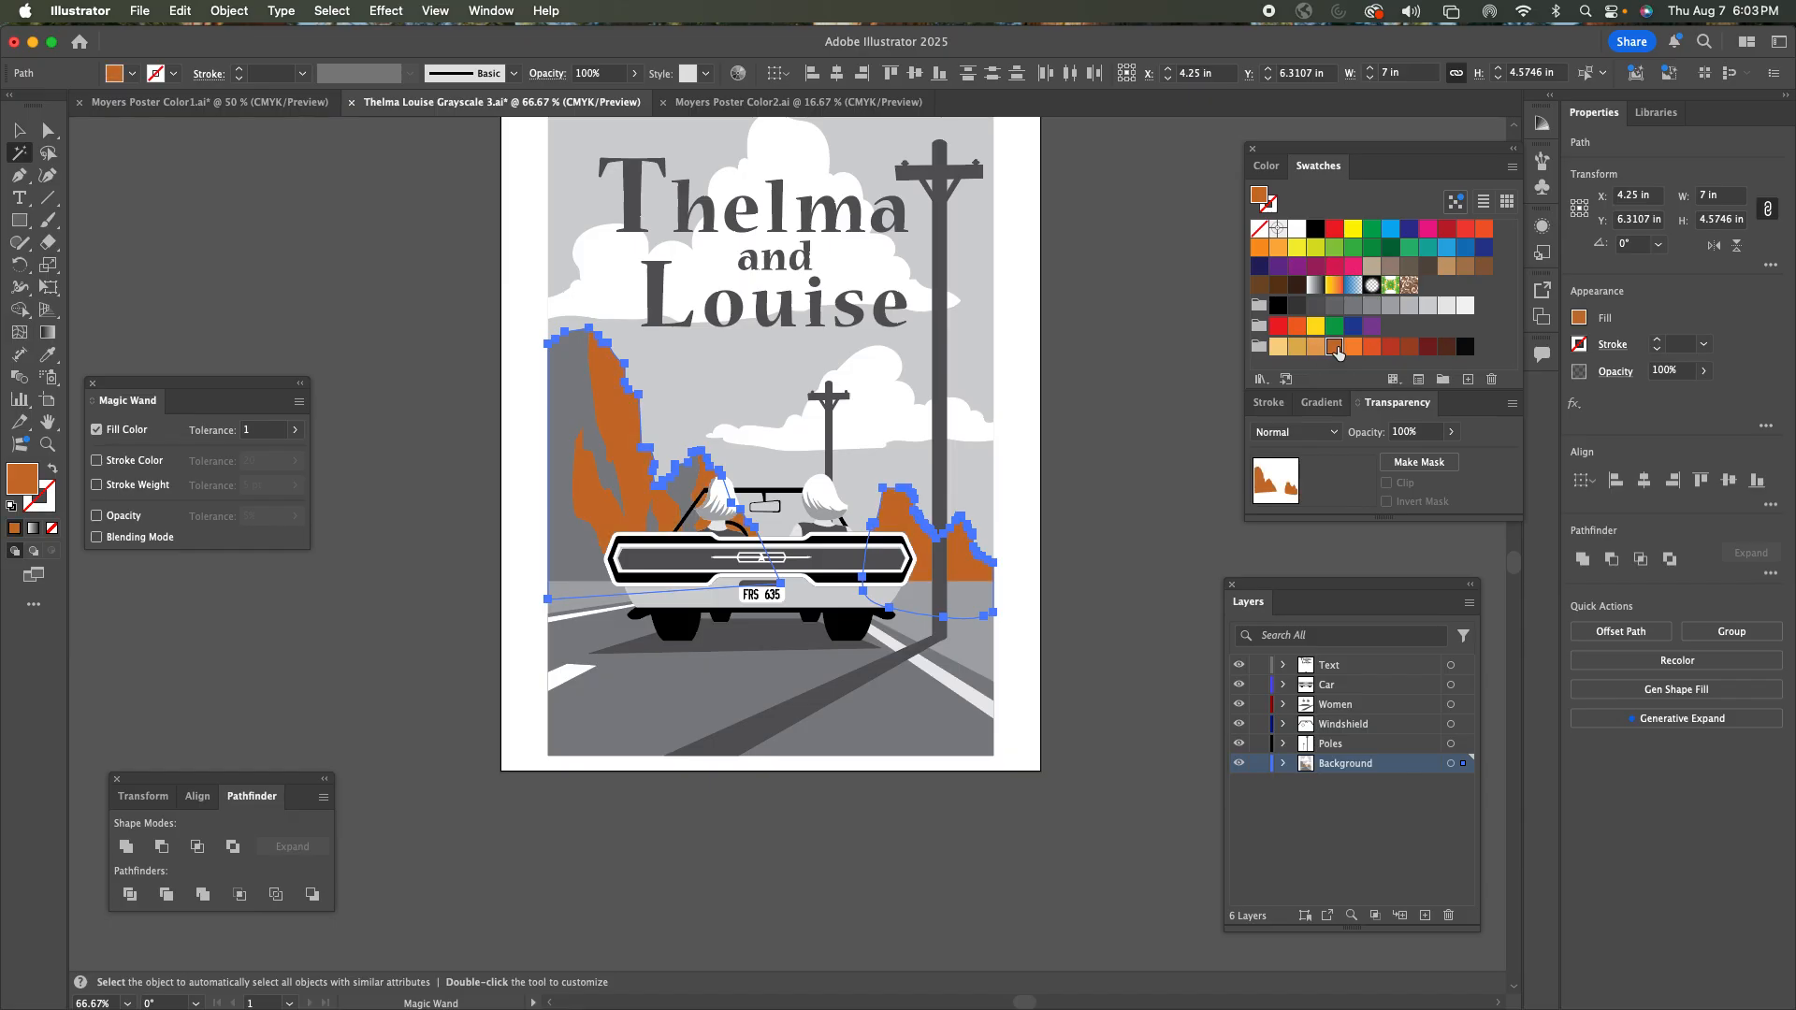
# Select the darker mountain shadows and the road by their matching gray and fill them with the sunset group's red swatch.
pyautogui.click(564, 394)
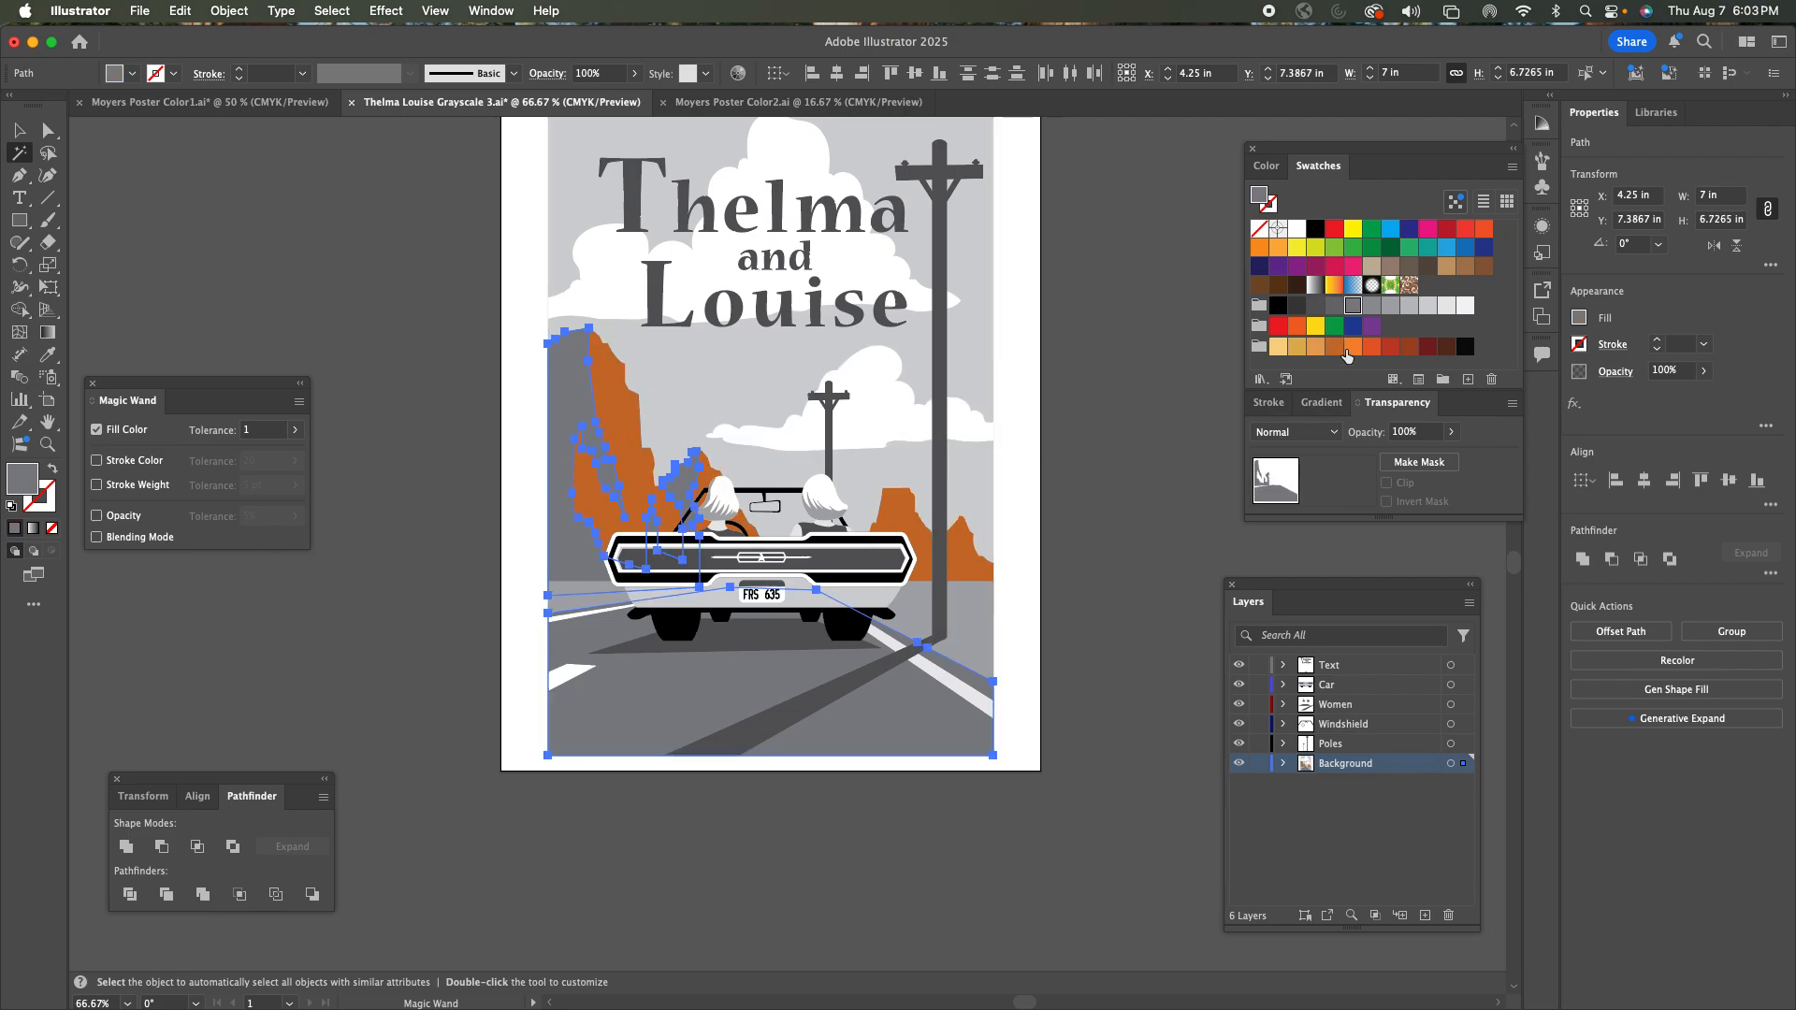
pyautogui.click(1372, 347)
pyautogui.click(1390, 348)
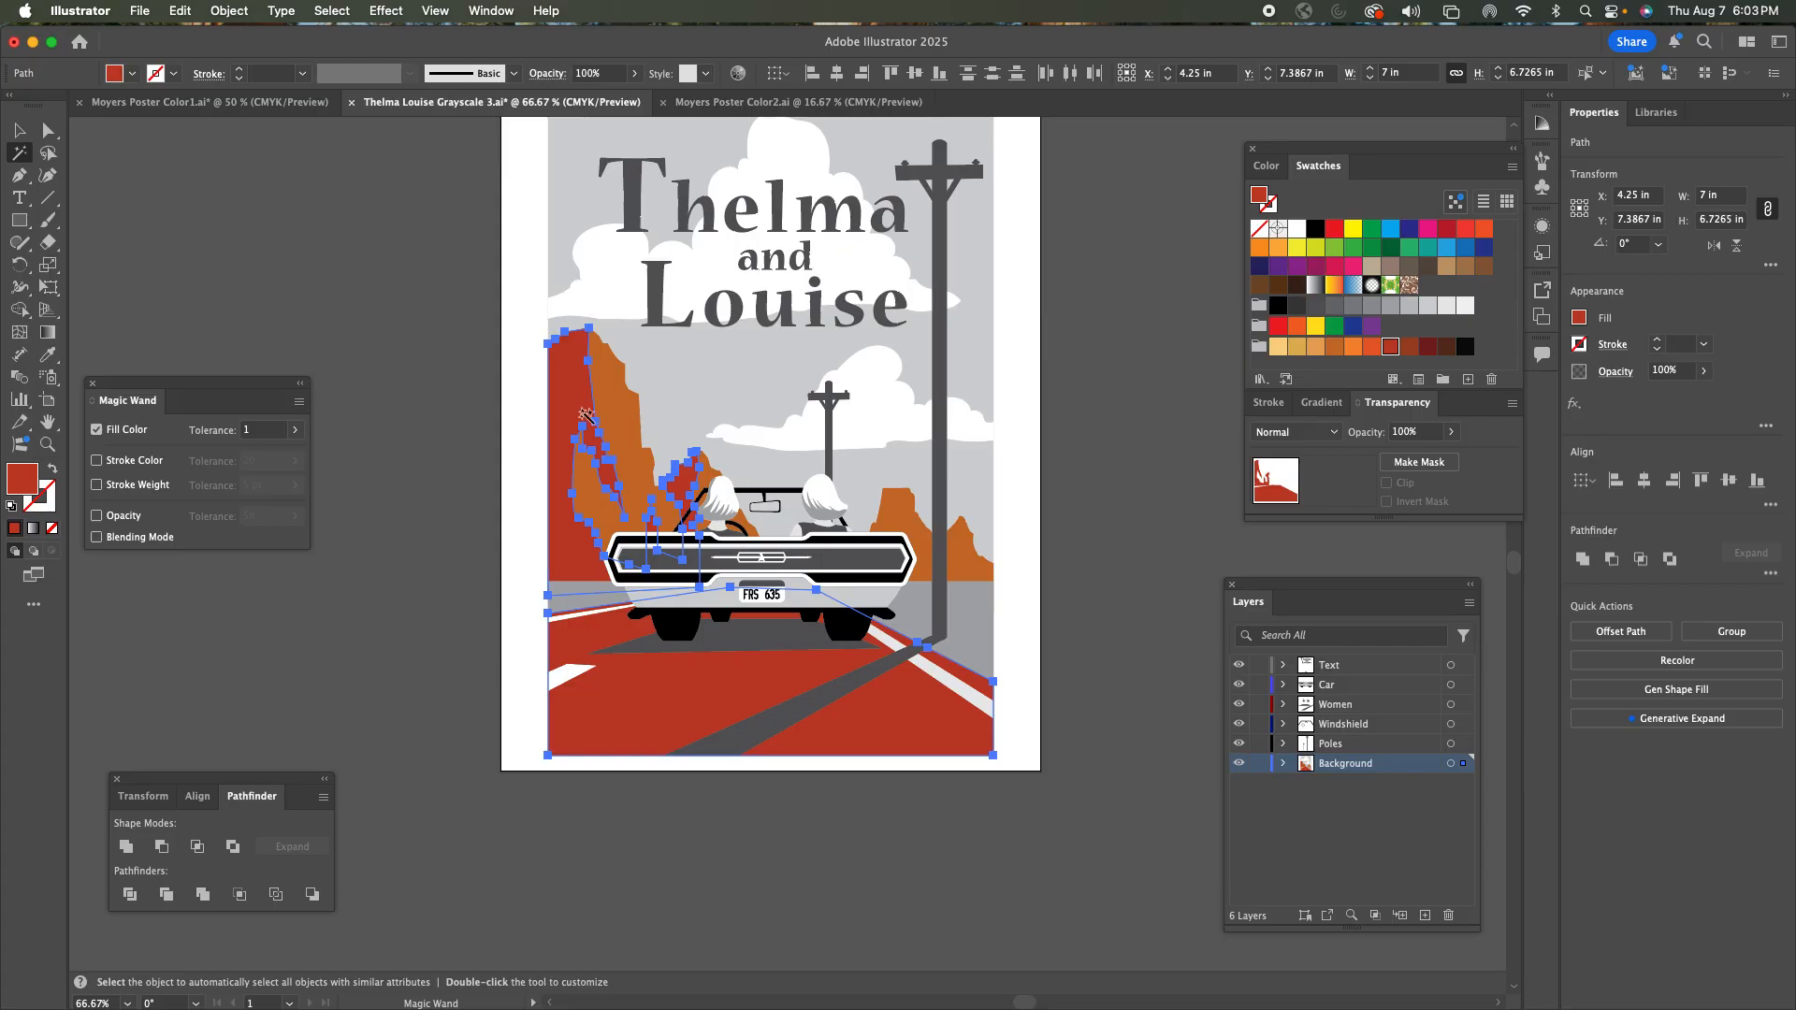
# Recolor the mountains' lit orange faces with the light orange swatch C=9 M=39 Y=75 K=0.
pyautogui.click(620, 415)
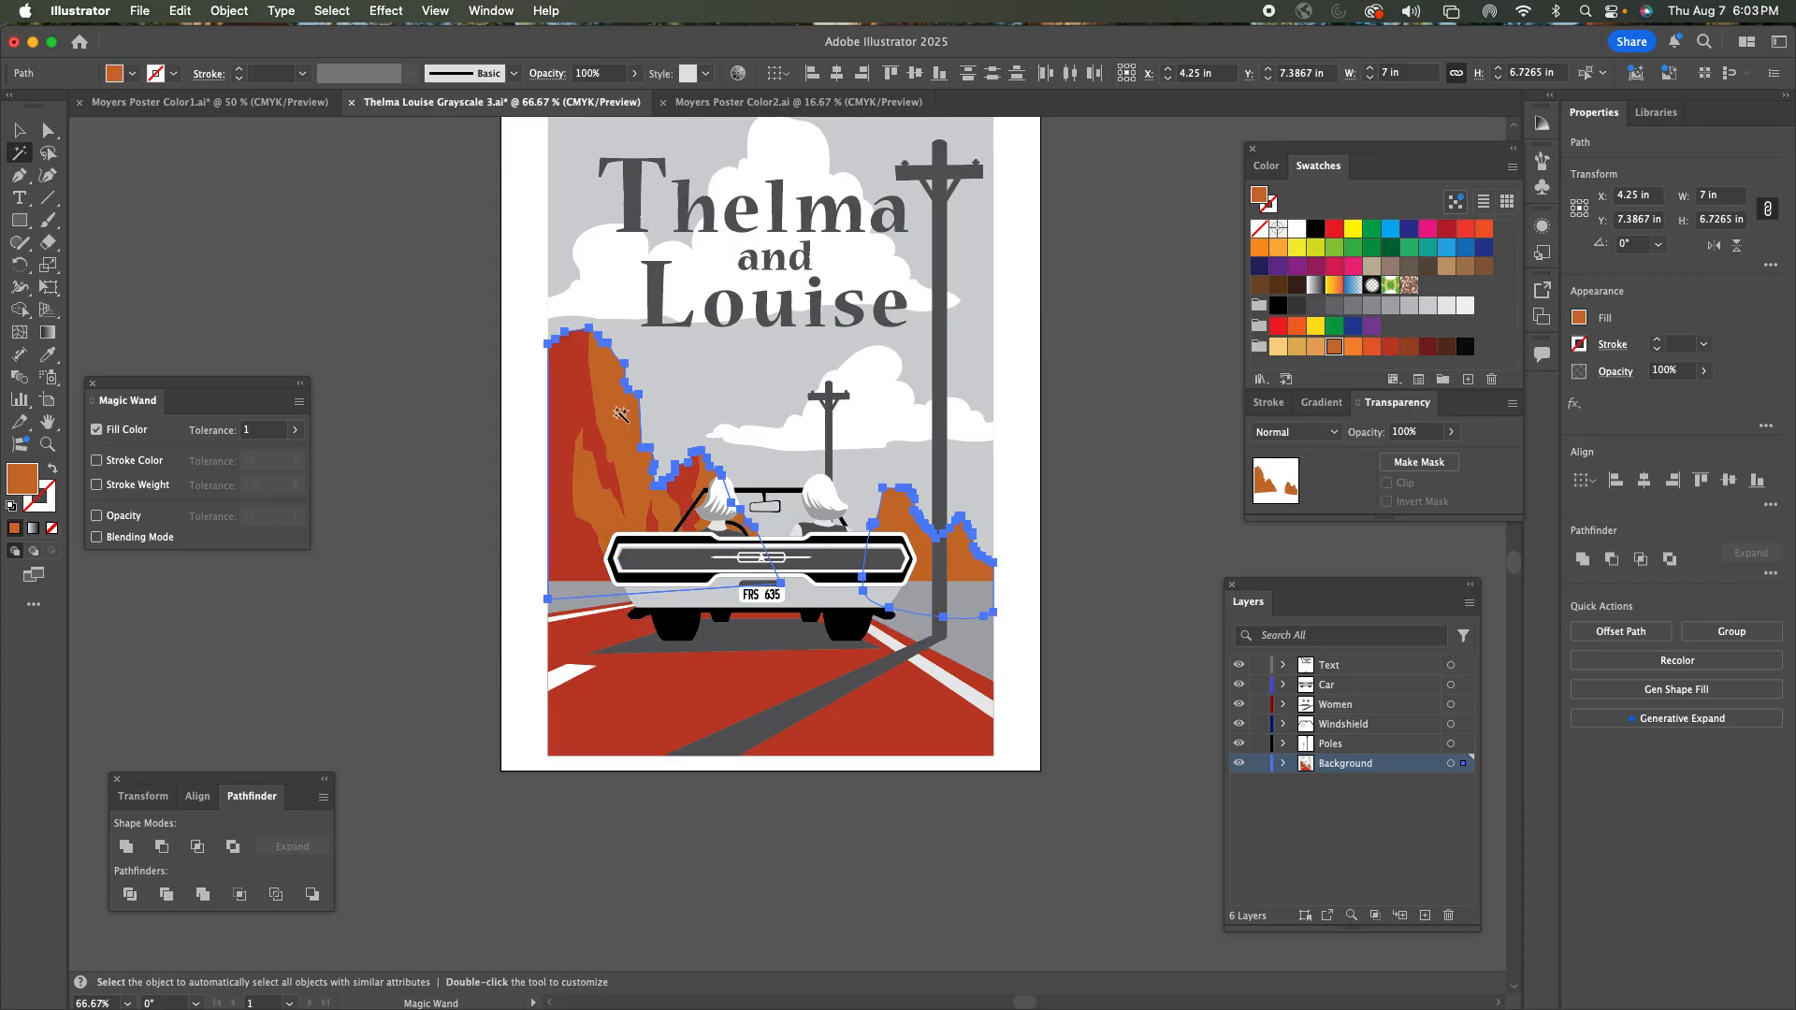
pyautogui.click(1316, 348)
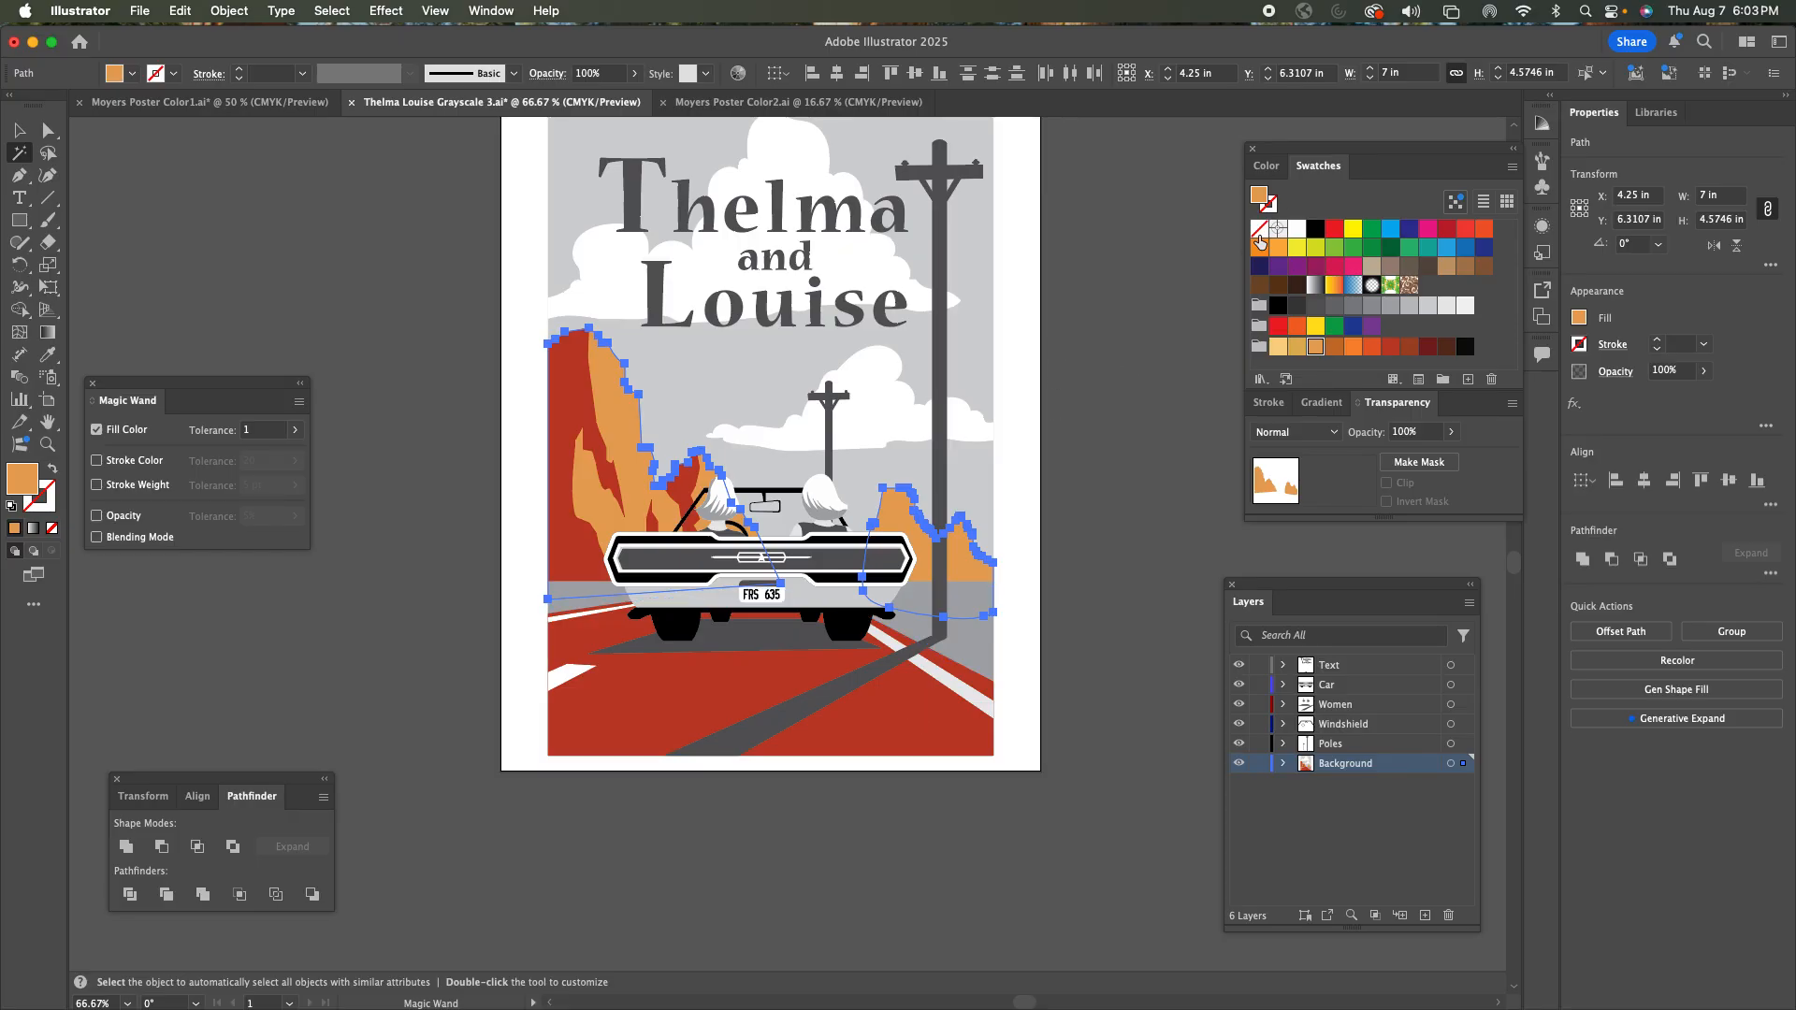
# Try darkening the gray sky background's fill to 24% black.
pyautogui.click(1269, 167)
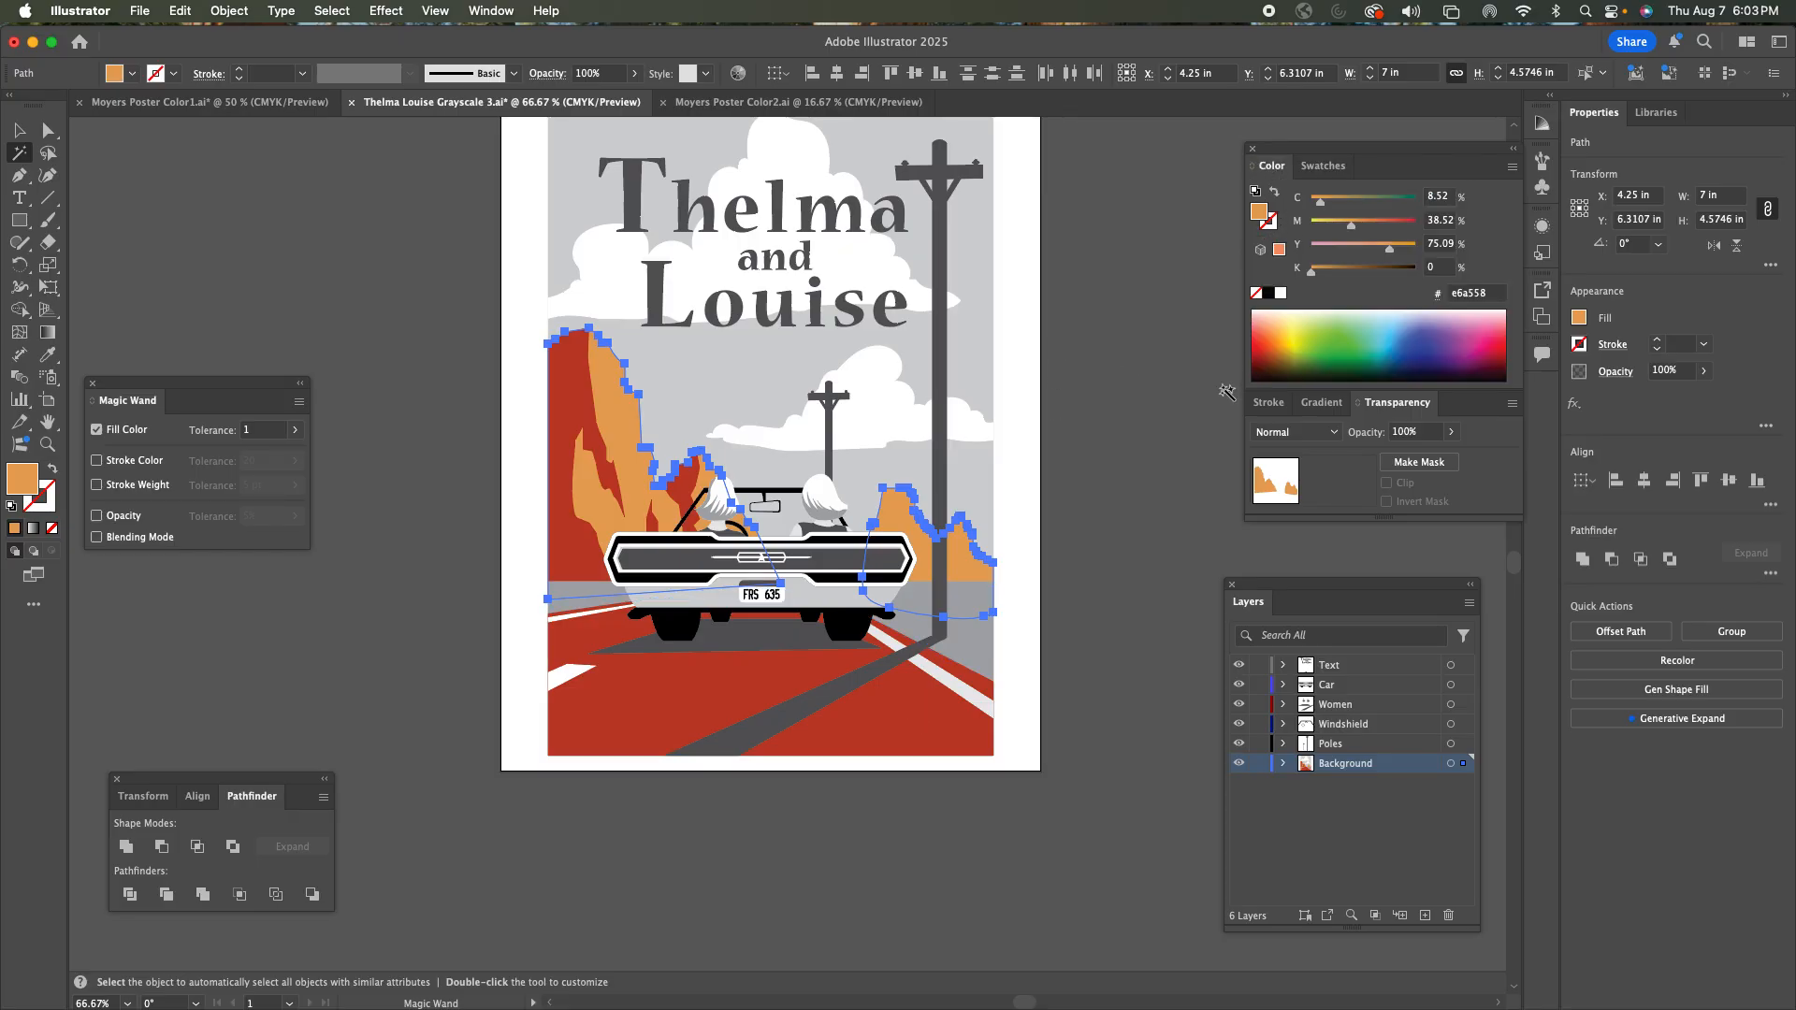
pyautogui.press('v')
pyautogui.click(979, 268)
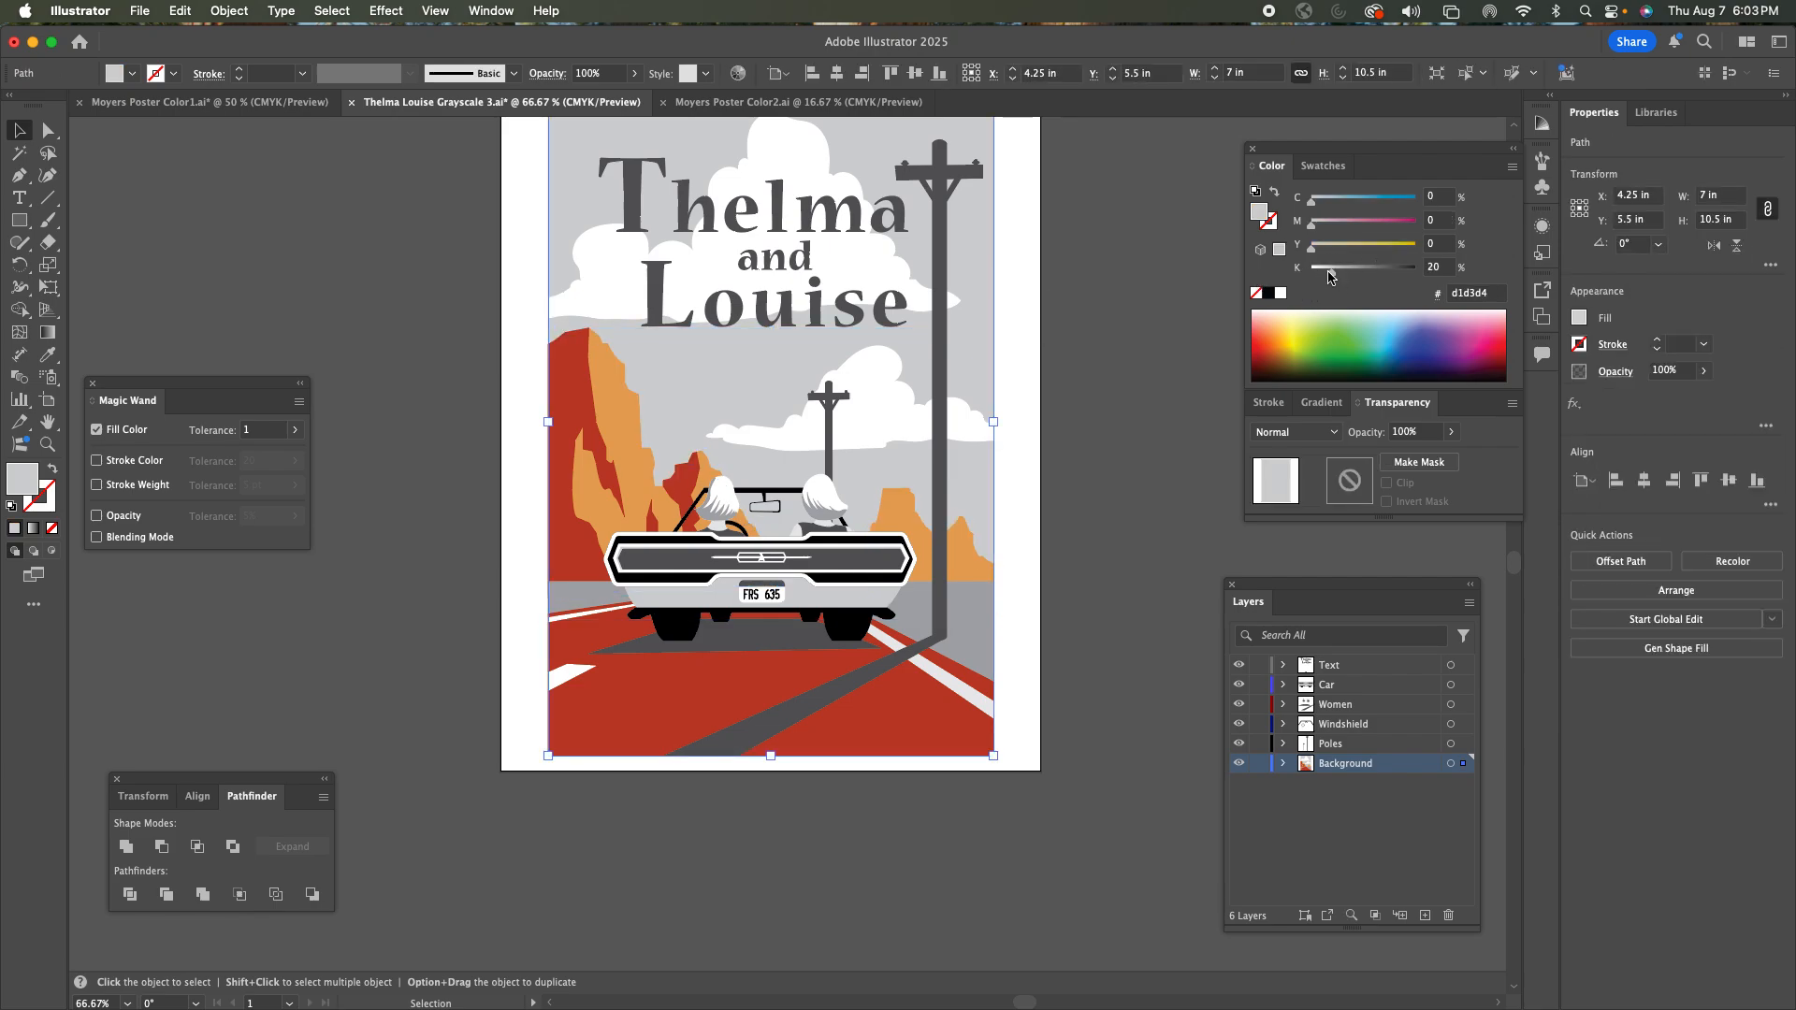
pyautogui.moveTo(1333, 276); pyautogui.dragTo(1338, 276)
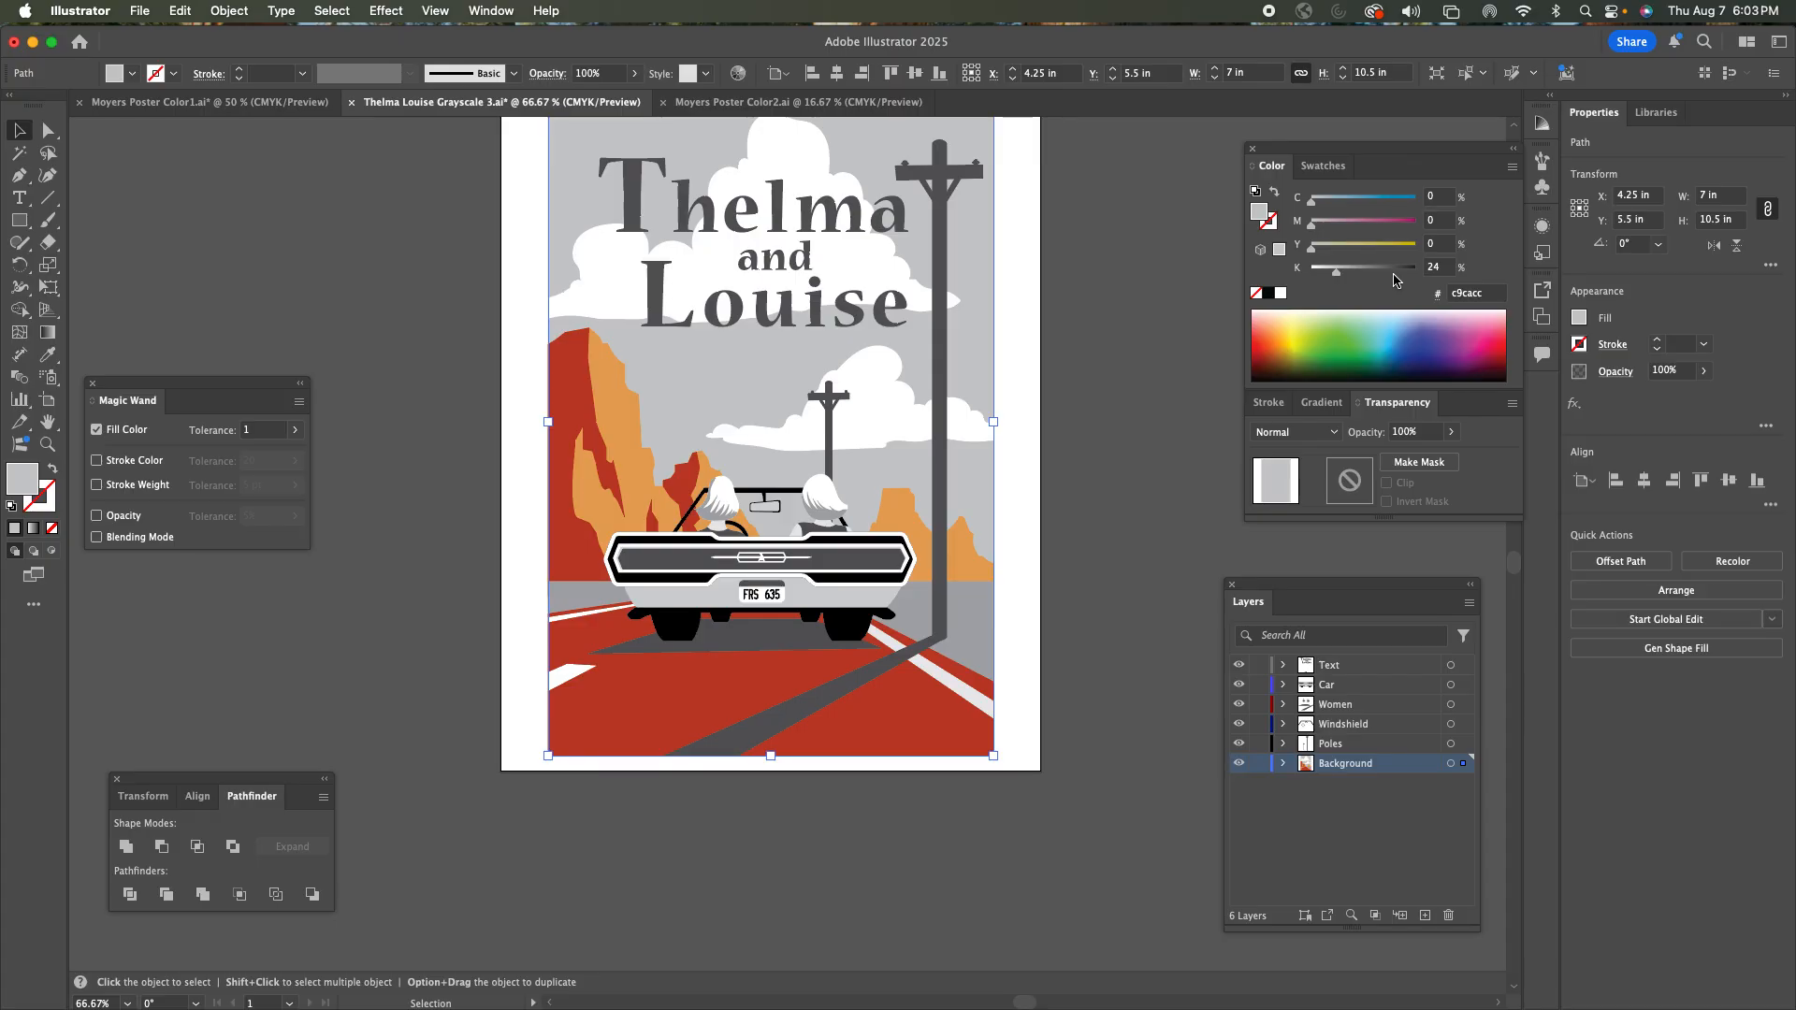
pyautogui.press('super+z')
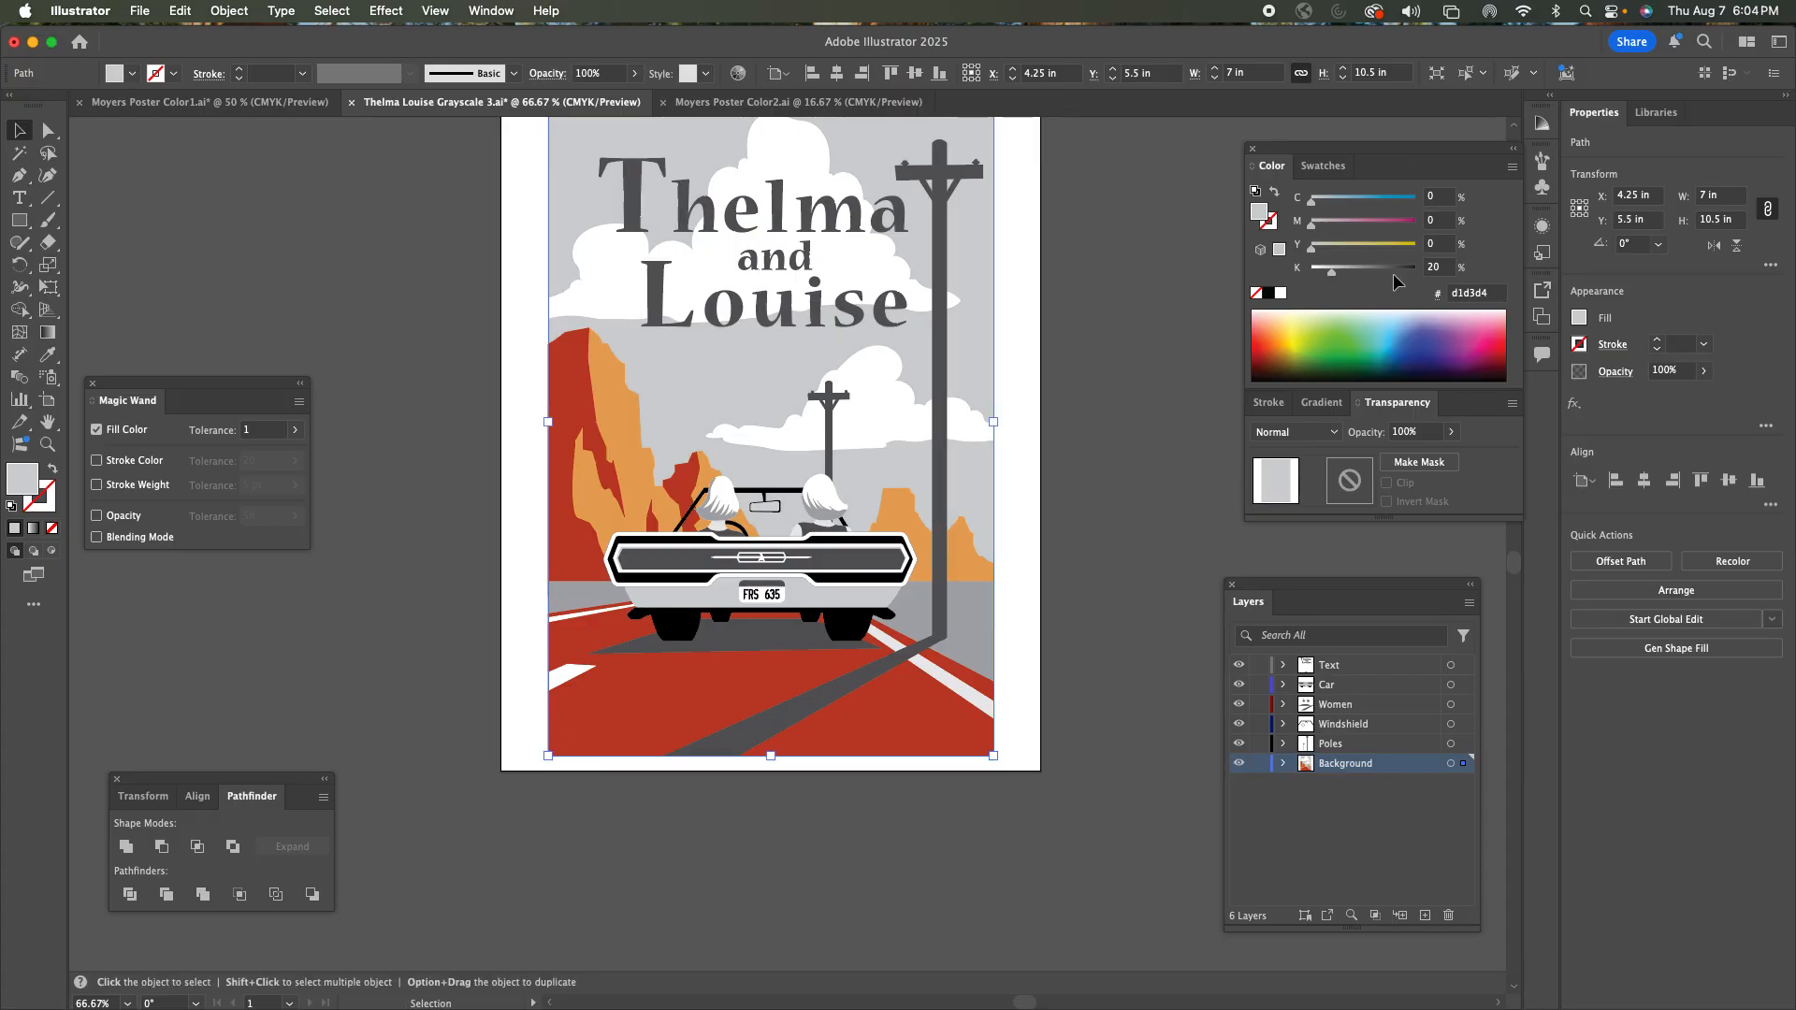
pyautogui.click(1124, 380)
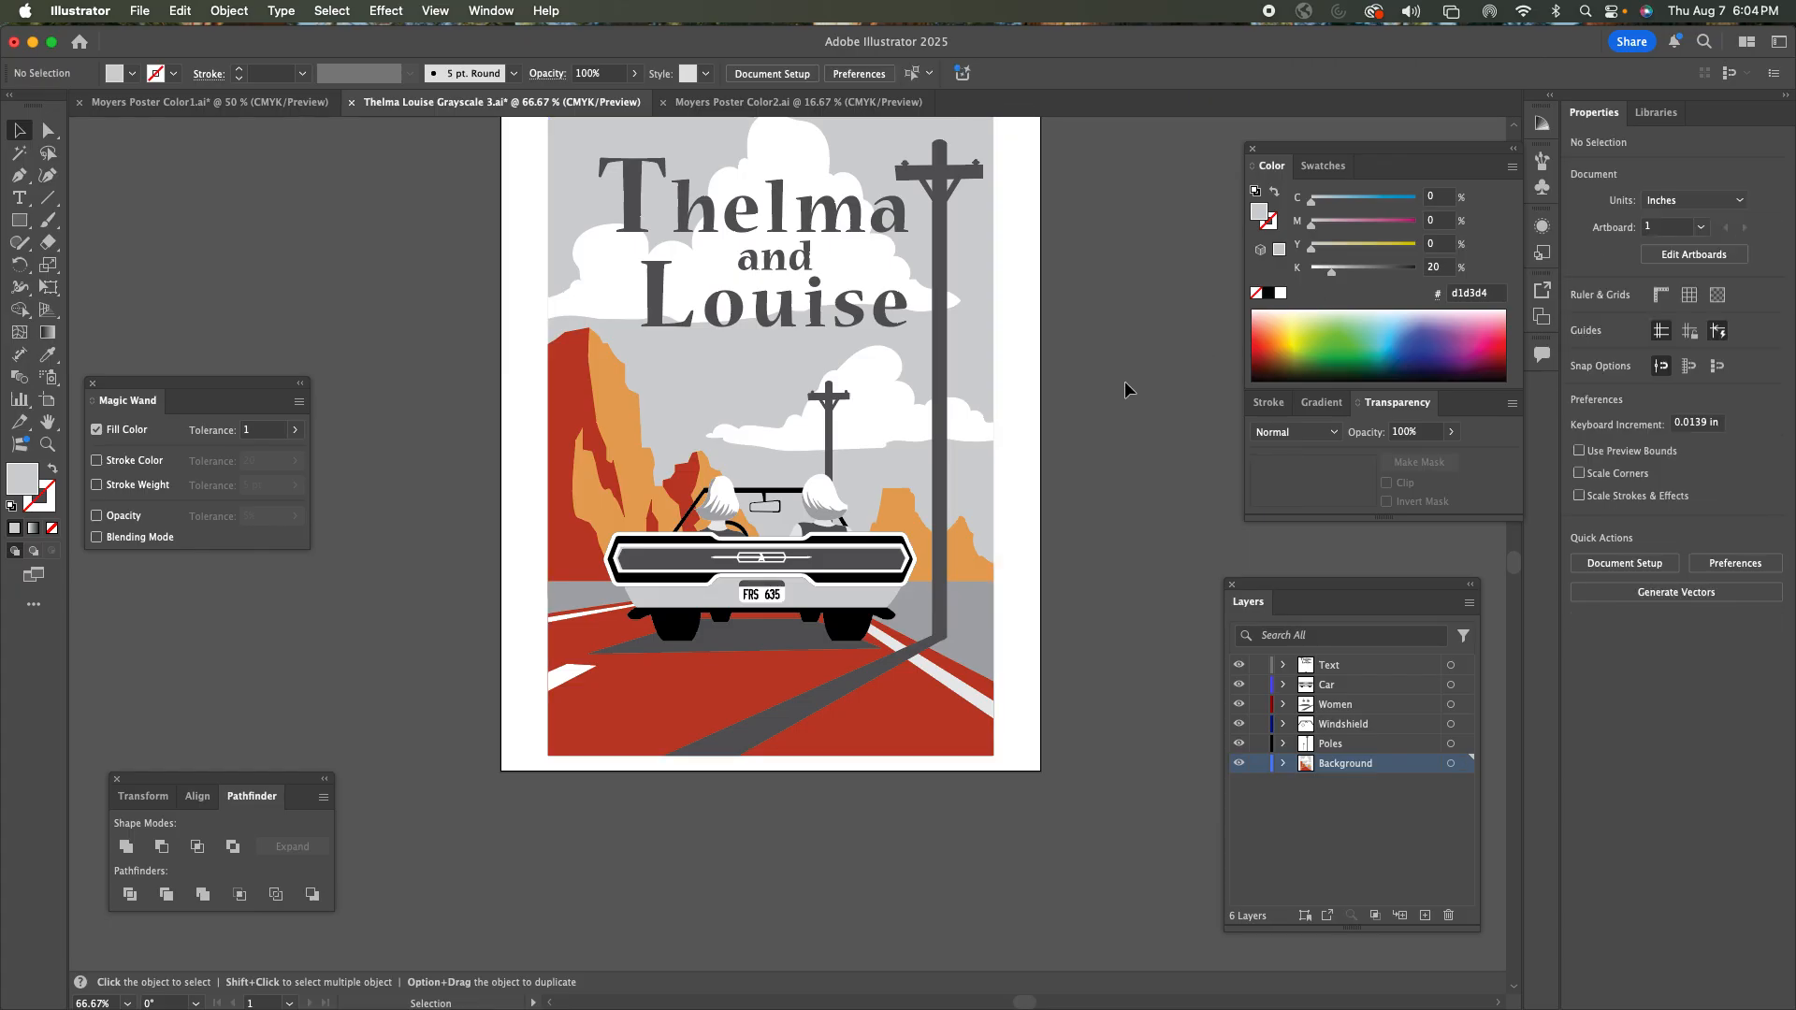
# Fill the gray ground shape beside the road with the dark orange swatch C=18 M=64 Y=98 K=5.
pyautogui.click(973, 620)
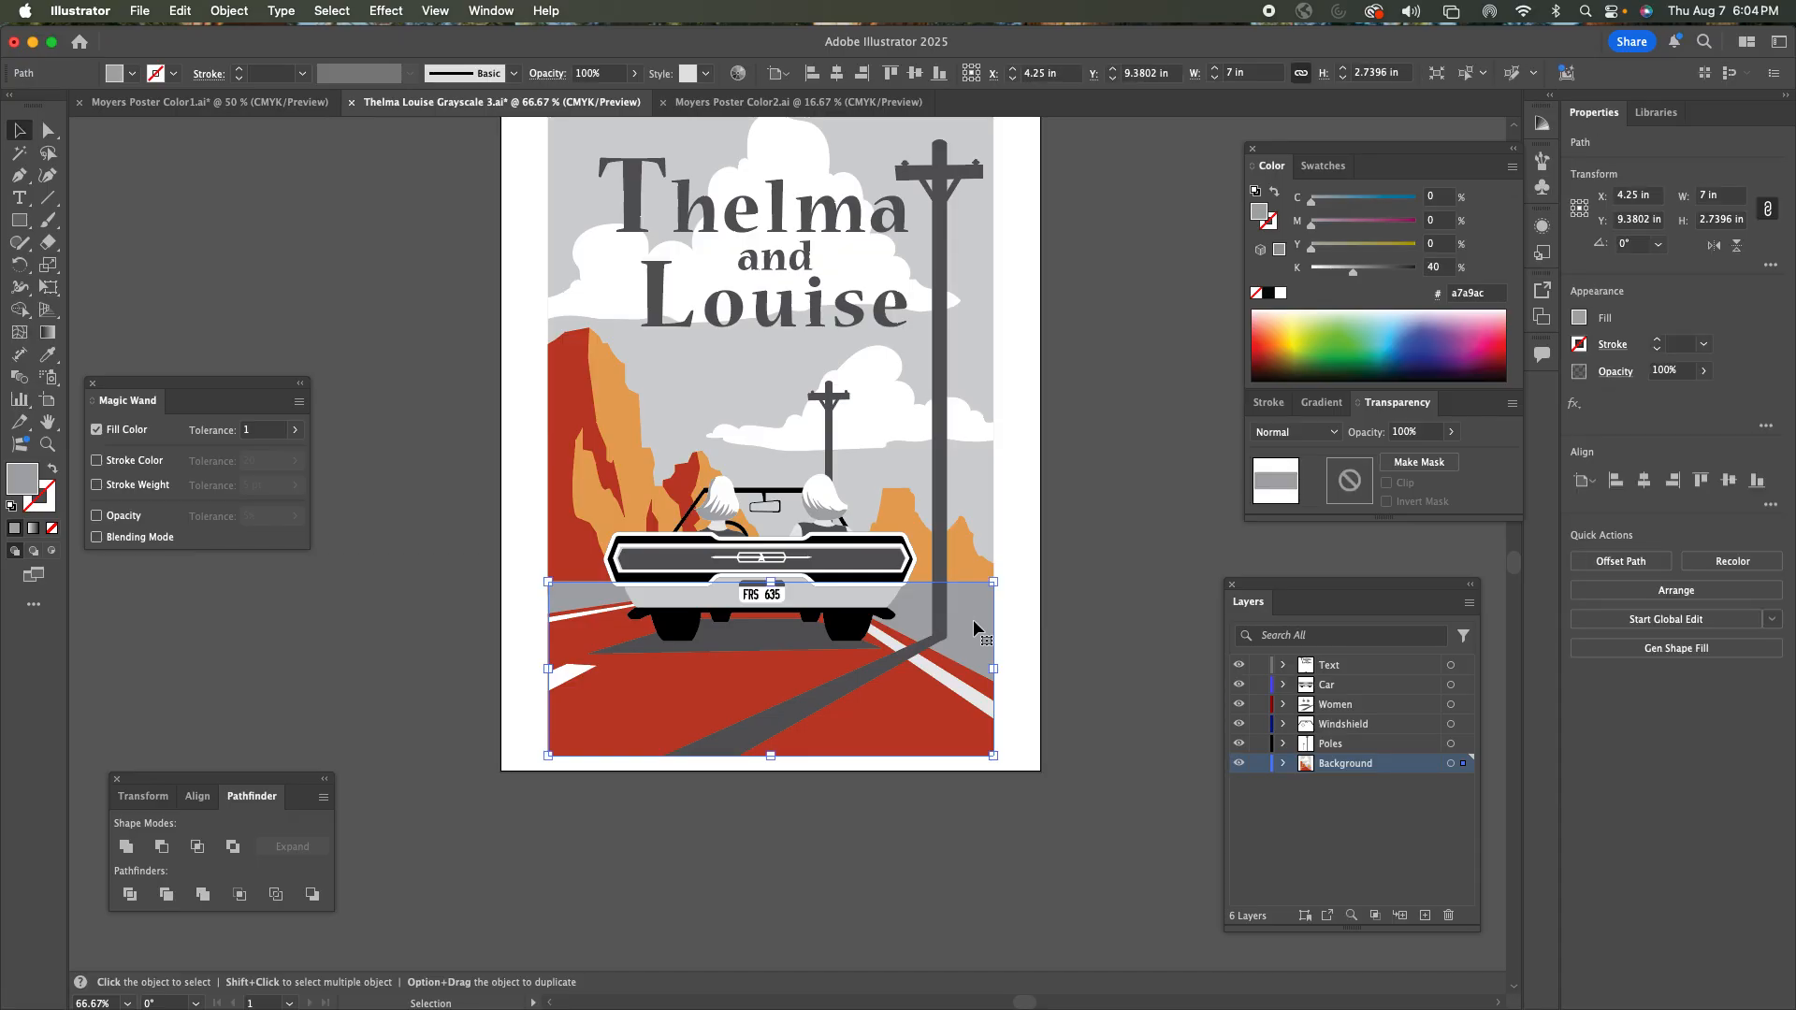
pyautogui.click(1320, 166)
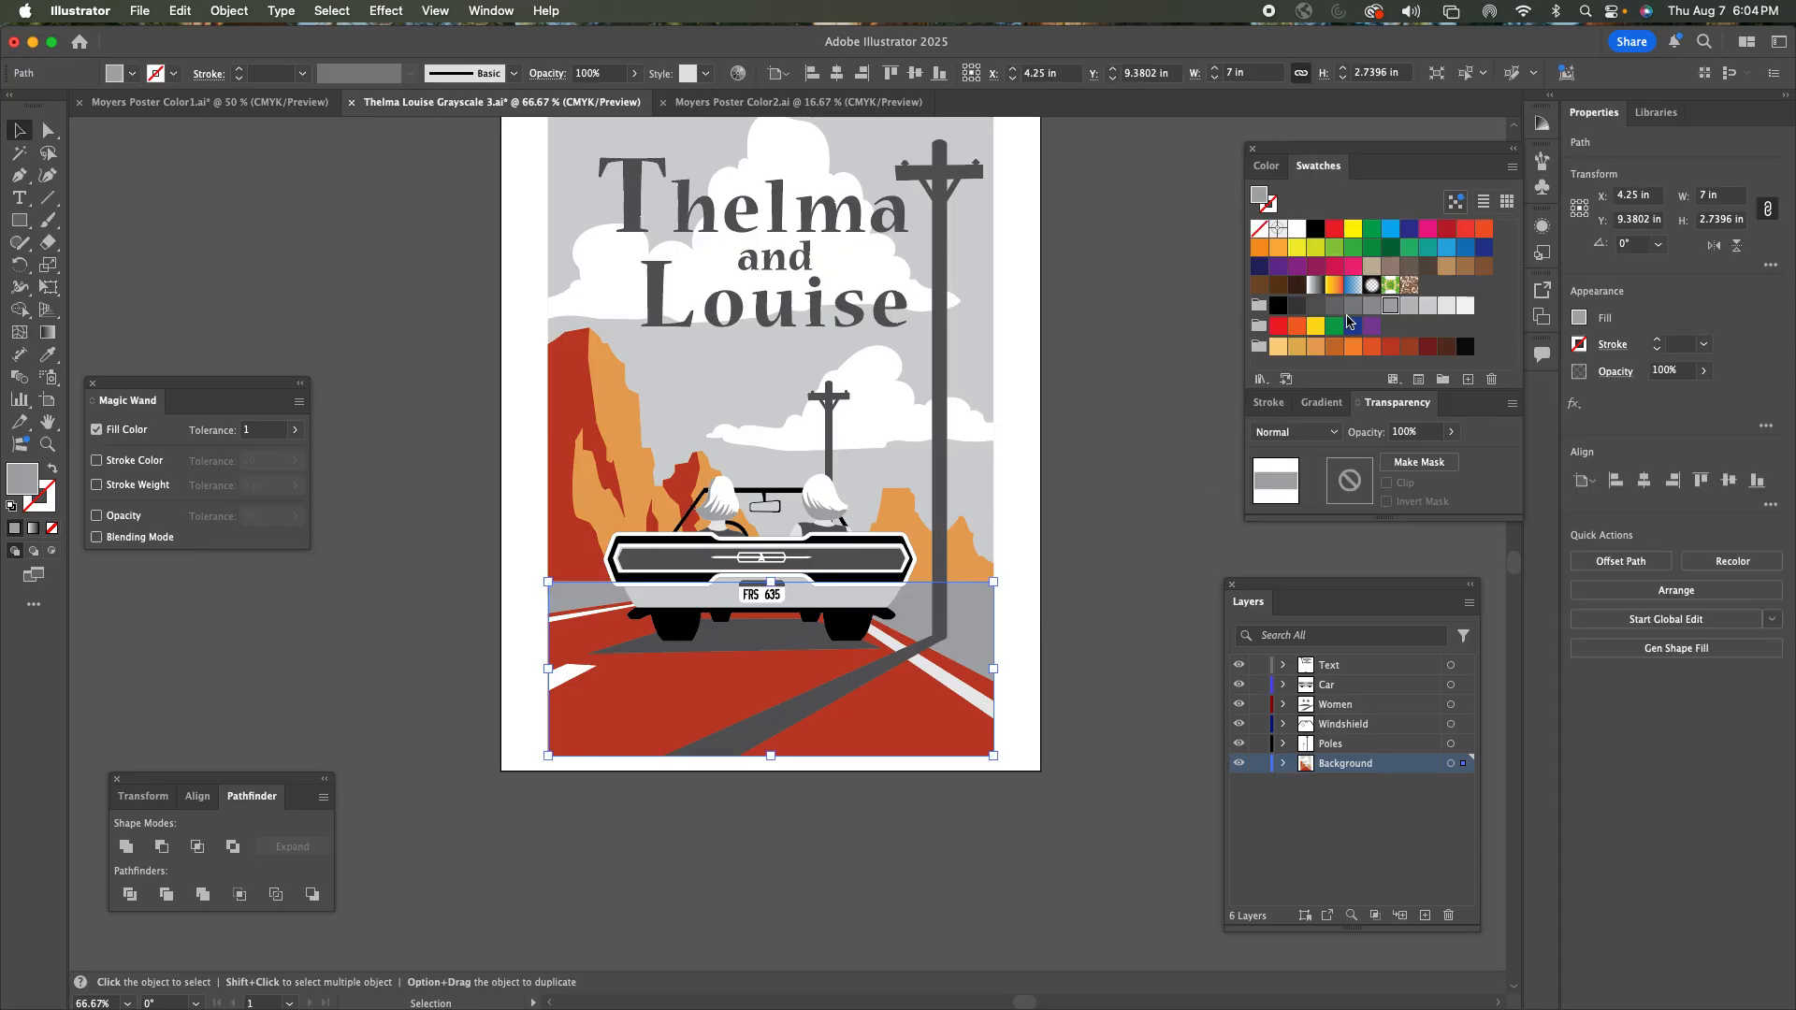
pyautogui.click(1334, 347)
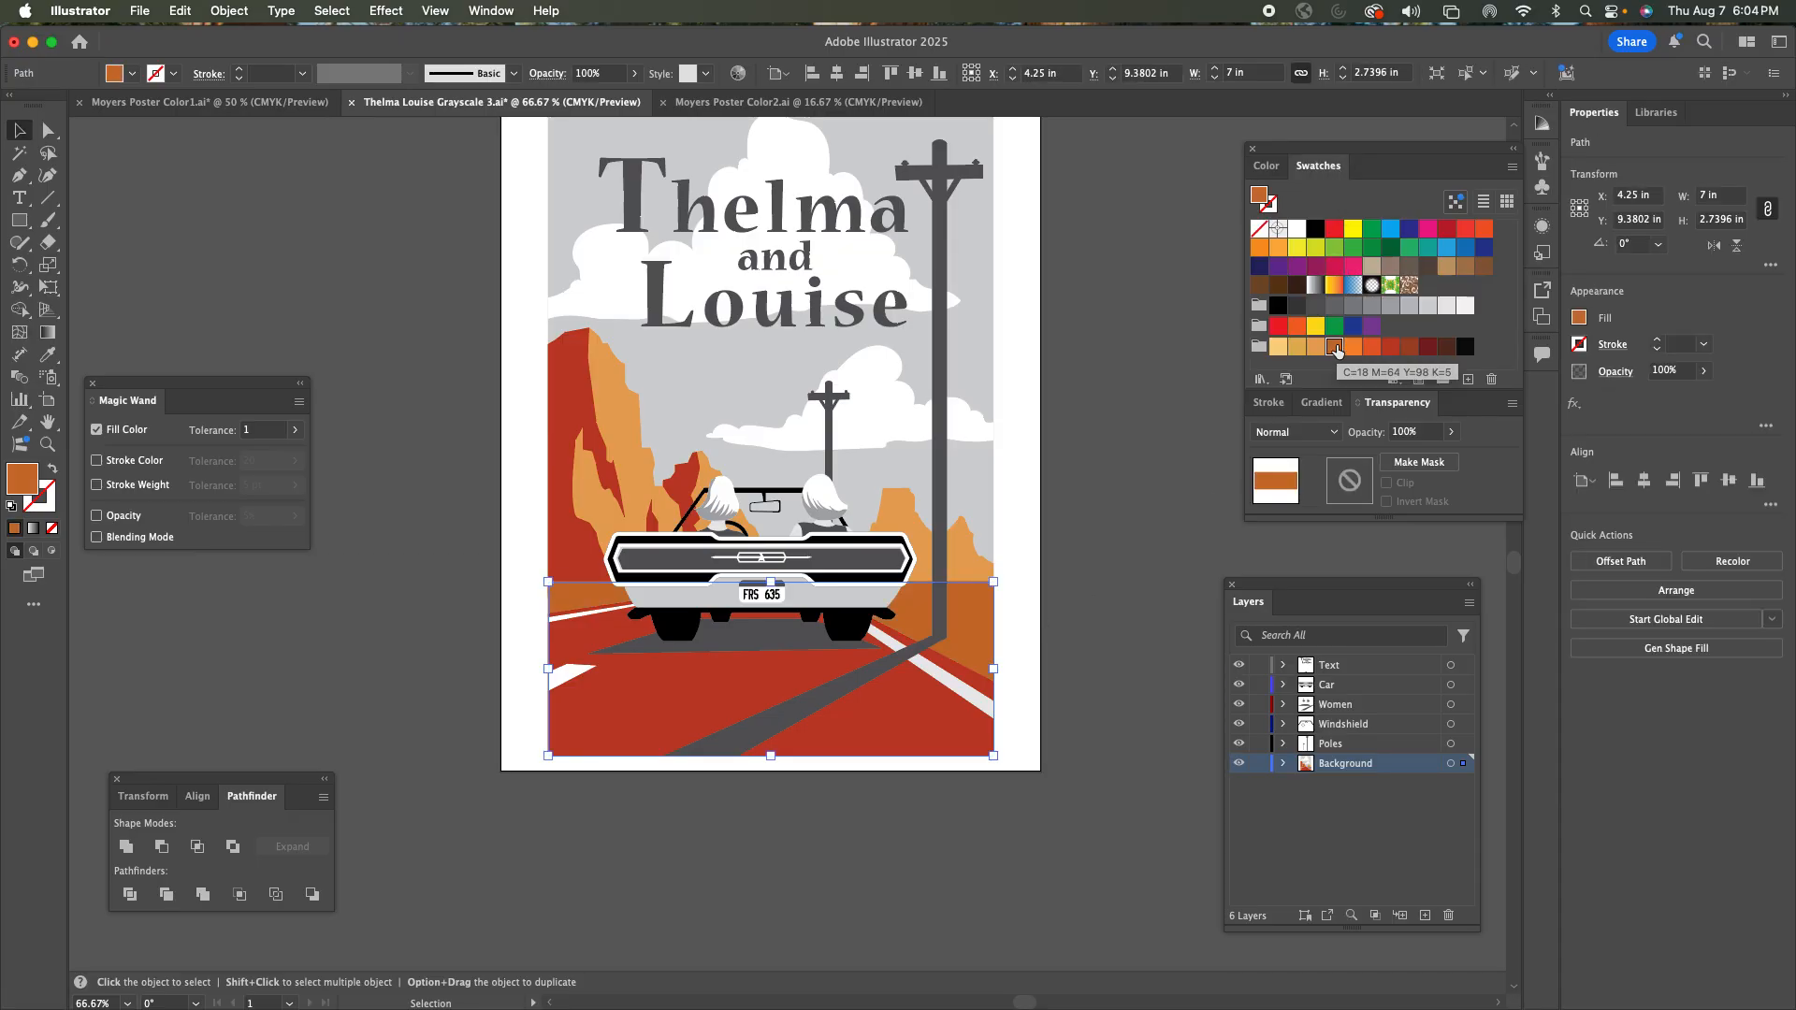
pyautogui.click(1141, 430)
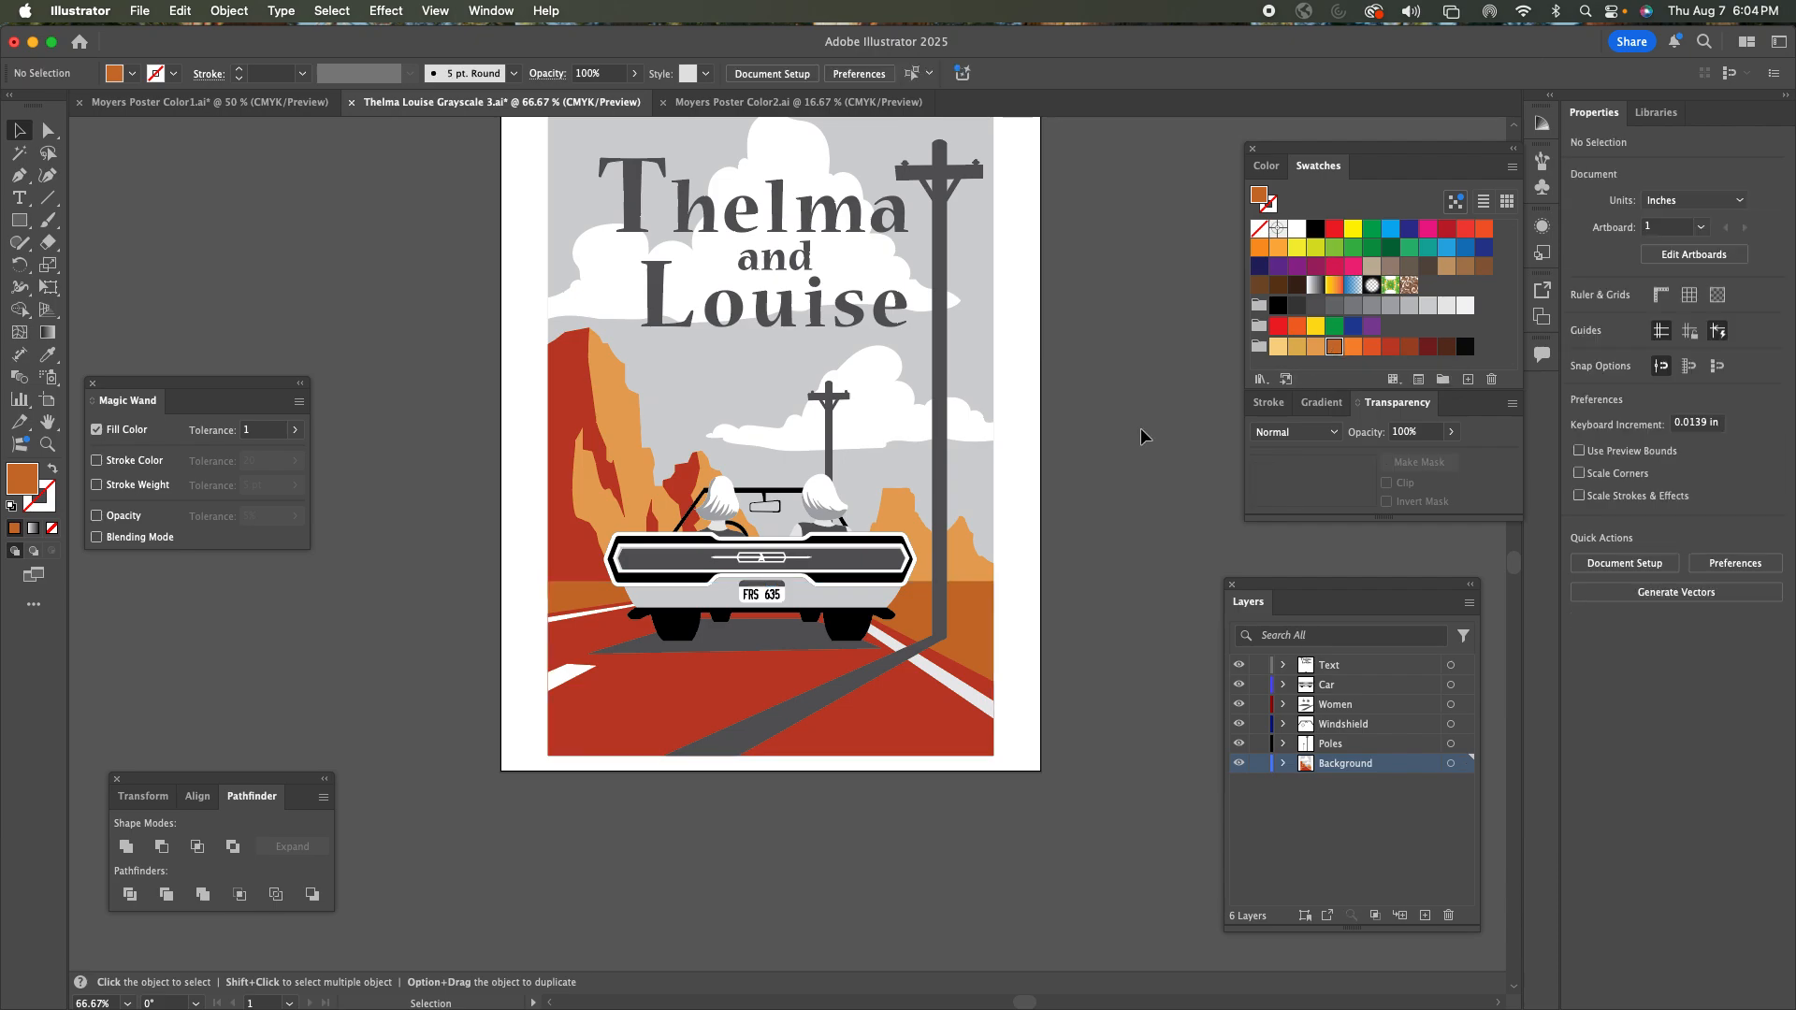
# Fill the sky background with the pale yellow swatch, the lightest in the sunset group.
pyautogui.click(969, 351)
pyautogui.click(1280, 348)
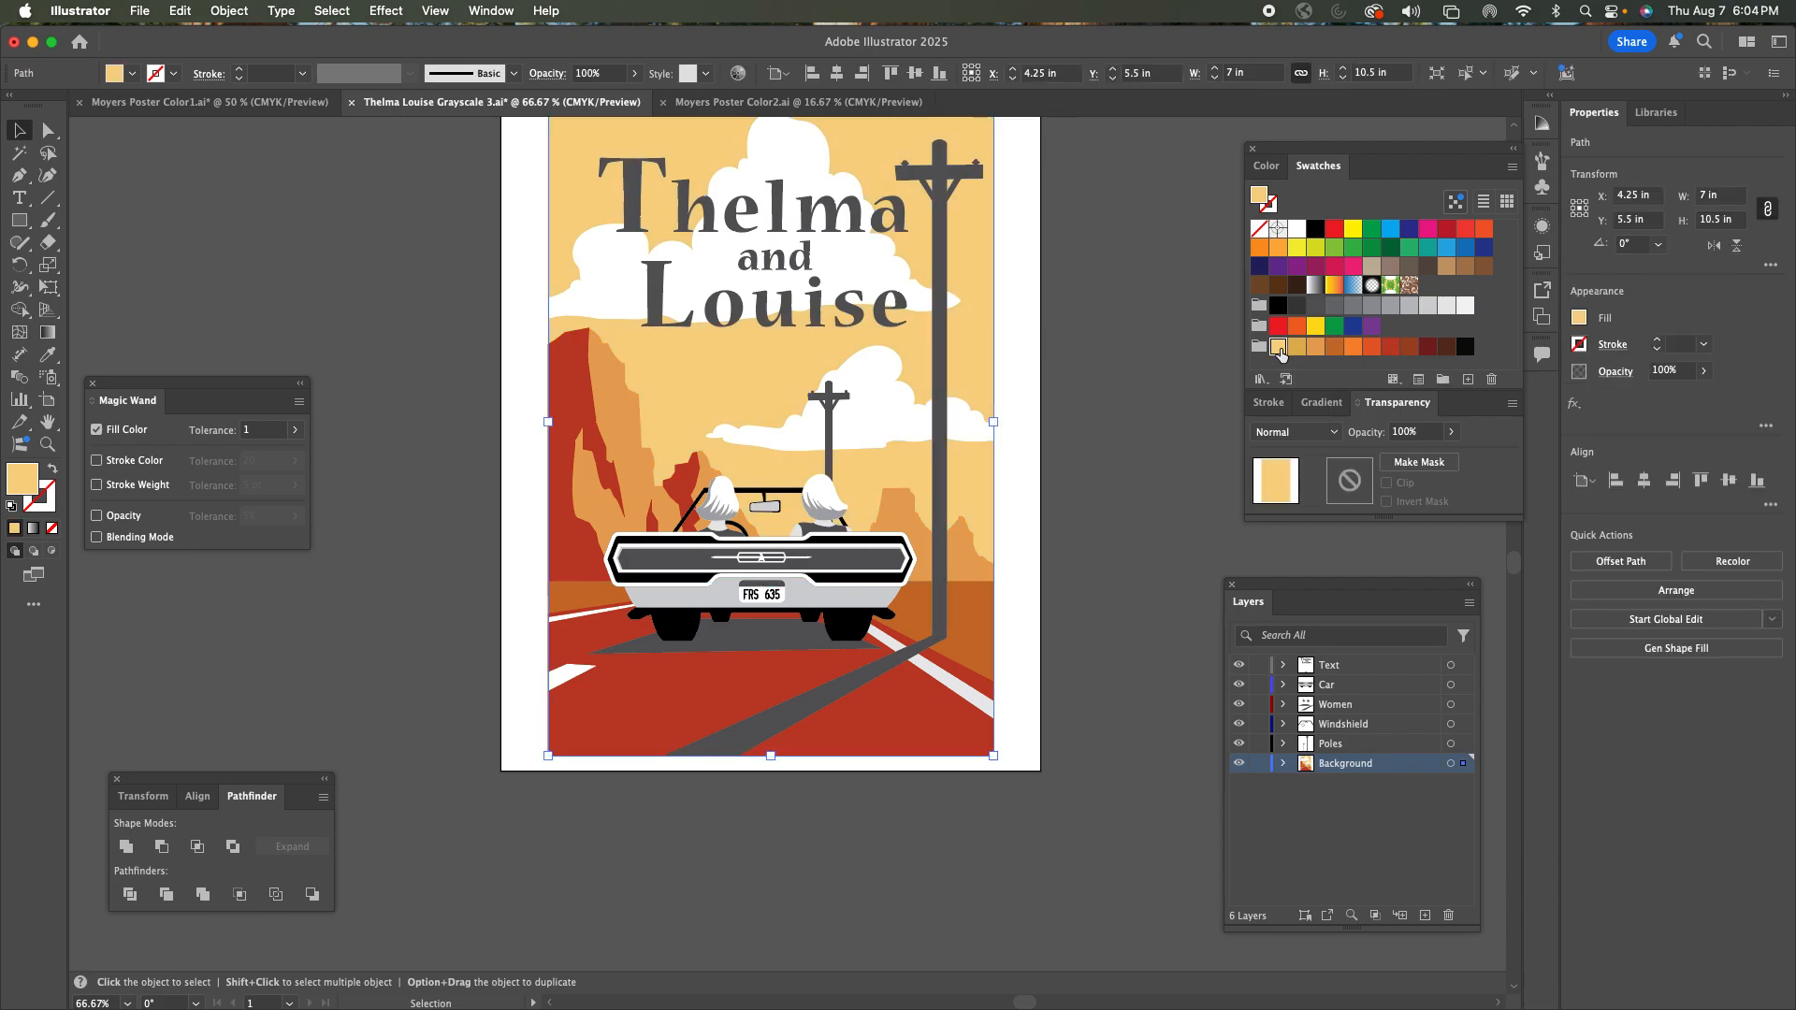
pyautogui.click(1125, 375)
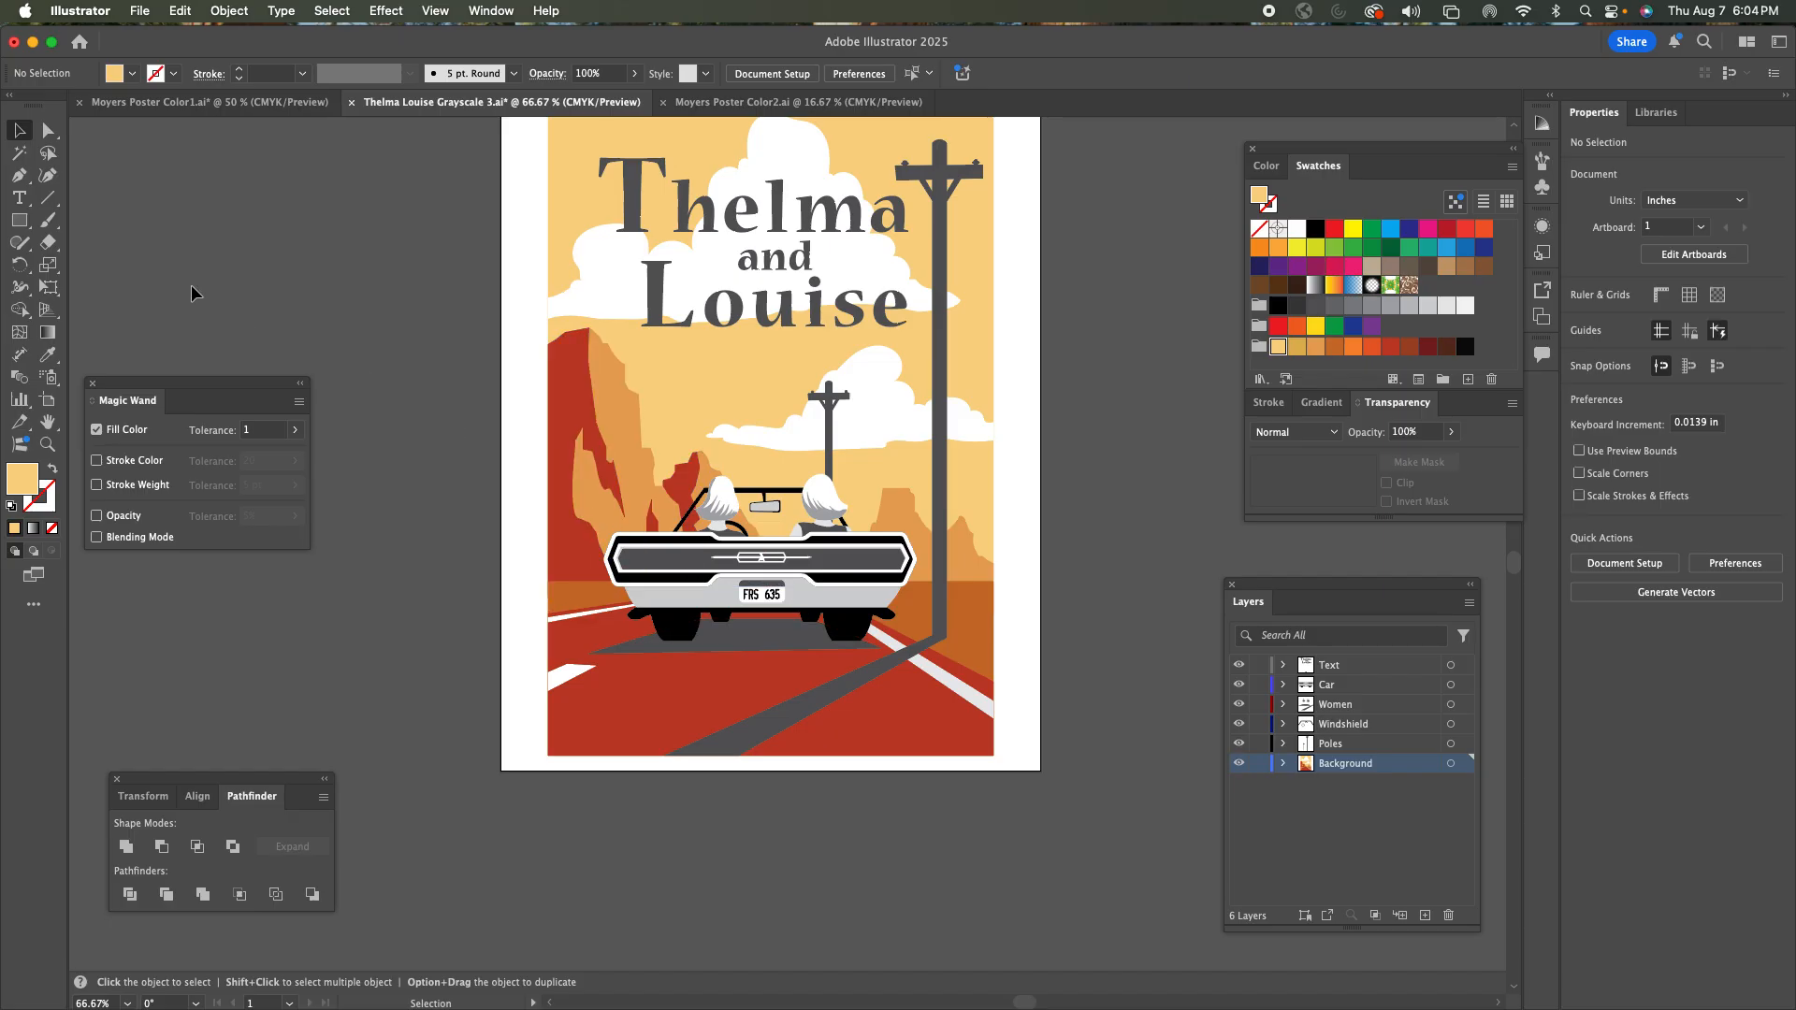
# Select the title, poles, shadows and car panel by their matching dark gray and fill them with the sunset group's maroon swatch.
pyautogui.press('y')
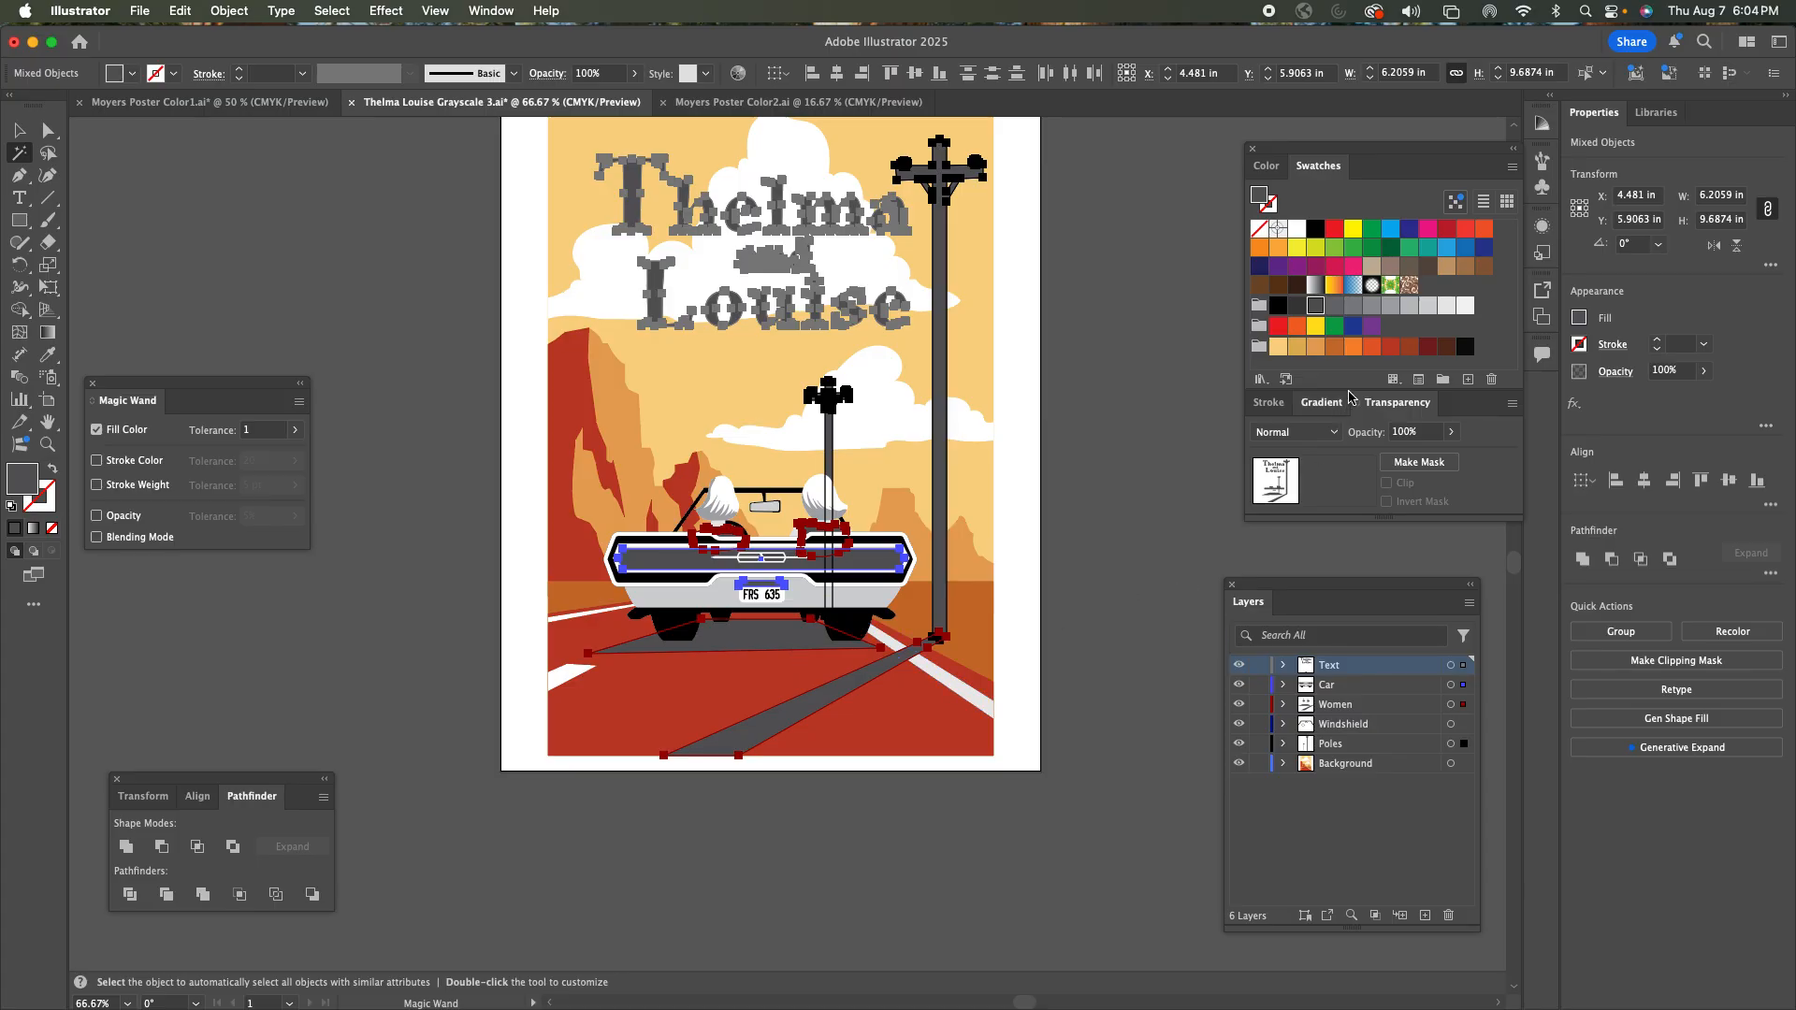
pyautogui.click(1407, 347)
pyautogui.click(1428, 347)
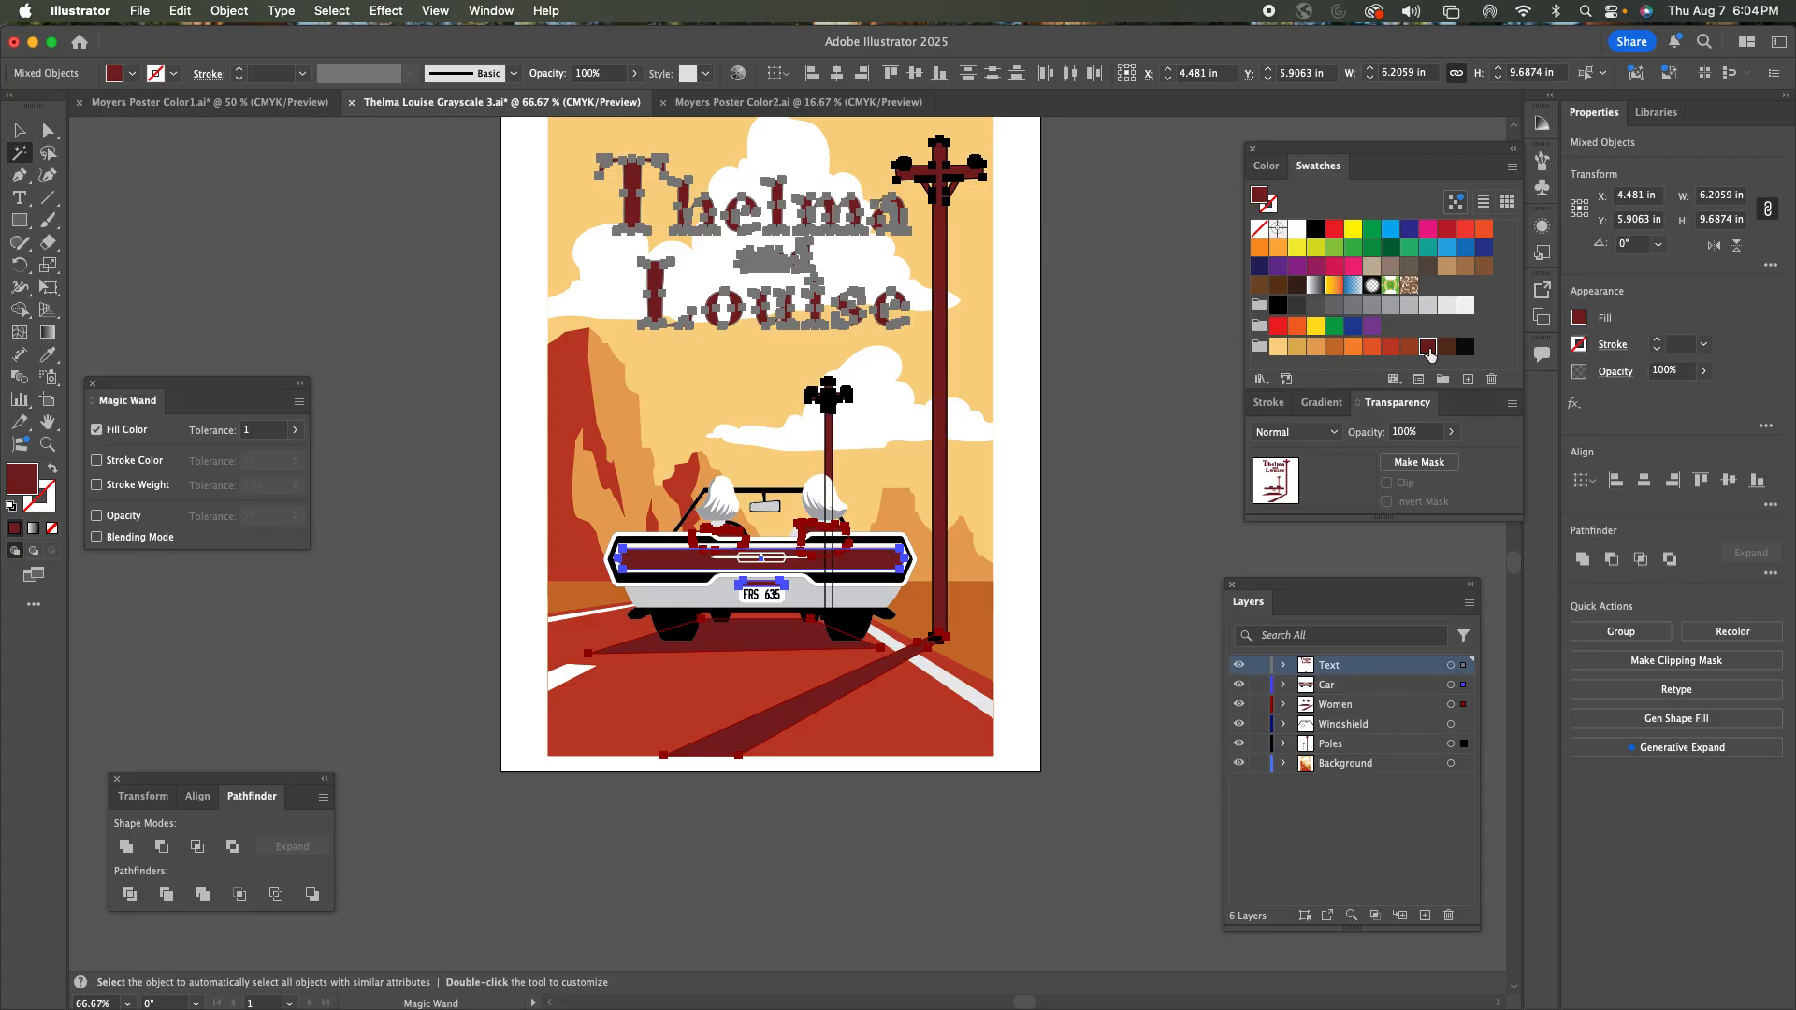
pyautogui.click(19, 130)
pyautogui.click(1150, 439)
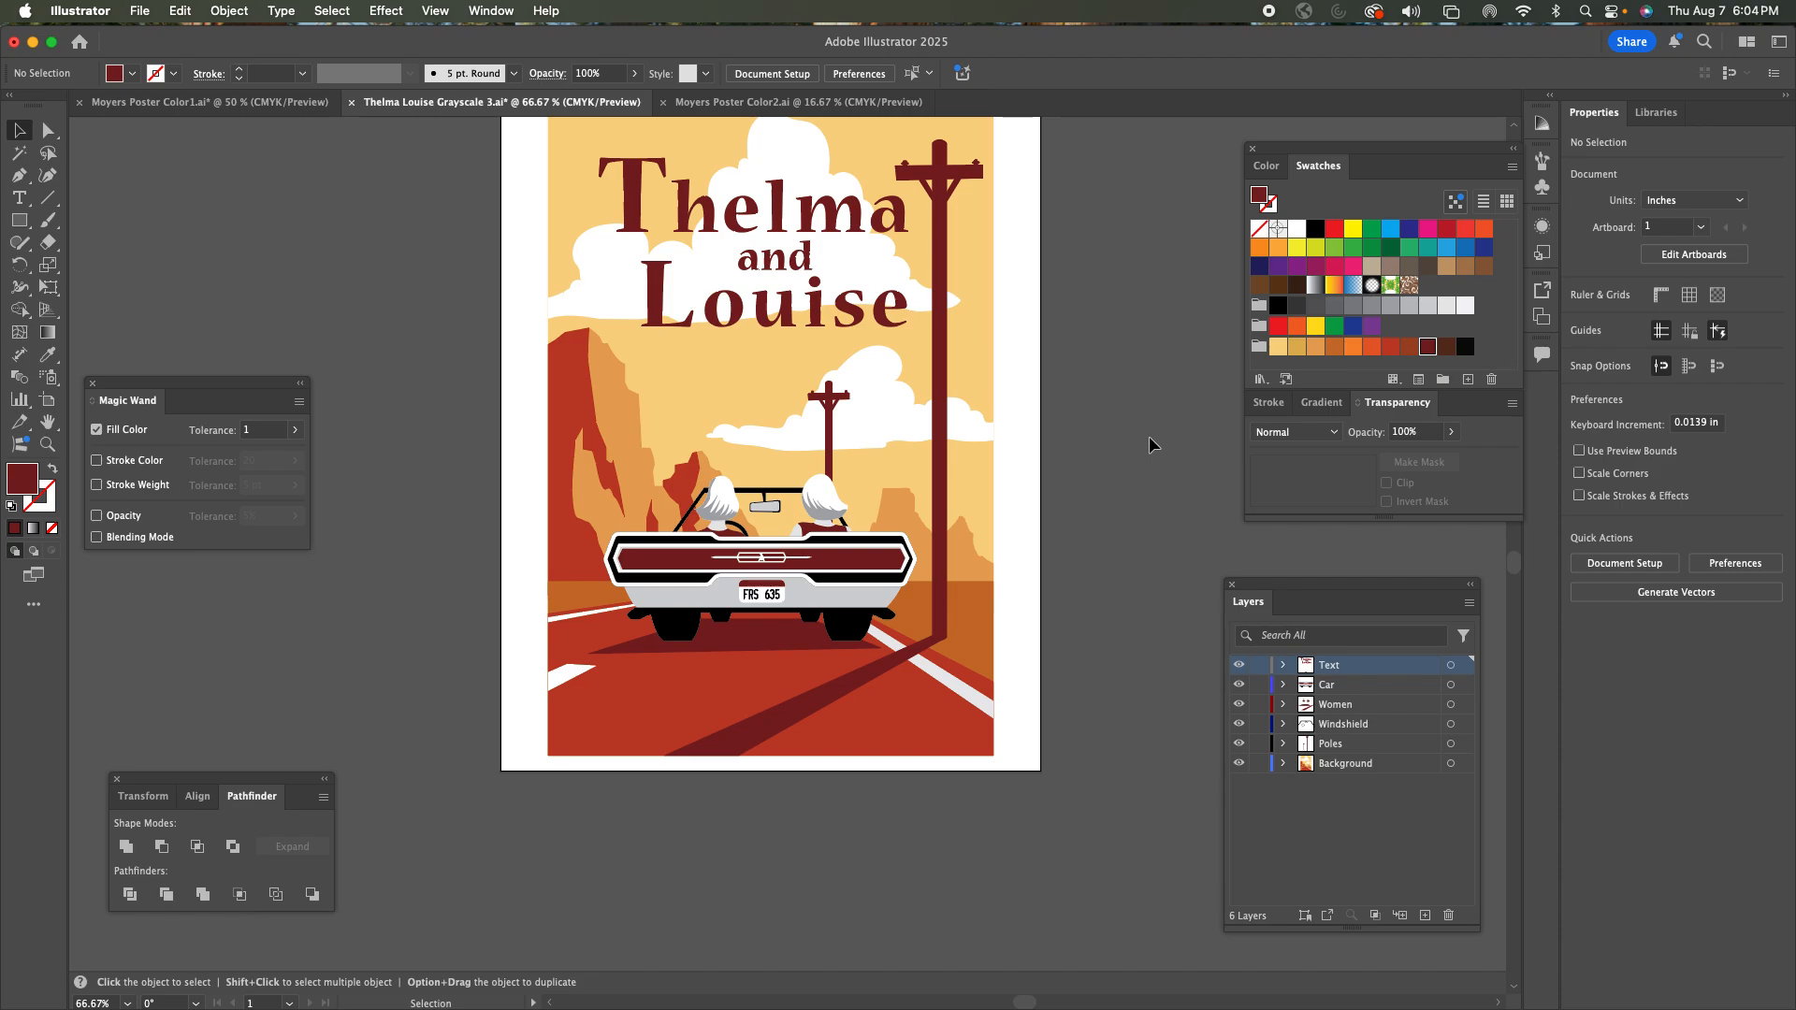
# Recolor the smaller, distant telephone pole with the red swatch C=18 M=90 Y=100 K=8.
pyautogui.click(827, 423)
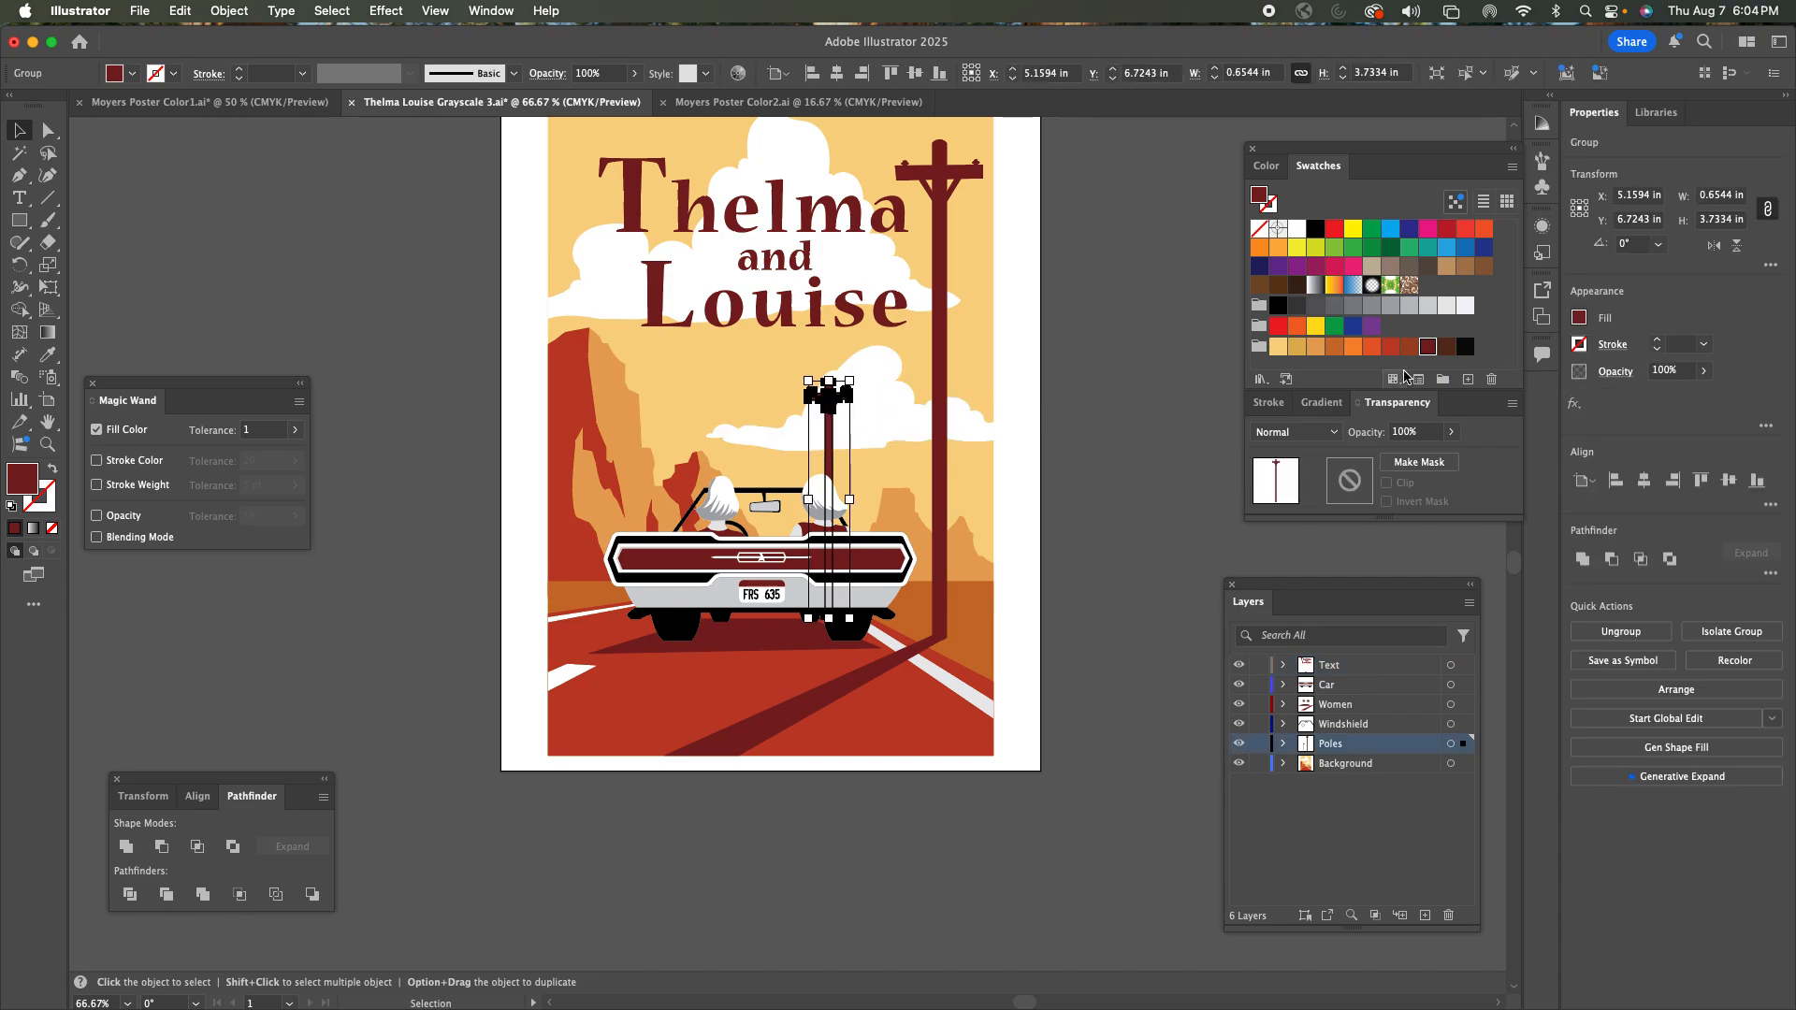
pyautogui.click(1388, 347)
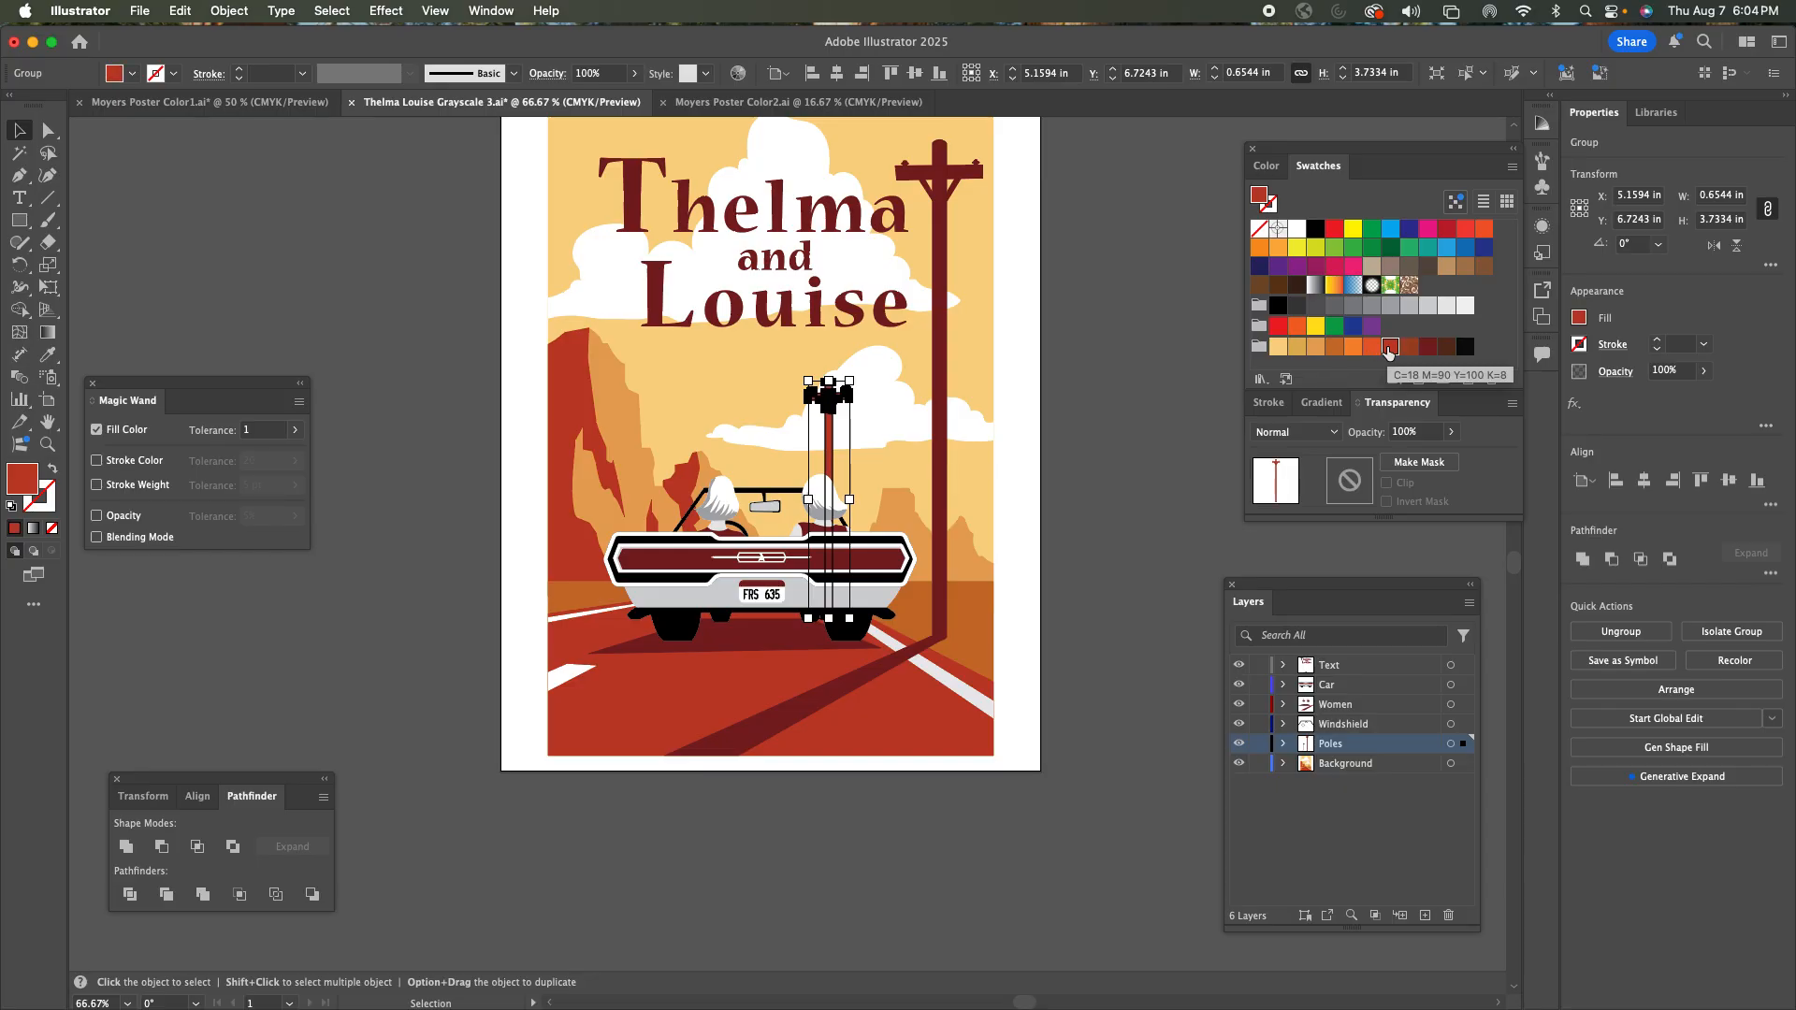
pyautogui.click(1098, 383)
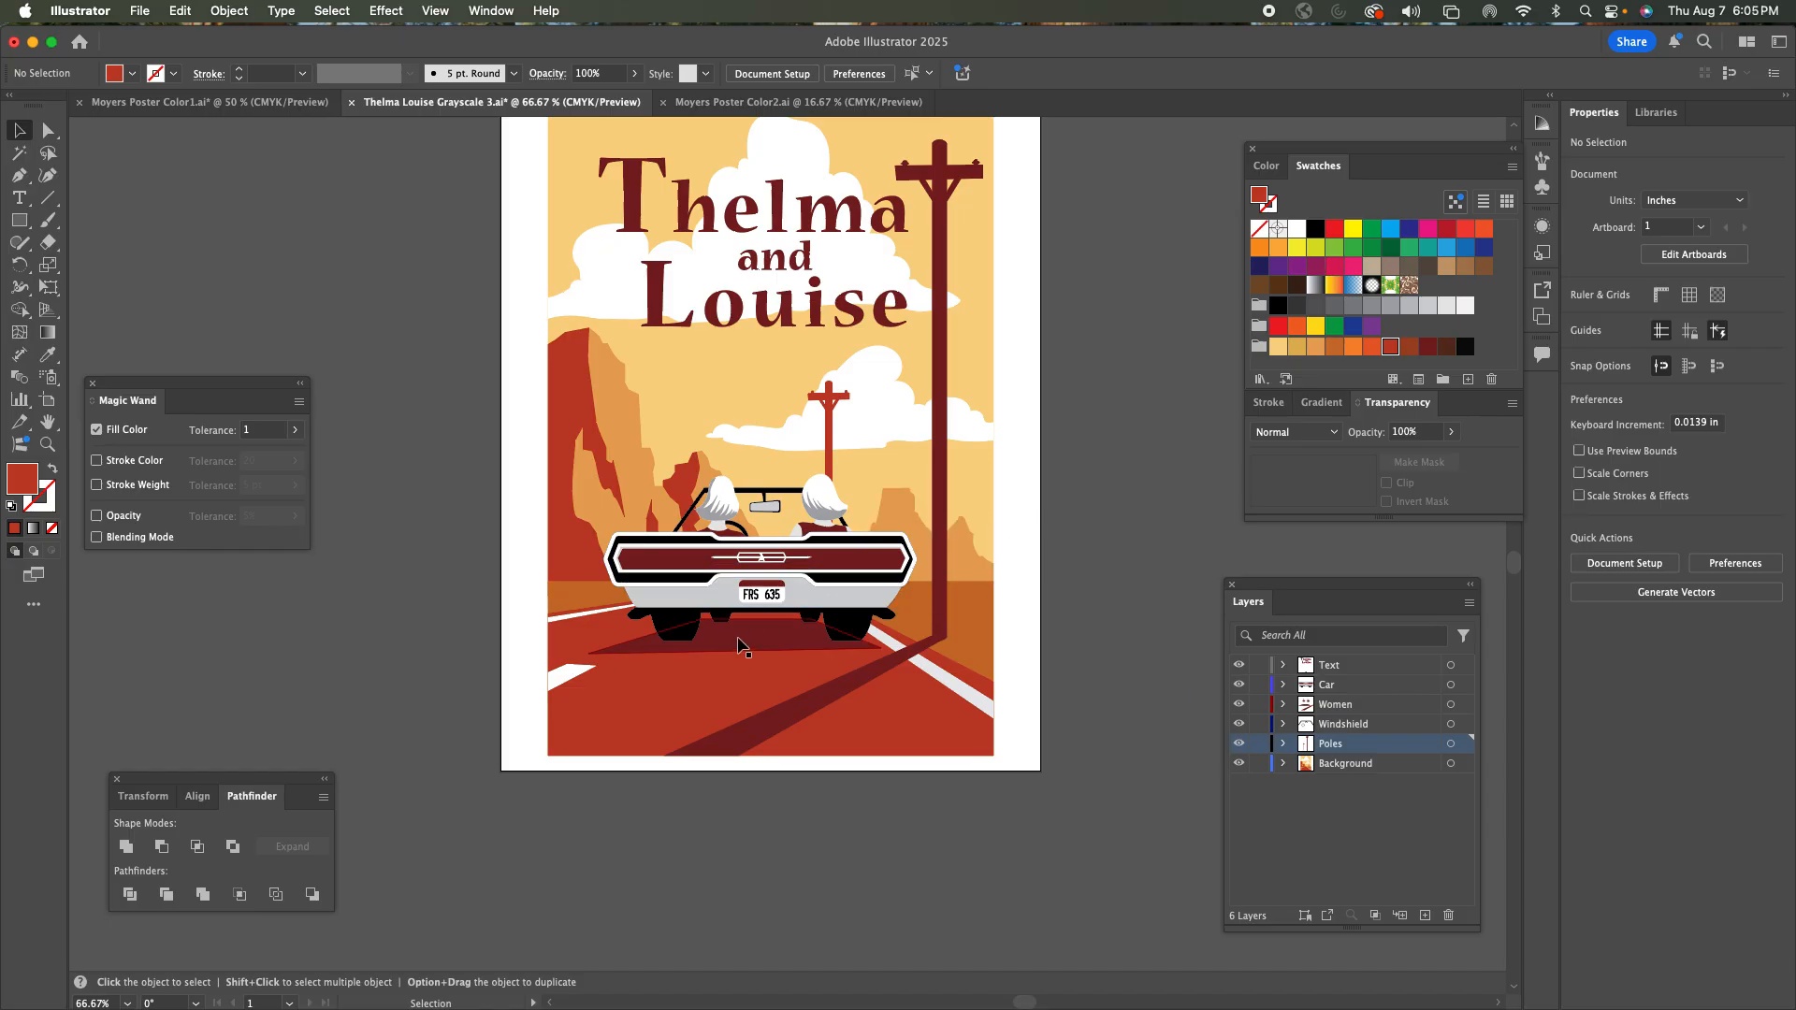
# Select the car's light gray body and mirror by matching fill and color them with the light orange swatch C=9 M=39 Y=75 K=0.
pyautogui.press('z')
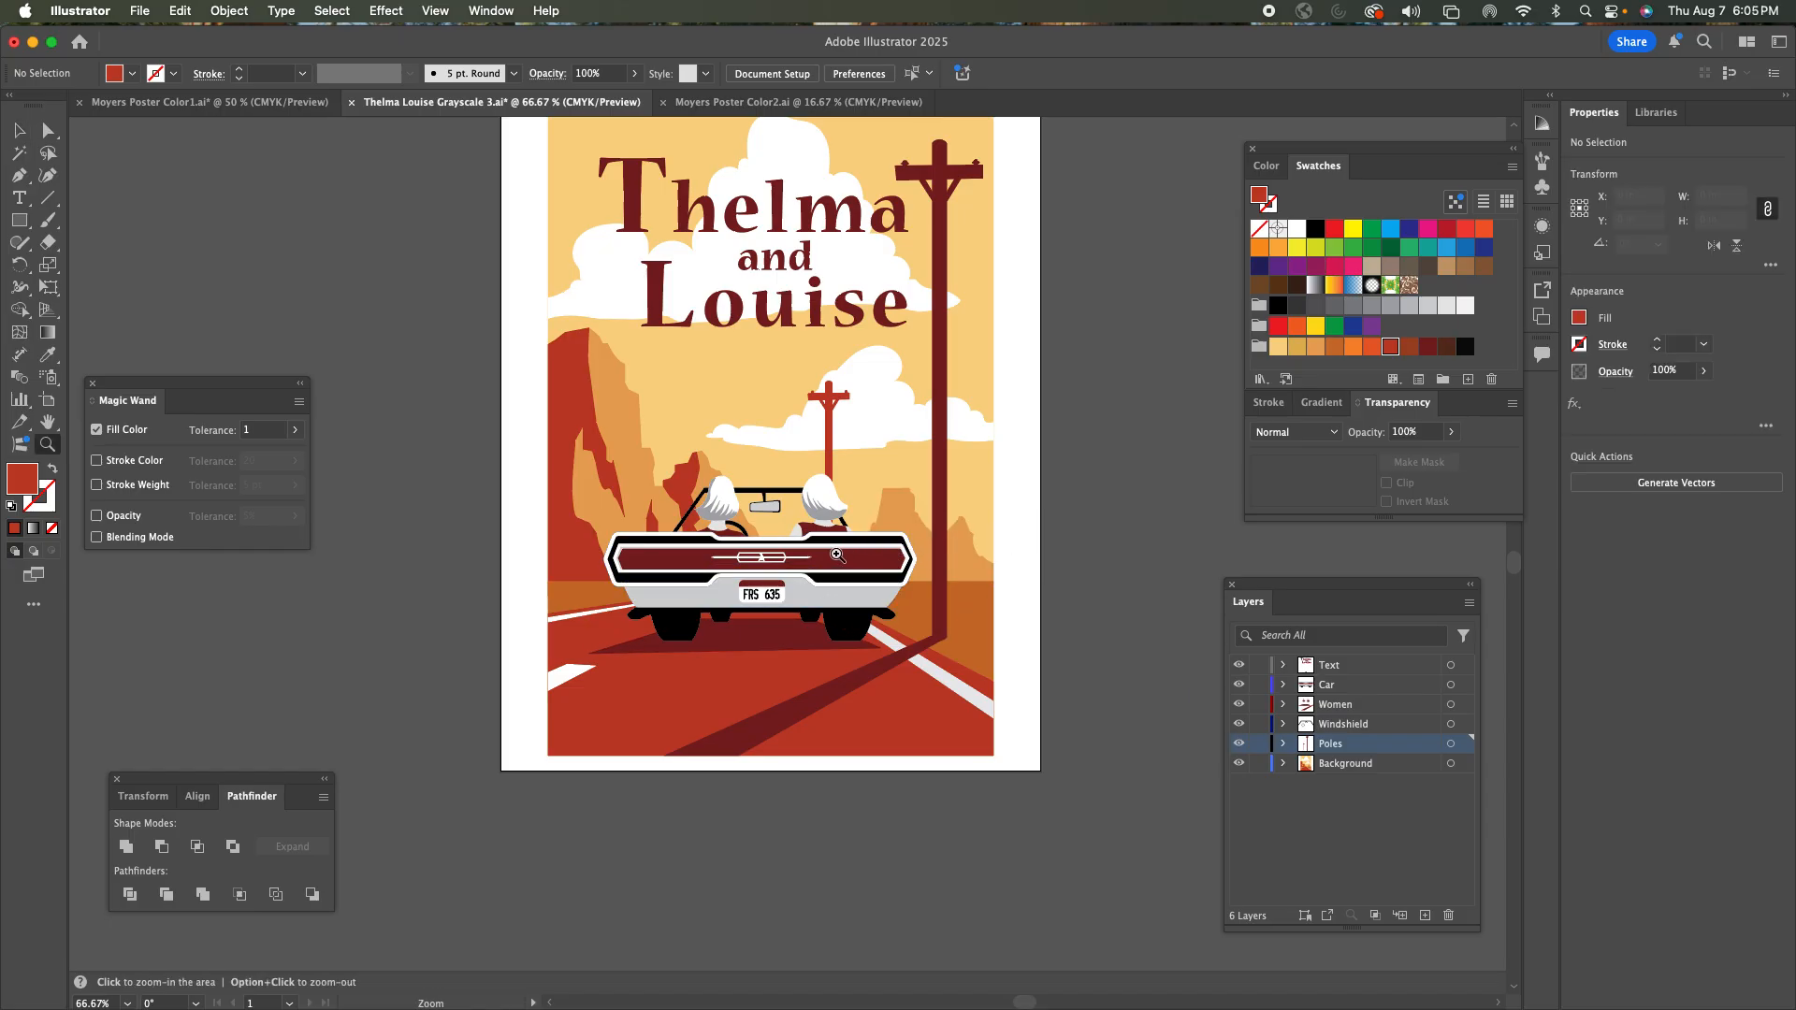
pyautogui.click(829, 603)
pyautogui.click(758, 577)
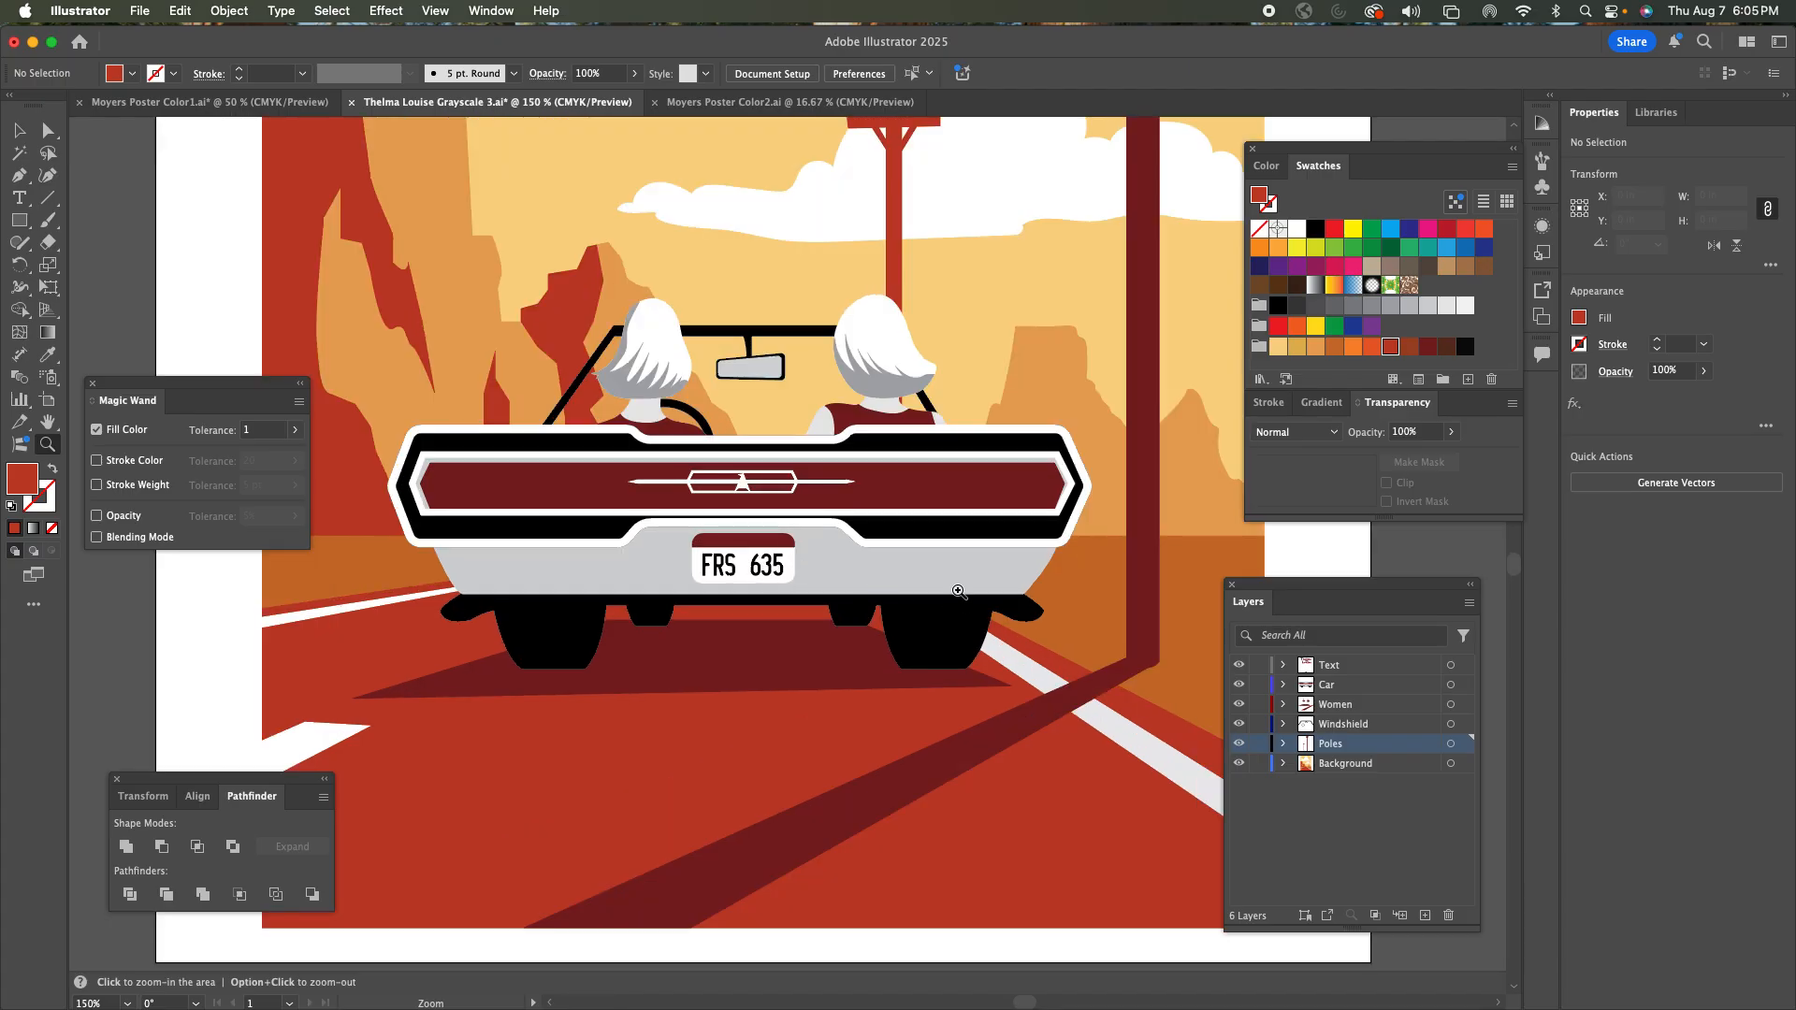
pyautogui.click(18, 152)
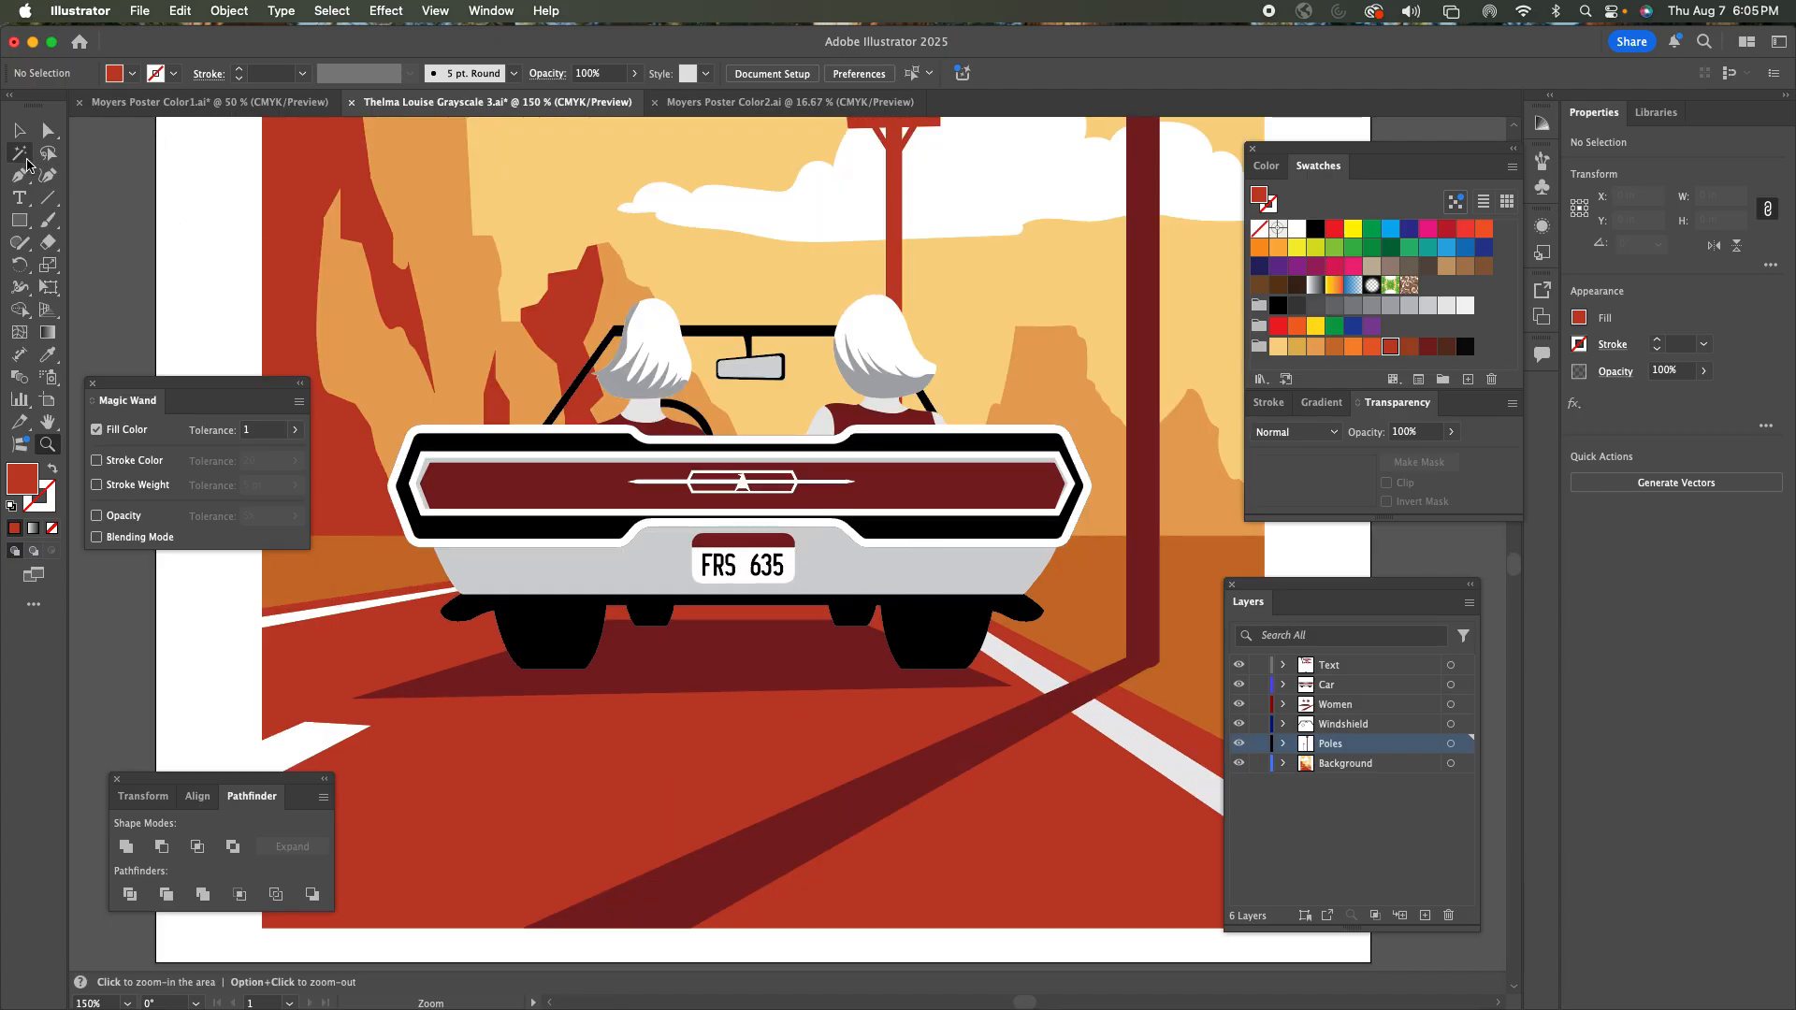
pyautogui.click(853, 566)
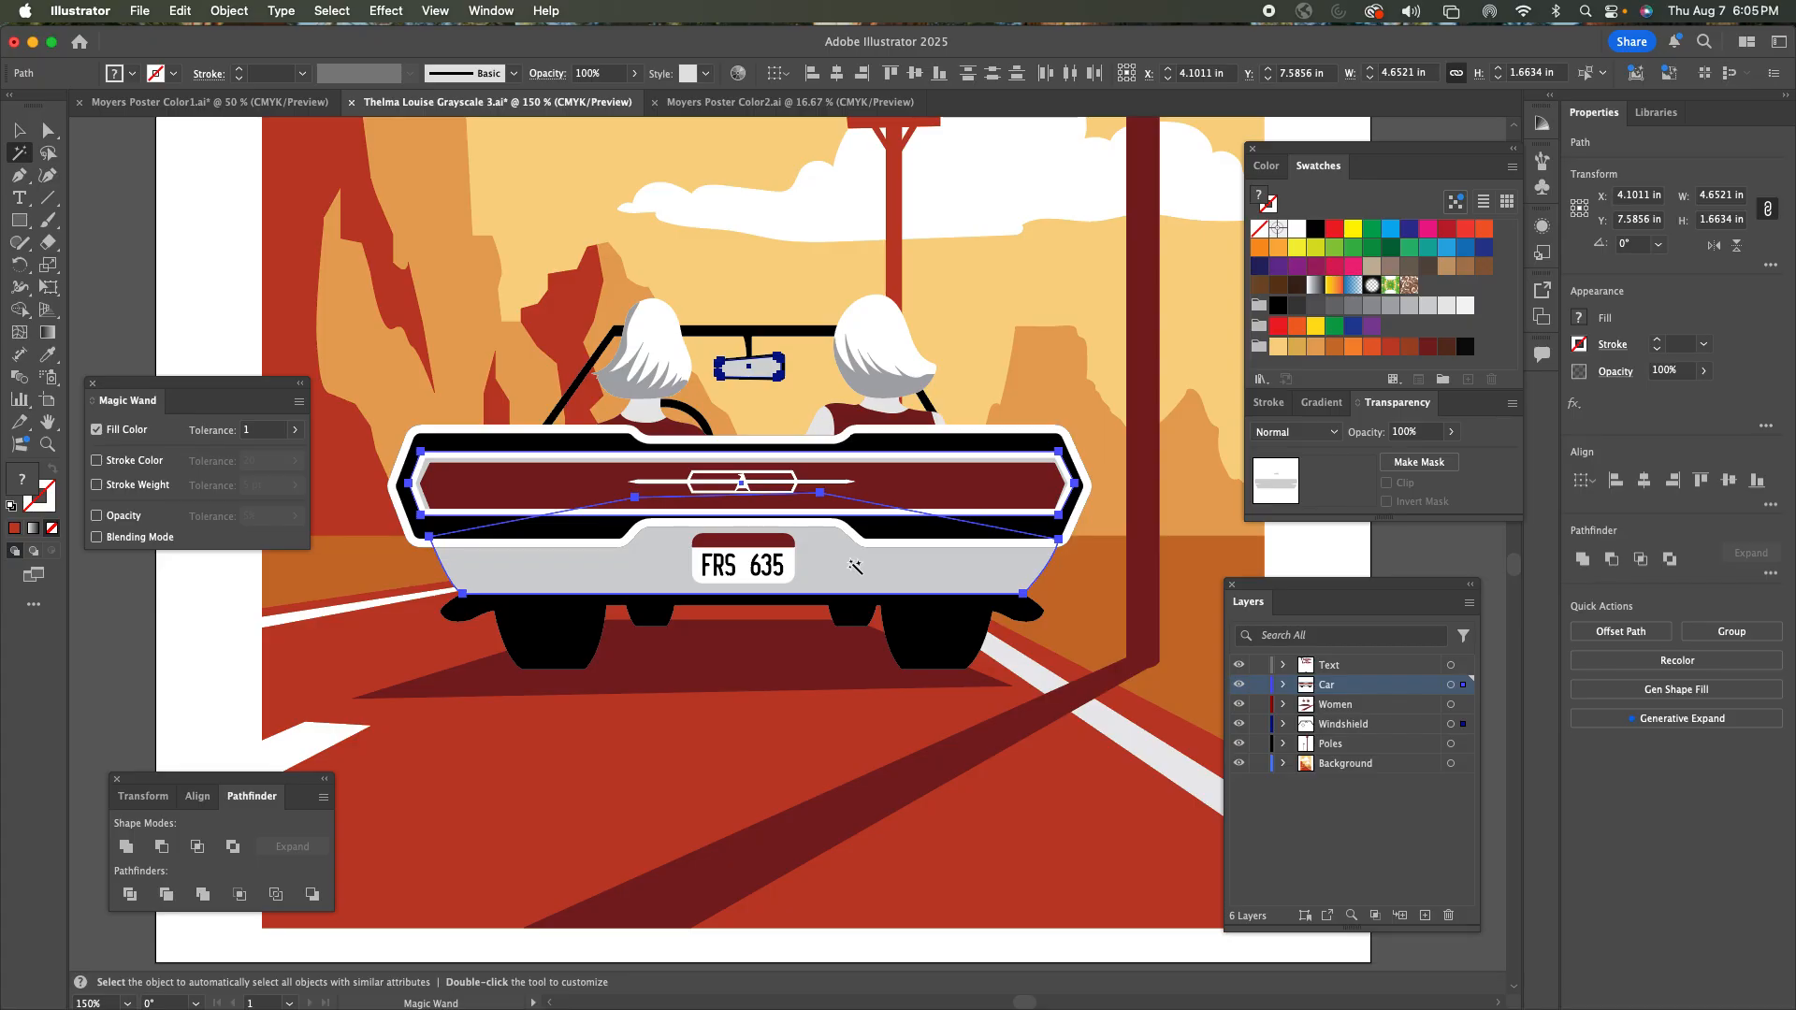
pyautogui.click(1316, 347)
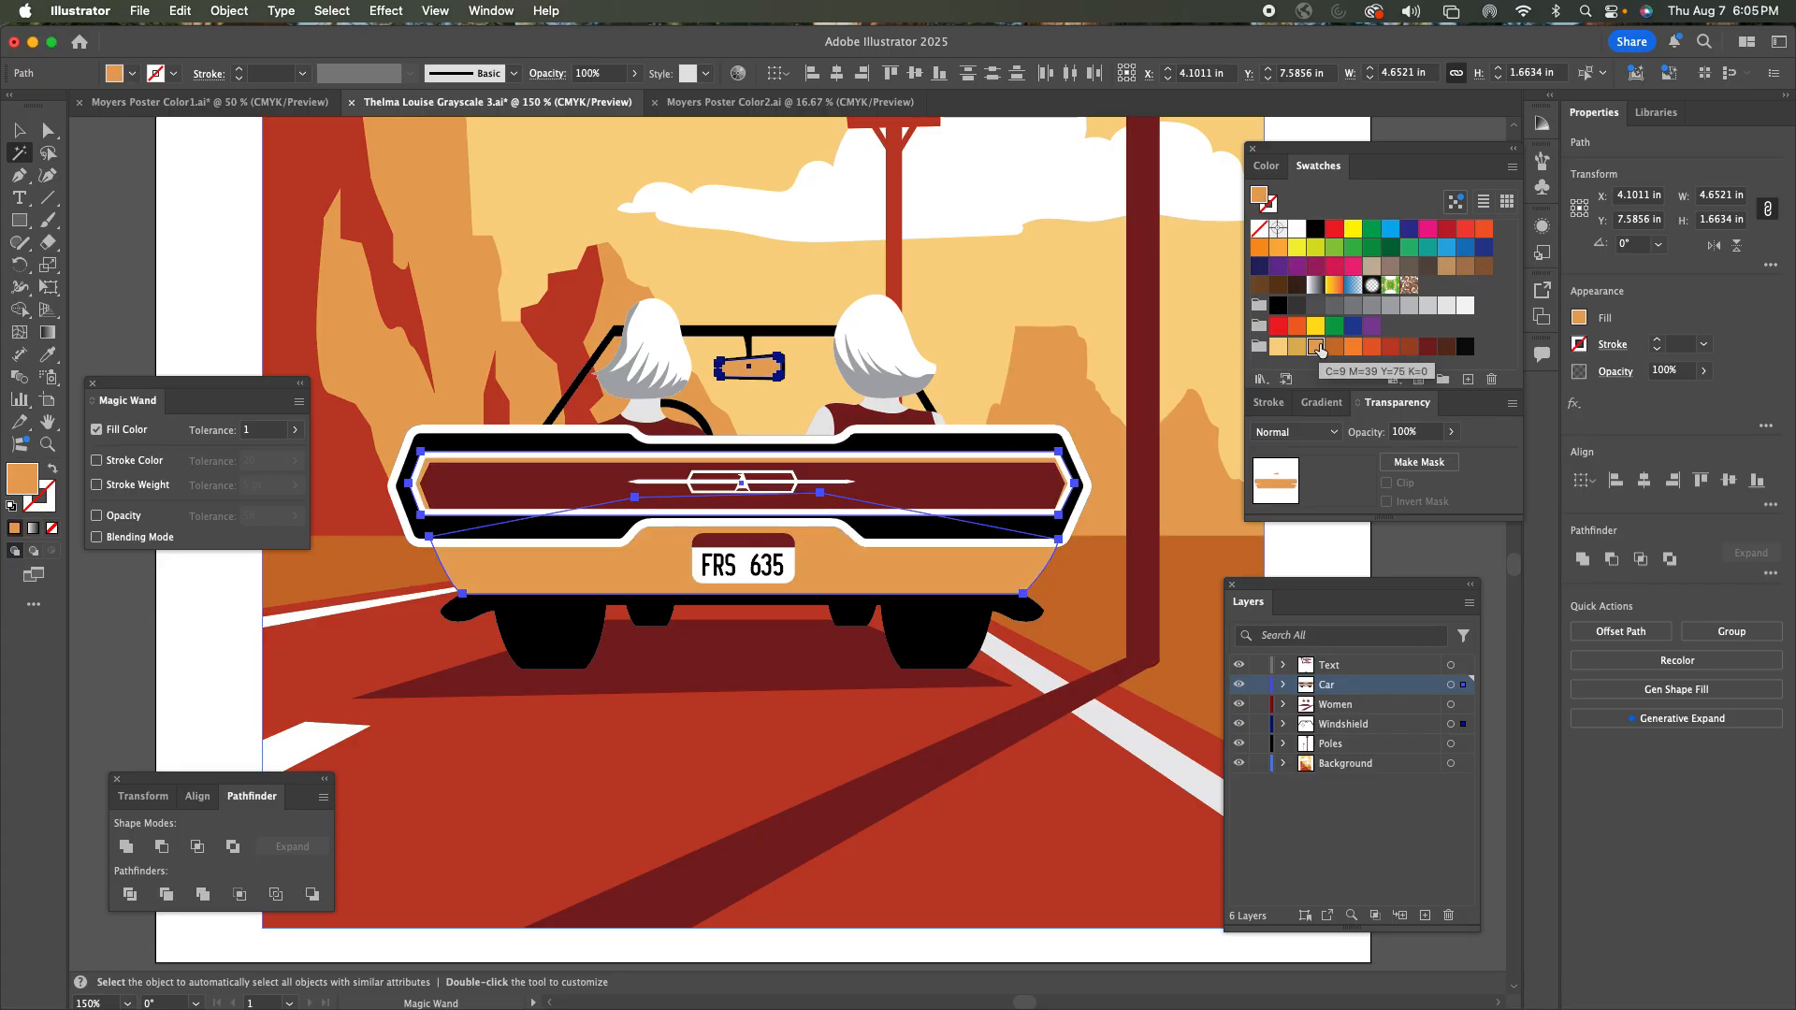
pyautogui.click(18, 130)
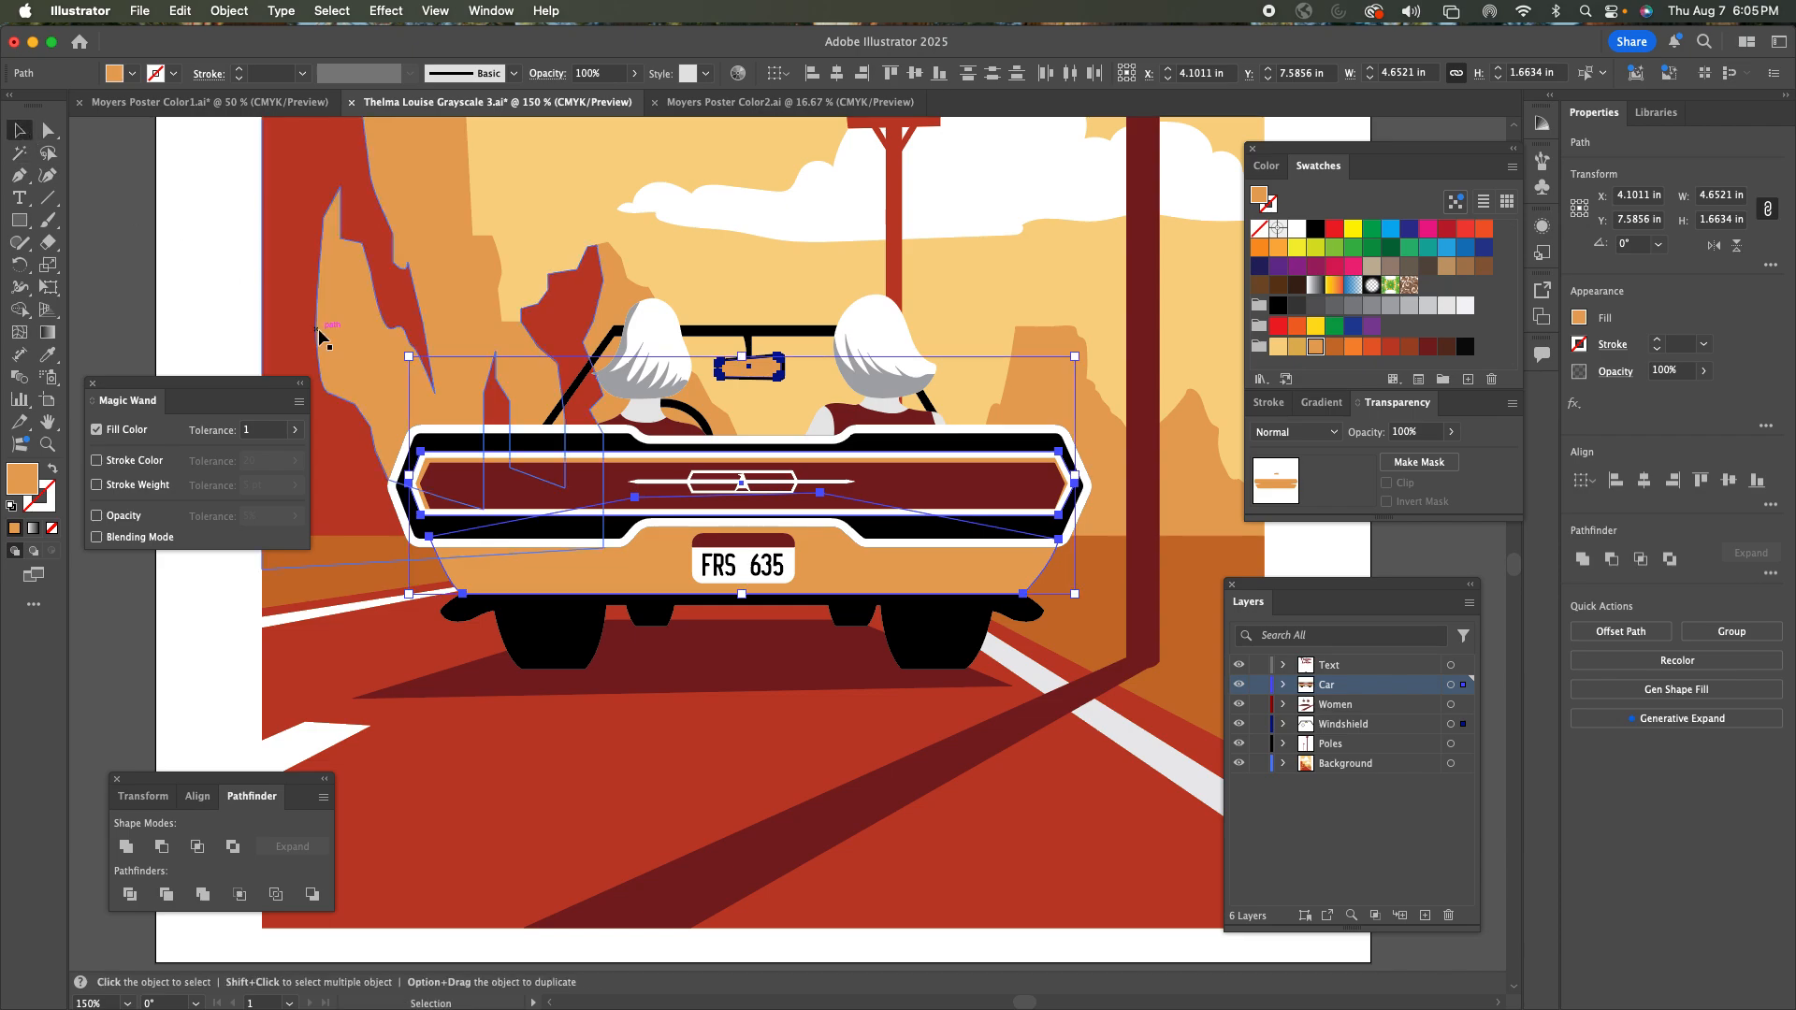
pyautogui.click(118, 294)
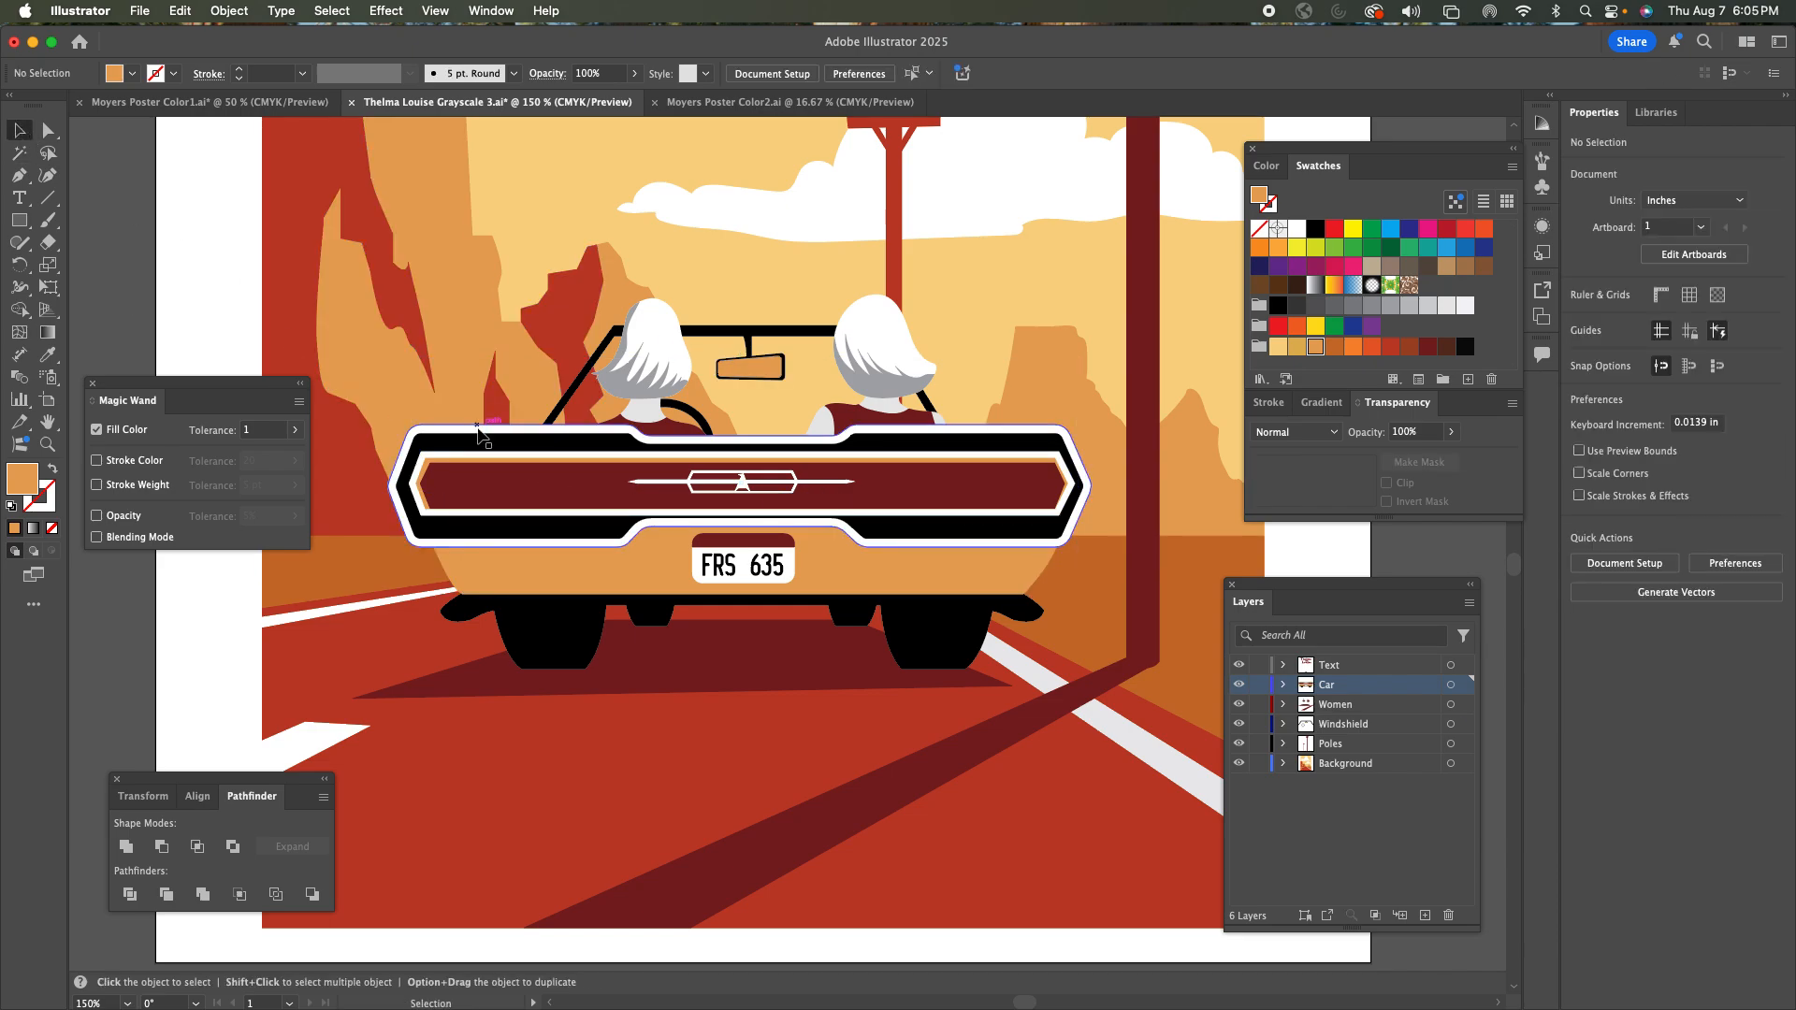
# Select the black car parts, windshield frame and plate lettering by matching fill and color them with the sunset group's dark brown swatch.
pyautogui.click(18, 153)
pyautogui.click(931, 530)
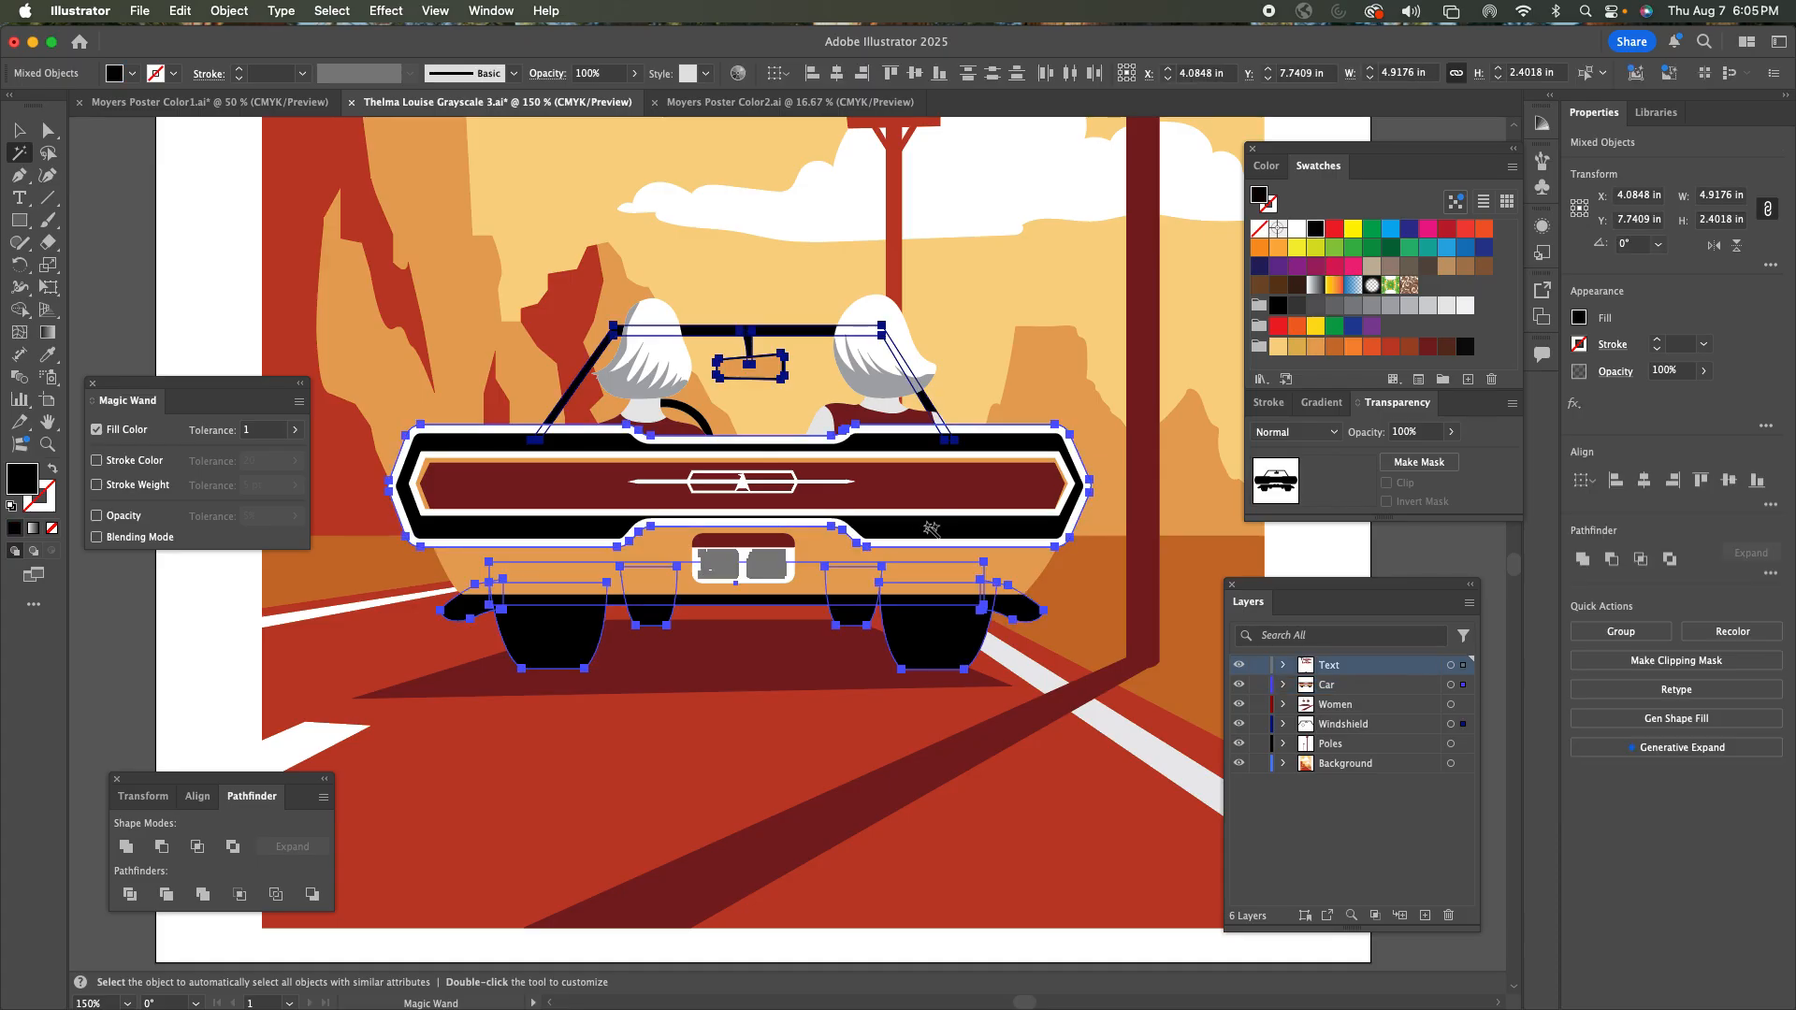
pyautogui.click(1465, 347)
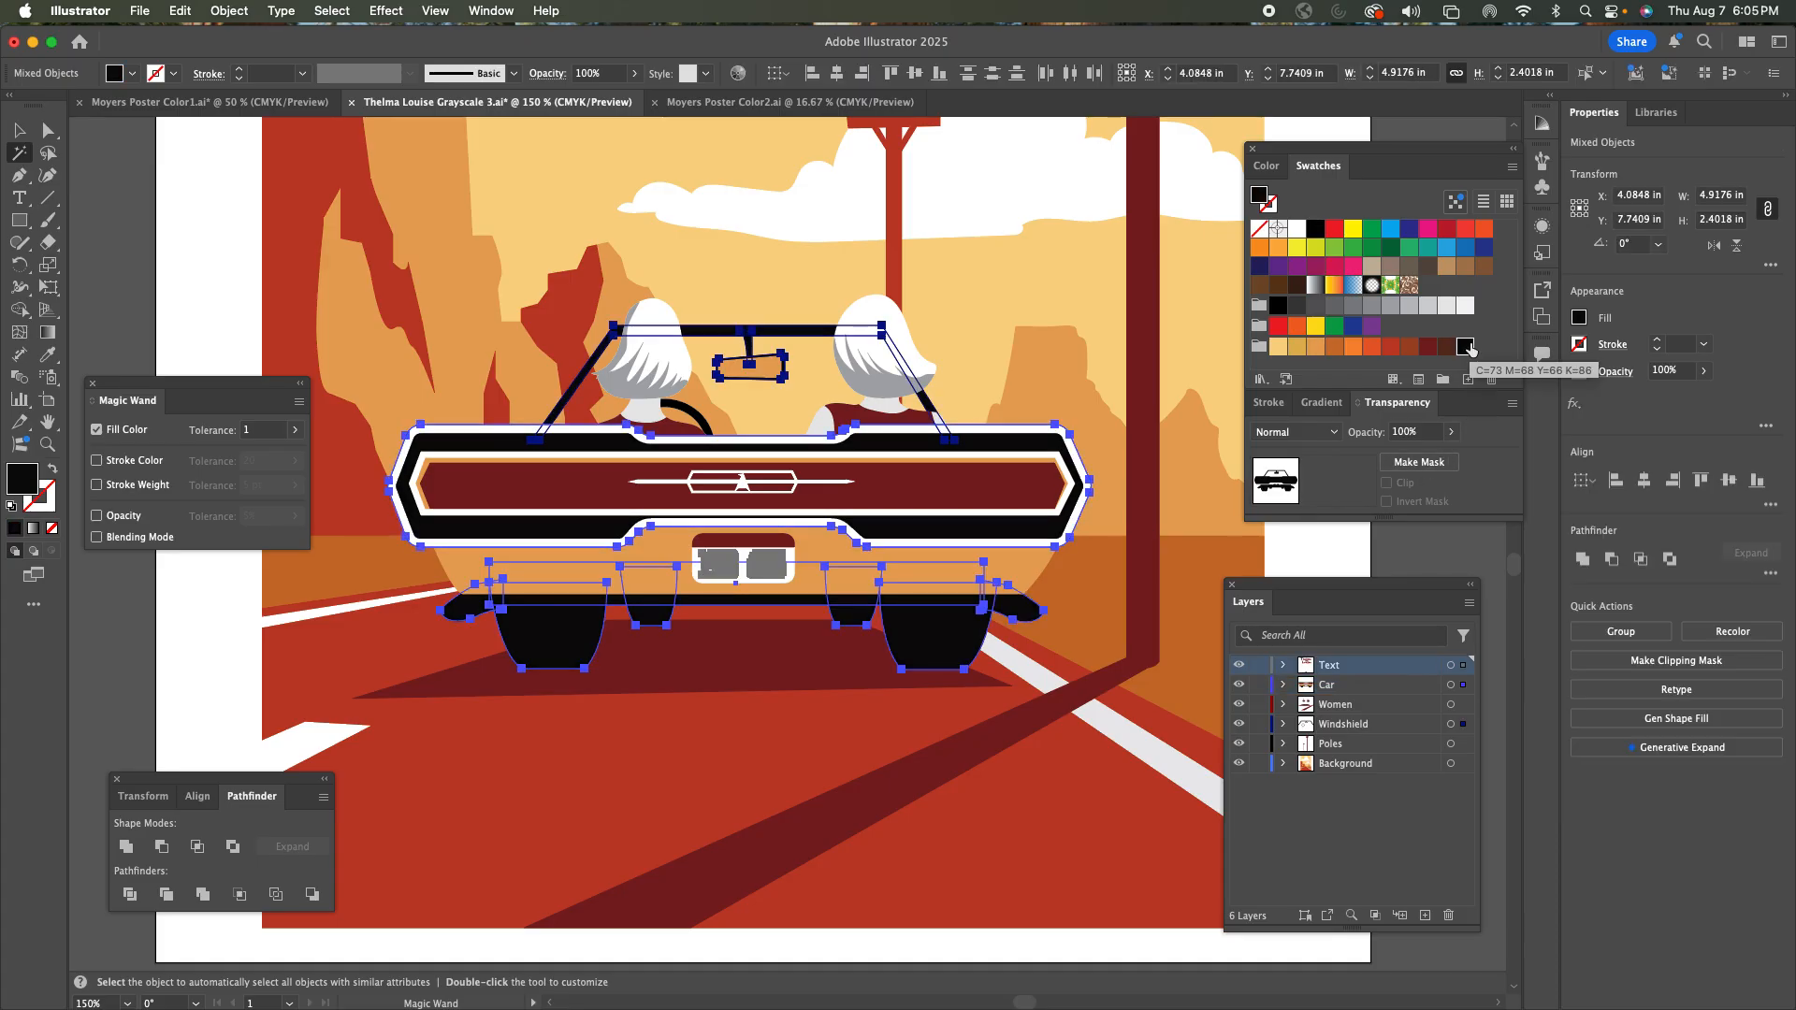
pyautogui.click(1446, 349)
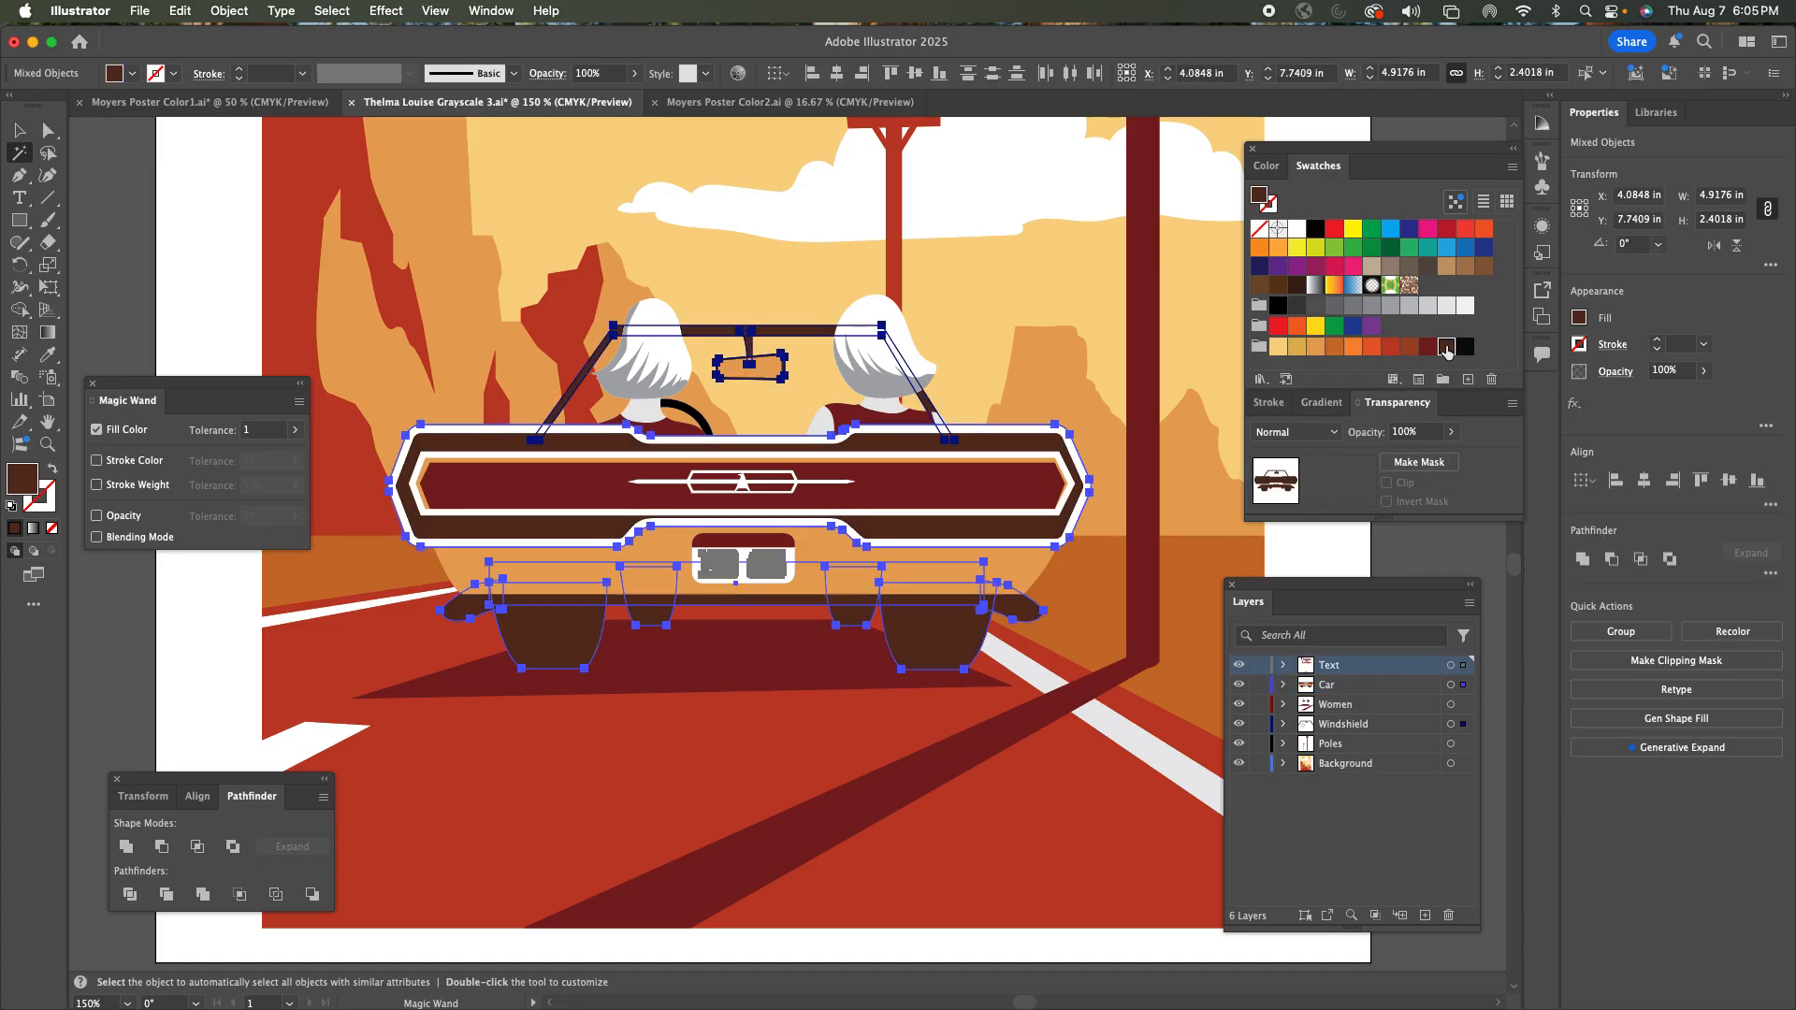
pyautogui.click(18, 130)
pyautogui.click(194, 226)
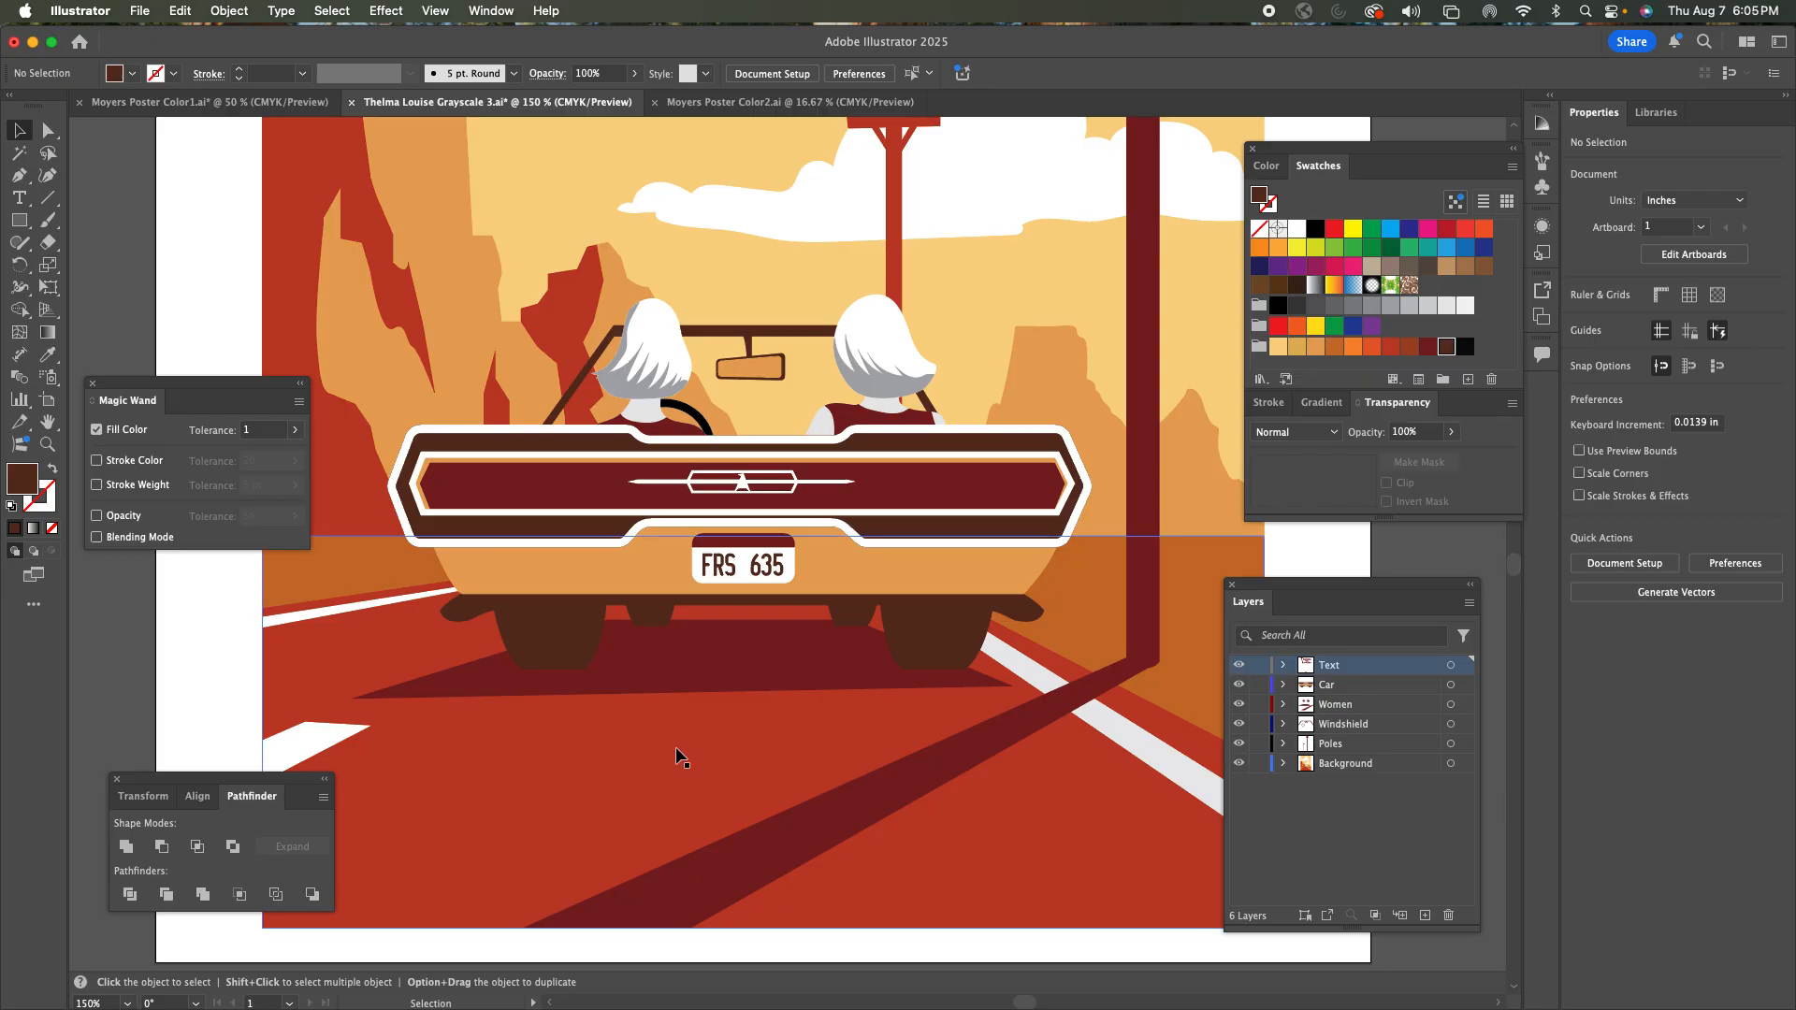
# Fill the four tires, the underbody bar and the left bumper end with the near-black swatch C=73 M=68 Y=66 K=86.
pyautogui.click(566, 650)
pyautogui.keyDown('shift'); pyautogui.click(655, 599); pyautogui.keyUp('shift')
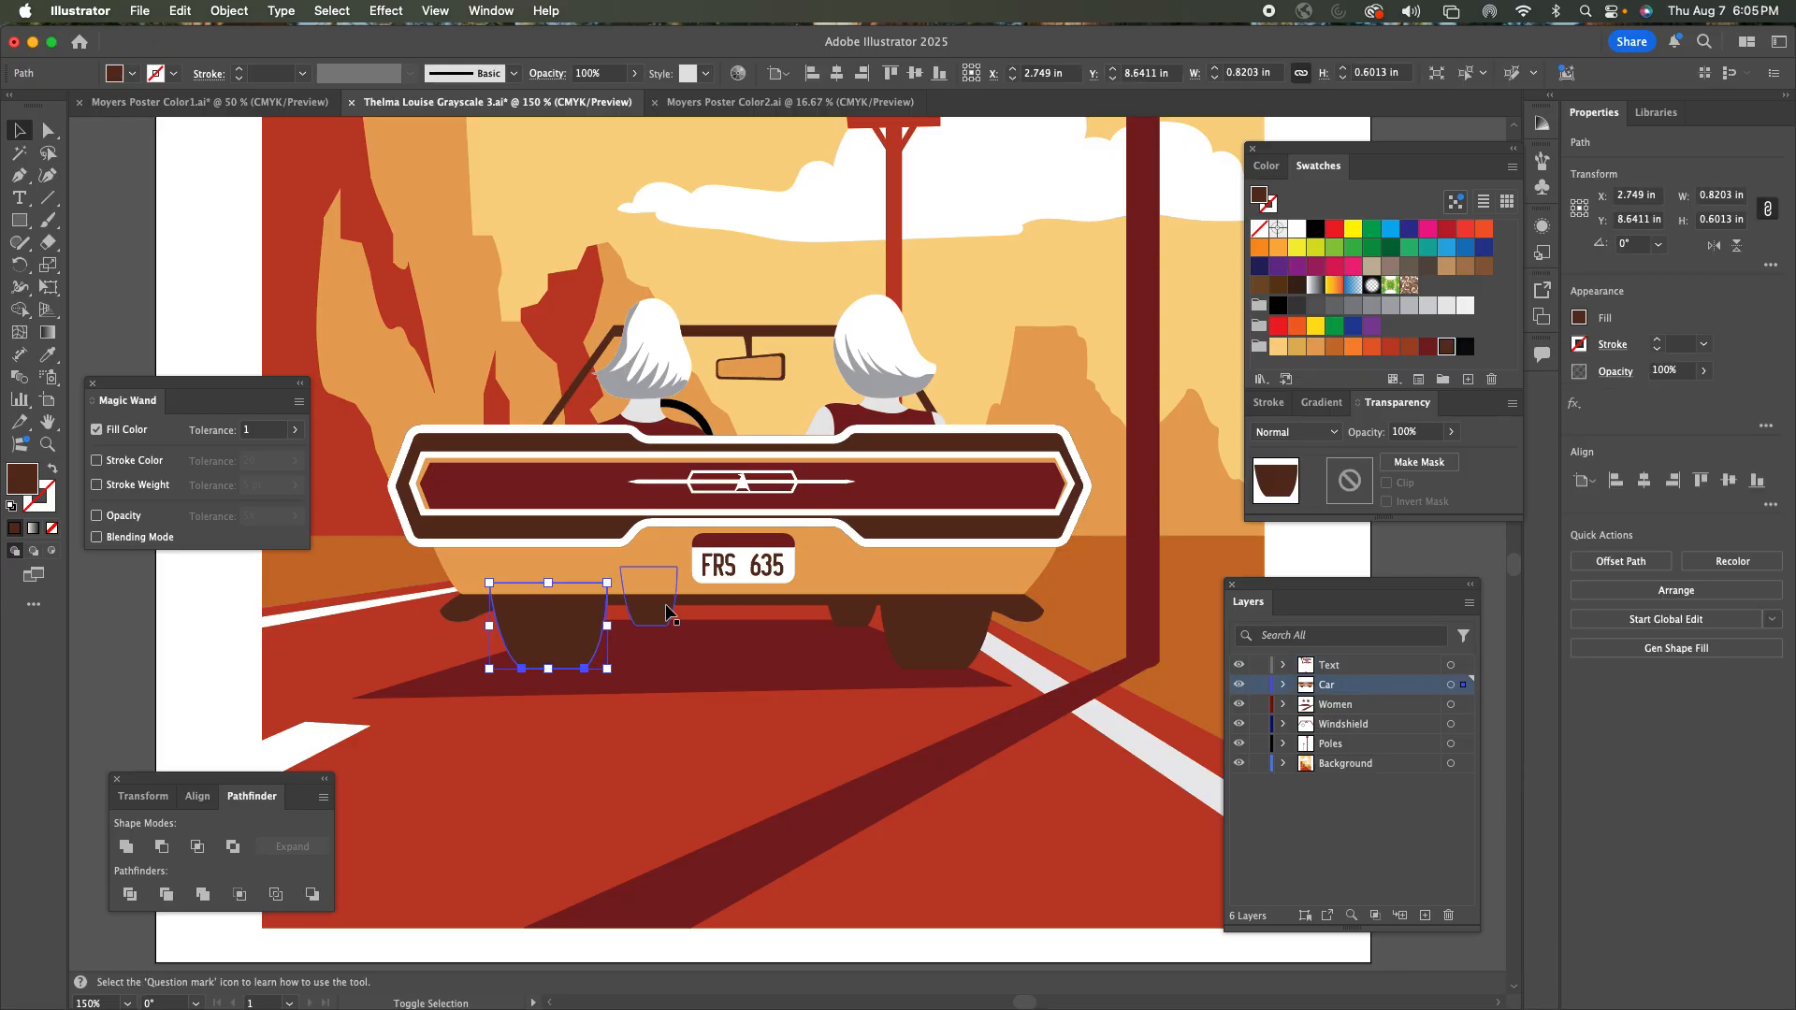
pyautogui.keyDown('shift'); pyautogui.click(931, 636); pyautogui.keyUp('shift')
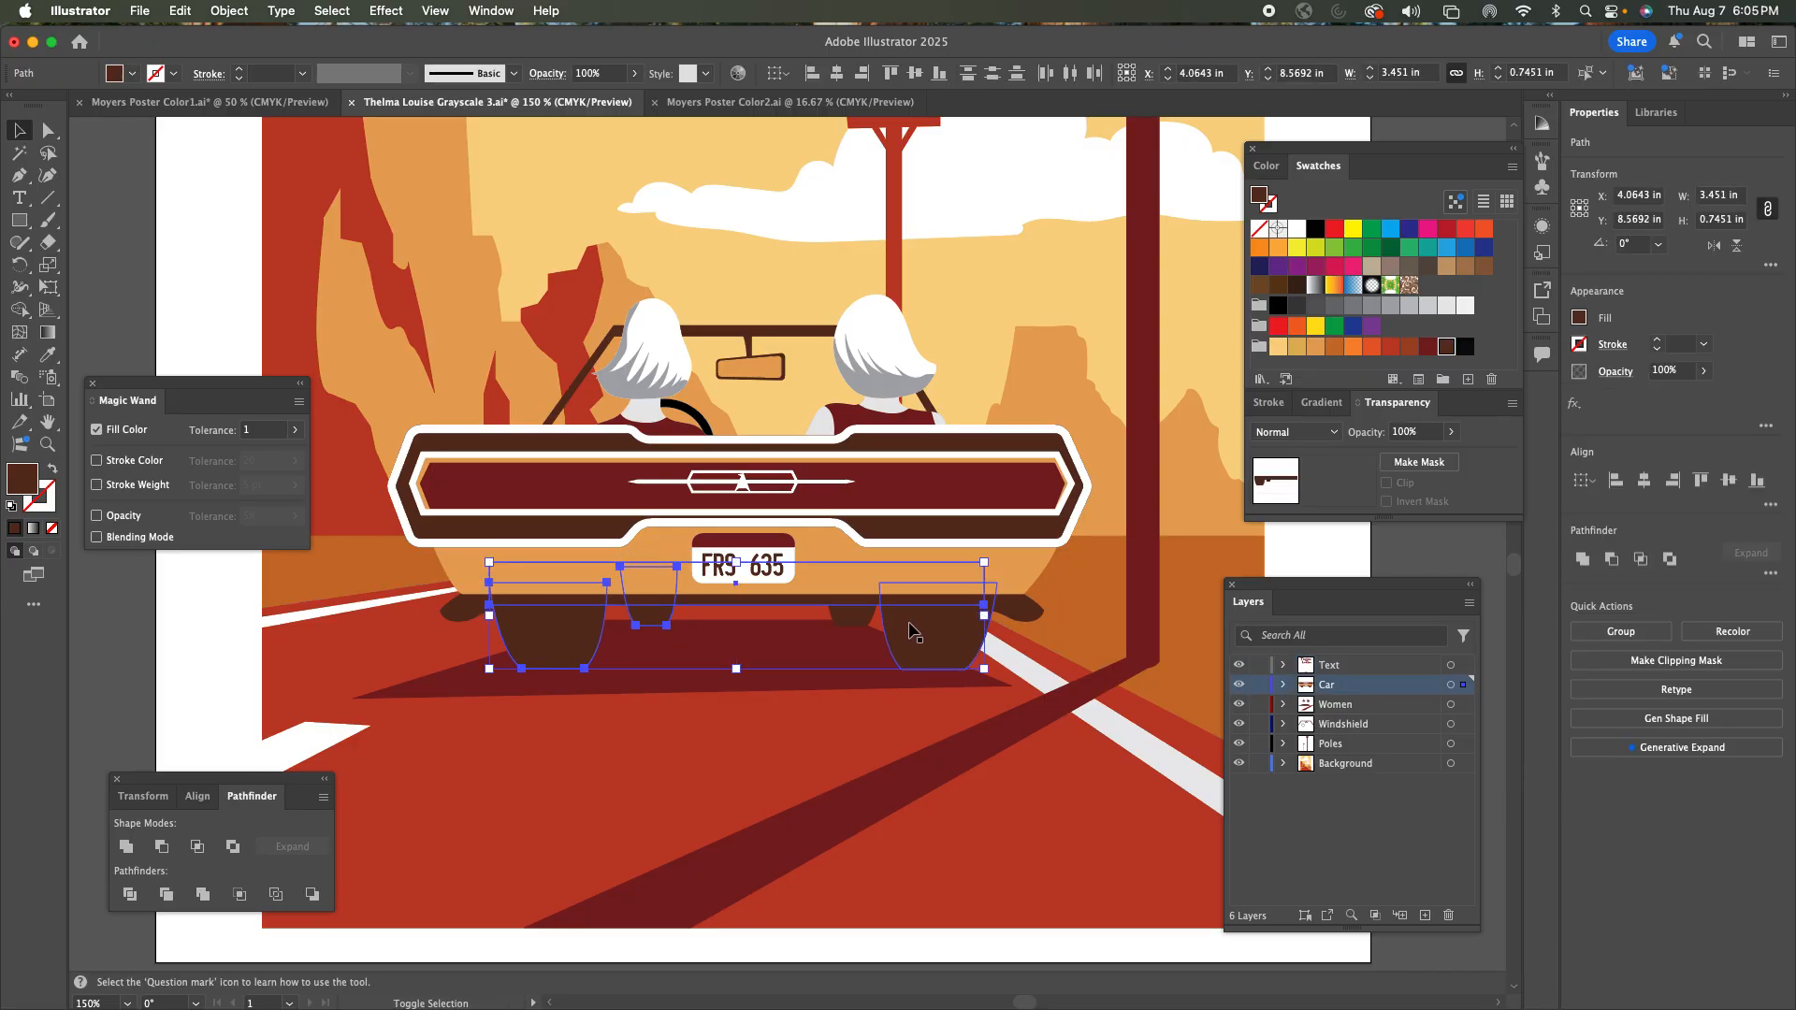
pyautogui.keyDown('shift'); pyautogui.click(868, 623); pyautogui.keyUp('shift')
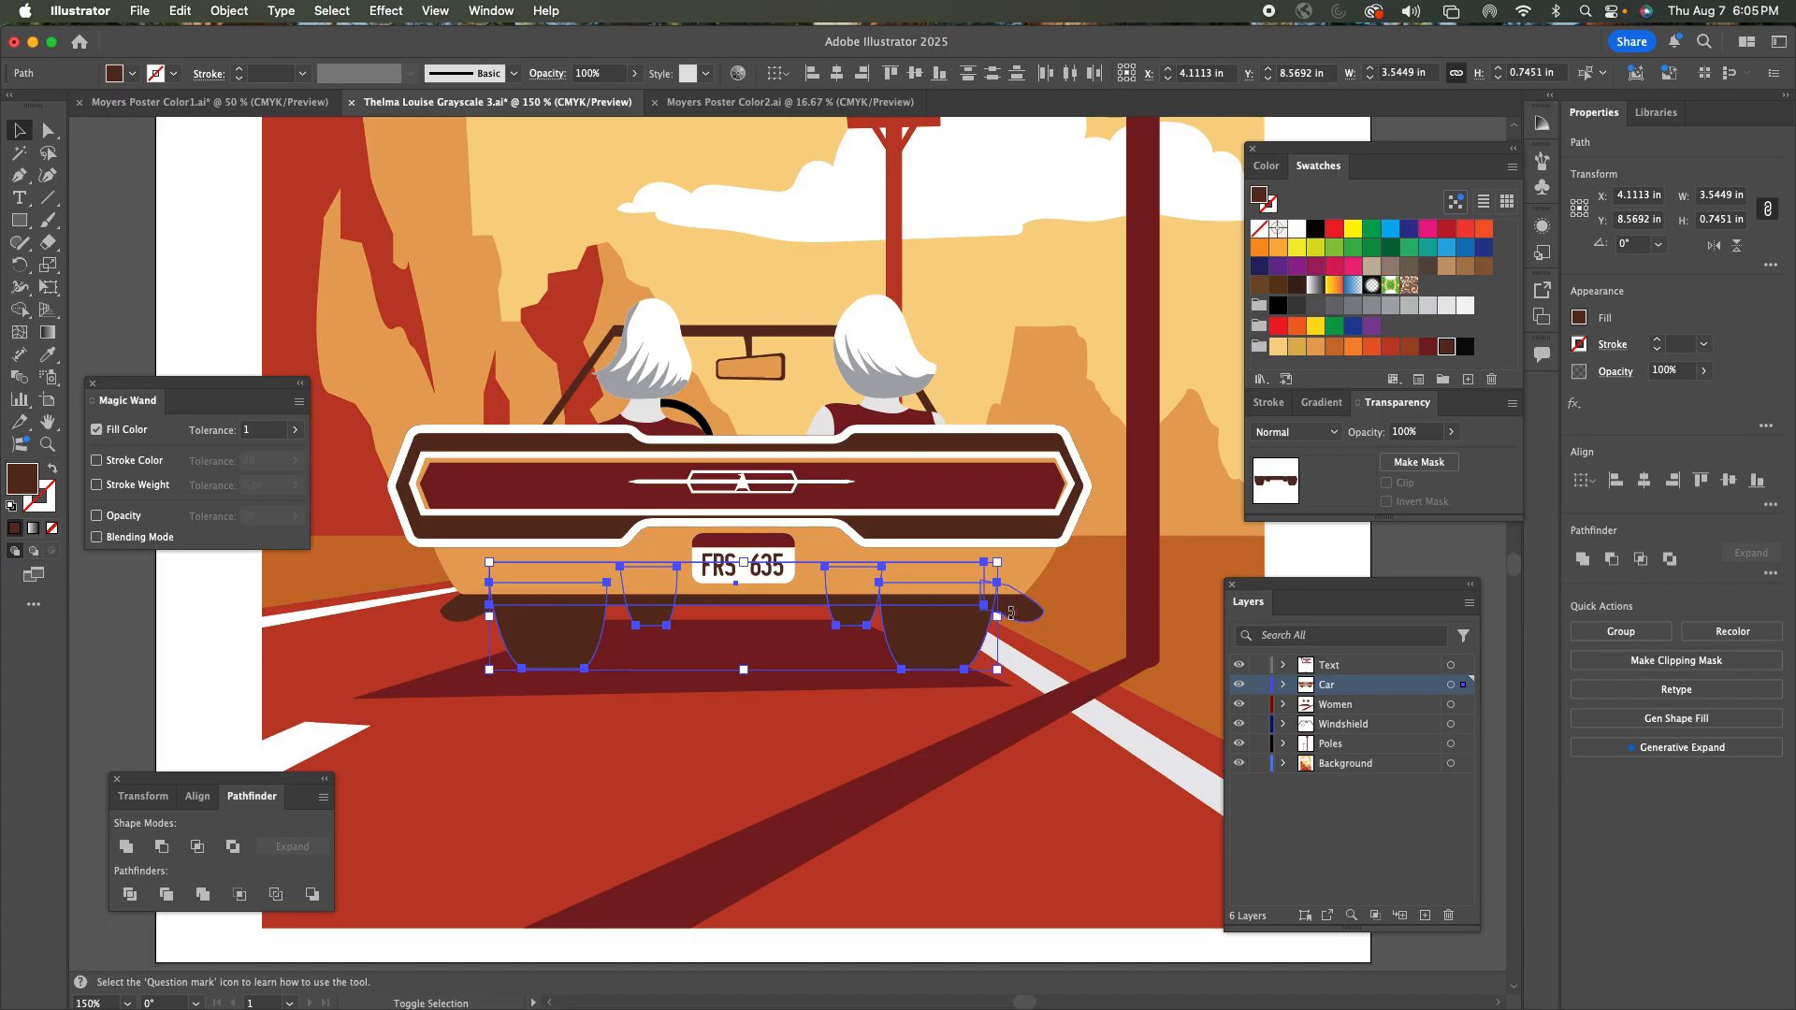
pyautogui.keyDown('shift'); pyautogui.click(464, 607); pyautogui.keyUp('shift')
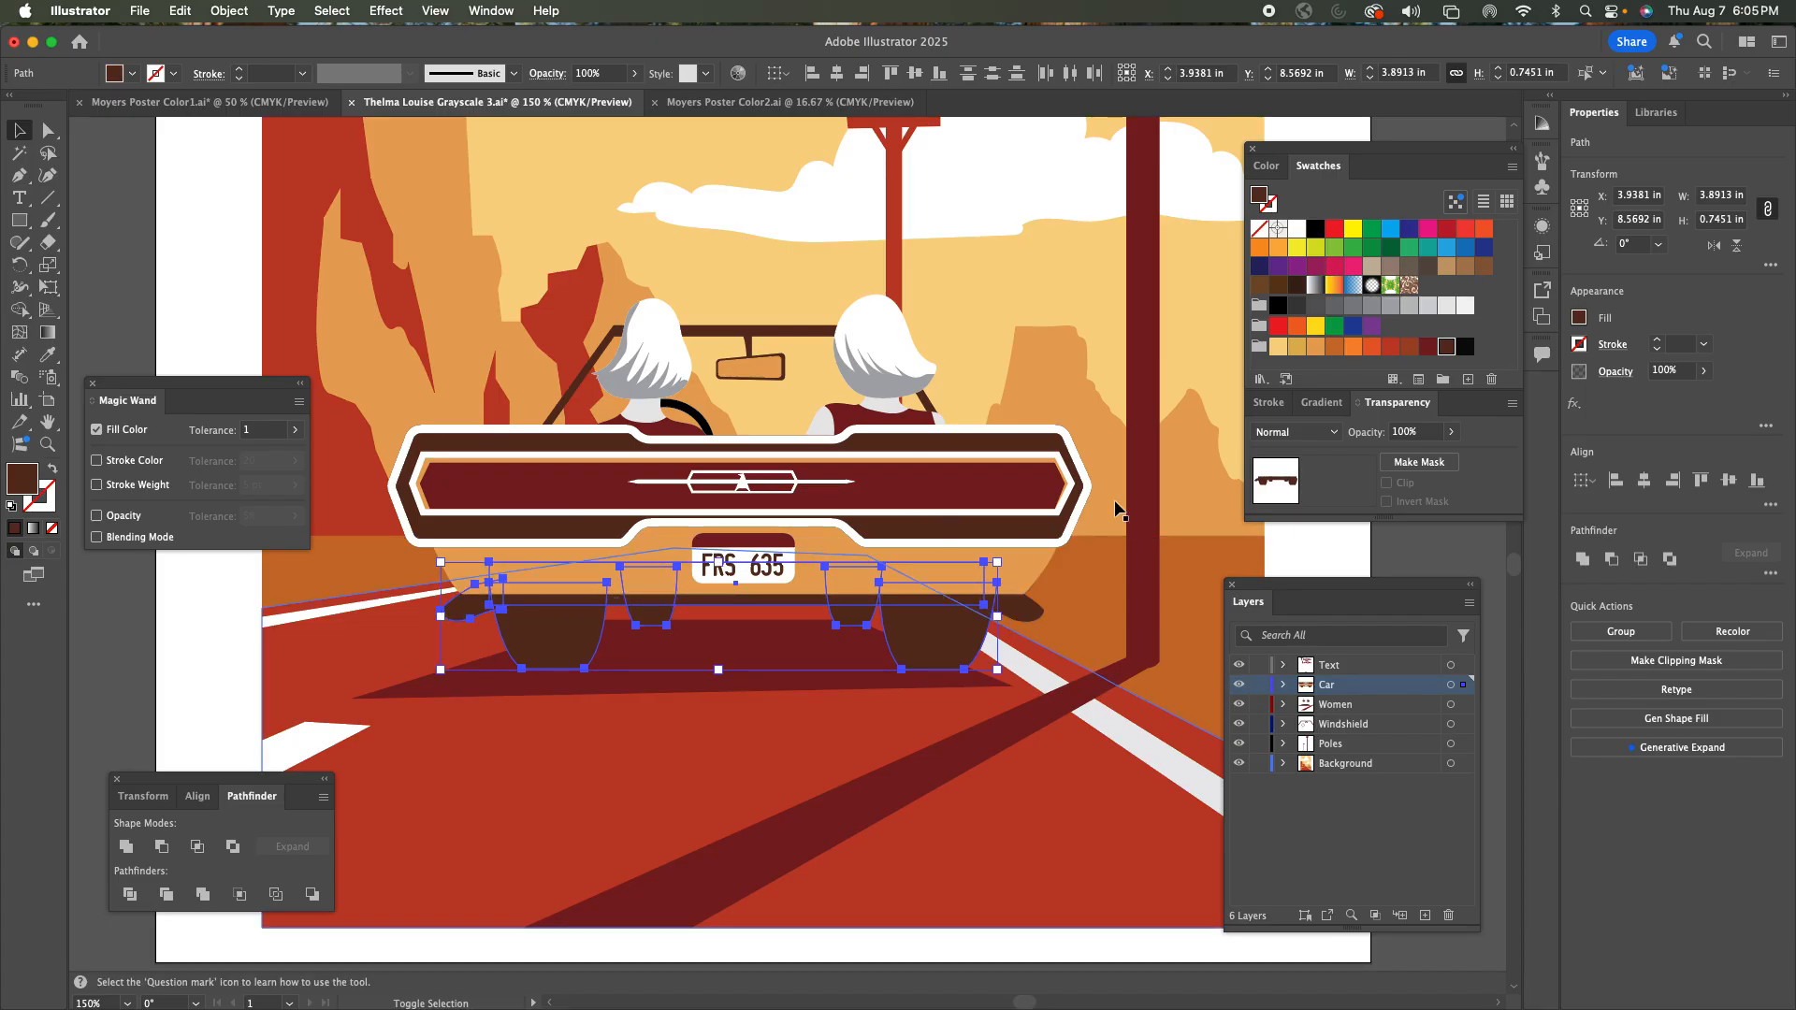
pyautogui.click(1465, 346)
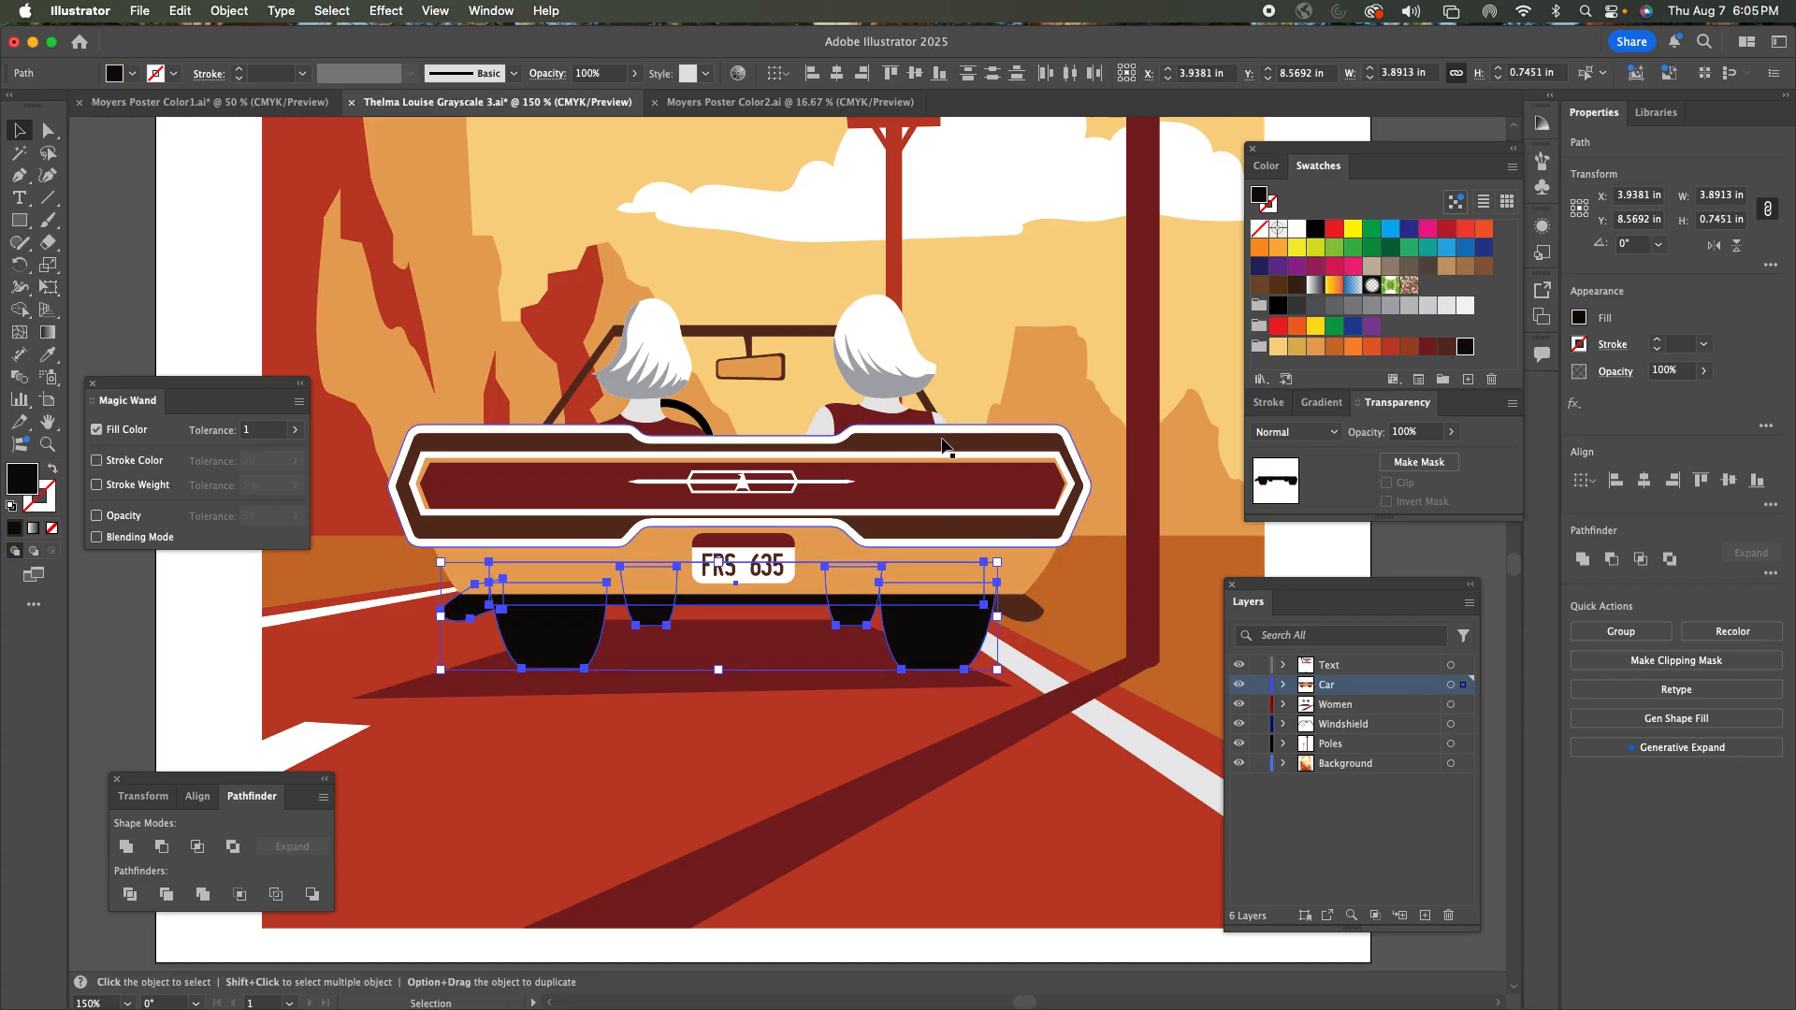
pyautogui.click(1397, 538)
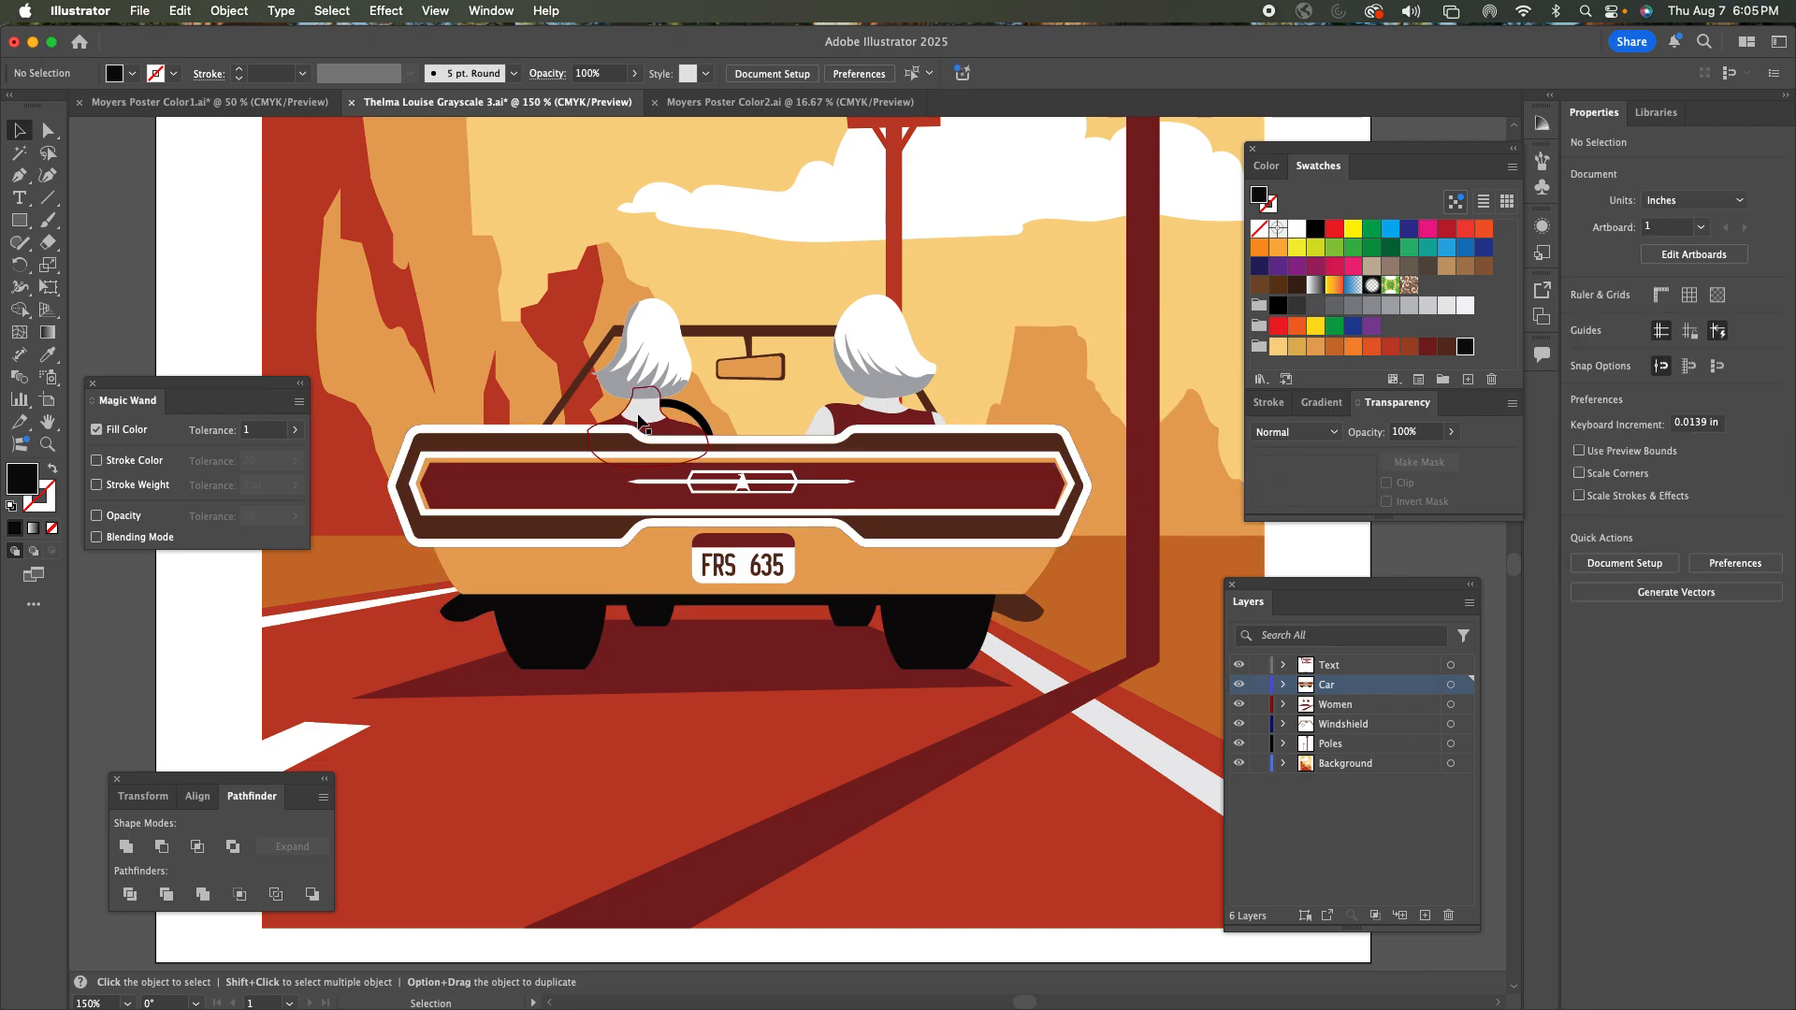
# Select the gray shading in both women's hair by matching fill and color it with the sunset group's golden second swatch.
pyautogui.press('y')
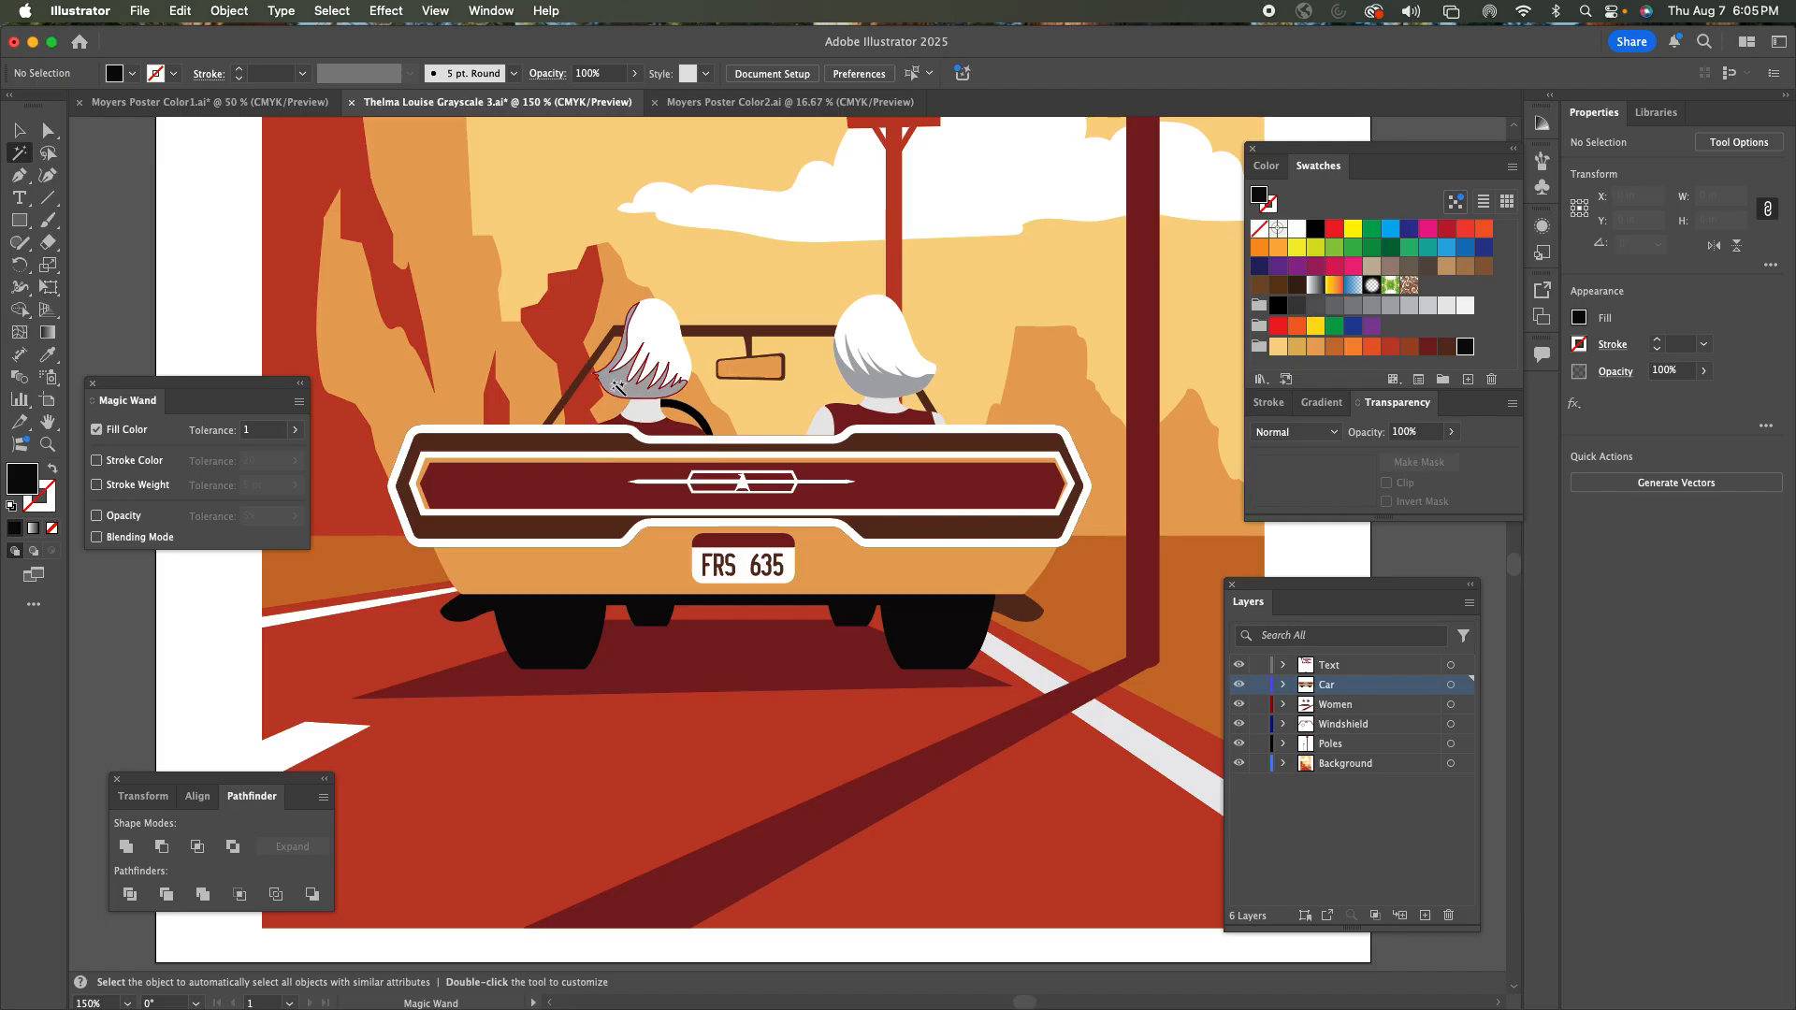
pyautogui.click(615, 387)
pyautogui.click(1297, 346)
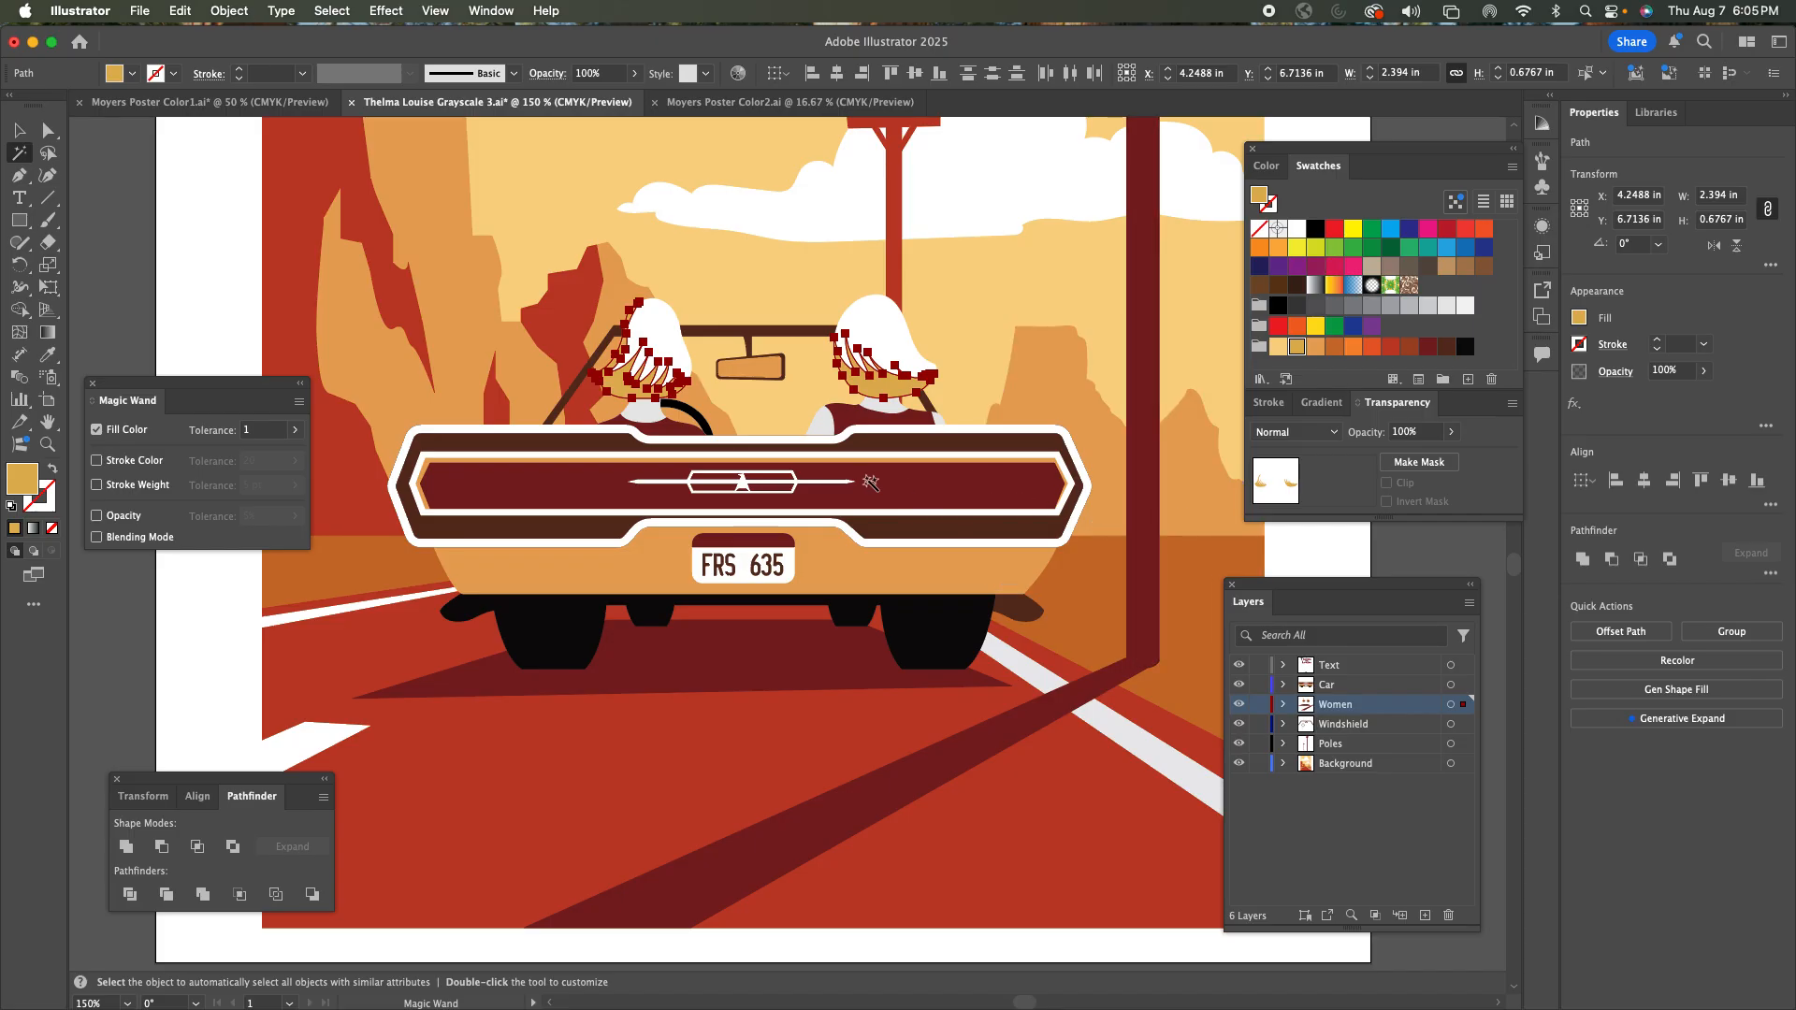
# Select the women's light gray skin areas by matching fill and color them with the sunset group's pale yellow first swatch.
pyautogui.click(819, 430)
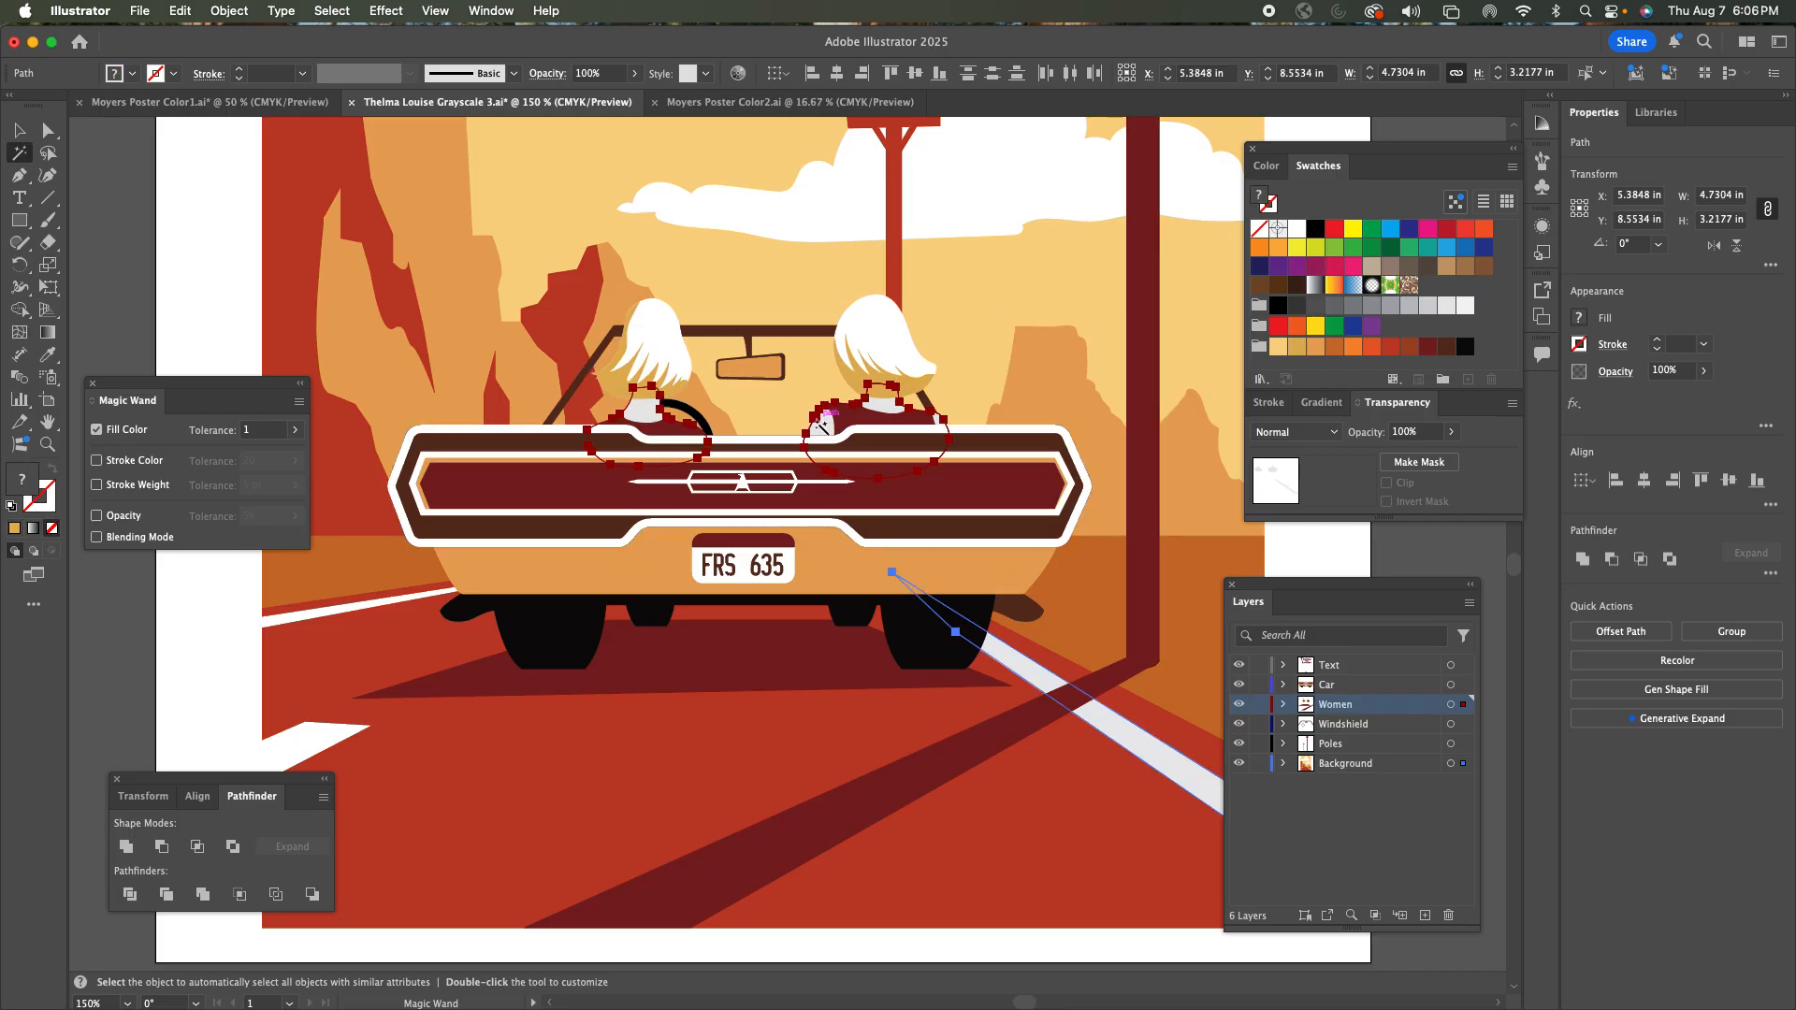
pyautogui.click(1277, 348)
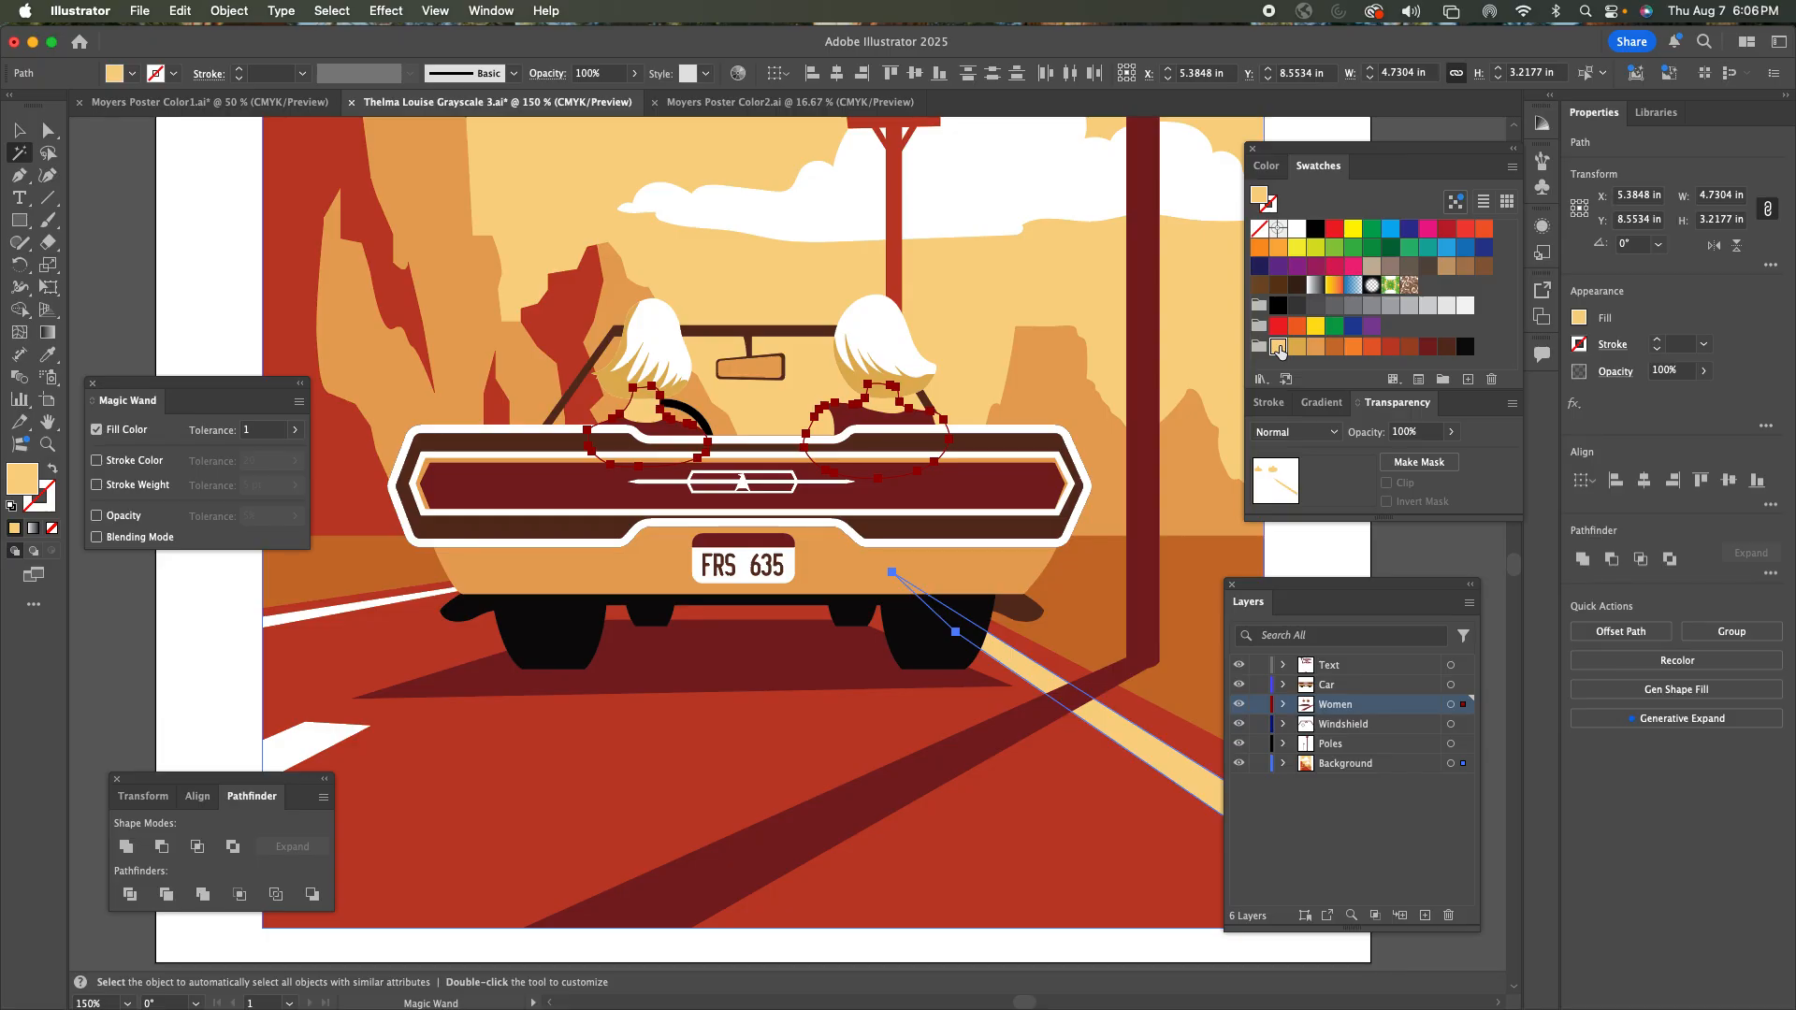
pyautogui.click(18, 131)
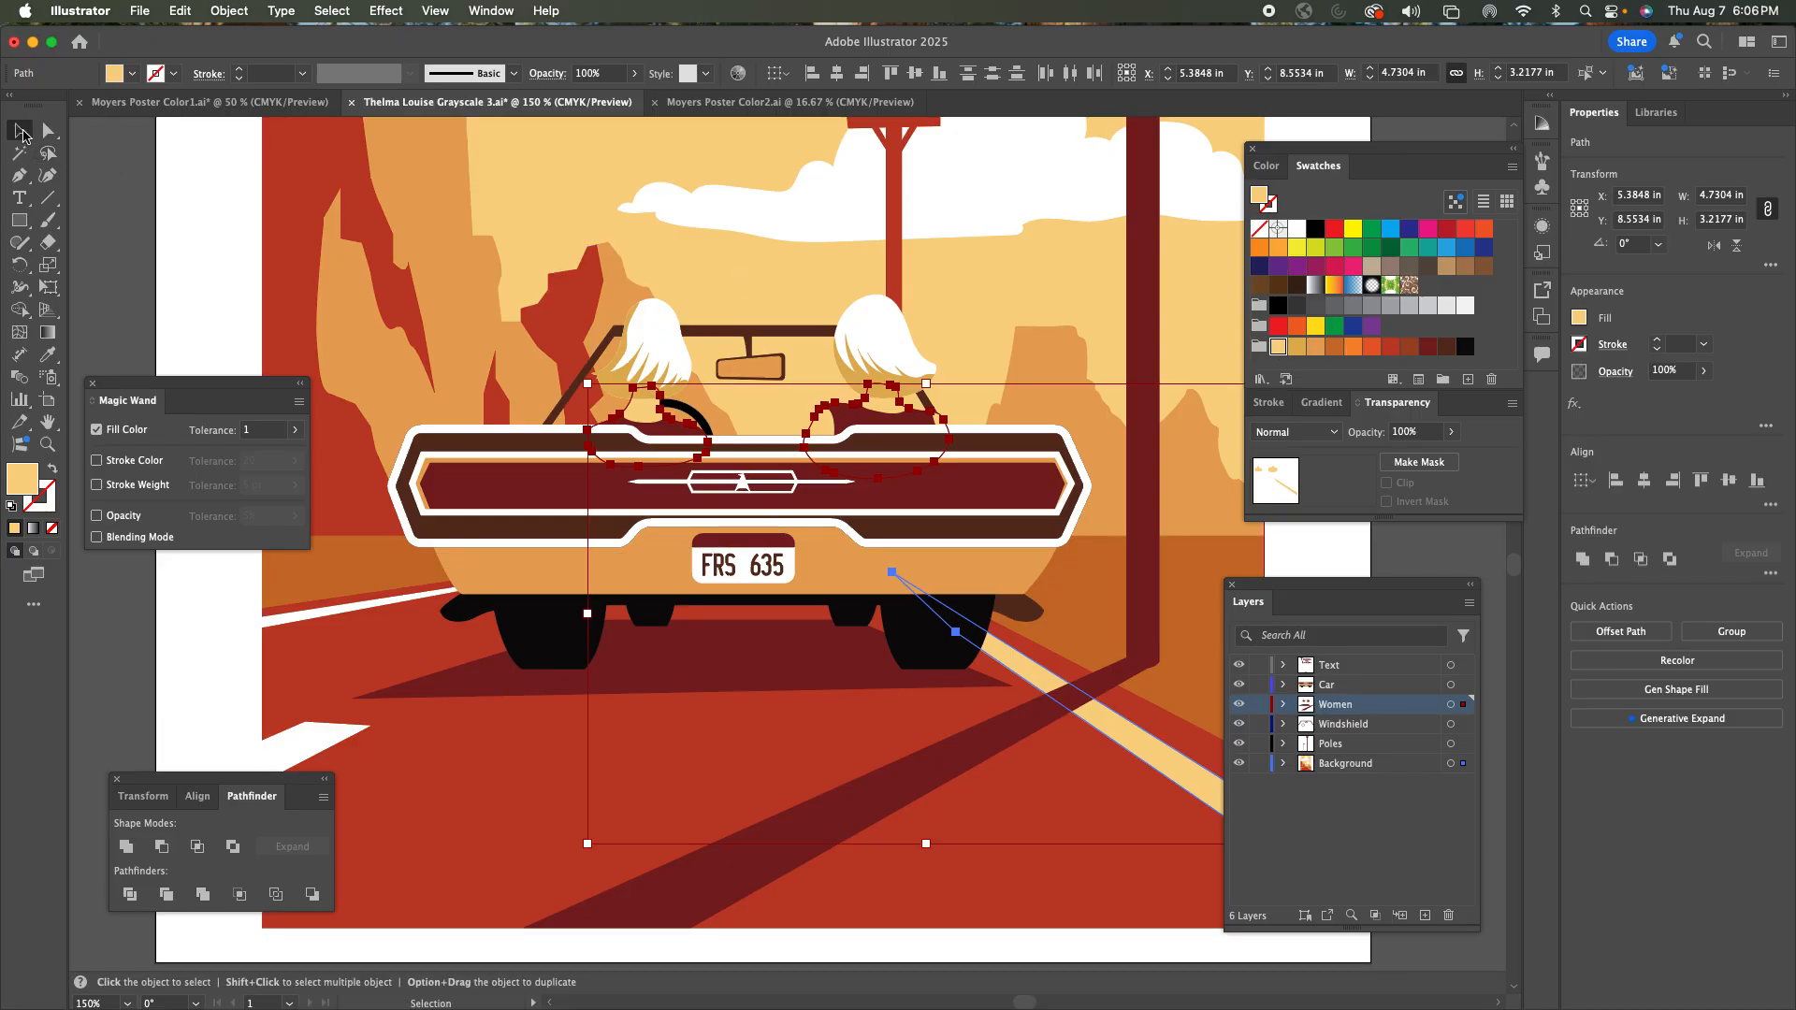
pyautogui.click(221, 278)
pyautogui.press('super+minus')
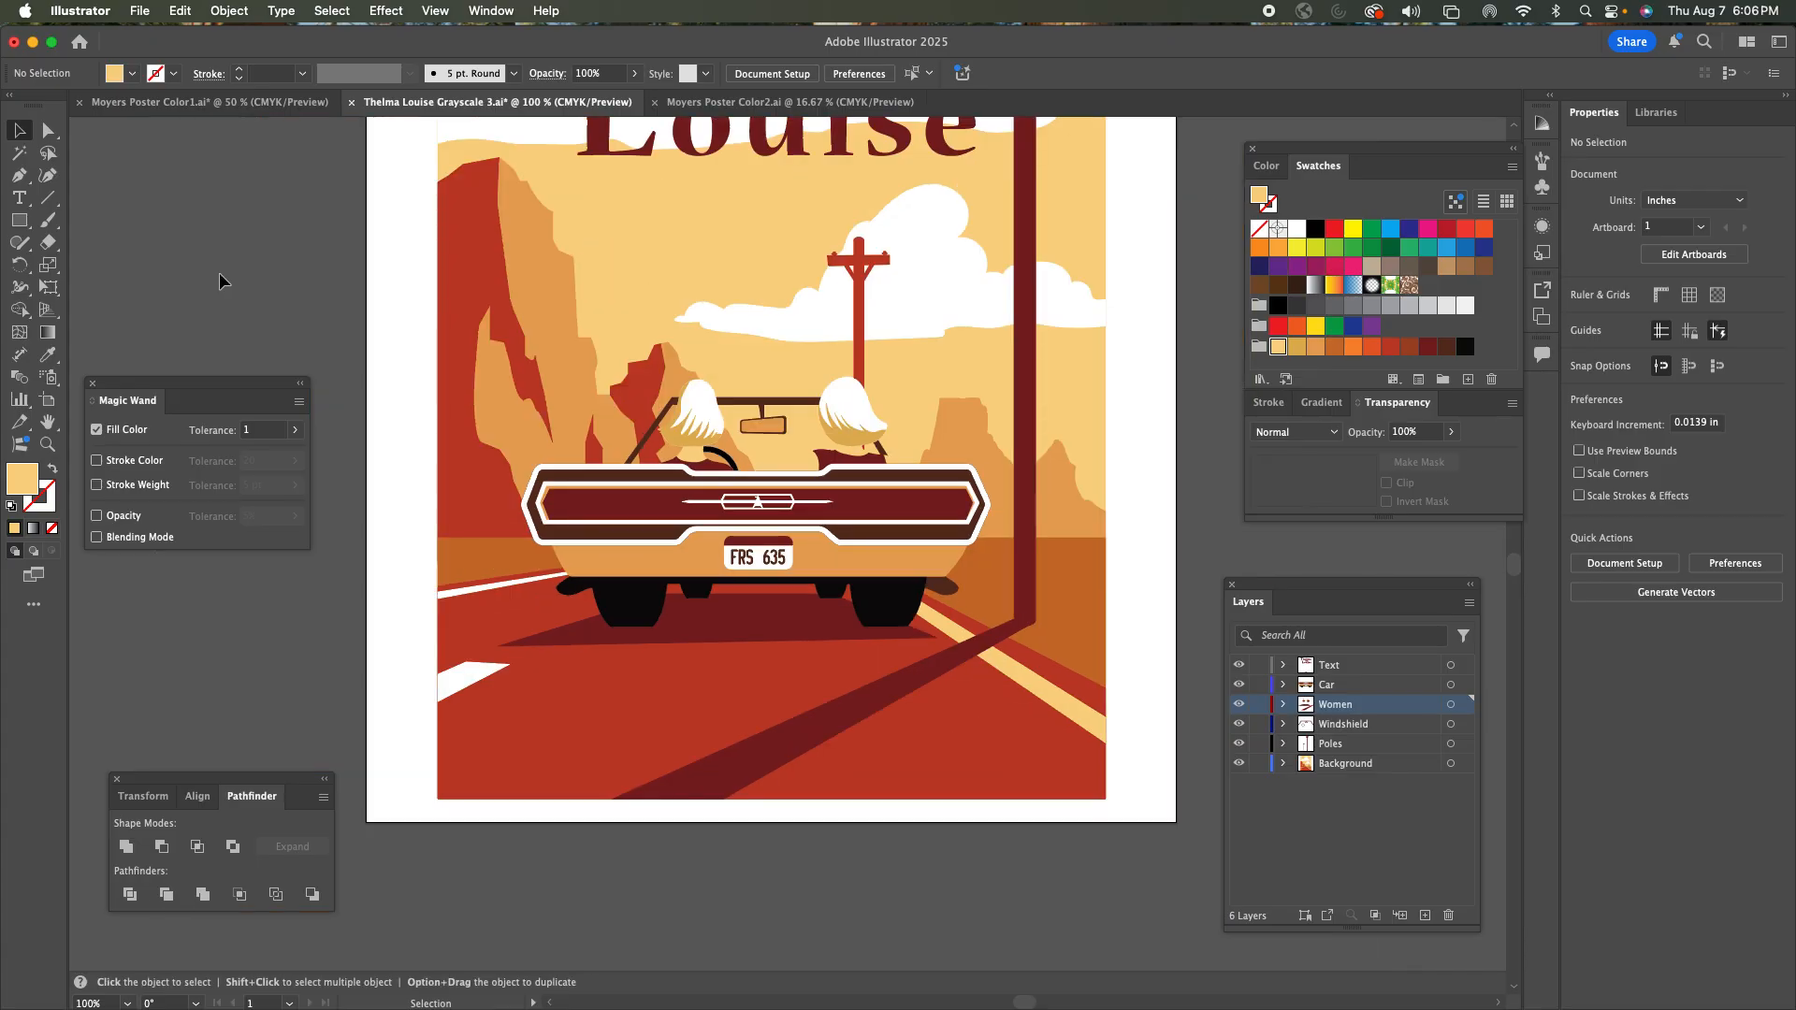
# Fill the long road line to the right of the car with white and deselect it.
pyautogui.click(1011, 675)
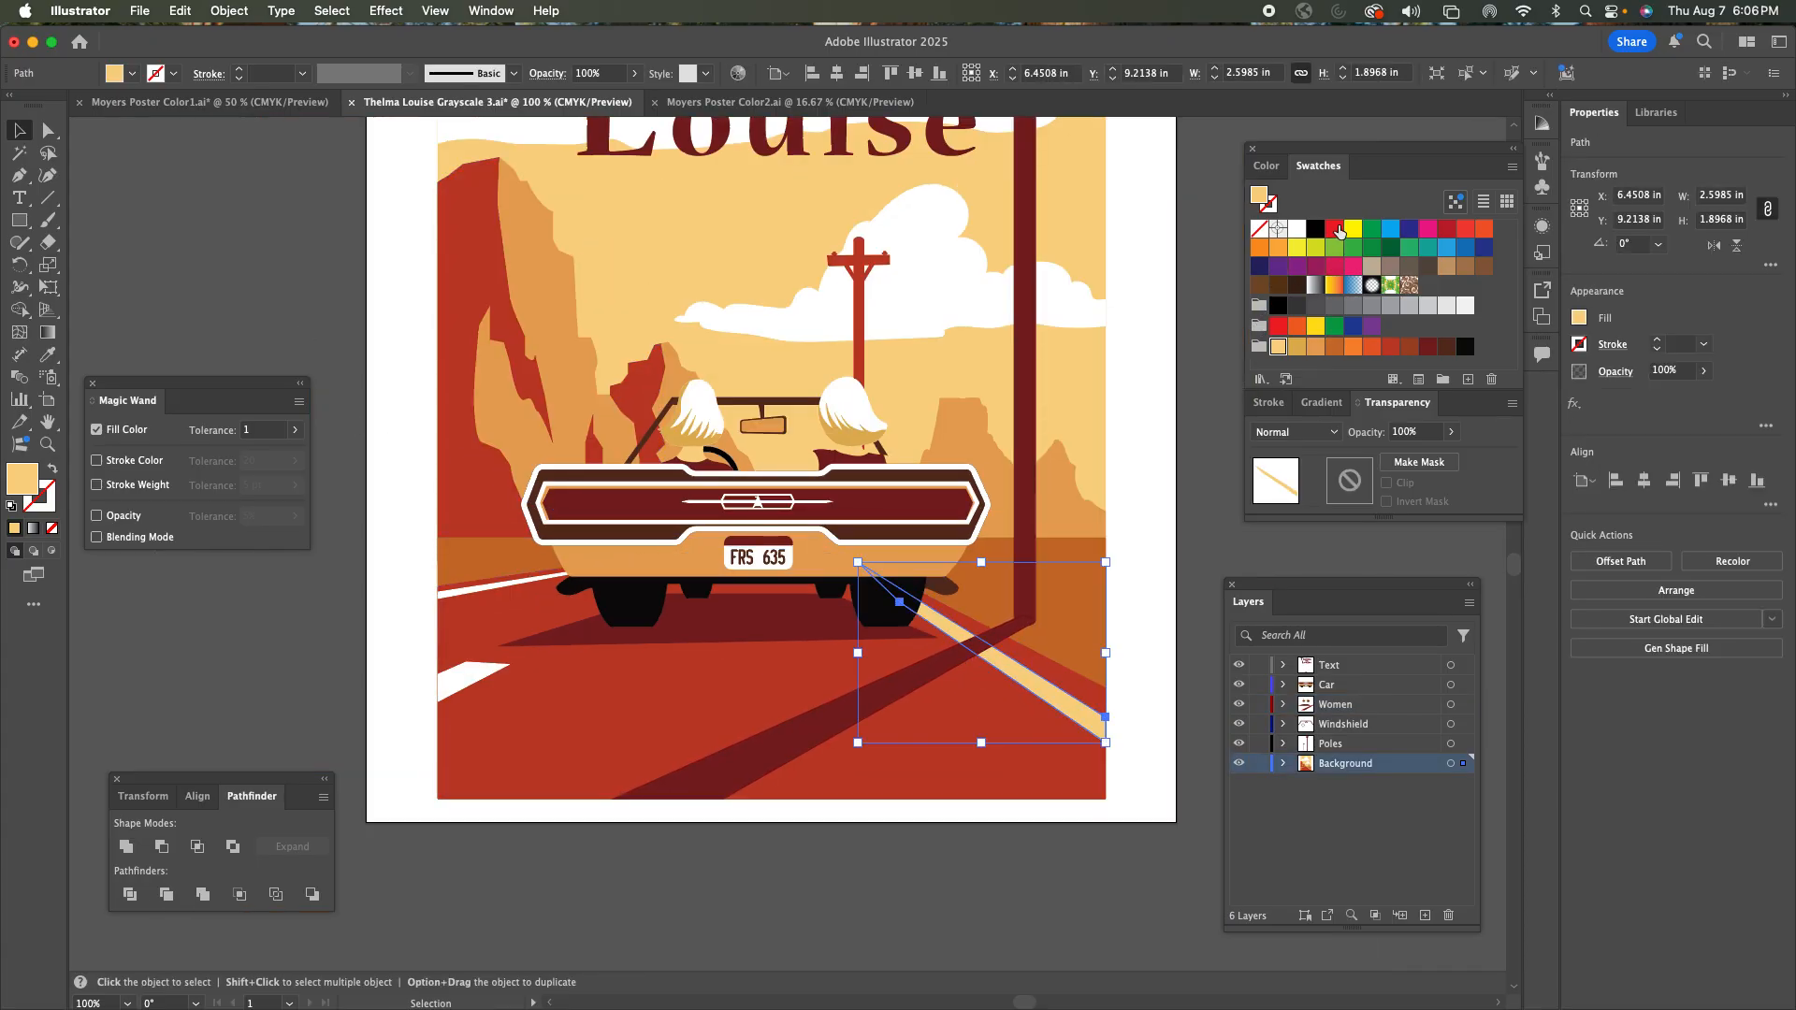
pyautogui.click(1300, 230)
pyautogui.click(1206, 379)
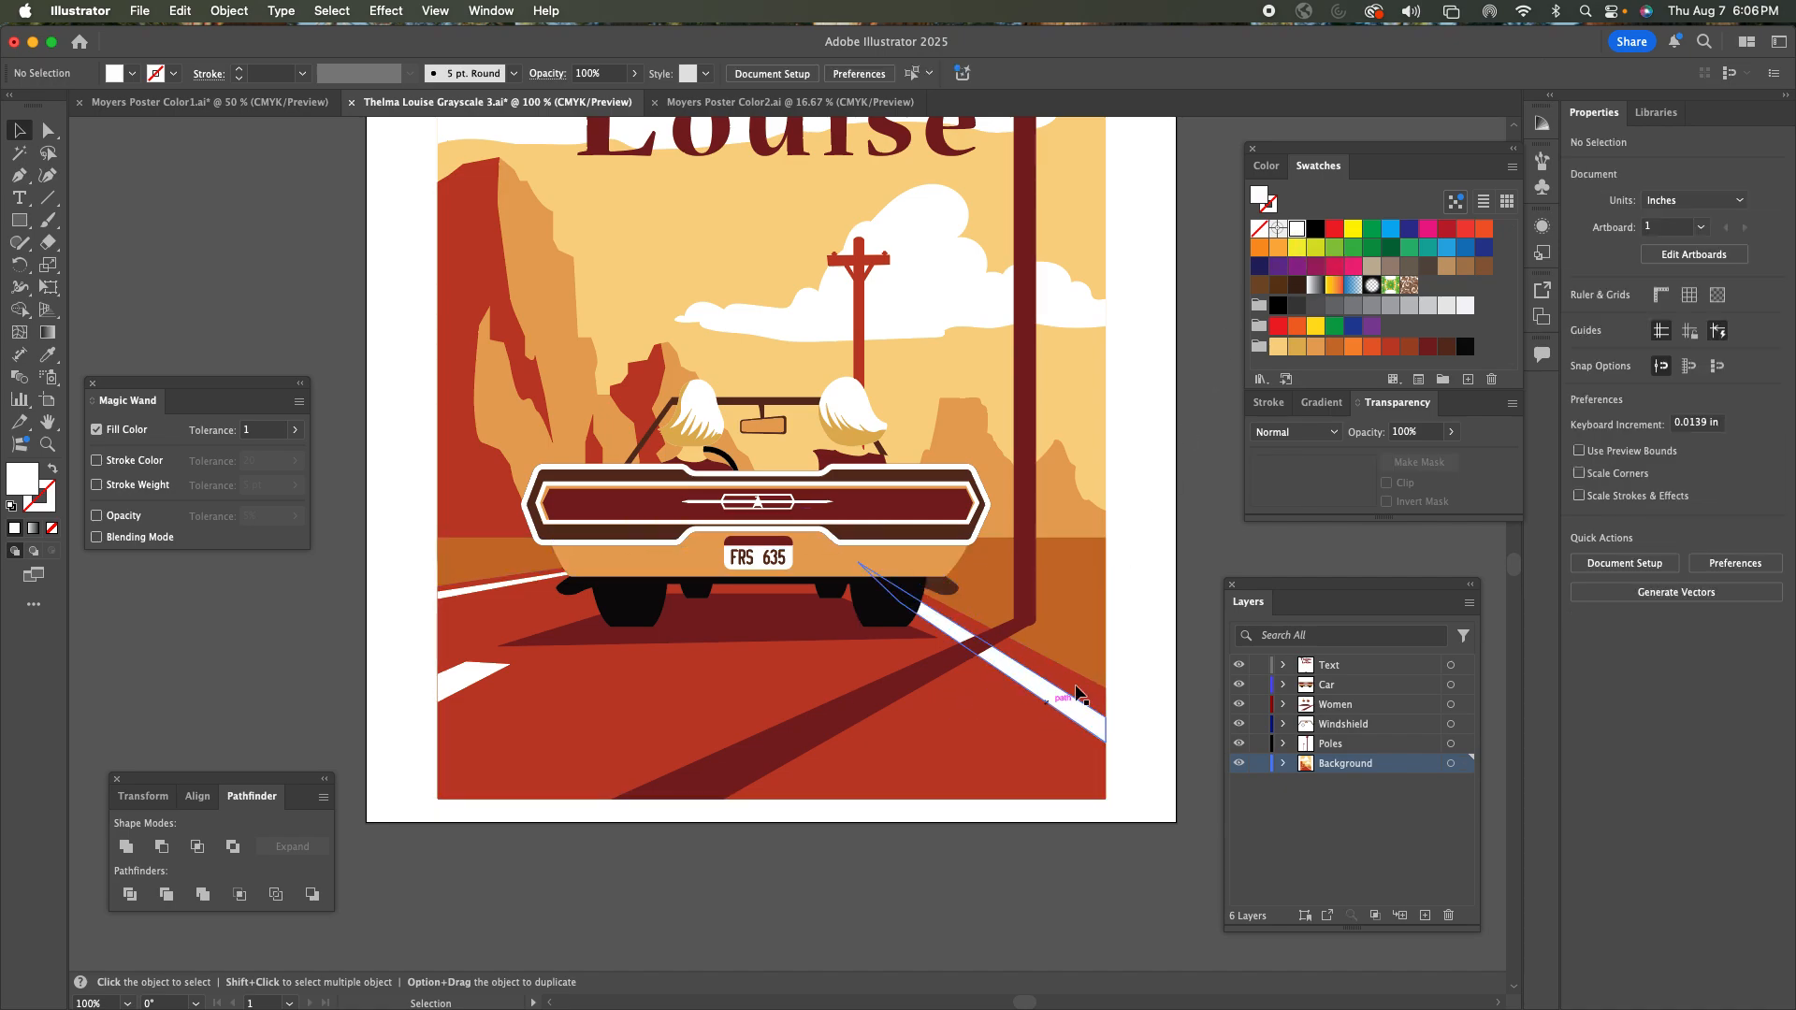
pyautogui.press('a')
pyautogui.press('v')
pyautogui.scroll(3, 1039, 598)
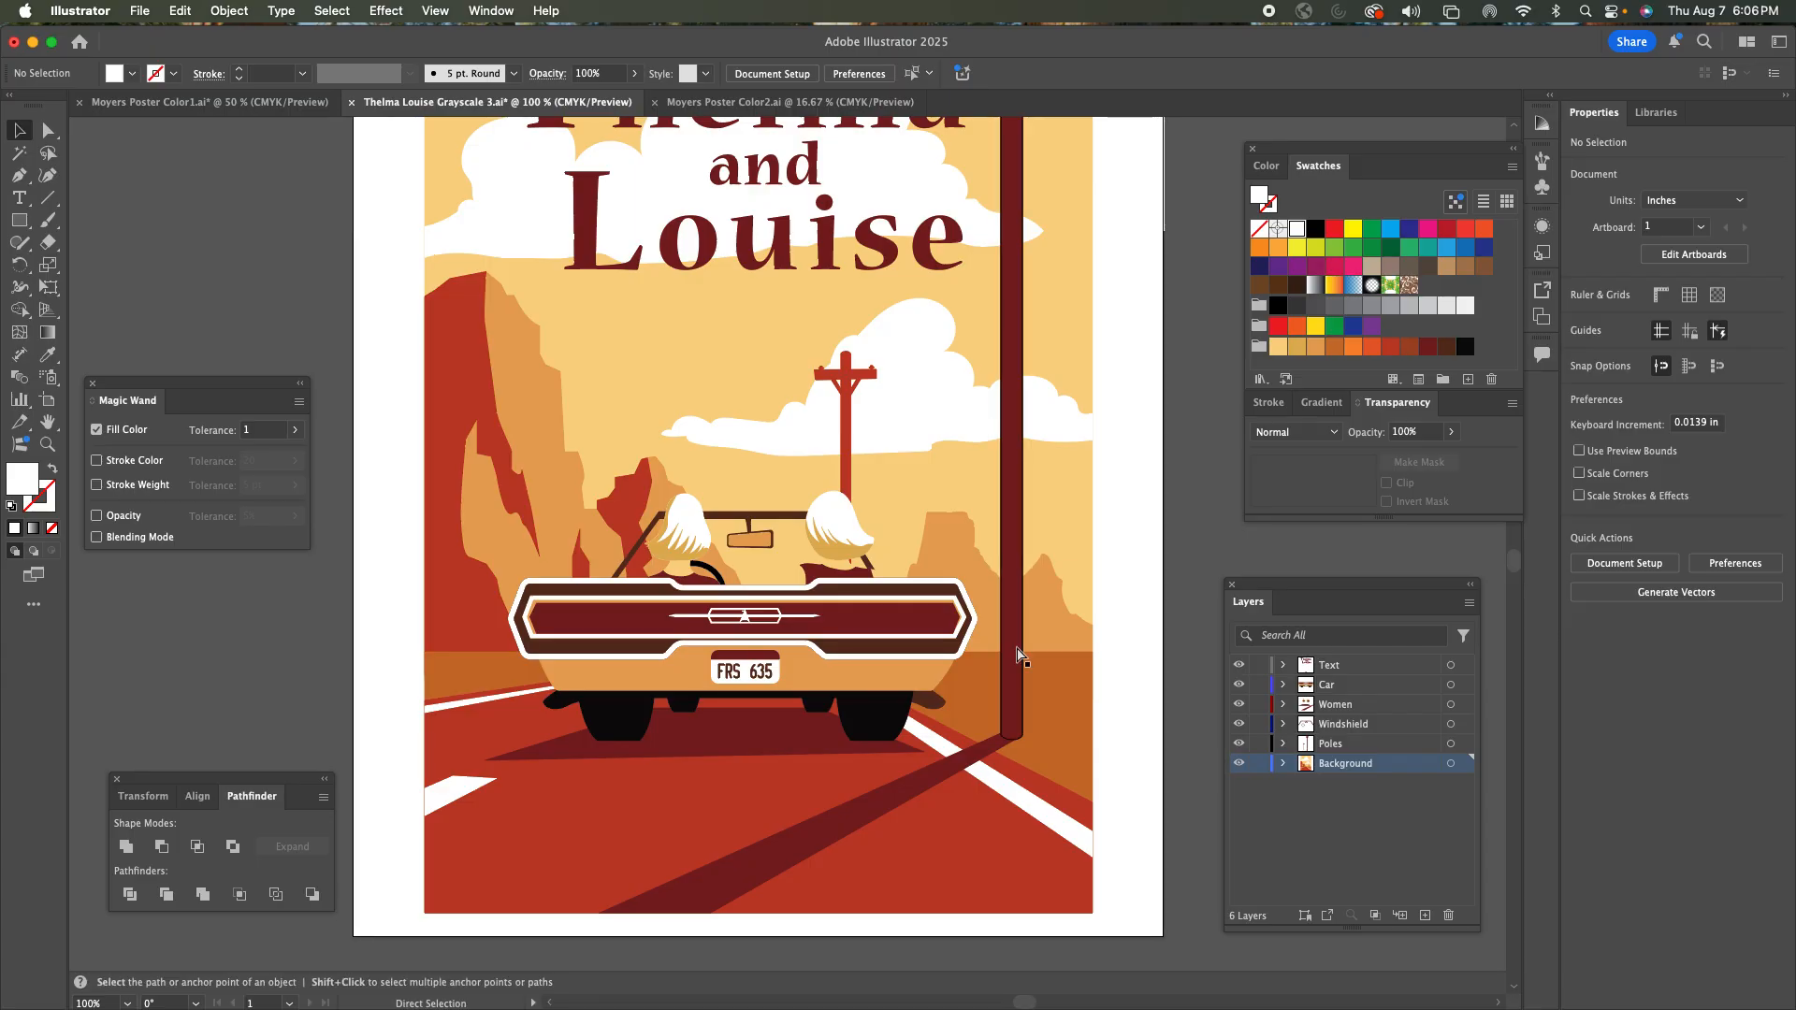
pyautogui.press('super+minus')
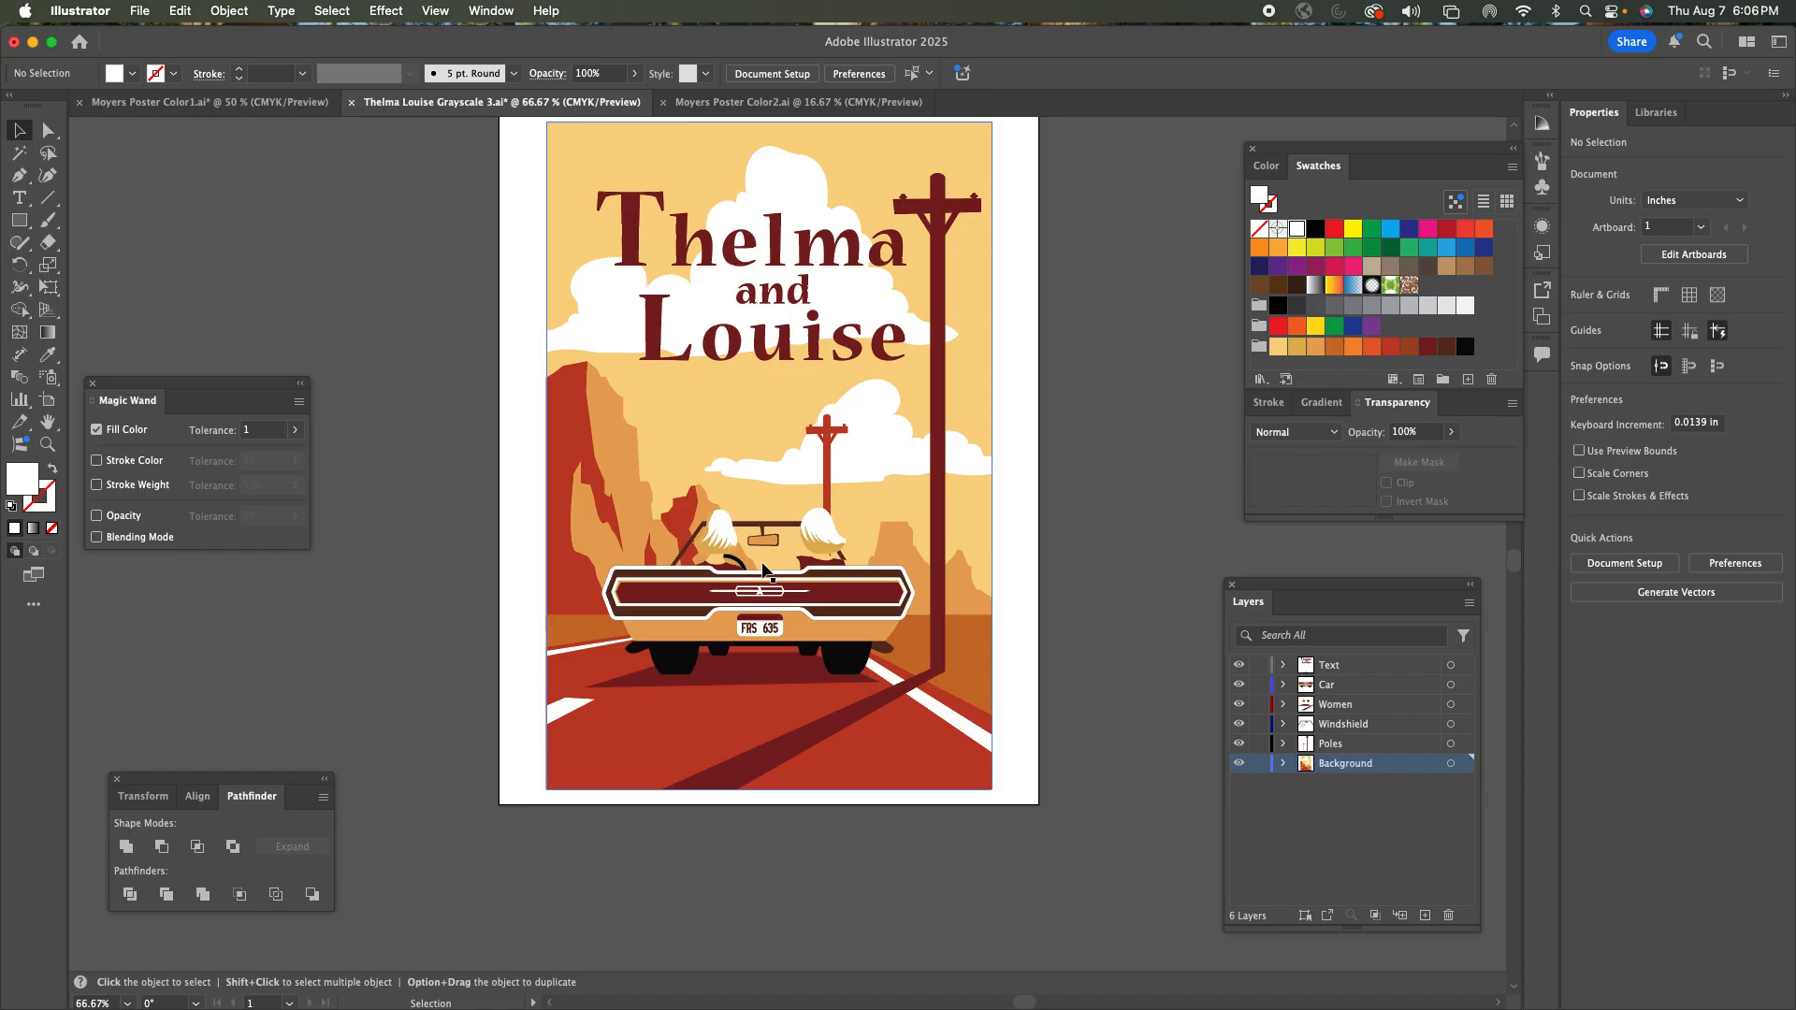
# Give the sky rectangle a linear gradient from white to its pale yellow, removing the black stop and placing the yellow stop at 100%.
pyautogui.click(768, 411)
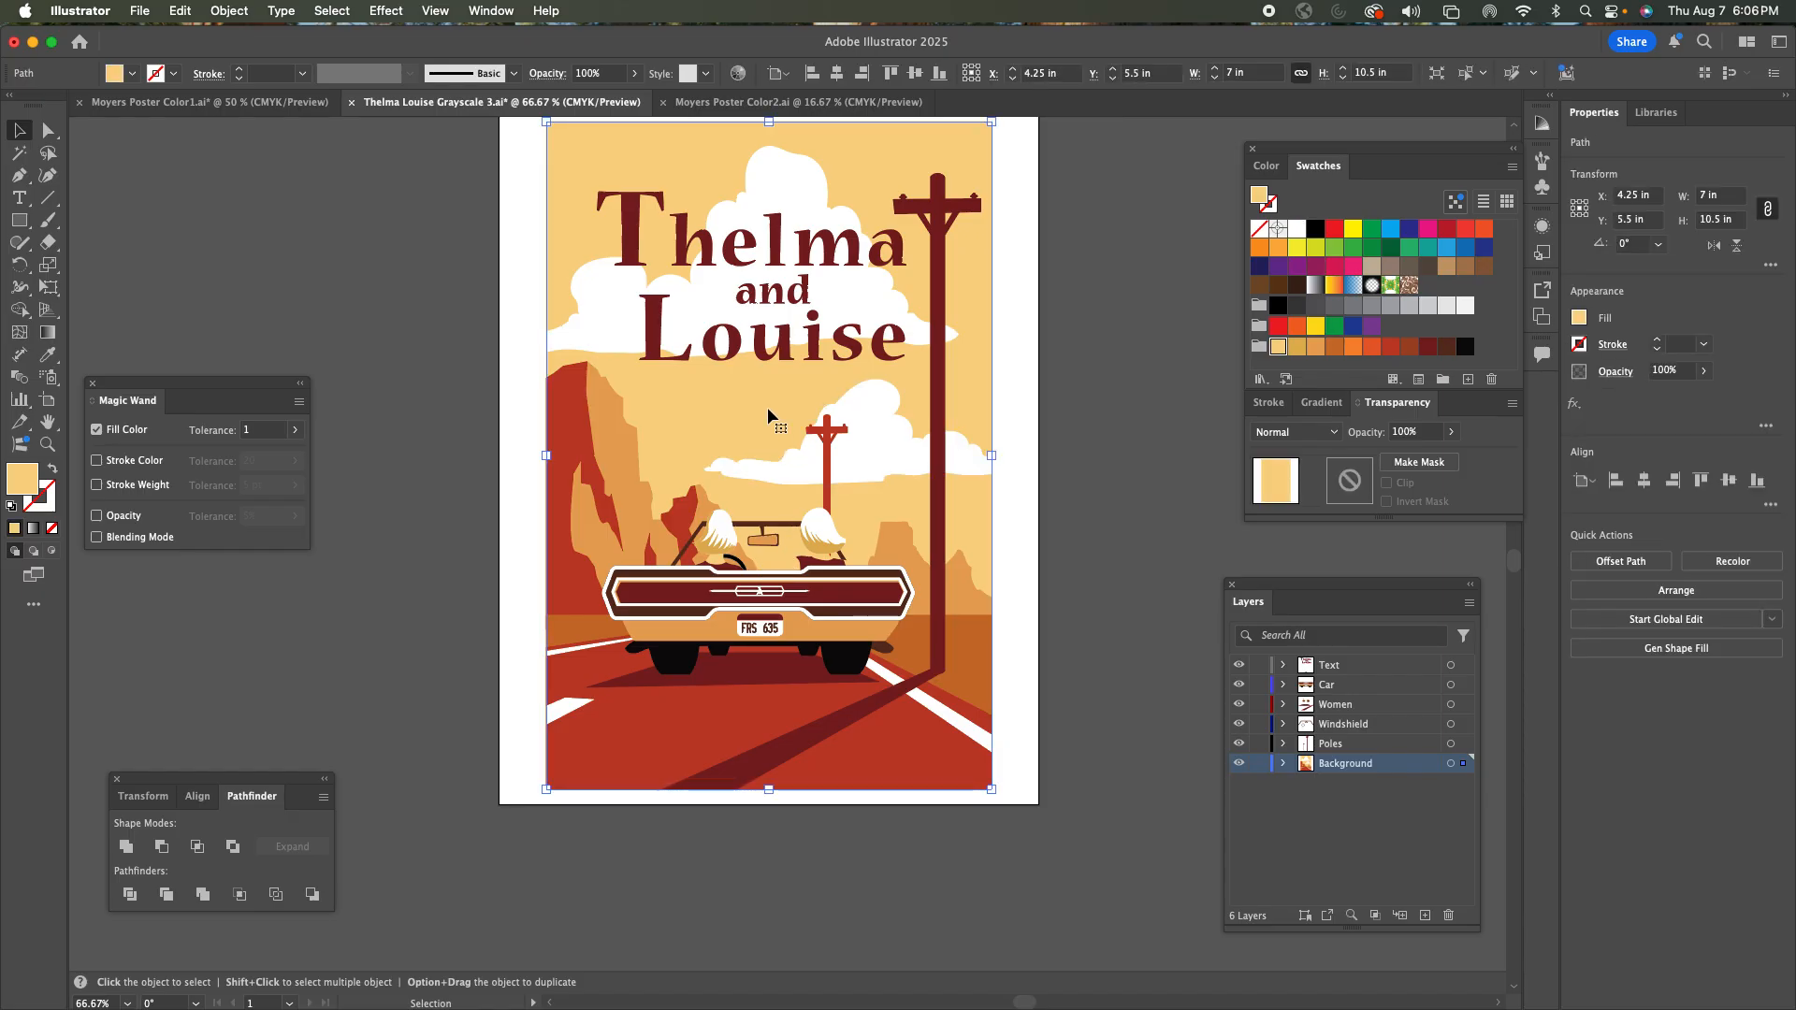
pyautogui.click(1326, 404)
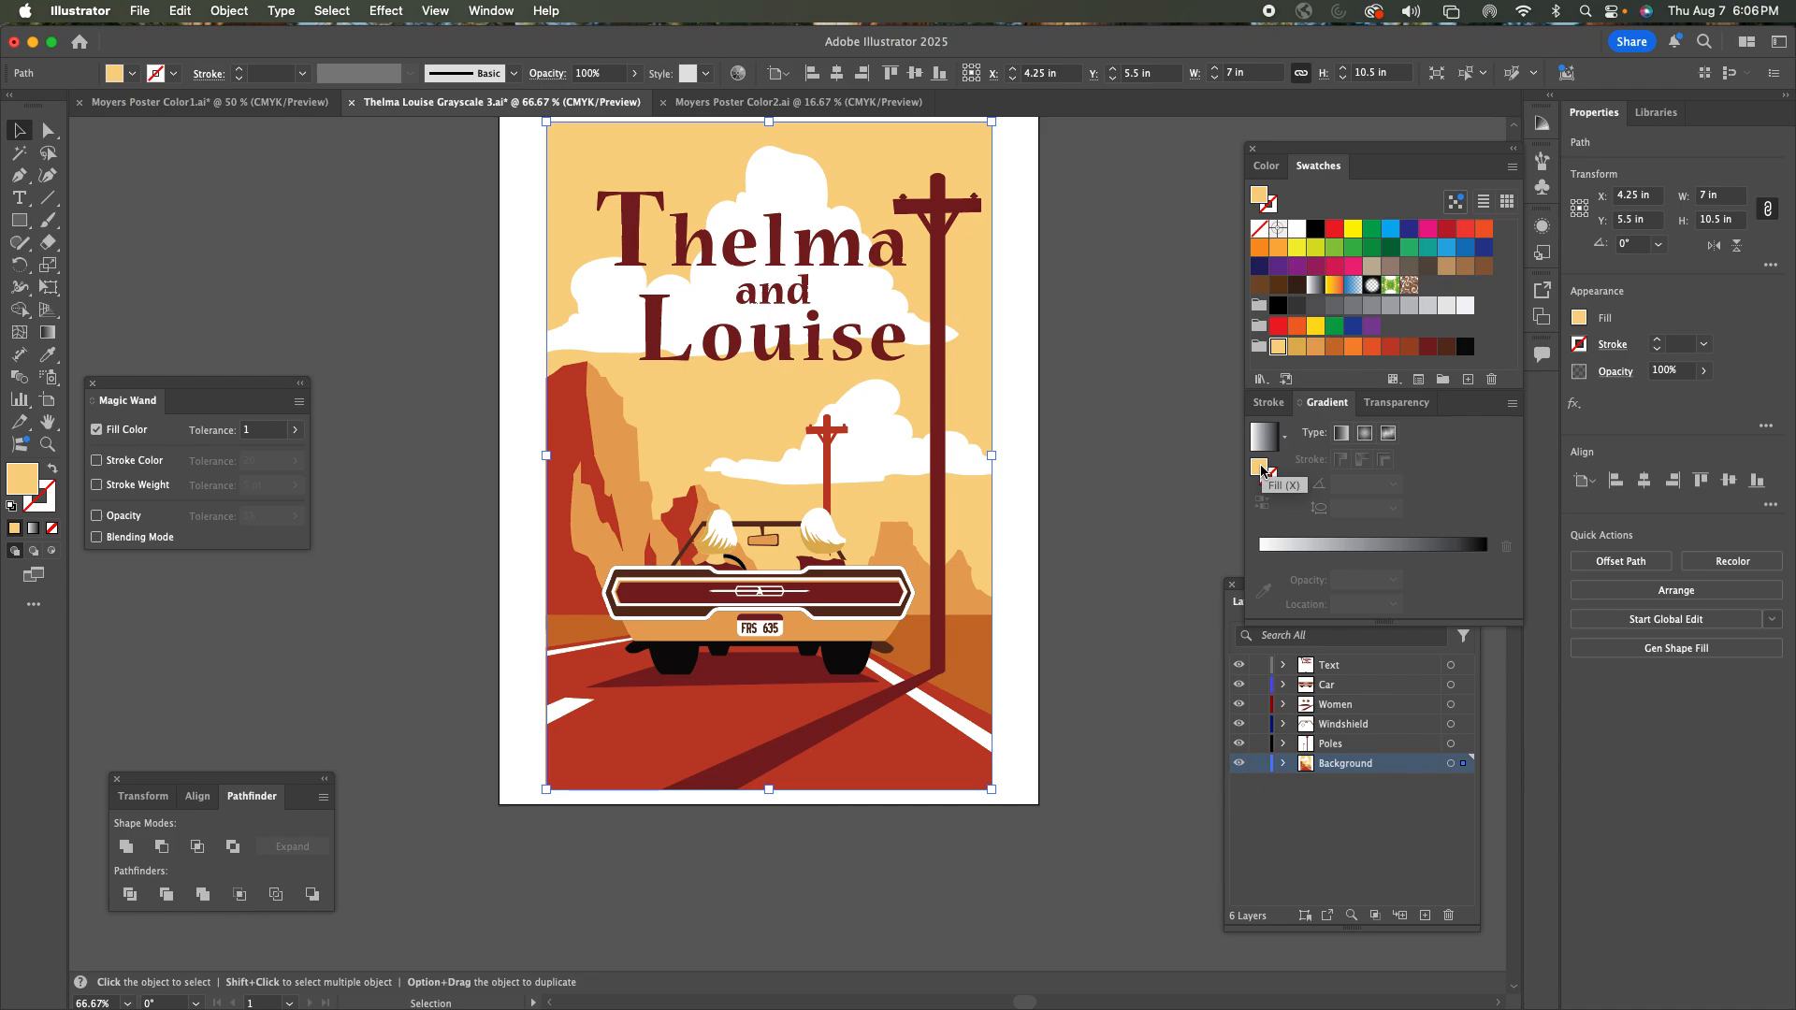
pyautogui.moveTo(1263, 473); pyautogui.dragTo(1318, 557)
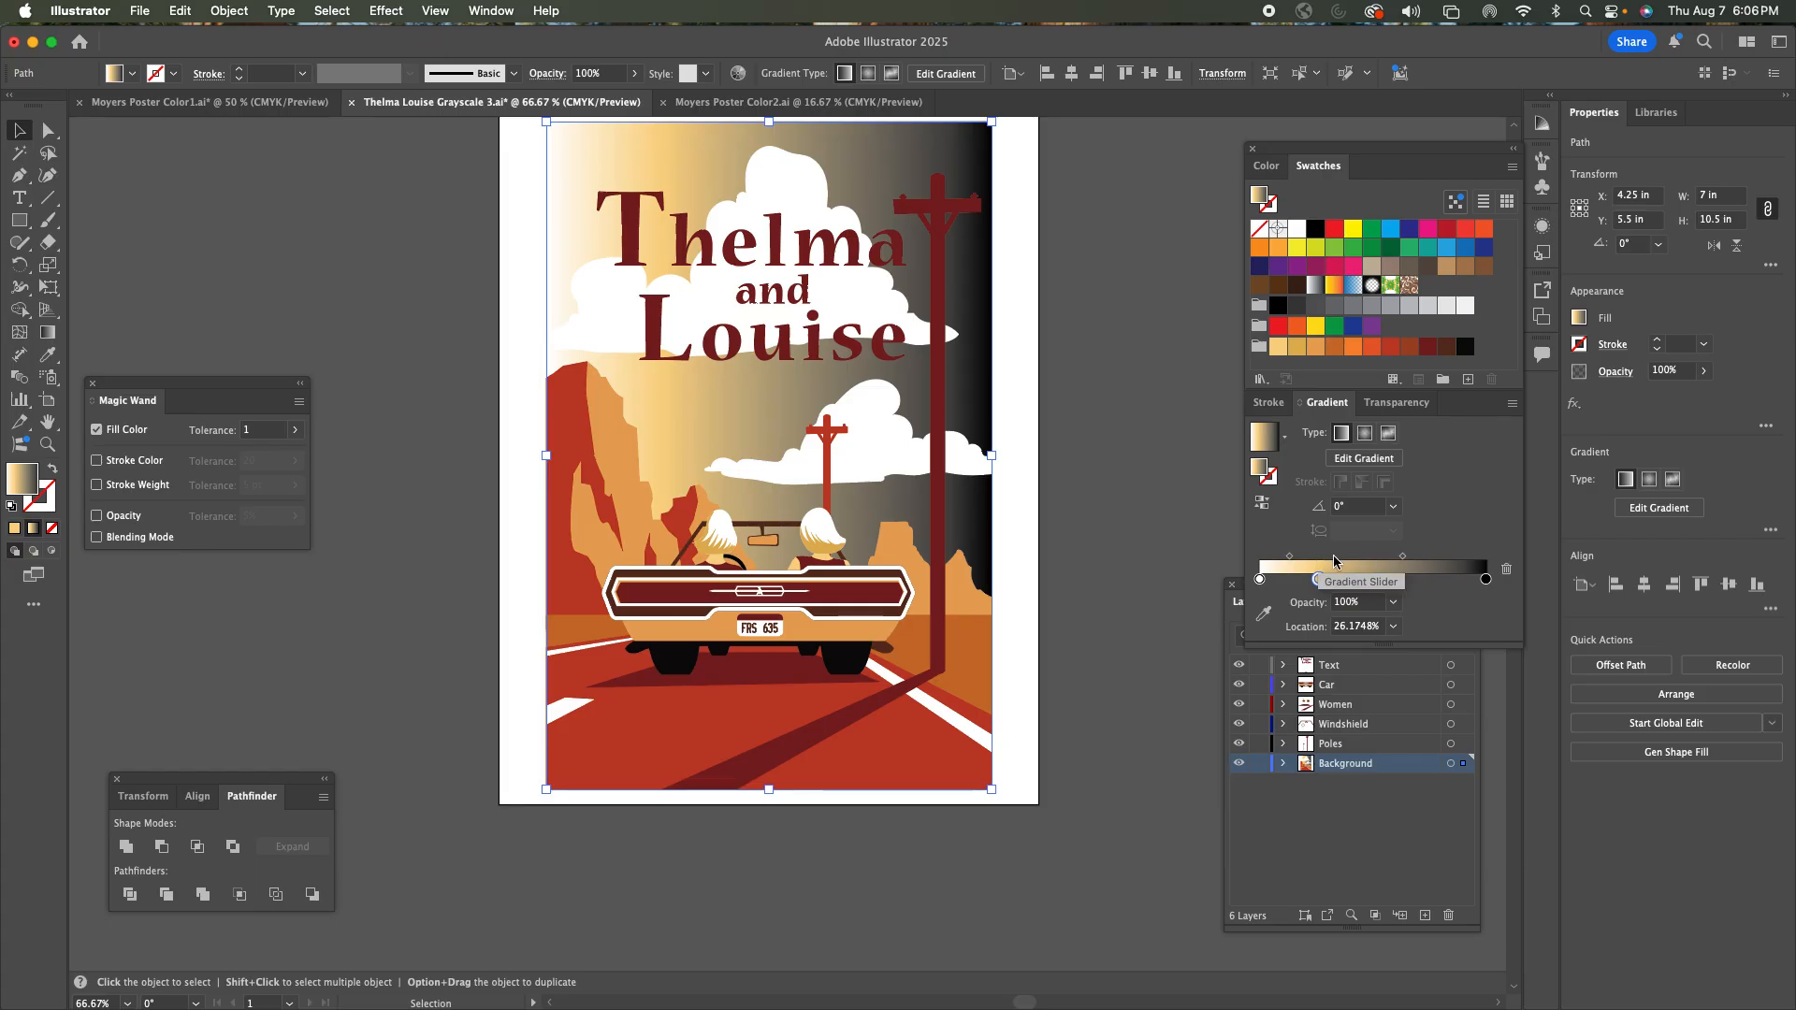
pyautogui.click(1486, 581)
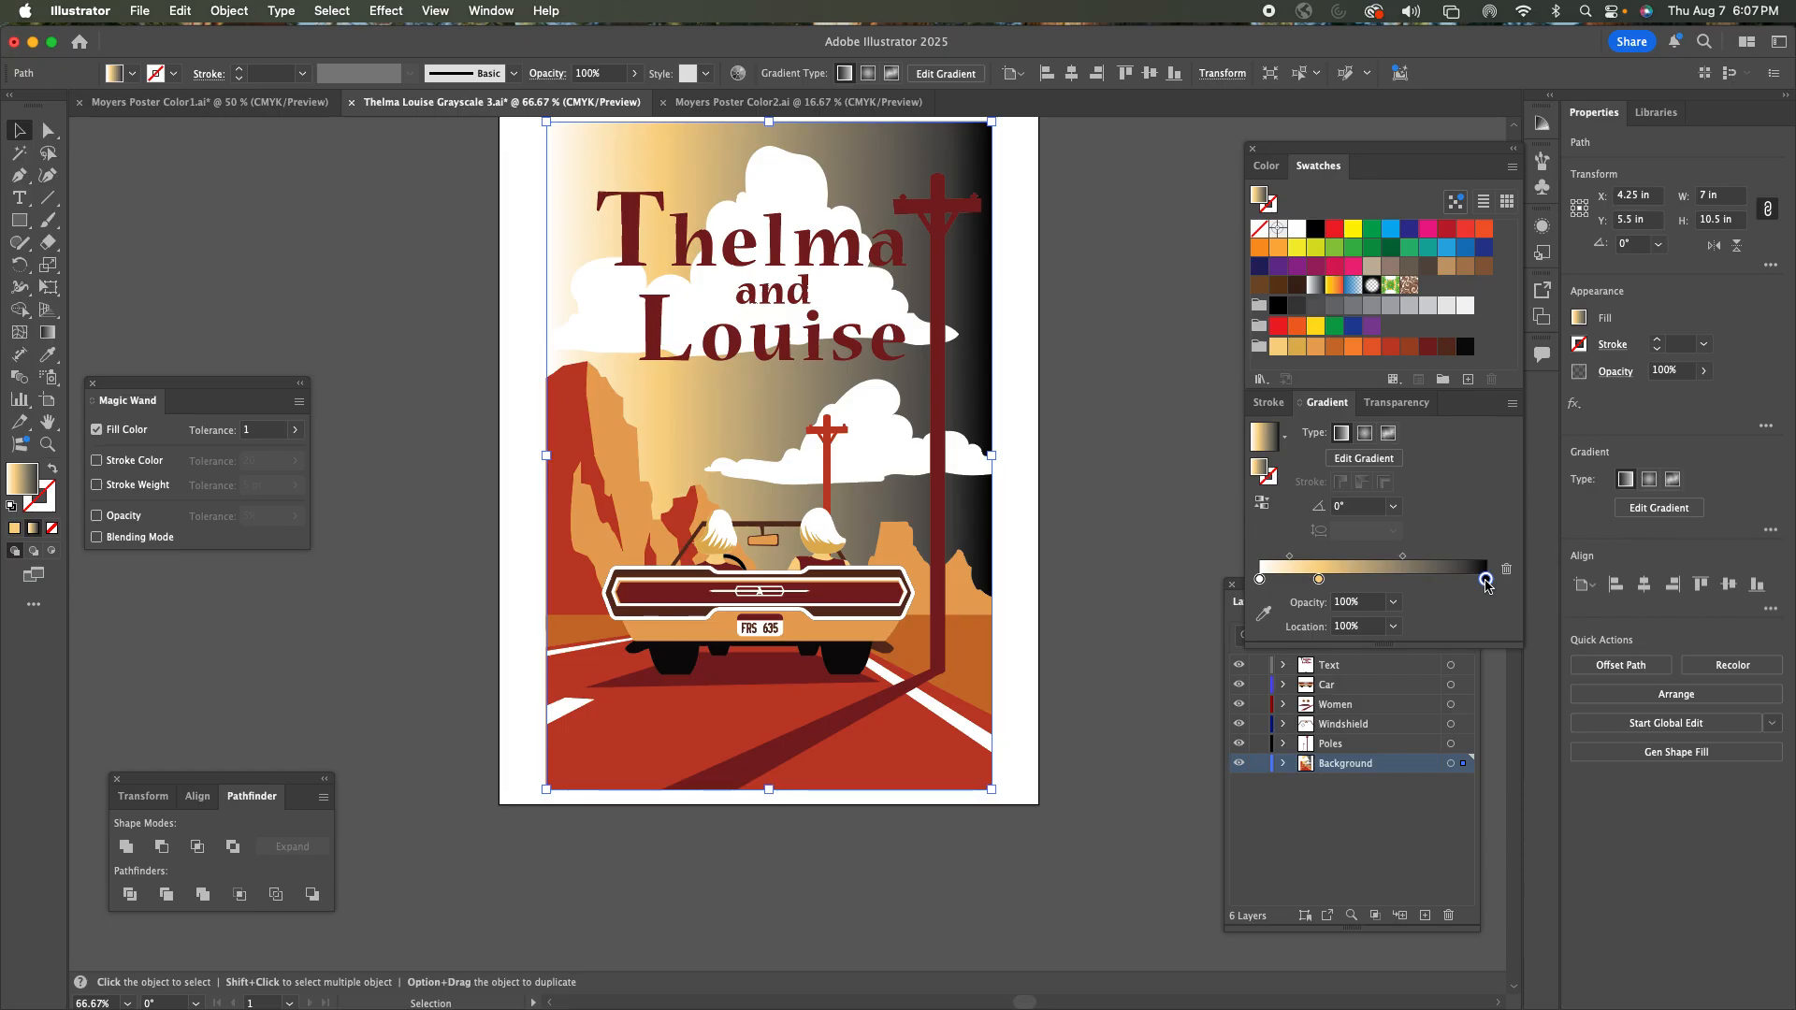
pyautogui.moveTo(1486, 580); pyautogui.dragTo(1486, 582)
pyautogui.moveTo(1486, 582); pyautogui.dragTo(1487, 650)
pyautogui.click(1319, 580)
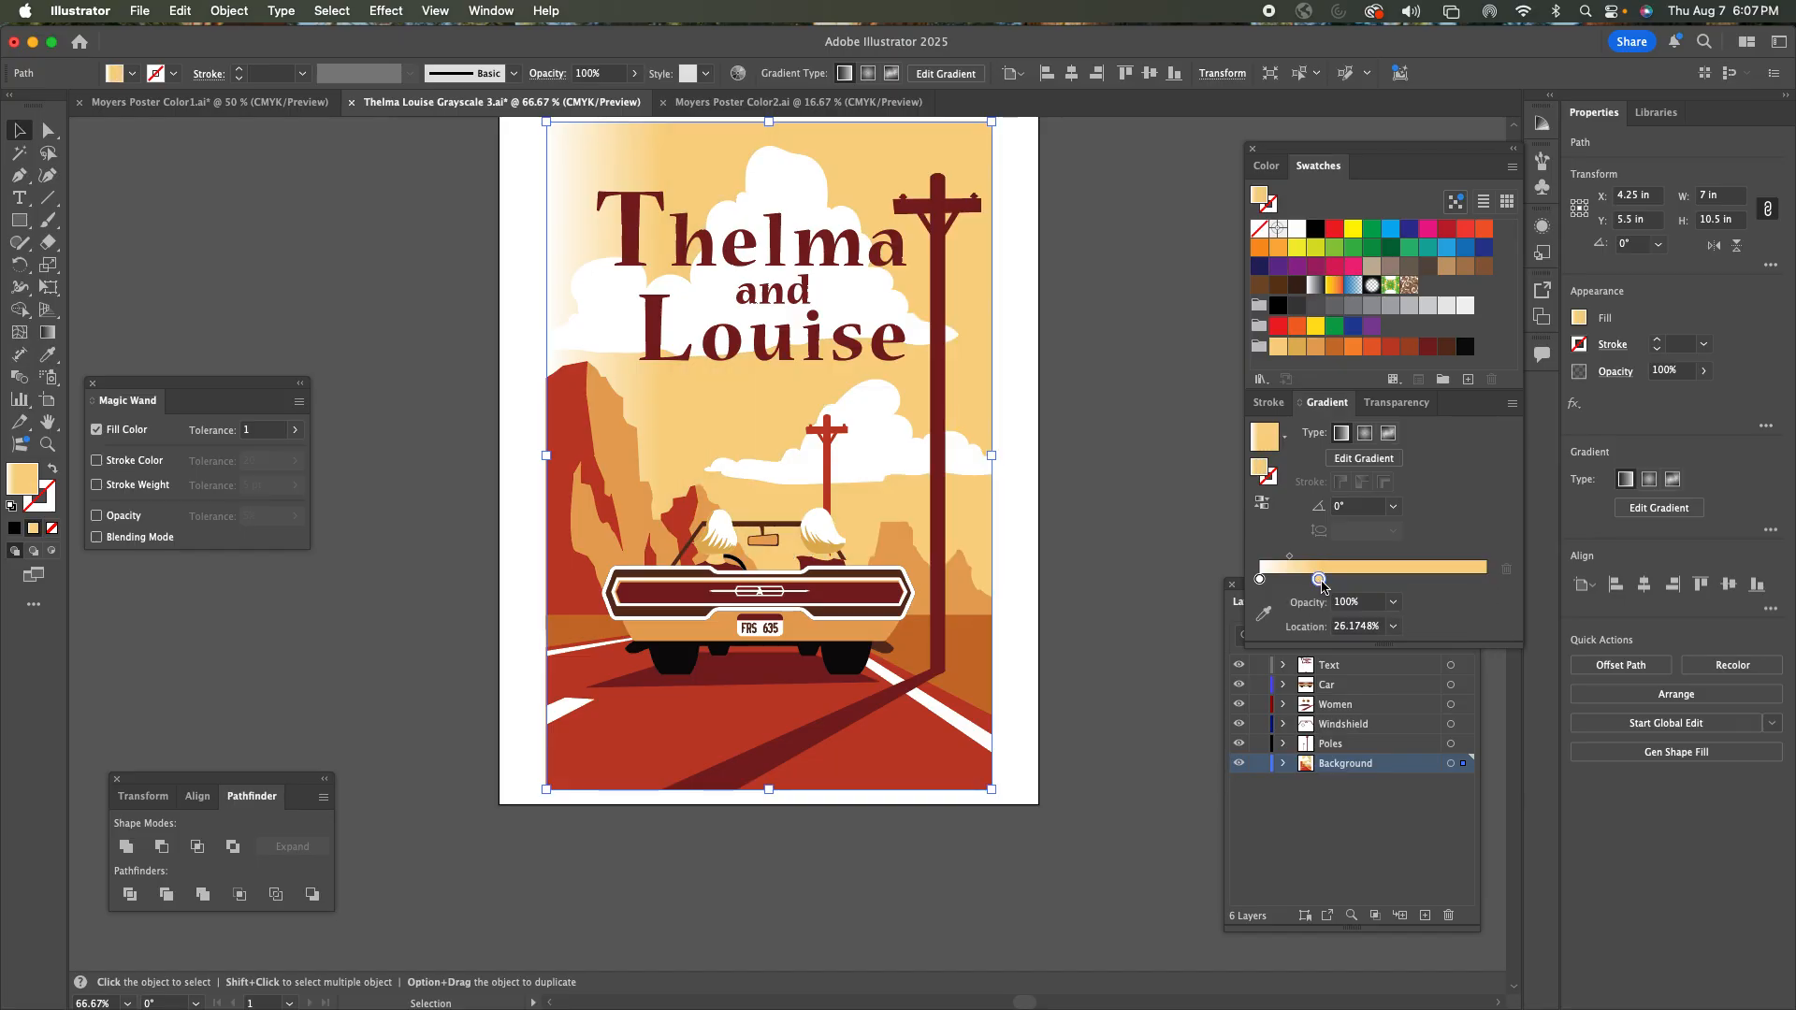
pyautogui.moveTo(1319, 580); pyautogui.dragTo(1485, 580)
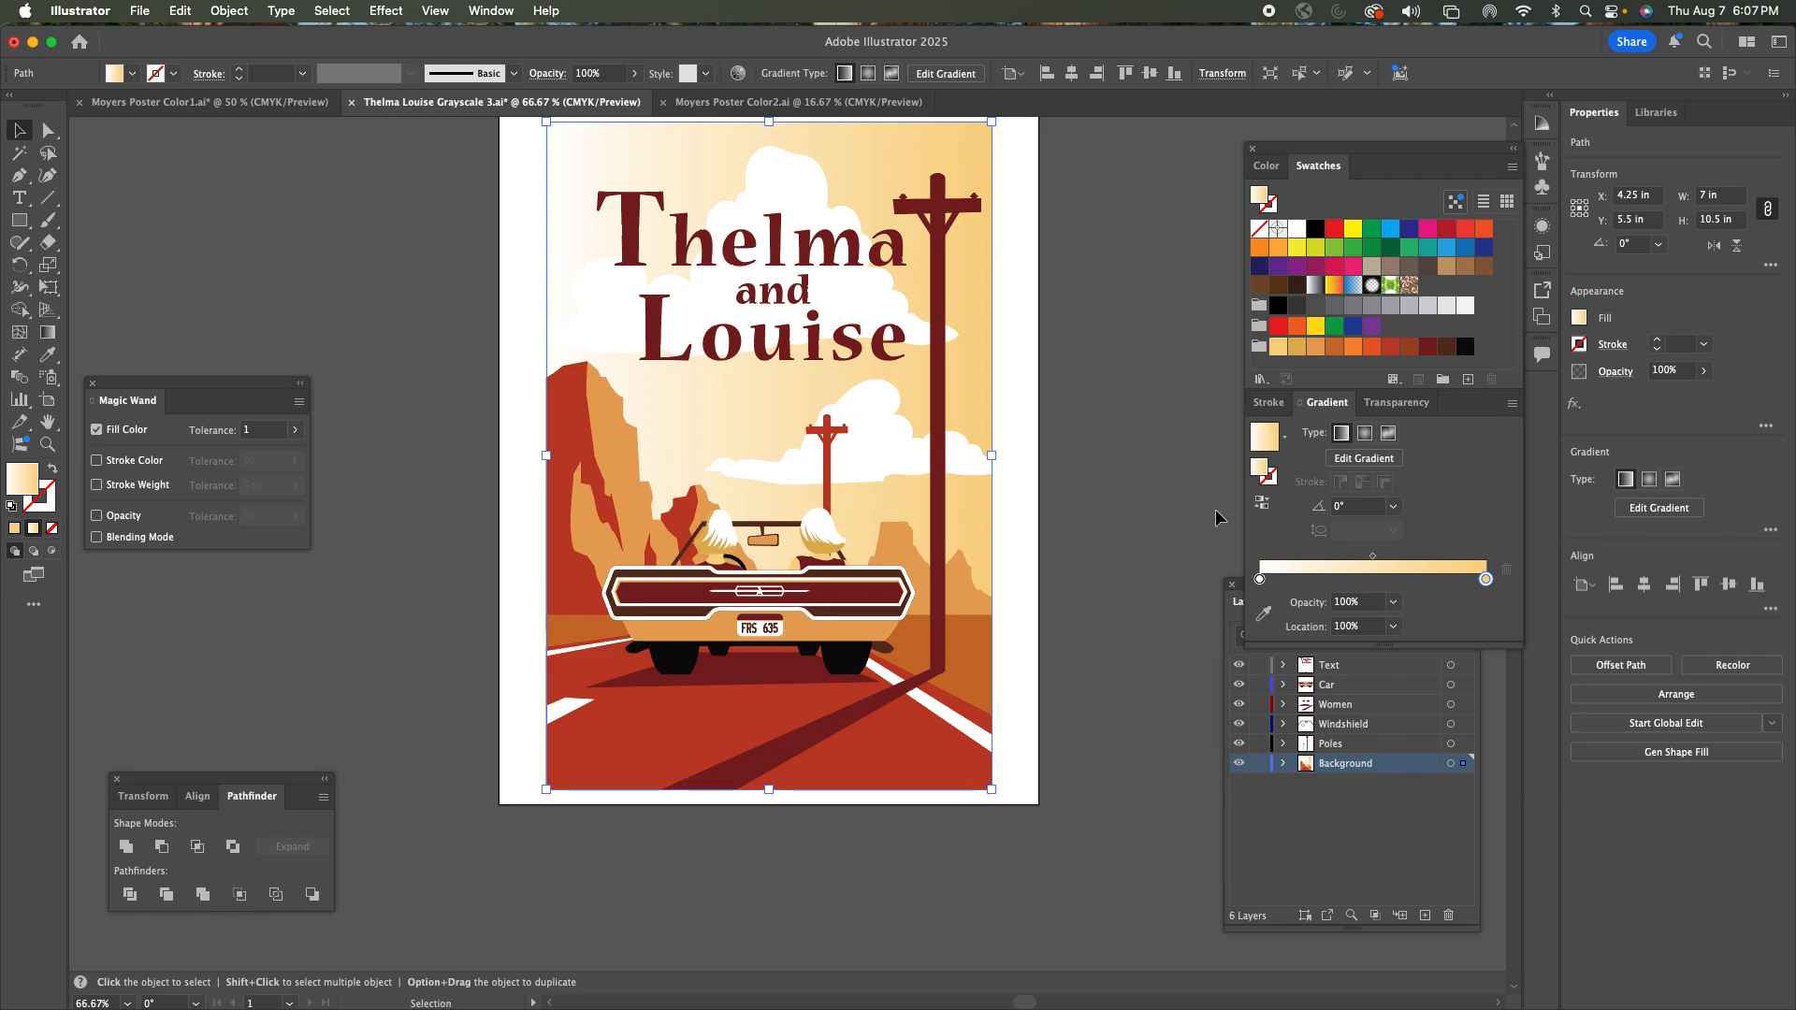
# Run the sky gradient vertically at 90° from white behind the car to pale yellow near the top, with the yellow stop at about 96%.
pyautogui.click(1364, 459)
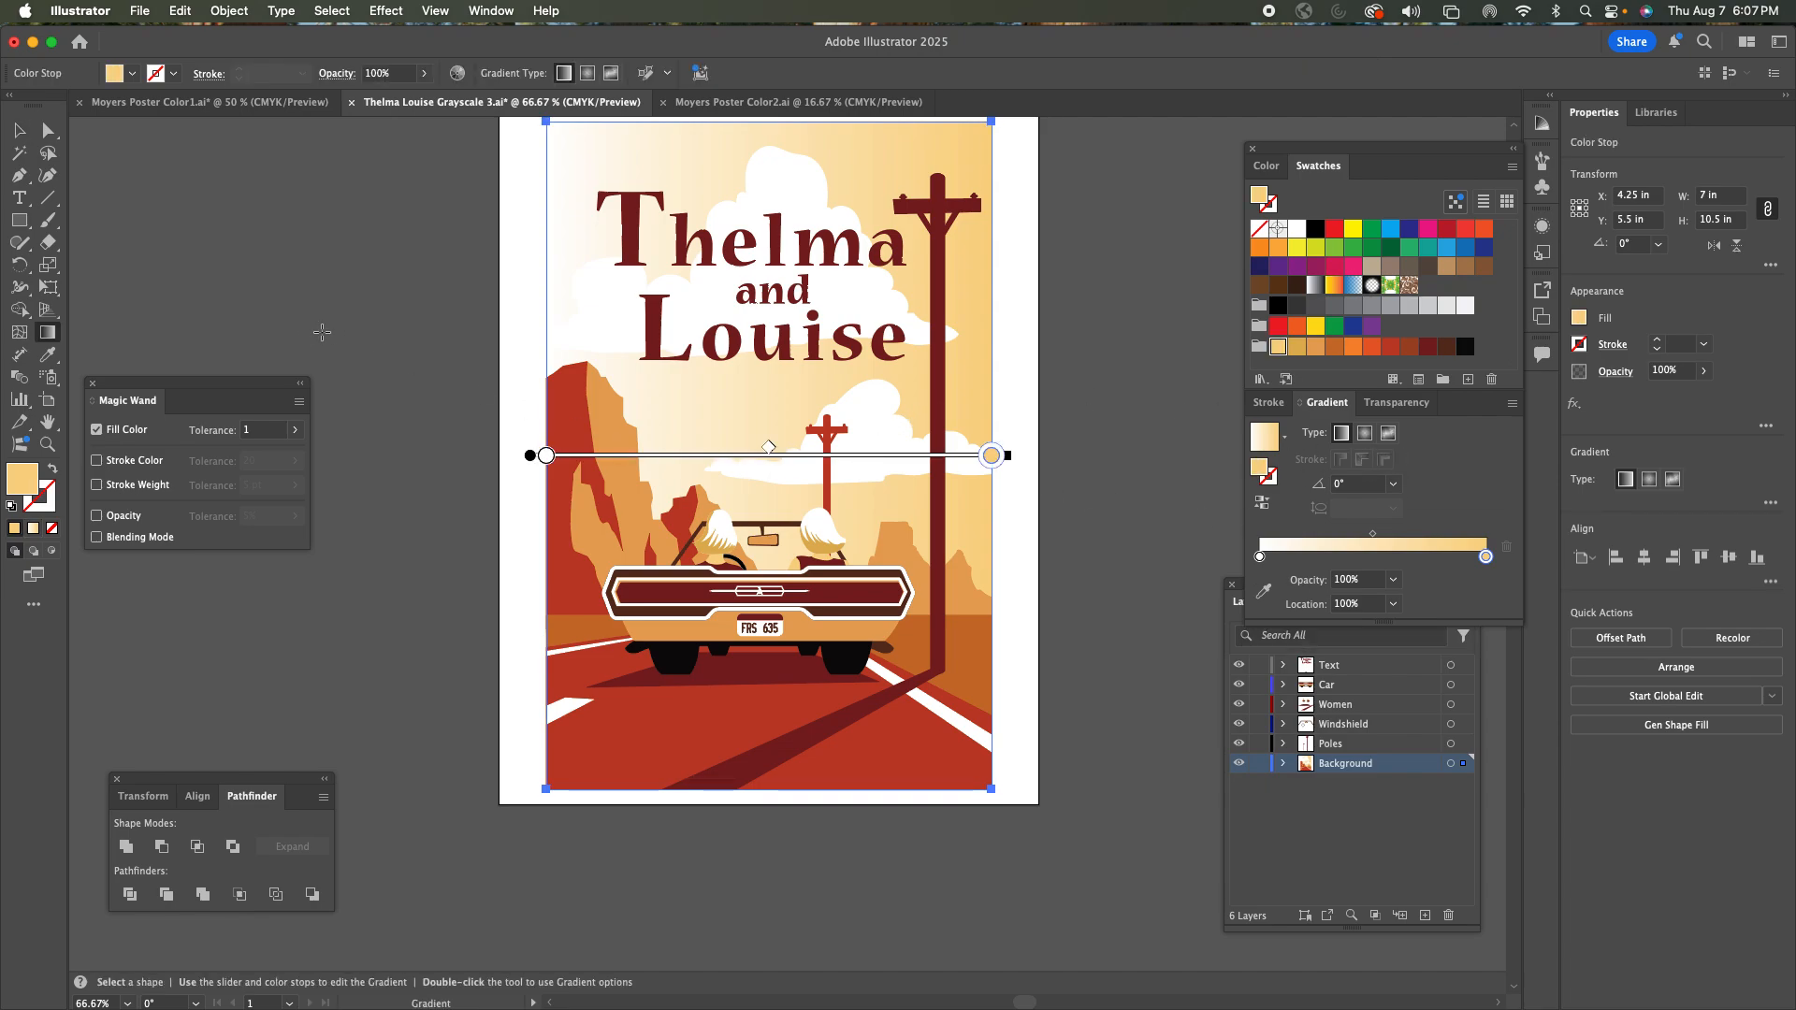
pyautogui.moveTo(760, 580); pyautogui.dragTo(768, 202)
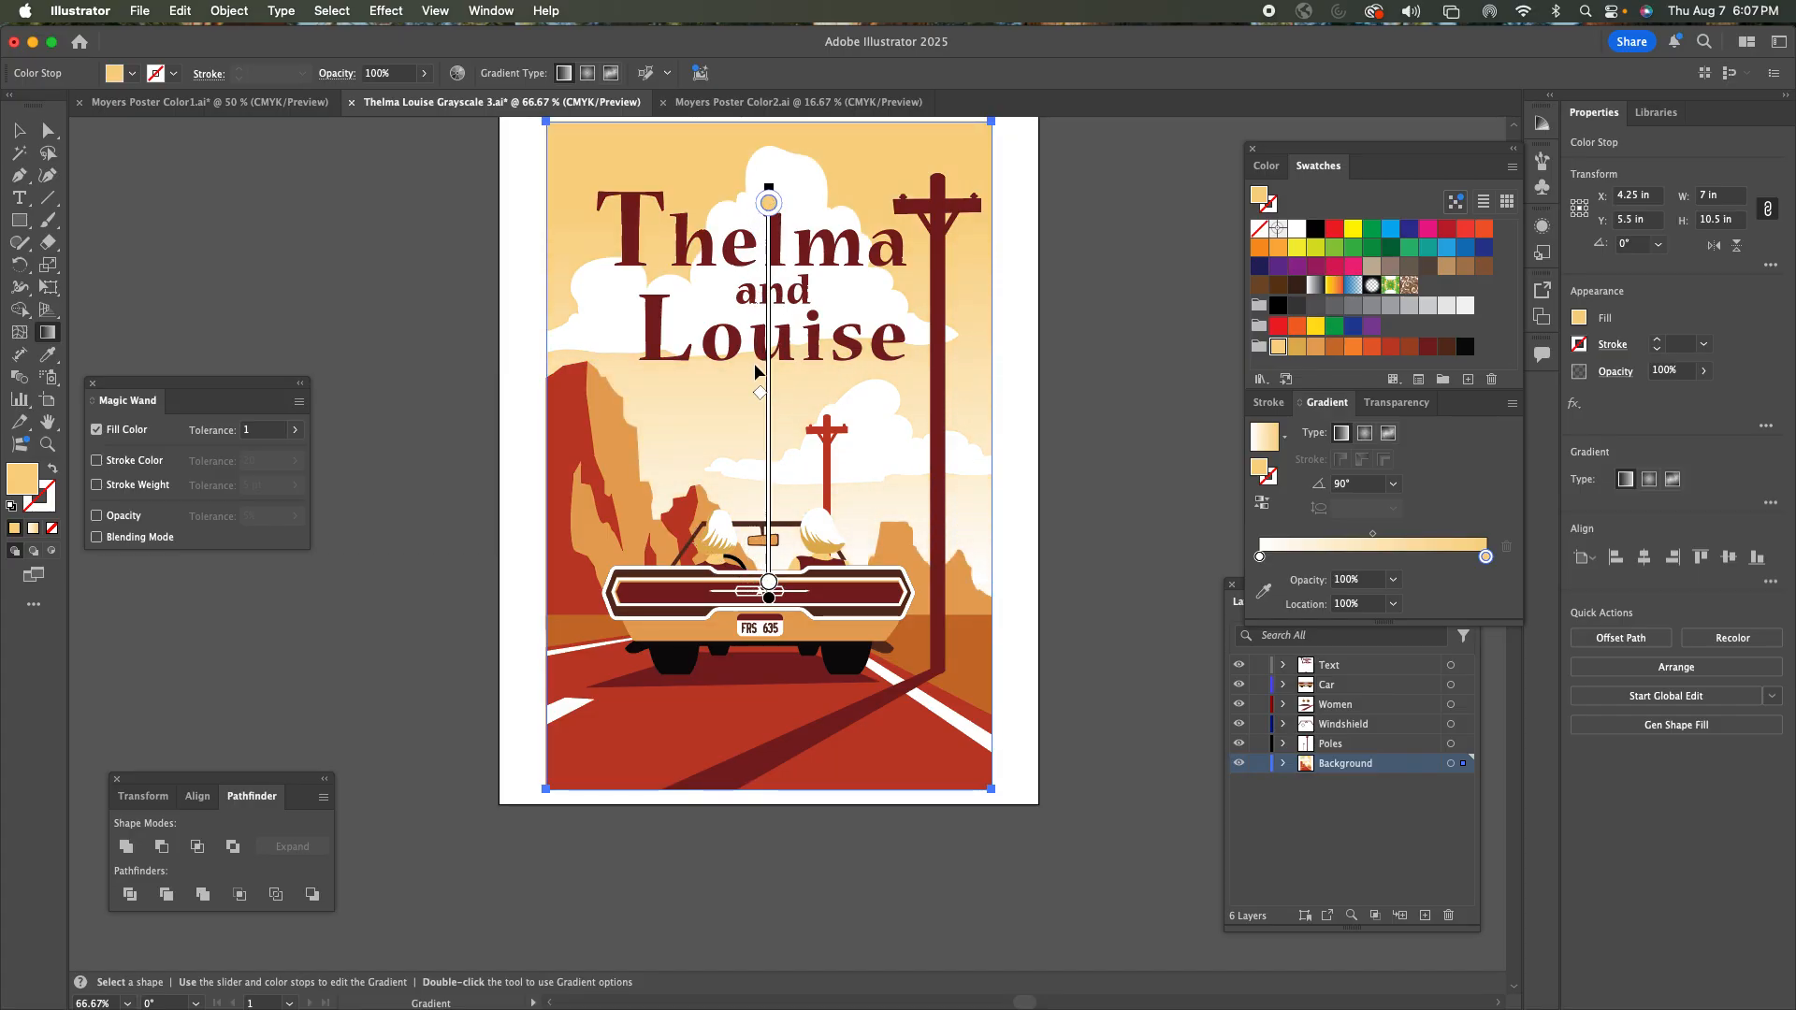
pyautogui.moveTo(759, 393); pyautogui.dragTo(762, 433)
pyautogui.moveTo(805, 614); pyautogui.dragTo(805, 142)
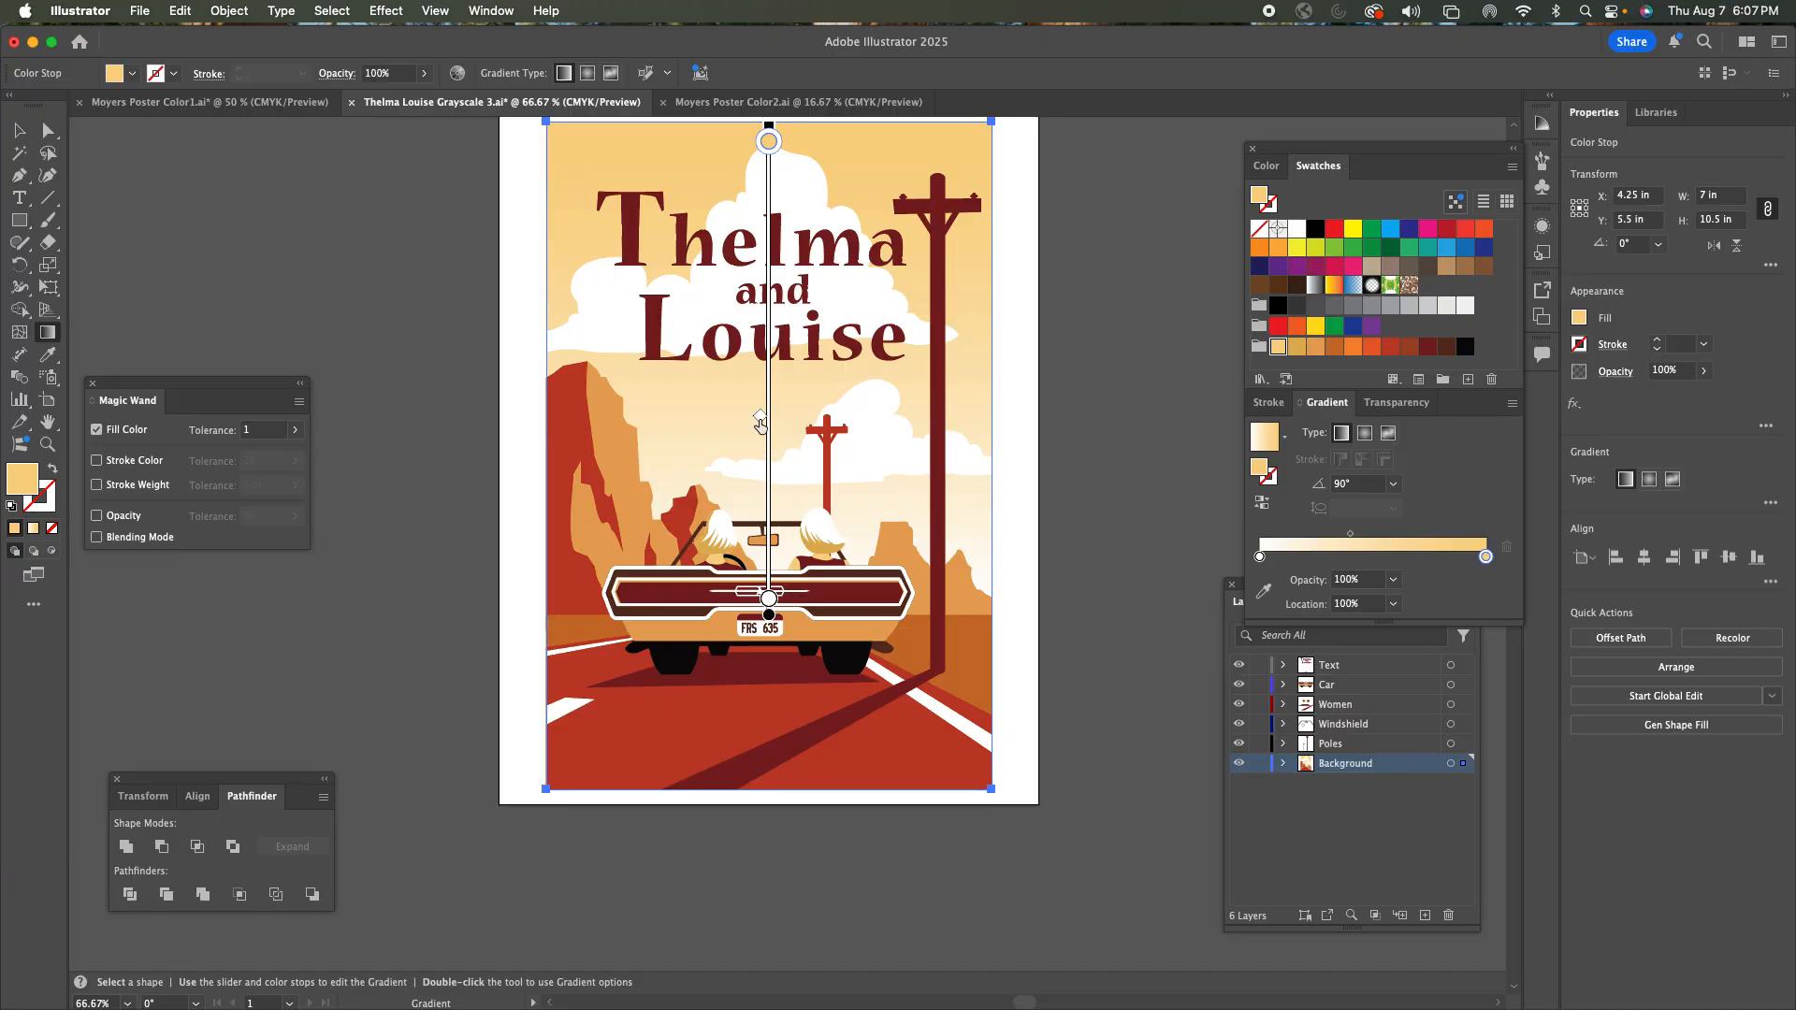
pyautogui.moveTo(760, 432); pyautogui.dragTo(760, 429)
pyautogui.moveTo(768, 141); pyautogui.dragTo(768, 160)
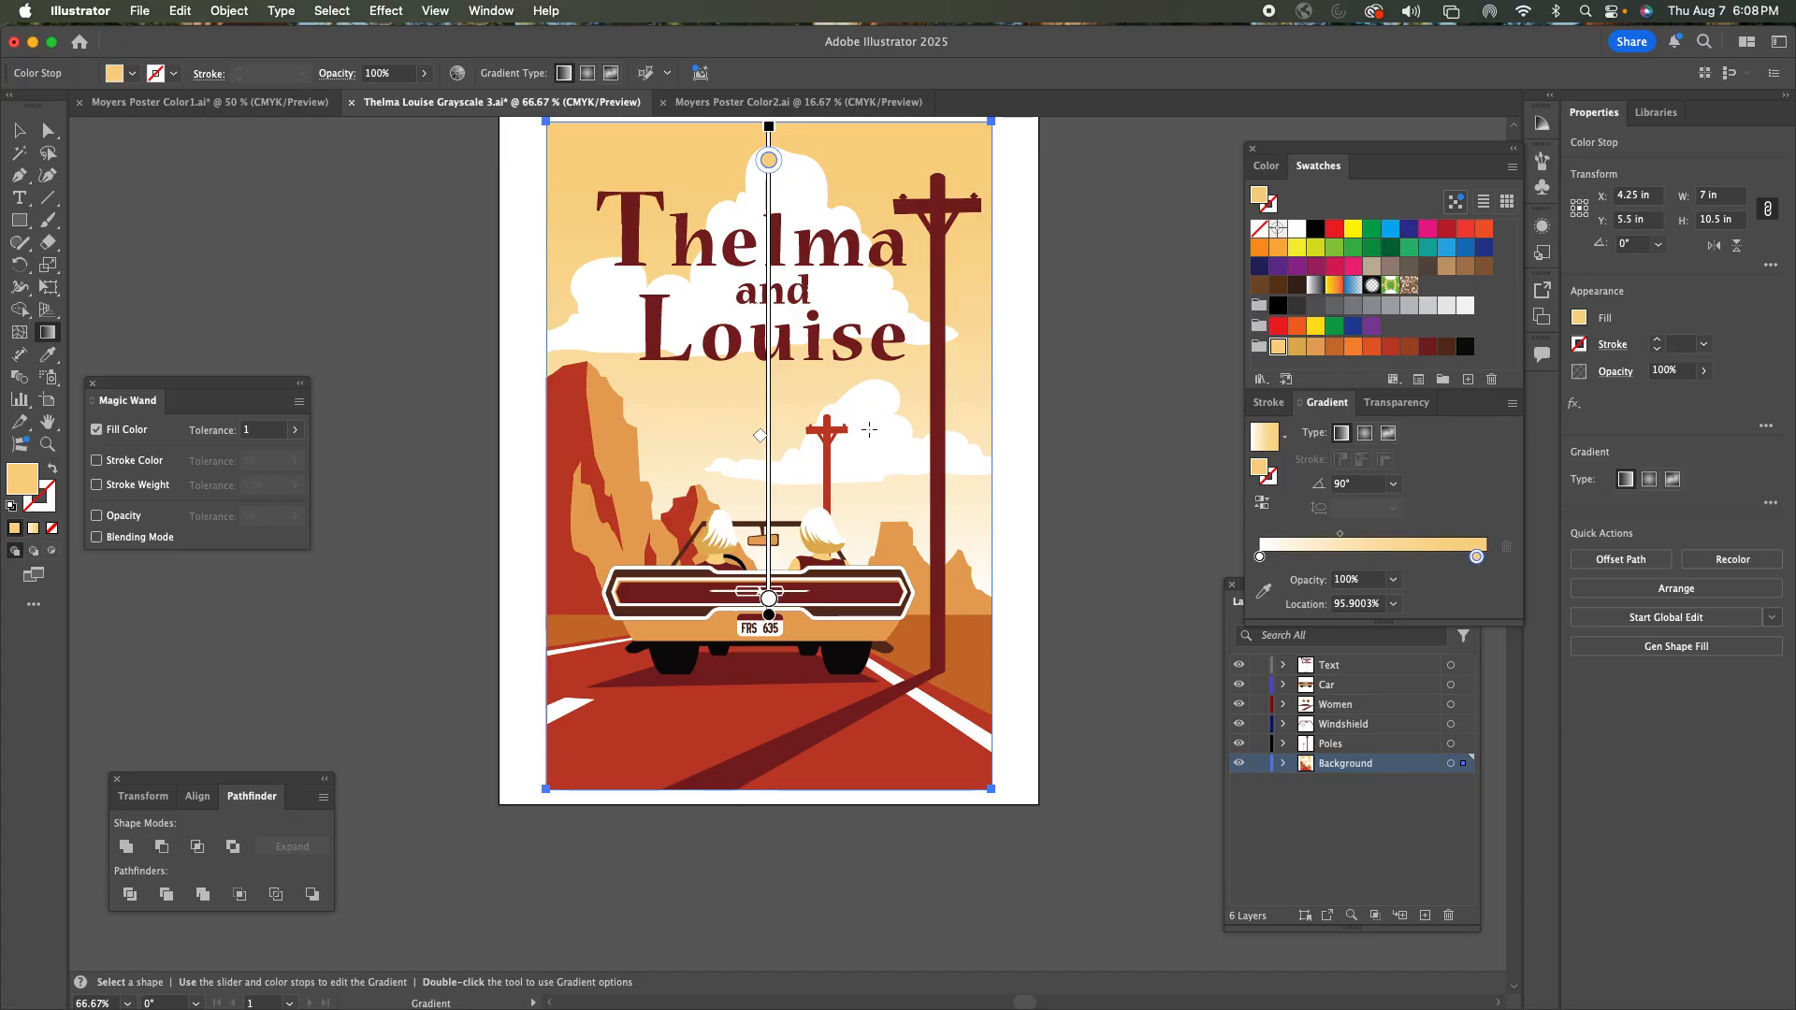
# Recolor the sky gradient's upper stop with the sunset group's golden second swatch and shift the gradient midpoint upward.
pyautogui.click(1296, 347)
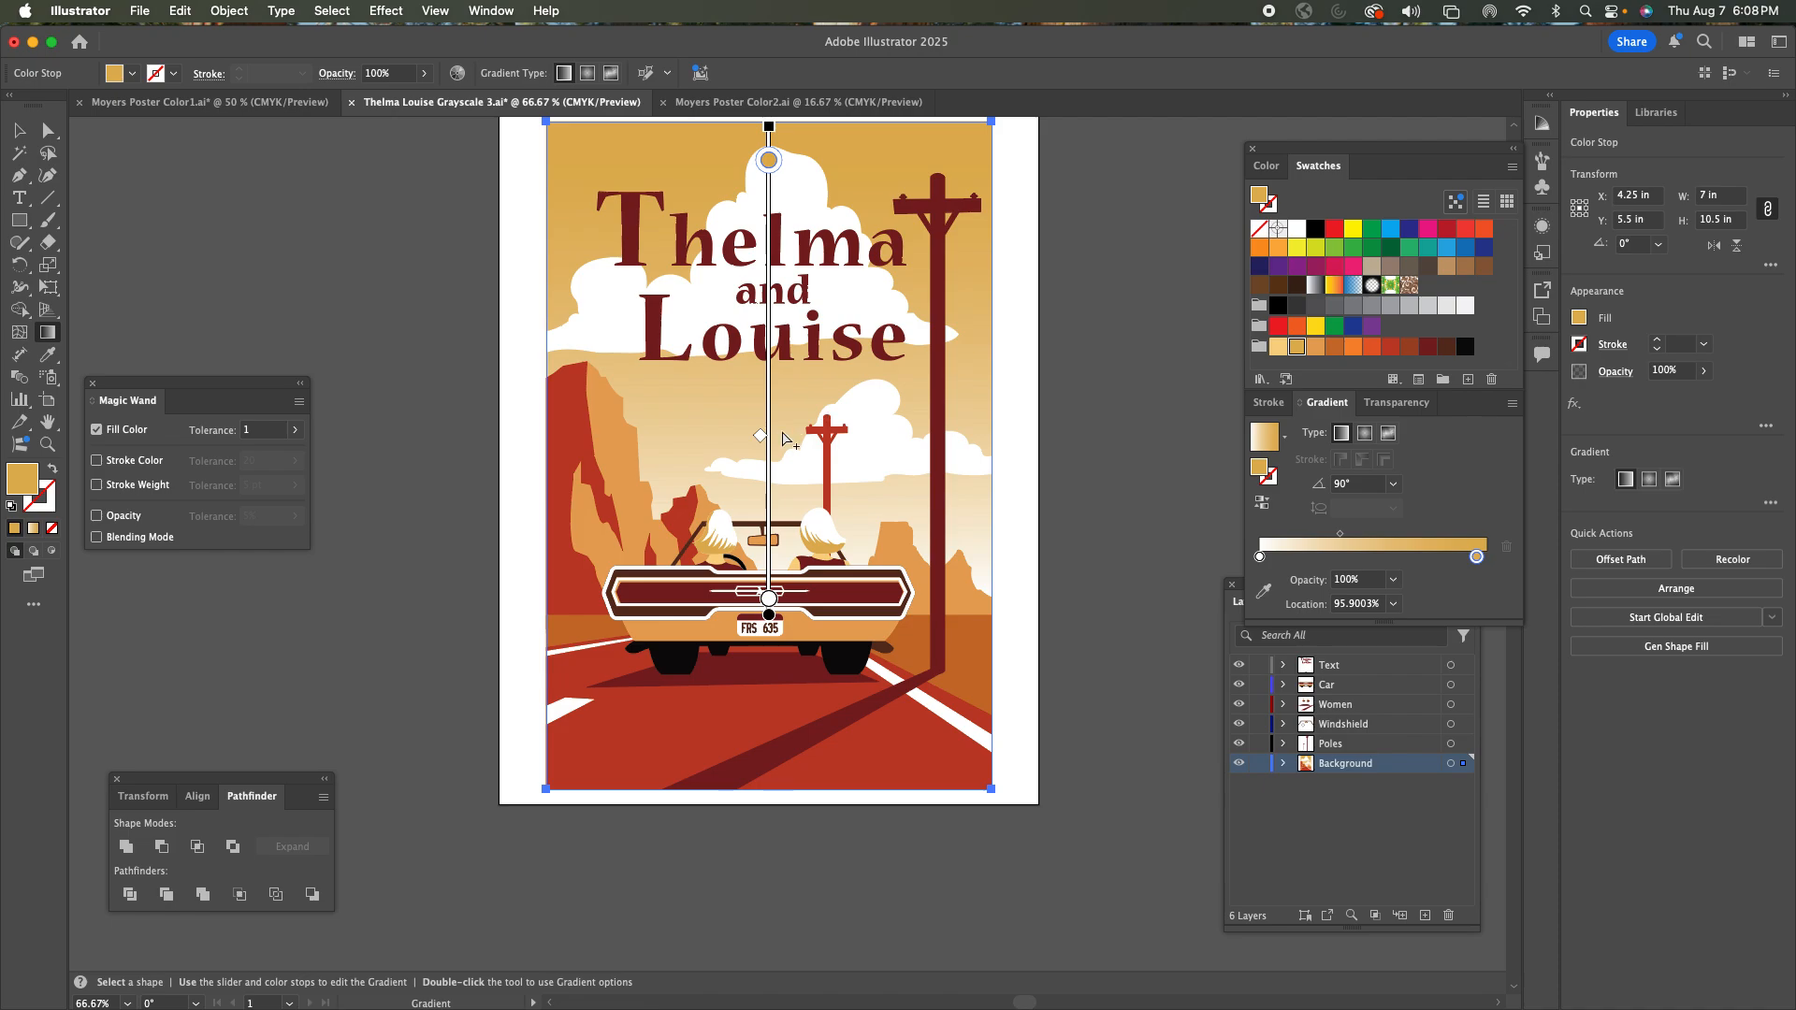
pyautogui.moveTo(765, 443); pyautogui.dragTo(771, 400)
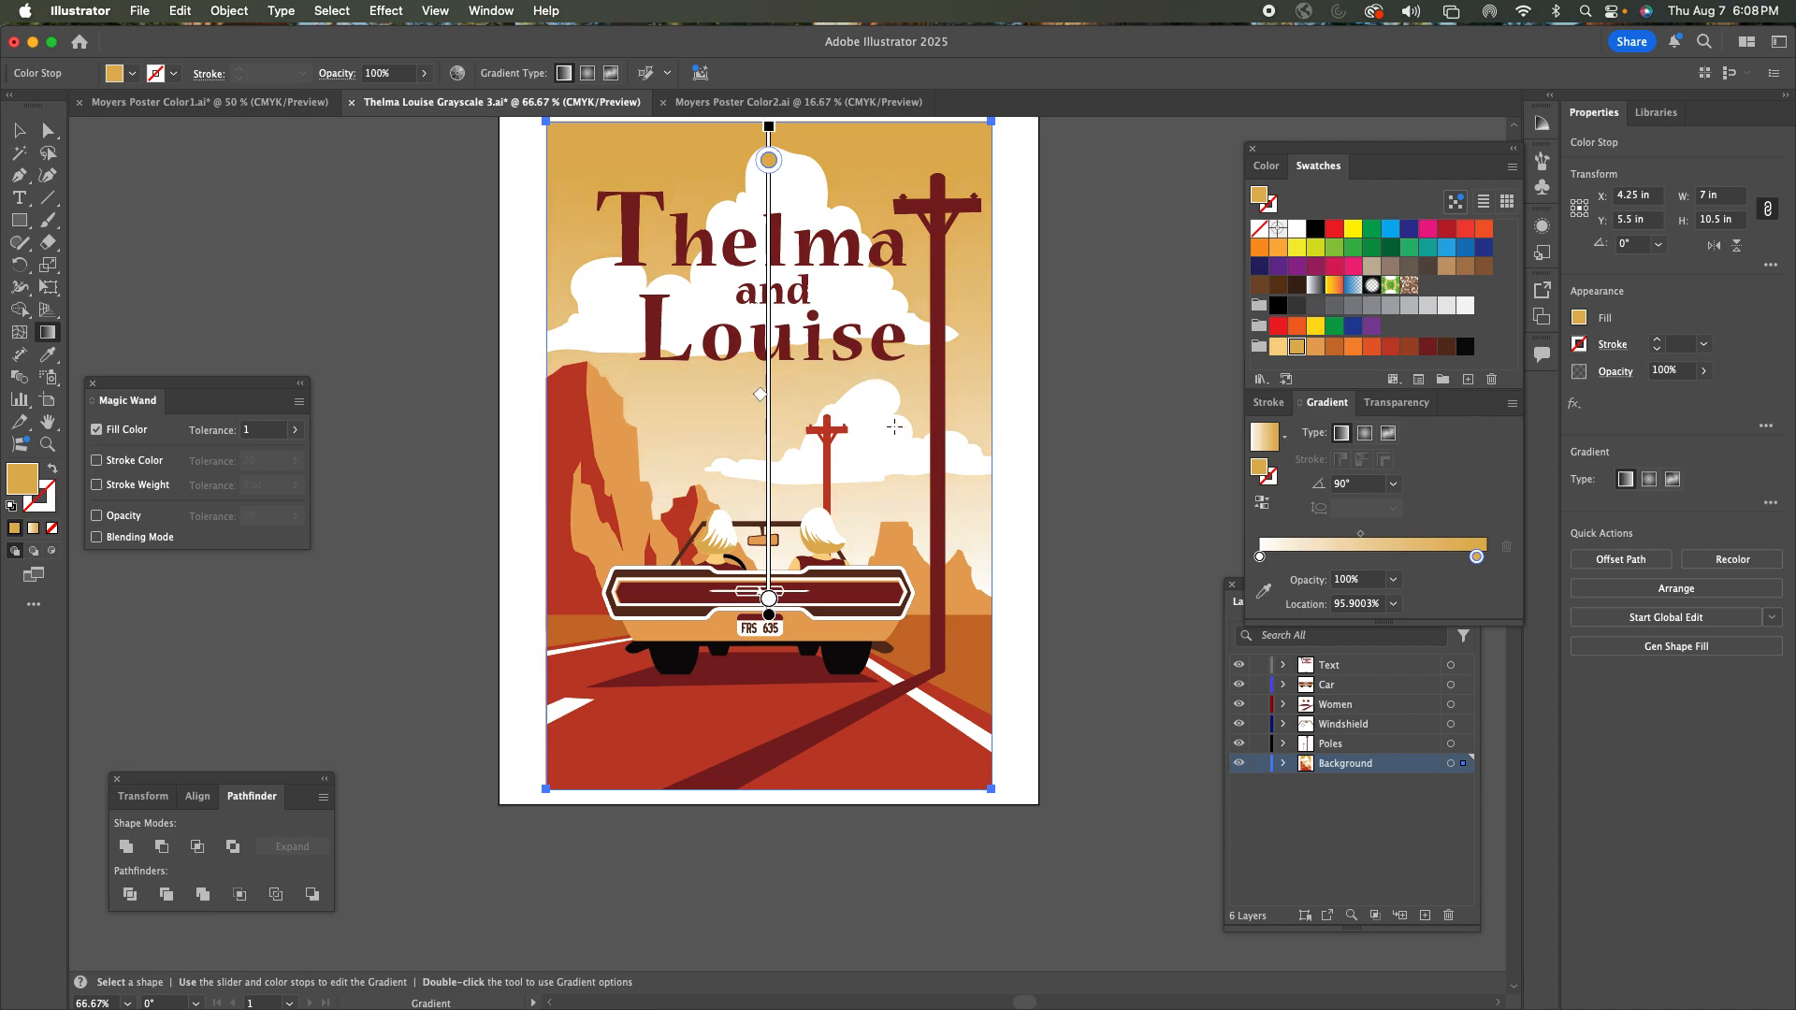
pyautogui.click(19, 131)
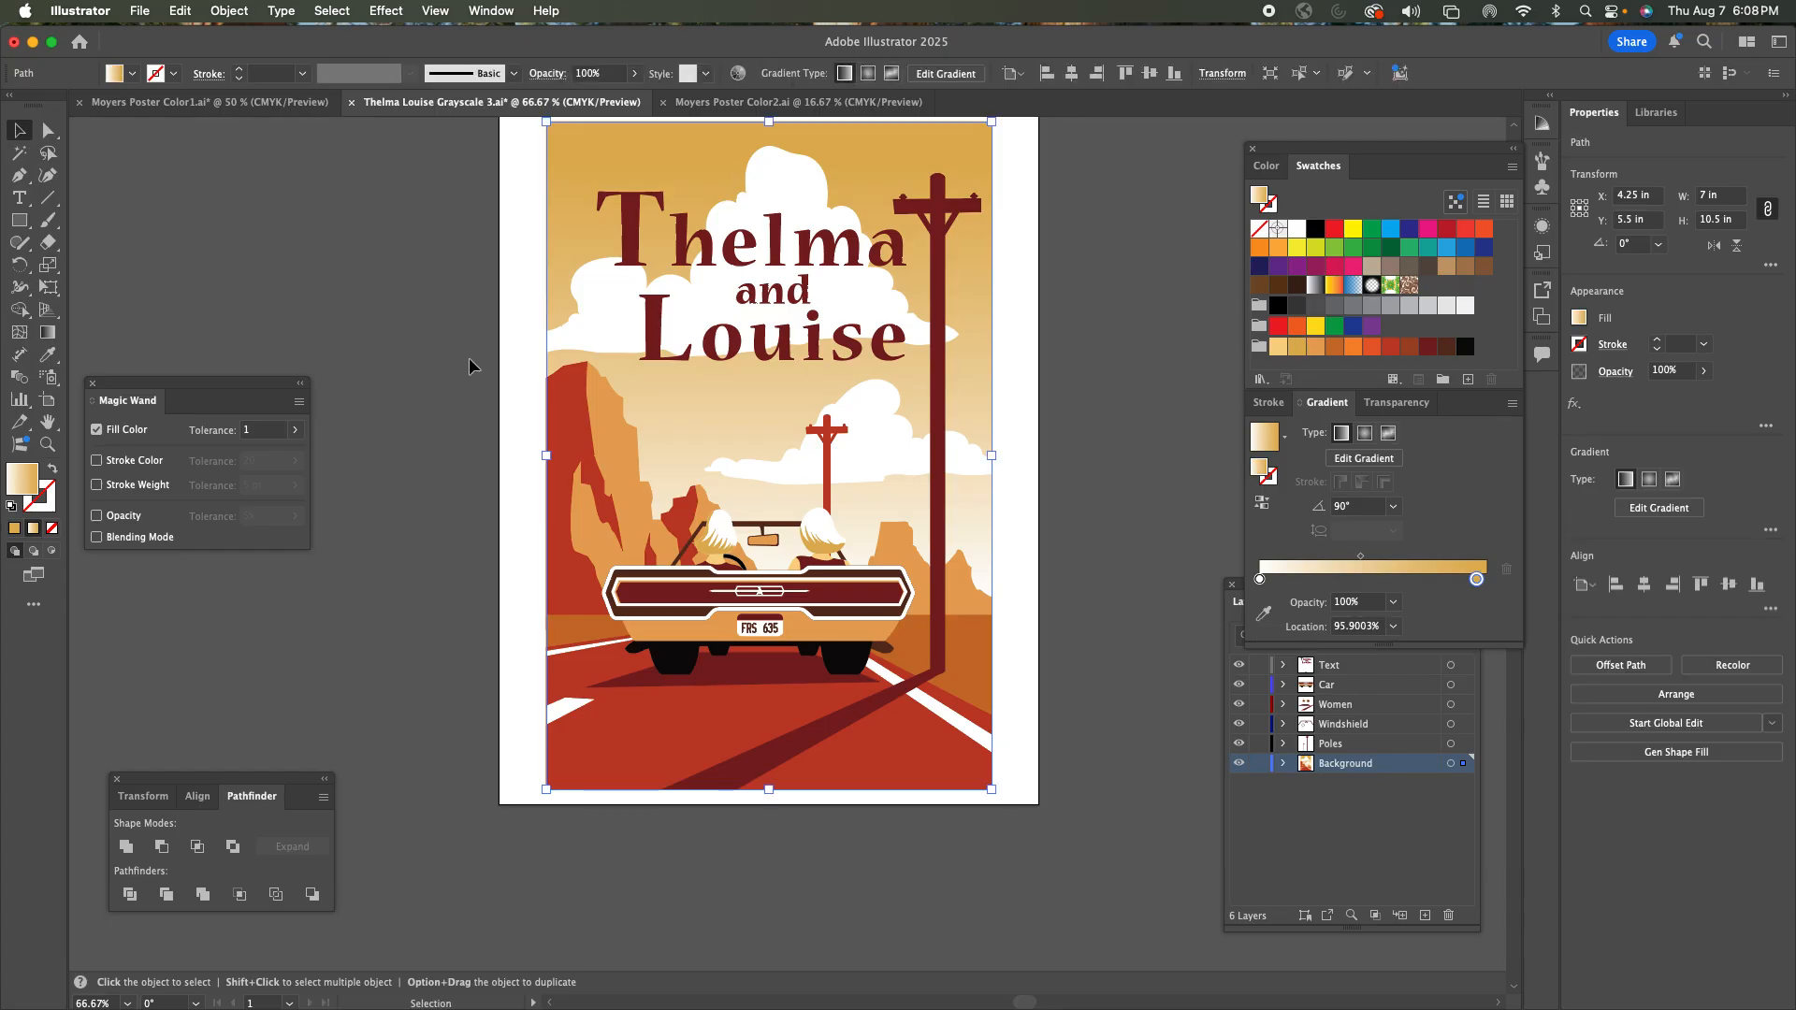
# Give the road a linear gradient from red at 0% to gold at 100%, then try a solid dark red fill and undo it.
pyautogui.click(739, 710)
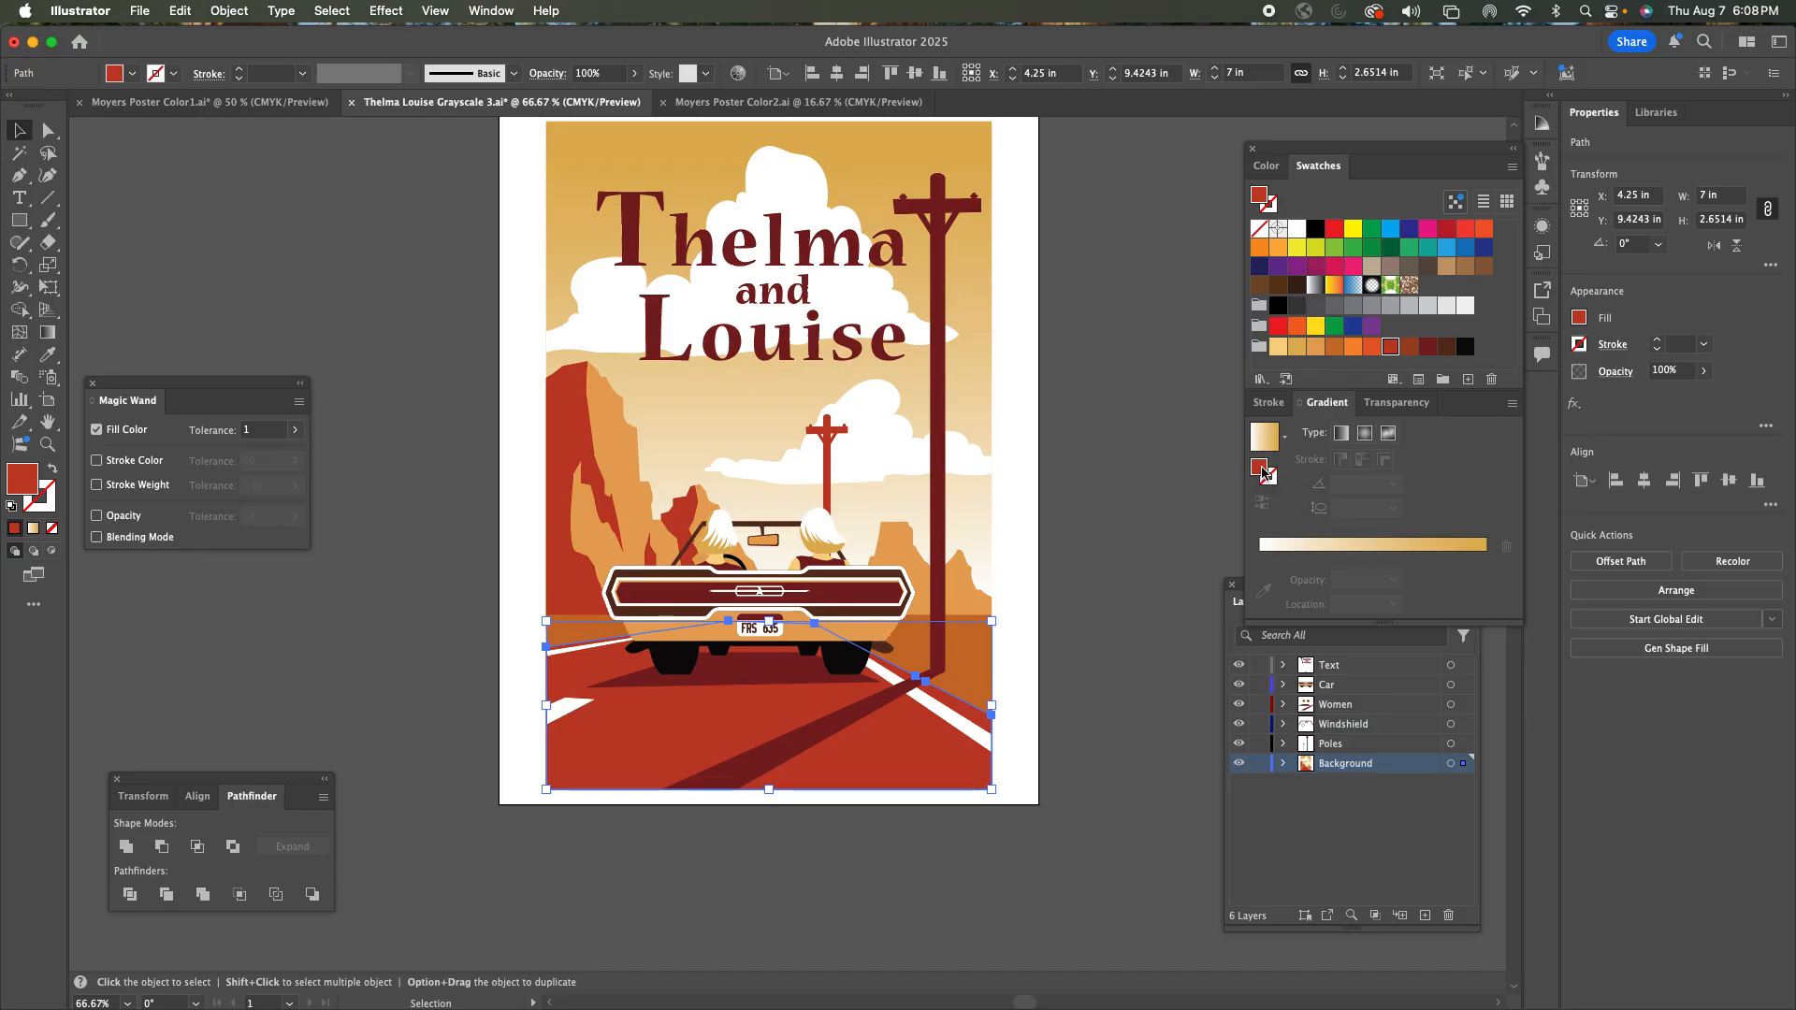
pyautogui.click(1420, 545)
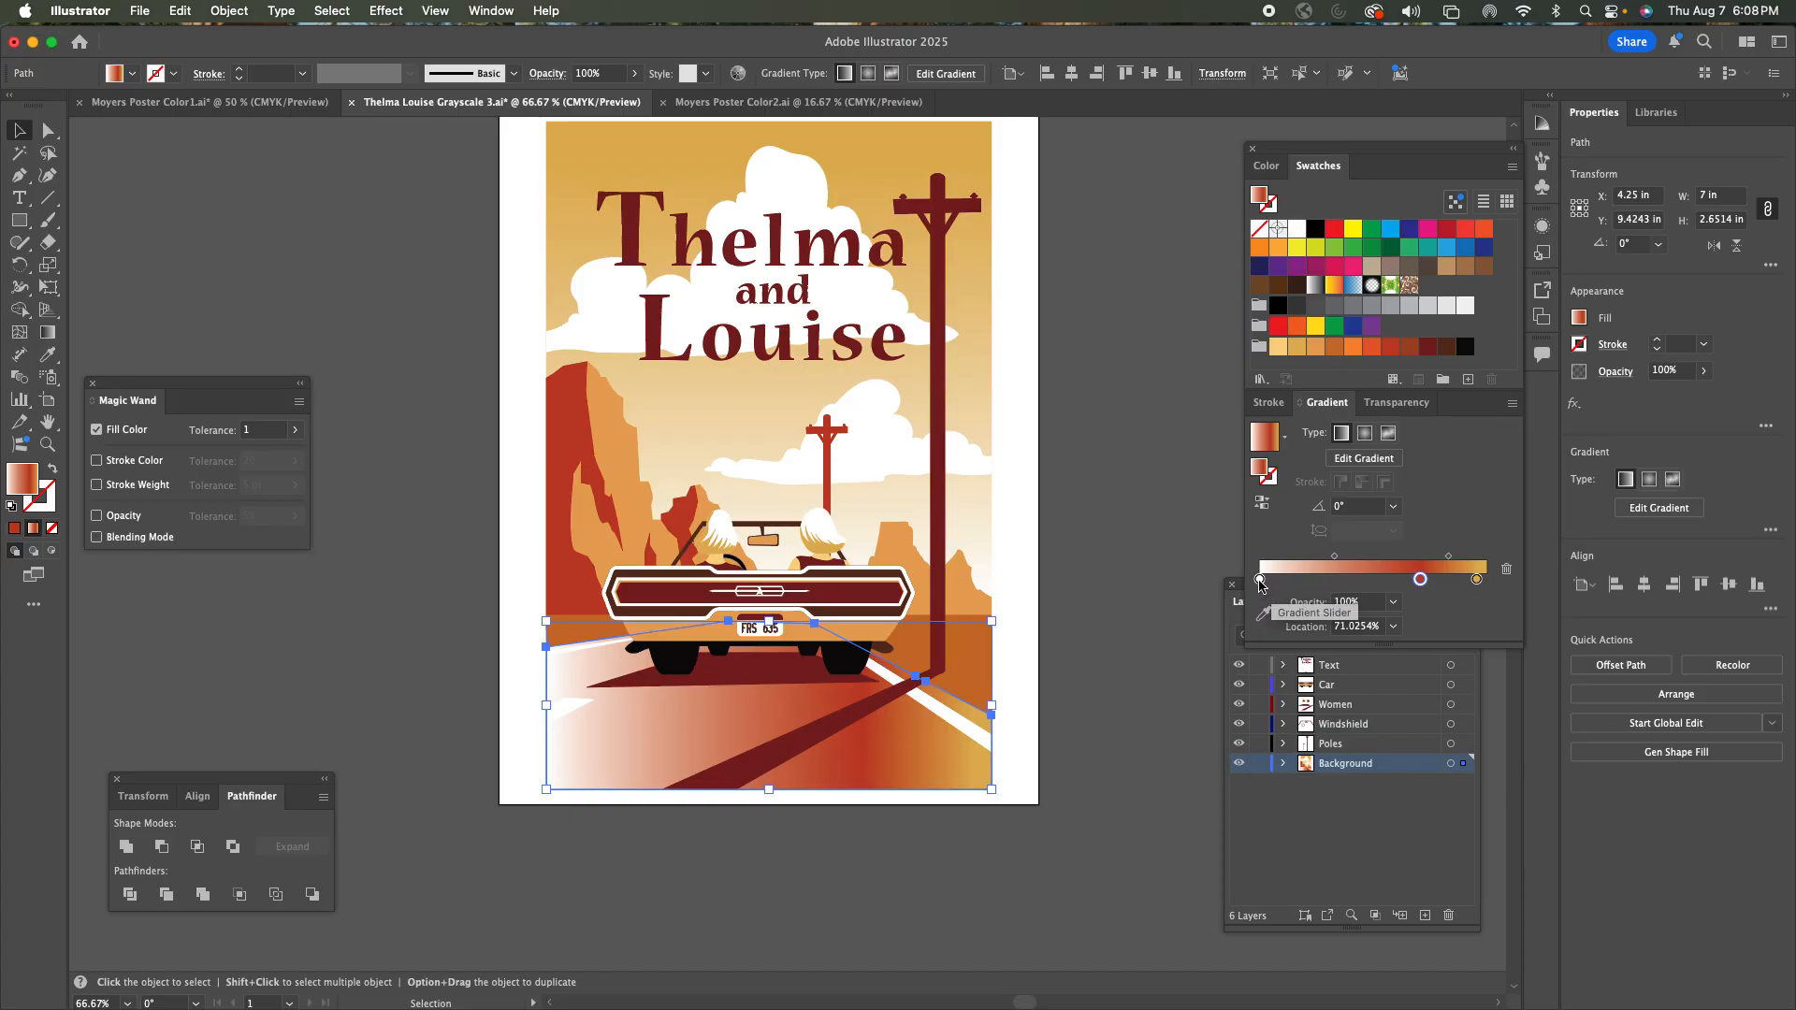
pyautogui.moveTo(1259, 580)
pyautogui.mouseDown()
pyautogui.moveTo(1371, 629)
pyautogui.moveTo(1232, 584)
pyautogui.mouseUp()
pyautogui.click(1420, 580)
pyautogui.moveTo(1487, 580); pyautogui.dragTo(1496, 582)
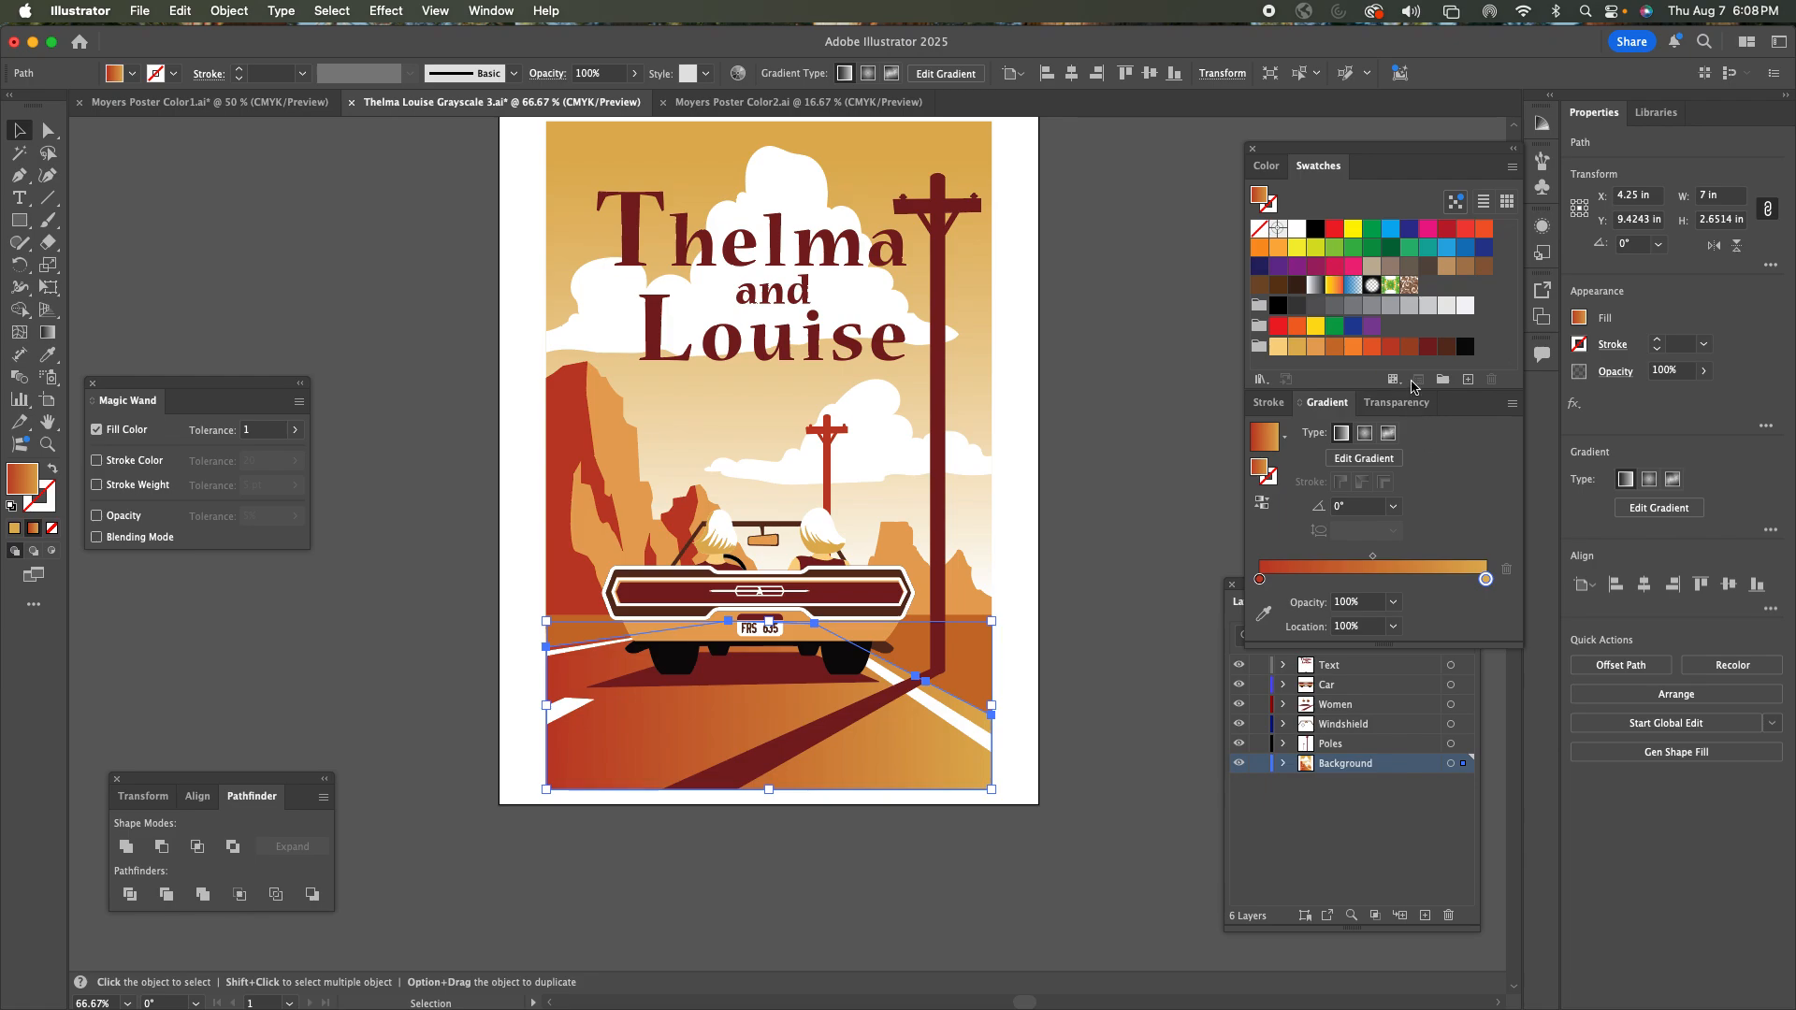
pyautogui.click(1429, 349)
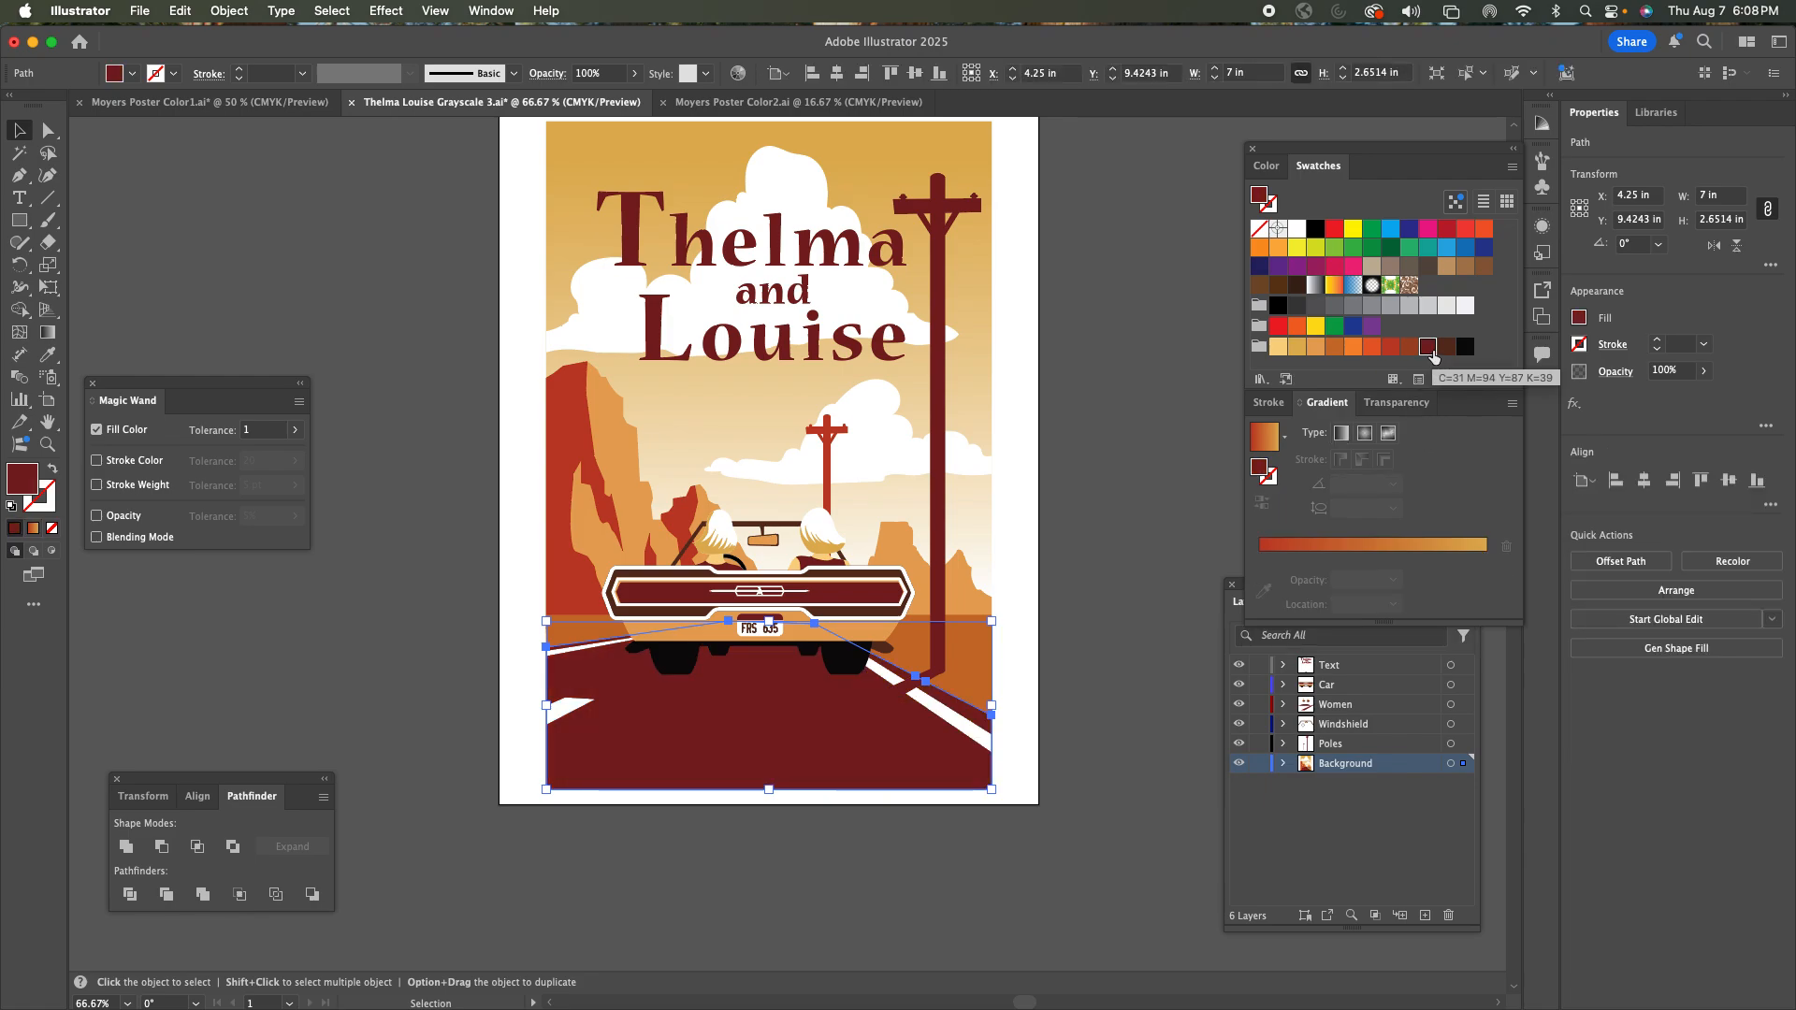
pyautogui.press('super+z')
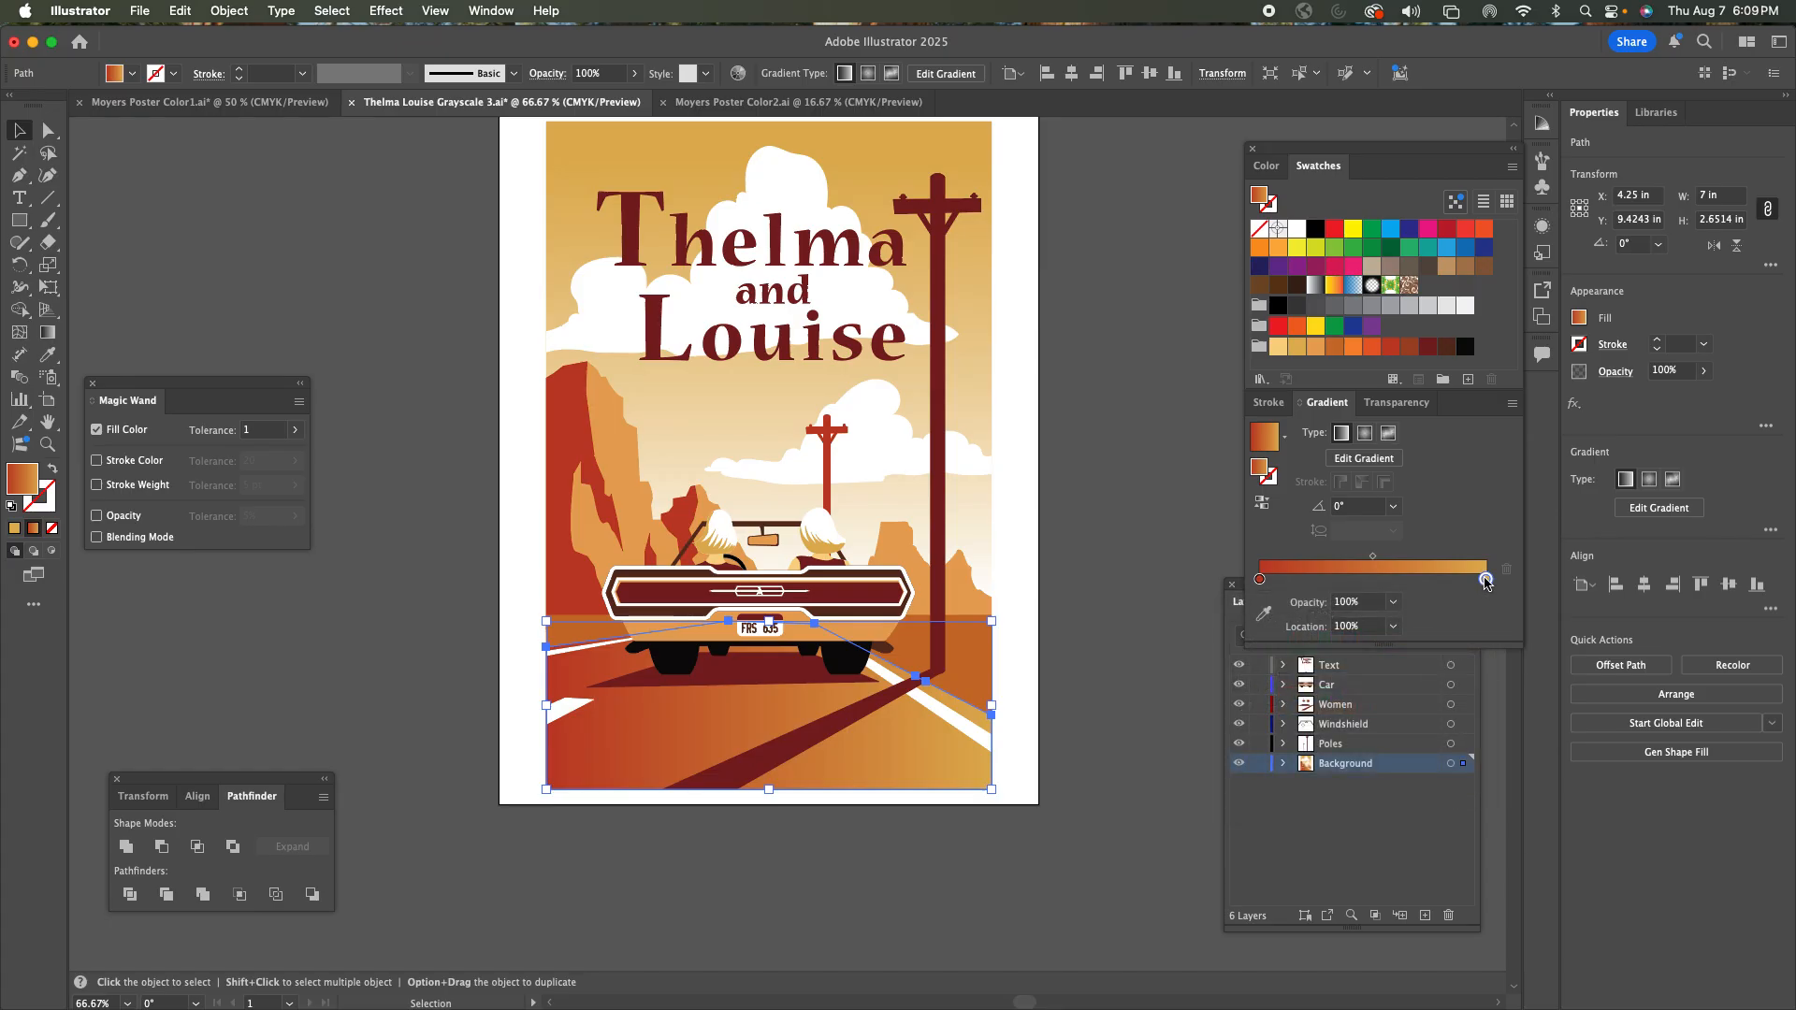
# Color the road gradient's starting stop with the dark red swatch C=31 M=94 Y=87 K=39 and select its golden end stop.
pyautogui.doubleClick(1486, 579)
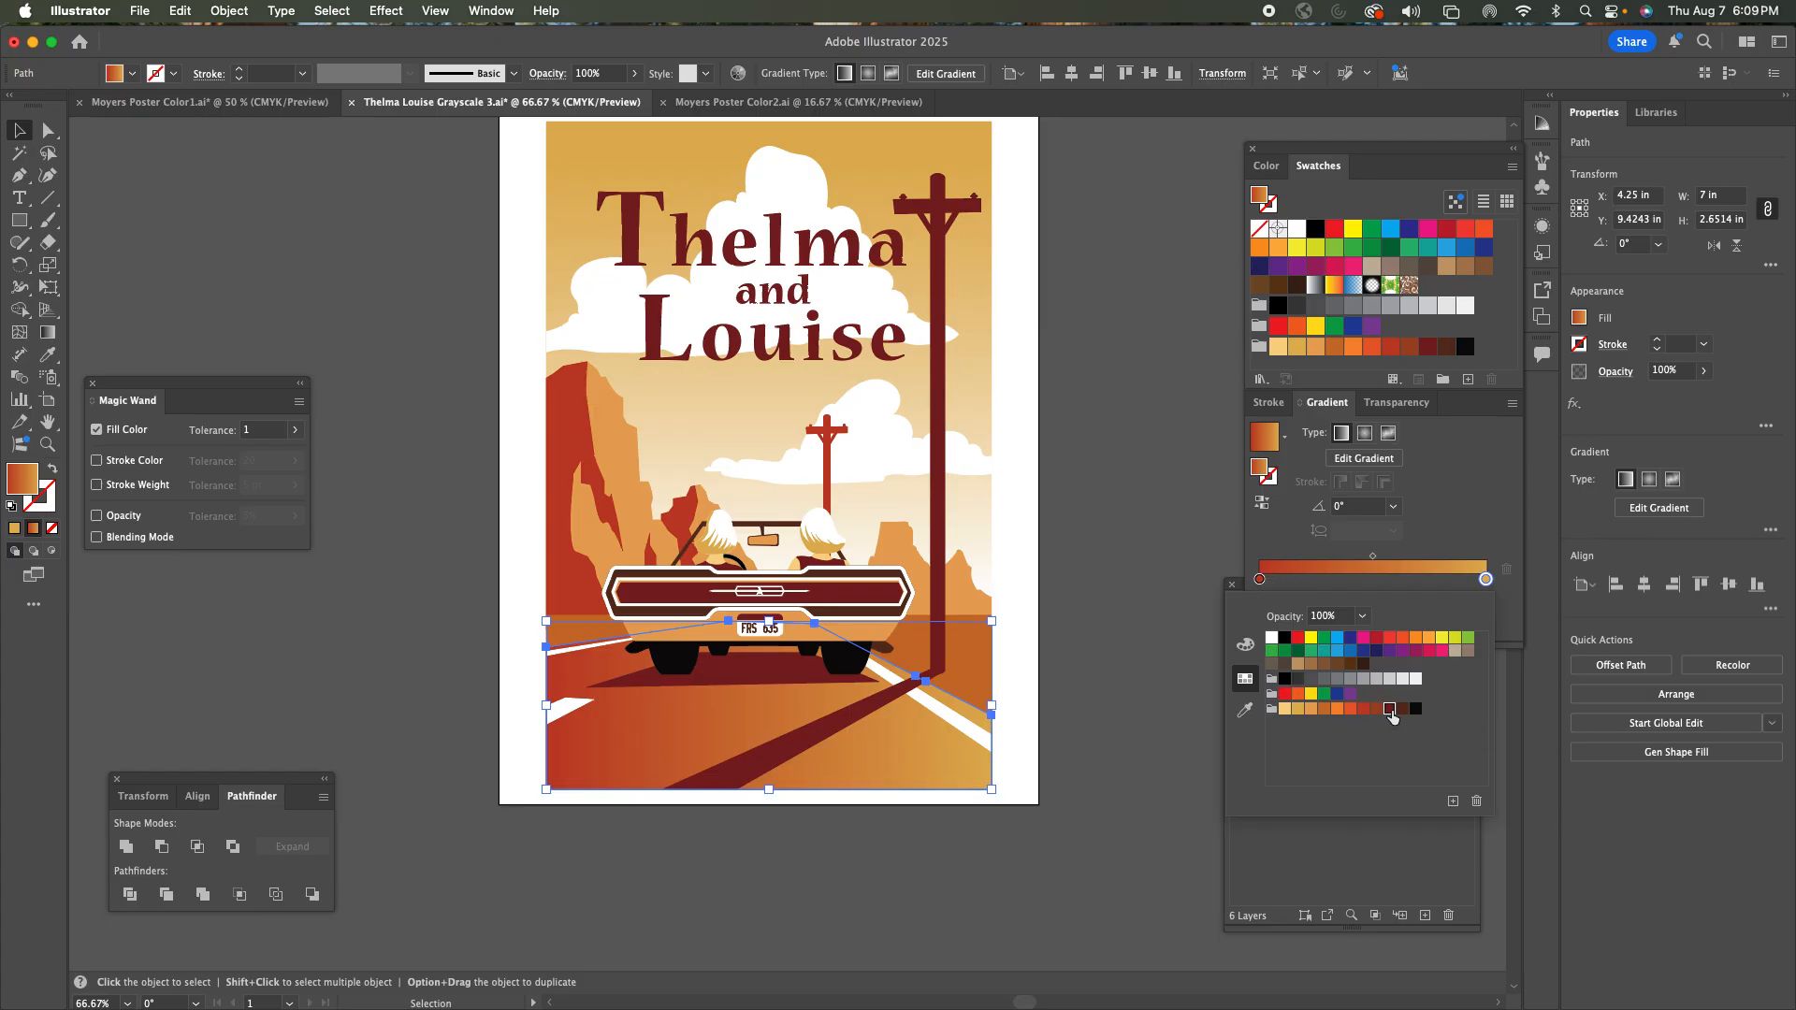
pyautogui.click(1352, 463)
pyautogui.click(1353, 459)
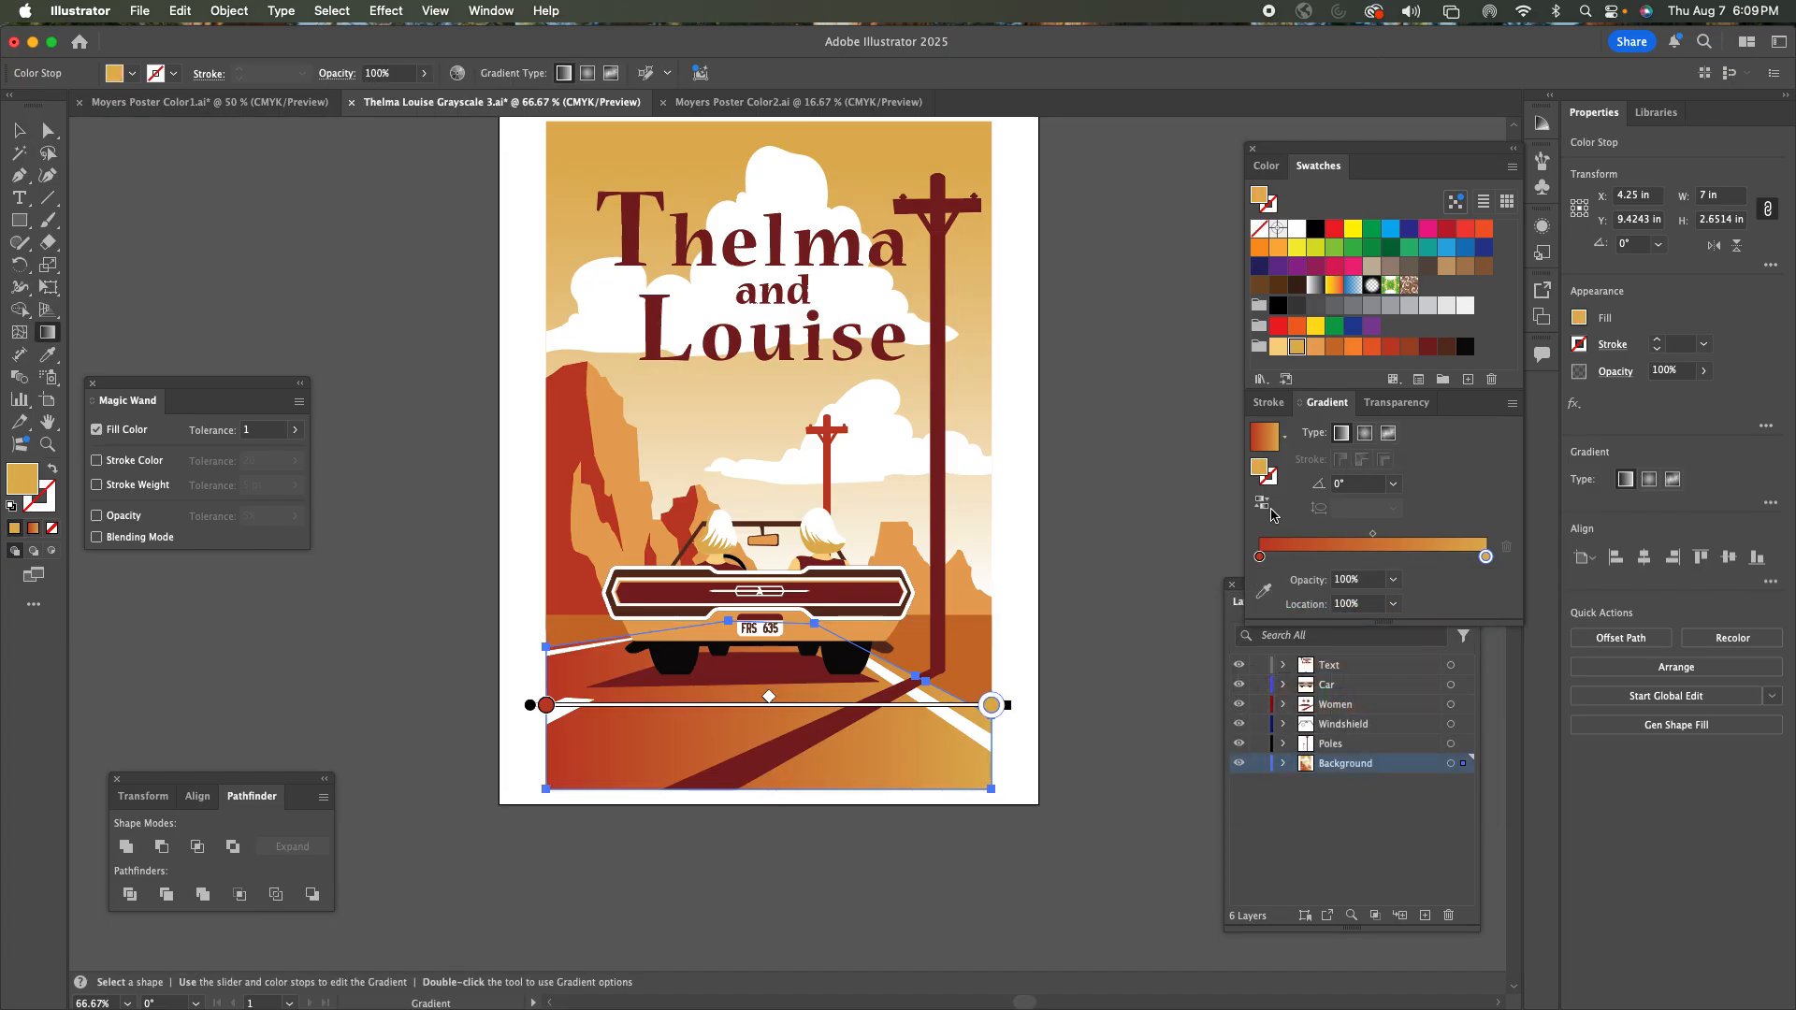
pyautogui.click(546, 705)
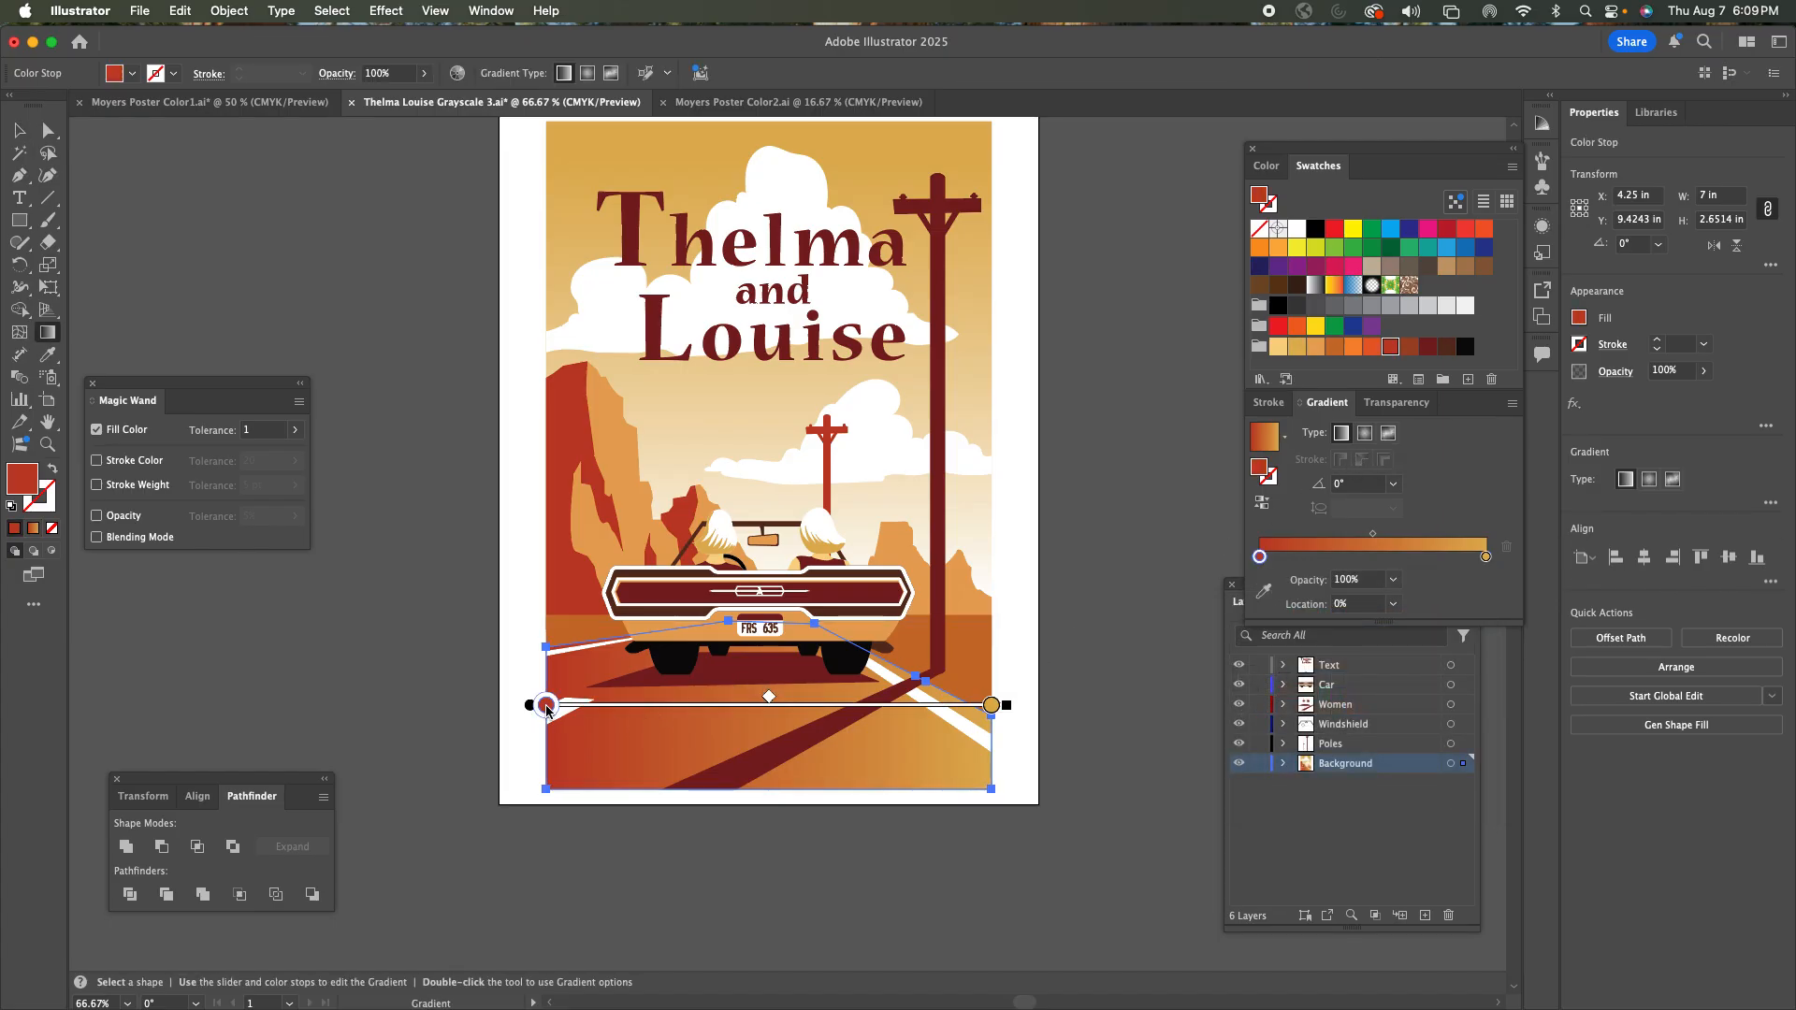
pyautogui.doubleClick(546, 705)
pyautogui.click(458, 840)
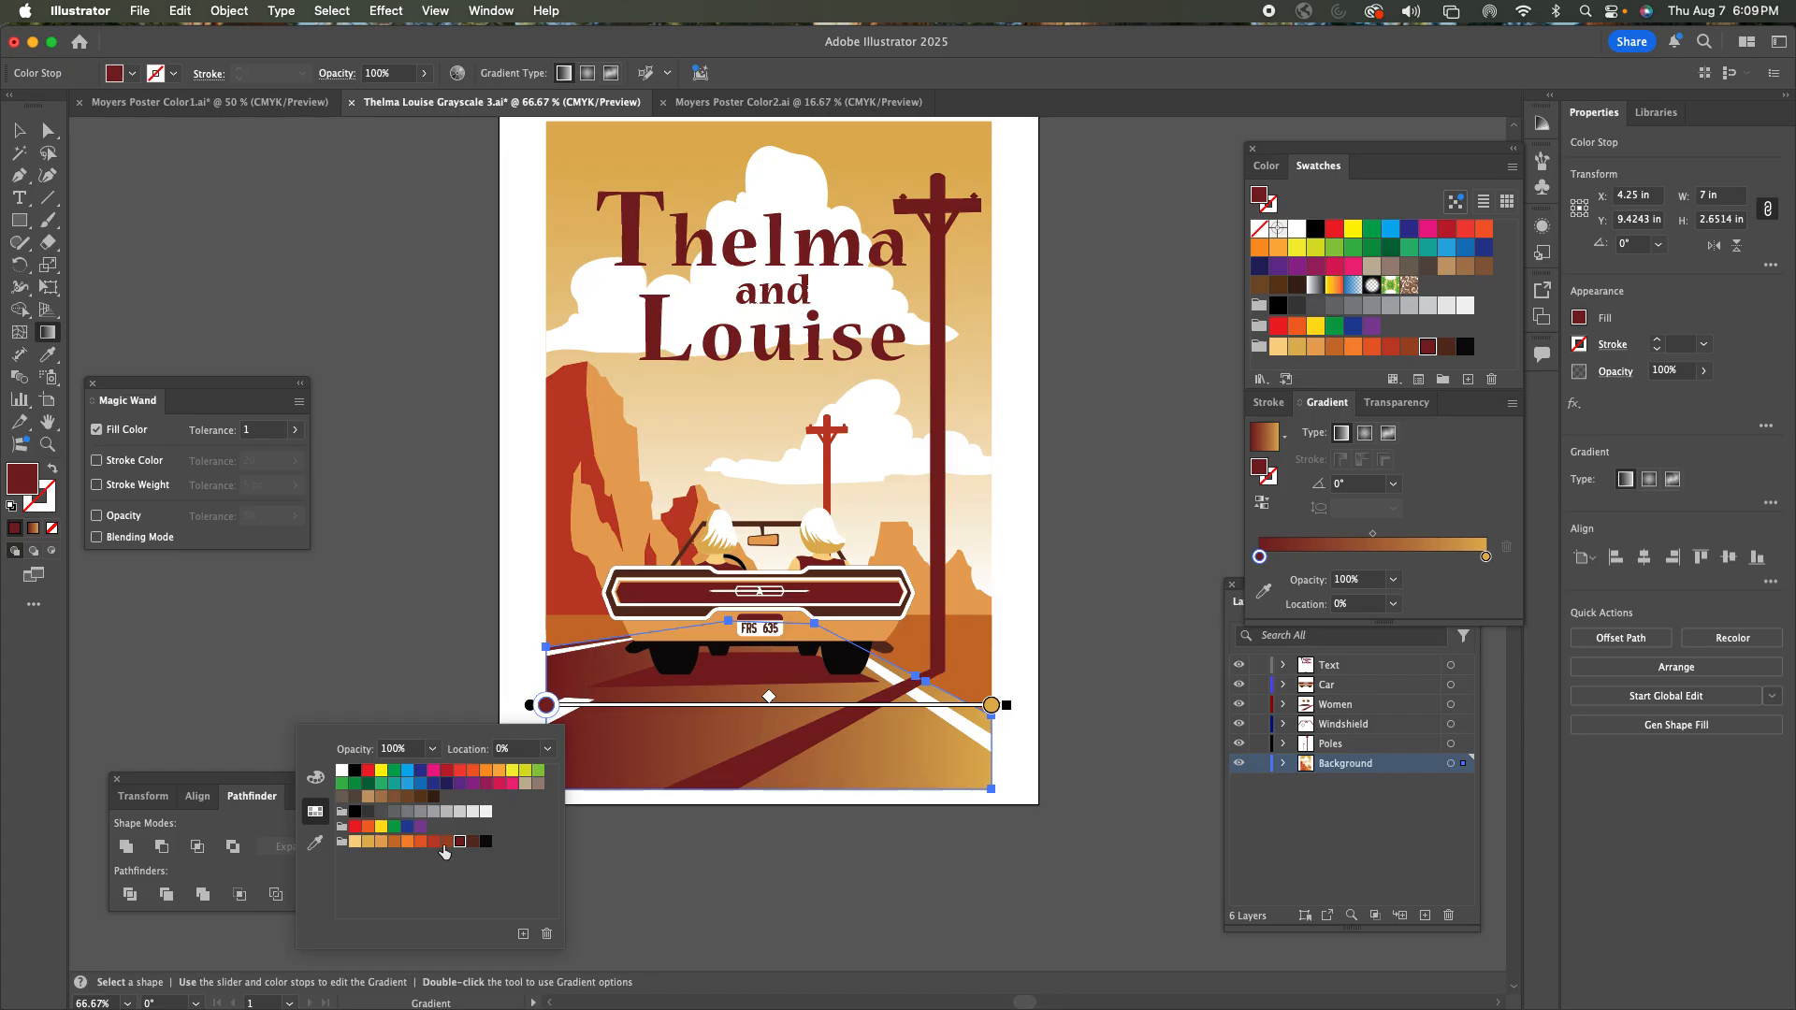
pyautogui.click(446, 842)
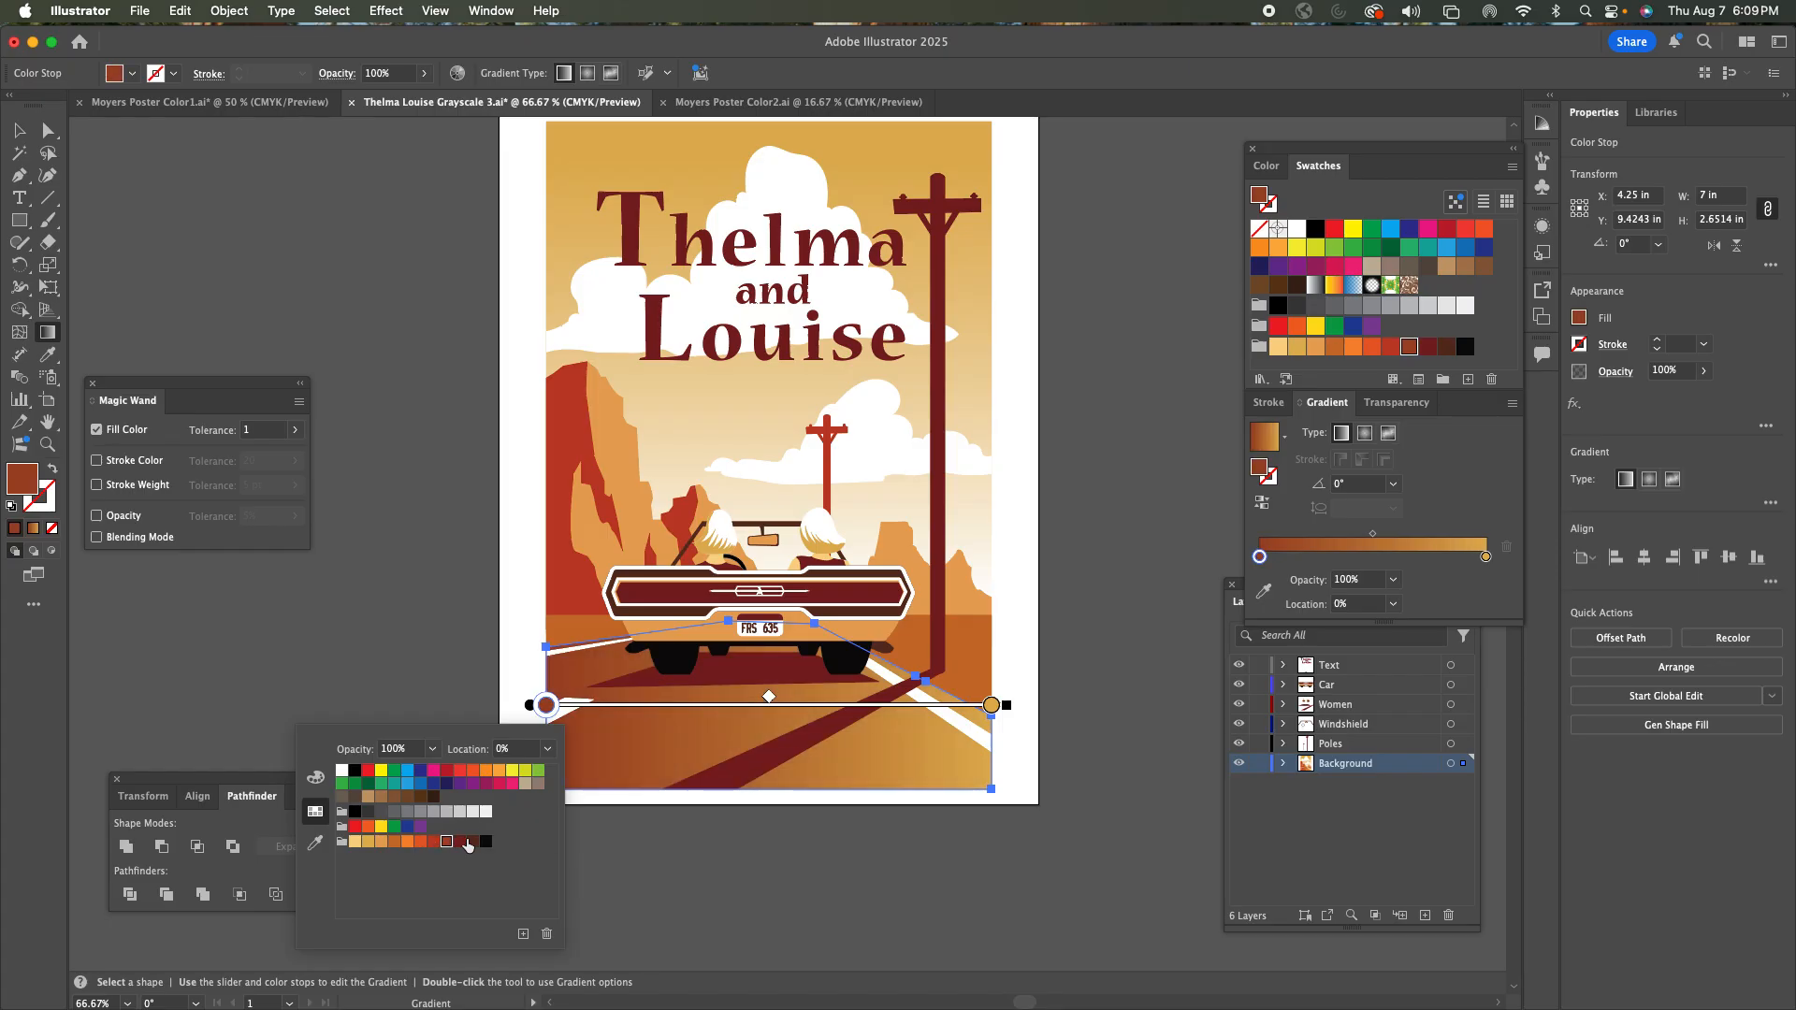
pyautogui.click(459, 843)
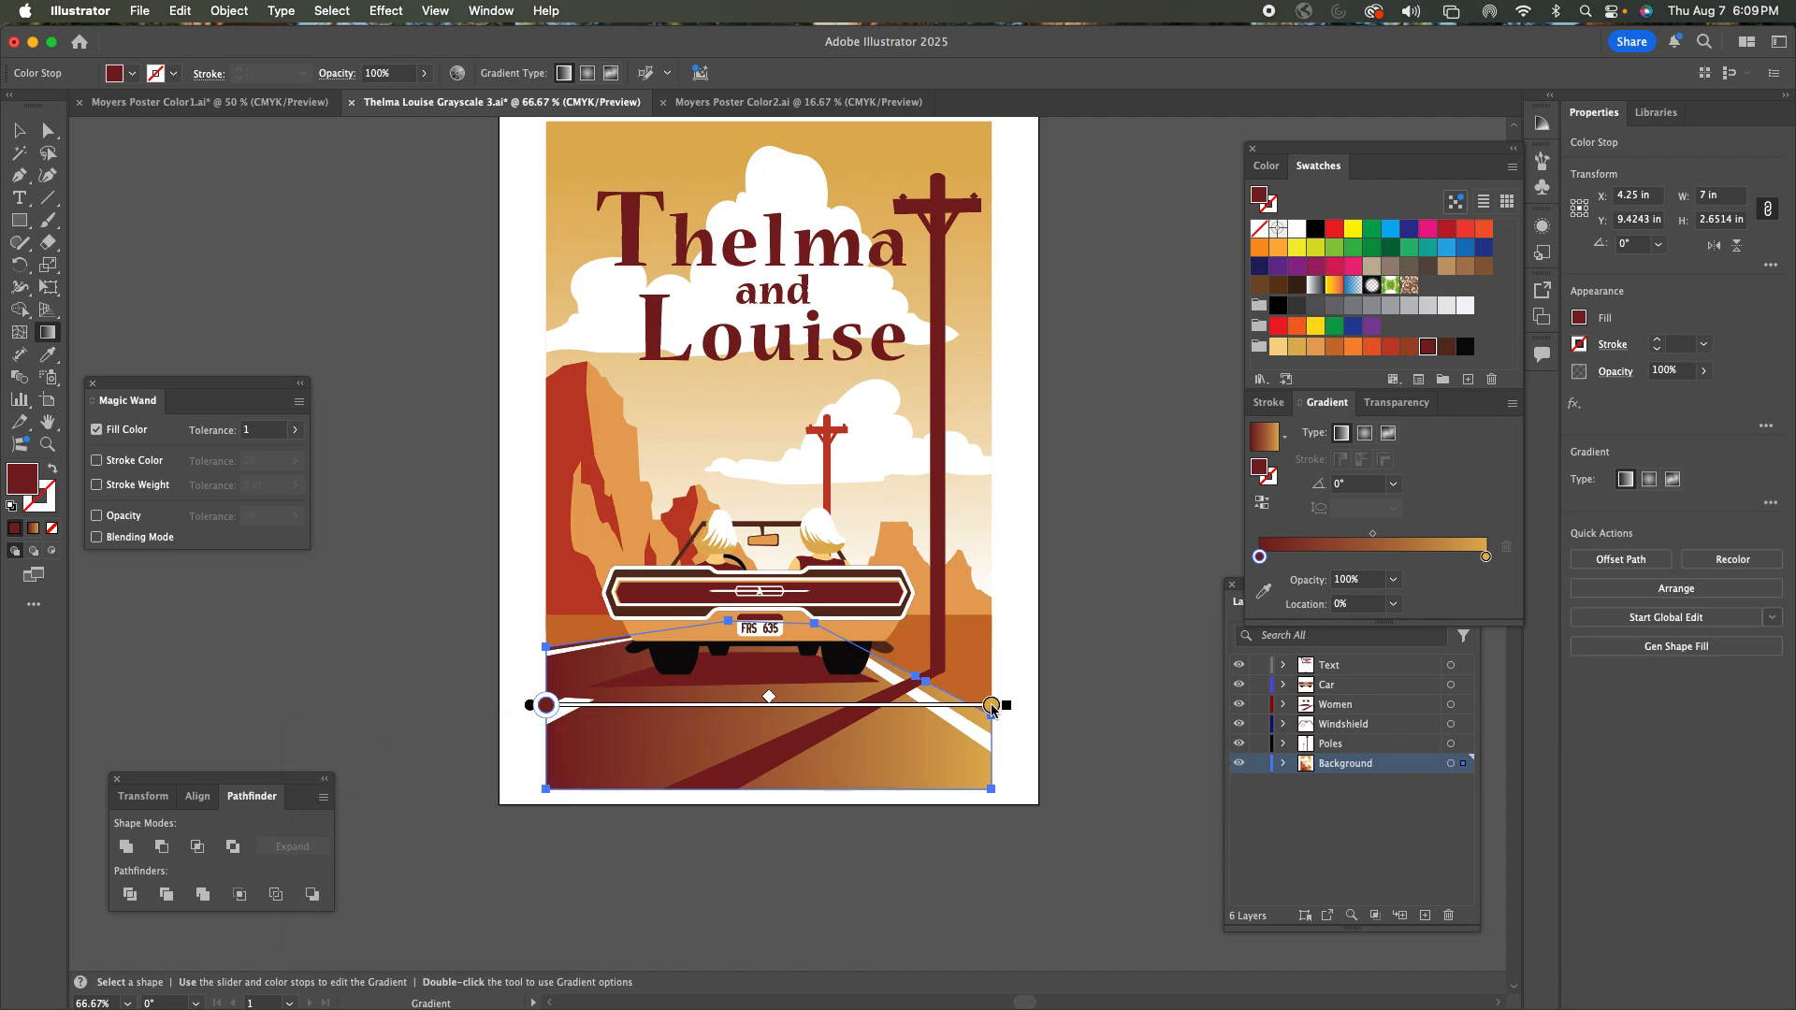
pyautogui.click(991, 706)
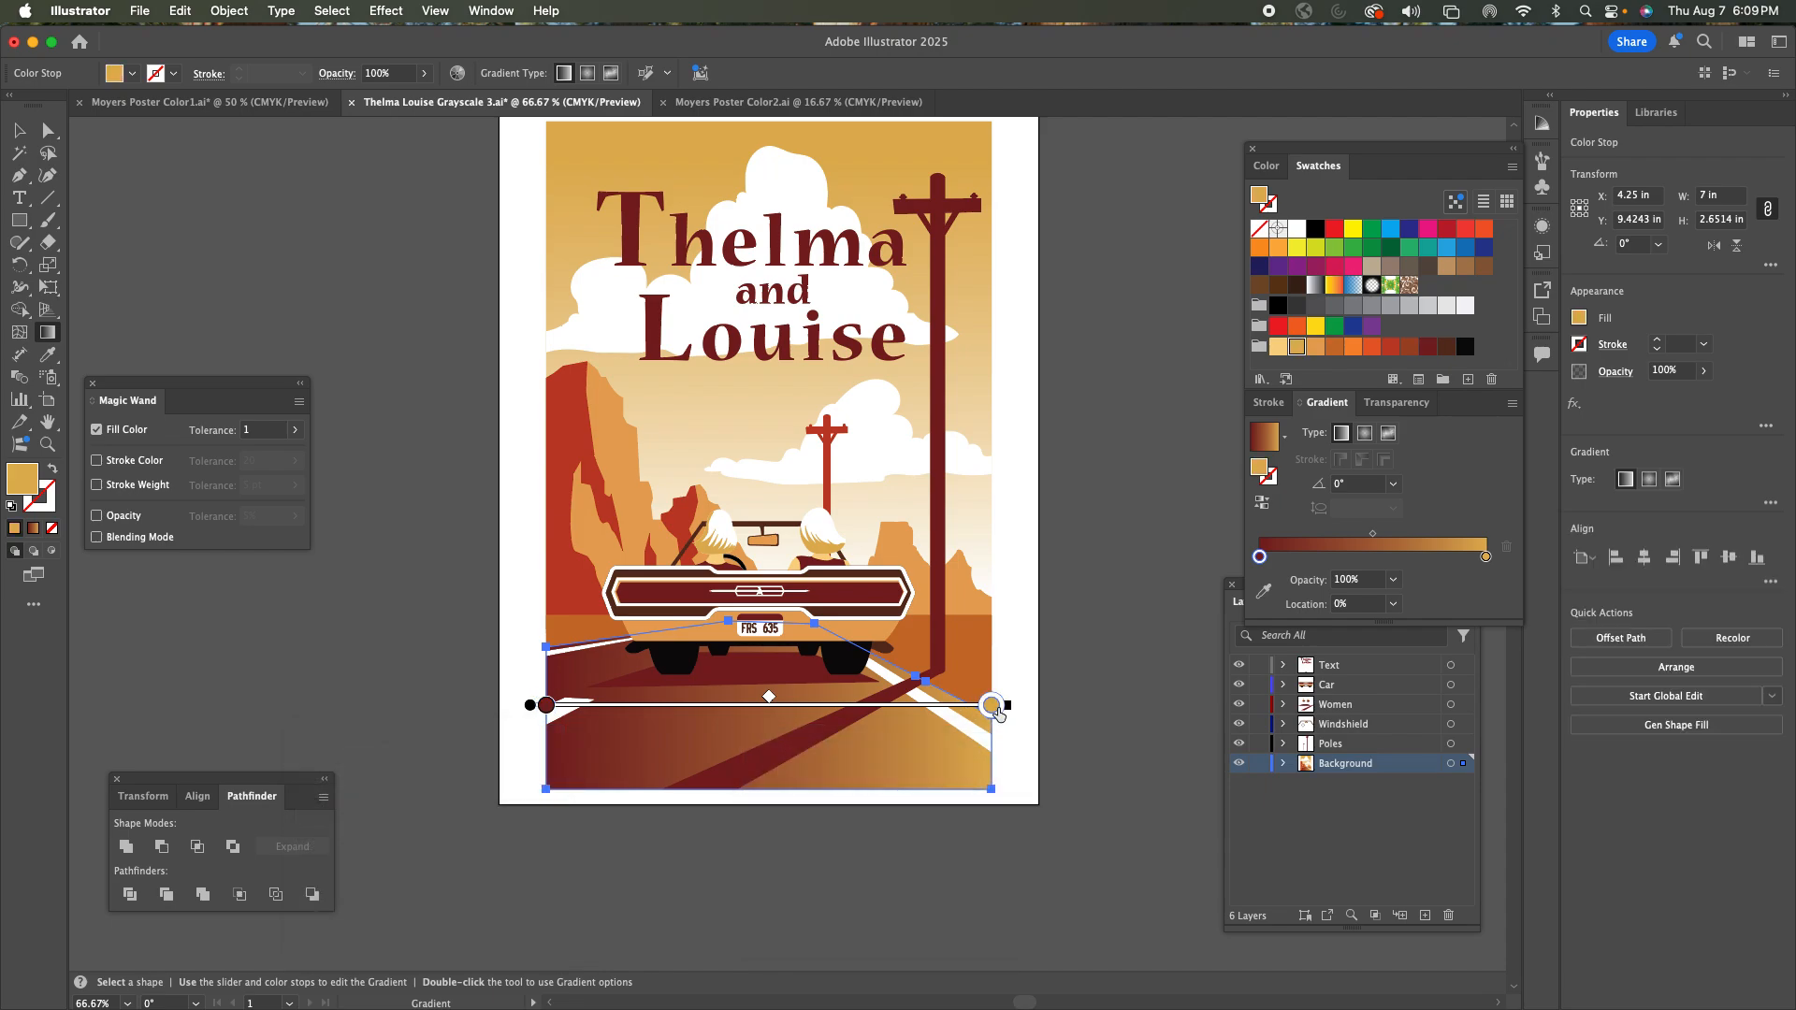
# Recolor the road gradient's end stop bright orange and run the gradient vertically at 90°, from dark red at the poster's bottom to orange behind the car.
pyautogui.doubleClick(990, 705)
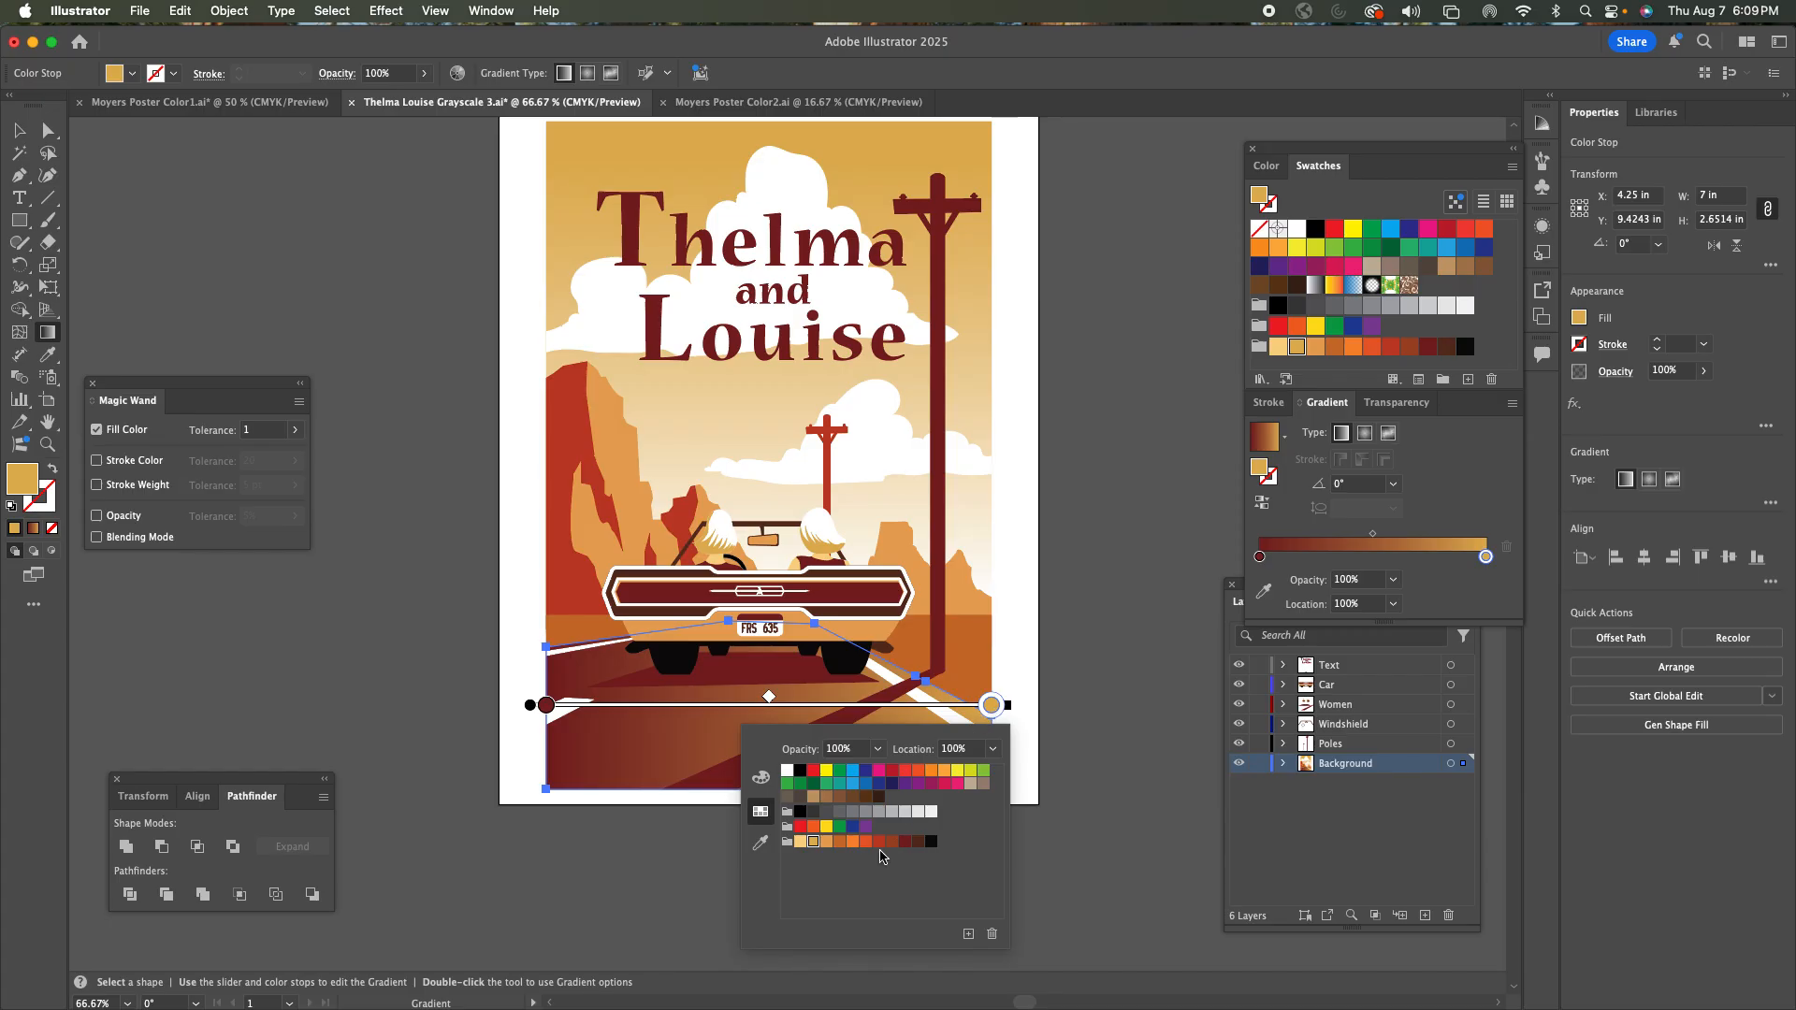
pyautogui.click(852, 842)
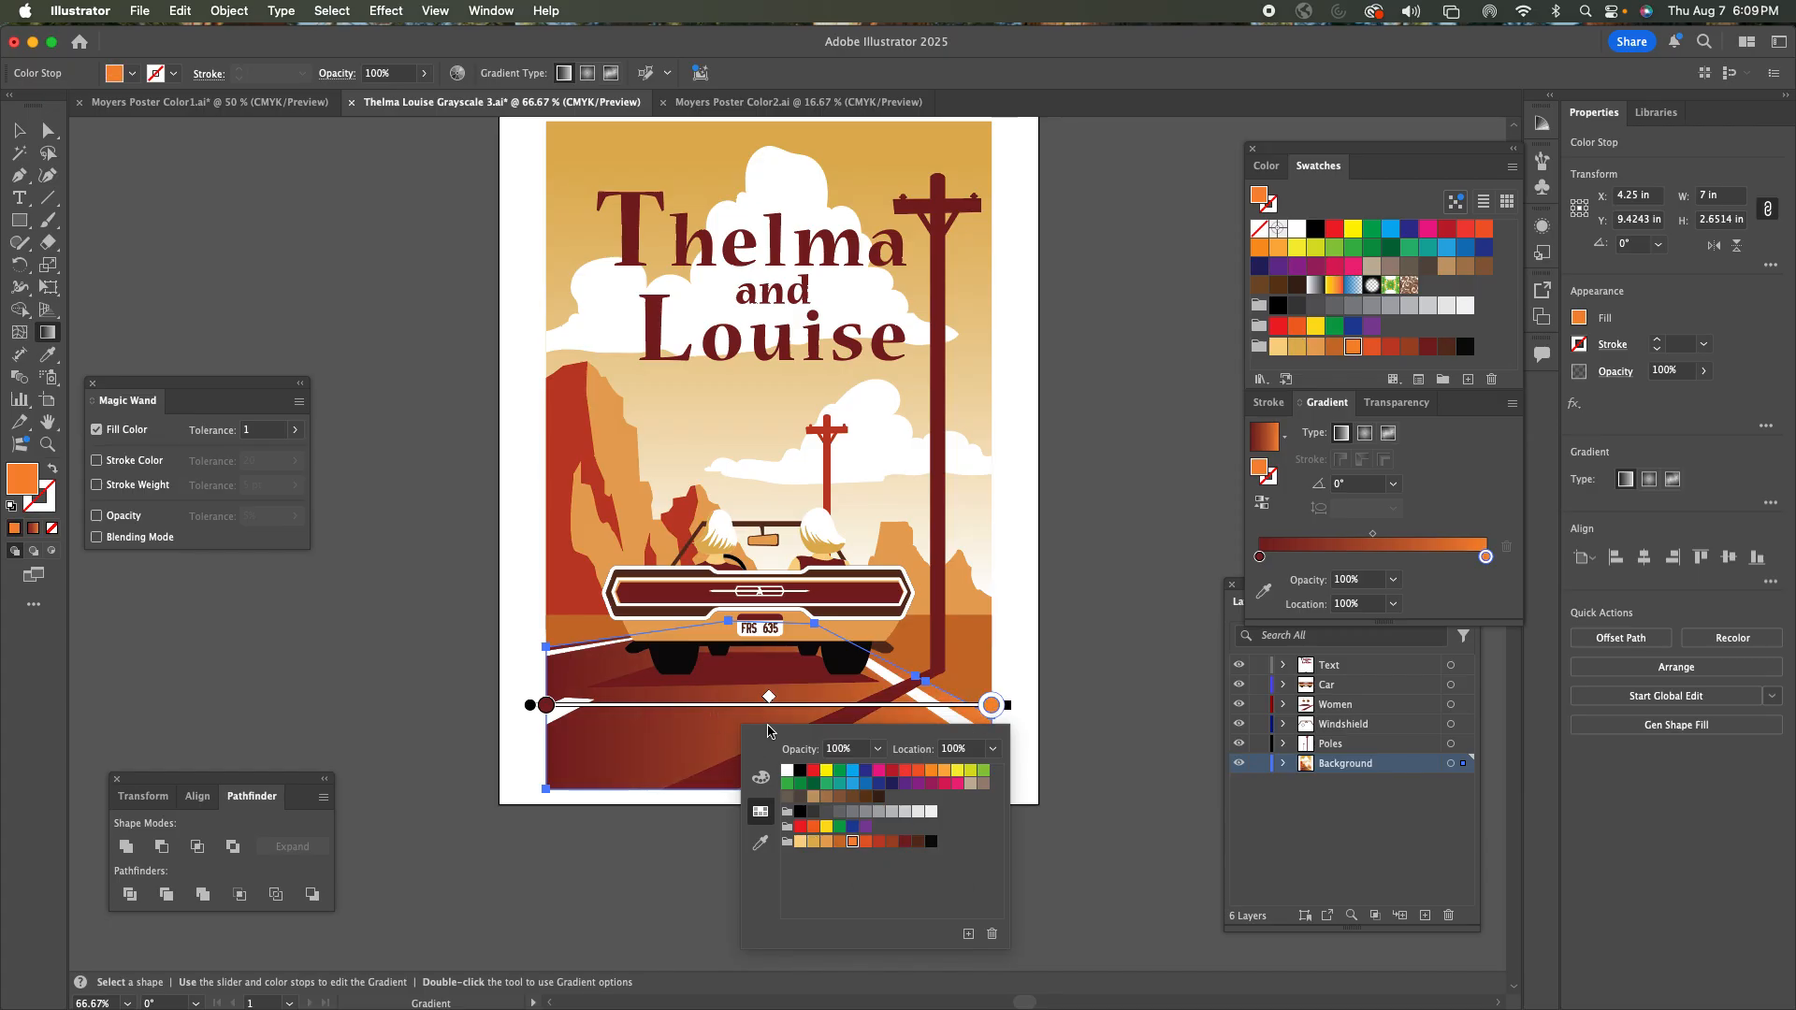
pyautogui.click(760, 668)
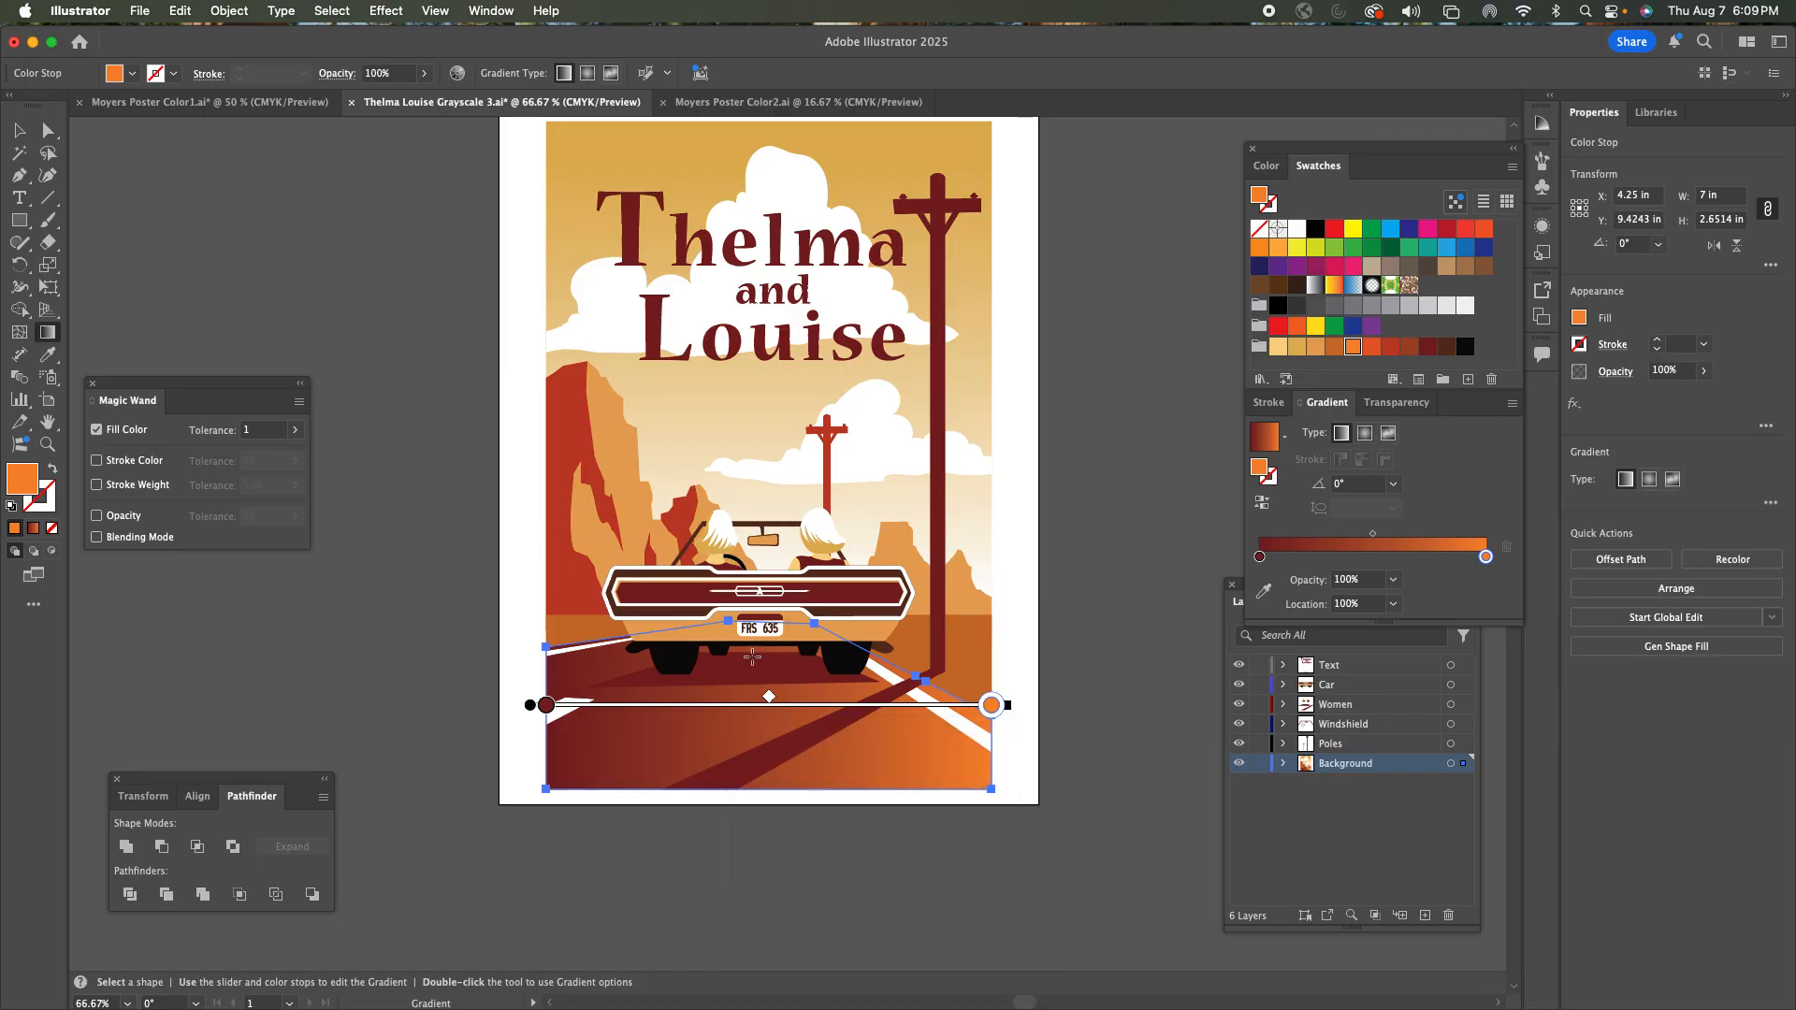
pyautogui.moveTo(763, 788); pyautogui.dragTo(778, 618)
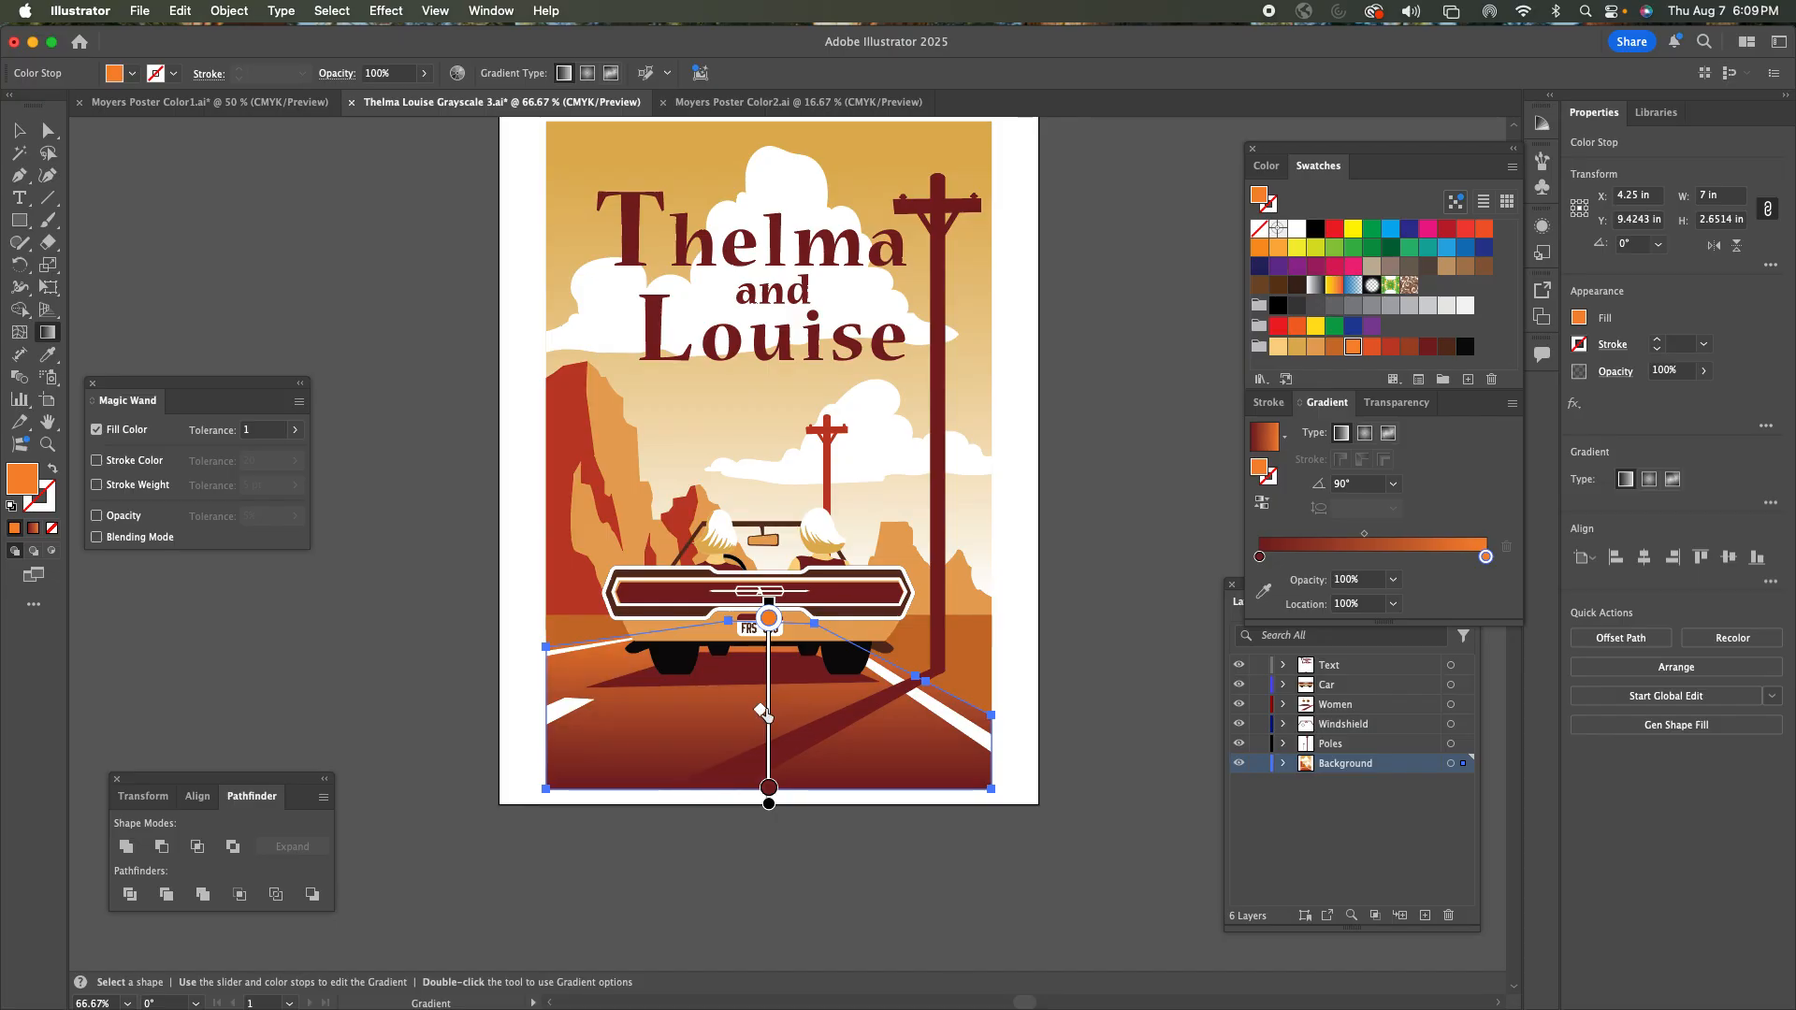
# Apply the linear dark red-to-orange gradient to the pole's shadow and run it along the shadow at about -154.67°, with orange at the poster's bottom edge.
pyautogui.click(19, 131)
pyautogui.click(870, 716)
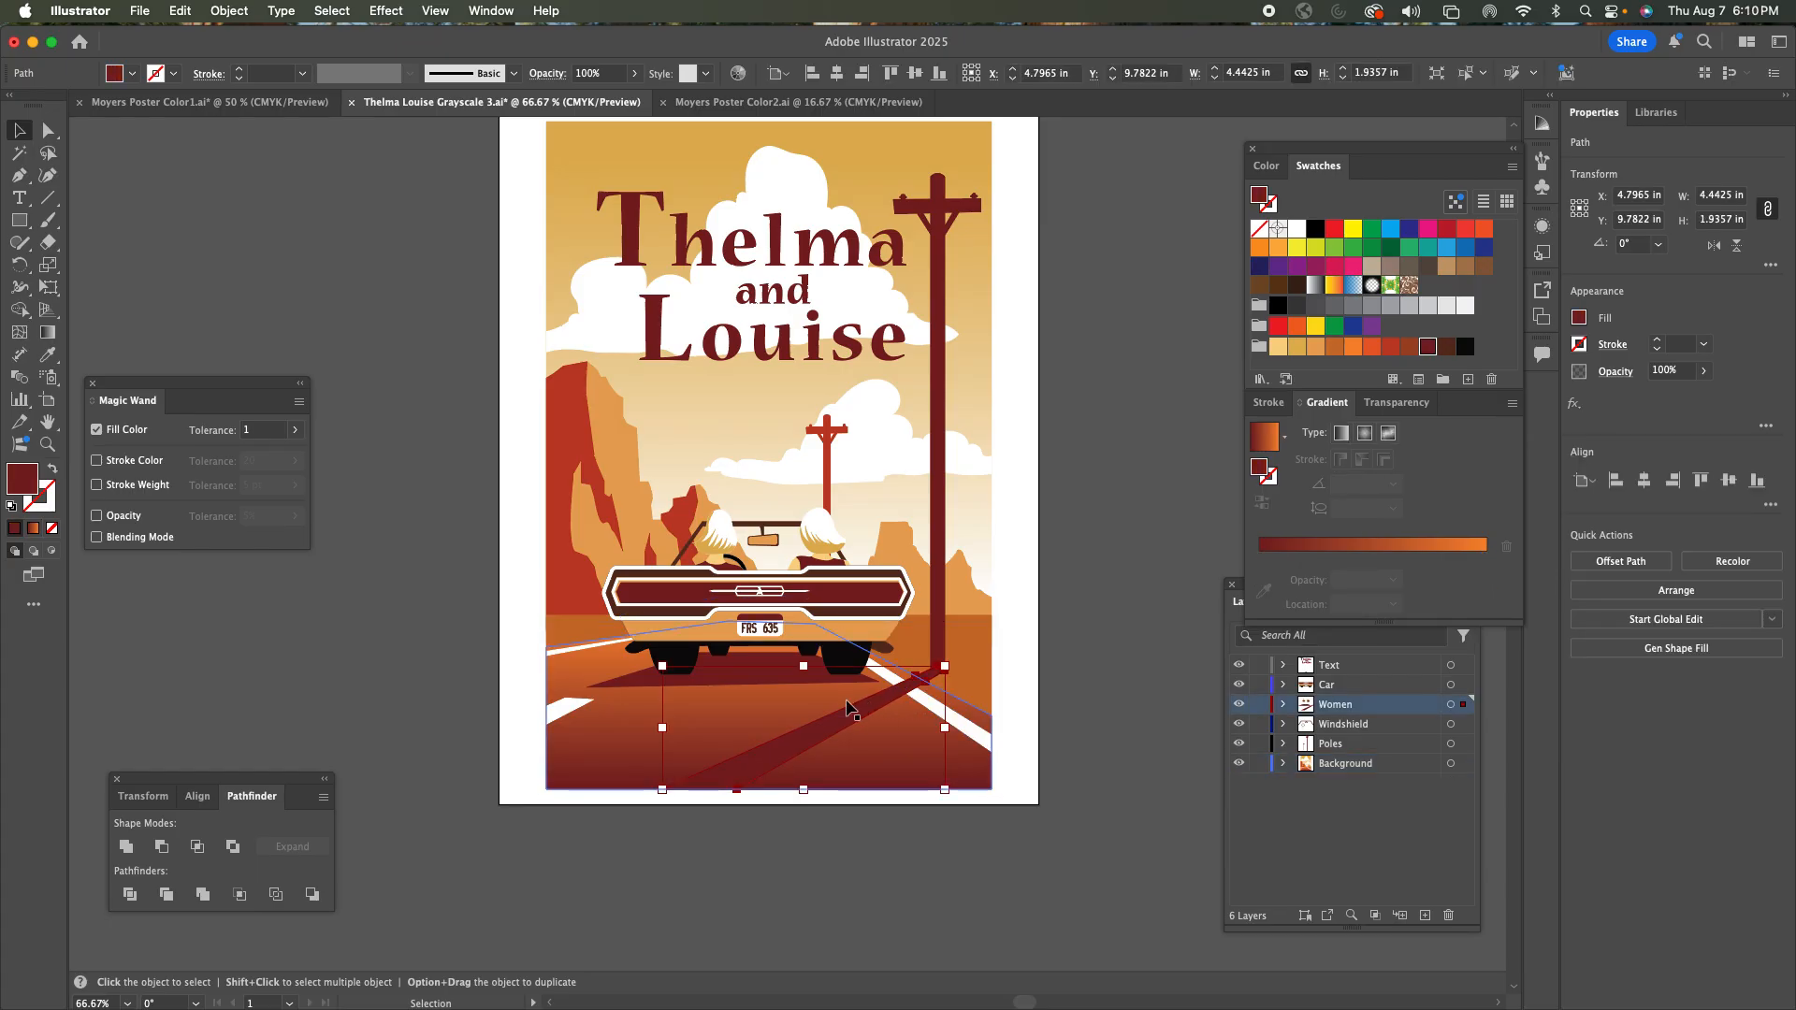
pyautogui.click(1265, 439)
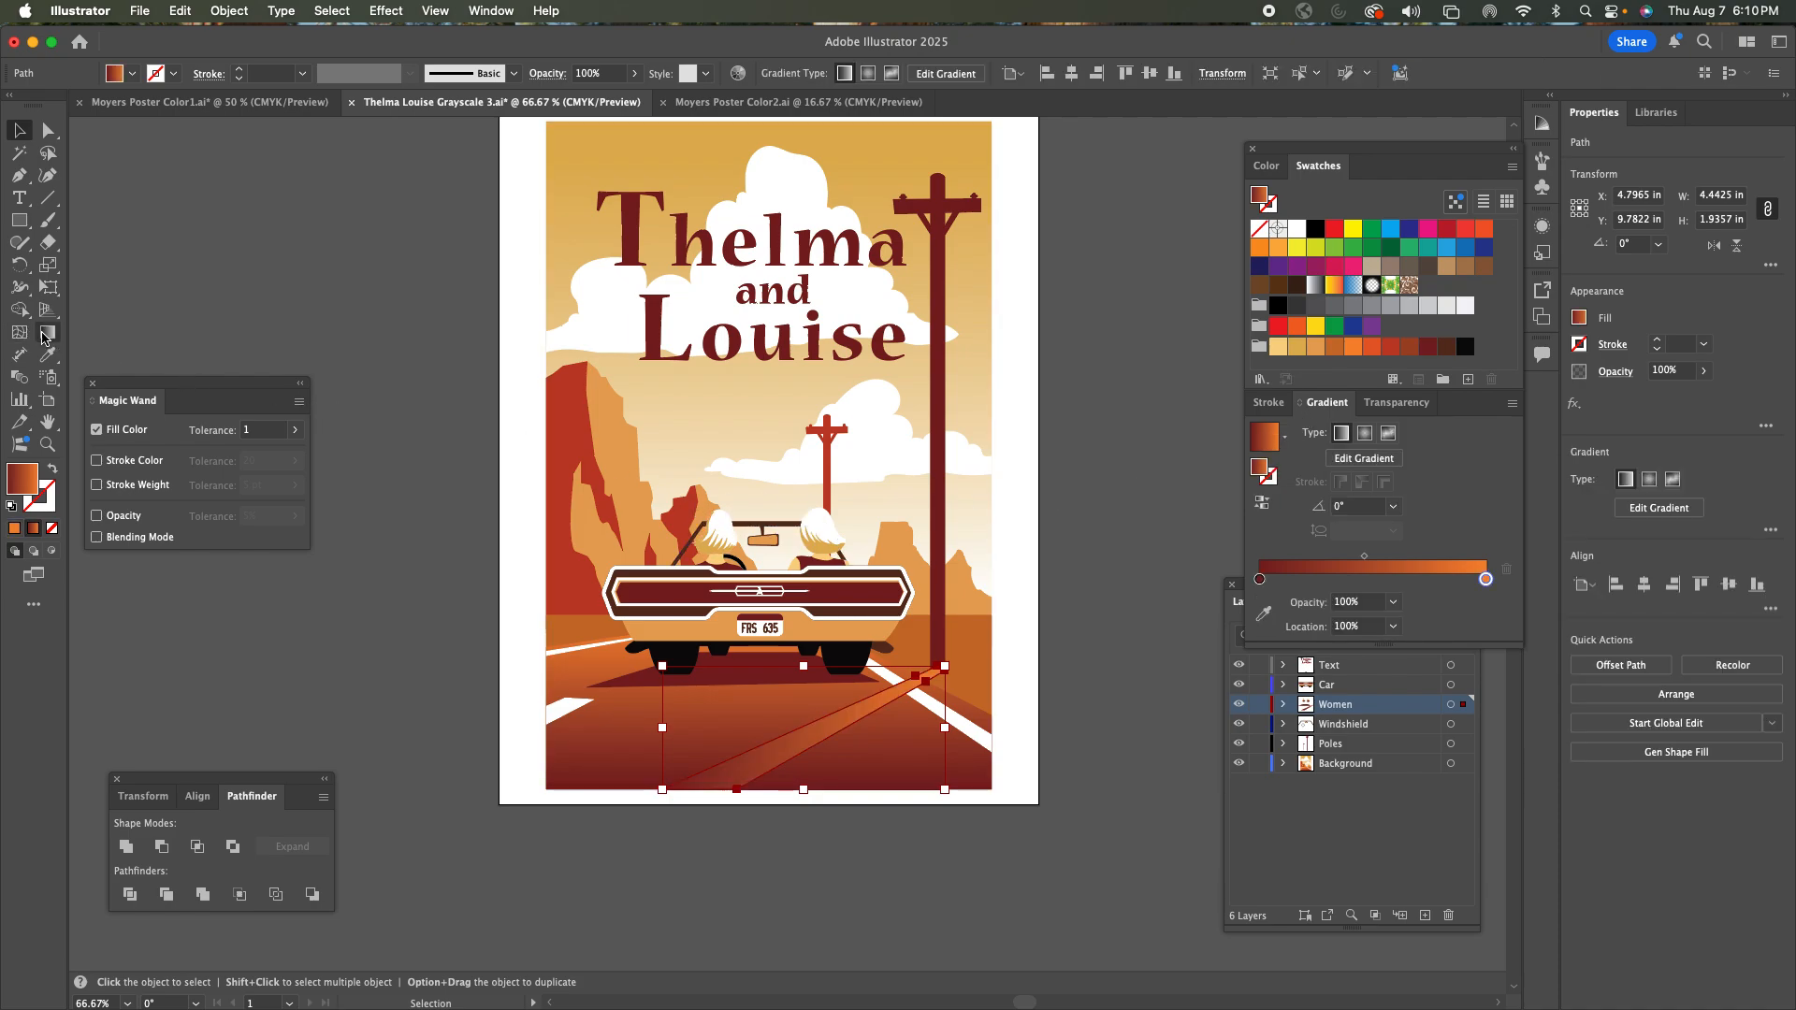
pyautogui.click(1383, 458)
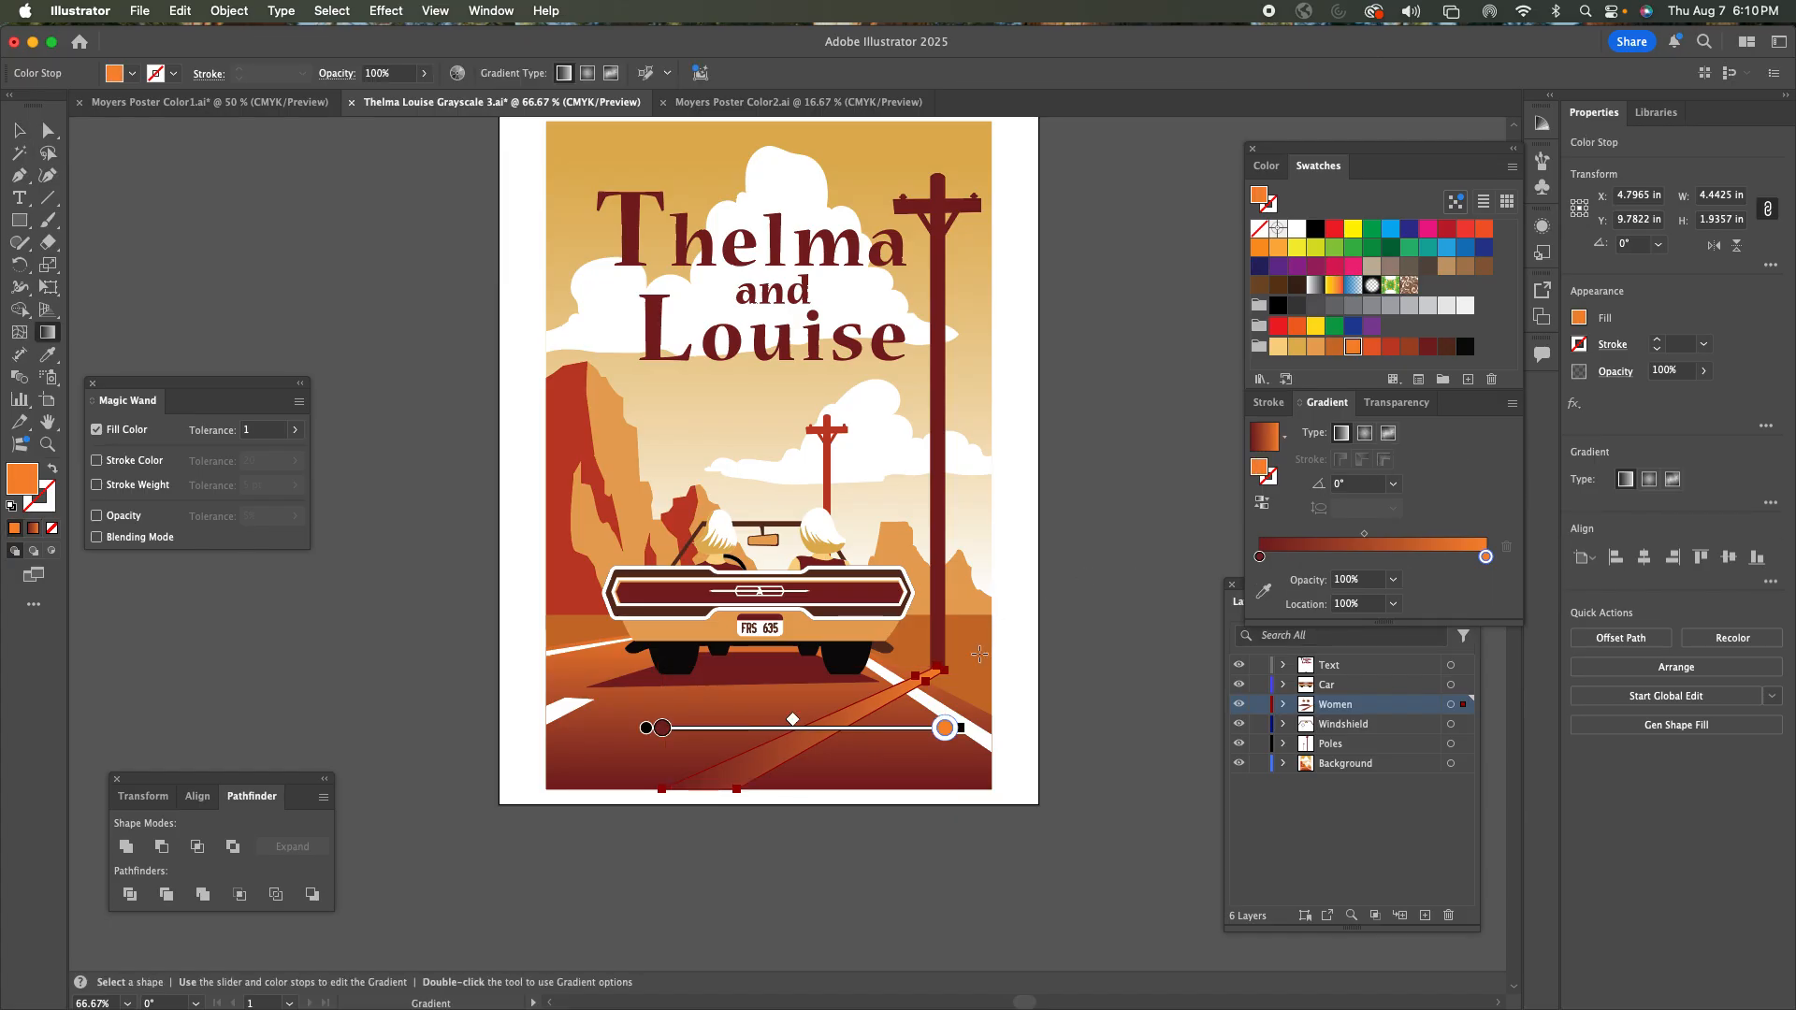
pyautogui.moveTo(712, 782)
pyautogui.mouseDown()
pyautogui.moveTo(842, 733)
pyautogui.moveTo(942, 662)
pyautogui.moveTo(738, 795)
pyautogui.mouseUp()
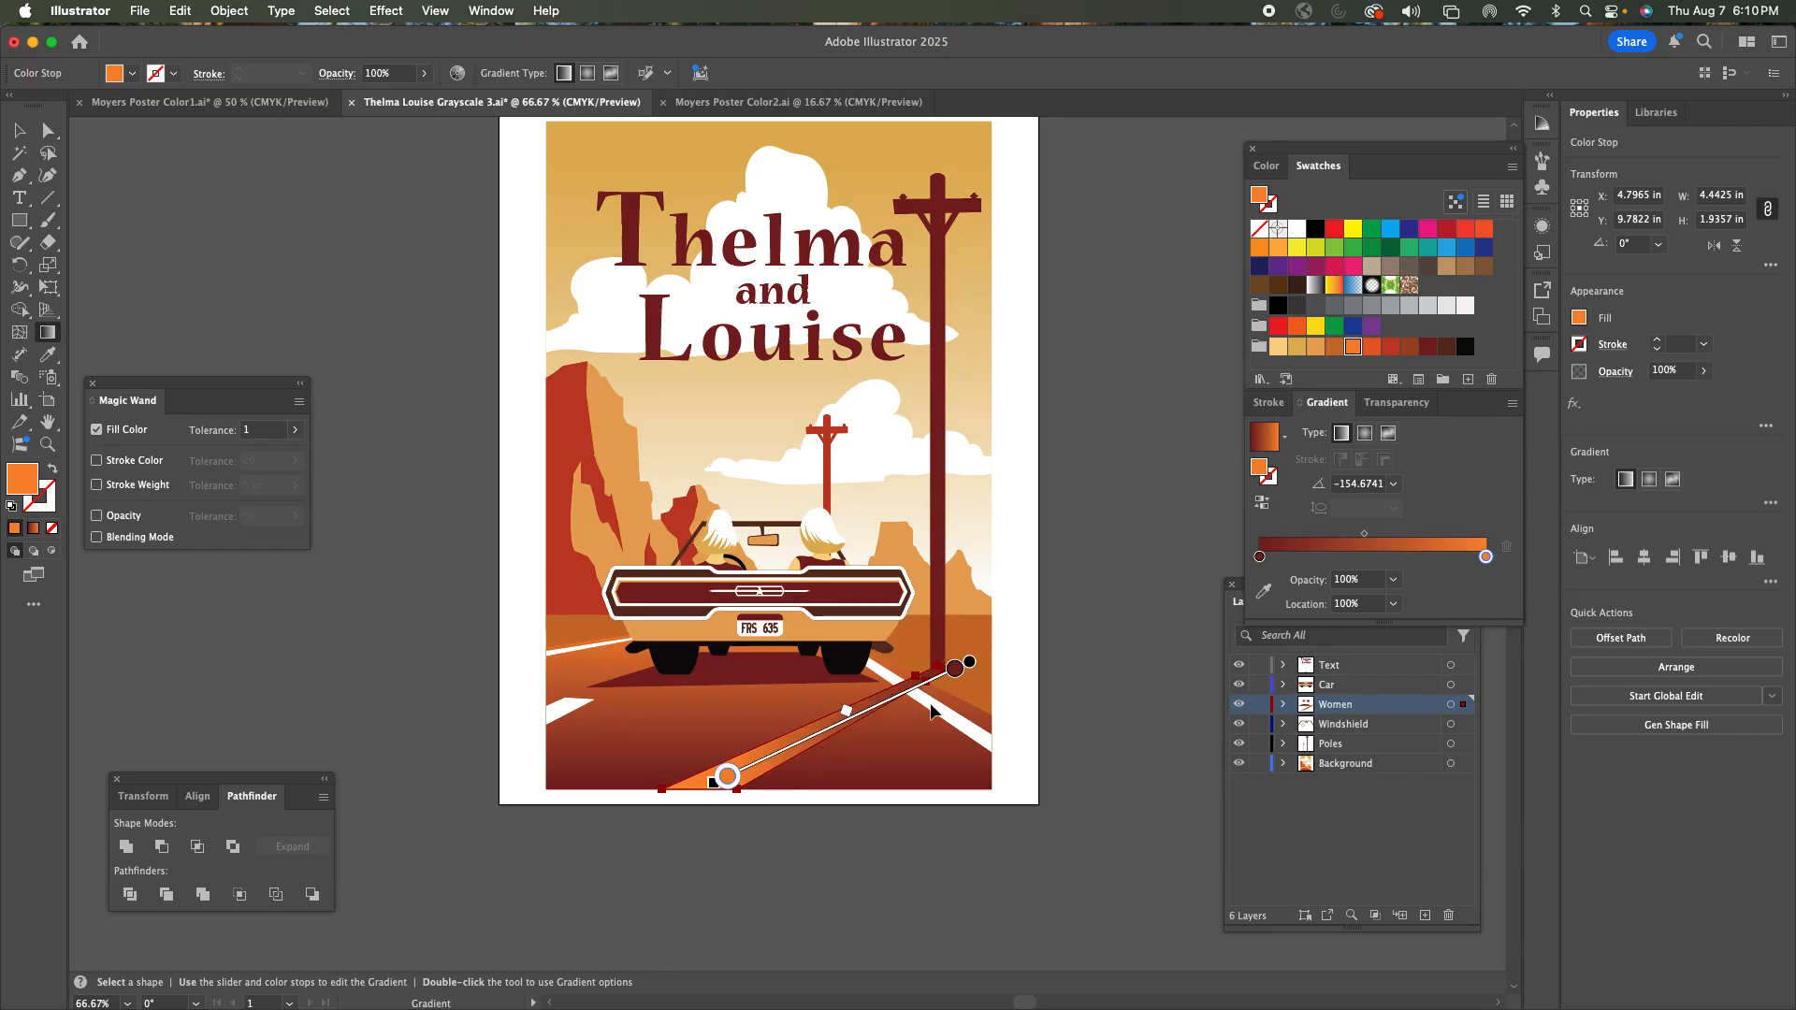
# Move the shadow gradient's dark stop to about 7.8% and color it with the sunset group's dark brown swatch.
pyautogui.moveTo(953, 668); pyautogui.dragTo(936, 675)
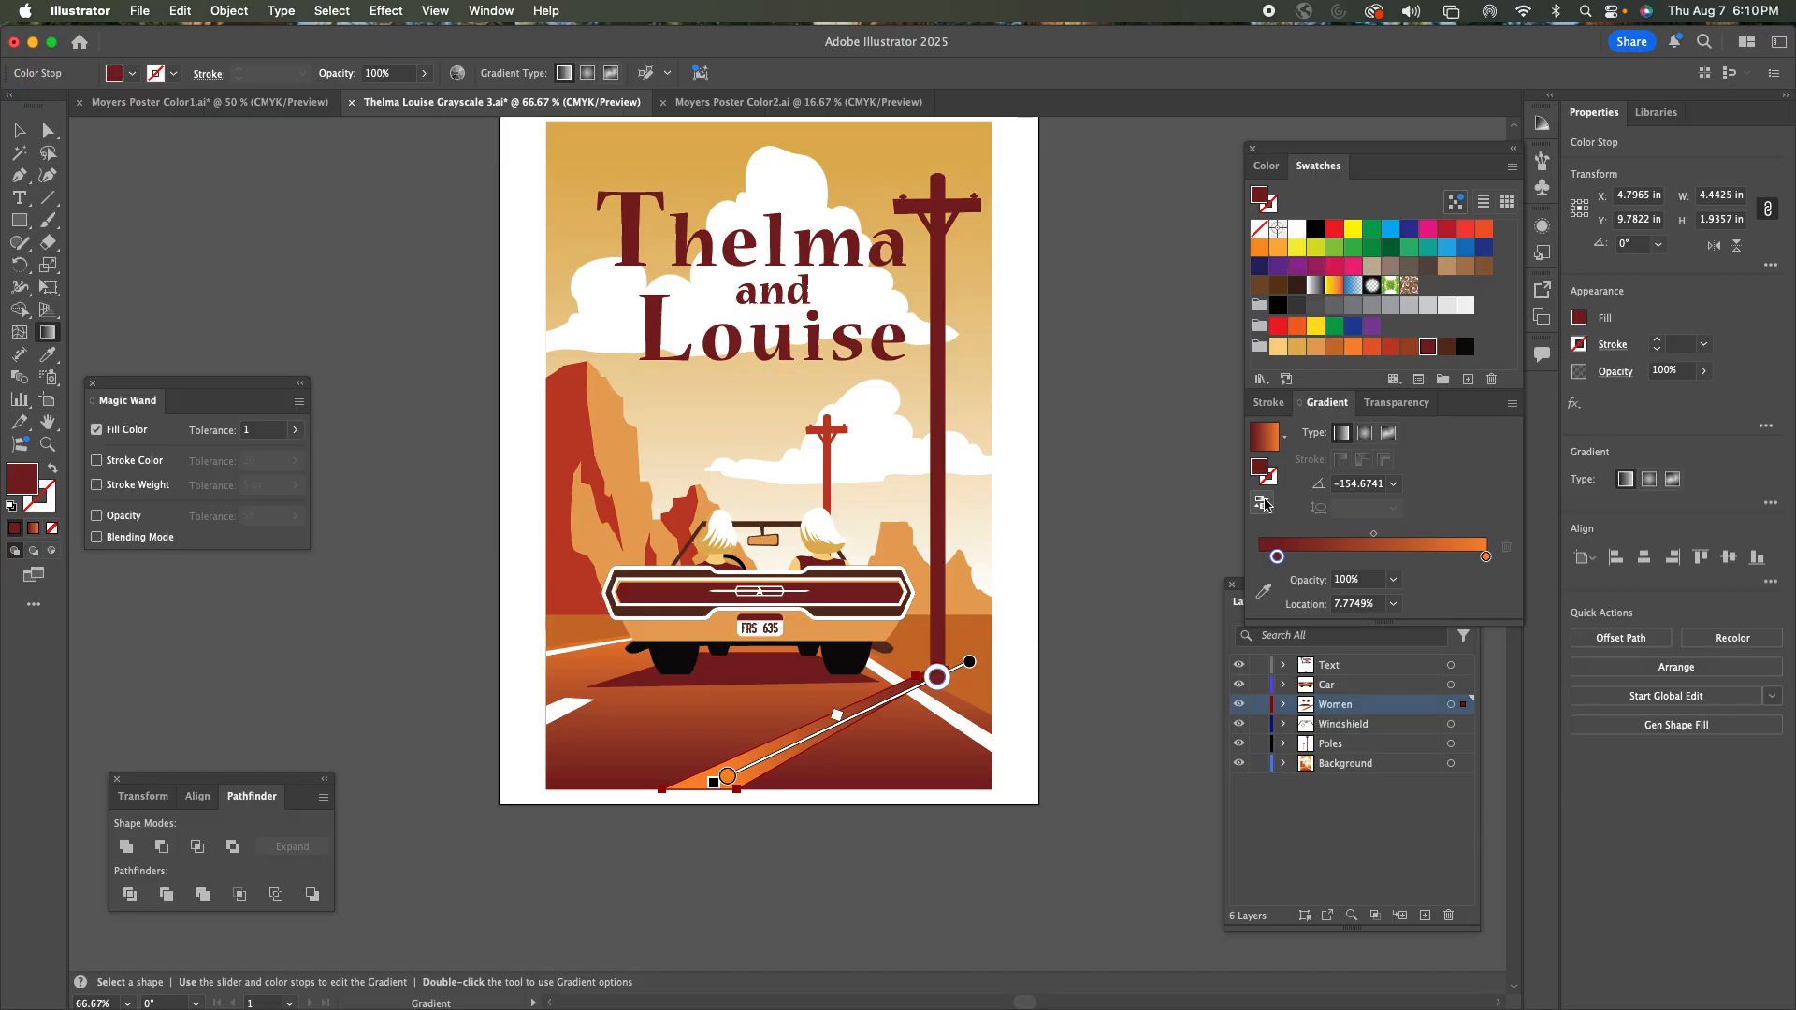
pyautogui.click(1465, 348)
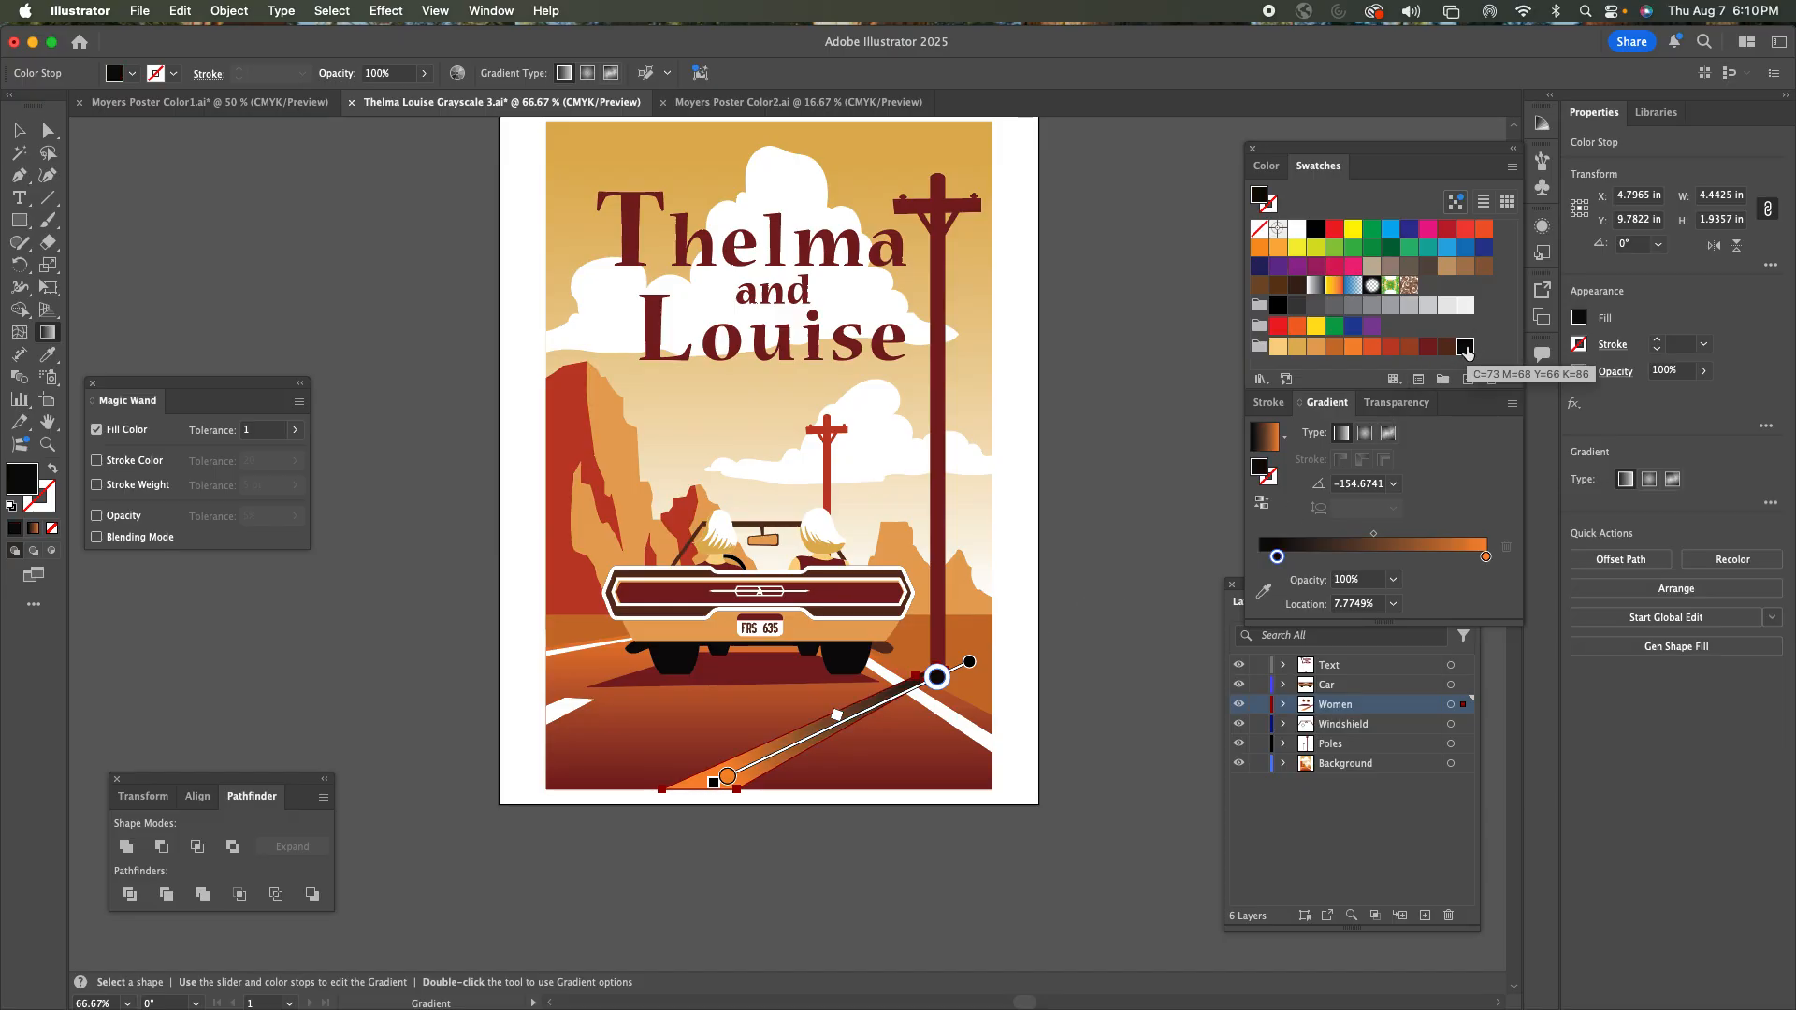
pyautogui.click(1446, 348)
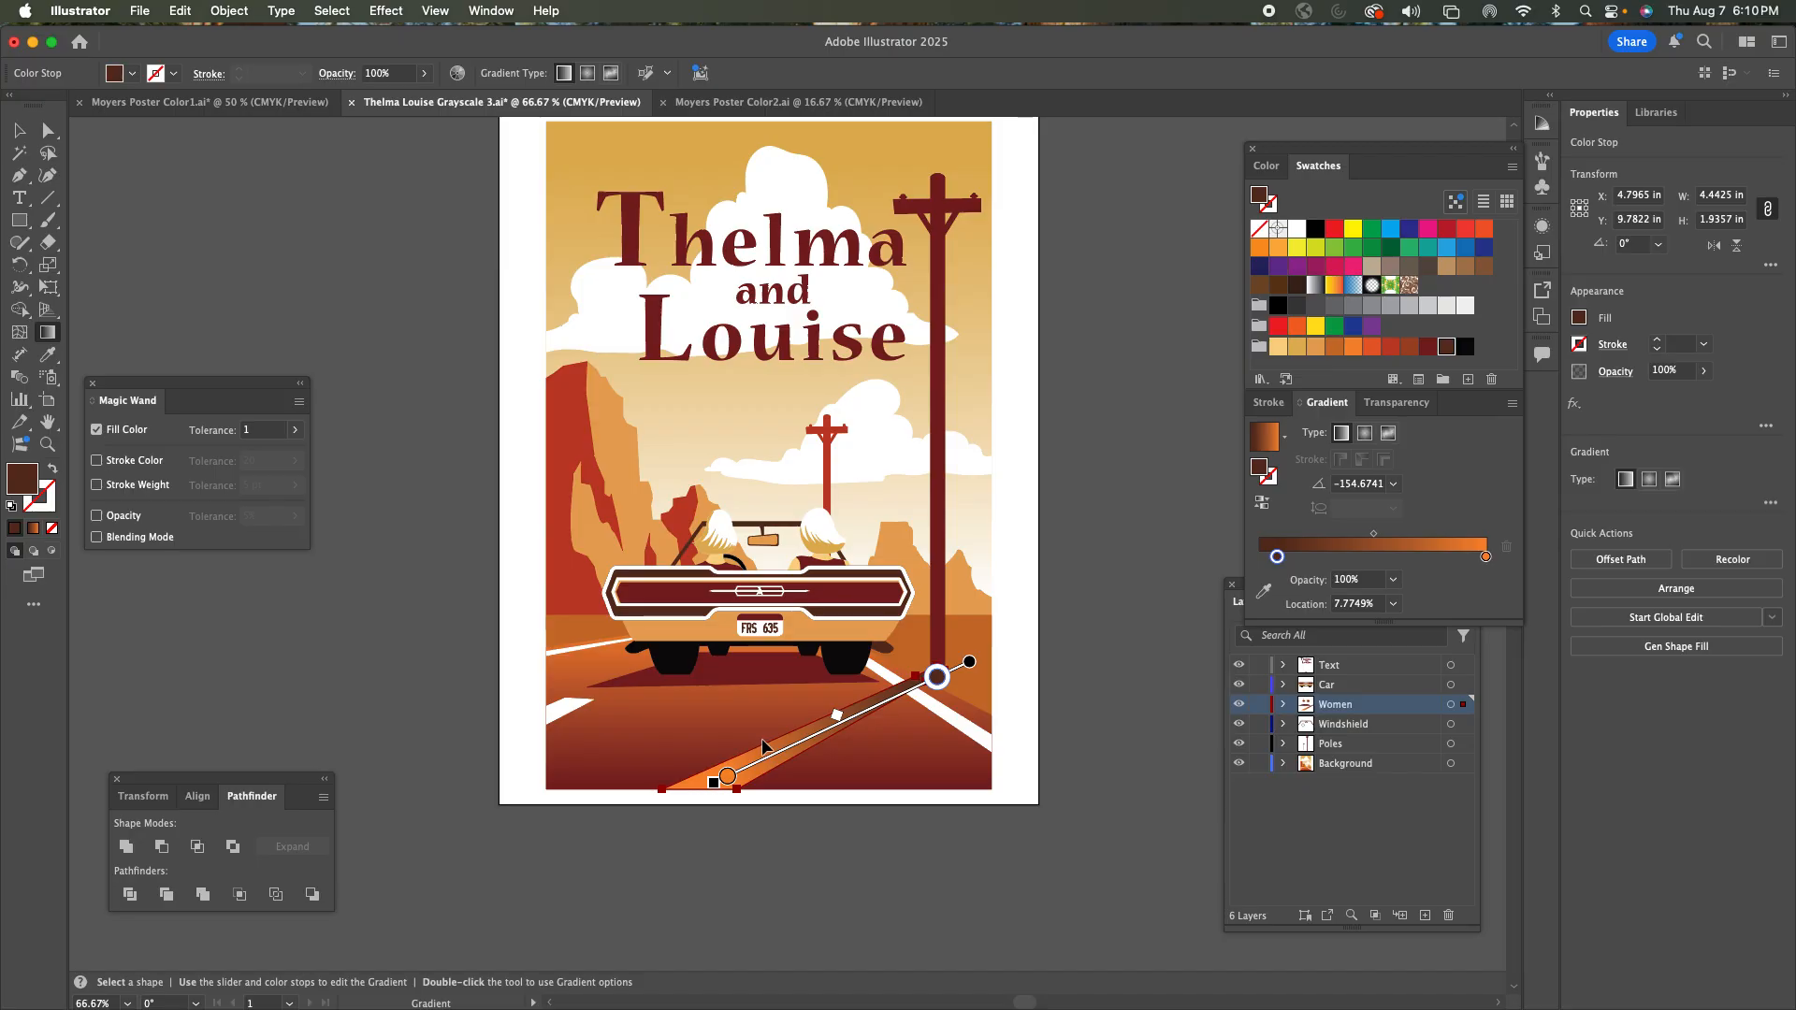
# Shift the shadow gradient's orange stop to about 98.6%, recolor it with the sunset group's red swatch, and deselect the shadow.
pyautogui.click(725, 780)
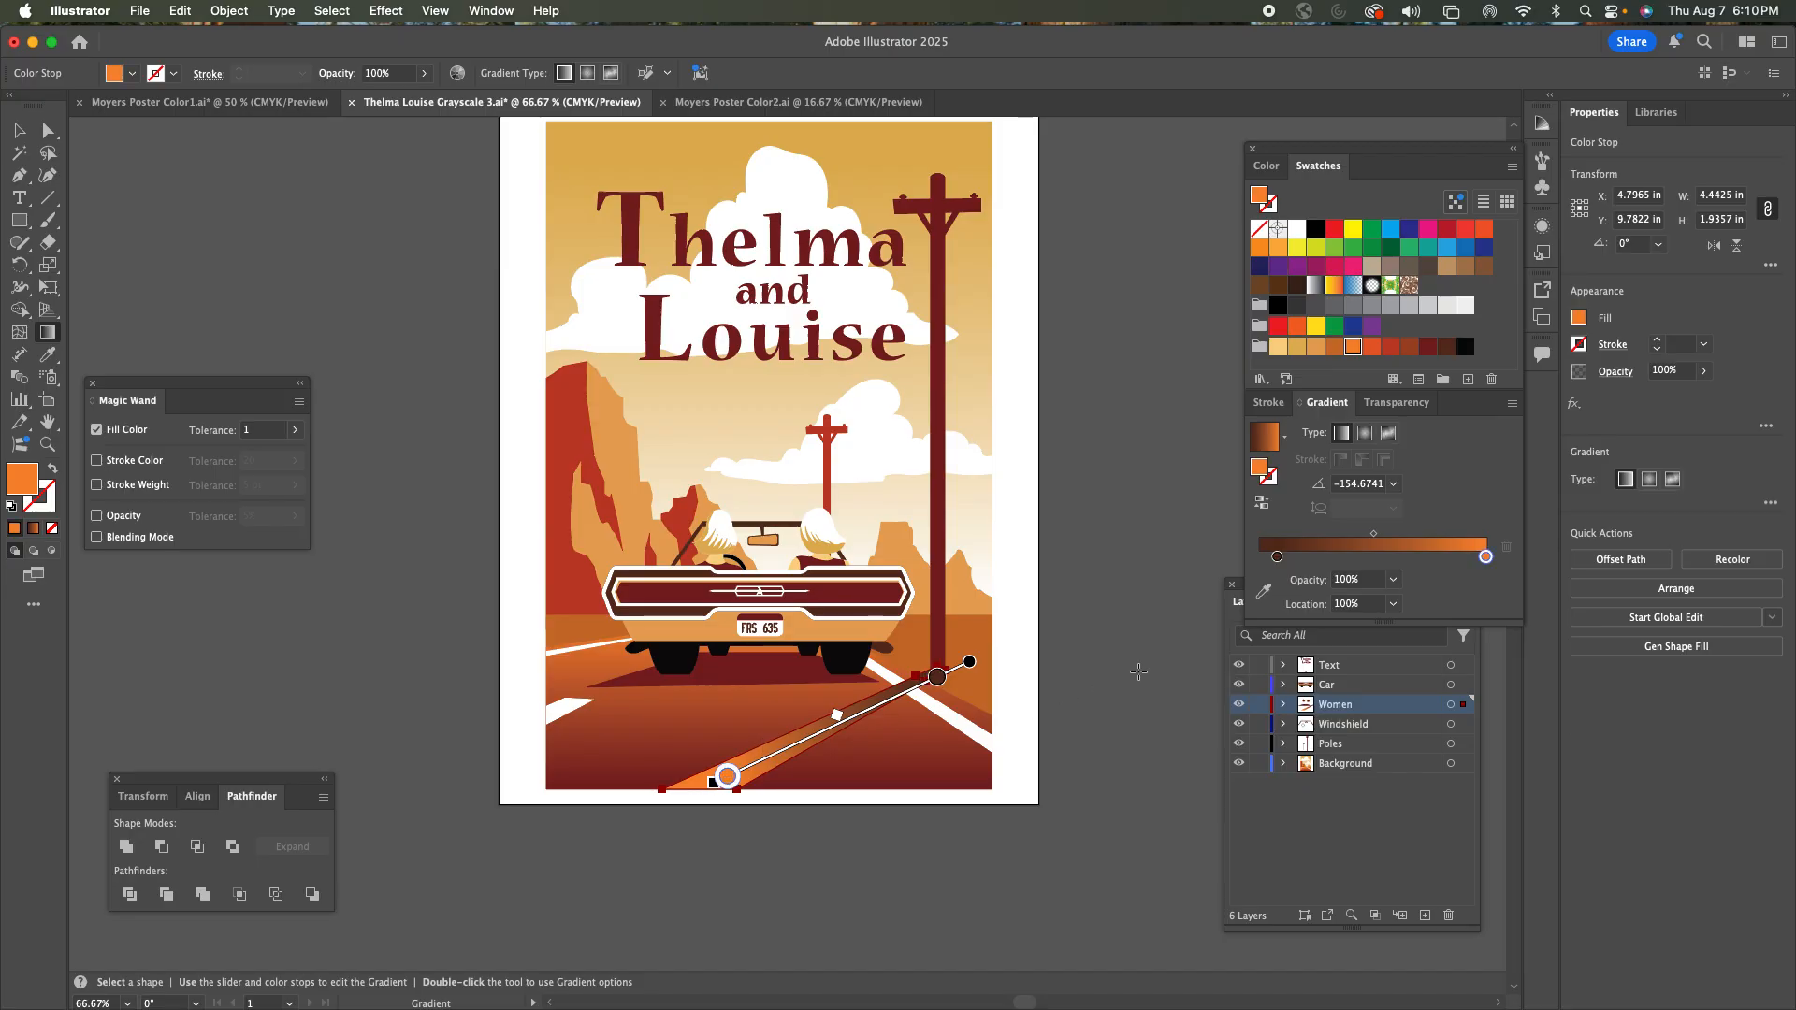
pyautogui.moveTo(729, 779); pyautogui.dragTo(734, 784)
pyautogui.doubleClick(733, 780)
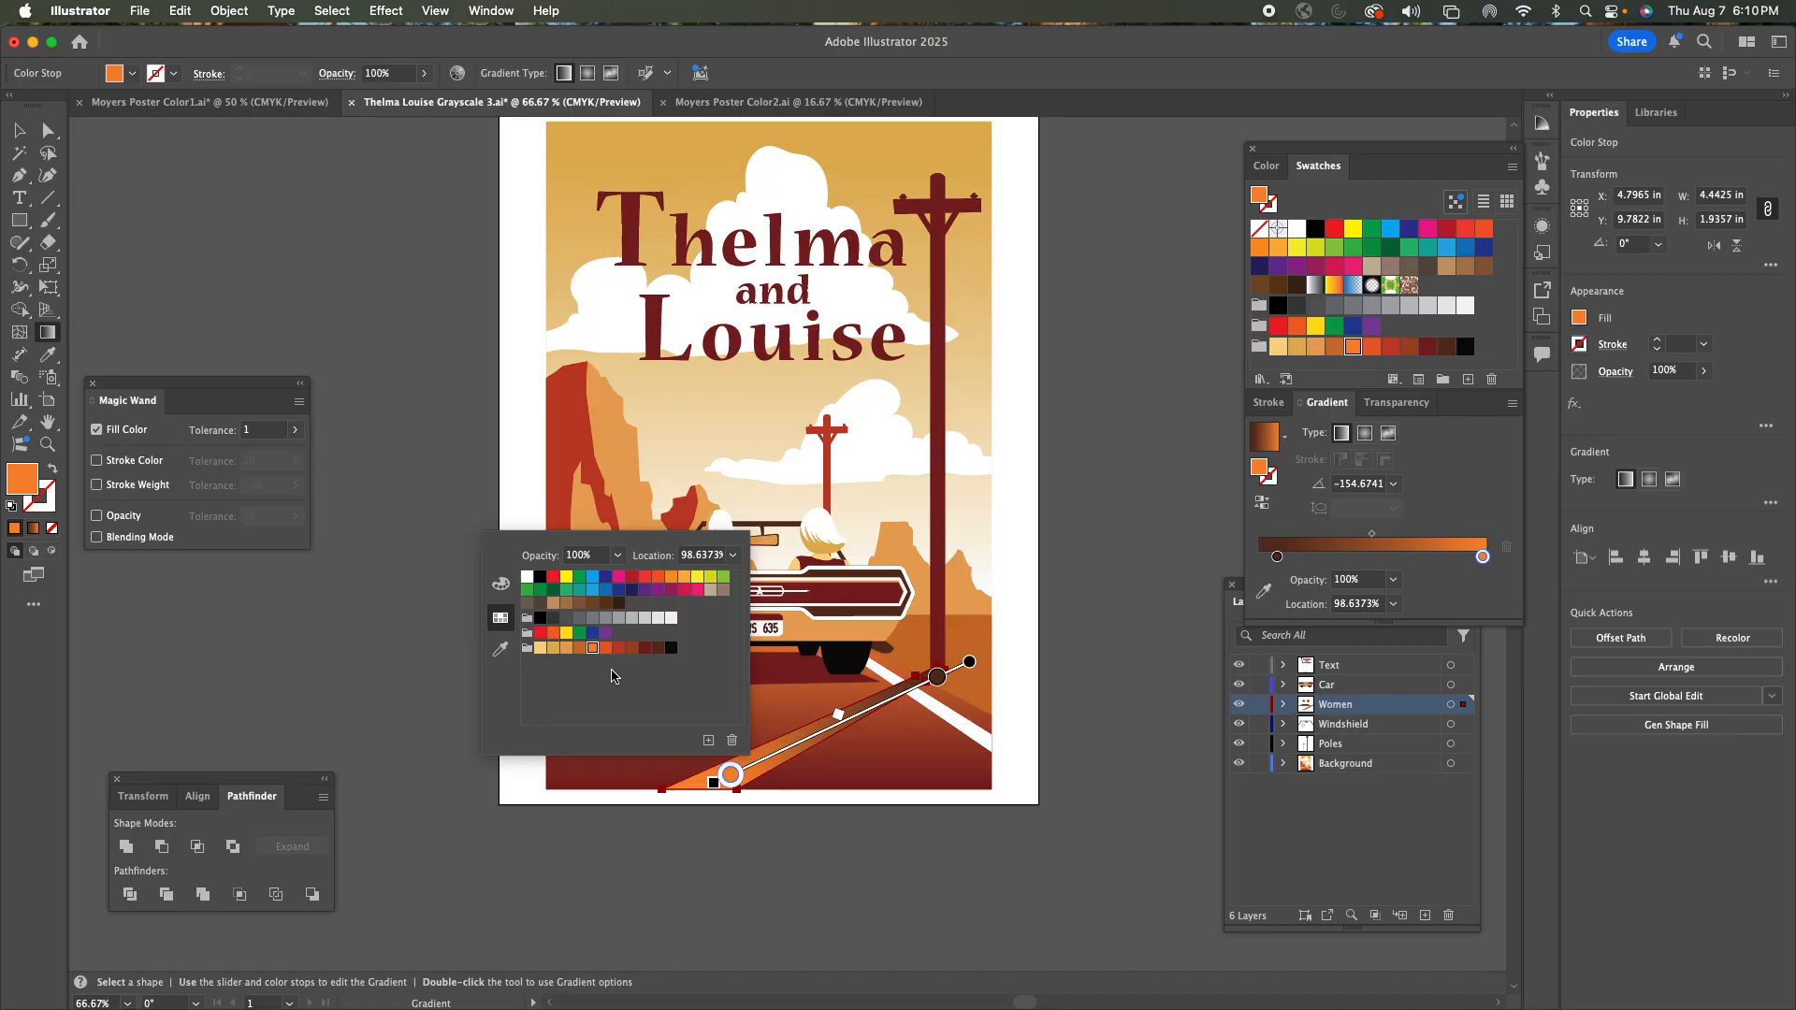
pyautogui.click(580, 650)
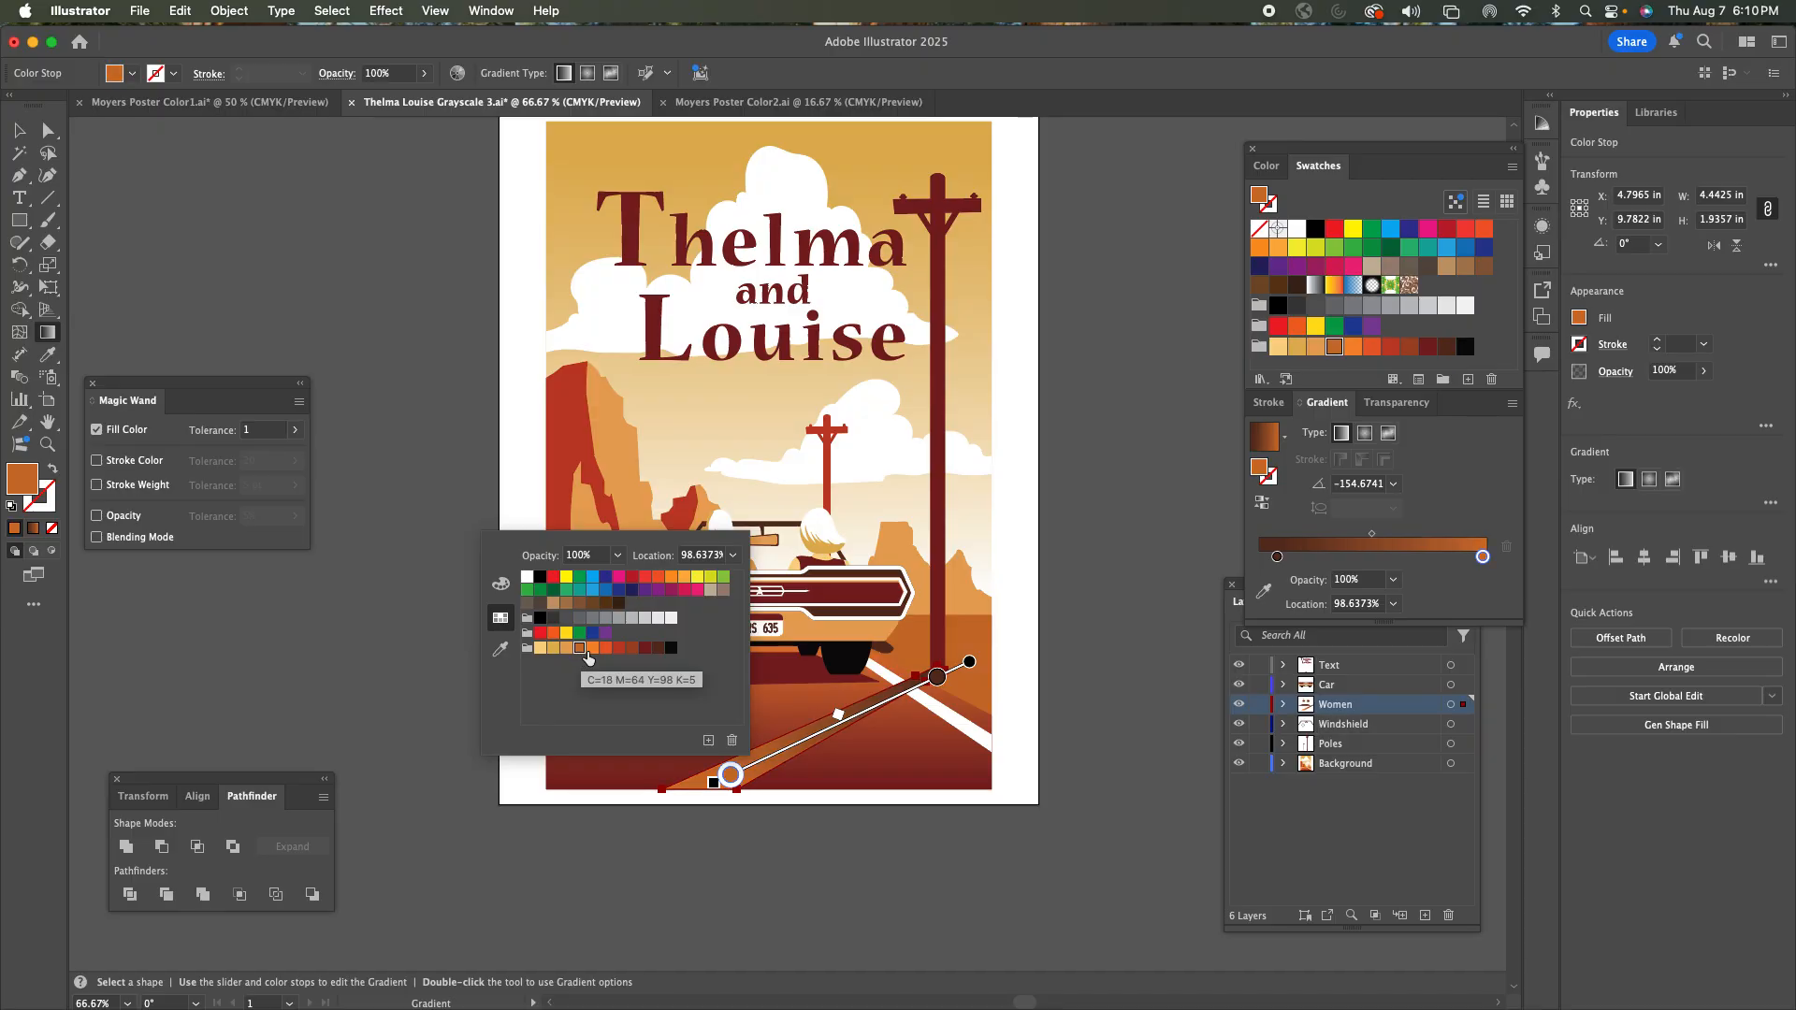
pyautogui.click(605, 649)
pyautogui.click(618, 648)
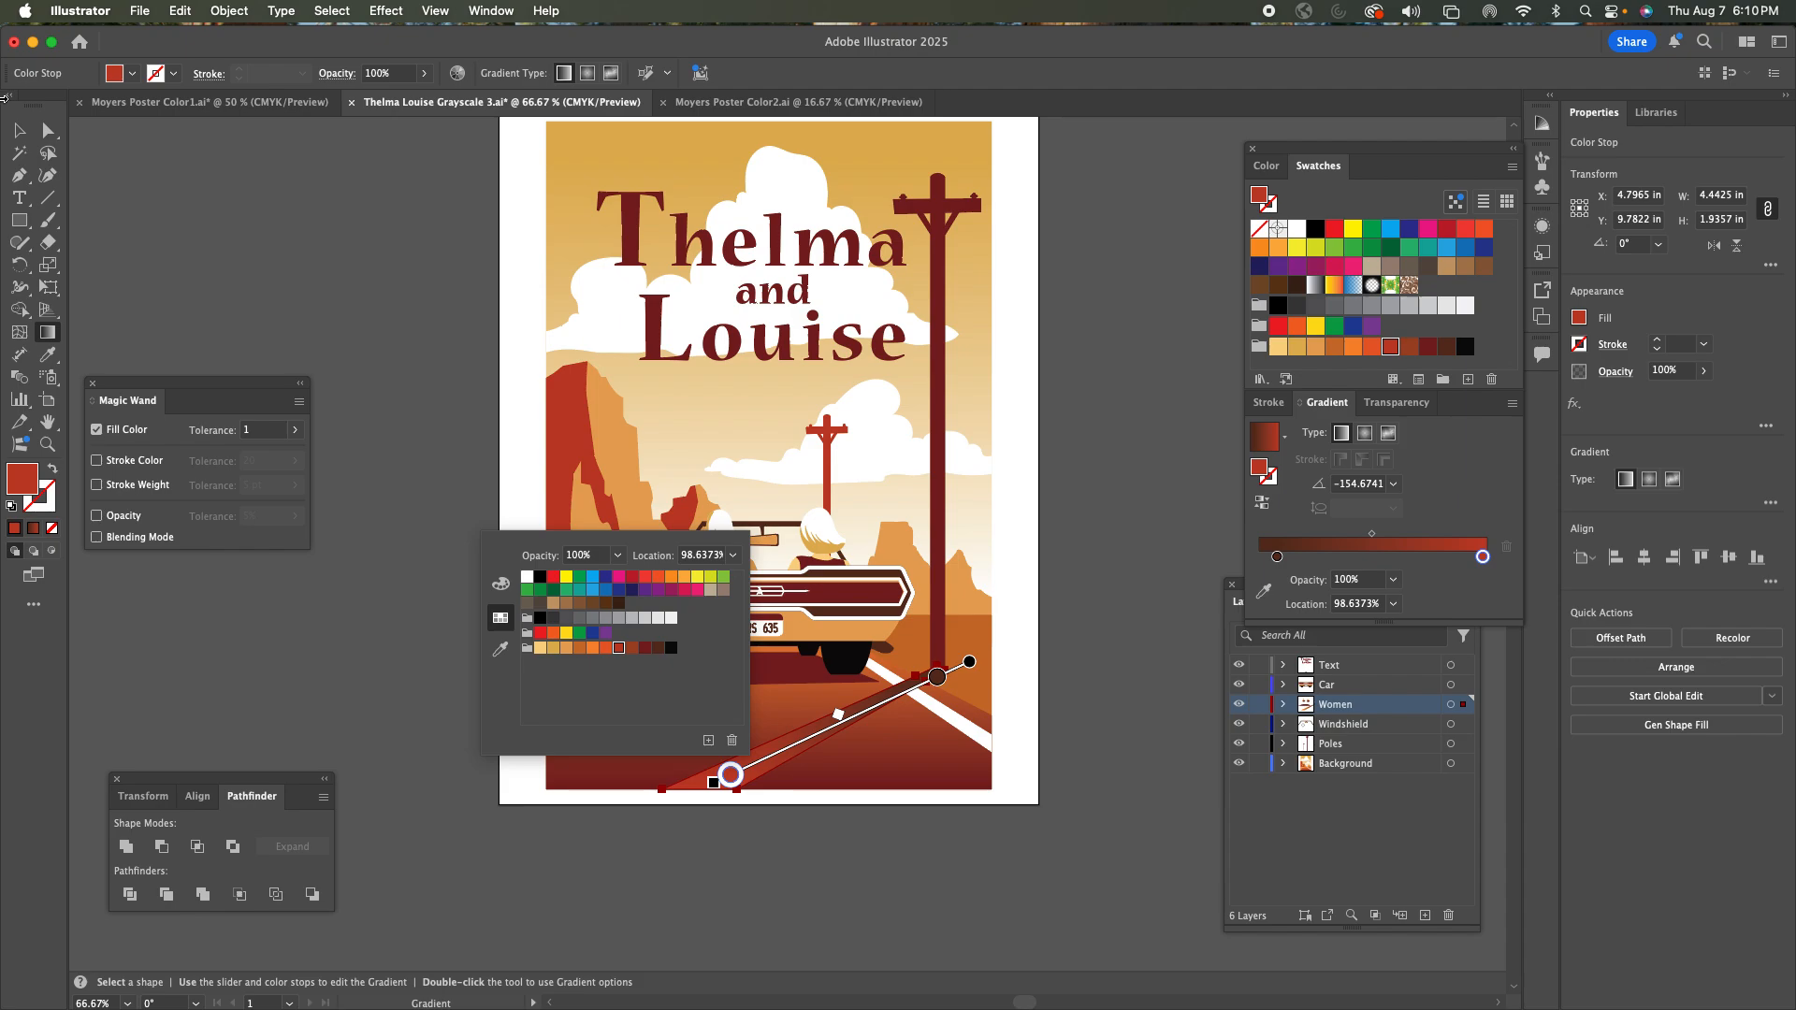
pyautogui.click(265, 257)
pyautogui.click(56, 137)
pyautogui.click(248, 241)
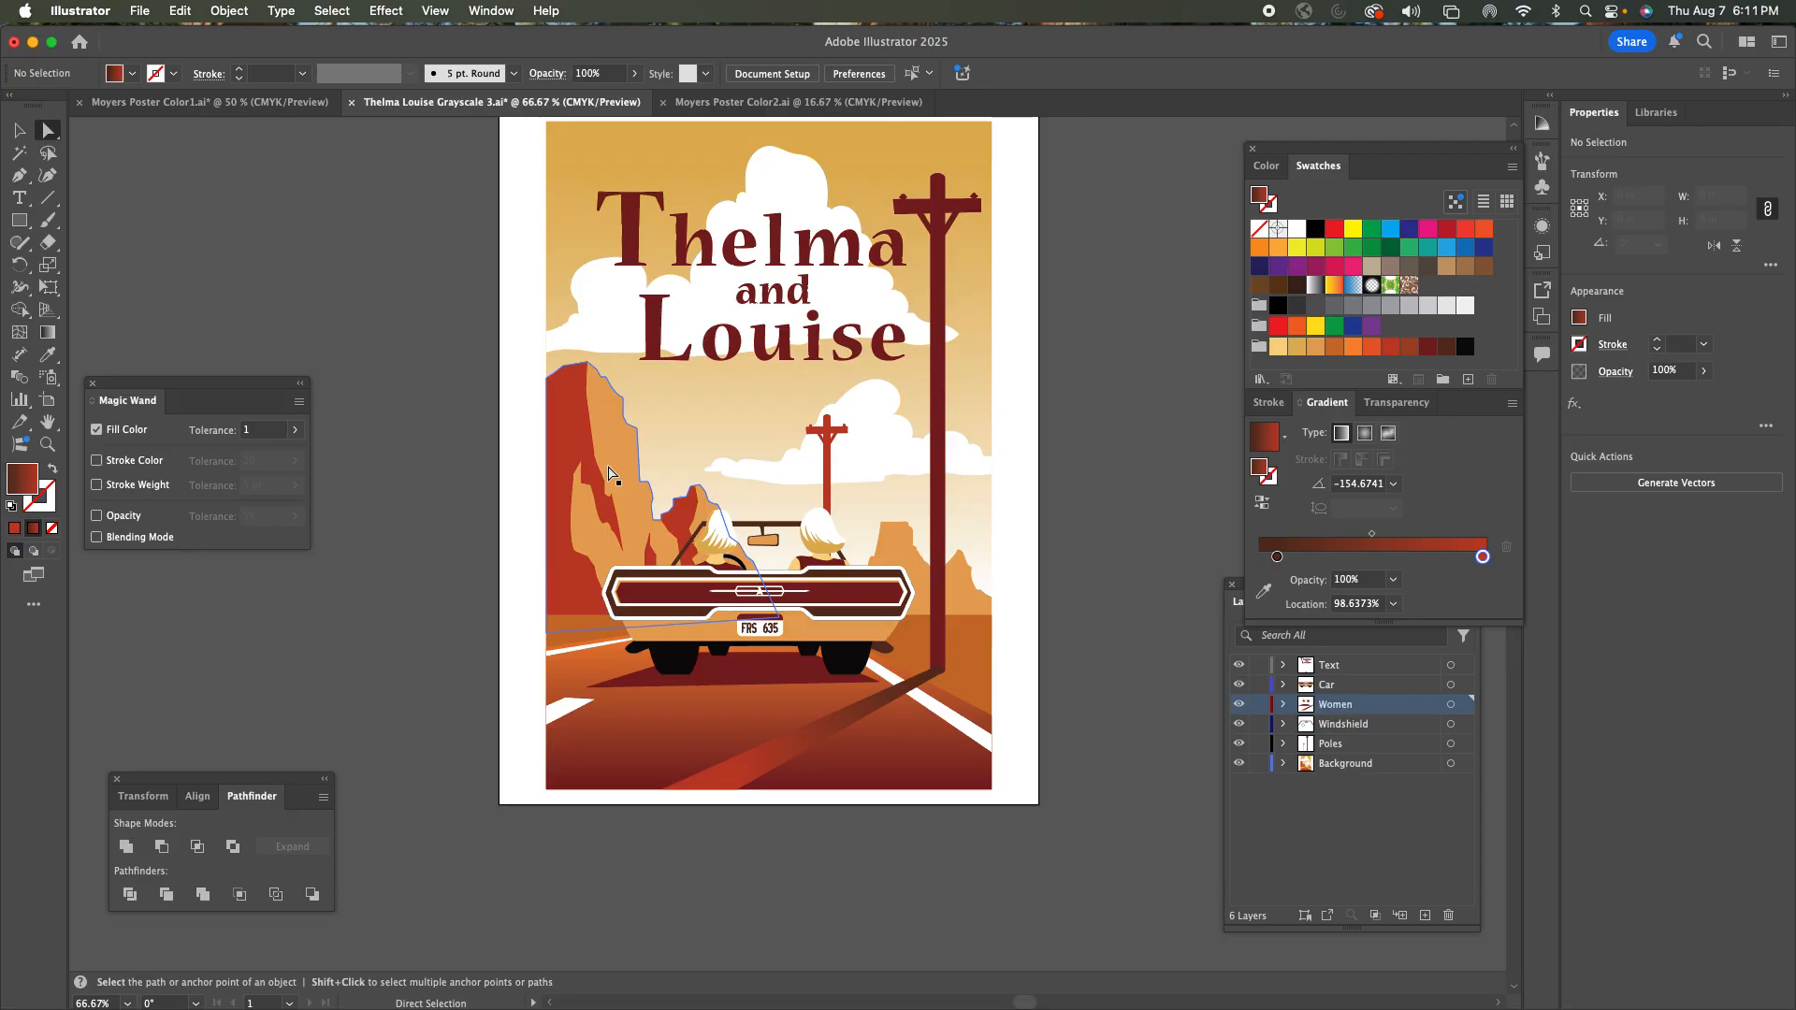
# Set the pole shadow's blending mode to Multiply and its opacity to 75%, and deselect it.
pyautogui.click(858, 717)
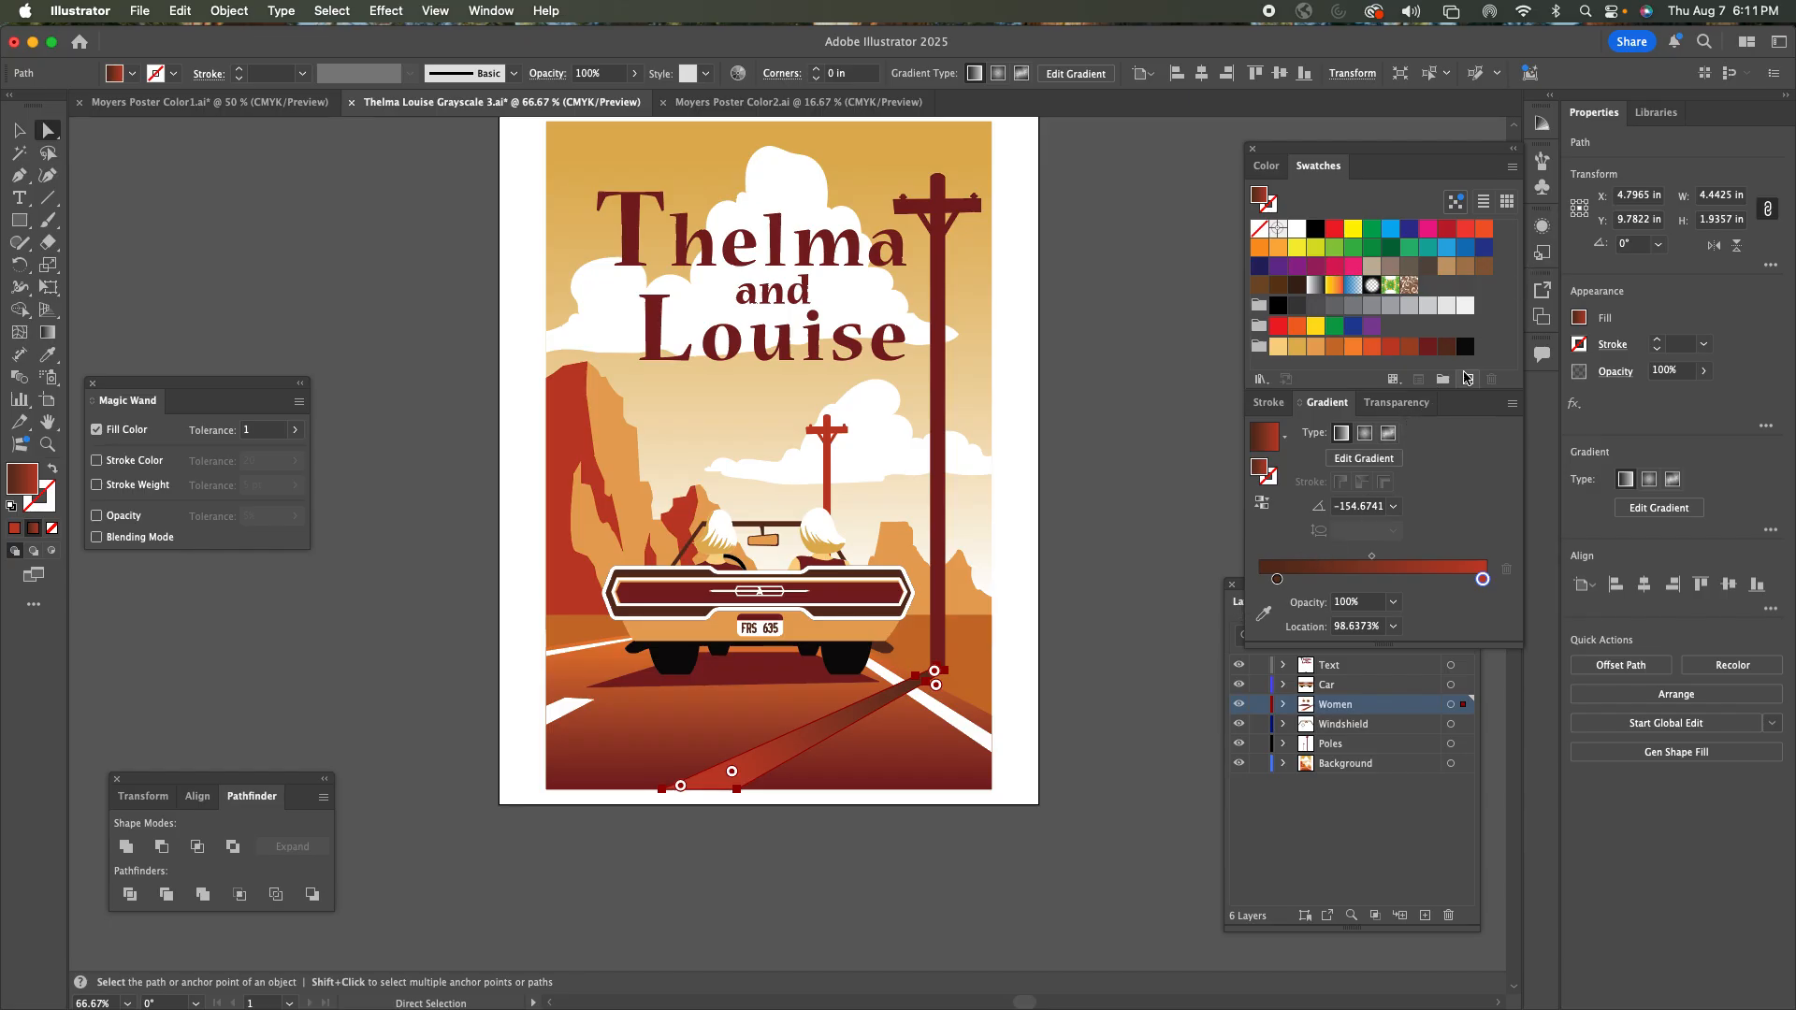
pyautogui.click(1413, 405)
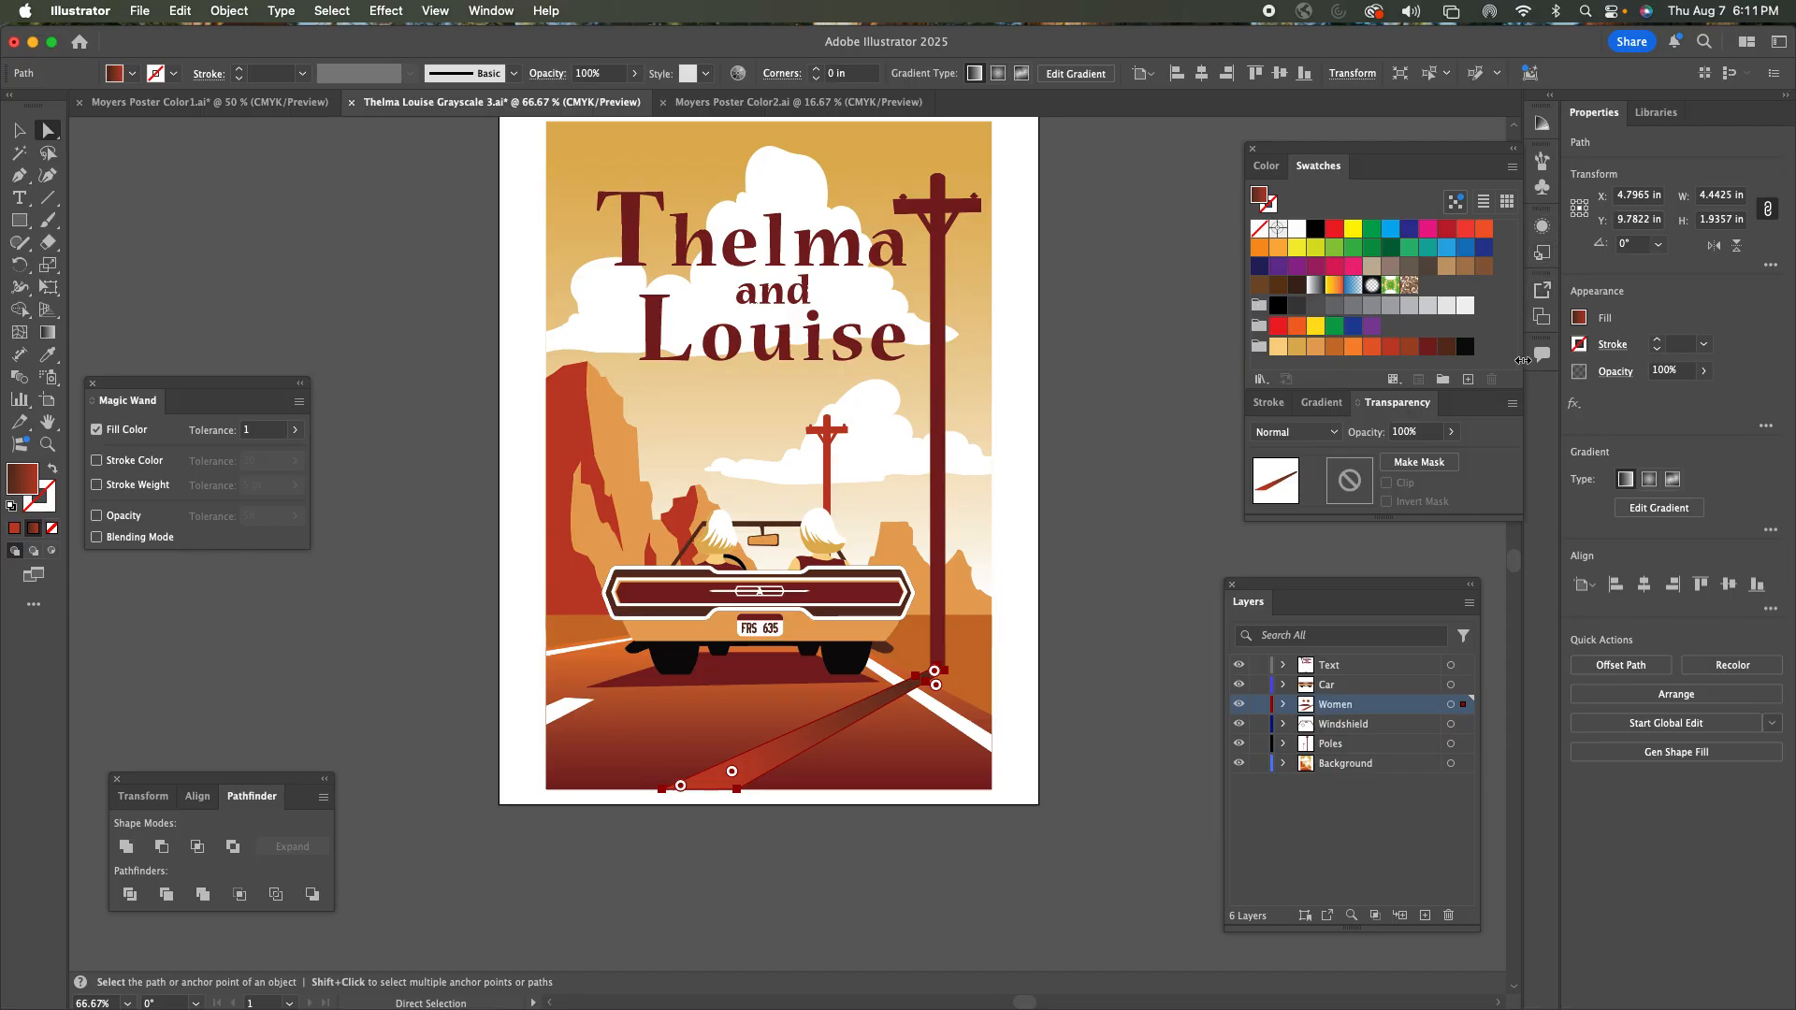
pyautogui.click(491, 11)
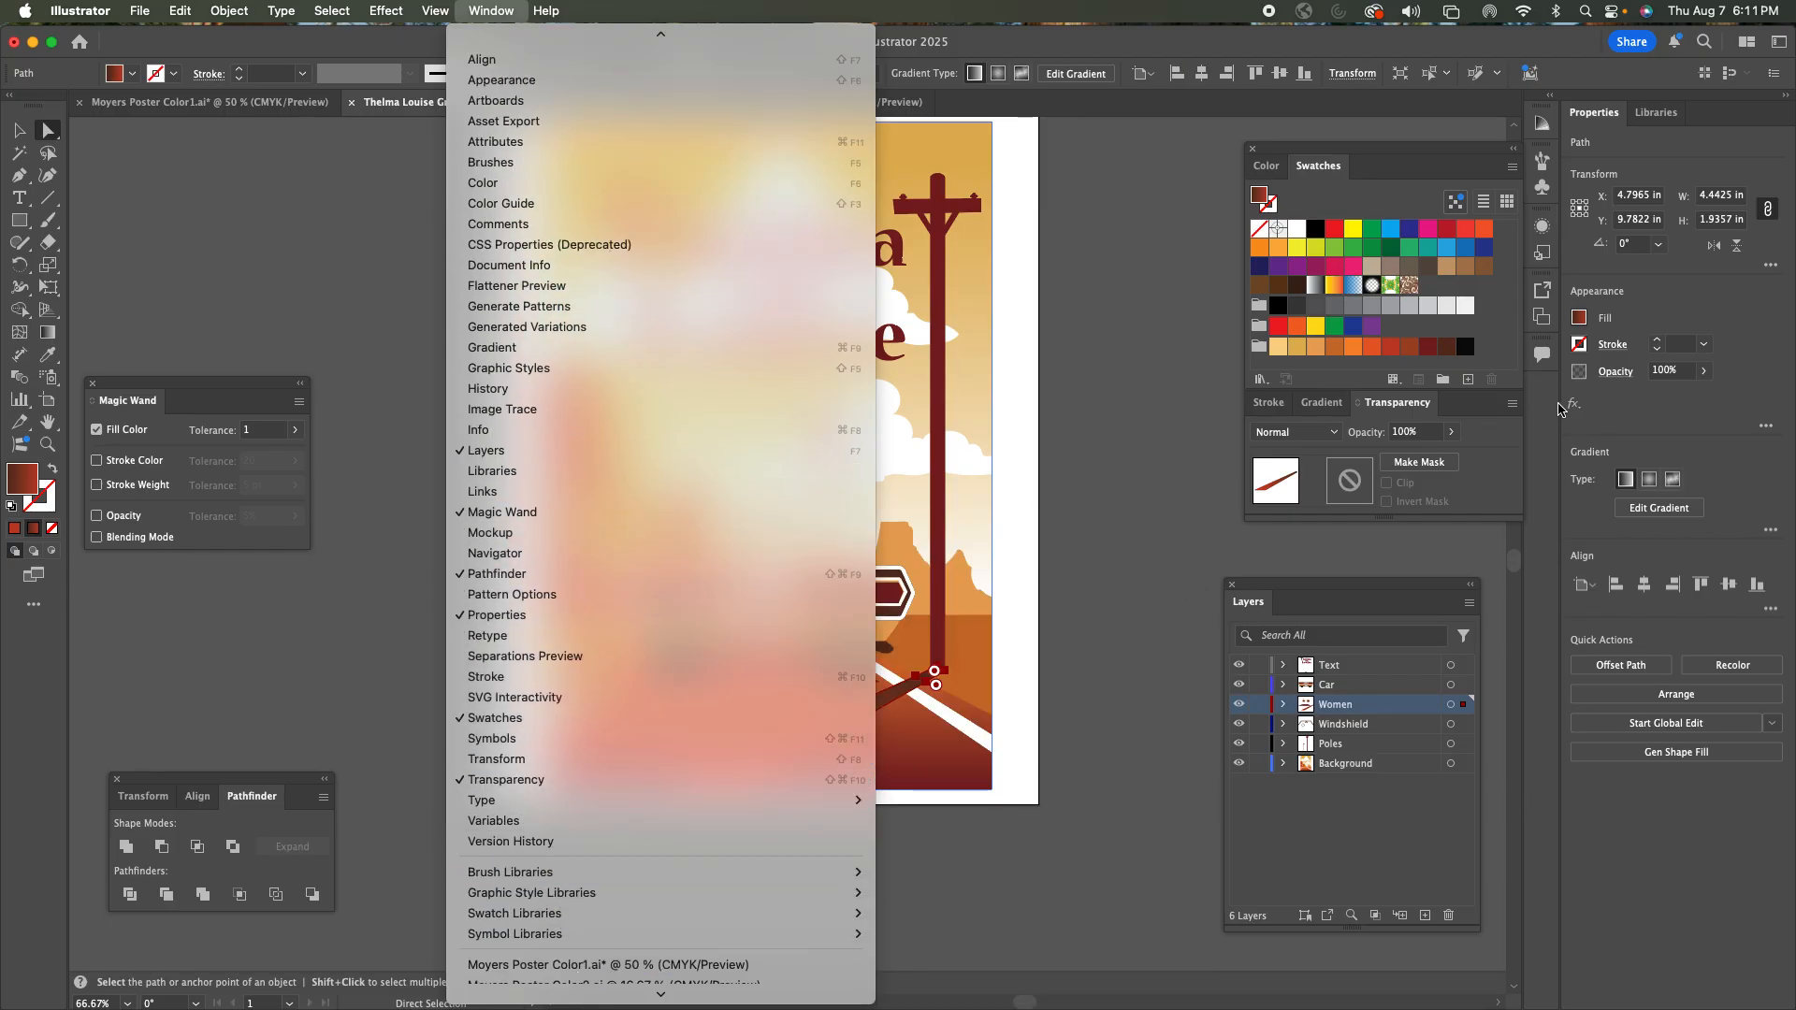
pyautogui.click(1508, 454)
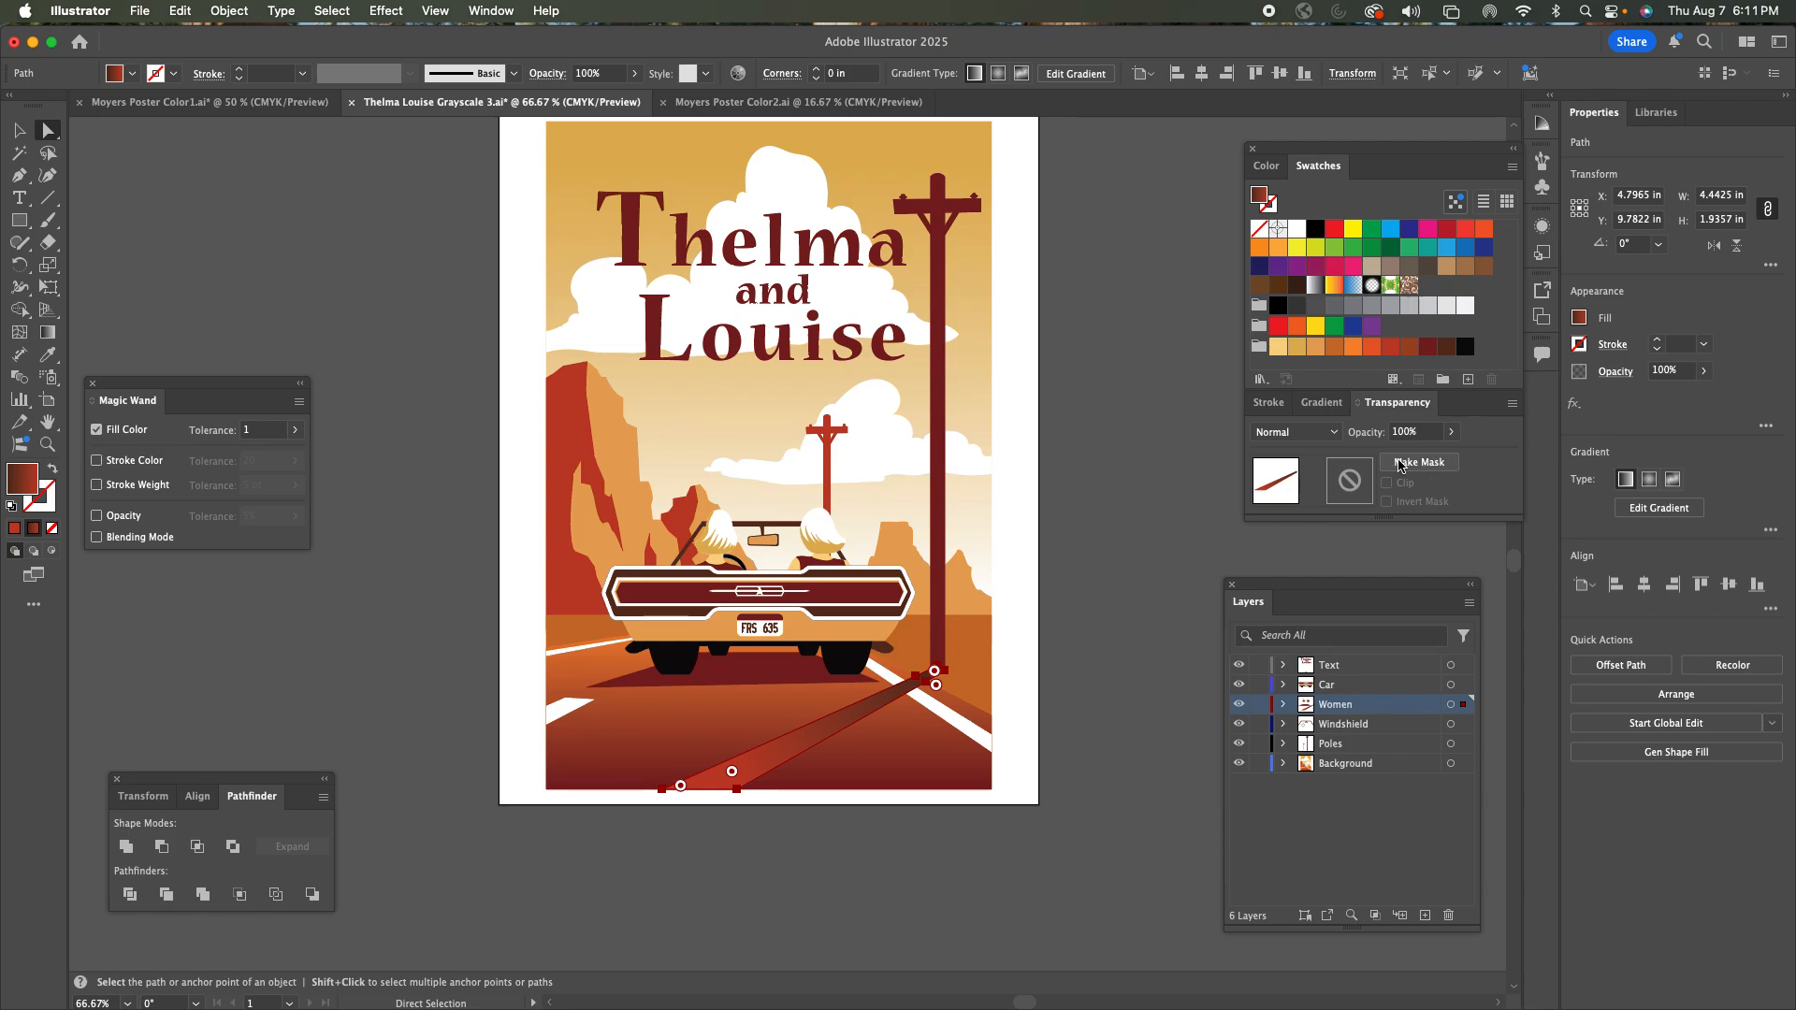
pyautogui.click(1332, 437)
pyautogui.click(1310, 503)
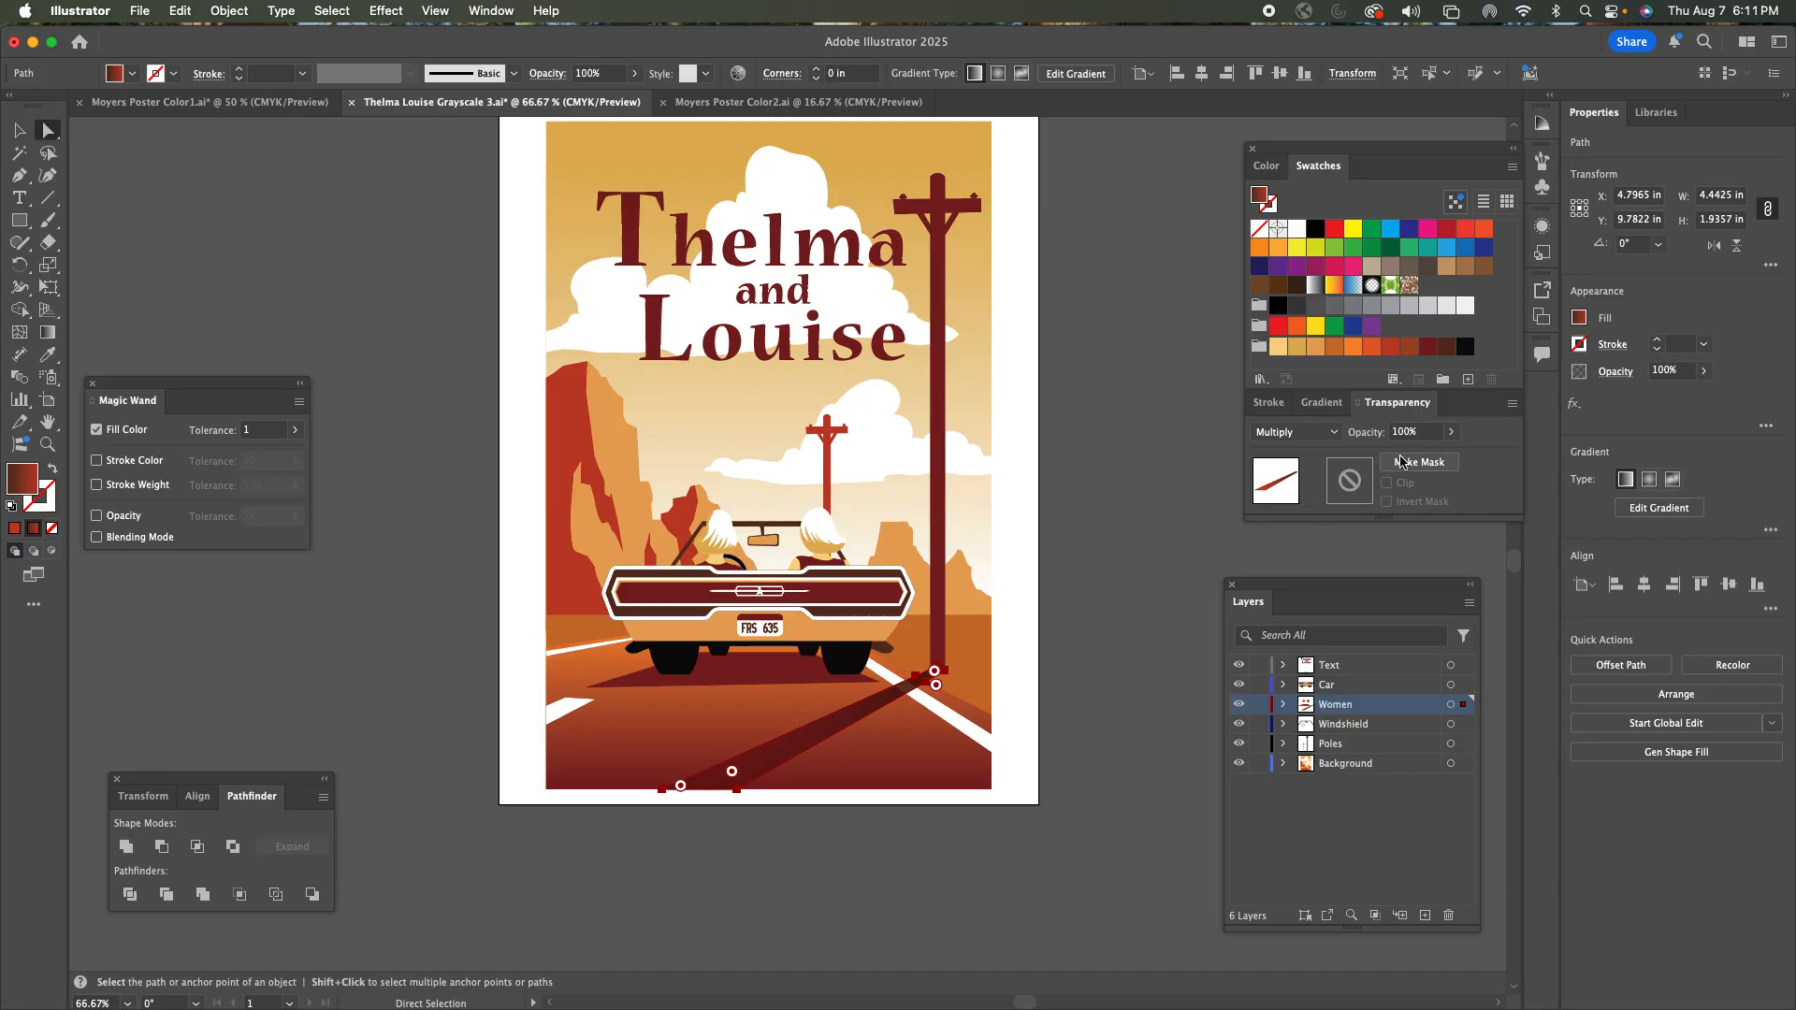
pyautogui.click(1451, 432)
pyautogui.click(1431, 456)
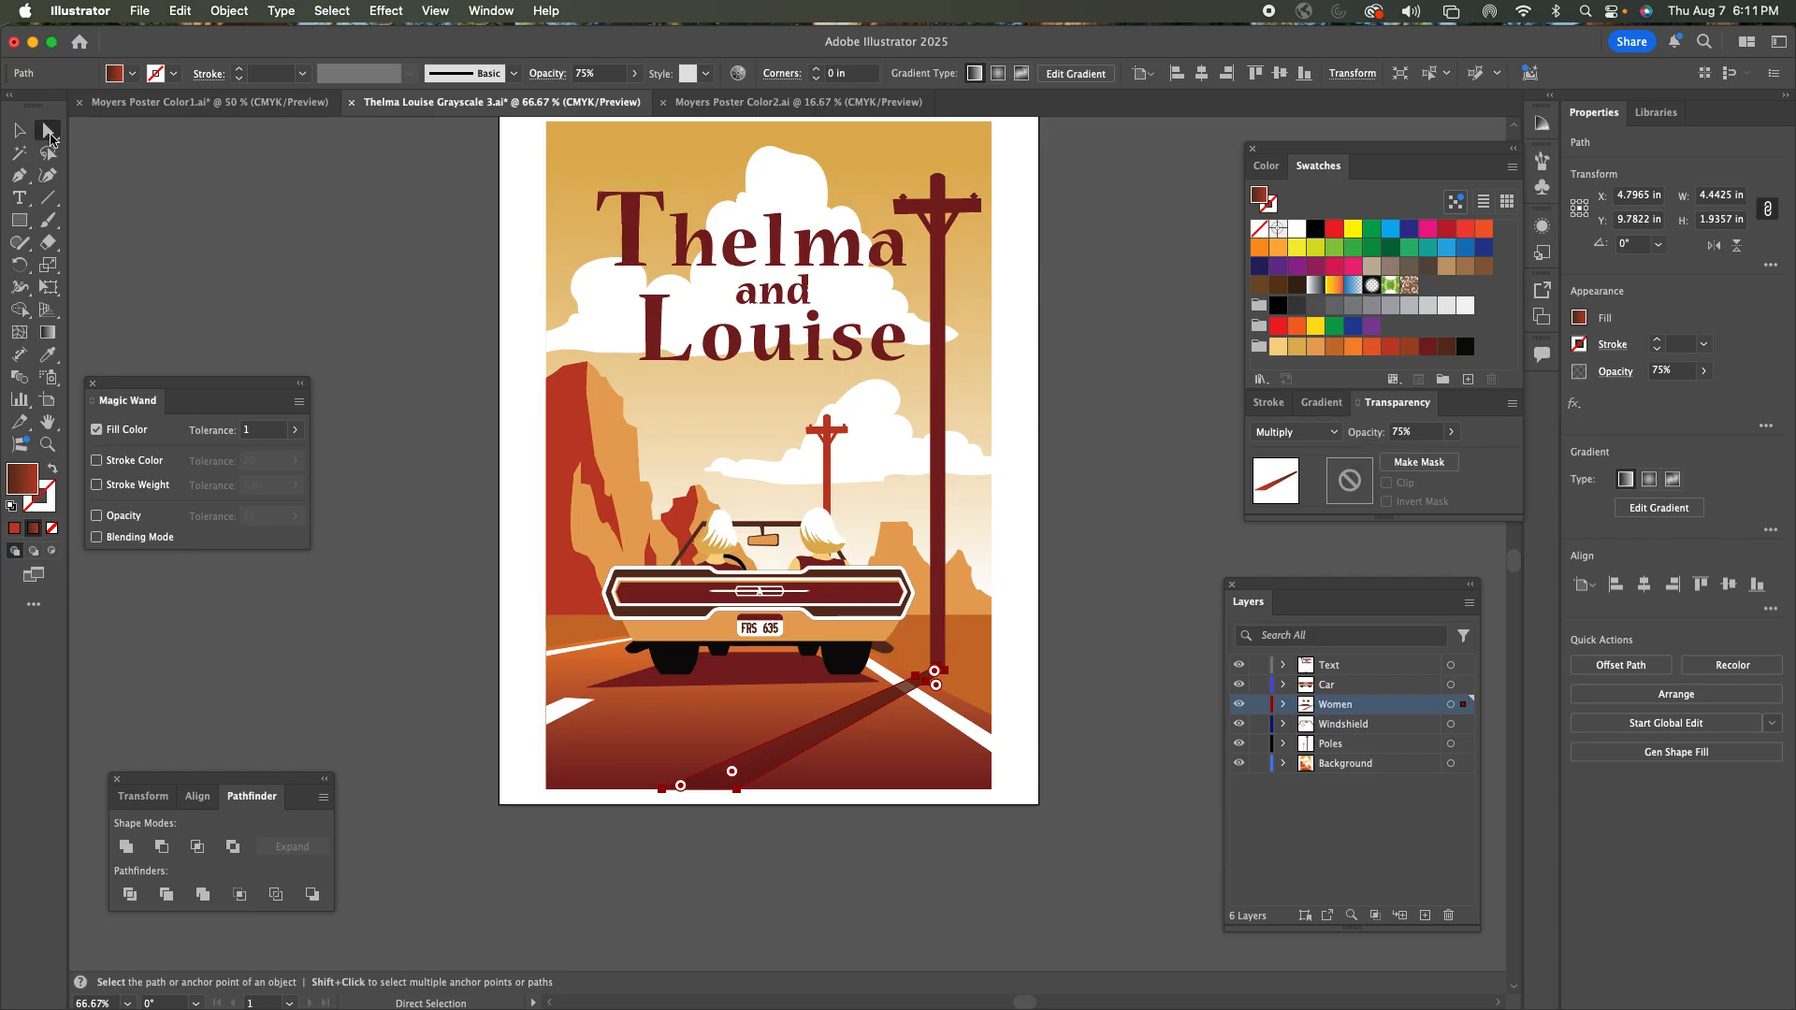
pyautogui.click(237, 229)
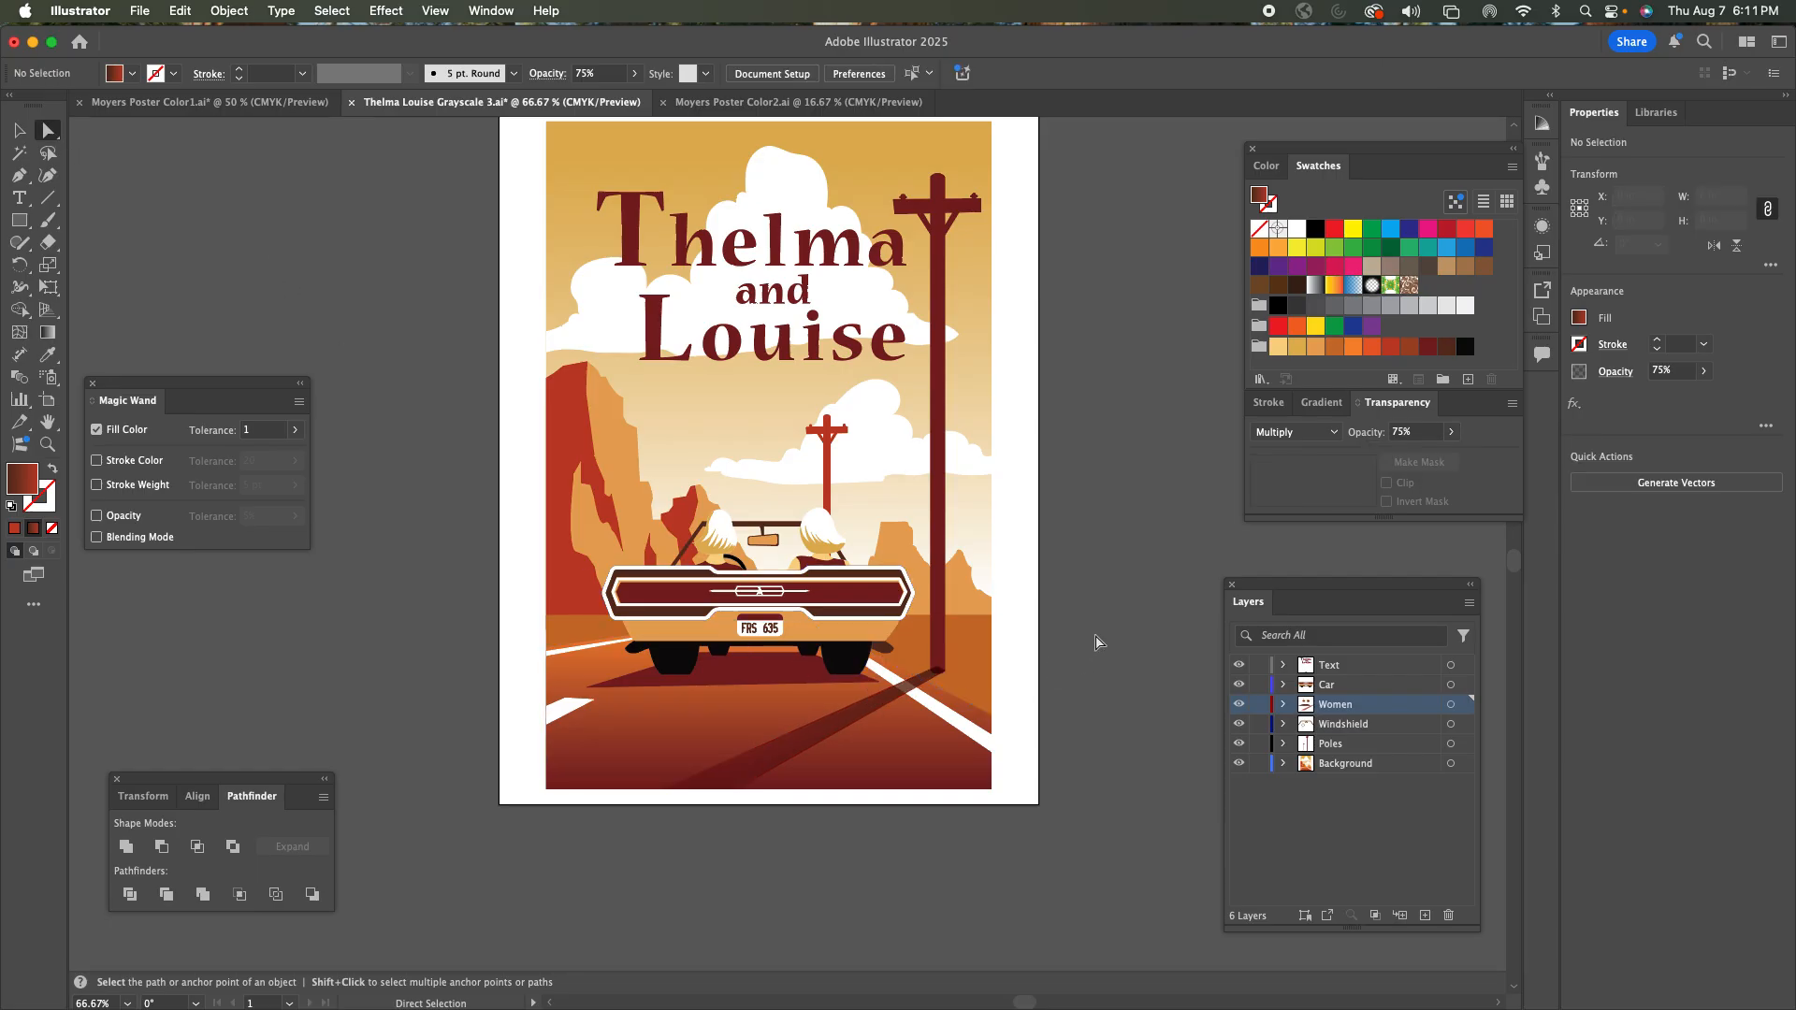
# Give the desert ground a linear gradient from pale yellow at about 7.6% to burnt orange at about 90%, removing the brown and red stops.
pyautogui.click(981, 666)
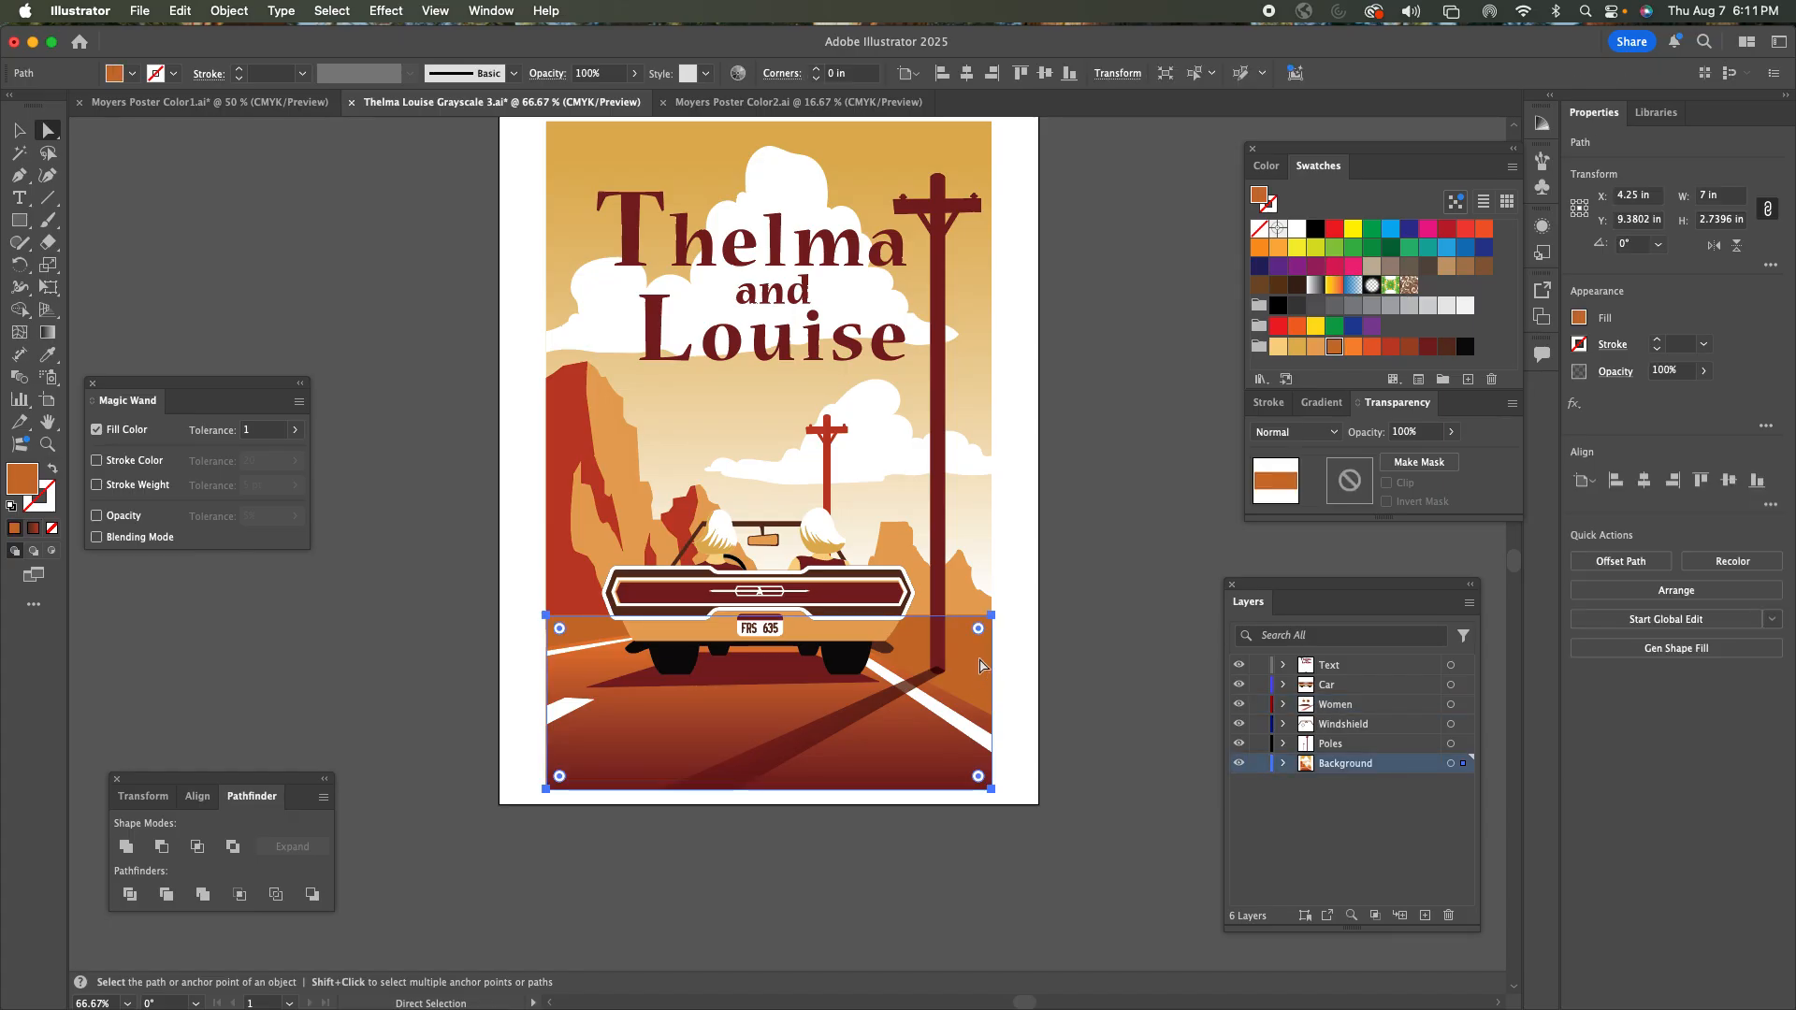
pyautogui.click(1319, 404)
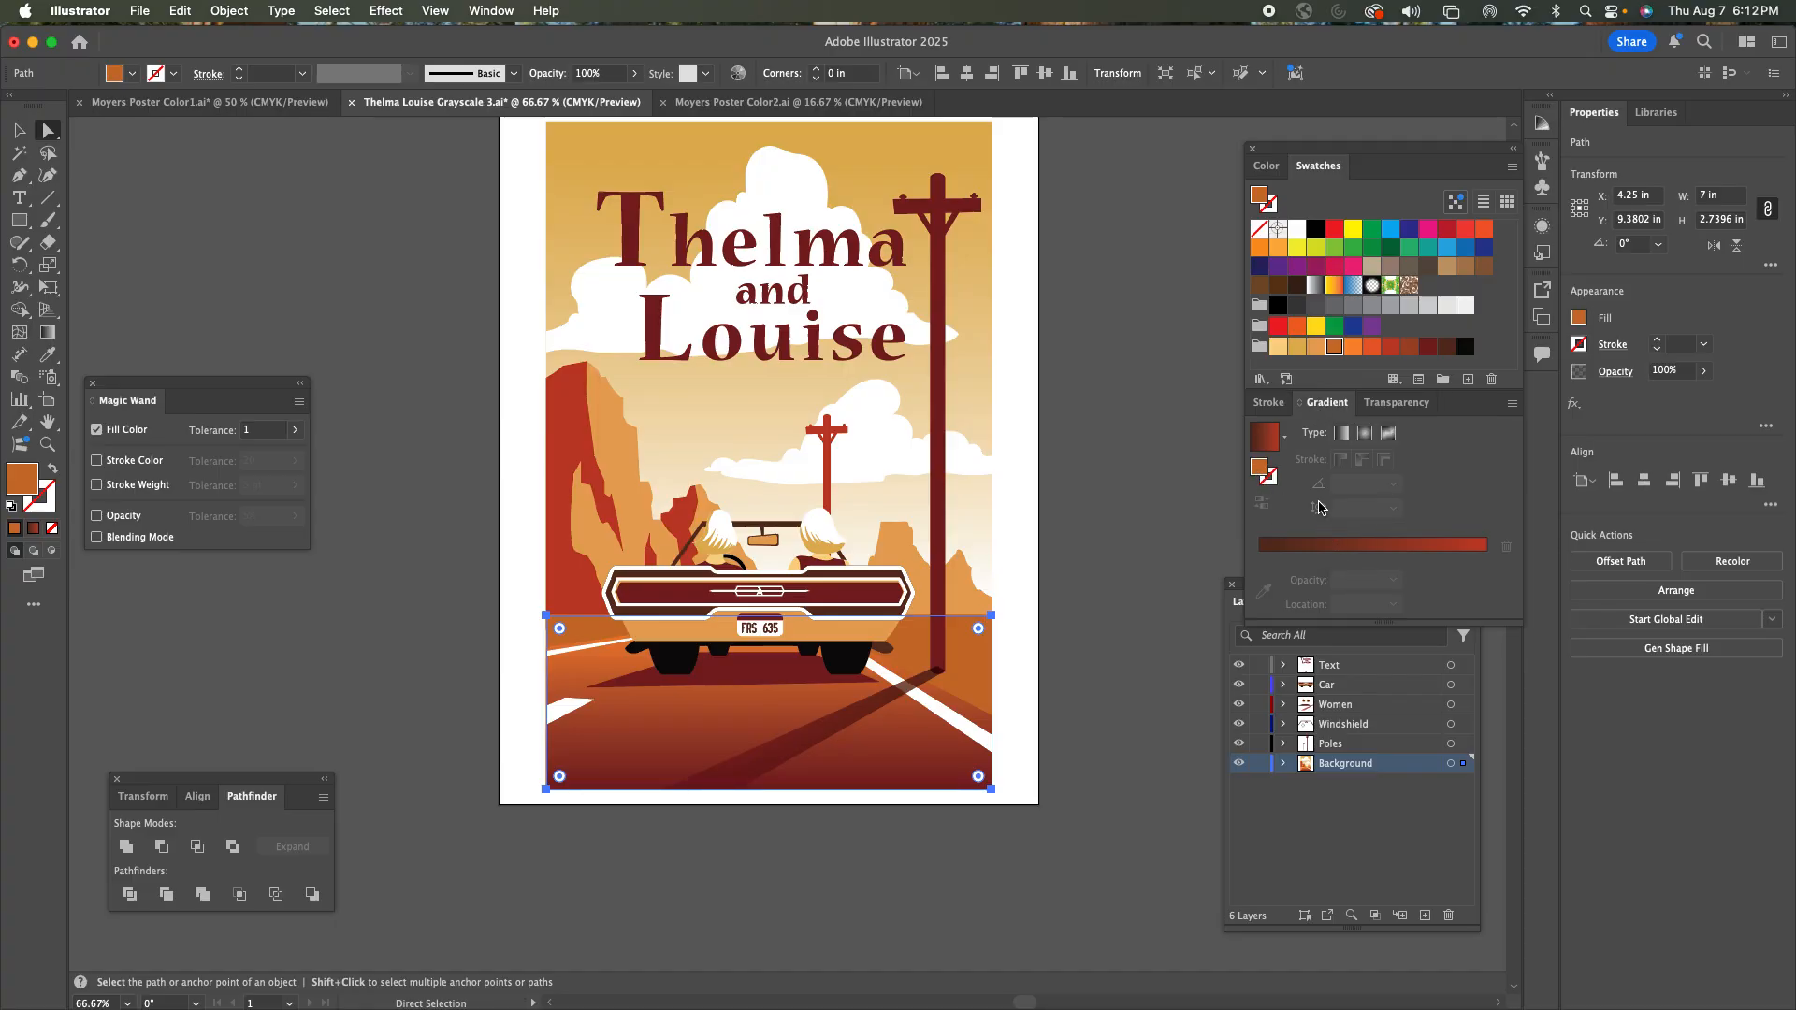
pyautogui.click(1299, 552)
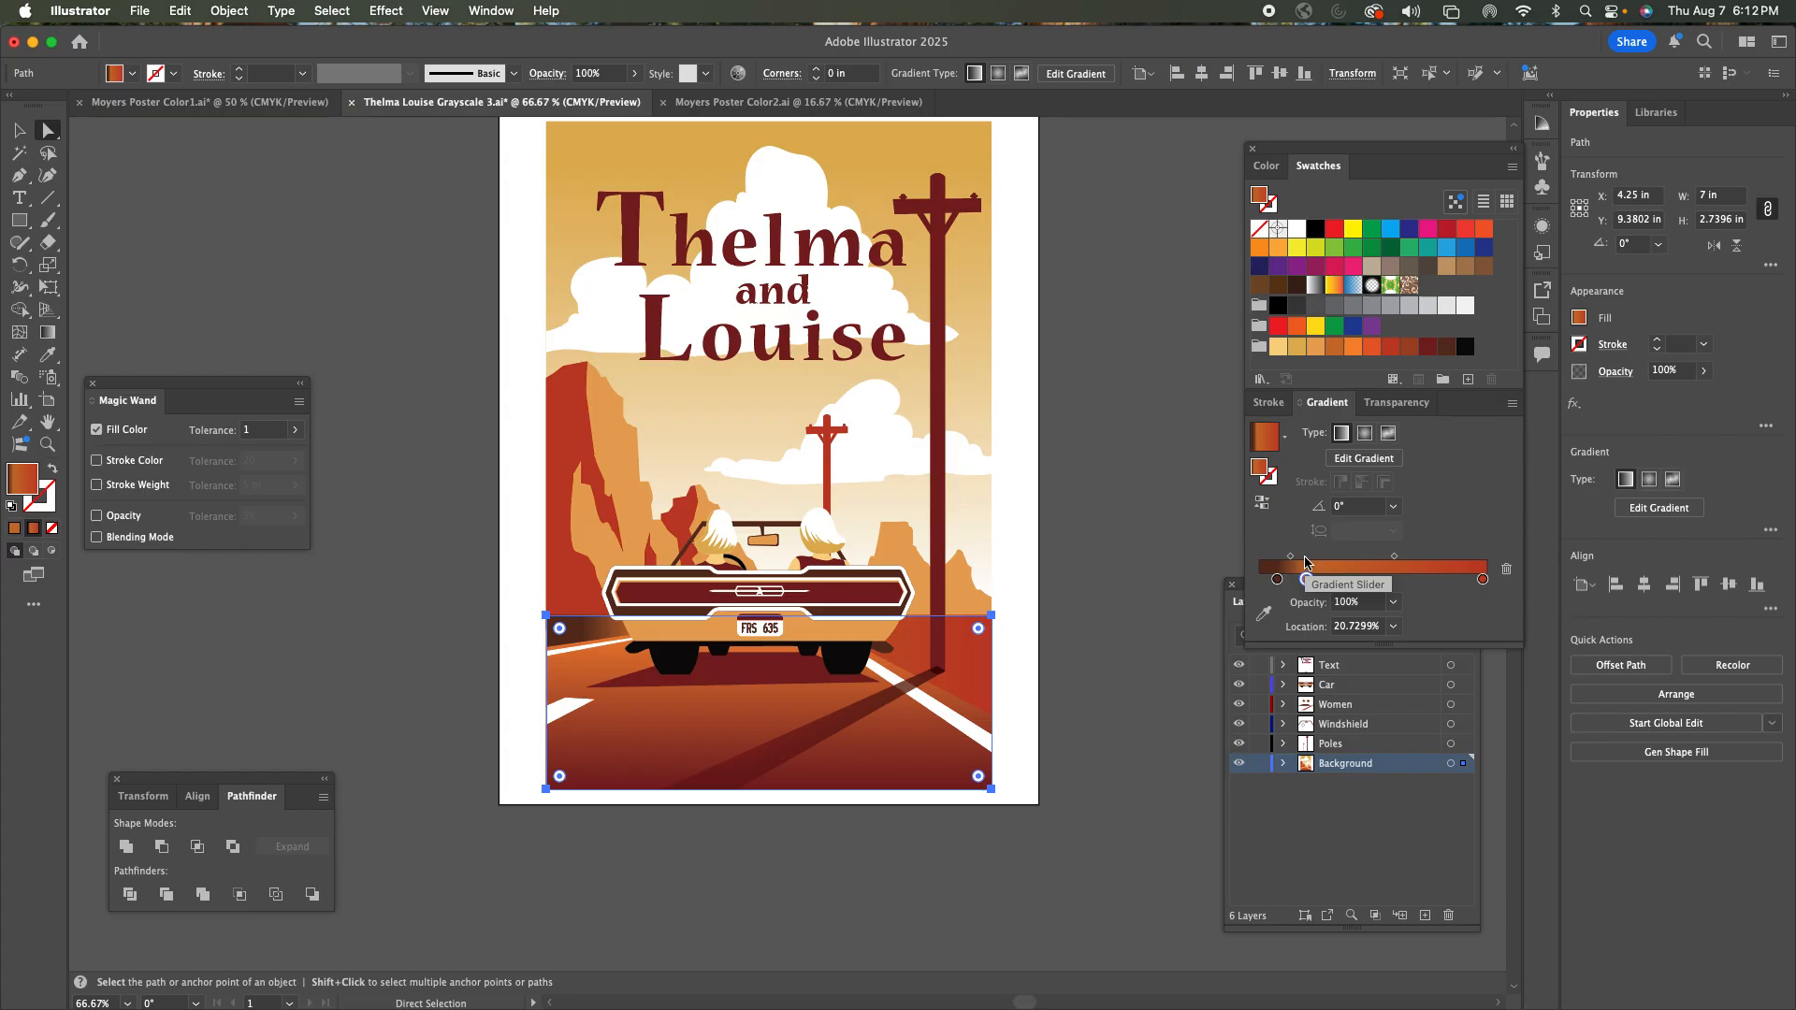
pyautogui.moveTo(1275, 580); pyautogui.dragTo(1420, 580)
pyautogui.click(1306, 579)
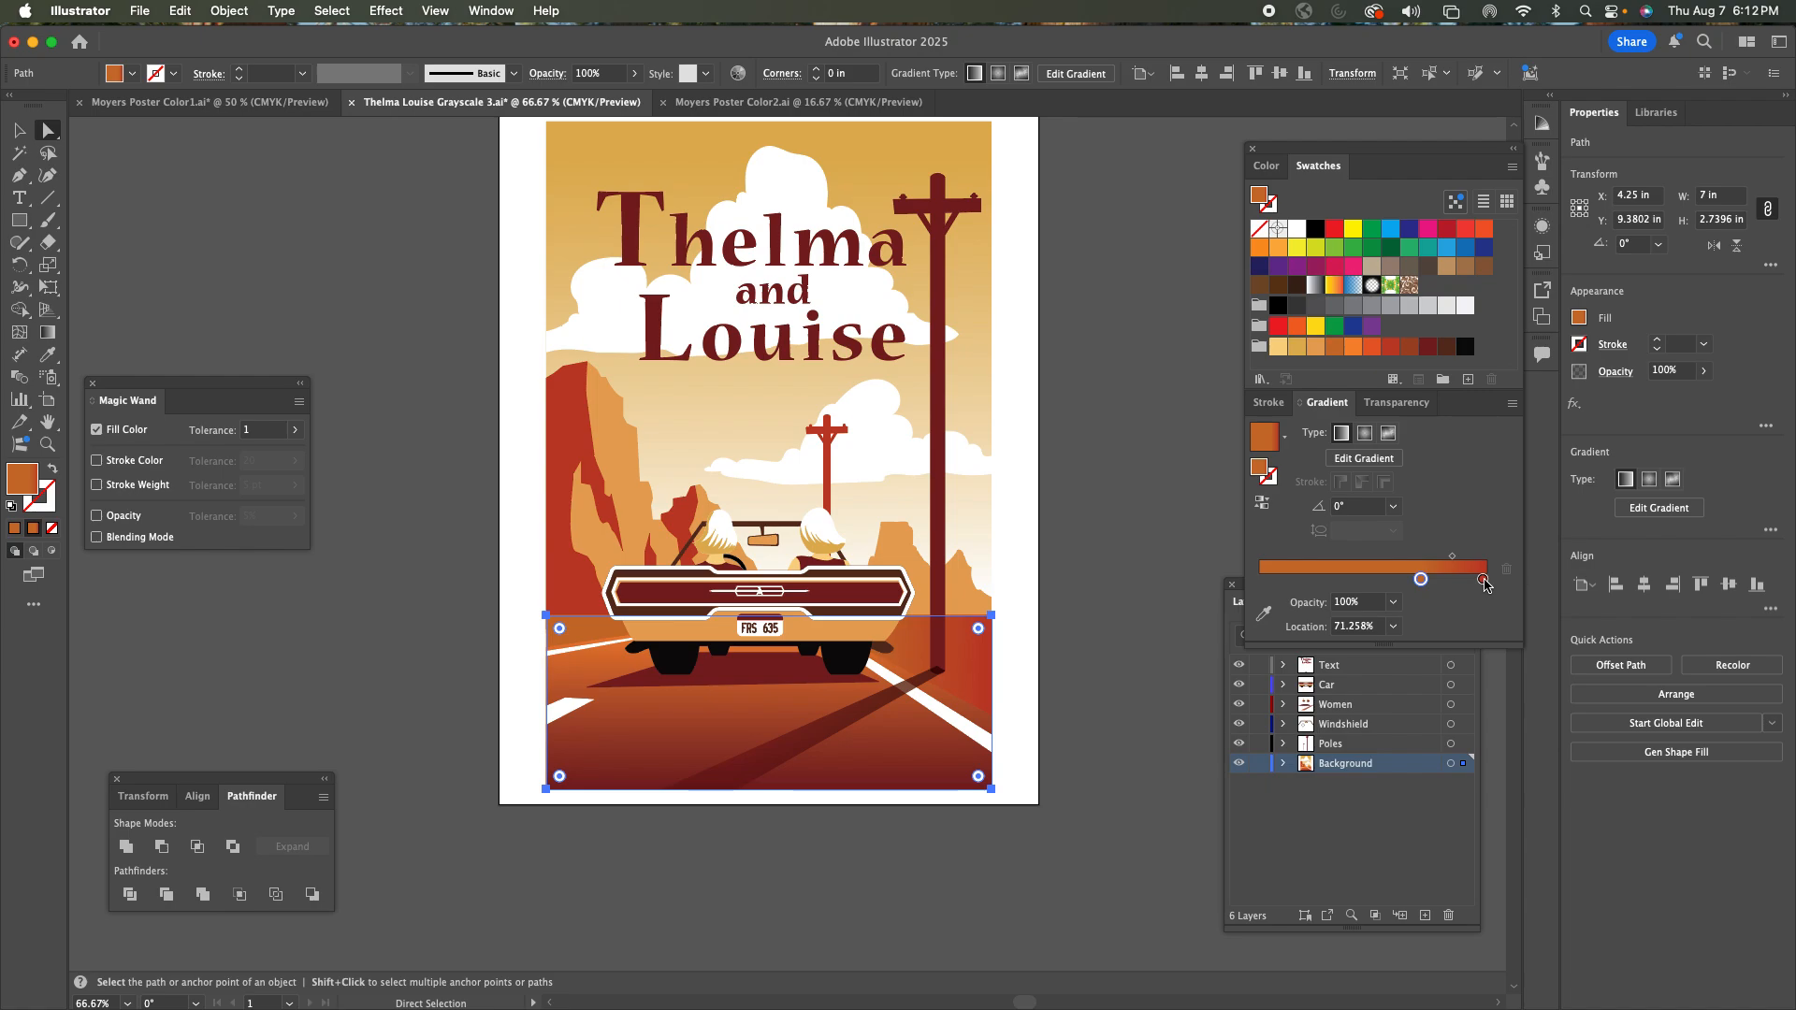
pyautogui.moveTo(1277, 346); pyautogui.dragTo(1277, 581)
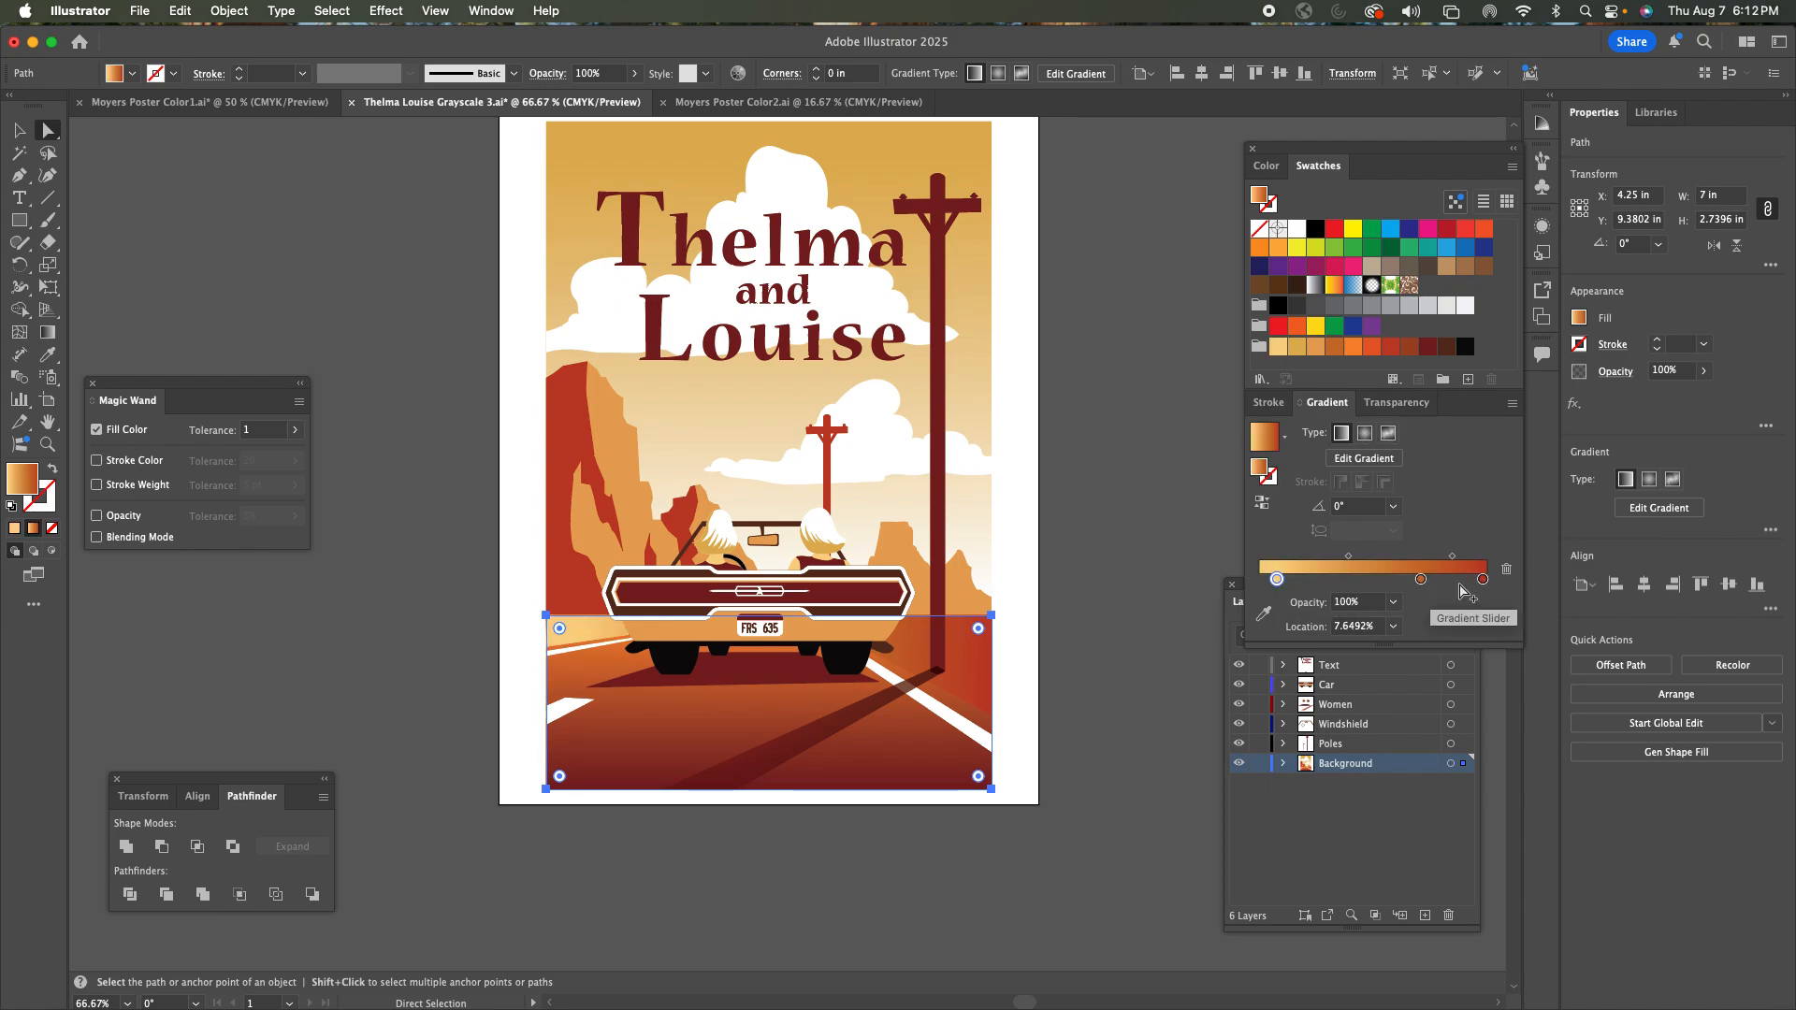
pyautogui.moveTo(1420, 580); pyautogui.dragTo(1464, 581)
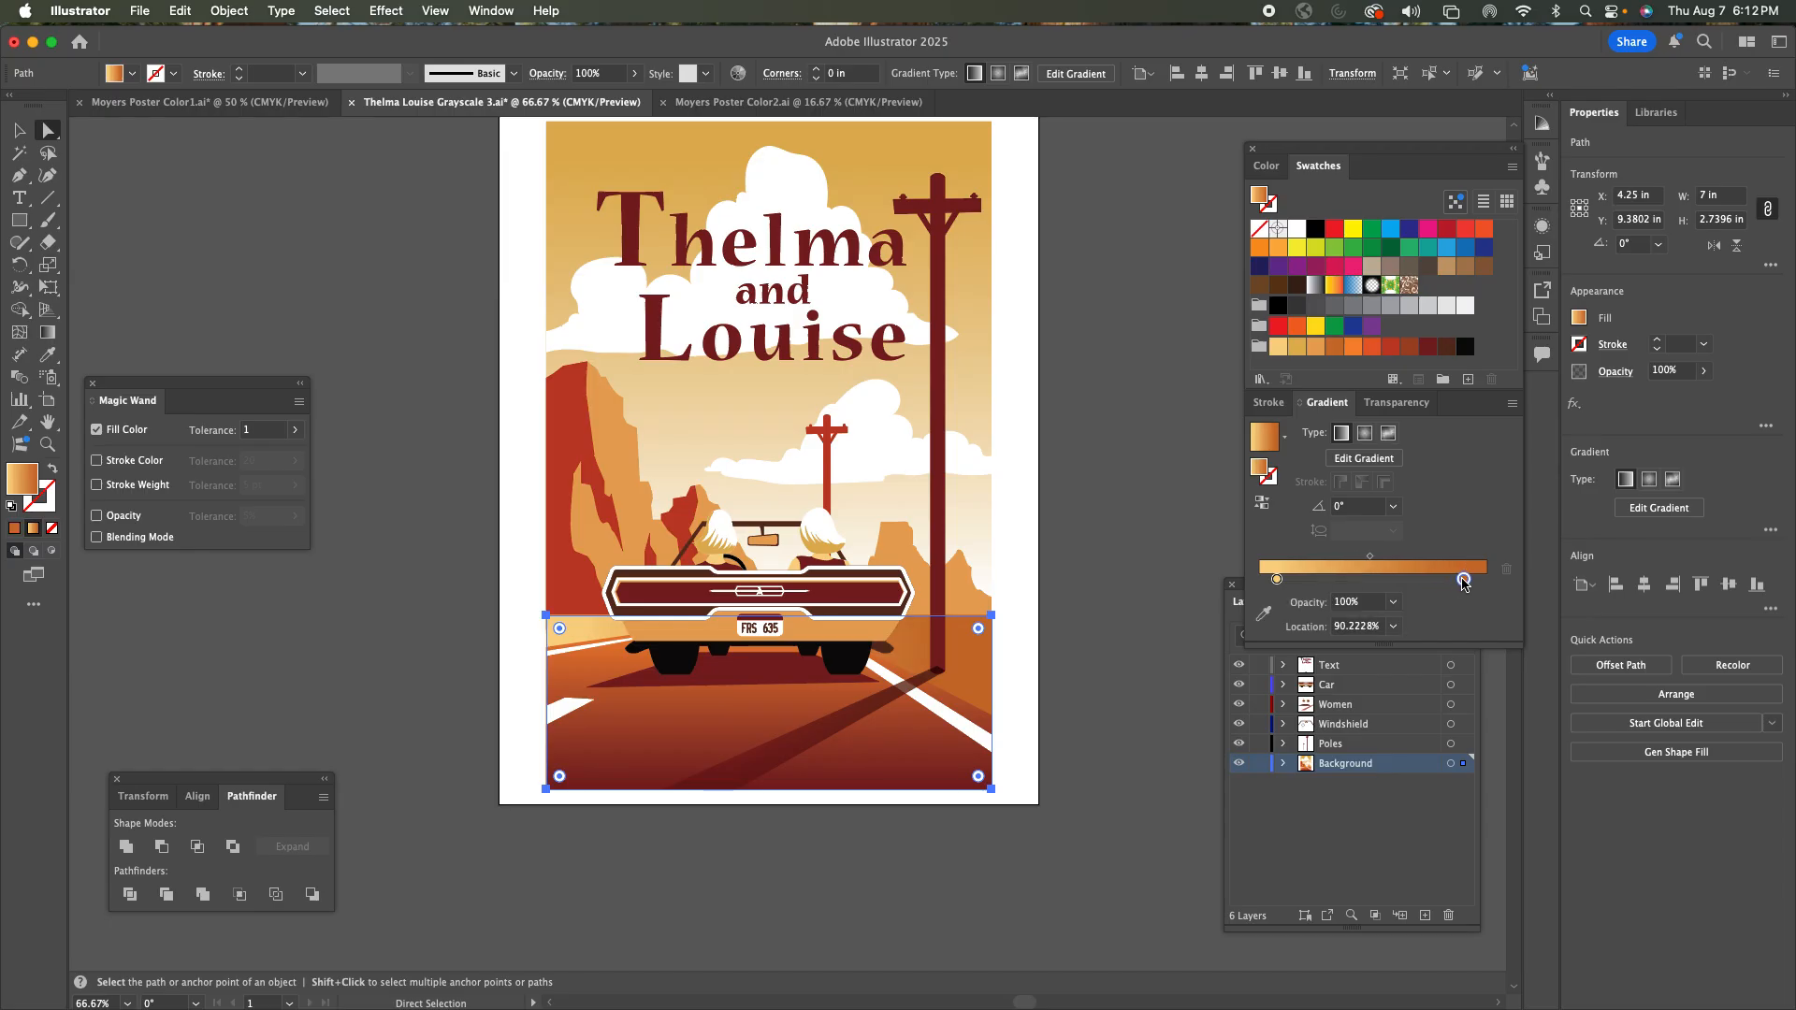
# Run the ground gradient vertically at -90°, from pale yellow at the horizon down to burnt orange partway down the ground, and deselect.
pyautogui.click(1364, 458)
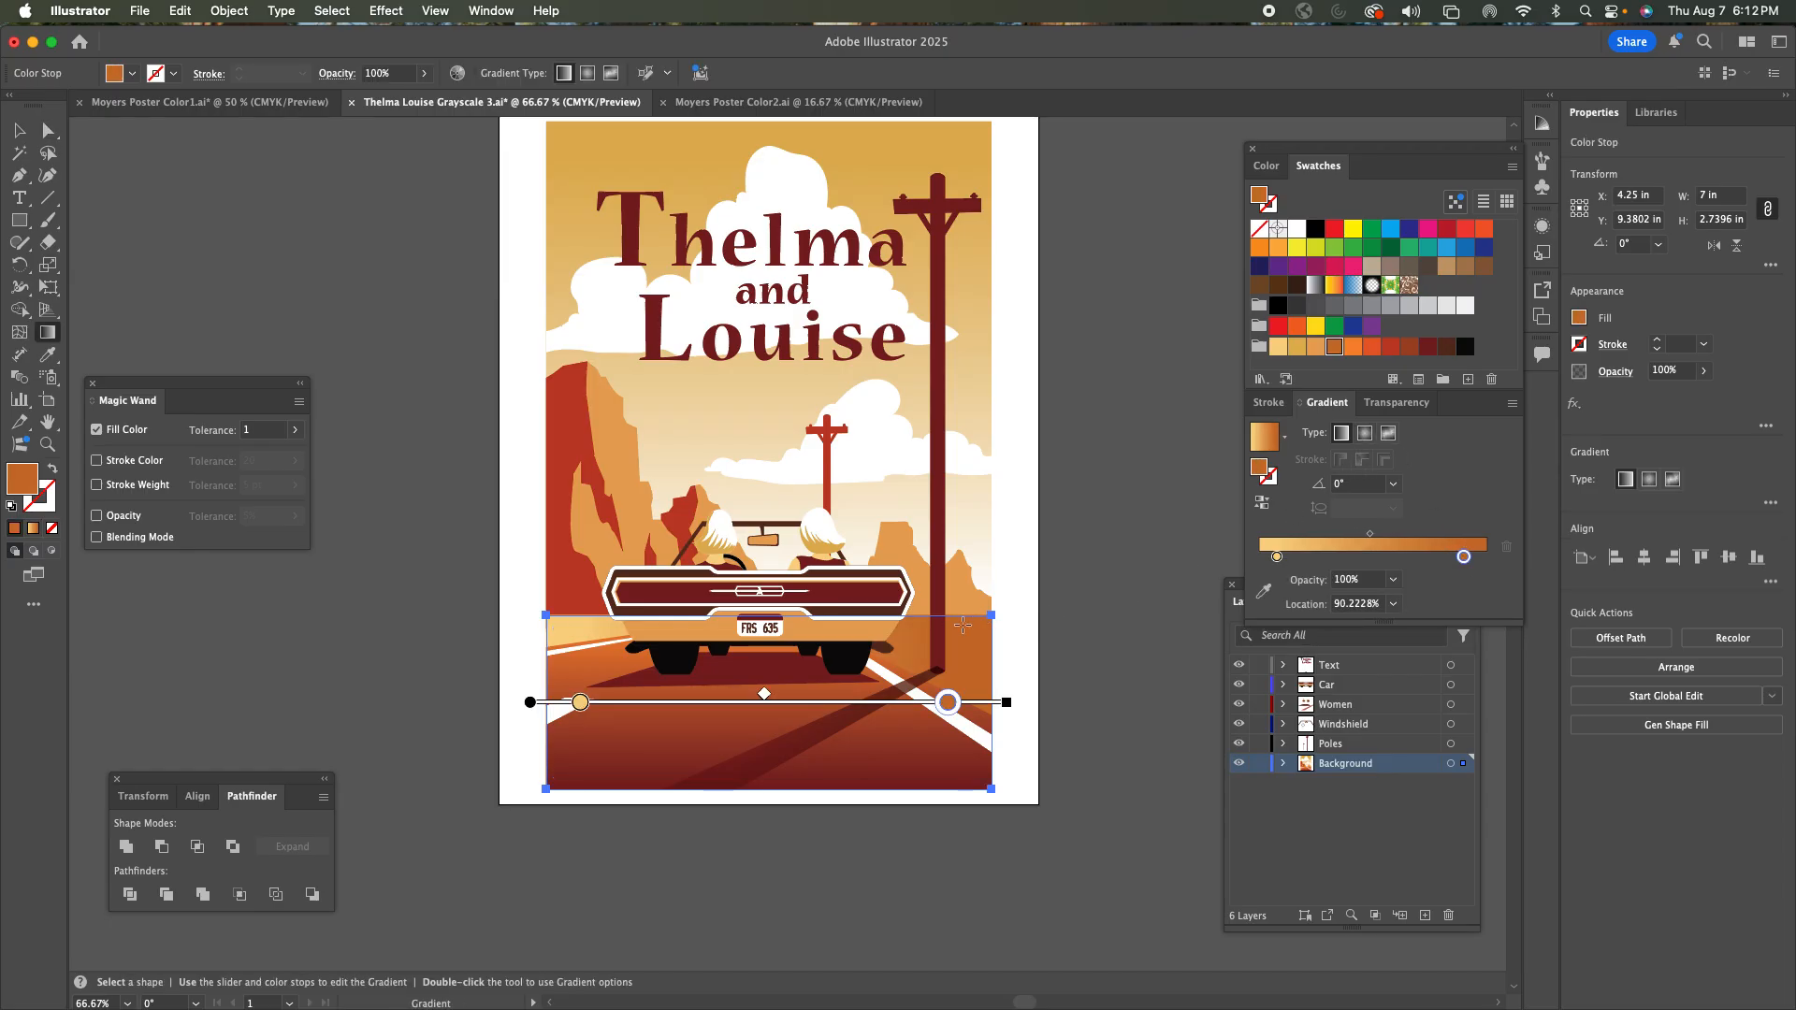
pyautogui.moveTo(906, 604)
pyautogui.mouseDown()
pyautogui.moveTo(912, 748)
pyautogui.moveTo(922, 713)
pyautogui.mouseUp()
pyautogui.click(48, 130)
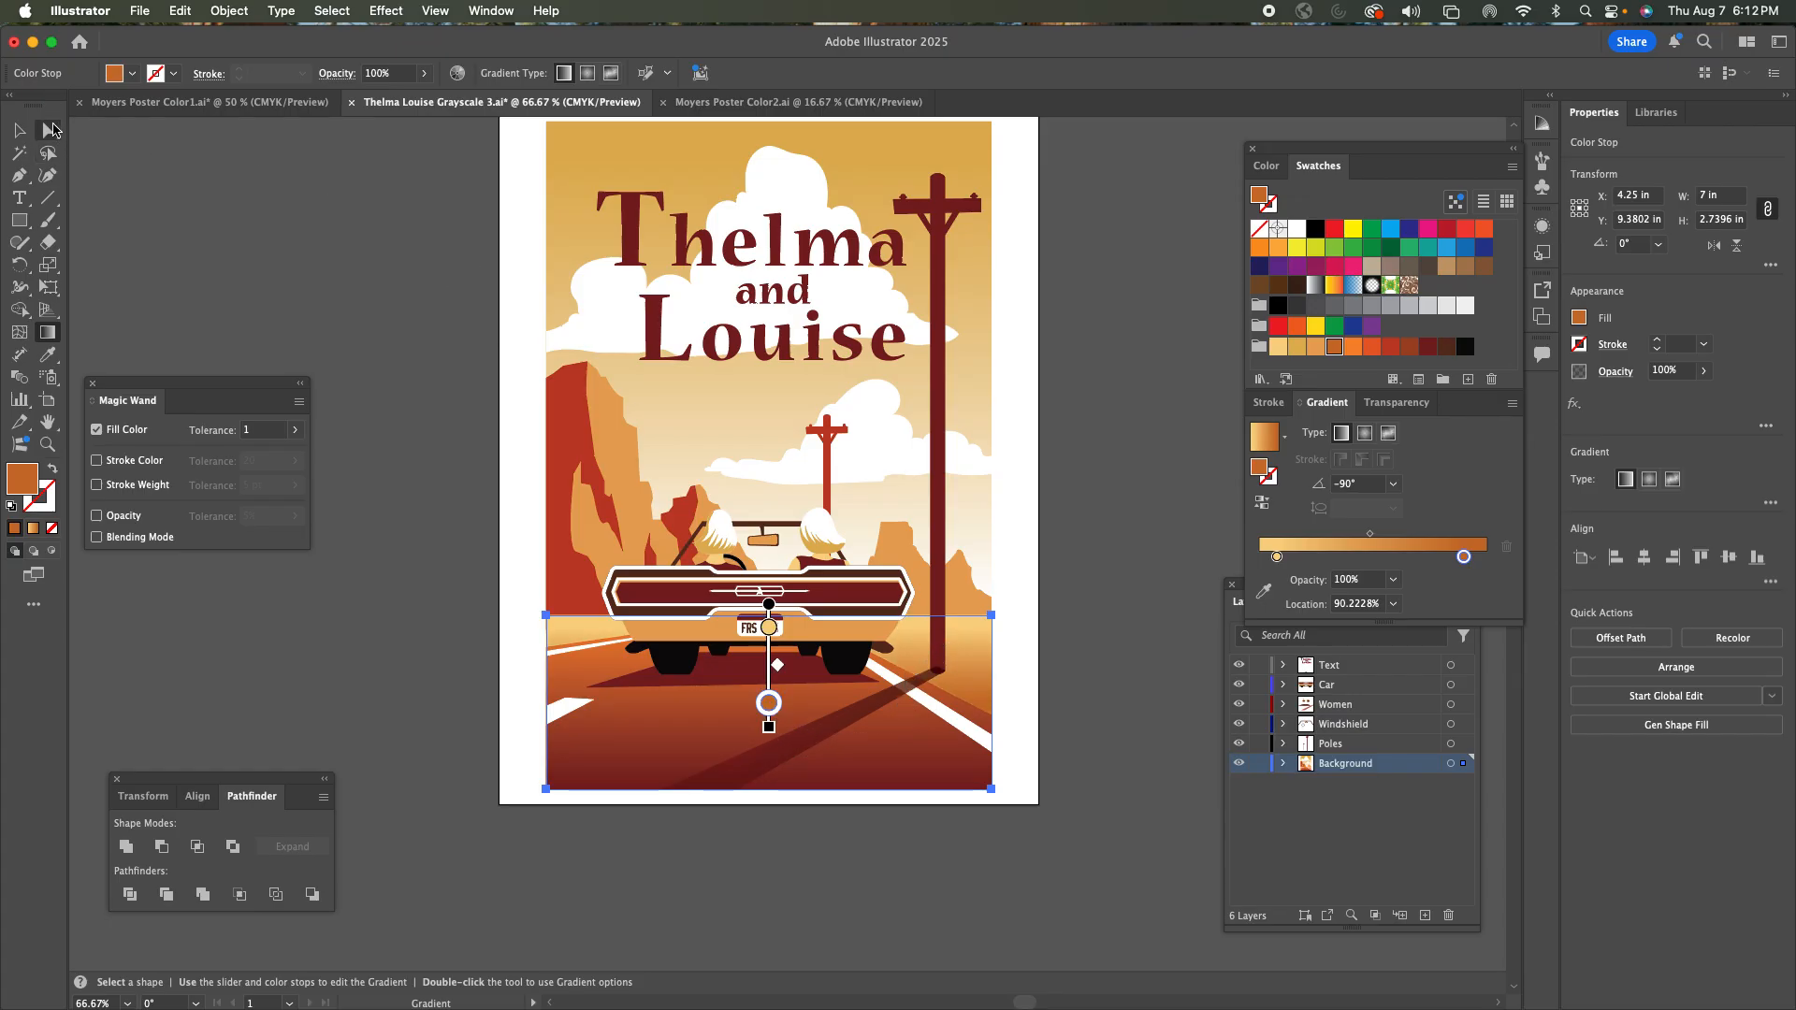
pyautogui.click(353, 300)
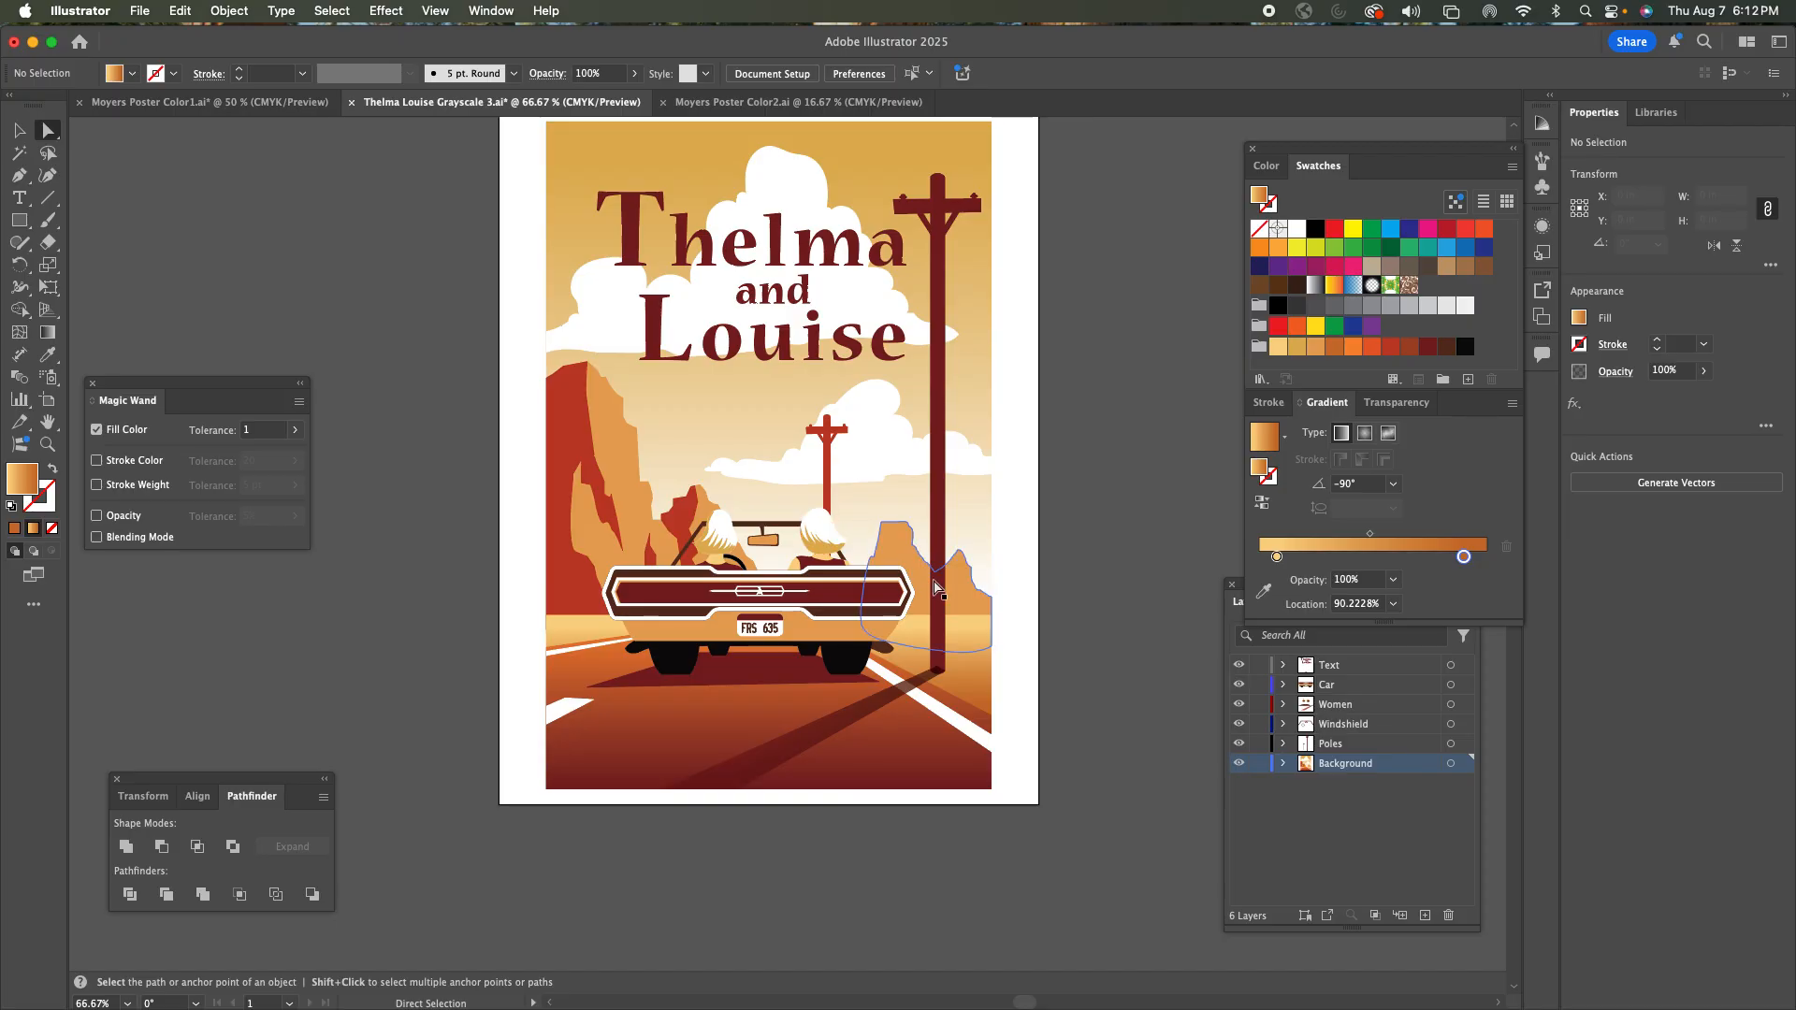
# Fill the distant rock formation behind the tall pole with the sunset group's golden second swatch after trying the pale yellow one.
pyautogui.click(973, 598)
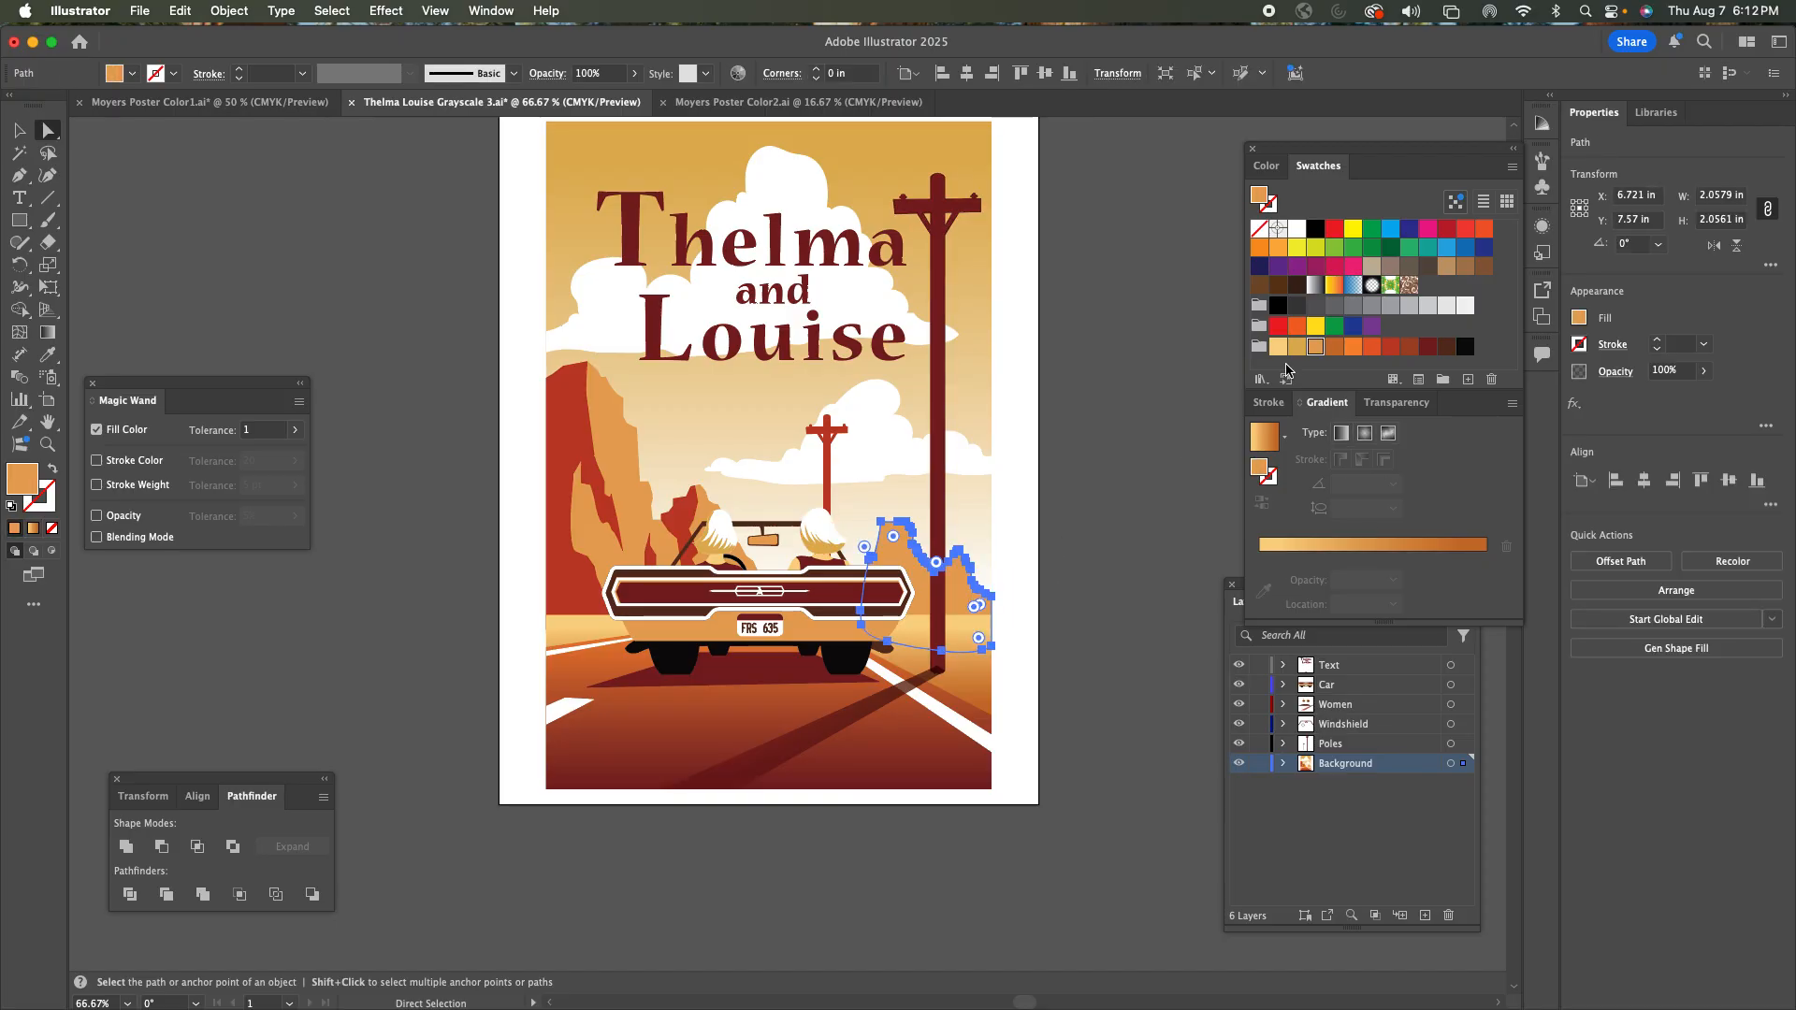
pyautogui.click(1278, 347)
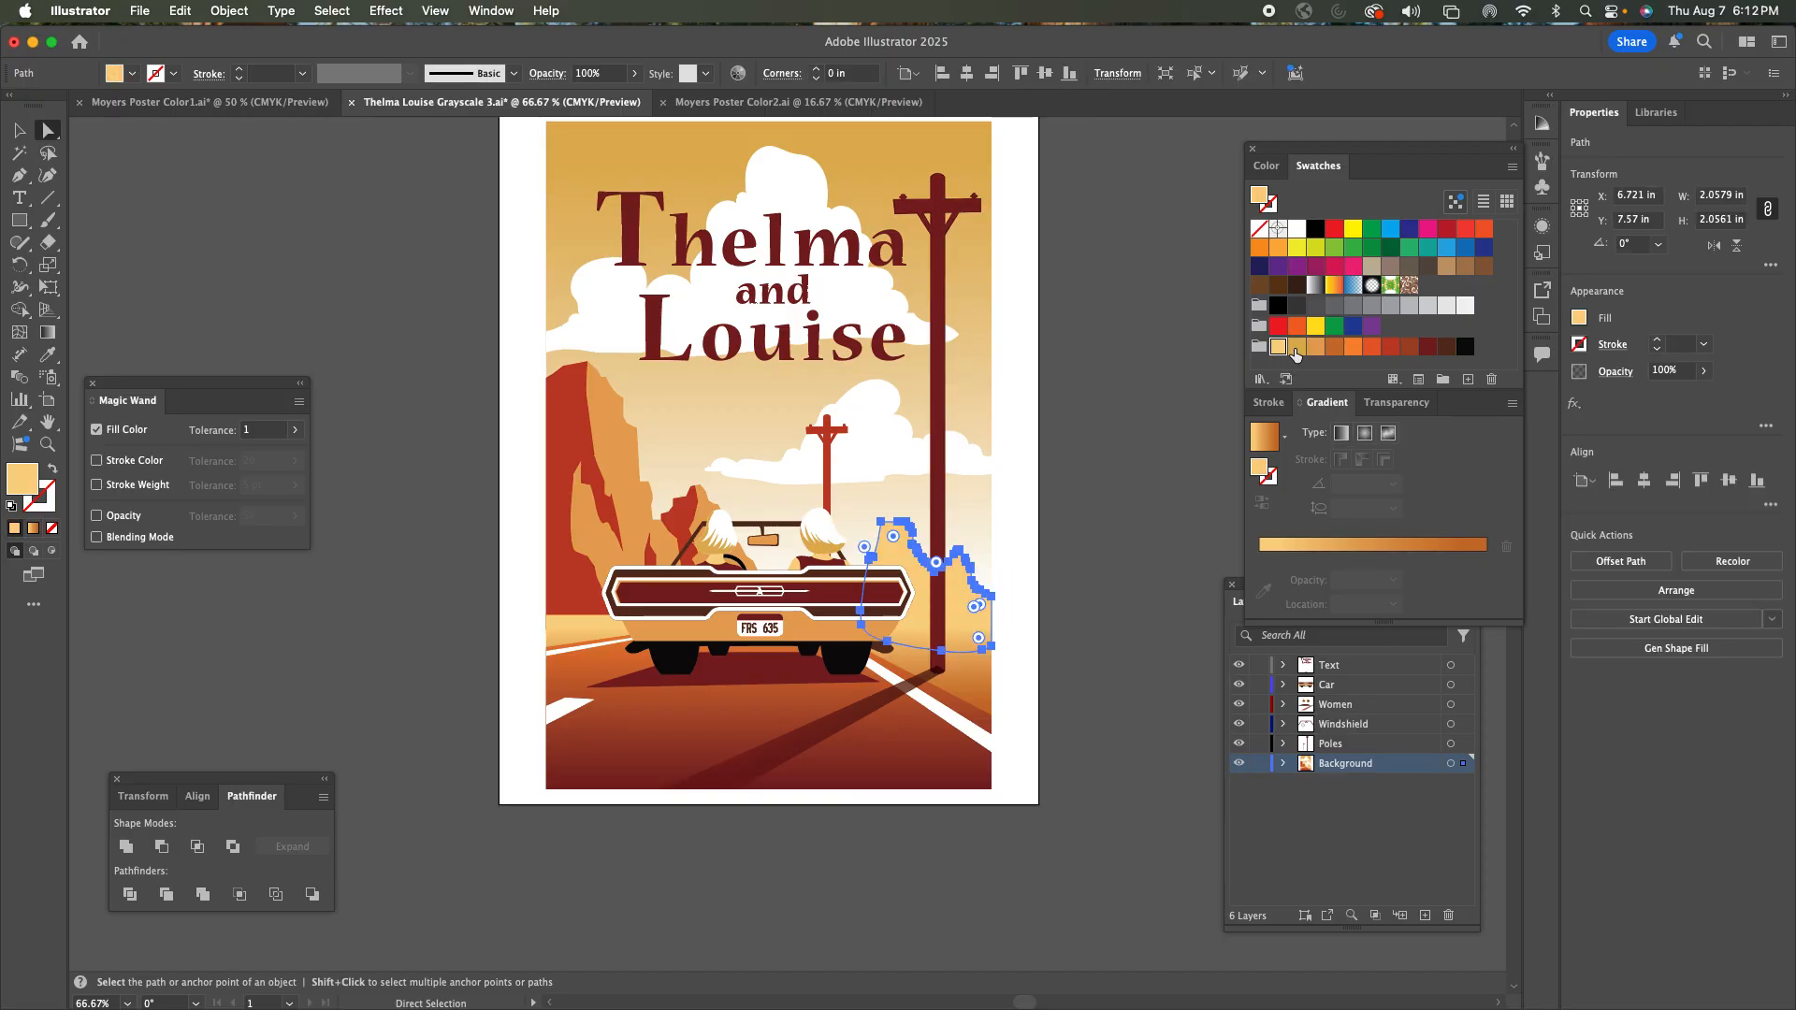
pyautogui.click(1296, 347)
pyautogui.click(1157, 400)
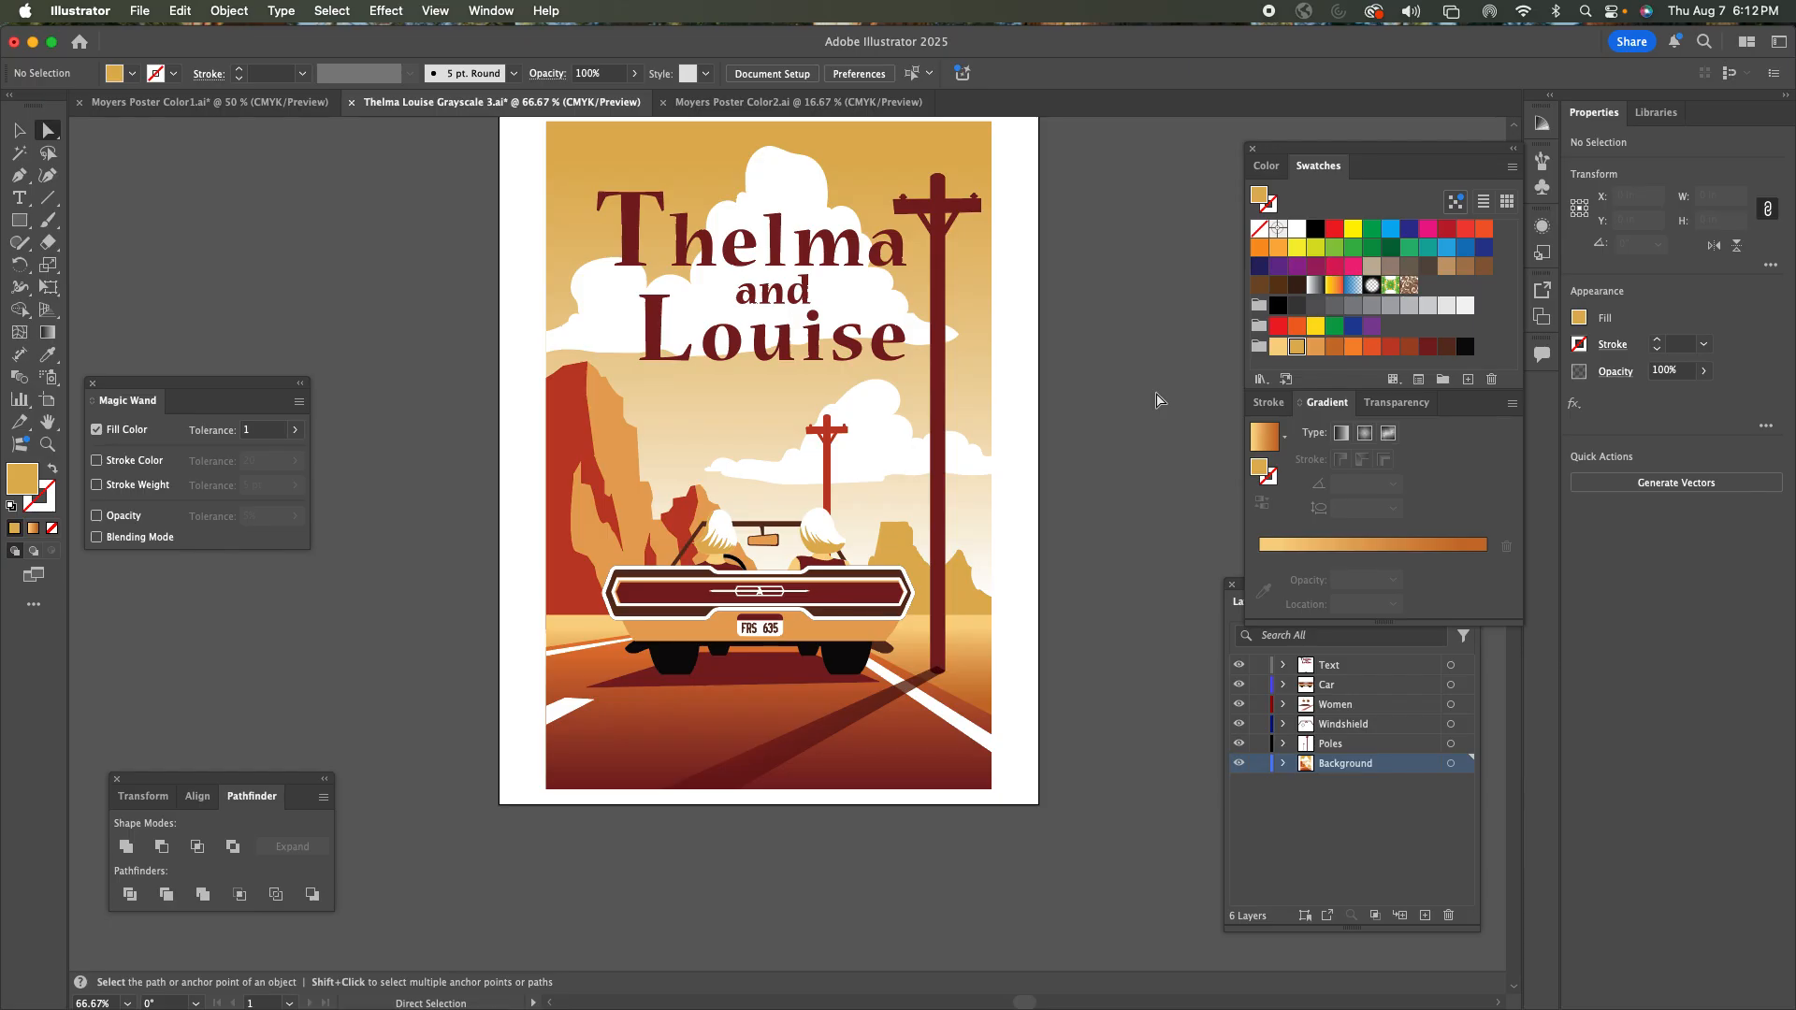
# Fill the center panel on the back of the car with the sunset group's red swatch and deselect it.
pyautogui.press('z')
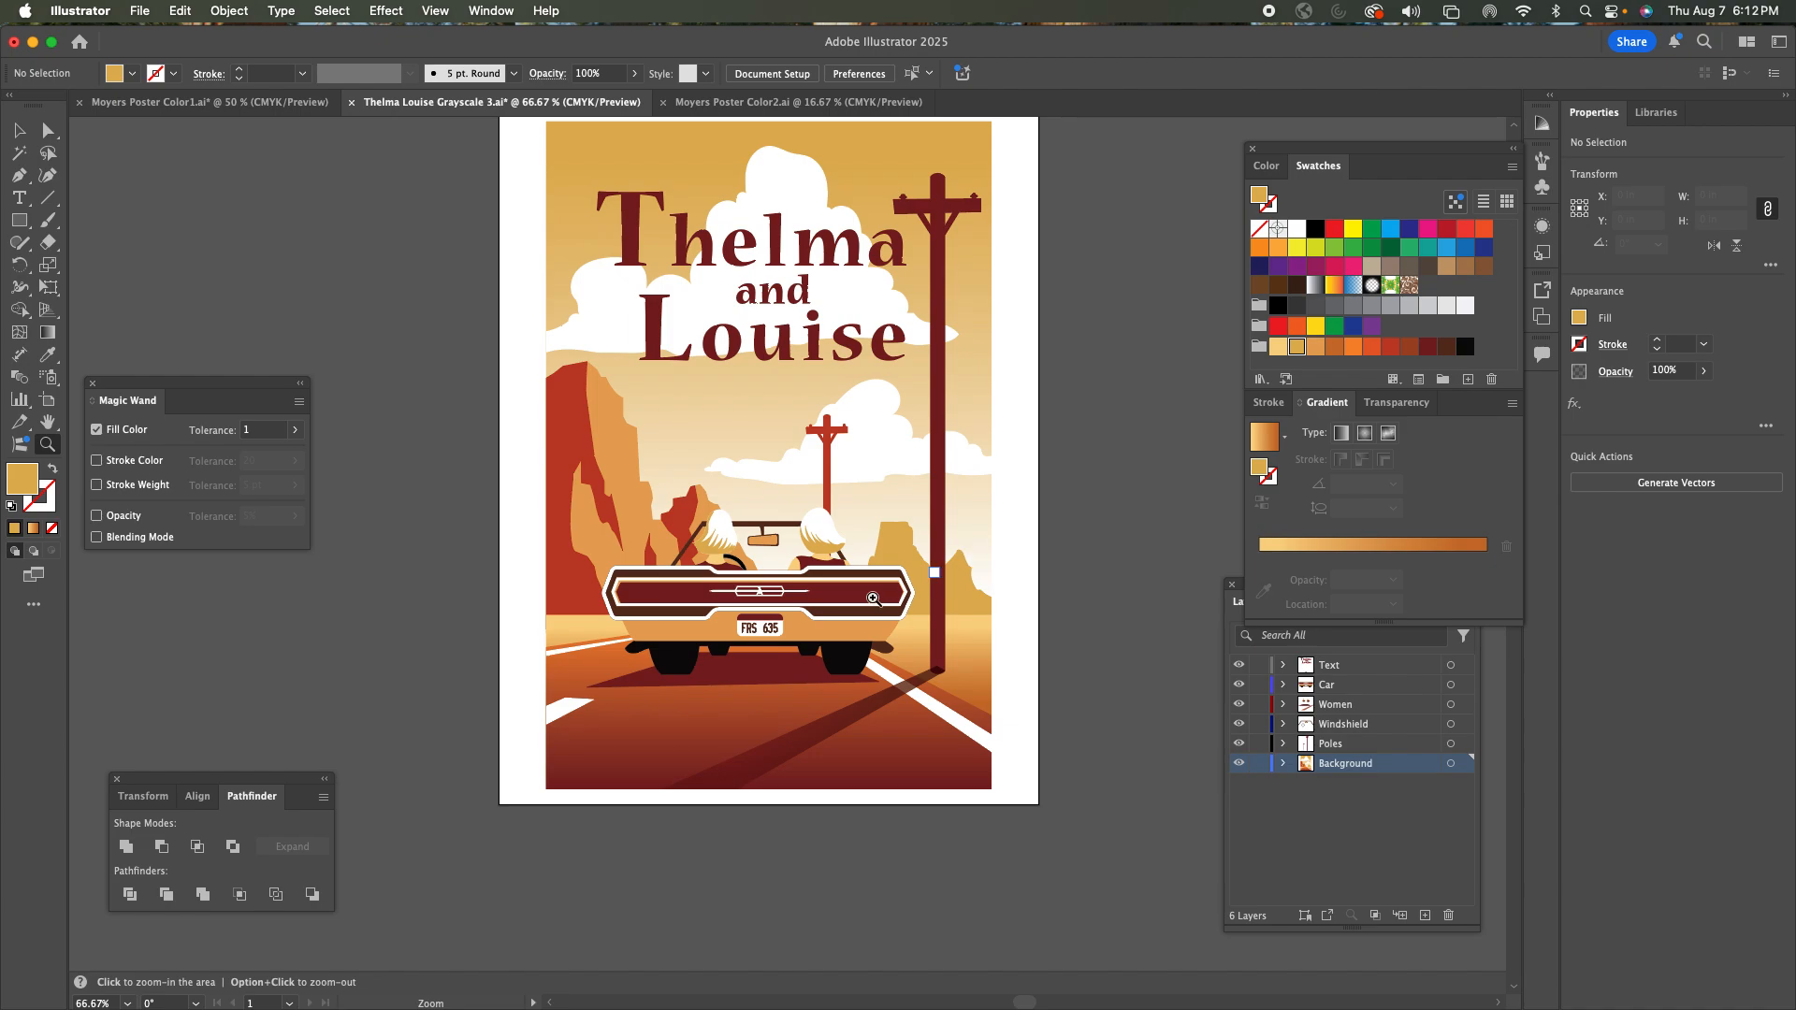
pyautogui.click(23, 140)
pyautogui.click(693, 596)
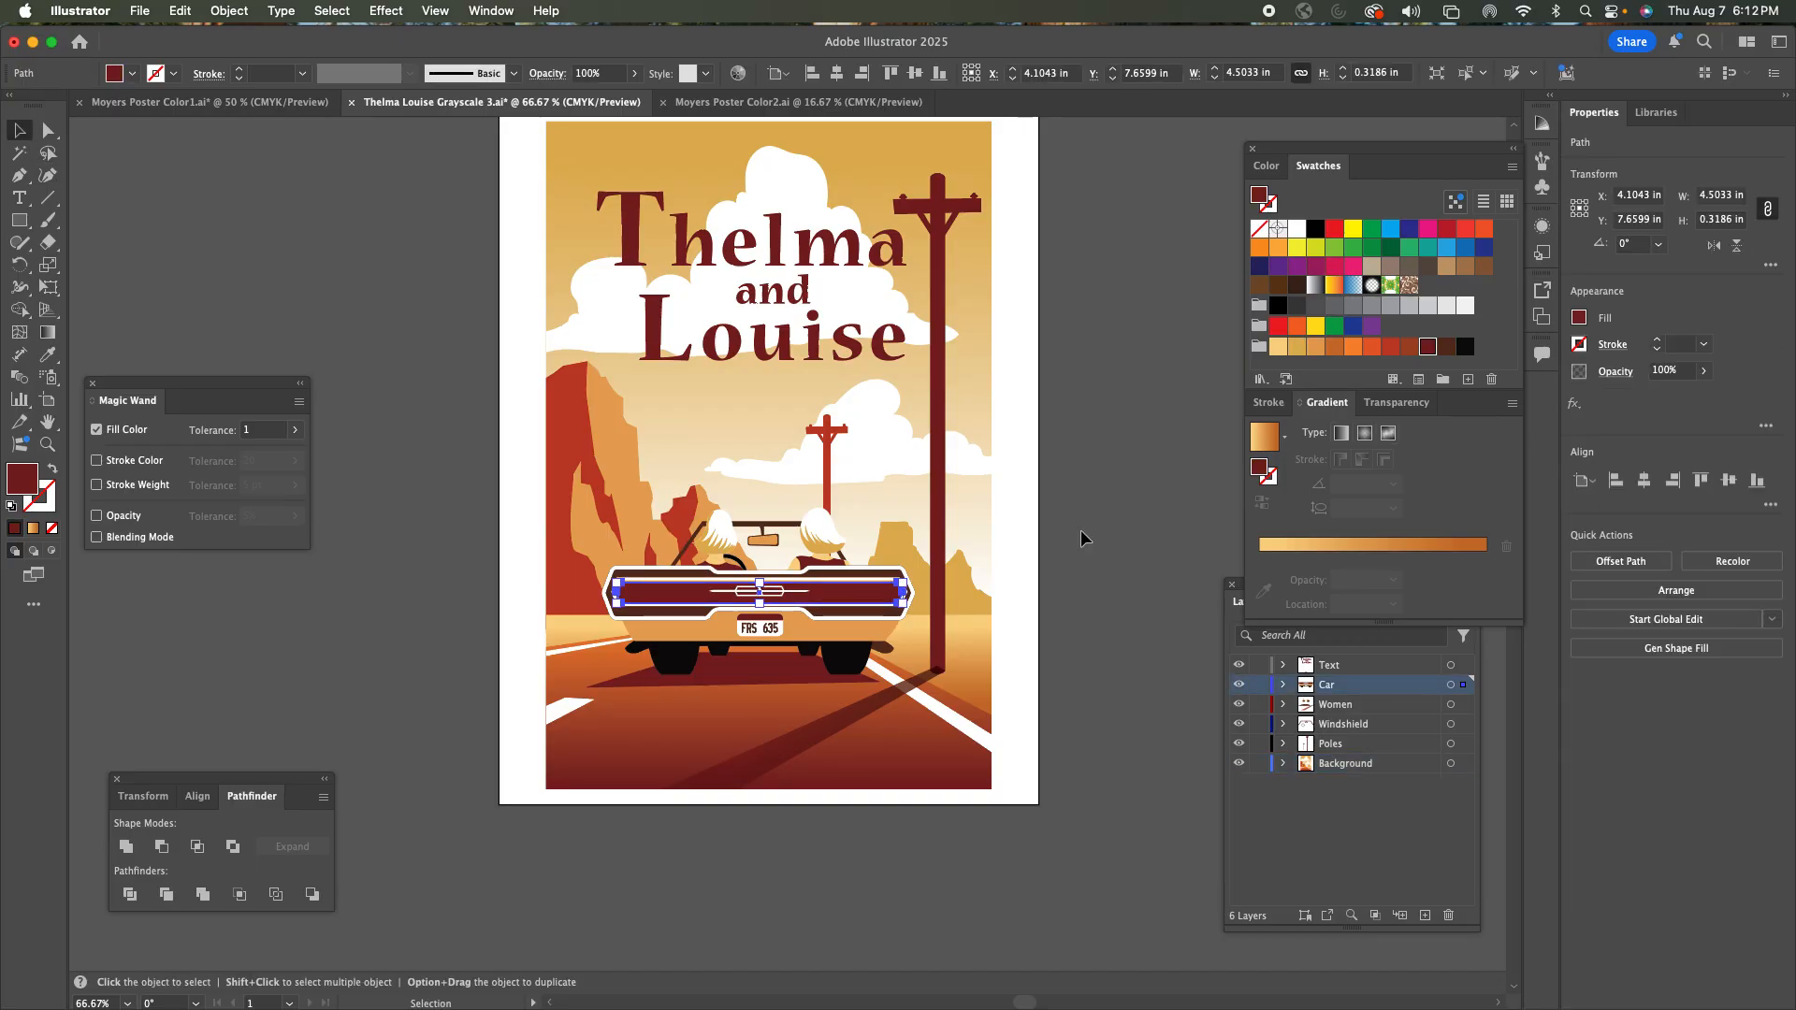
pyautogui.click(1391, 346)
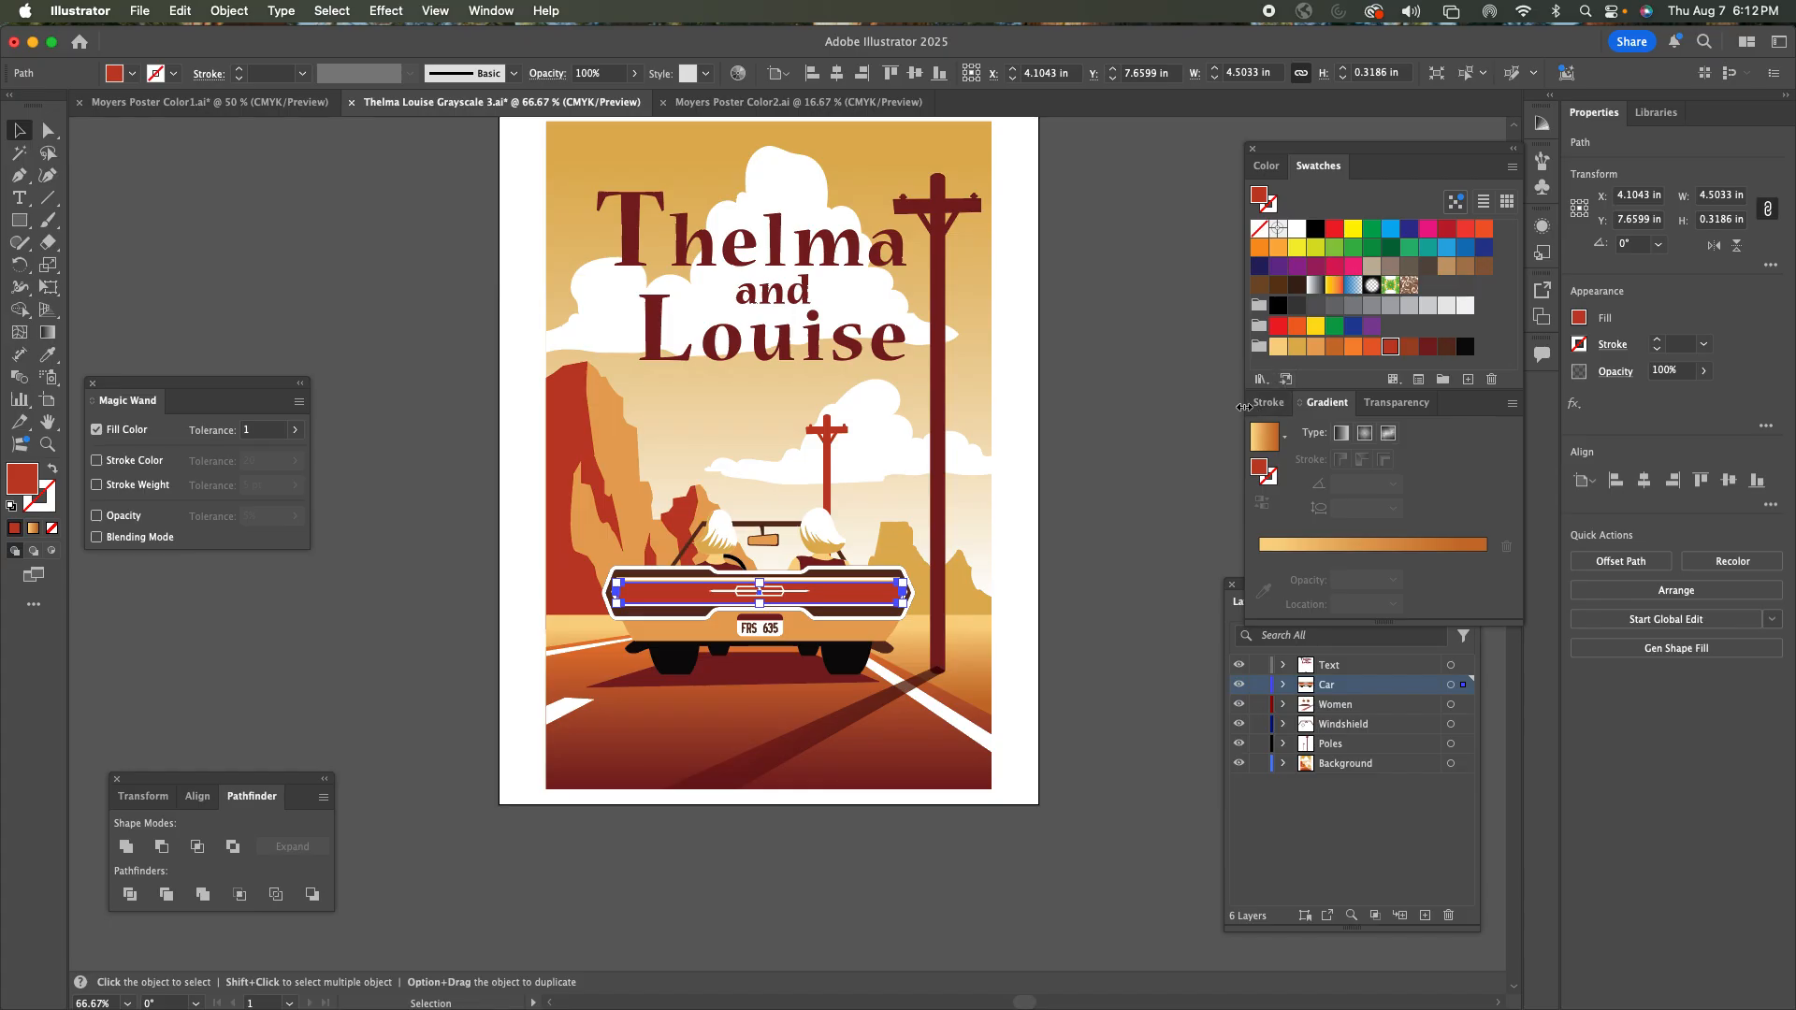
pyautogui.click(1168, 417)
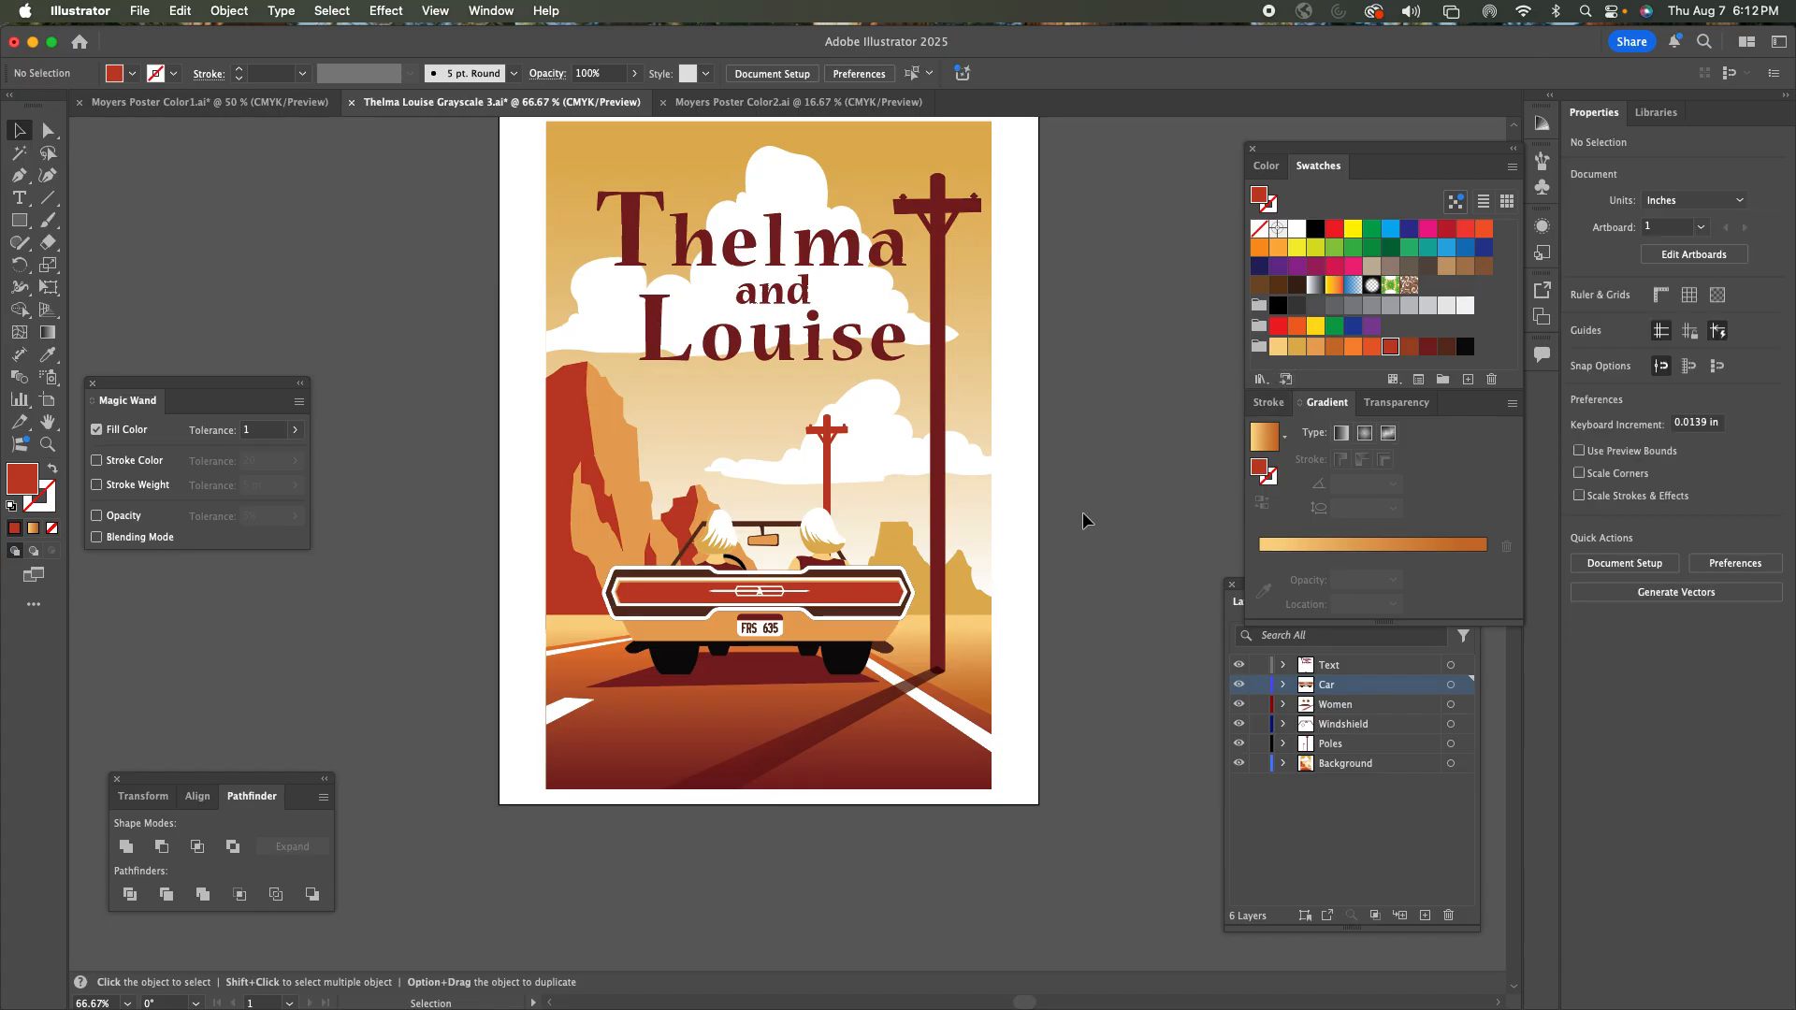
# Fill the emblem in the middle of the car's red rear panel with the sunset group's pale yellow first swatch.
pyautogui.press('z')
pyautogui.click(782, 609)
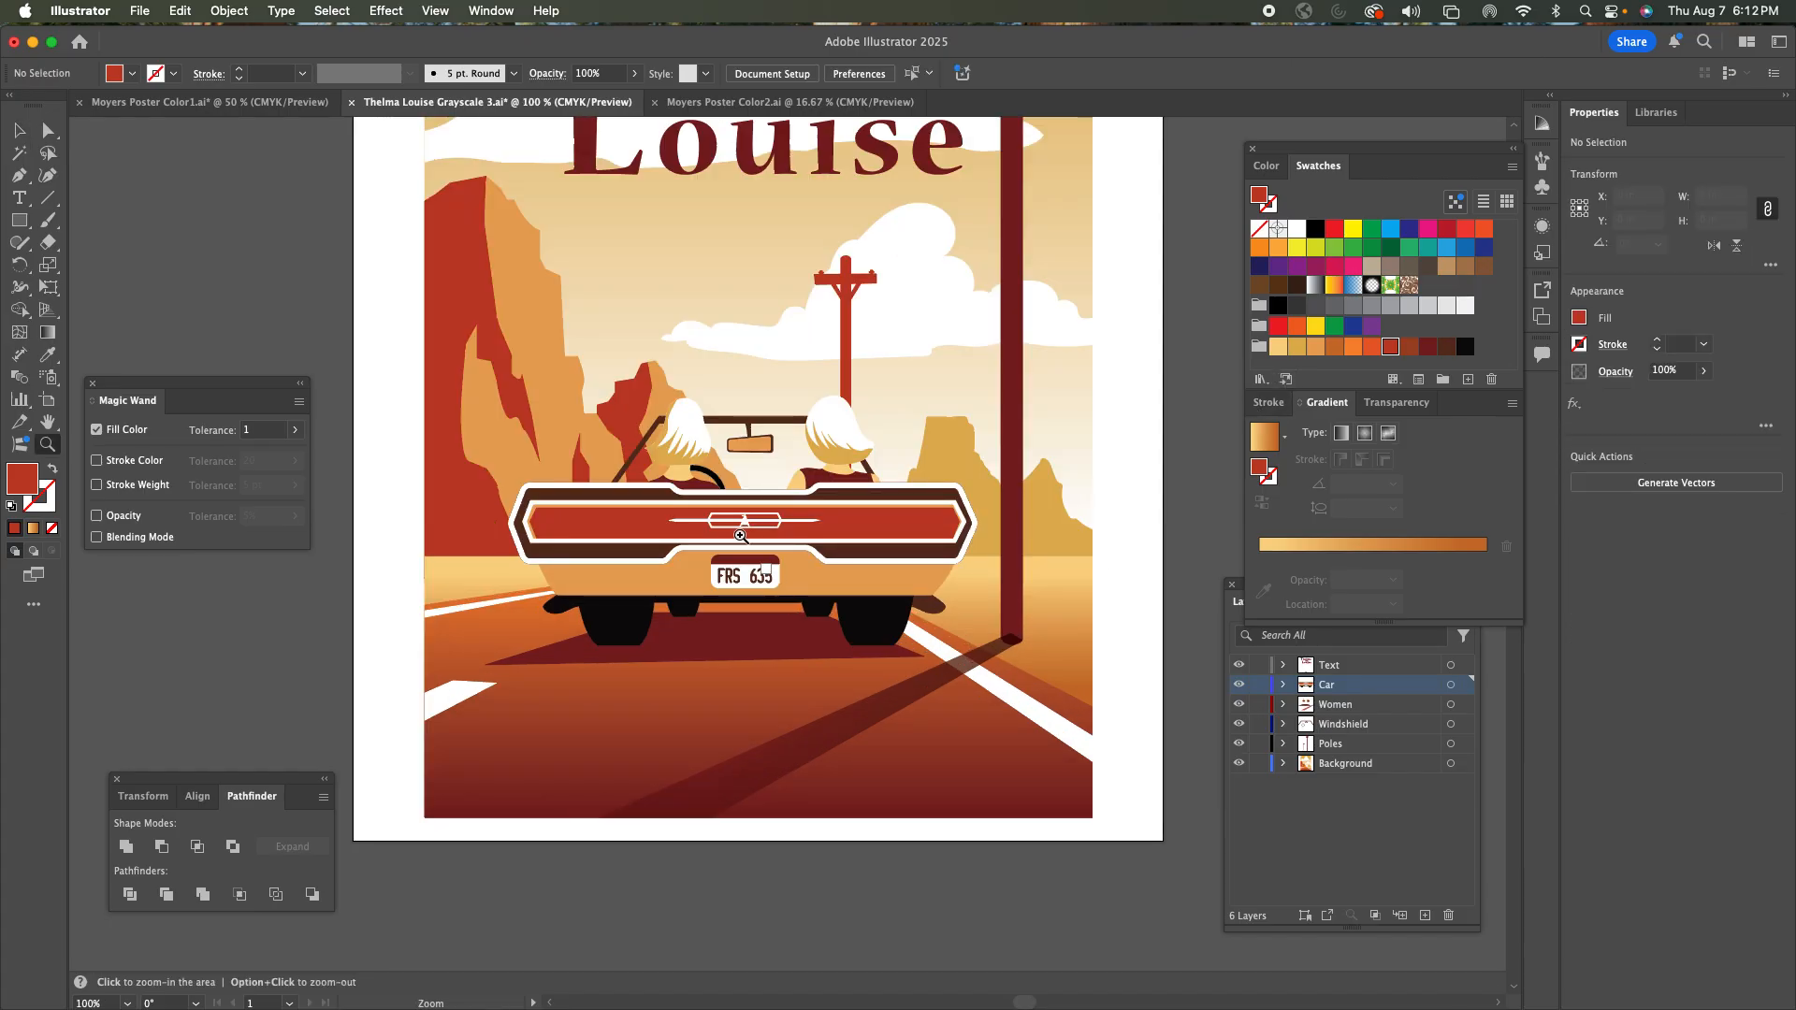
pyautogui.click(743, 535)
pyautogui.click(788, 525)
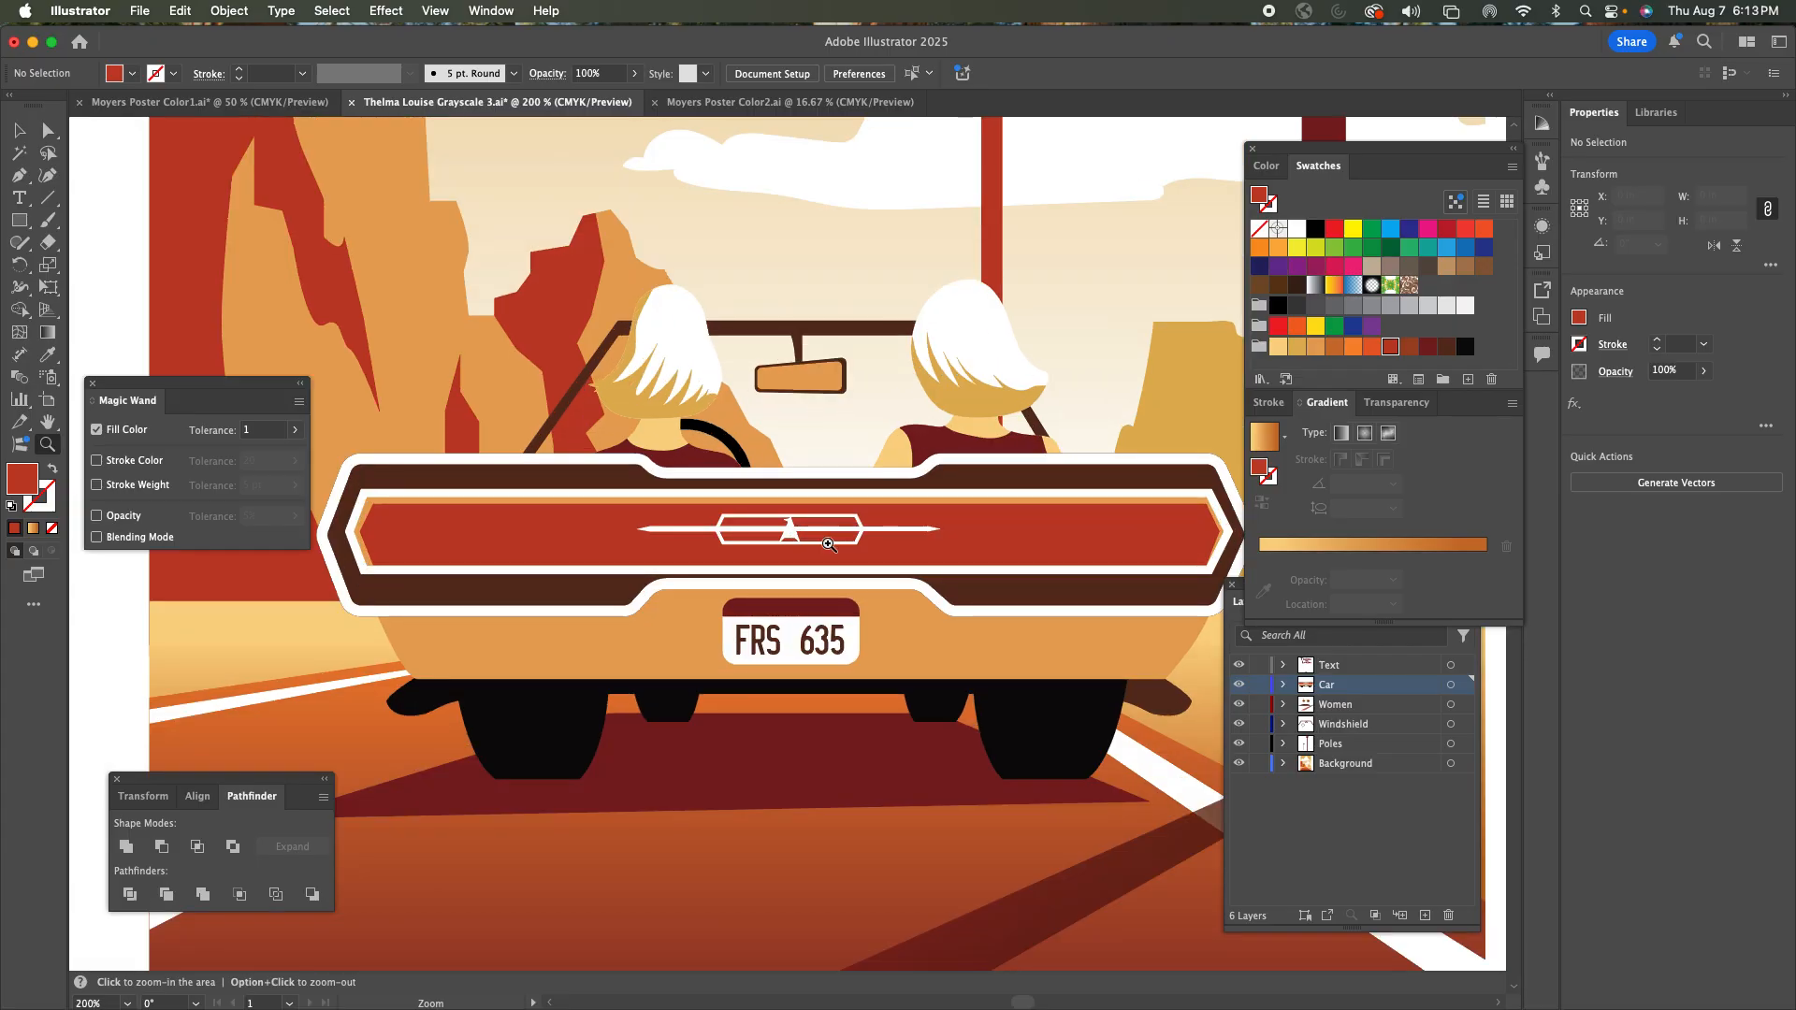
pyautogui.click(18, 130)
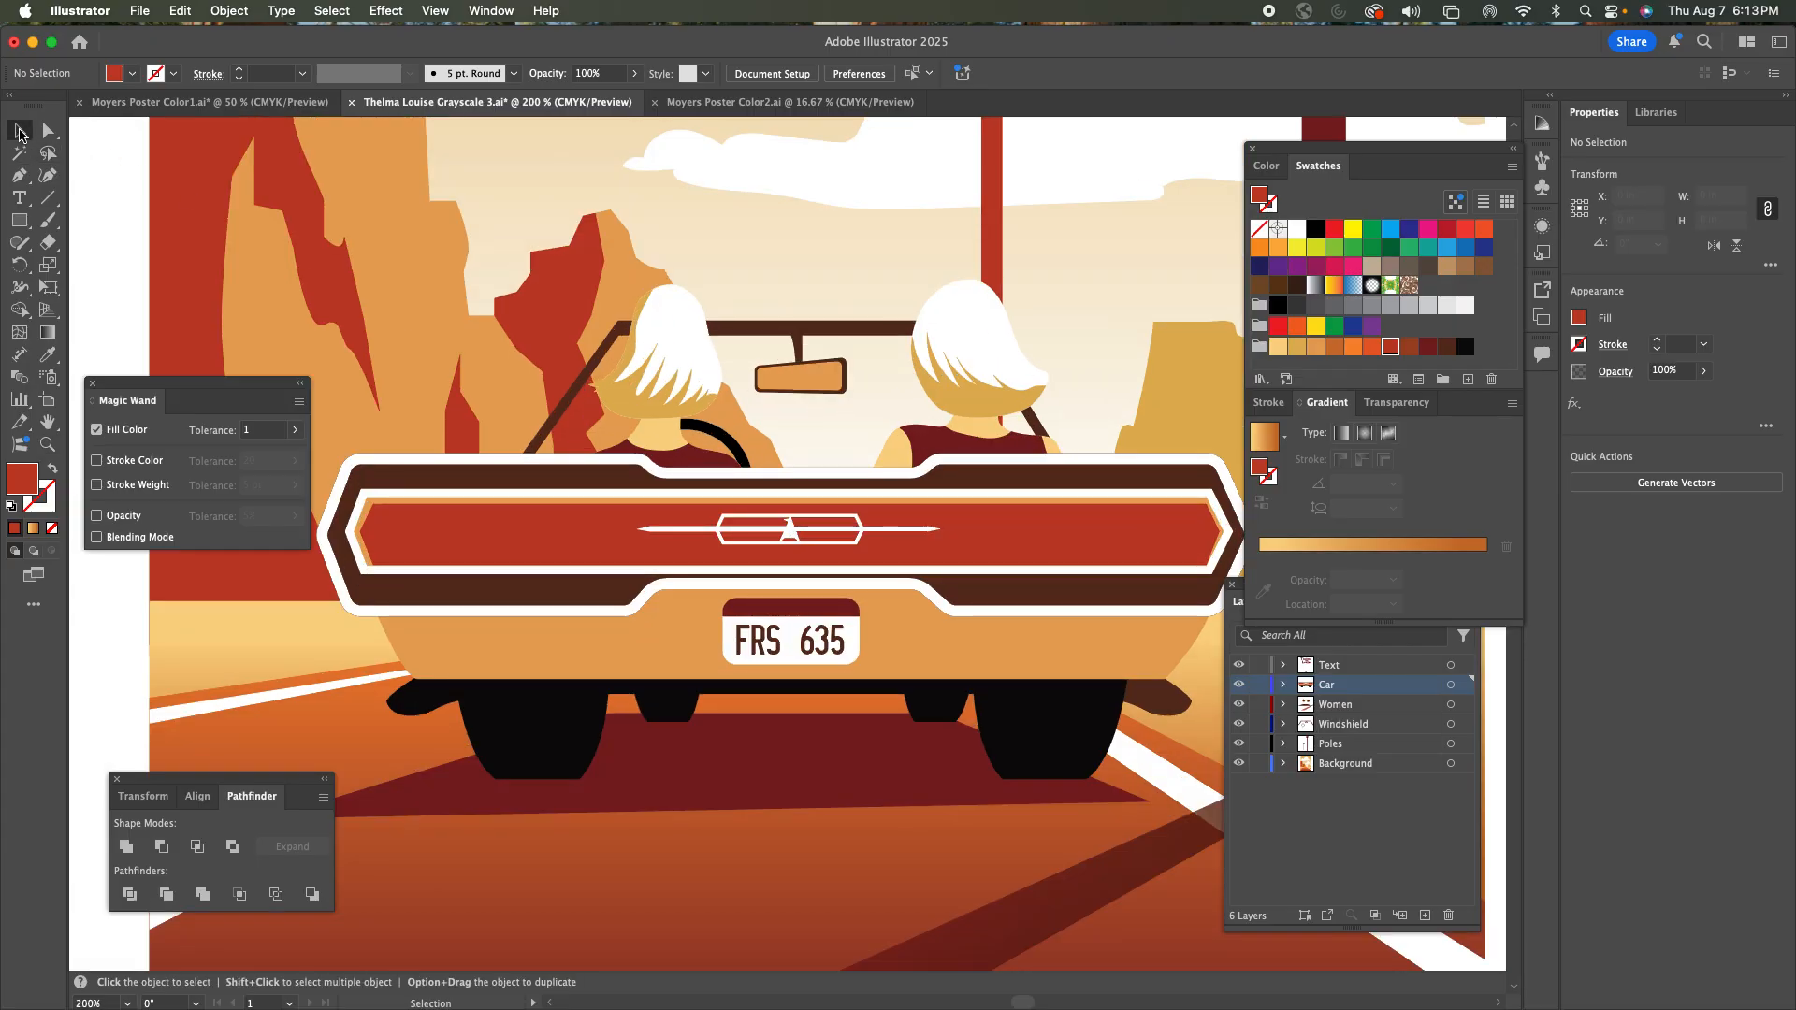
pyautogui.click(854, 530)
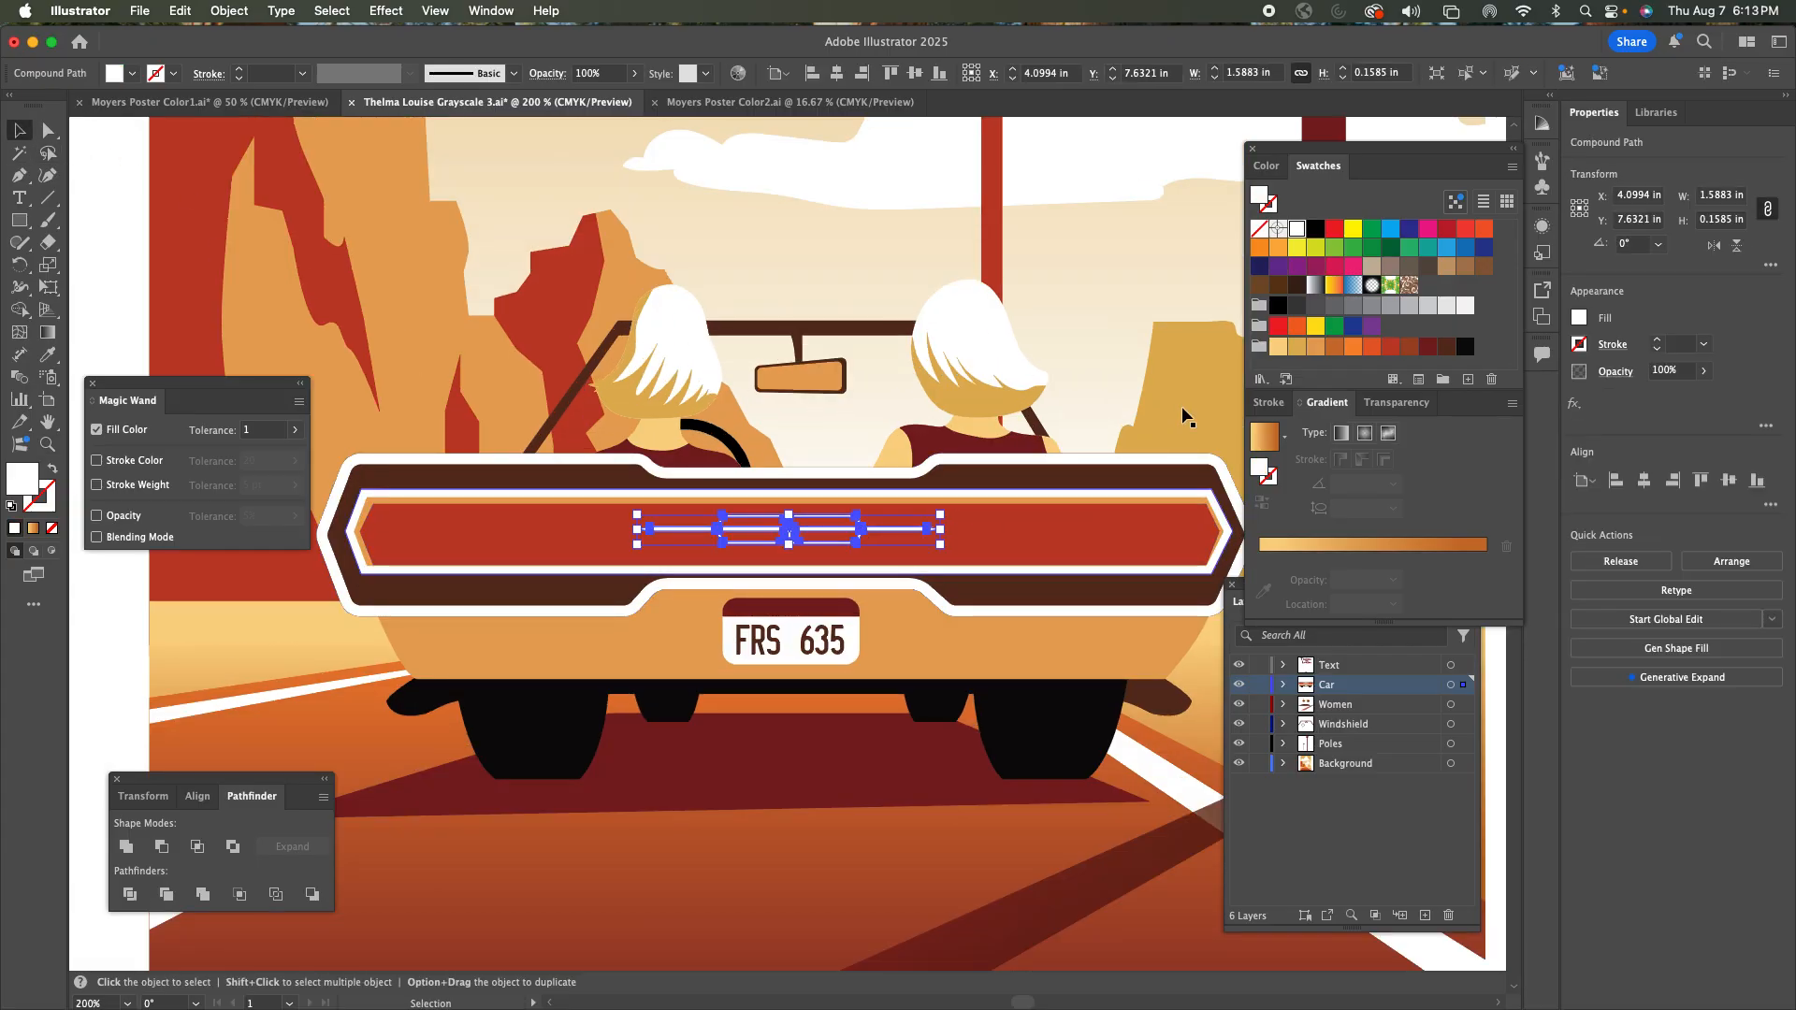
pyautogui.click(1277, 346)
pyautogui.click(1091, 348)
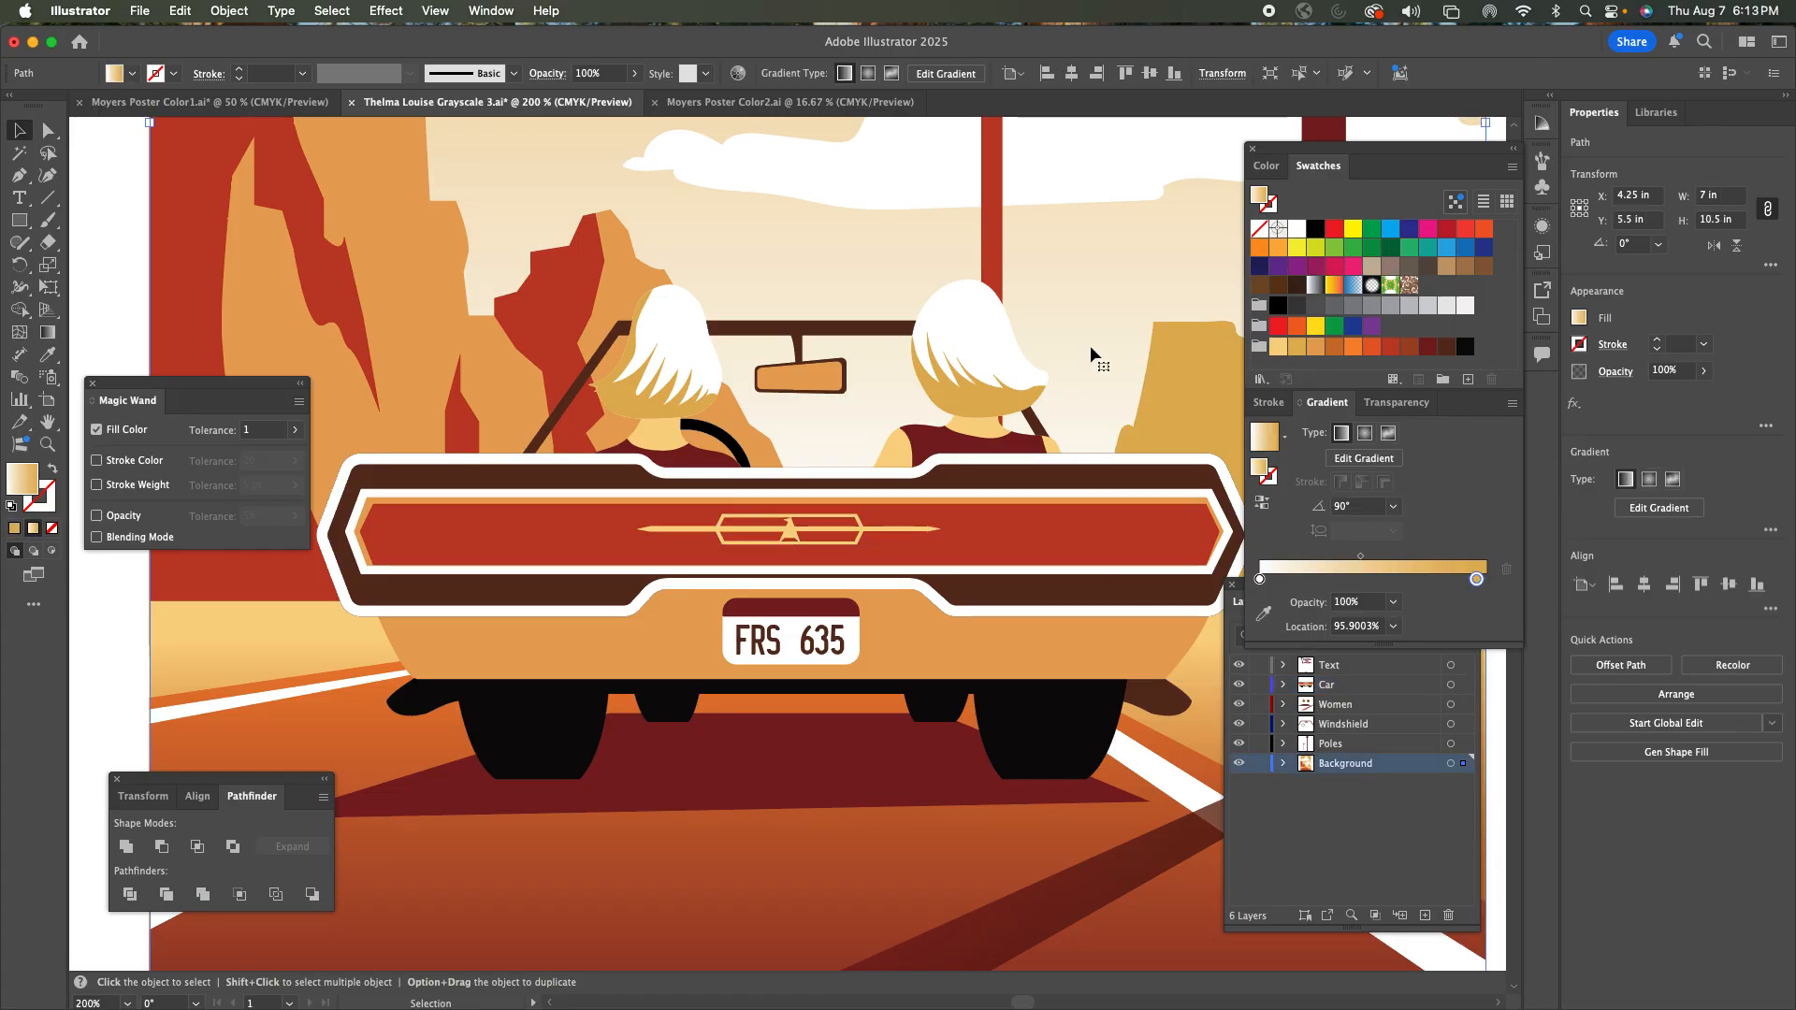
# Give the outer trim outline around the car's rear a golden second-swatch stroke, keeping its fill at none.
pyautogui.click(951, 479)
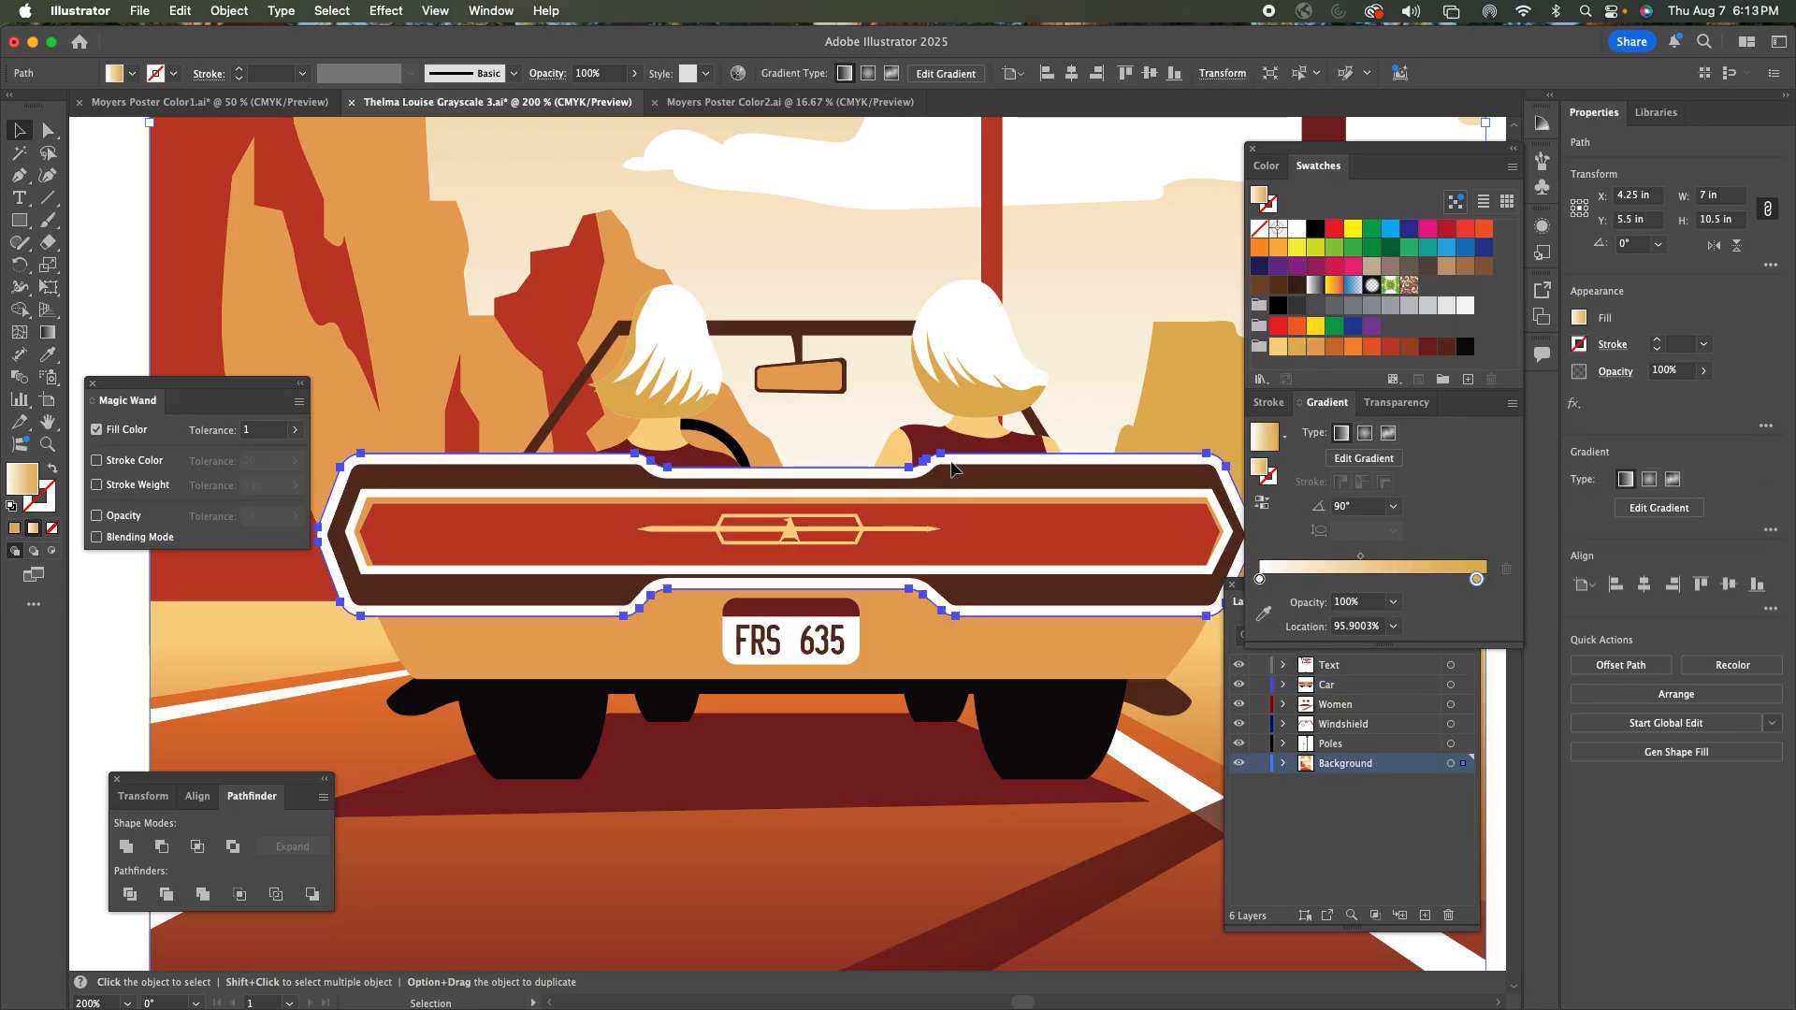
pyautogui.click(950, 507)
pyautogui.click(931, 603)
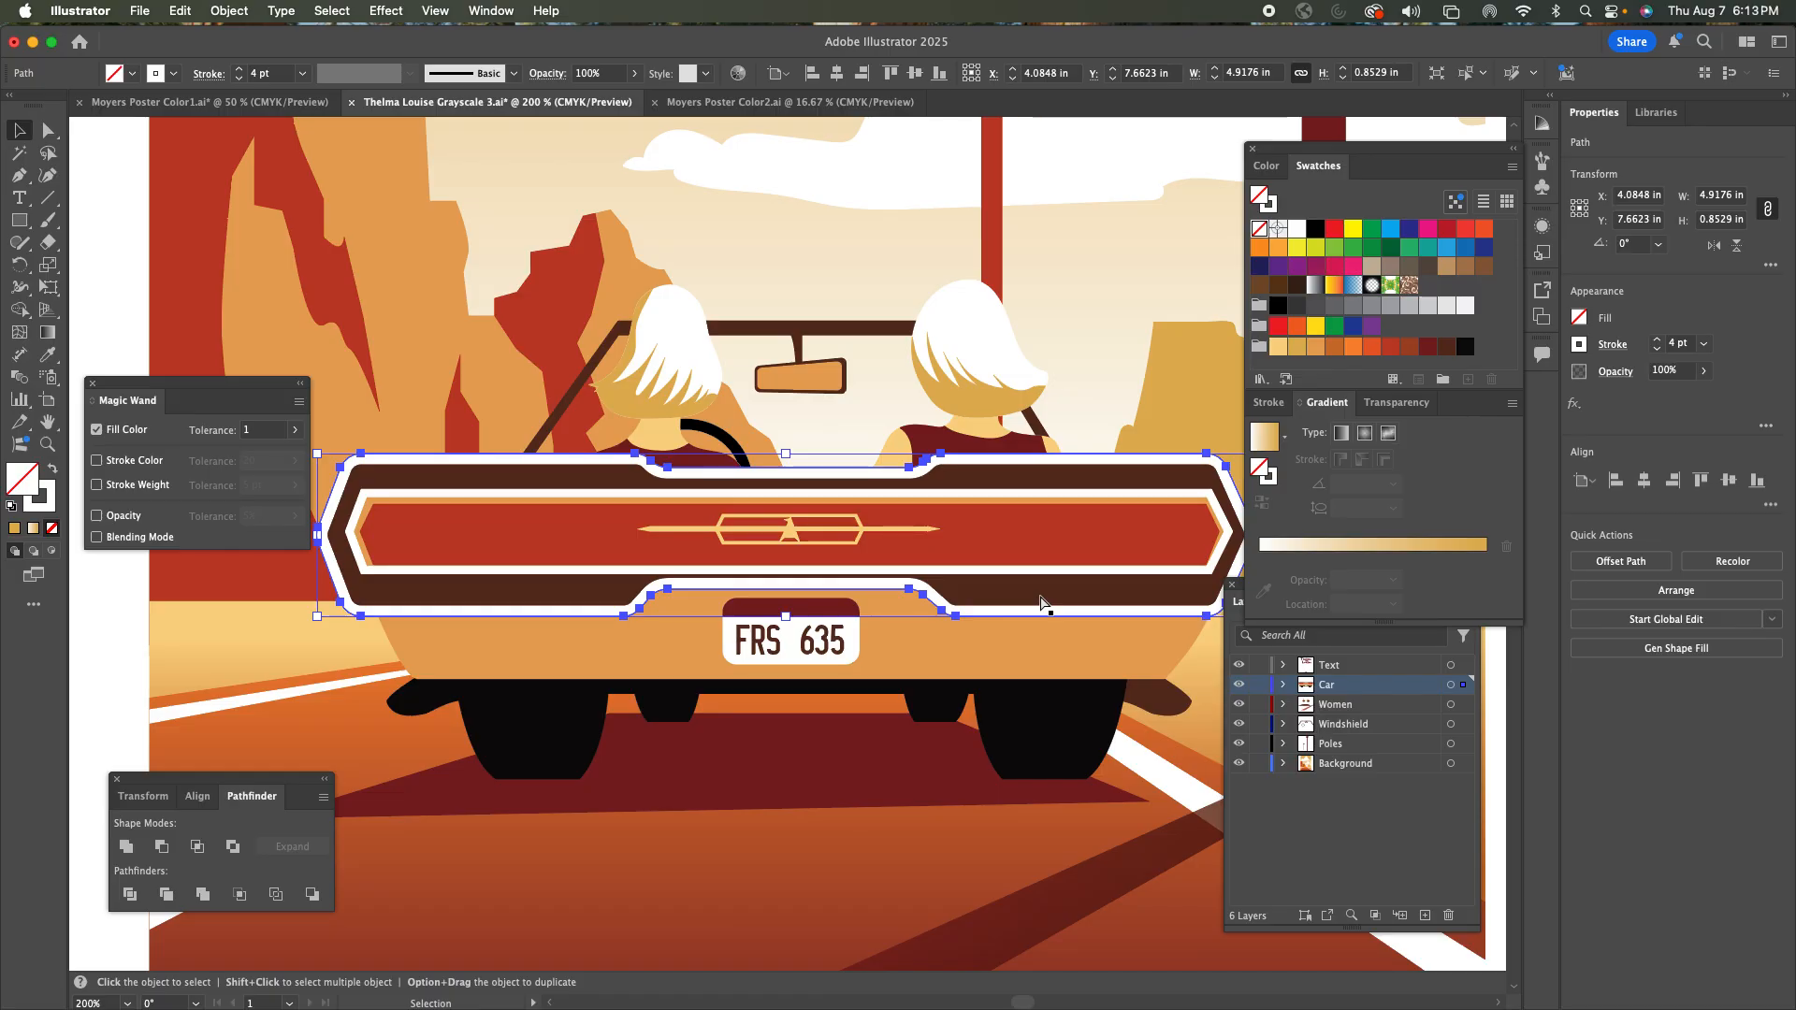
pyautogui.press('a')
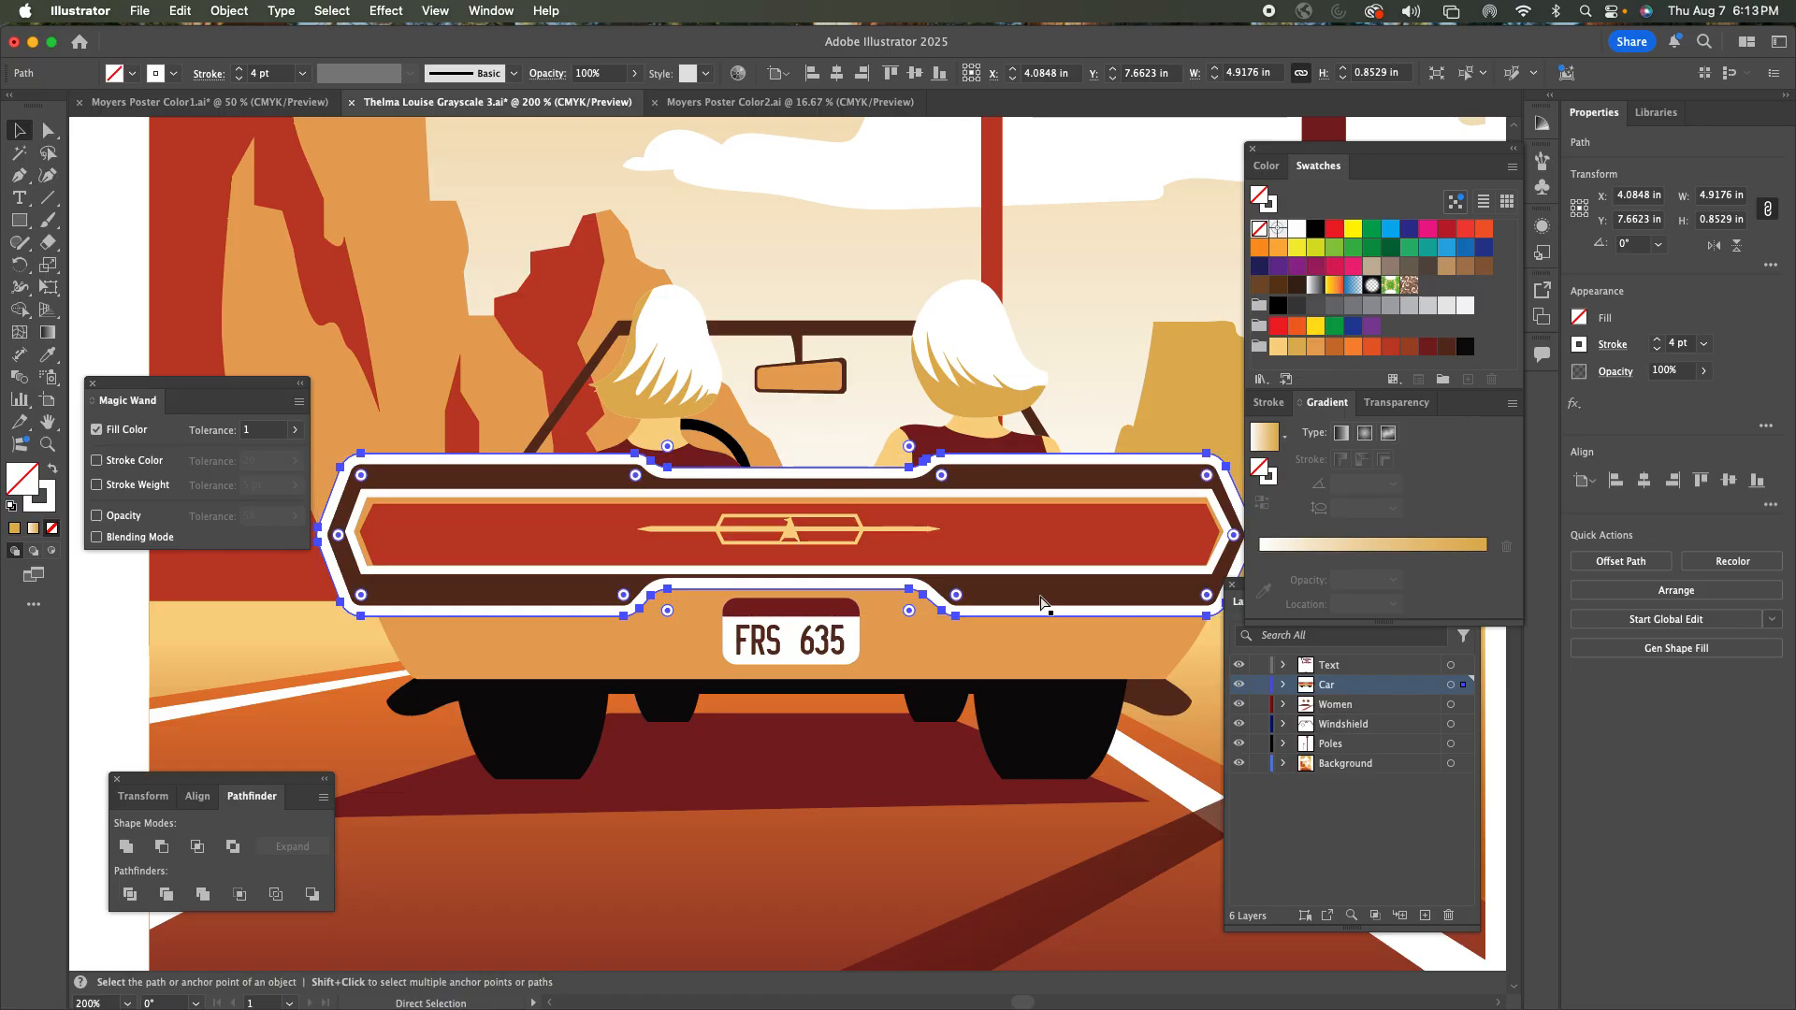
pyautogui.press('v')
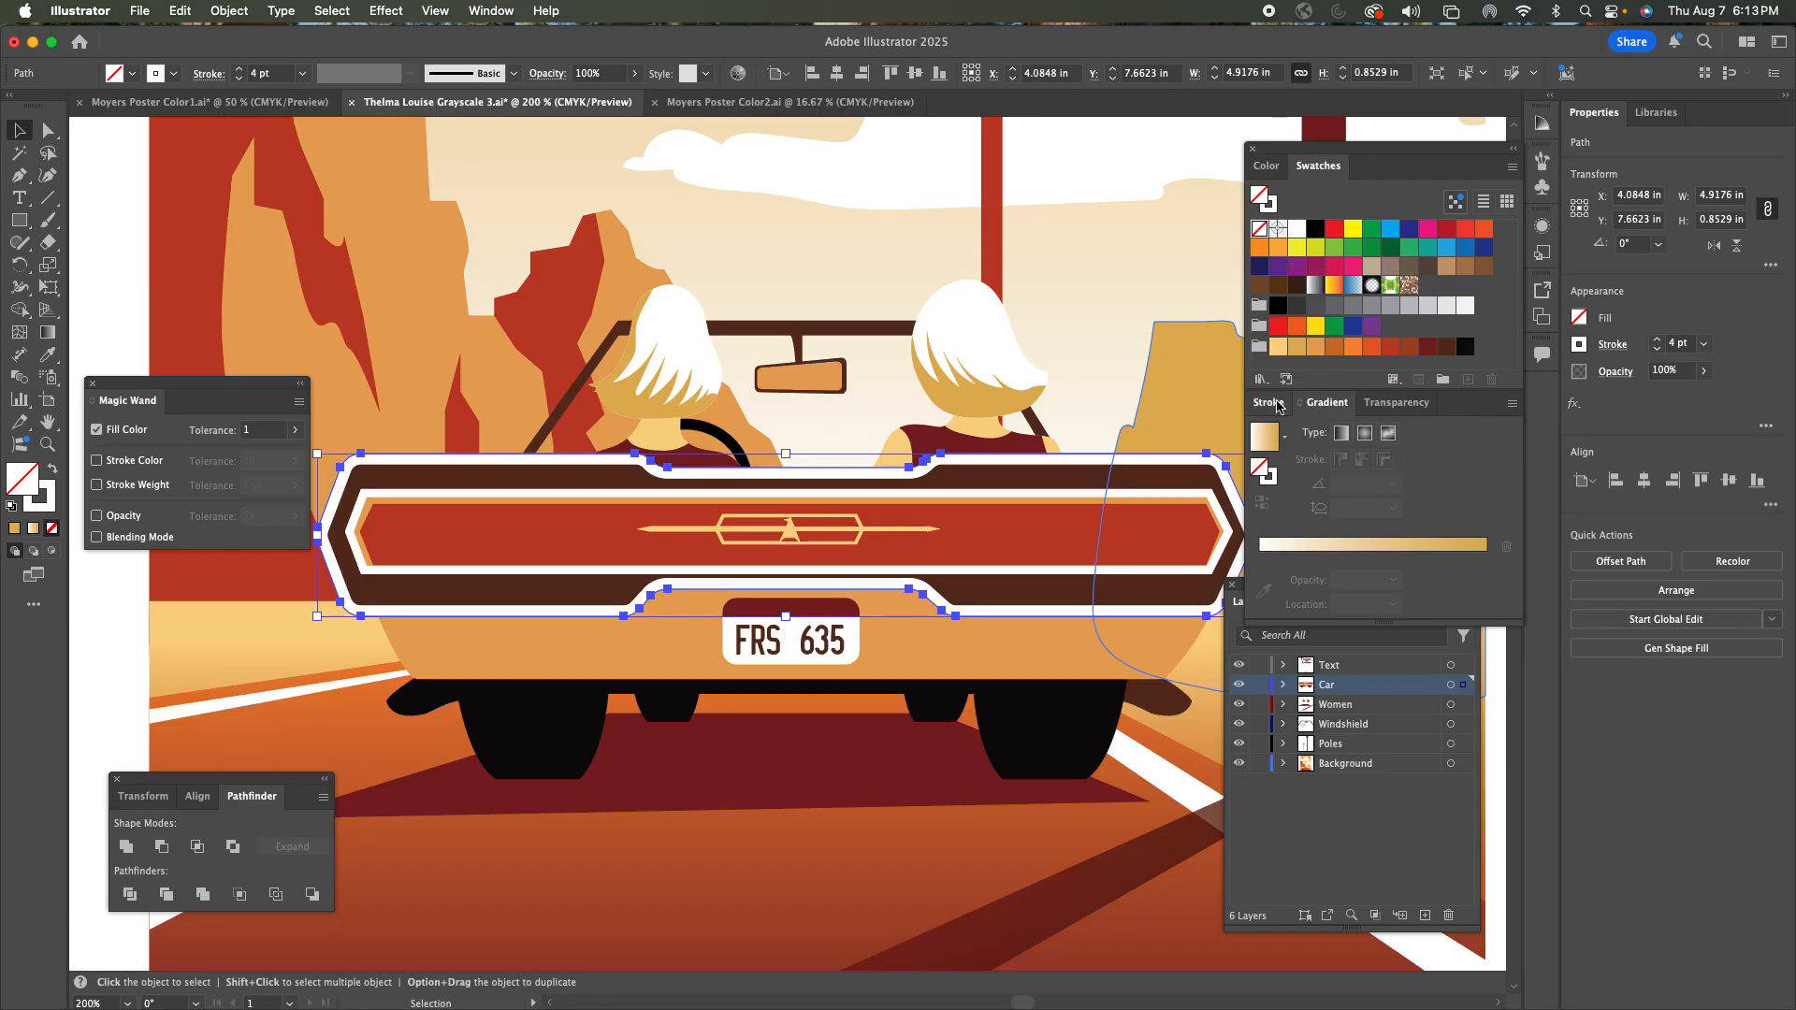
pyautogui.click(1296, 347)
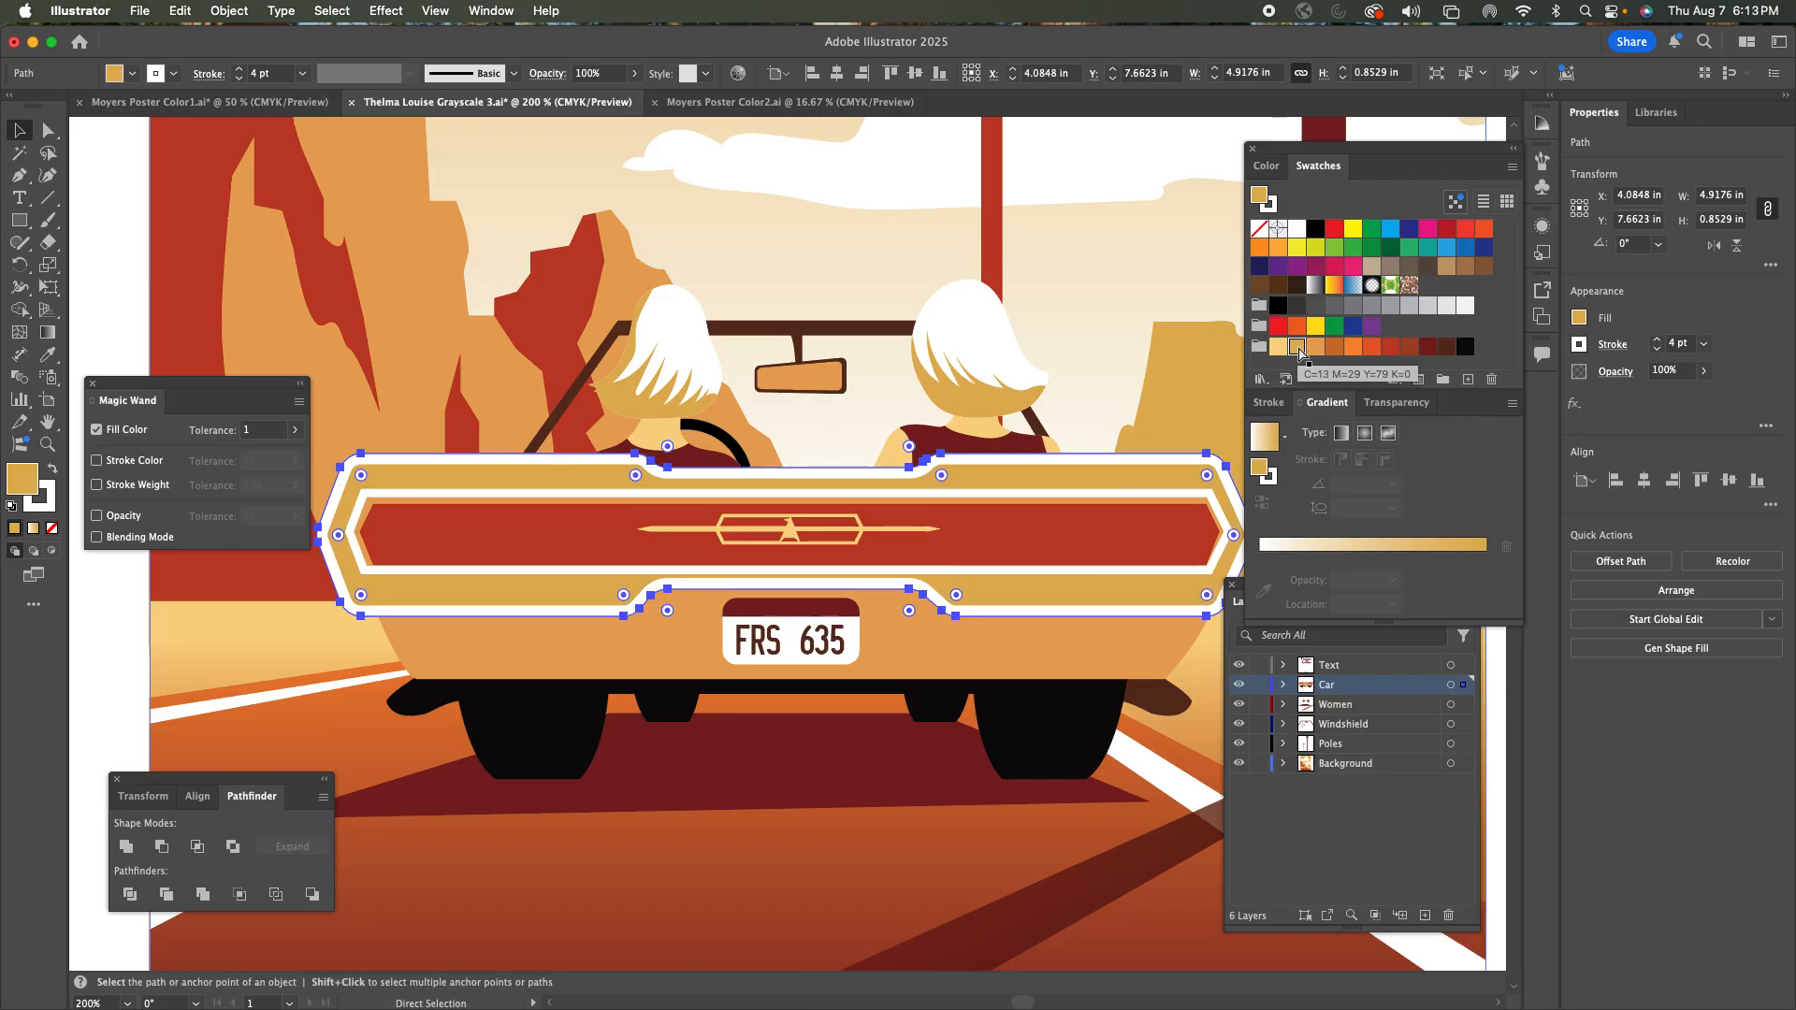
pyautogui.press('/')
pyautogui.click(1274, 208)
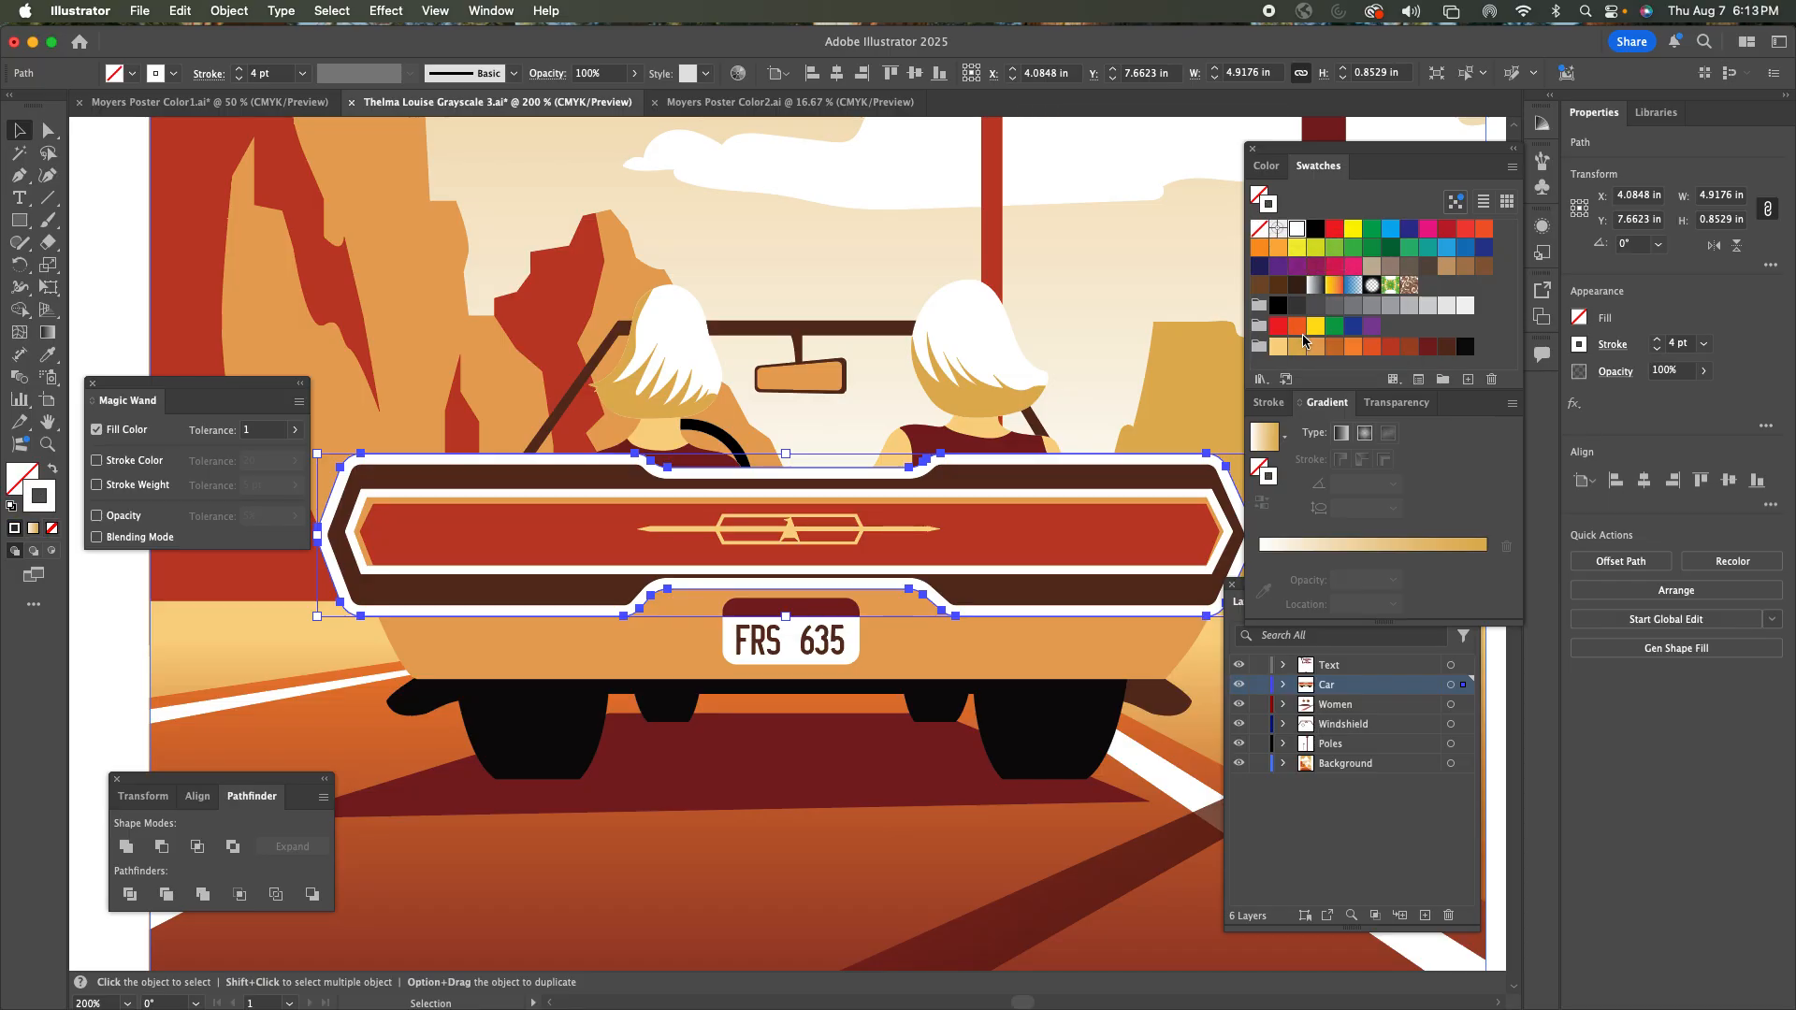
pyautogui.click(1297, 347)
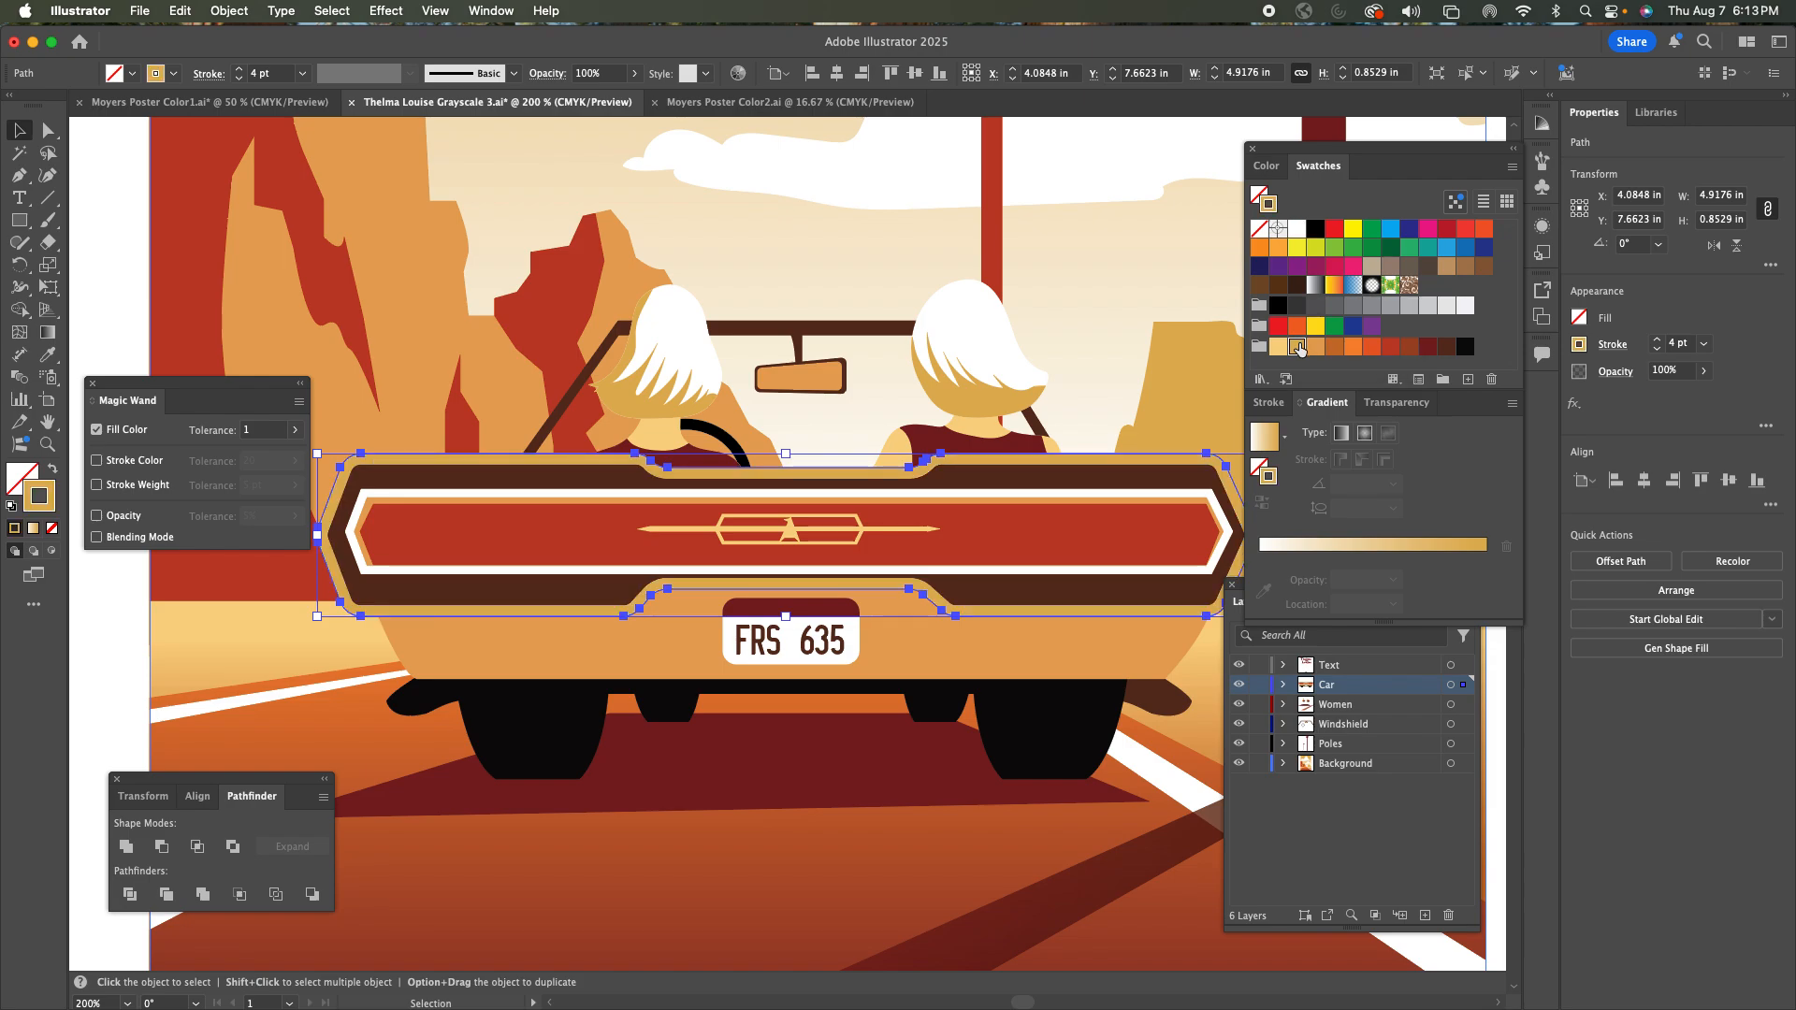
# Set the outer trim outline's stroke weight to 1.5 pt.
pyautogui.click(1269, 402)
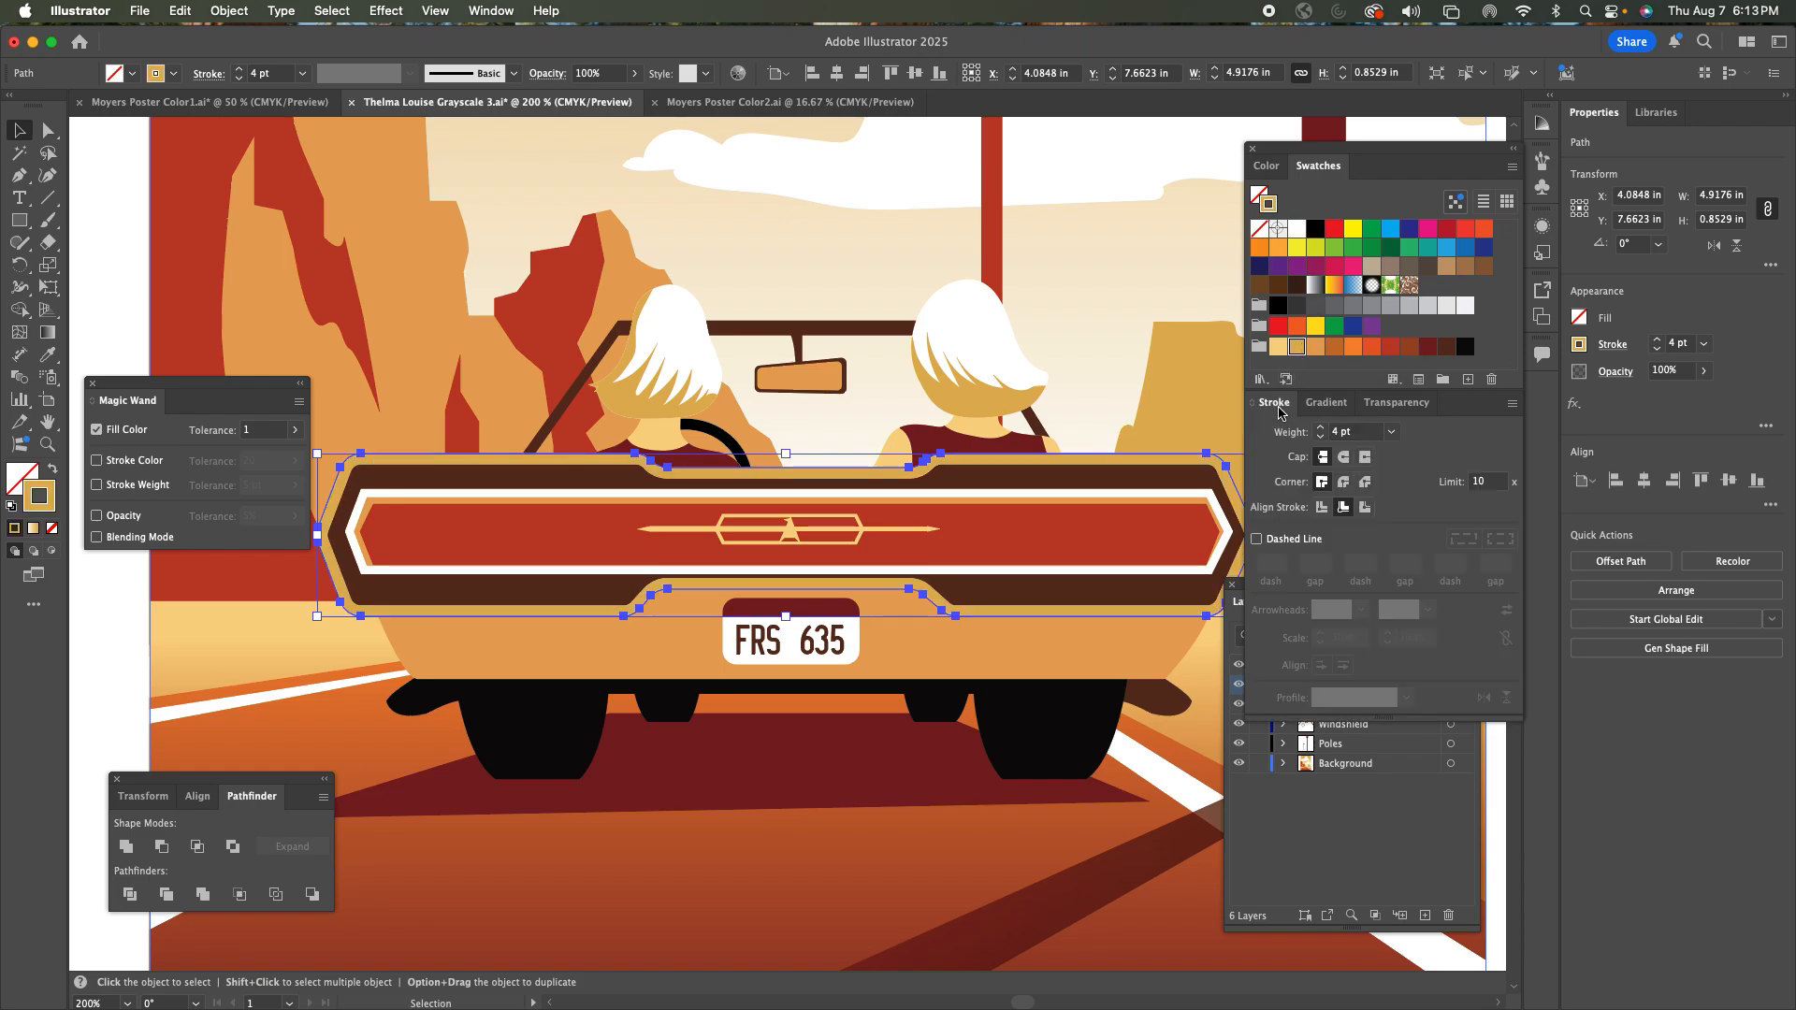
pyautogui.click(1321, 436)
pyautogui.click(1321, 437)
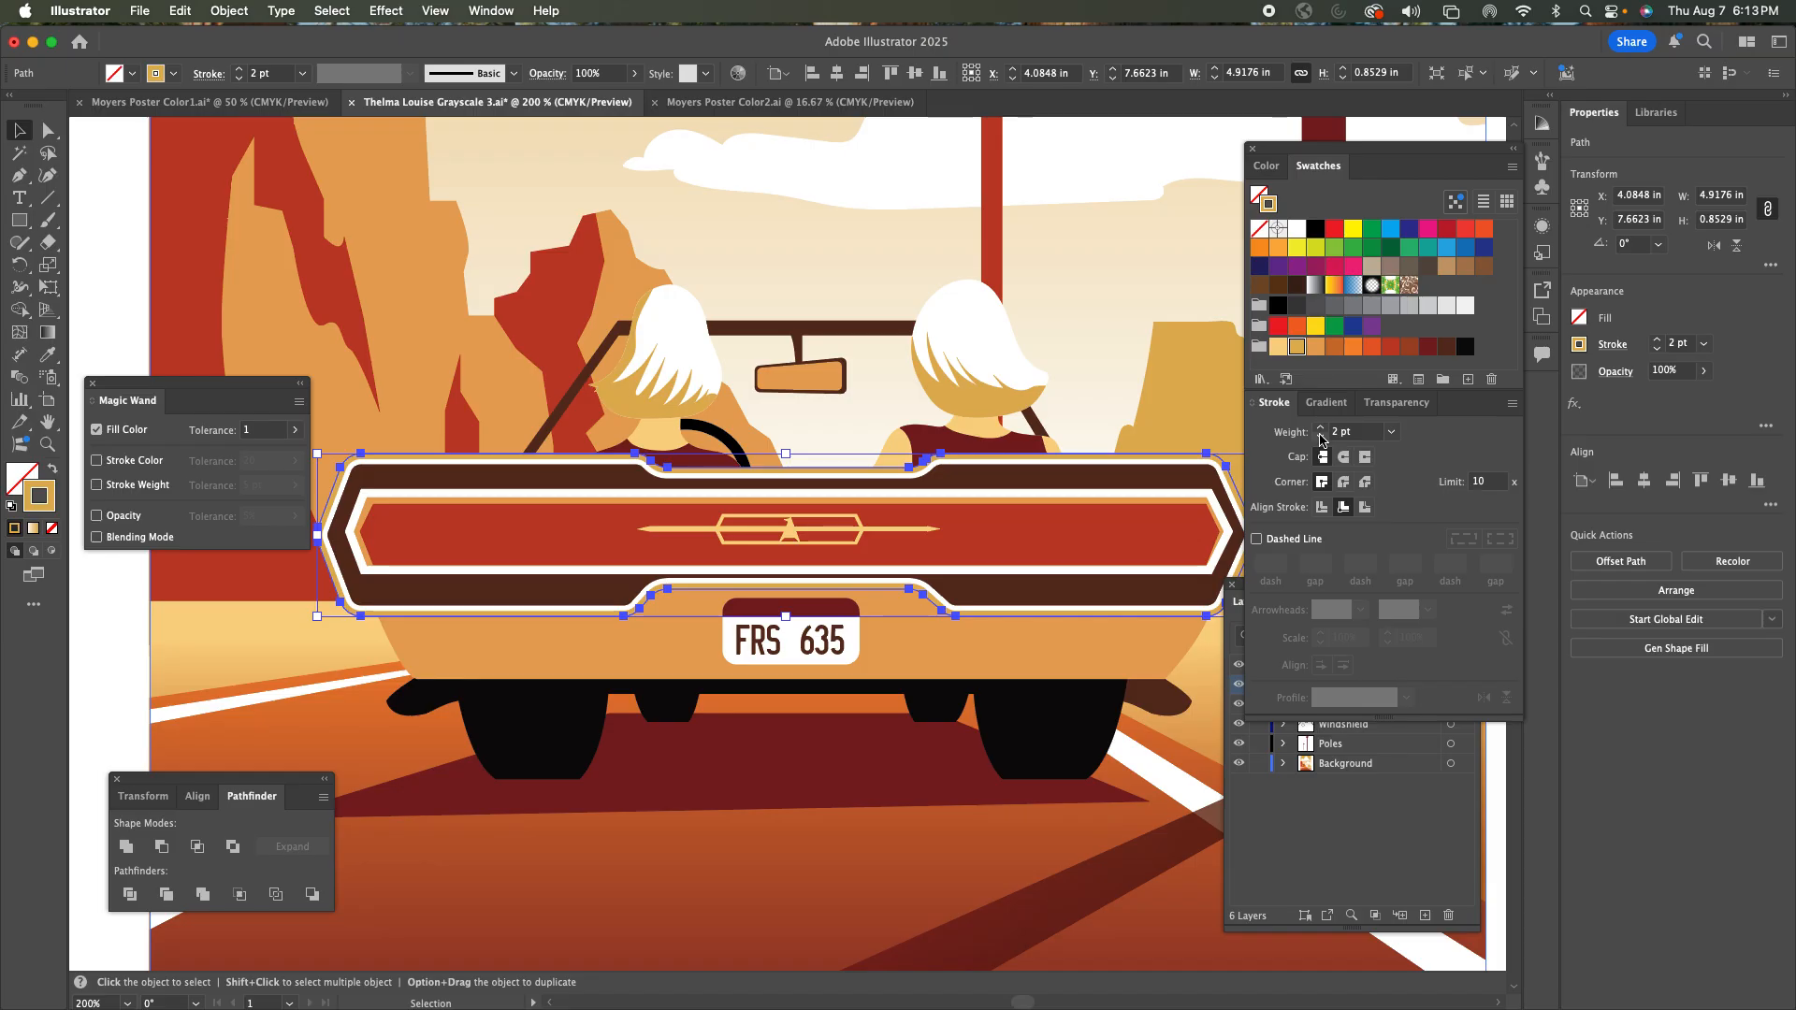
pyautogui.click(1321, 436)
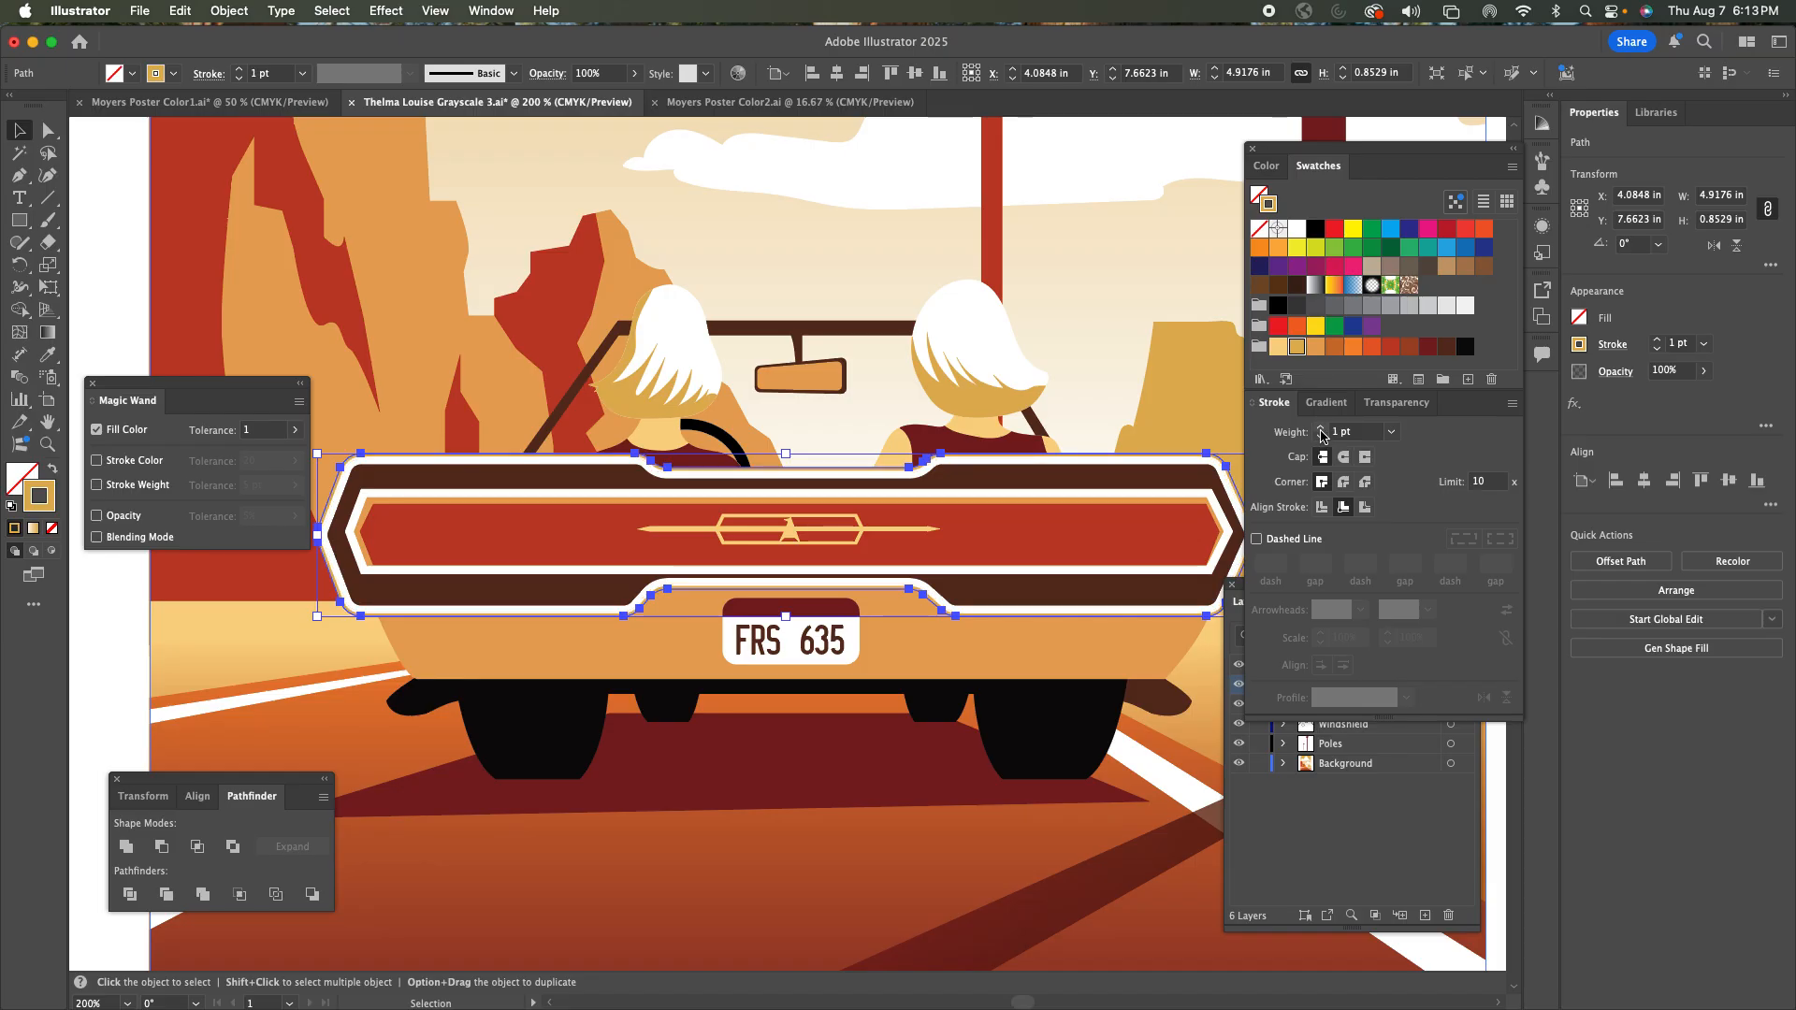
pyautogui.click(1337, 432)
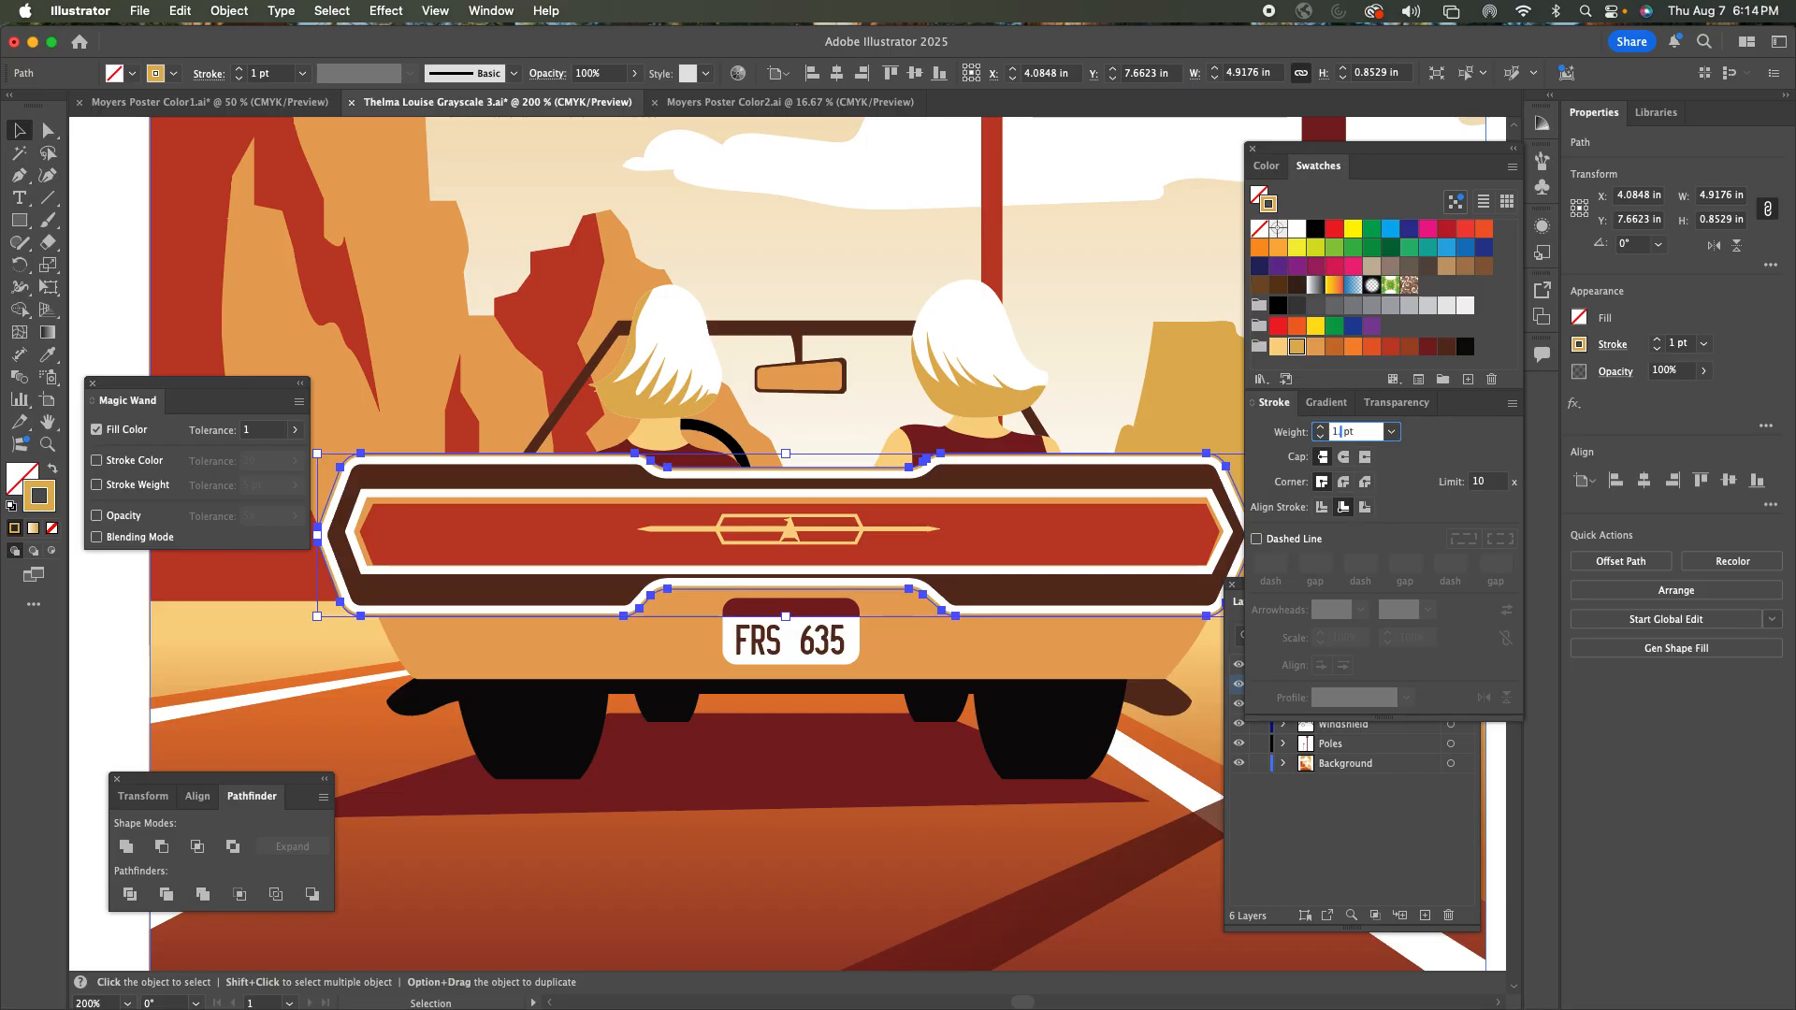
pyautogui.write('.5')
pyautogui.press('Return')
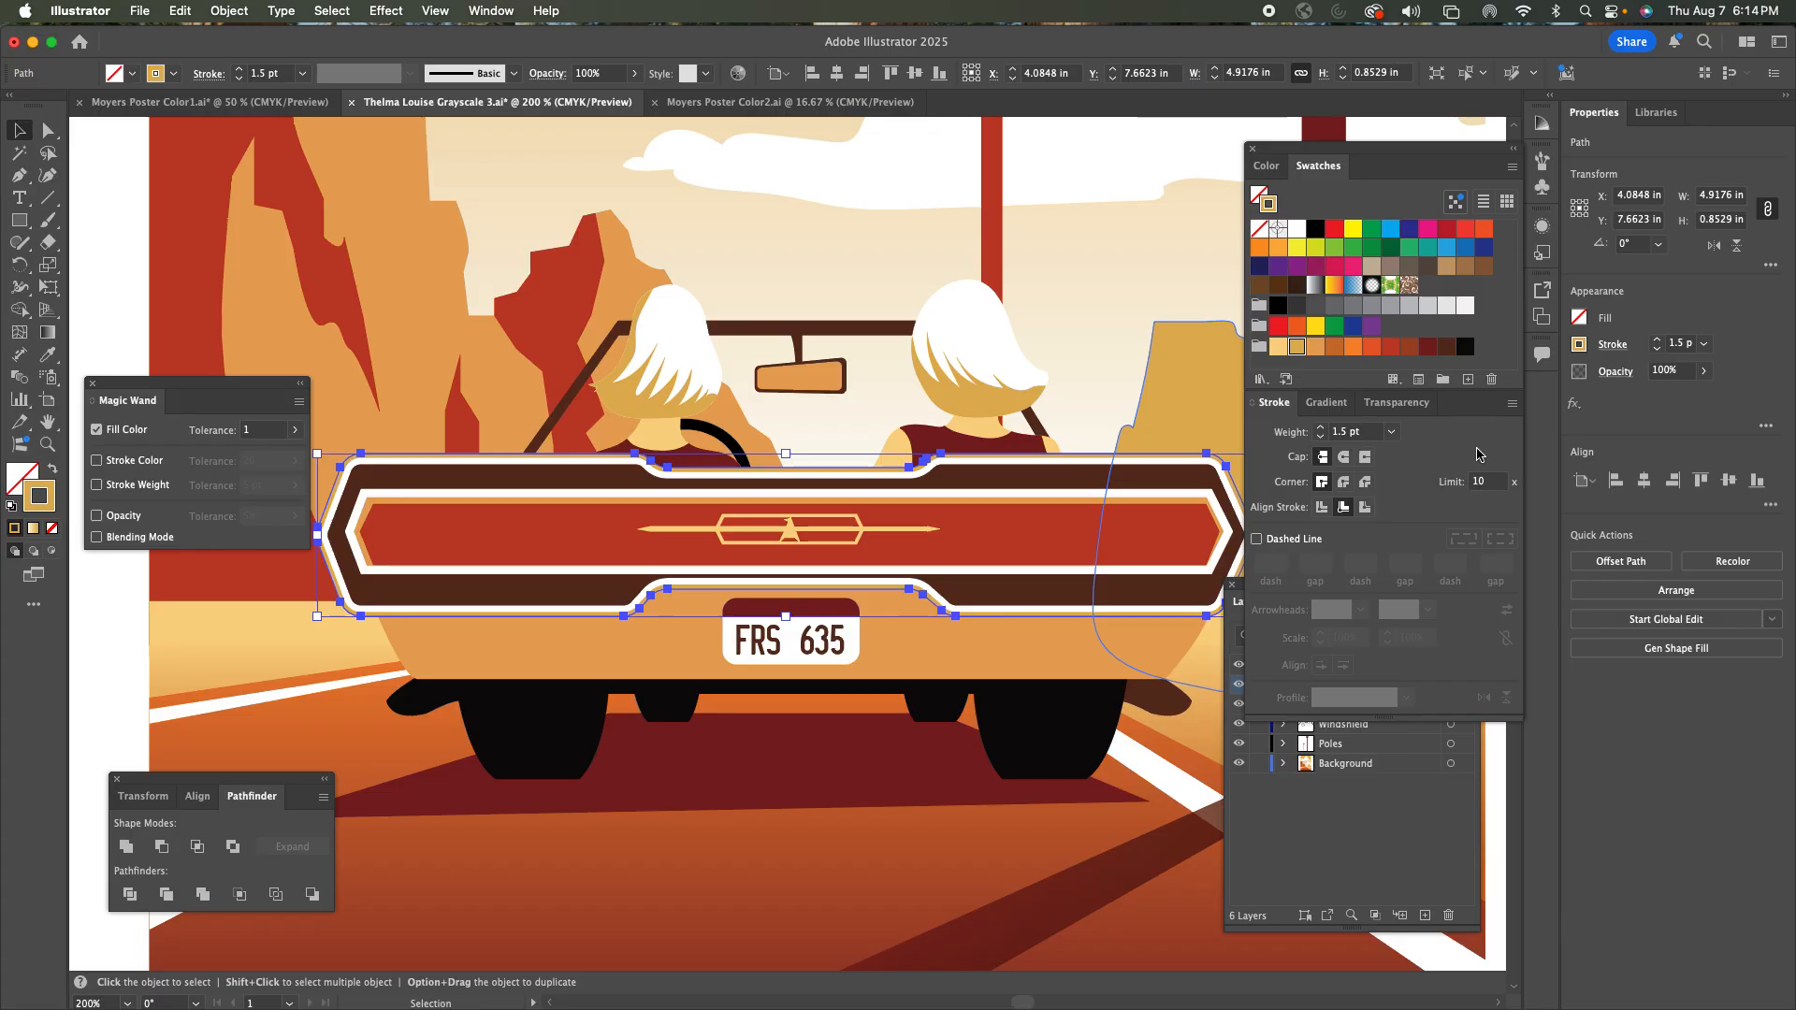
# Color the inner trim outline's stroke around the red panel with the golden second swatch and set its weight to 1 pt.
pyautogui.click(1209, 501)
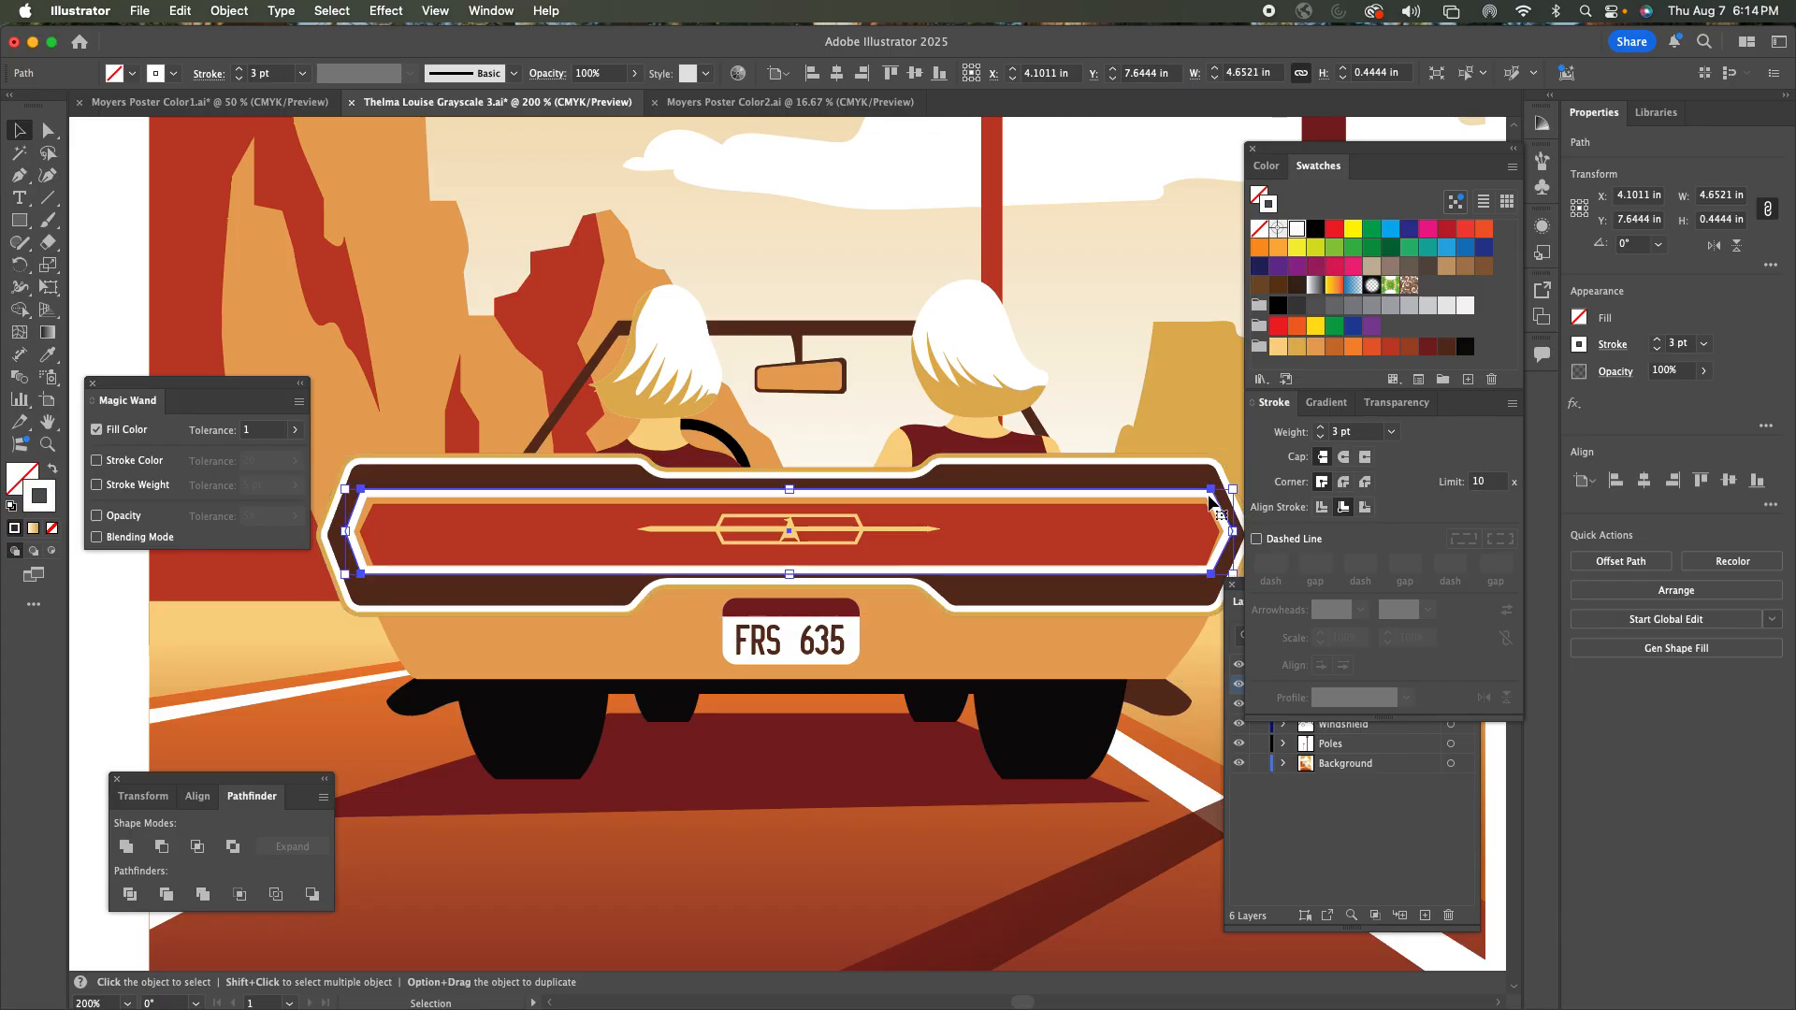
pyautogui.press('a')
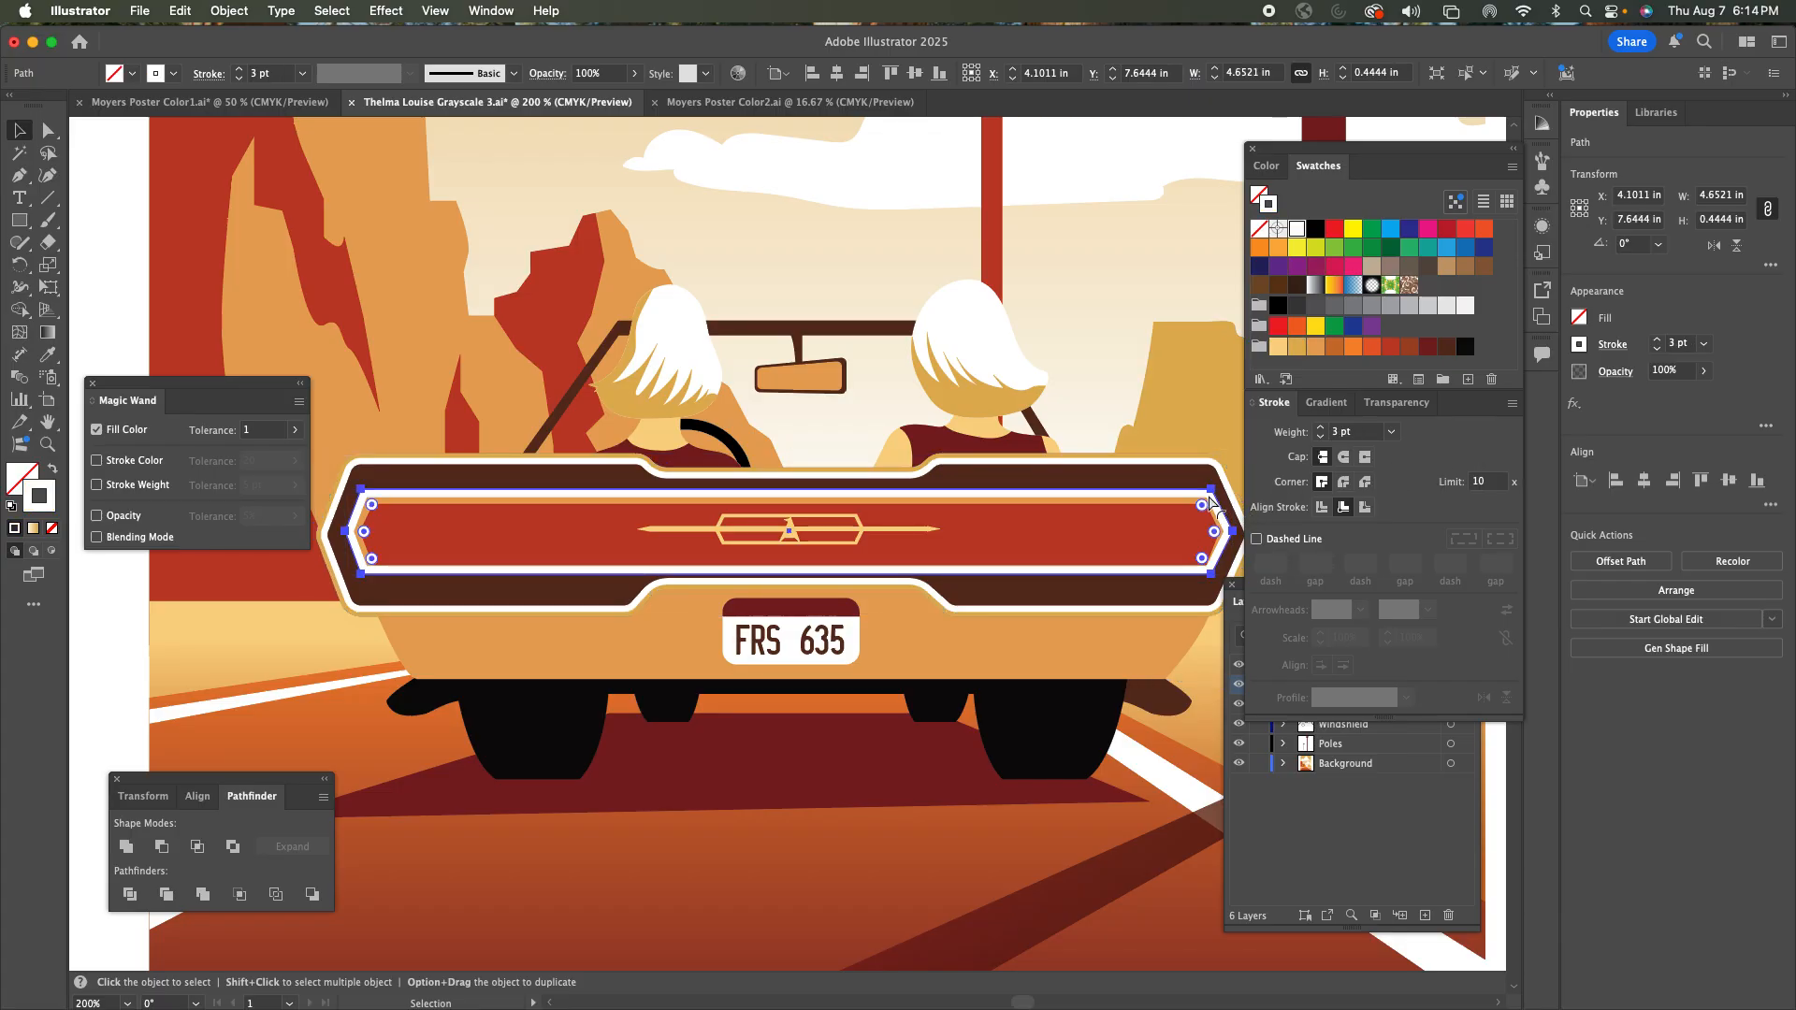
pyautogui.press('v')
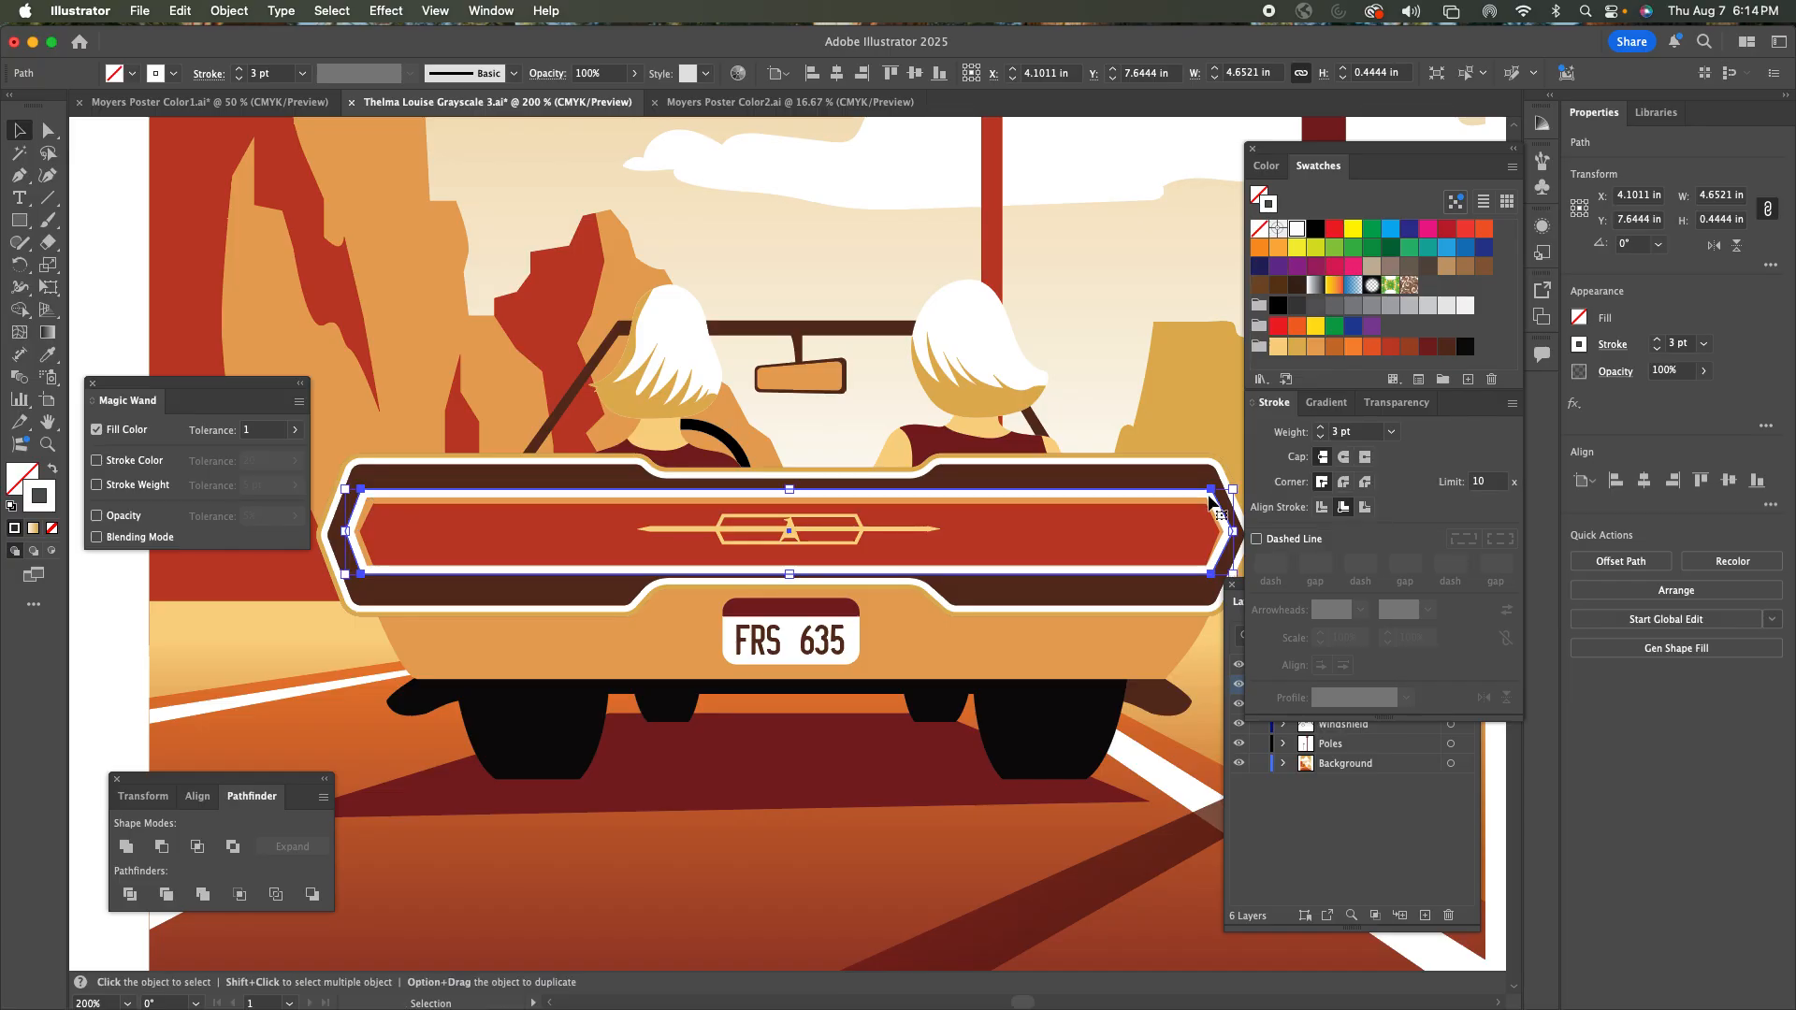
pyautogui.click(1297, 348)
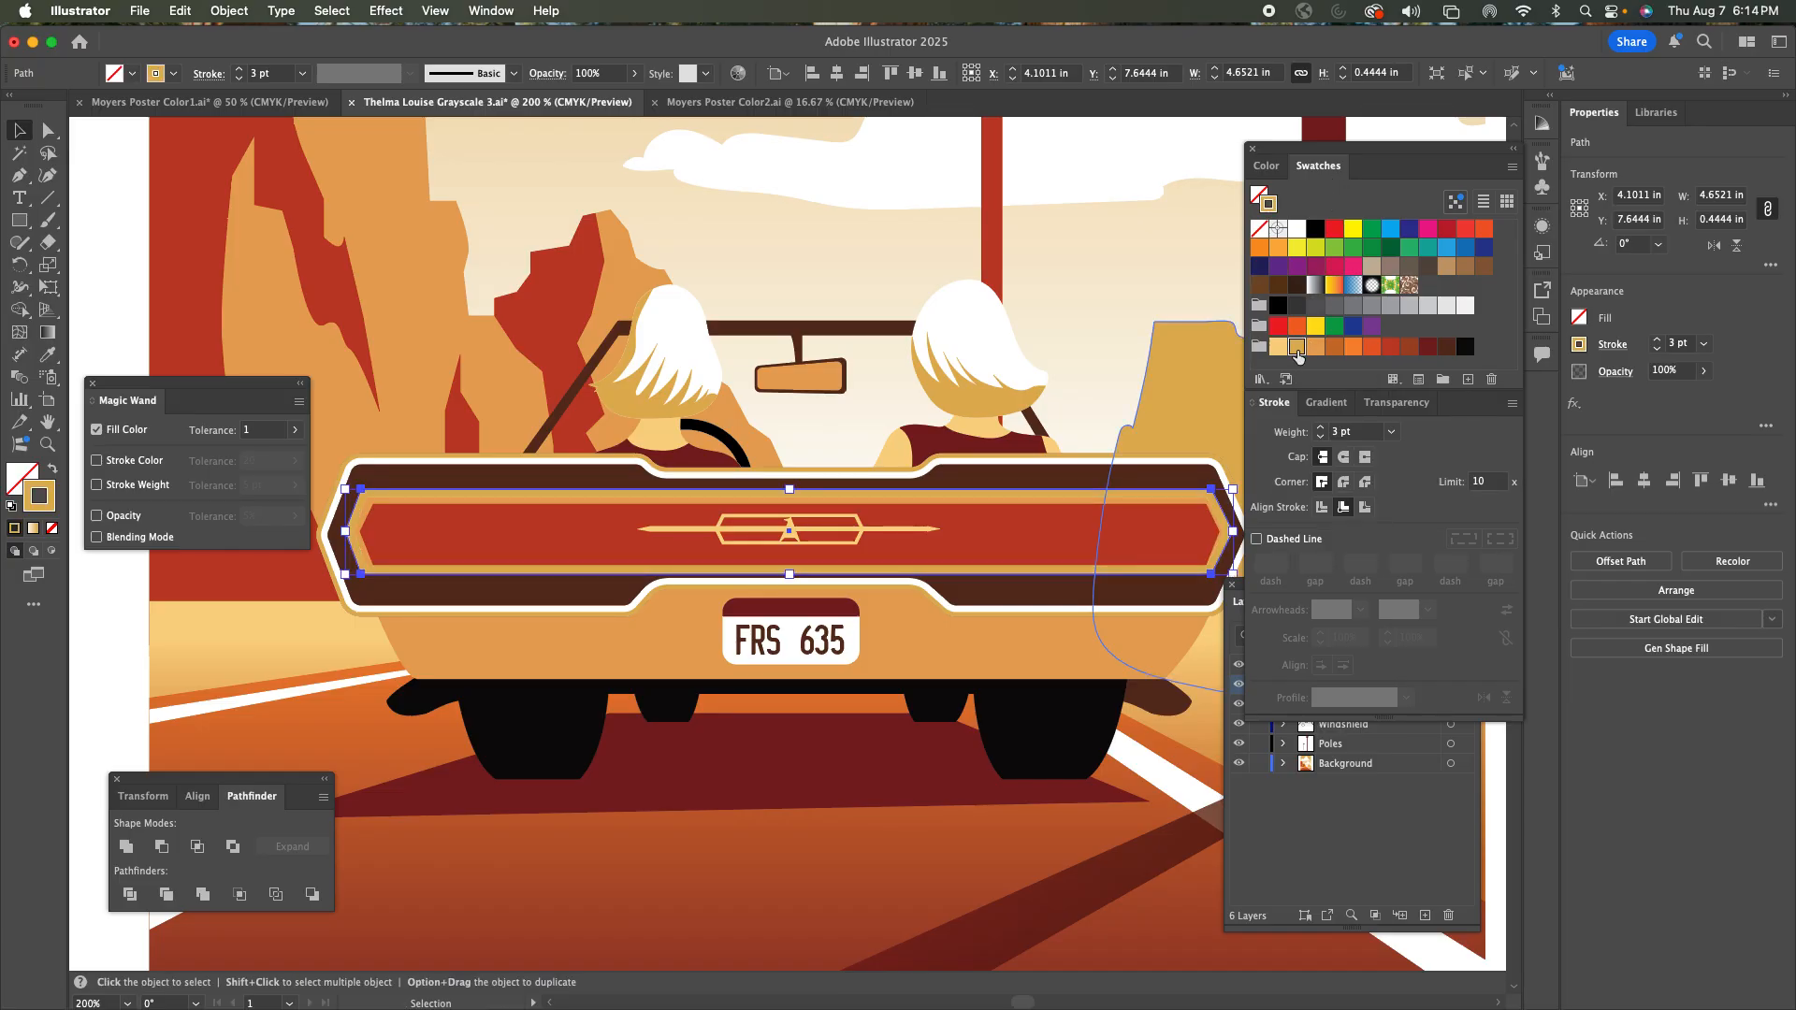
pyautogui.click(1320, 437)
pyautogui.click(1319, 437)
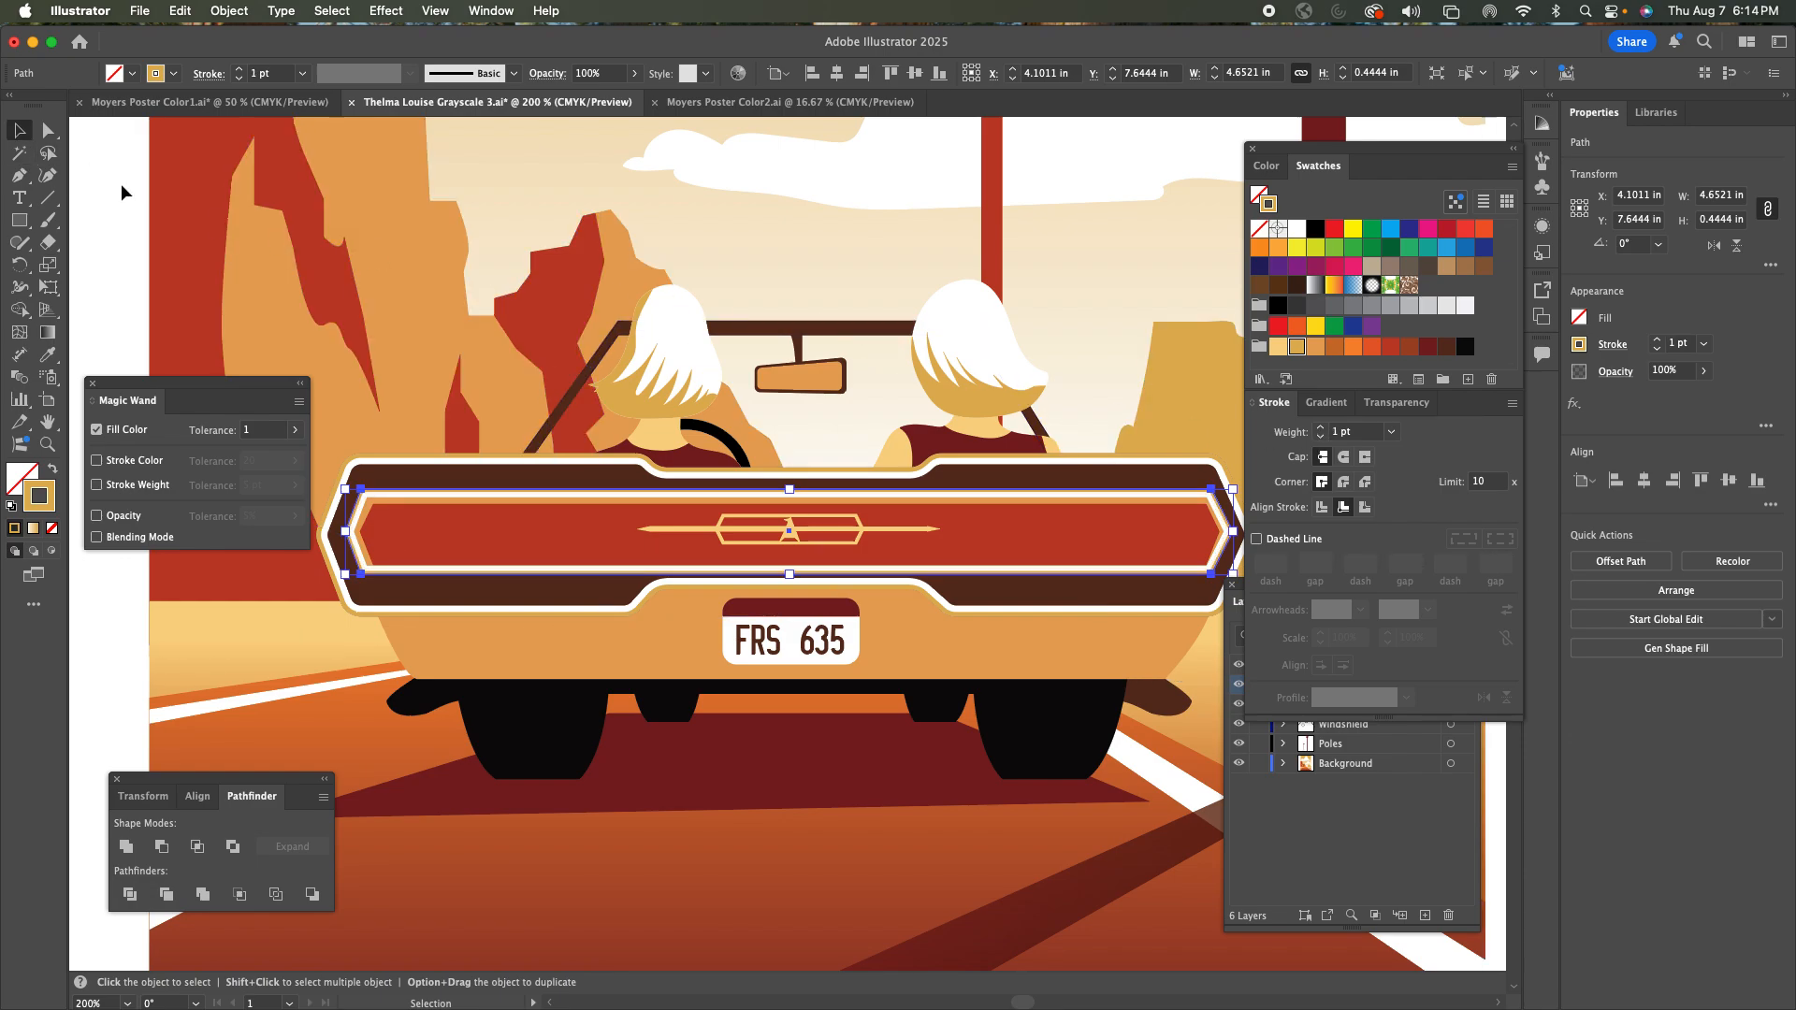
# Recolor the strokes of both the outer and inner trim outlines with the sunset group's pale yellow first swatch and deselect them.
pyautogui.press('z')
pyautogui.click(622, 471)
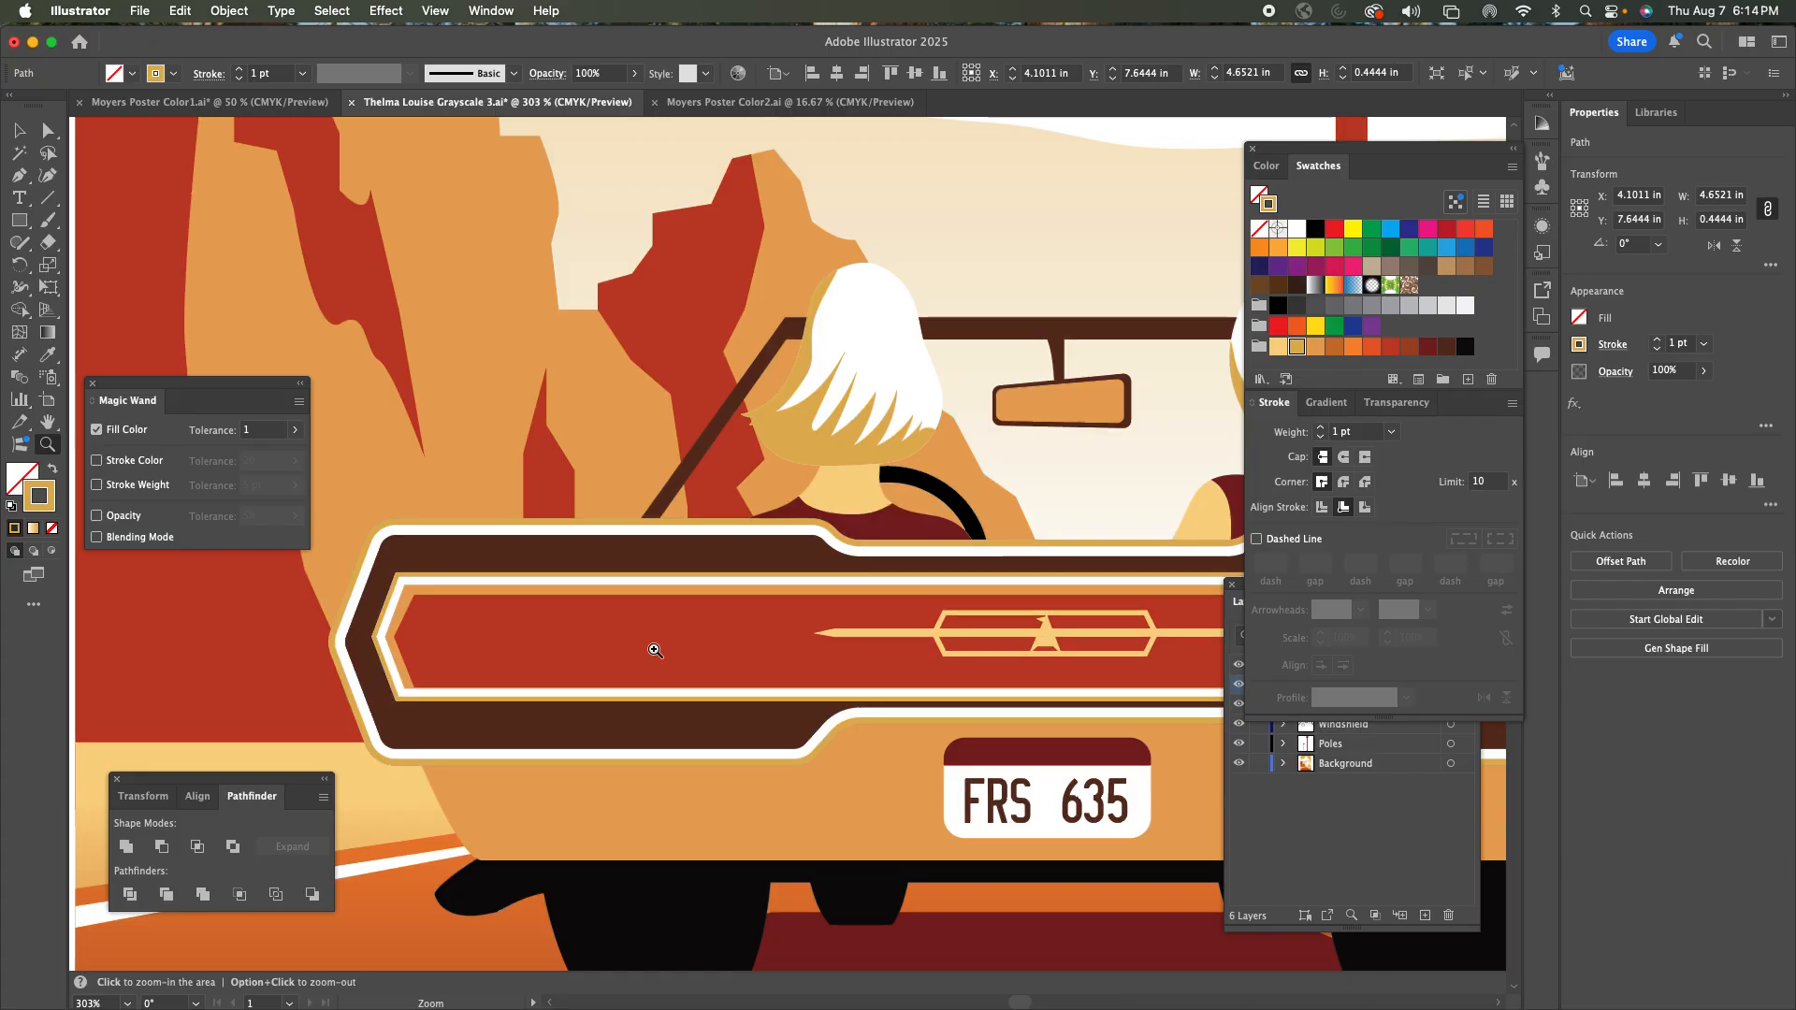
pyautogui.click(654, 650)
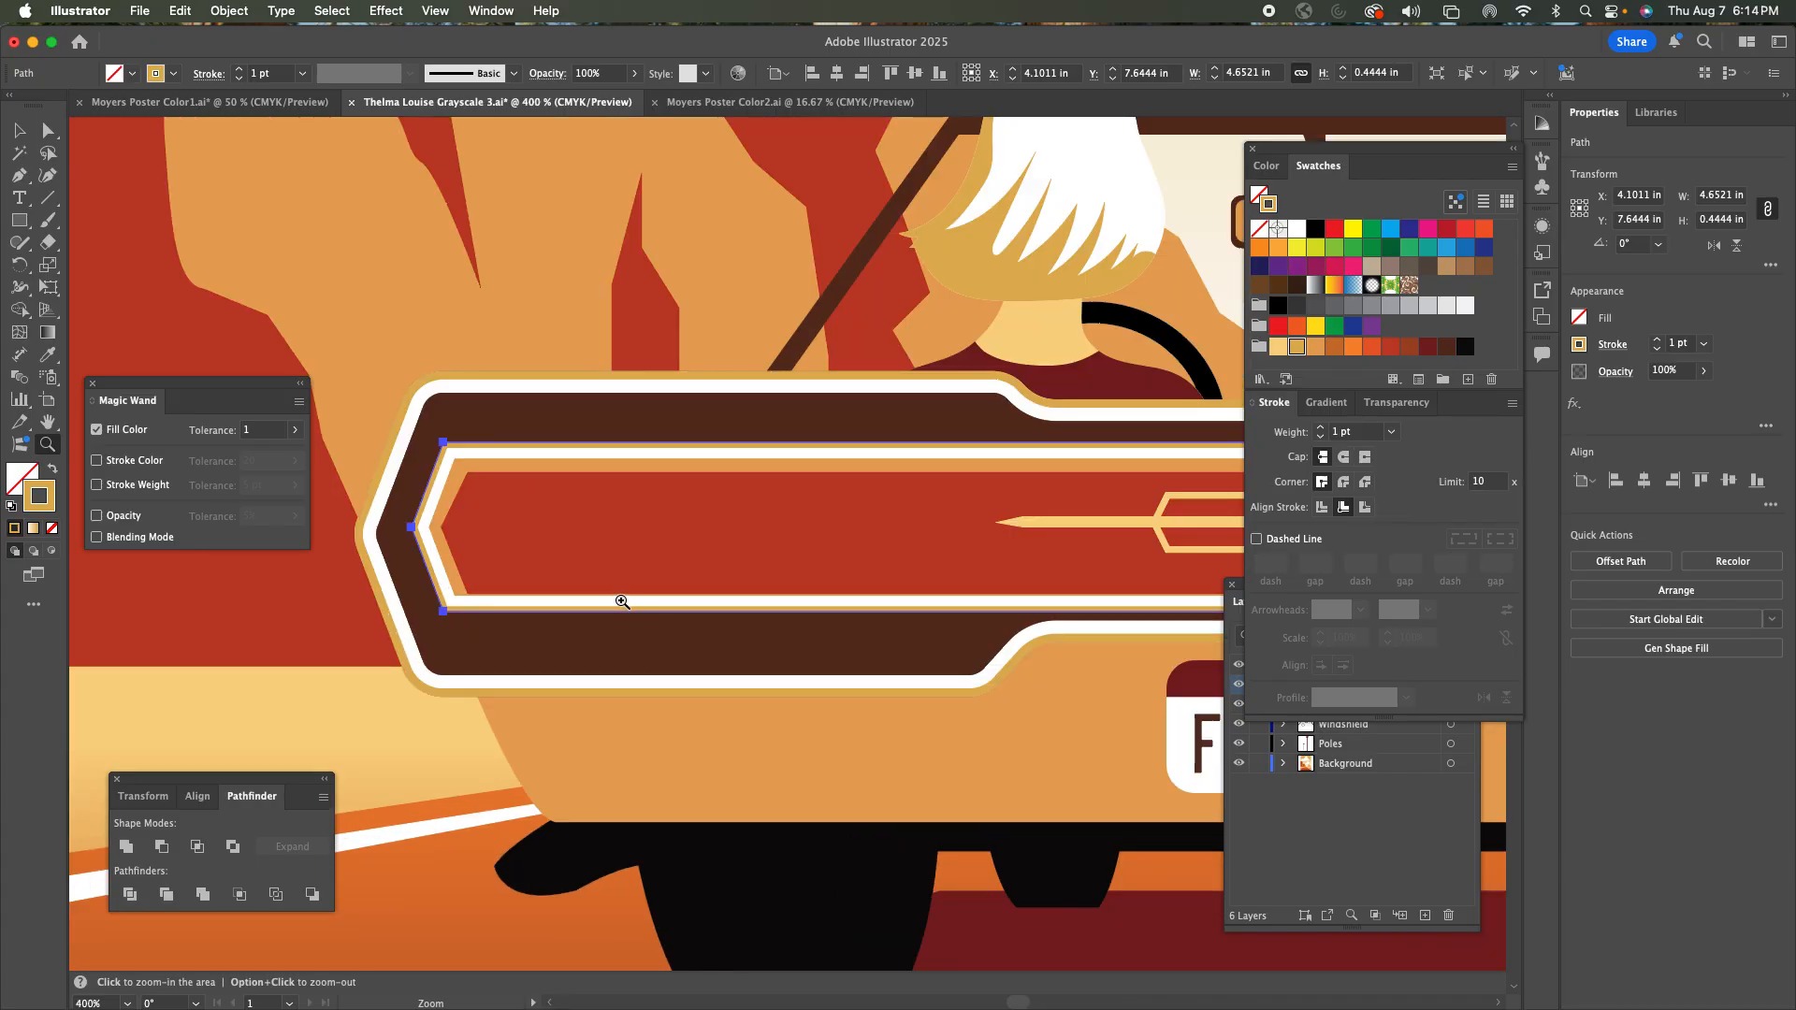
pyautogui.click(17, 131)
pyautogui.click(436, 383)
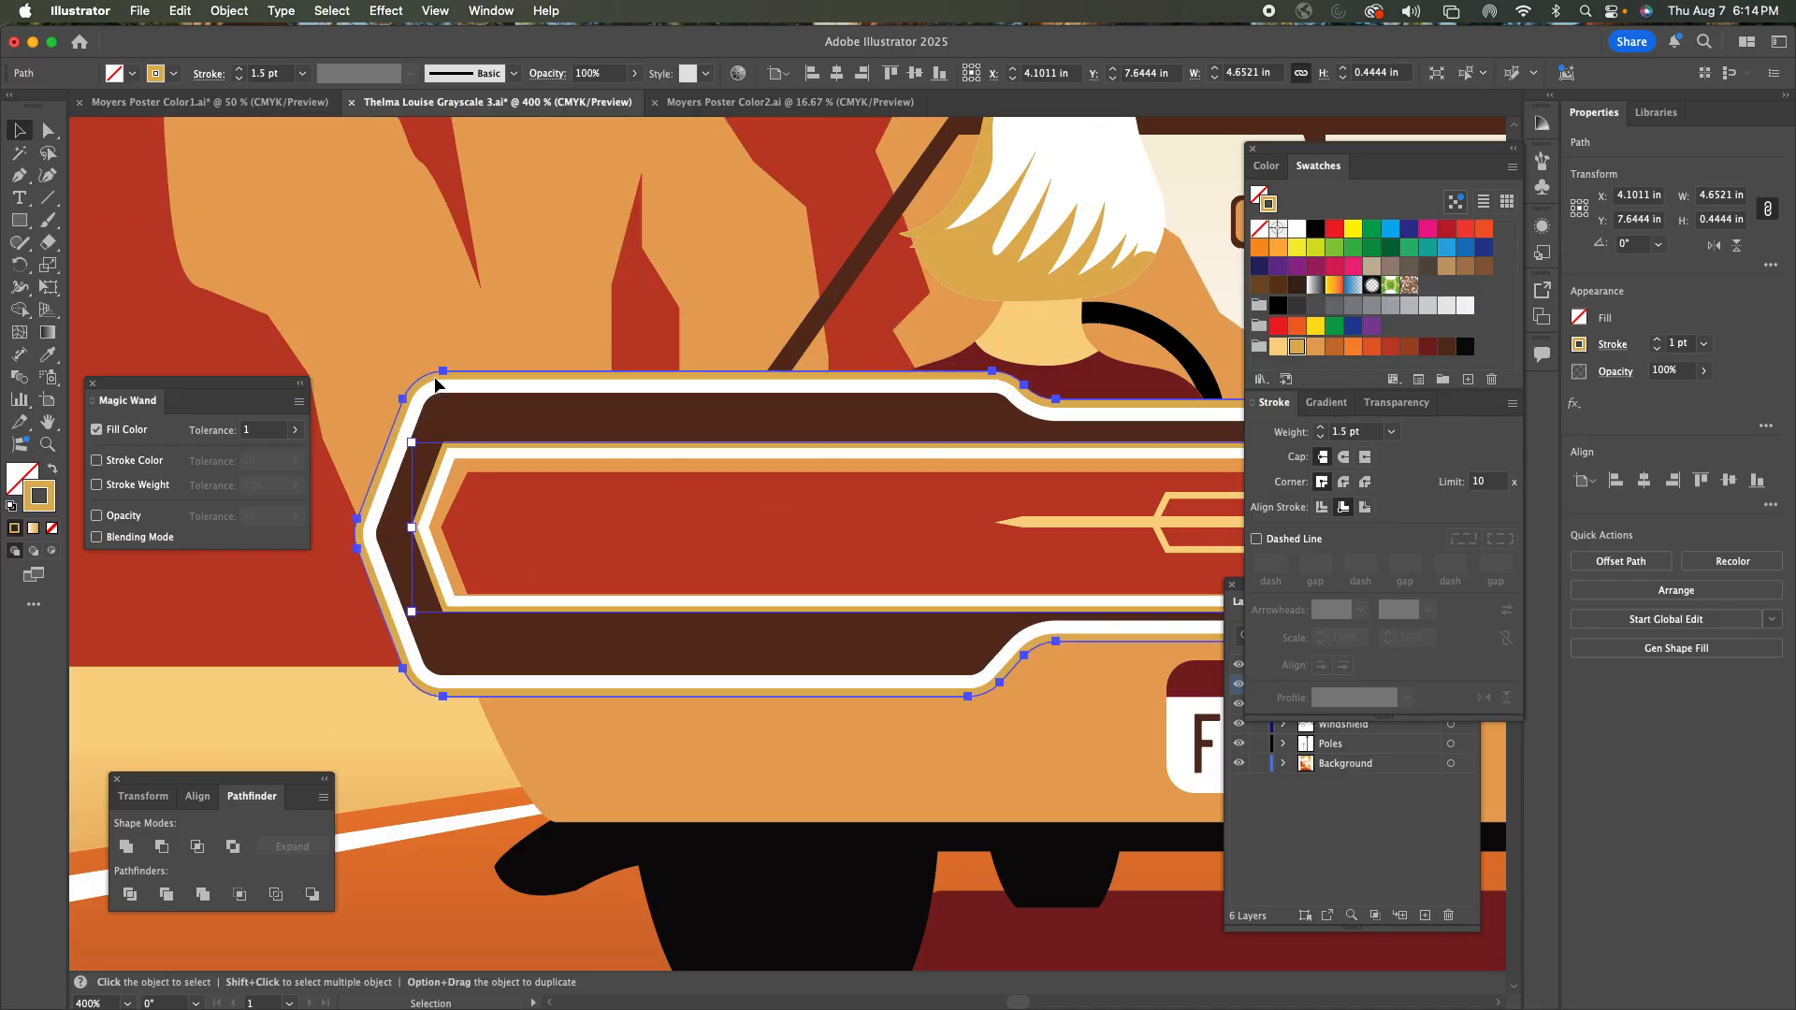
pyautogui.keyDown('shift'); pyautogui.click(457, 451); pyautogui.keyUp('shift')
pyautogui.keyDown('shift'); pyautogui.click(457, 445); pyautogui.keyUp('shift')
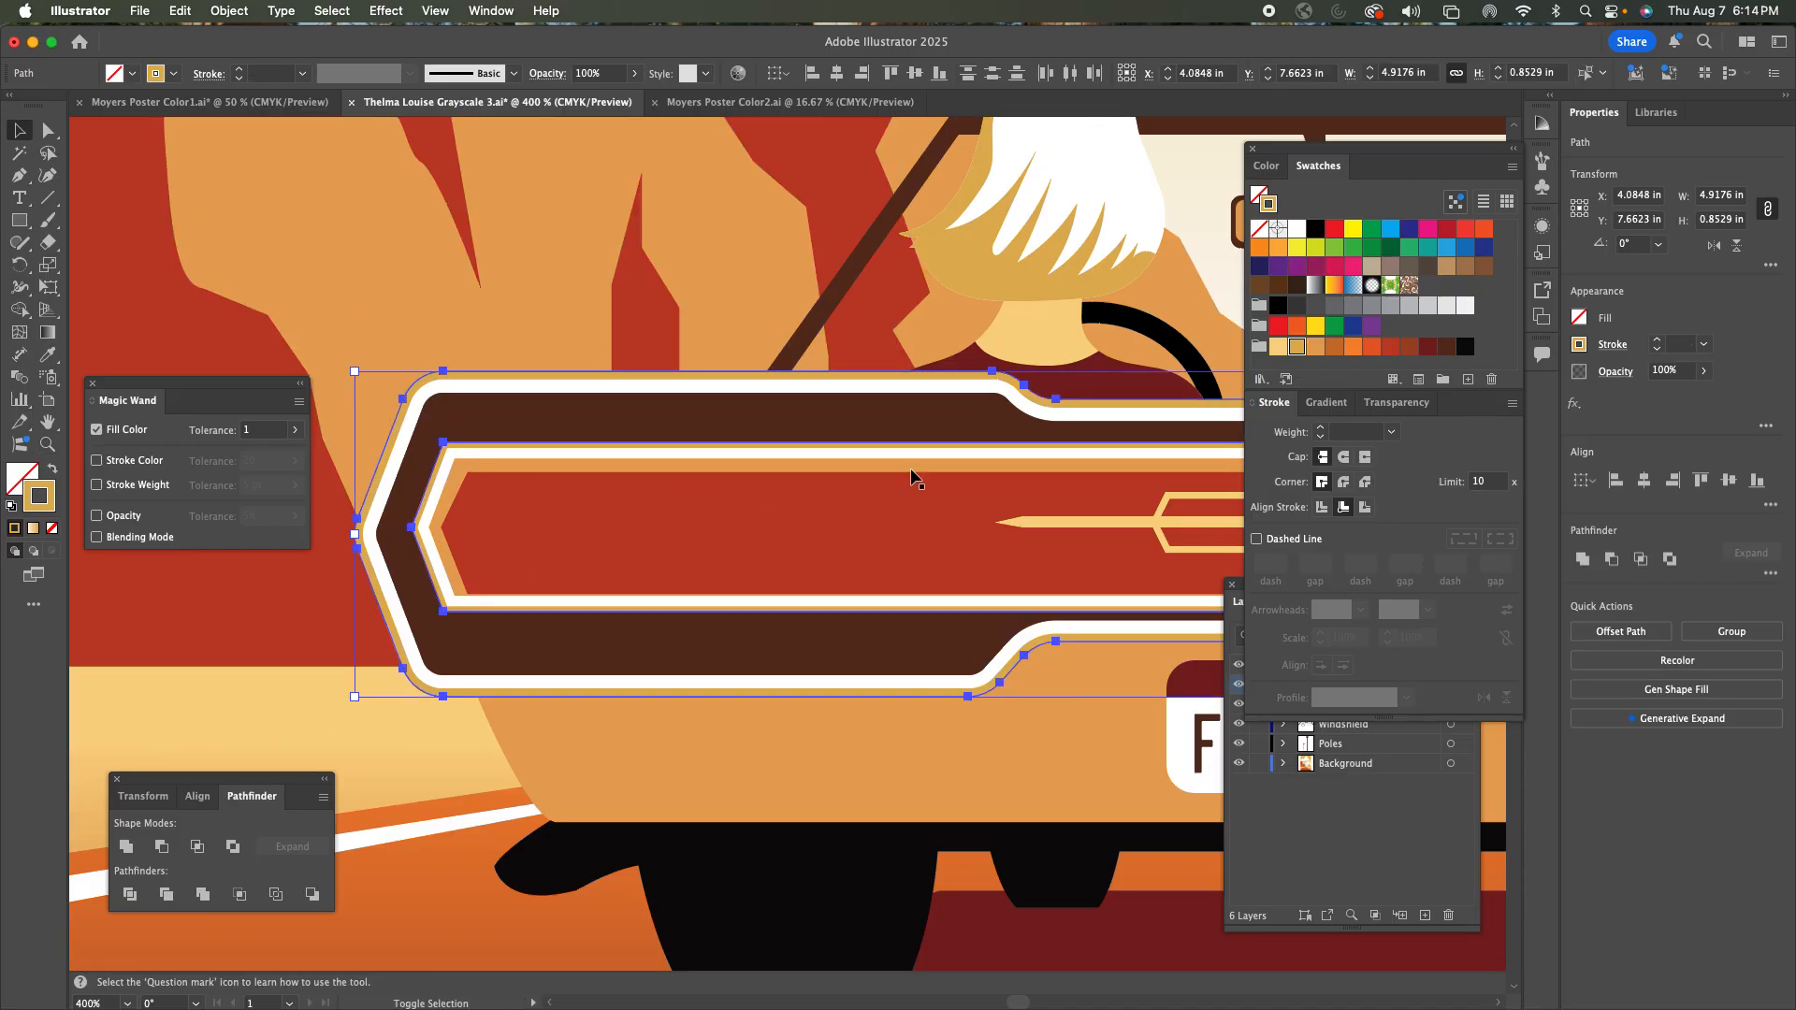
pyautogui.click(1277, 348)
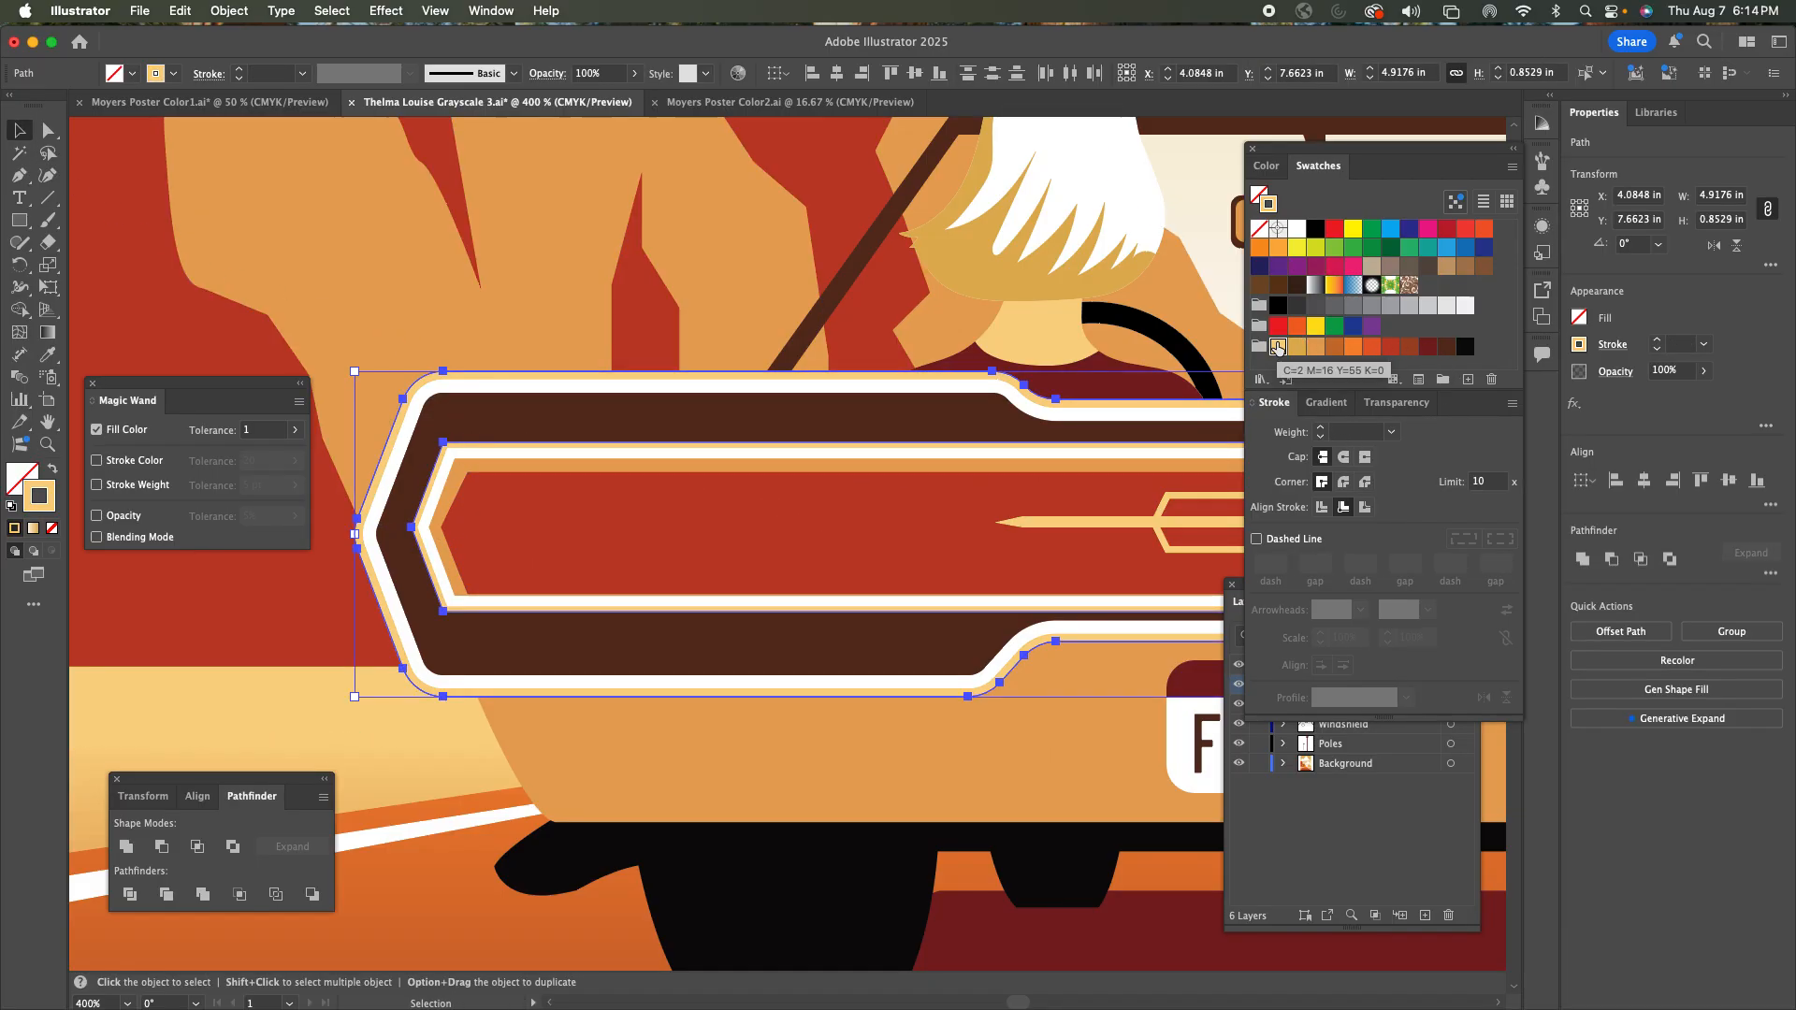
pyautogui.press('super+shift+a')
# Examine the whole poster centered at 66.67% to judge the car's new trim colors.
pyautogui.press('a')
pyautogui.press('super+minus')
pyautogui.press('super+minus')
pyautogui.press('super+minus')
pyautogui.press('super+minus')
pyautogui.press('super+minus')
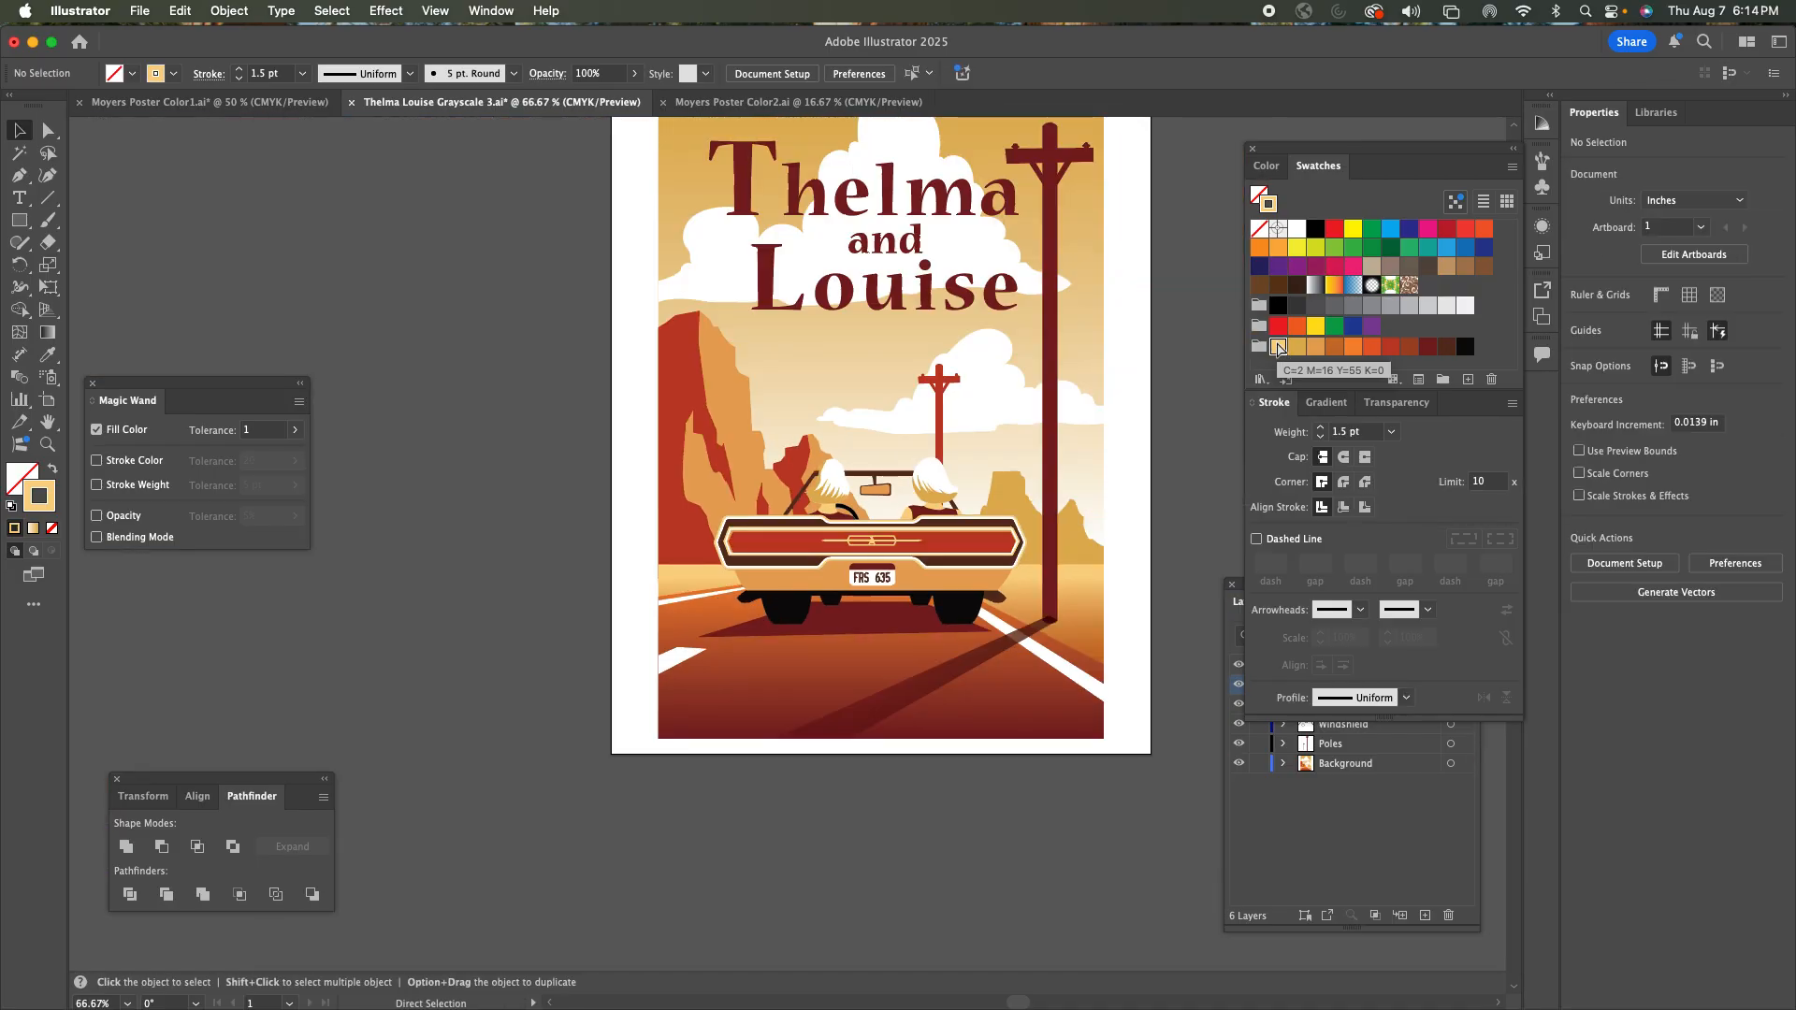
pyautogui.press('v')
pyautogui.press('space')
pyautogui.moveTo(1083, 415); pyautogui.dragTo(954, 530)
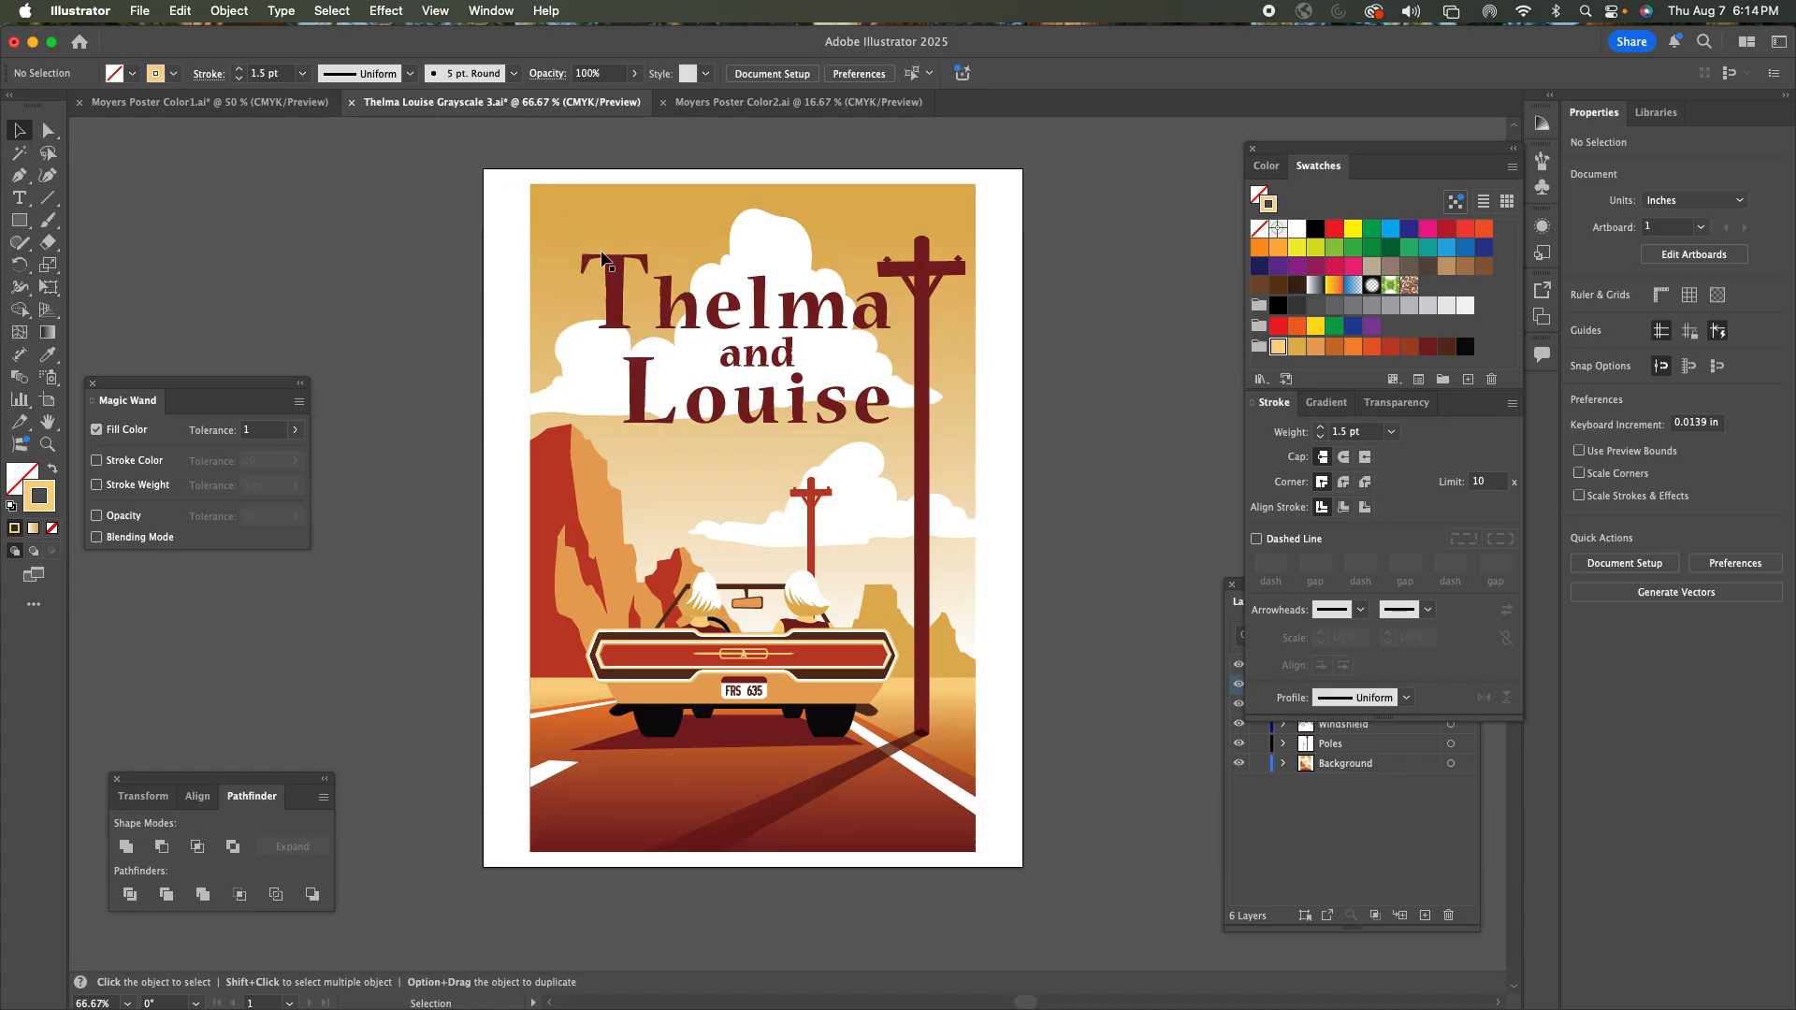
# Save the poster on the computer's Desktop as an Adobe Illustrator file, named with the designer's surname followed by _Poster_Color1.
pyautogui.click(140, 10)
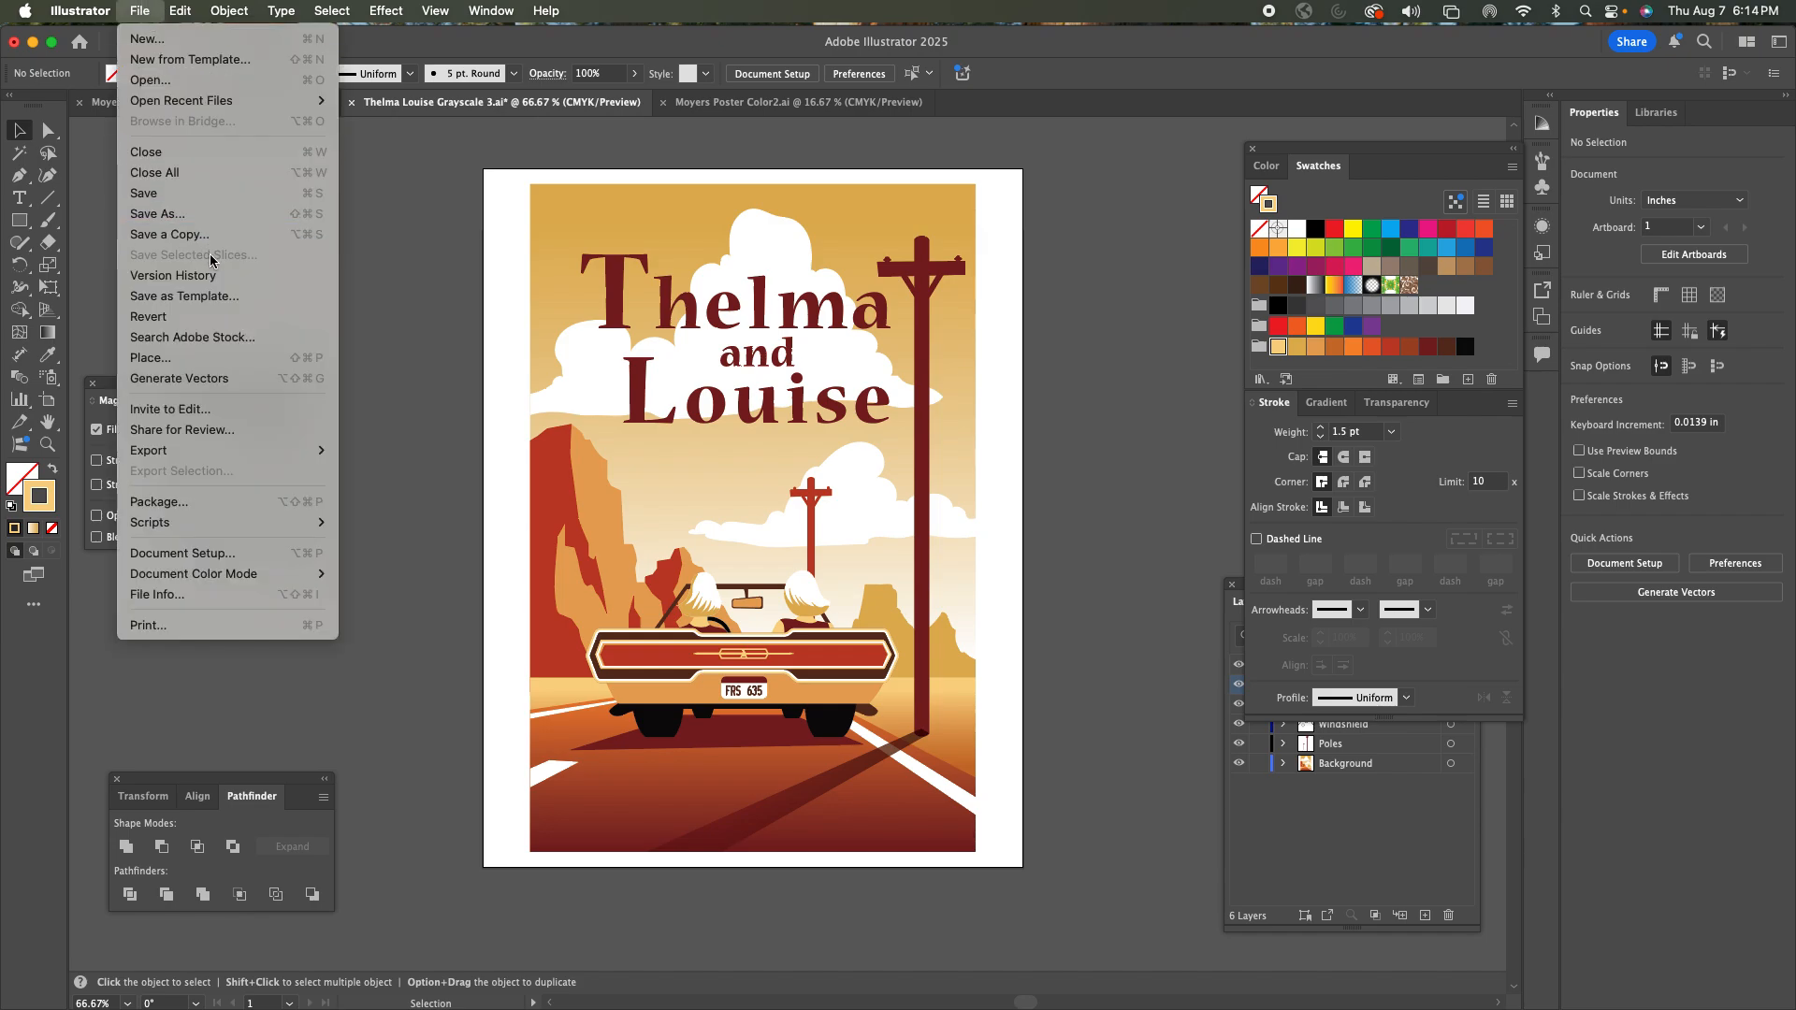
pyautogui.click(231, 225)
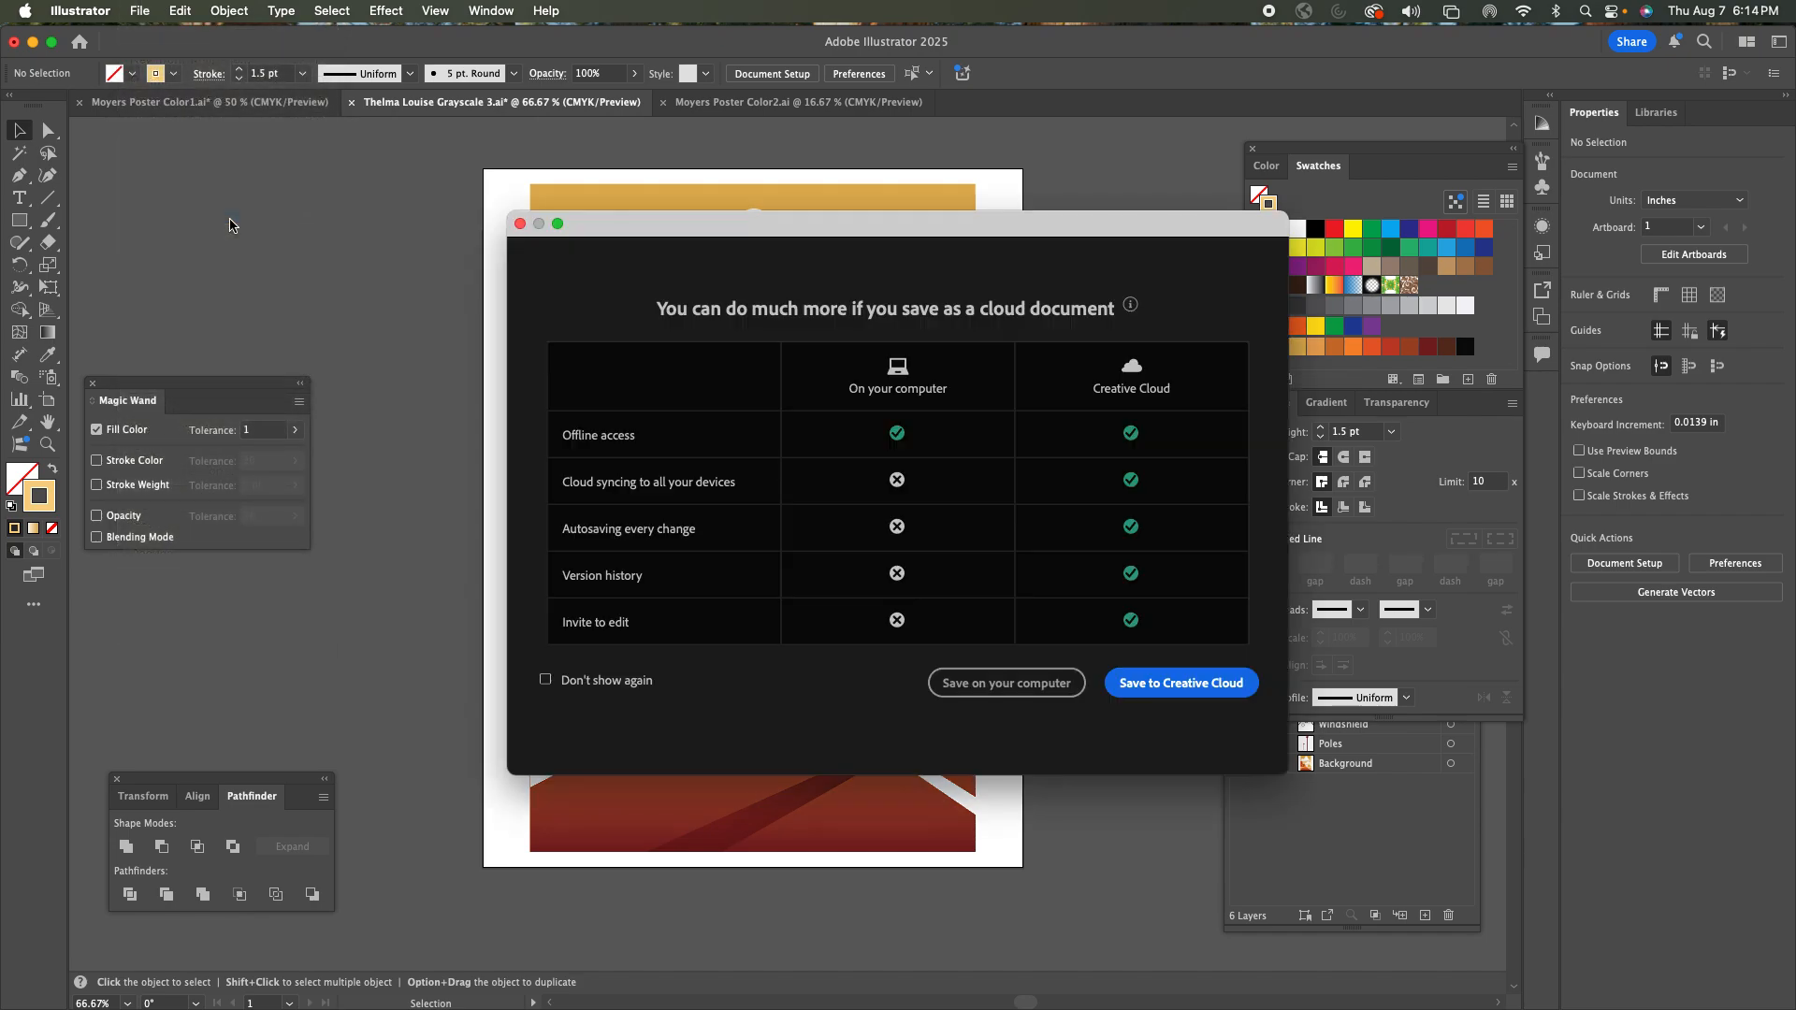
pyautogui.click(993, 683)
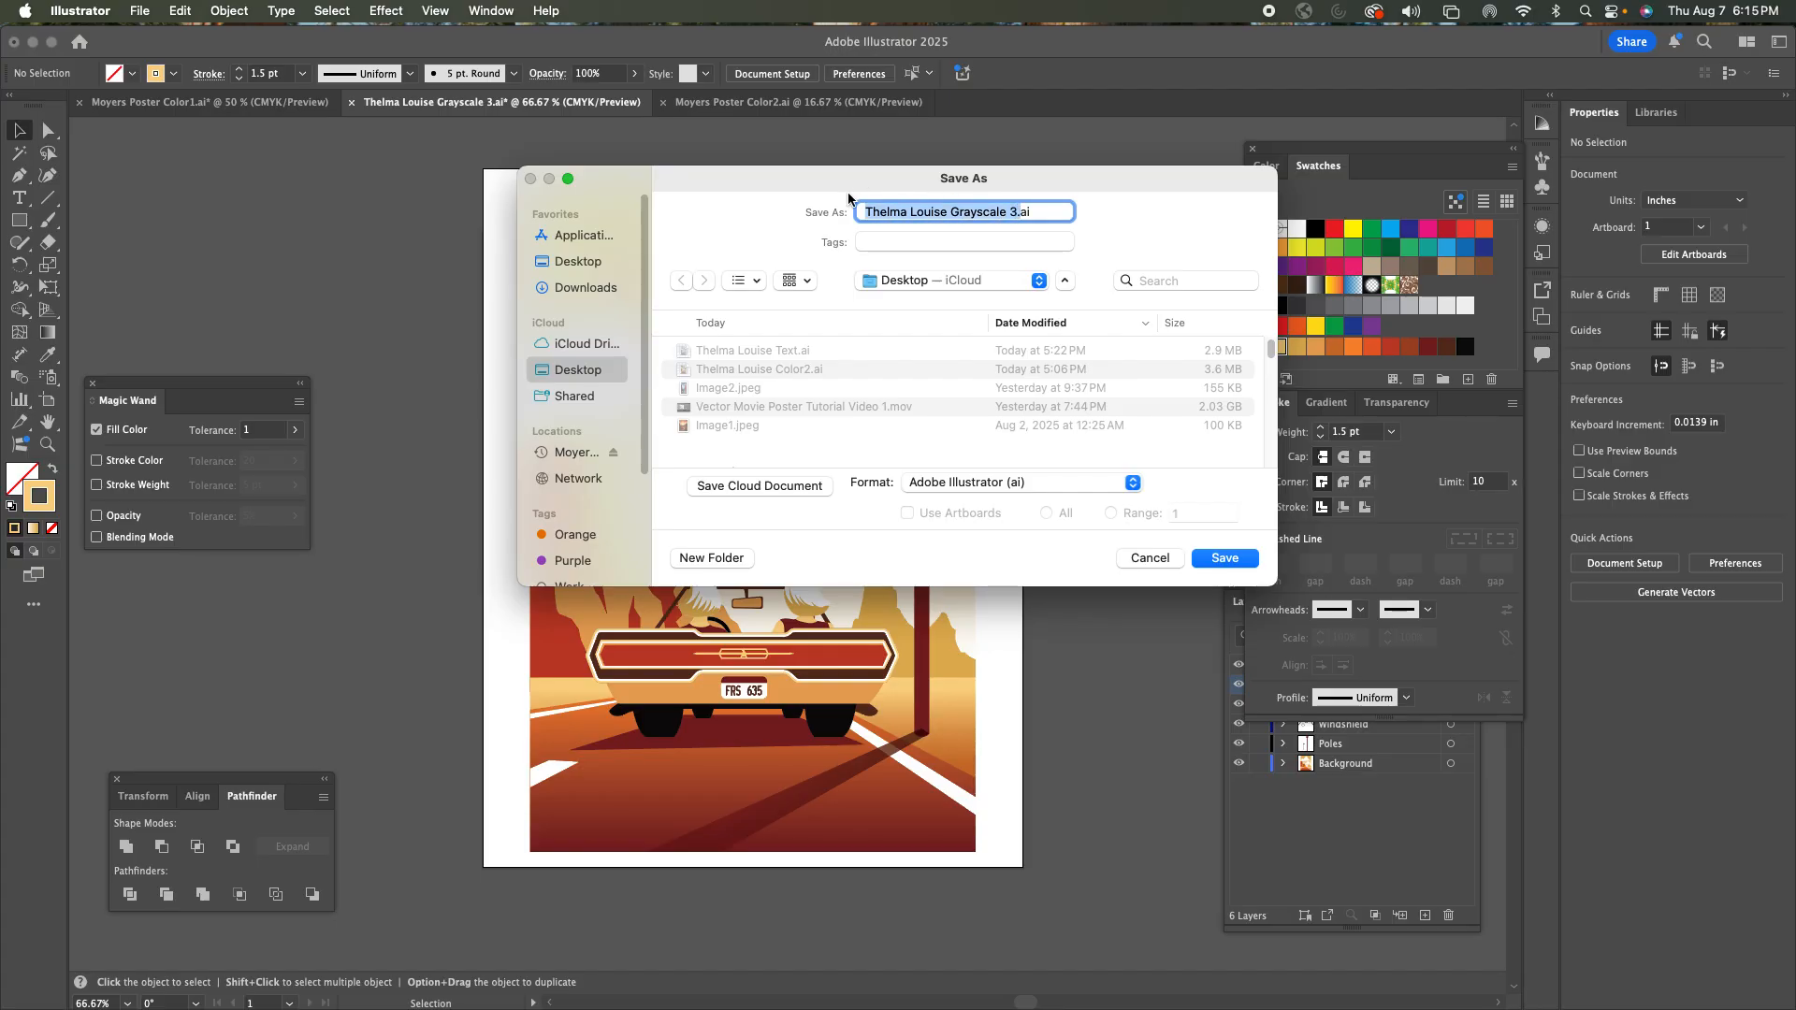
pyautogui.write('Moyers')
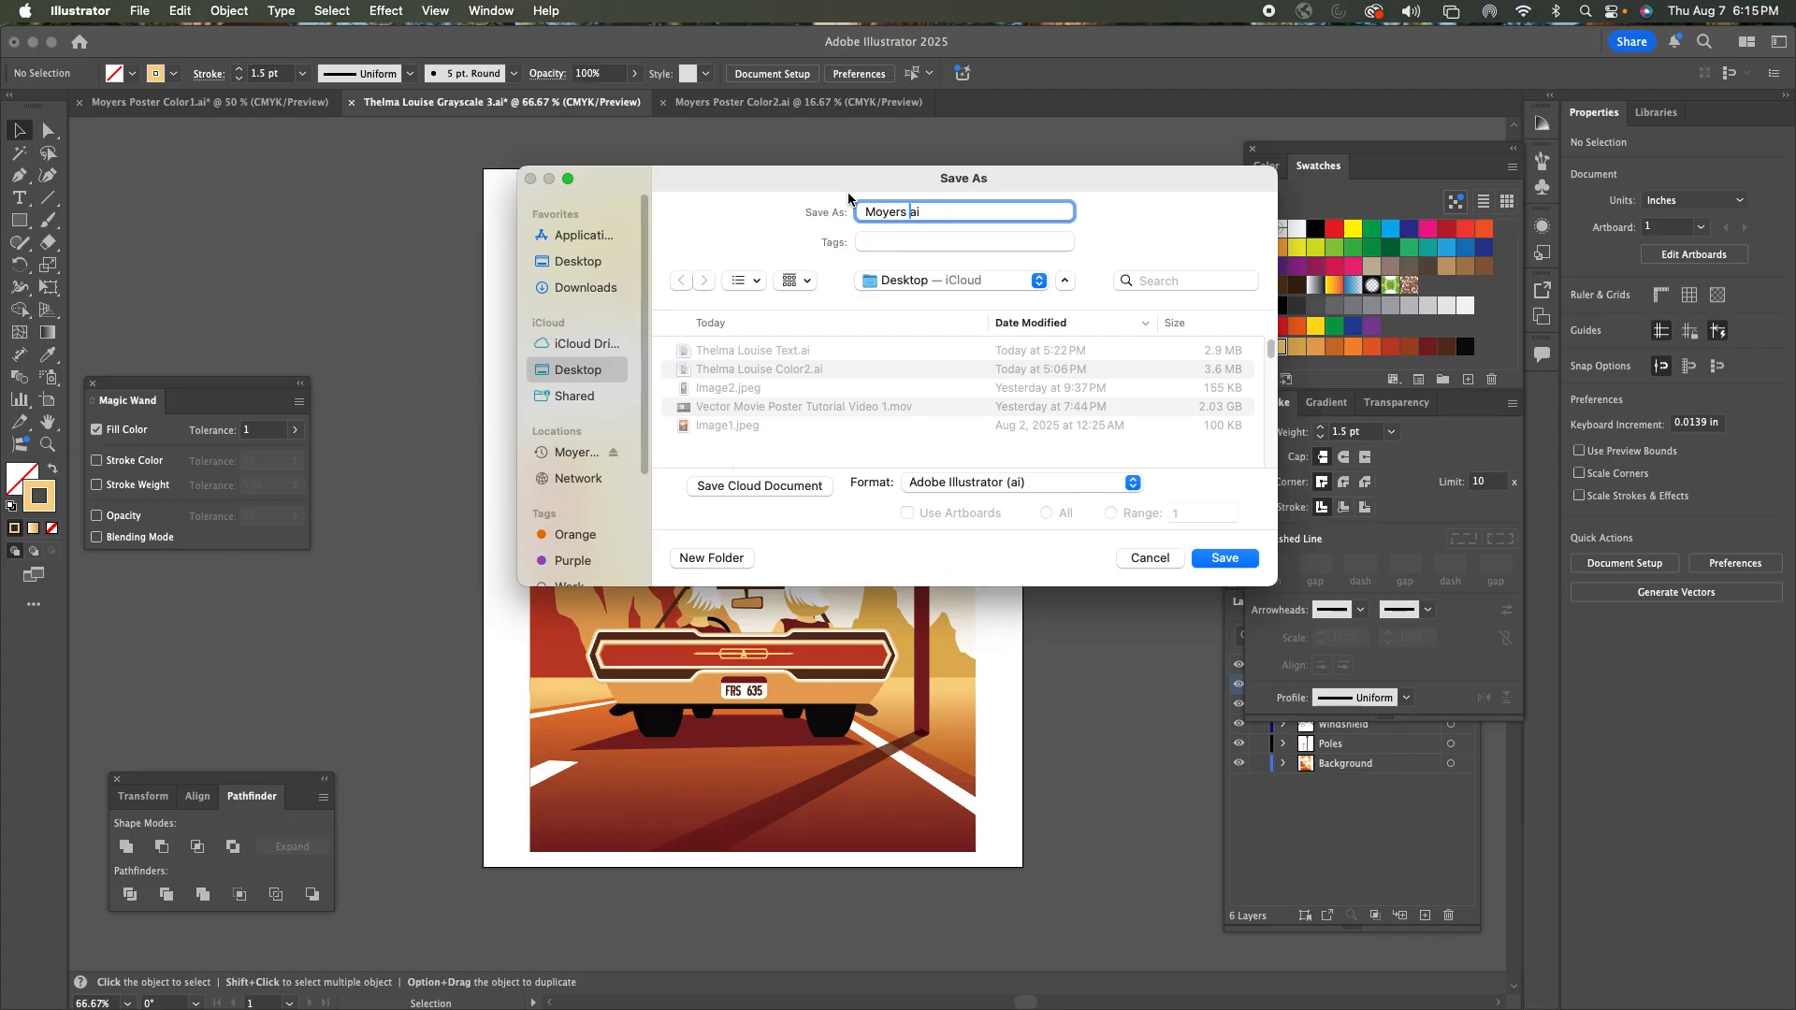
pyautogui.write(' Poster Color 1')
pyautogui.press('BackSpace')
pyautogui.press('BackSpace')
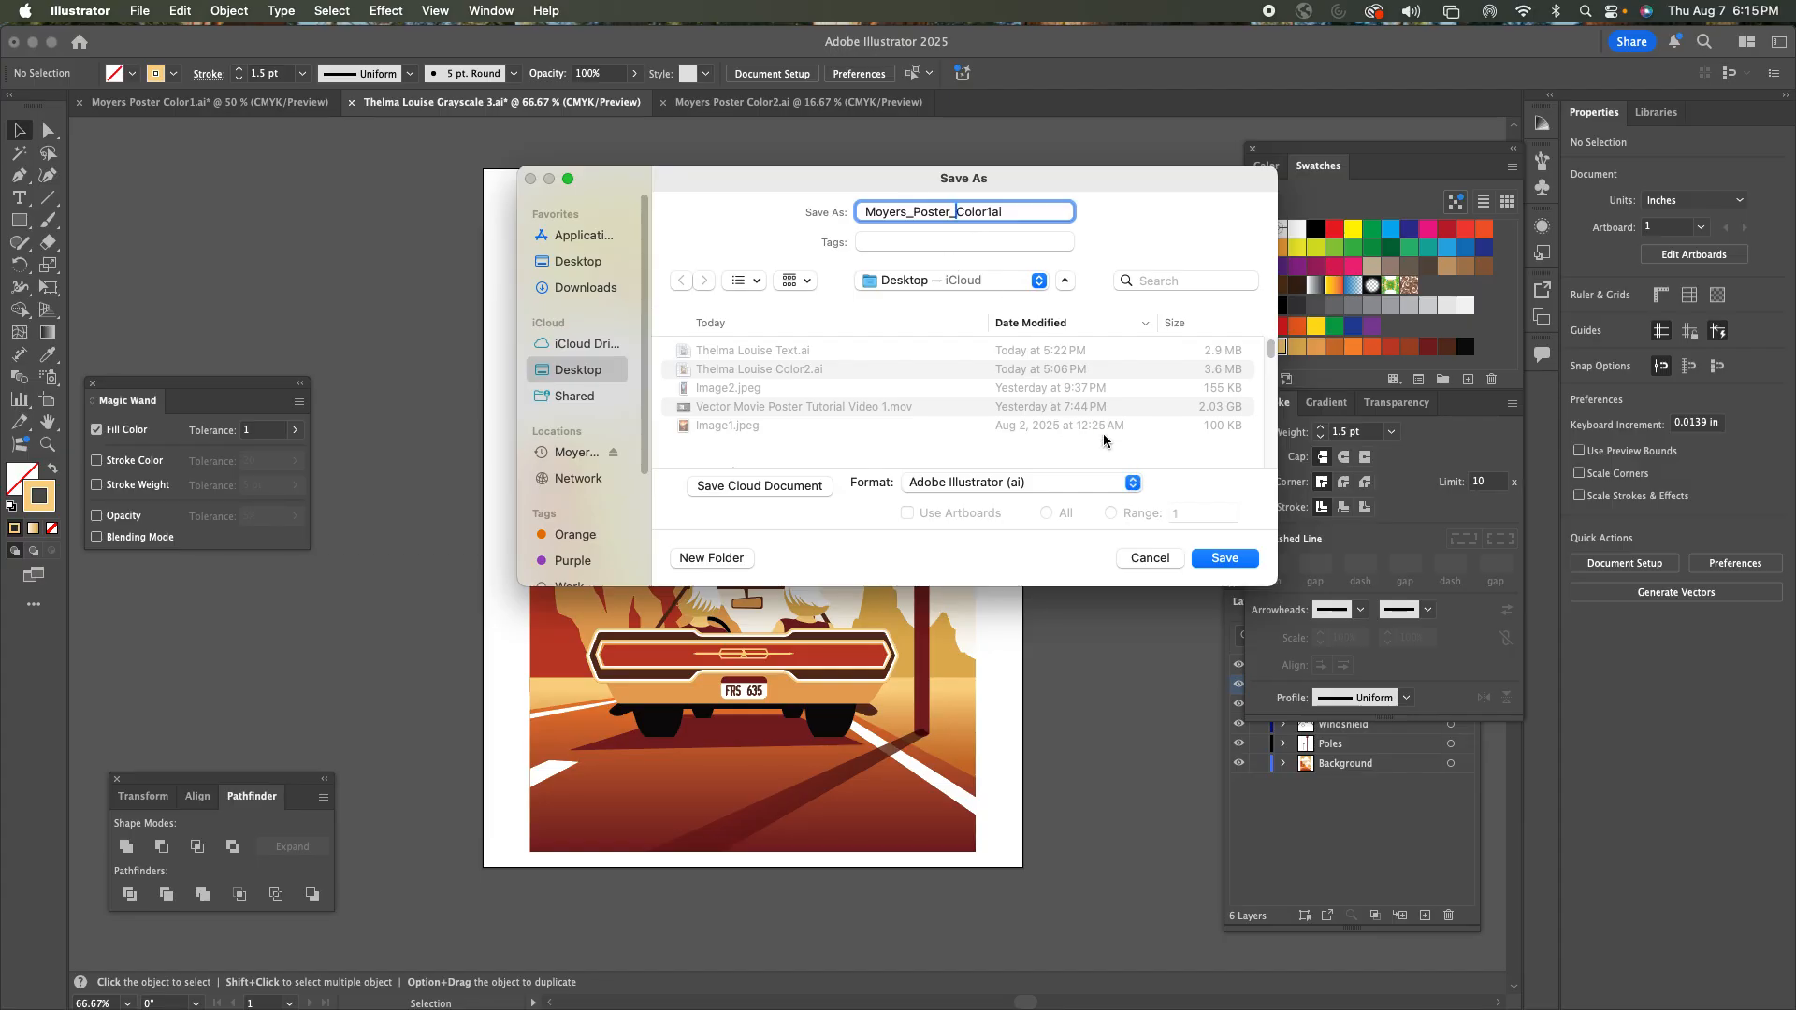
pyautogui.click(1219, 559)
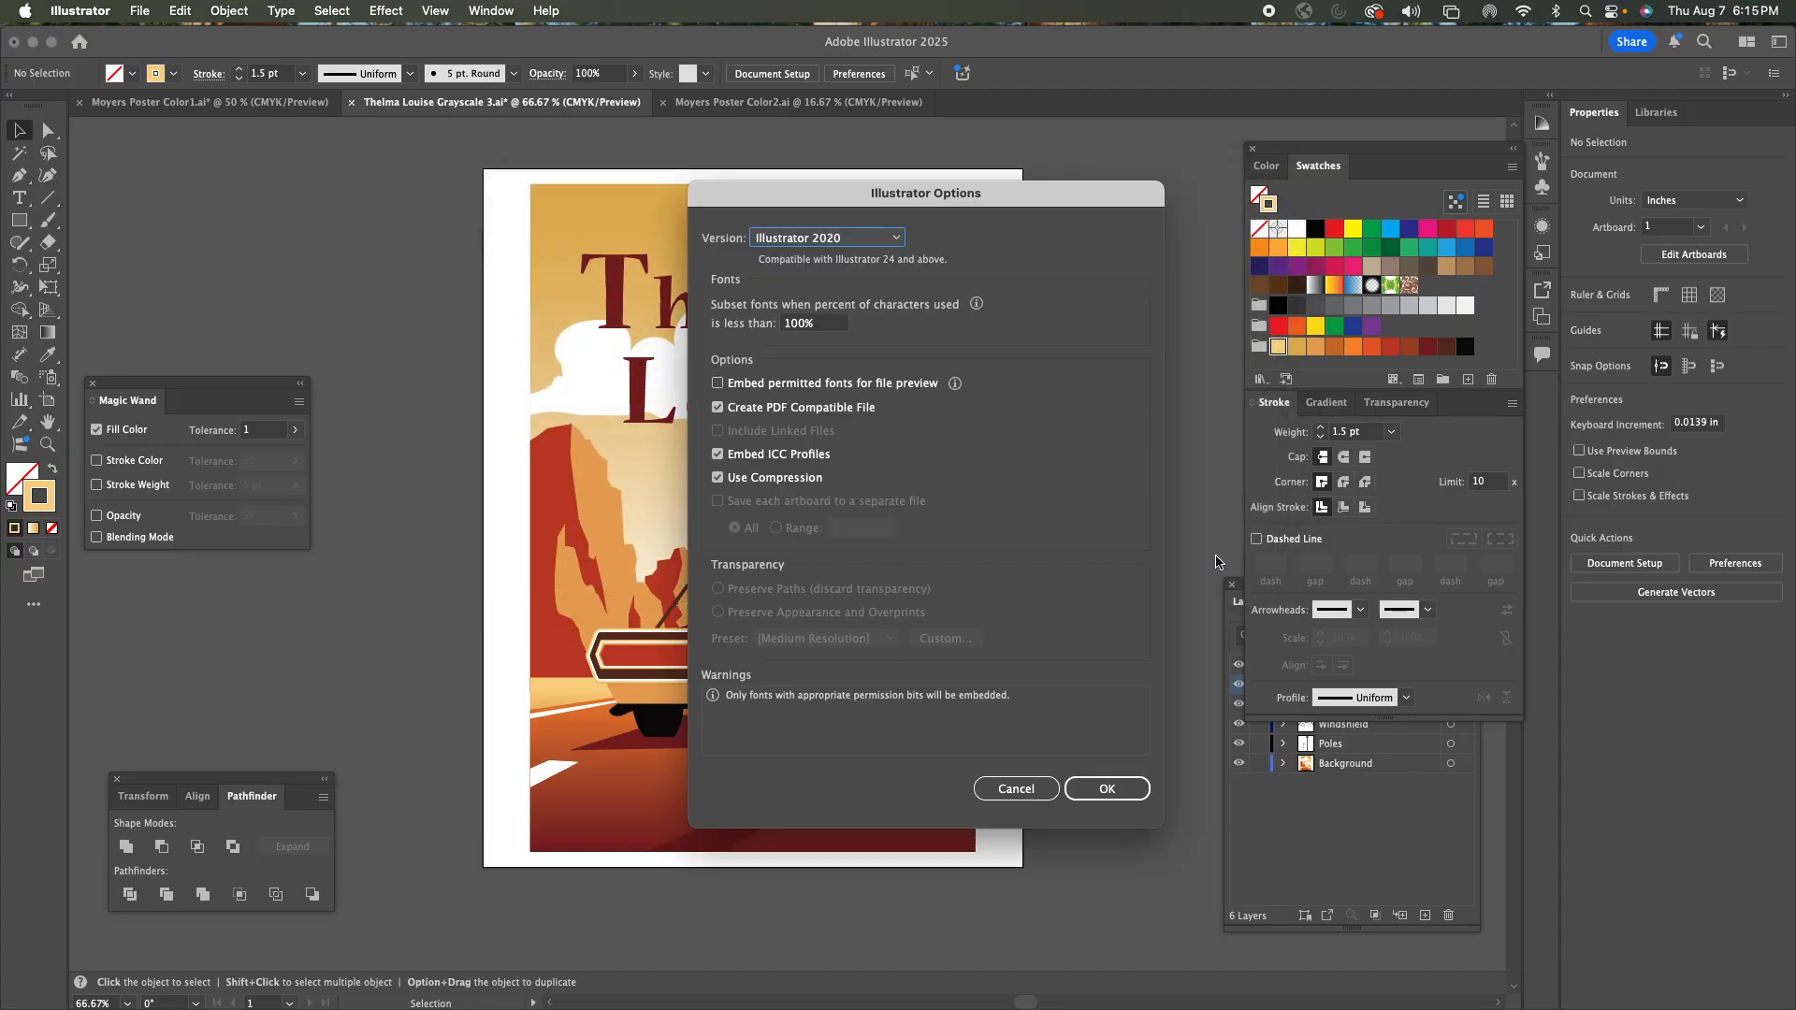
# Save the current poster in Illustrator 2020 format and look at the blue Color2 poster for comparison.
pyautogui.click(1105, 791)
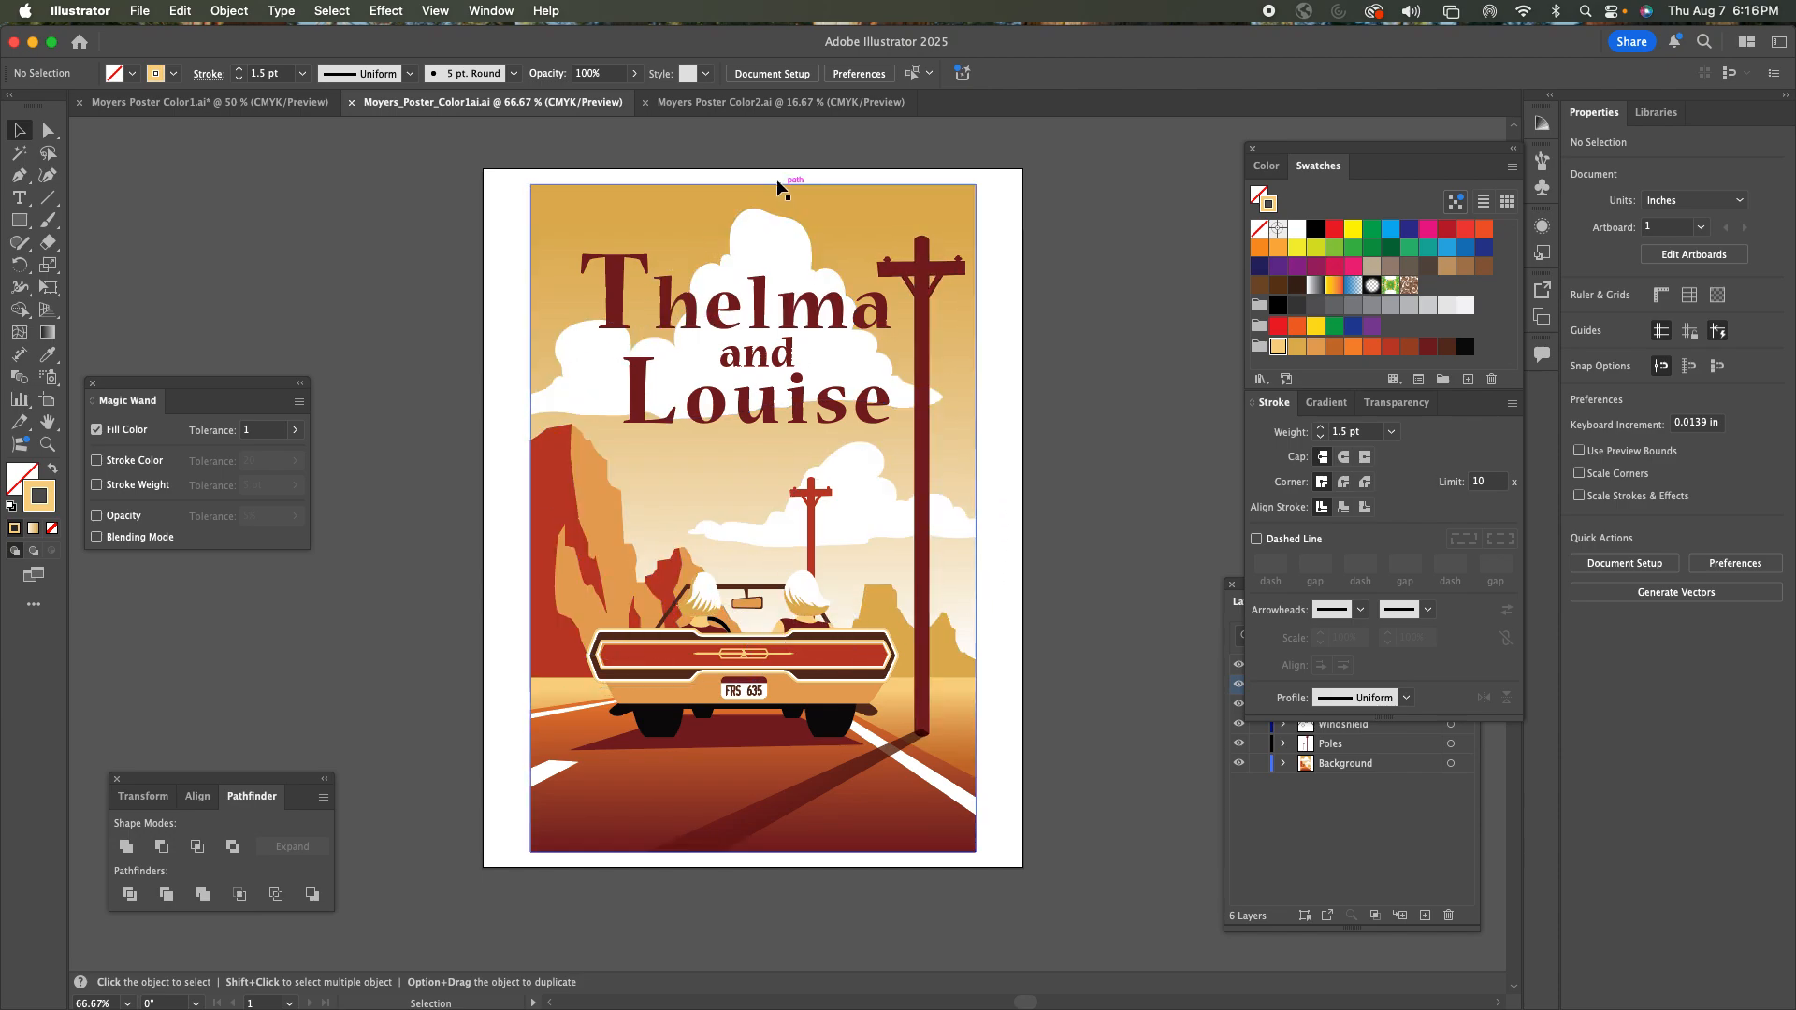
pyautogui.click(755, 103)
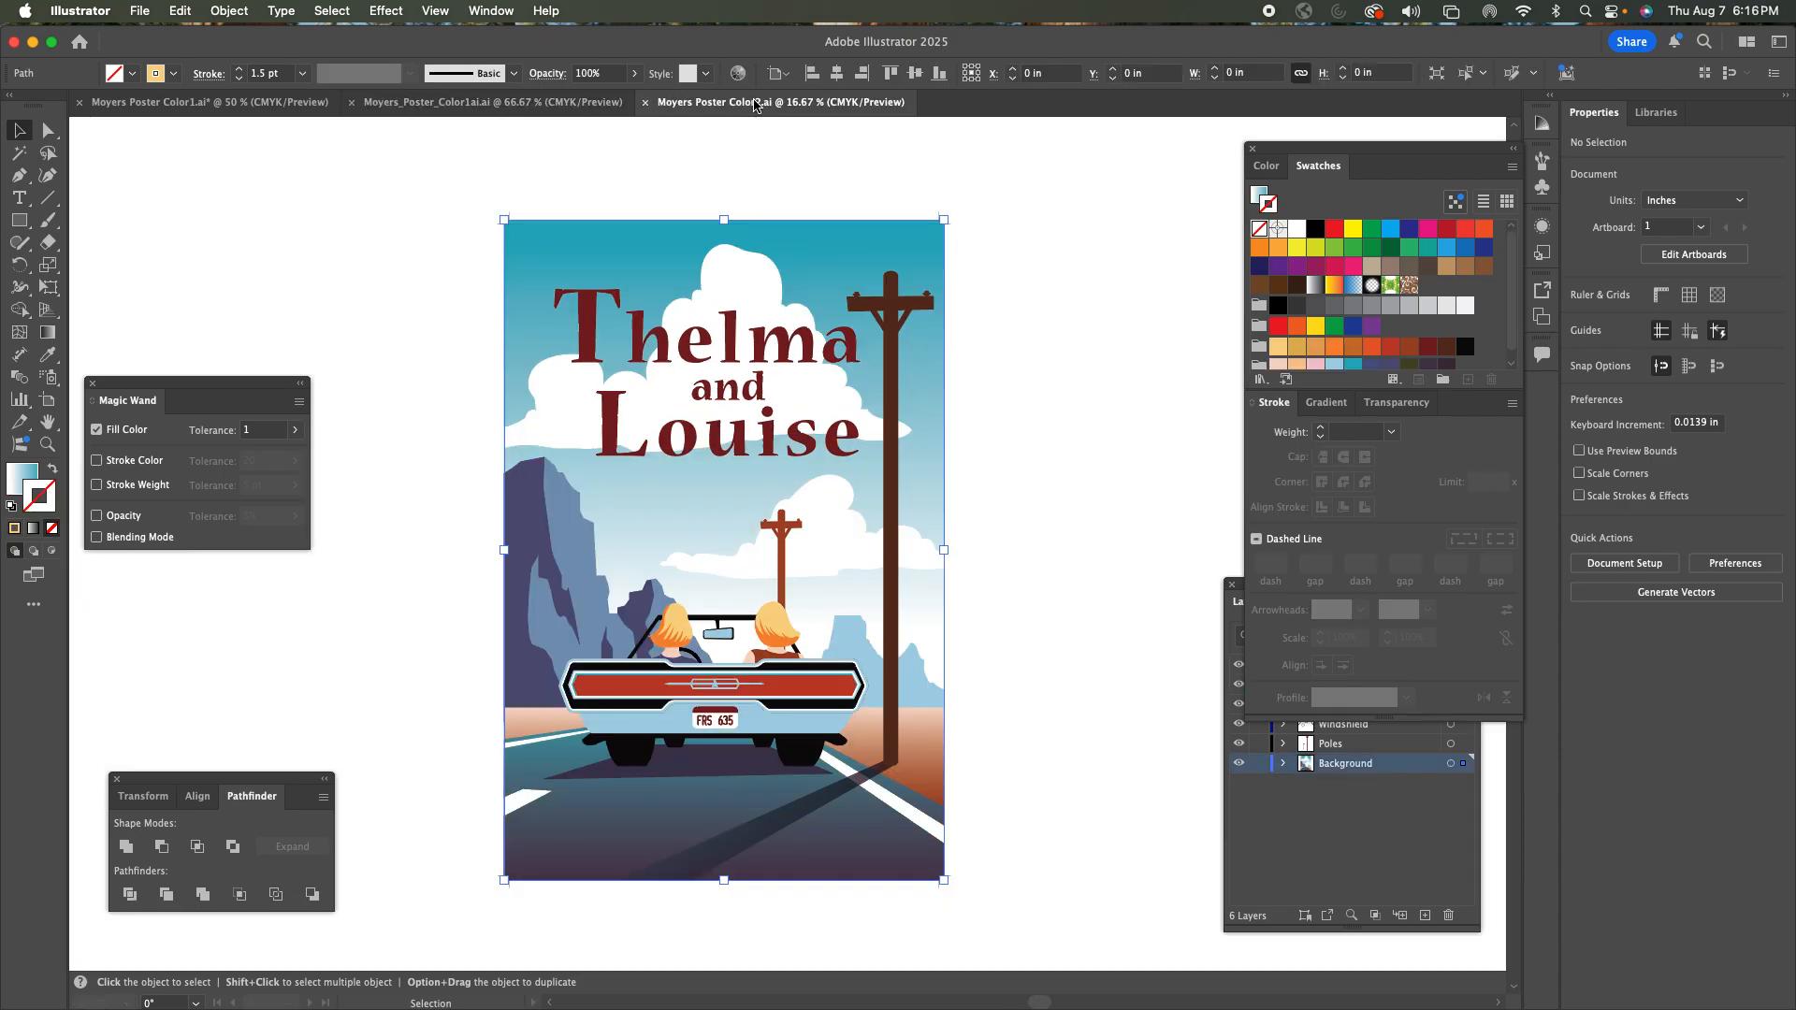
pyautogui.click(535, 99)
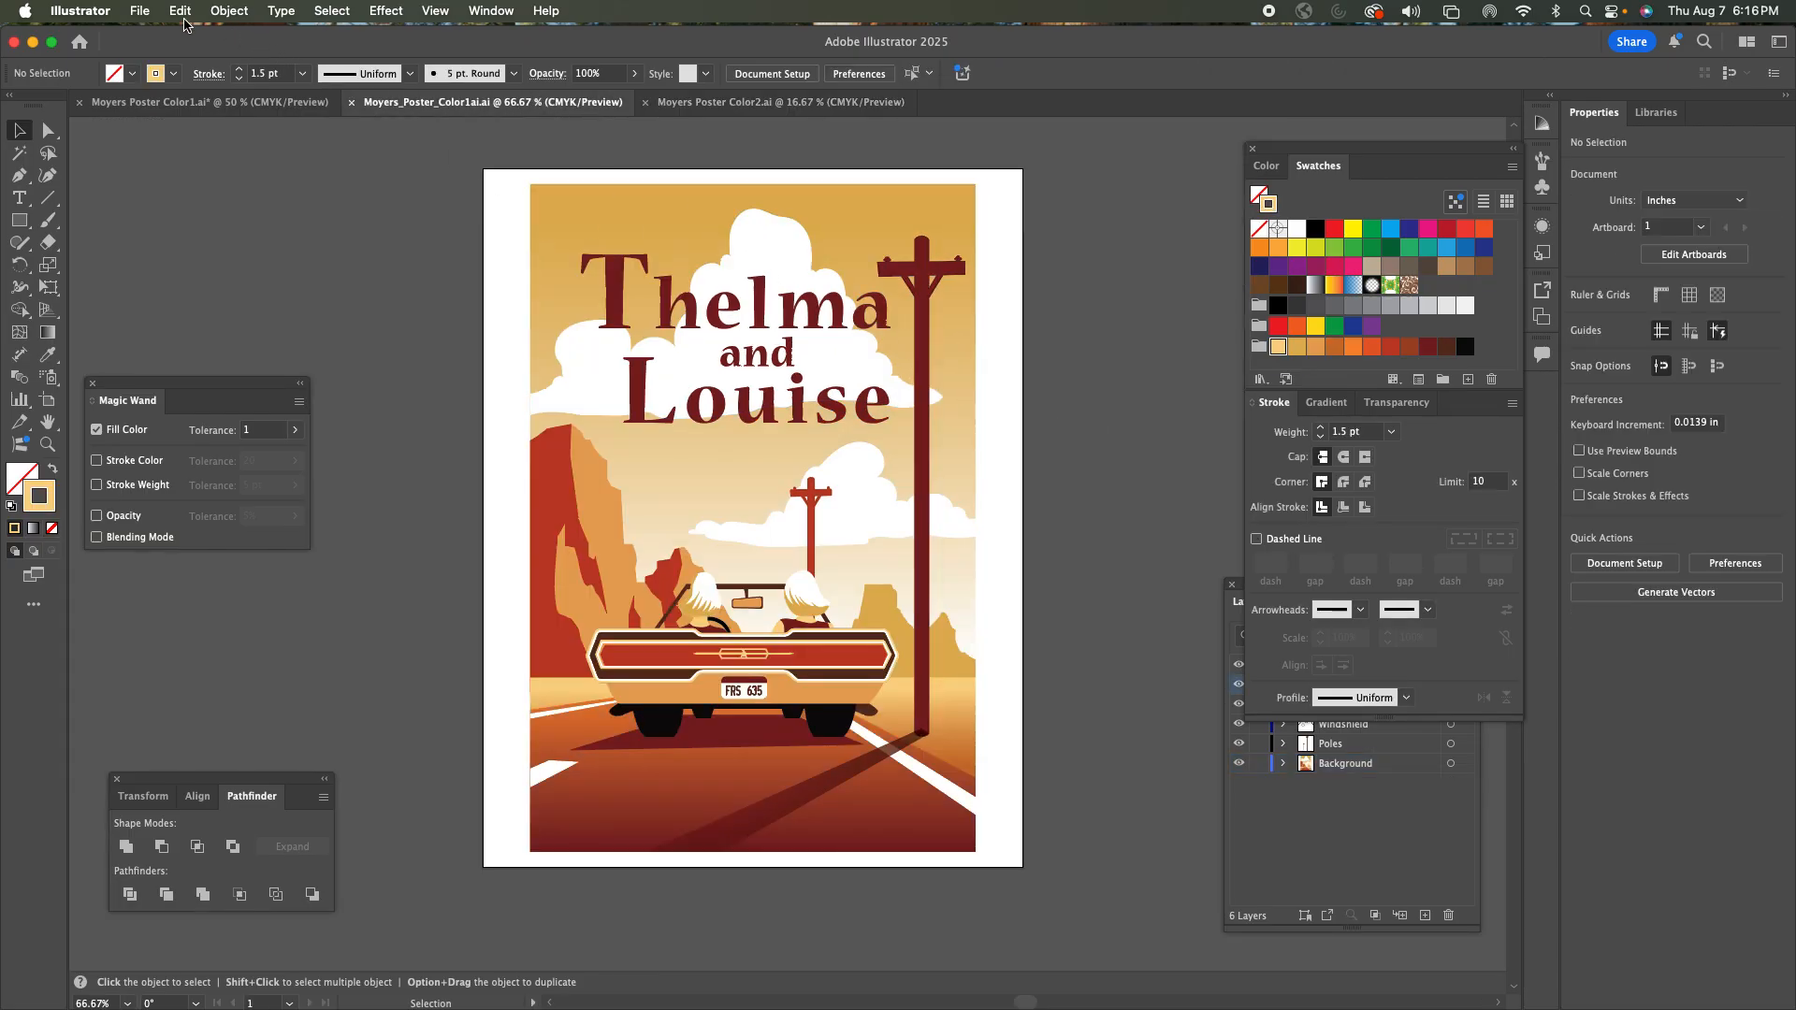
# Save a version of the orange poster on the computer with the file name ending in Color2.ai, in Illustrator 2020 format.
pyautogui.click(140, 11)
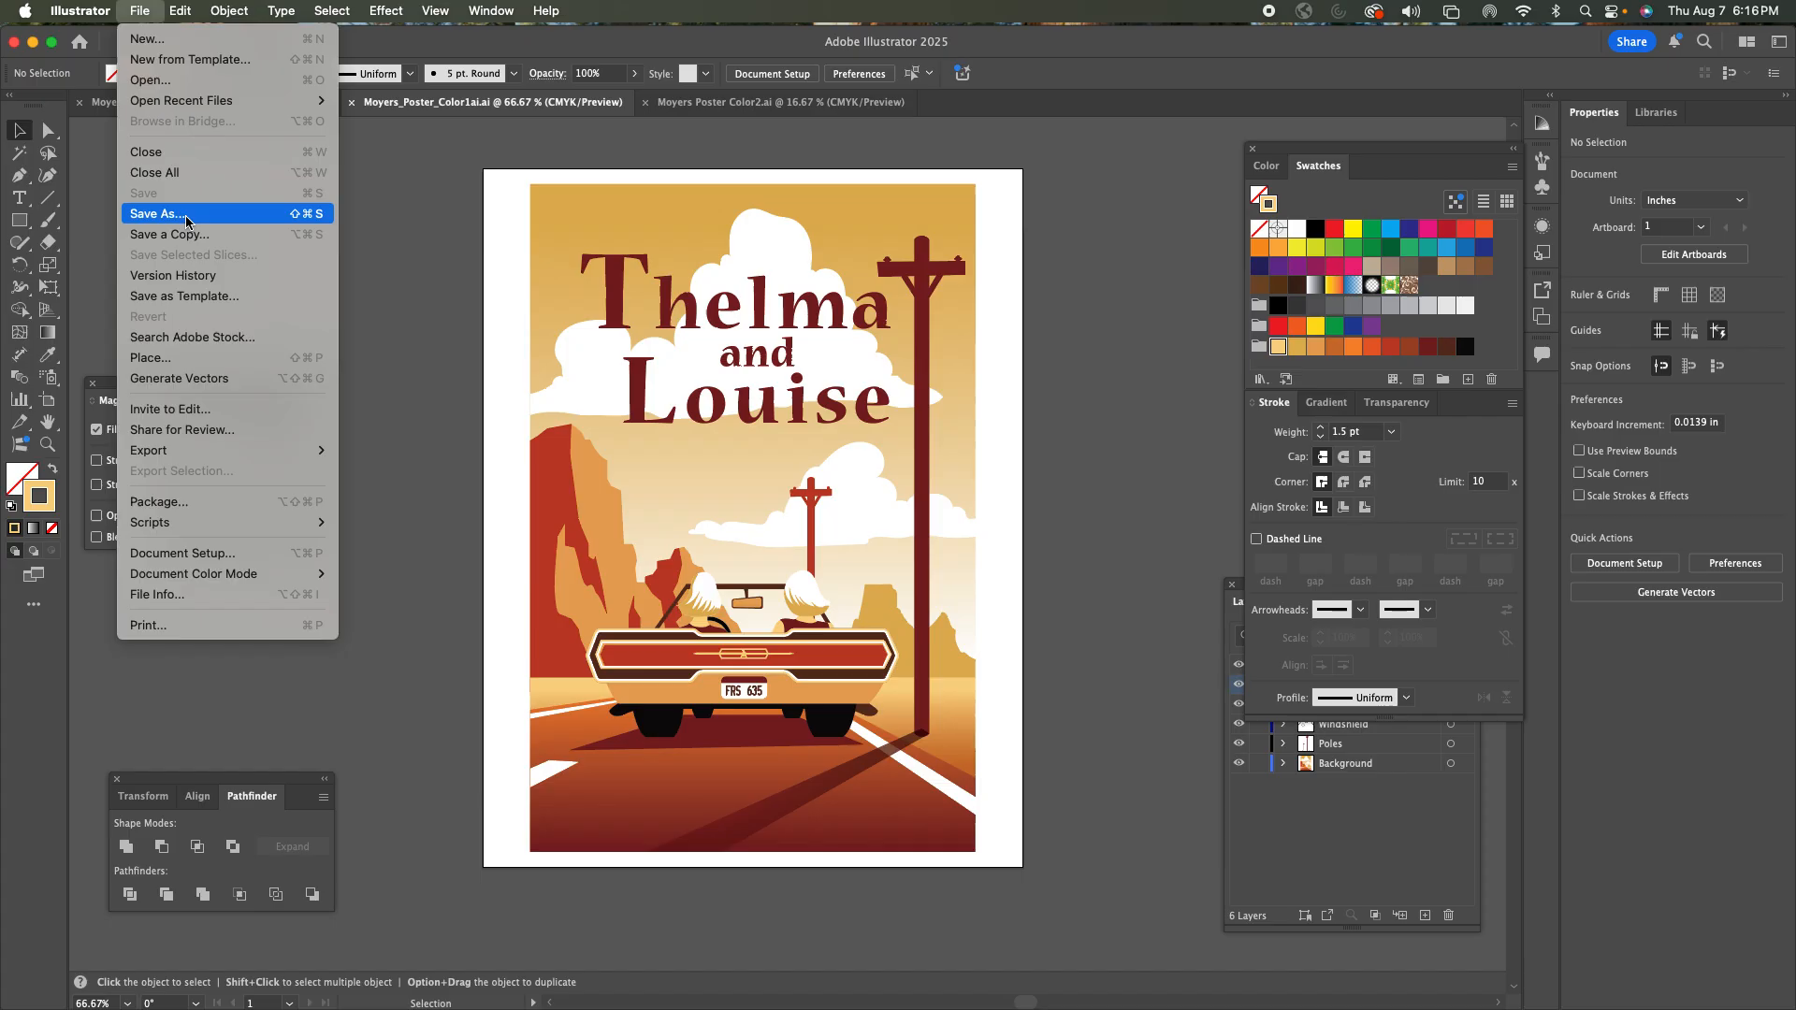
pyautogui.click(155, 214)
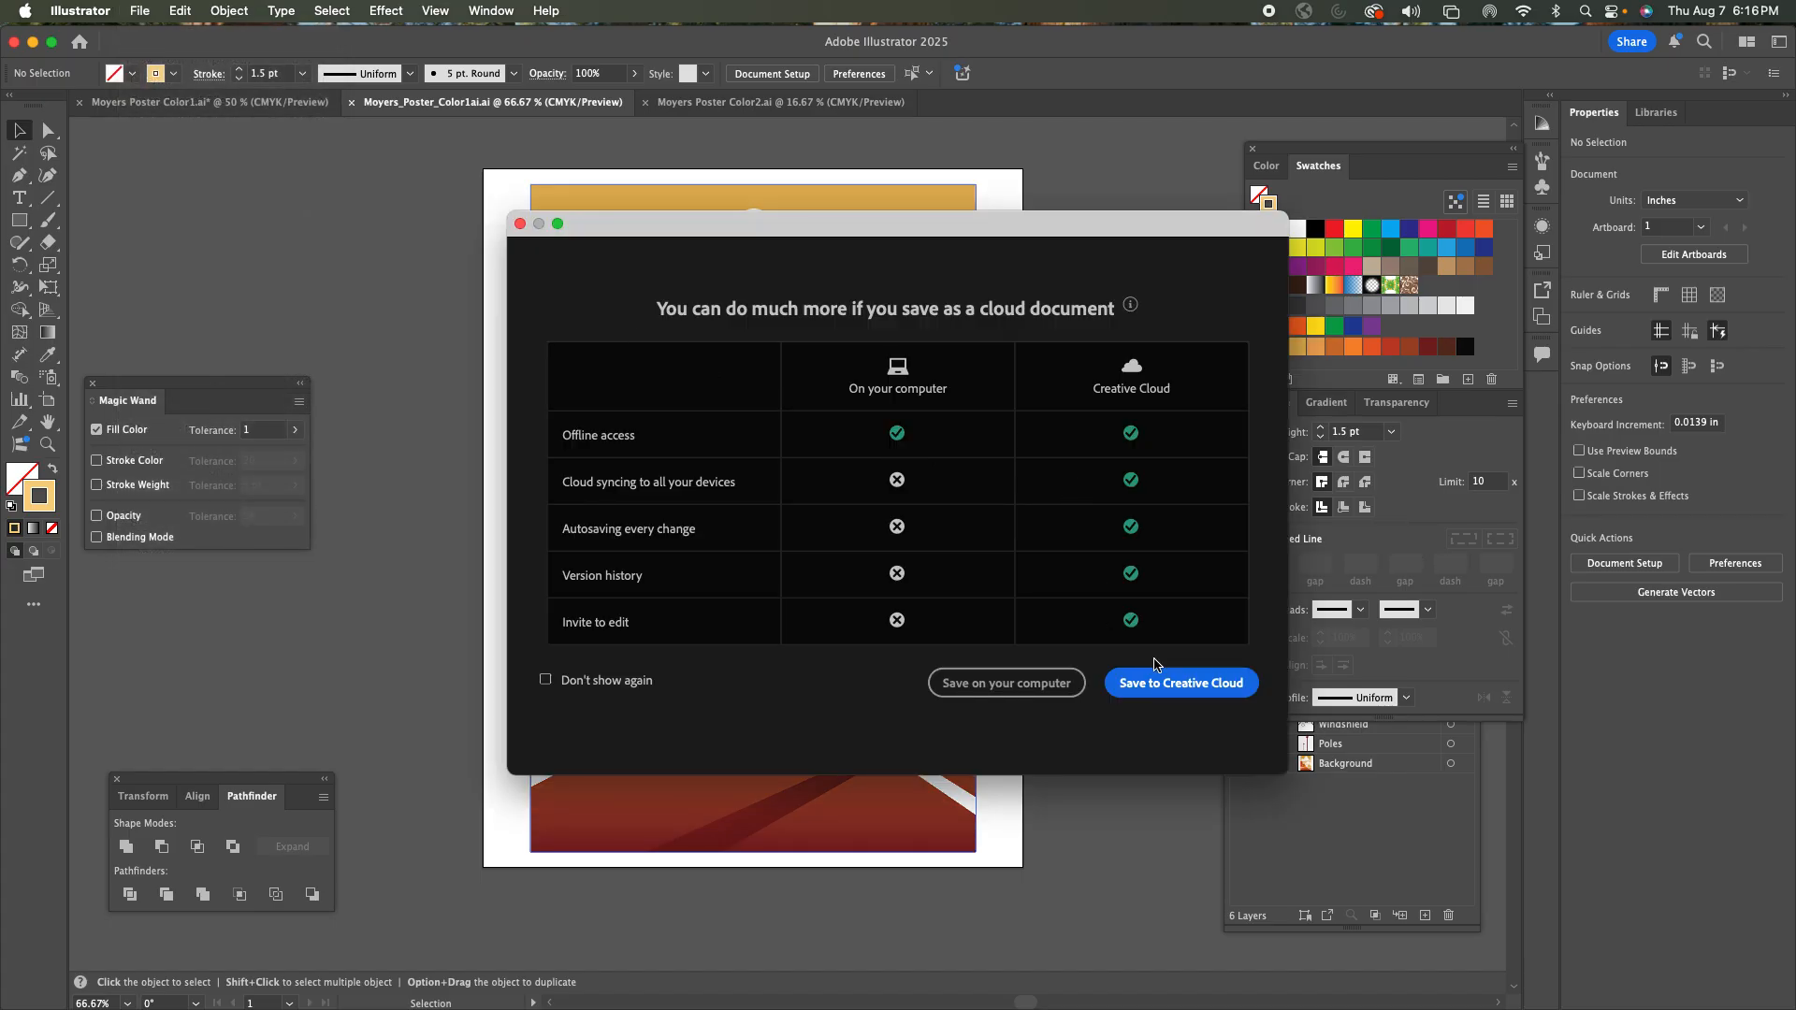
pyautogui.click(1026, 696)
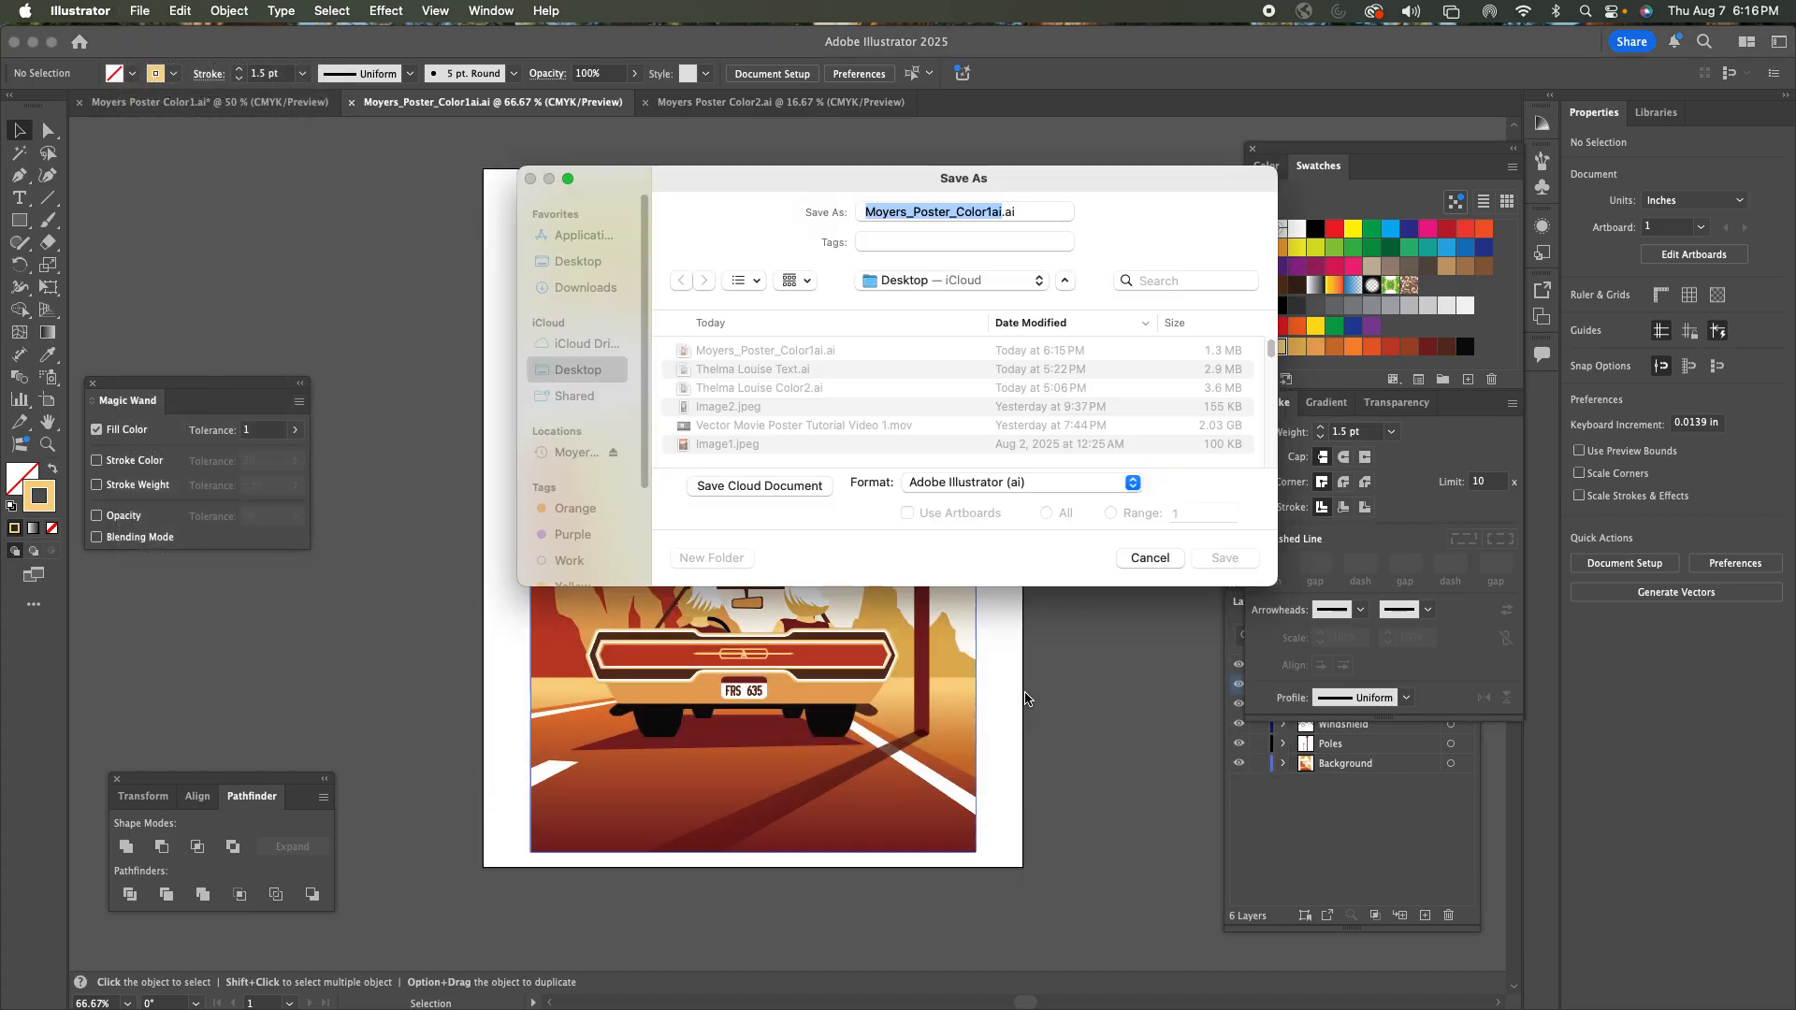
pyautogui.click(996, 214)
pyautogui.click(1002, 214)
pyautogui.press('BackSpace')
pyautogui.press('BackSpace')
pyautogui.press('BackSpace')
pyautogui.write('2')
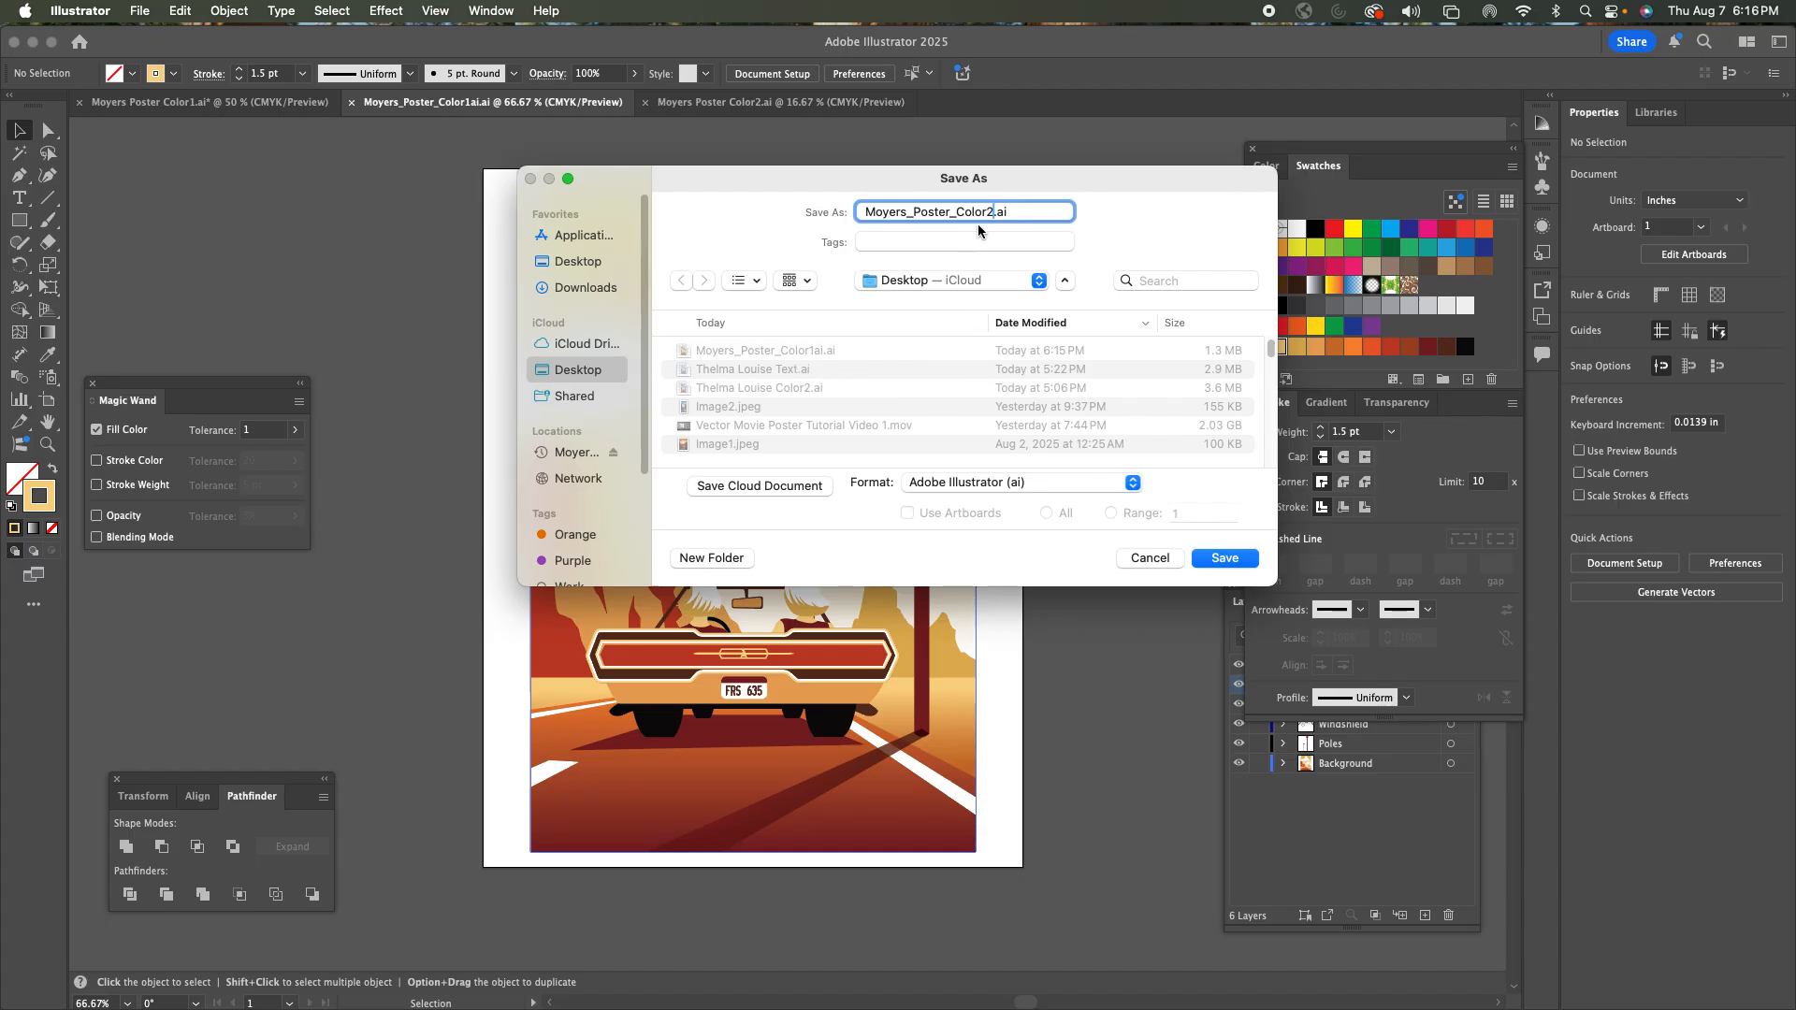
pyautogui.click(1221, 559)
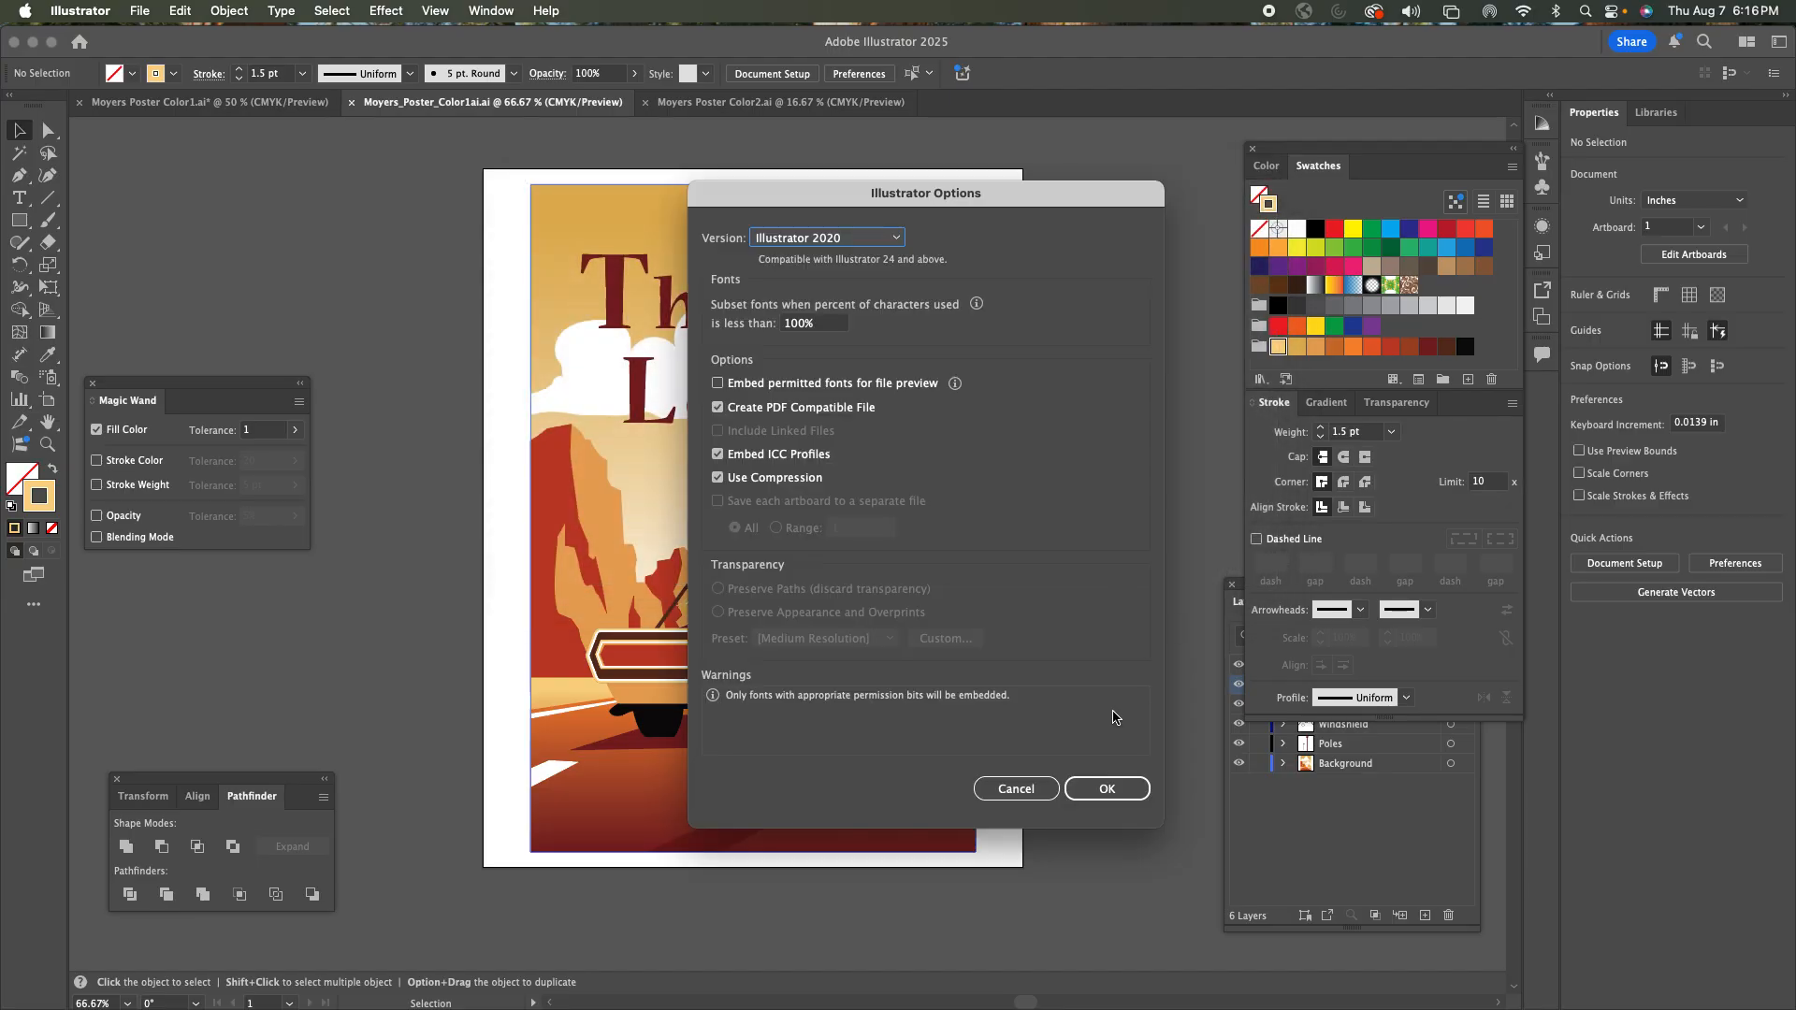
pyautogui.click(1118, 787)
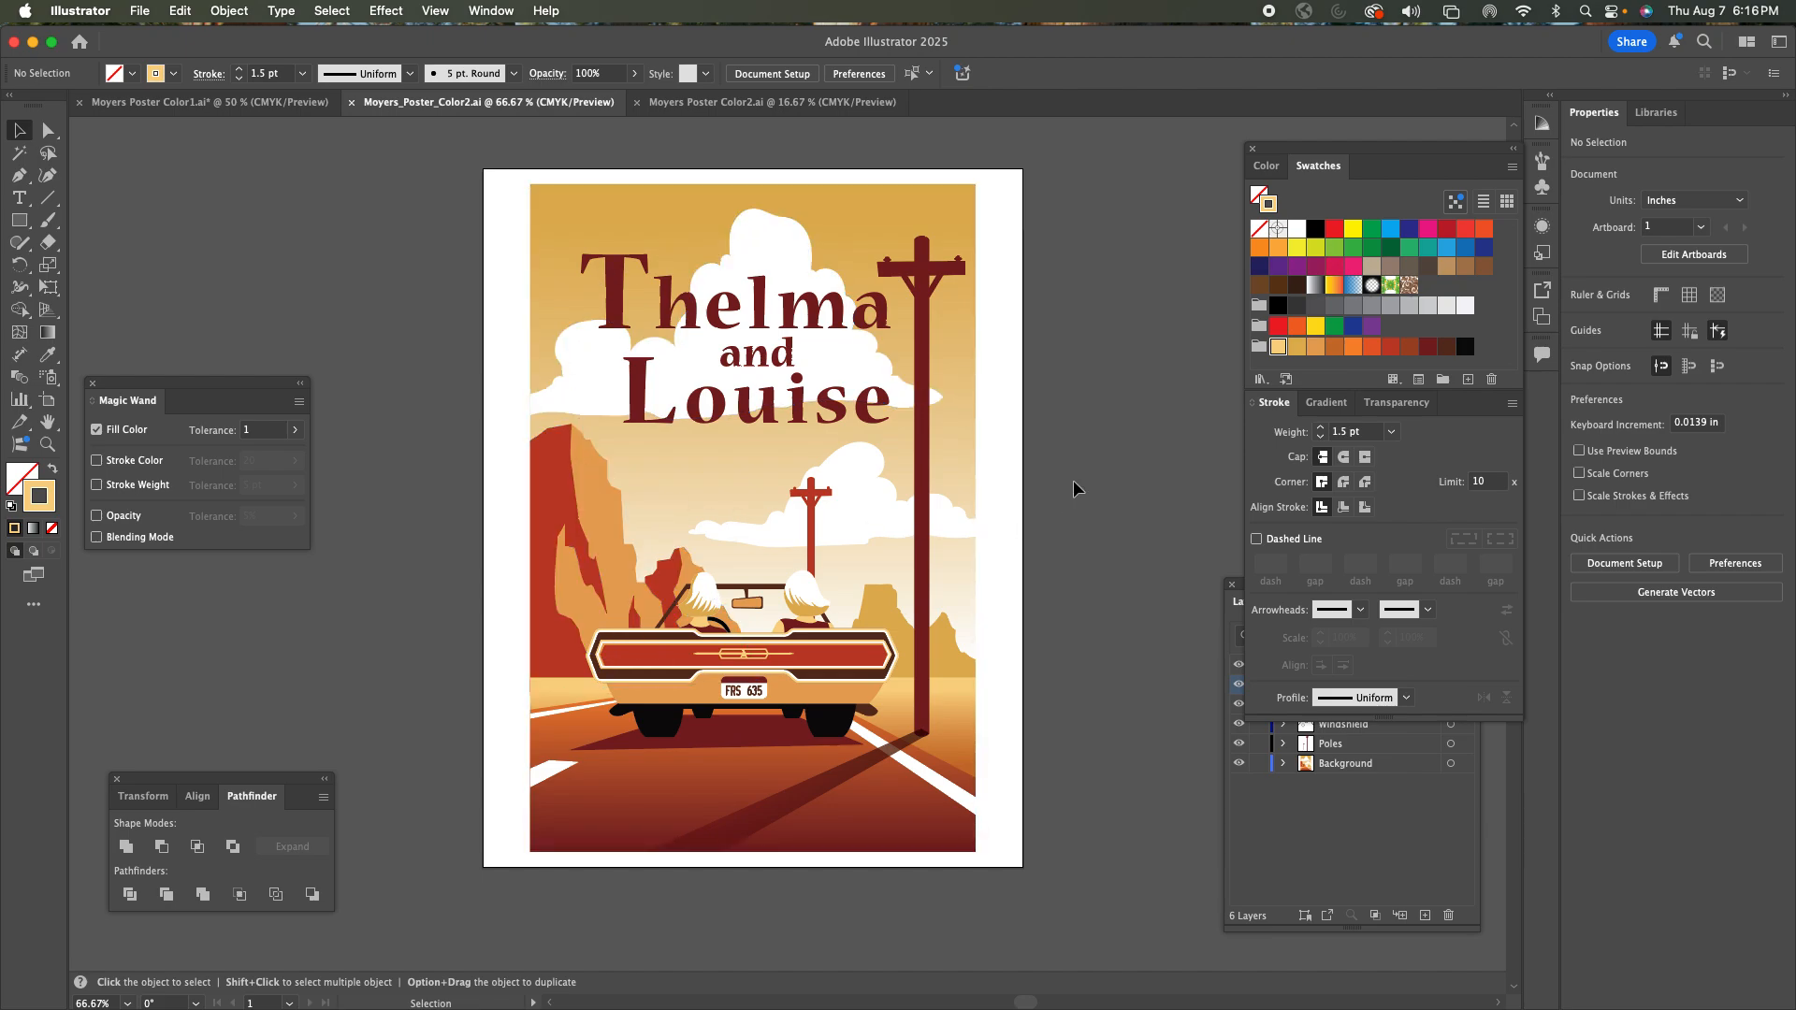
# Create a new layer and move it above the Text layer.
pyautogui.click(1385, 854)
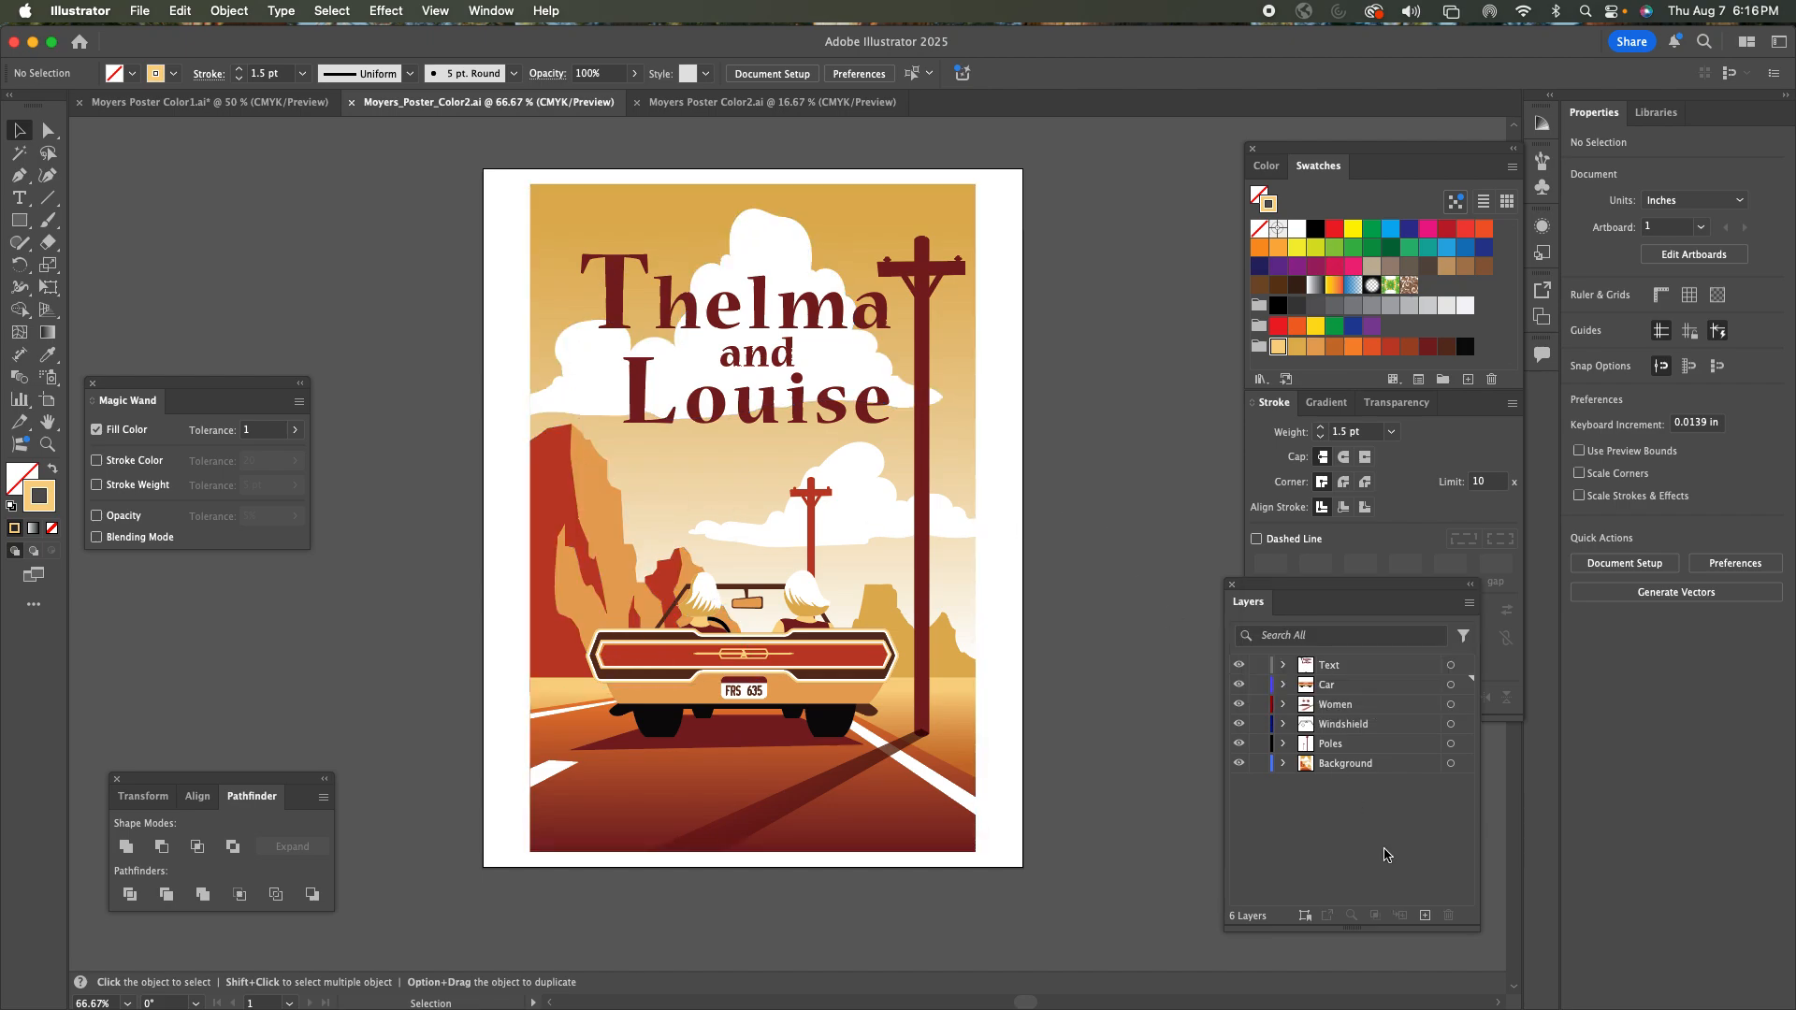
pyautogui.click(1424, 916)
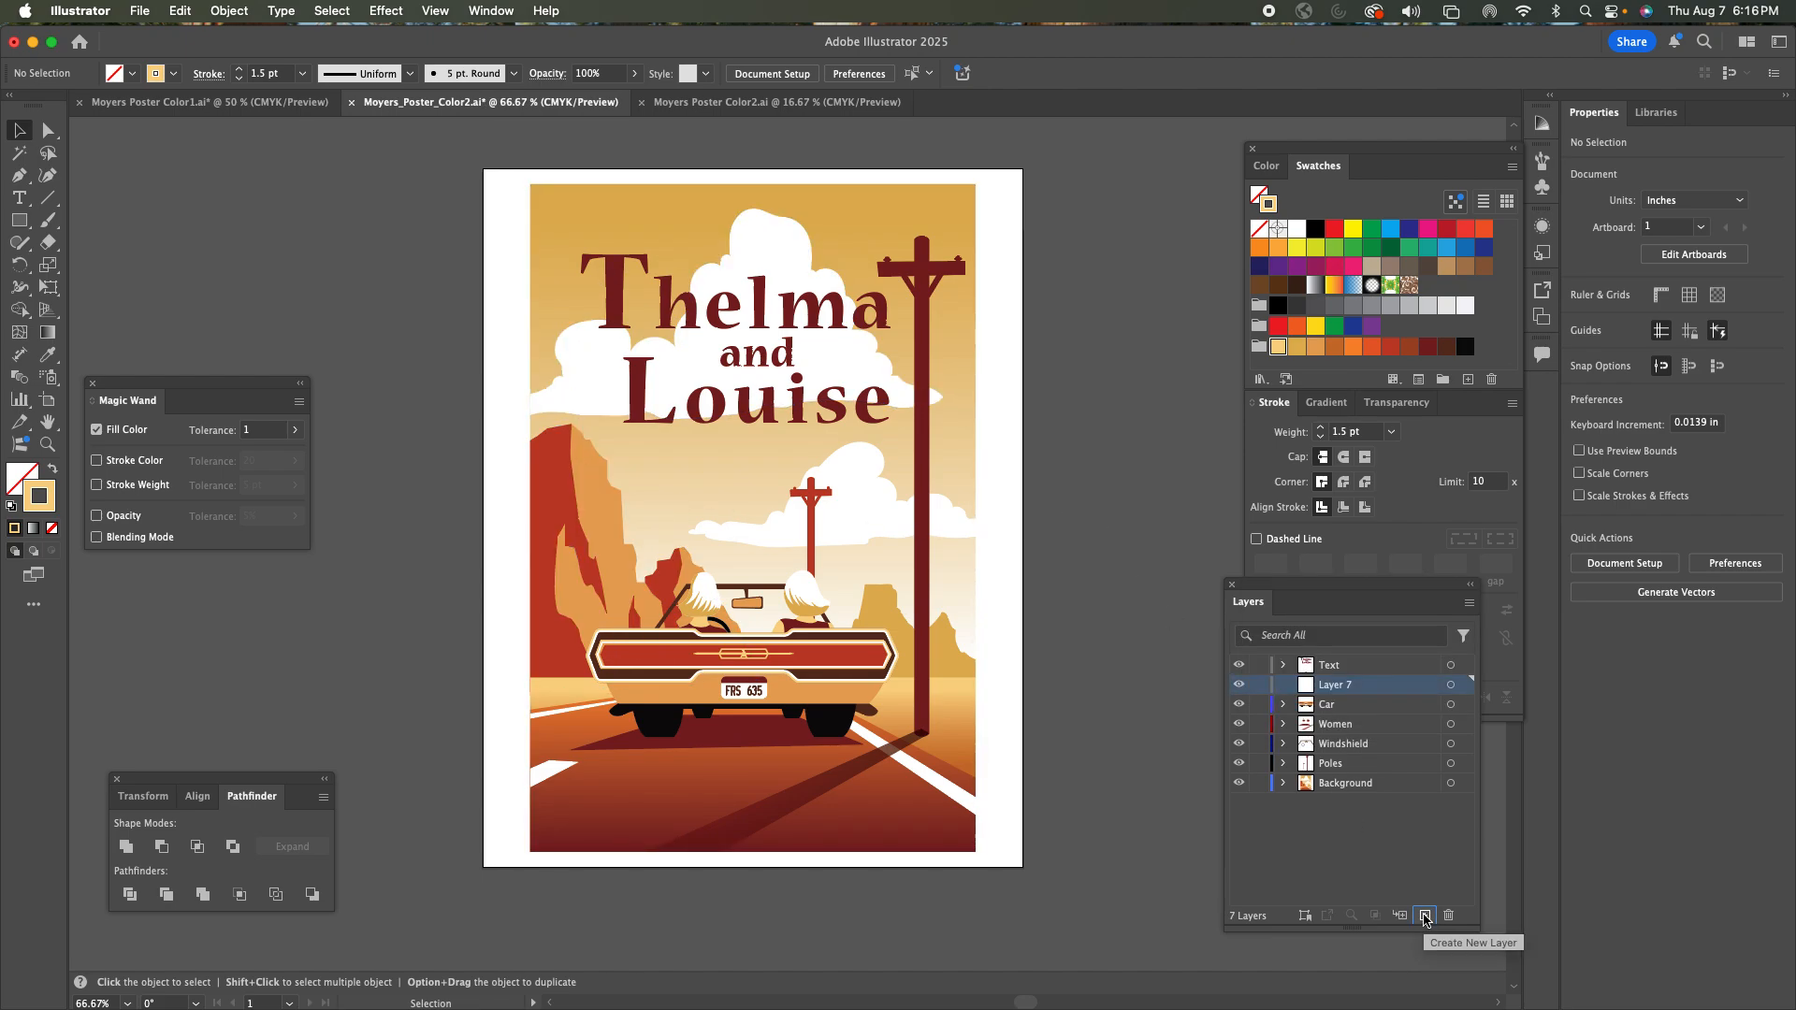
pyautogui.moveTo(1371, 689); pyautogui.dragTo(1365, 663)
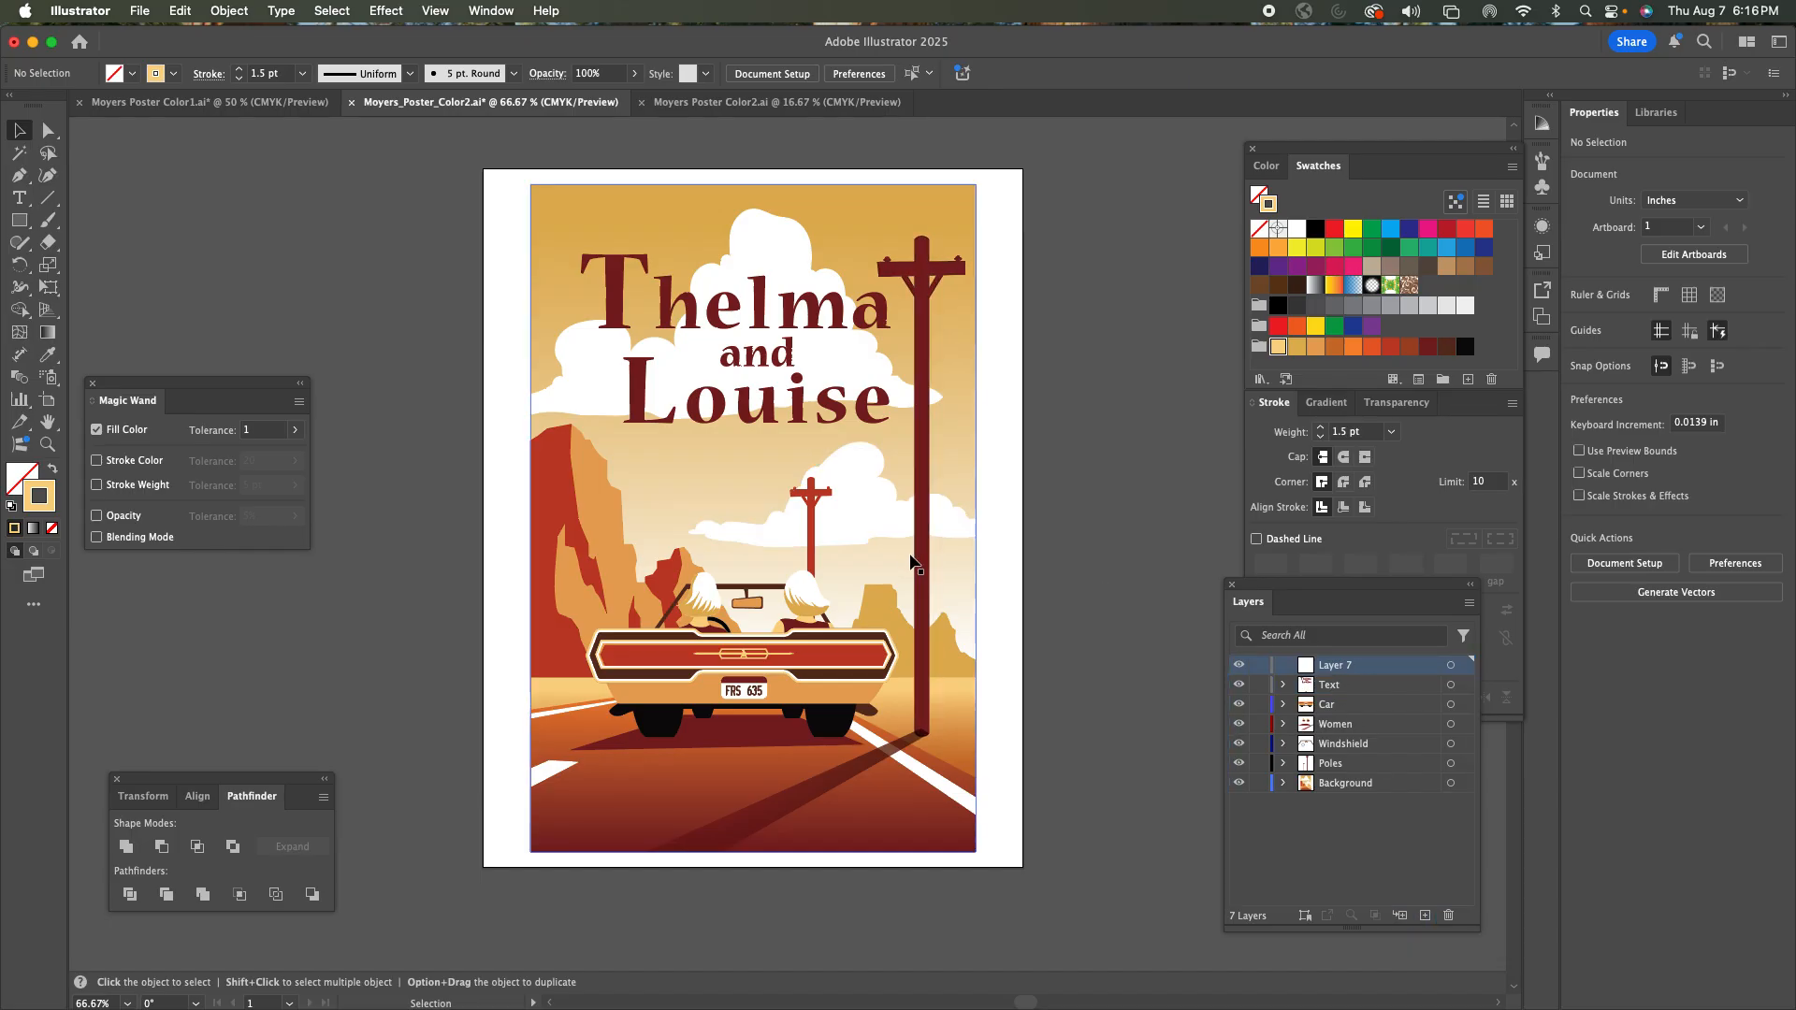
# Place Image2.jpeg as a linked file on the new layer, next to the poster artboard.
pyautogui.press('super+minus')
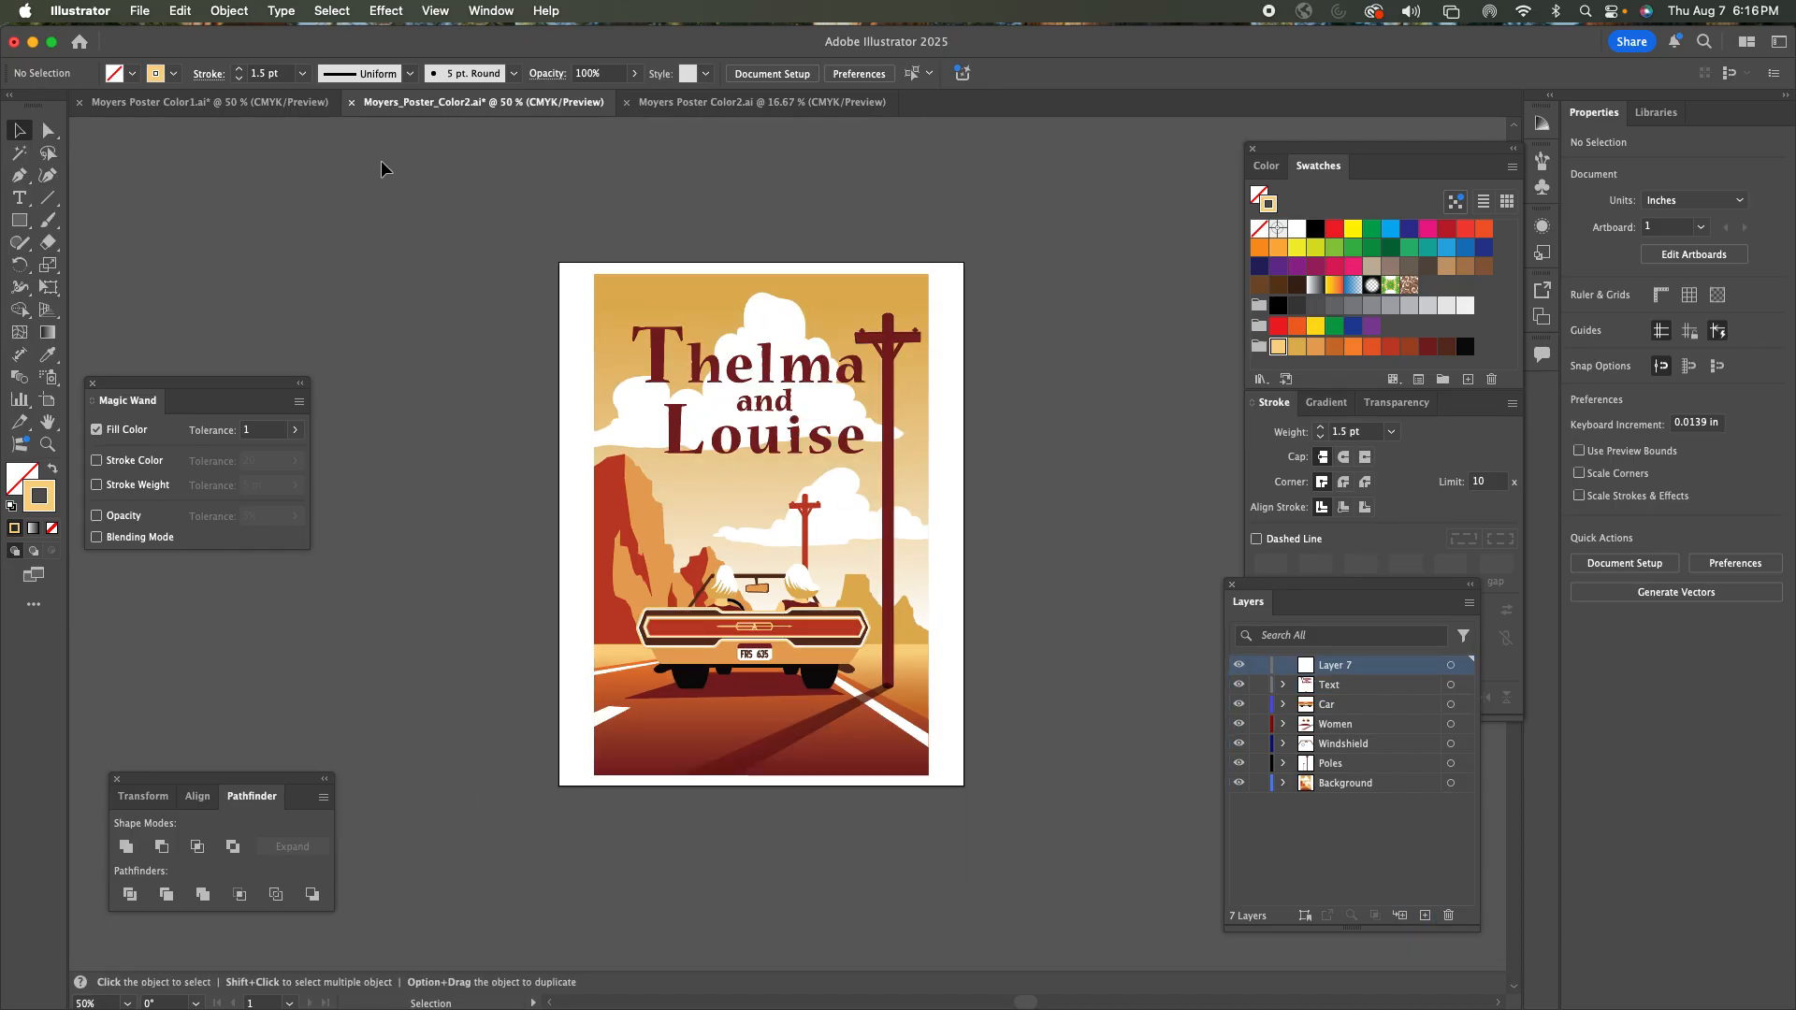
pyautogui.click(140, 11)
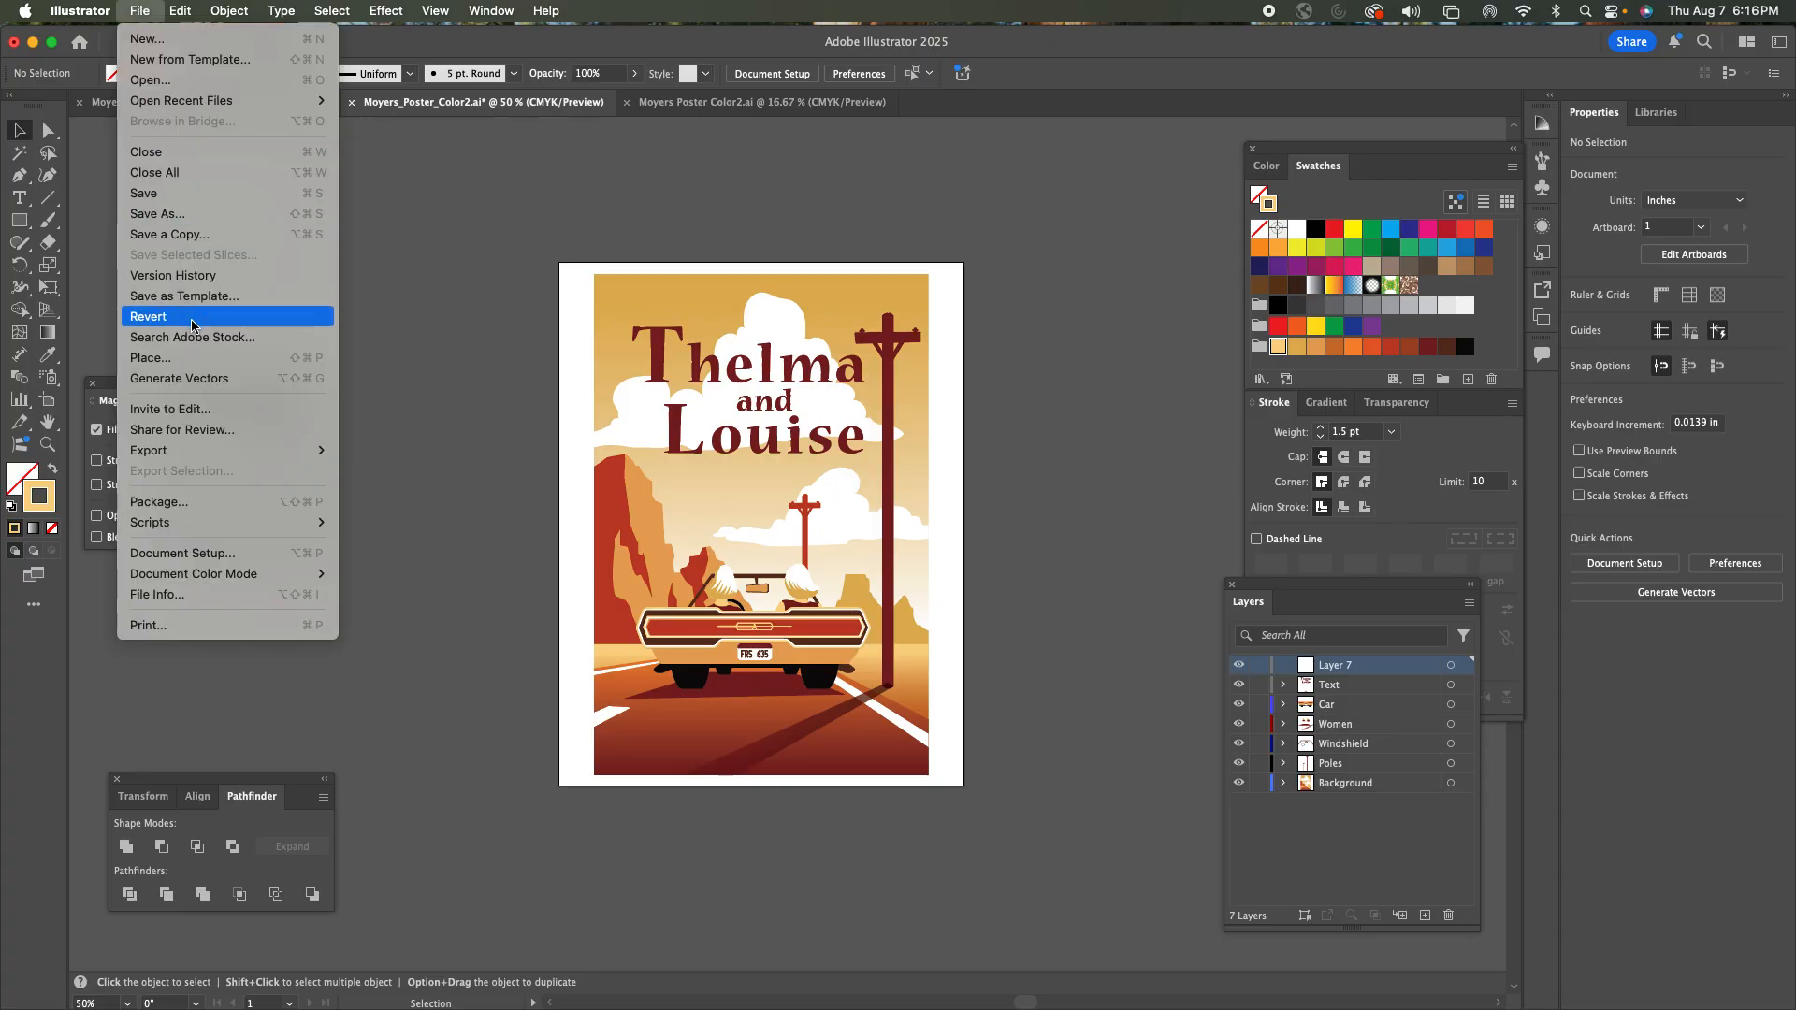
pyautogui.click(149, 357)
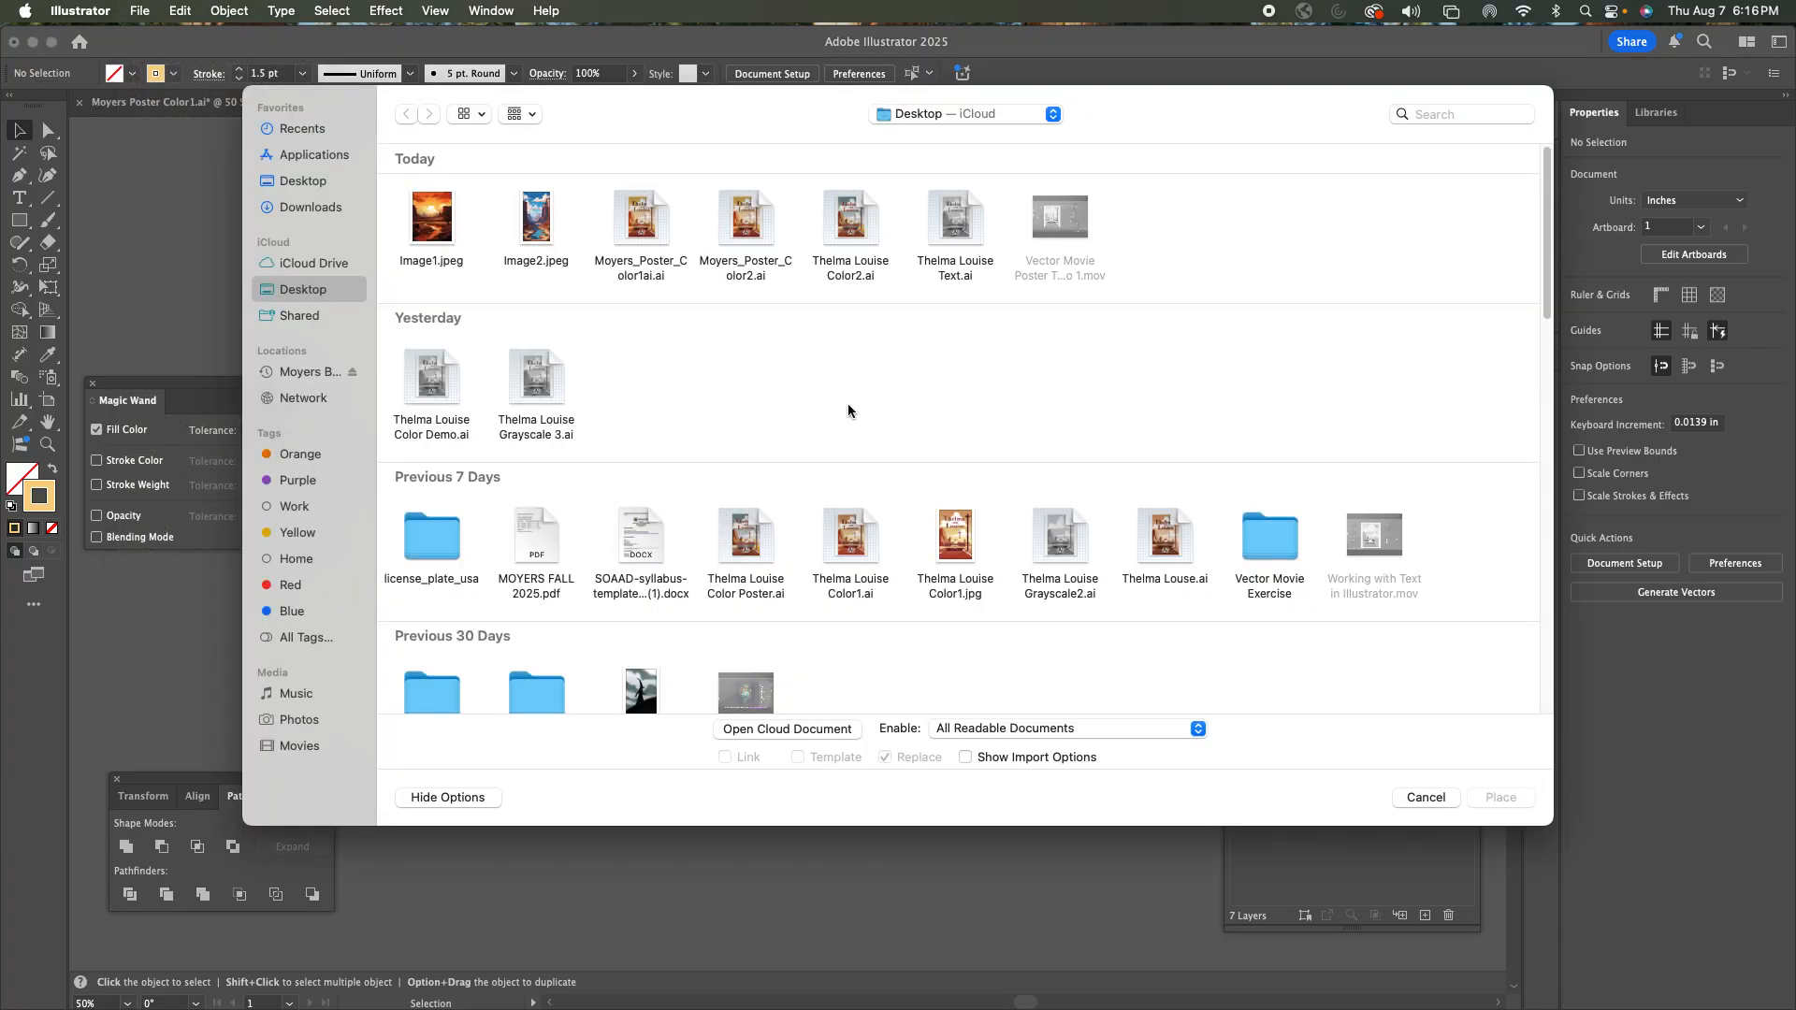
pyautogui.click(541, 222)
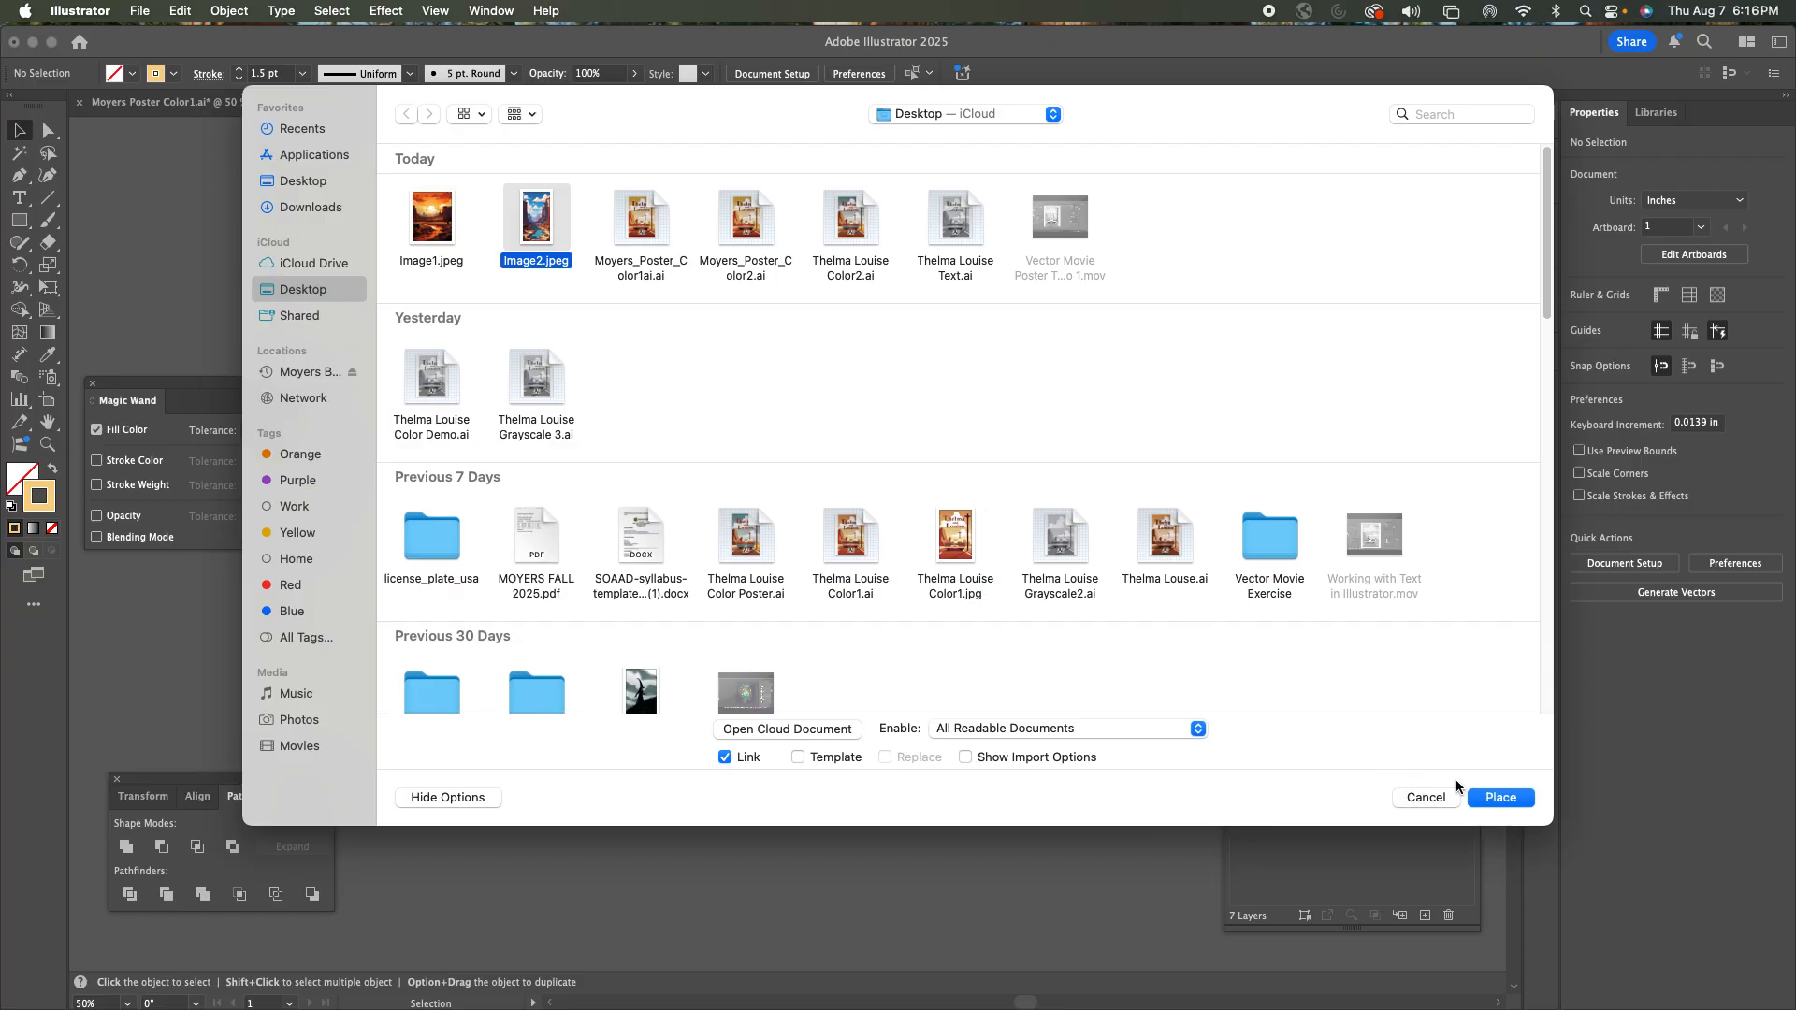
pyautogui.click(1517, 798)
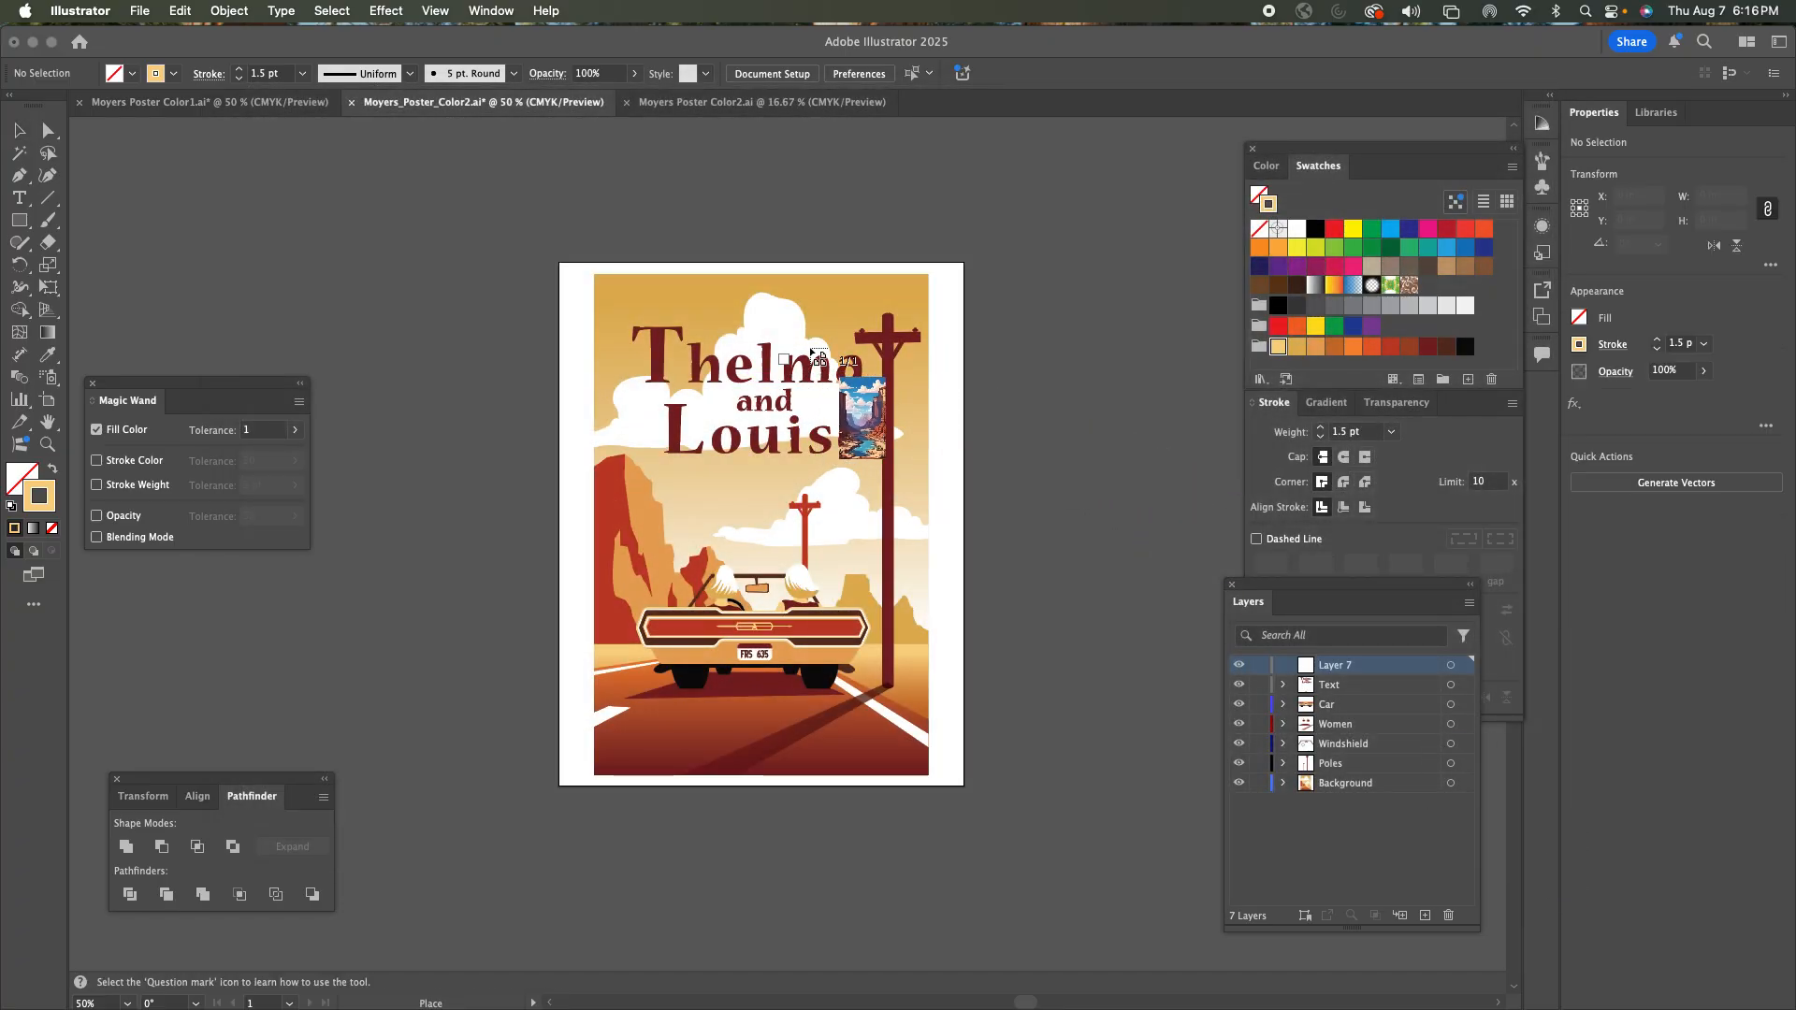
pyautogui.click(964, 232)
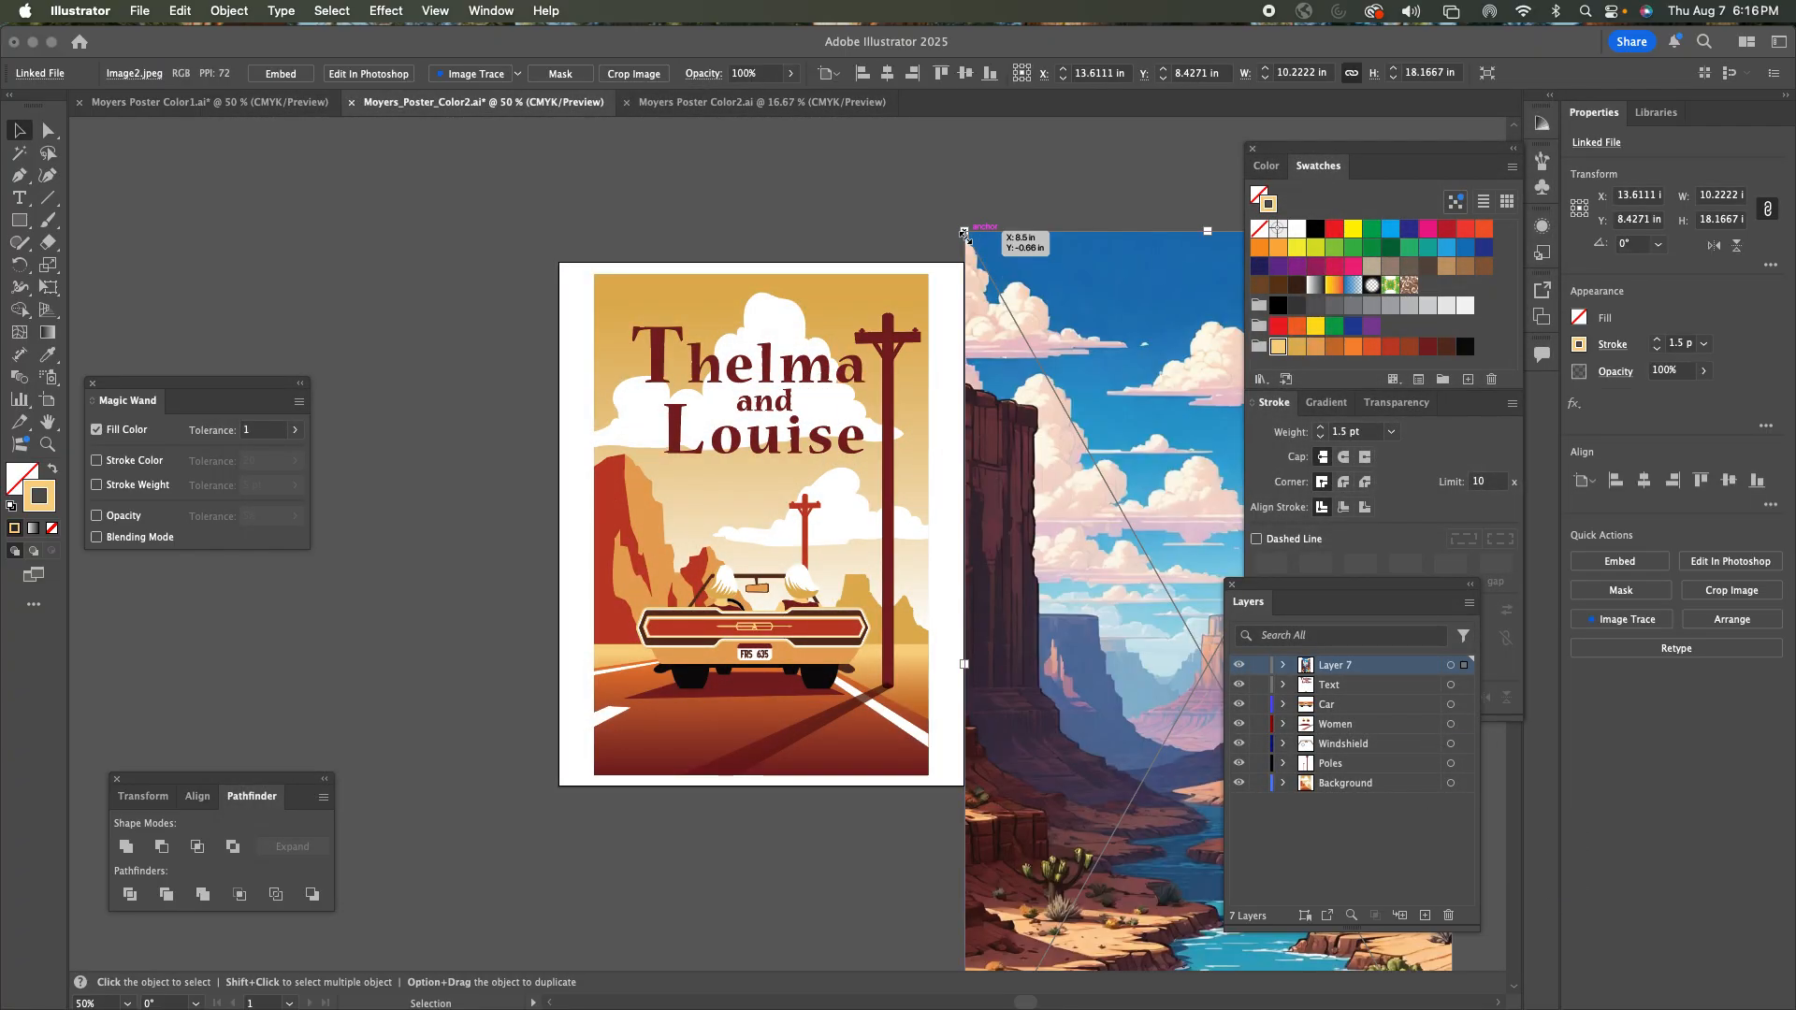
pyautogui.moveTo(1091, 417); pyautogui.dragTo(738, 334)
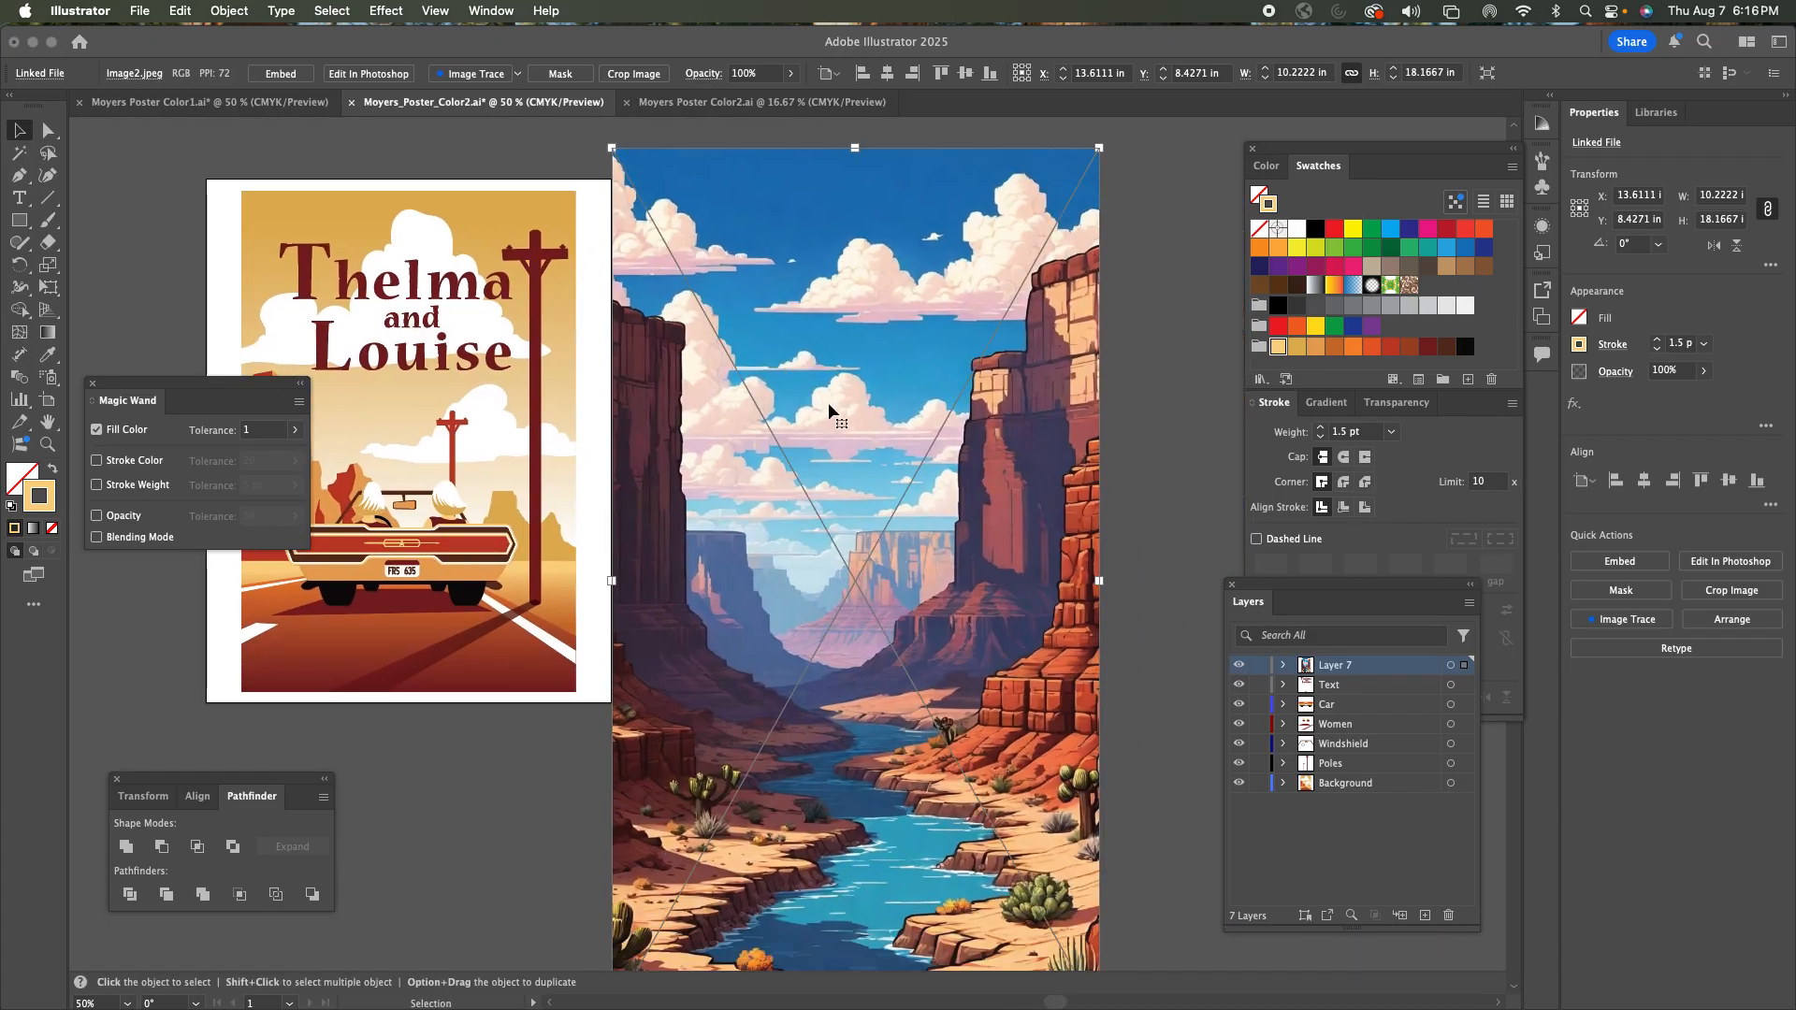
pyautogui.moveTo(839, 421); pyautogui.dragTo(847, 378)
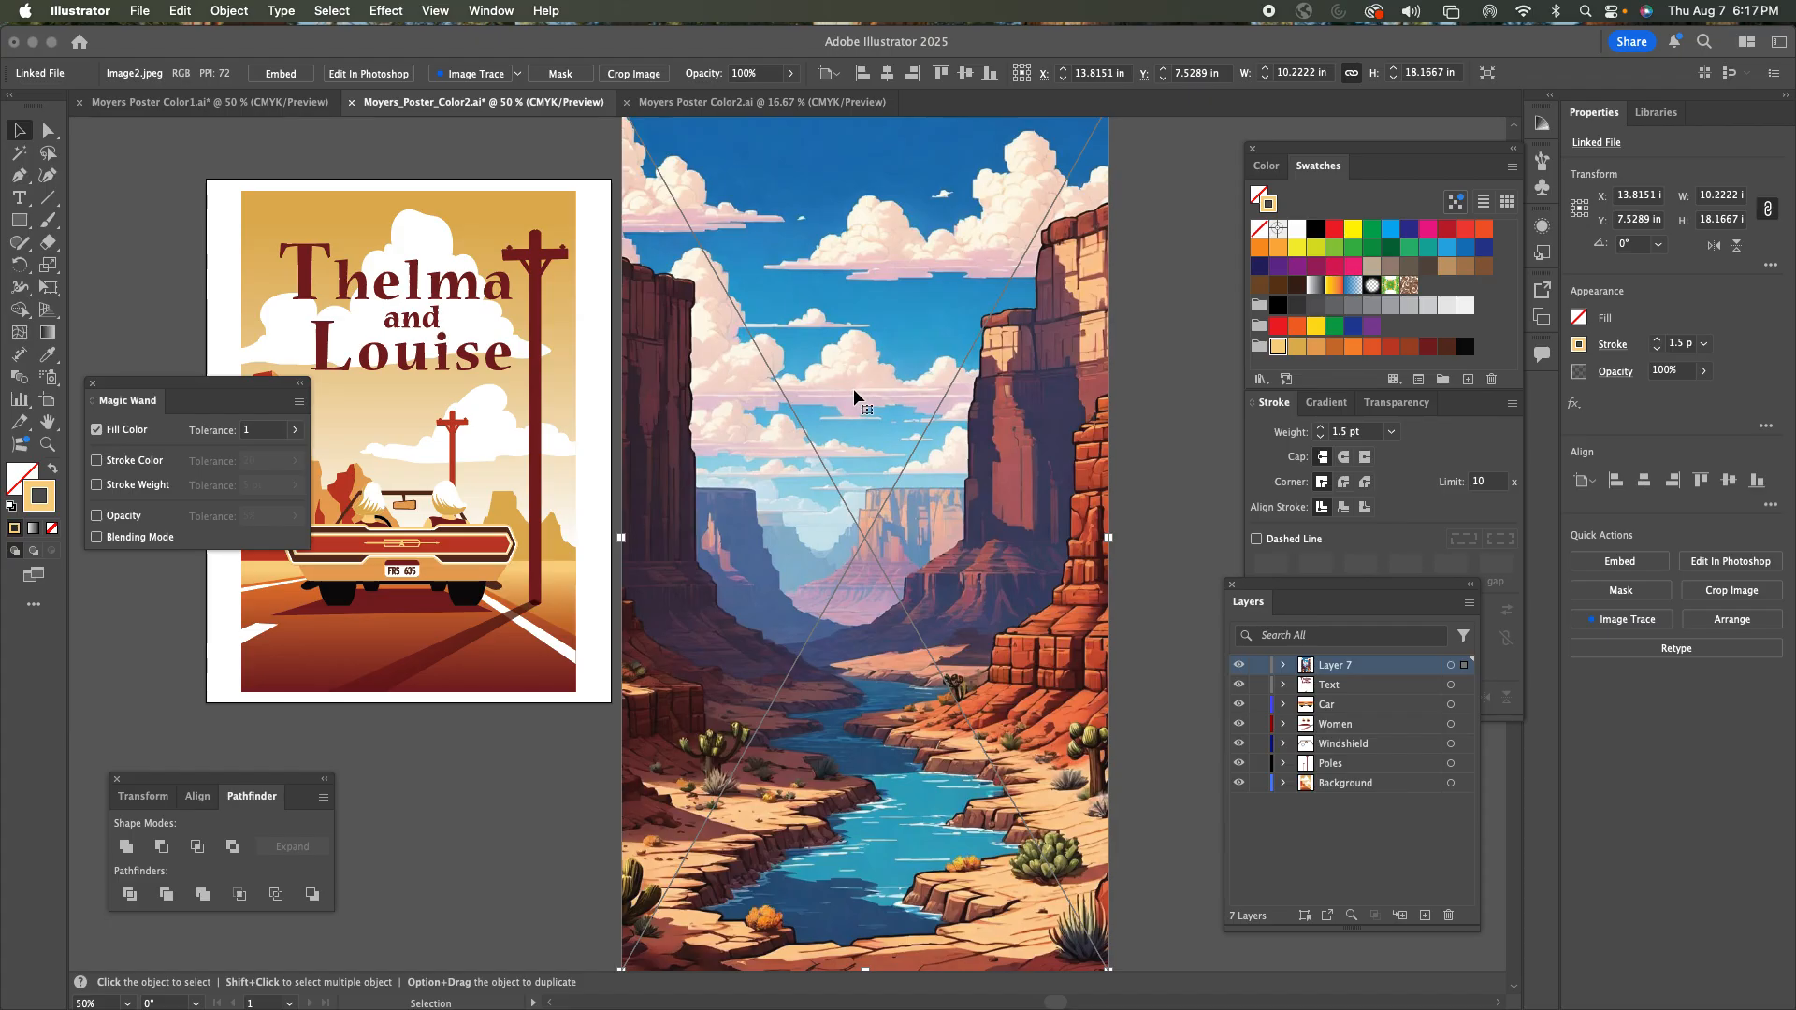
# Embed the placed canyon image and create a color object mosaic from it with 4 by 4 tiles and no spacing.
pyautogui.click(225, 11)
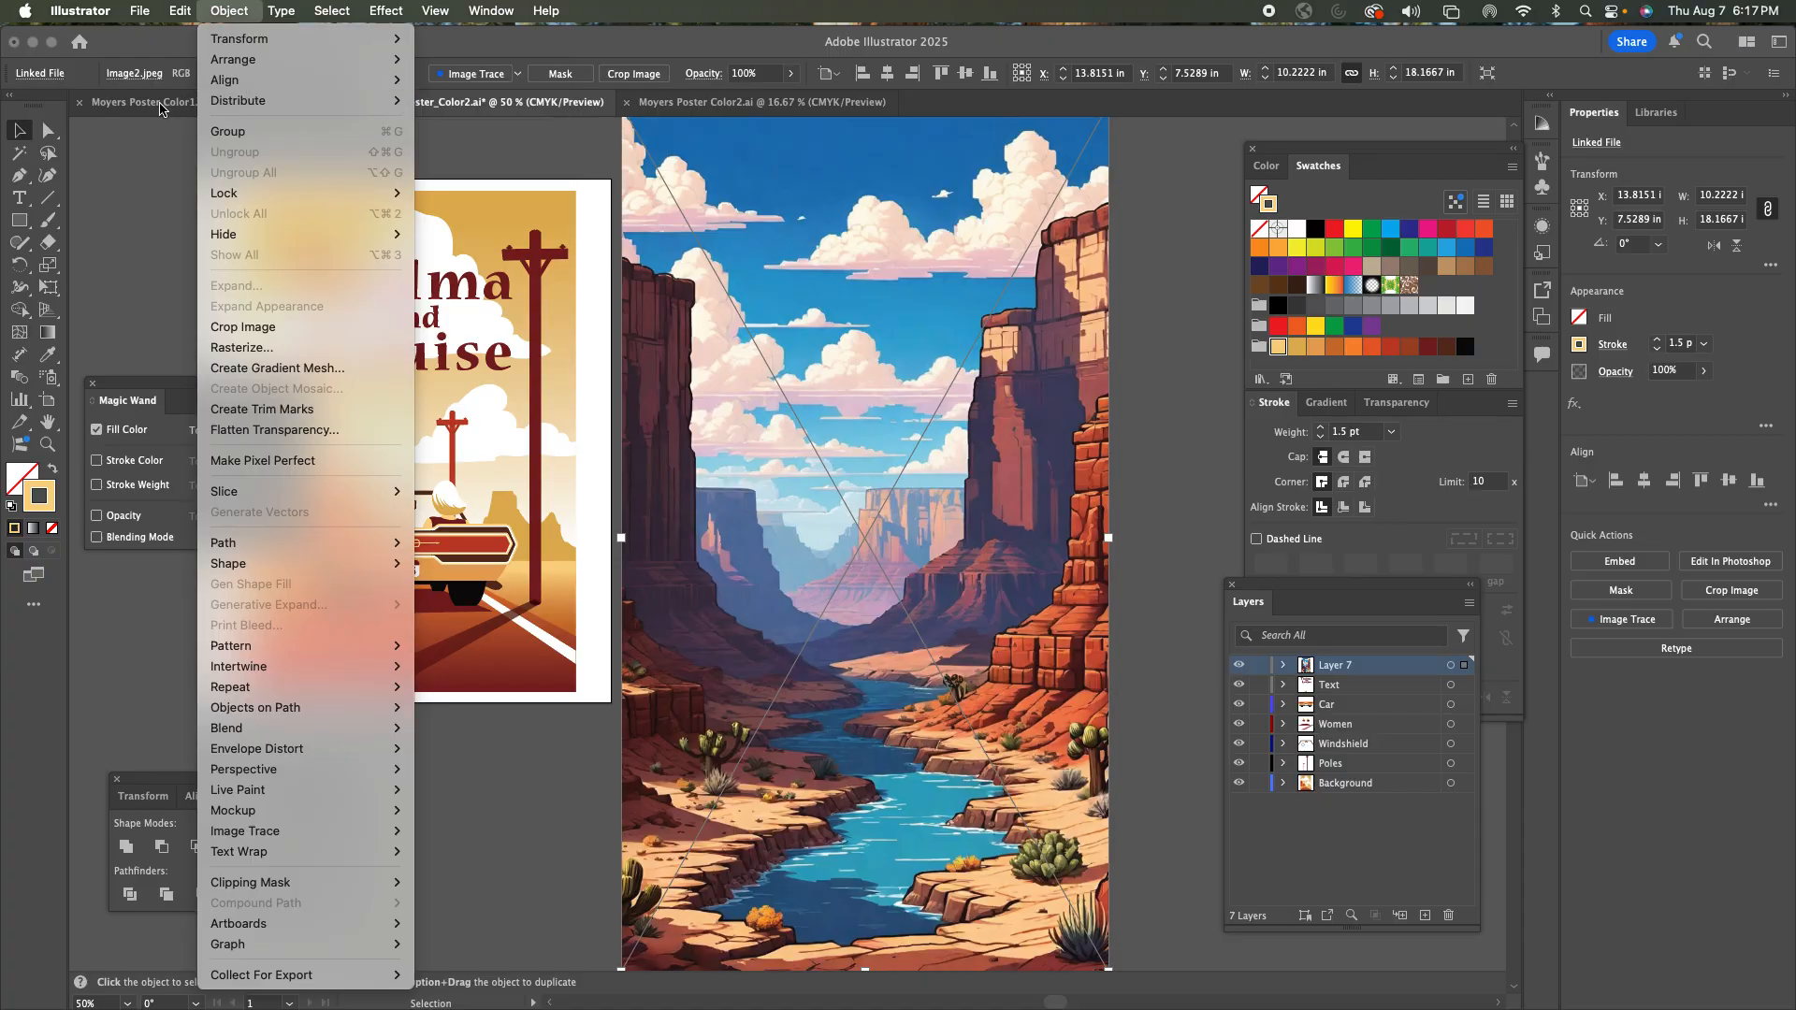
pyautogui.click(82, 143)
pyautogui.click(279, 74)
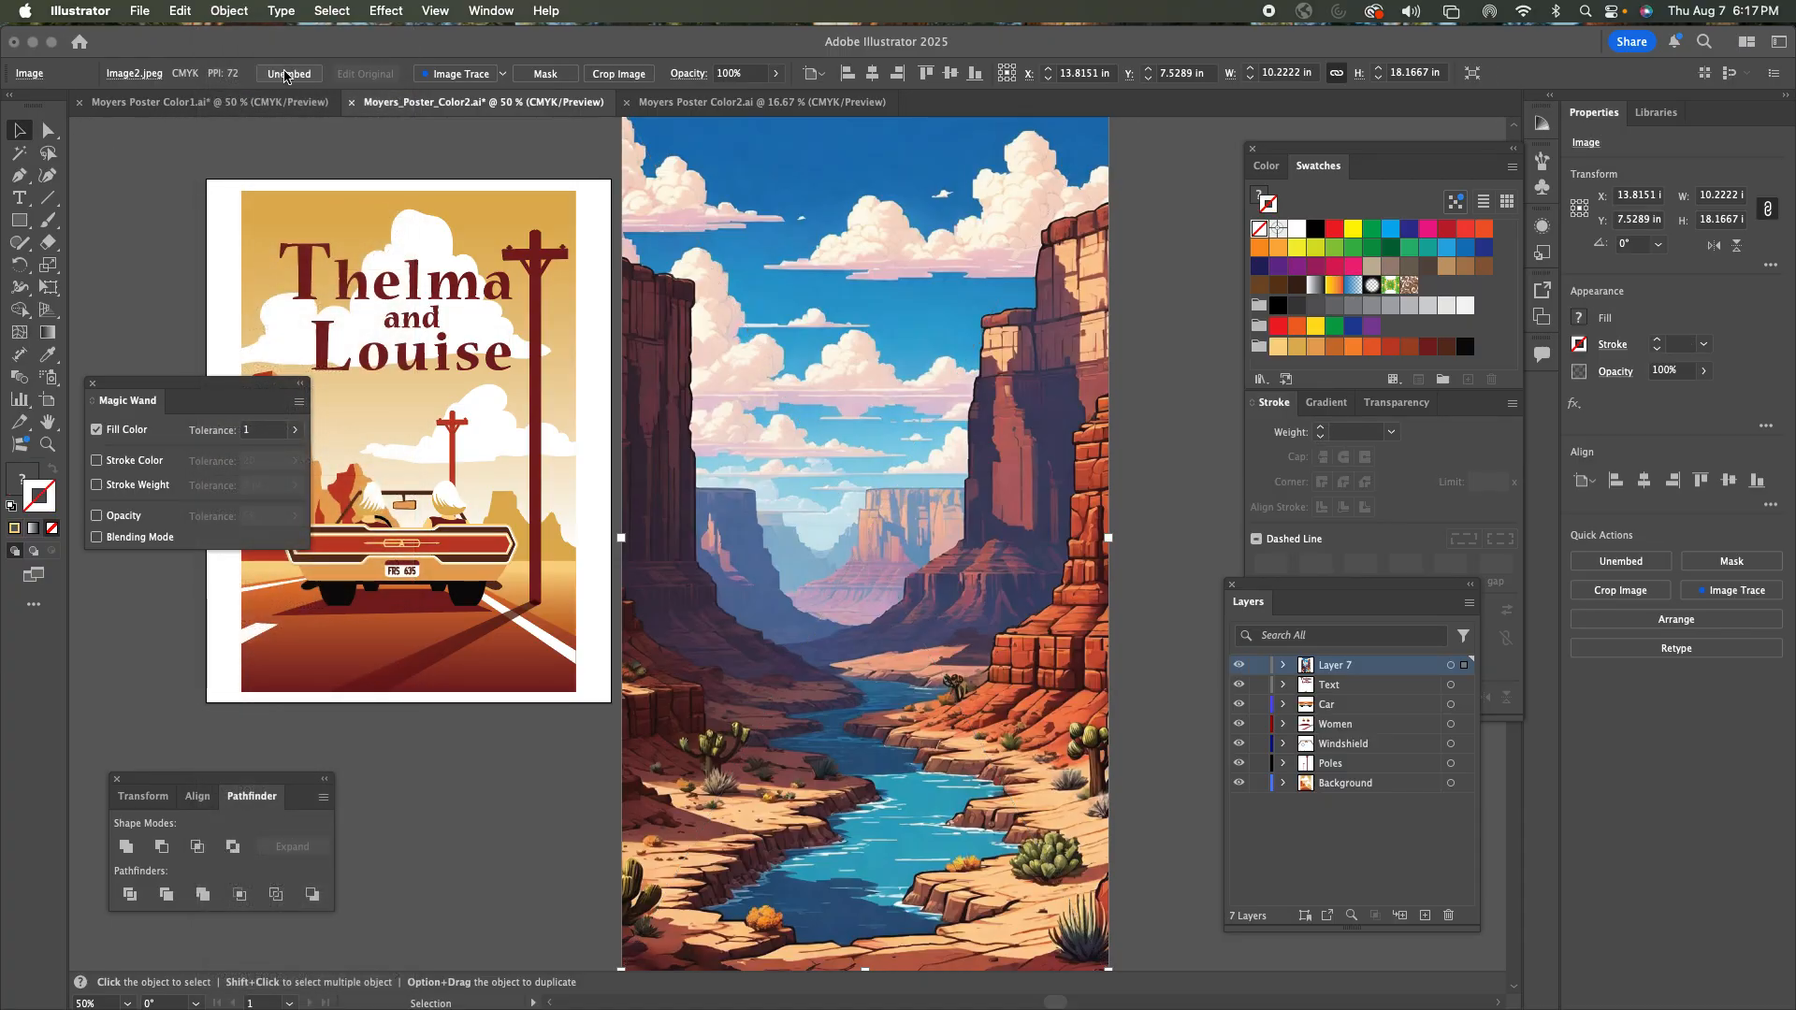
pyautogui.click(229, 10)
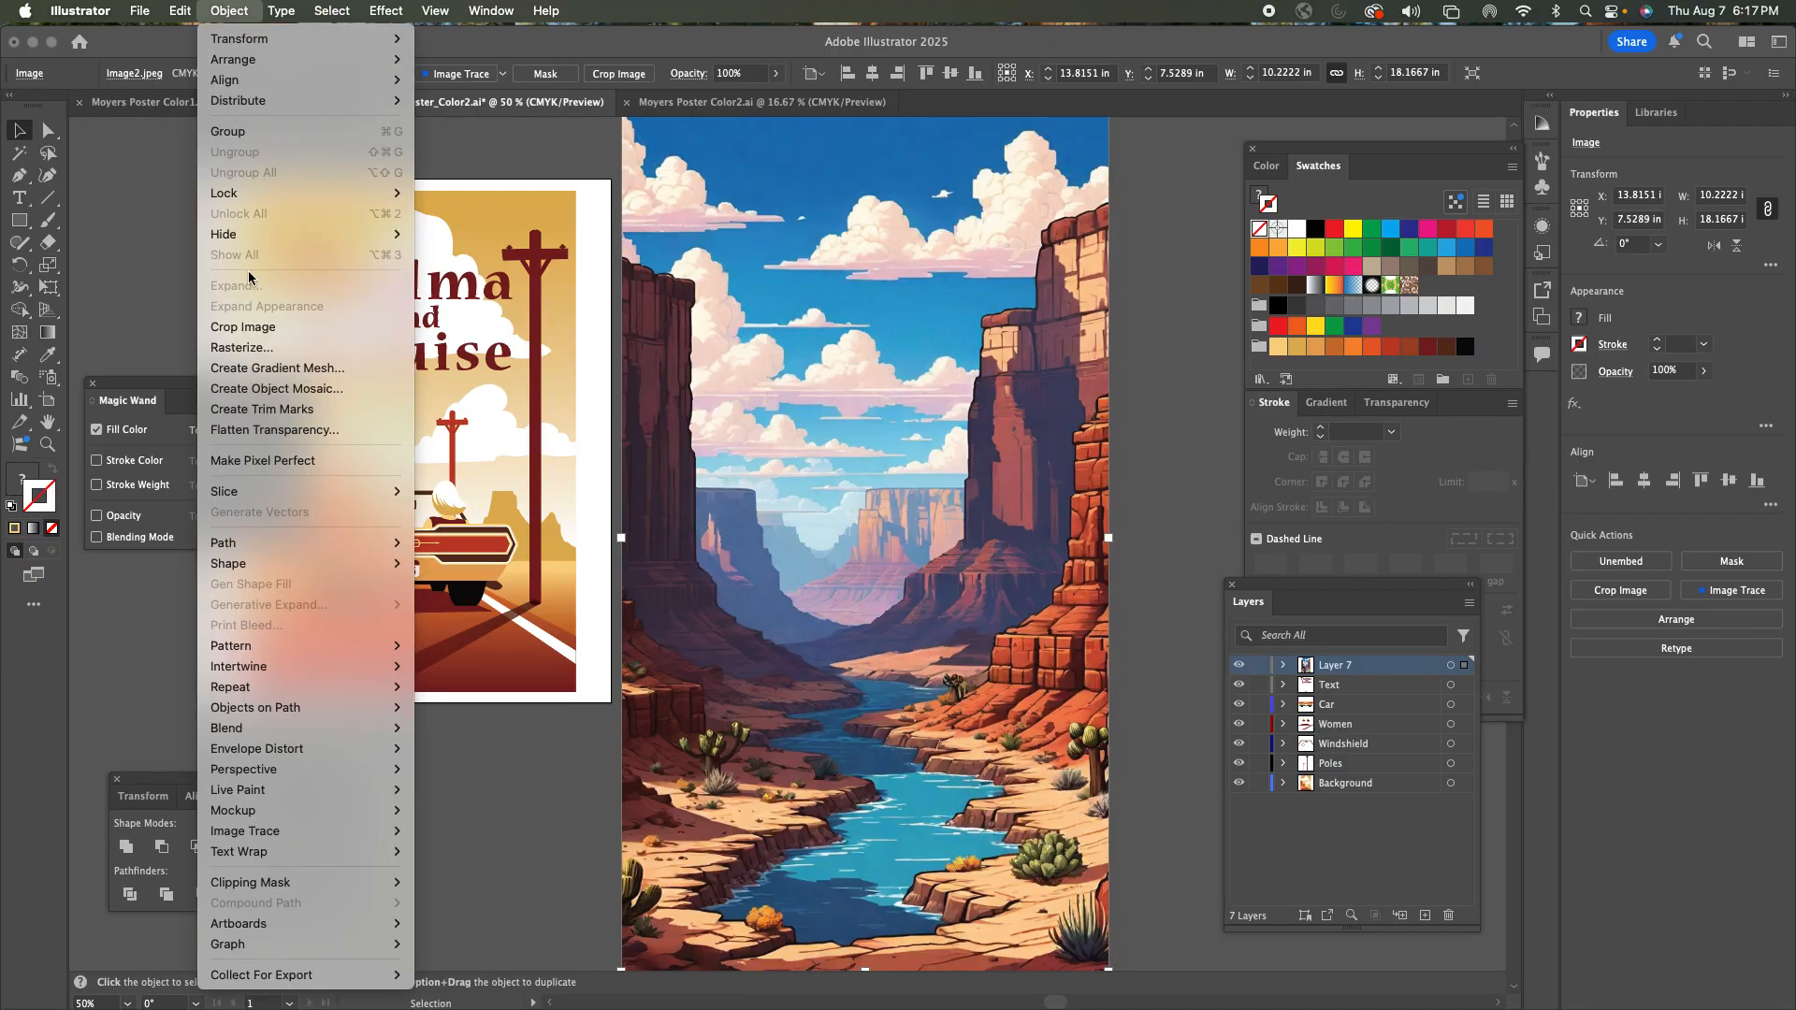
pyautogui.click(269, 386)
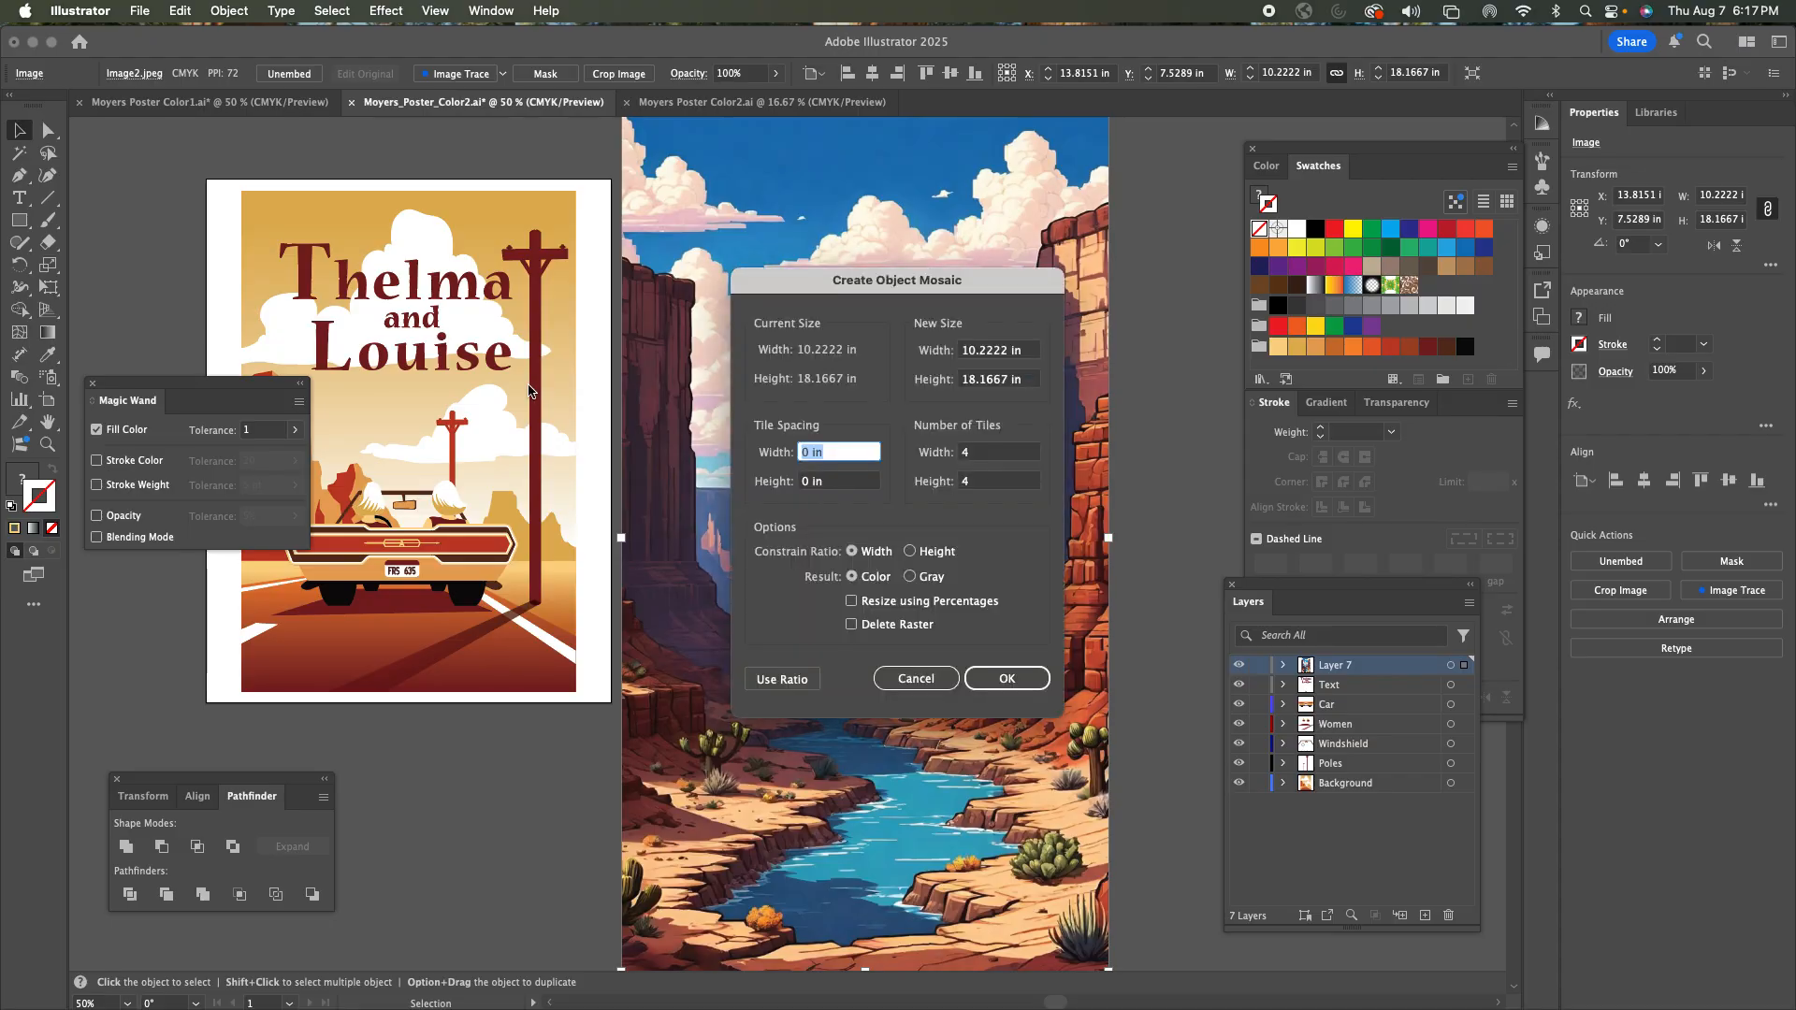
pyautogui.click(1002, 679)
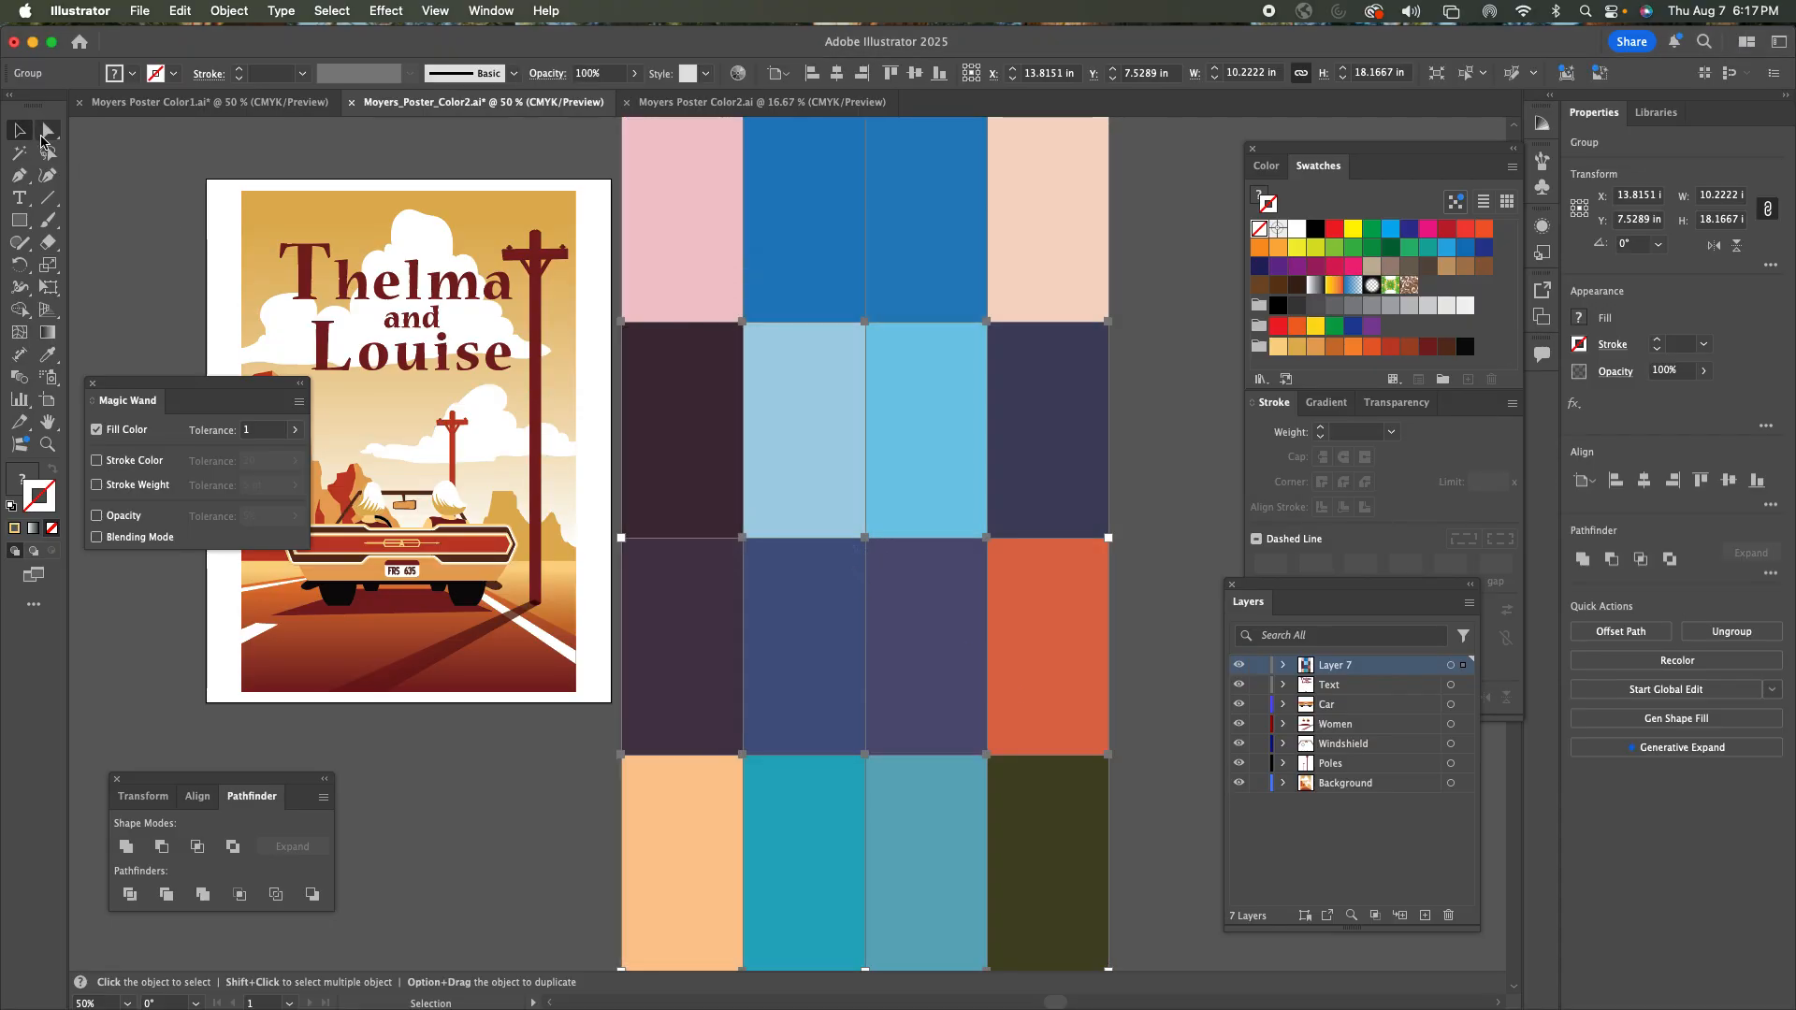
# Move the mosaic aside, delete the canyon image beneath it, and bring the mosaic back beside the poster.
pyautogui.click(333, 148)
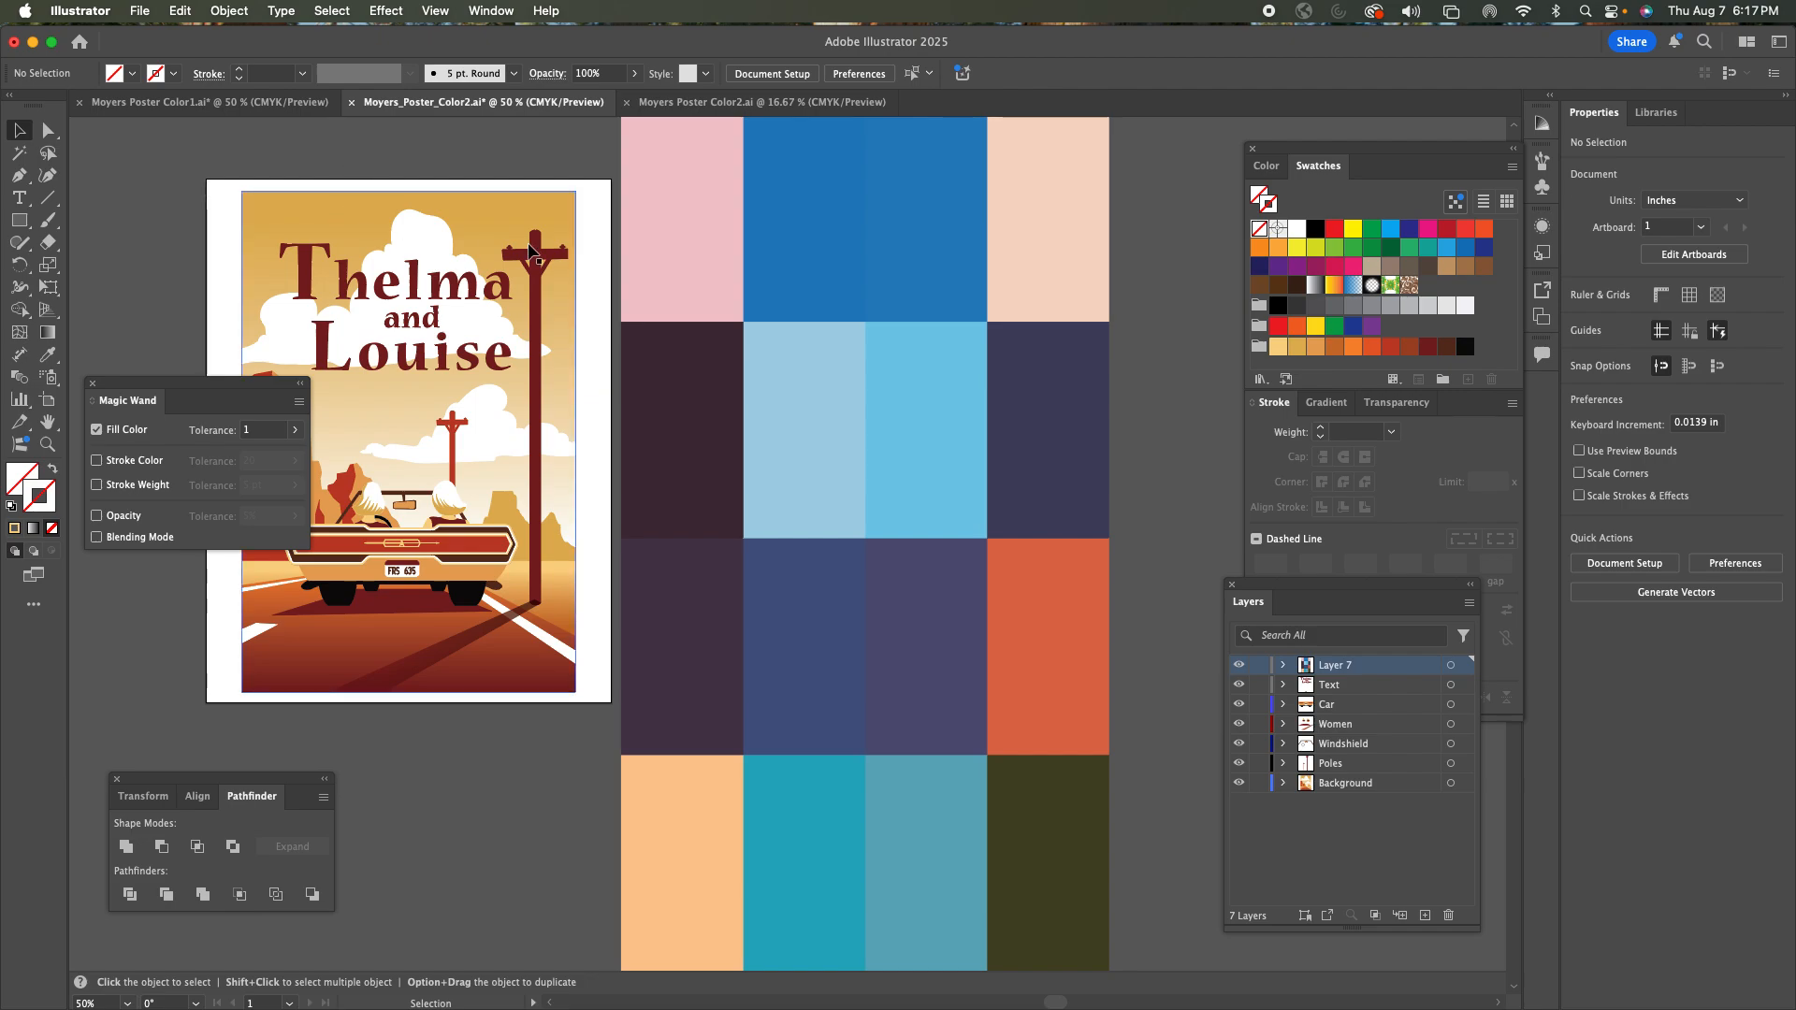
pyautogui.moveTo(716, 262); pyautogui.dragTo(1197, 267)
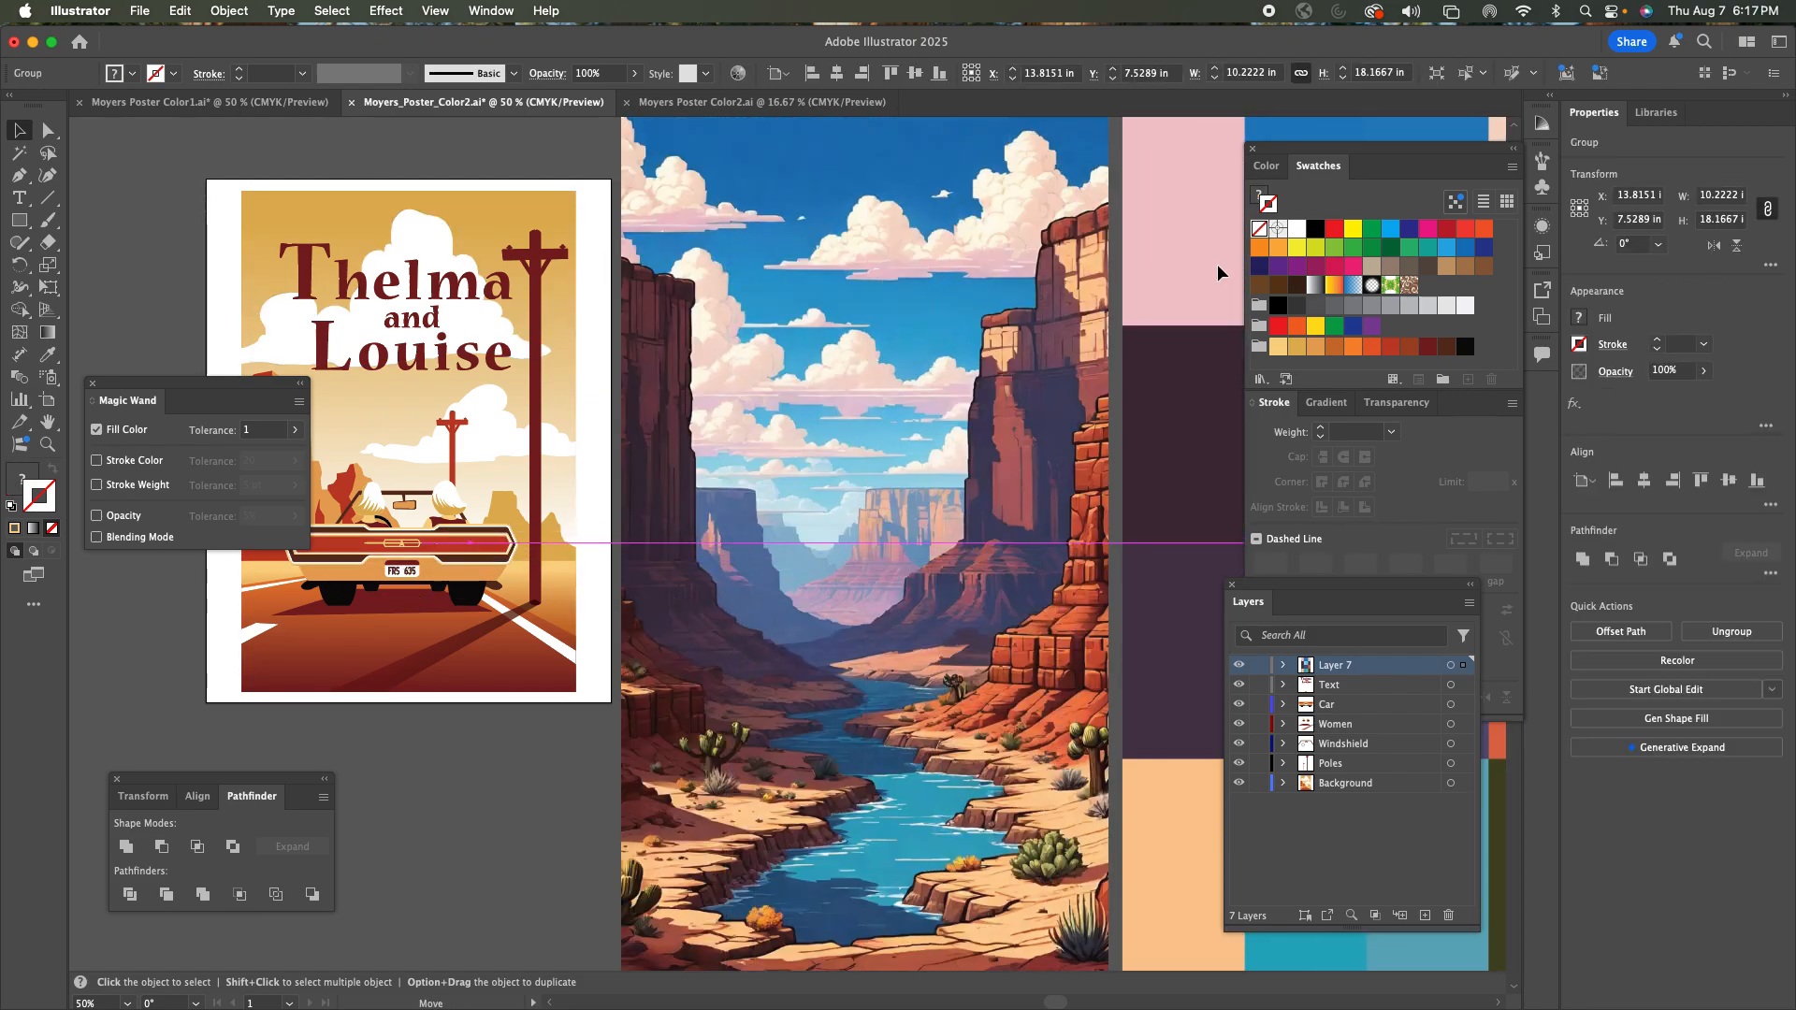
pyautogui.click(1018, 315)
pyautogui.press('Delete')
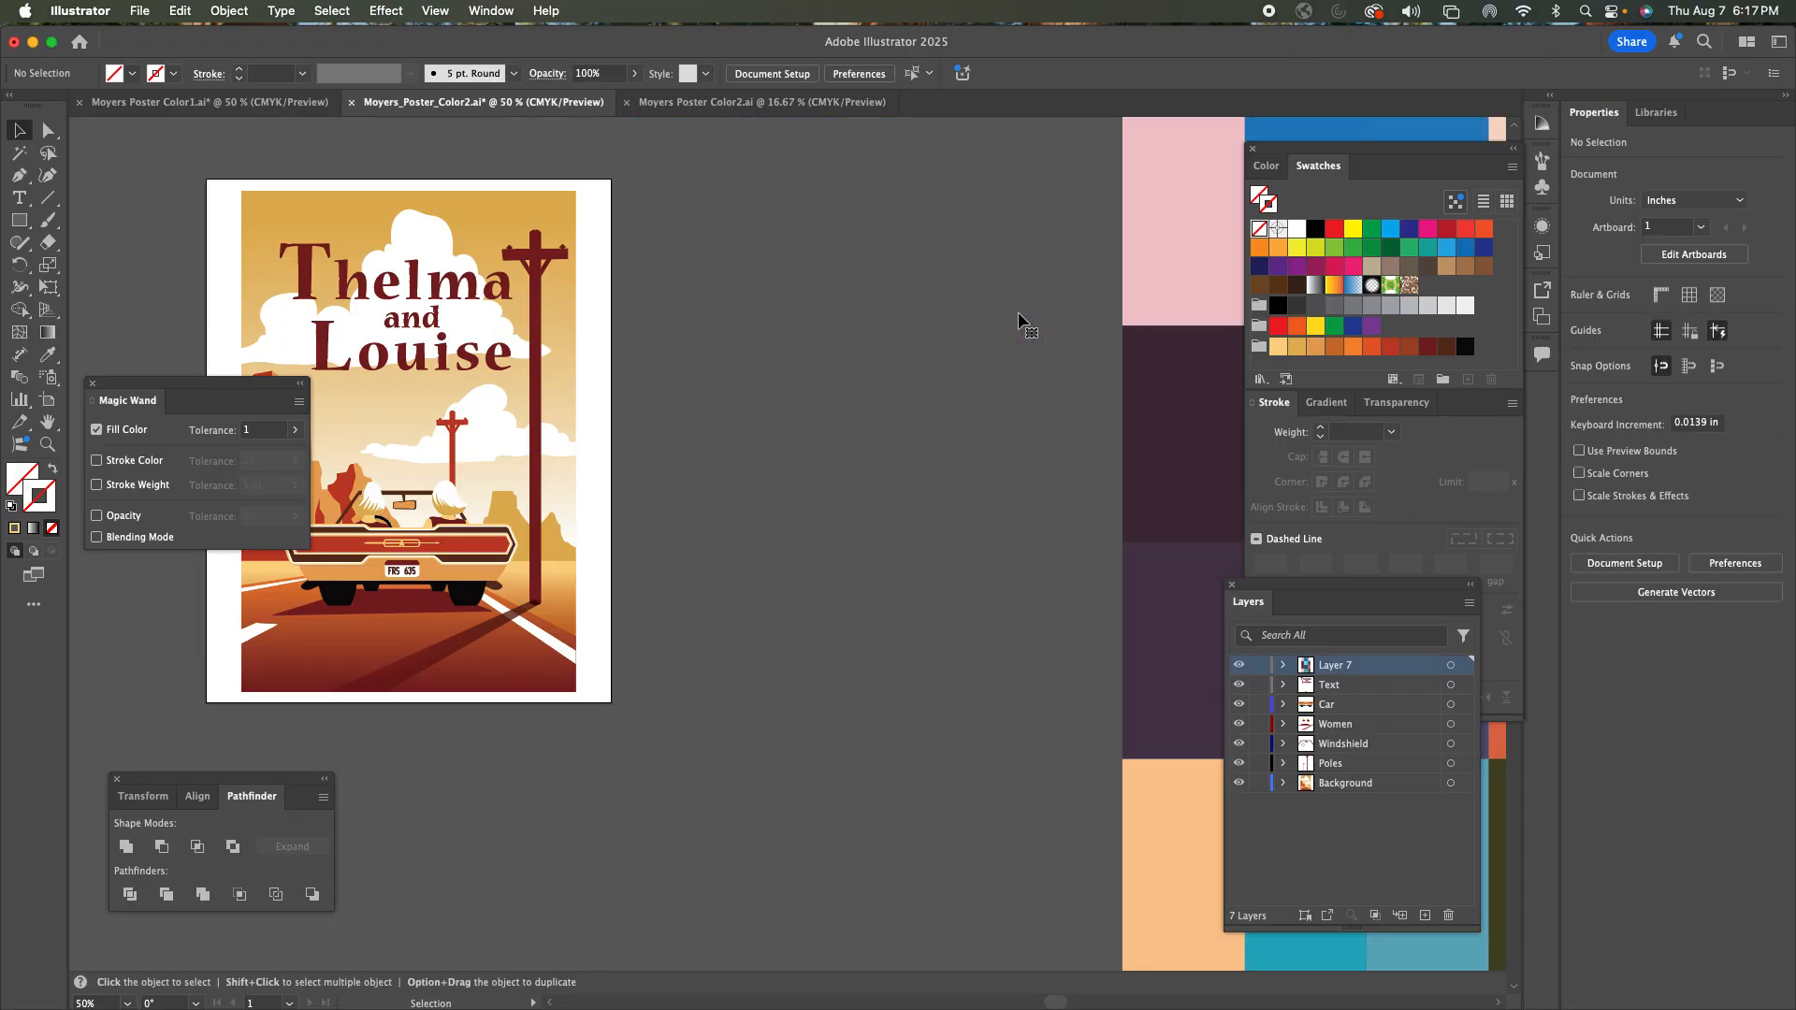
pyautogui.moveTo(1186, 258); pyautogui.dragTo(686, 273)
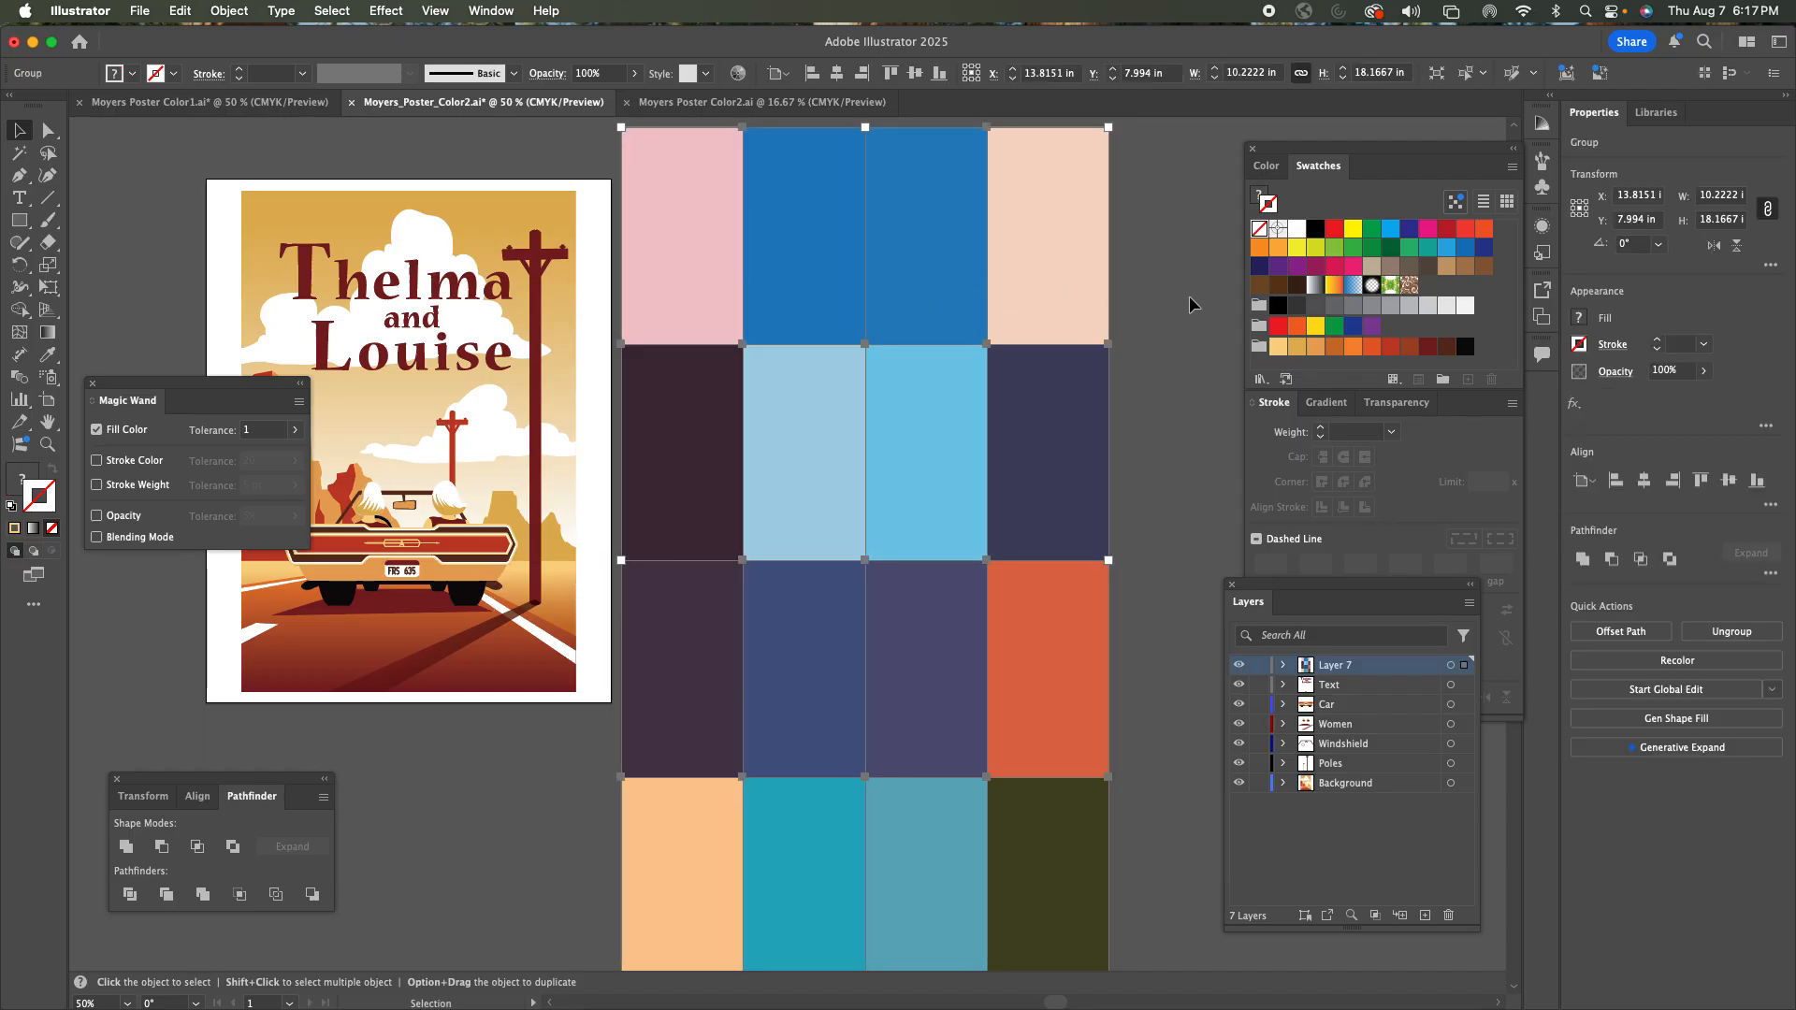
# Ungroup the mosaic into separate color tiles and deselect them.
pyautogui.press('super')
pyautogui.press('super+shift+g')
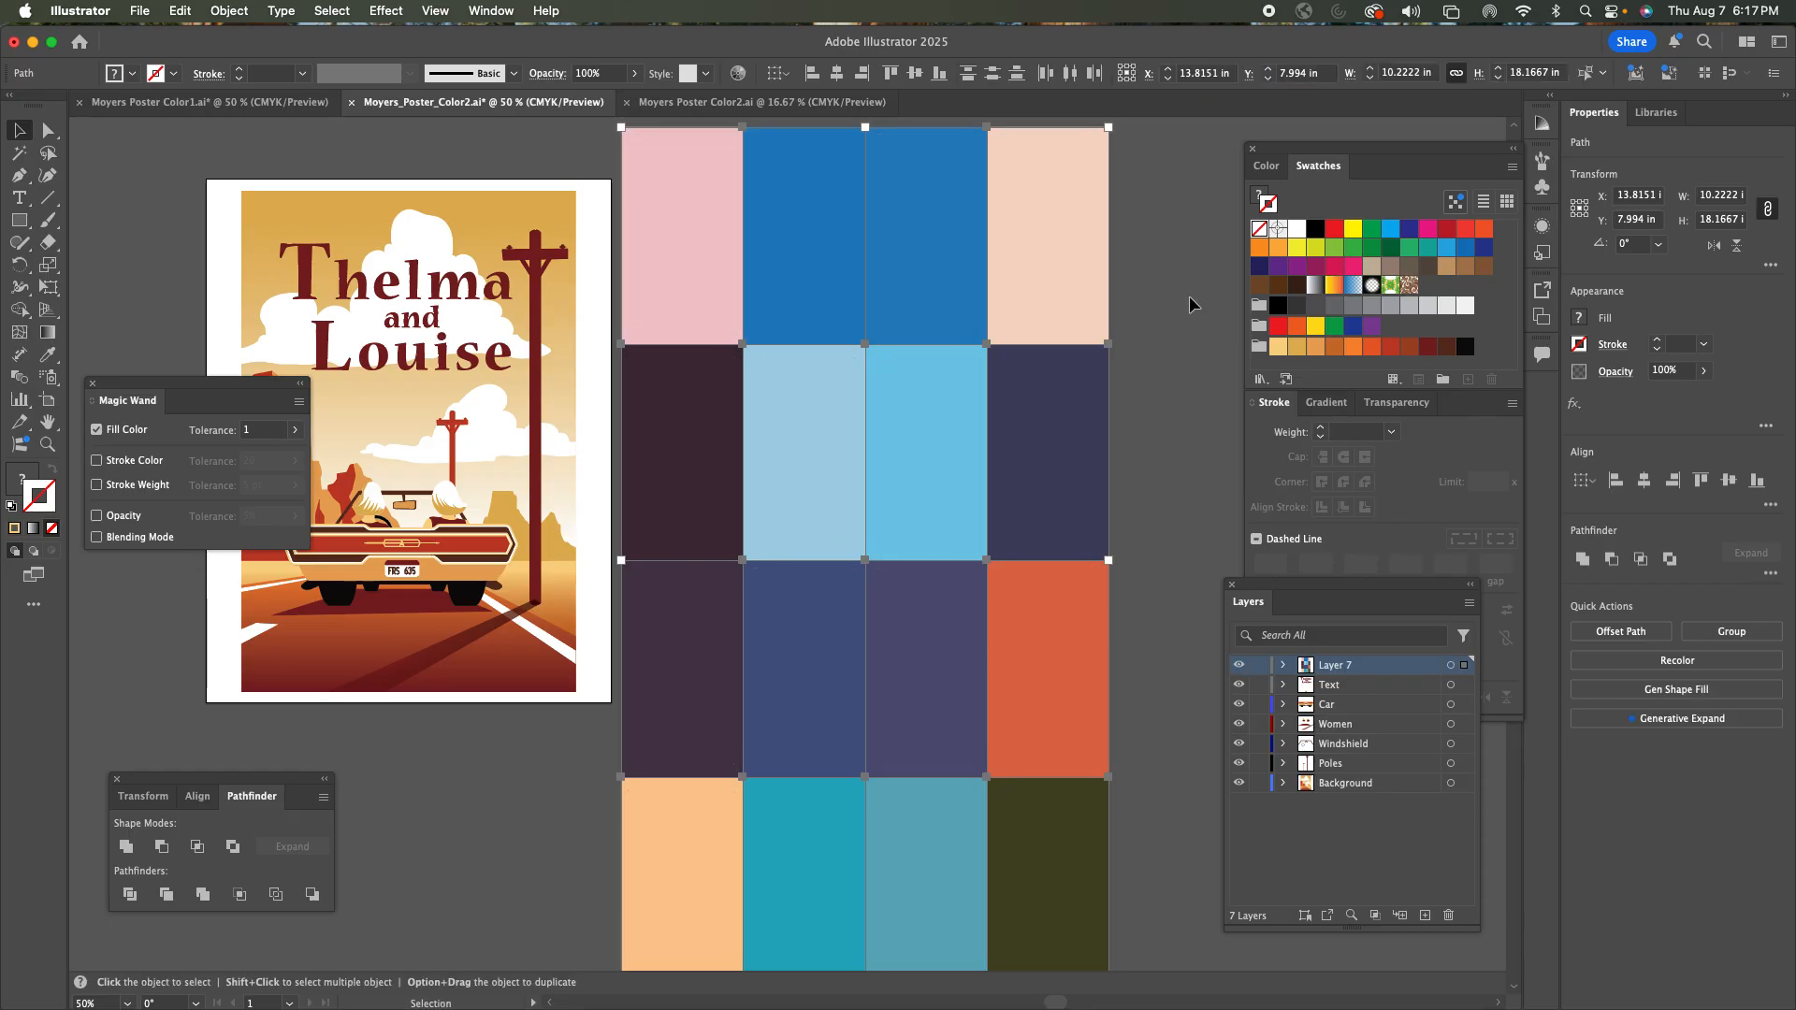
pyautogui.click(1142, 280)
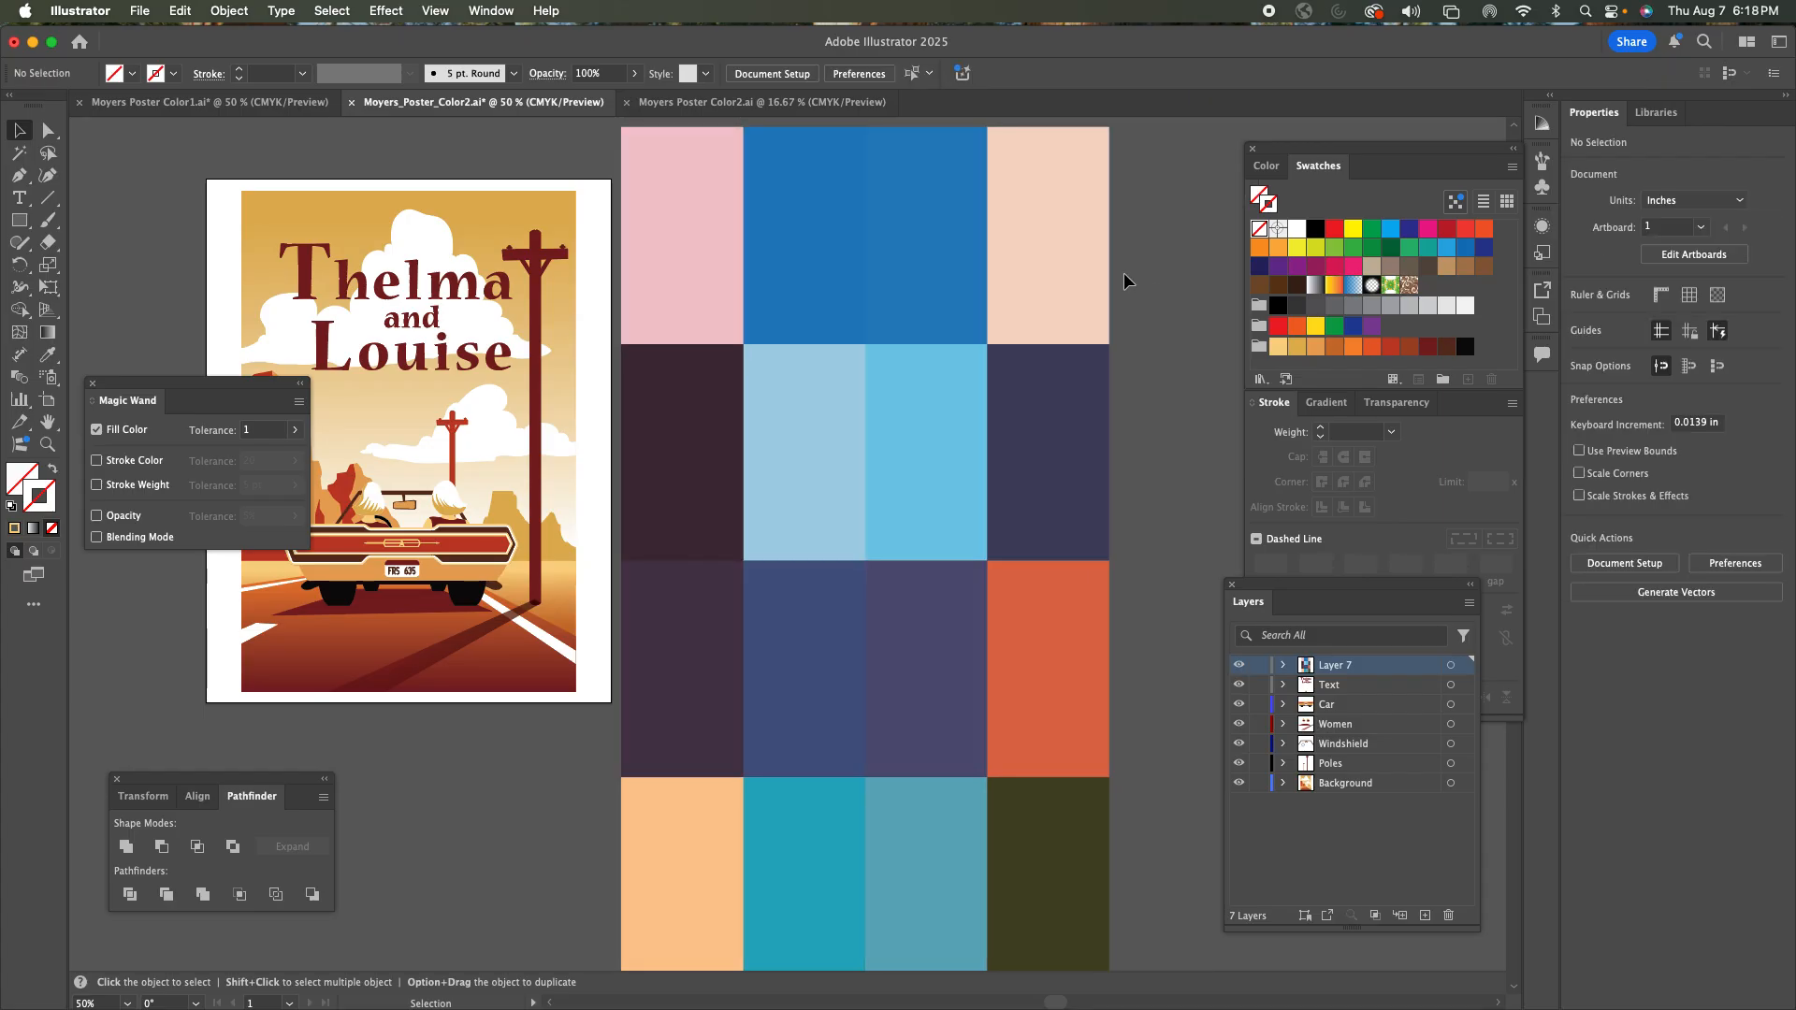
# Select one mosaic tile of each distinct color and create a new swatch group from the selected artwork, including swatches for tints.
pyautogui.click(1076, 261)
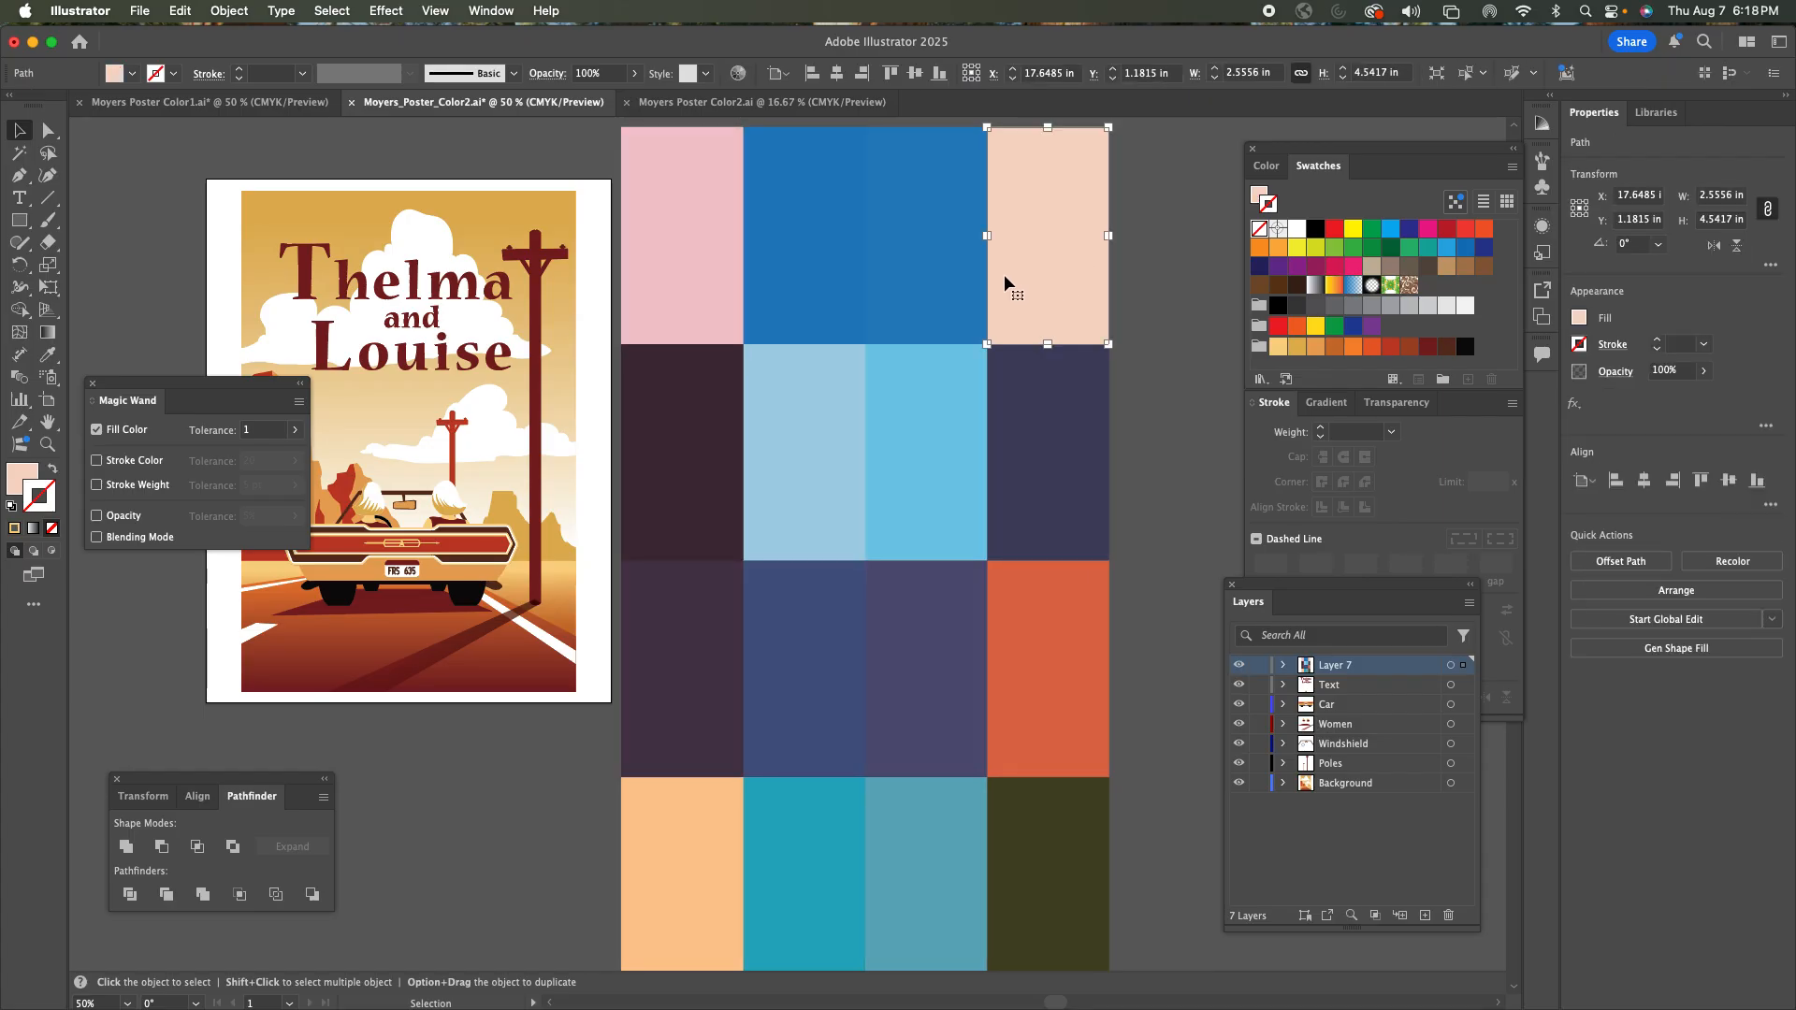
pyautogui.keyDown('shift'); pyautogui.click(940, 277); pyautogui.keyUp('shift')
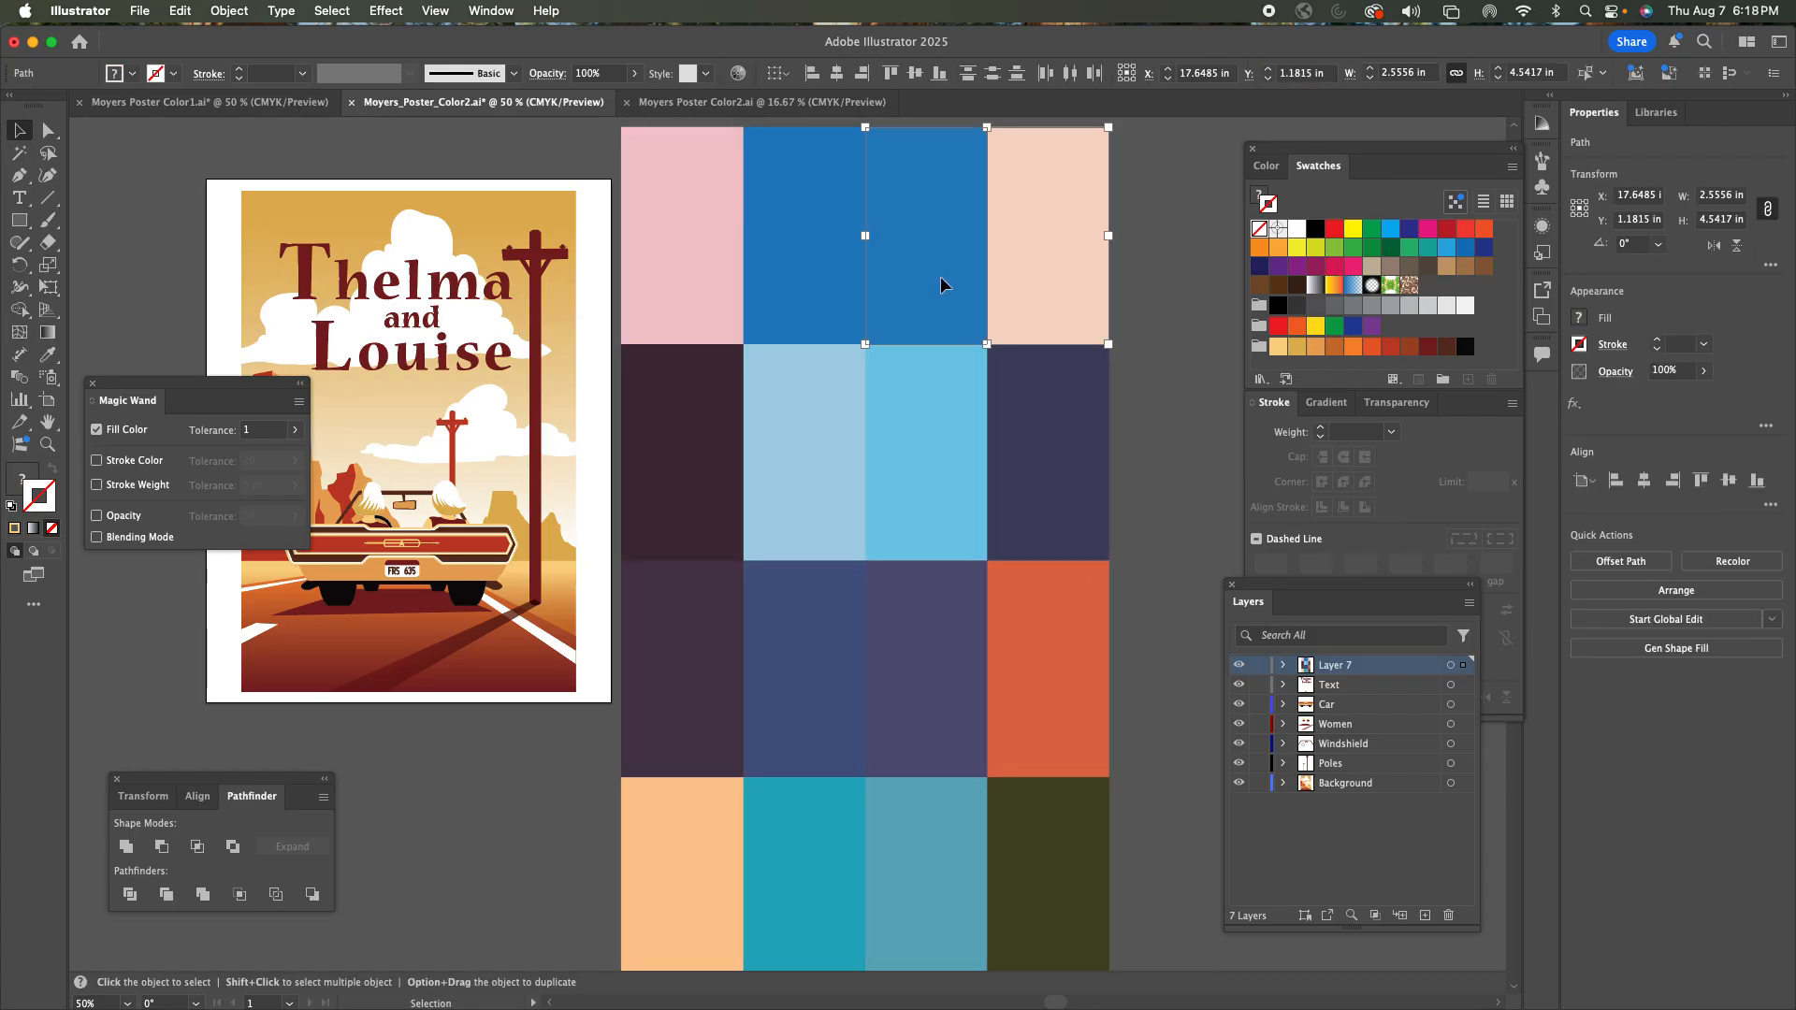
pyautogui.keyDown('shift'); pyautogui.click(674, 278); pyautogui.keyUp('shift')
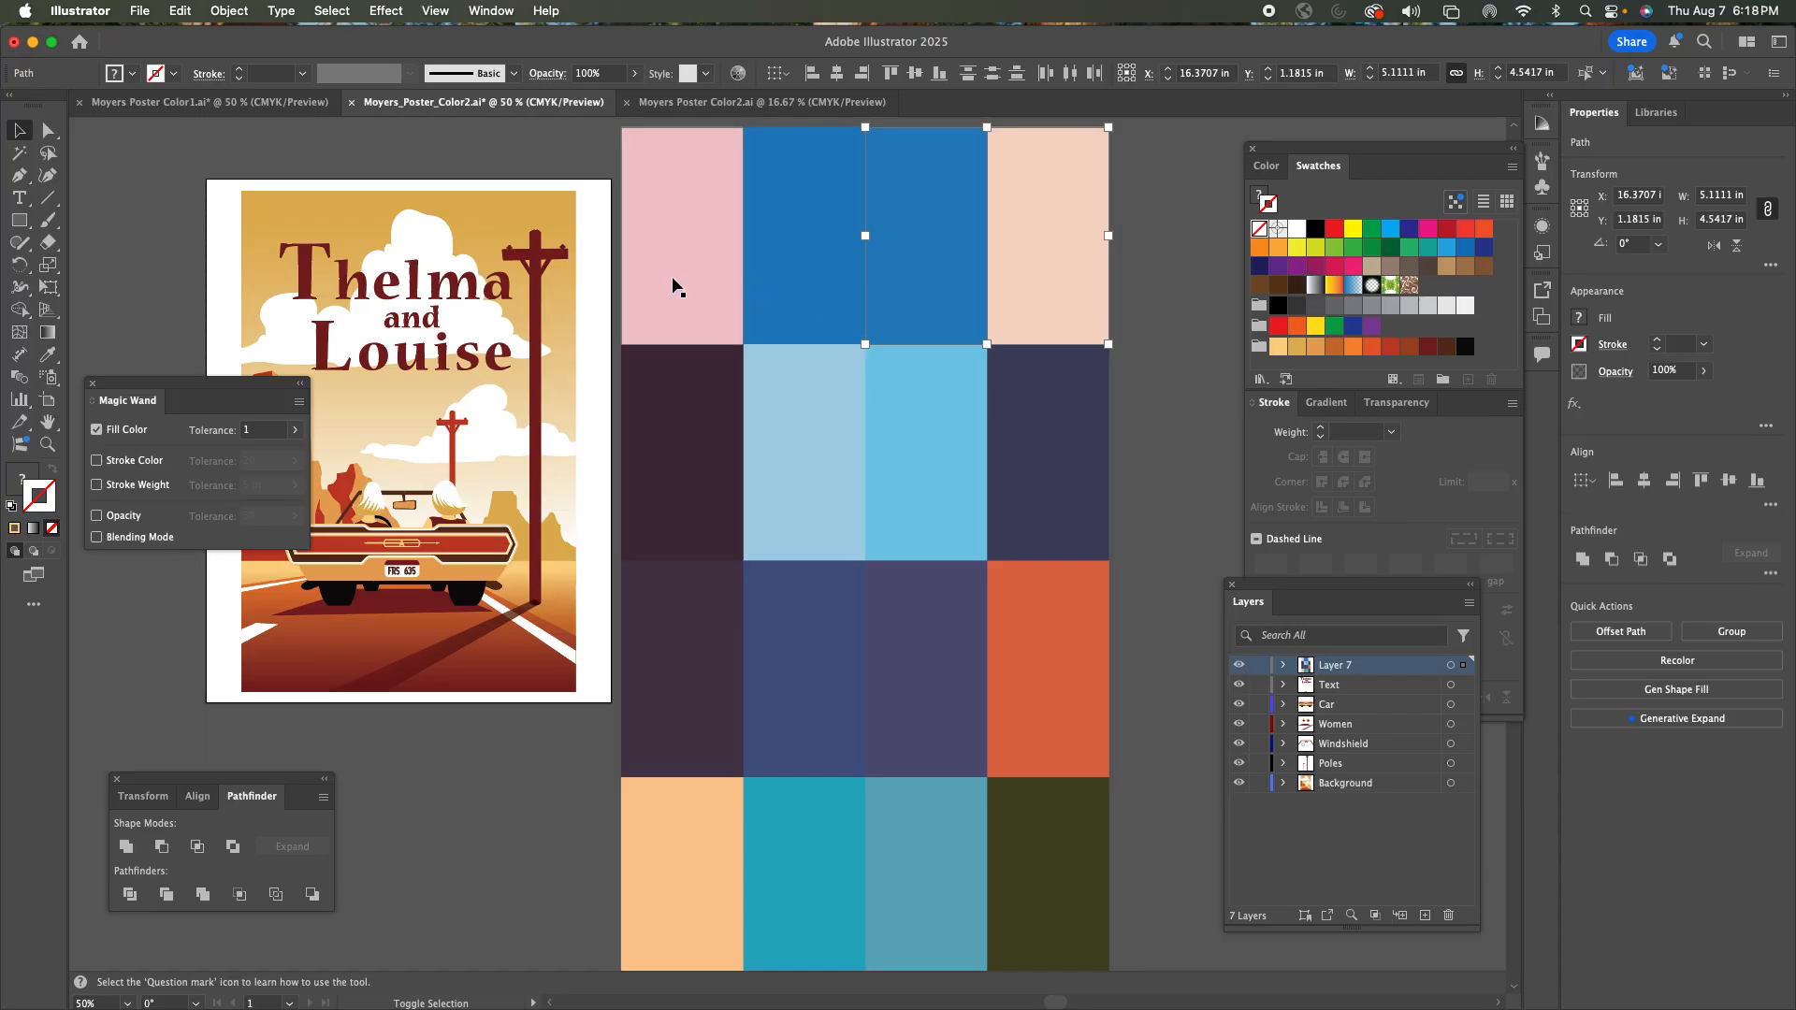
pyautogui.keyDown('shift'); pyautogui.click(911, 440); pyautogui.keyUp('shift')
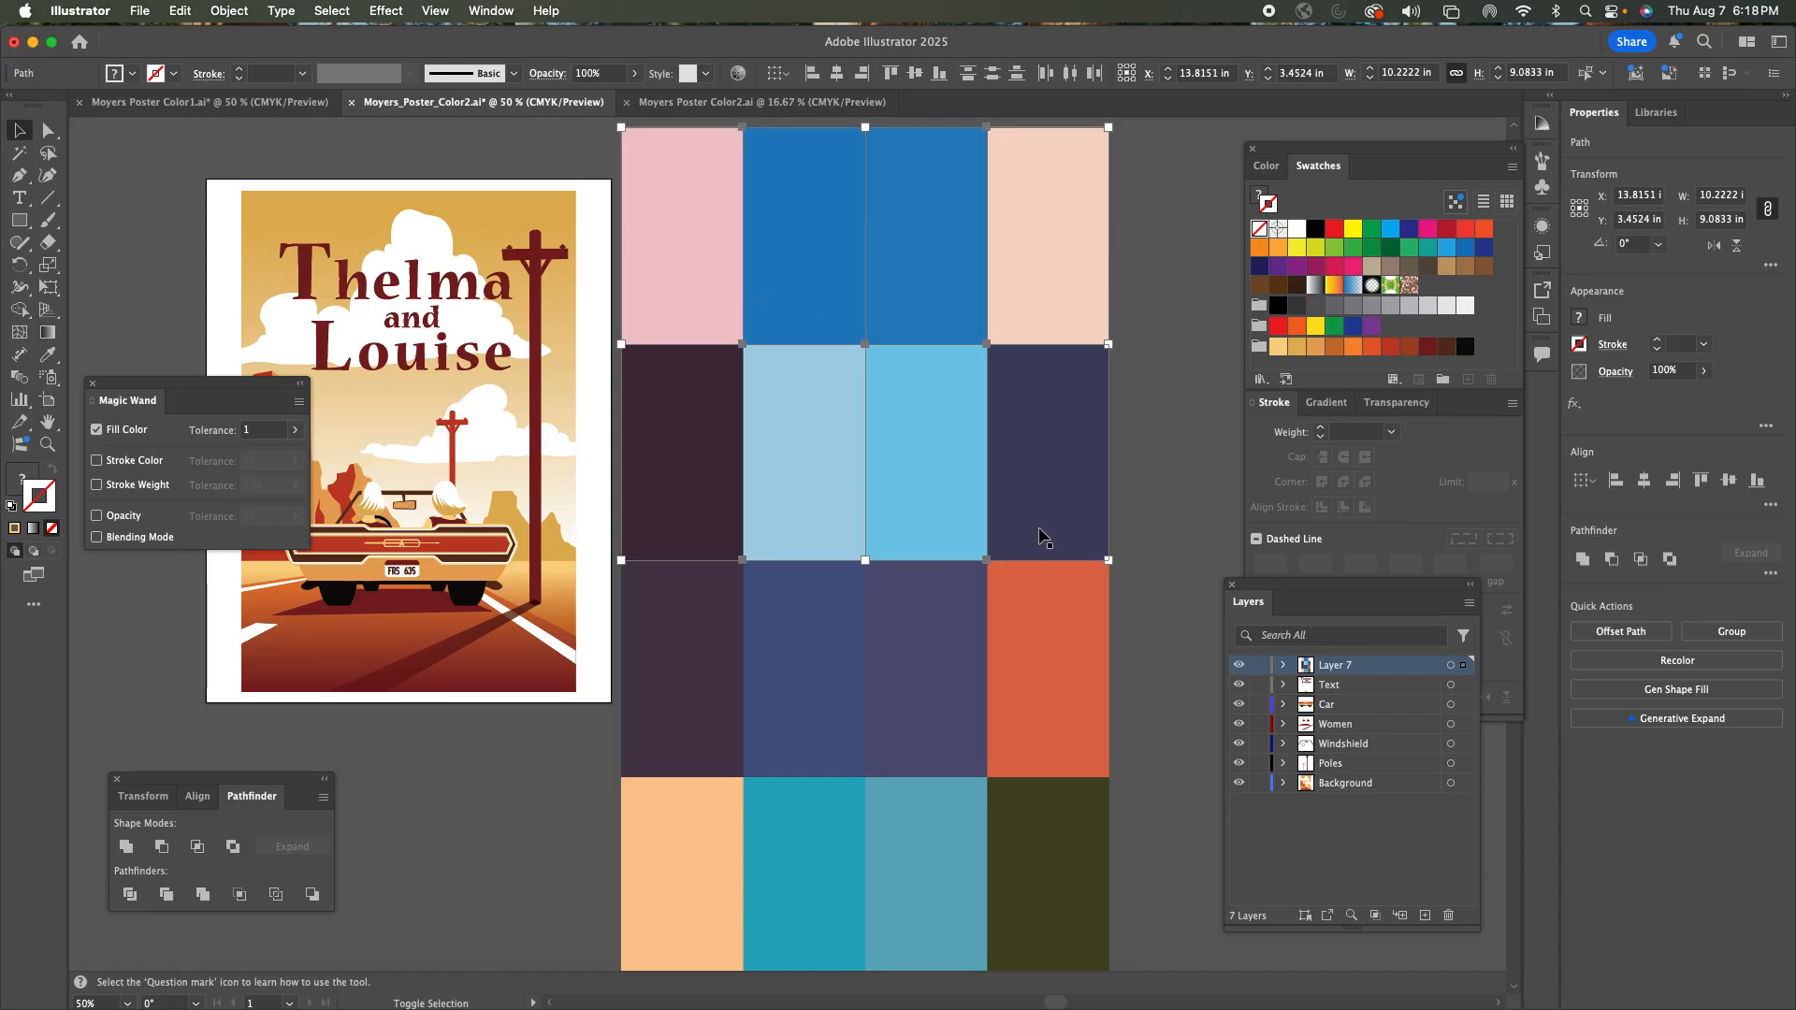
pyautogui.keyDown('shift'); pyautogui.click(815, 664); pyautogui.keyUp('shift')
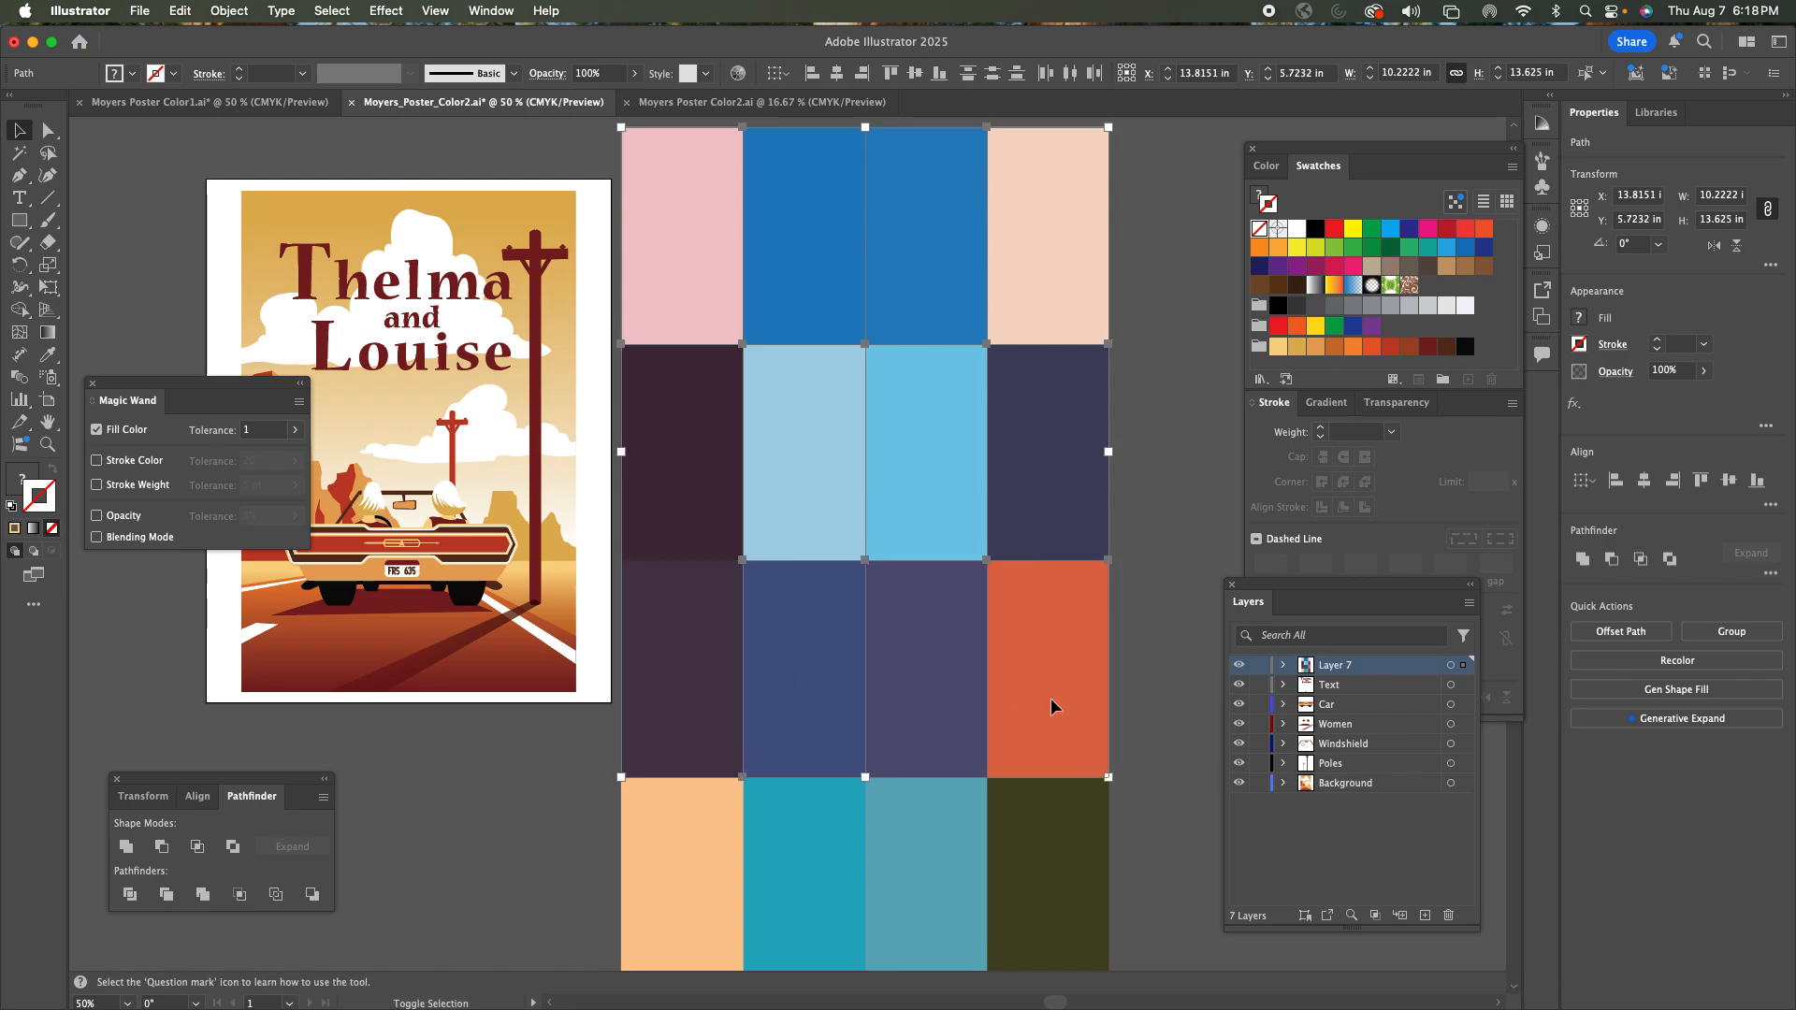
pyautogui.keyDown('shift'); pyautogui.click(1040, 835); pyautogui.keyUp('shift')
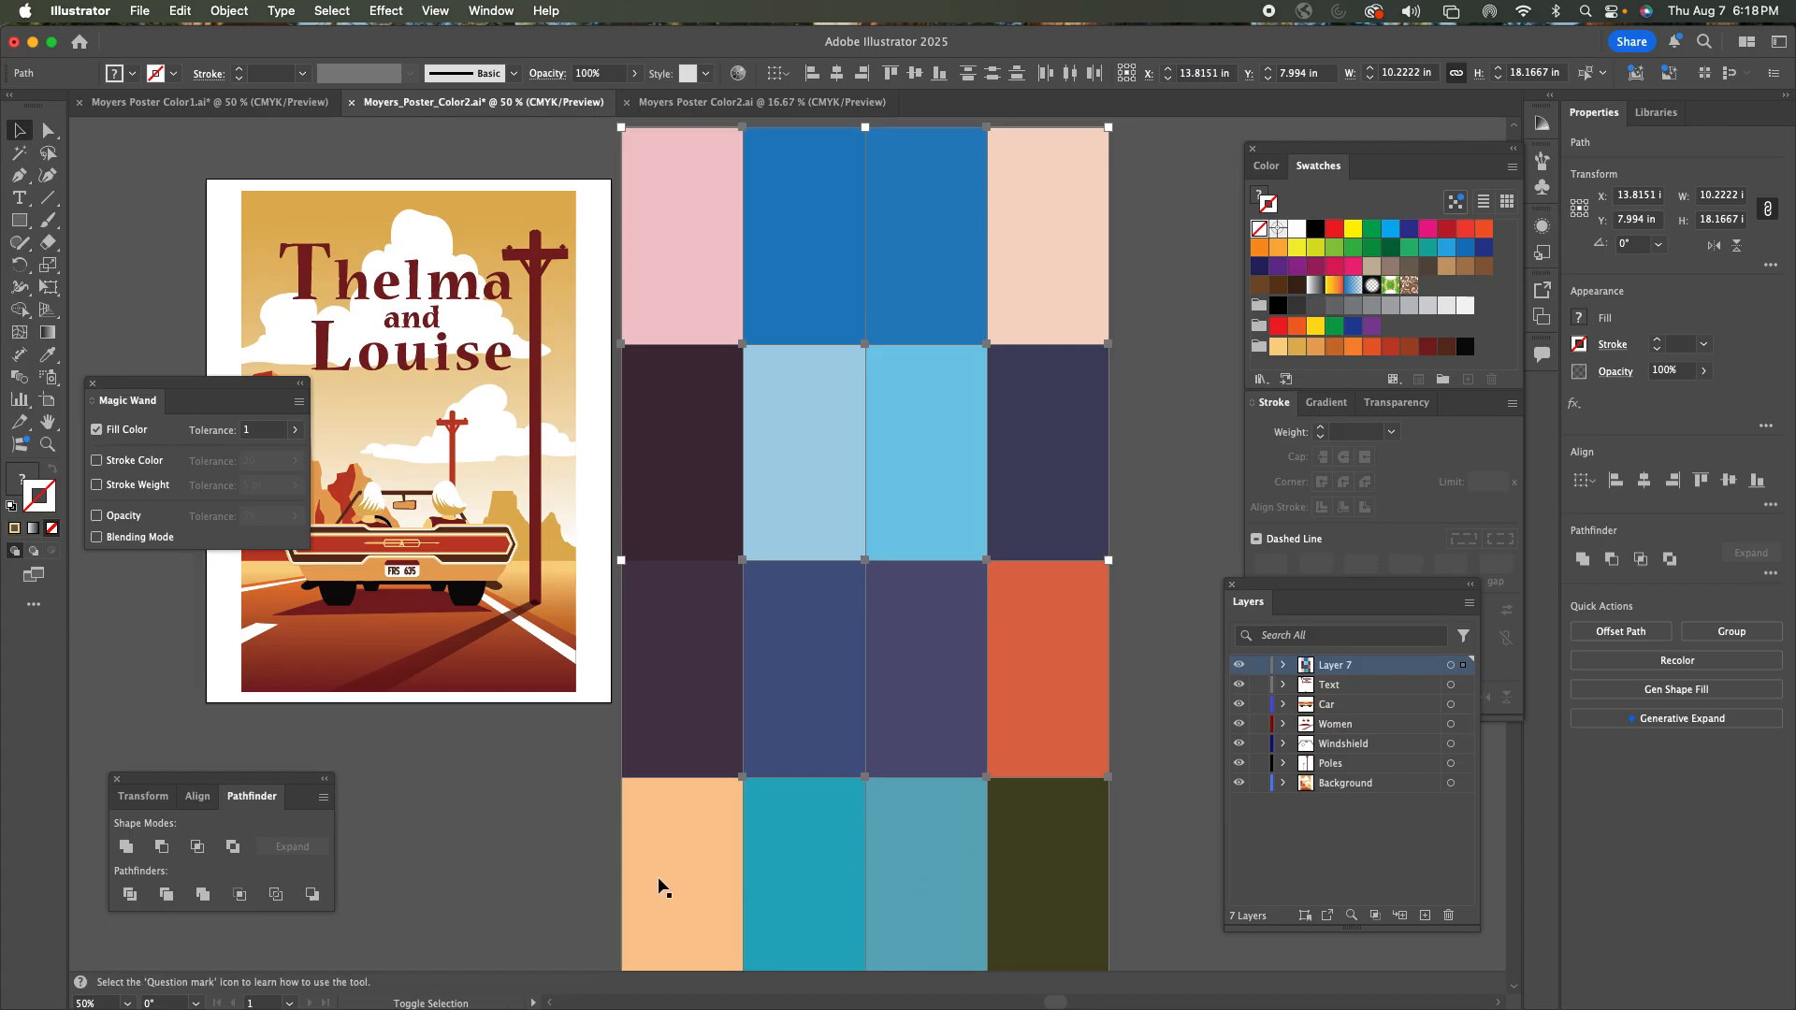
pyautogui.click(1445, 383)
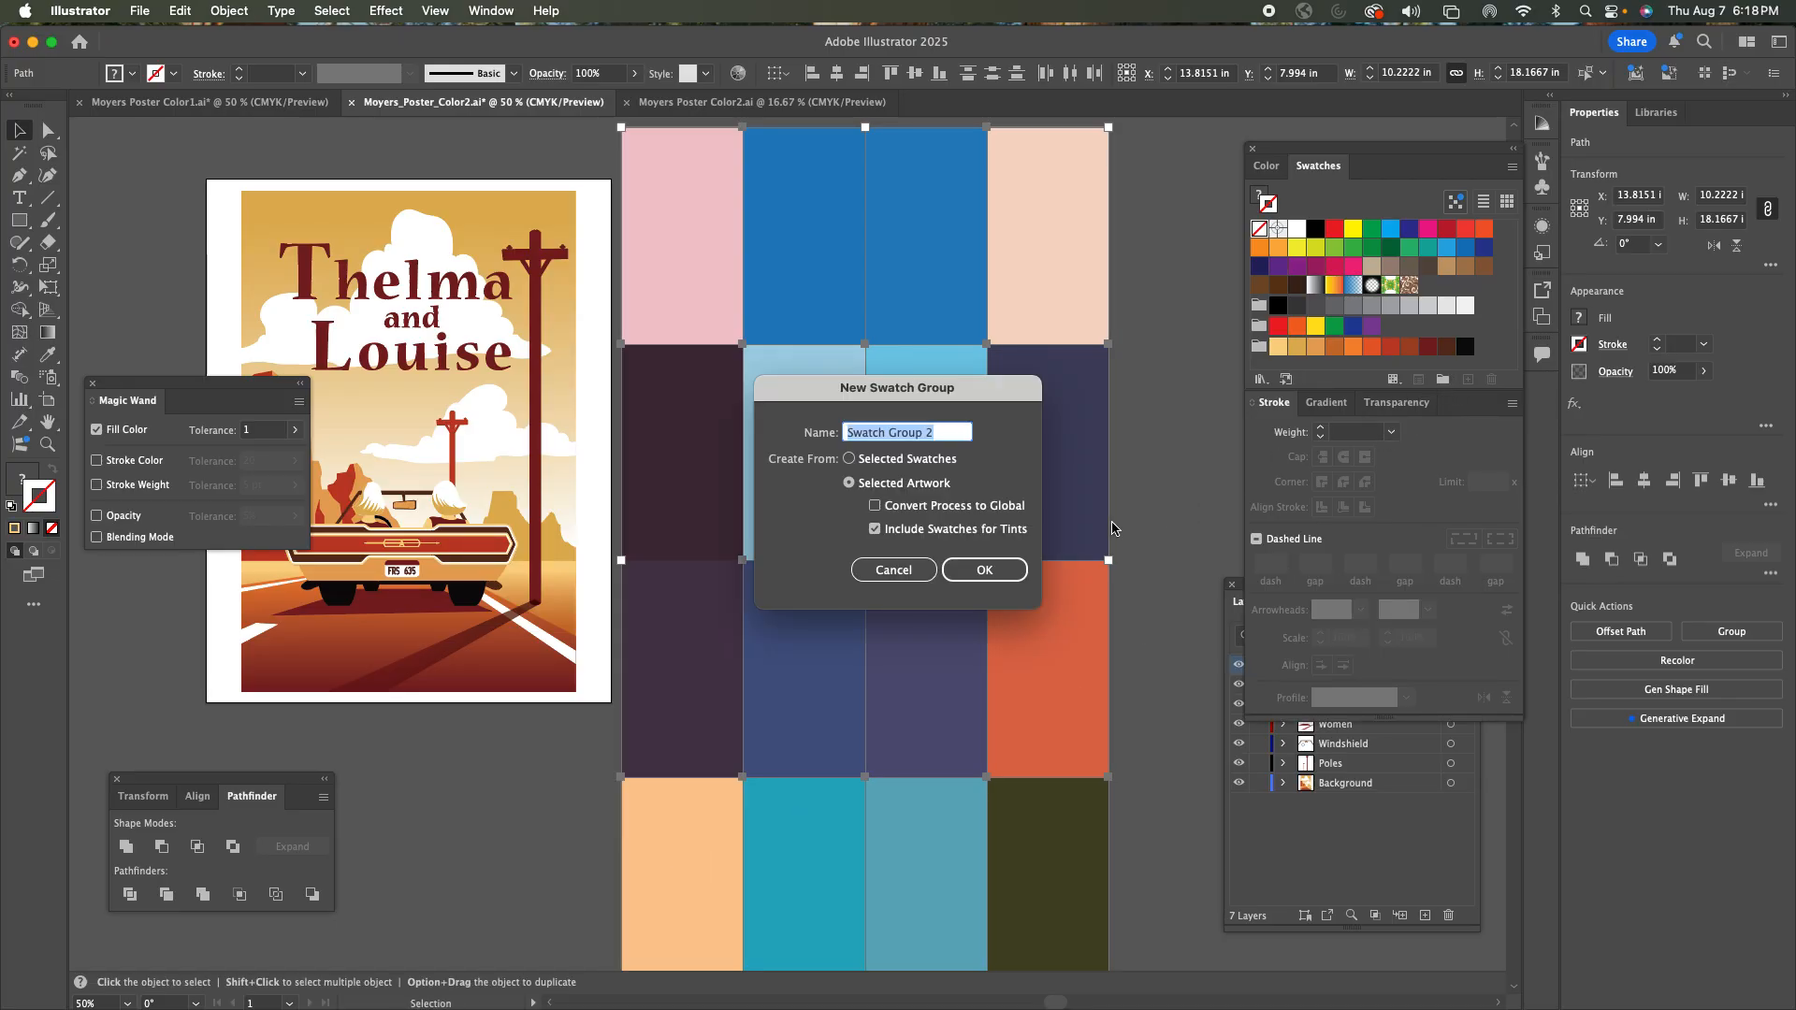
pyautogui.click(997, 575)
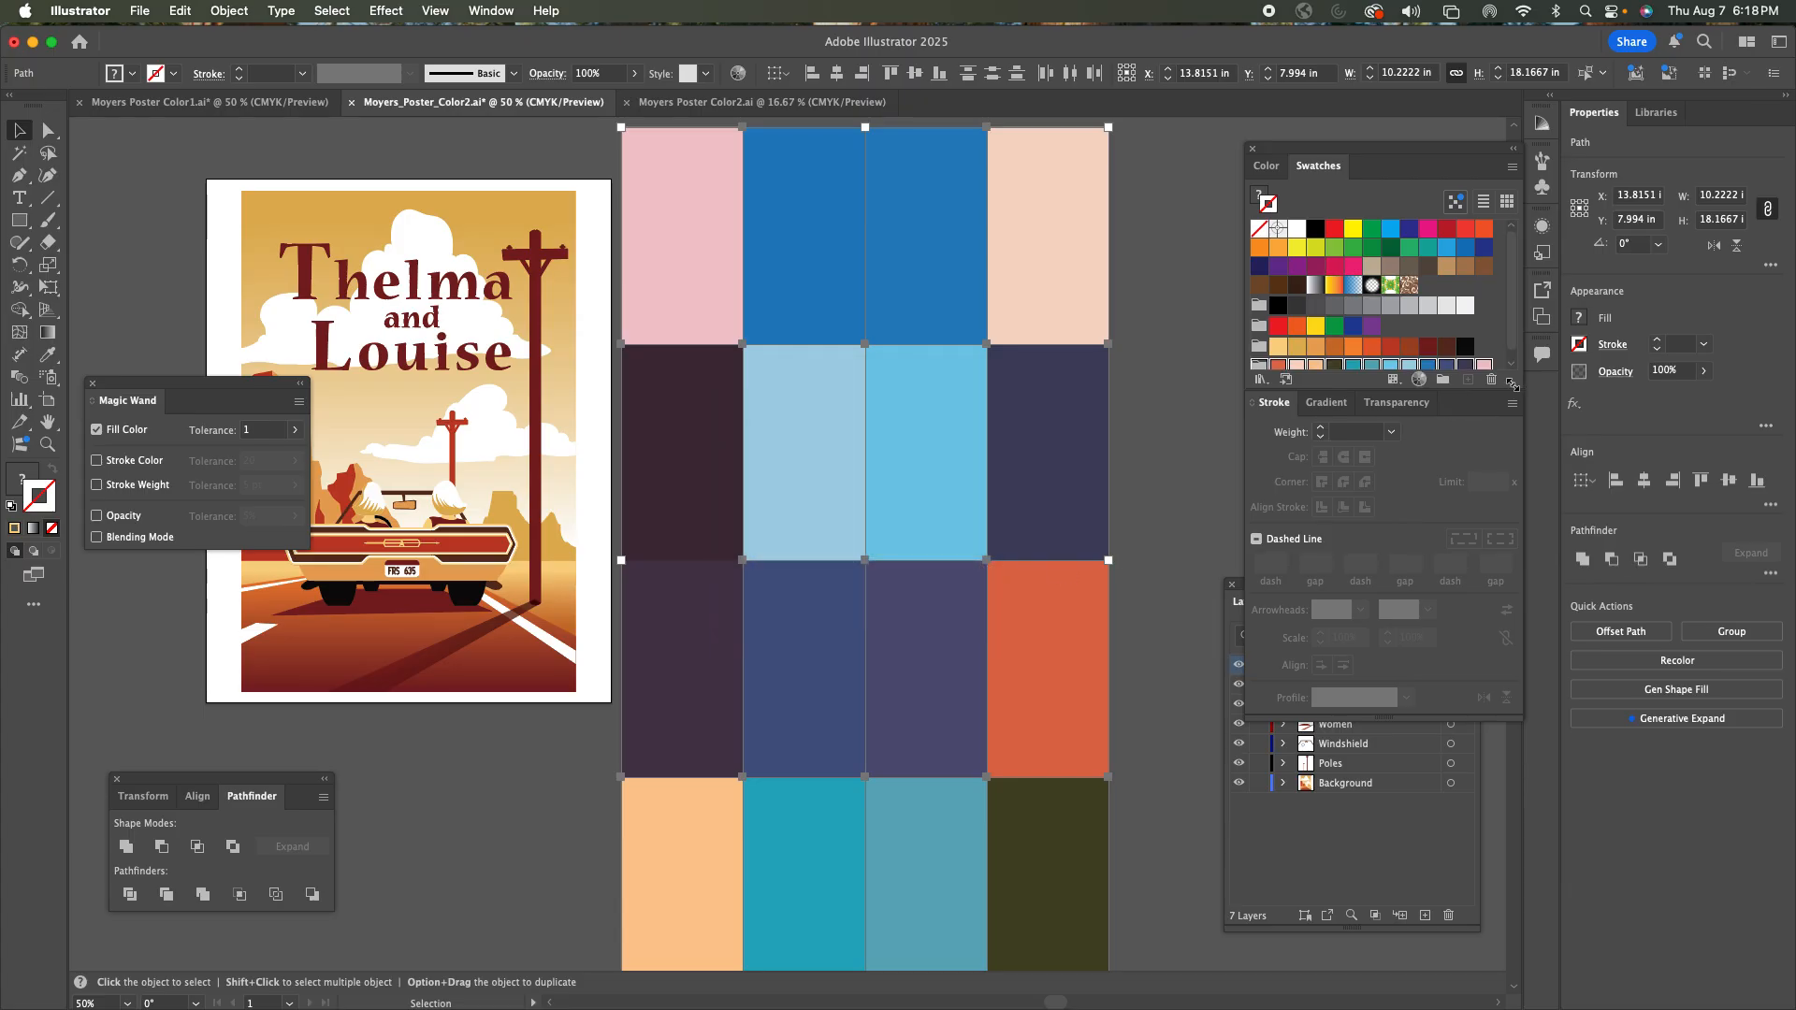
# Enlarge the swatch list to fit the whole new color group and delete all the mosaic tiles beside the poster.
pyautogui.moveTo(1519, 385); pyautogui.dragTo(1510, 566)
pyautogui.moveTo(1504, 383); pyautogui.dragTo(1491, 514)
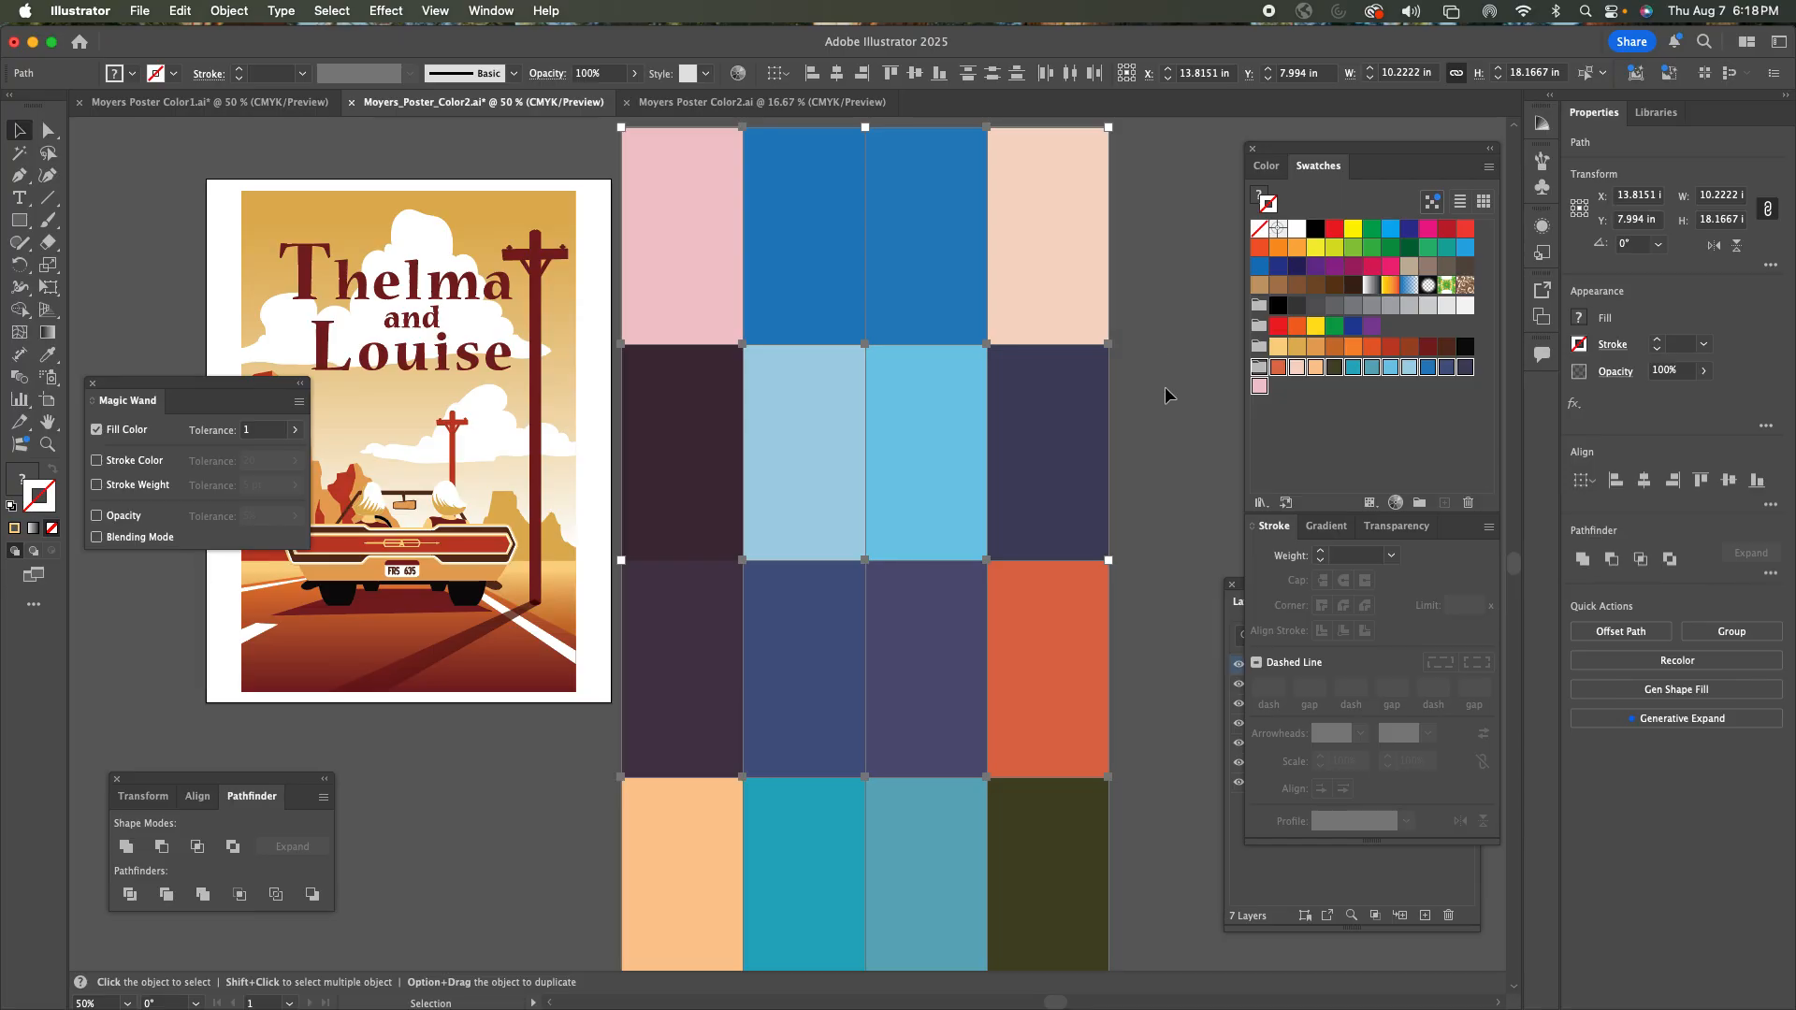
pyautogui.press('Delete')
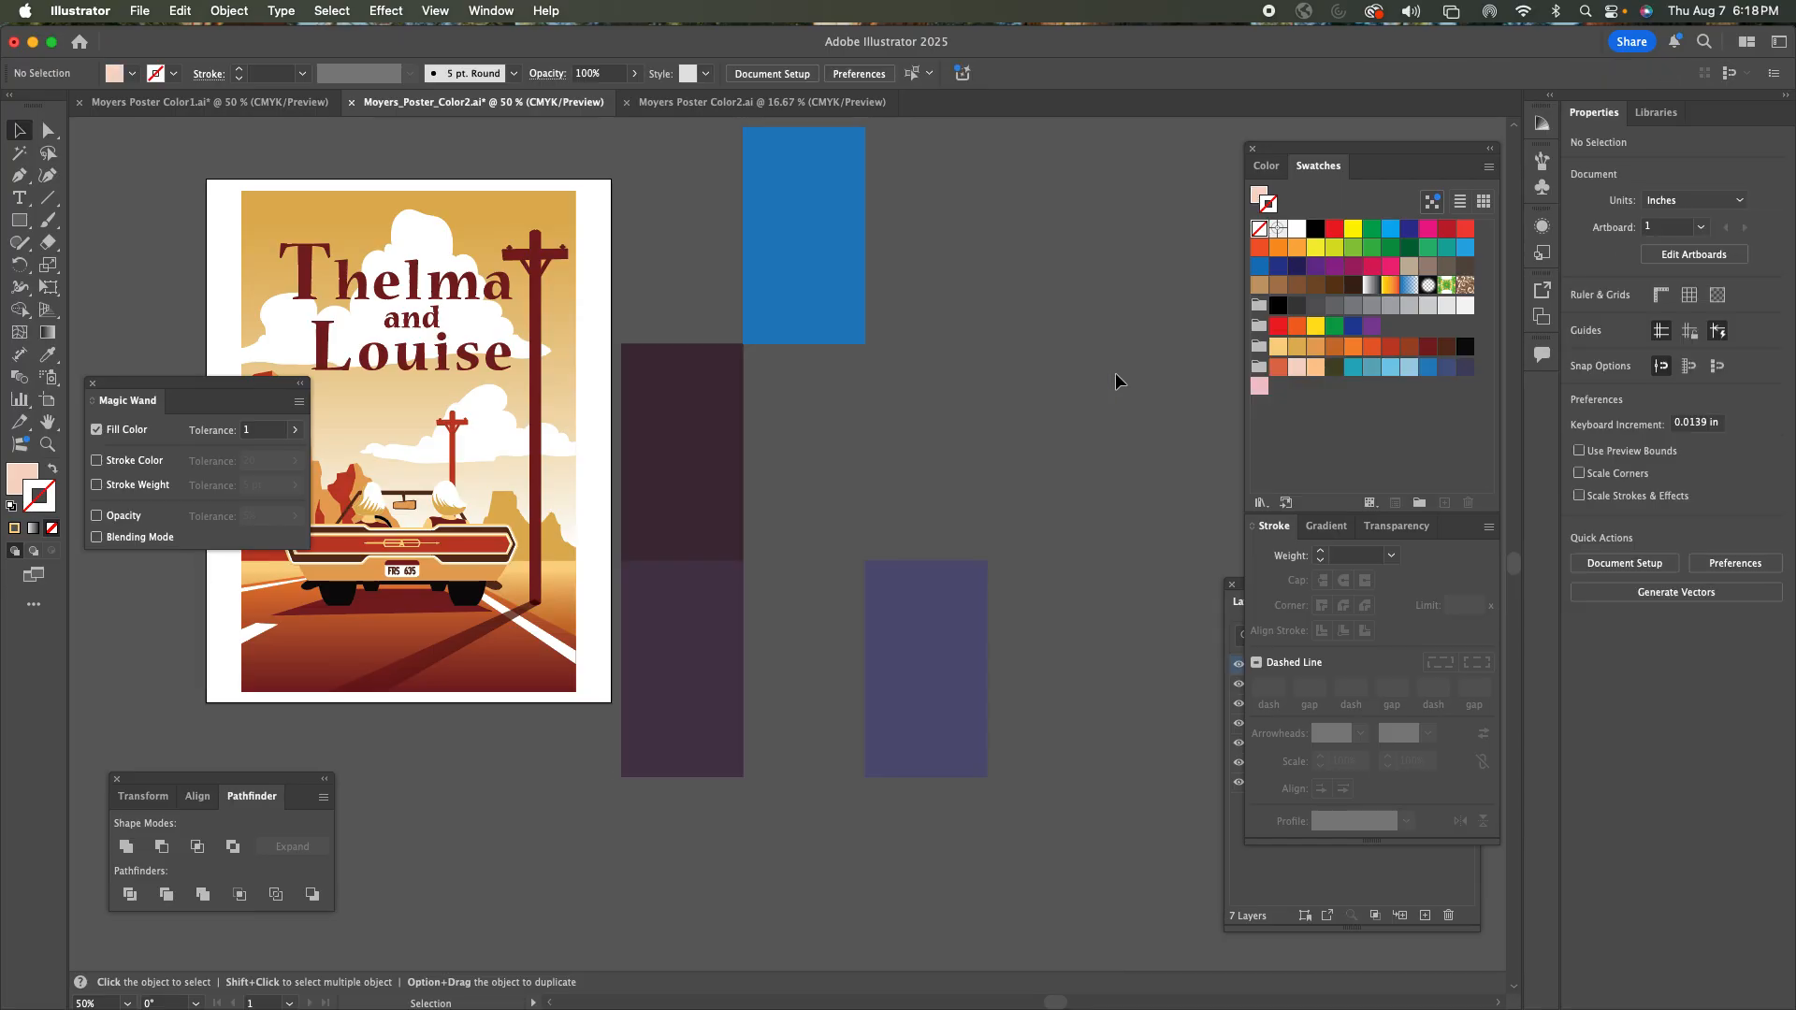
pyautogui.moveTo(980, 748); pyautogui.dragTo(1041, 810)
pyautogui.press('Delete')
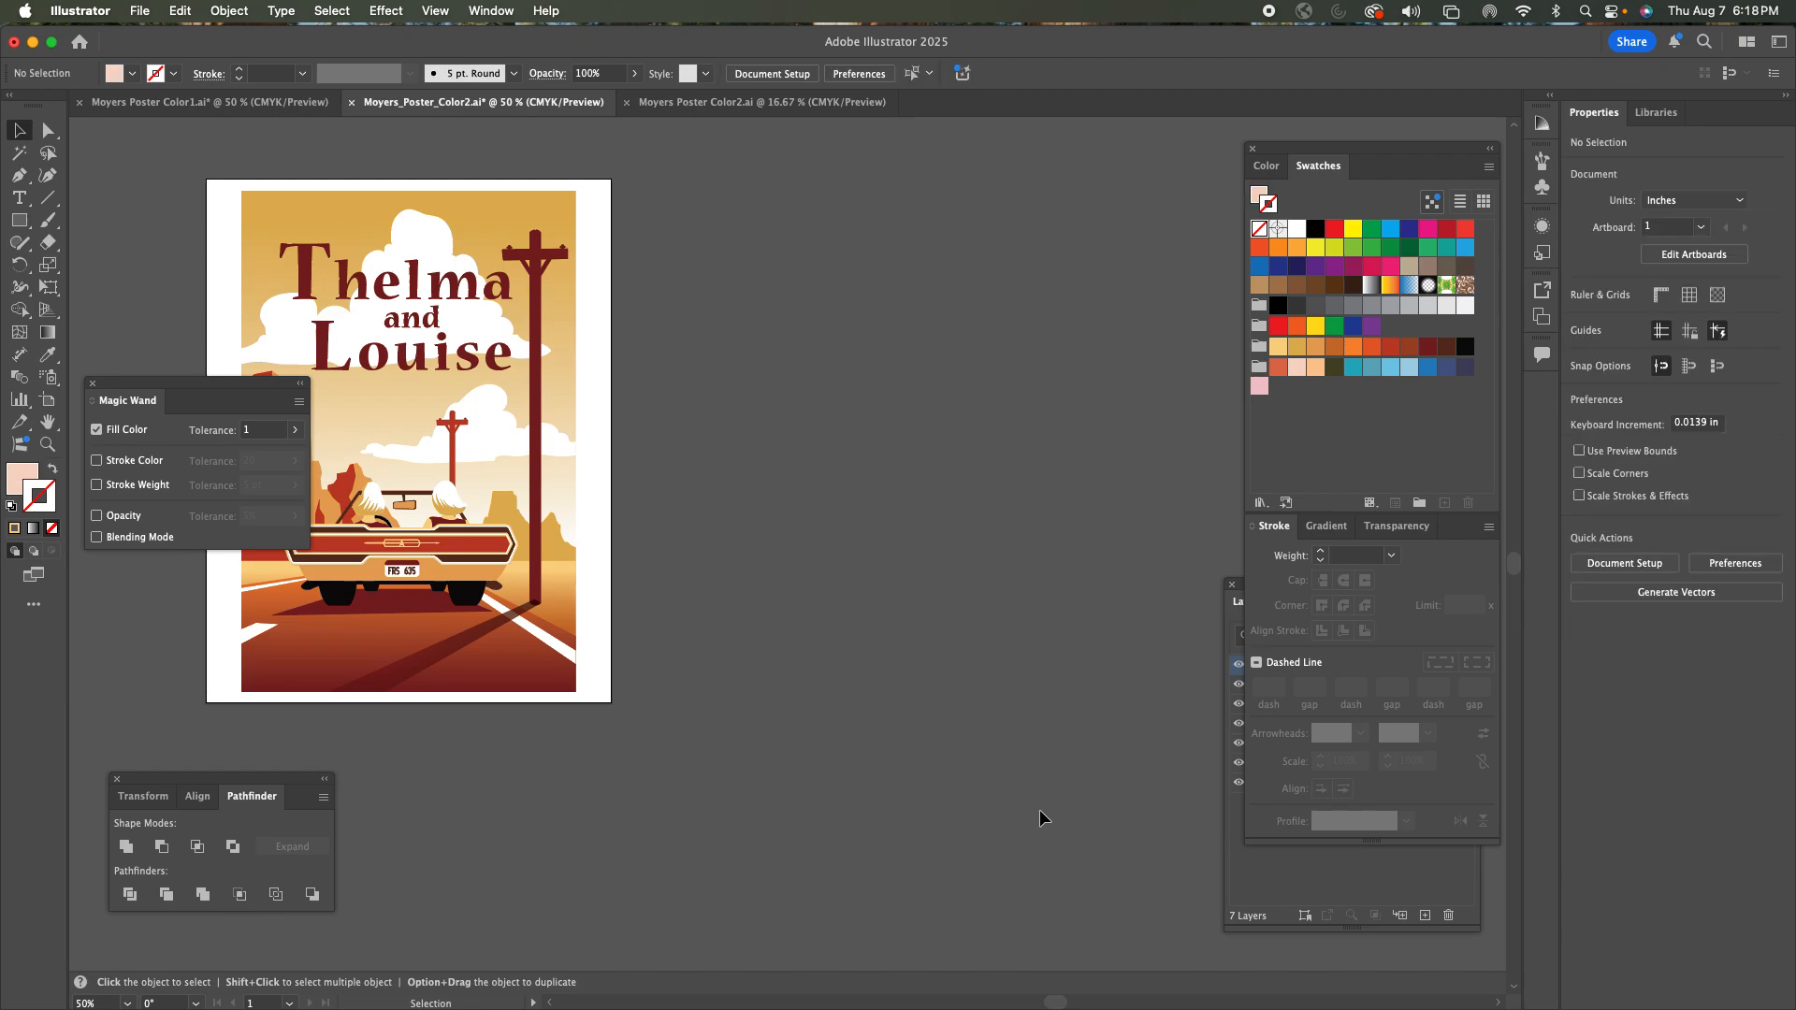
# Reorder the swatches in the new group roughly from light to dark, with pale peach and pink first and olive green last.
pyautogui.click(1295, 369)
pyautogui.moveTo(1291, 373); pyautogui.dragTo(1257, 351)
pyautogui.moveTo(1297, 372)
pyautogui.mouseDown()
pyautogui.moveTo(1408, 370)
pyautogui.moveTo(1291, 372)
pyautogui.mouseUp()
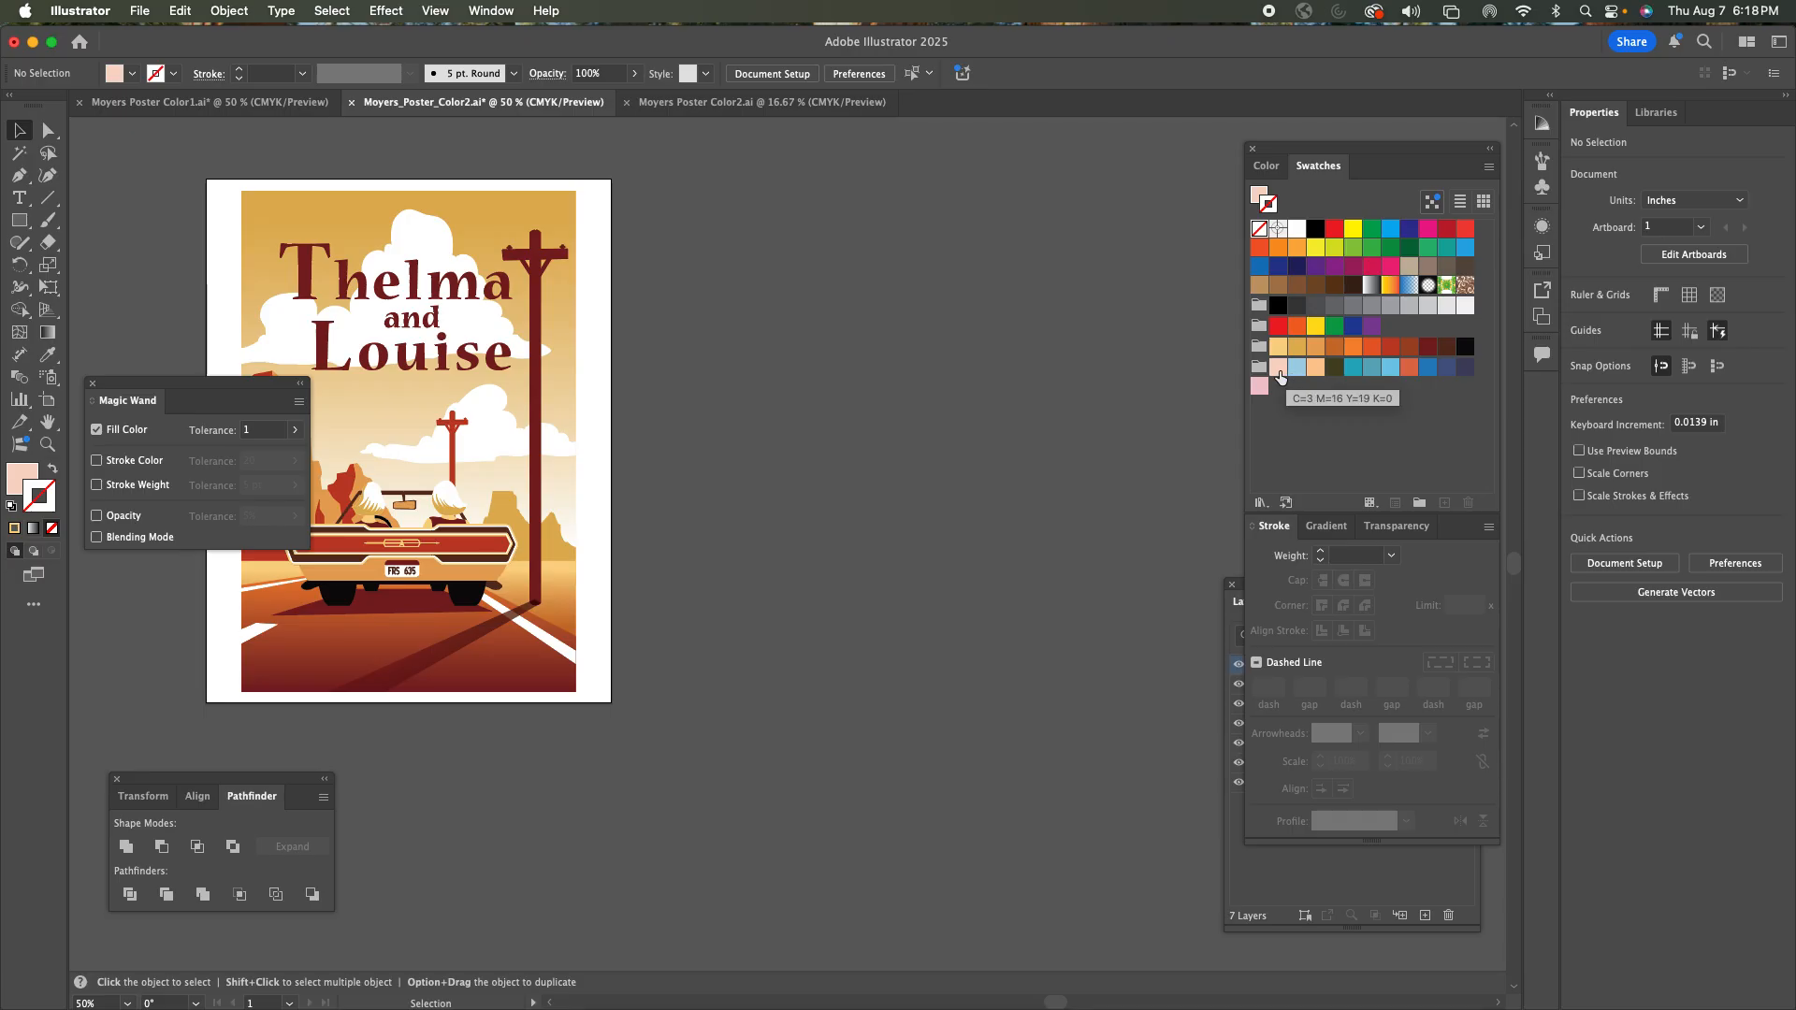
pyautogui.moveTo(1315, 369)
pyautogui.mouseDown()
pyautogui.moveTo(1286, 371)
pyautogui.moveTo(1467, 367)
pyautogui.mouseUp()
pyautogui.moveTo(1265, 396)
pyautogui.mouseDown()
pyautogui.moveTo(1312, 380)
pyautogui.moveTo(1290, 373)
pyautogui.mouseUp()
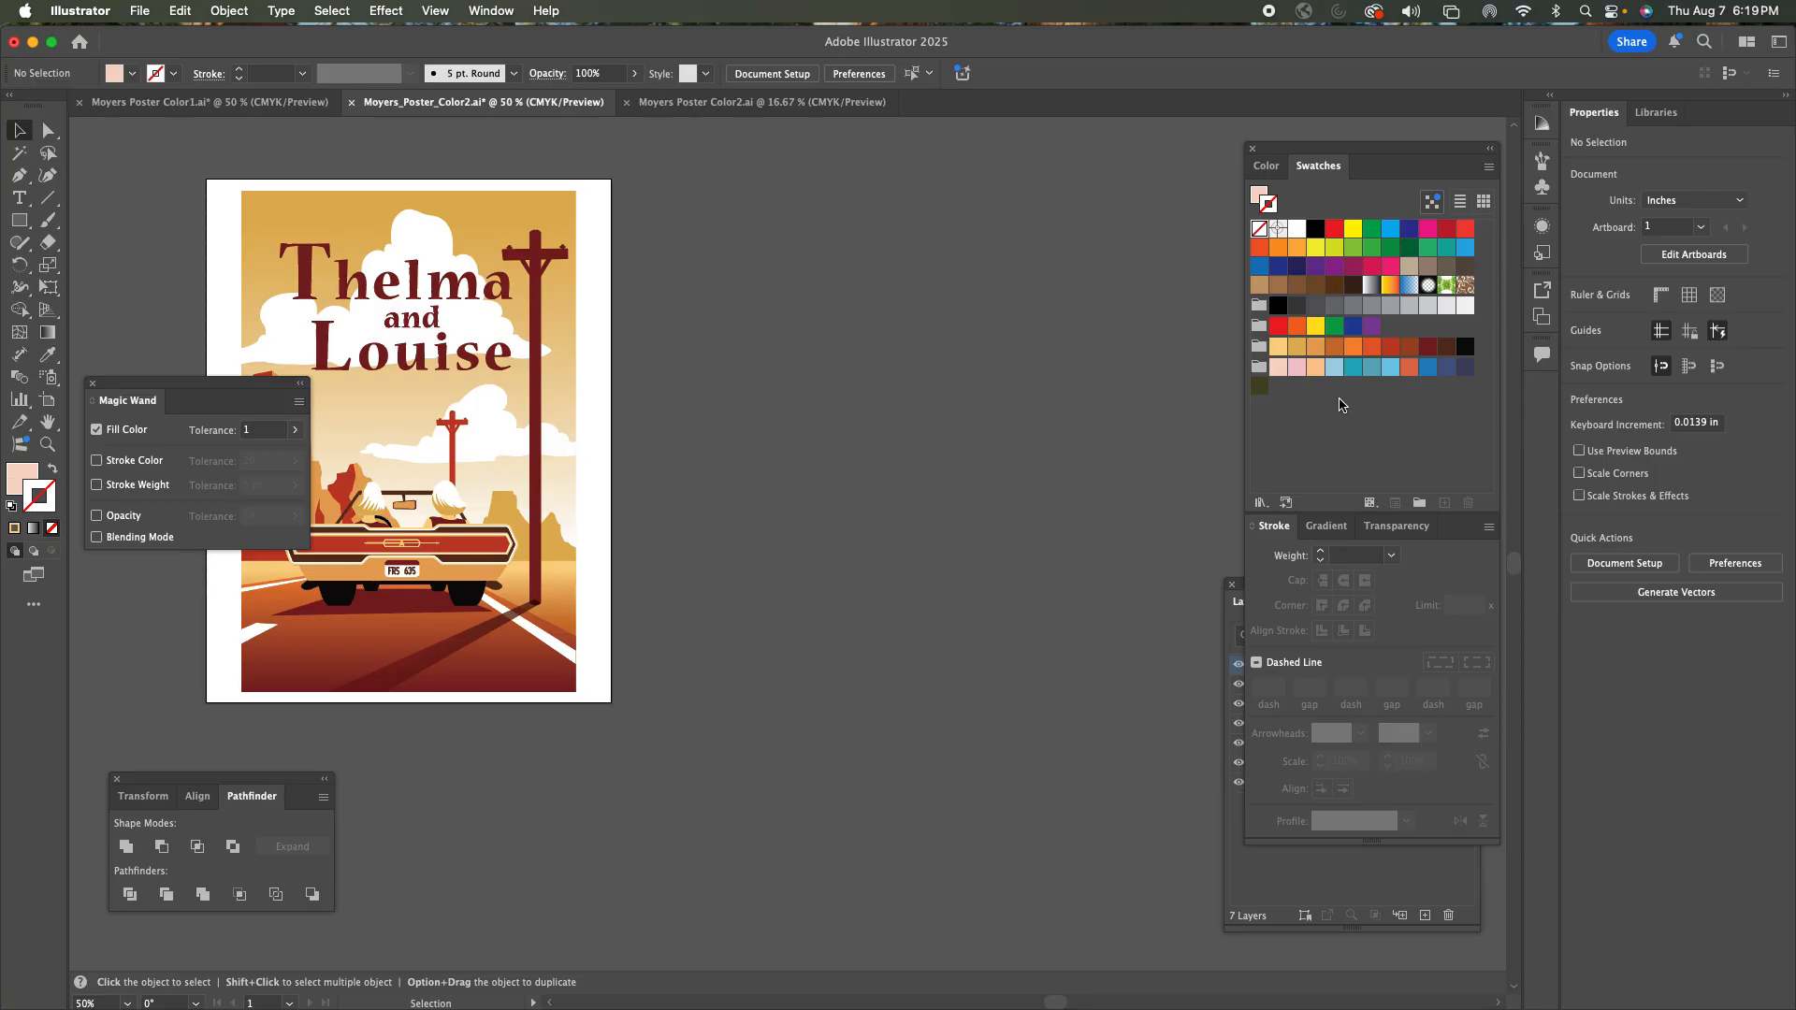
# Select all the poster artwork and open Recolor Artwork, moving the layer list clear of the recolor controls.
pyautogui.moveTo(738, 454); pyautogui.dragTo(1036, 503)
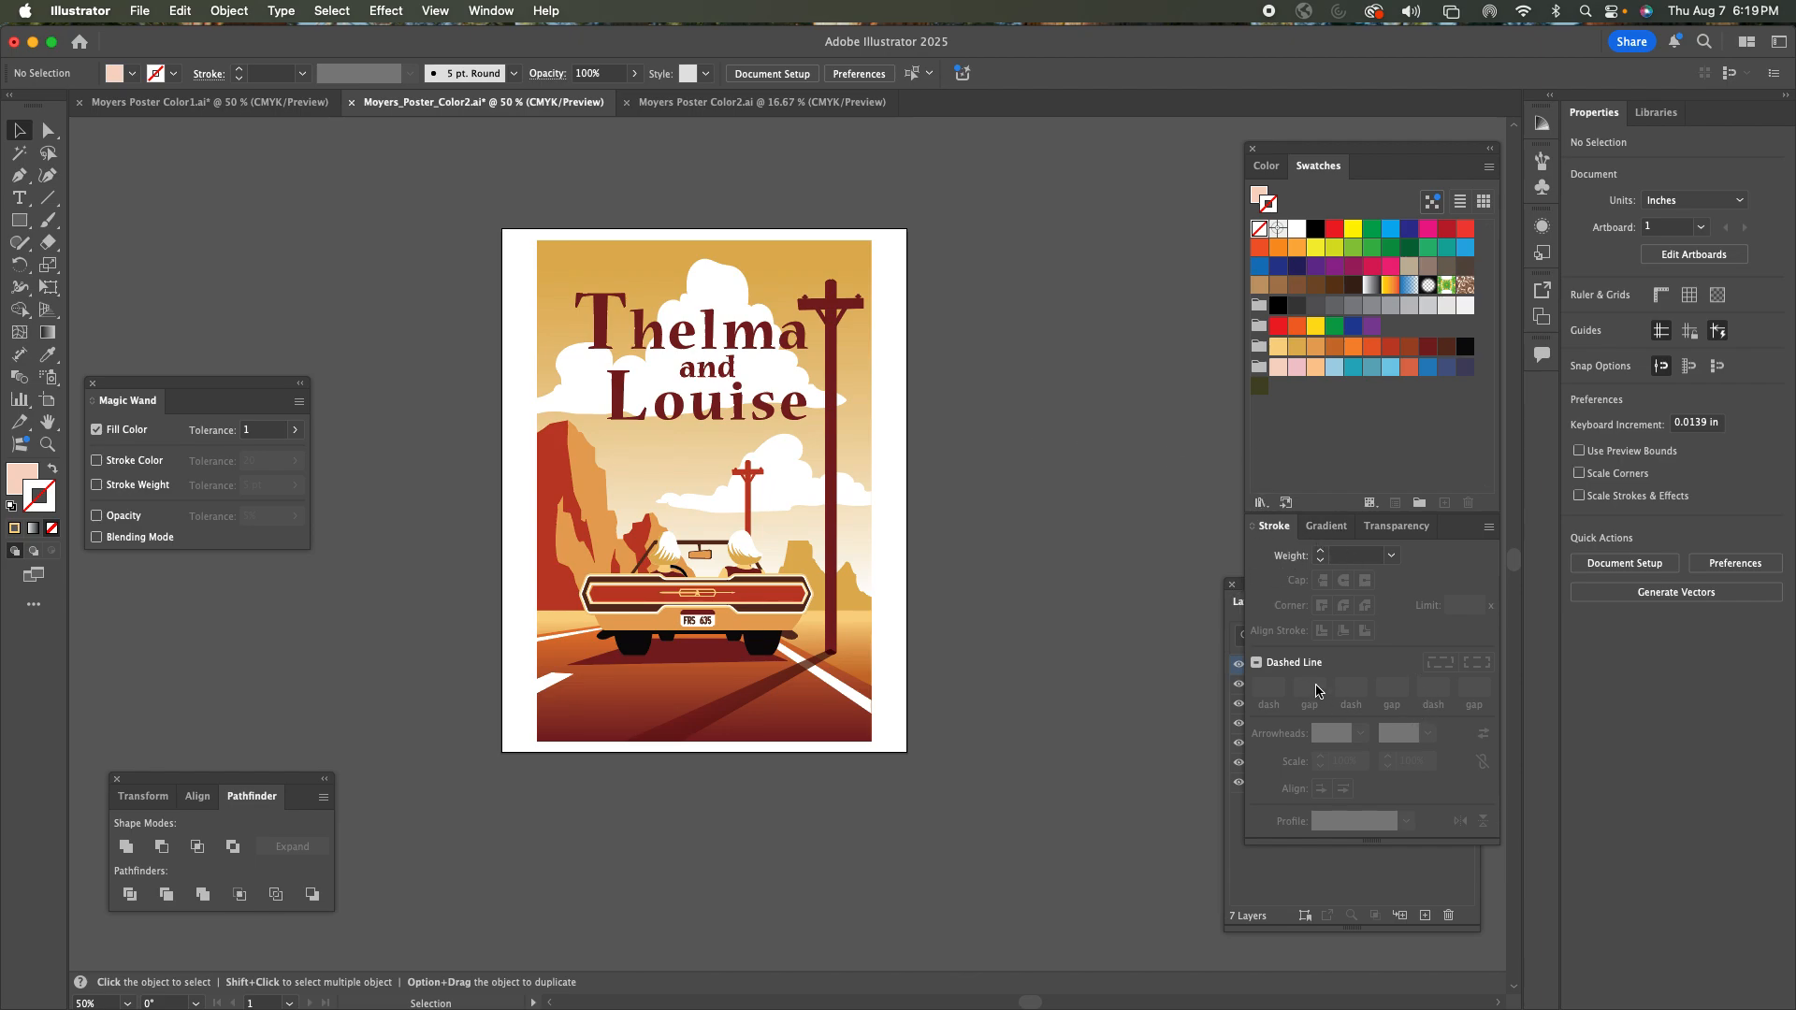
pyautogui.click(1339, 892)
pyautogui.moveTo(1318, 585); pyautogui.dragTo(1034, 561)
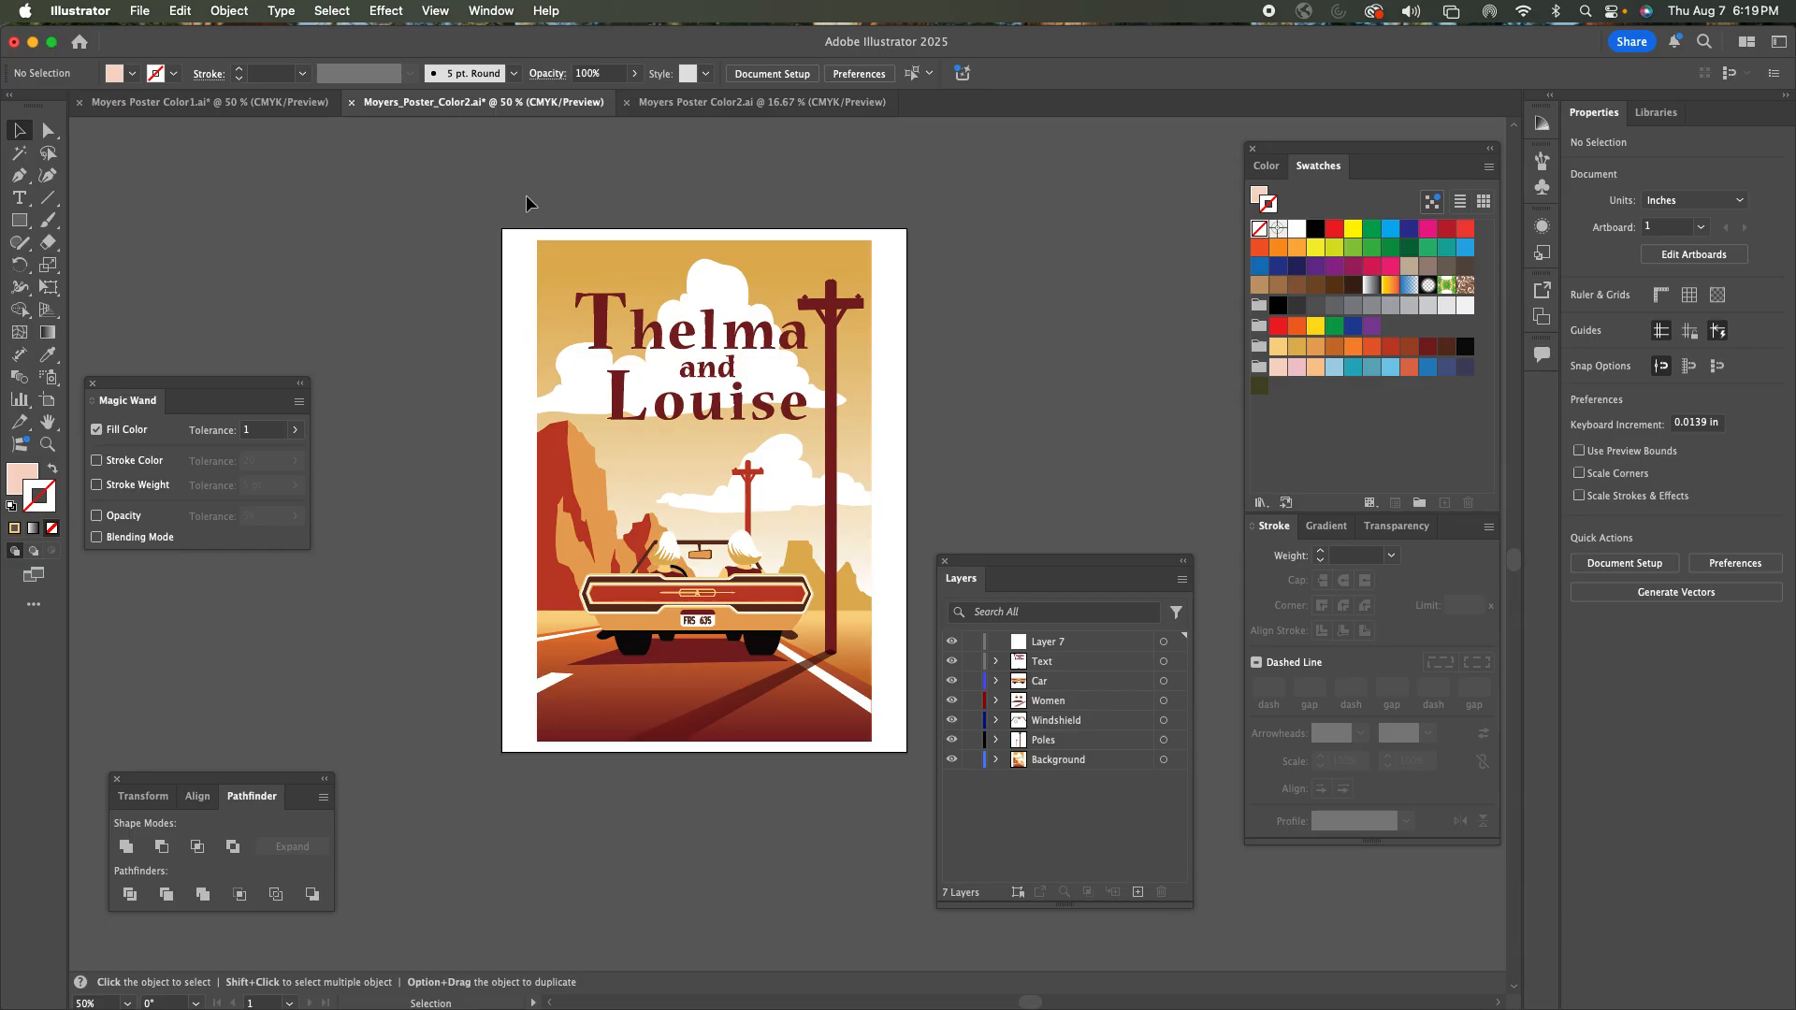
pyautogui.moveTo(508, 197); pyautogui.dragTo(957, 791)
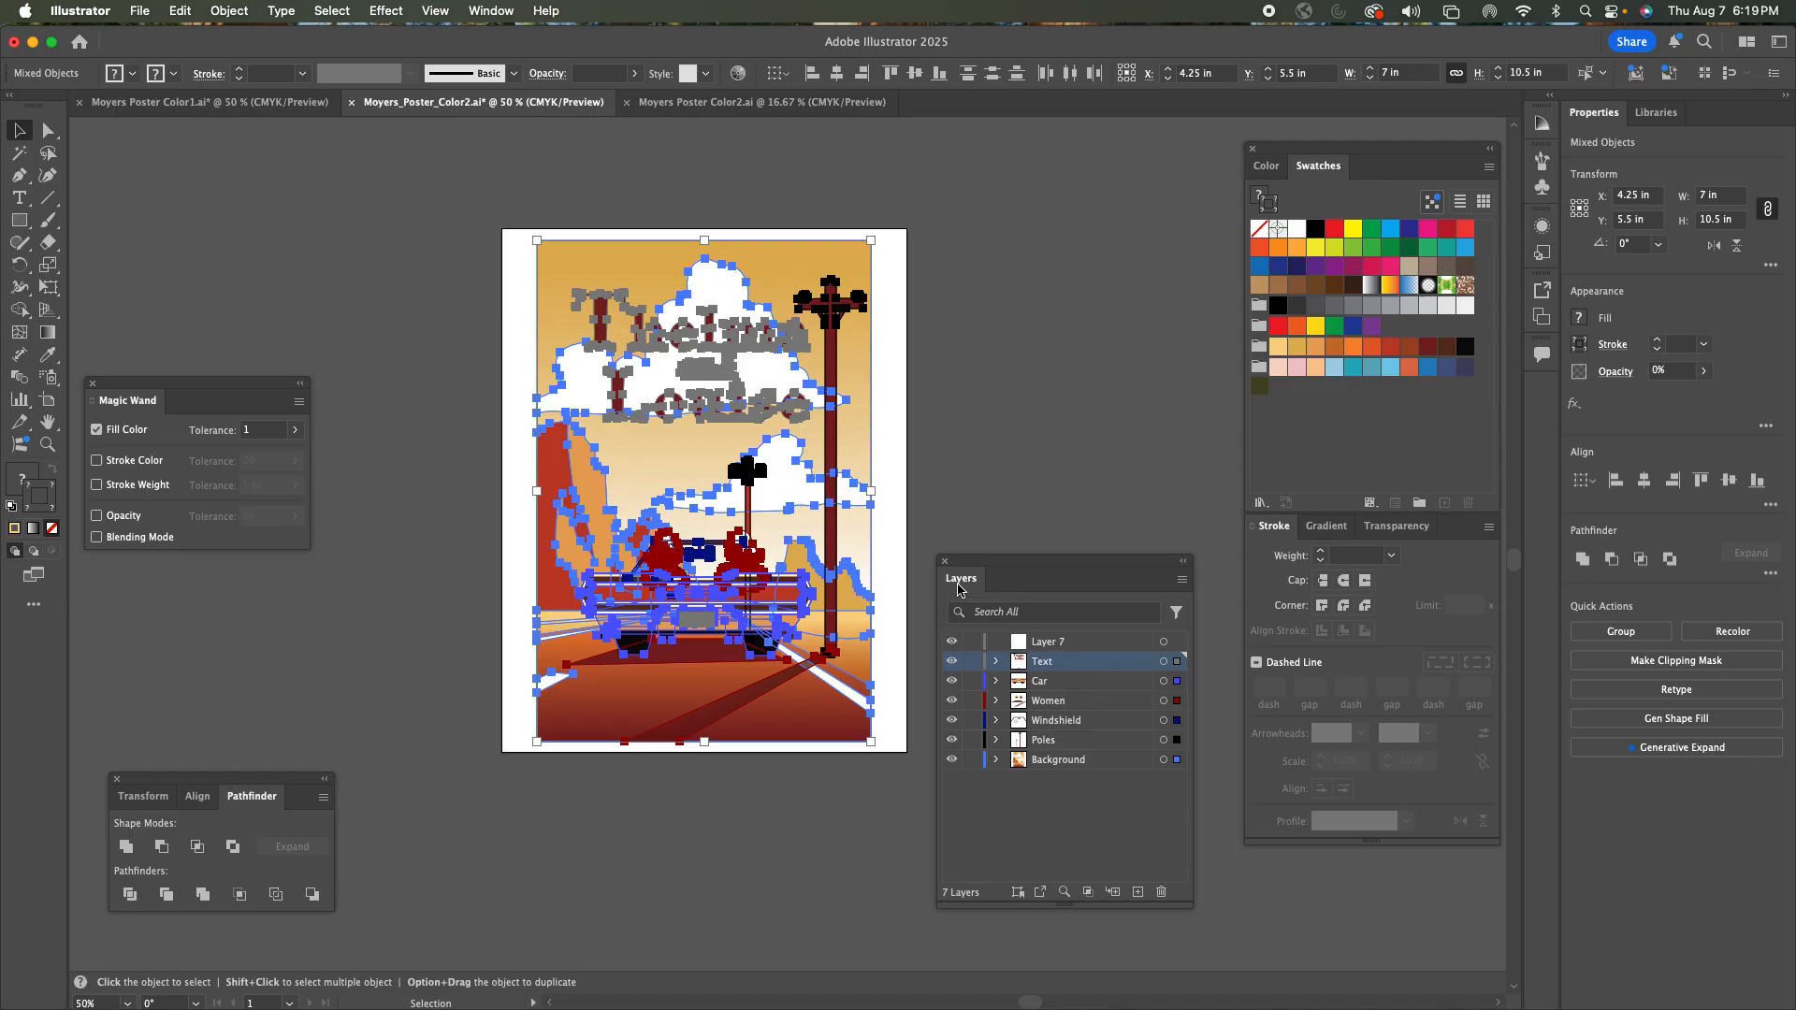
pyautogui.click(738, 72)
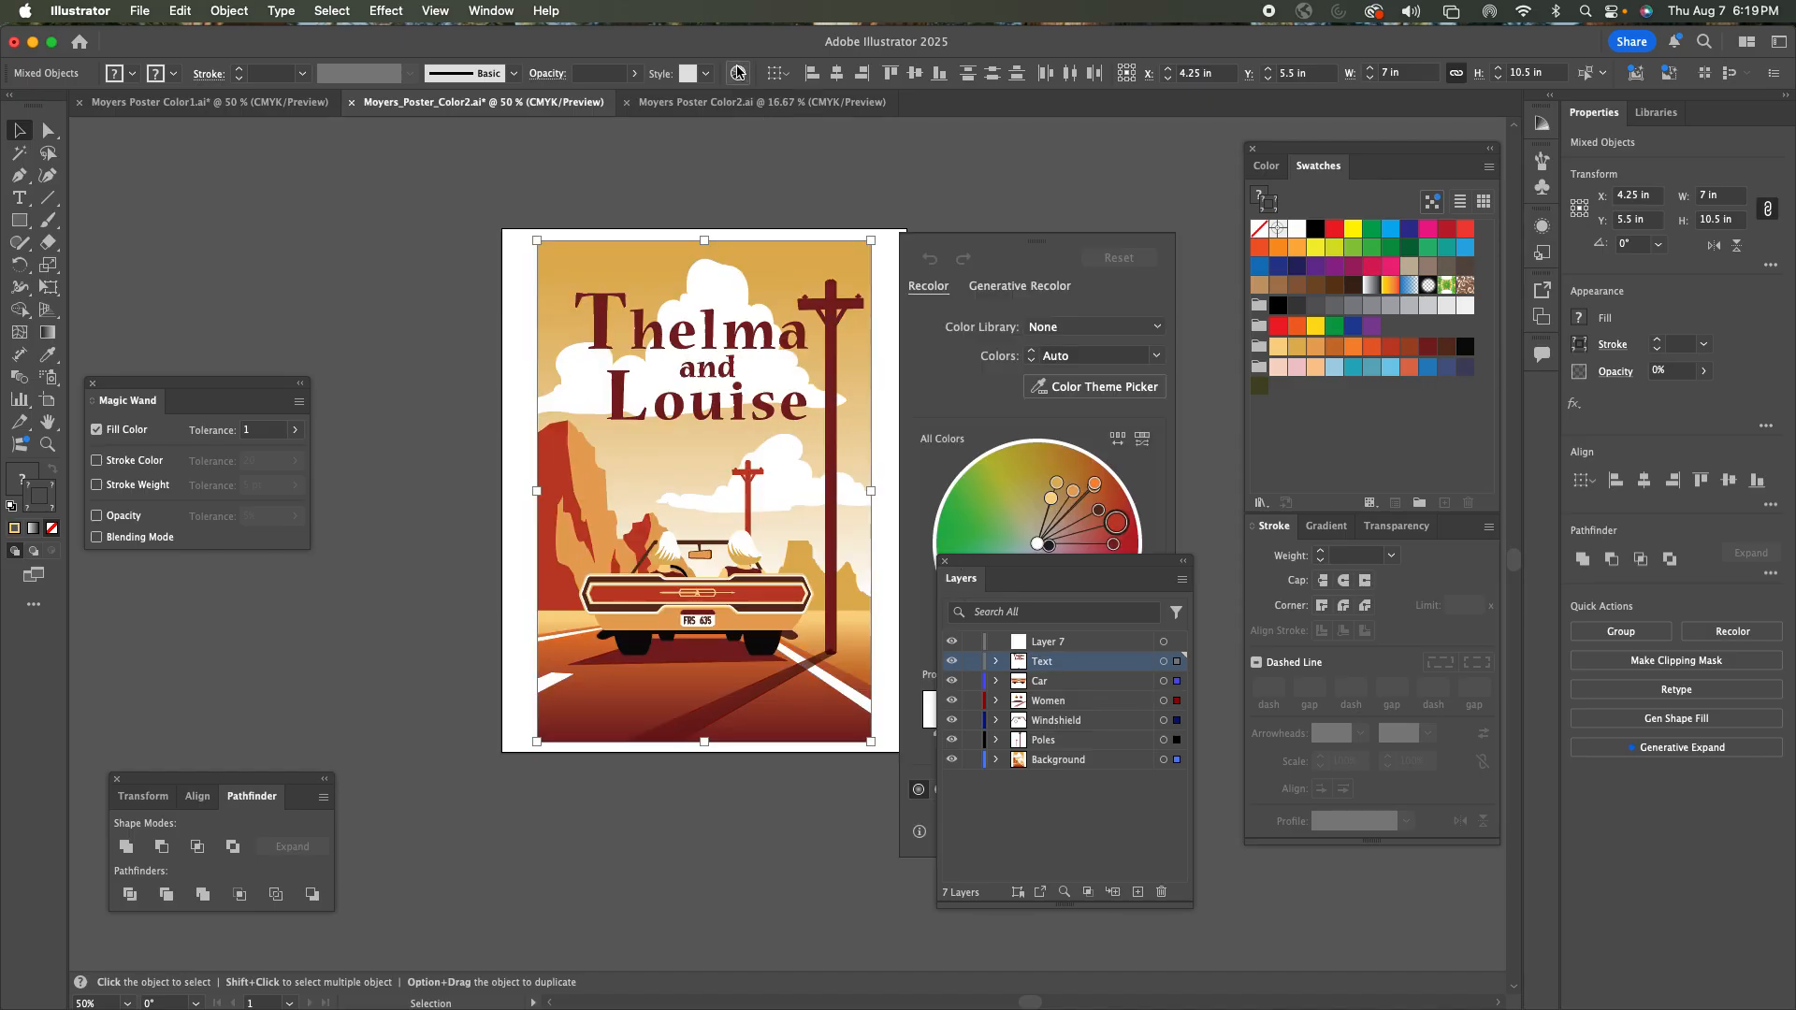
pyautogui.moveTo(1025, 566); pyautogui.dragTo(1262, 552)
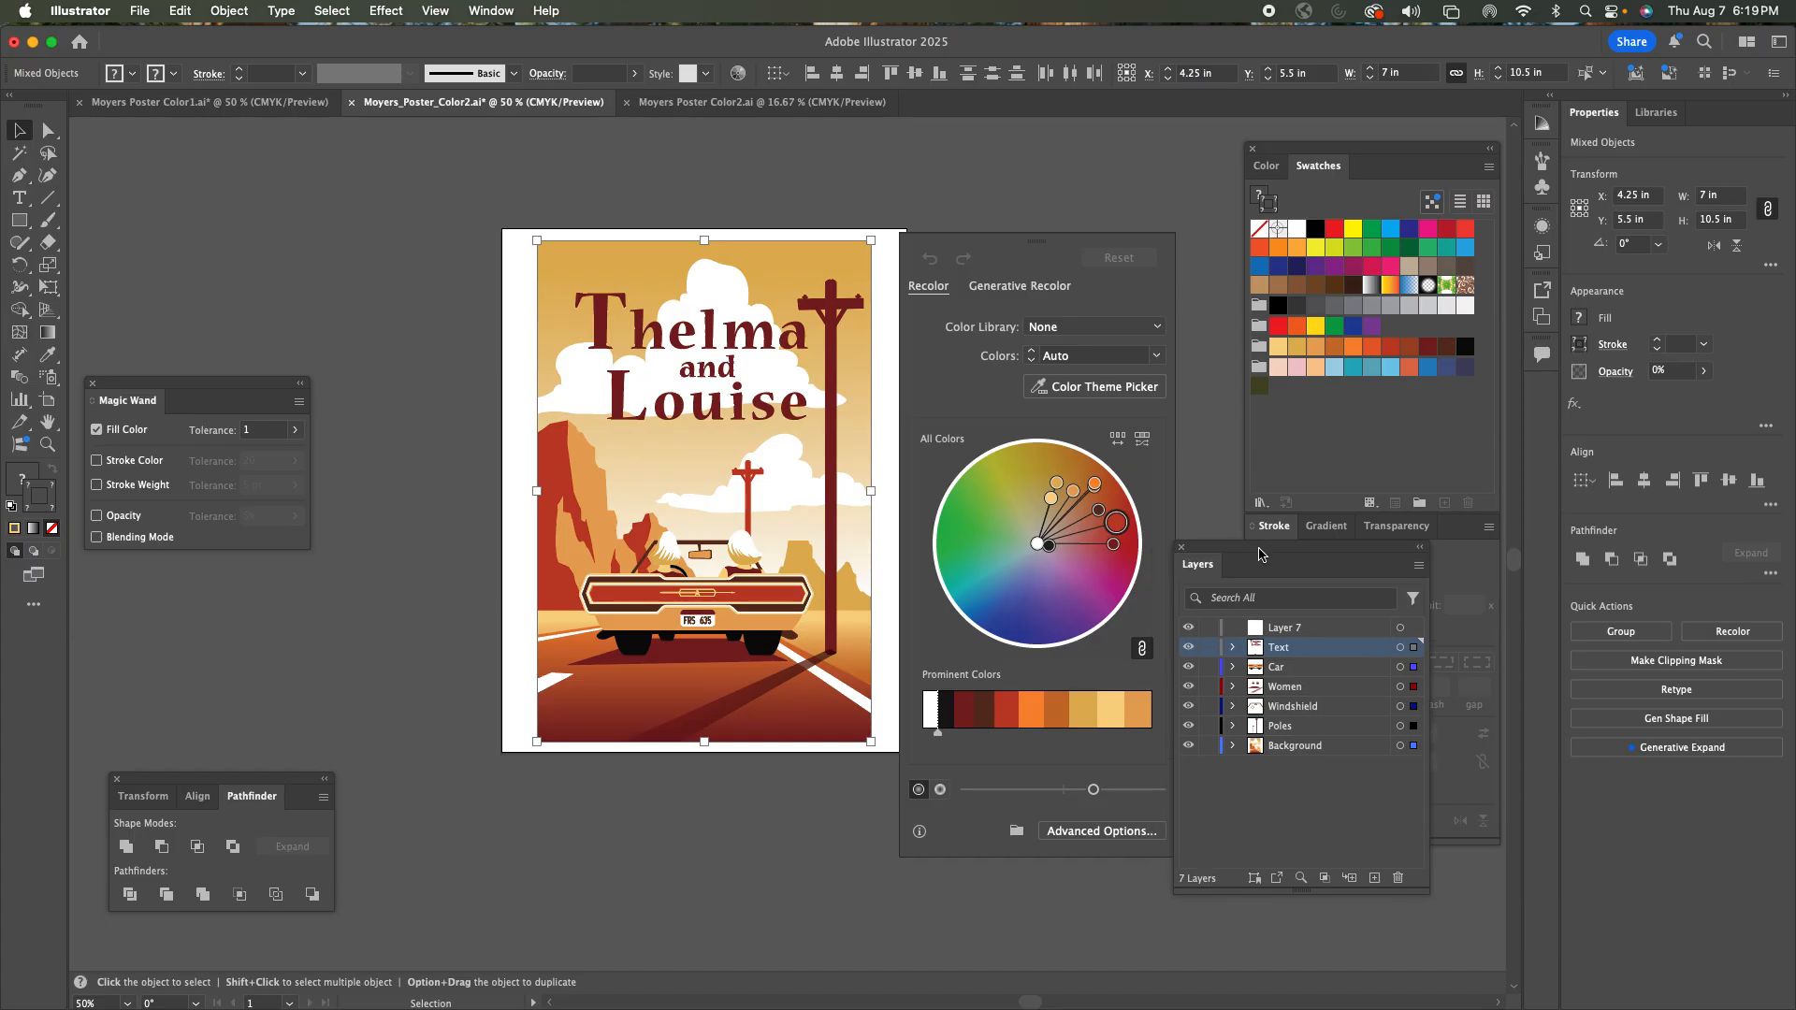
# Generate Generative Recolor variations of the poster with the prompt "Dark blue midnight".
pyautogui.click(1035, 291)
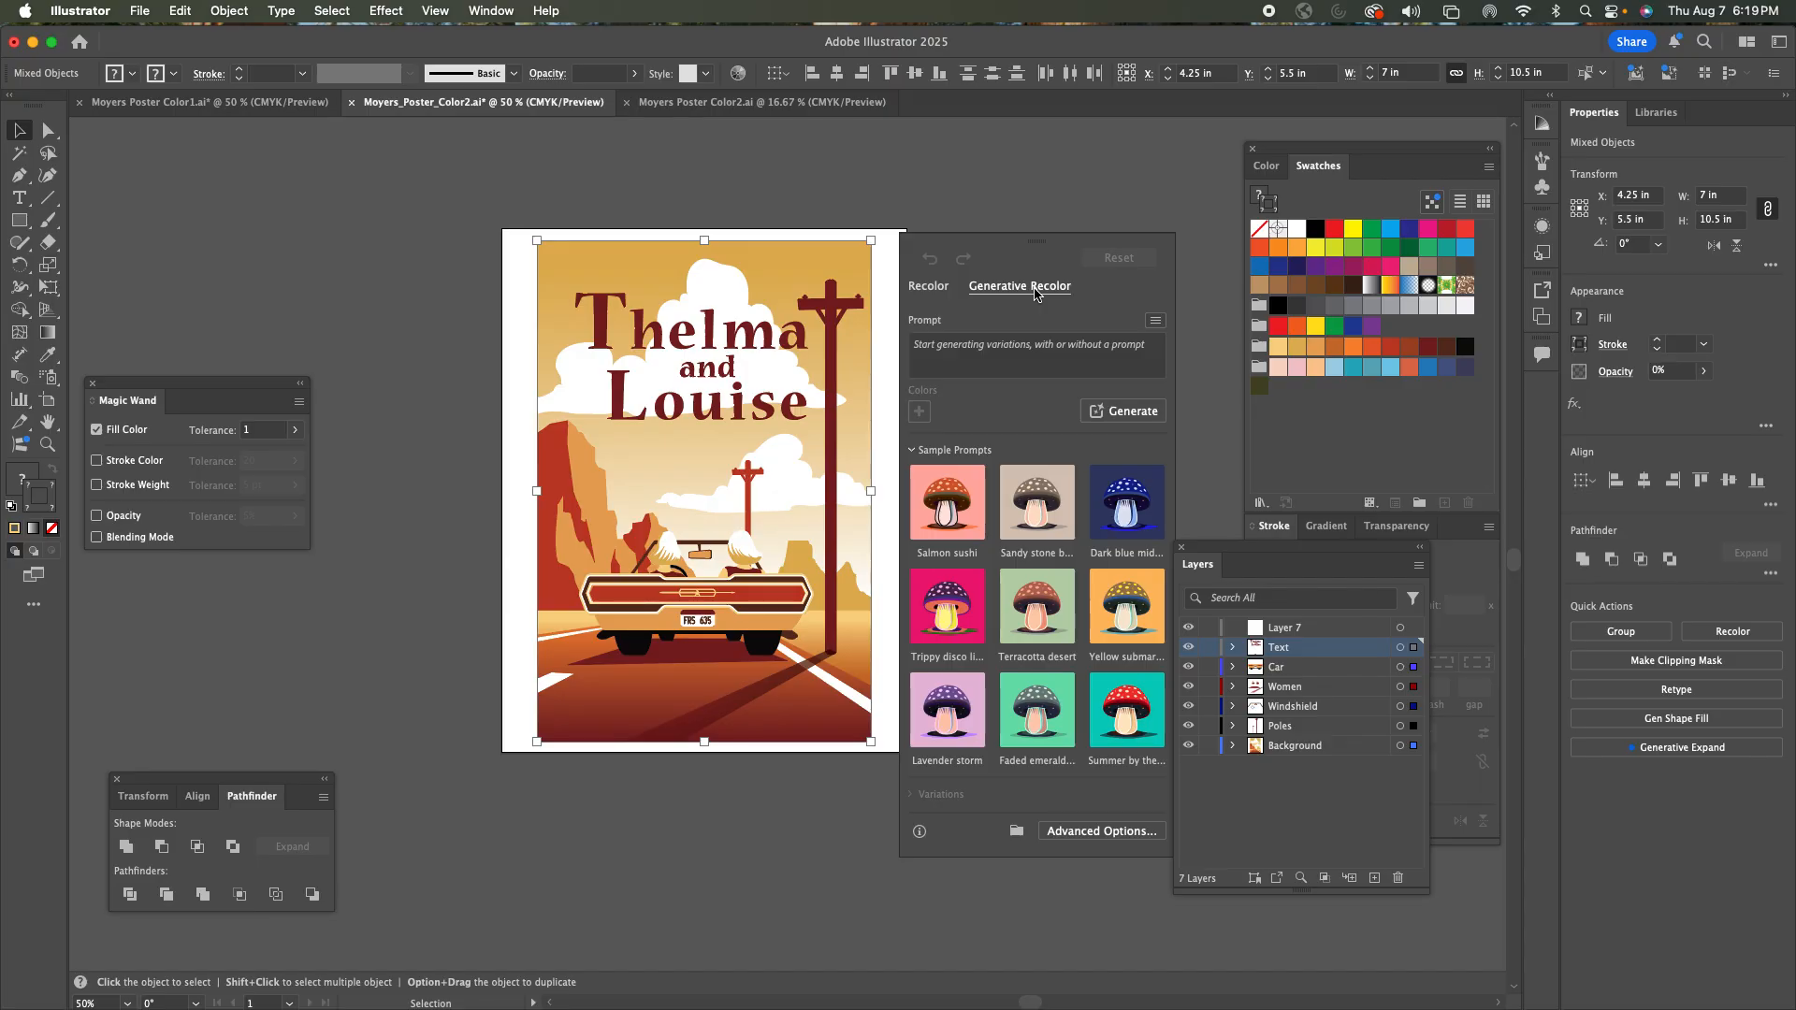
pyautogui.click(1120, 417)
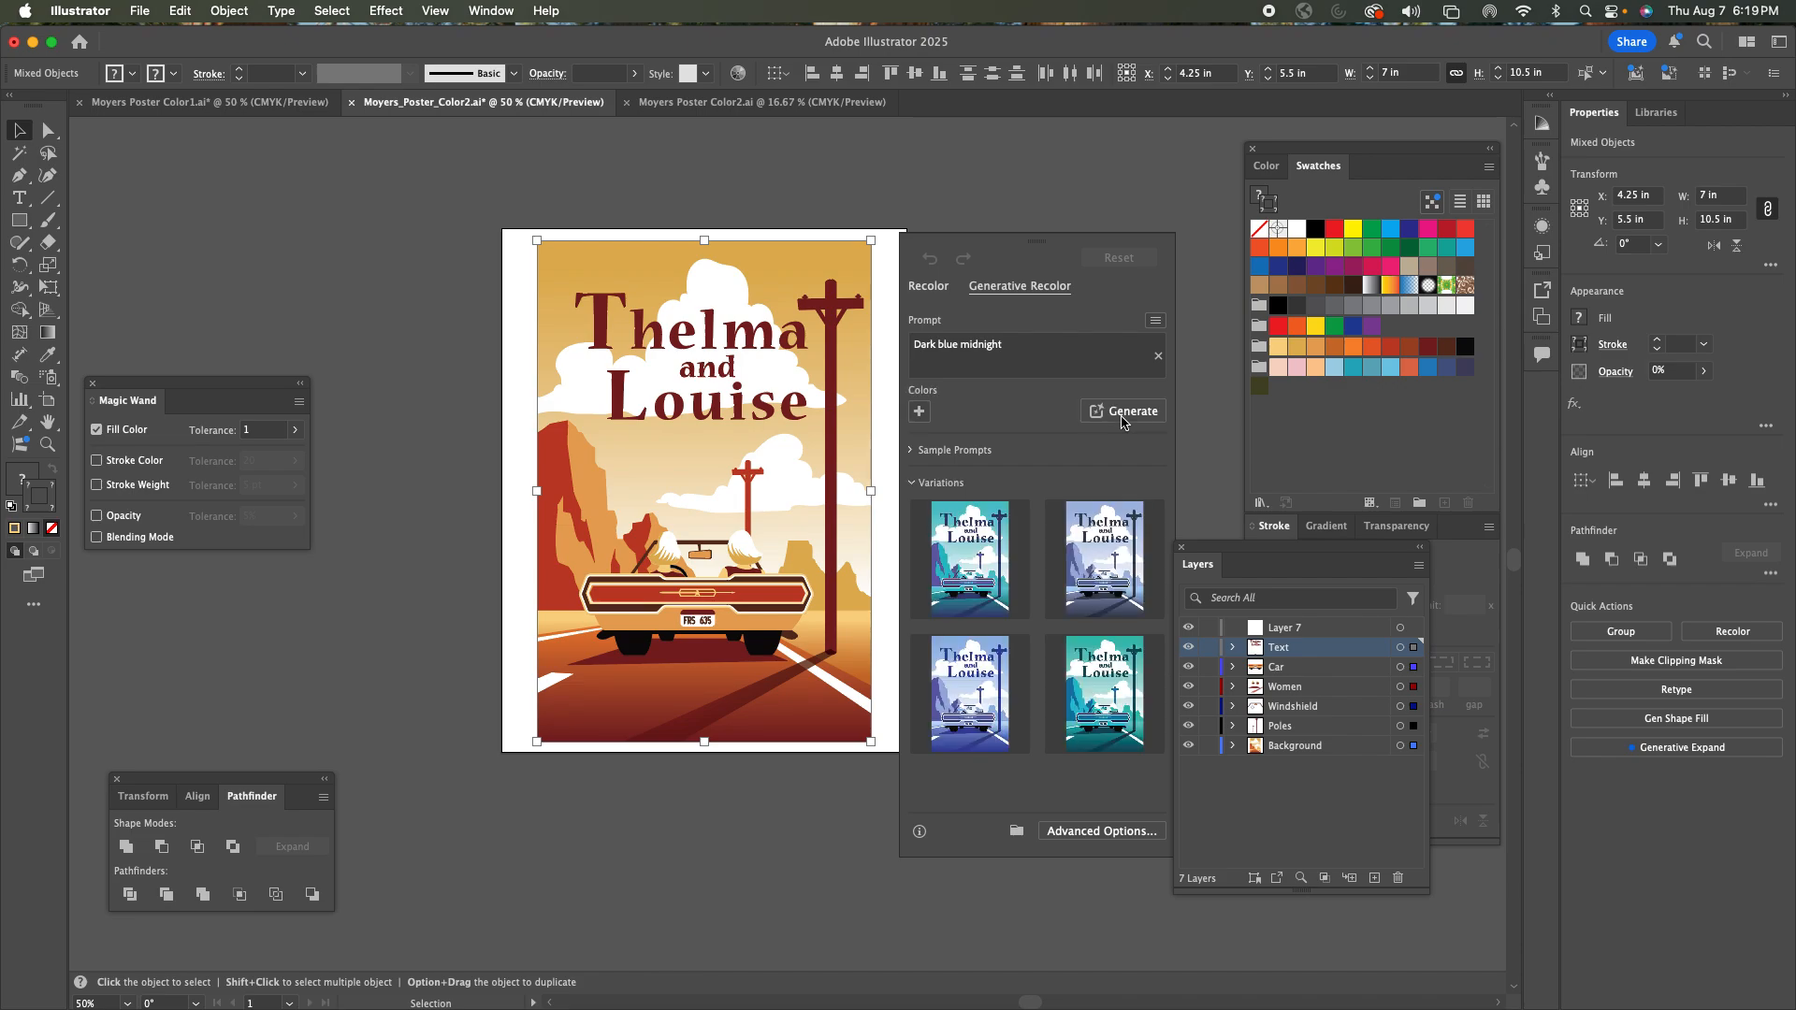
pyautogui.moveTo(1008, 683)
# Try shifting the poster's linked colors on the color wheel toward green, muted, and pink-purple tones, undoing each attempt.
pyautogui.click(929, 287)
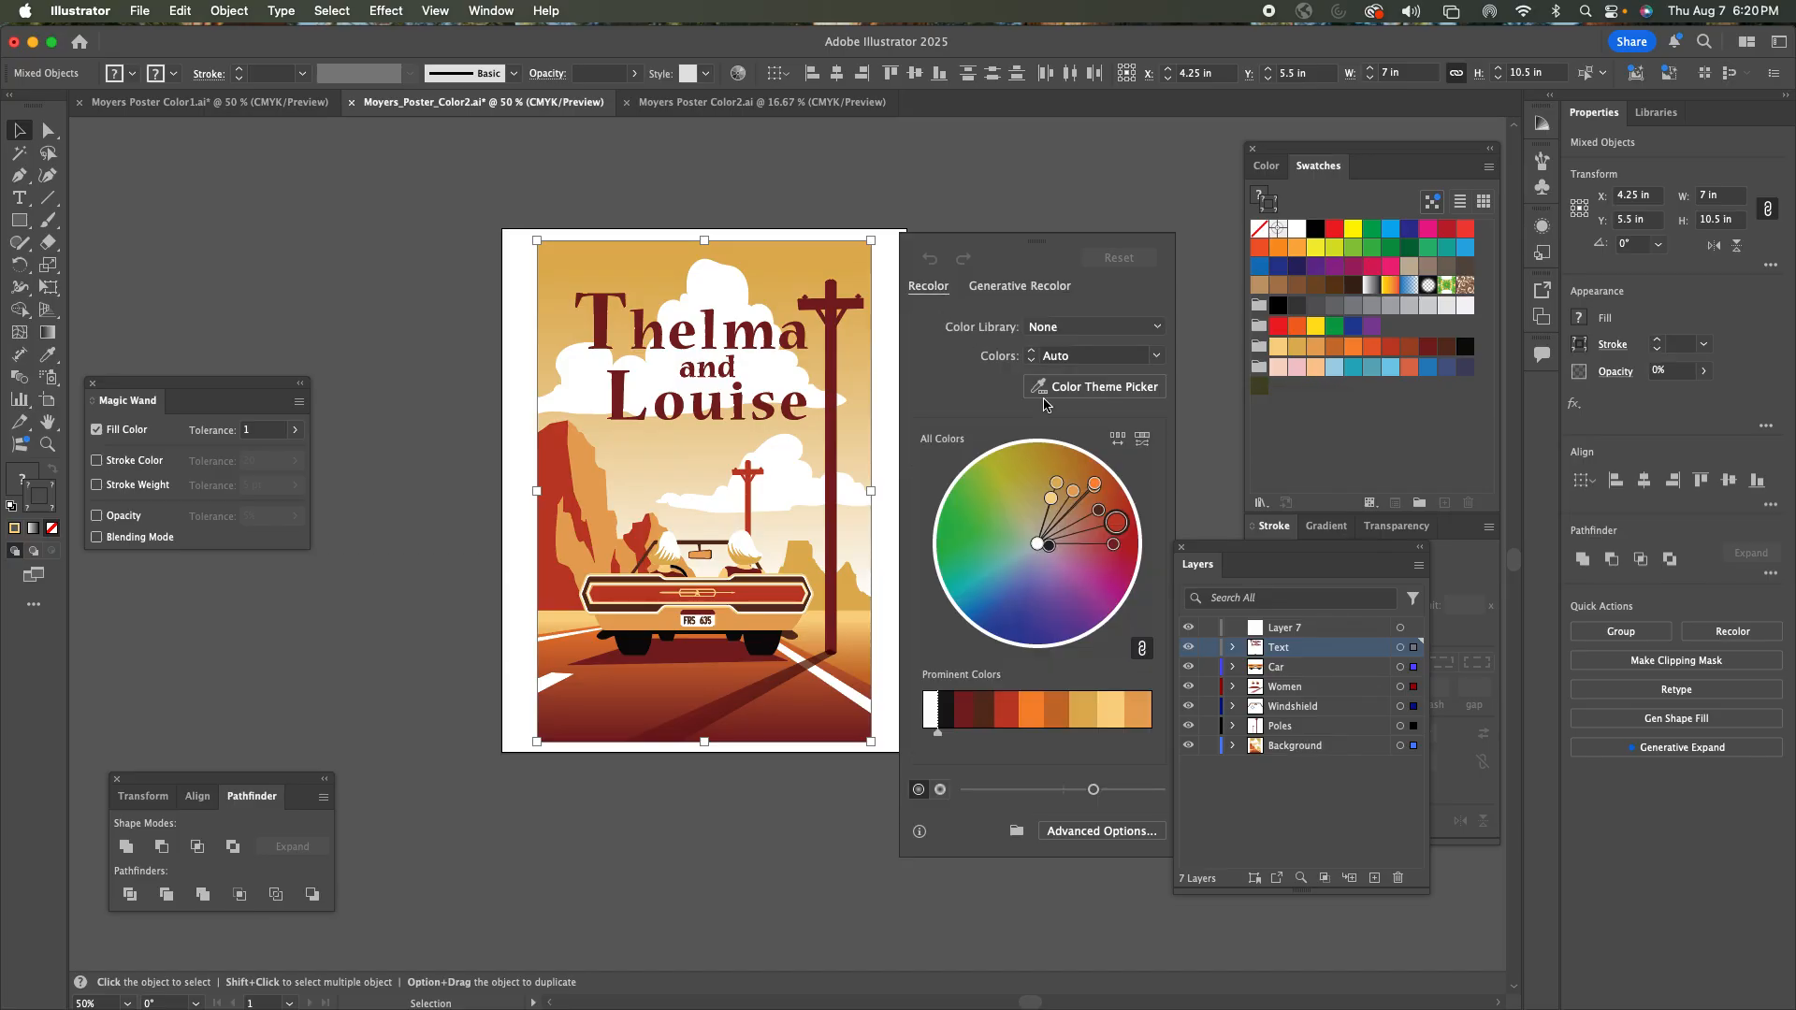
pyautogui.moveTo(1121, 530); pyautogui.dragTo(1060, 464)
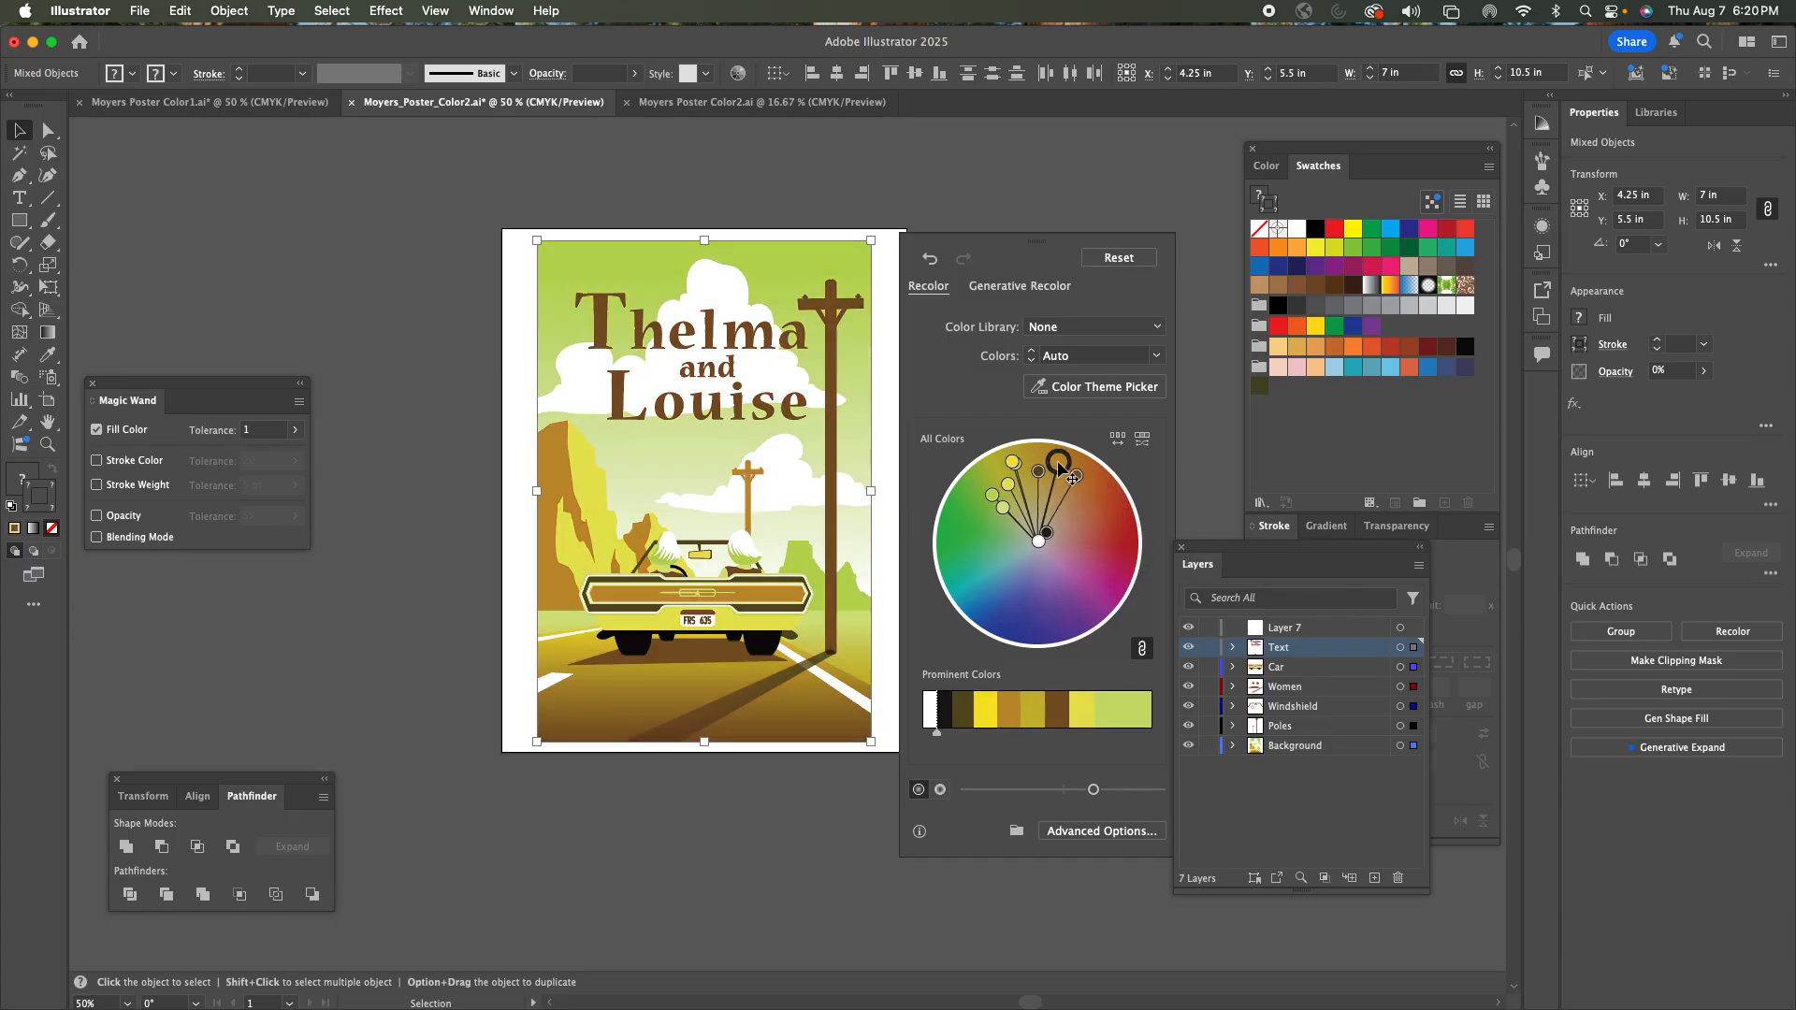
pyautogui.press('super+z')
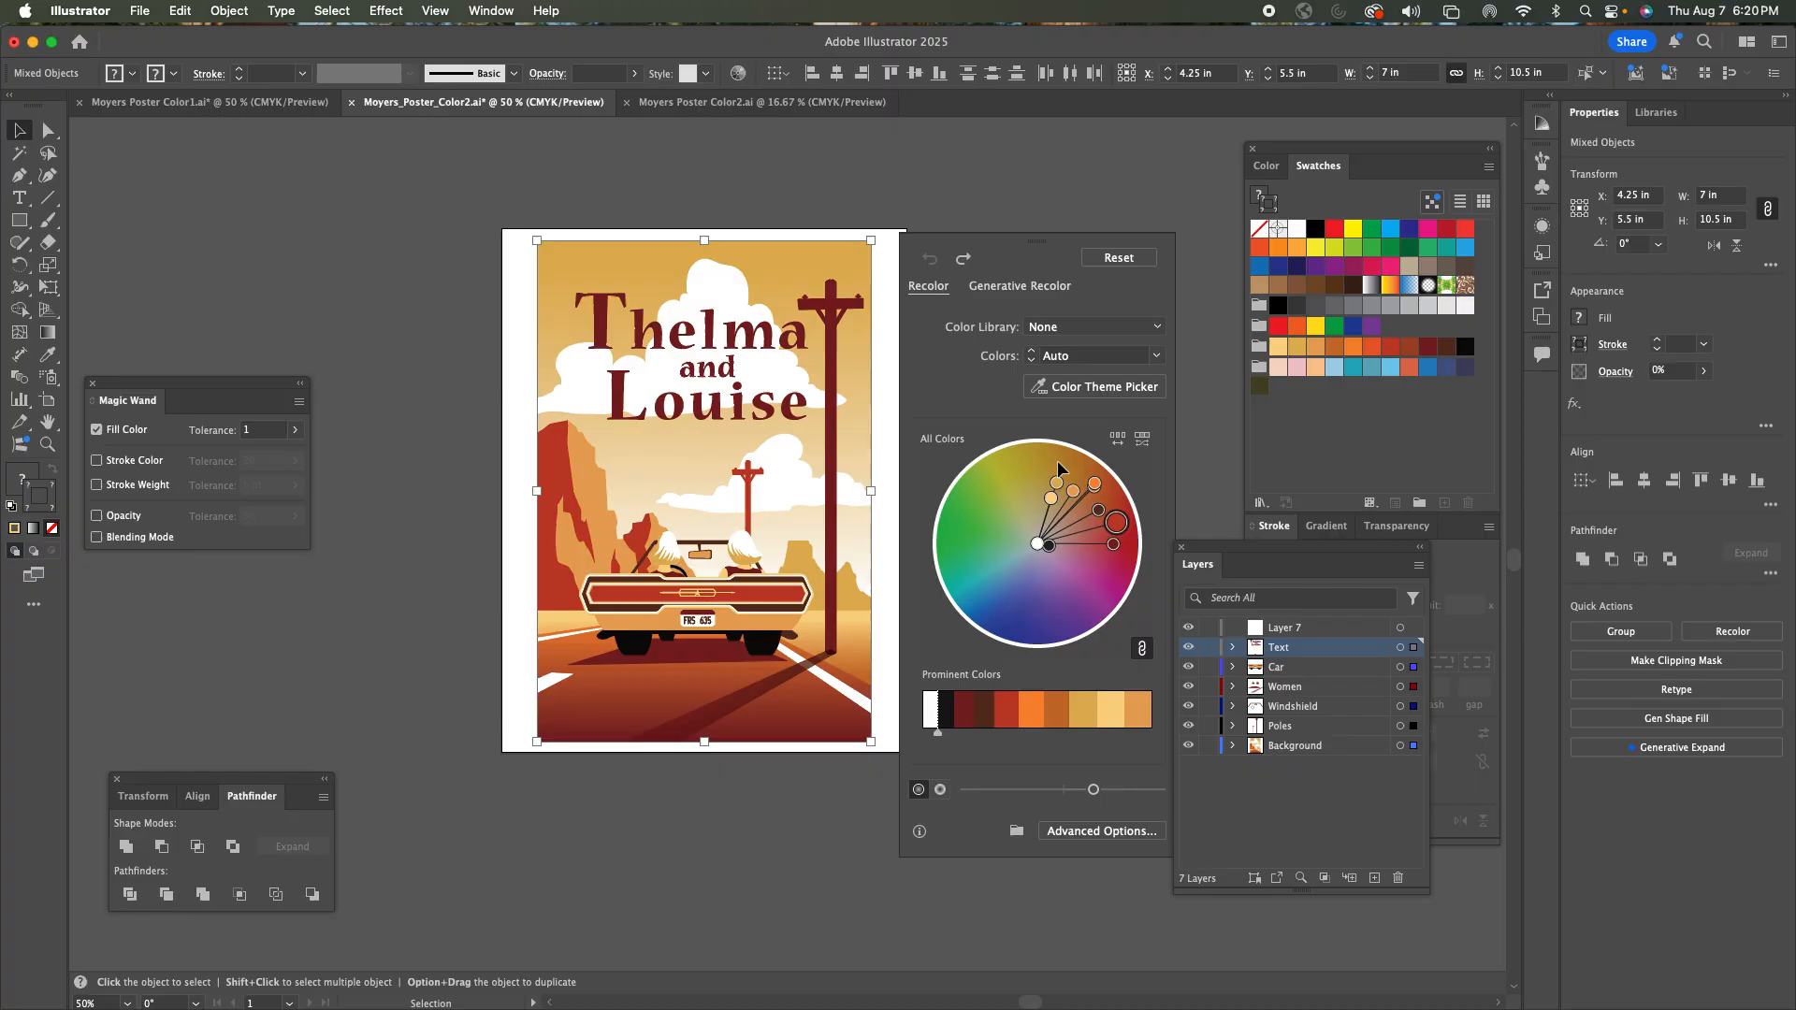
pyautogui.moveTo(1118, 527)
pyautogui.mouseDown()
pyautogui.moveTo(1059, 538)
pyautogui.moveTo(1089, 513)
pyautogui.mouseUp()
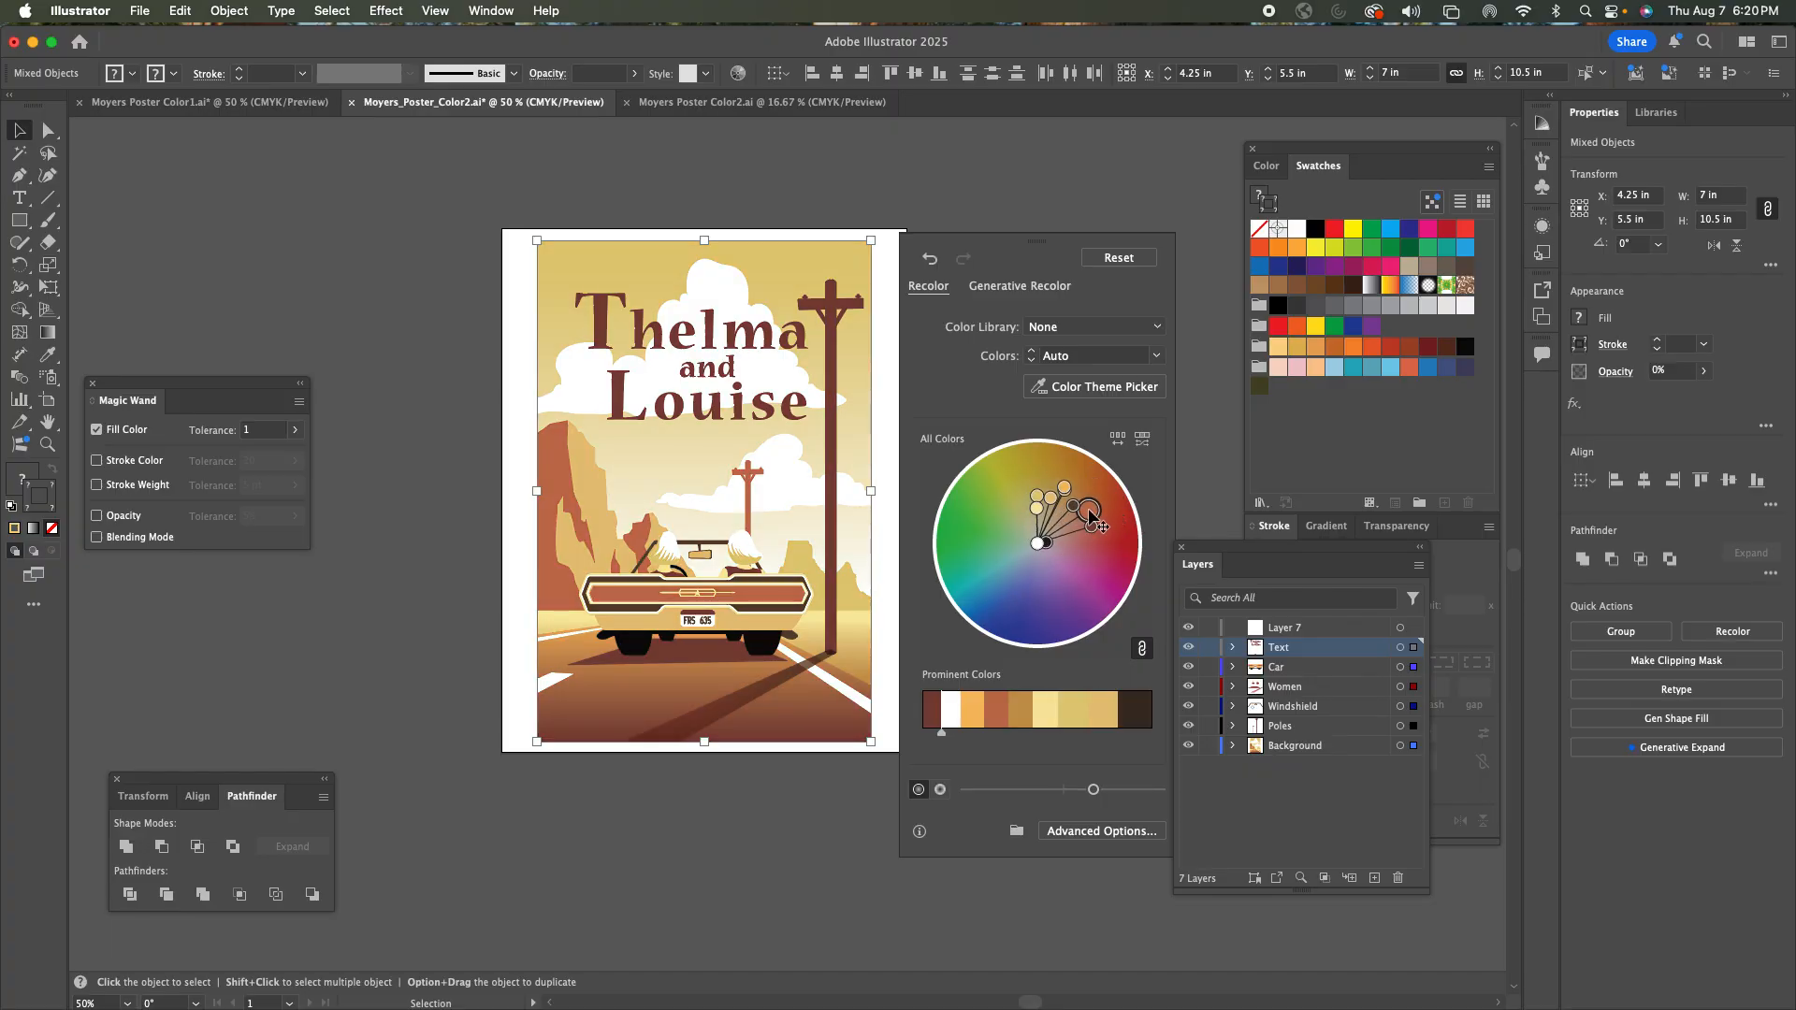
pyautogui.press('super+z')
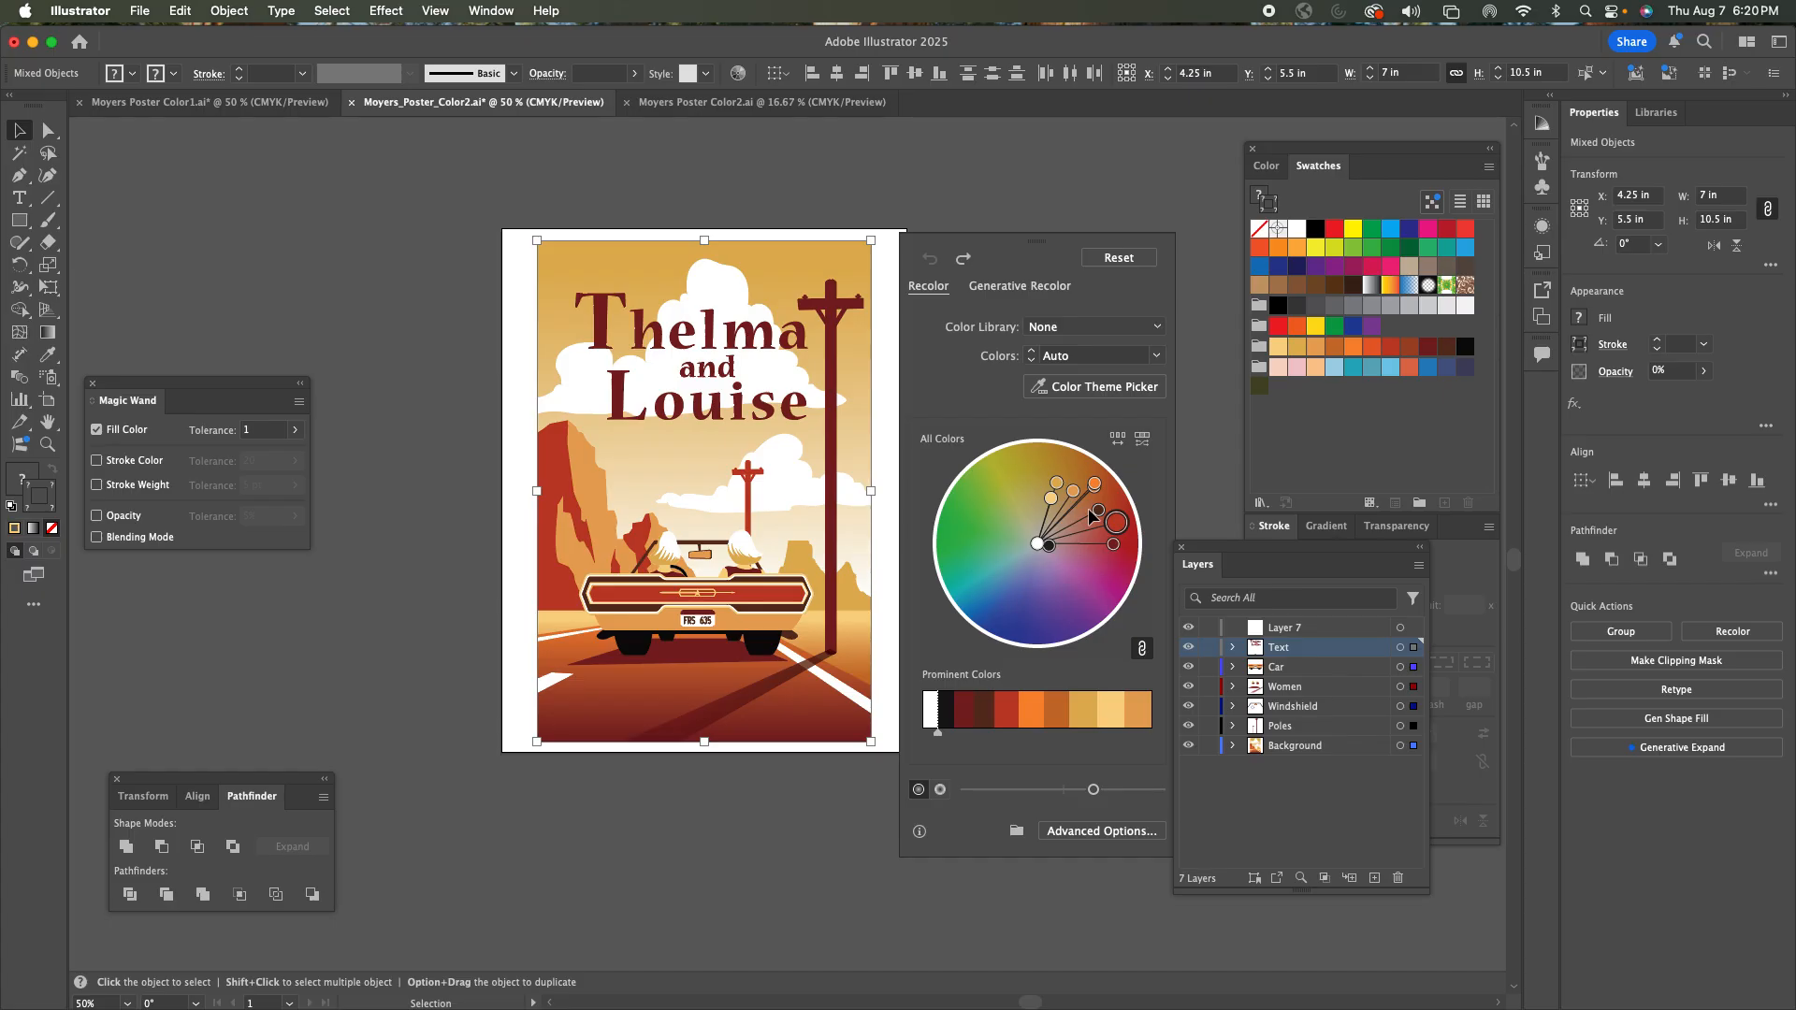
pyautogui.moveTo(1117, 528); pyautogui.dragTo(1102, 535)
pyautogui.press('super+z')
pyautogui.moveTo(1116, 530); pyautogui.dragTo(1066, 628)
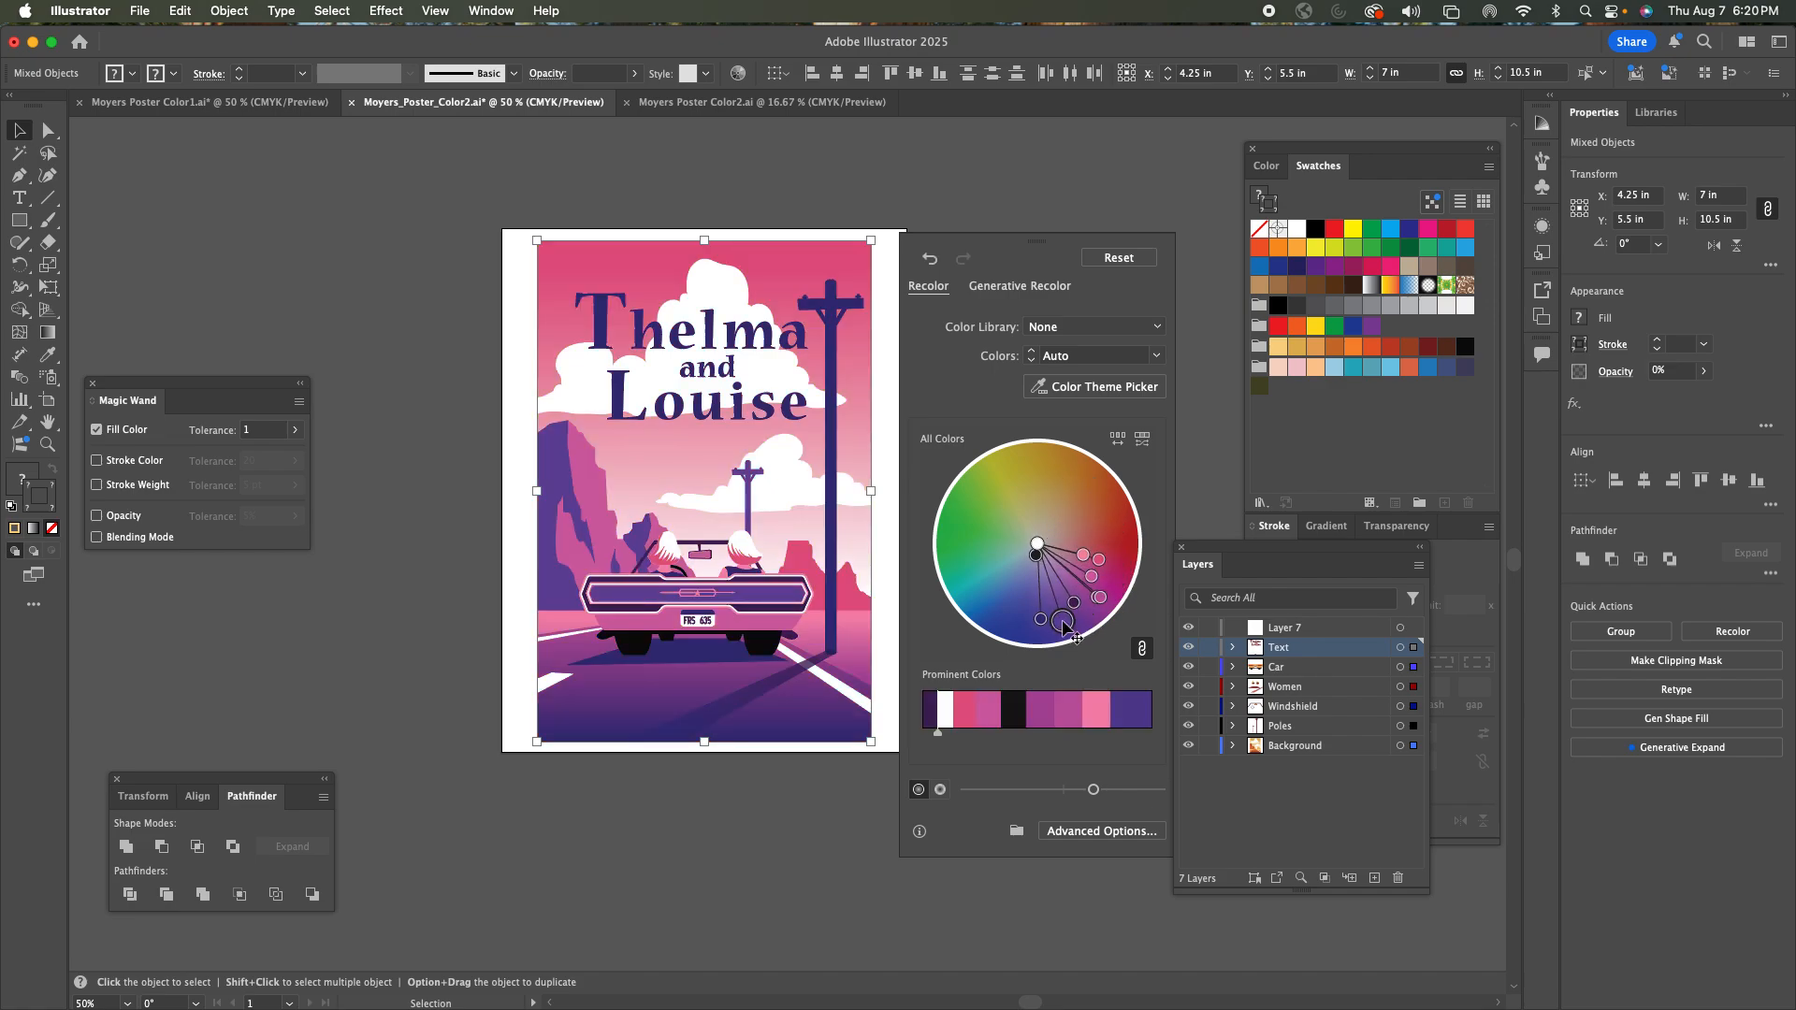
pyautogui.press('super+z')
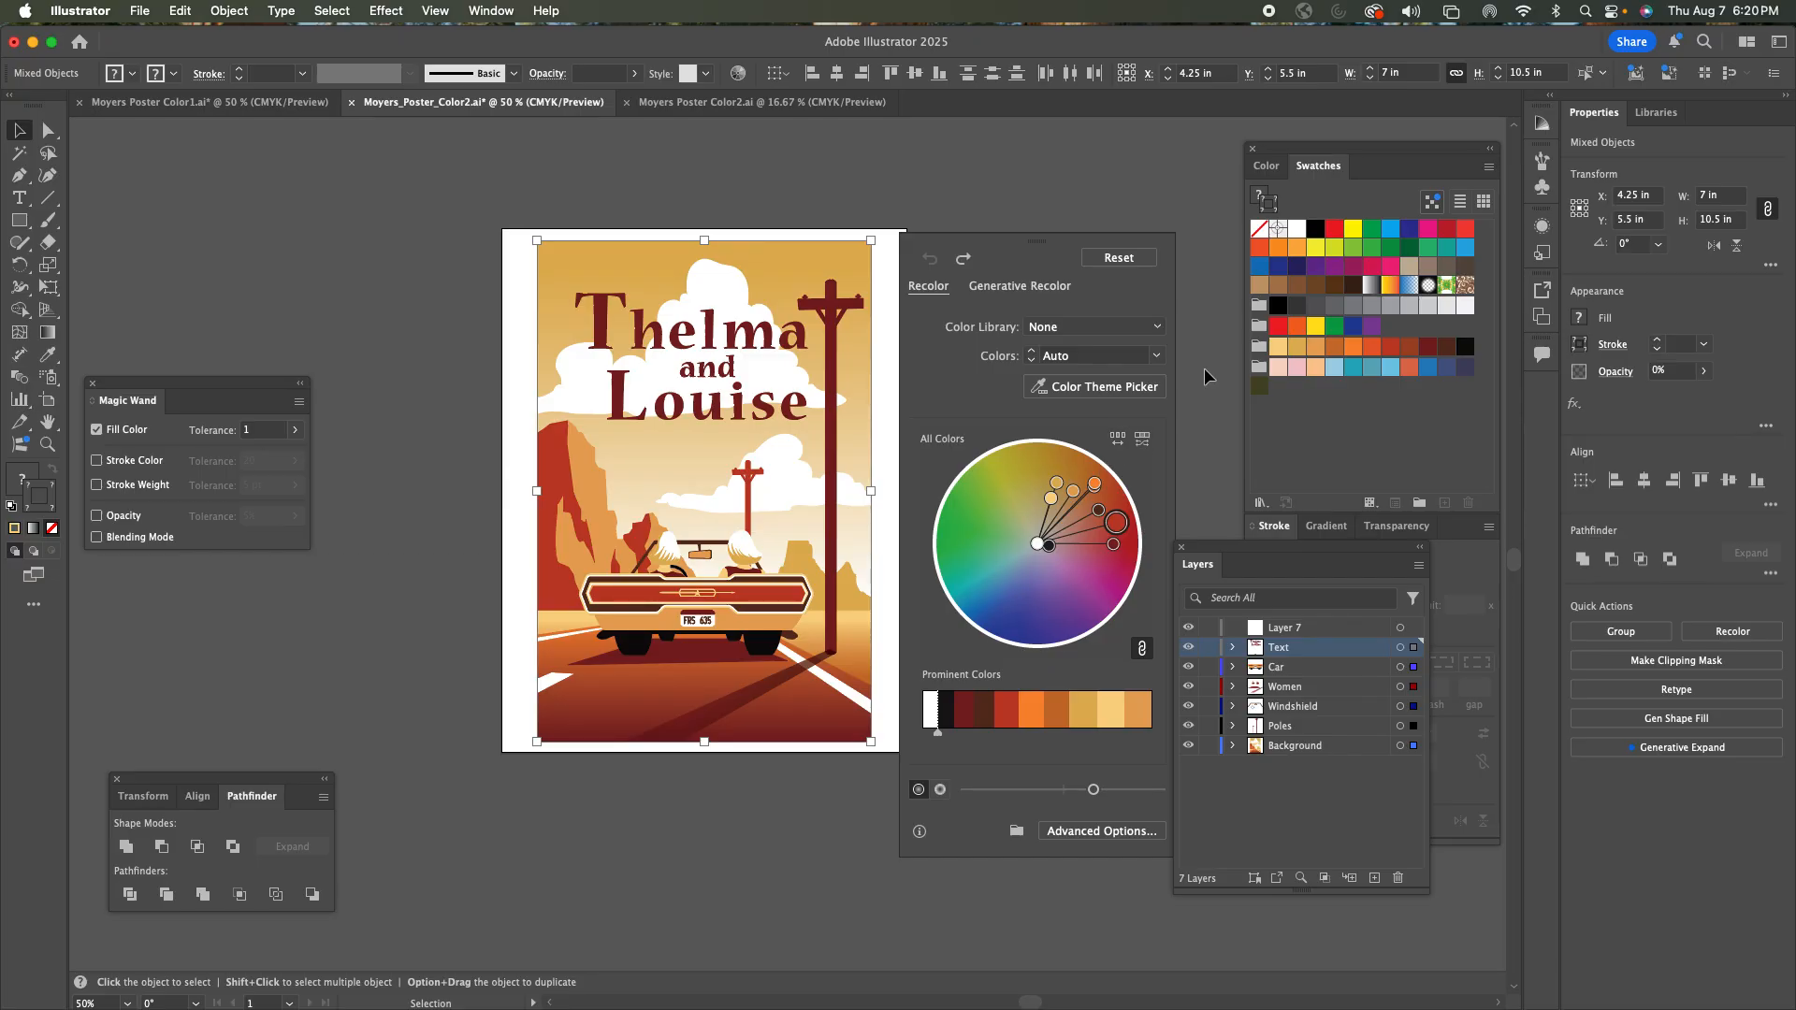
# Recolor the poster with the Ancient color library, then replace it with the Prehistoric library from Art History.
pyautogui.click(1157, 328)
pyautogui.moveTo(1181, 417)
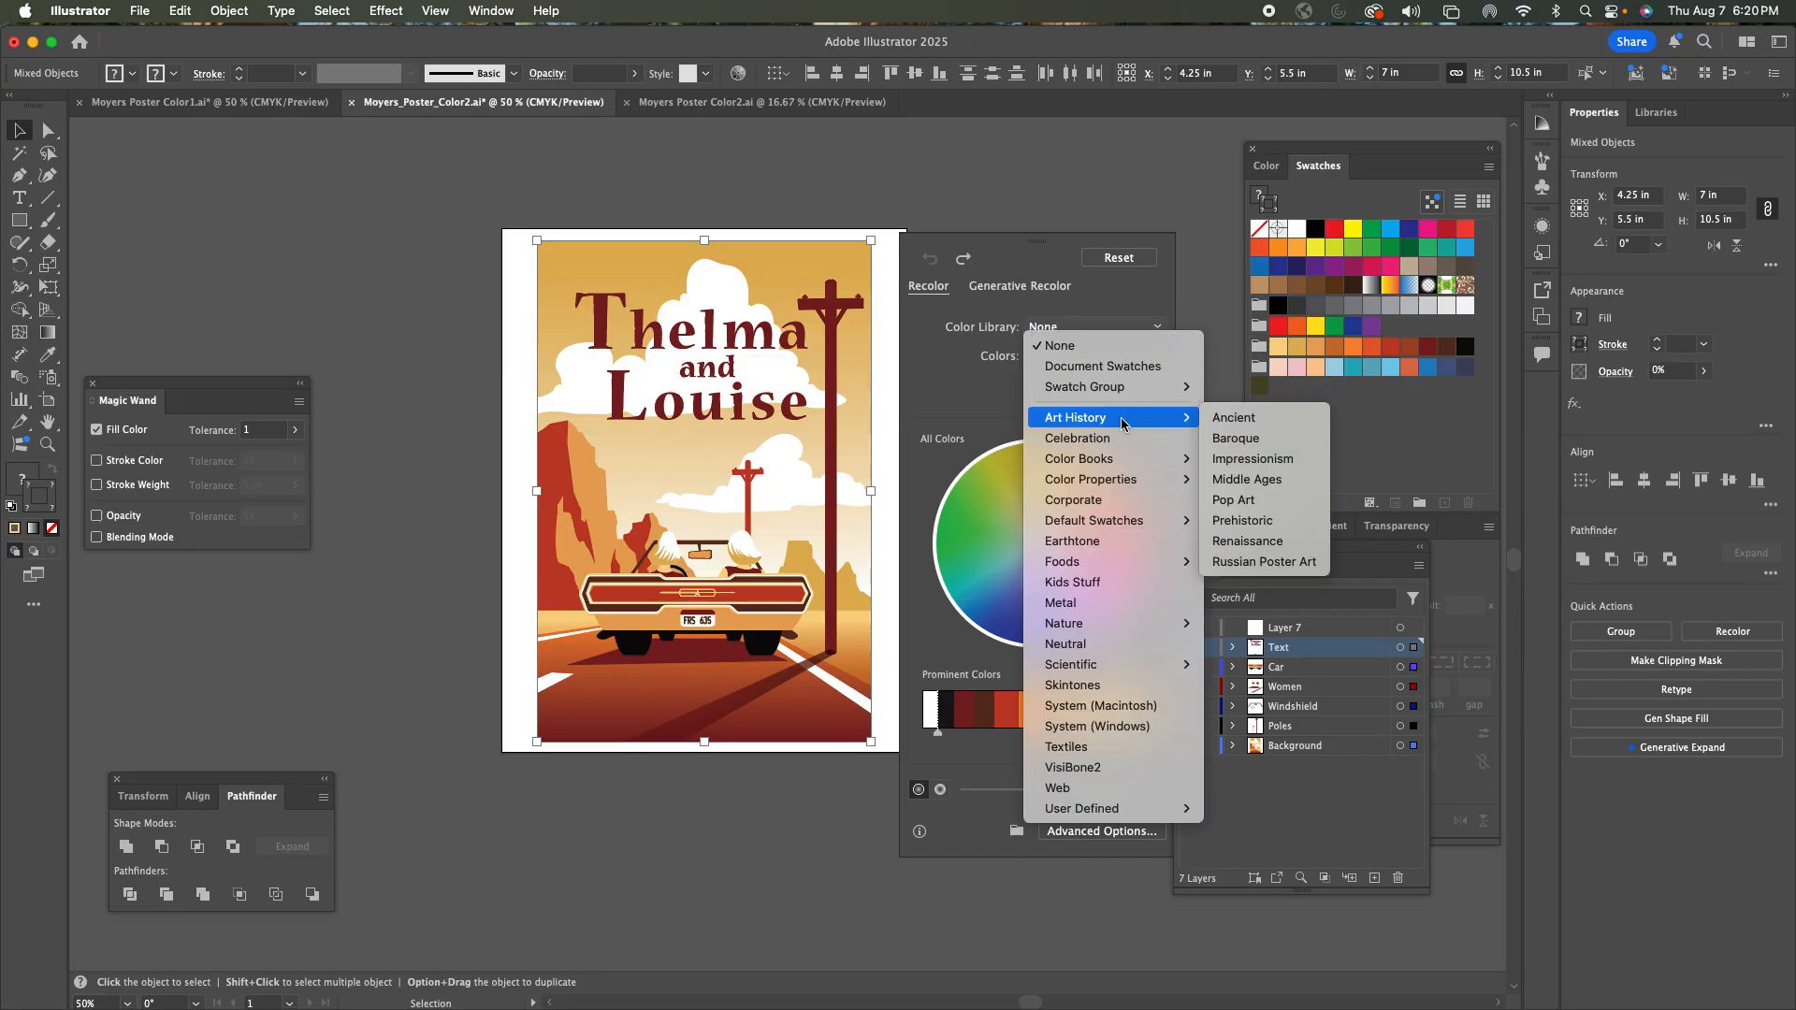
pyautogui.click(1228, 424)
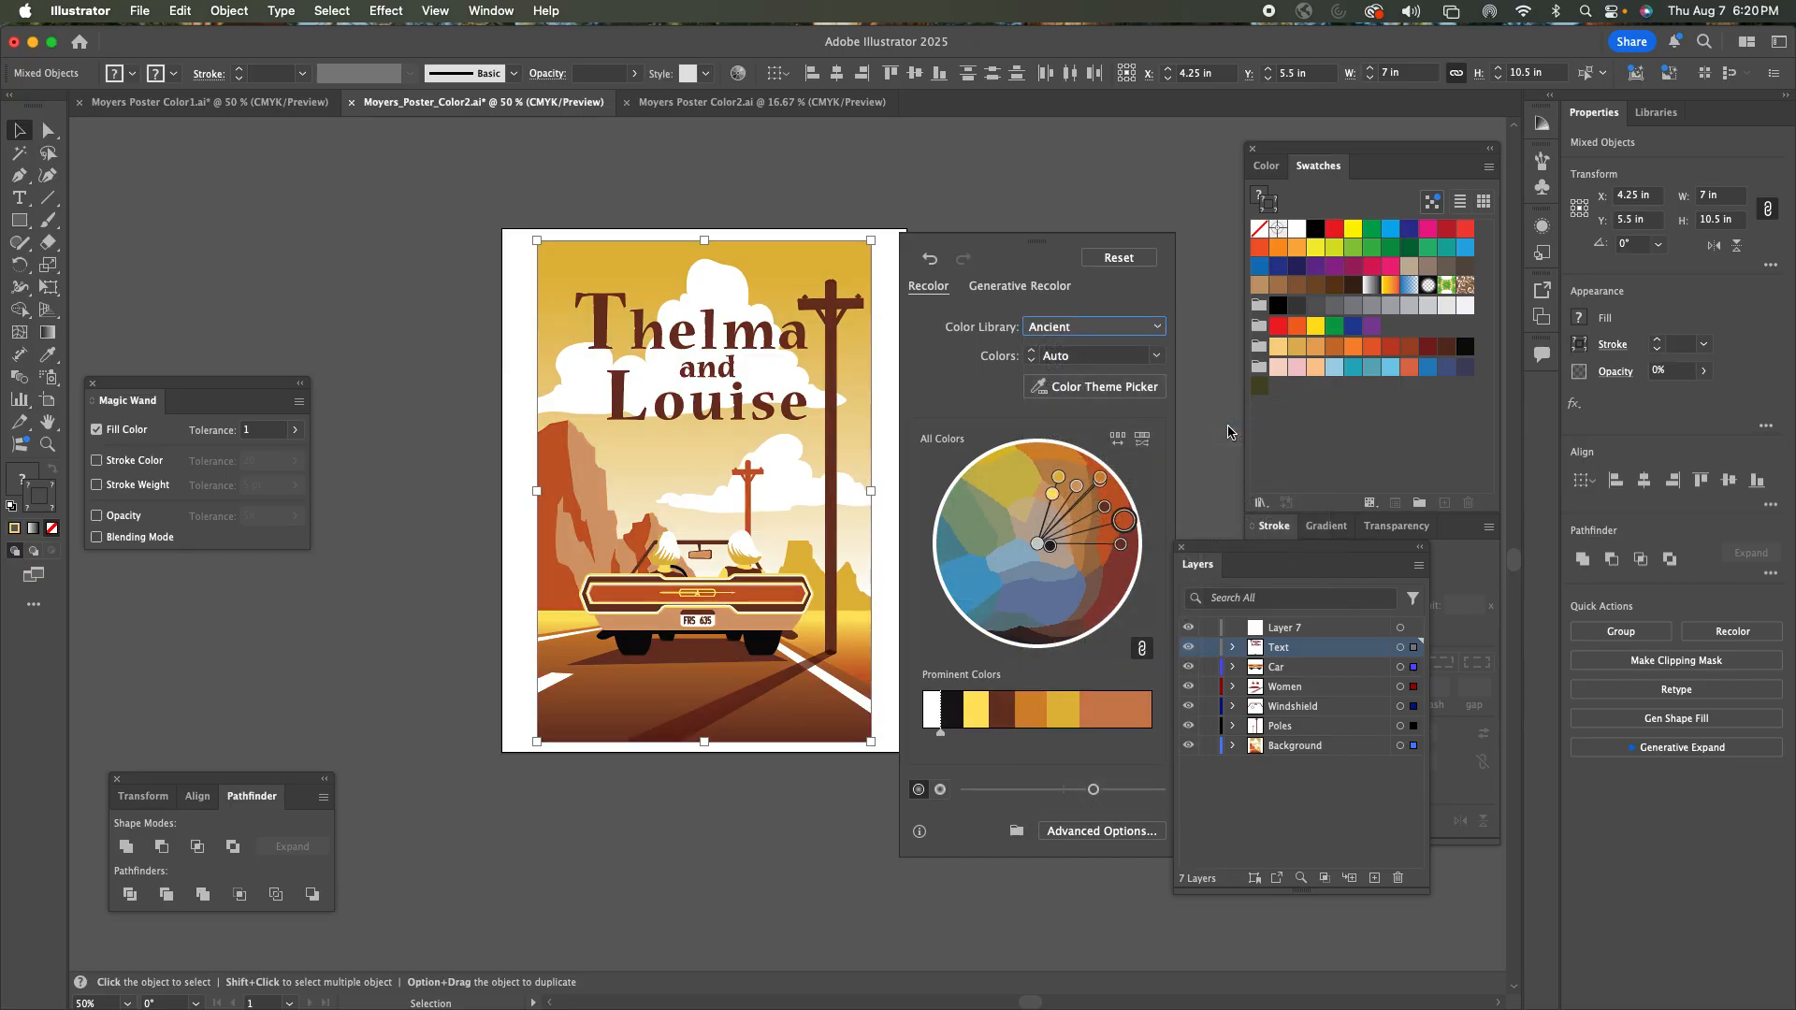
pyautogui.click(1156, 327)
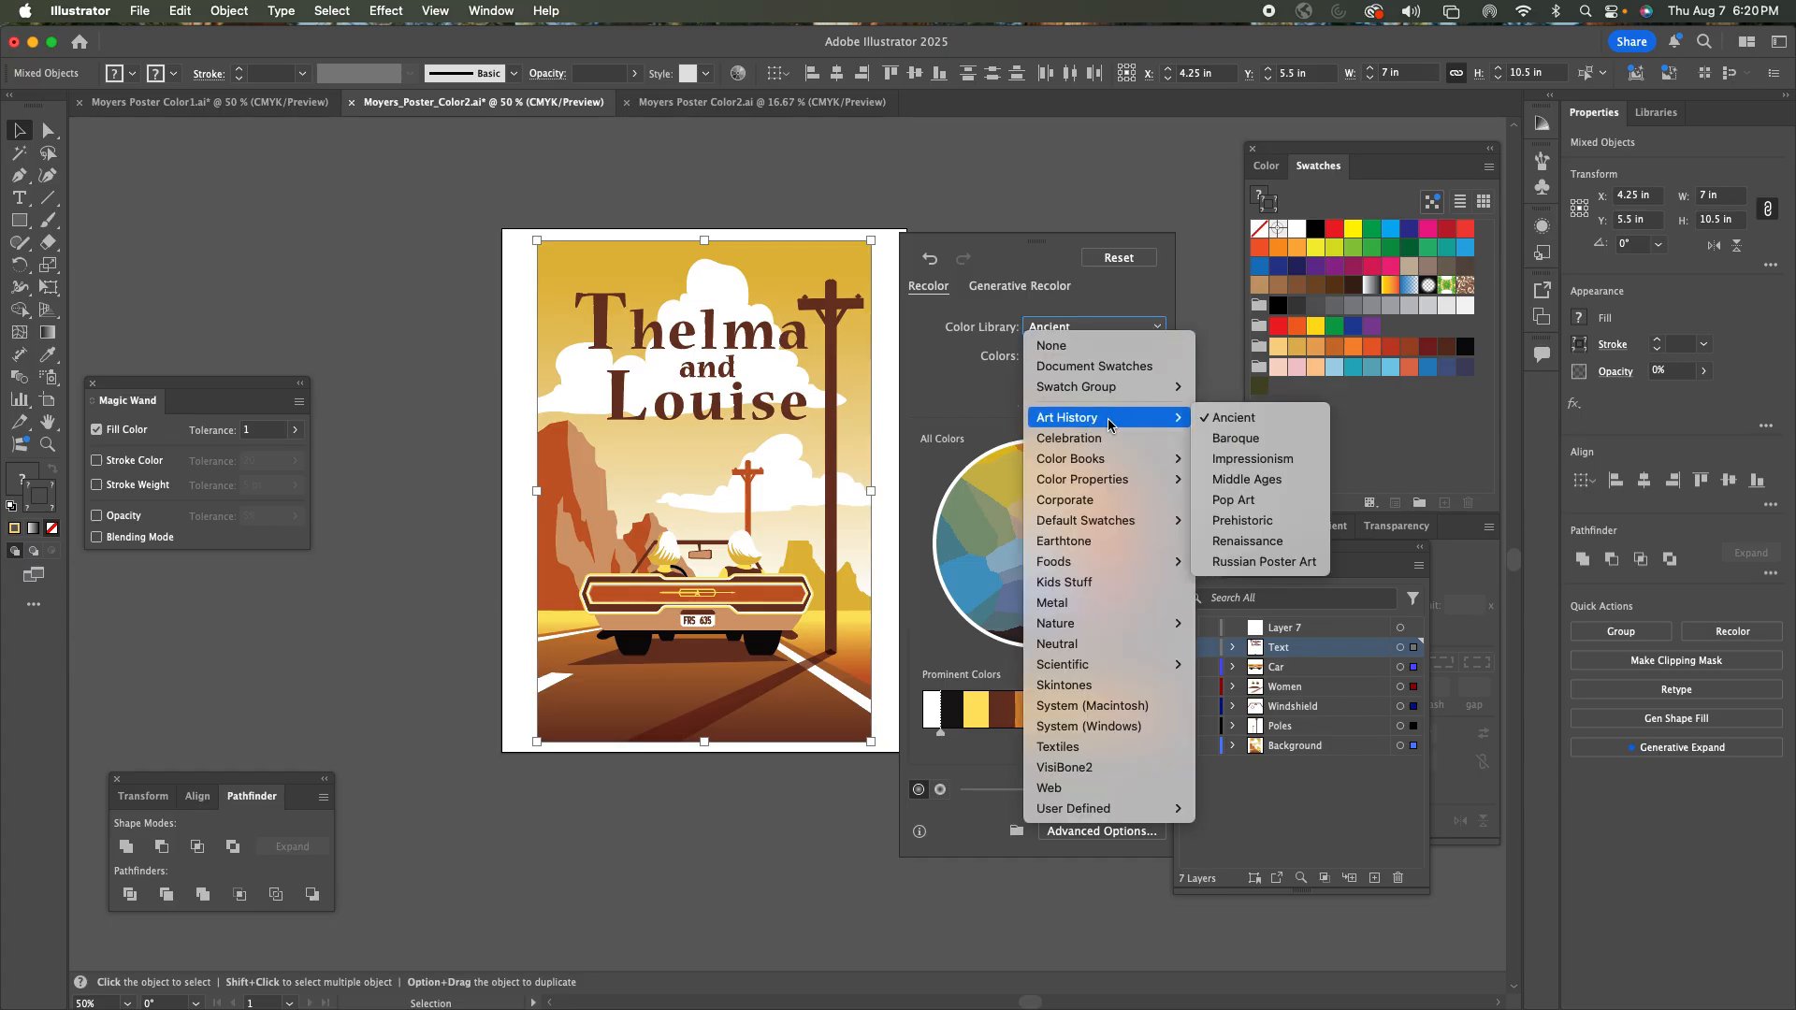
pyautogui.moveTo(1107, 425)
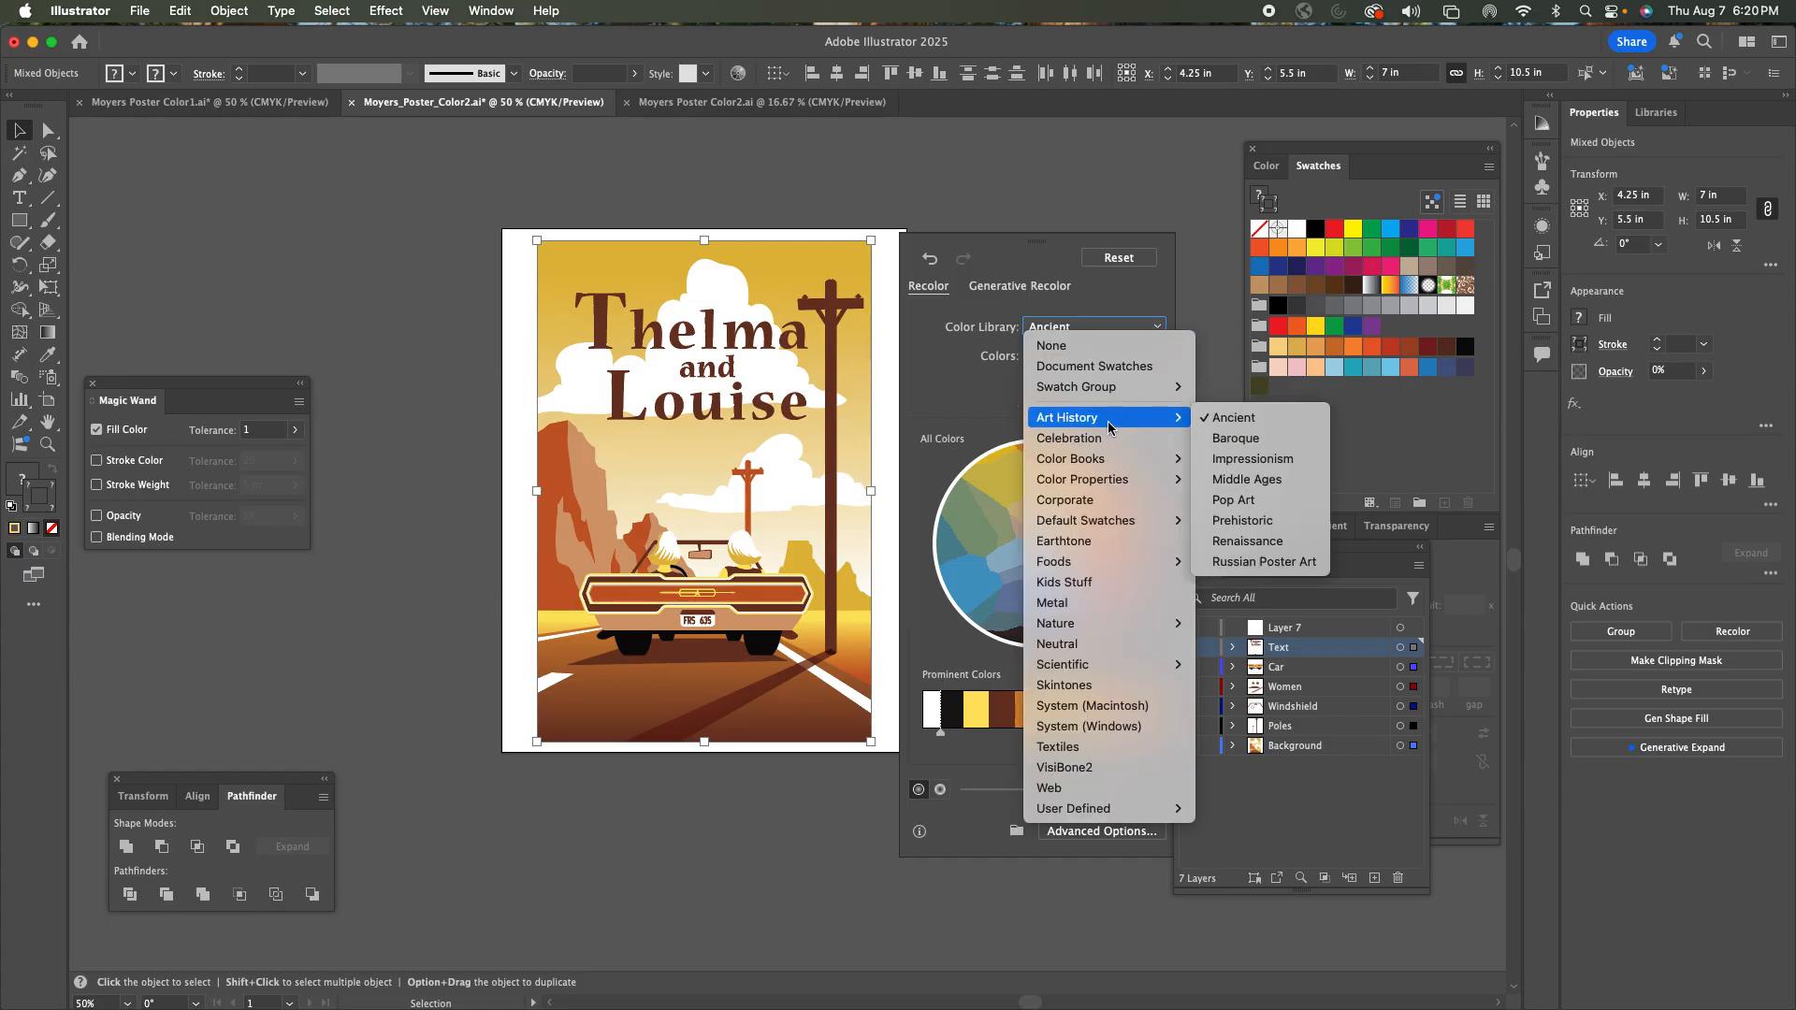
pyautogui.click(1249, 519)
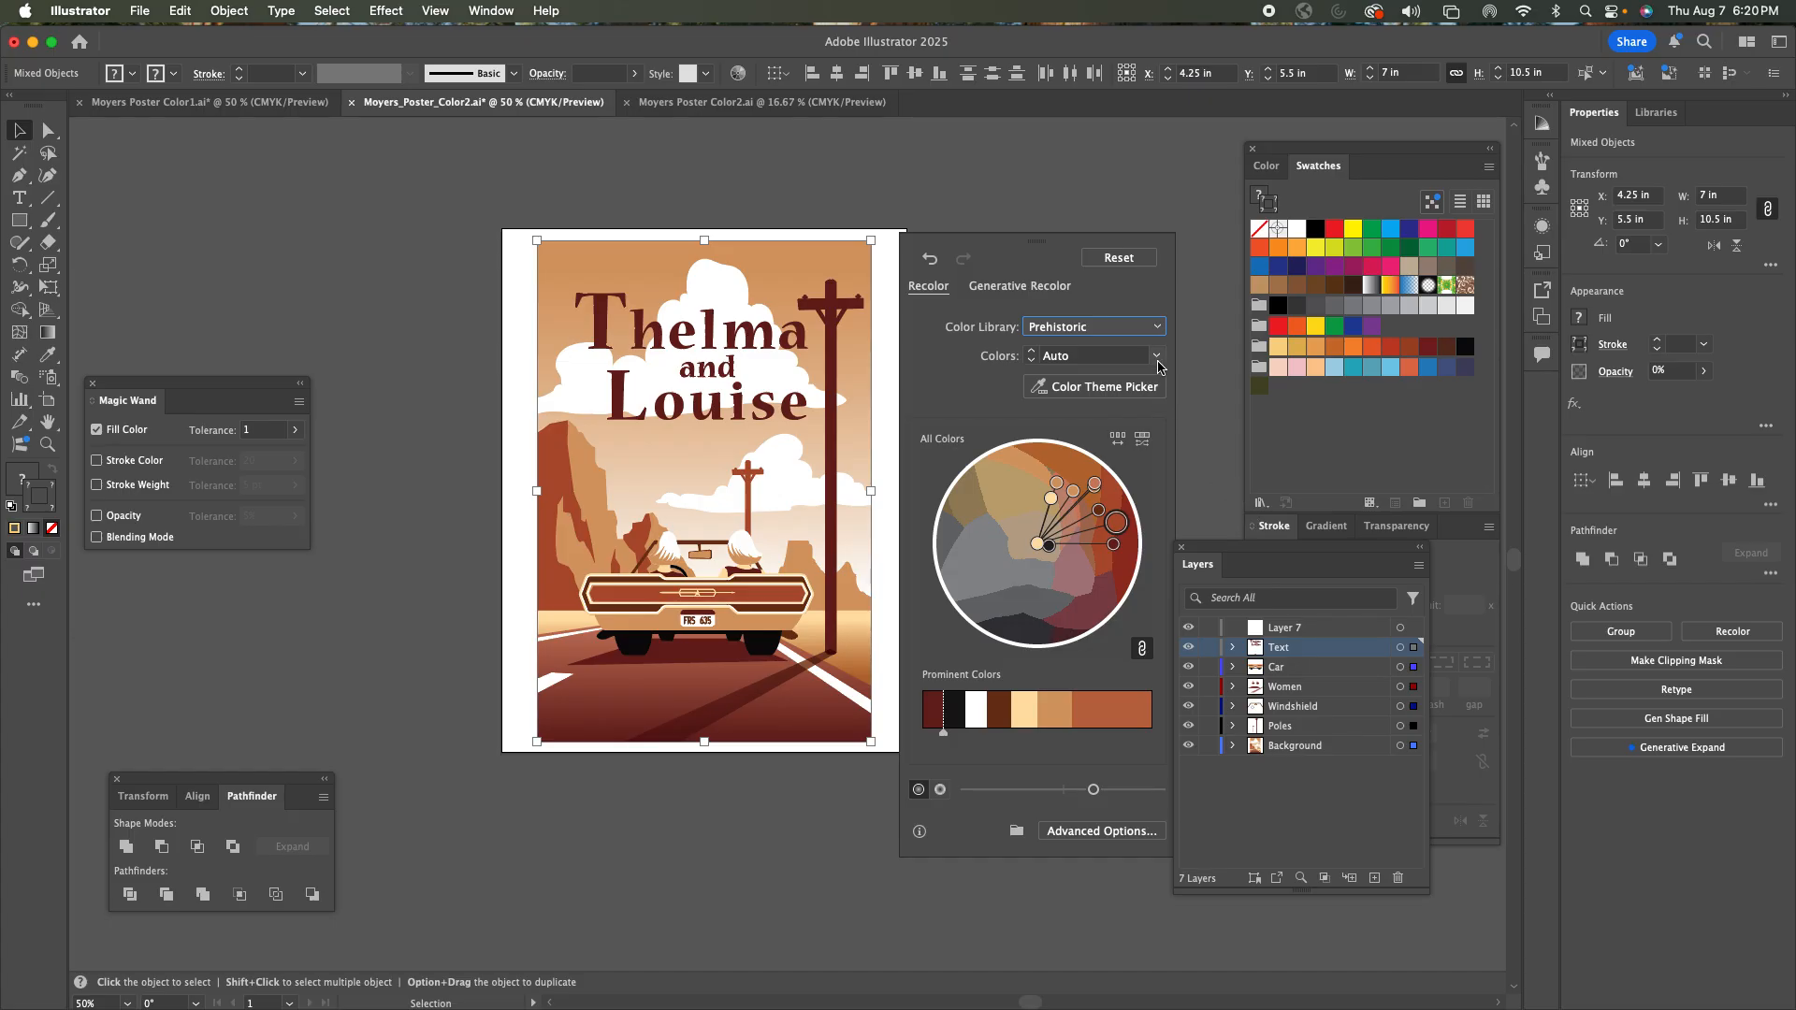
# Try to recolor the poster with the Fruit color library from the Foods category.
pyautogui.click(1157, 327)
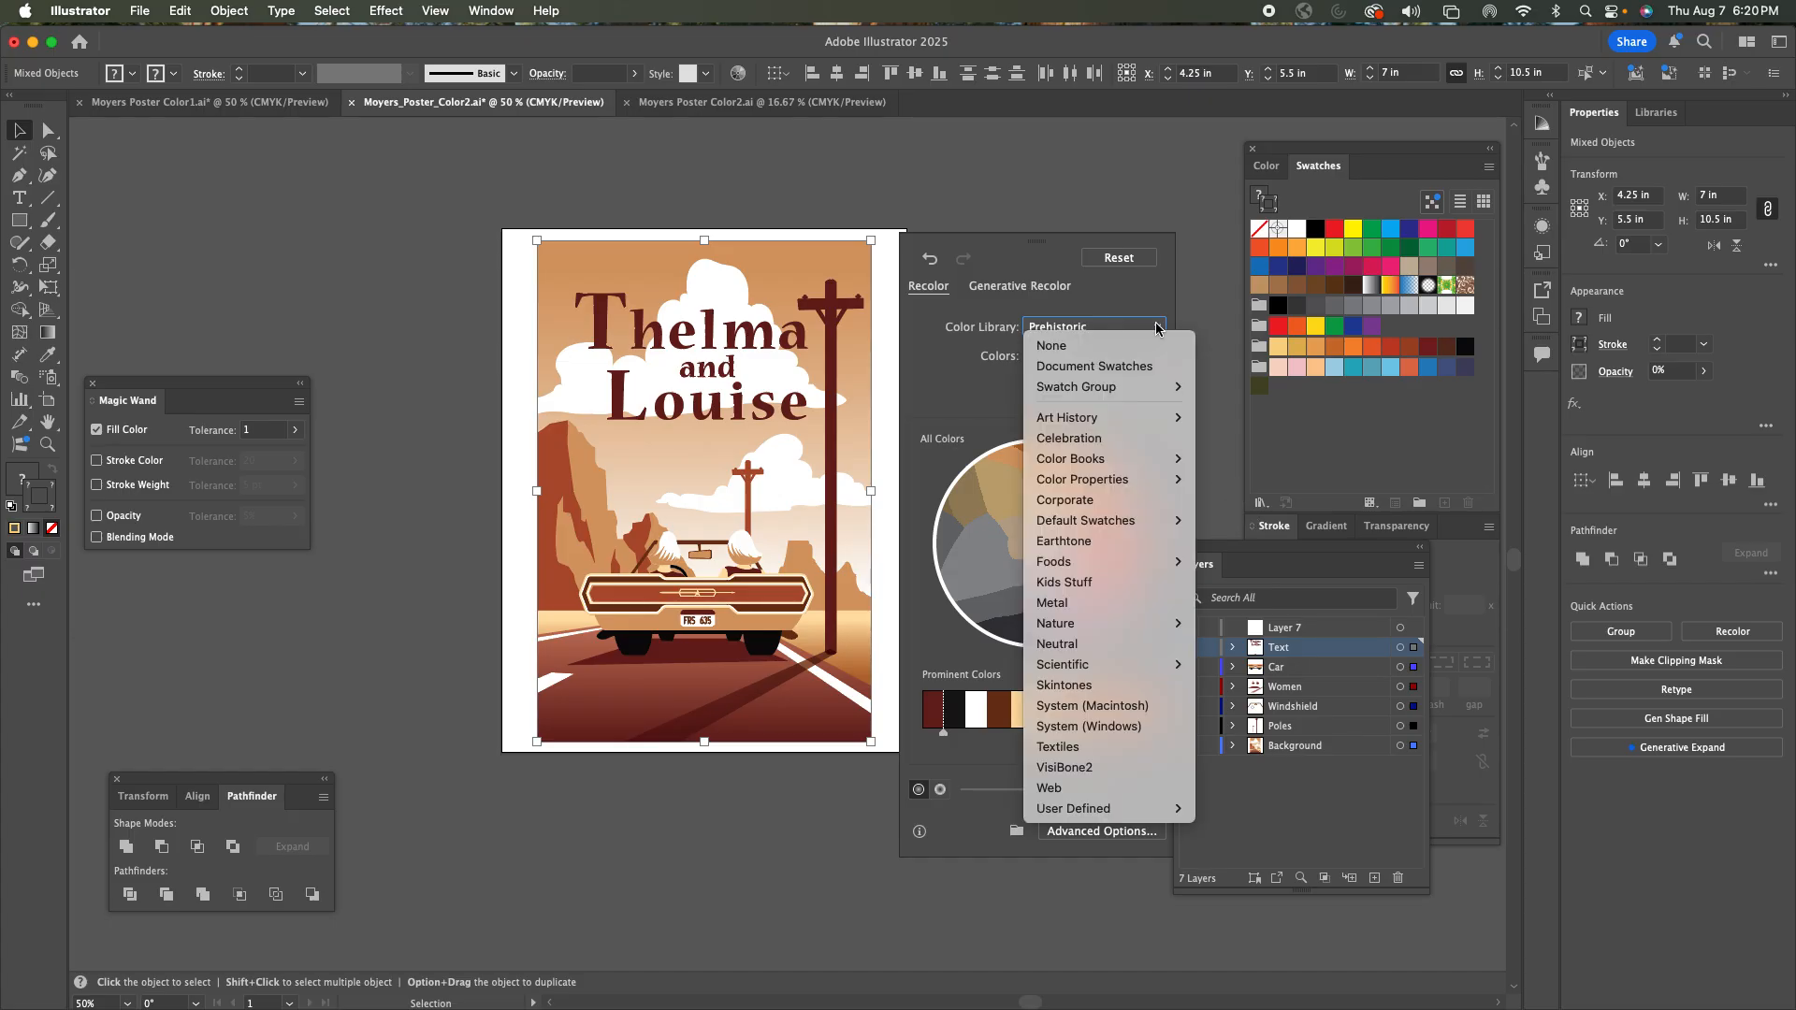
pyautogui.moveTo(1120, 567)
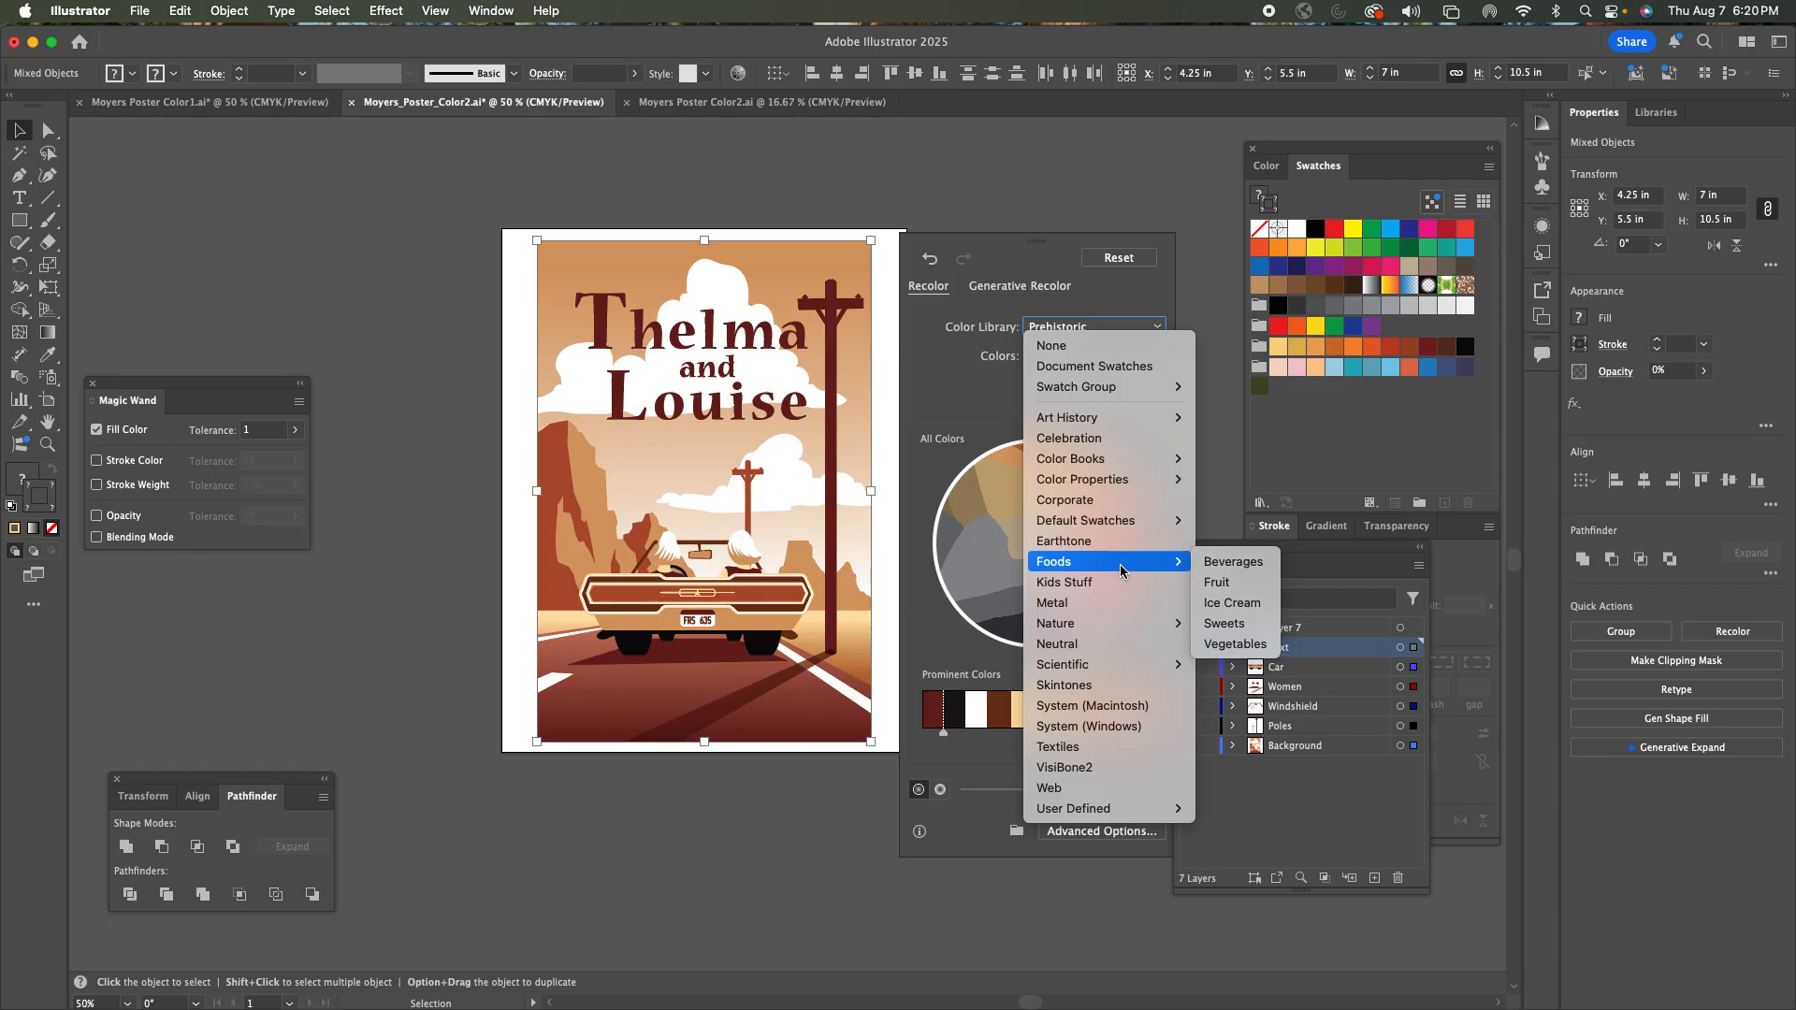
pyautogui.click(1228, 584)
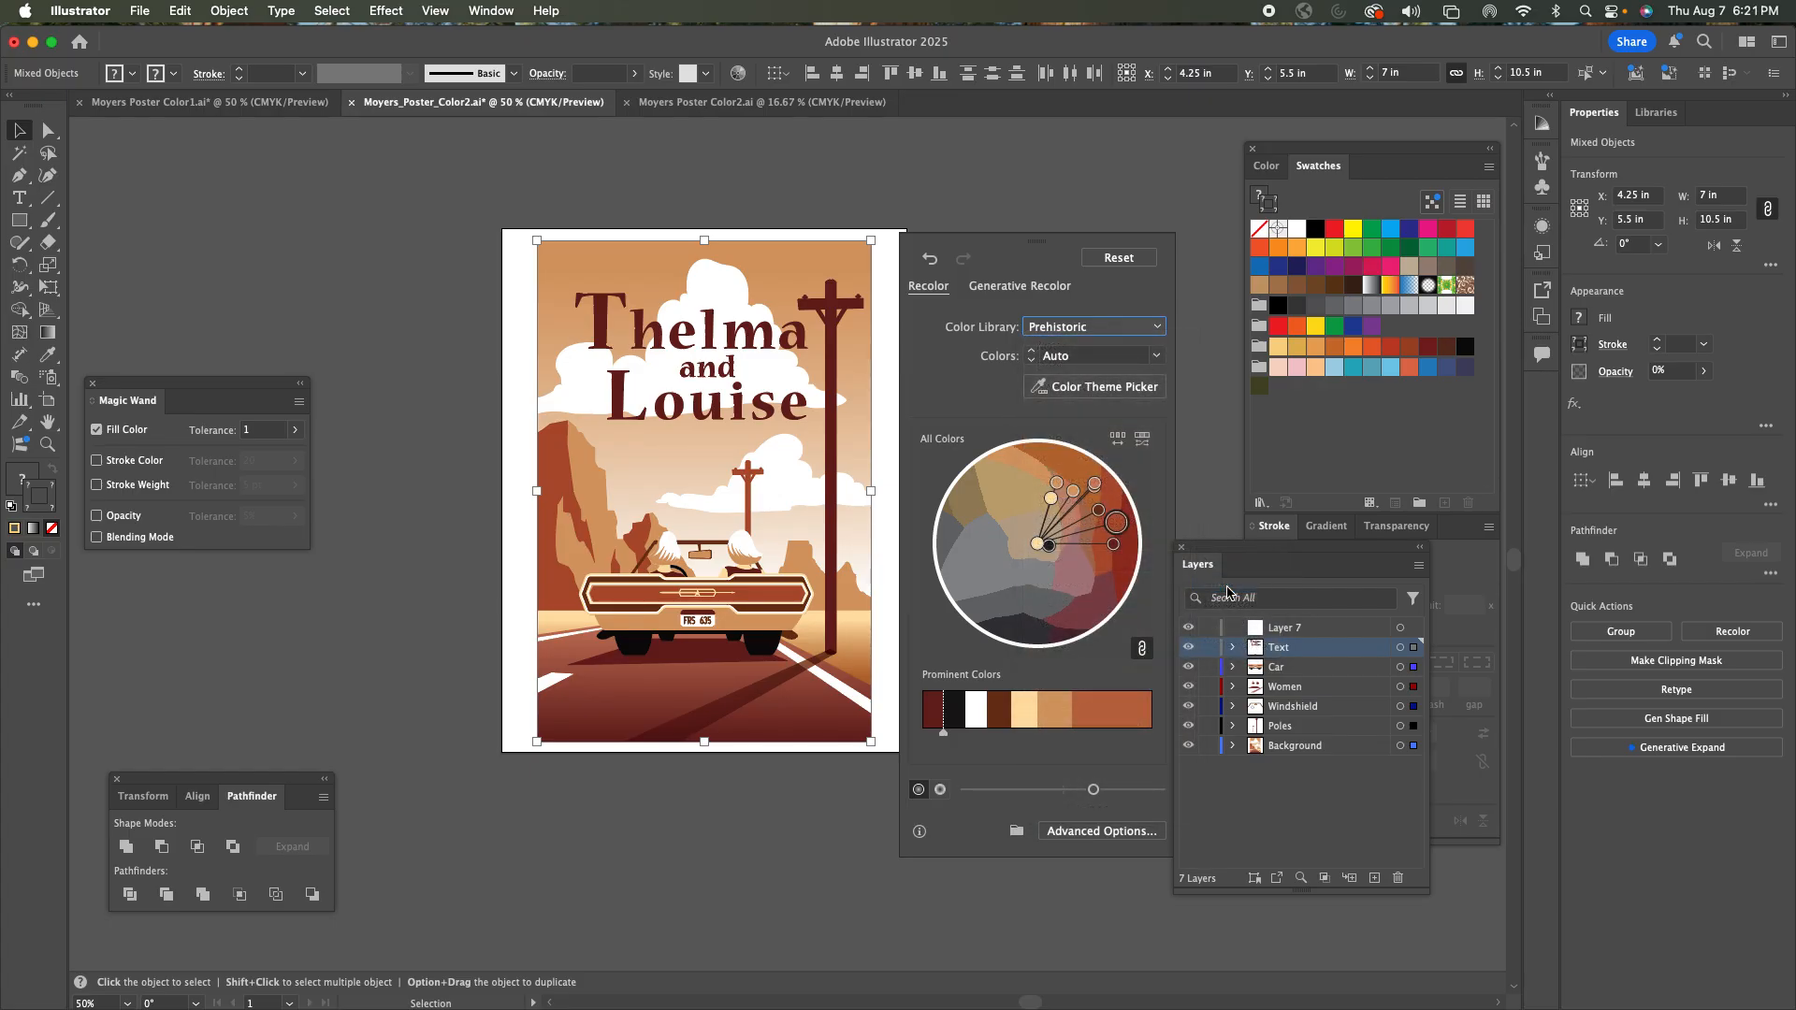
# Try to recolor the poster with the Kids Stuff color library, and with the Landscape library from Nature.
pyautogui.click(1157, 328)
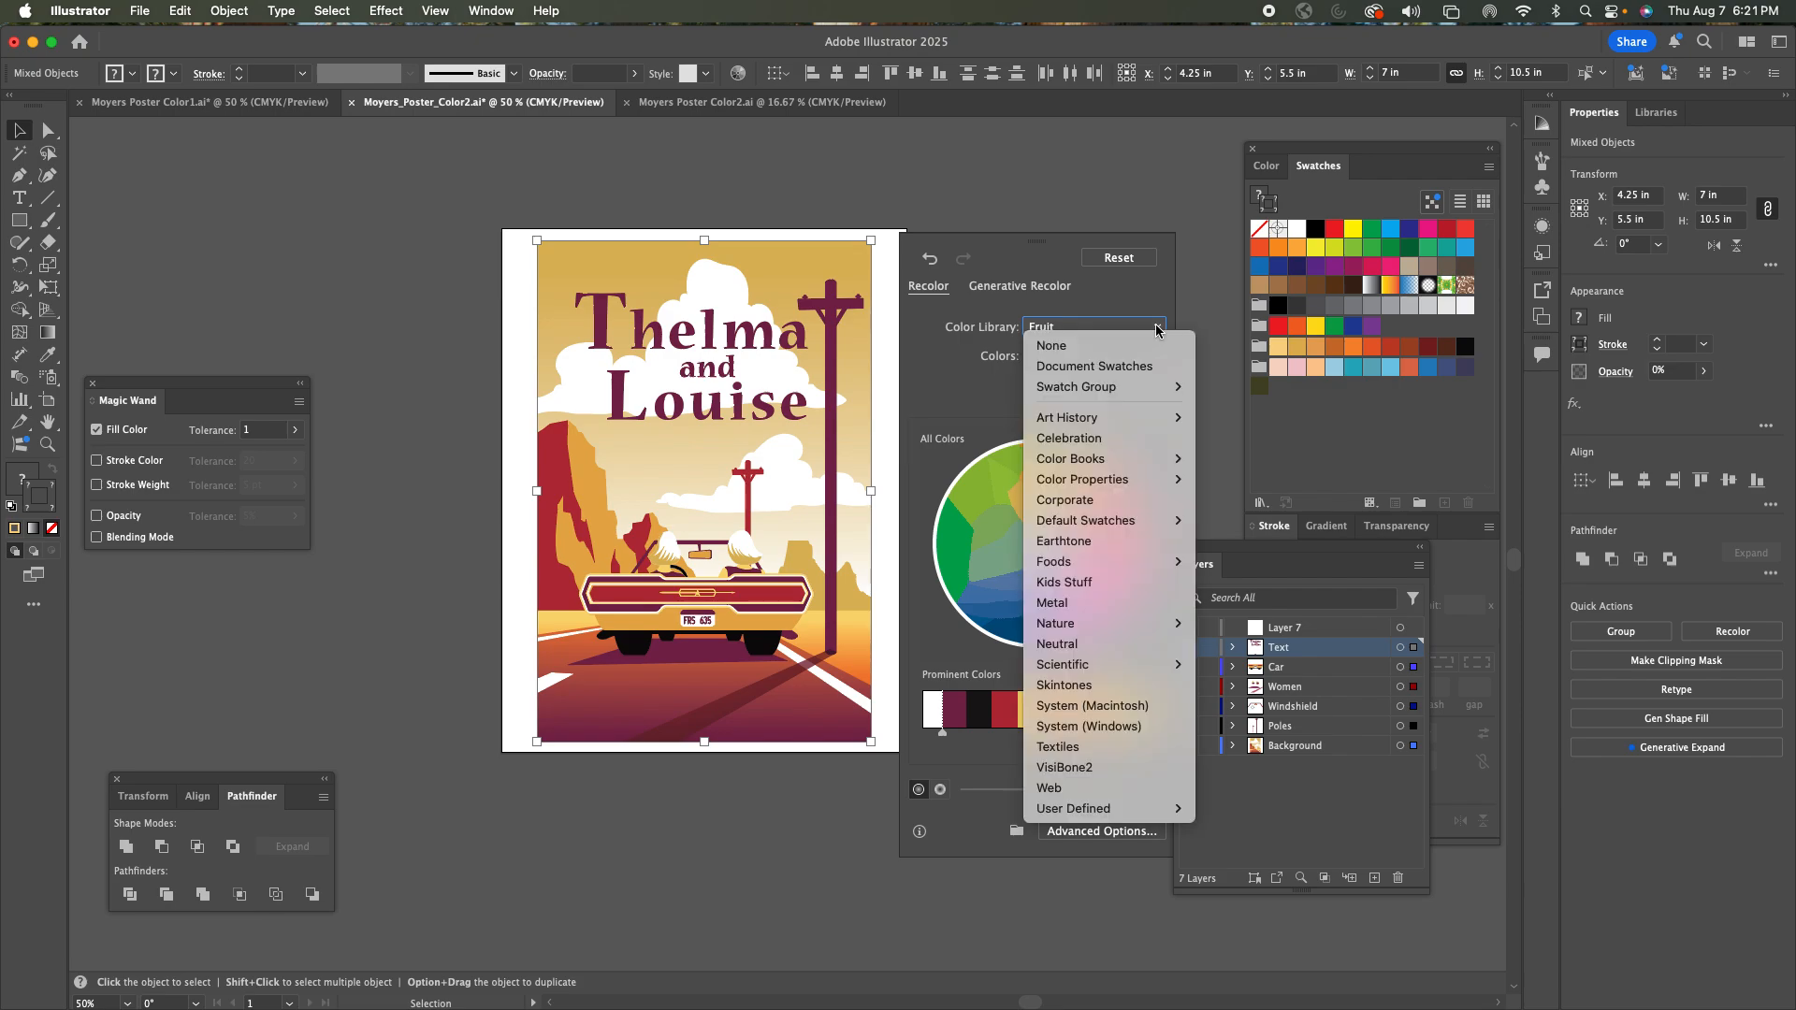
pyautogui.click(1125, 581)
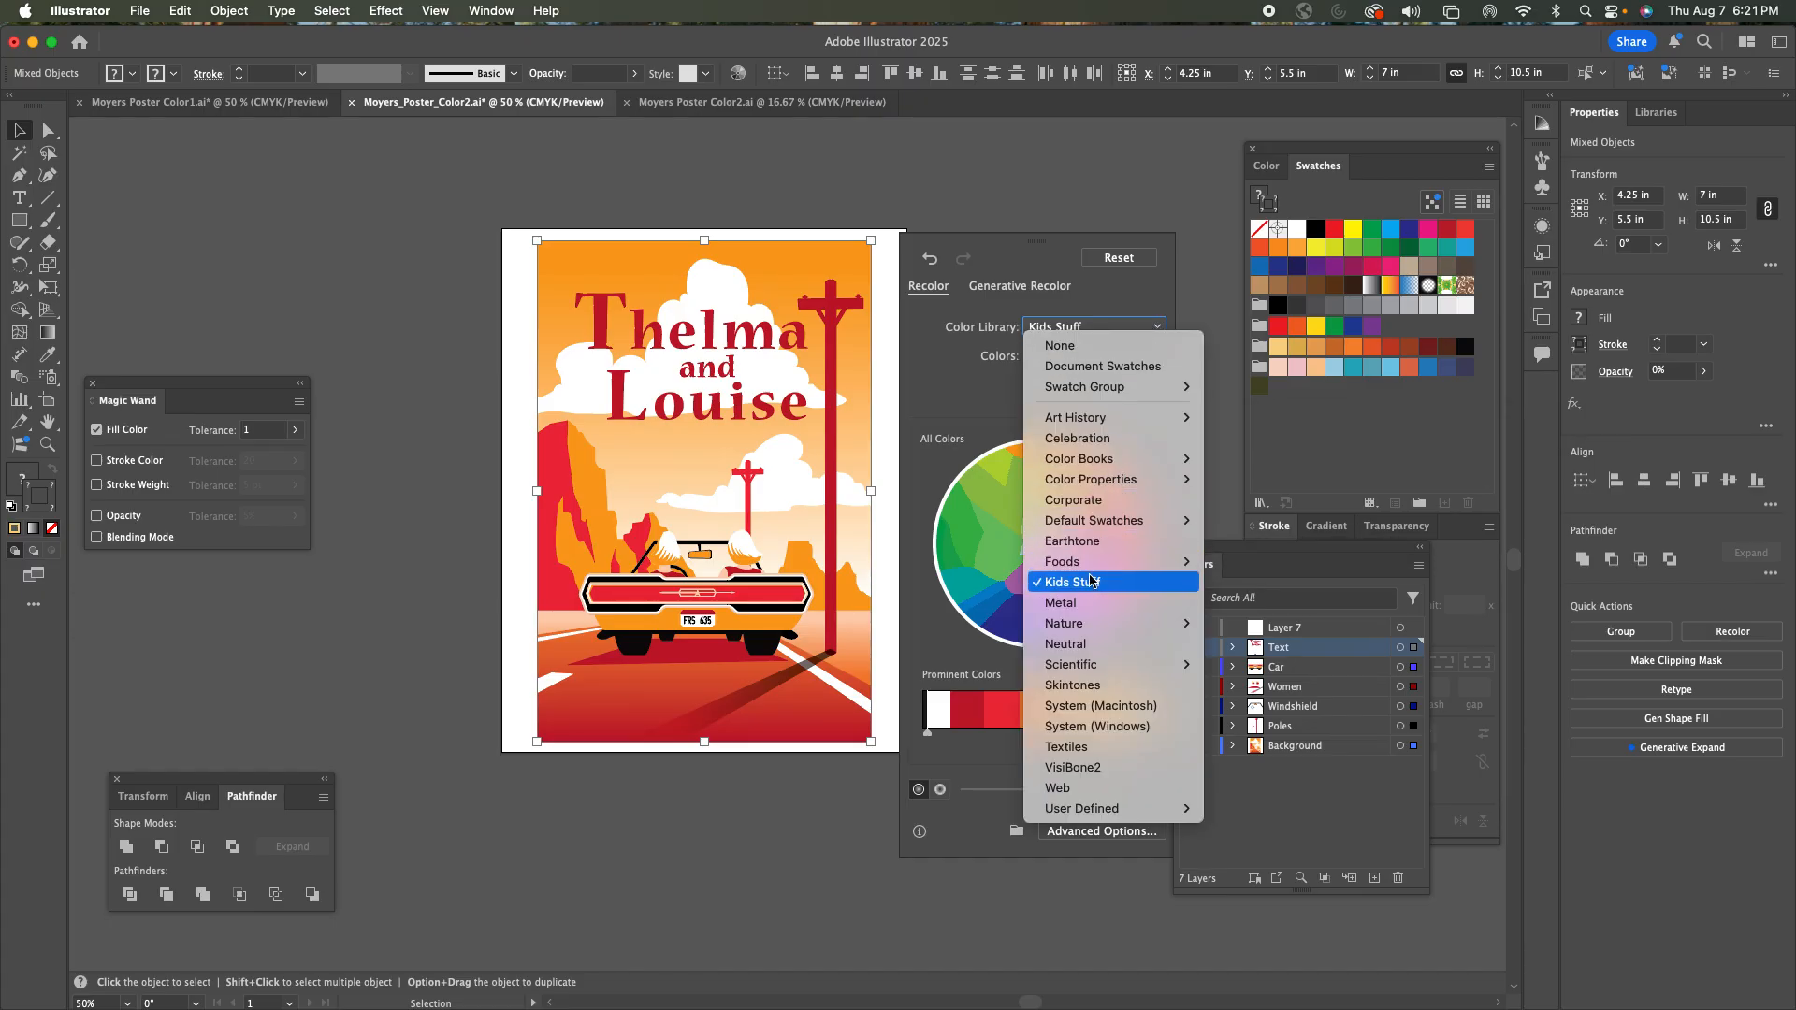
pyautogui.moveTo(1160, 623)
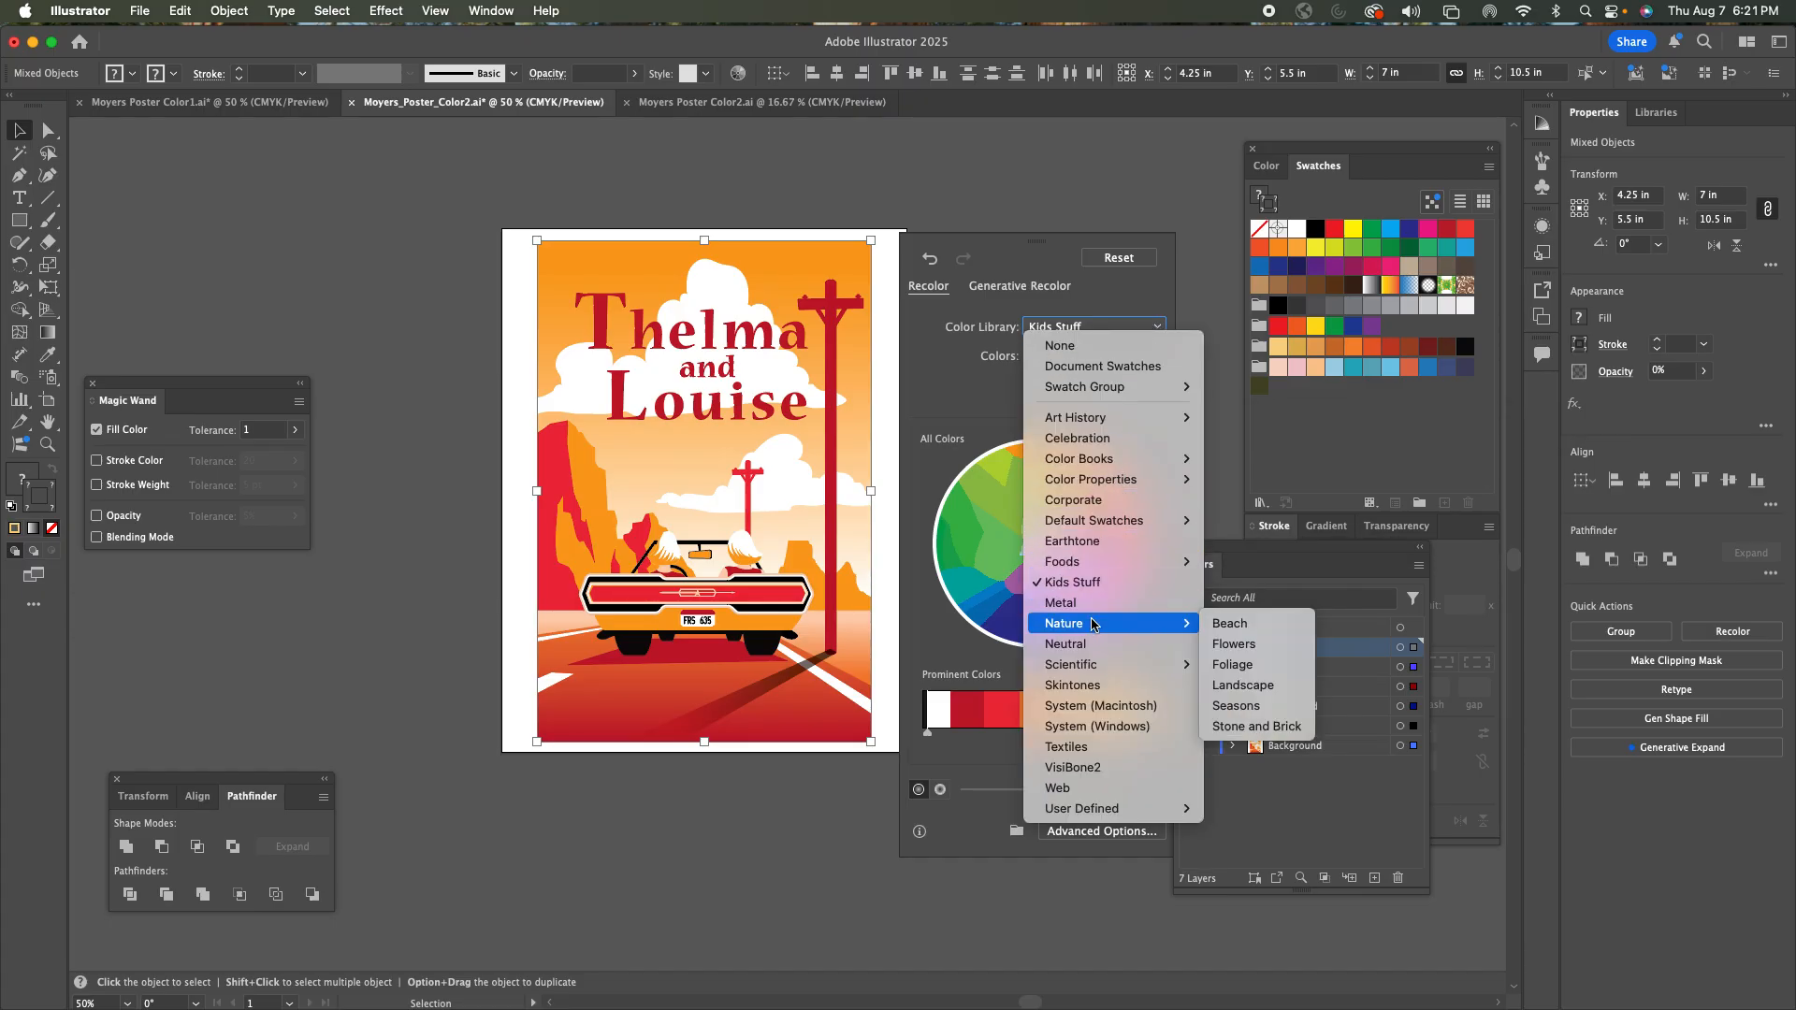
pyautogui.click(1248, 684)
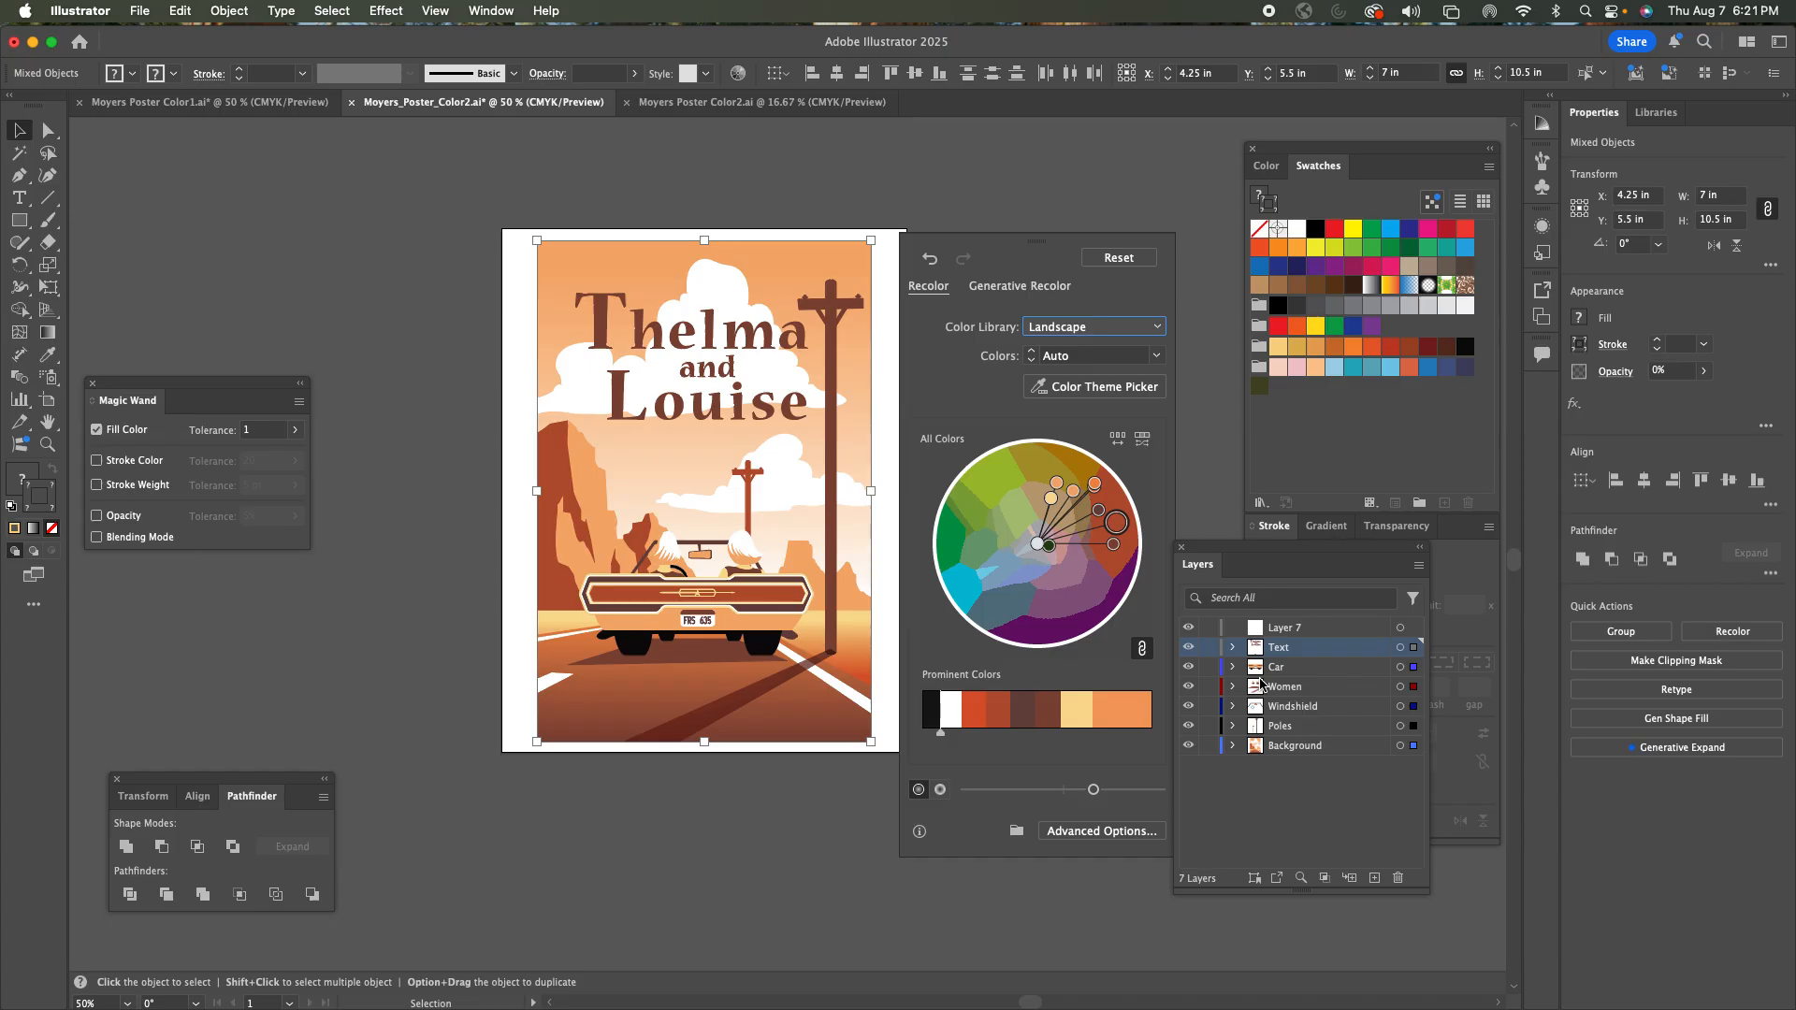
# Reset the poster to its original colors and leave Recolor Artwork with nothing selected.
pyautogui.click(1121, 258)
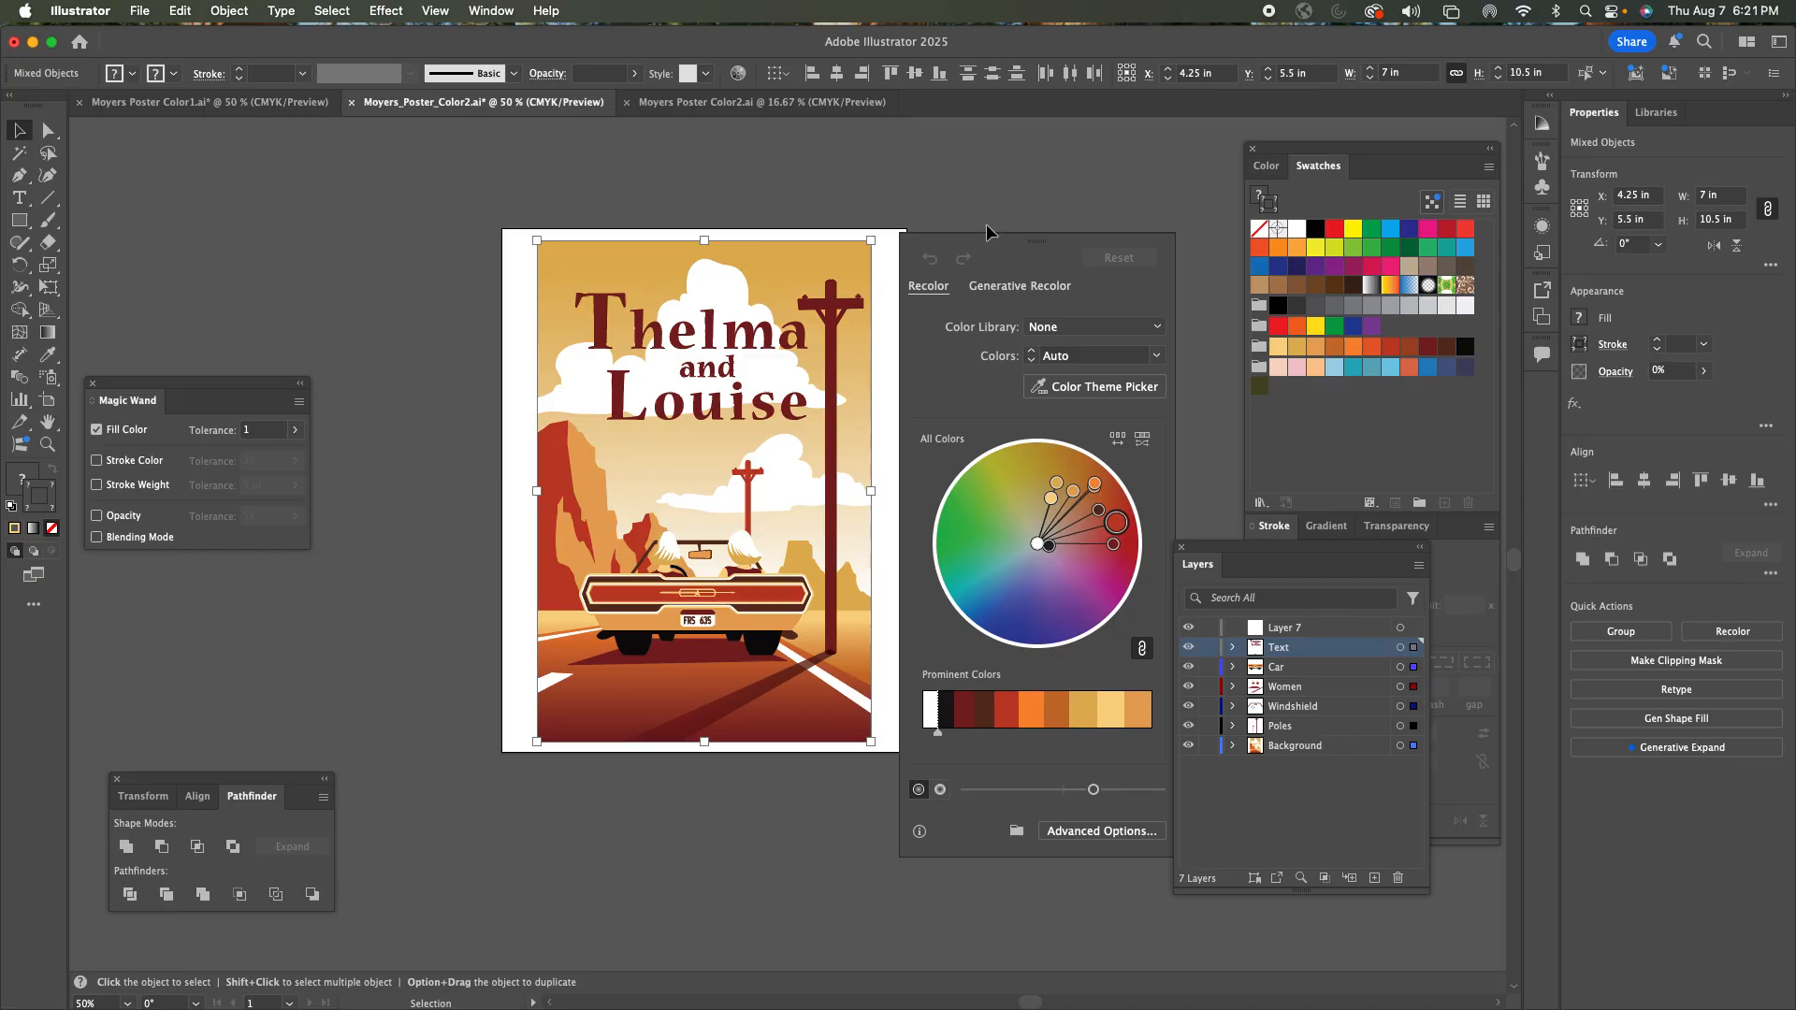
pyautogui.click(1012, 191)
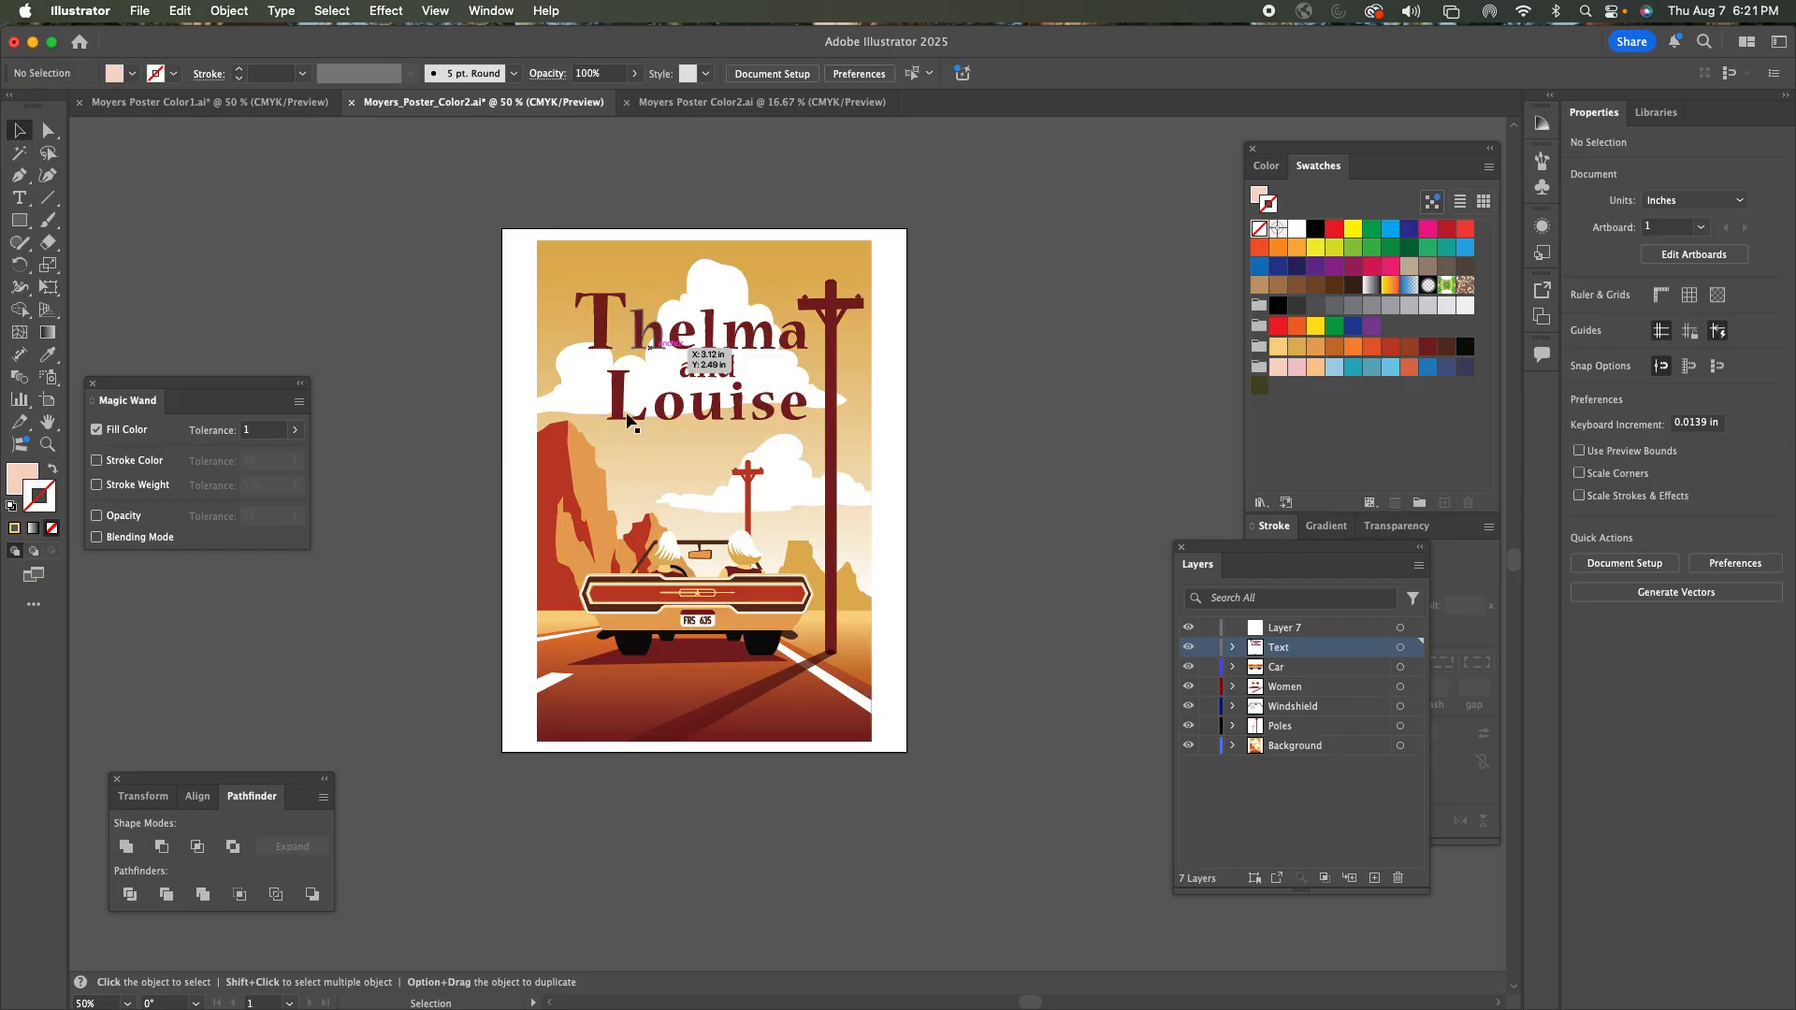
# Select the sky background shape and open its gradient fill for editing on the artwork.
pyautogui.click(658, 268)
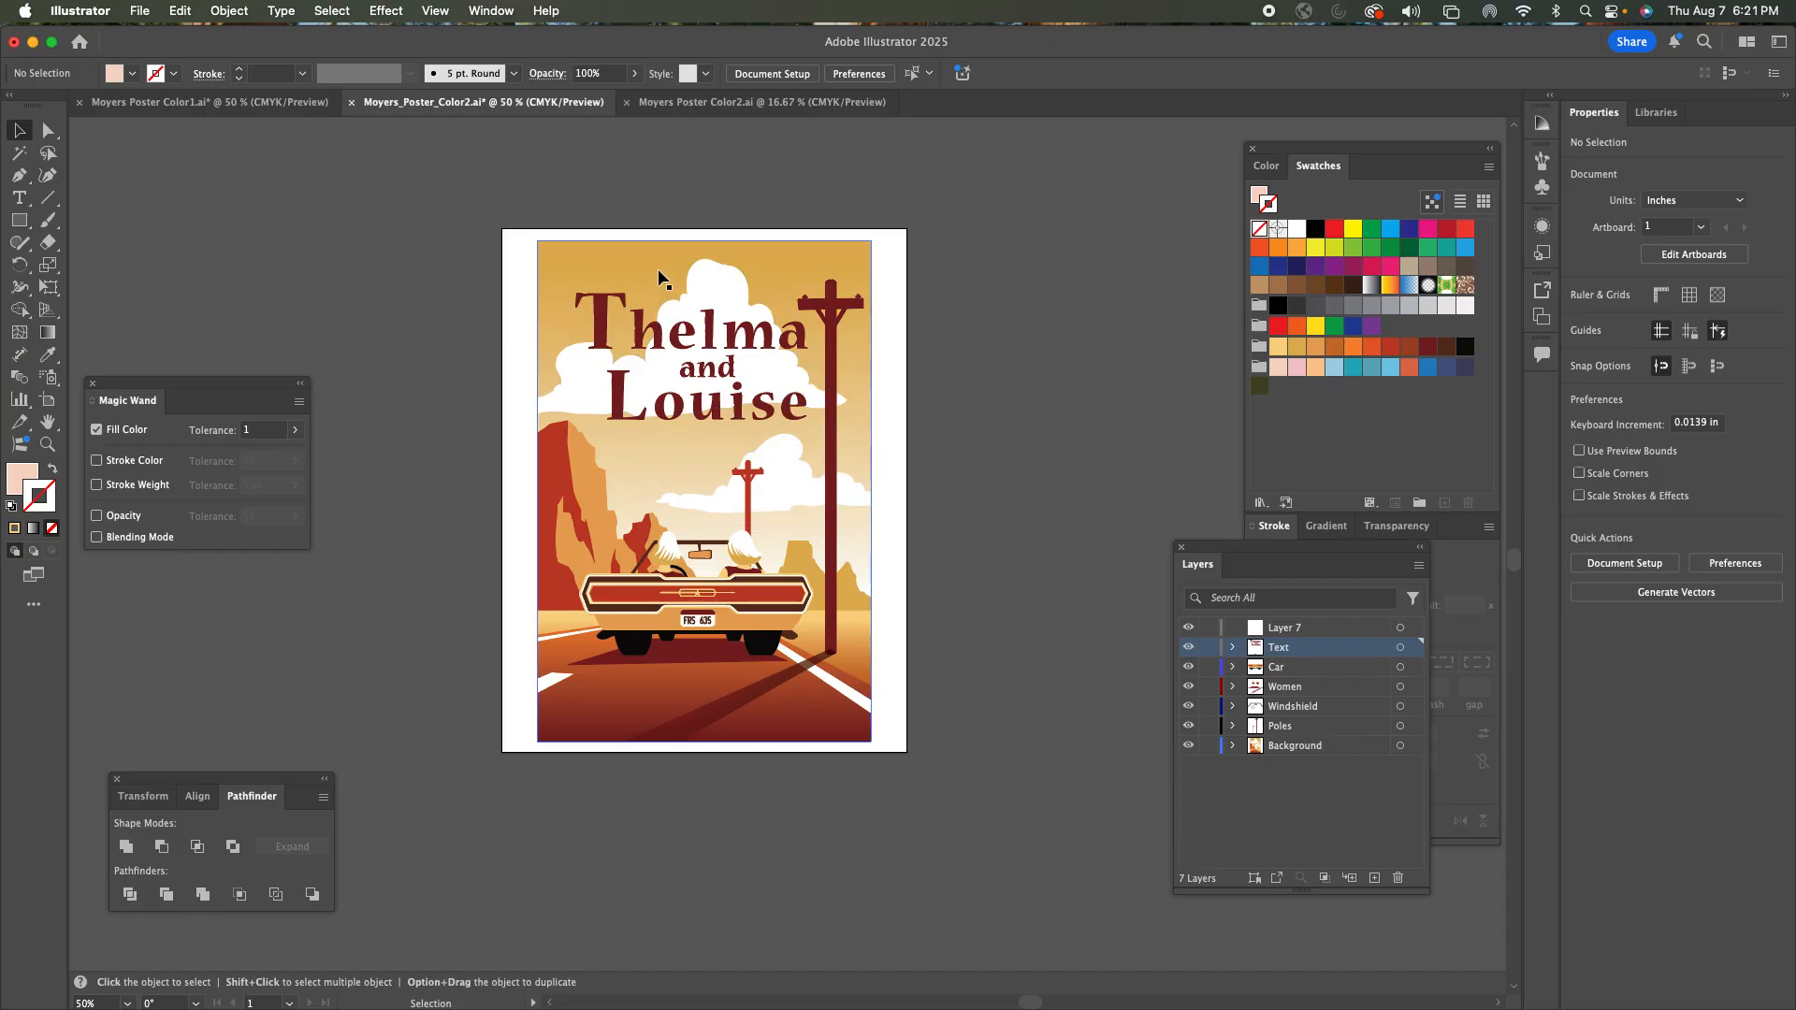
pyautogui.click(1274, 166)
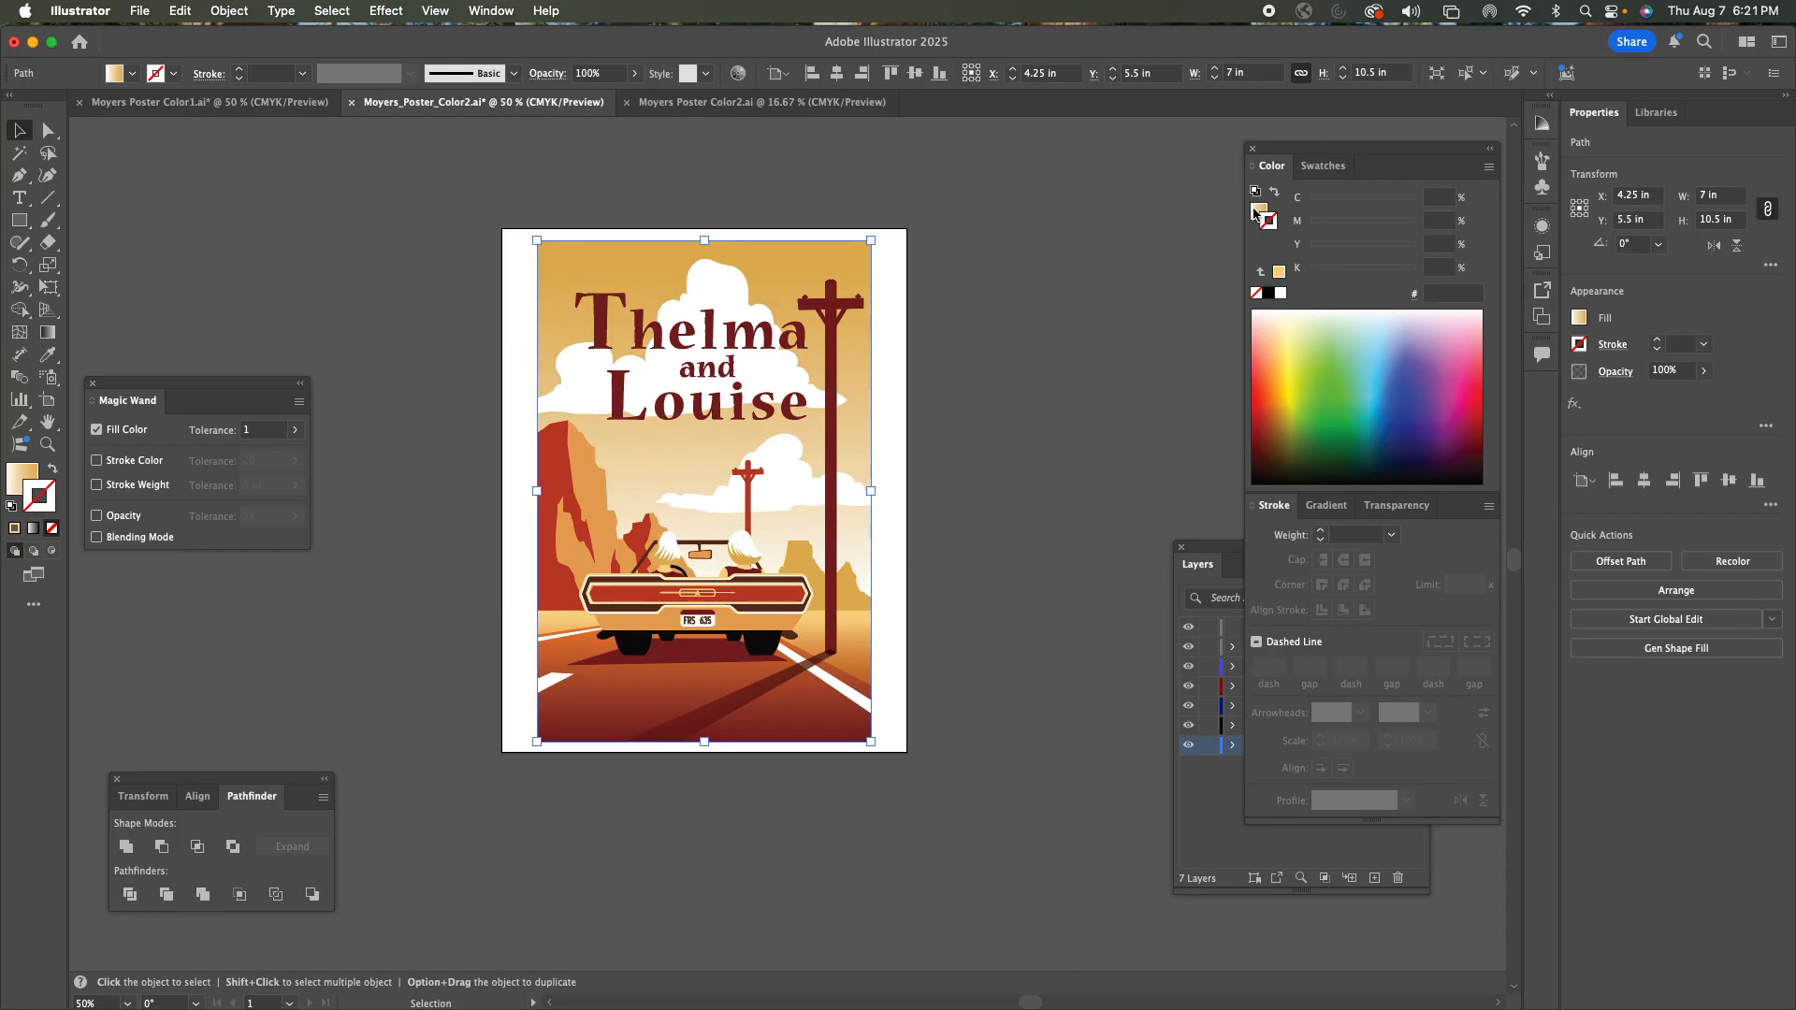
pyautogui.click(1319, 168)
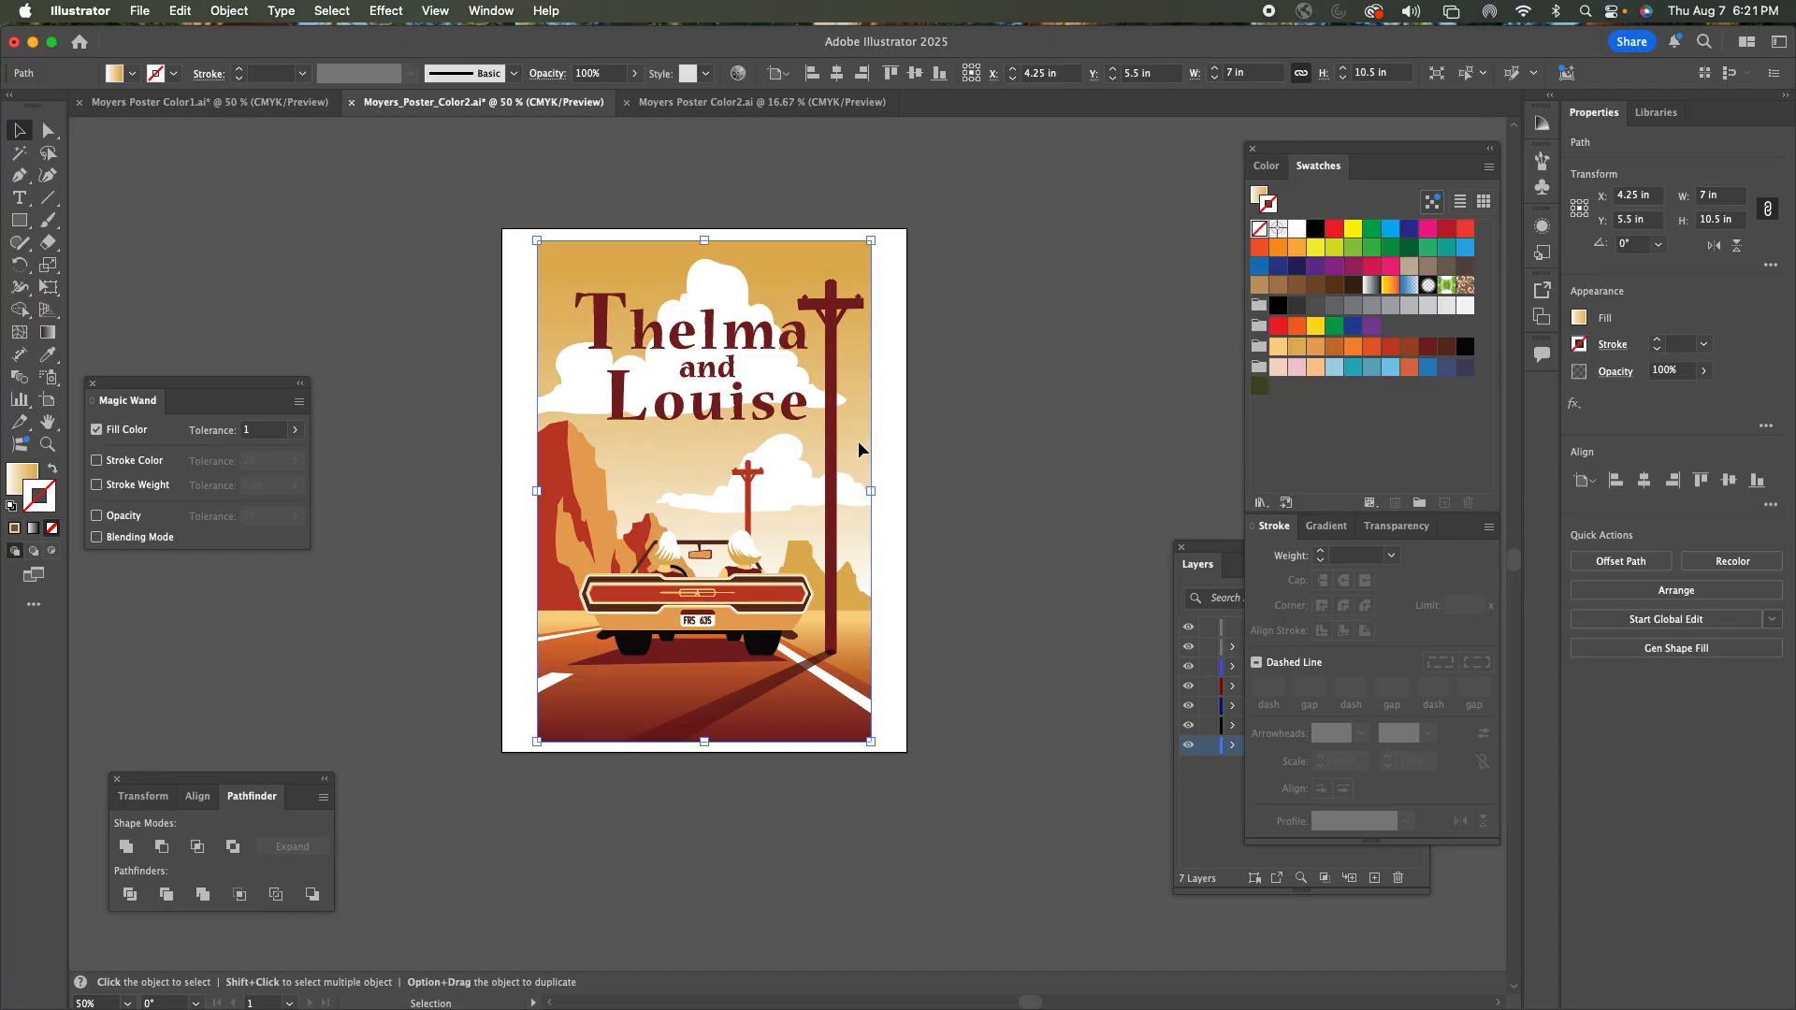
pyautogui.click(1328, 525)
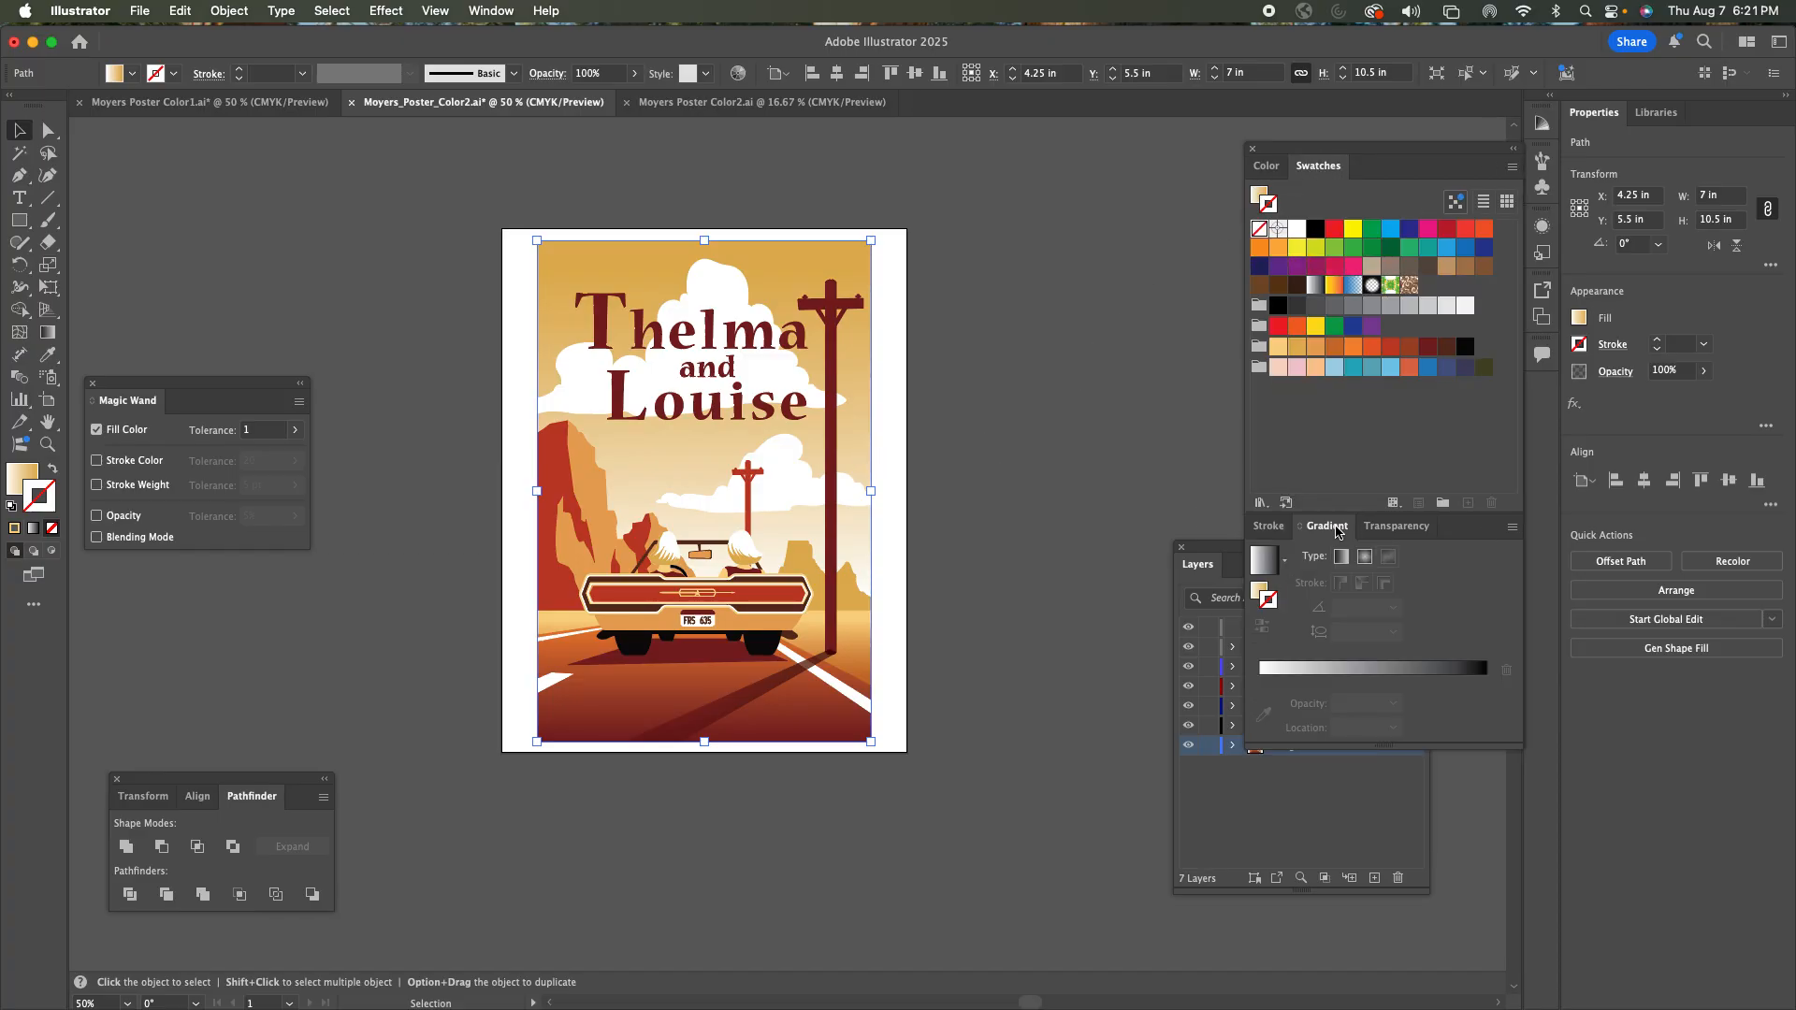
pyautogui.click(1391, 531)
pyautogui.click(1317, 531)
pyautogui.click(1034, 458)
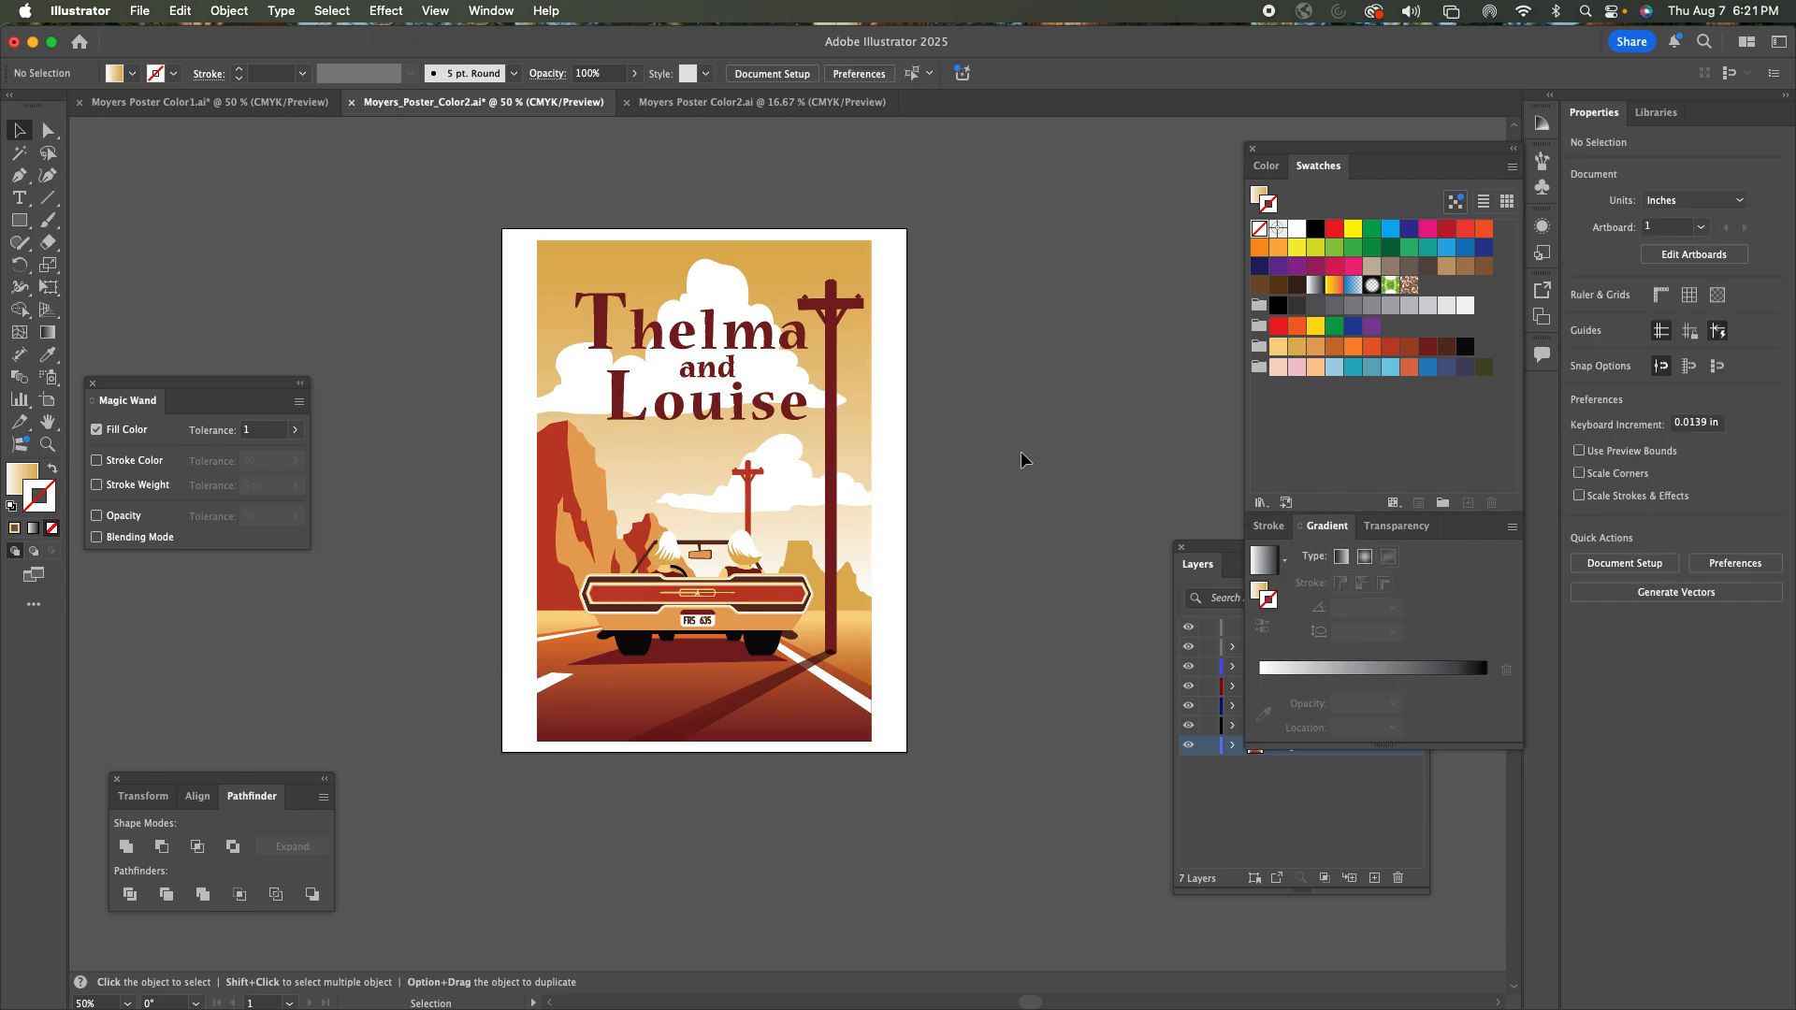
pyautogui.click(852, 379)
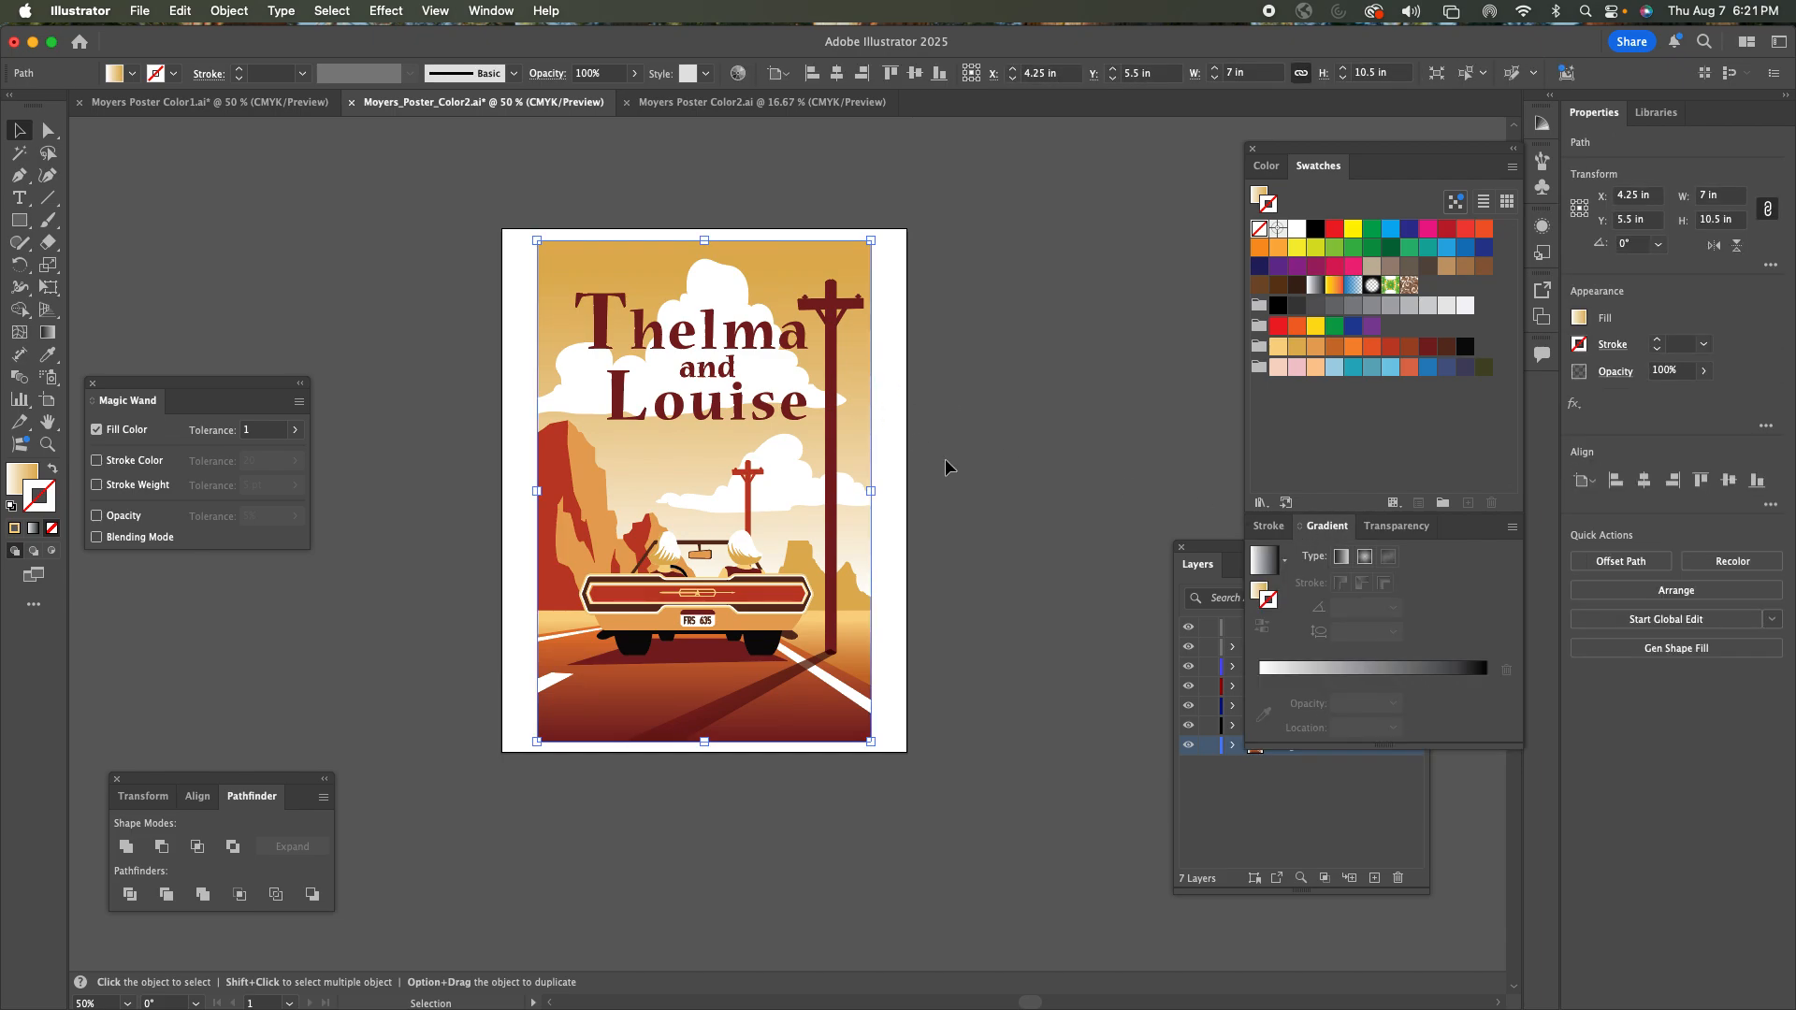
pyautogui.click(1256, 593)
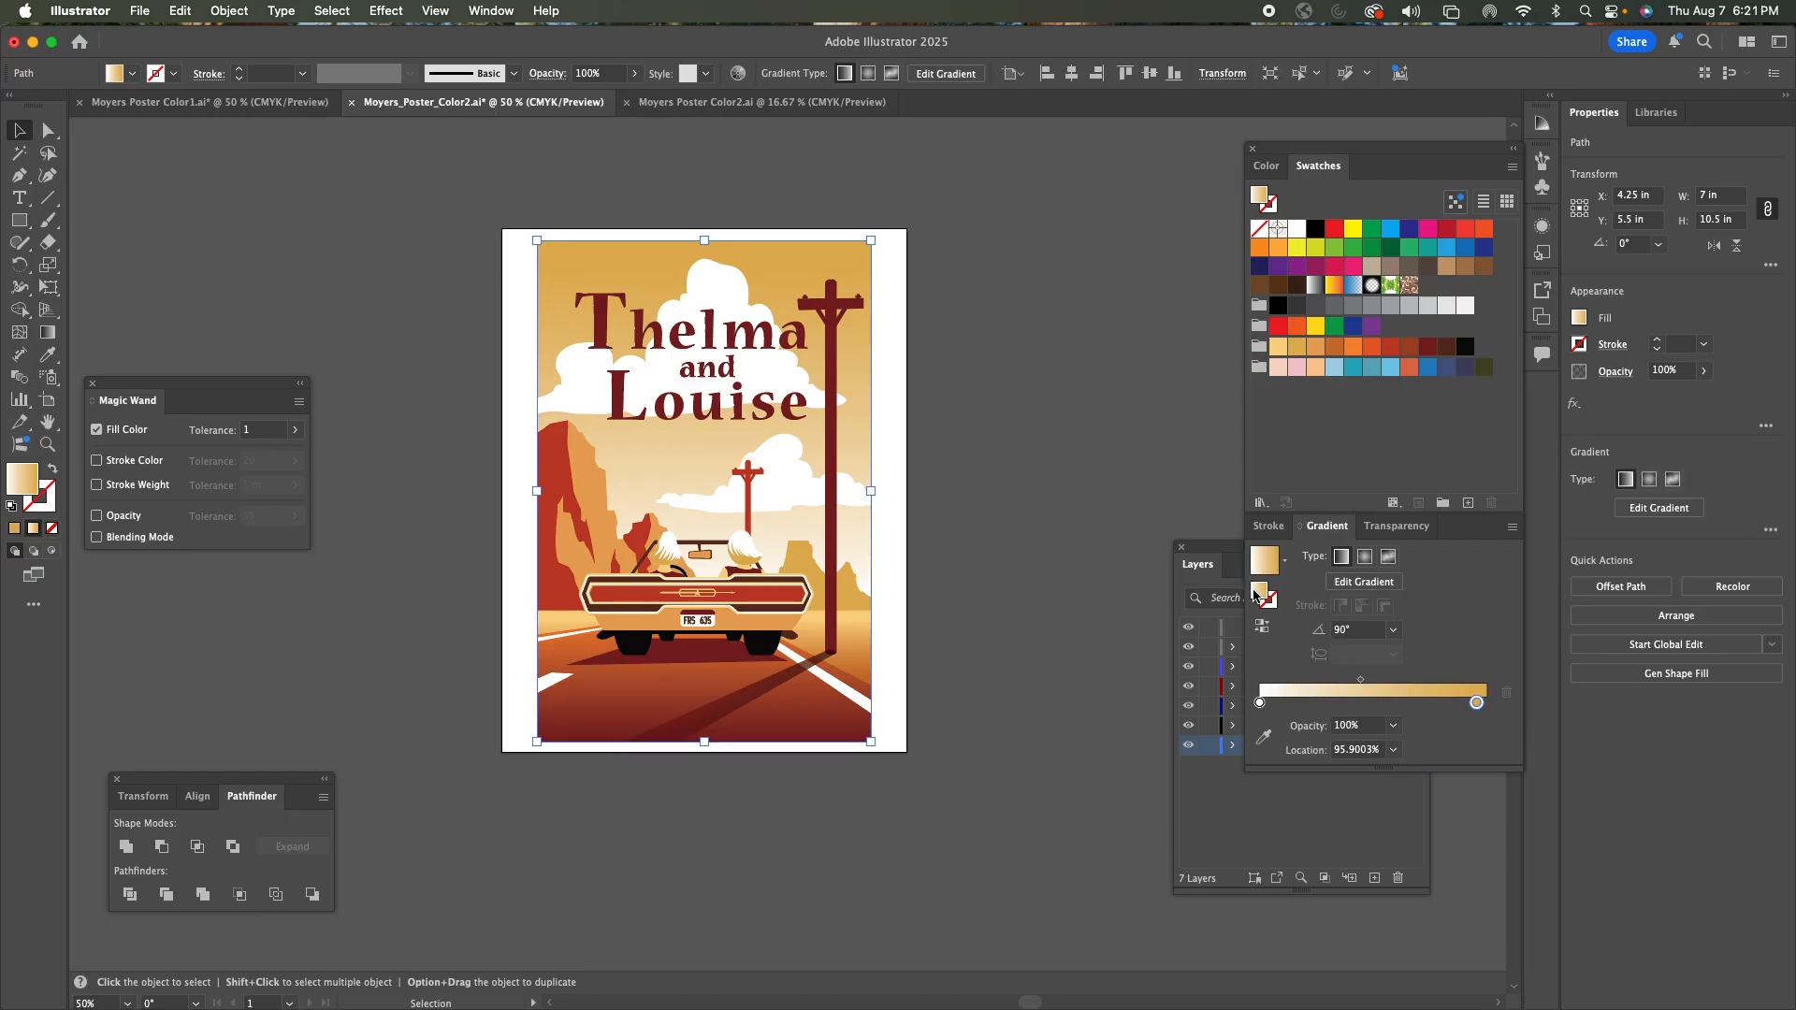
pyautogui.click(1356, 582)
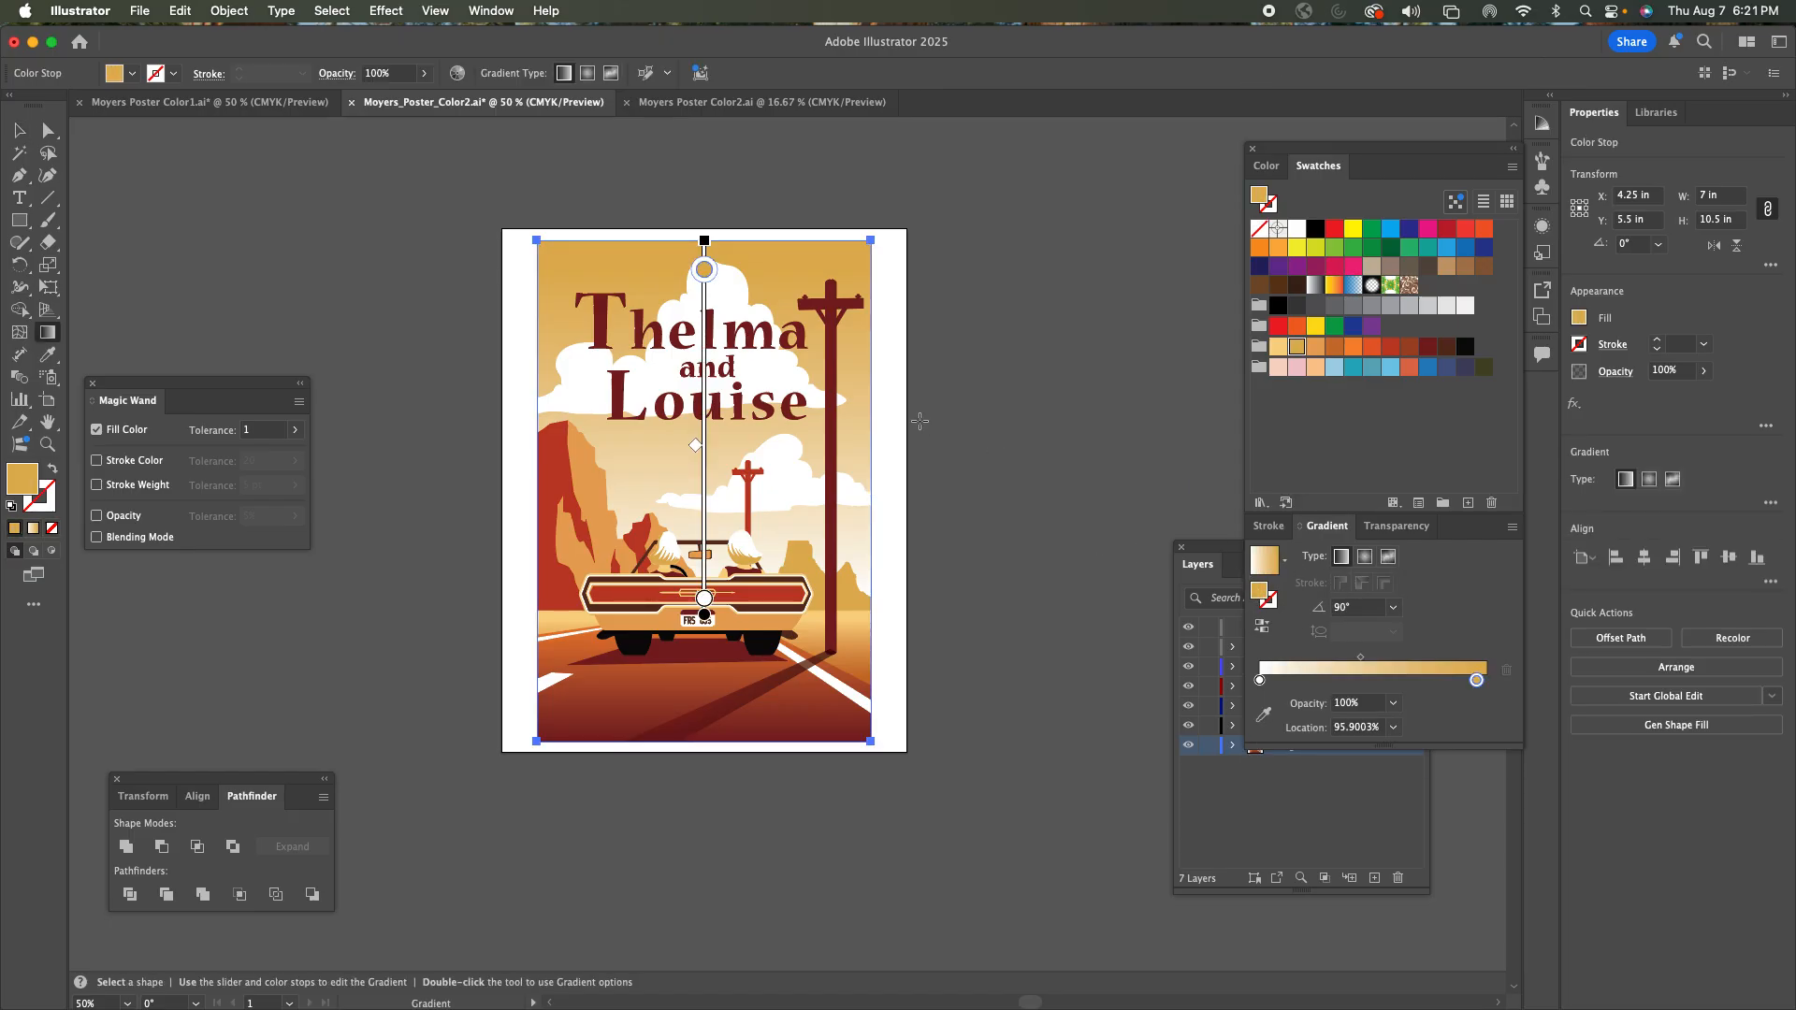
# Recolor the sky gradient's upper stop teal at location 93.7555% and move its white lower stop to 1.7087%.
pyautogui.moveTo(704, 270); pyautogui.dragTo(703, 276)
pyautogui.doubleClick(705, 275)
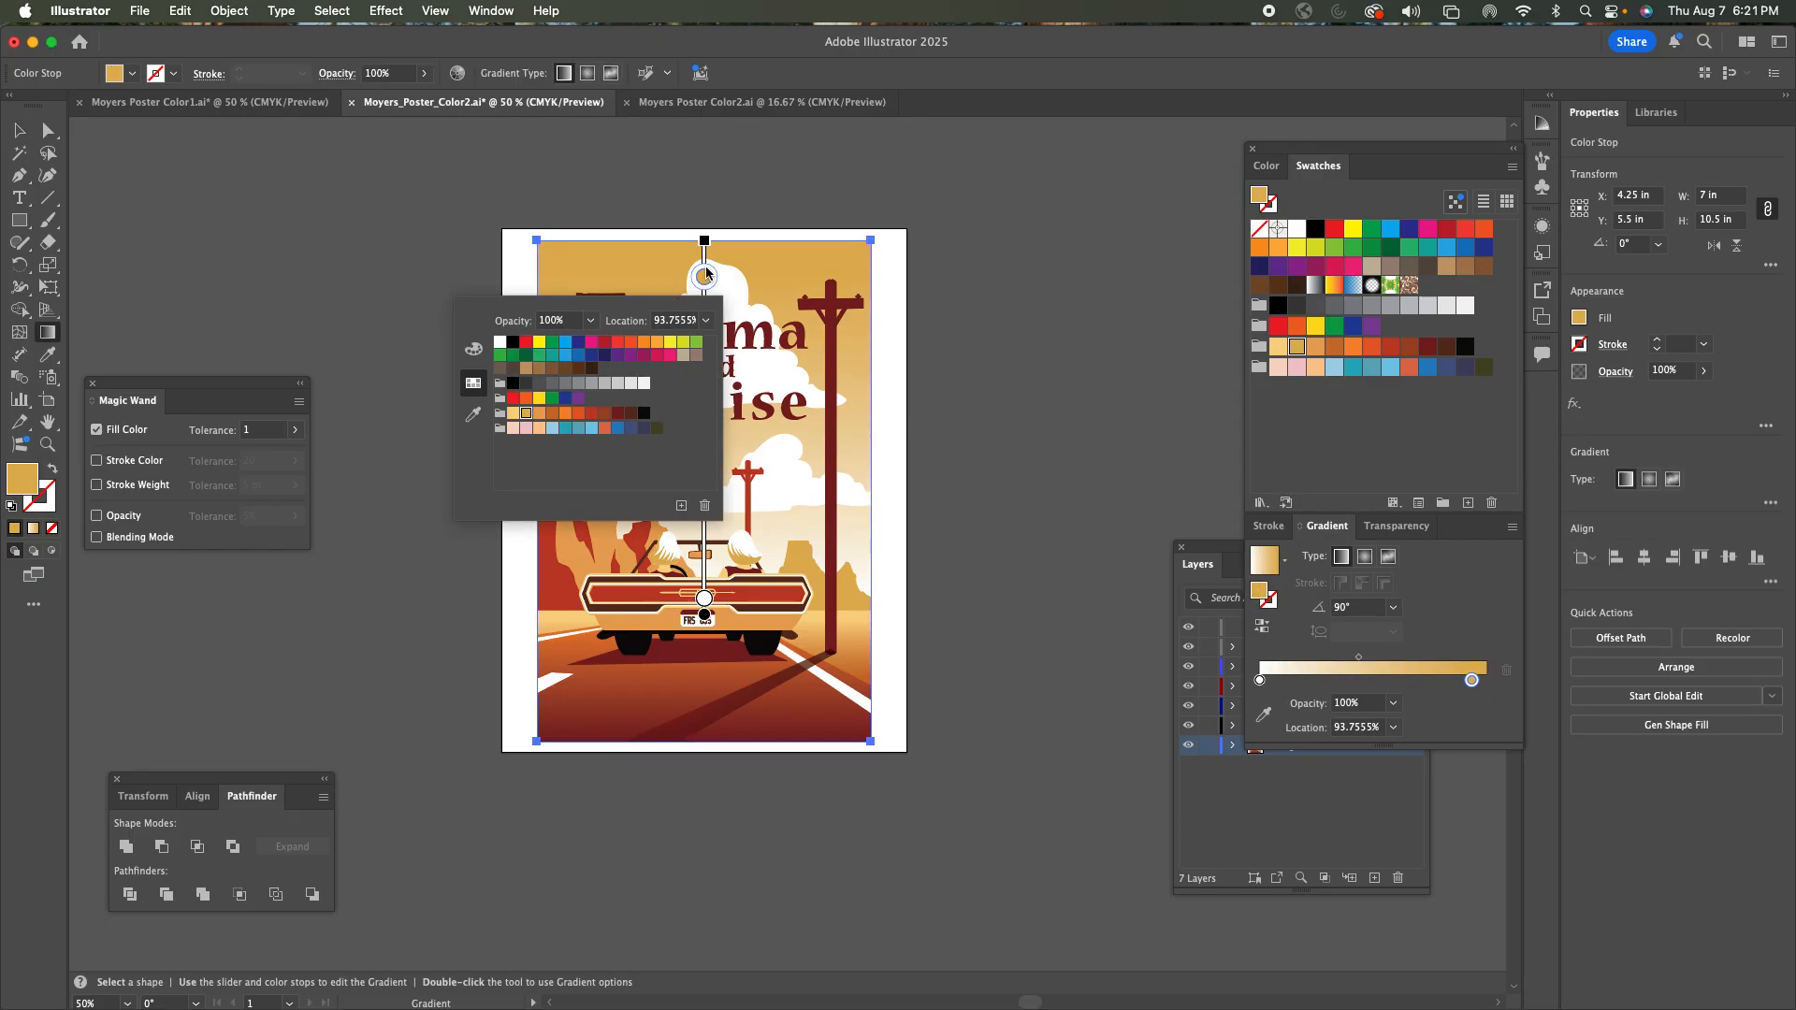
pyautogui.click(620, 428)
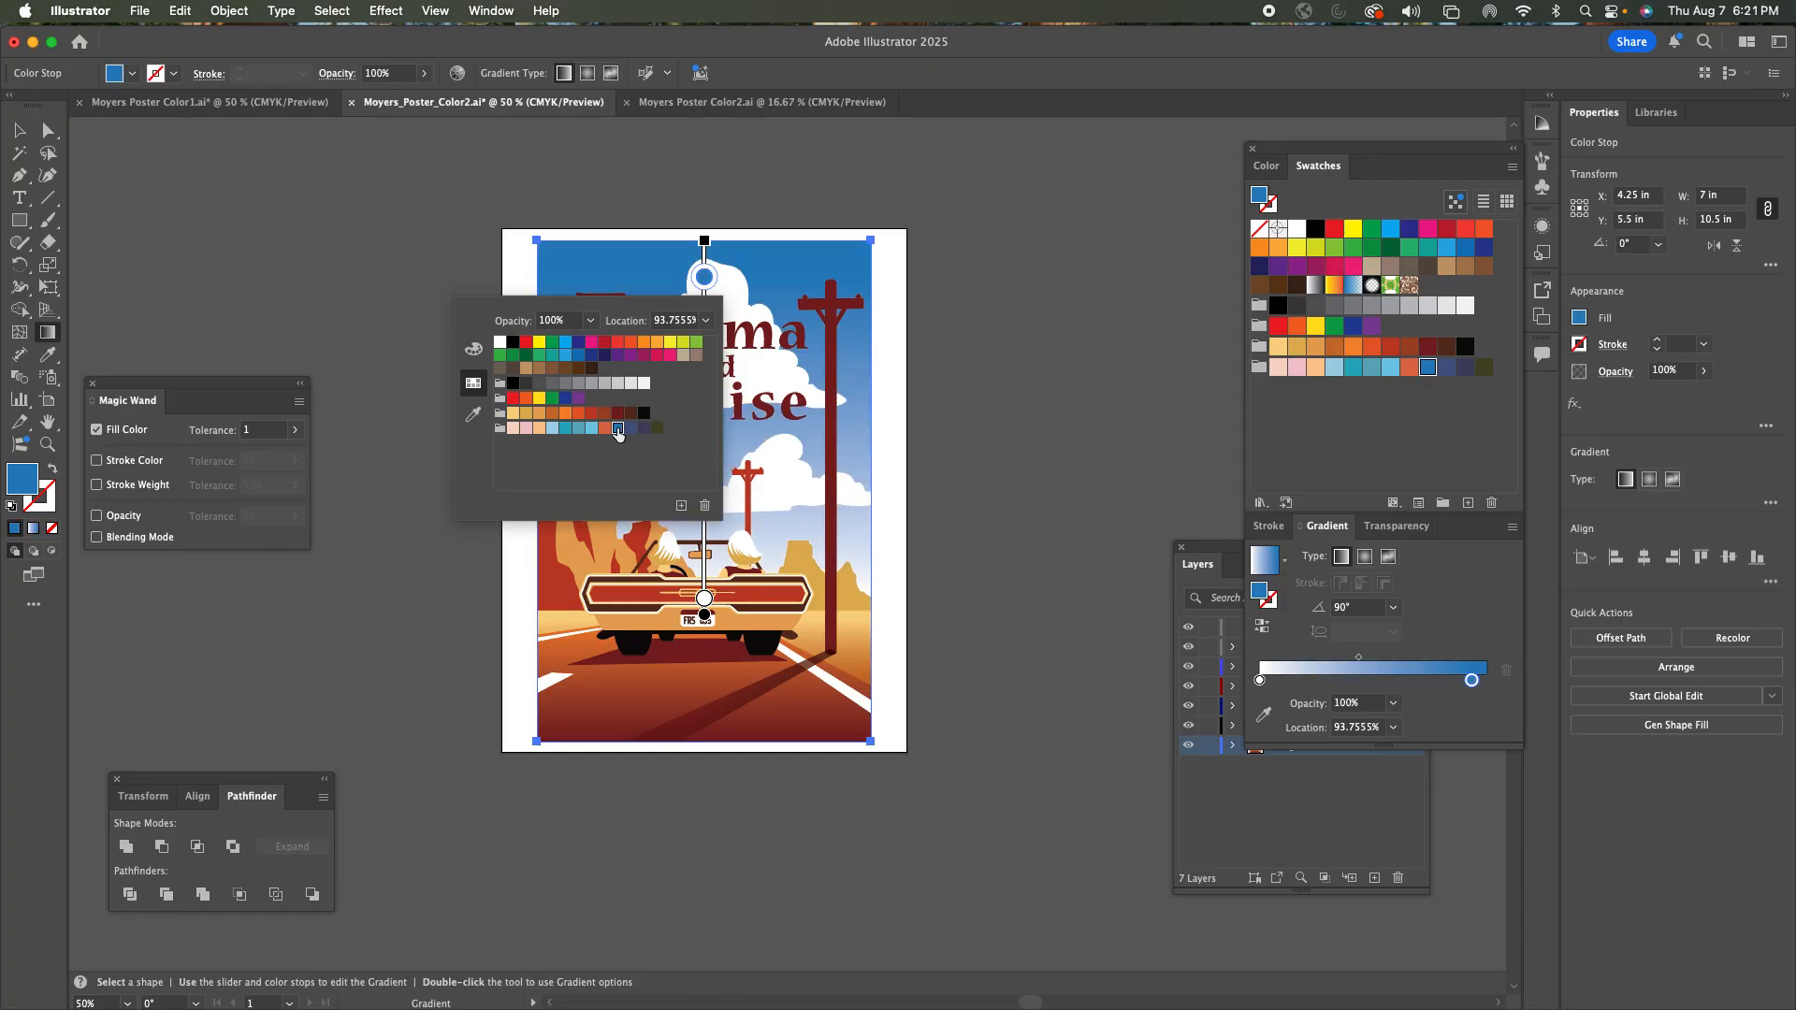
pyautogui.click(565, 430)
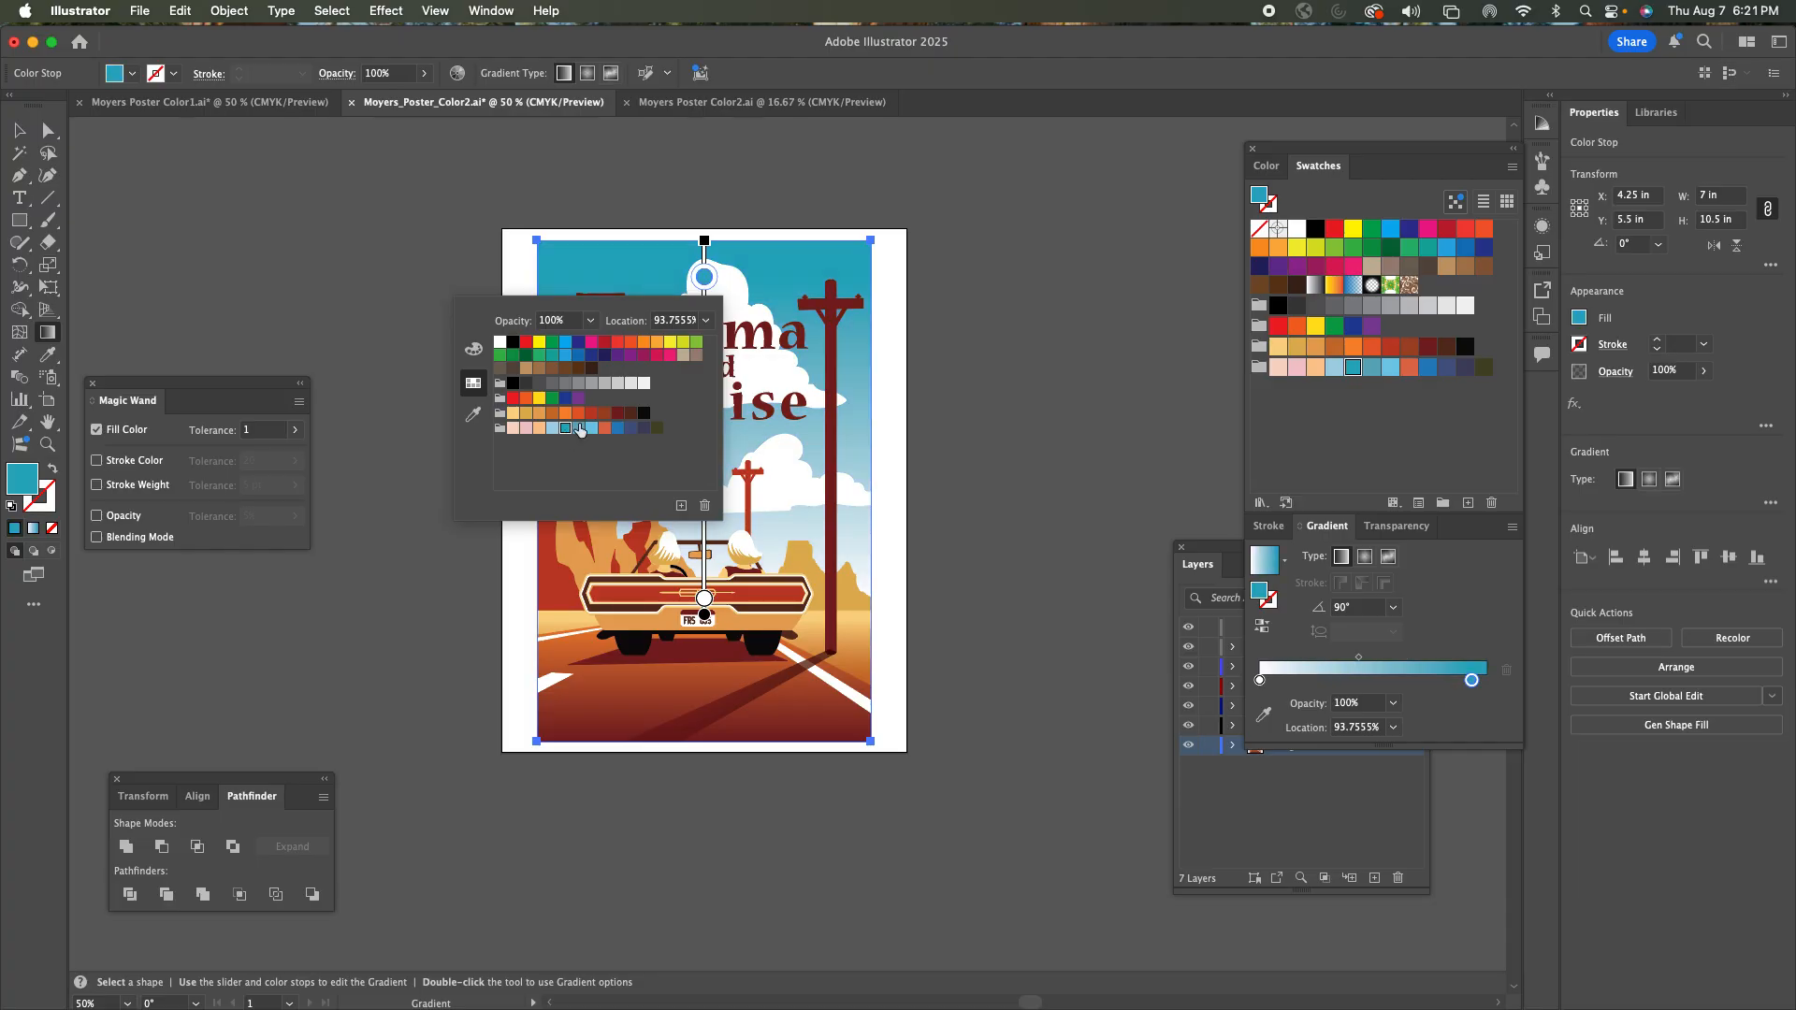
pyautogui.click(703, 273)
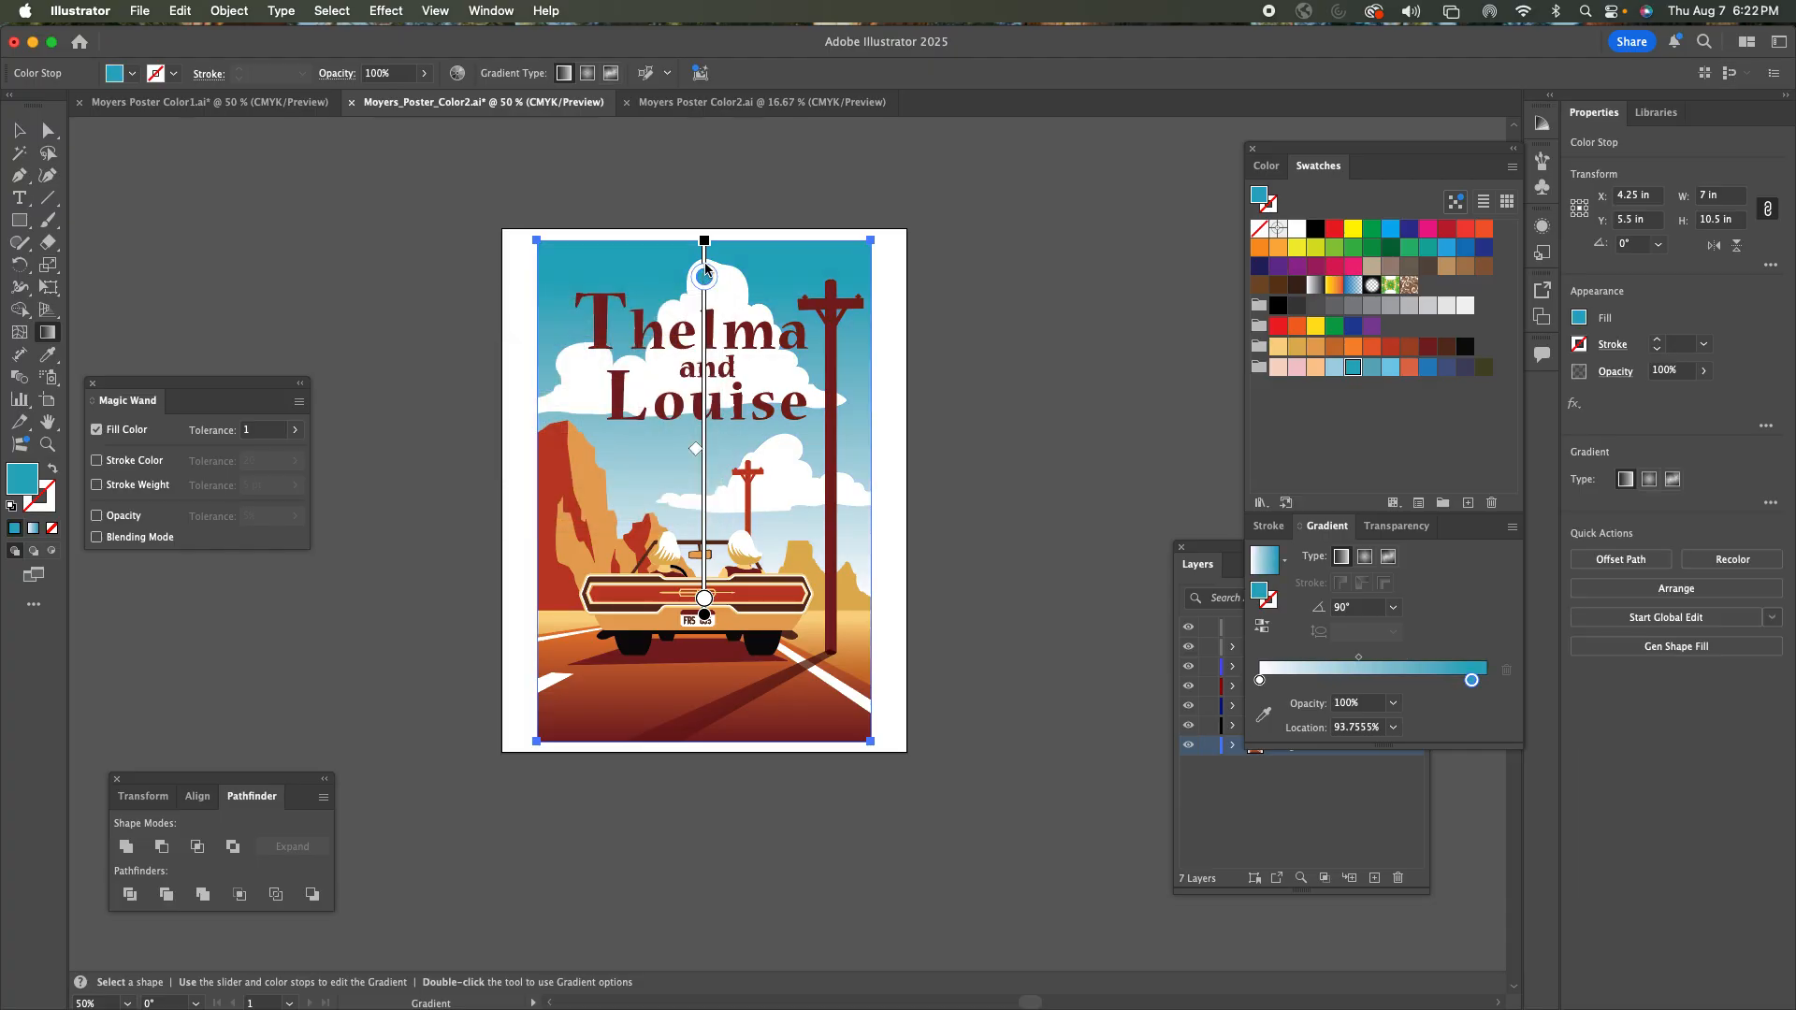
pyautogui.click(704, 596)
pyautogui.doubleClick(705, 595)
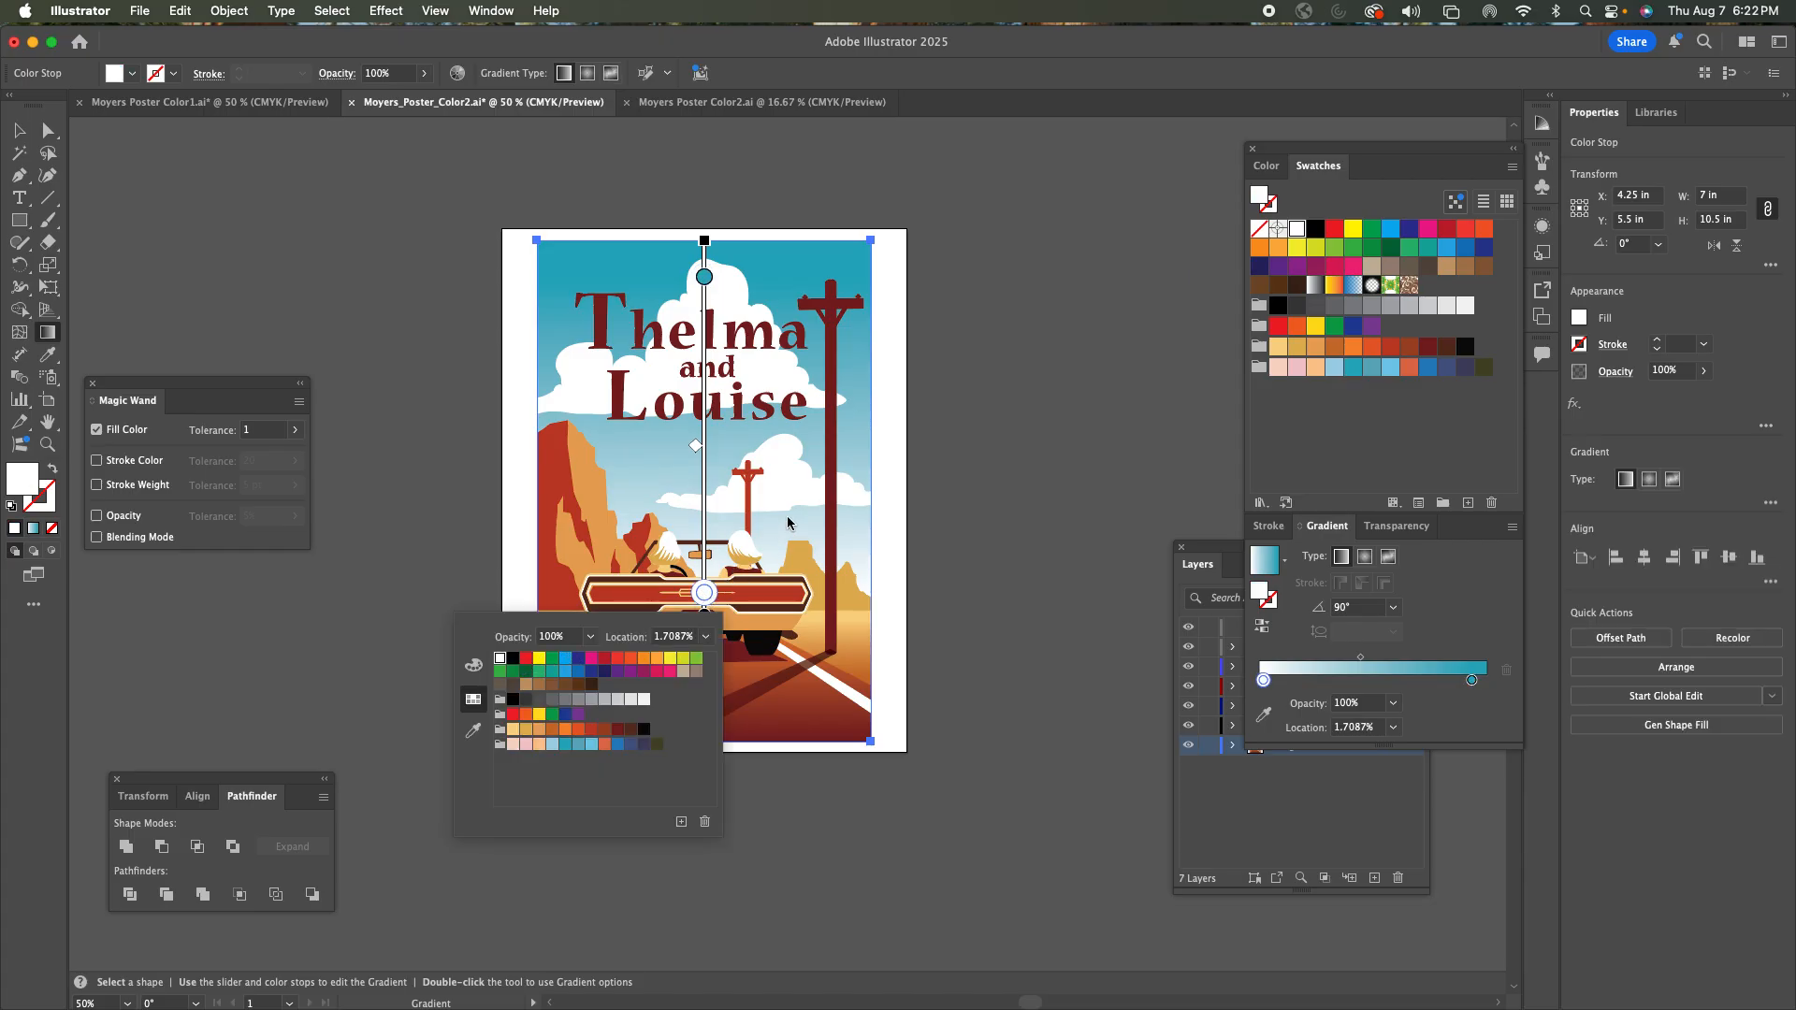
pyautogui.click(973, 482)
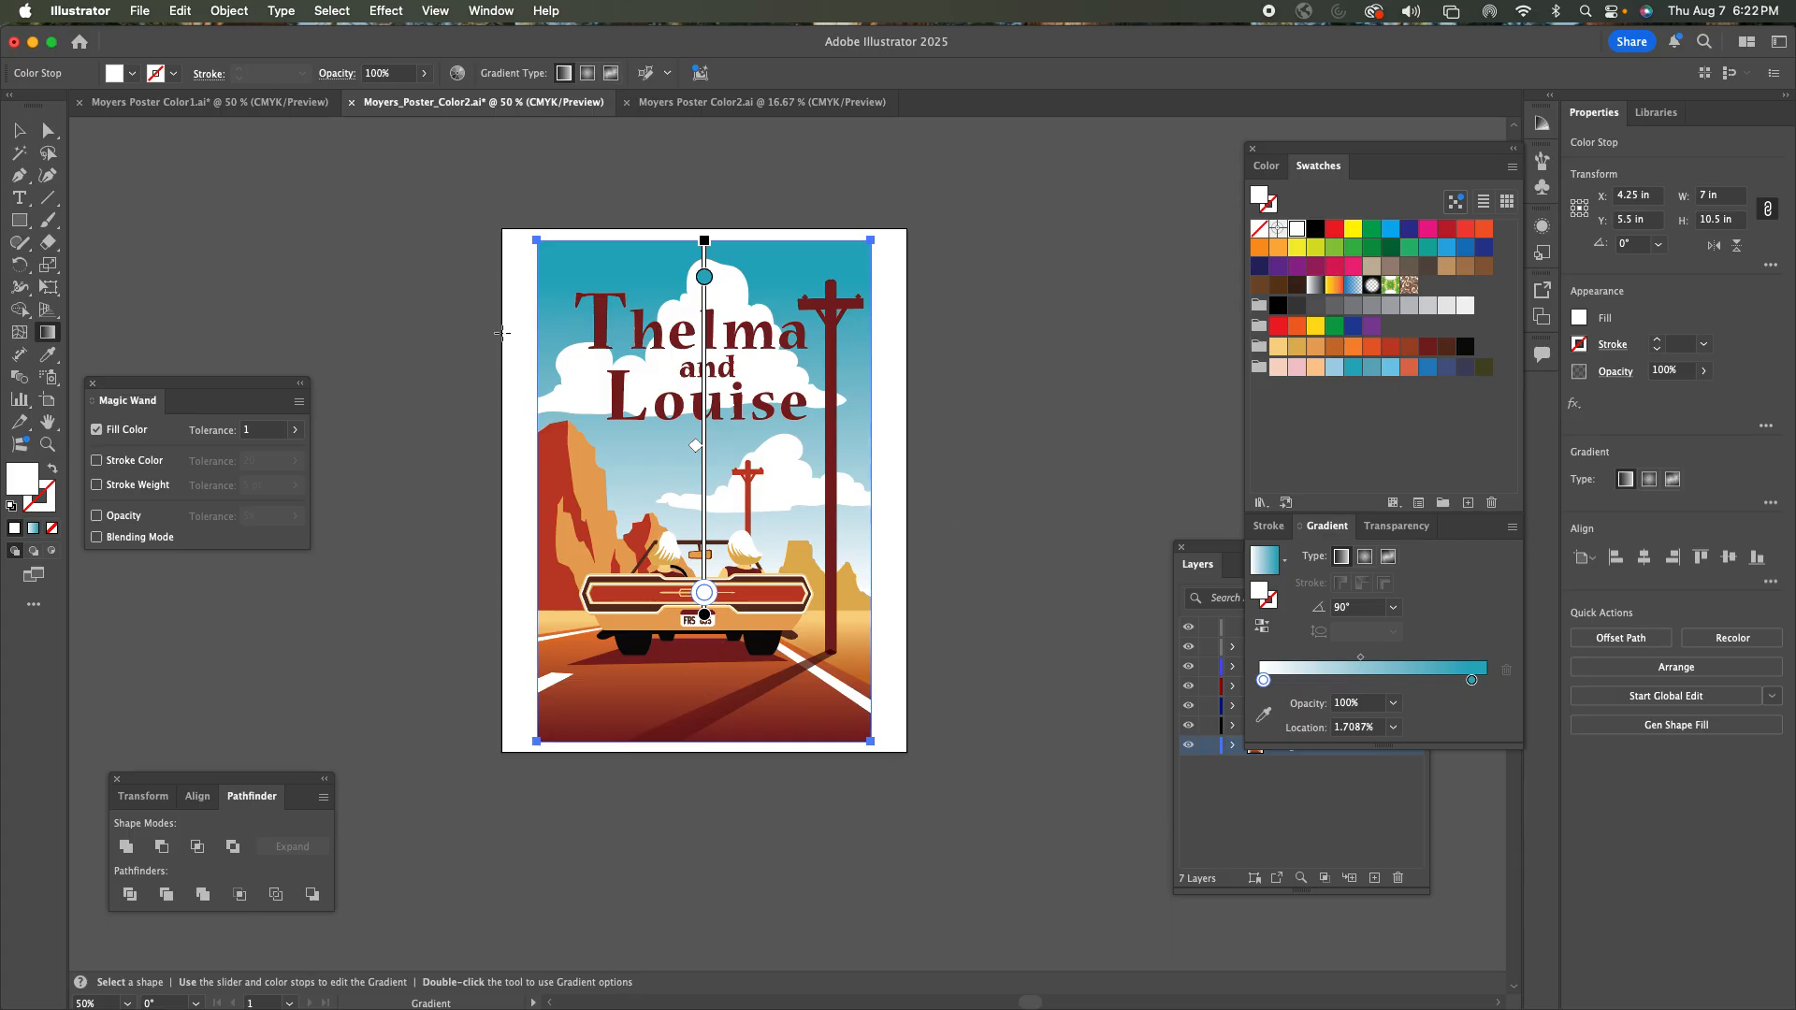
# Recolor the road's gradient with the C=81 M=70 Y=25 K=8 swatch at its lower stop and C=34 M=6 Y=7 K=0 at its upper stop.
pyautogui.press('v')
pyautogui.click(615, 684)
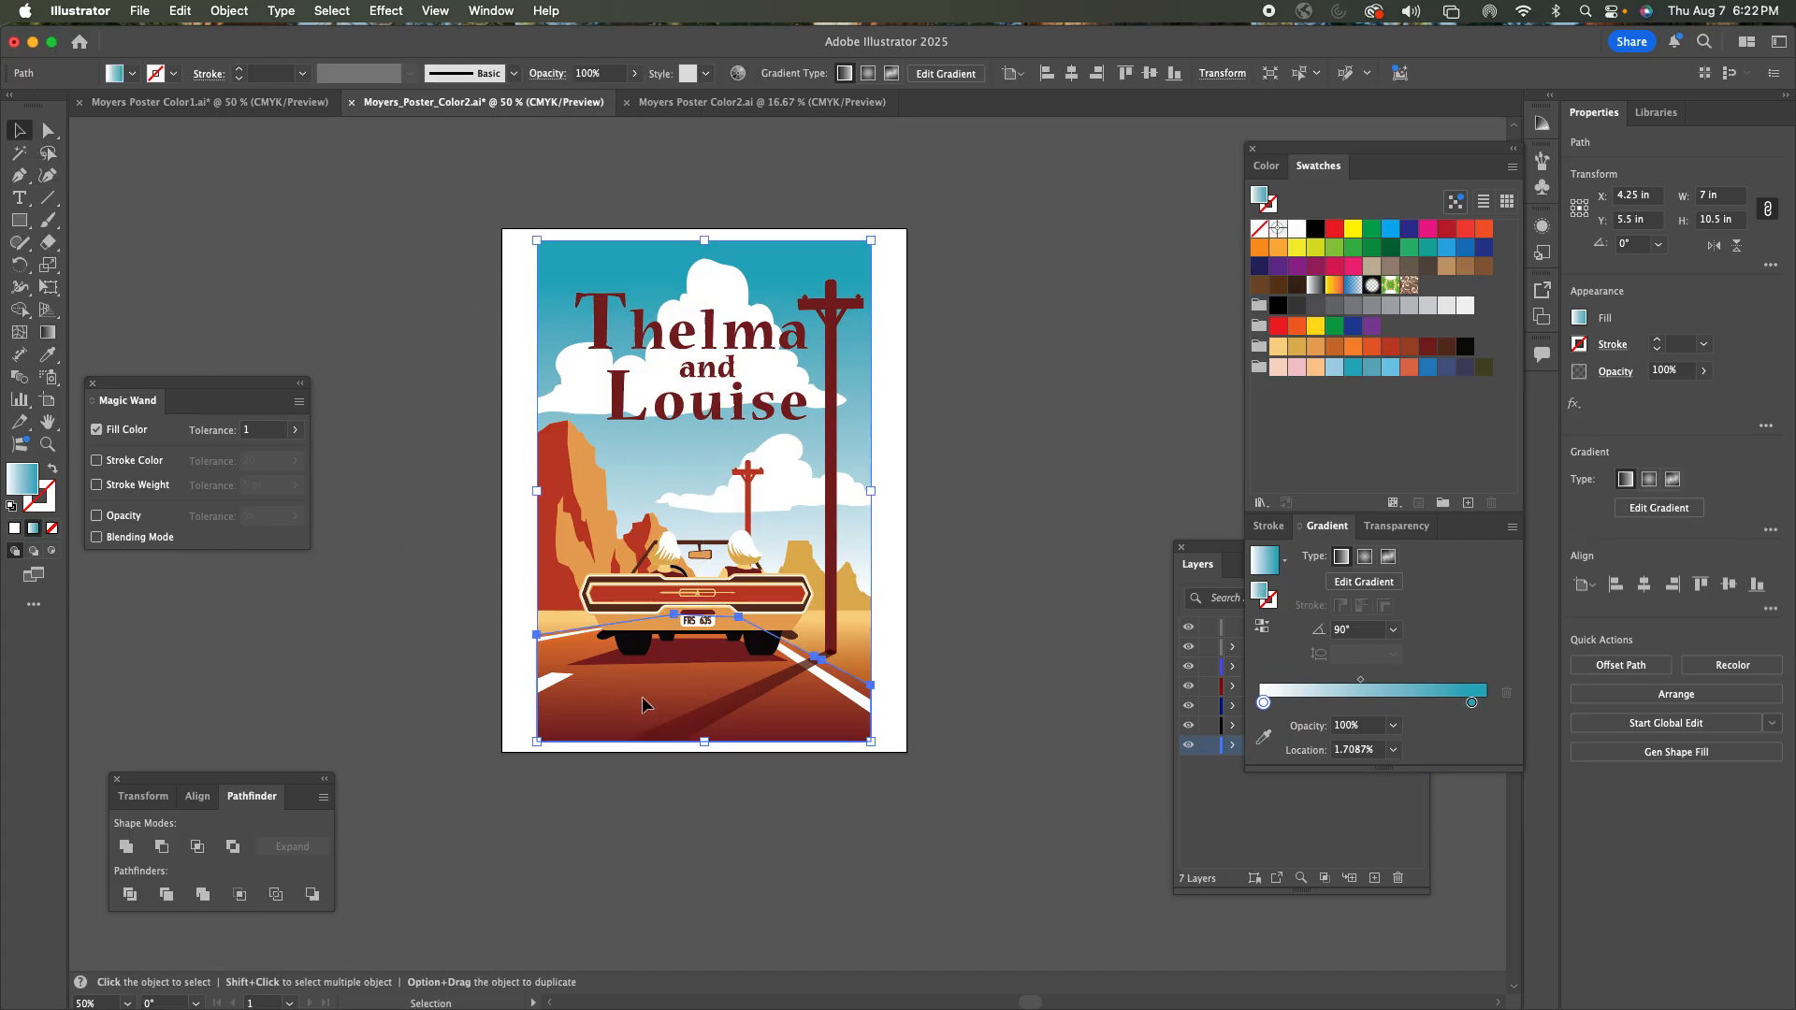
pyautogui.click(1355, 580)
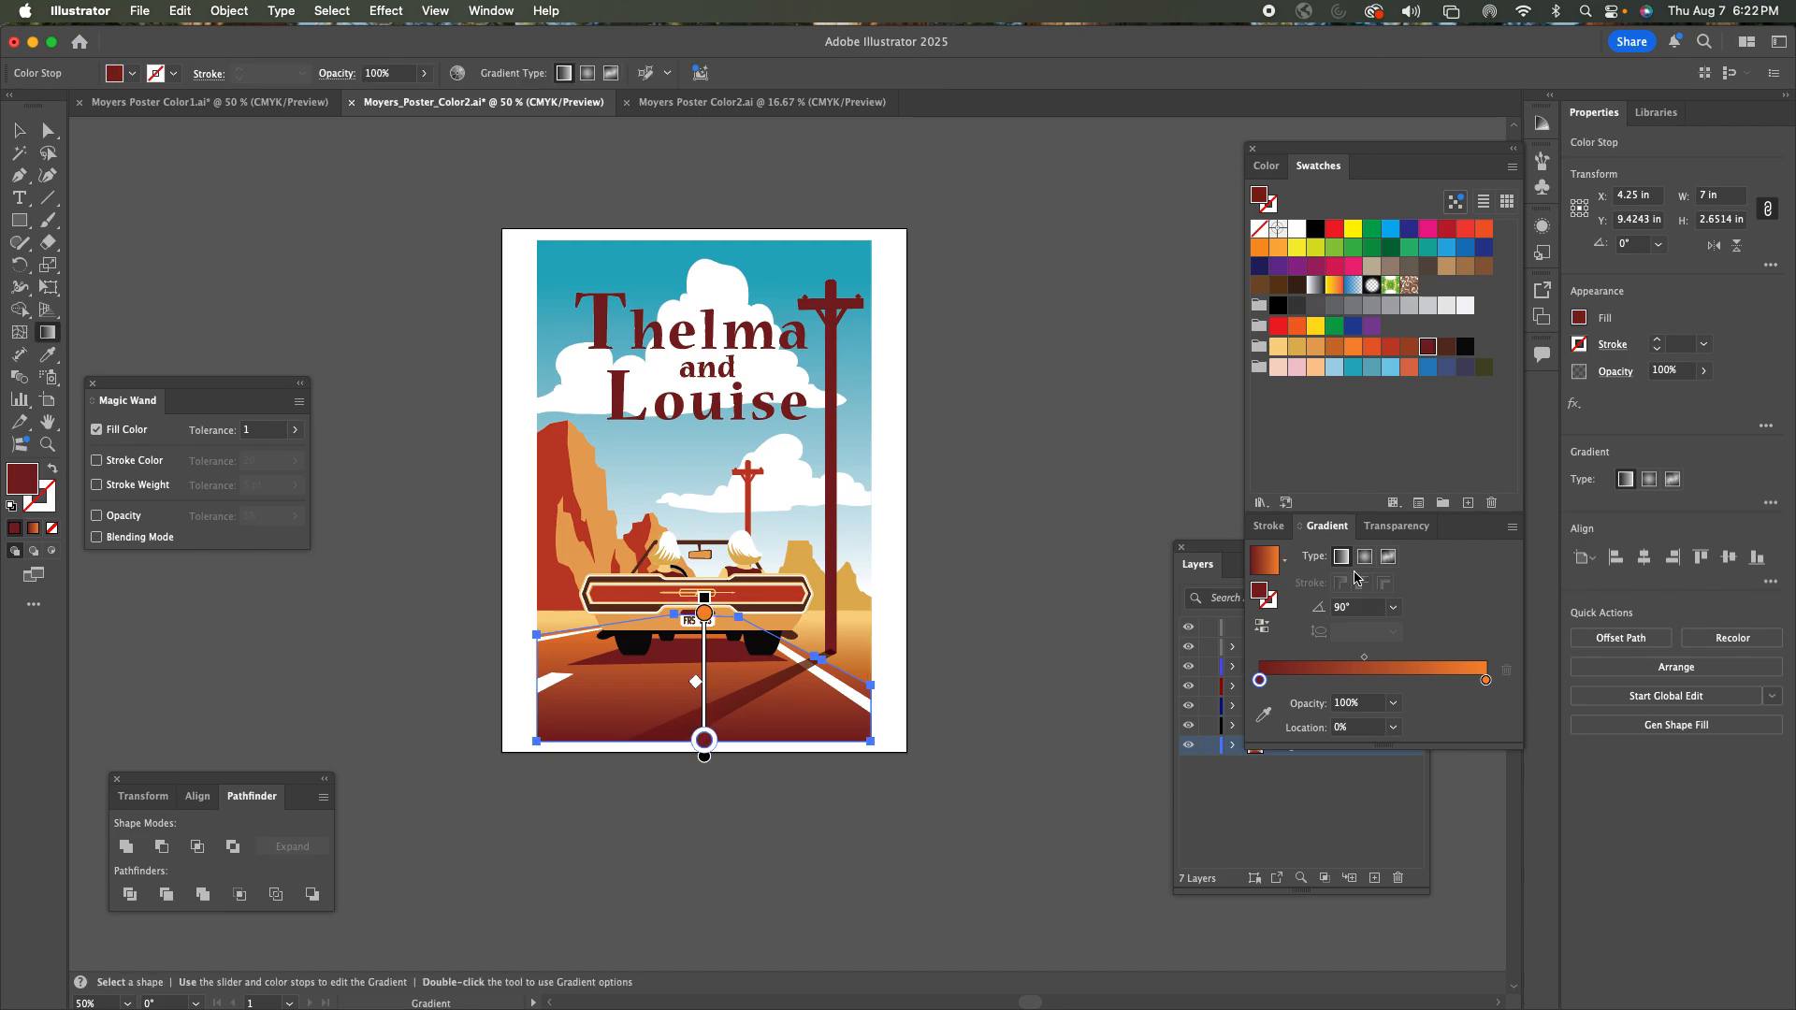
pyautogui.doubleClick(705, 741)
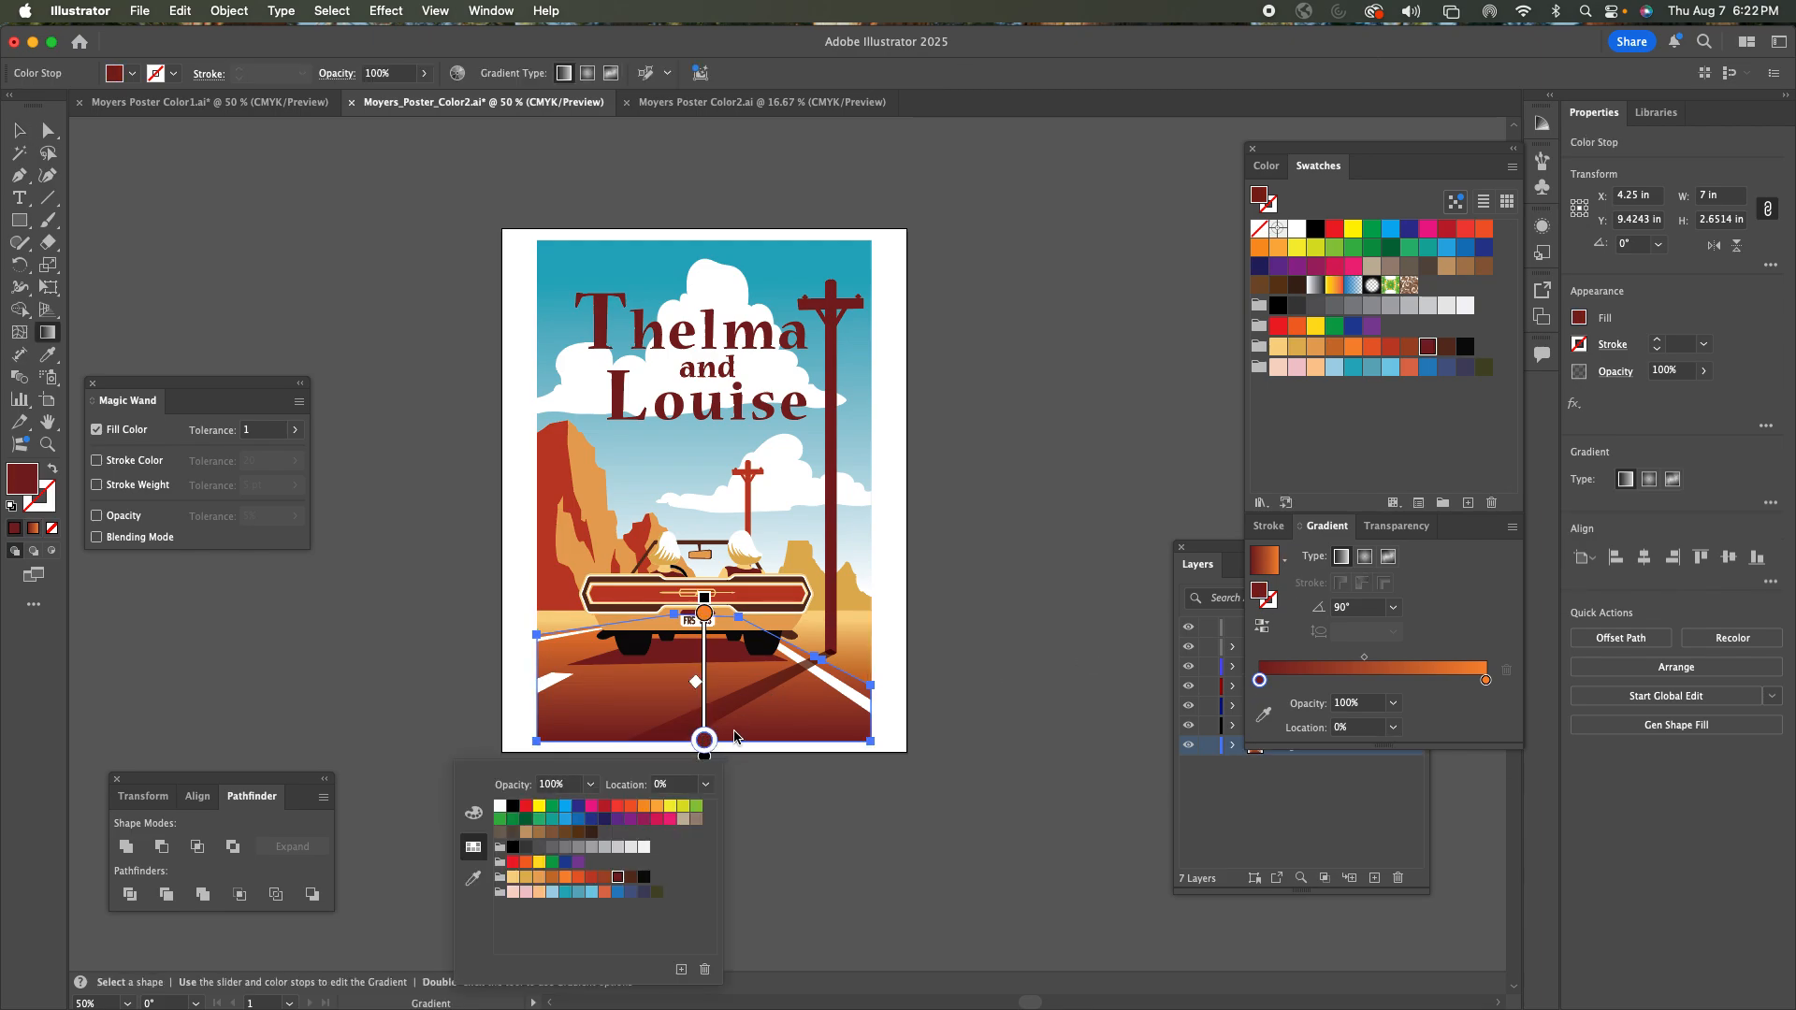
pyautogui.click(631, 892)
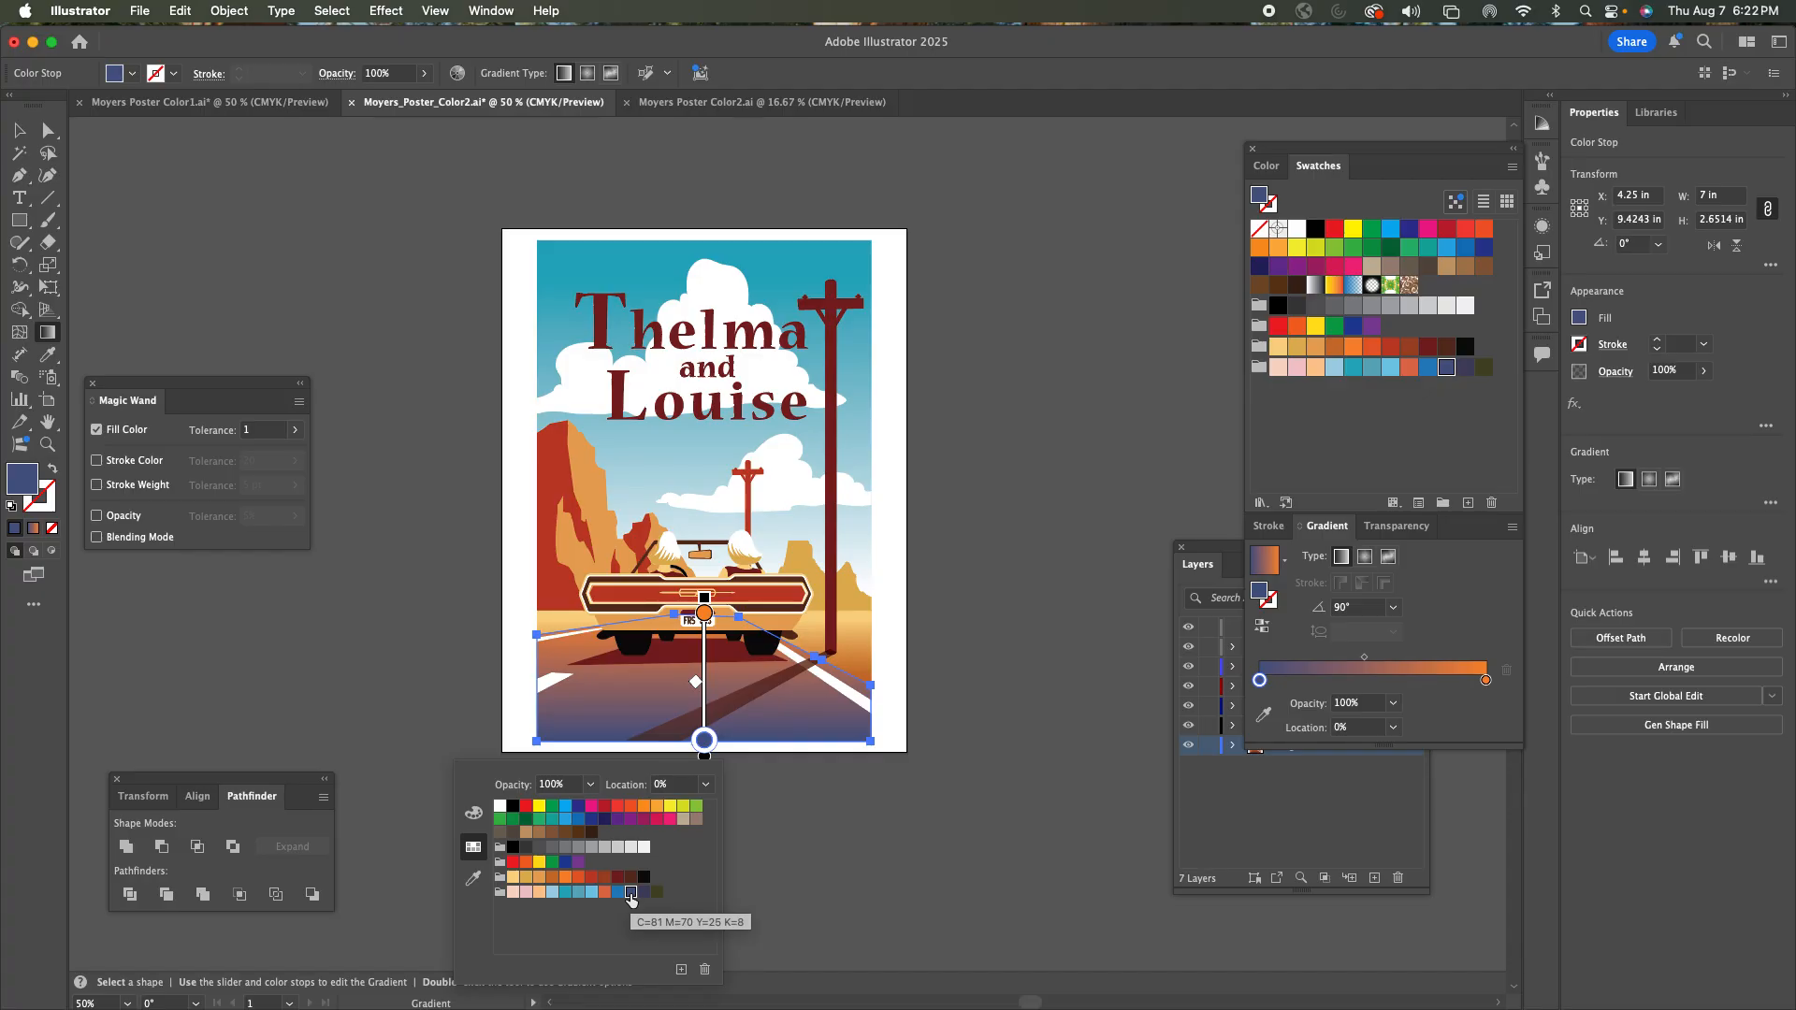
pyautogui.press('Escape')
pyautogui.doubleClick(704, 614)
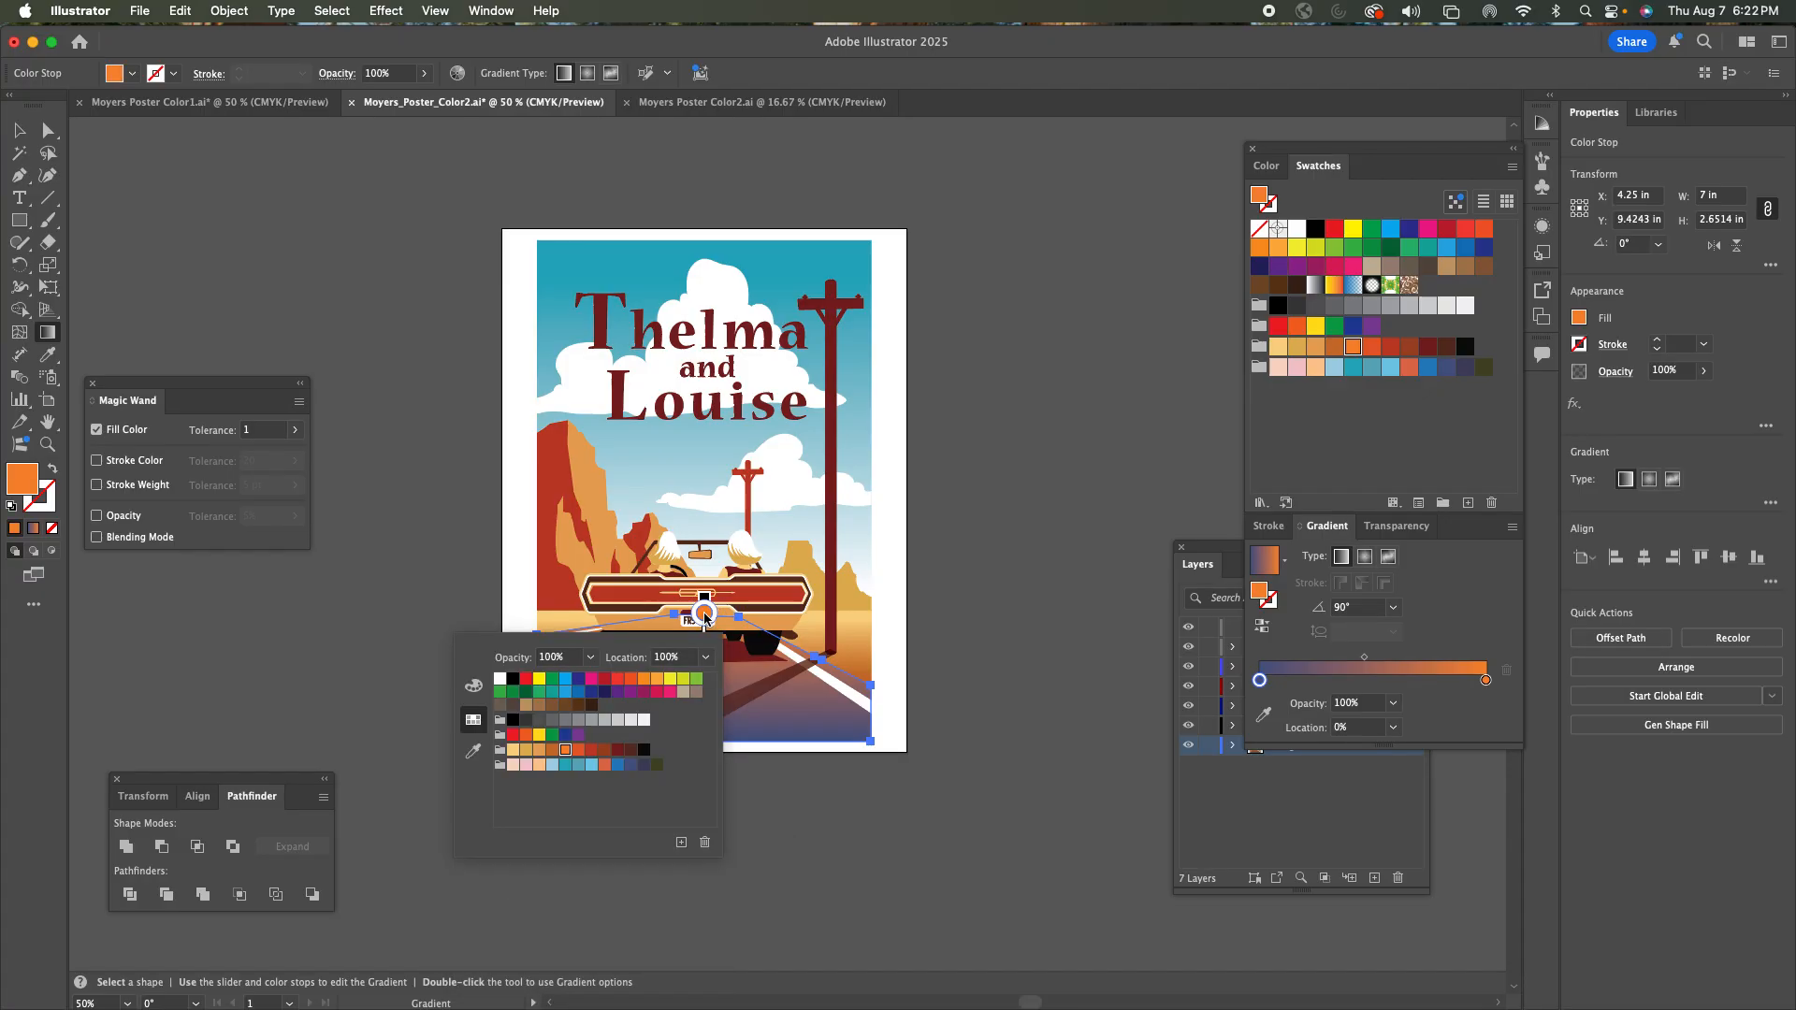
pyautogui.click(552, 765)
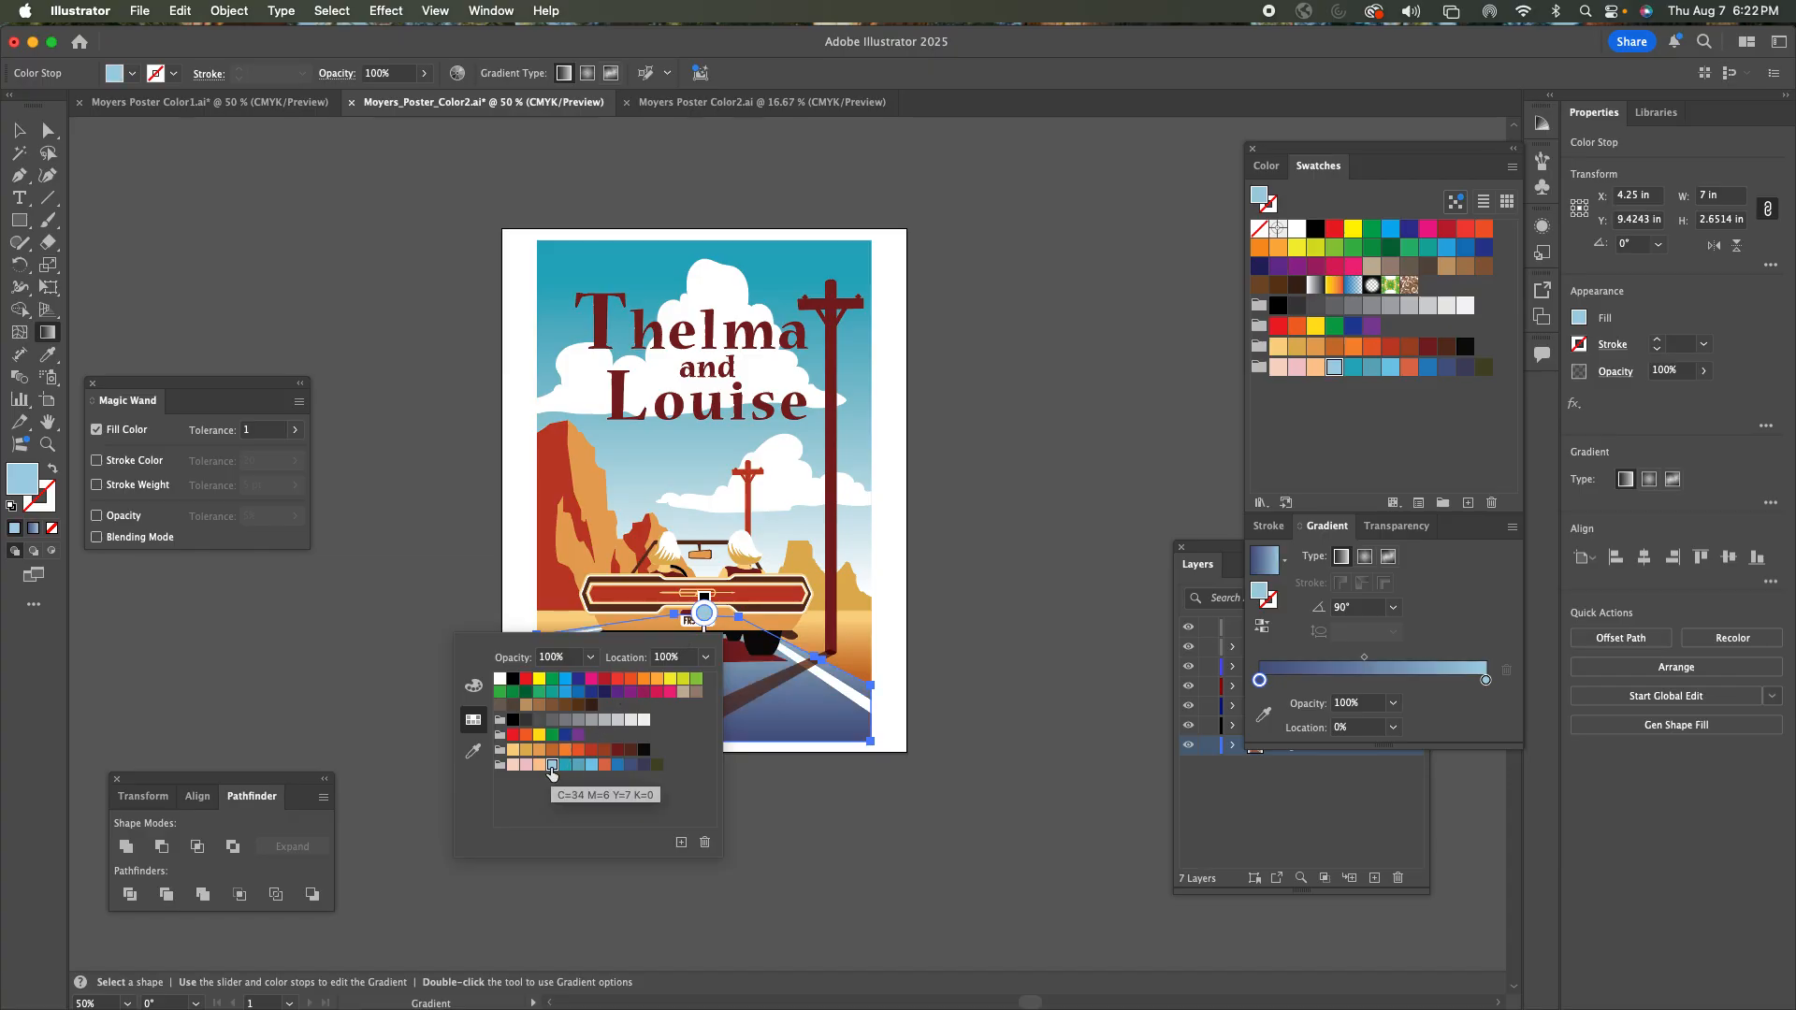
pyautogui.click(802, 819)
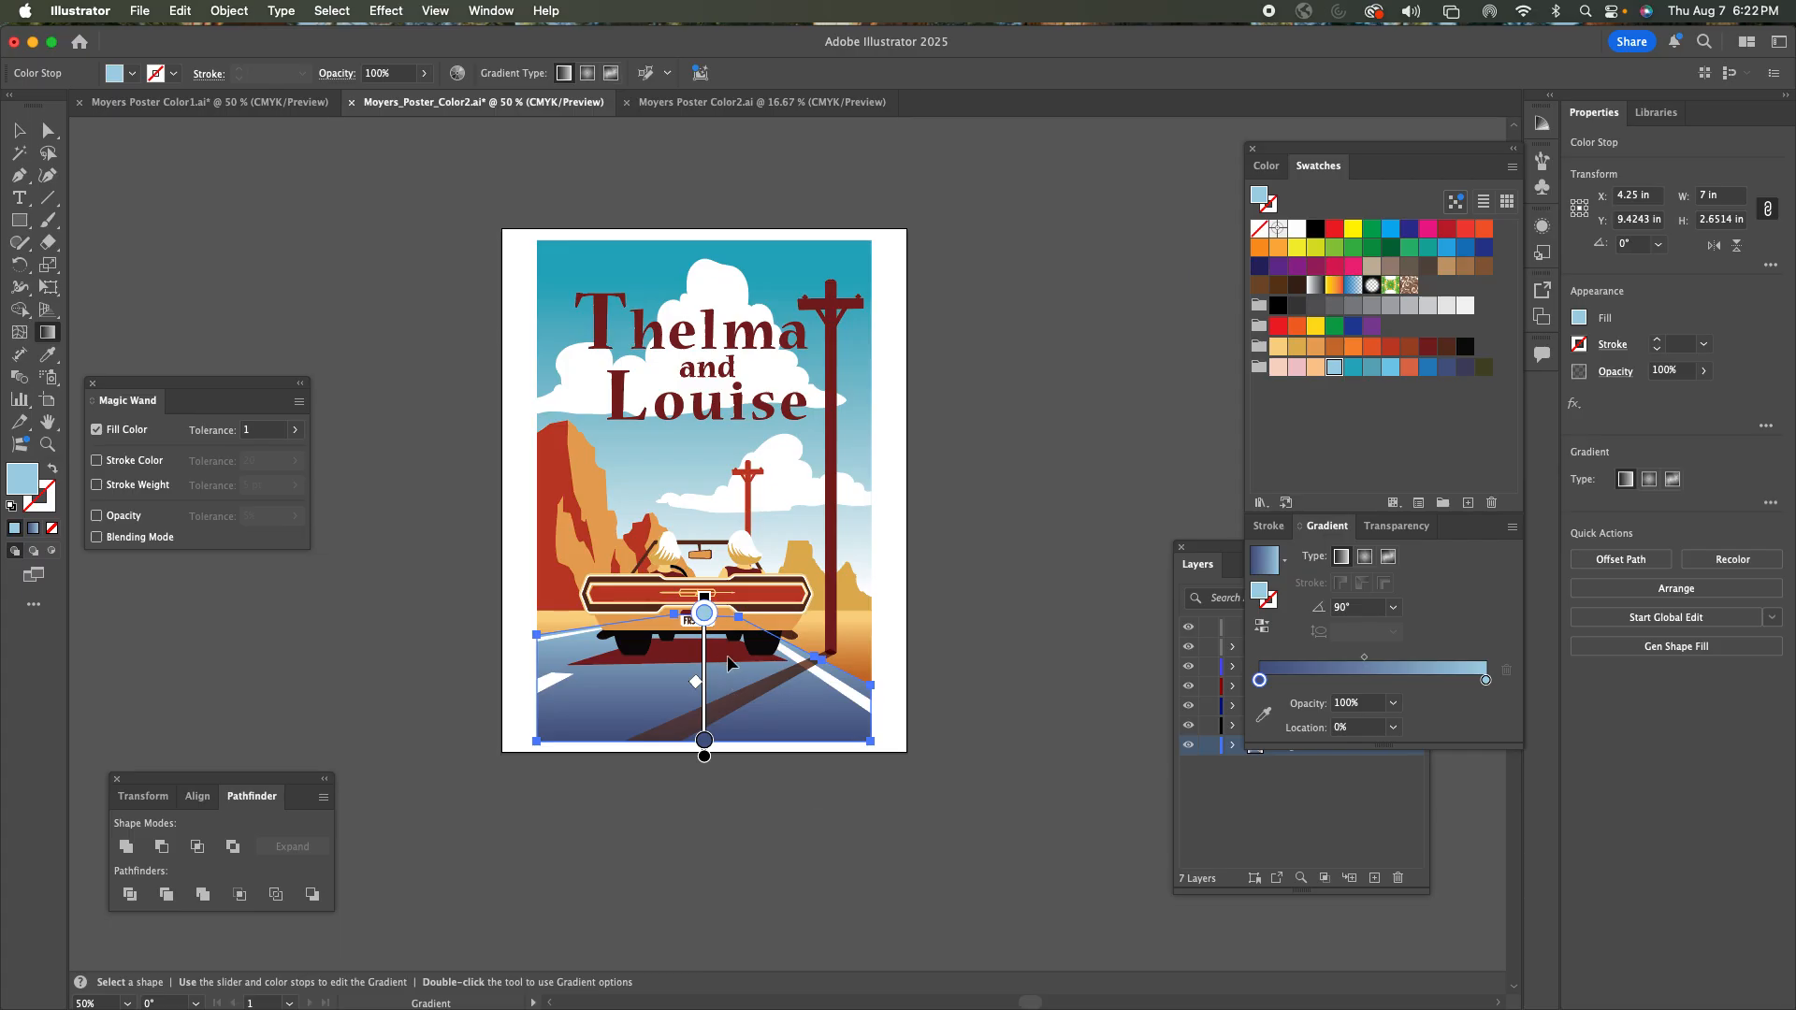
# Fill the shadow under the car with the dark navy swatch from the canyon color group.
pyautogui.click(18, 131)
pyautogui.click(723, 655)
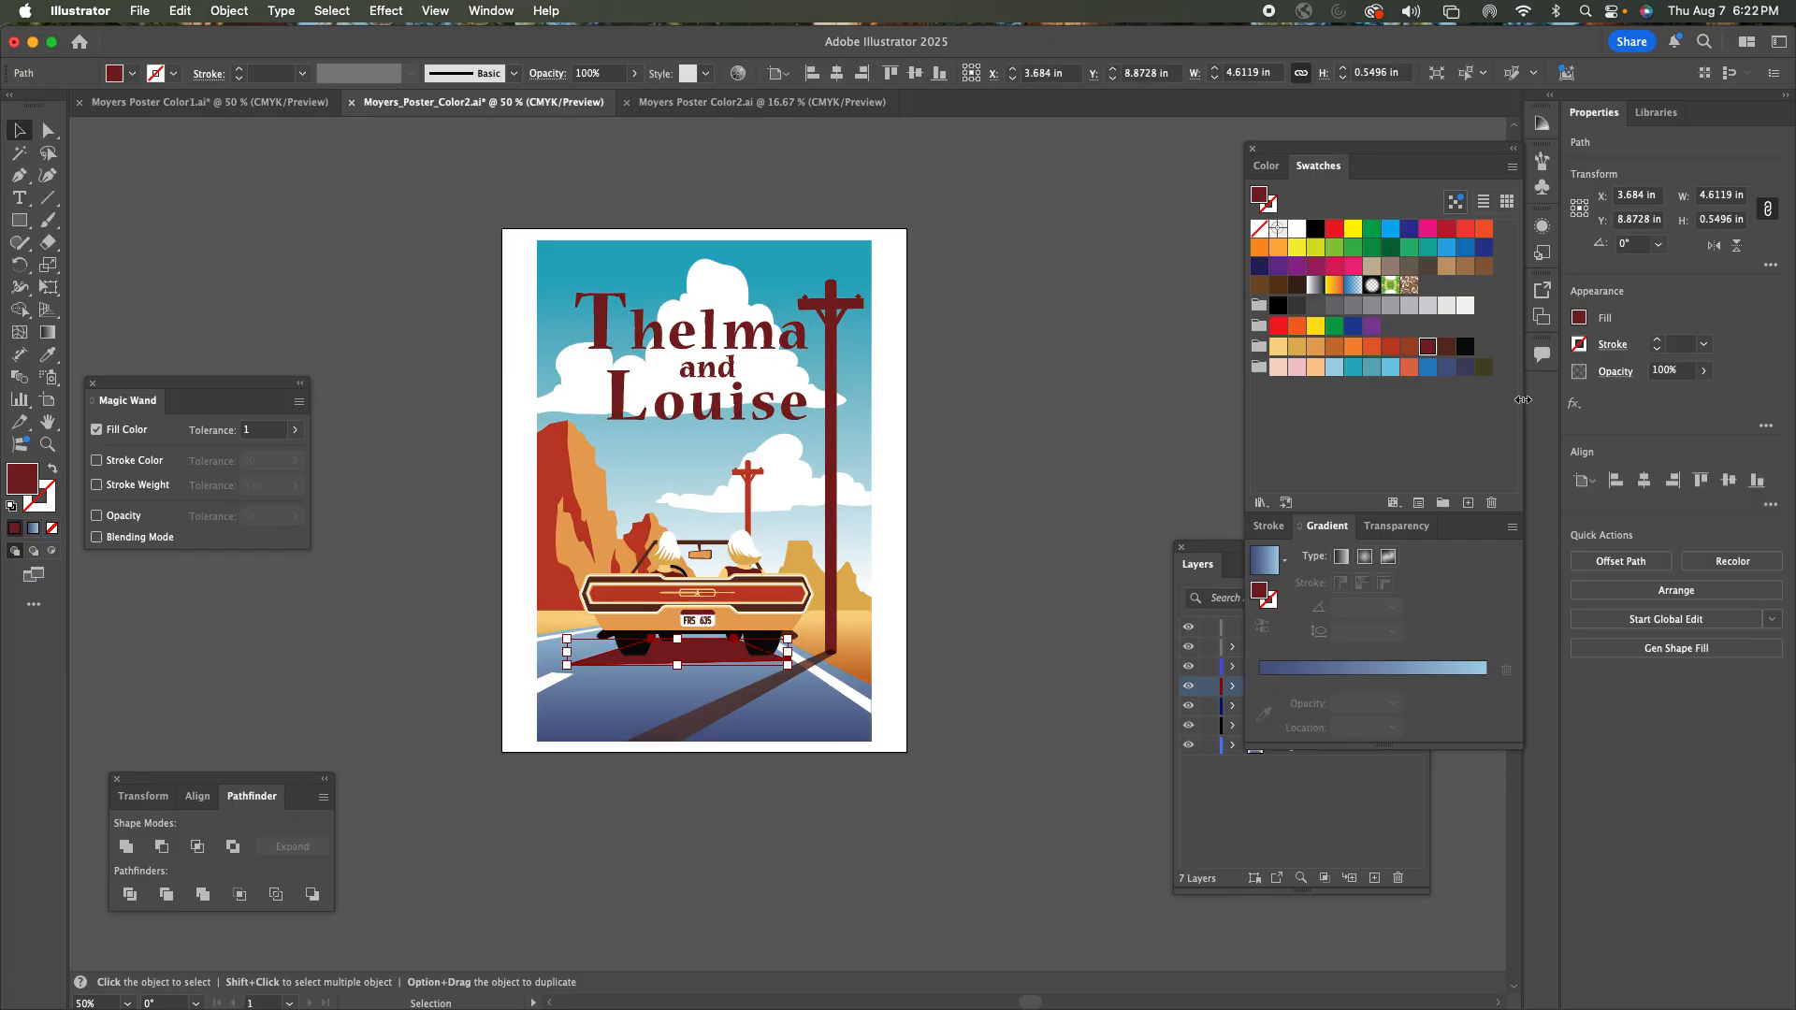
pyautogui.click(1463, 368)
pyautogui.click(1057, 469)
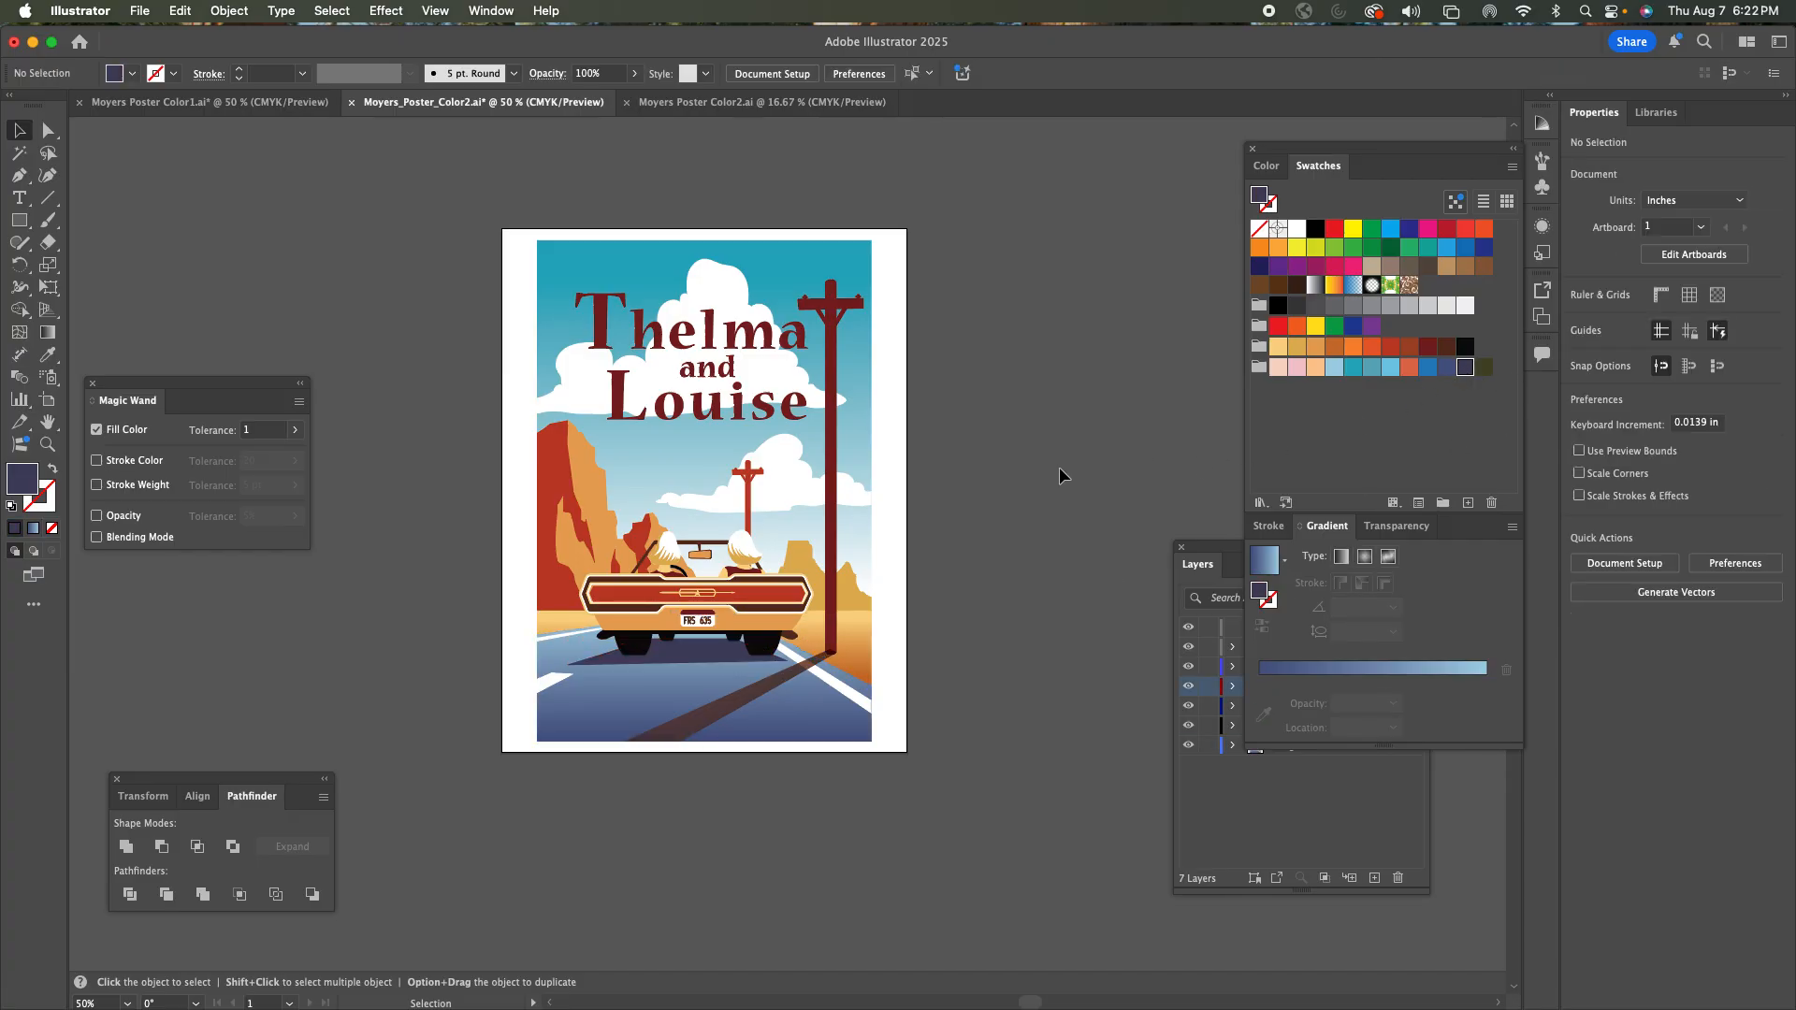
# Recolor the pole shadow's gradient with dark navy at the stop by the pole and light blue at the far stop.
pyautogui.click(769, 682)
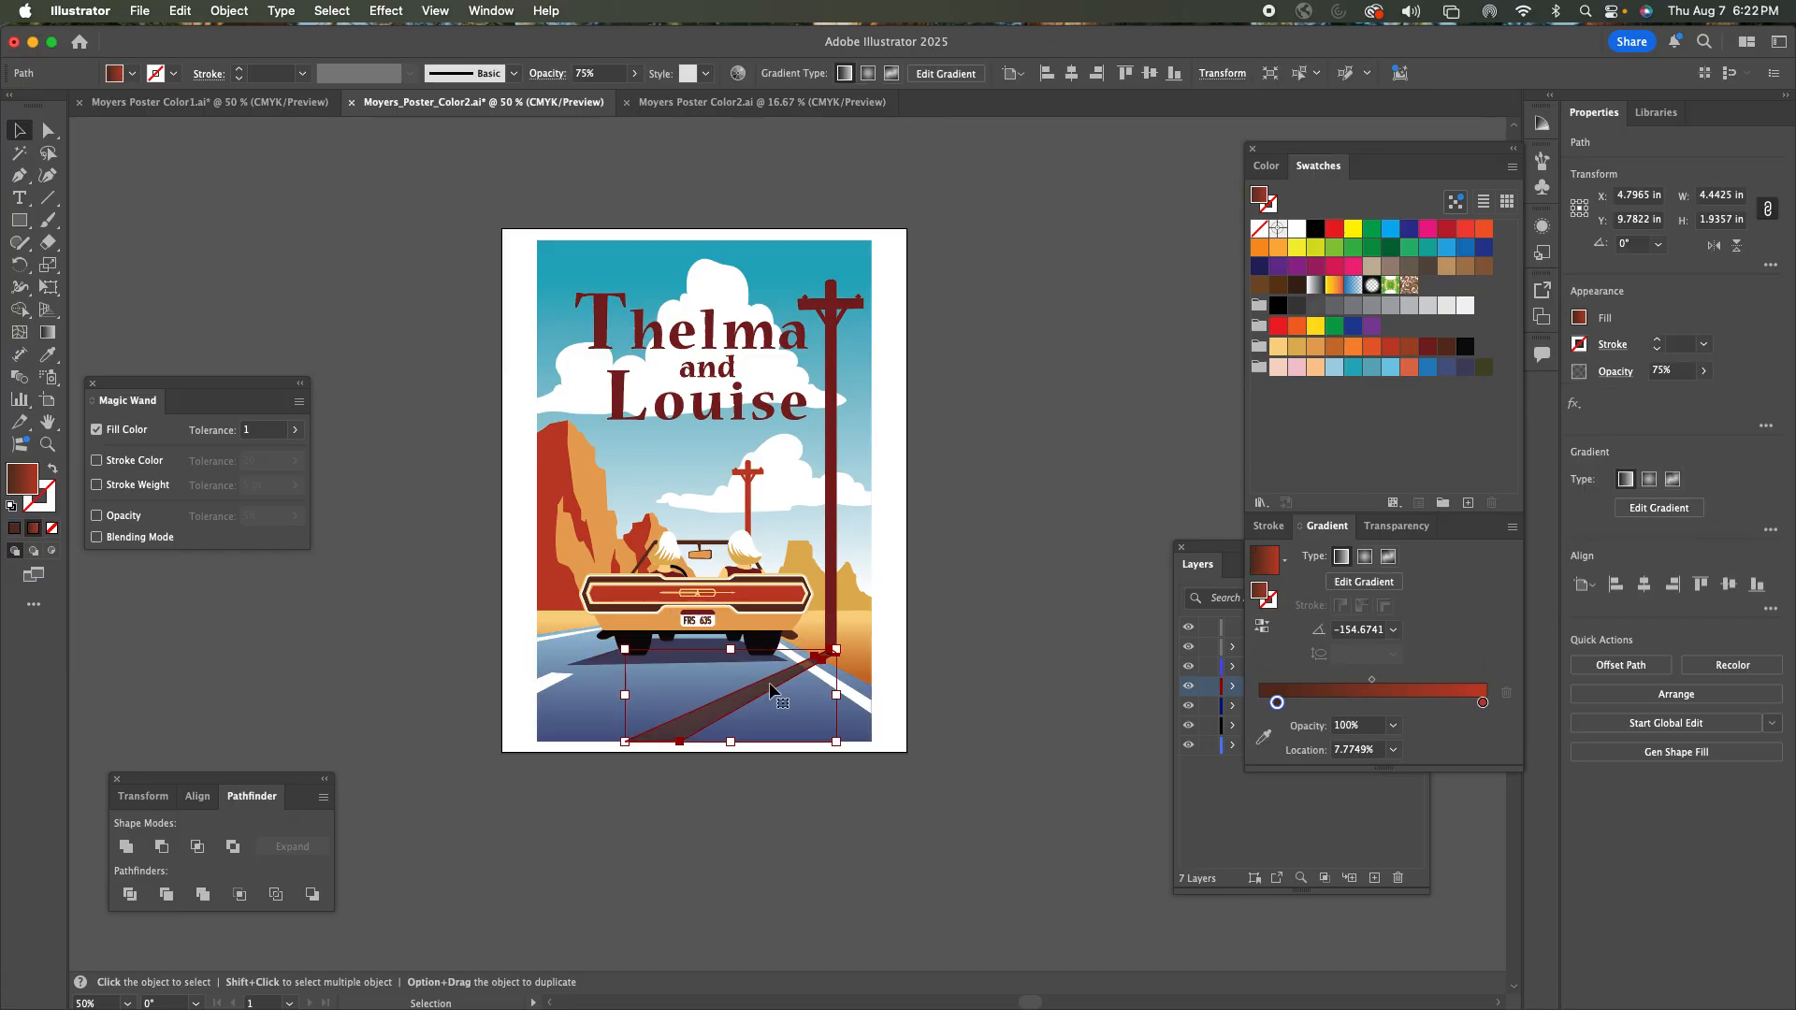
pyautogui.click(1364, 581)
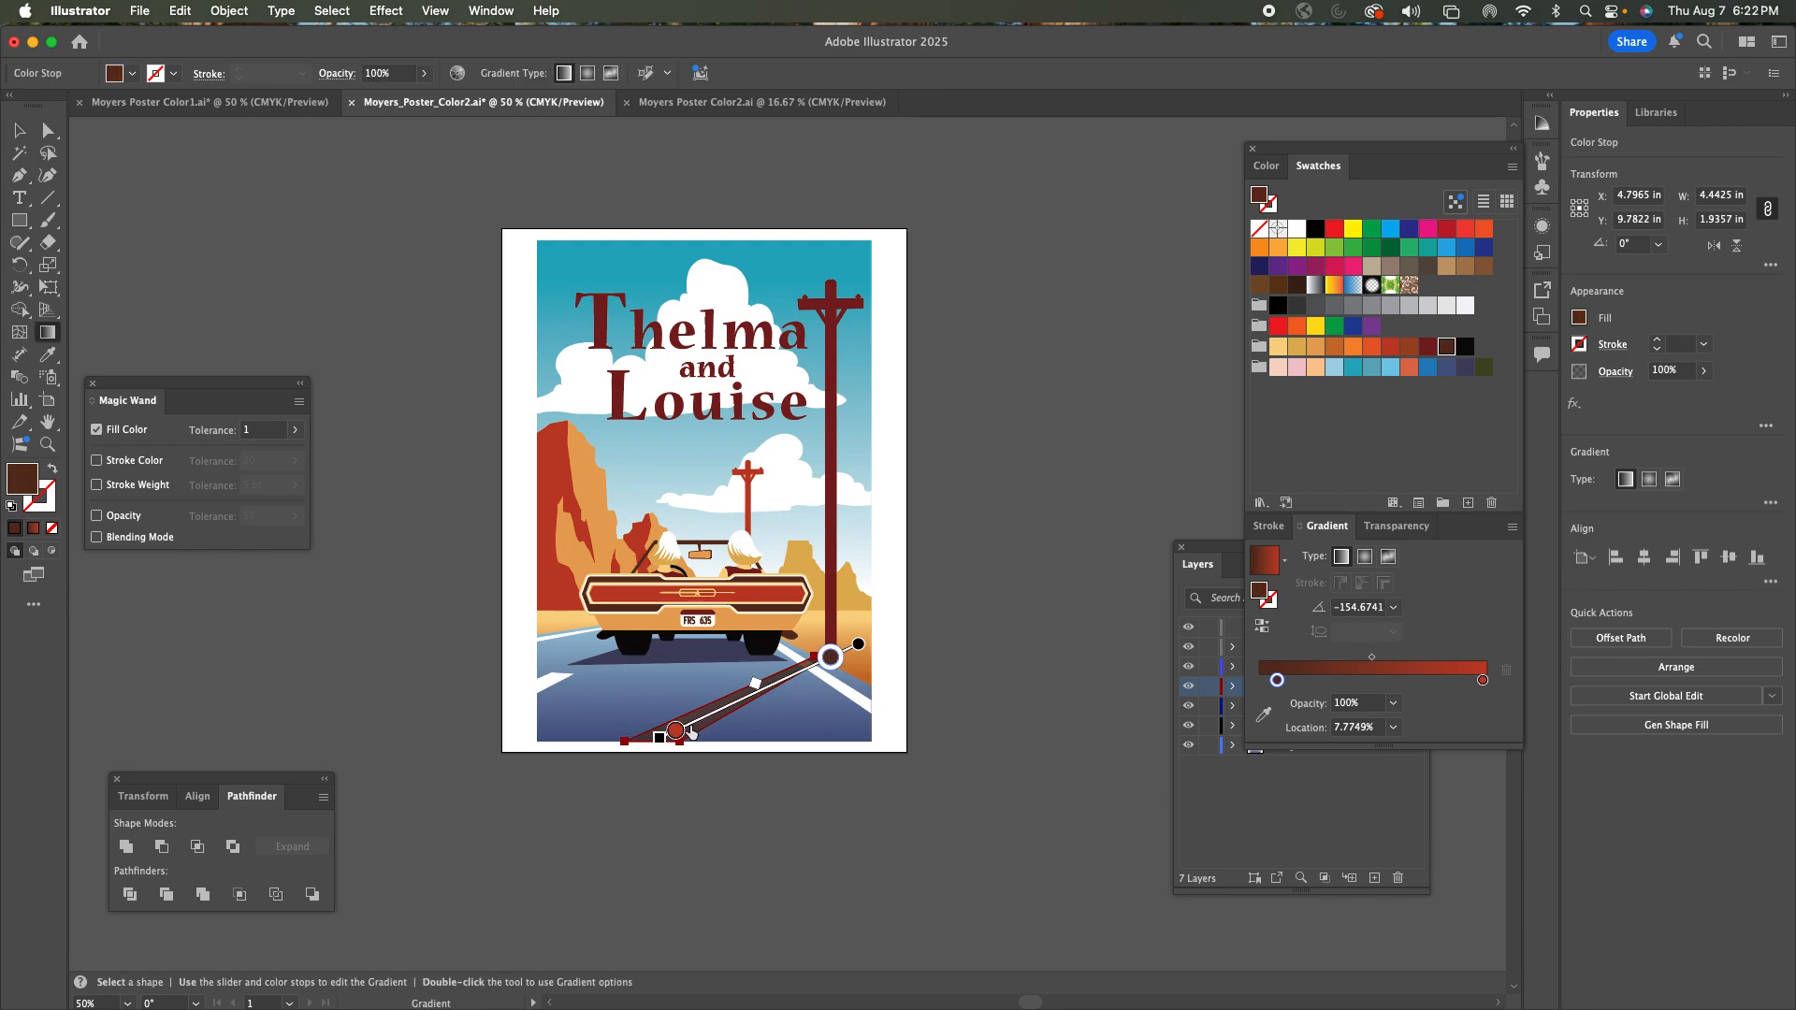
pyautogui.doubleClick(830, 657)
pyautogui.click(772, 809)
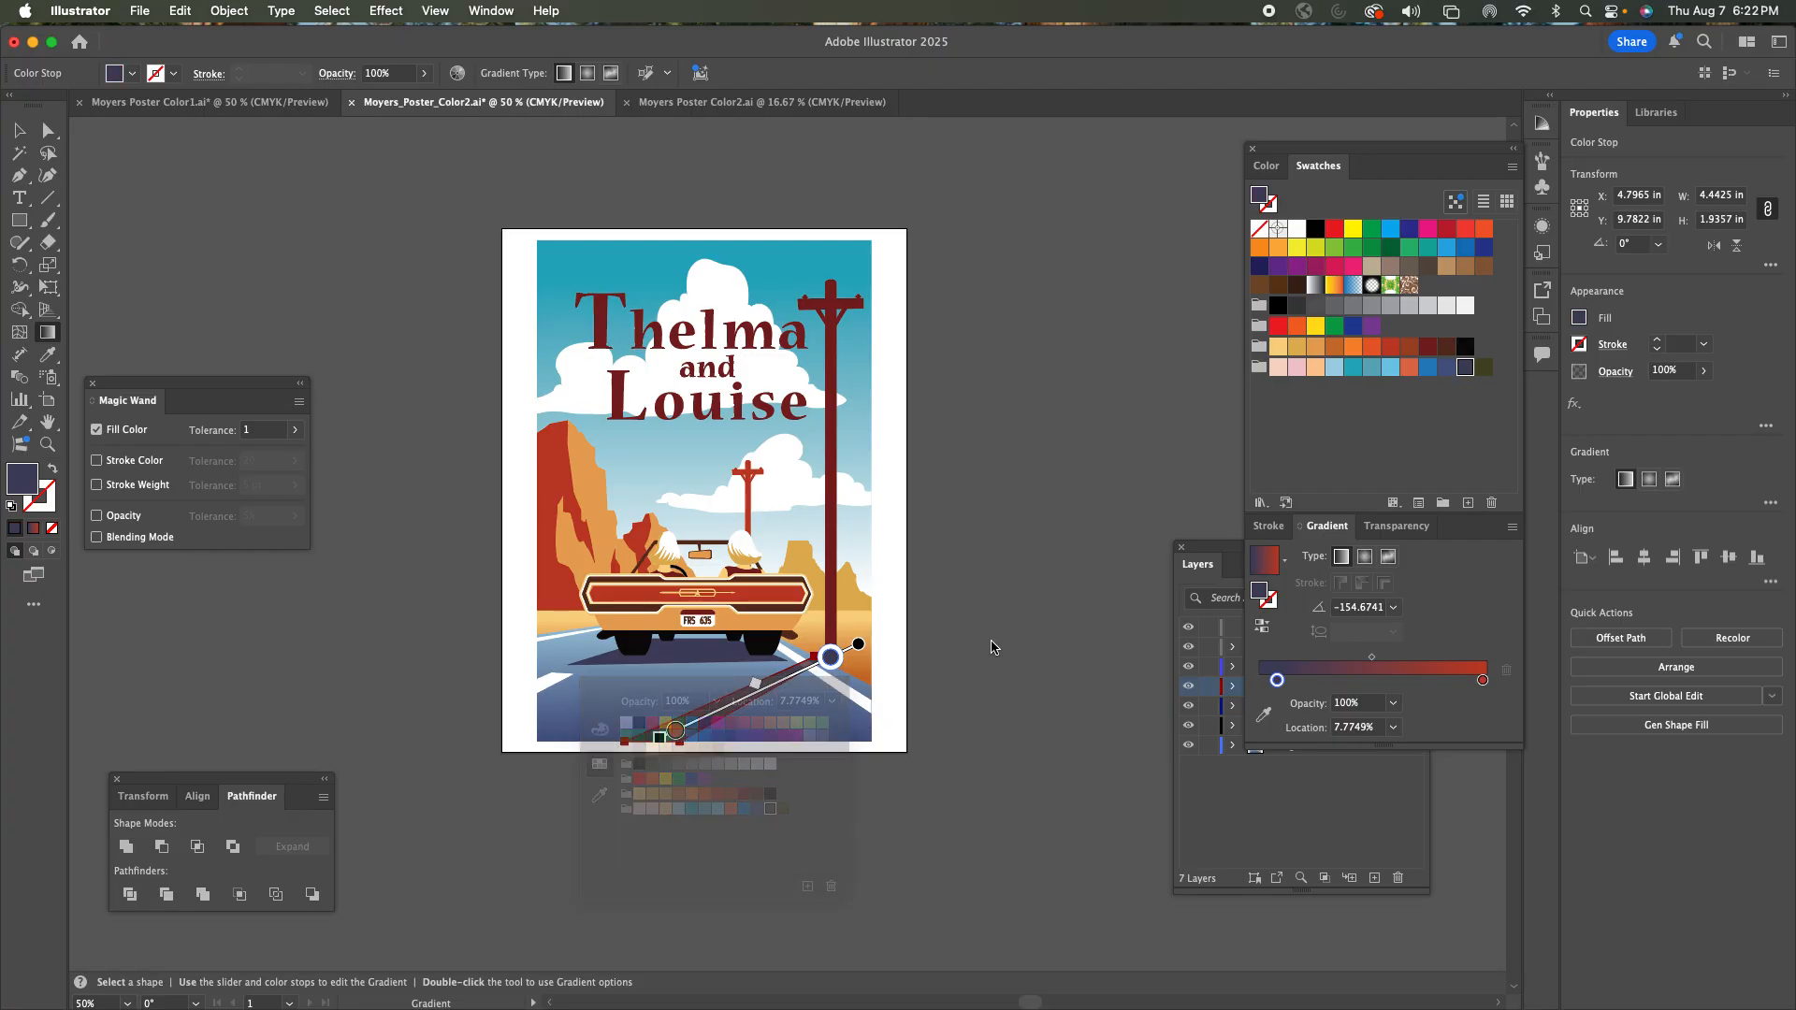
pyautogui.click(677, 733)
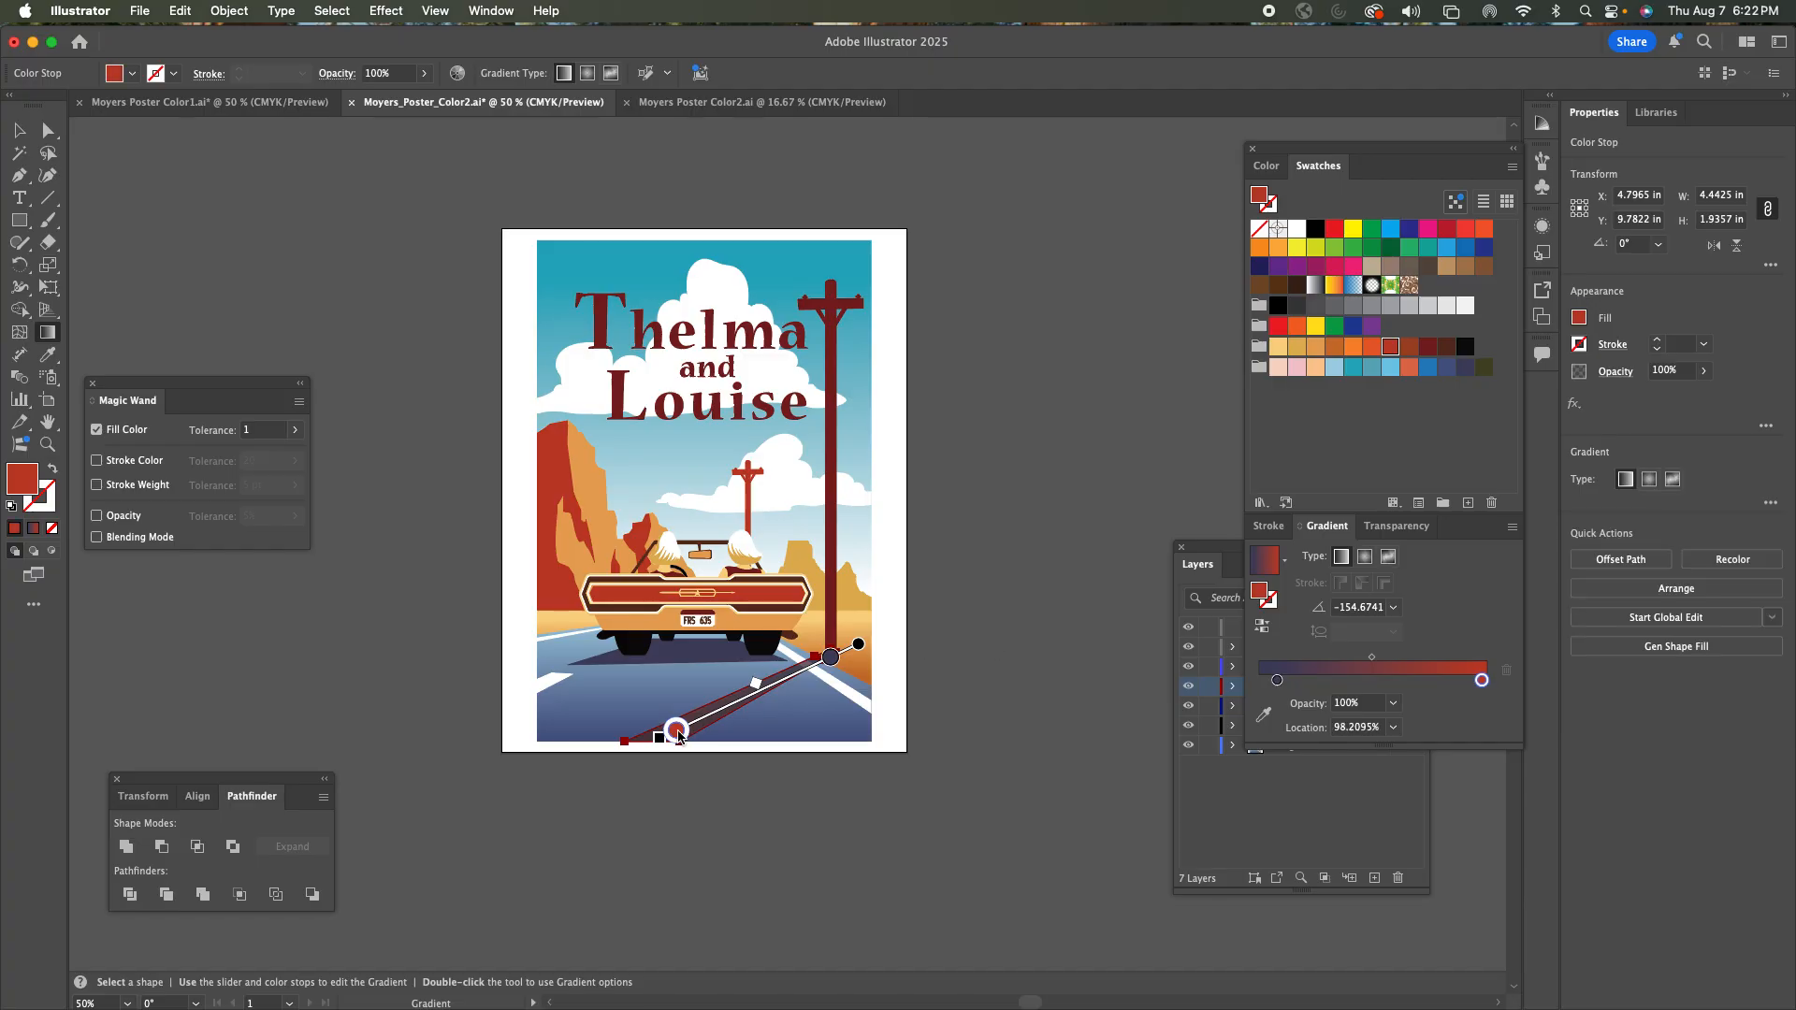
pyautogui.doubleClick(678, 733)
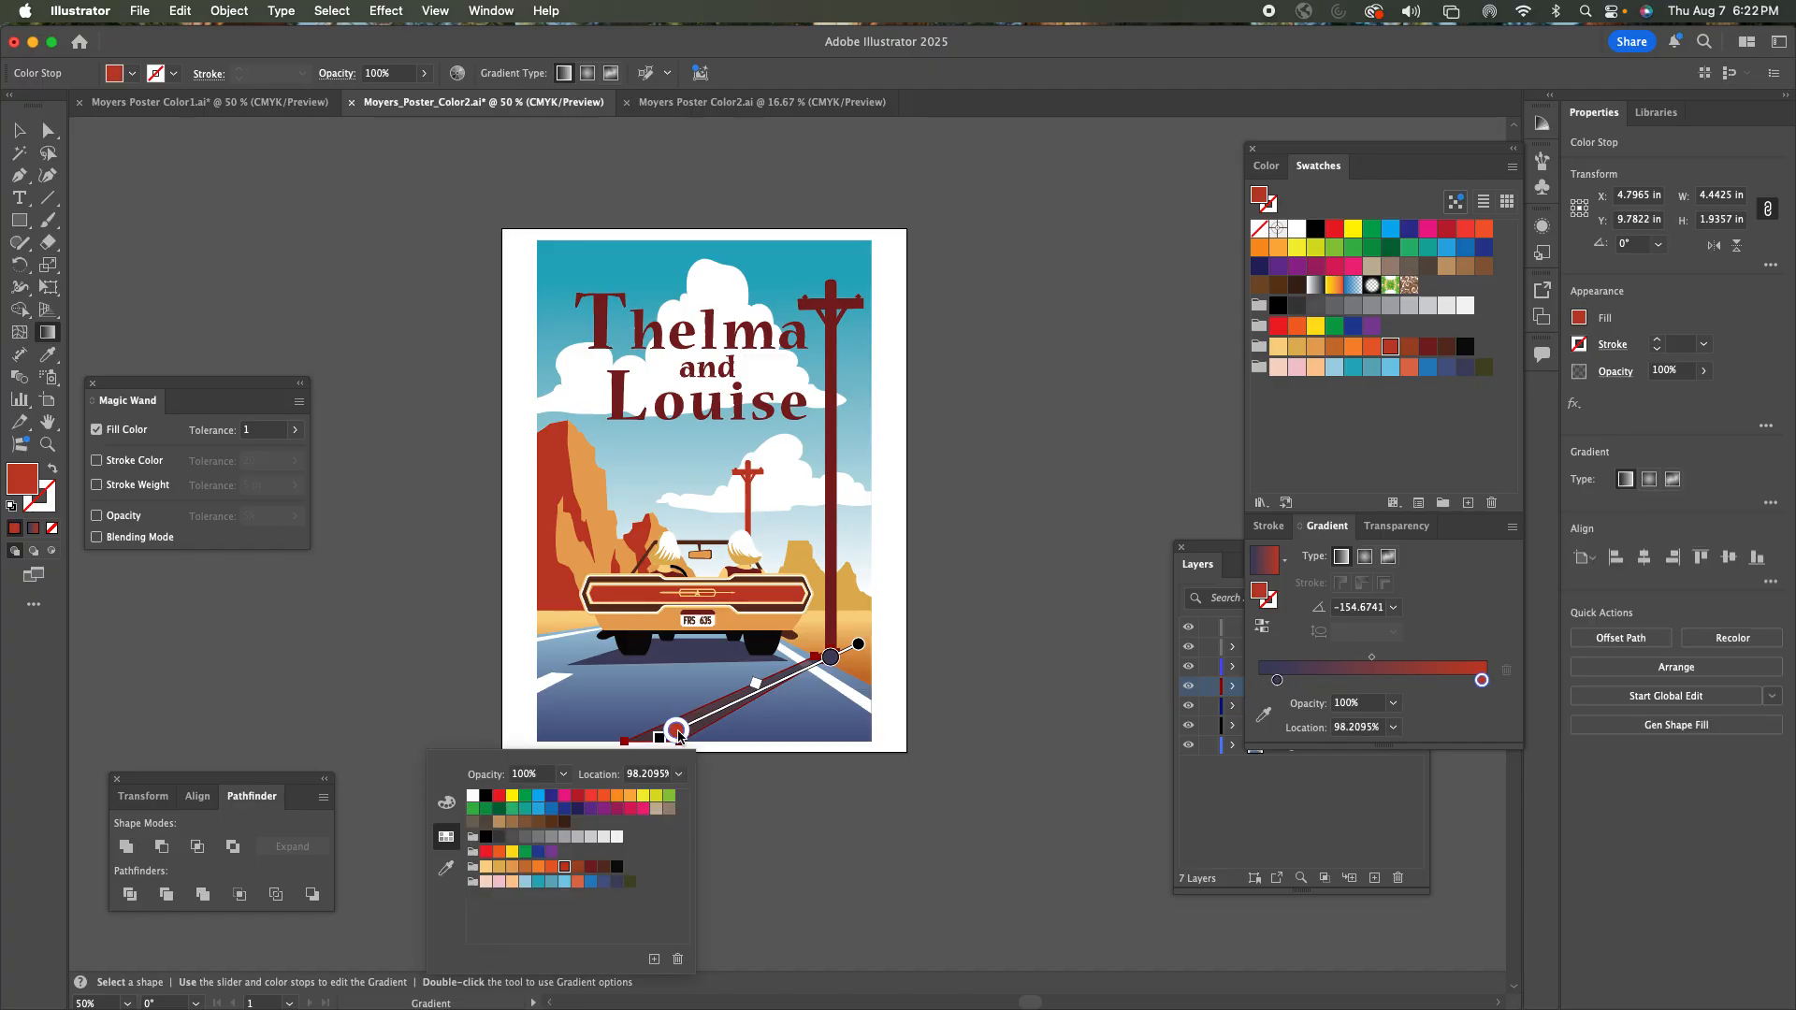
pyautogui.click(564, 881)
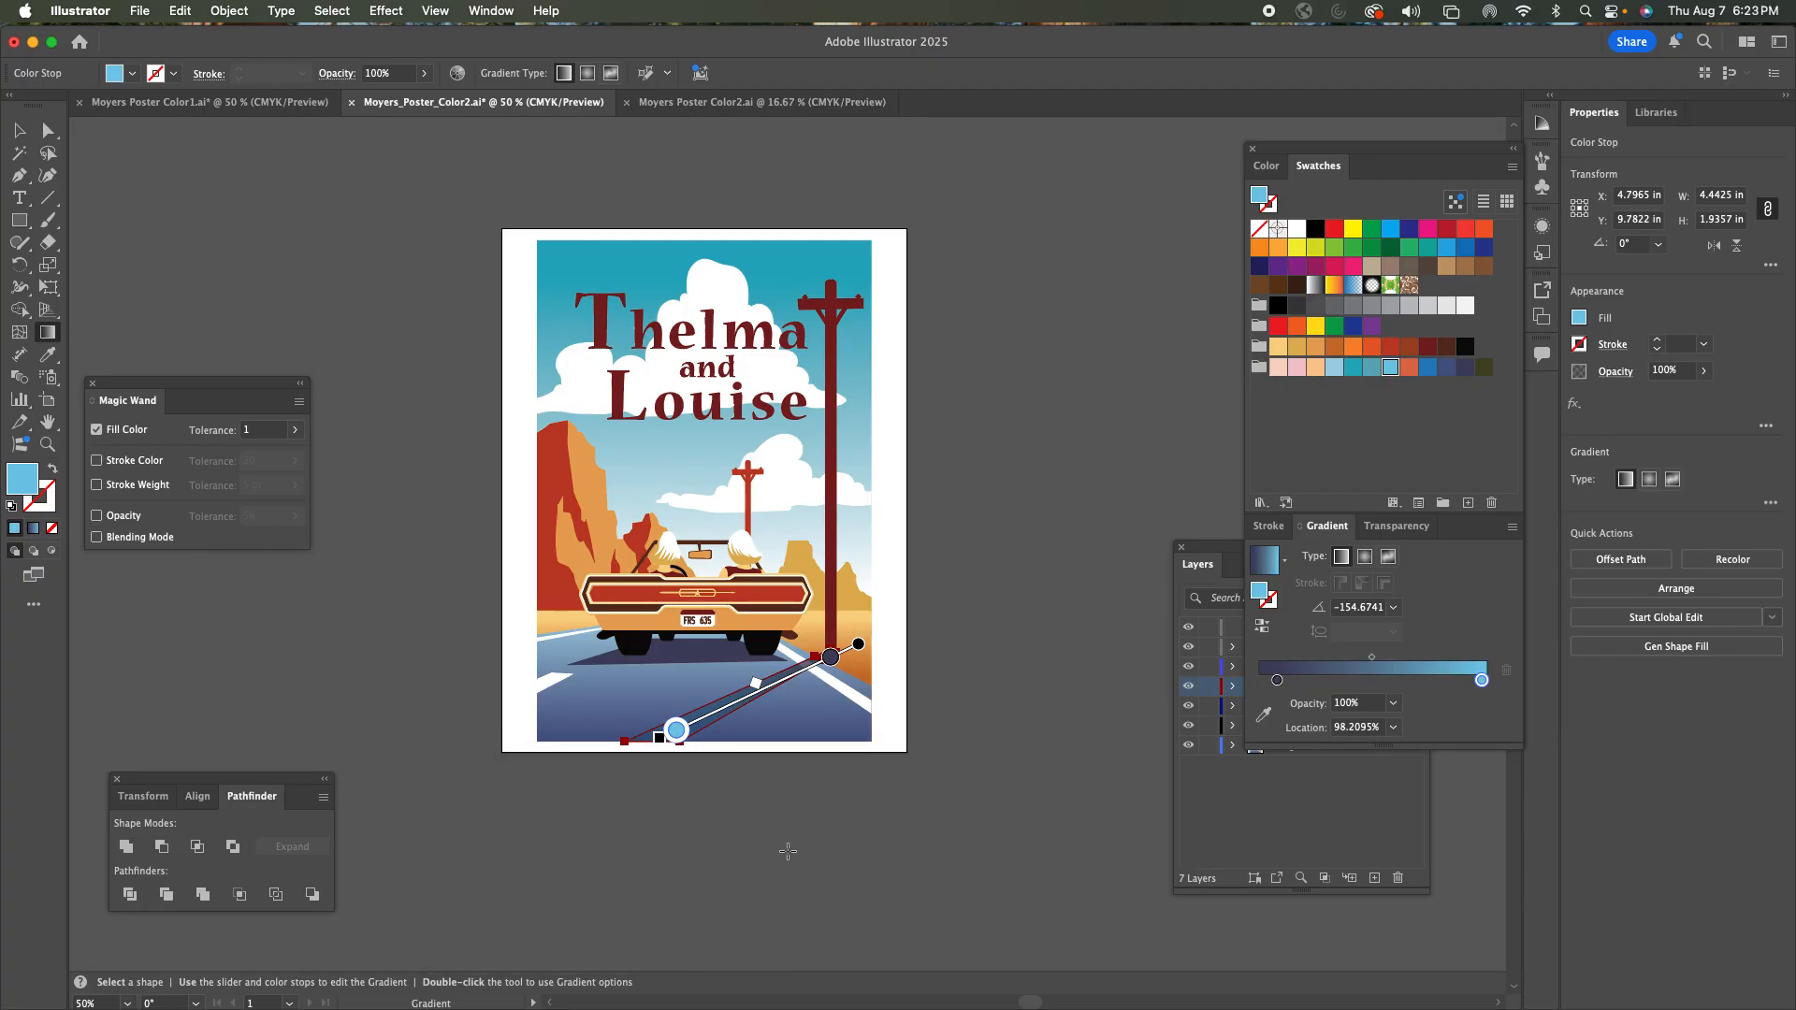
# Select the orange shapes of the car body and rearview mirror, excluding the cliff, and fill them with the teal canyon swatch.
pyautogui.click(48, 130)
pyautogui.click(256, 215)
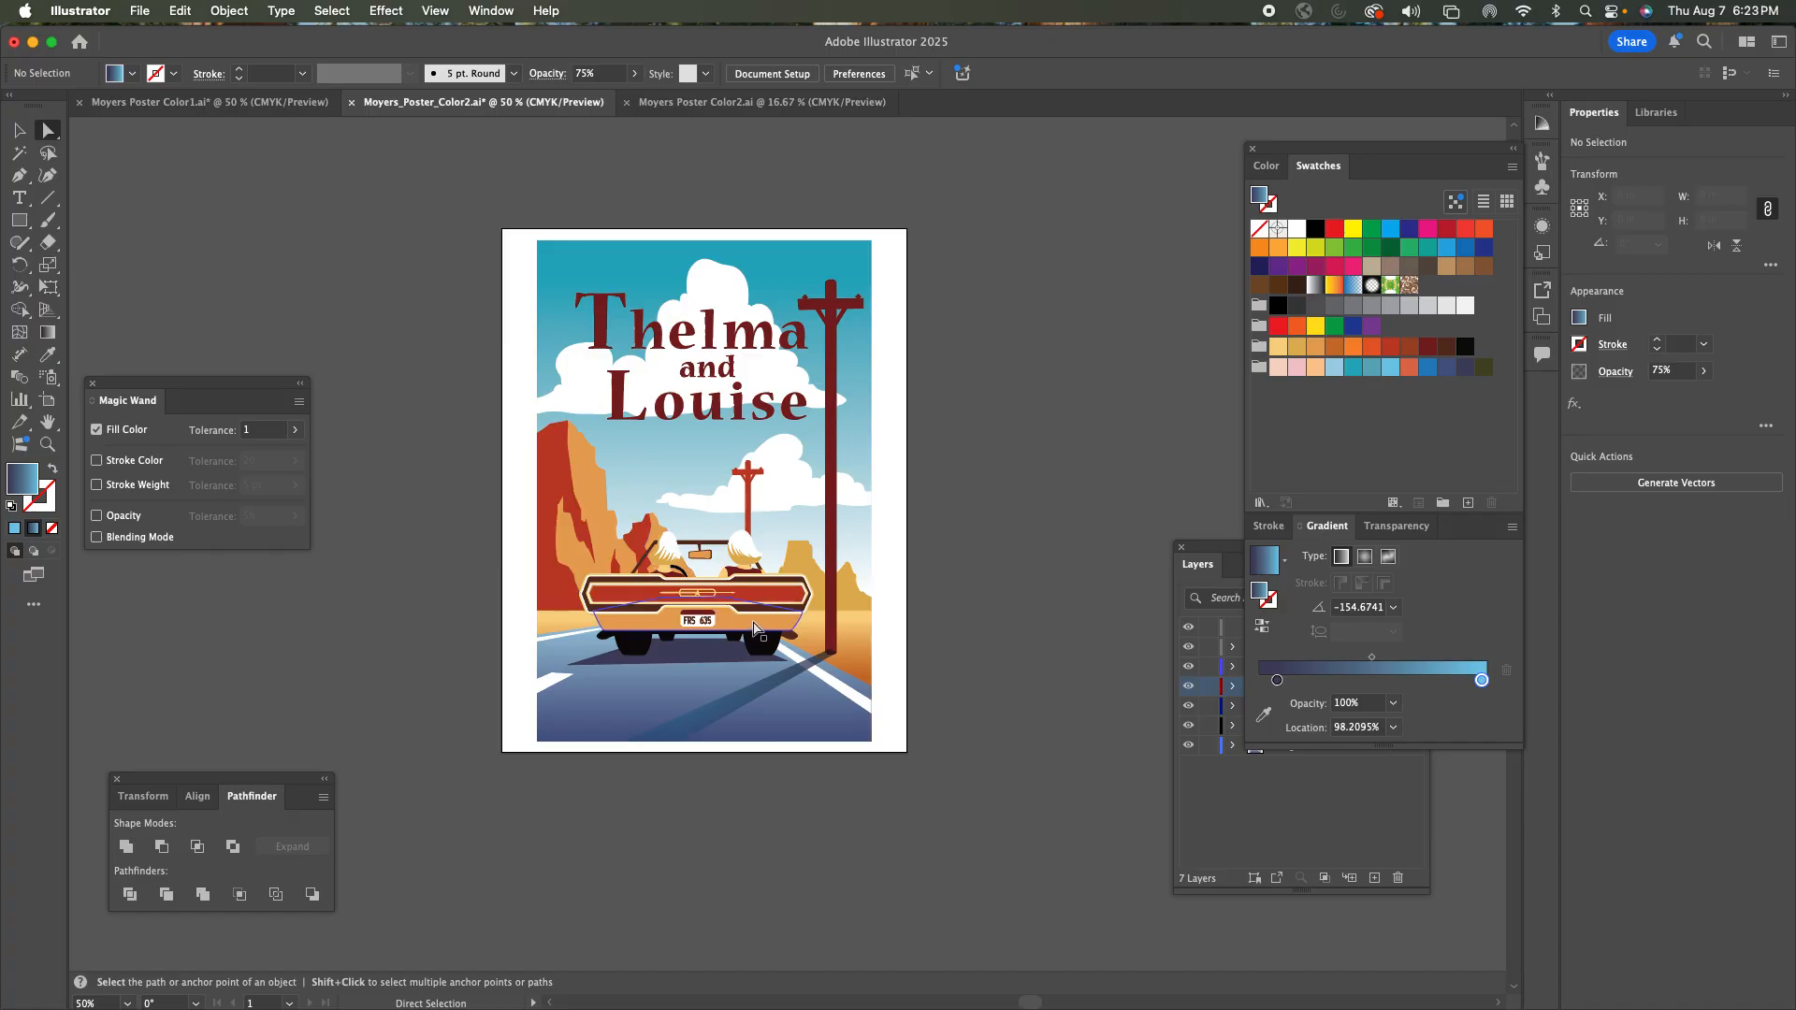
pyautogui.press('z')
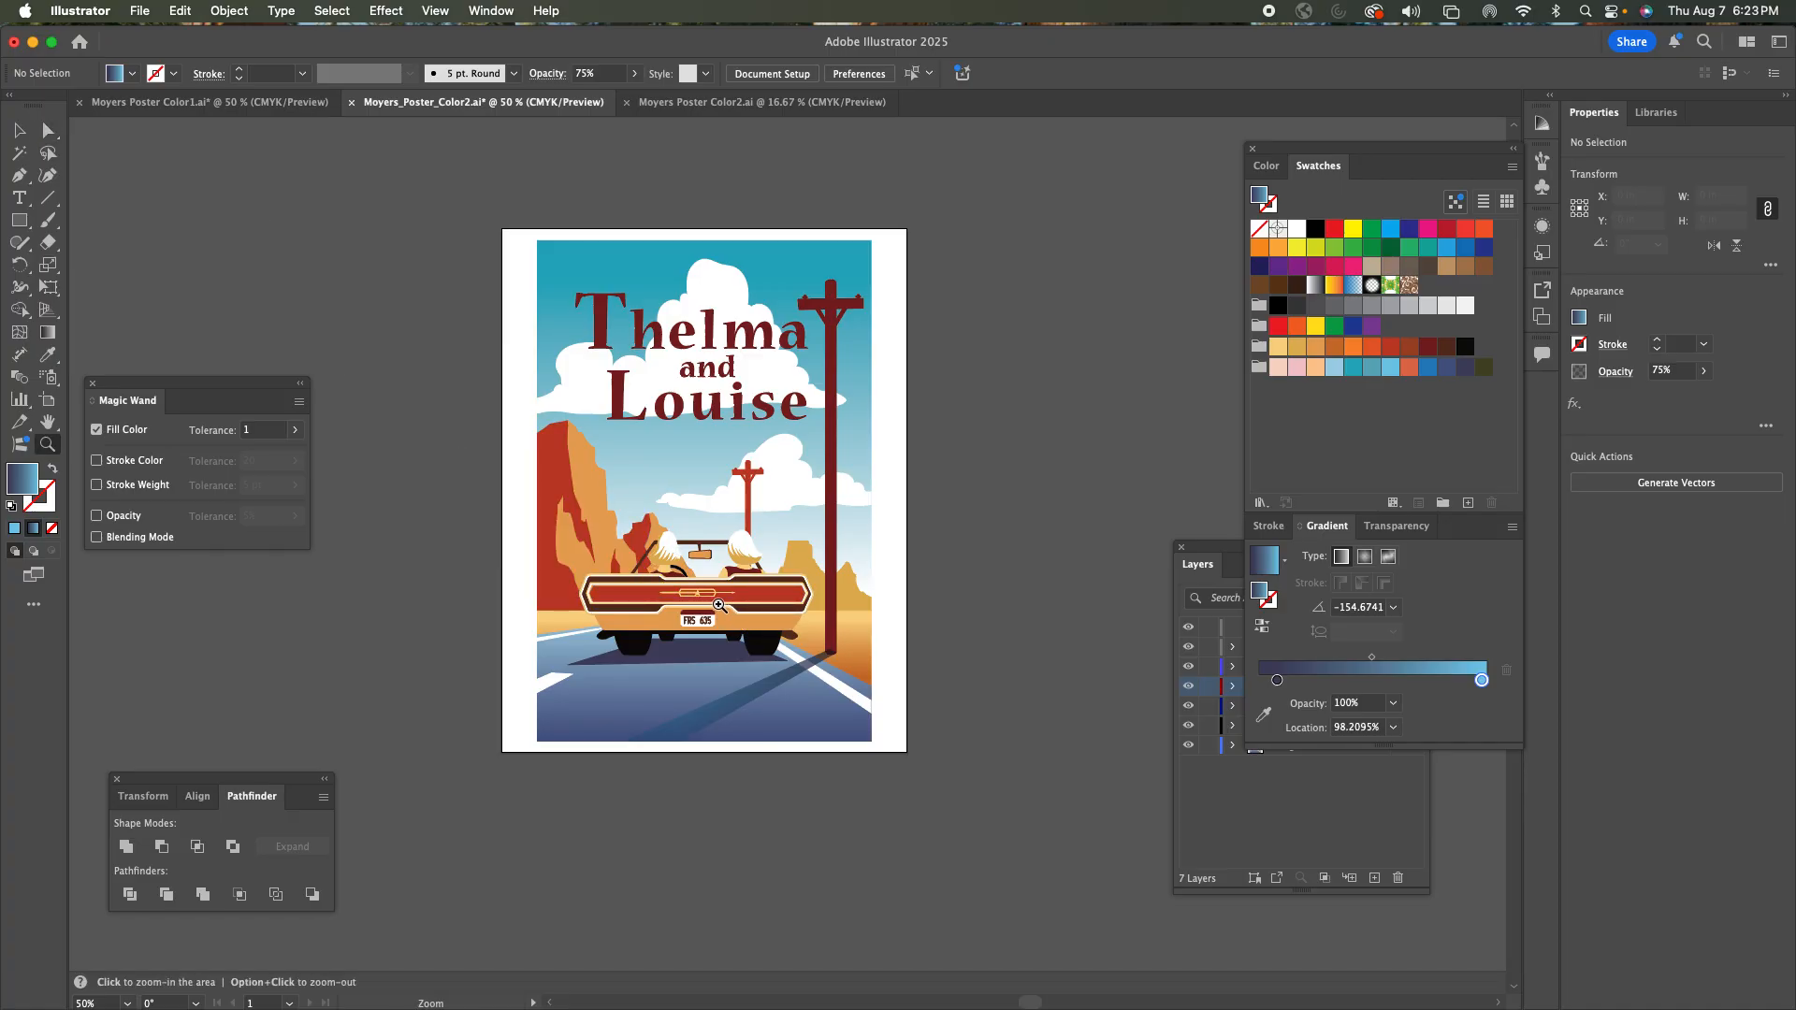
pyautogui.click(723, 609)
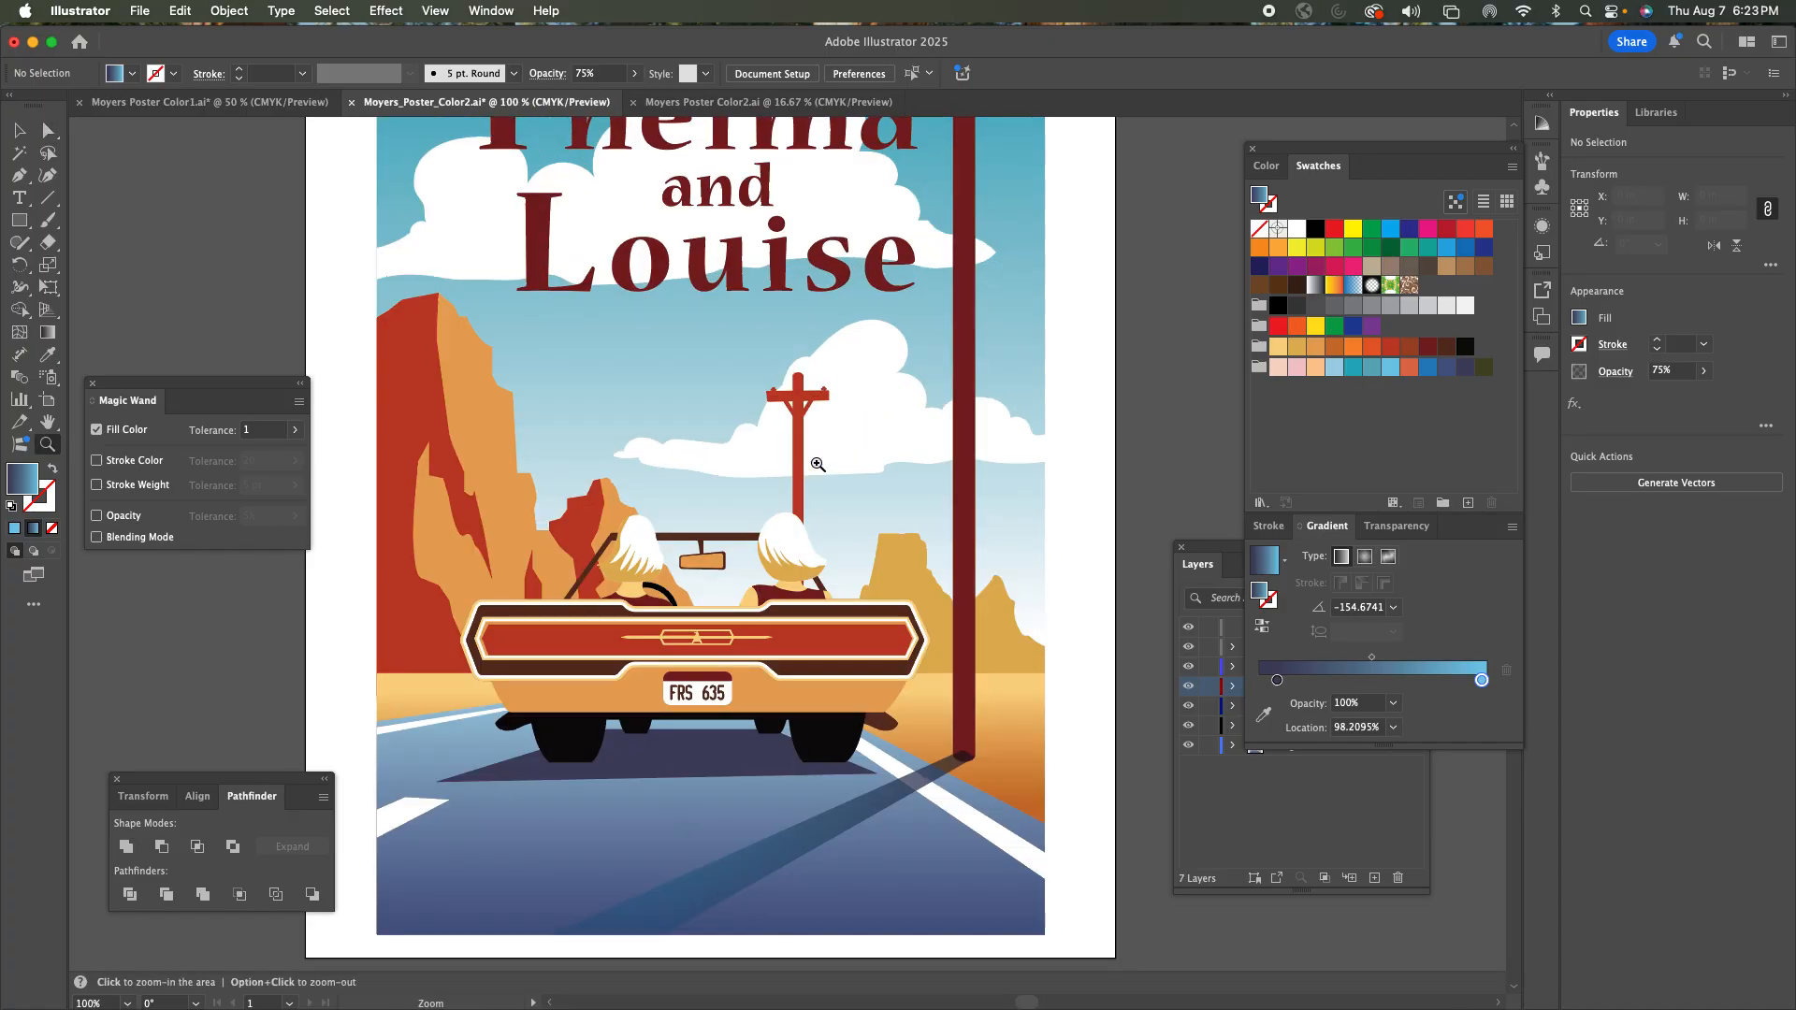
pyautogui.click(820, 467)
pyautogui.click(18, 153)
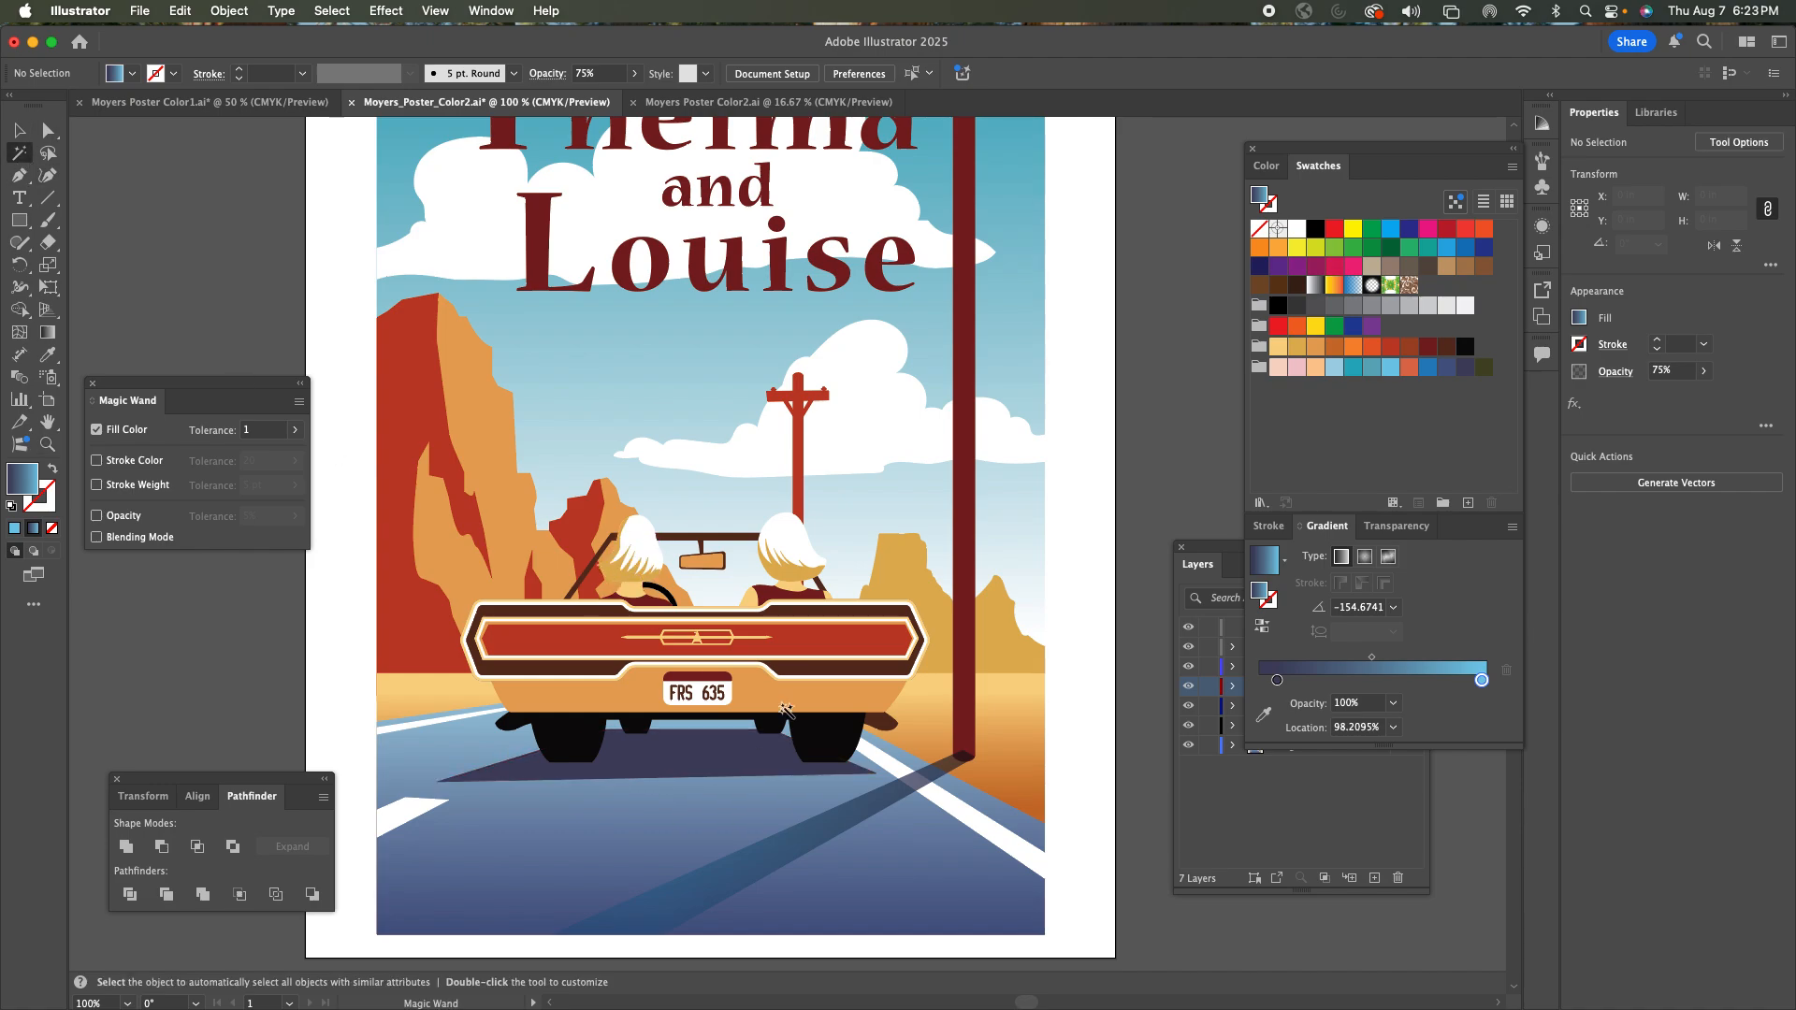
pyautogui.click(786, 699)
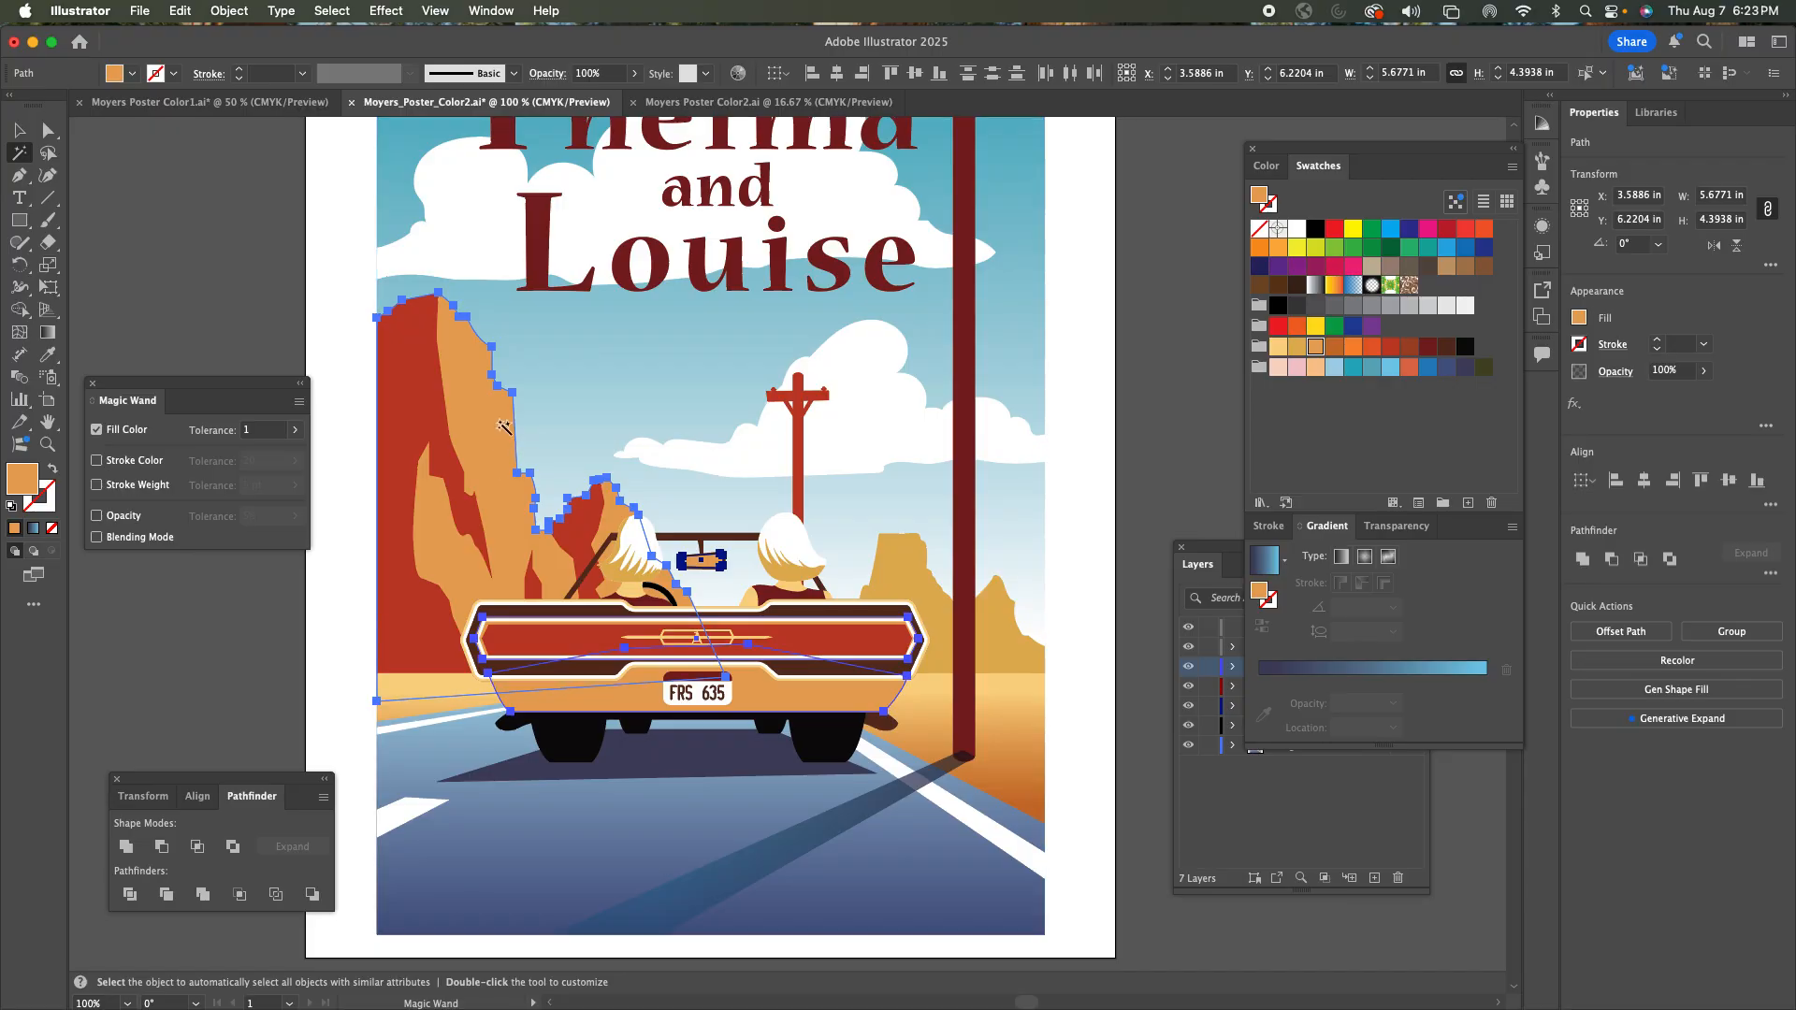
pyautogui.click(19, 132)
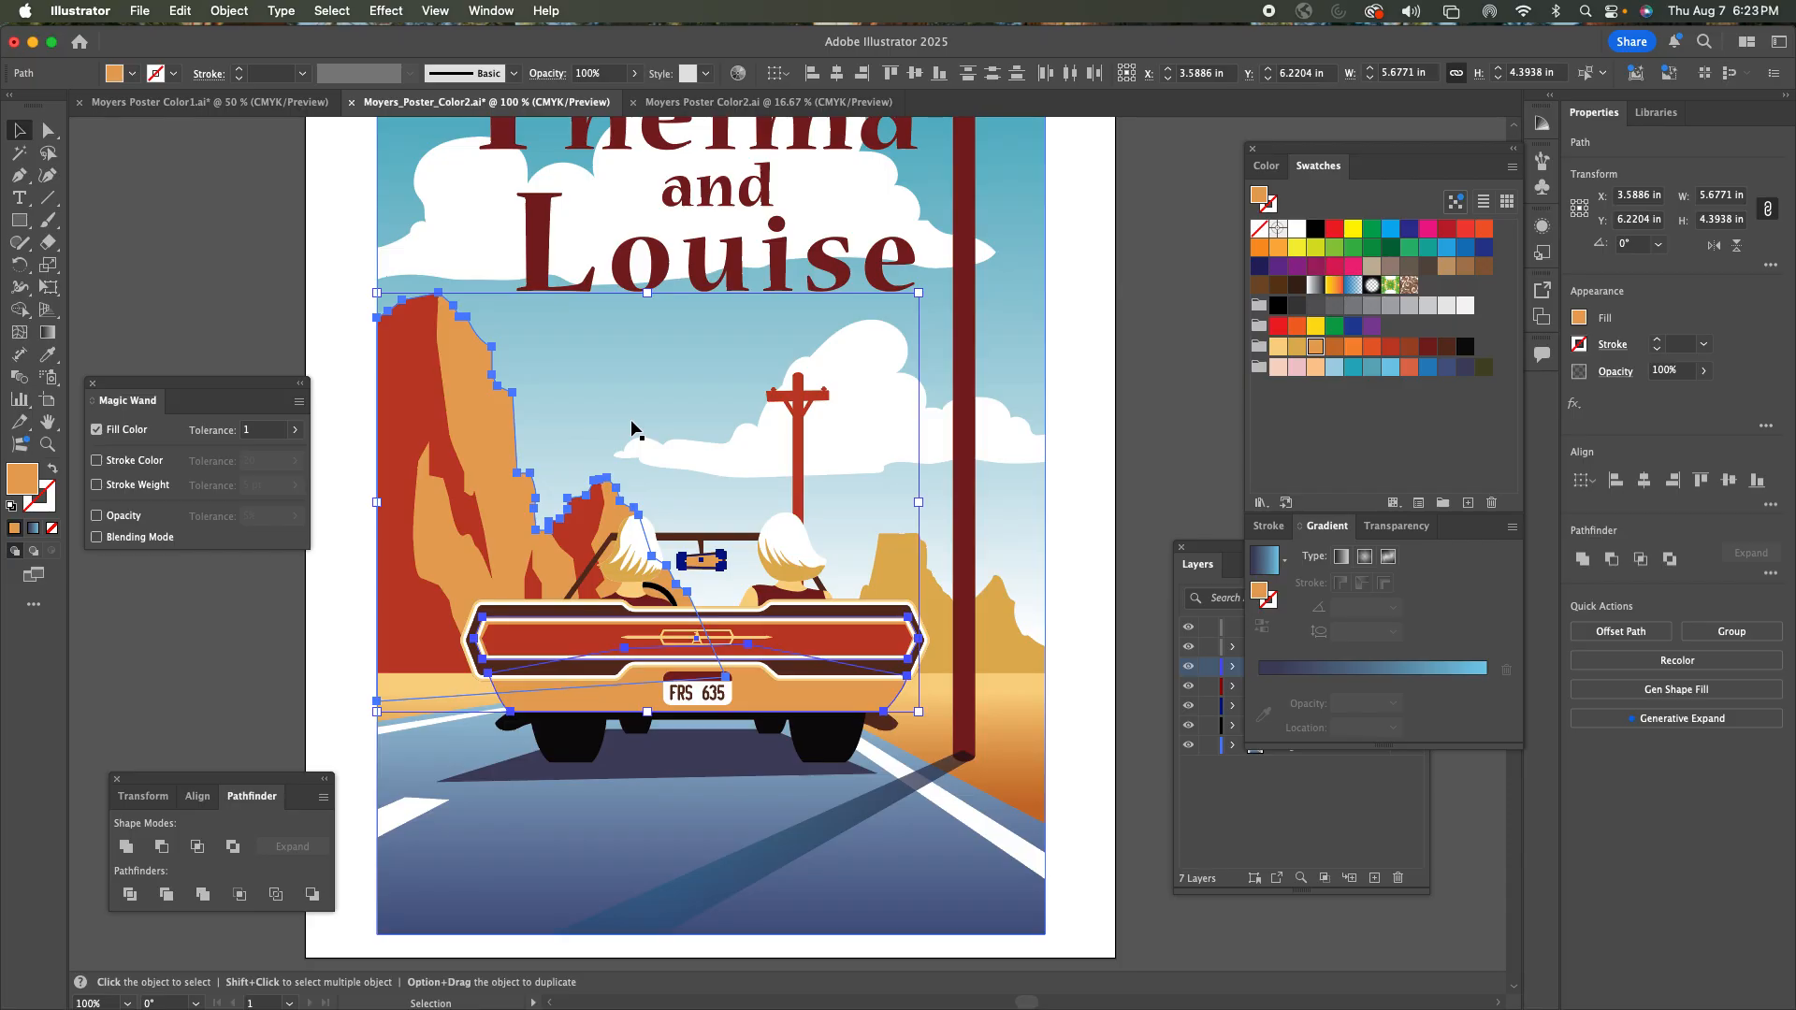
pyautogui.keyDown('shift'); pyautogui.click(490, 417); pyautogui.keyUp('shift')
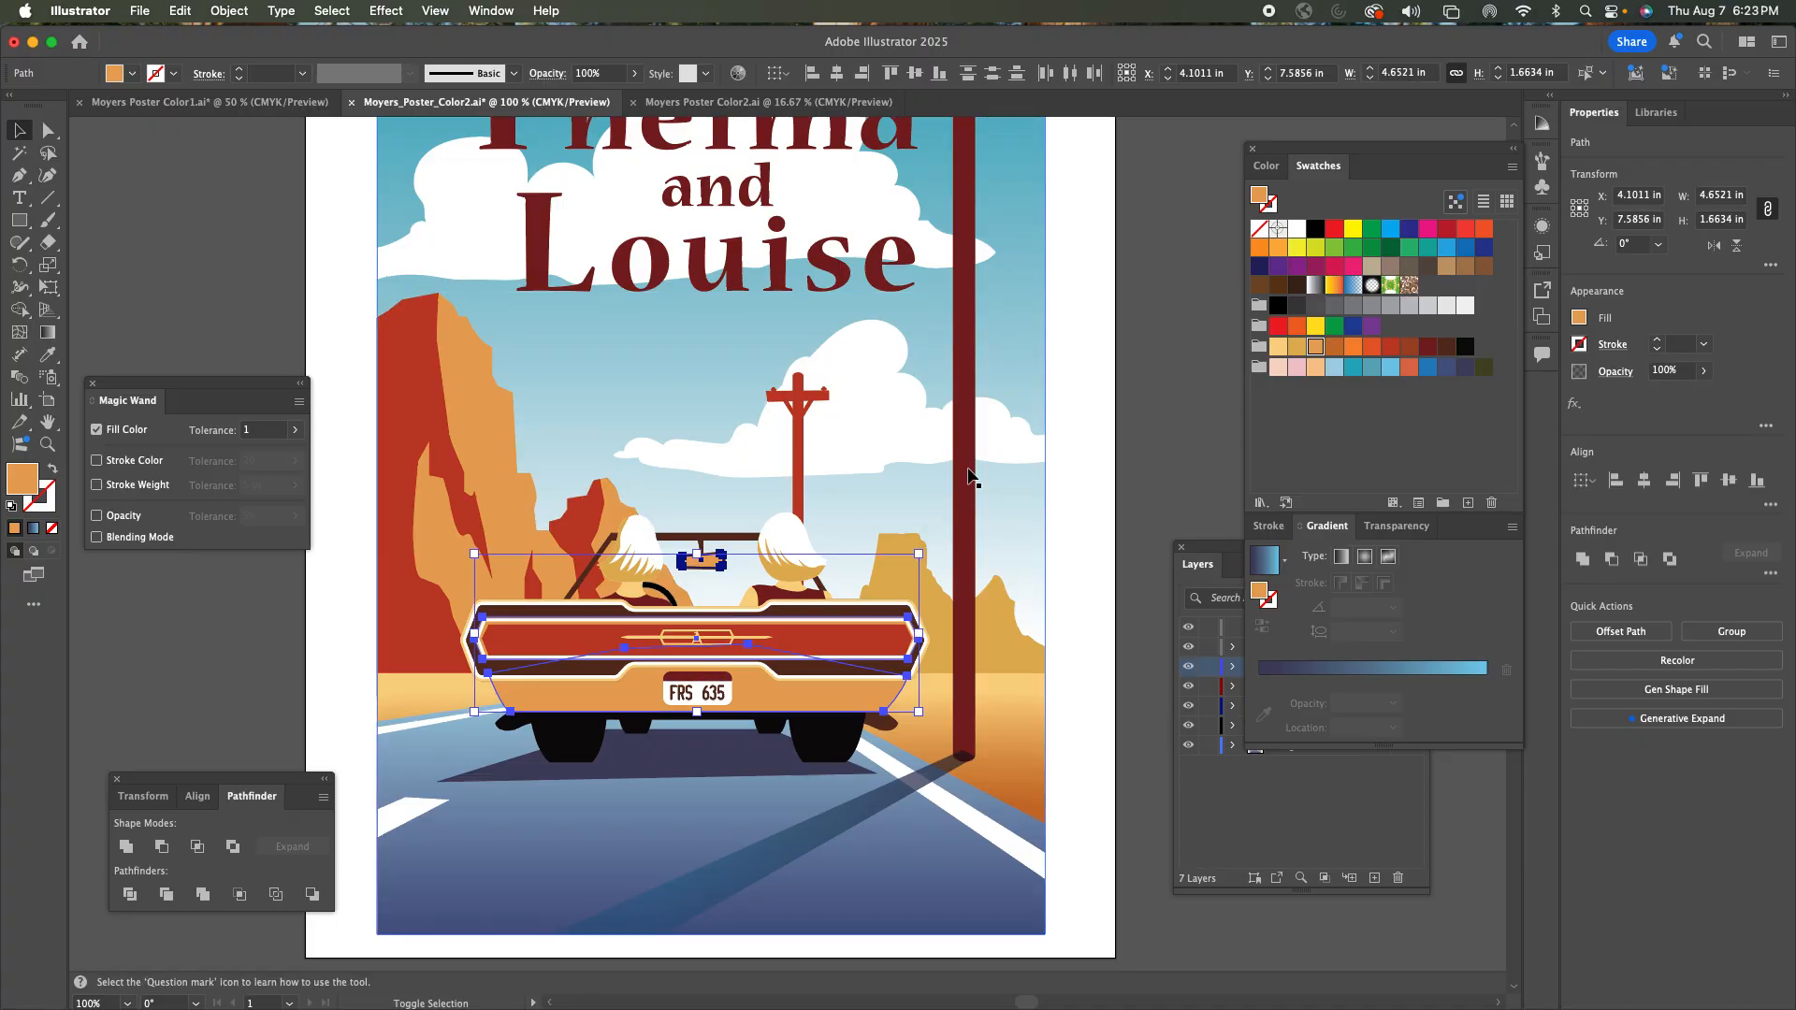
pyautogui.click(1428, 367)
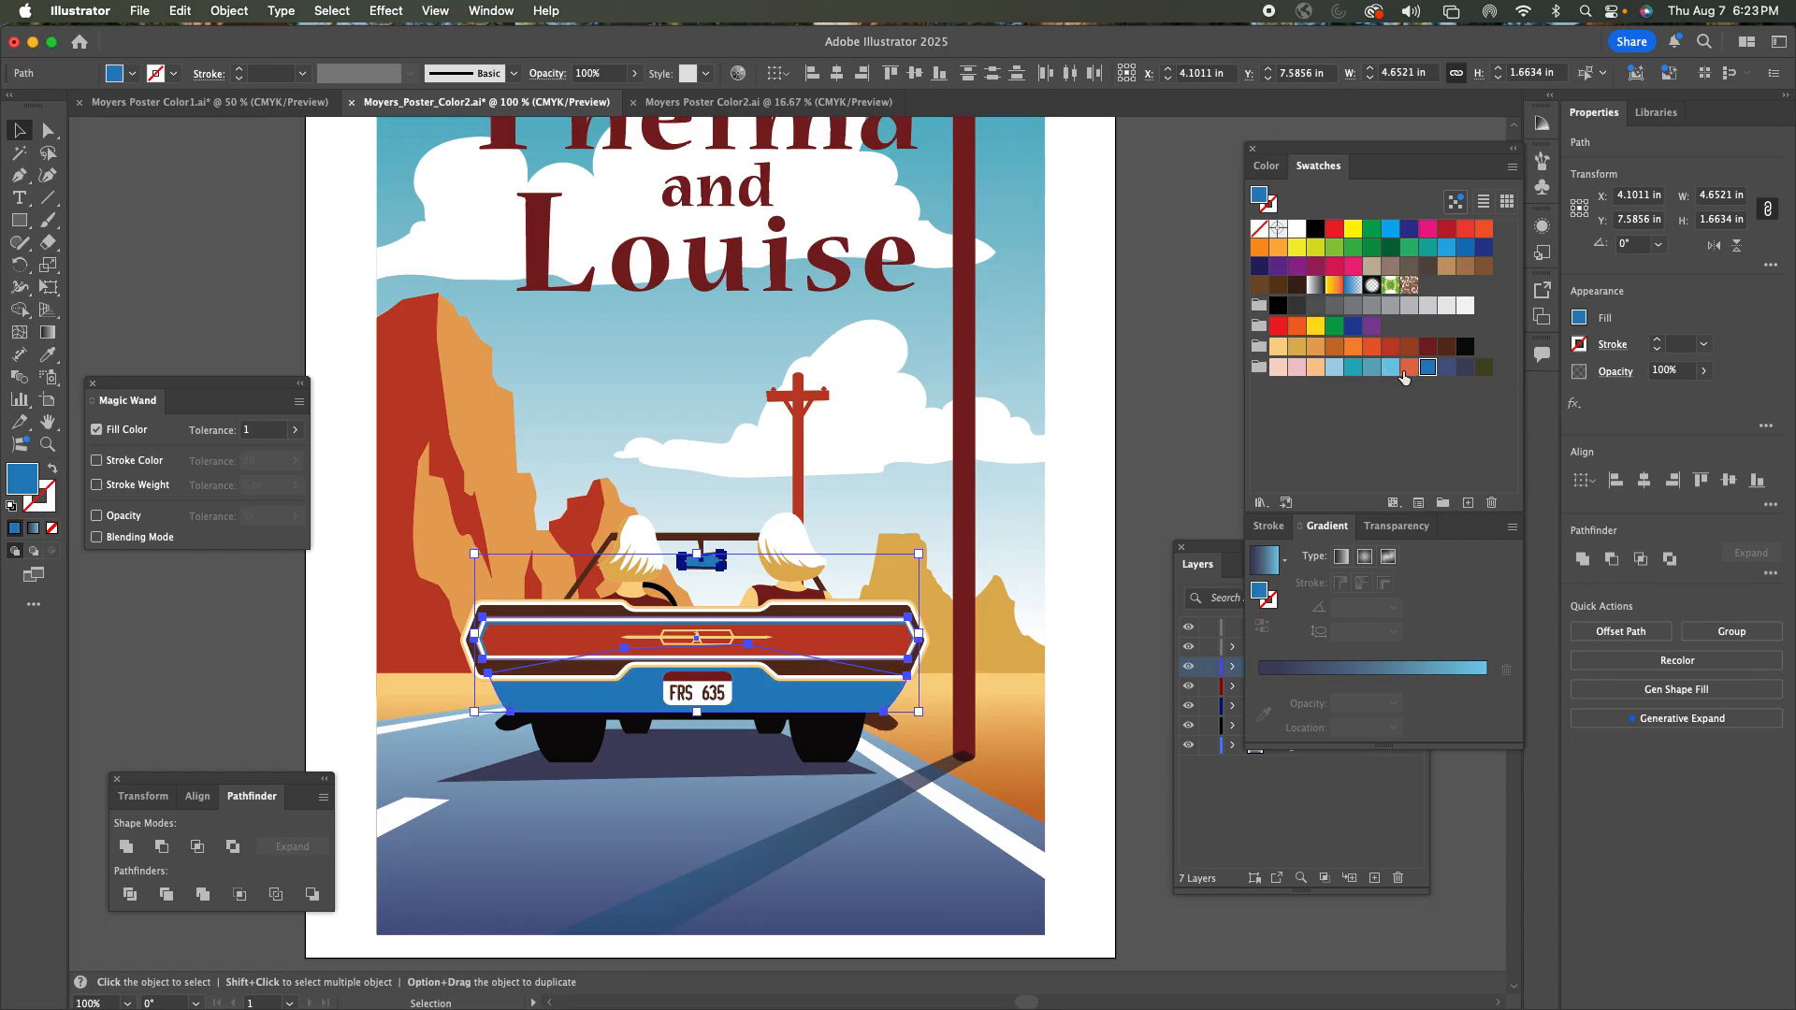
pyautogui.click(1391, 368)
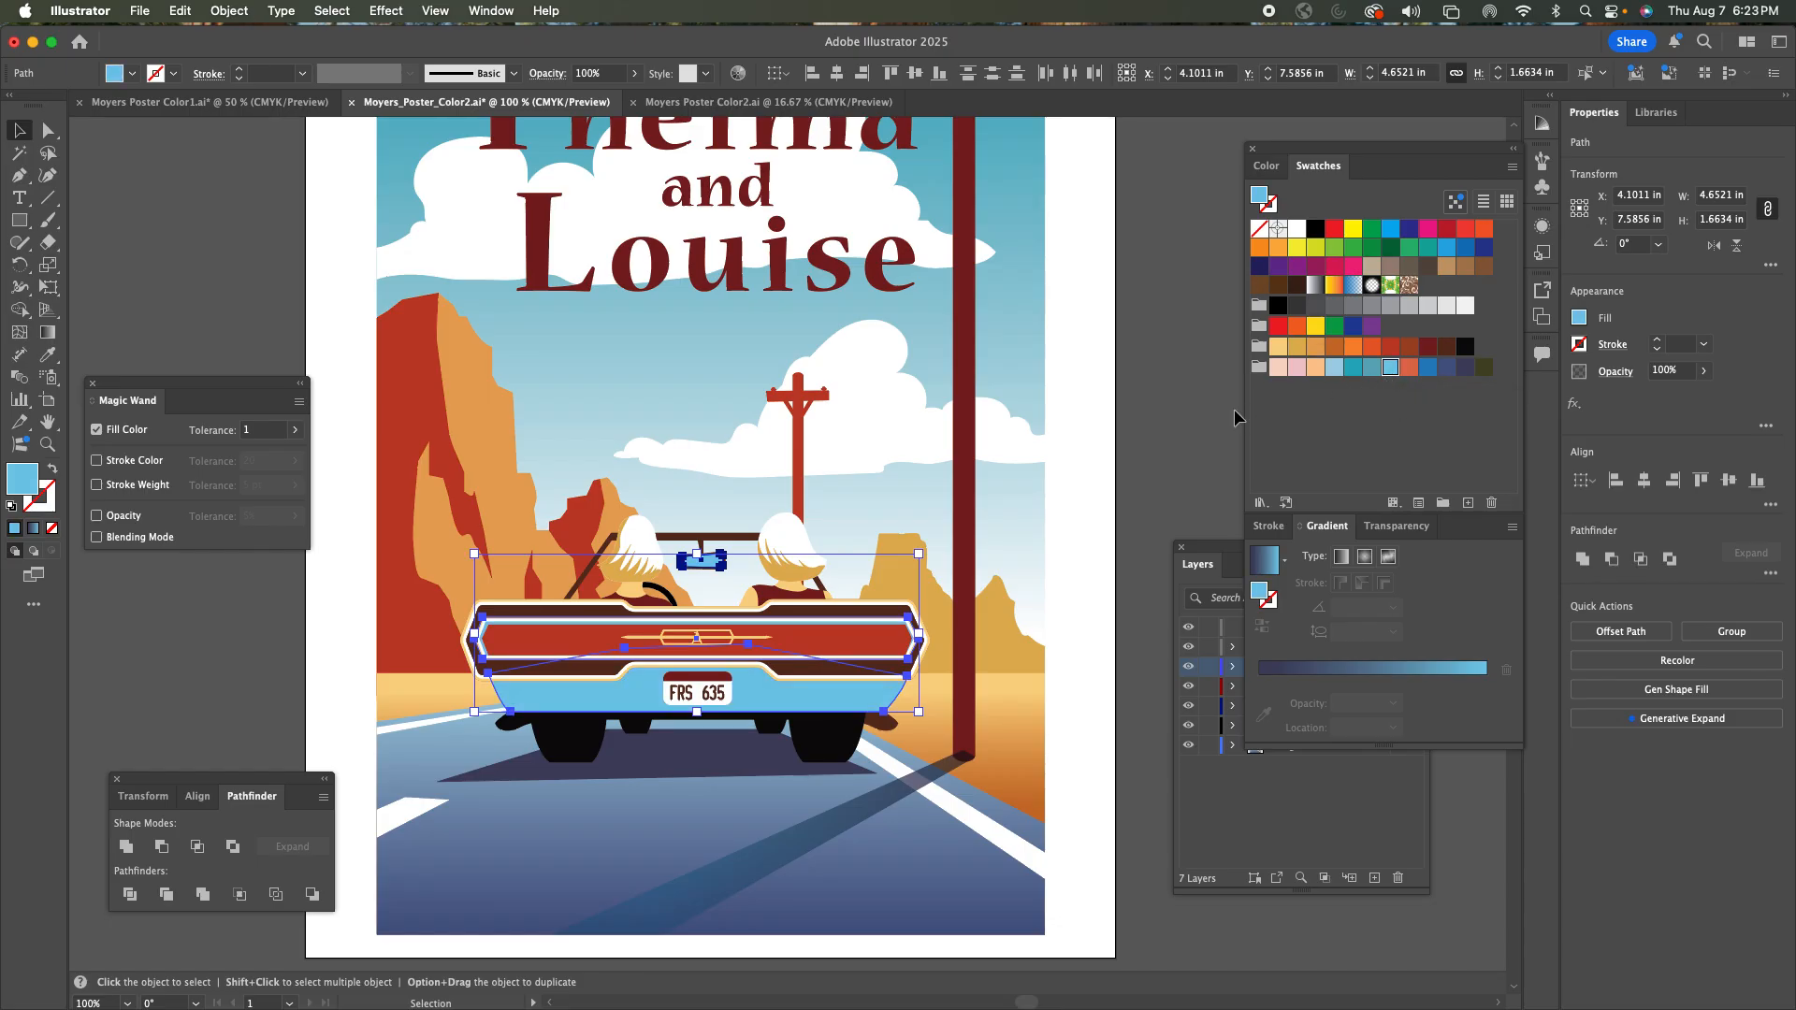
pyautogui.click(1354, 368)
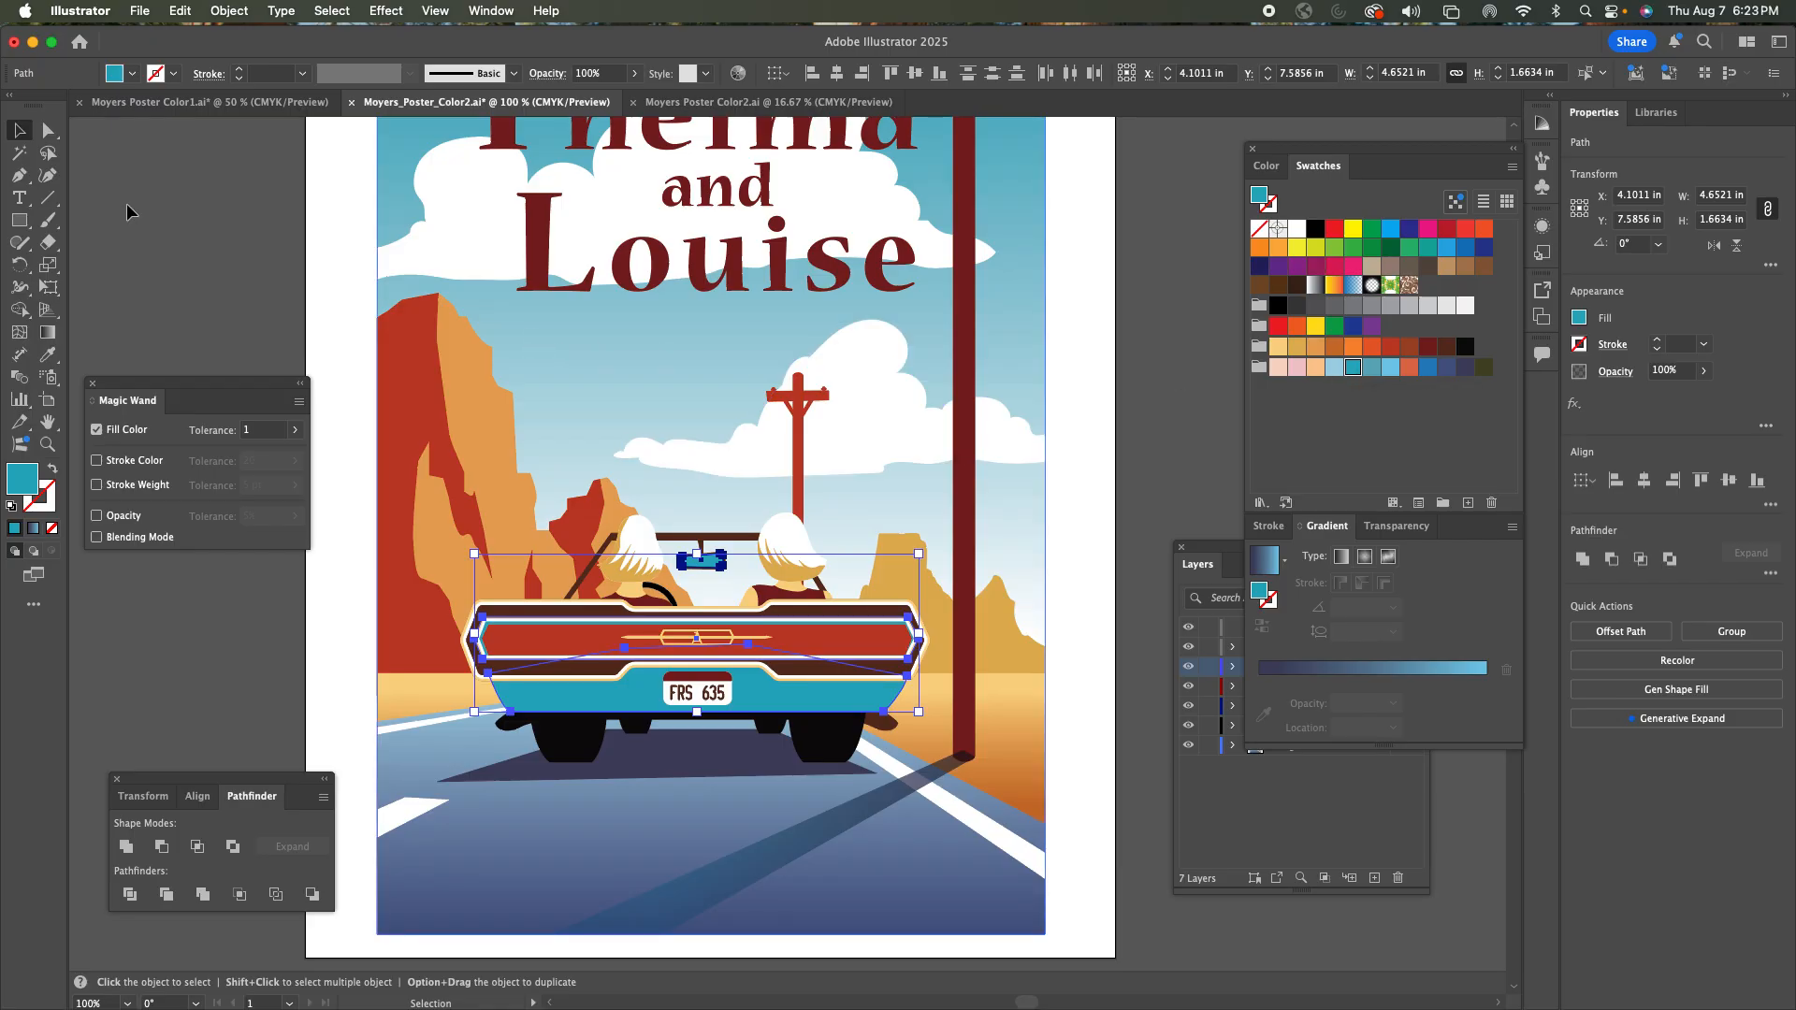
pyautogui.click(47, 130)
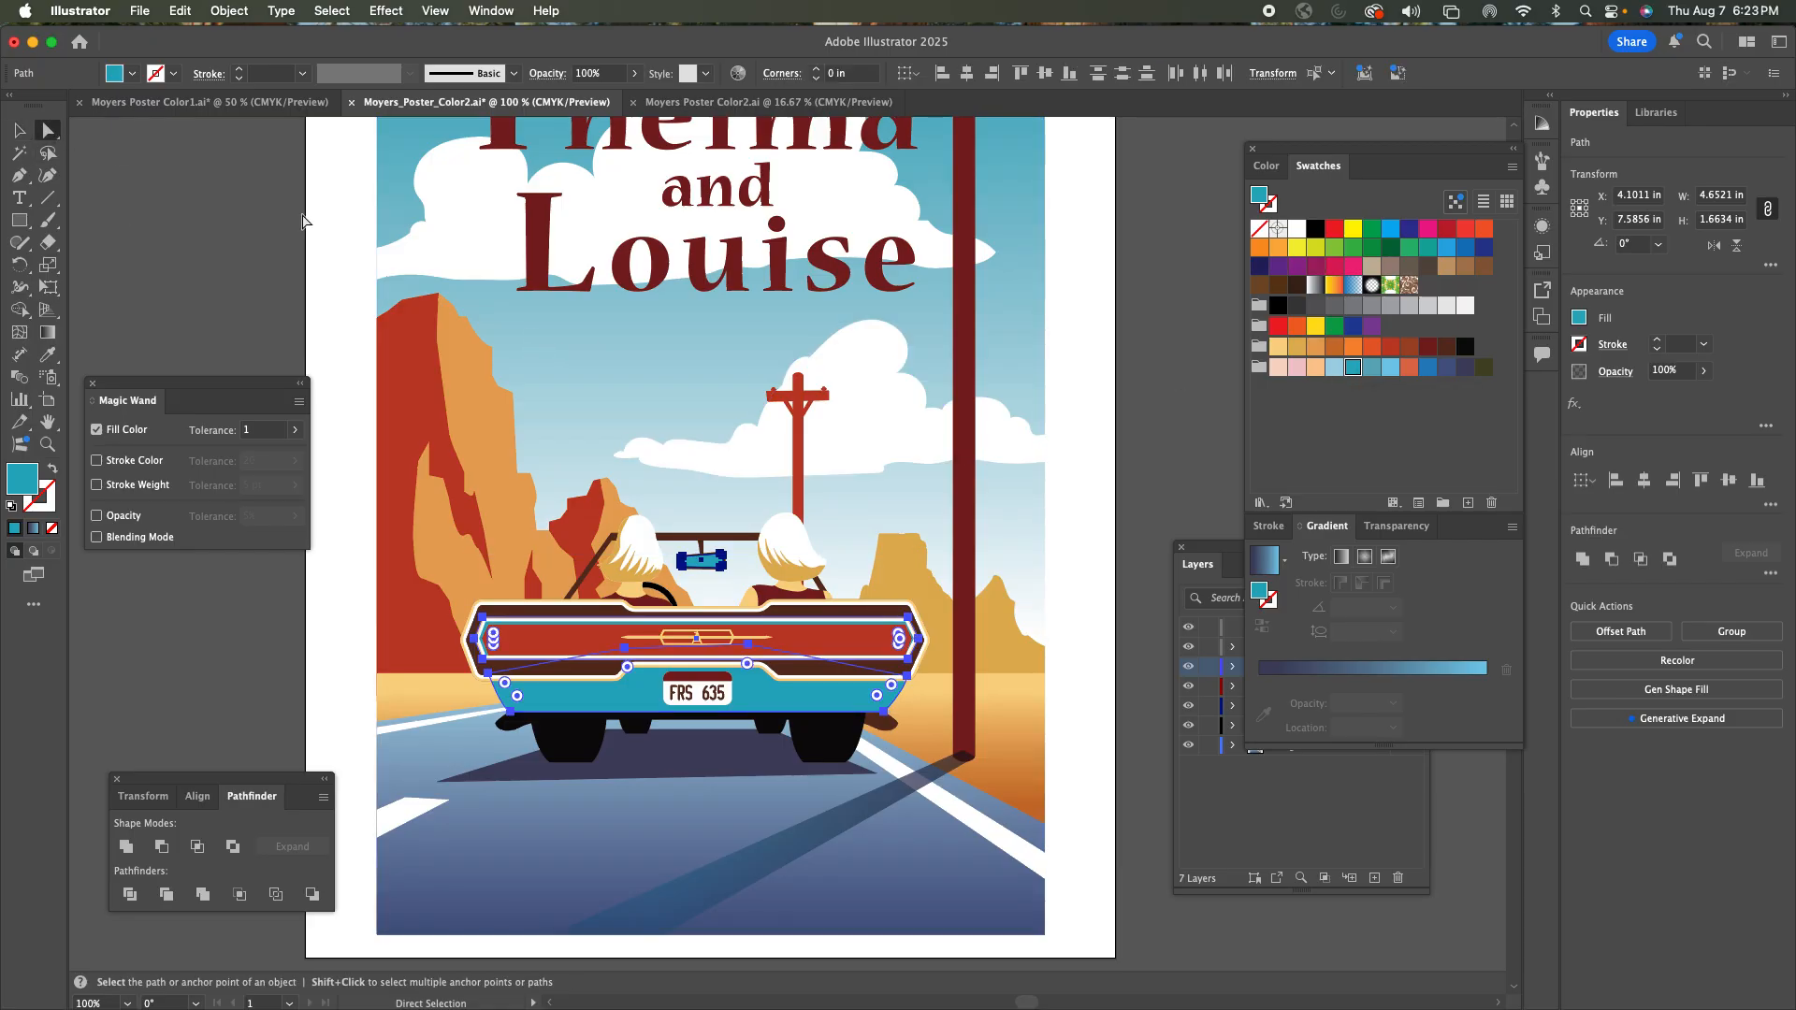
pyautogui.click(1170, 442)
# Recolor the strokes of the outer and inner trim outlines on the car's rear with the light blue canyon swatch.
pyautogui.press('z')
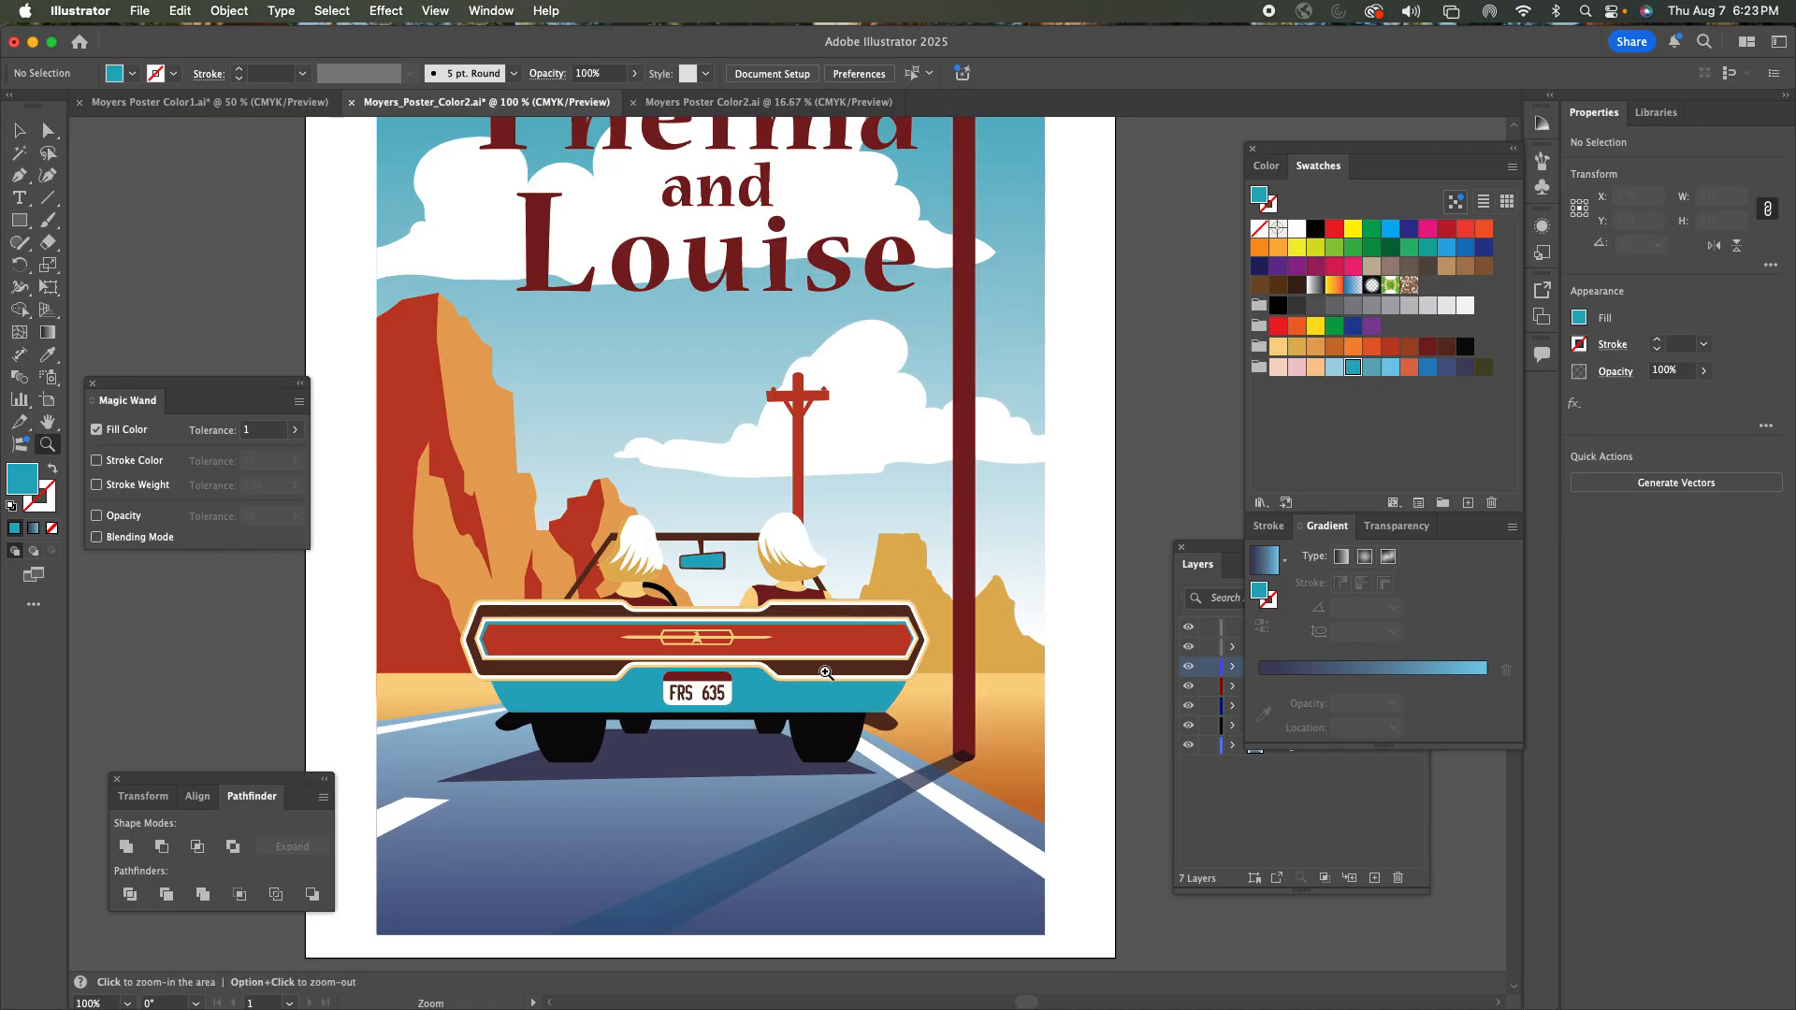
pyautogui.click(847, 628)
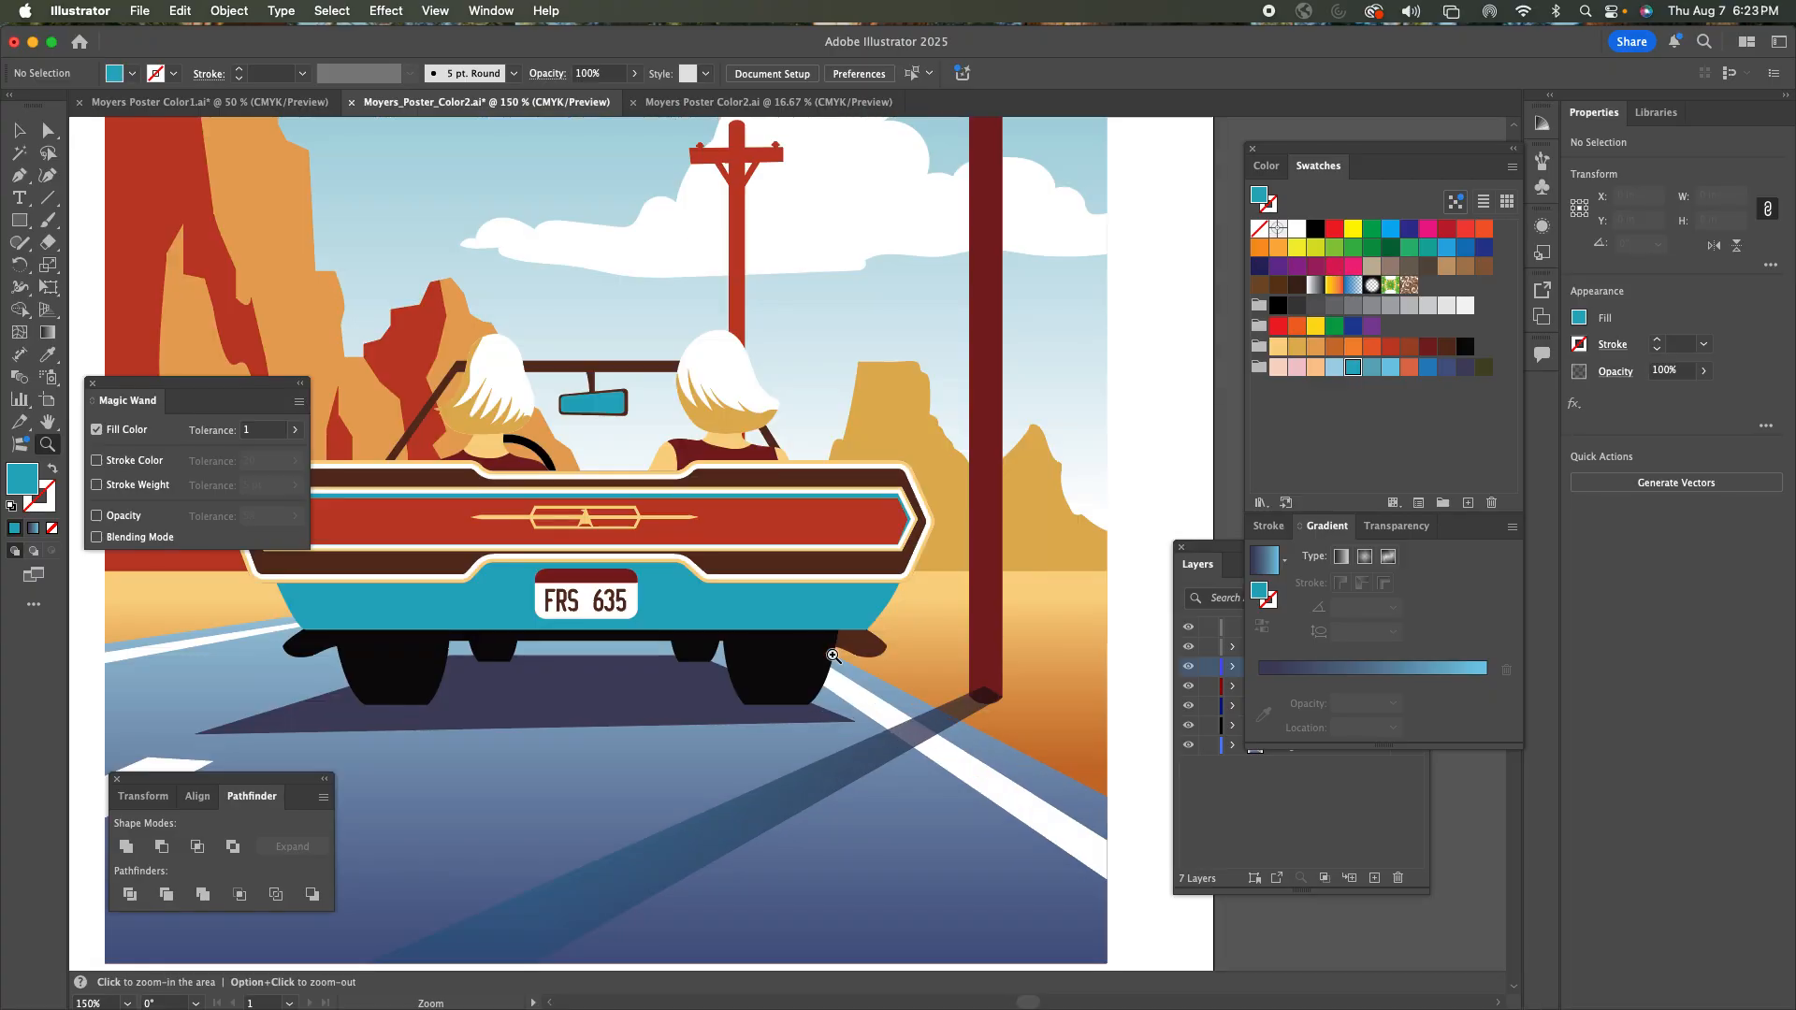
pyautogui.click(773, 545)
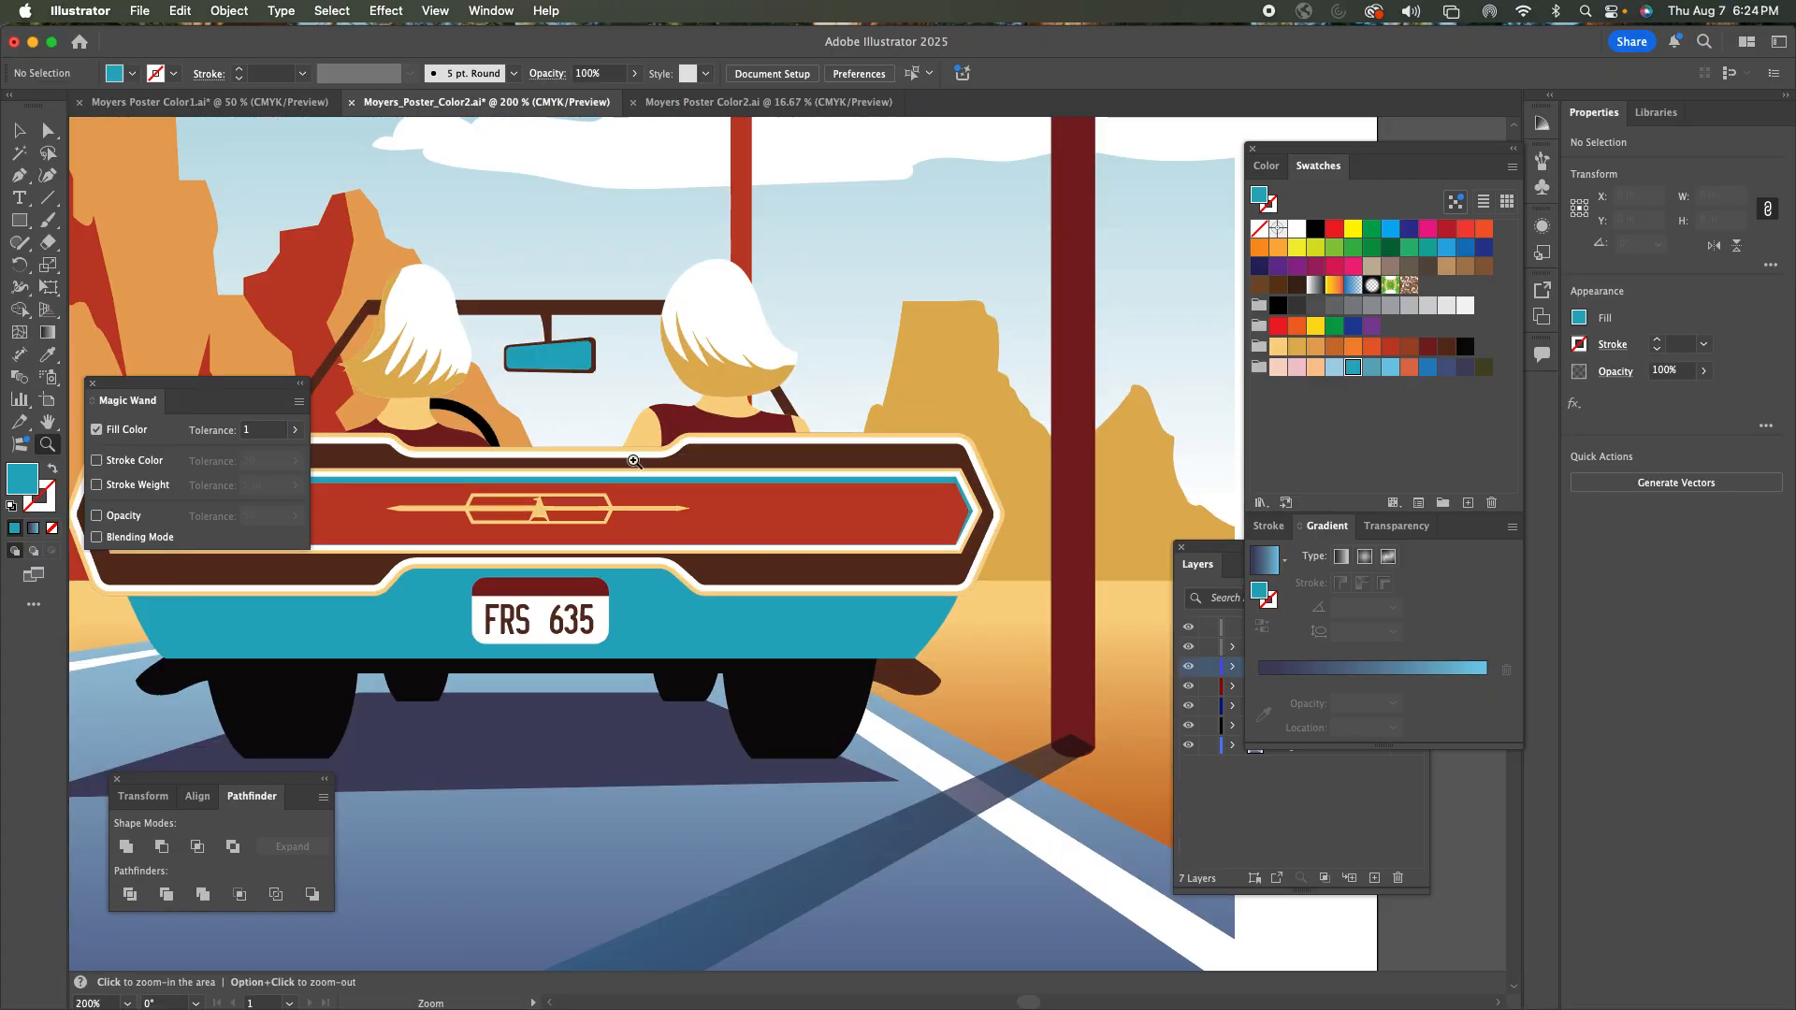
pyautogui.click(48, 130)
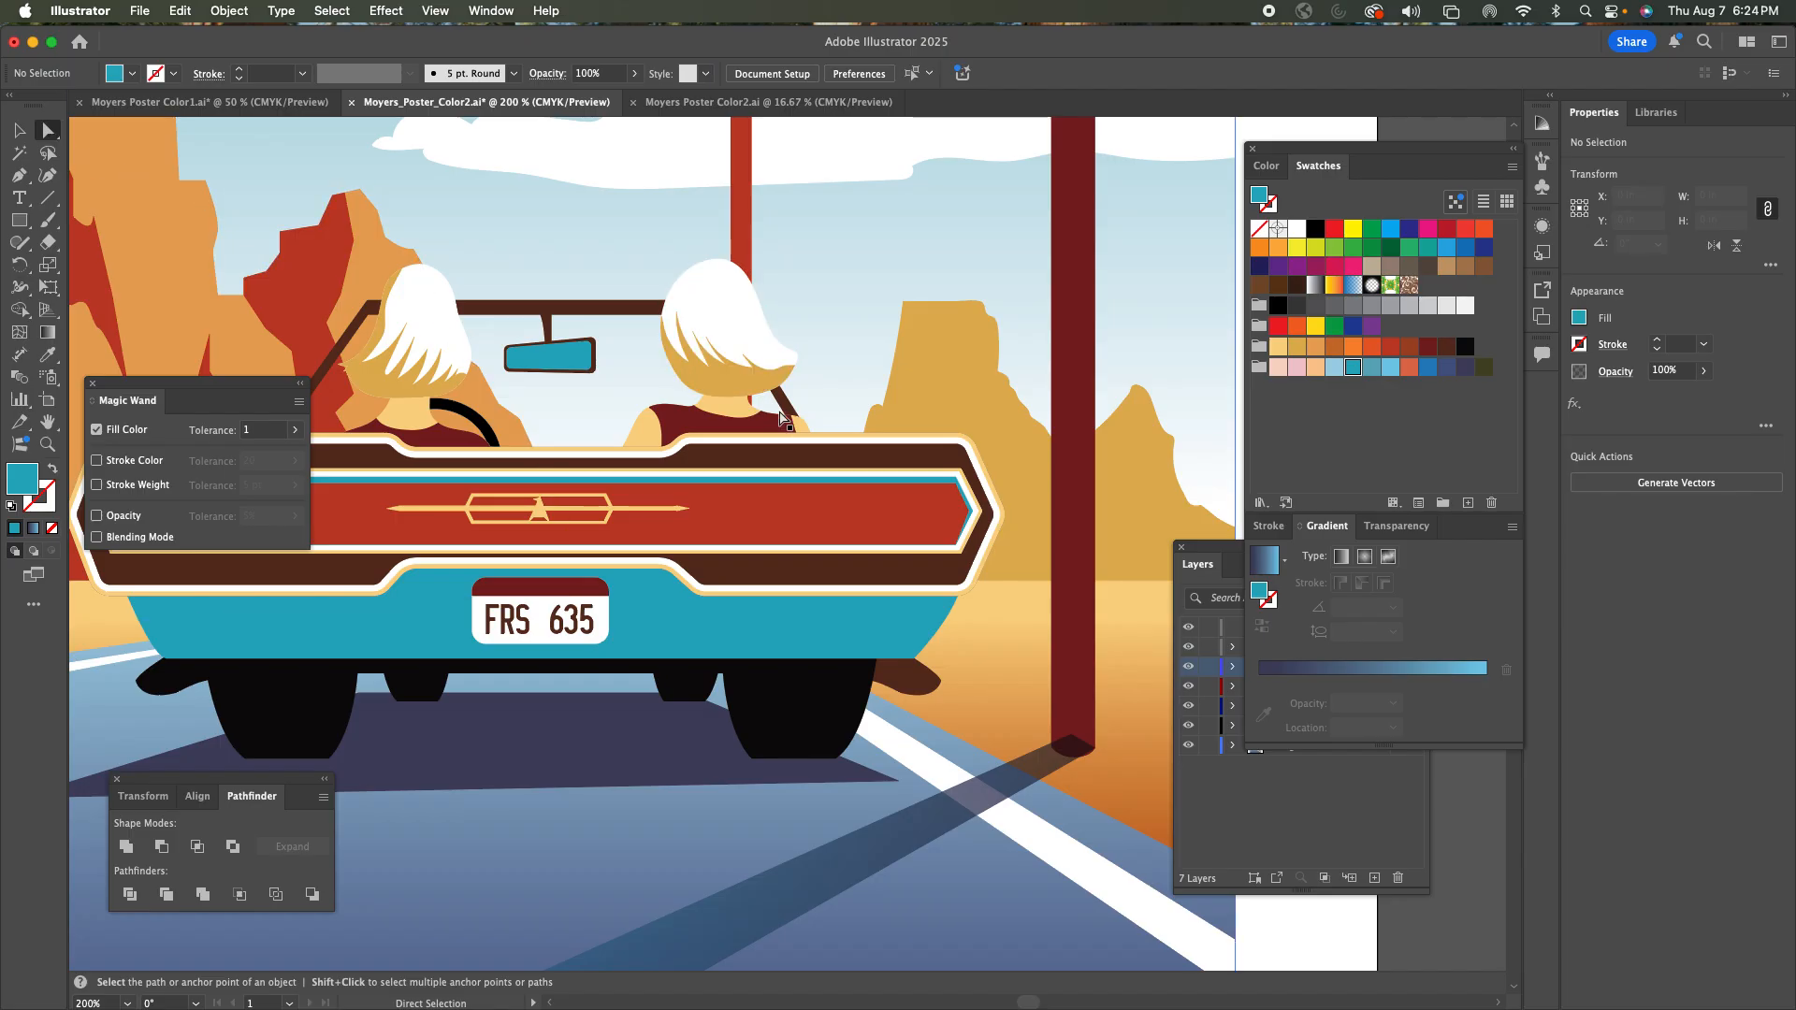
pyautogui.press('v')
pyautogui.click(825, 446)
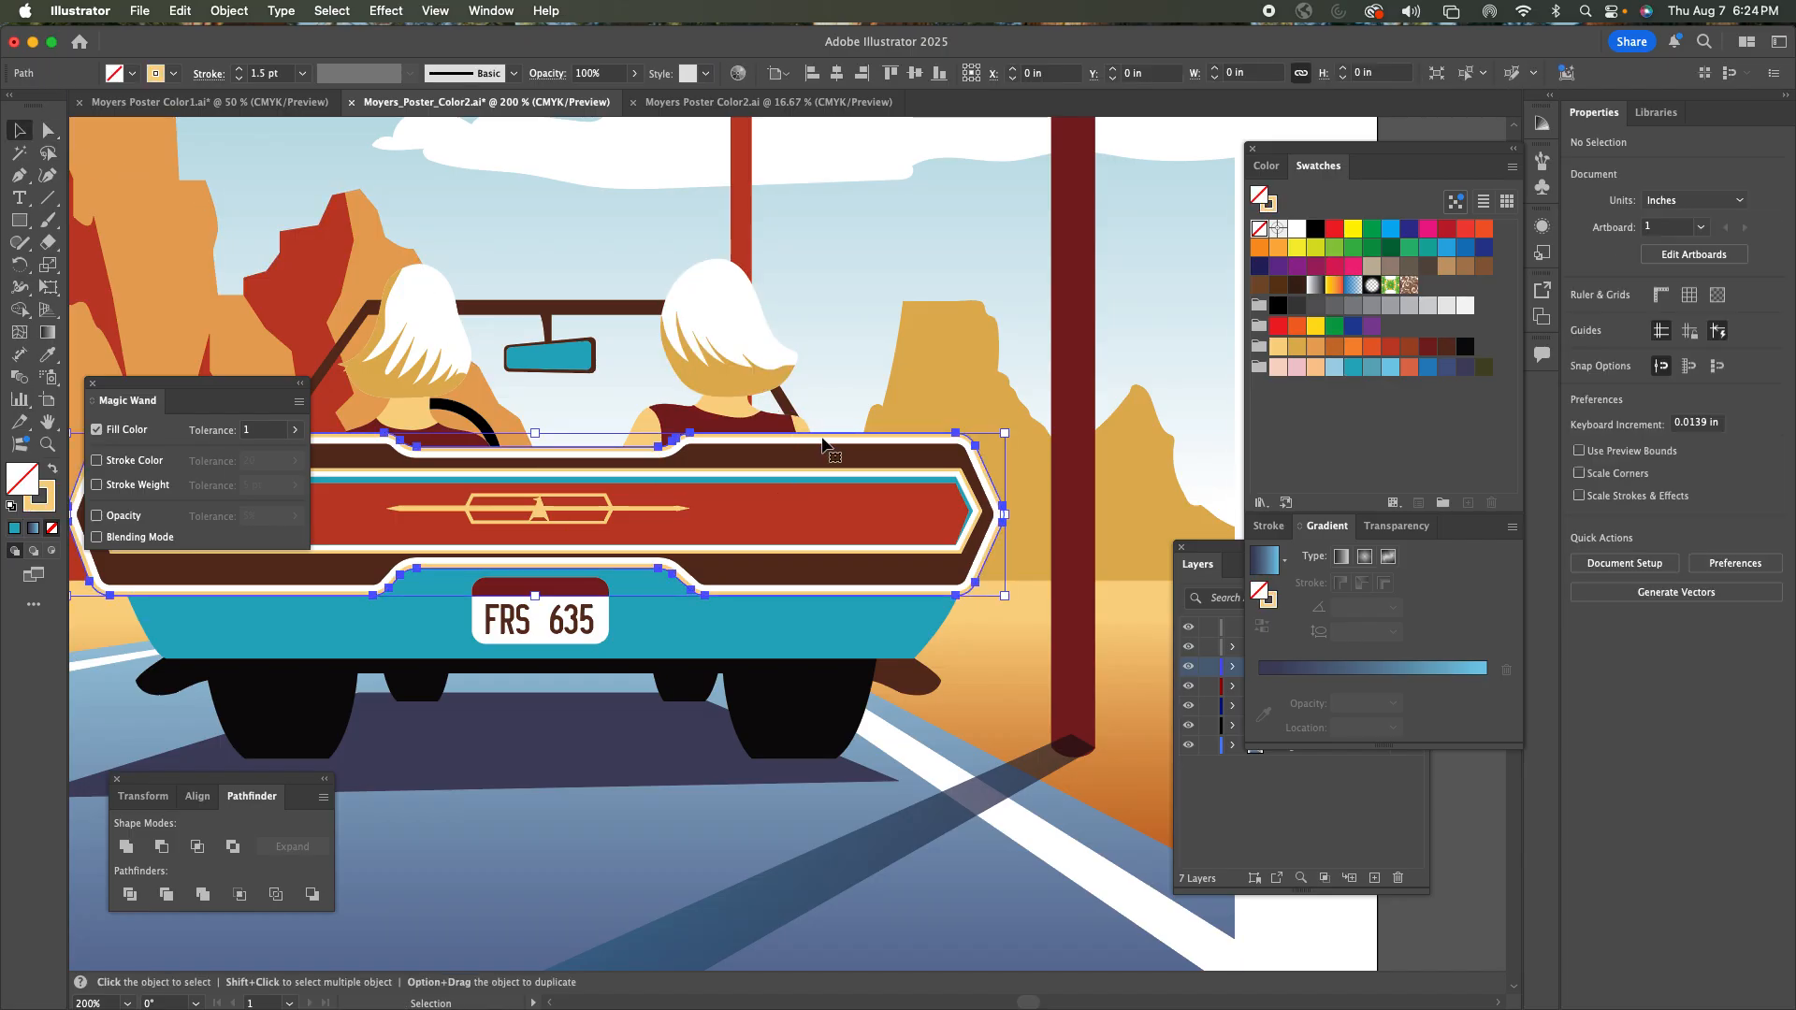
pyautogui.keyDown('shift'); pyautogui.click(825, 477); pyautogui.keyUp('shift')
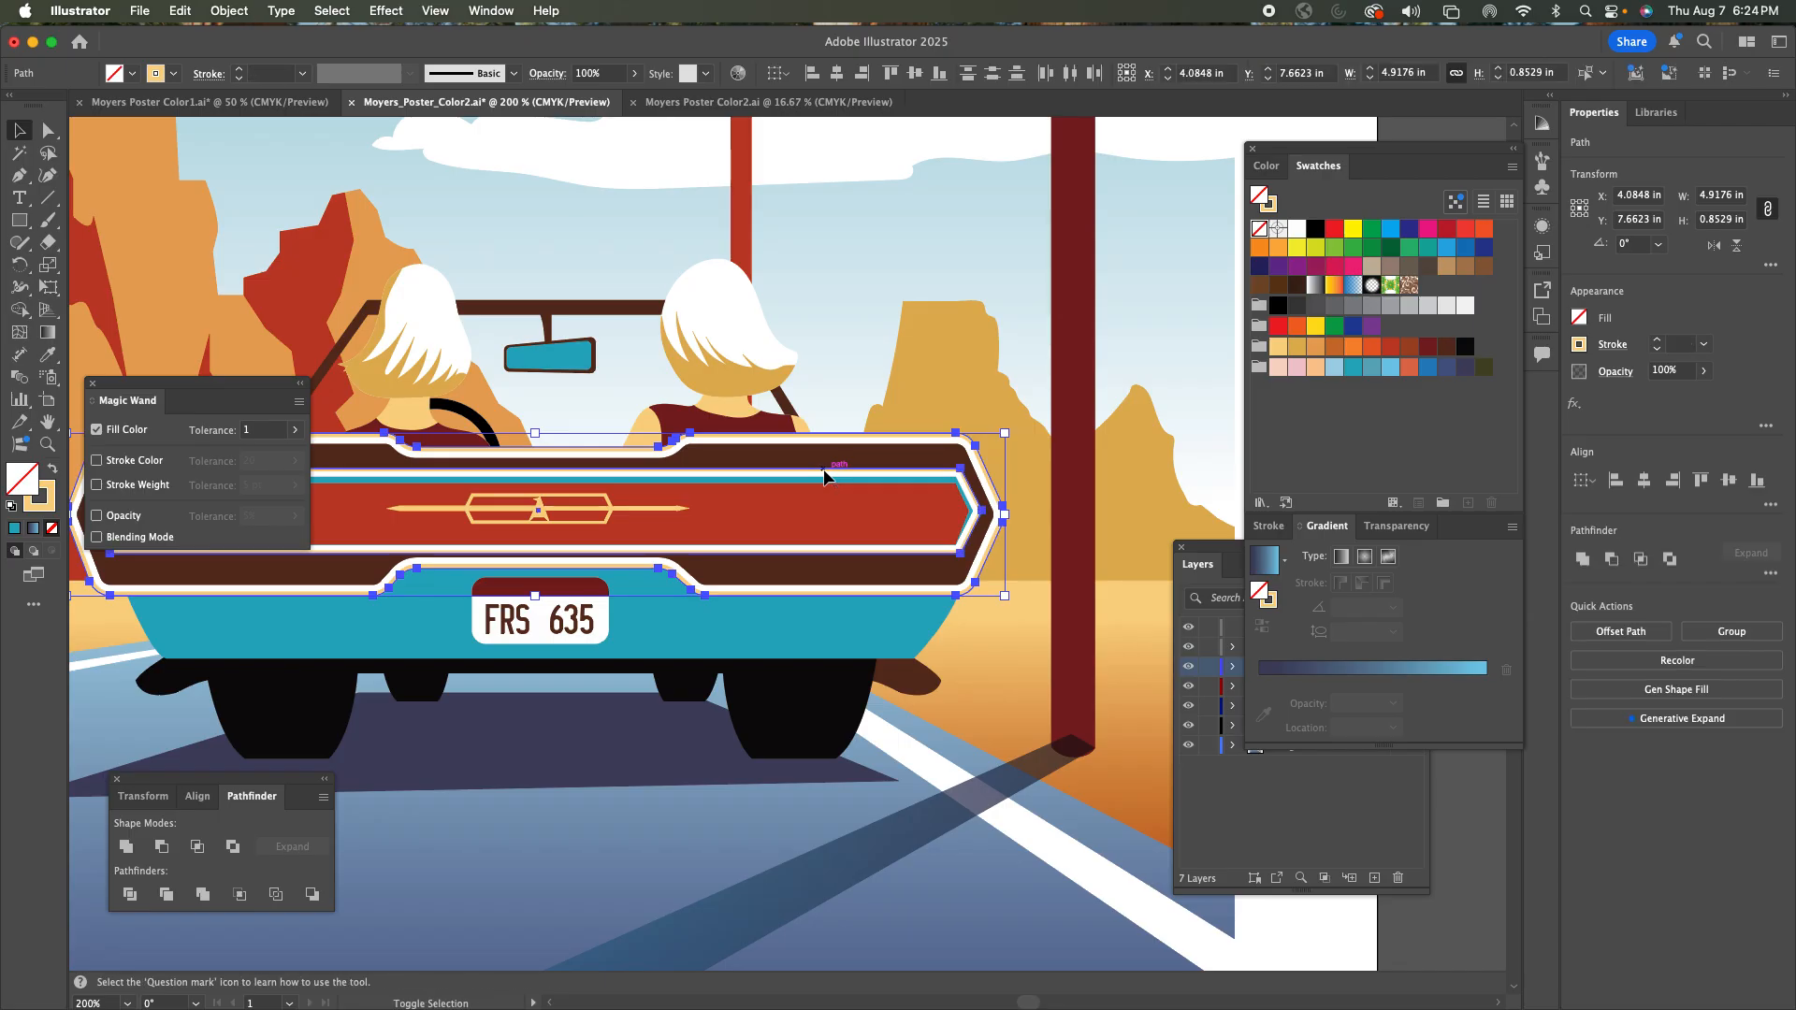
pyautogui.click(1274, 211)
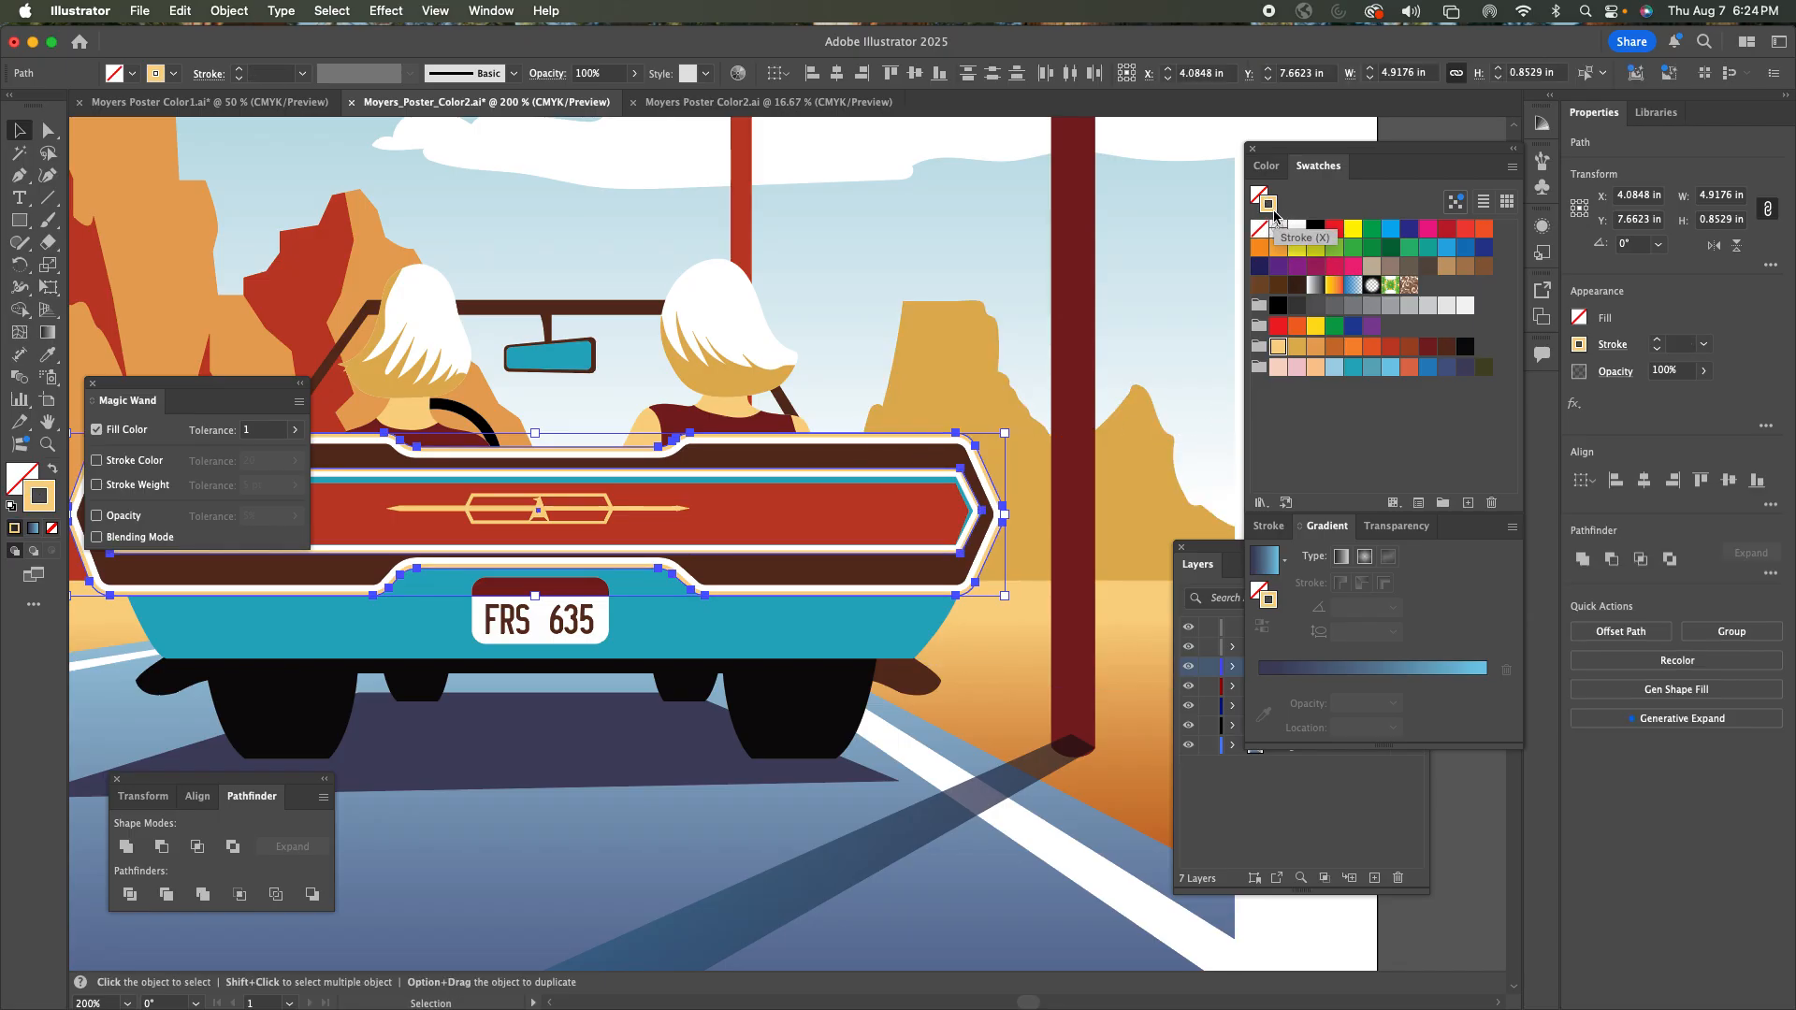
pyautogui.click(1334, 368)
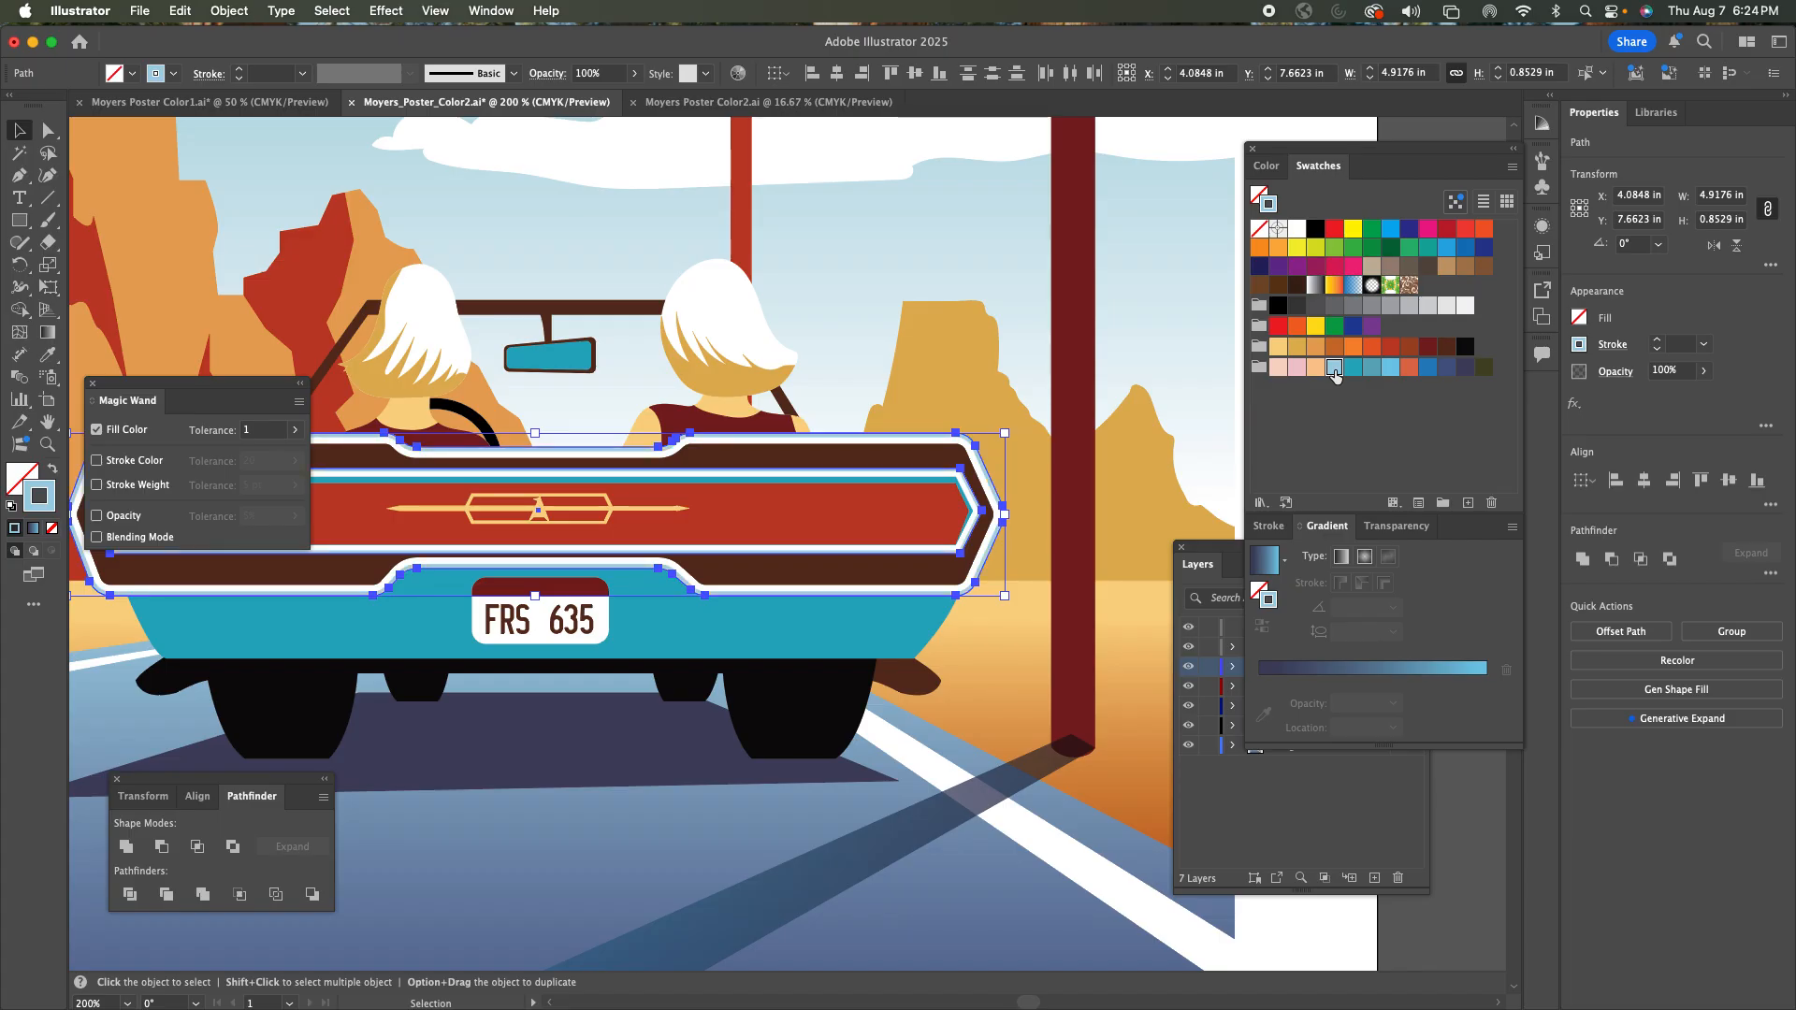
pyautogui.click(1138, 353)
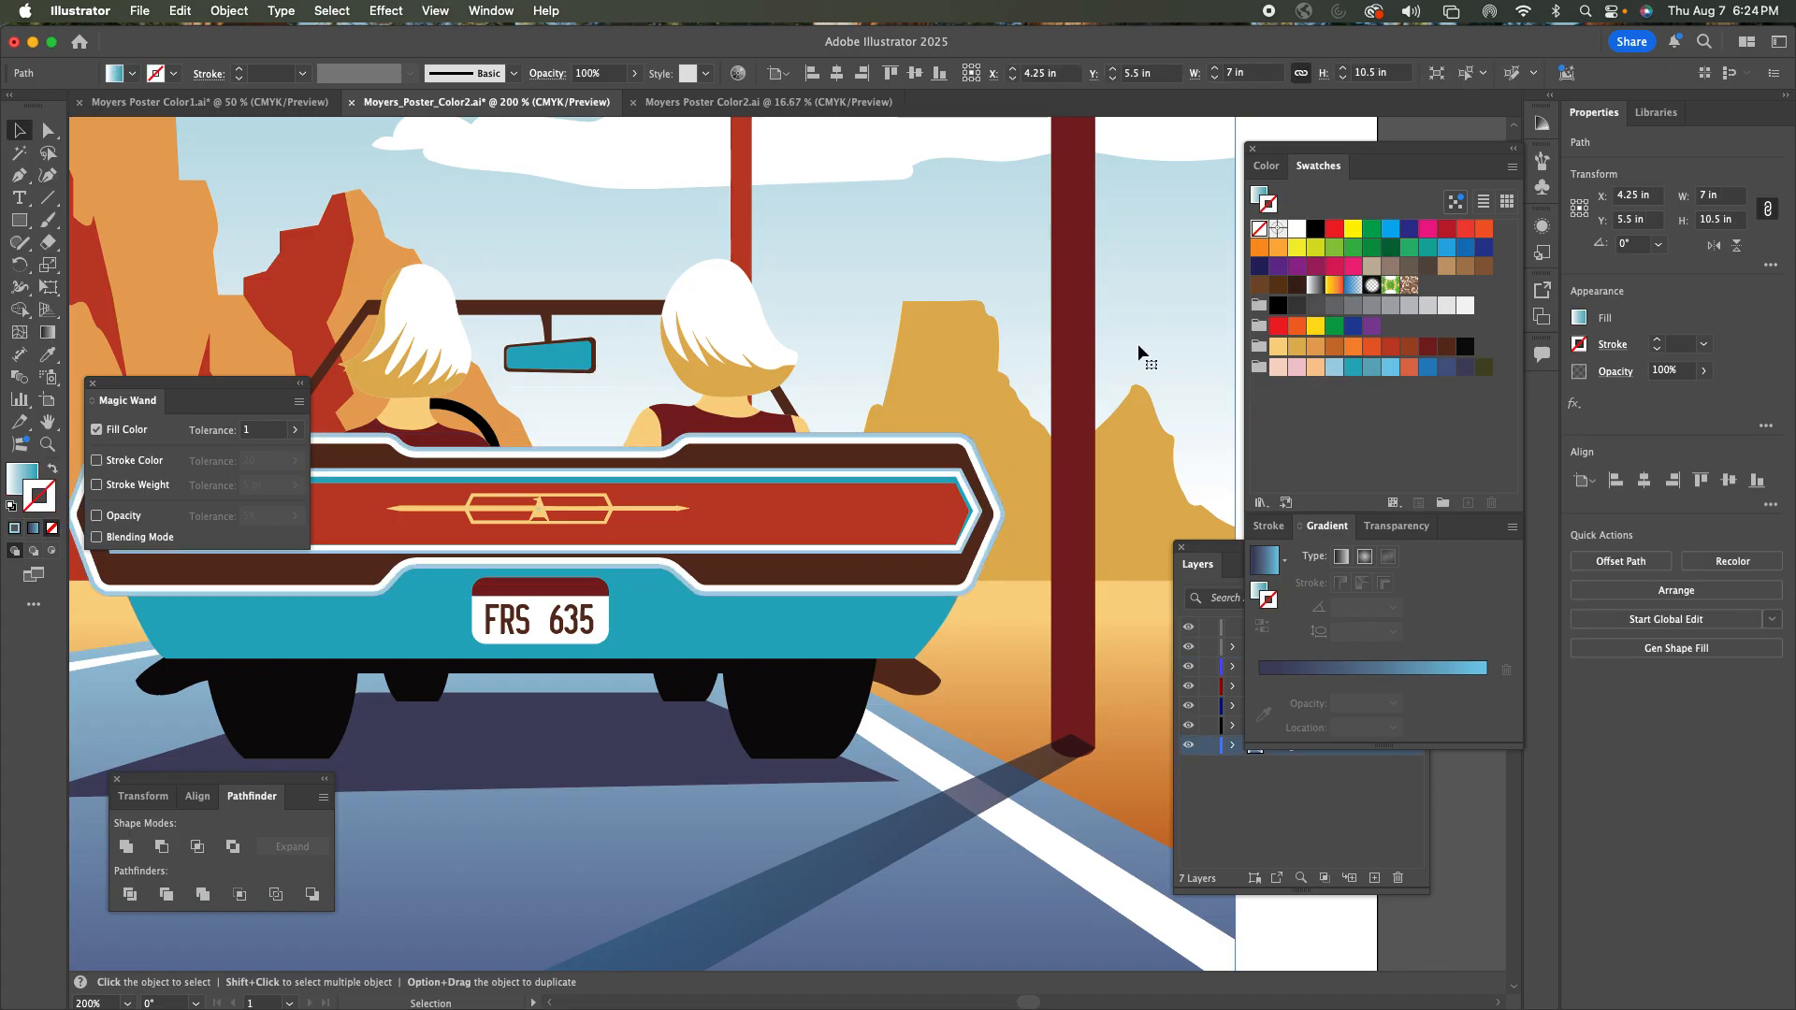
# Fill the passenger's top with the coral swatch from the canyon color group.
pyautogui.click(690, 420)
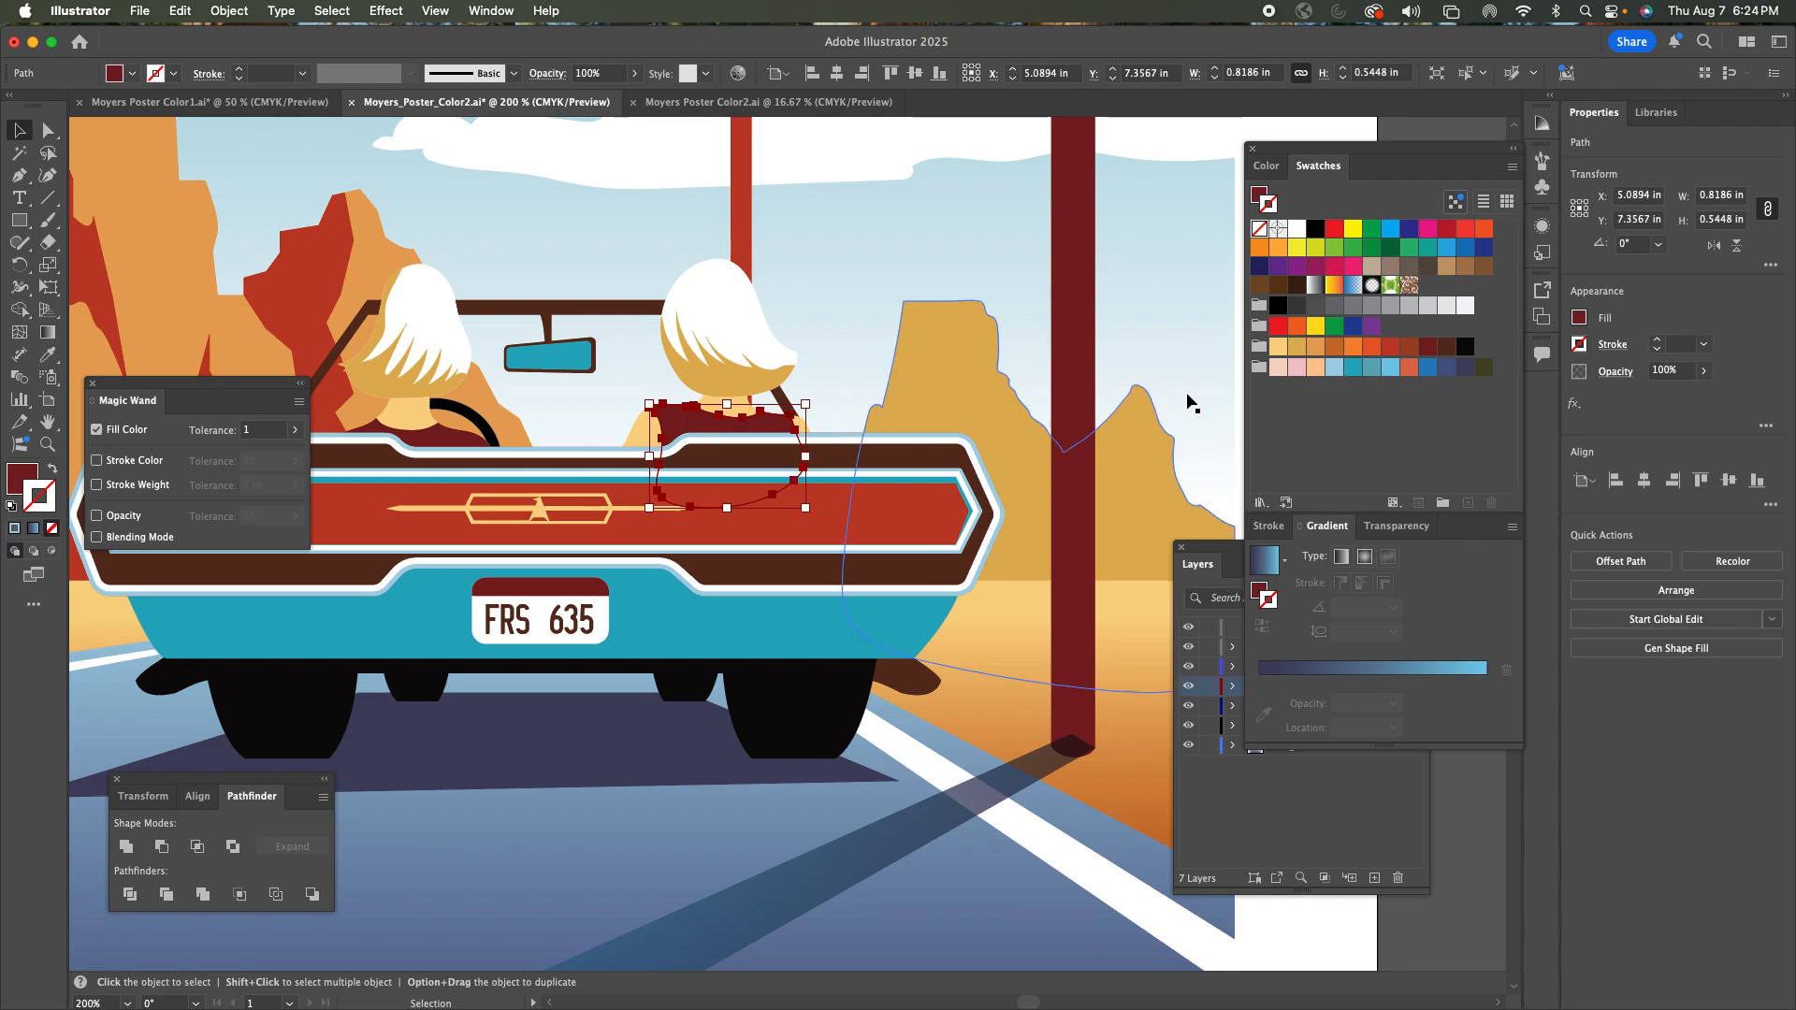
pyautogui.click(1409, 367)
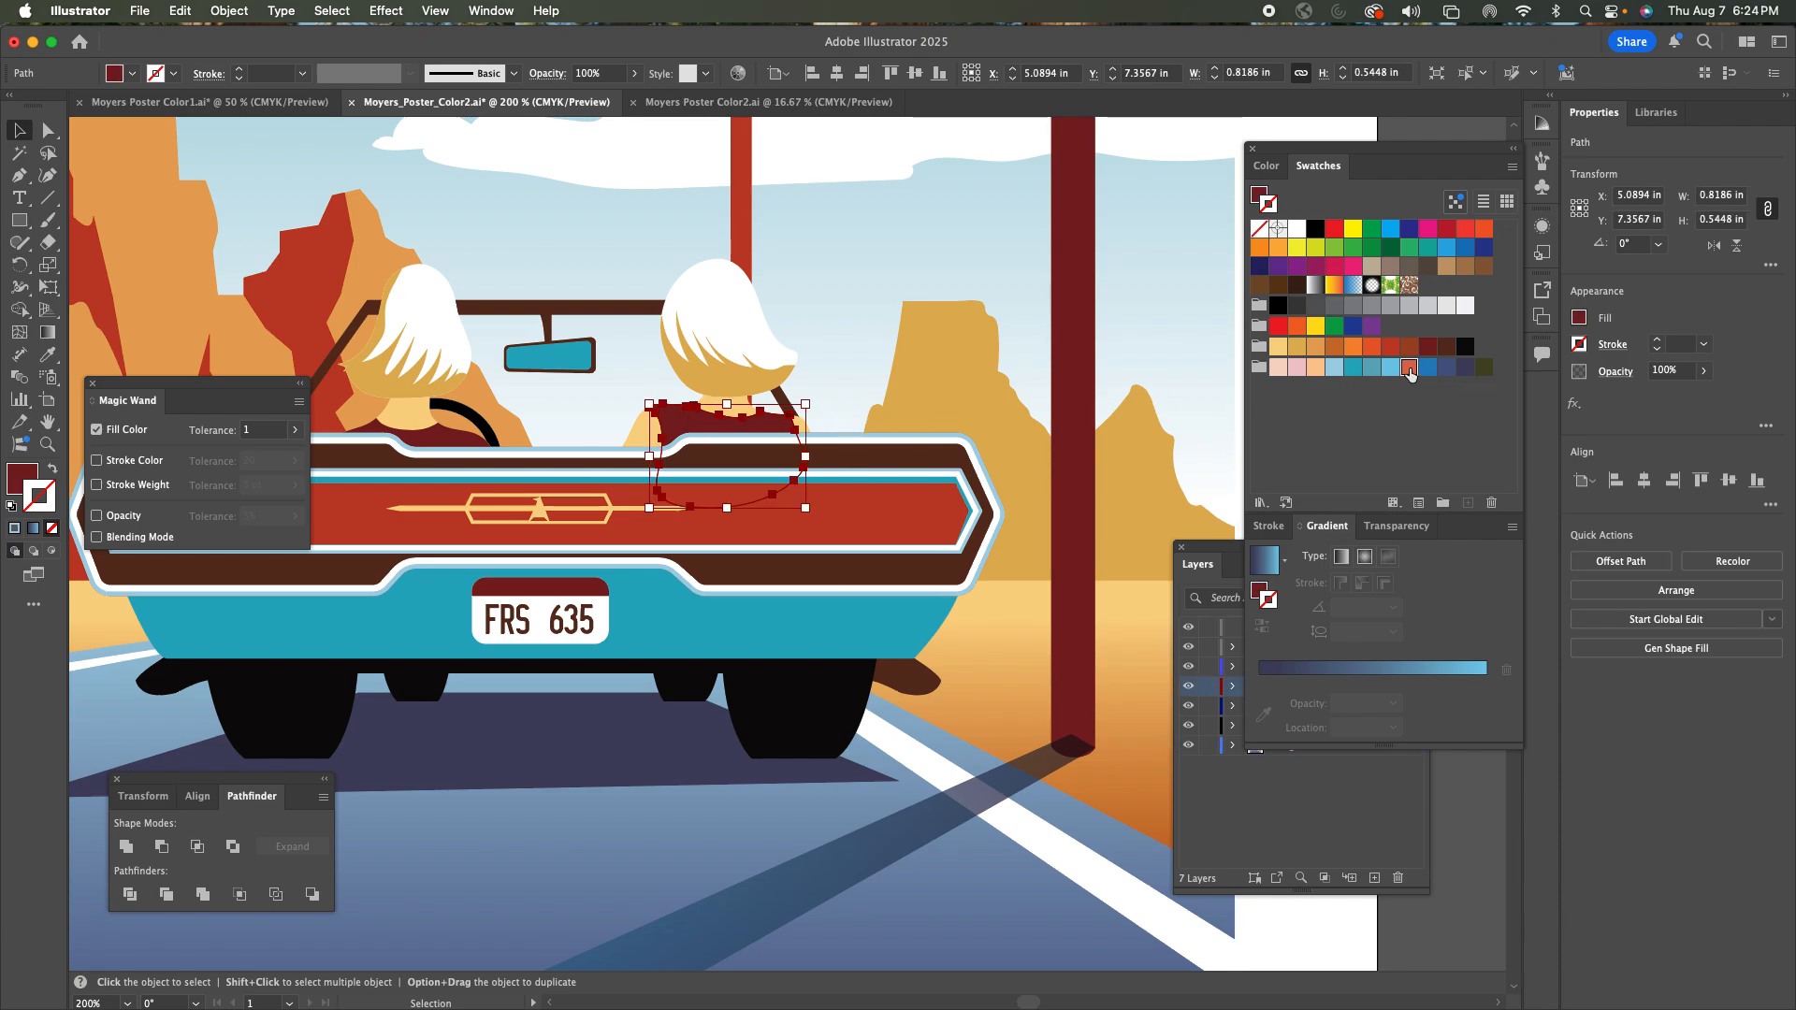
pyautogui.press('super+z')
pyautogui.click(1408, 368)
pyautogui.click(980, 274)
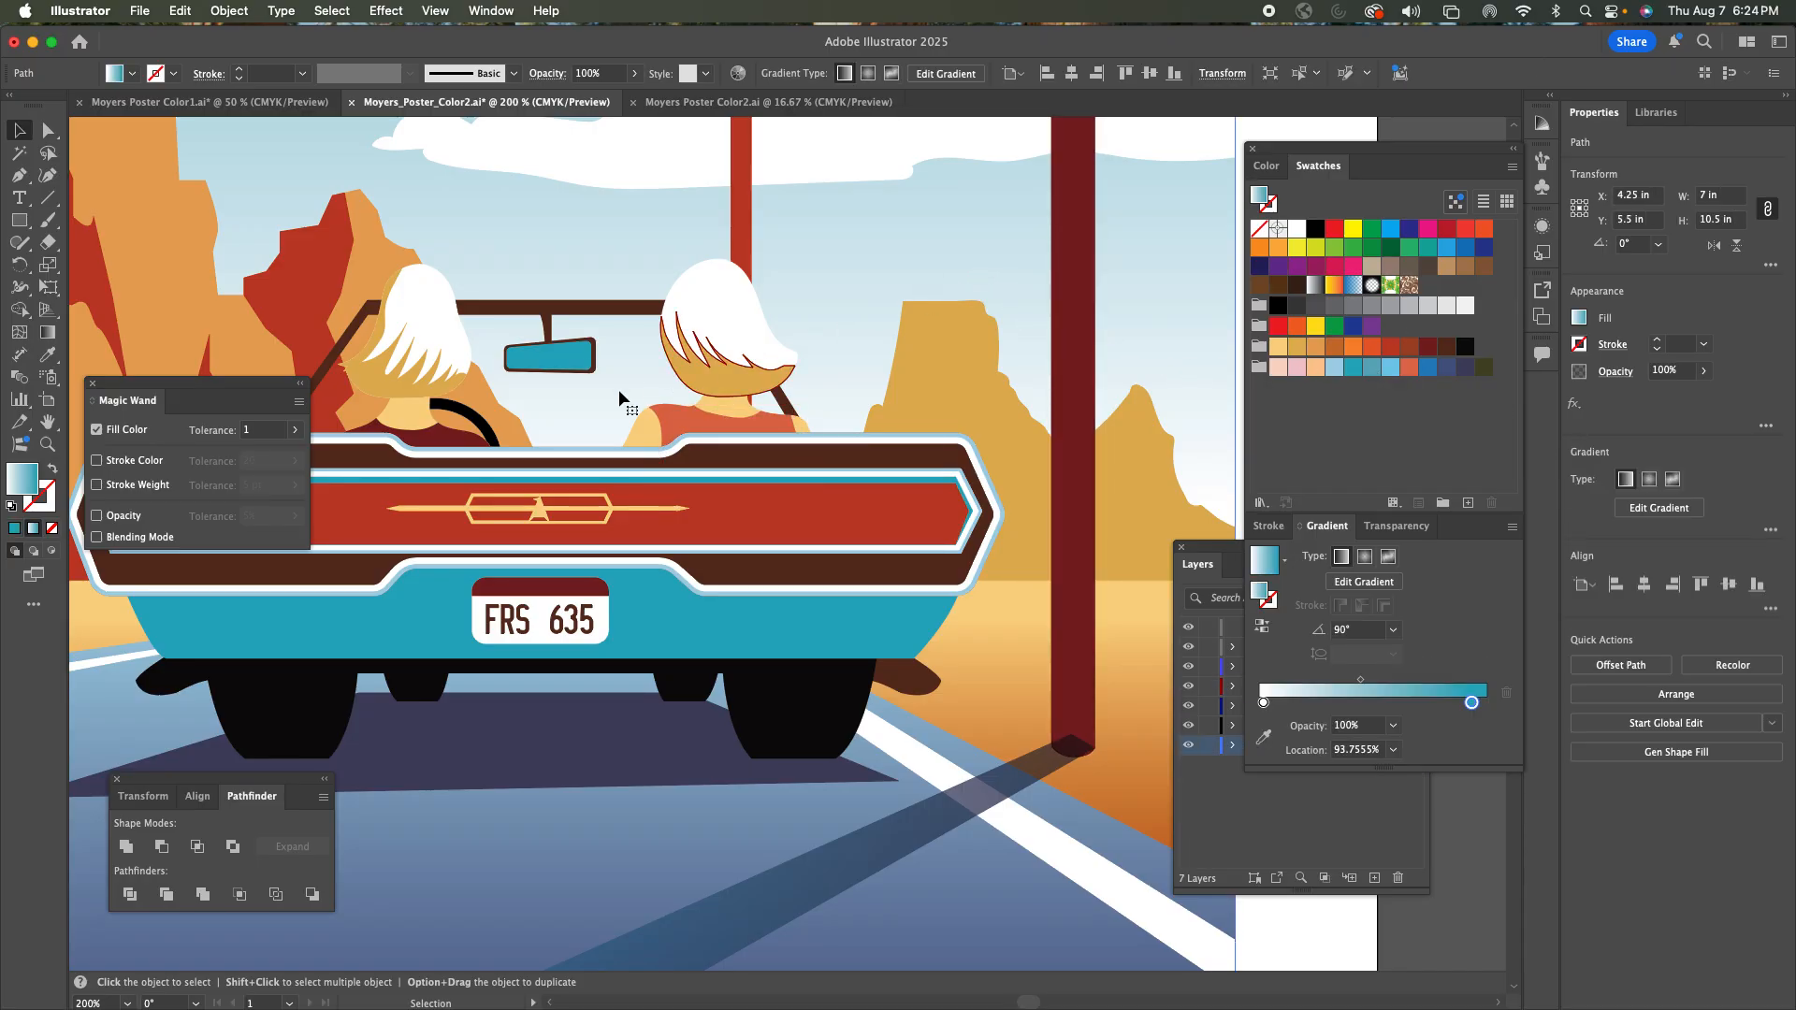
# Fill the driver's top with the dark blue swatch from the canyon color group.
pyautogui.click(470, 442)
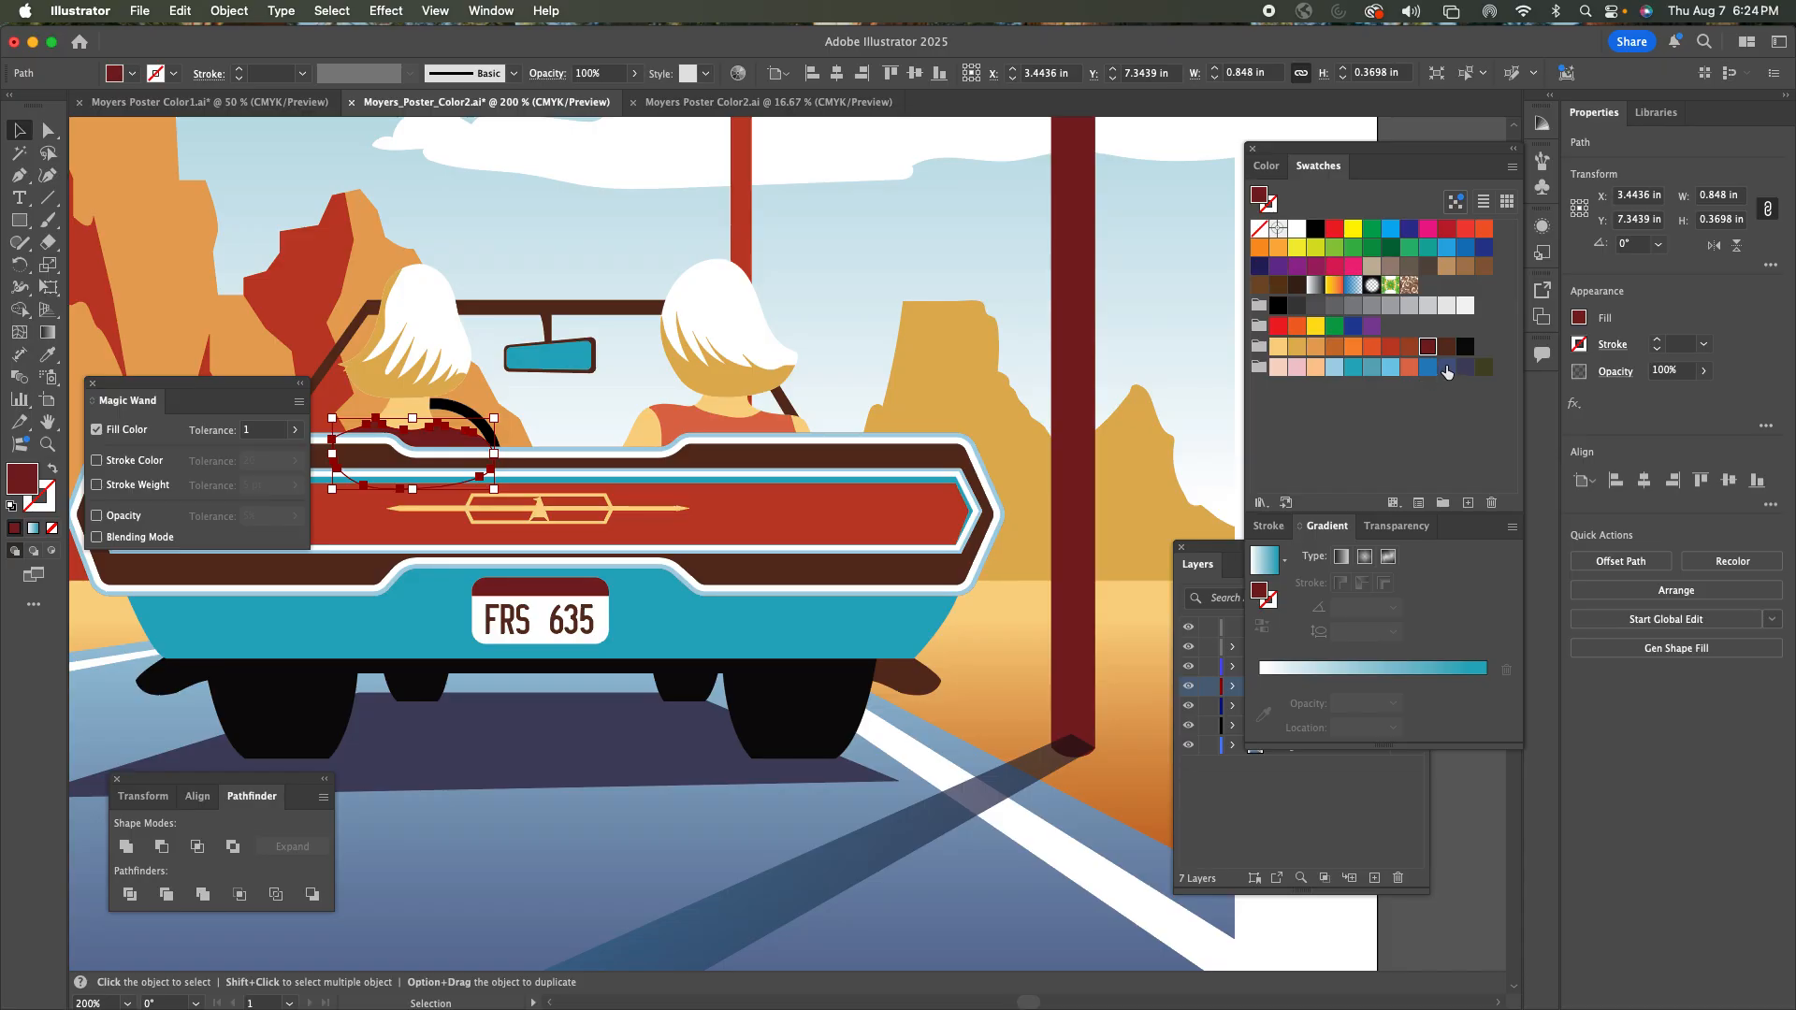
pyautogui.press('.')
pyautogui.click(1154, 320)
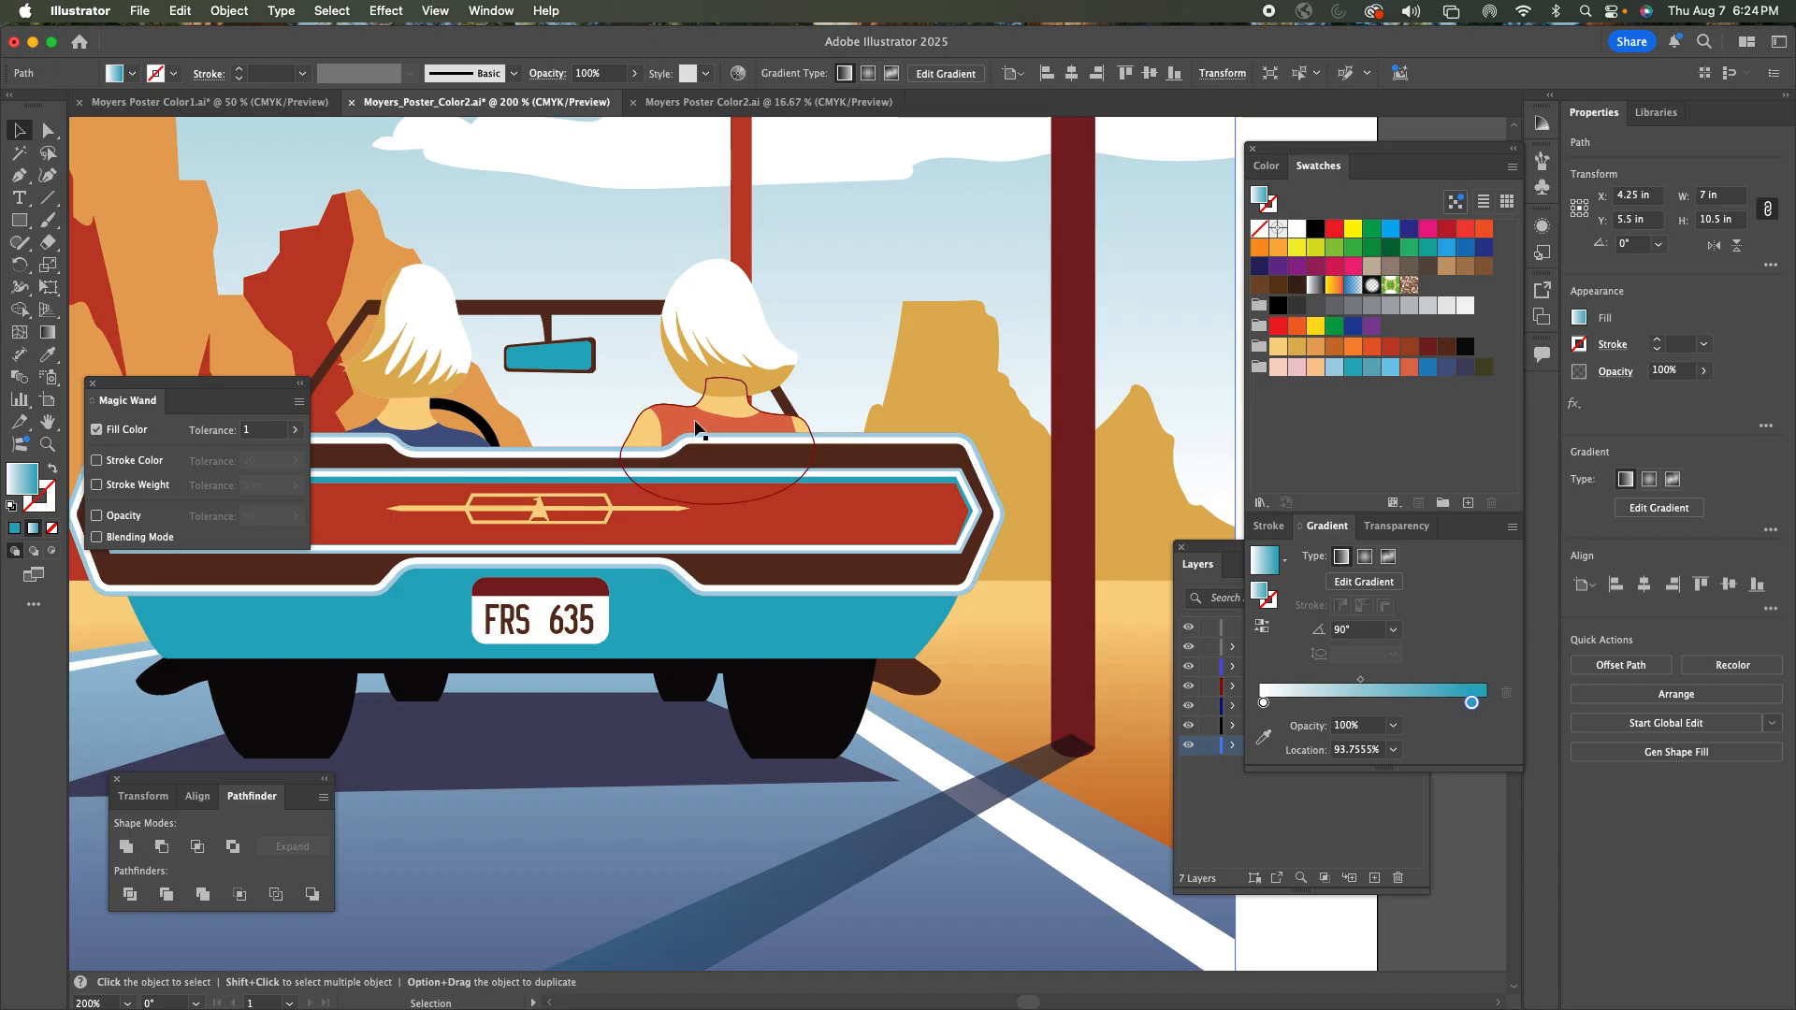
# Fill the skin shapes of both women with the pale pink canyon swatch.
pyautogui.click(723, 412)
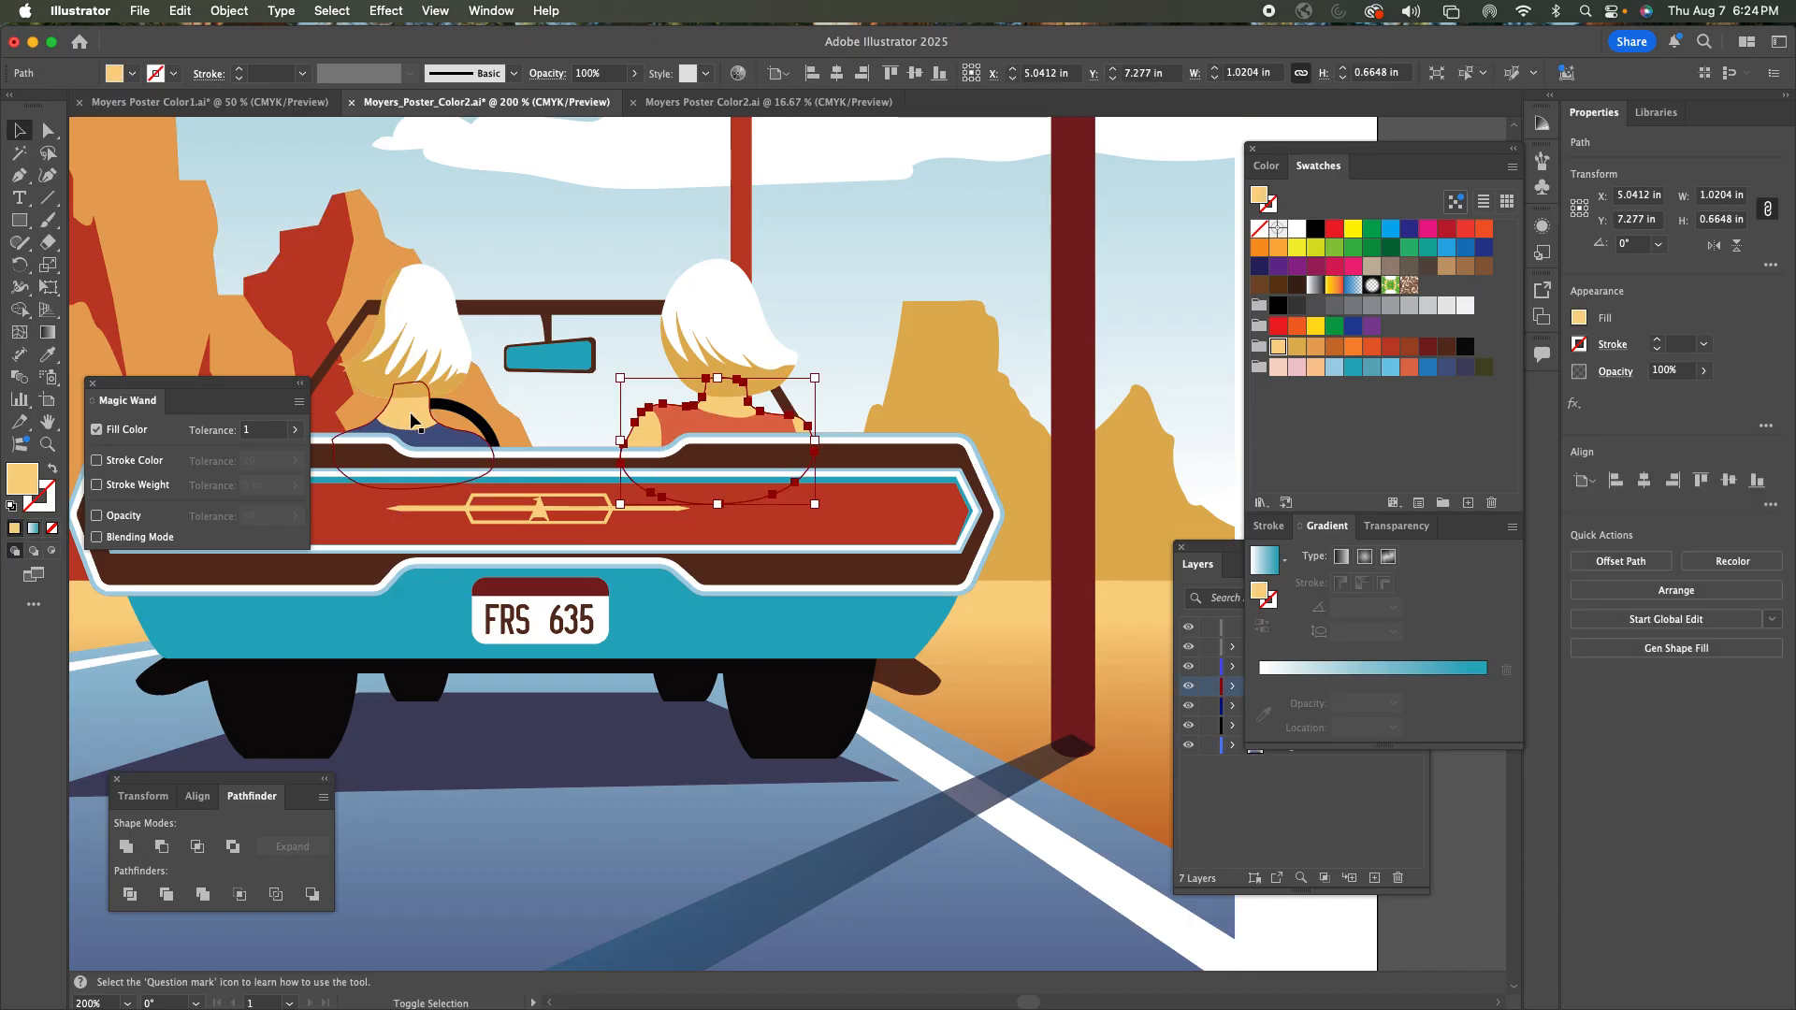
pyautogui.click(1296, 369)
pyautogui.click(1282, 368)
pyautogui.click(1166, 341)
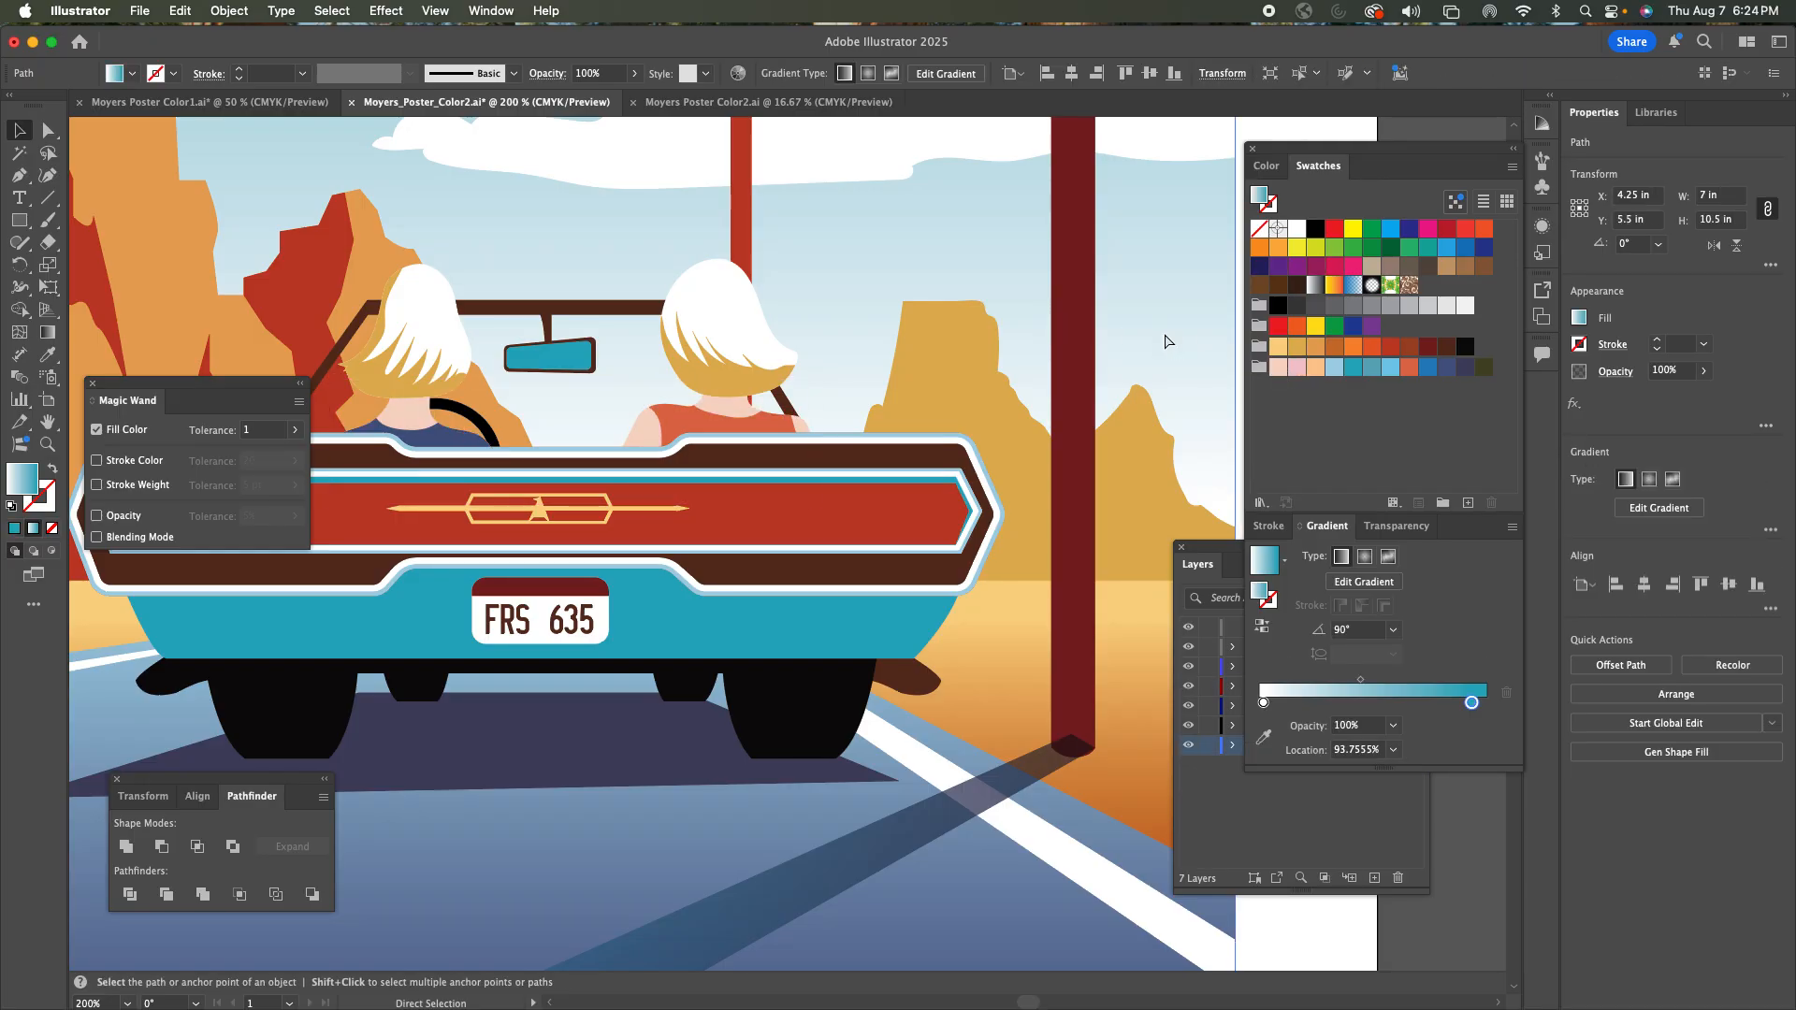
# Open the first color version, Moyers_Poster_Color1ai.ai, from the recently used files.
pyautogui.press('super+minus')
pyautogui.press('super+minus')
pyautogui.press('super+minus')
pyautogui.press('v')
pyautogui.click(1099, 414)
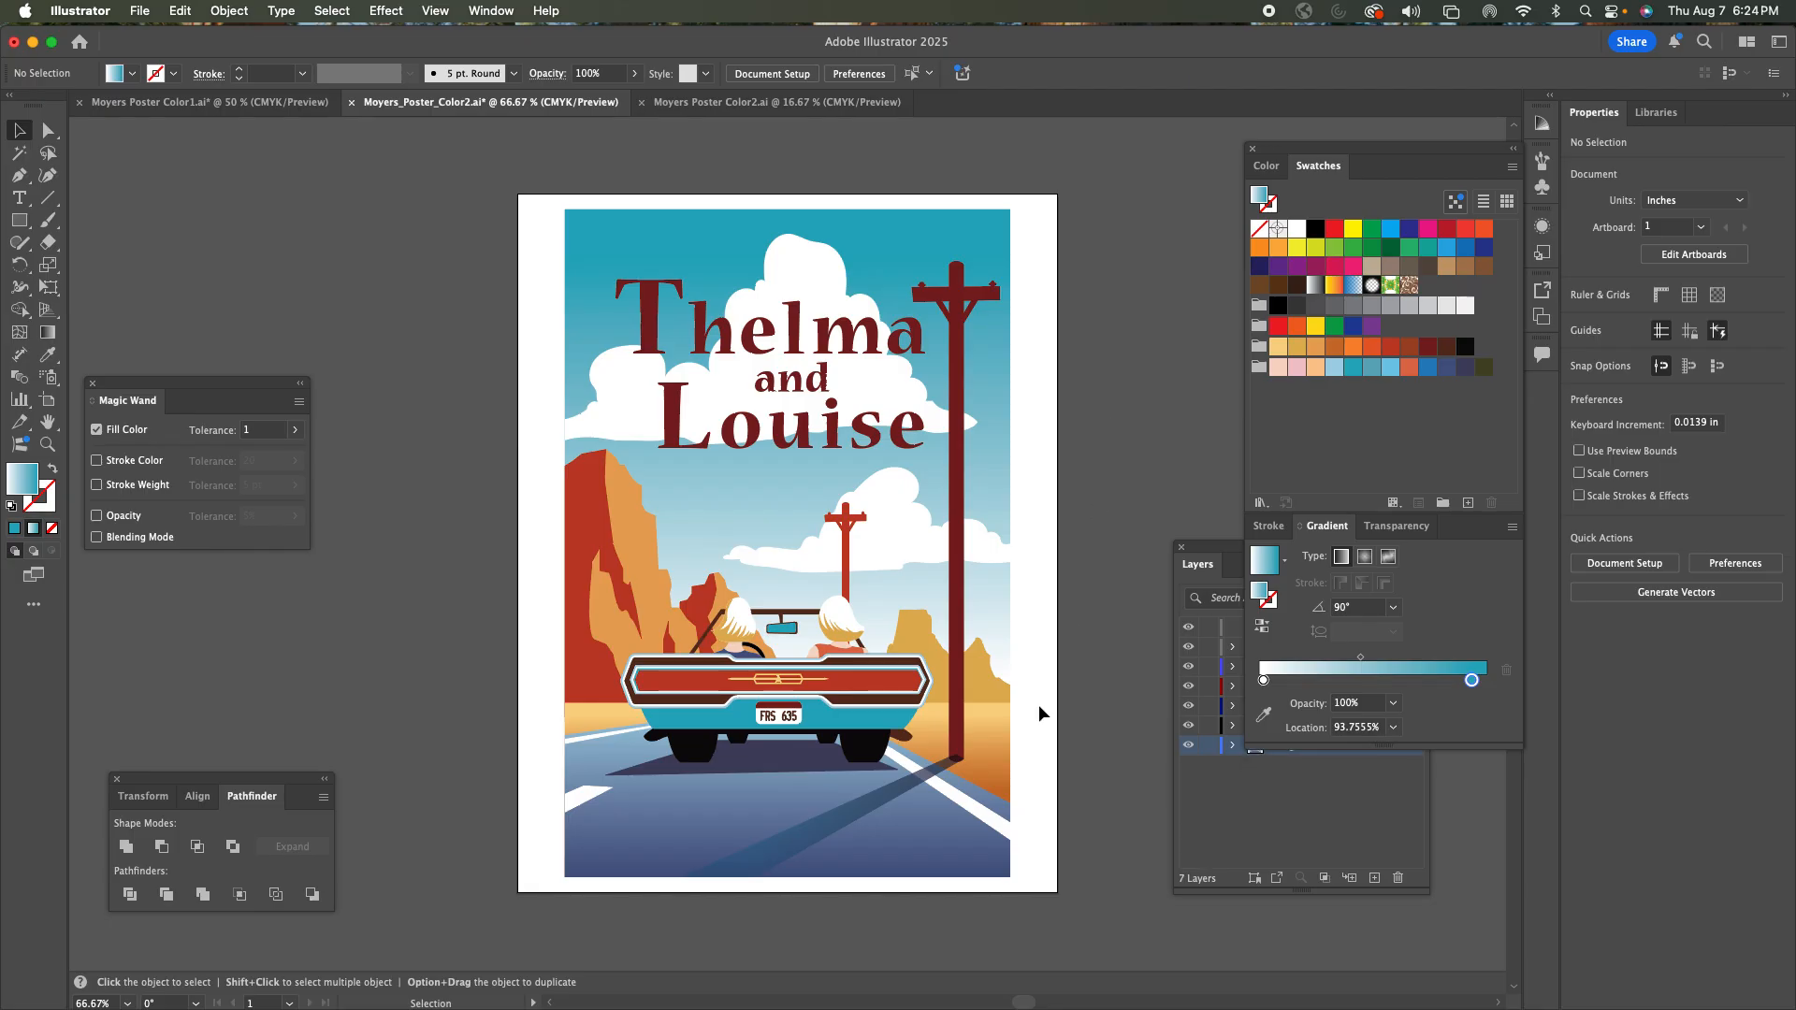
pyautogui.press('z')
pyautogui.click(954, 755)
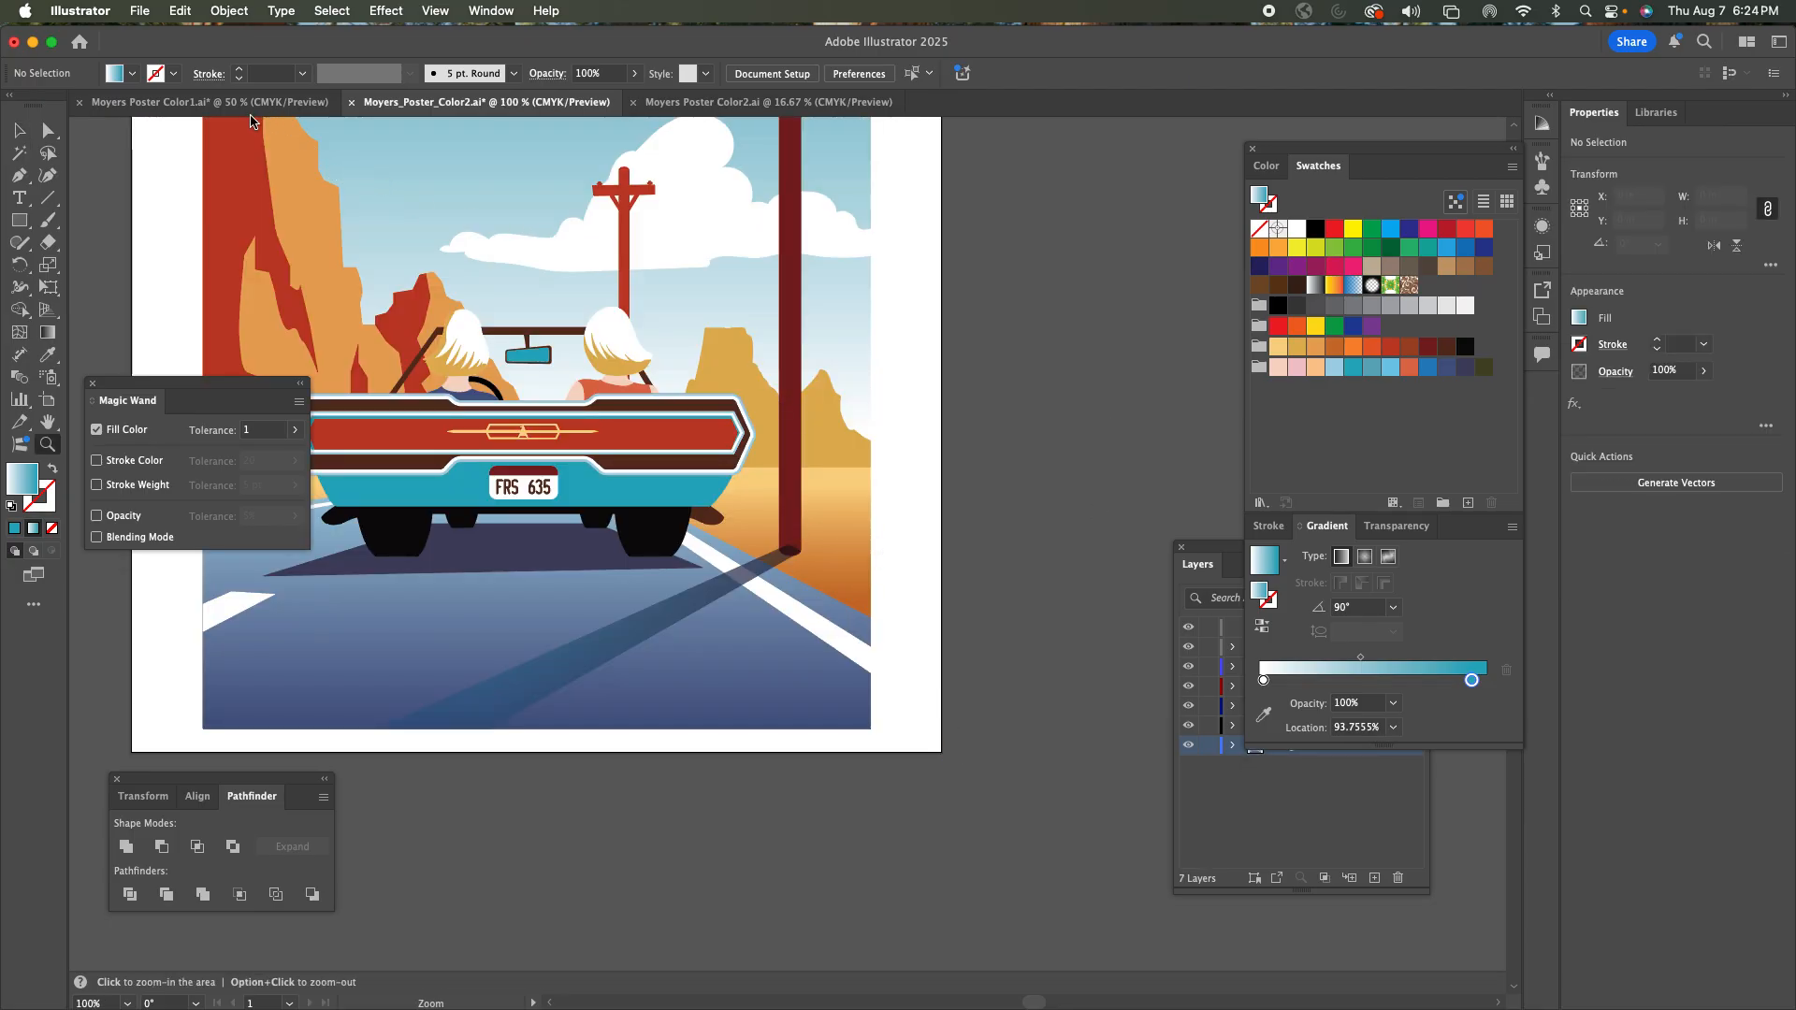
pyautogui.click(141, 11)
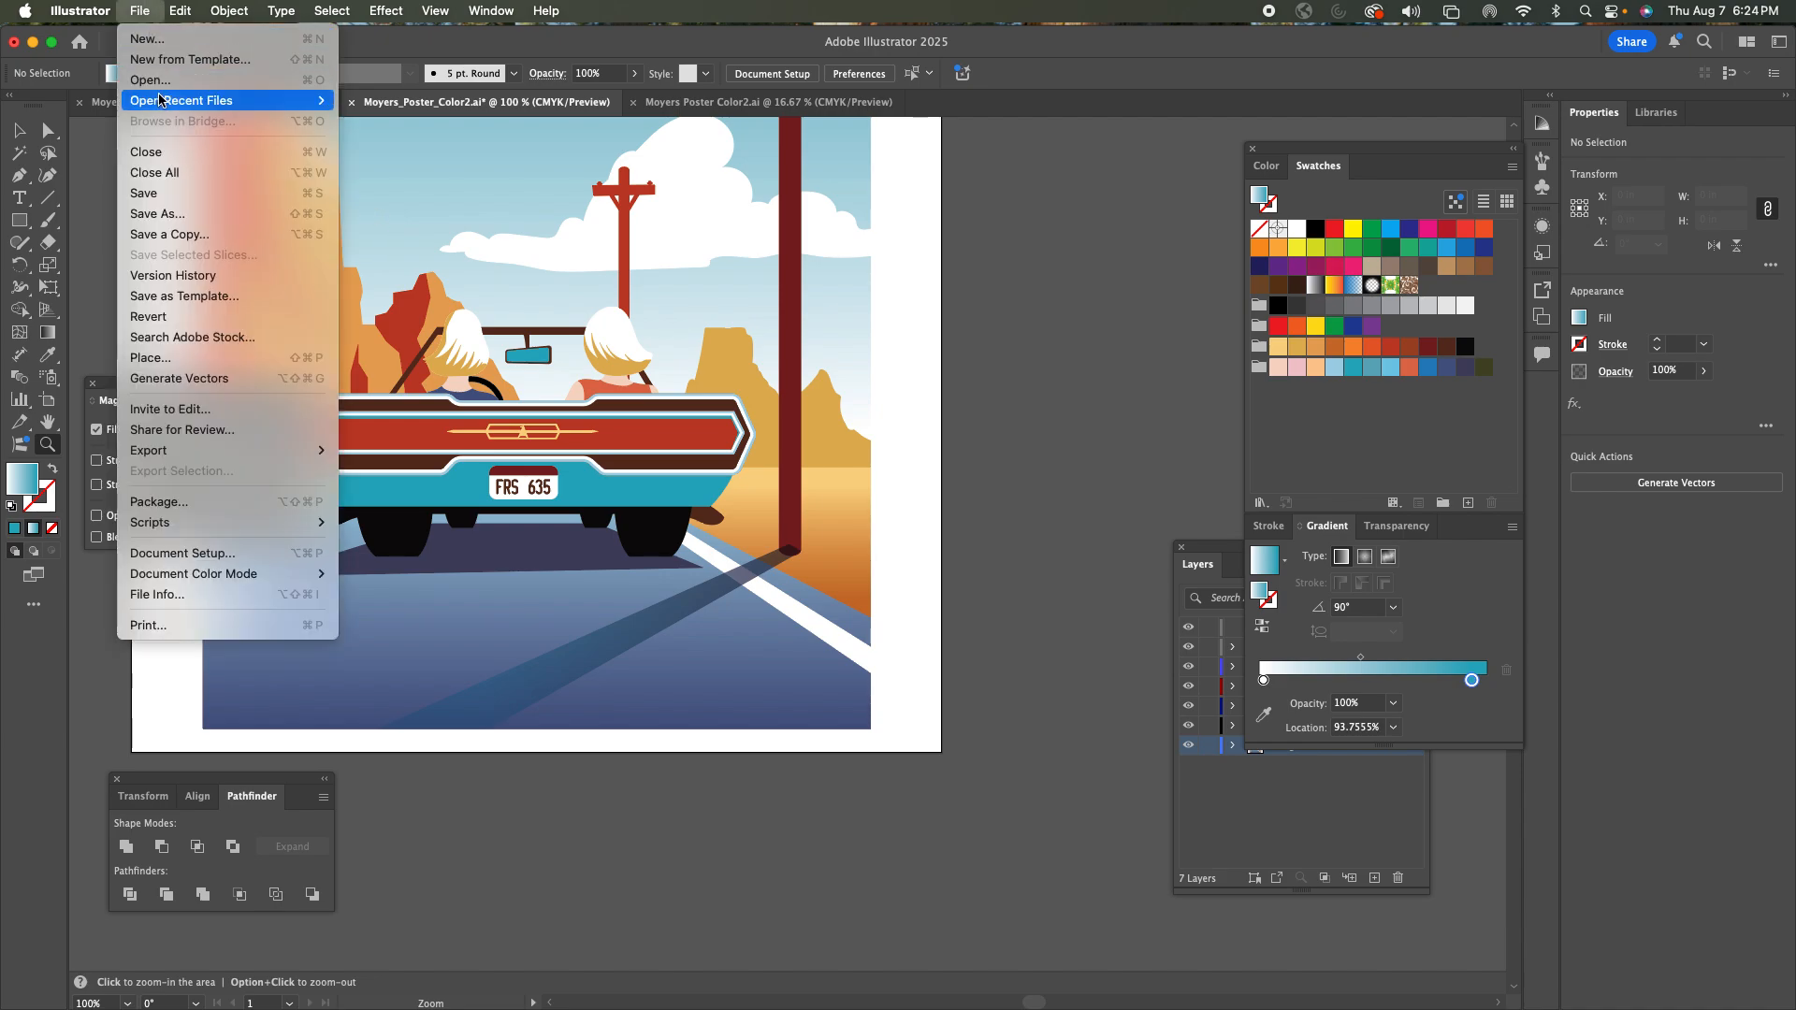
pyautogui.moveTo(178, 100)
pyautogui.click(362, 126)
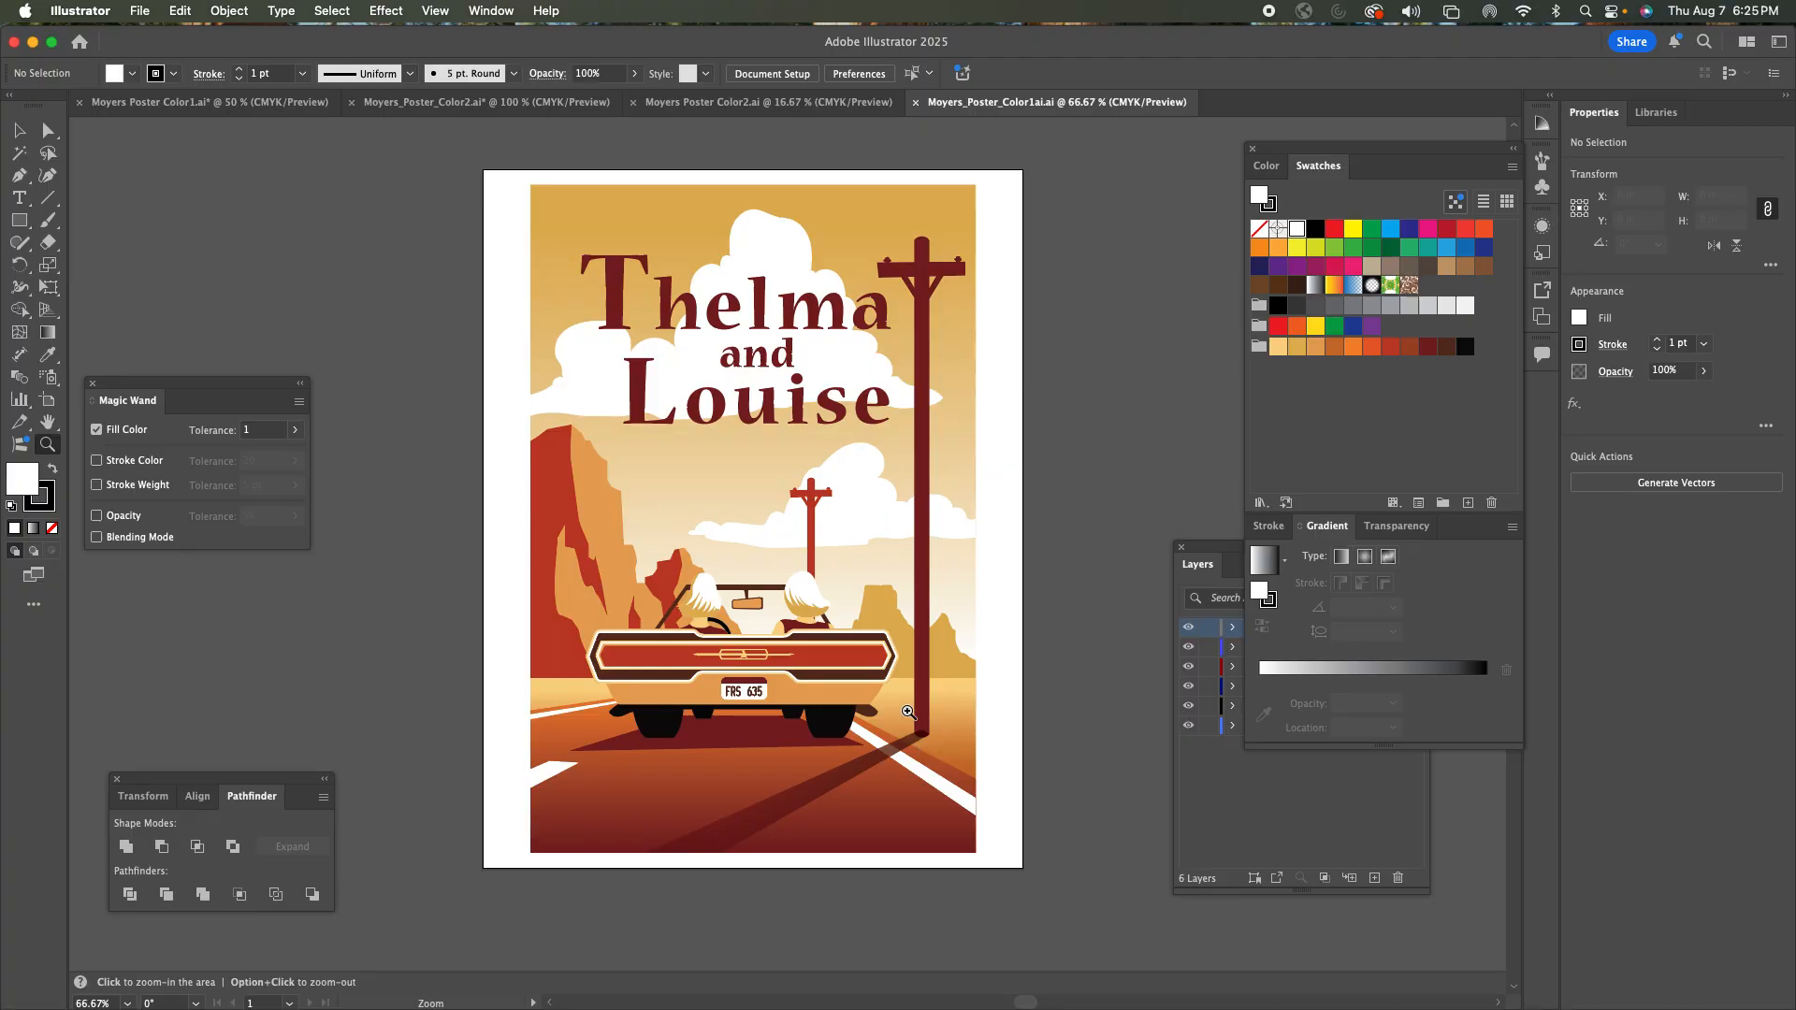
# Examine the tall pole, its shadow and their layers in the first color version.
pyautogui.moveTo(907, 713); pyautogui.dragTo(1123, 824)
pyautogui.click(18, 131)
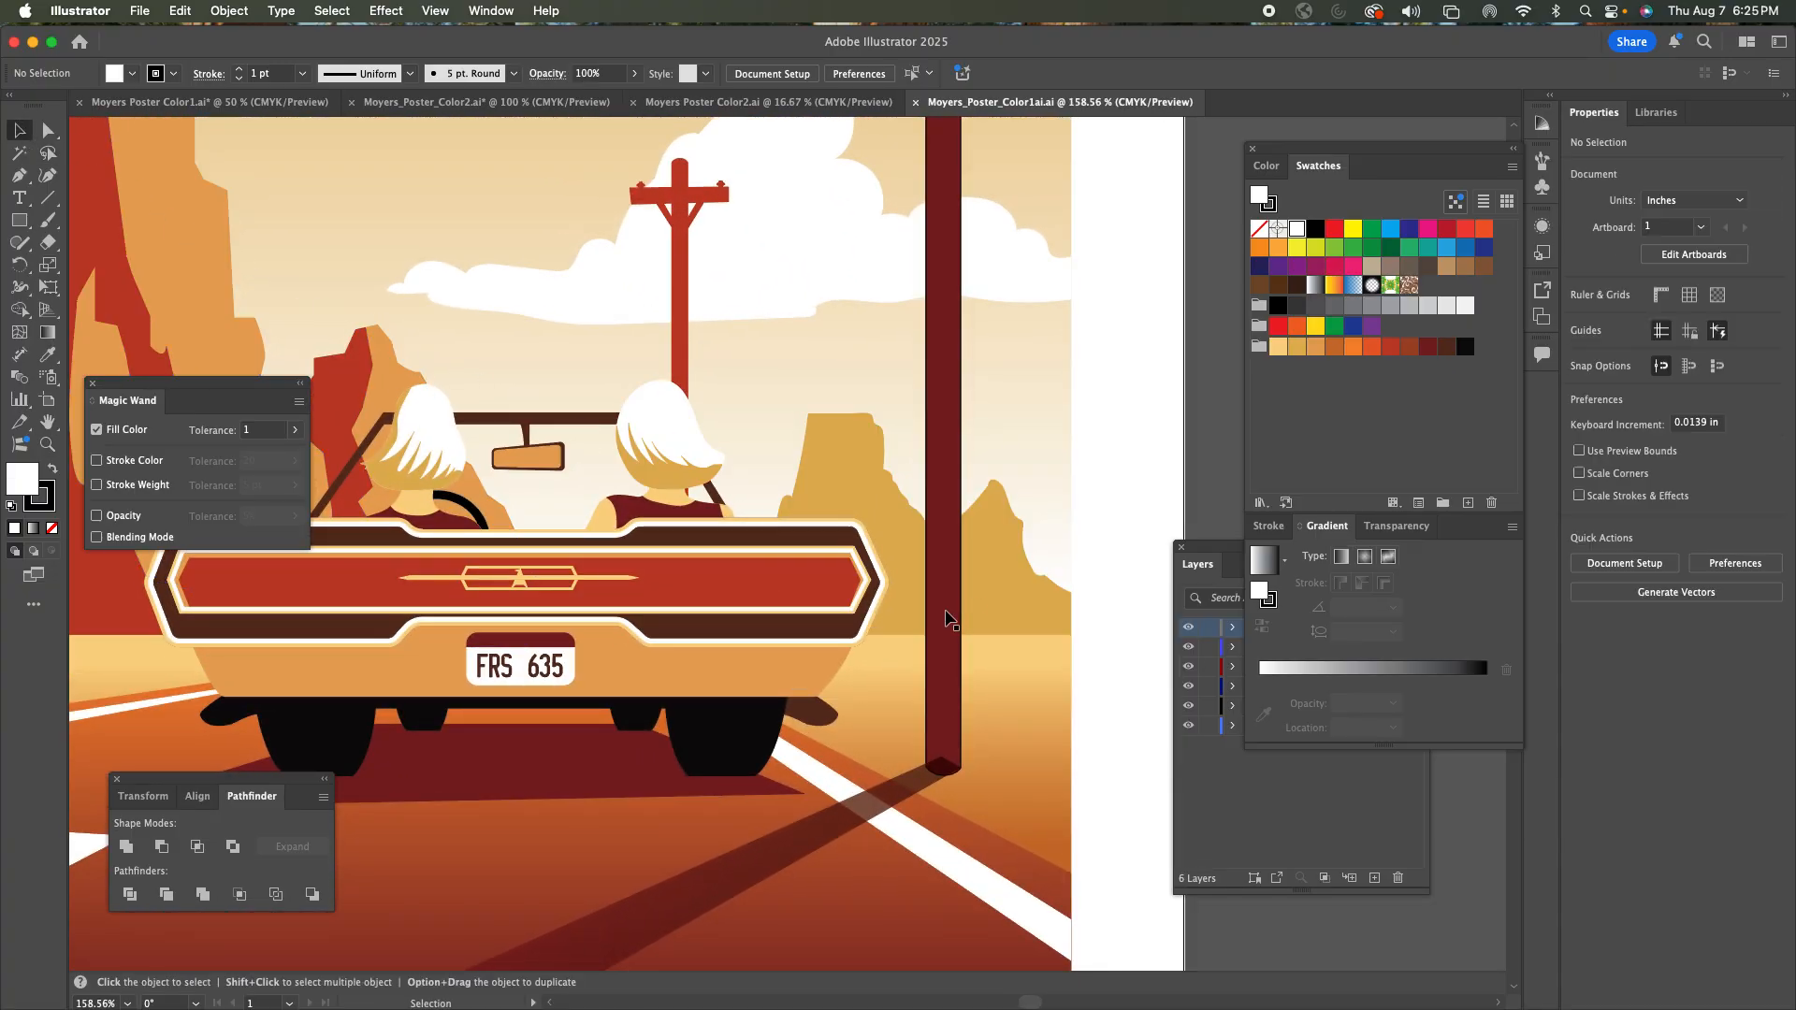
pyautogui.click(945, 615)
pyautogui.click(907, 786)
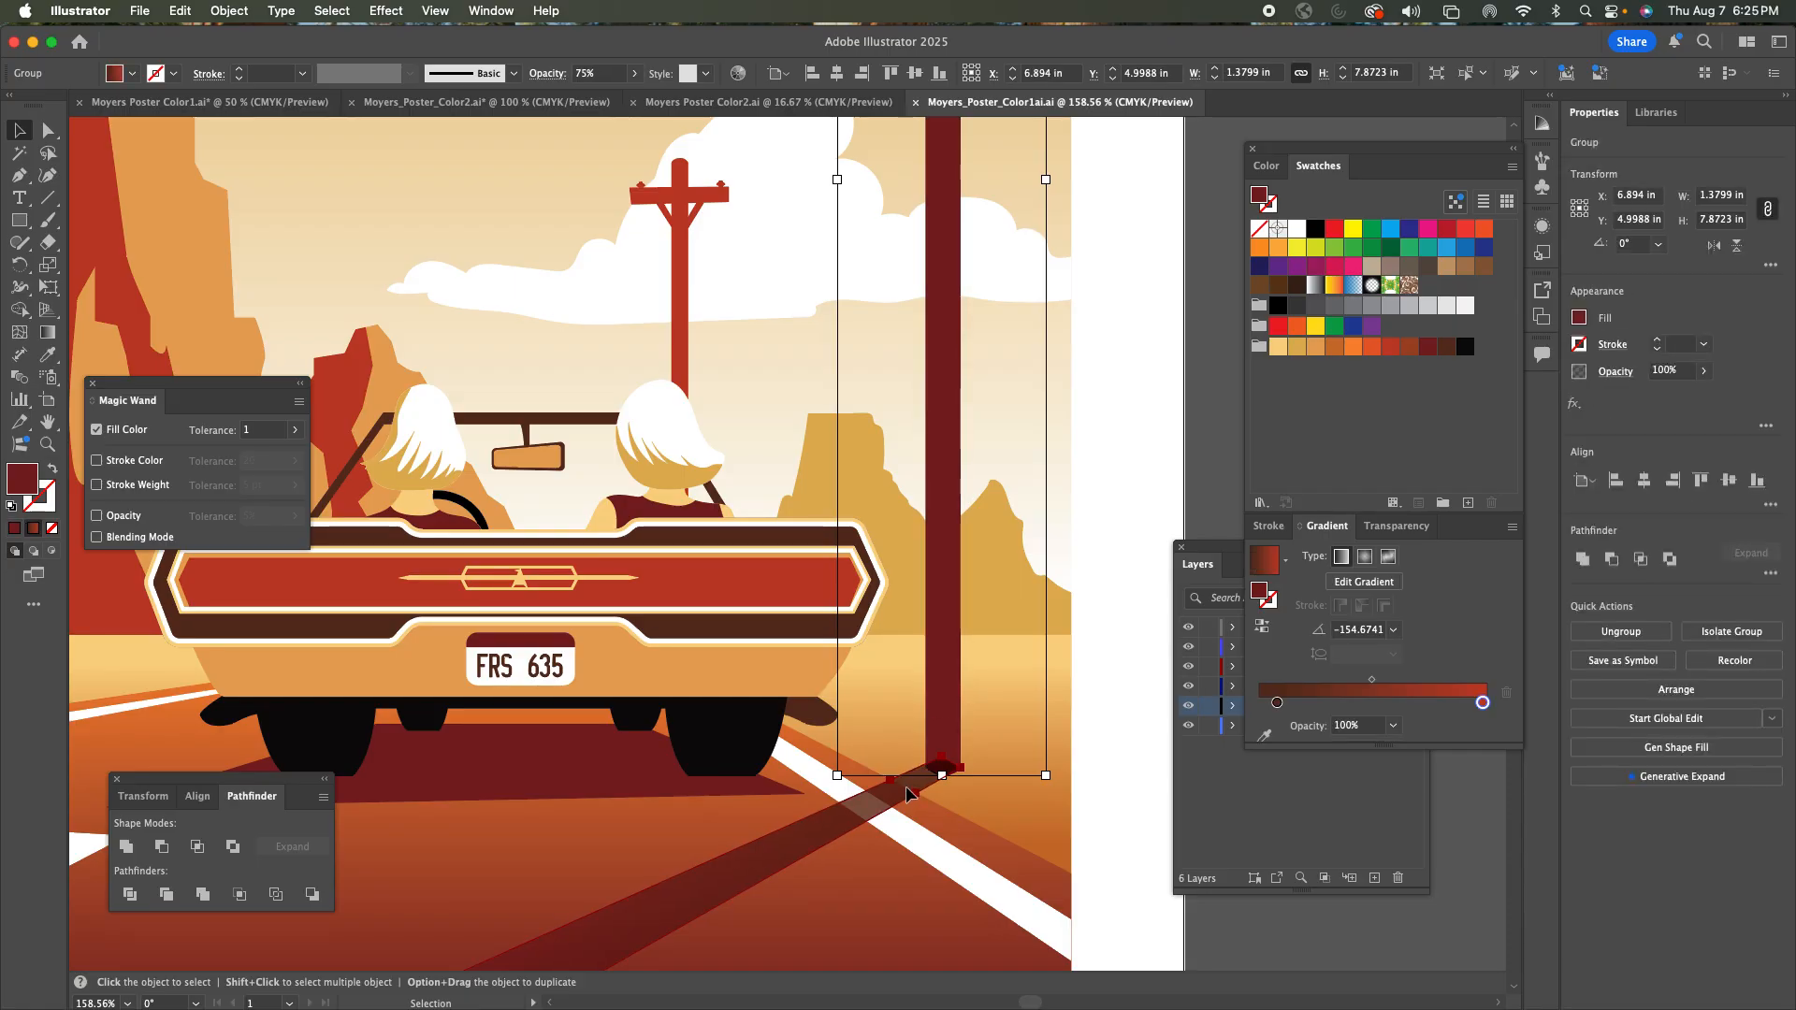
pyautogui.click(961, 685)
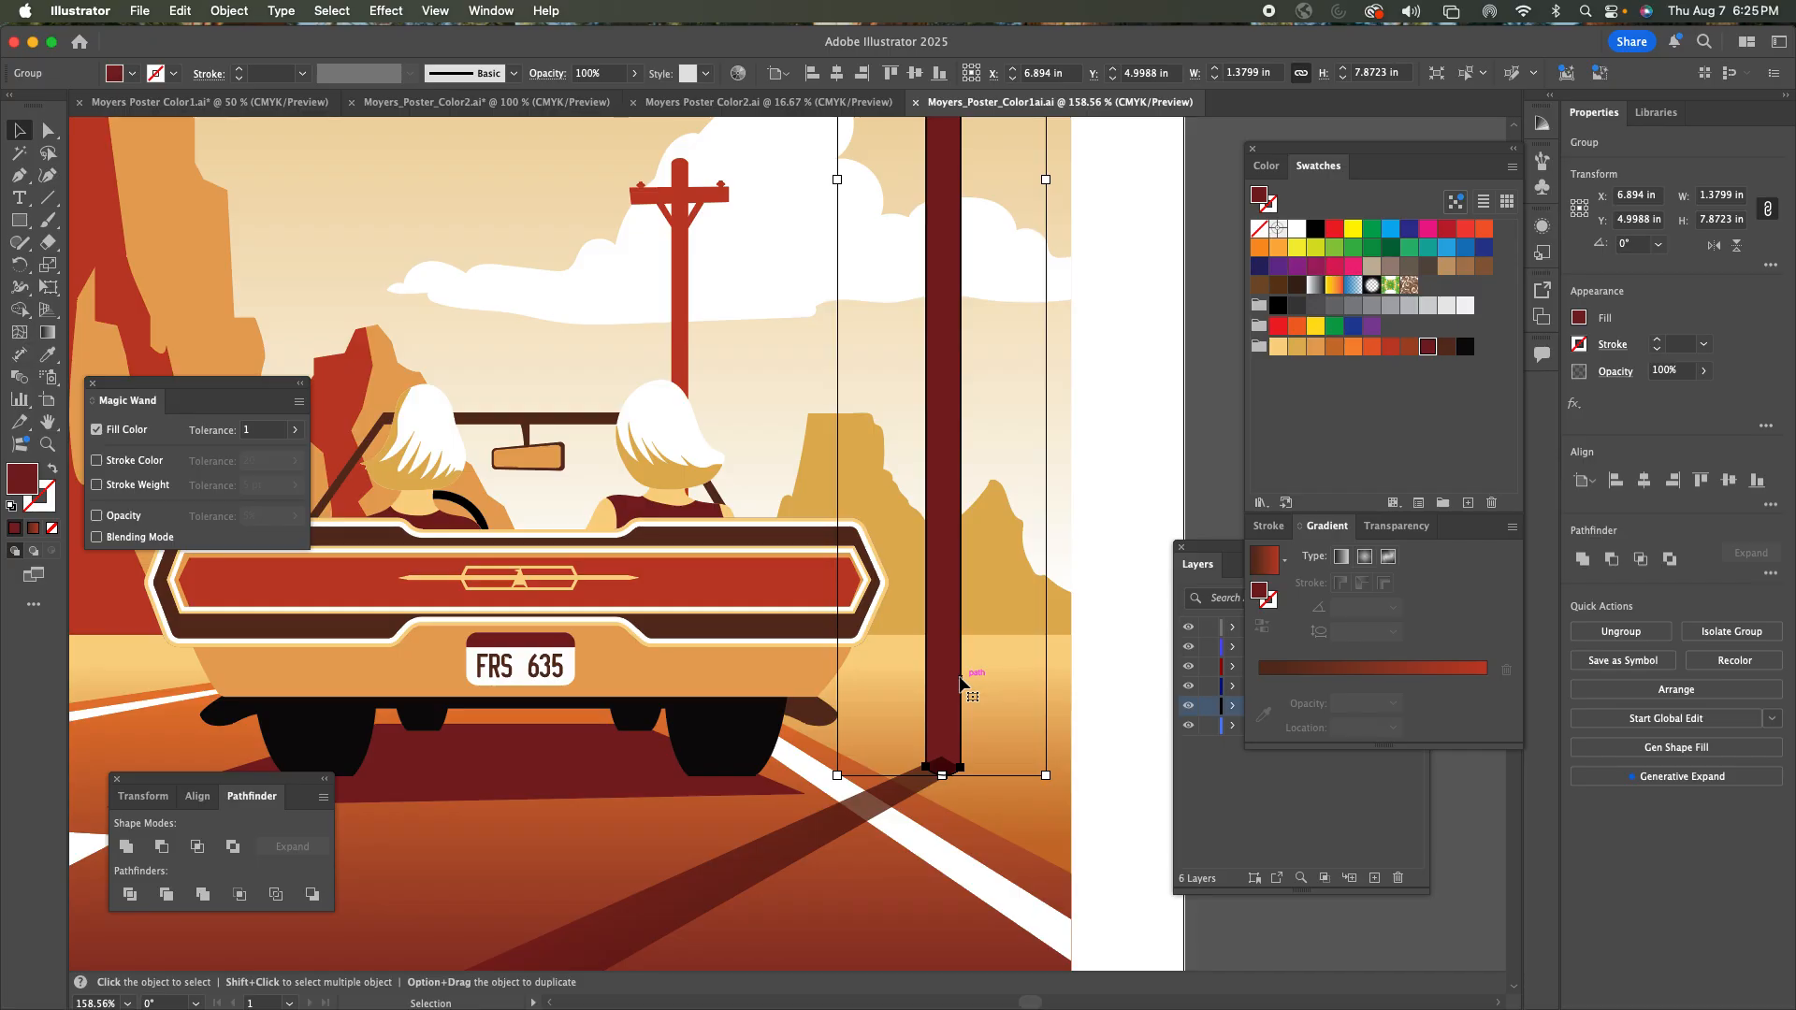
pyautogui.click(1265, 818)
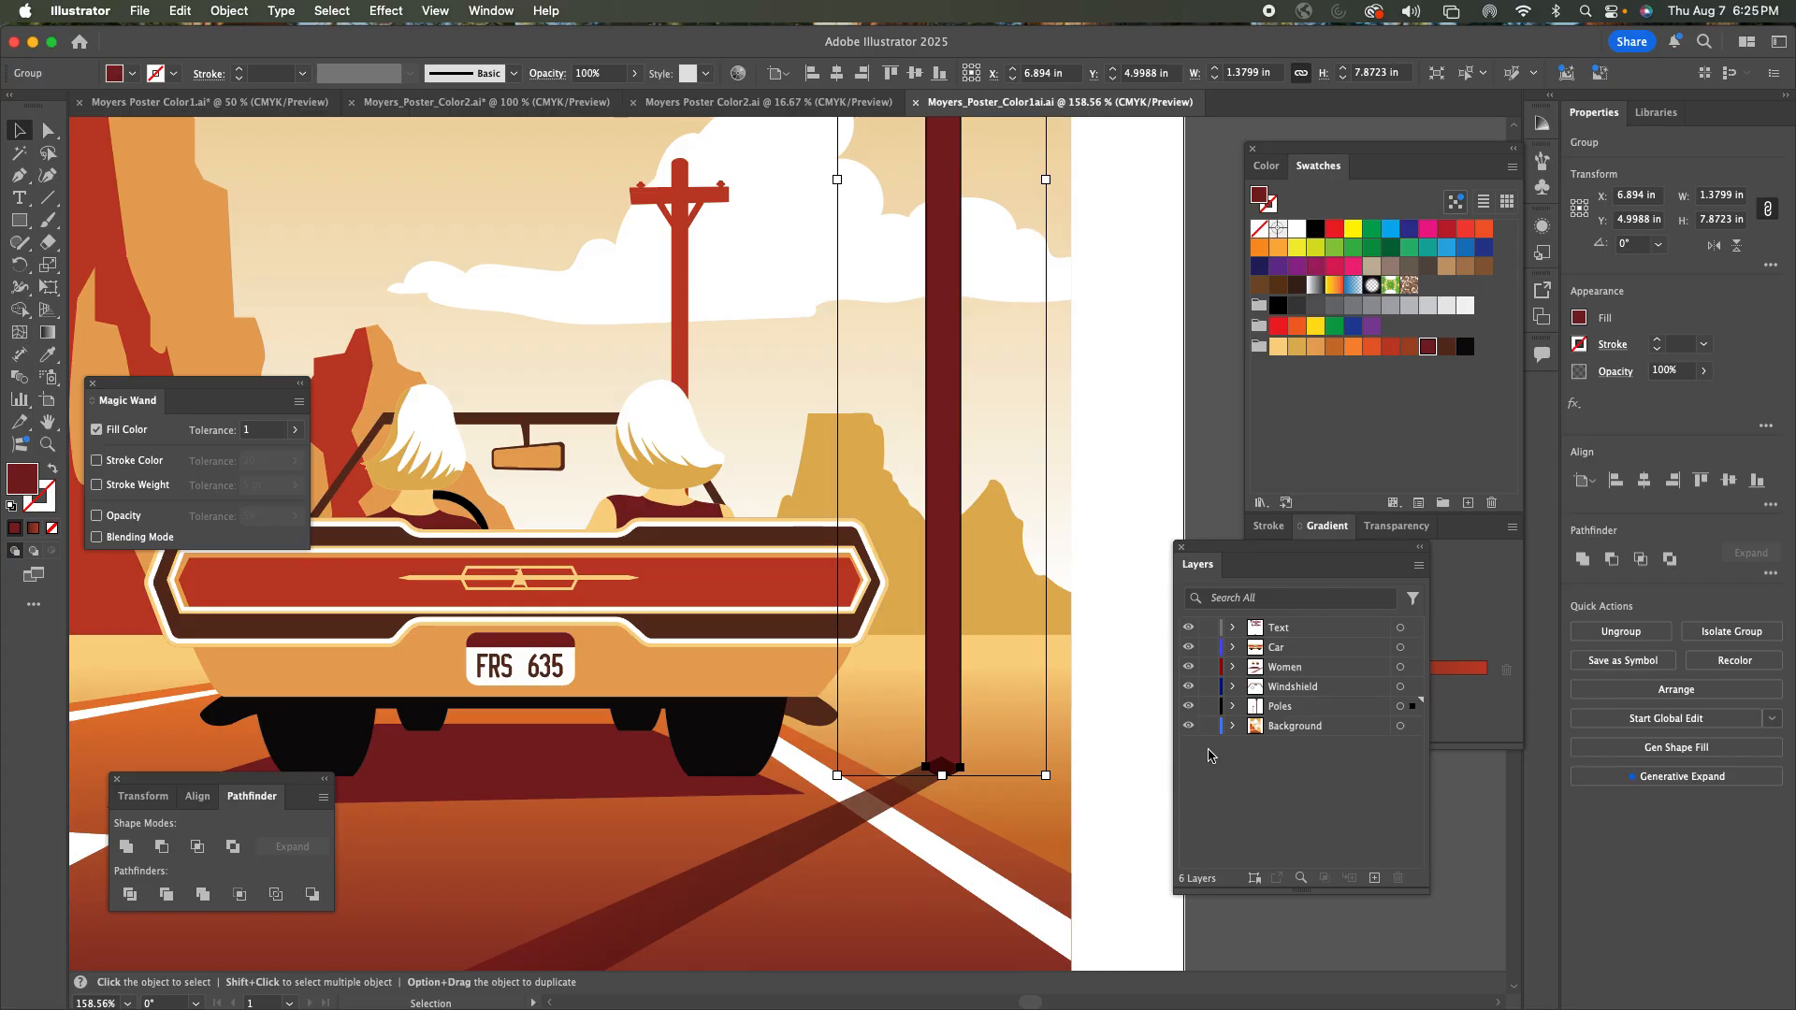
# Move the tall pole's shadow and the car's shadow from the Women layer to the Background layer in the first color version.
pyautogui.click(889, 801)
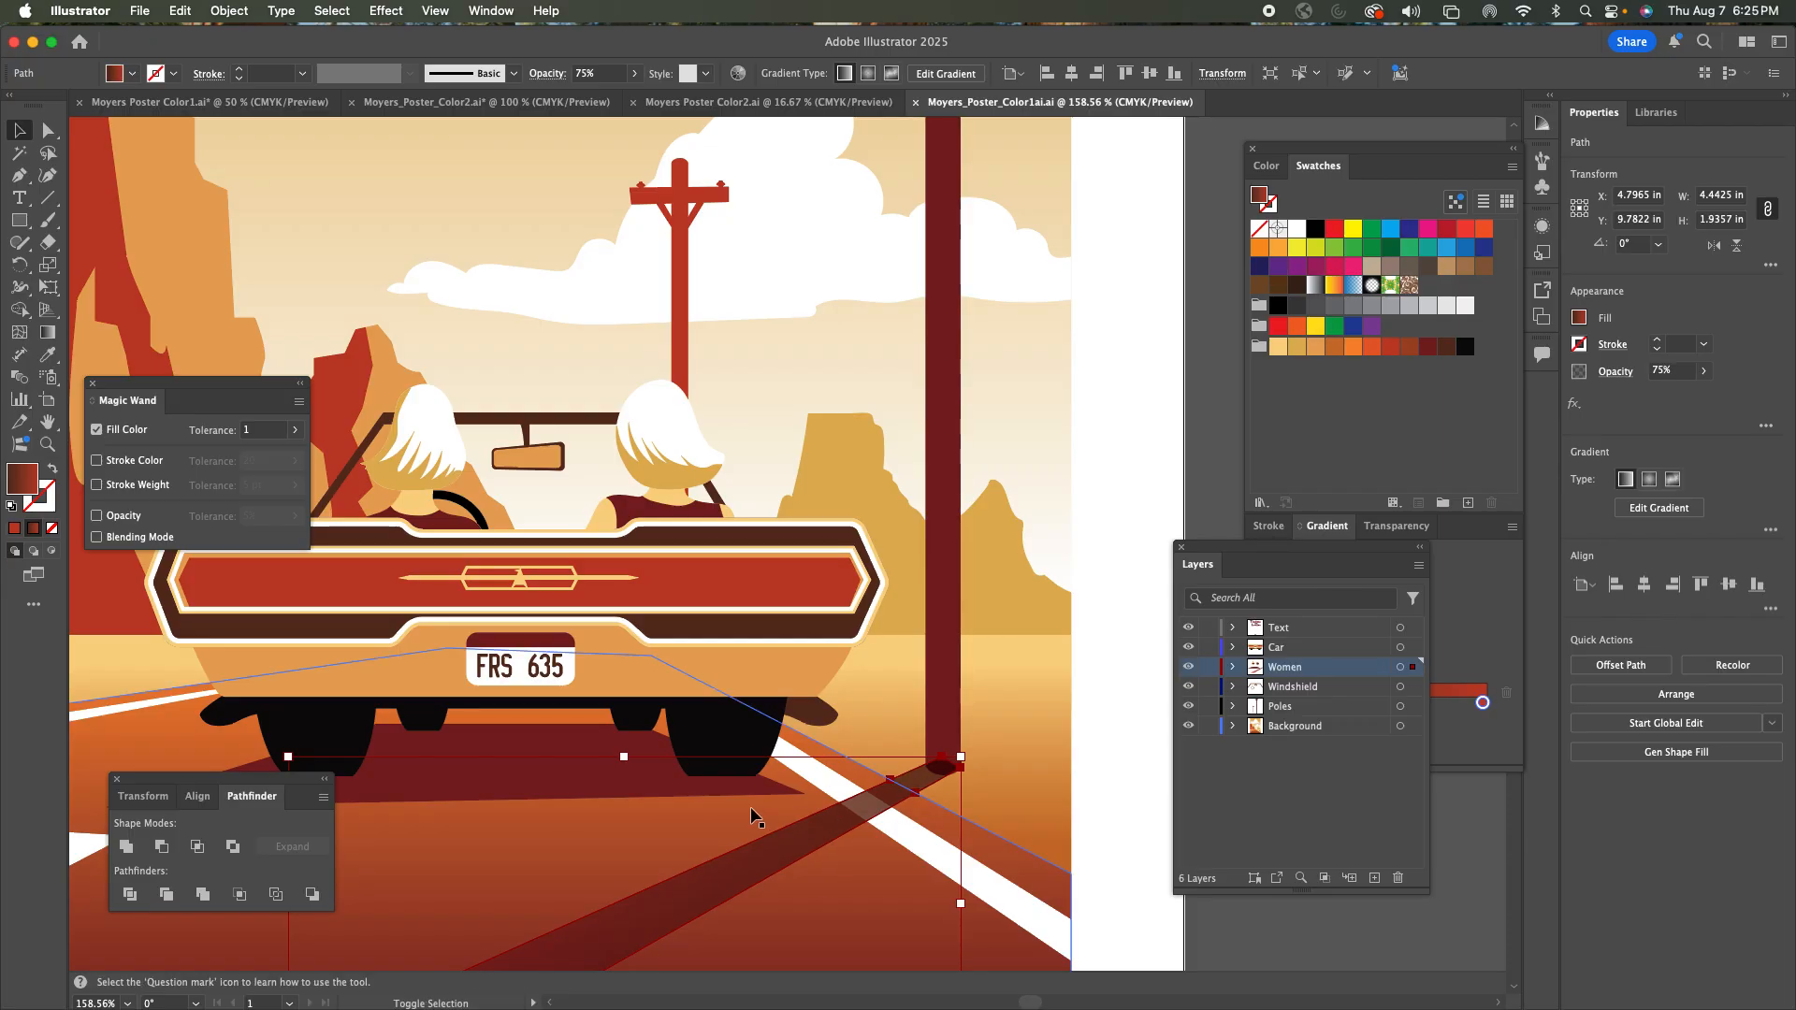
pyautogui.keyDown('shift'); pyautogui.click(587, 781); pyautogui.keyUp('shift')
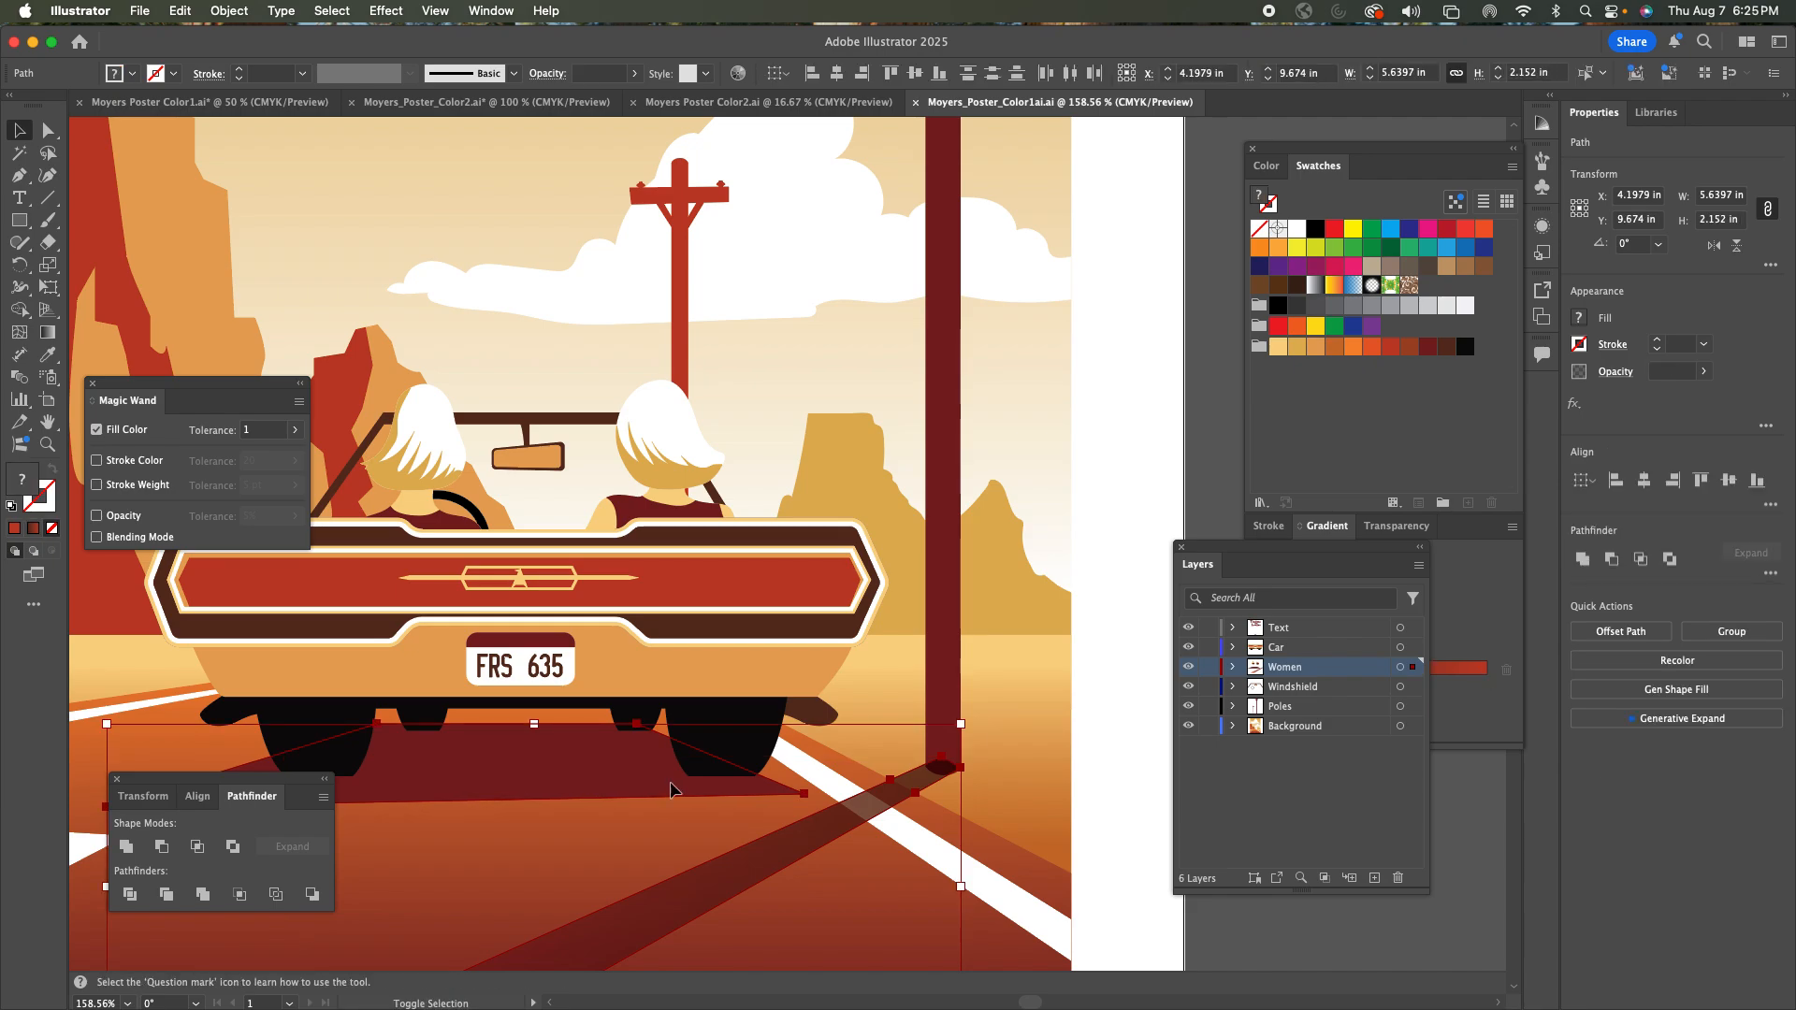
pyautogui.moveTo(1417, 670); pyautogui.dragTo(1414, 727)
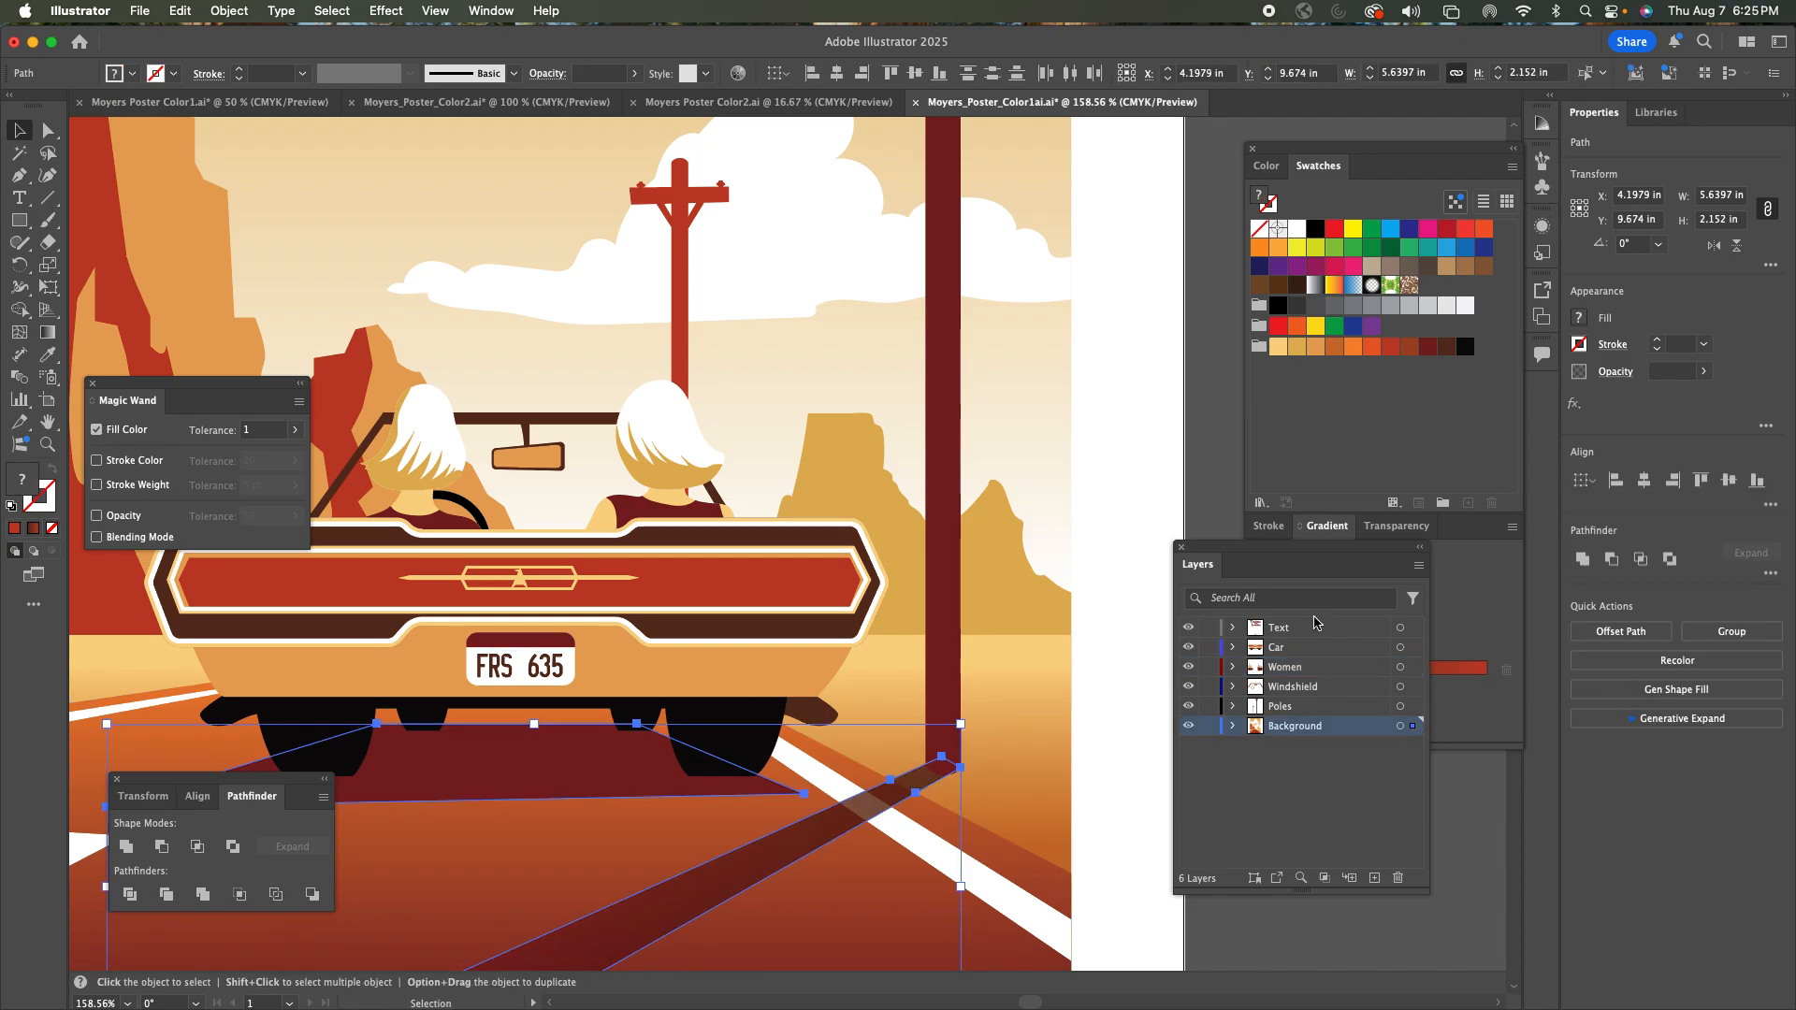
pyautogui.click(1163, 486)
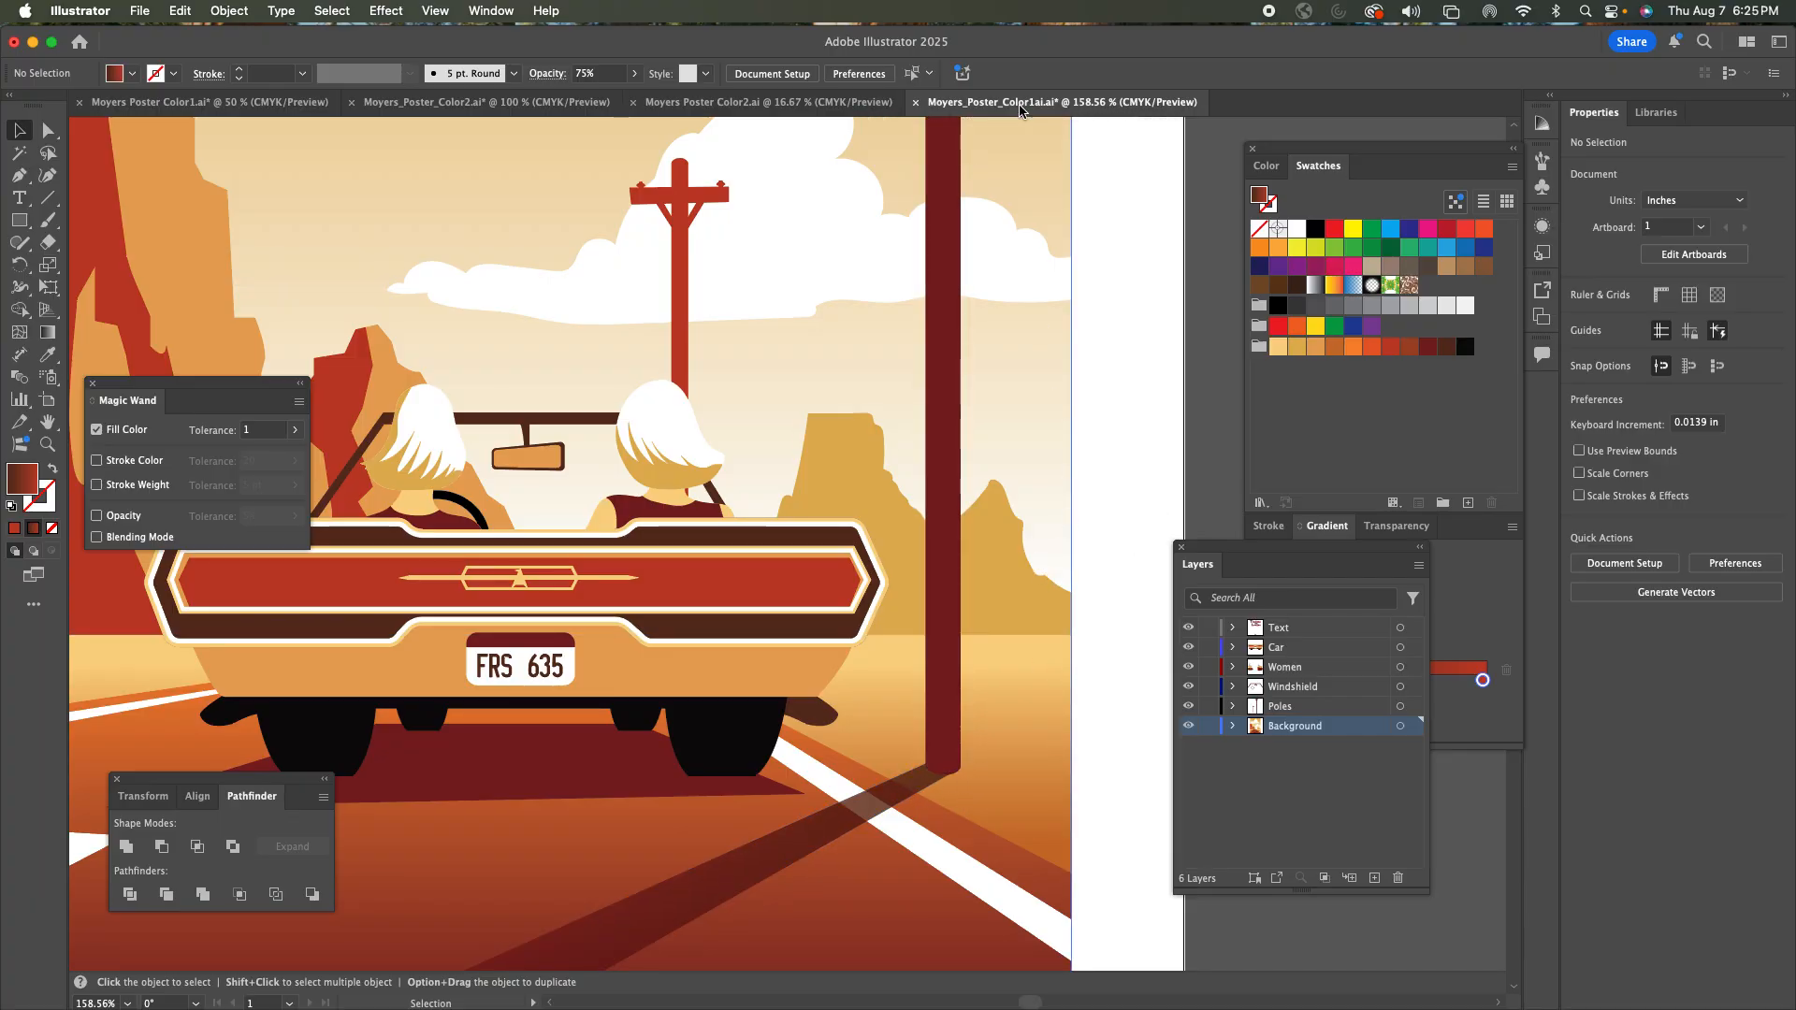
# In Moyers_Poster_Color2.ai, move the pole's shadow and the car's shadow from the Women layer to the Background layer.
pyautogui.click(809, 105)
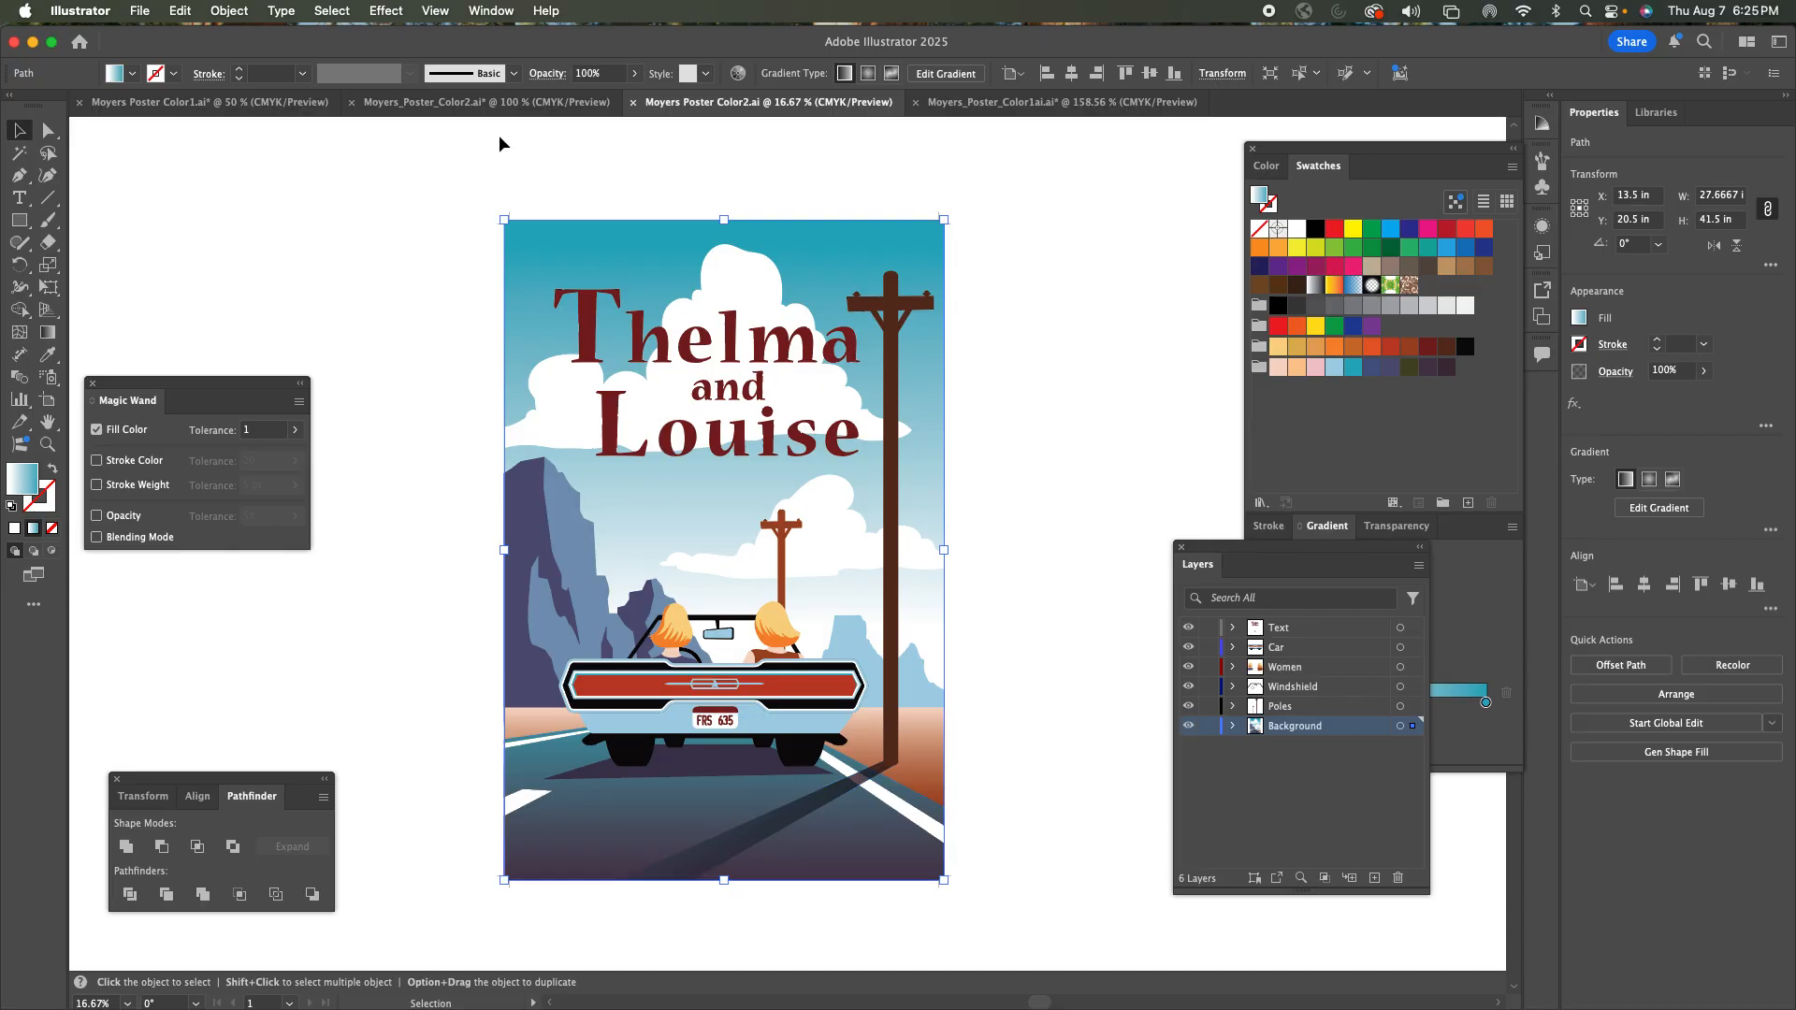
pyautogui.click(498, 100)
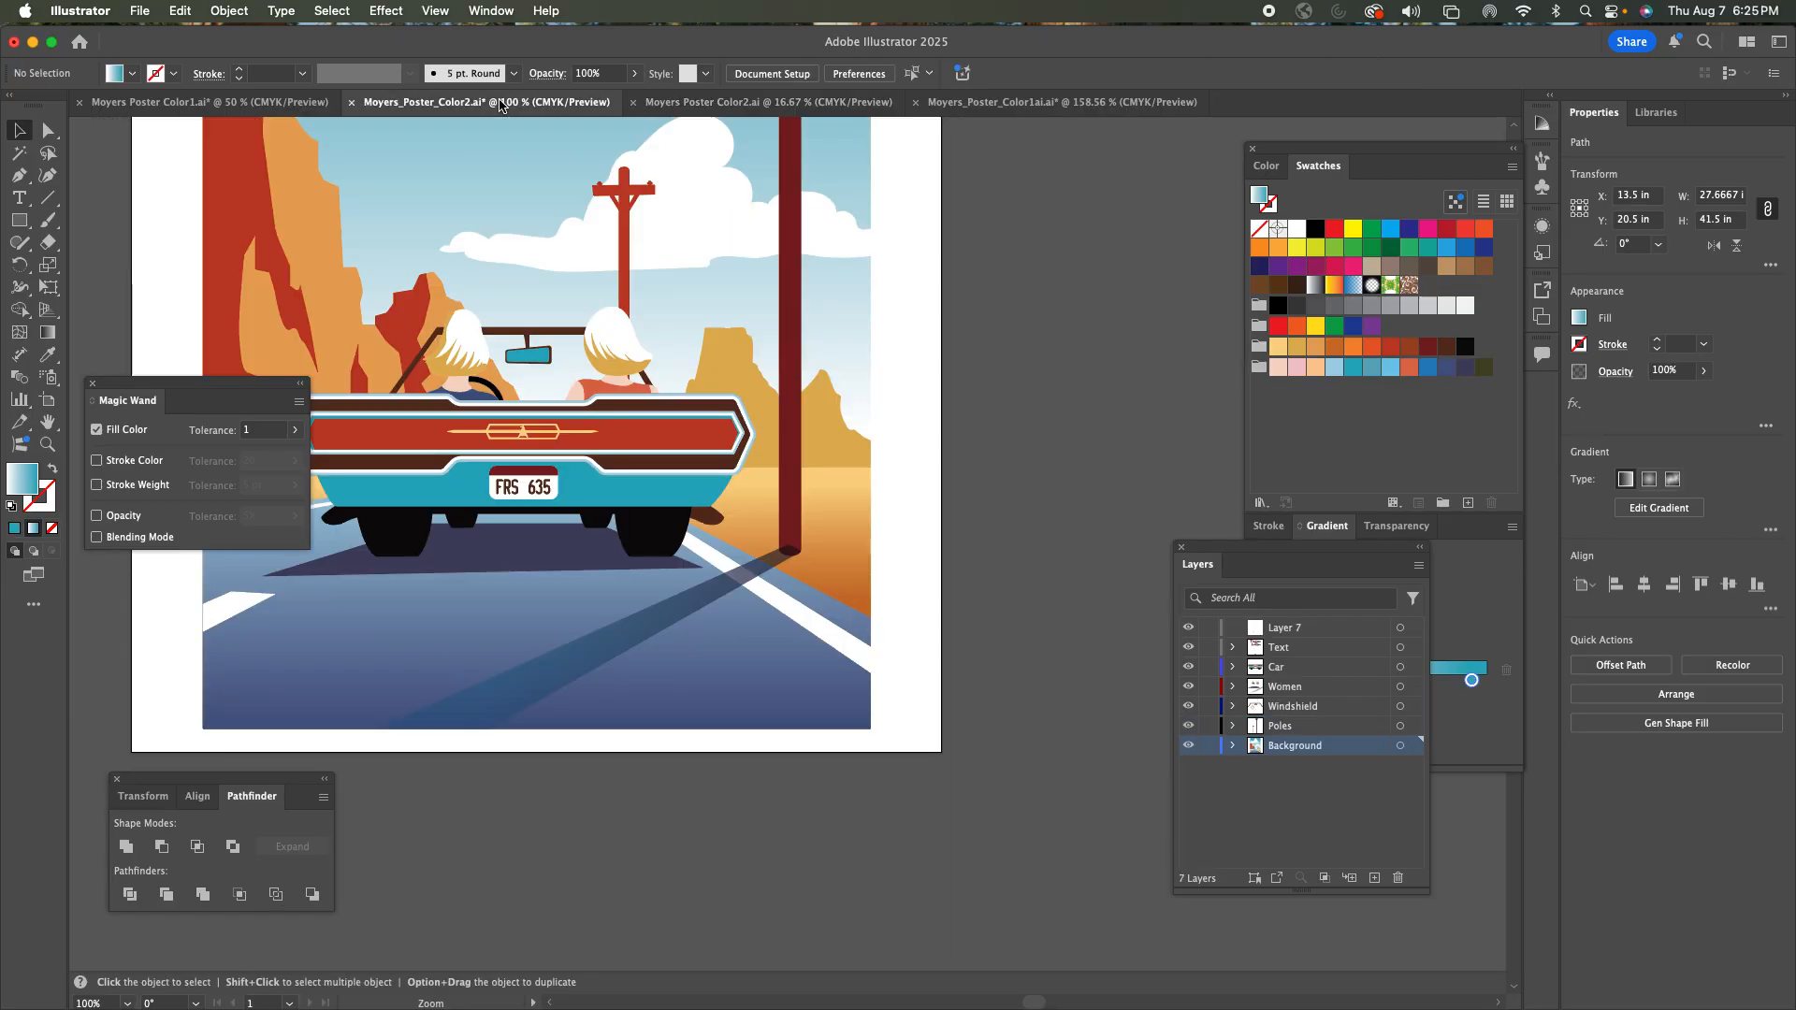
pyautogui.click(692, 603)
pyautogui.keyDown('shift'); pyautogui.click(559, 544); pyautogui.keyUp('shift')
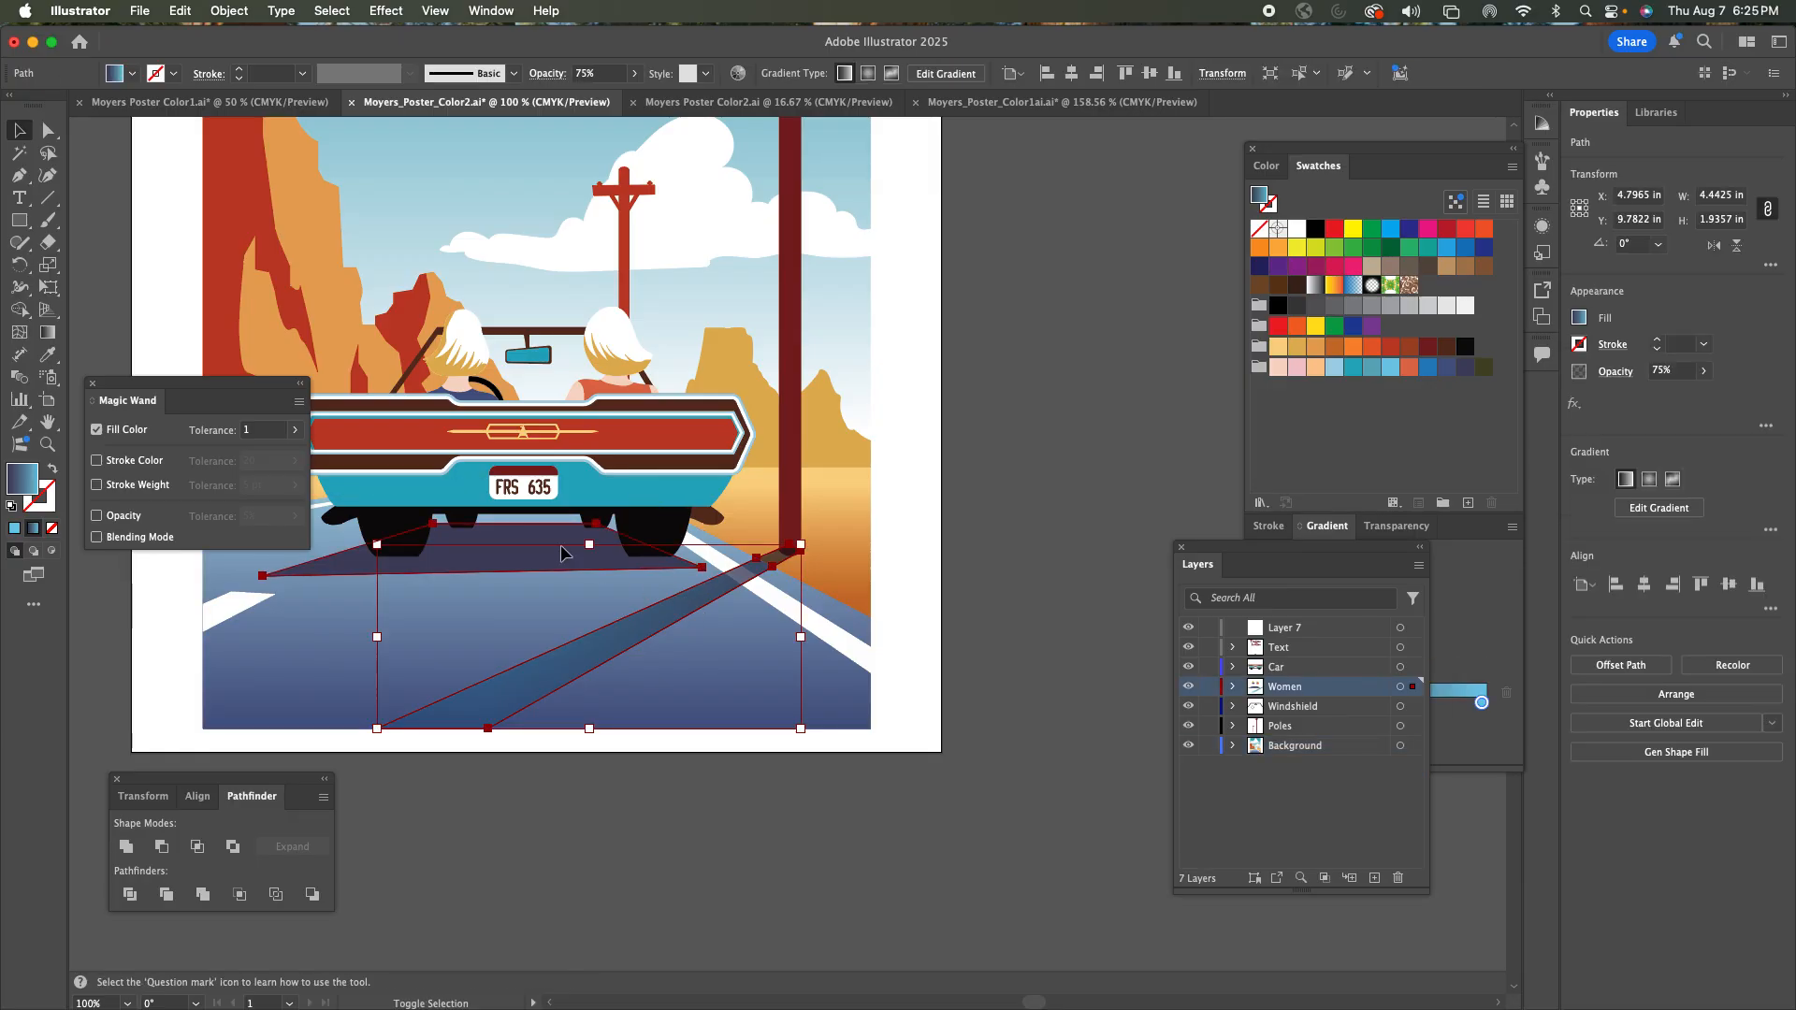
pyautogui.moveTo(1412, 689); pyautogui.dragTo(1405, 750)
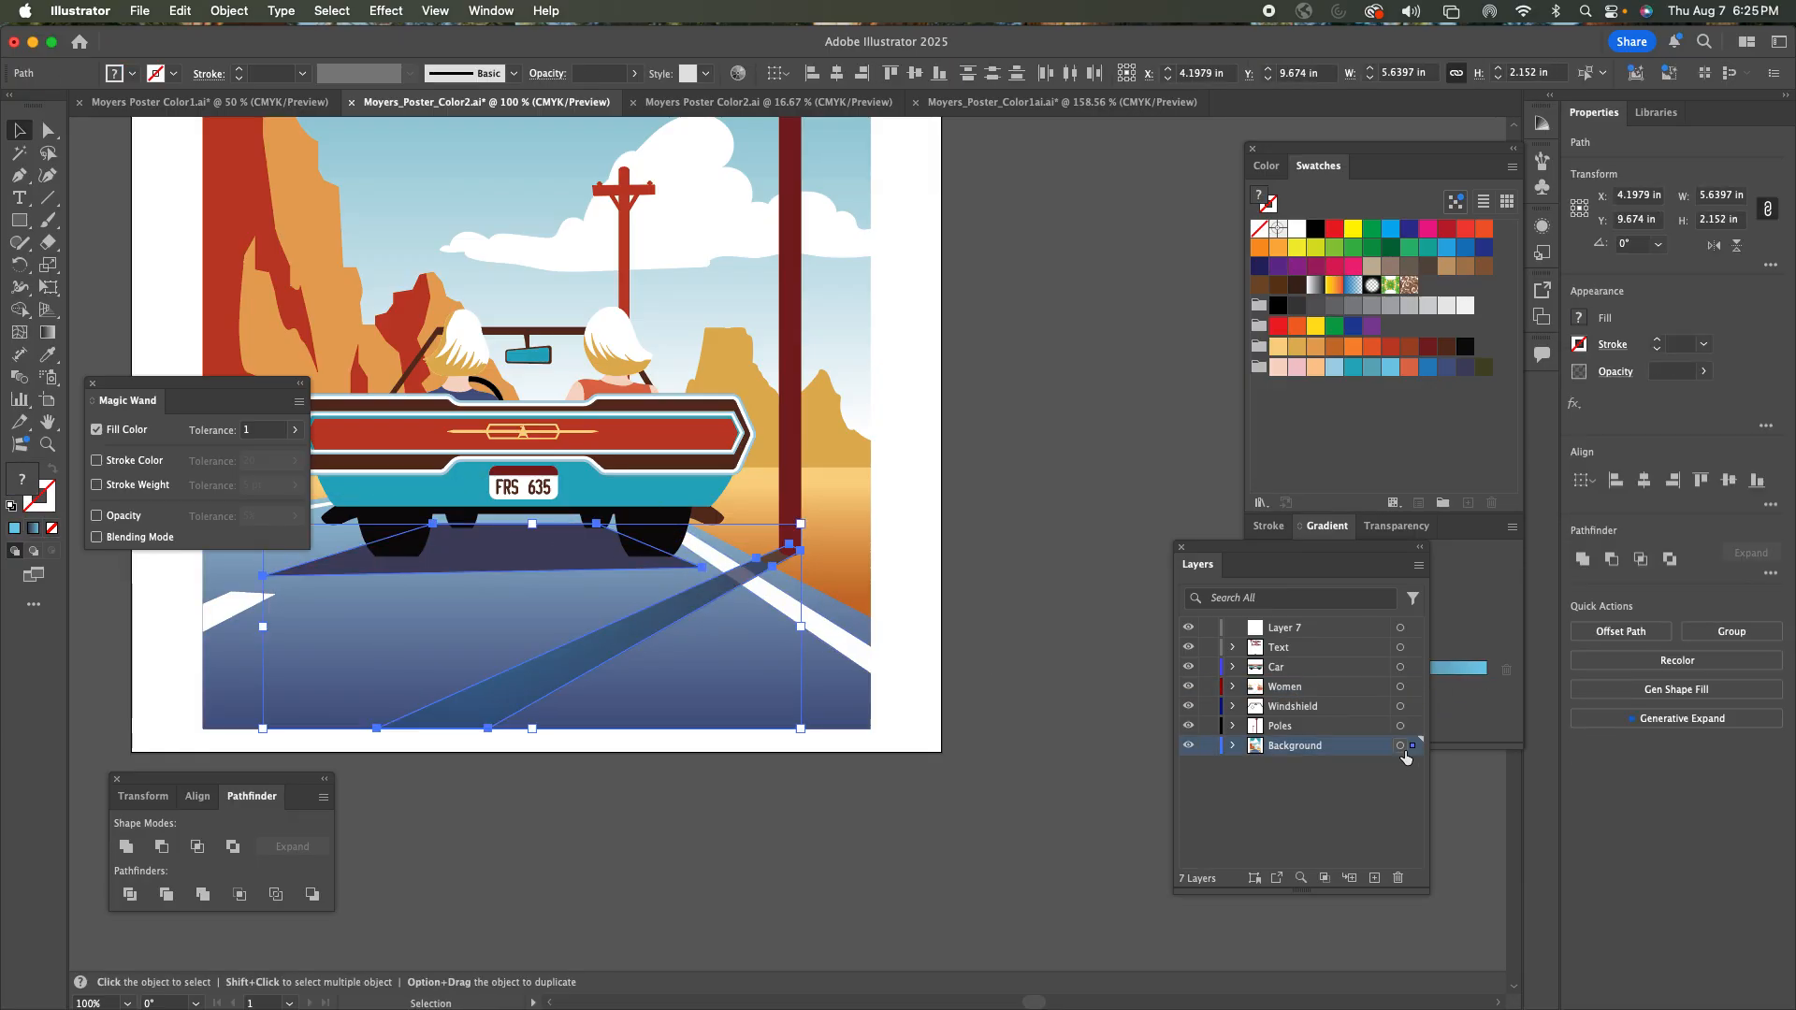
pyautogui.click(996, 582)
# Try teal and pale blue canyon swatches as the fill of the distant mesa and the orange rock formation.
pyautogui.moveTo(1001, 465); pyautogui.dragTo(1132, 767)
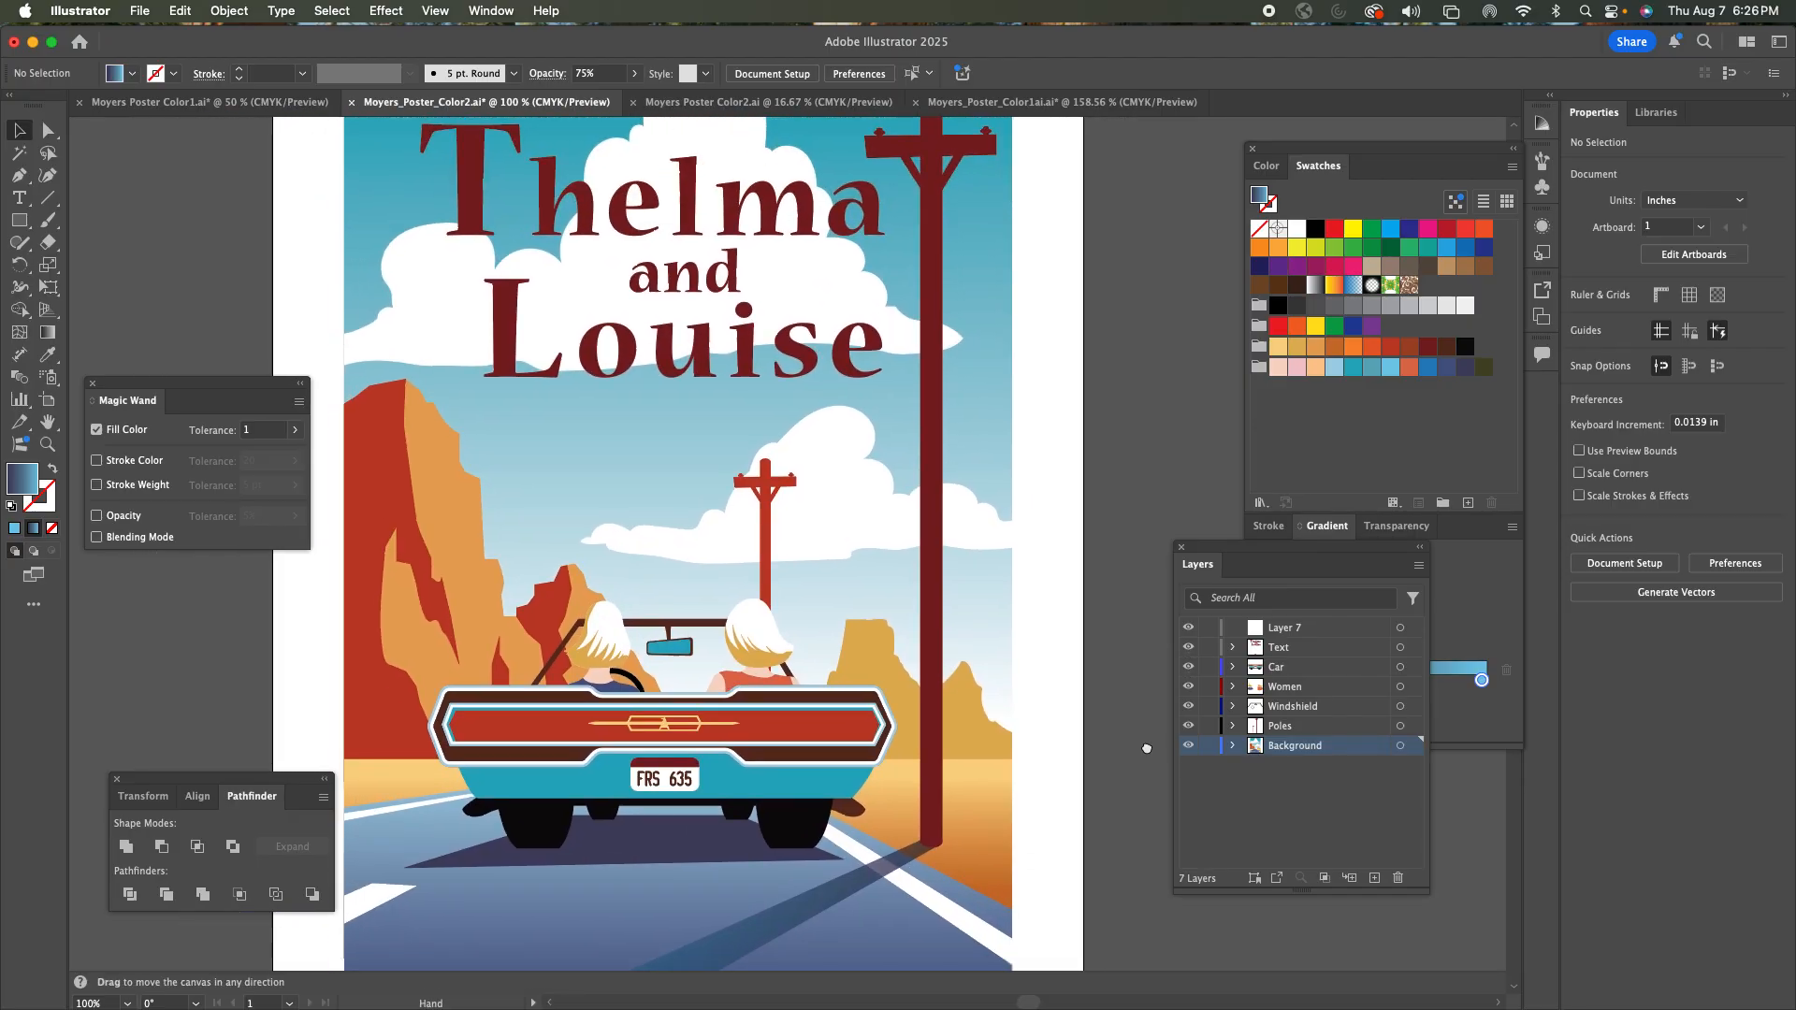
pyautogui.press('super+minus')
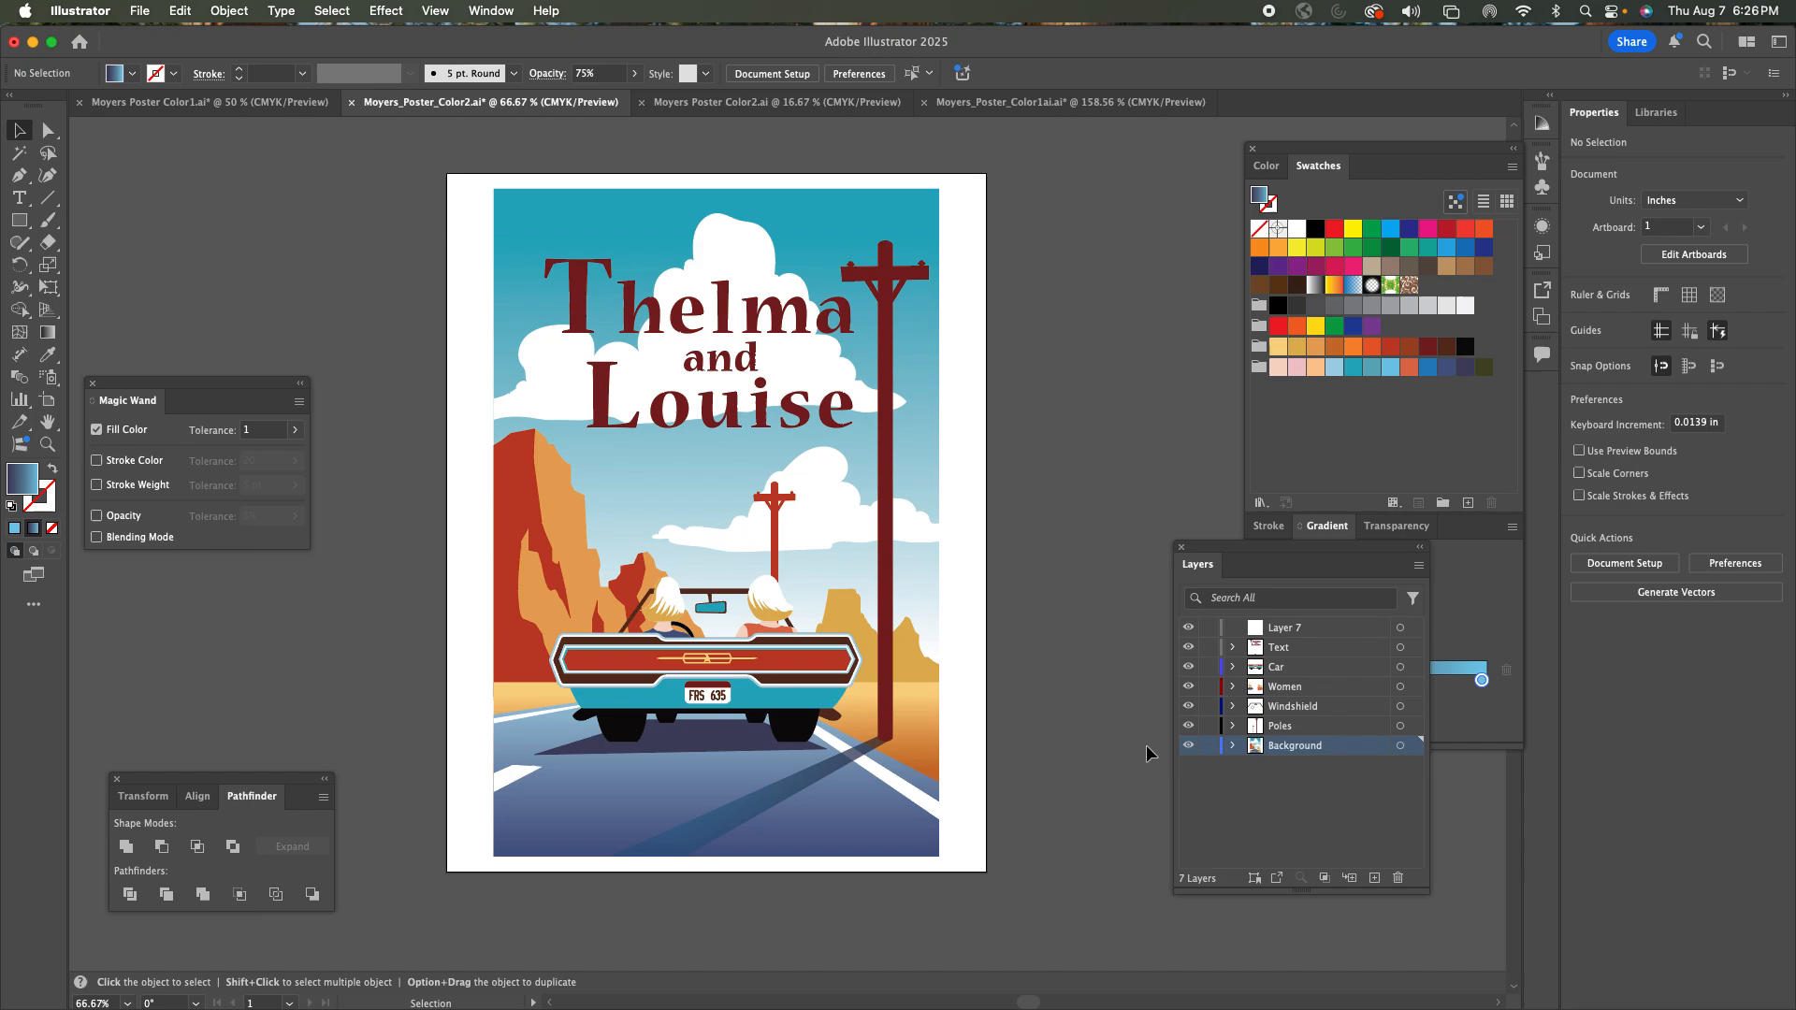
pyautogui.click(844, 606)
pyautogui.keyDown('shift'); pyautogui.click(569, 531); pyautogui.keyUp('shift')
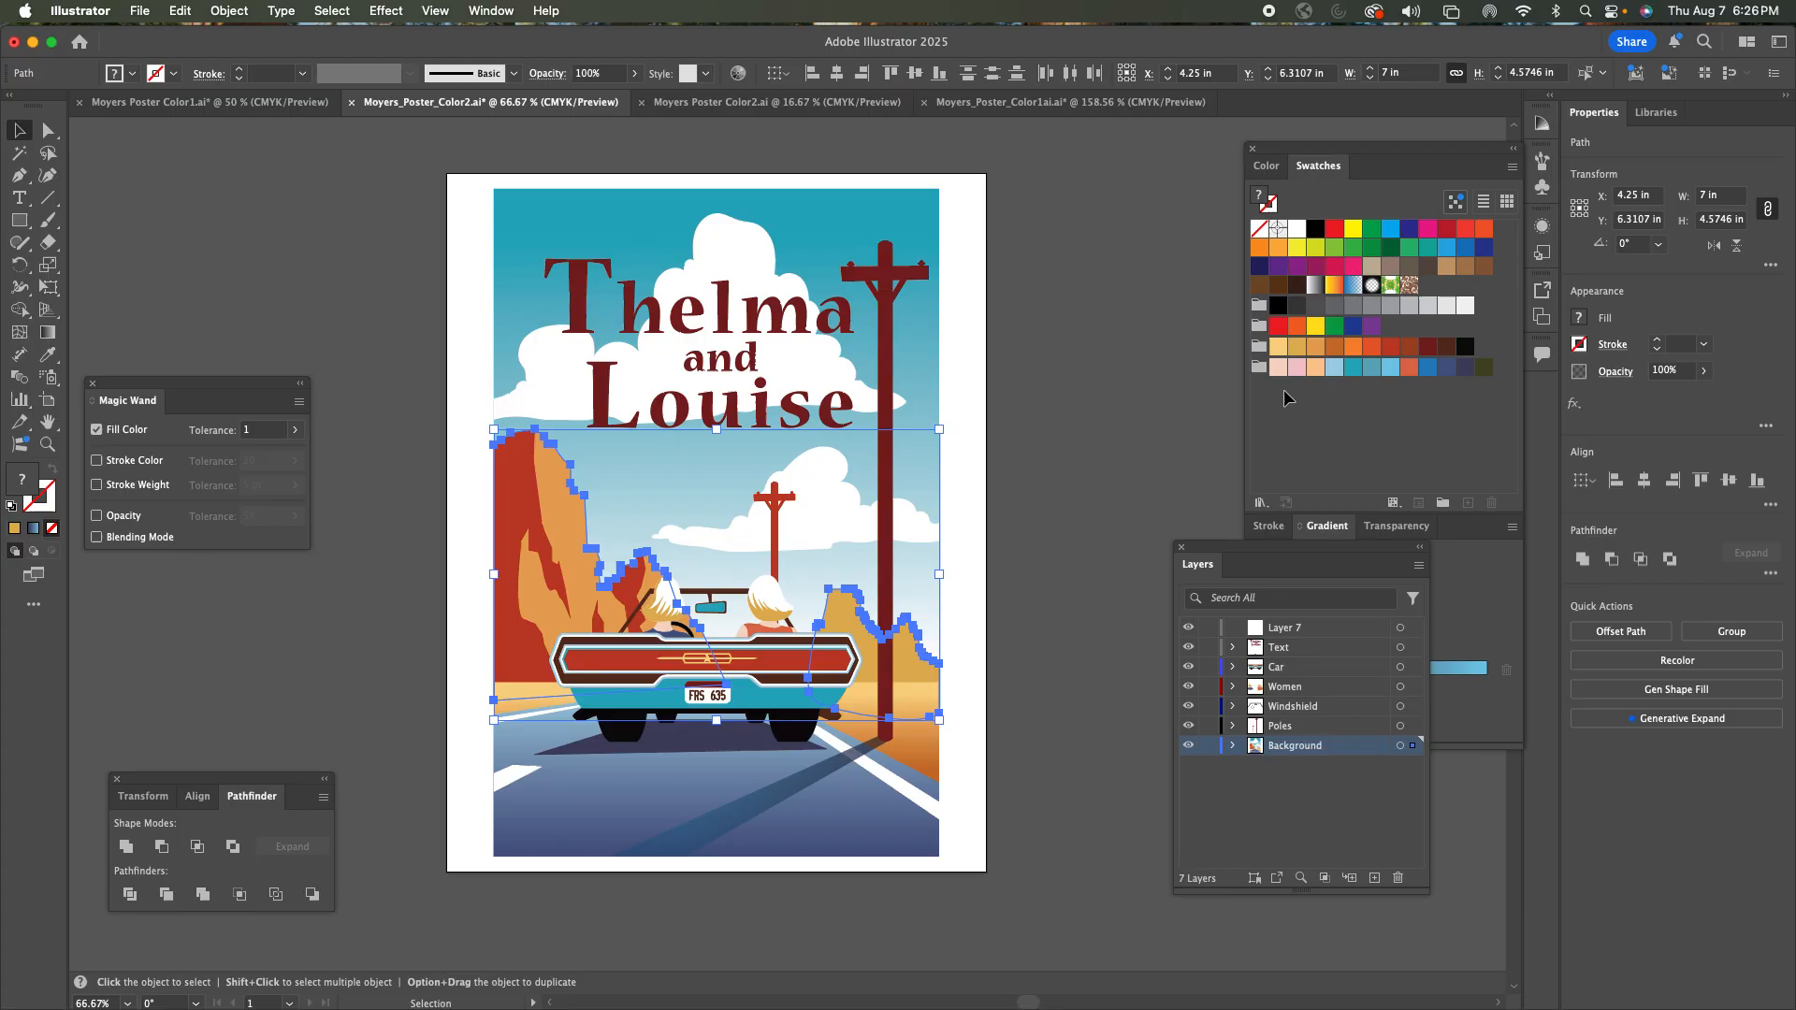
pyautogui.click(1350, 368)
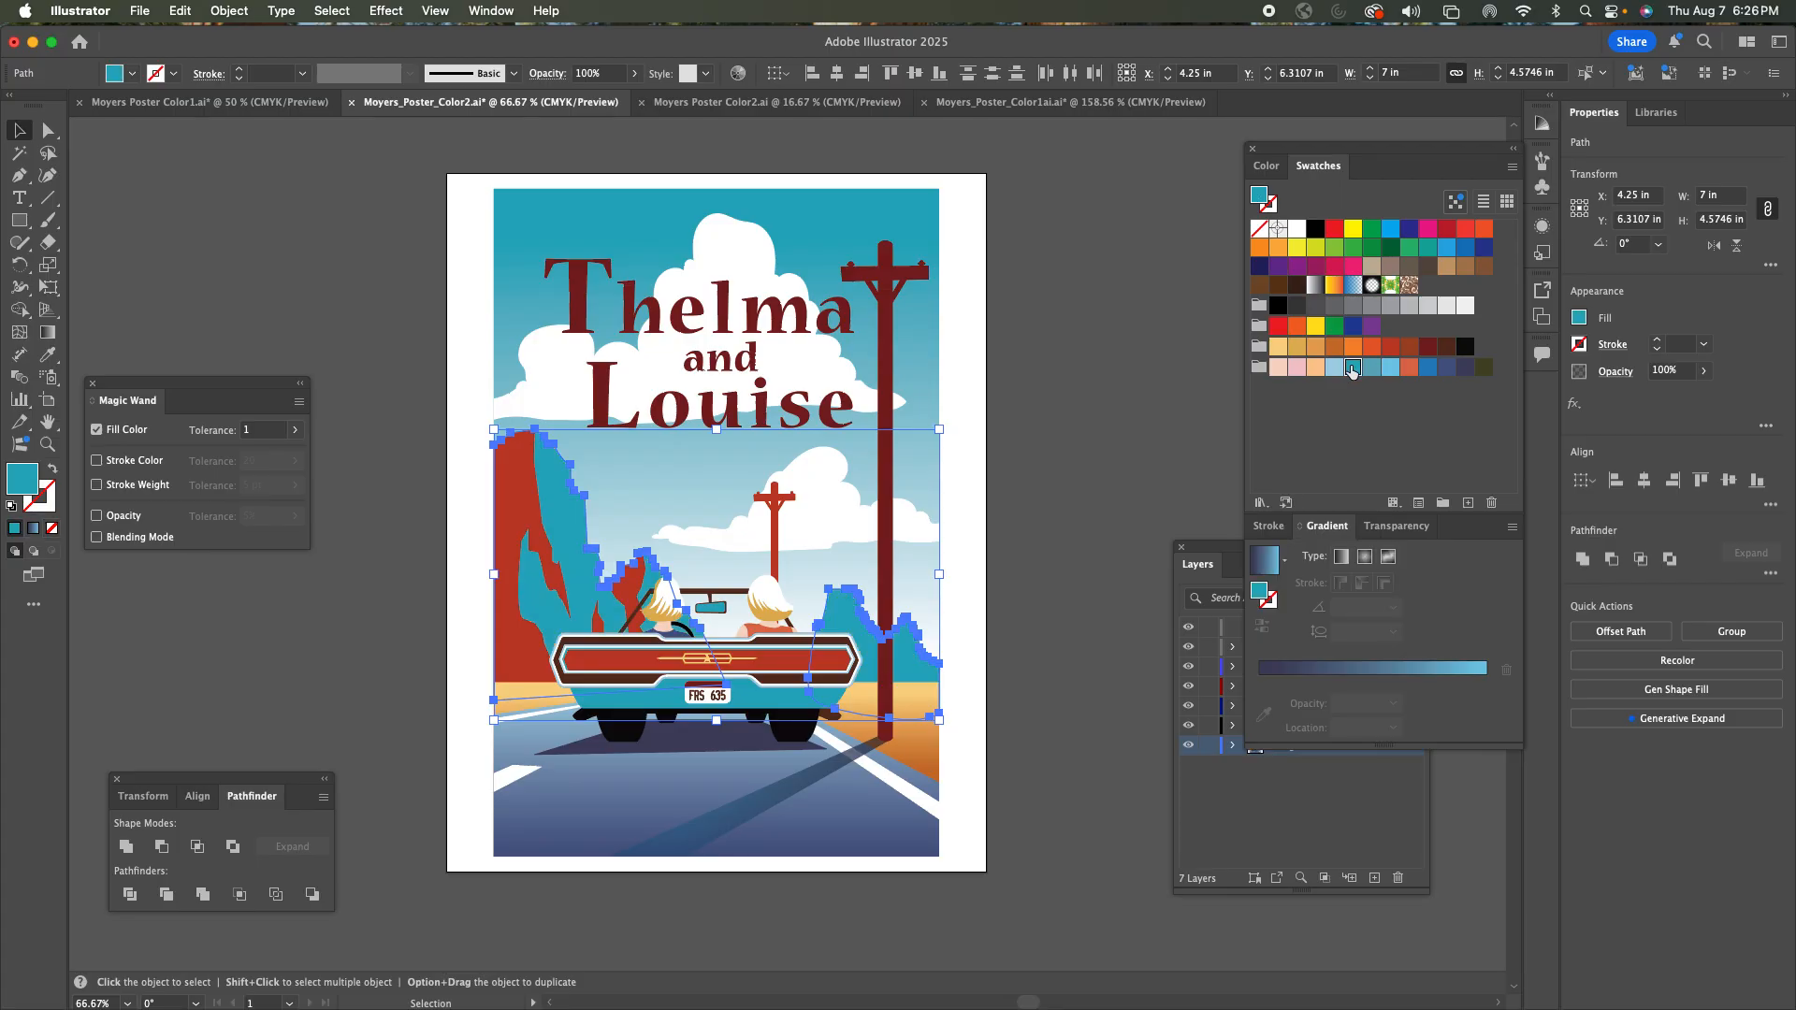
pyautogui.click(1335, 368)
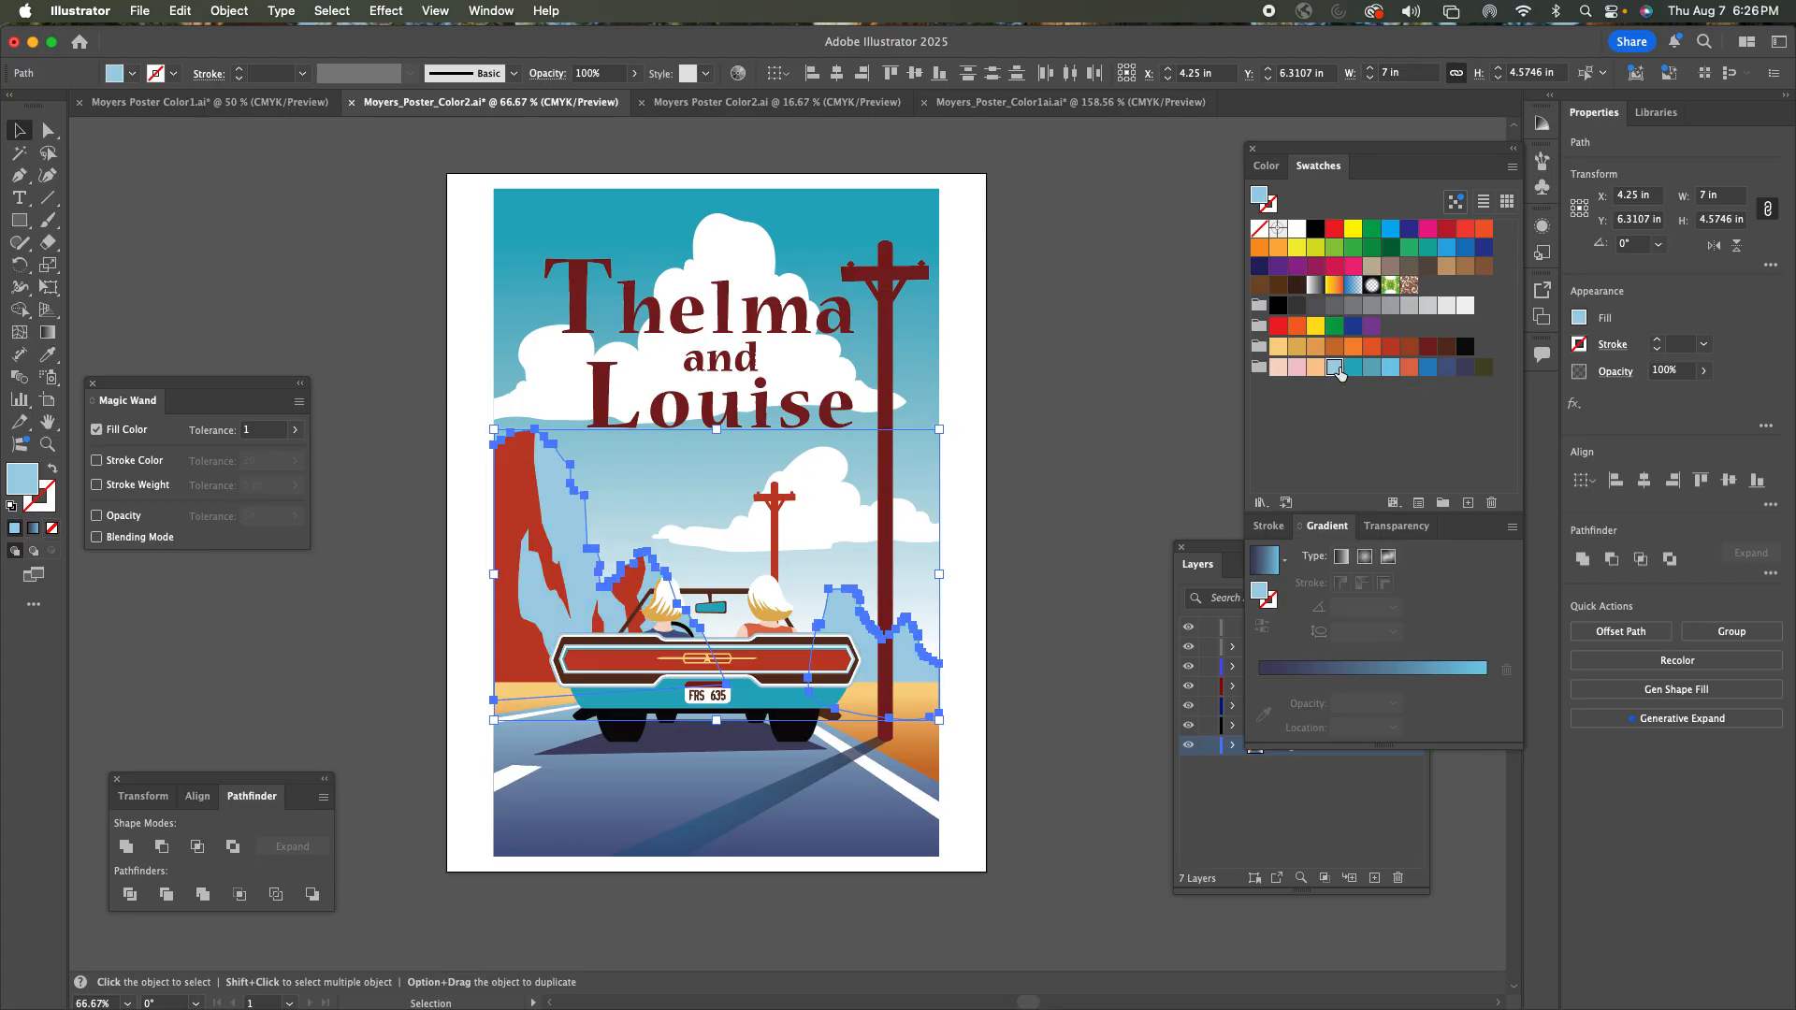
pyautogui.click(1113, 426)
# Try a muted teal fill on the large rock formation and dark blue on its shaded faces.
pyautogui.click(589, 522)
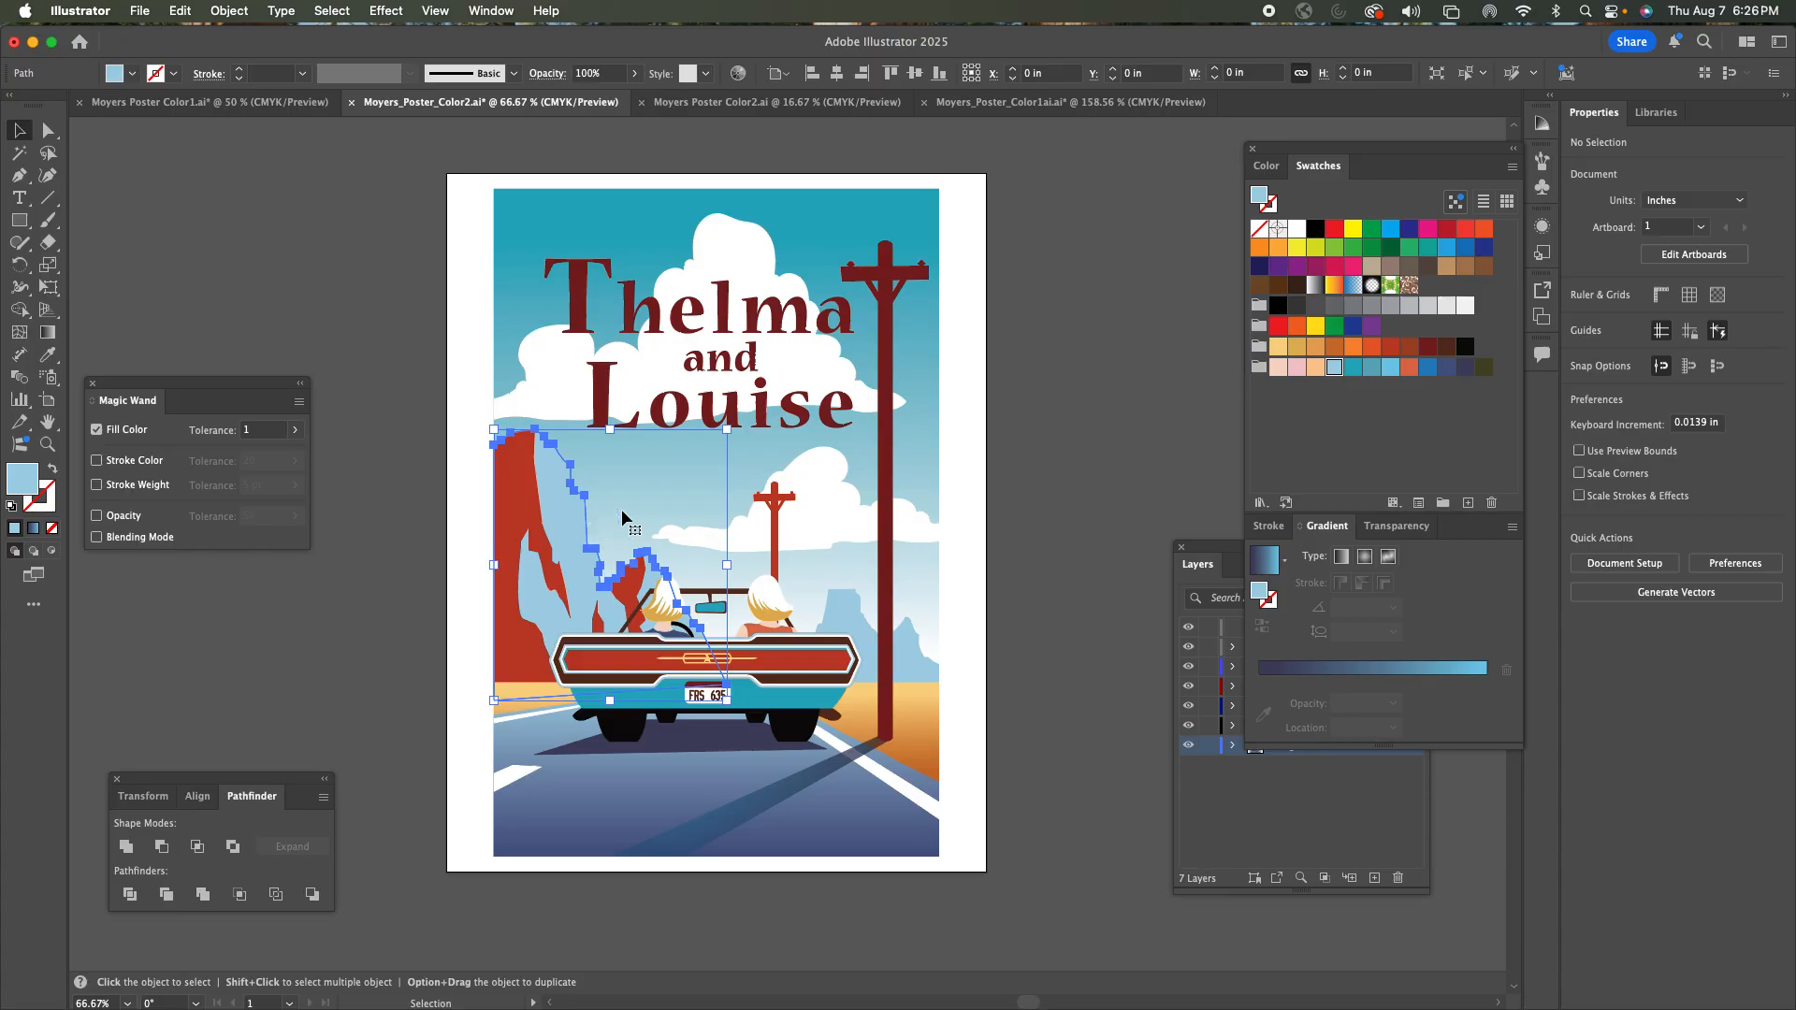
pyautogui.click(1371, 367)
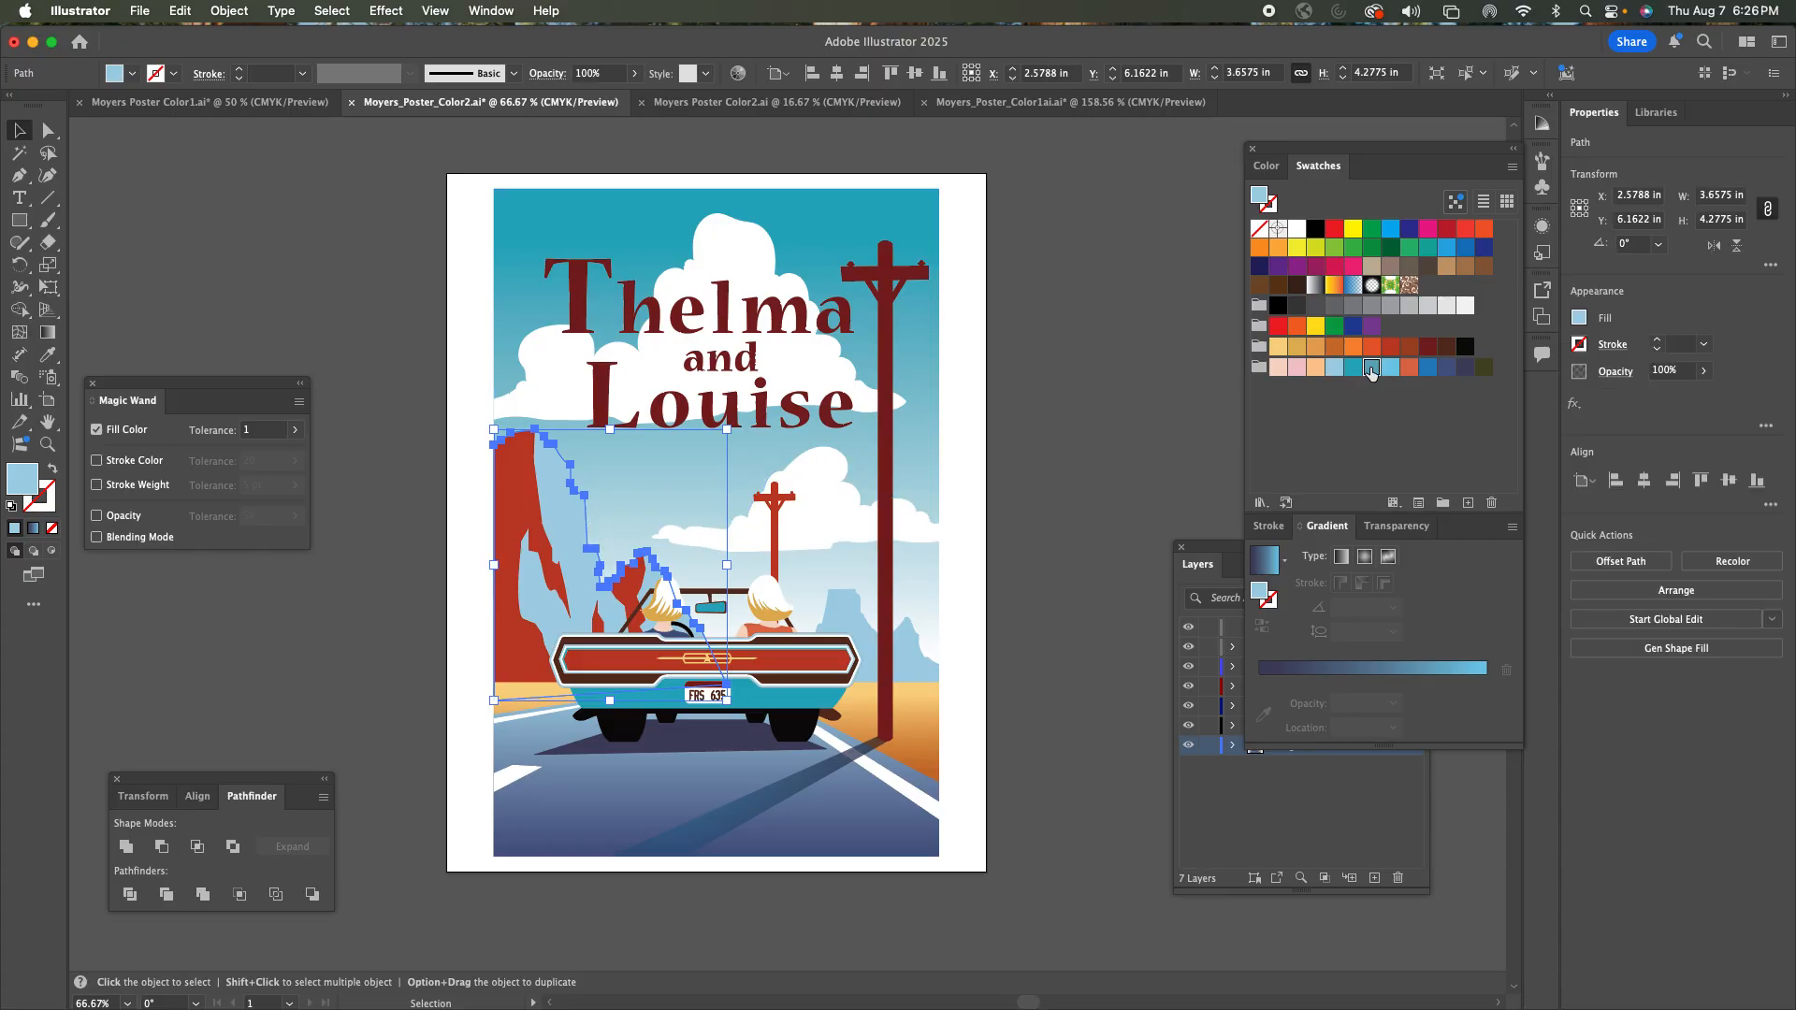
pyautogui.click(1159, 435)
pyautogui.click(521, 512)
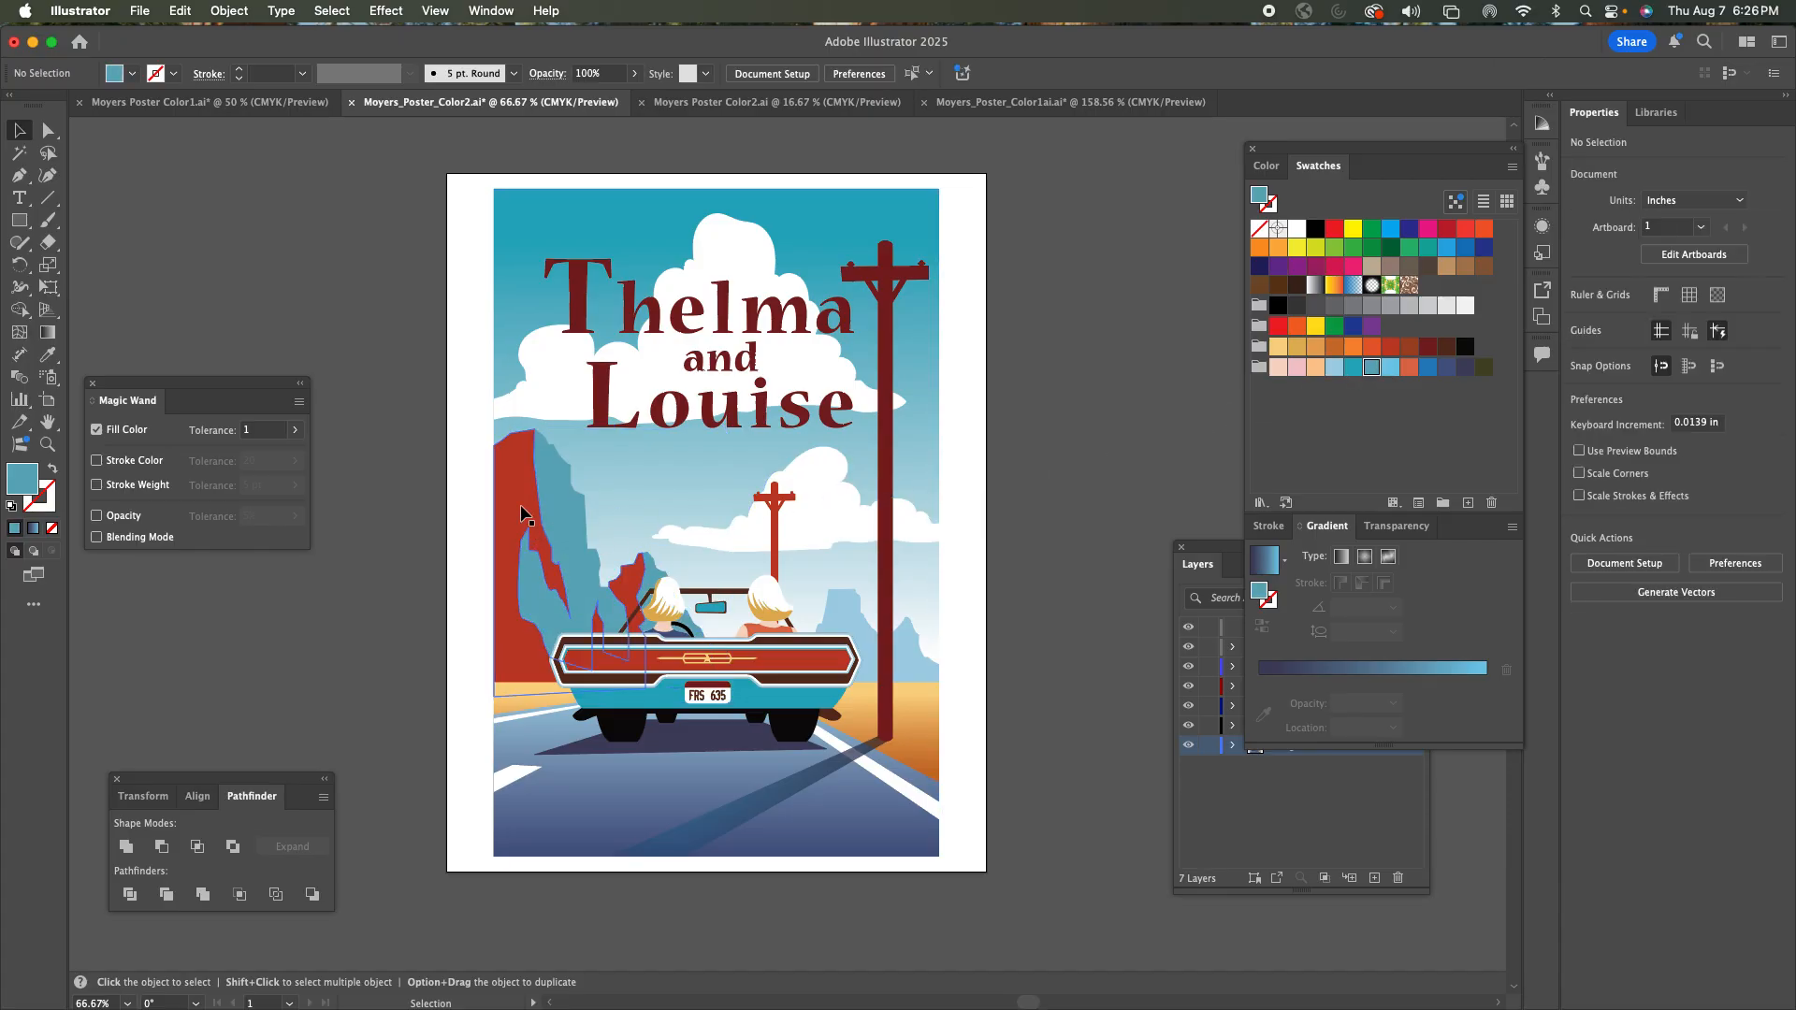
pyautogui.click(1447, 369)
pyautogui.click(1213, 383)
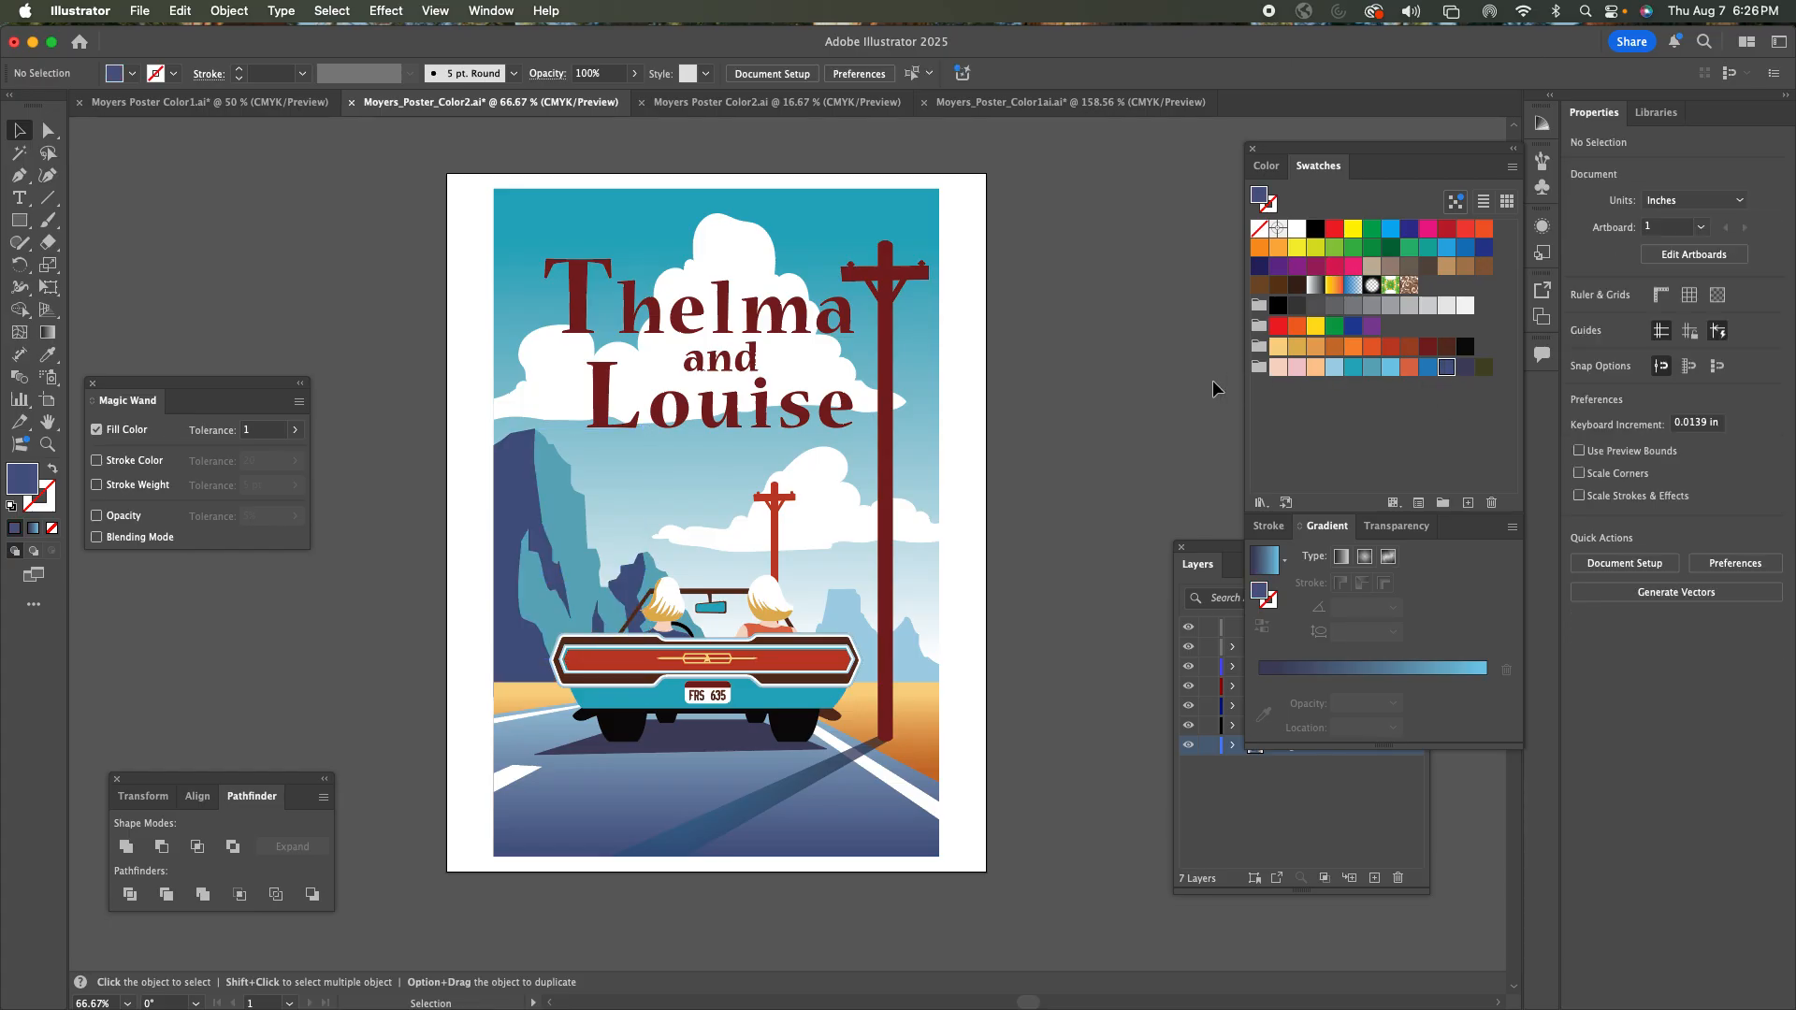
# Undo the blue and teal fills on the rock formation and the distant mesa.
pyautogui.press('super+z')
pyautogui.press('super+z')
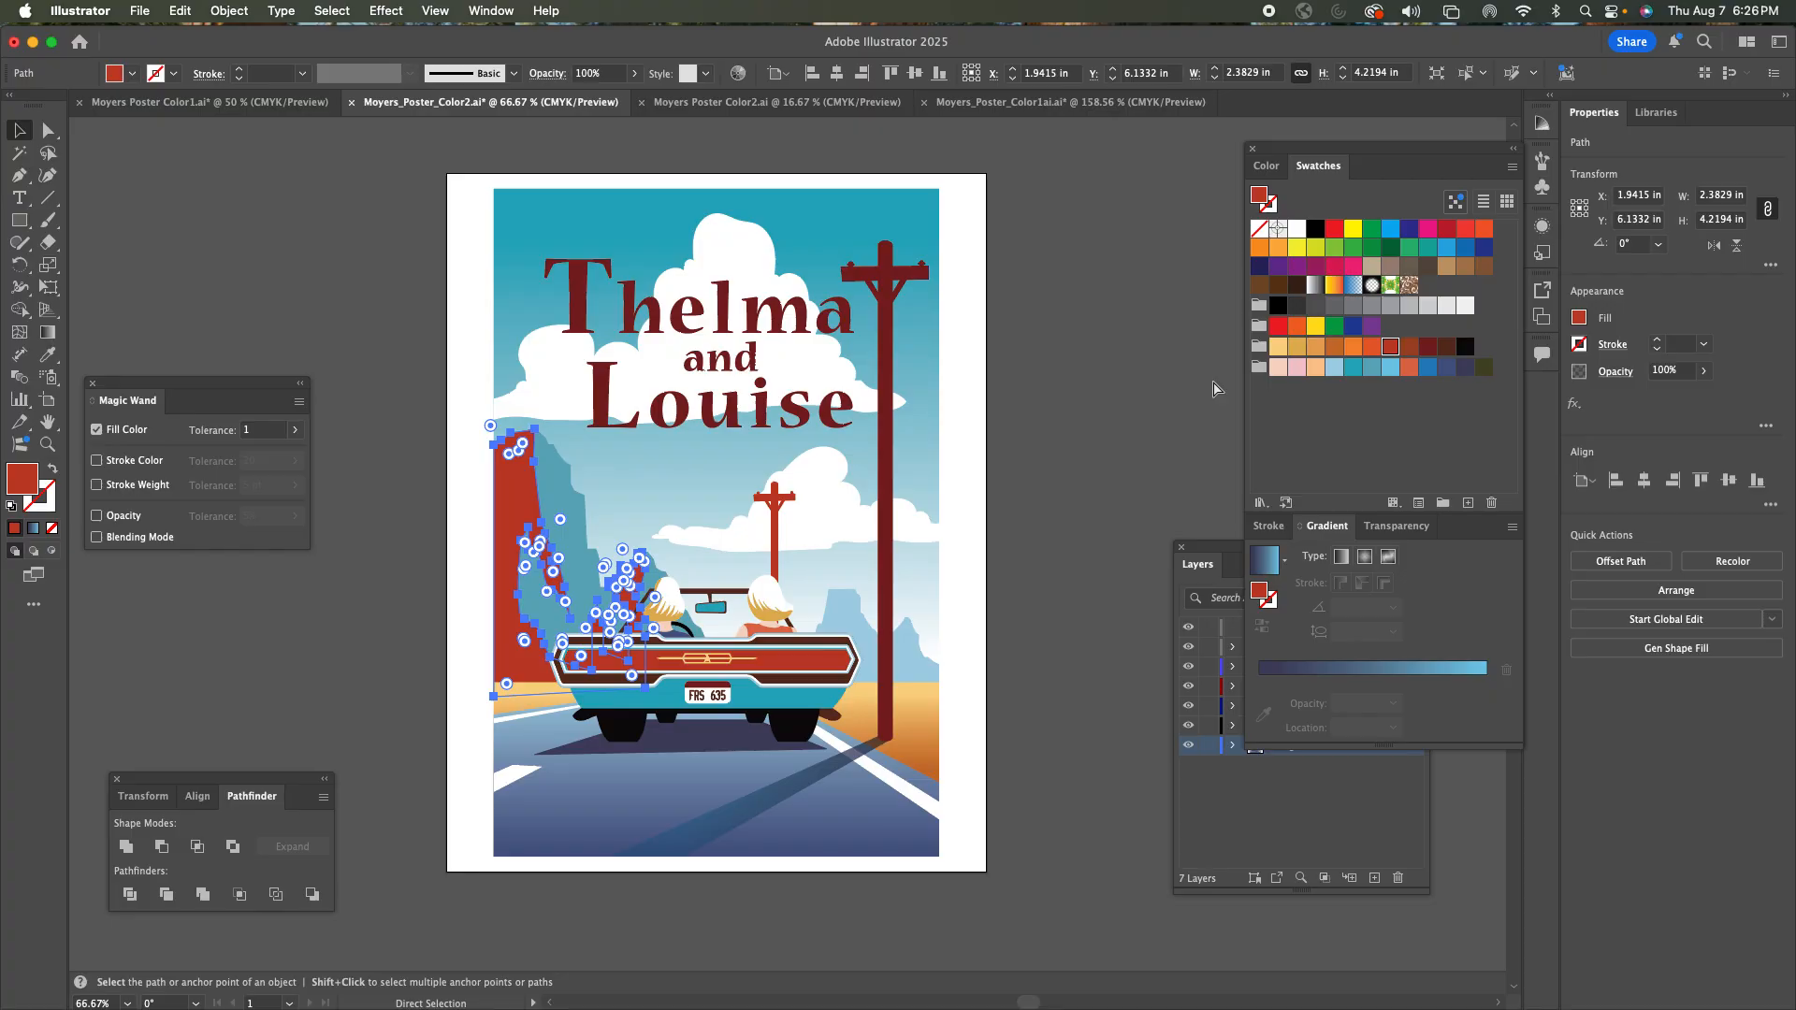
pyautogui.press('super+shift+z')
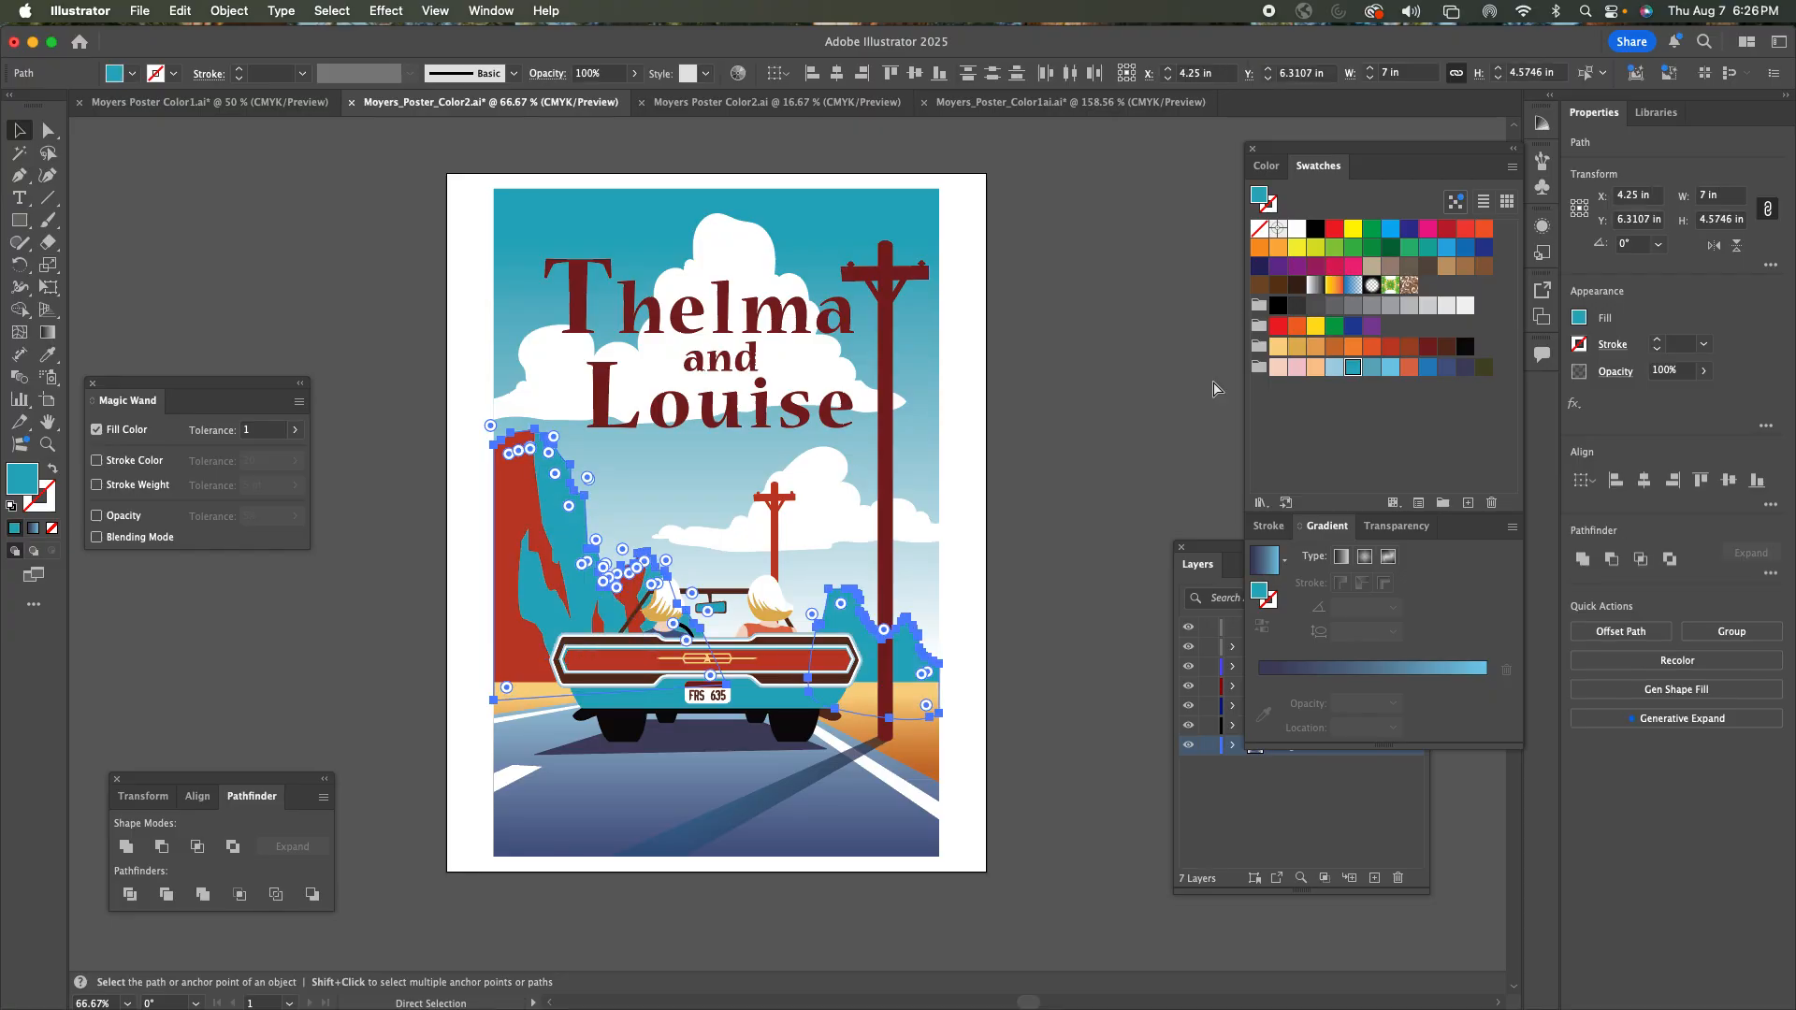
pyautogui.press('super+z')
pyautogui.press('super+z')
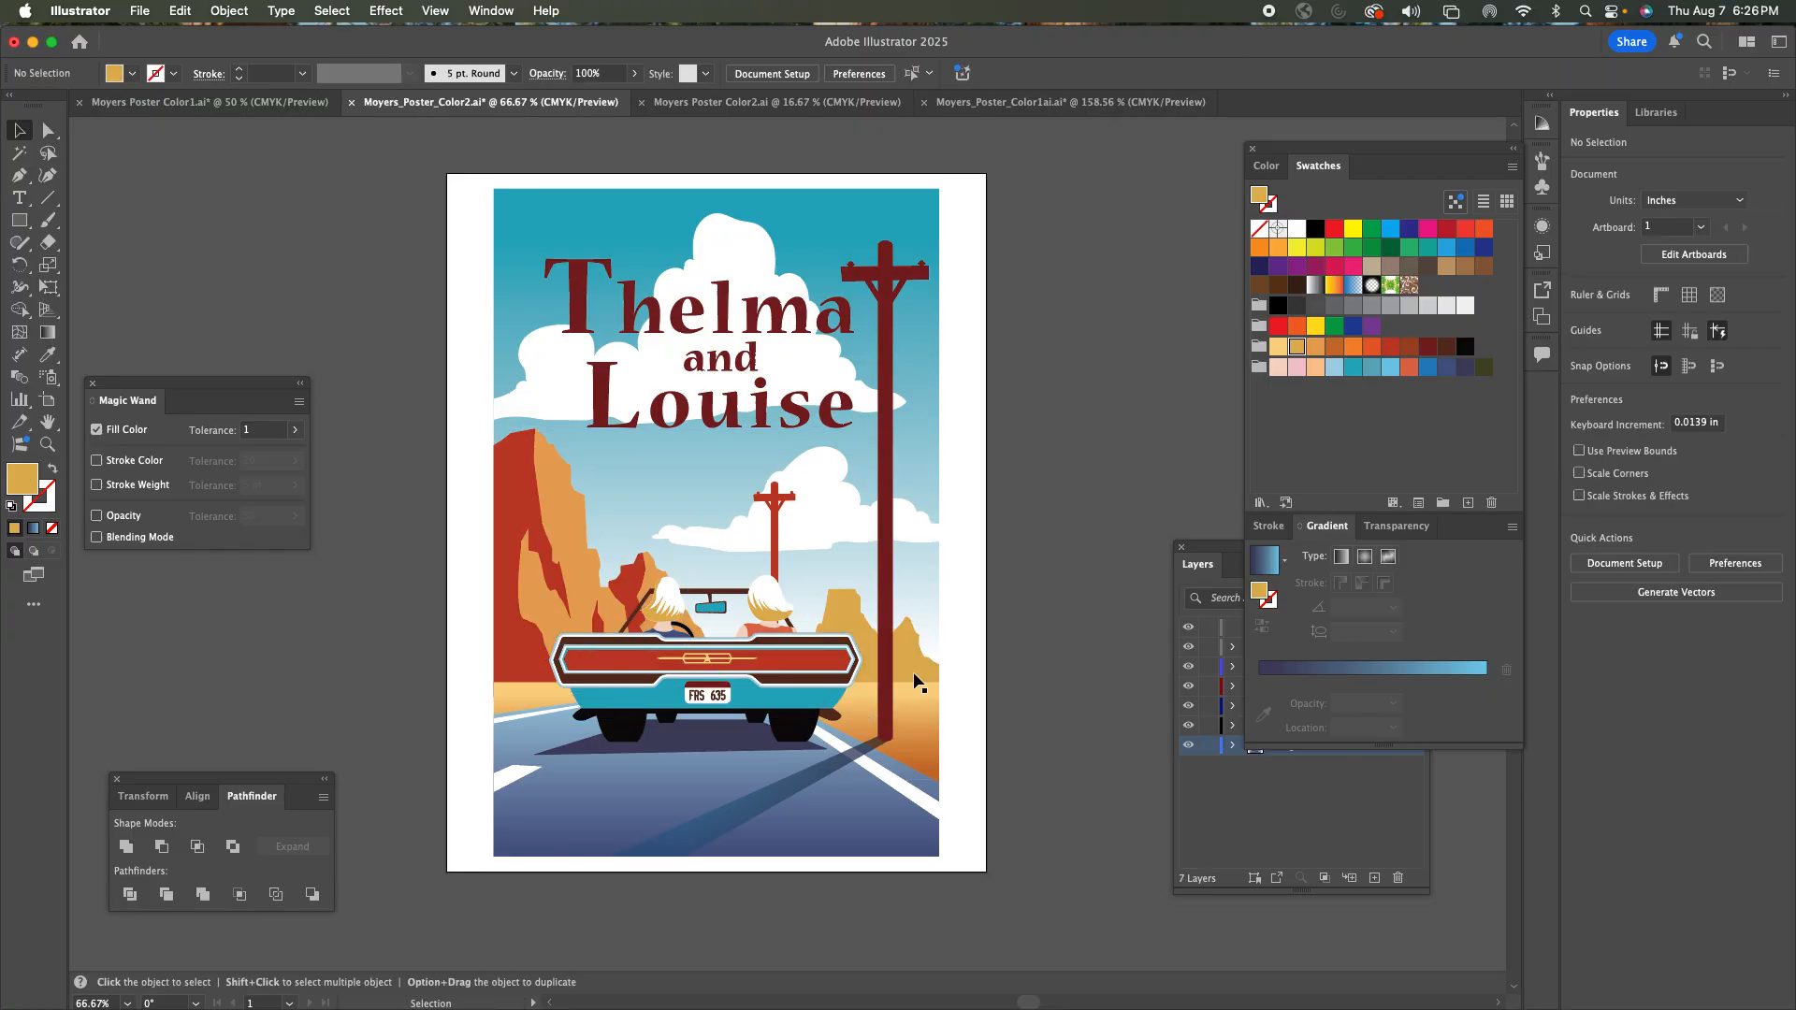
# Try the pale blue canyon swatch on the distant mesa behind the tall pole, and undo the fill.
pyautogui.click(914, 680)
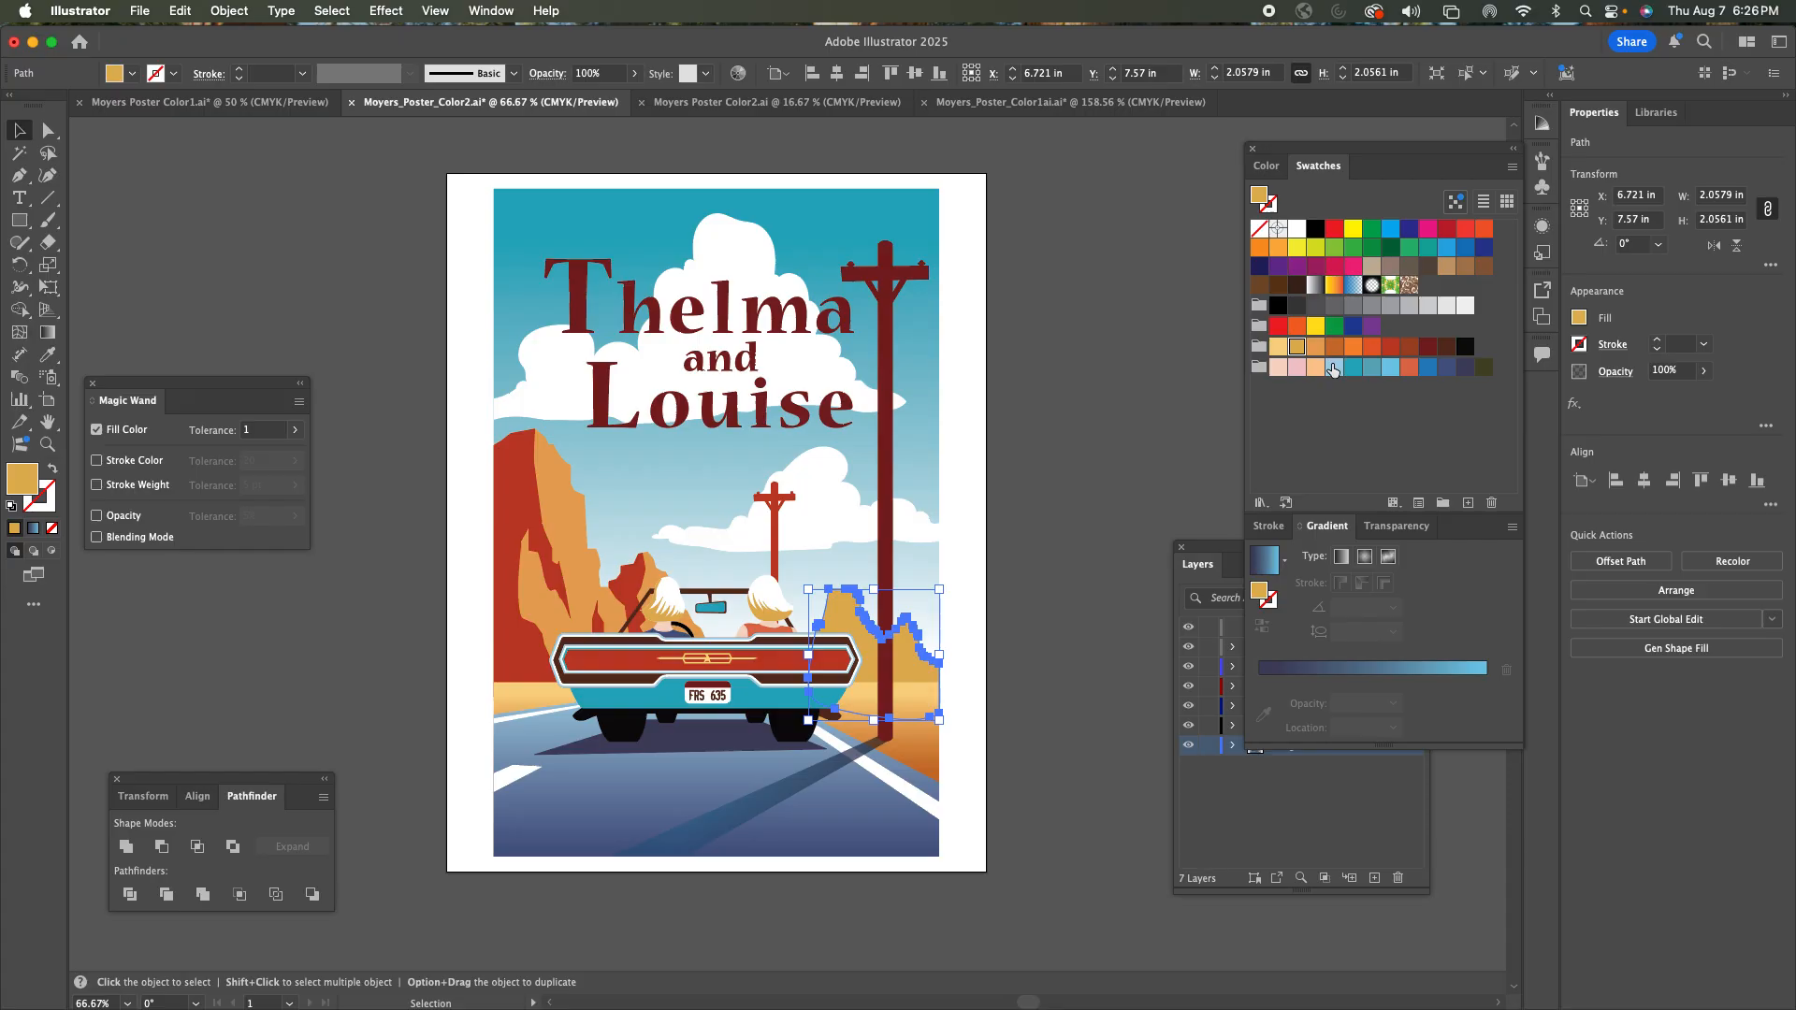
pyautogui.click(1334, 366)
pyautogui.click(1132, 402)
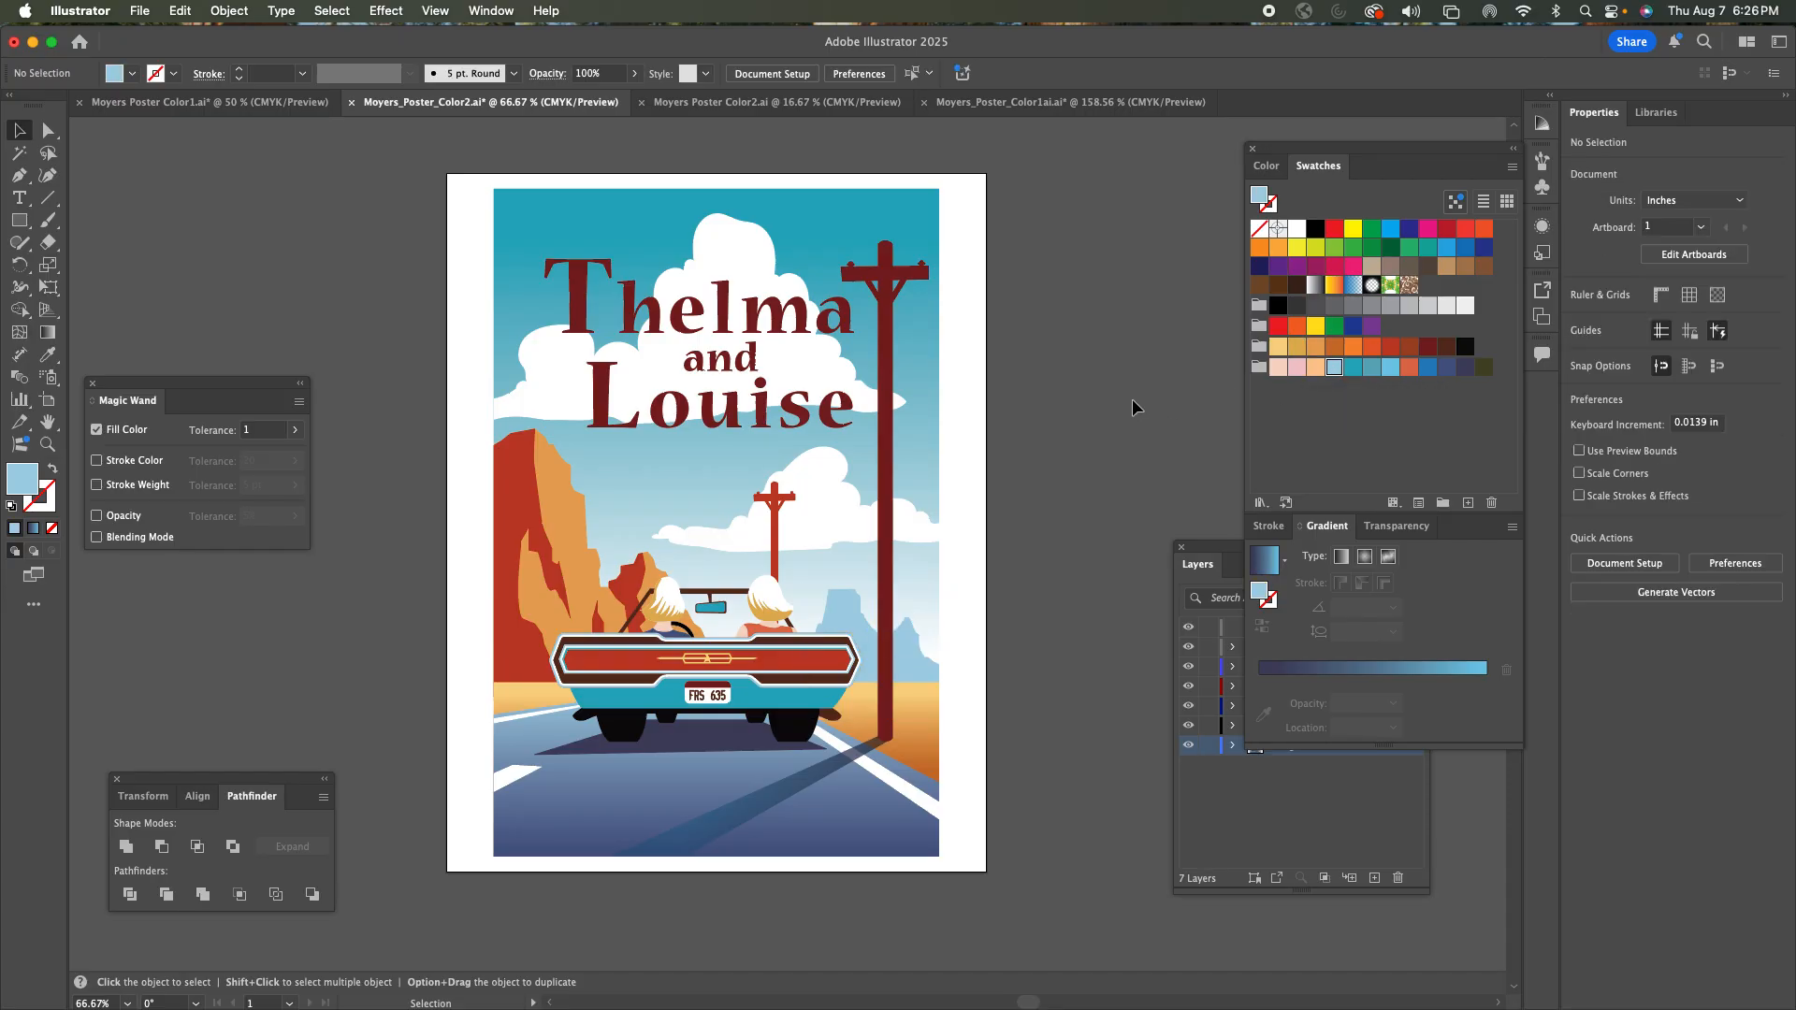
pyautogui.press('super+z')
pyautogui.press('super+z')
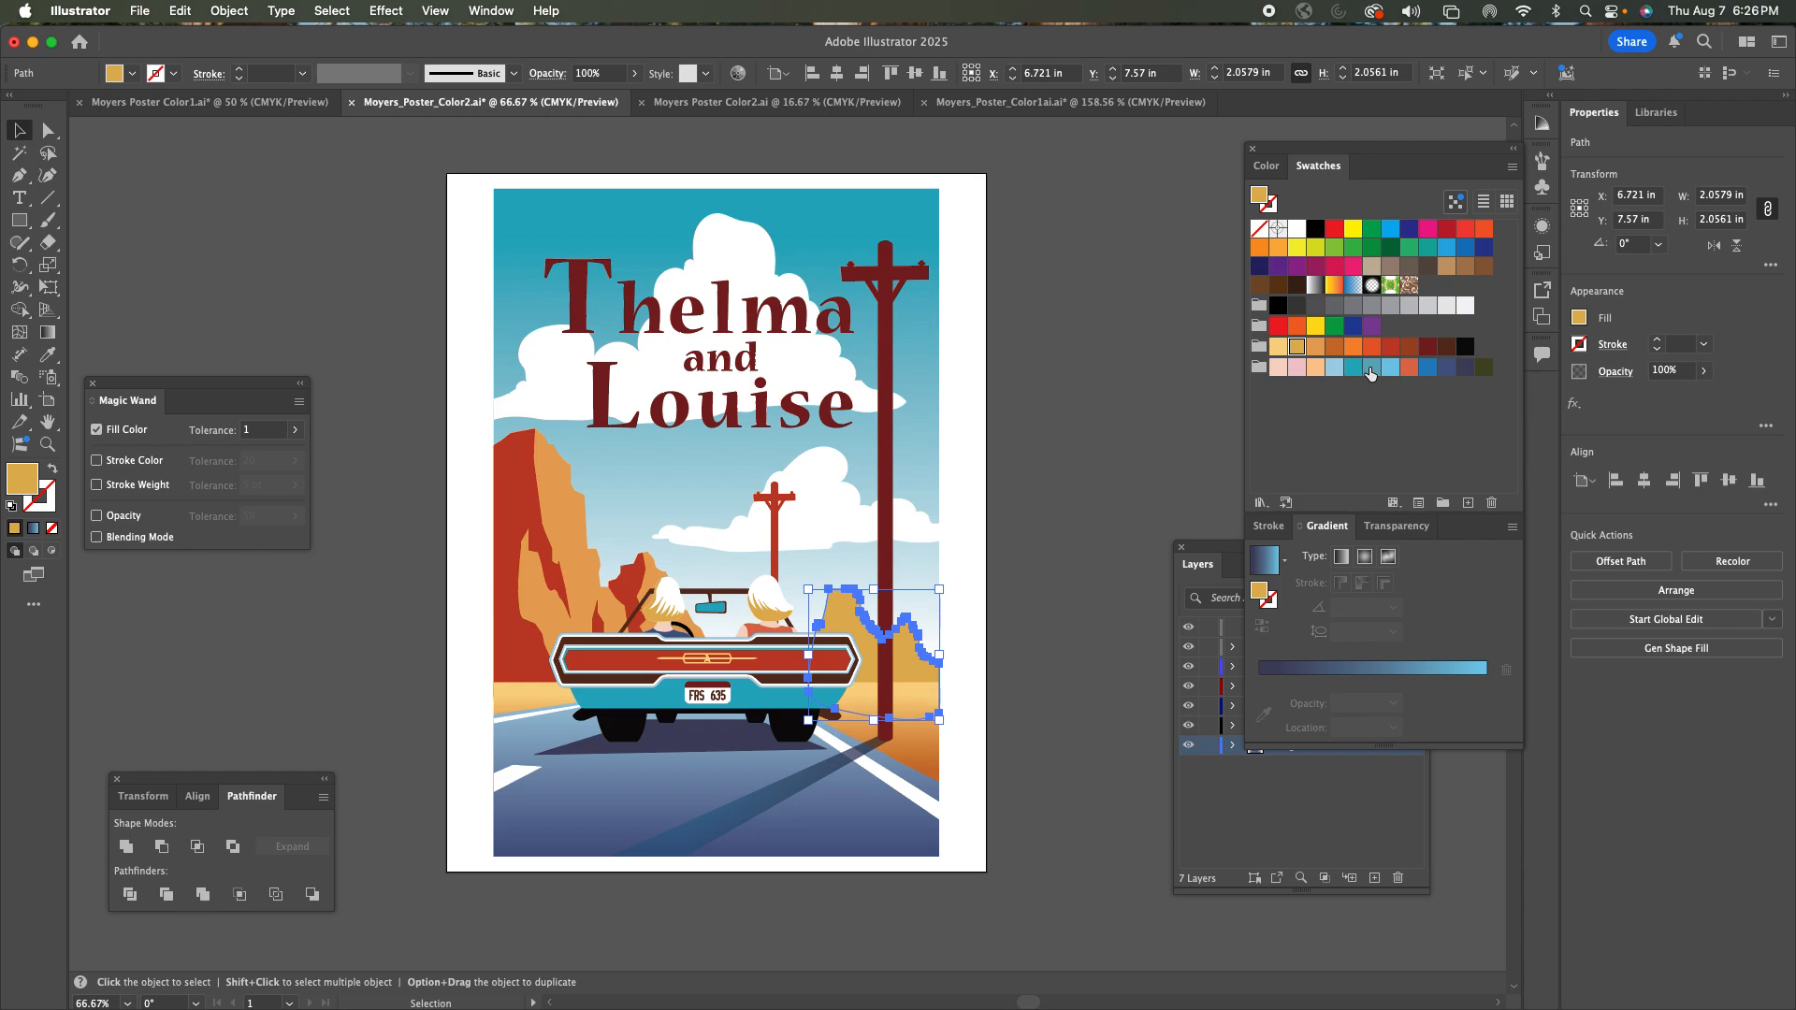
# Try muted teal, bright sky blue and pale blue swatches on the distant mesa behind the tall pole.
pyautogui.click(1371, 367)
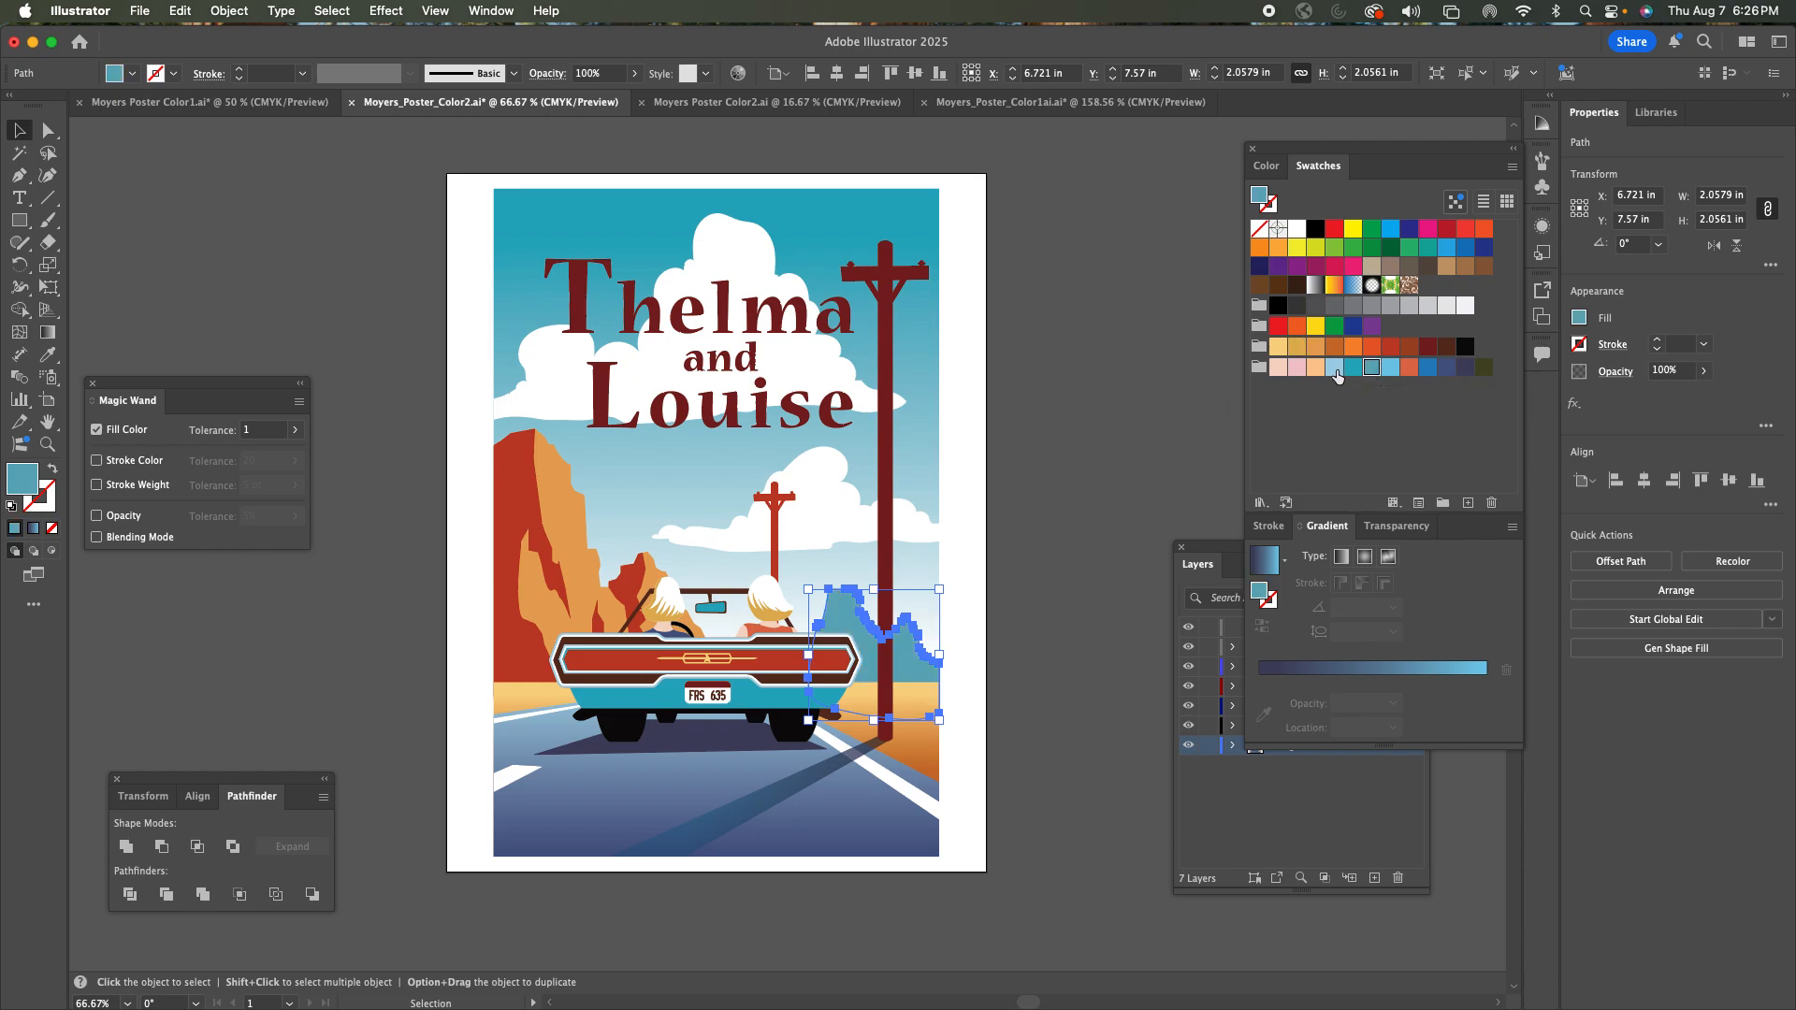
pyautogui.click(1390, 366)
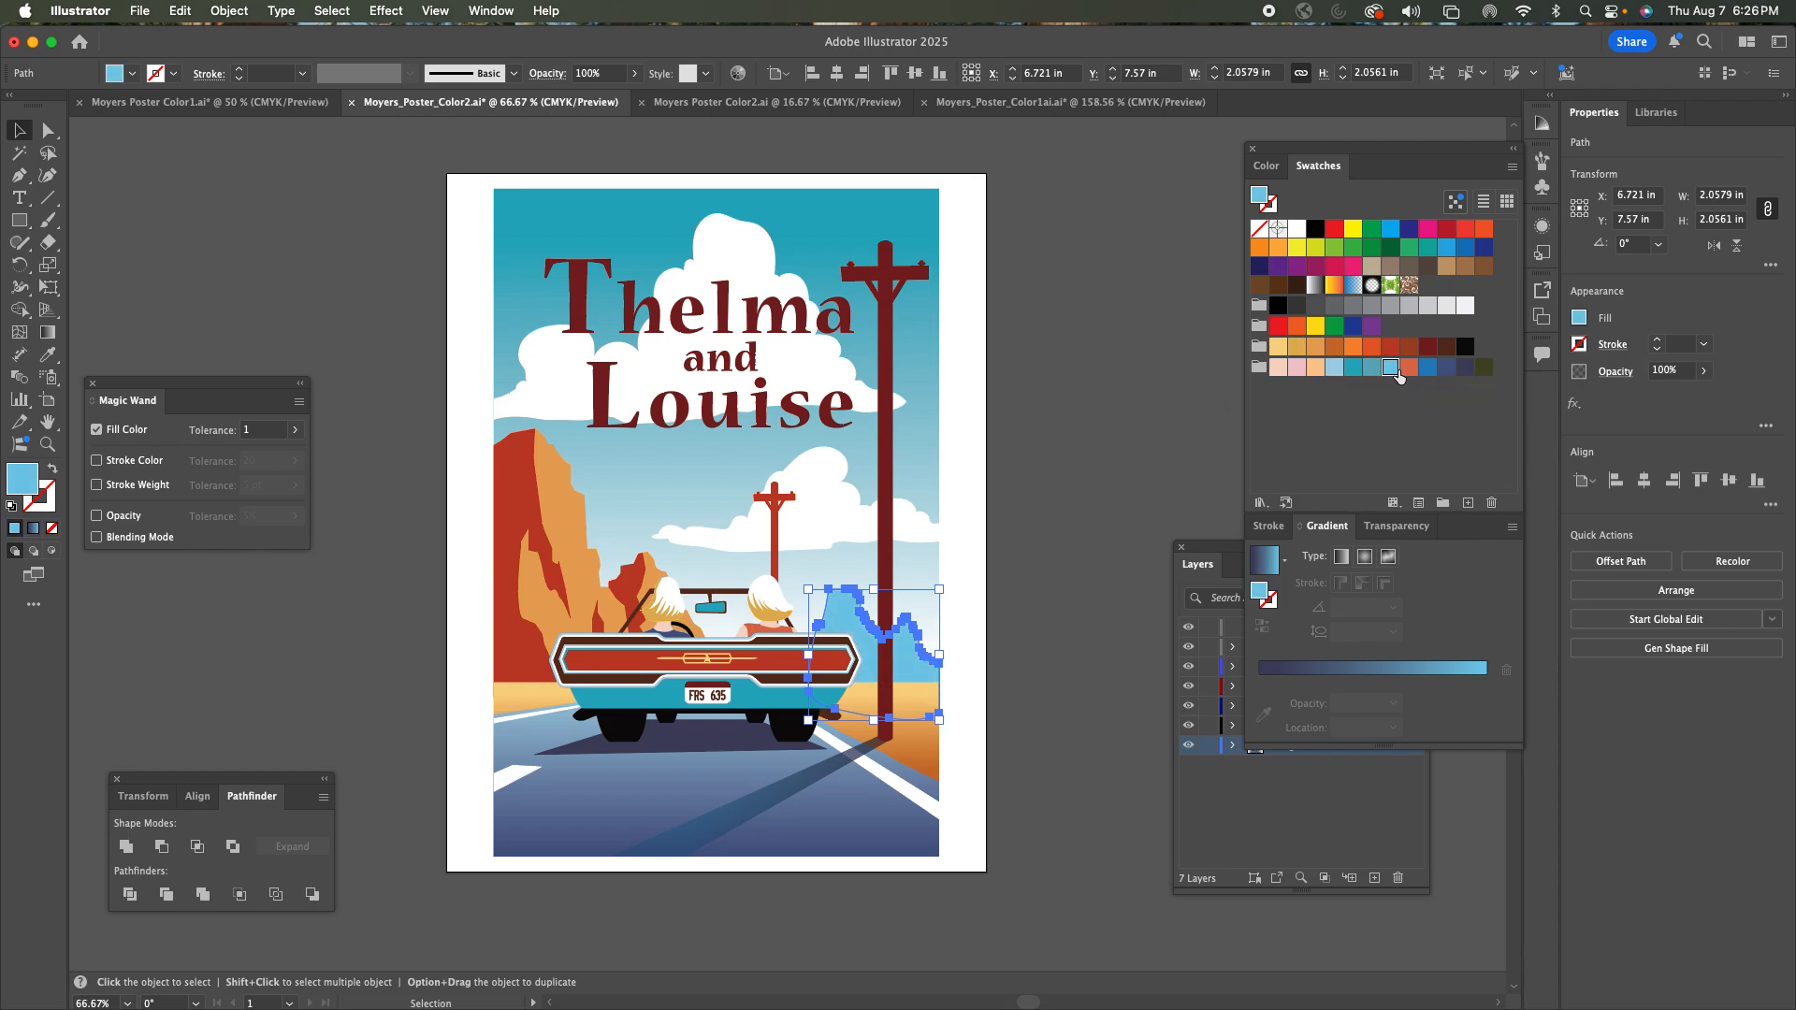
pyautogui.click(1055, 413)
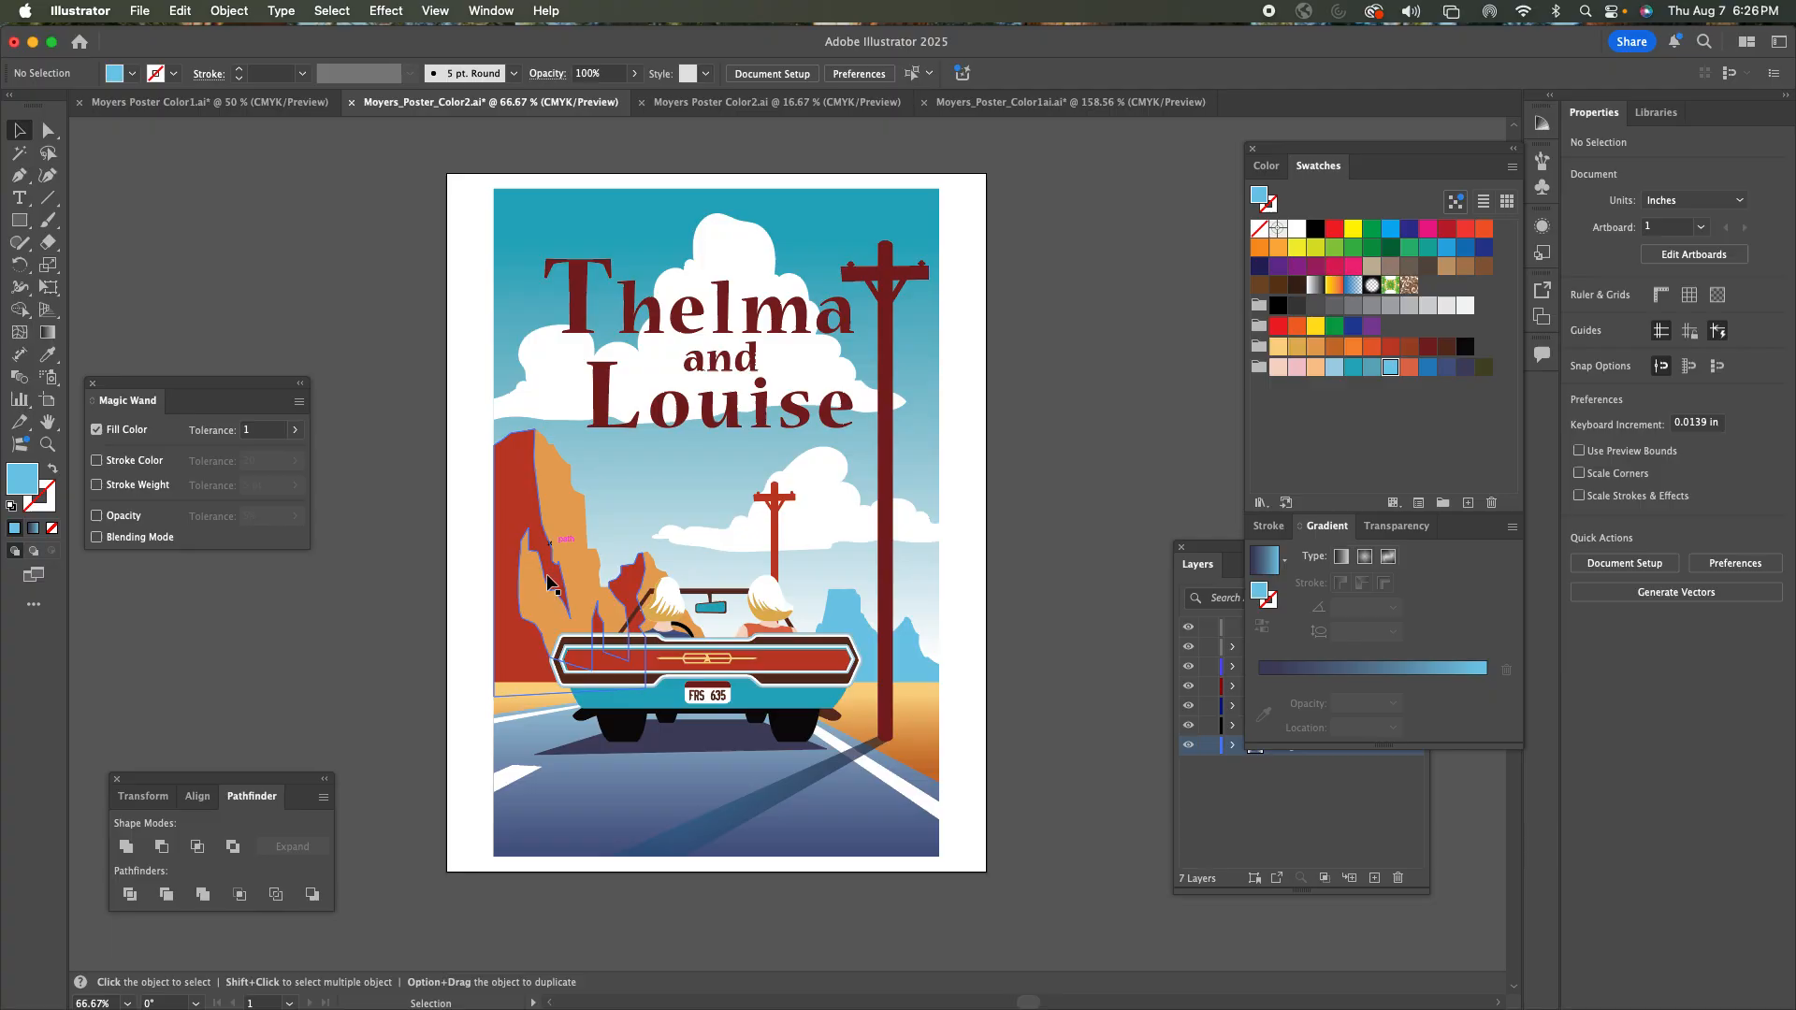
pyautogui.click(845, 604)
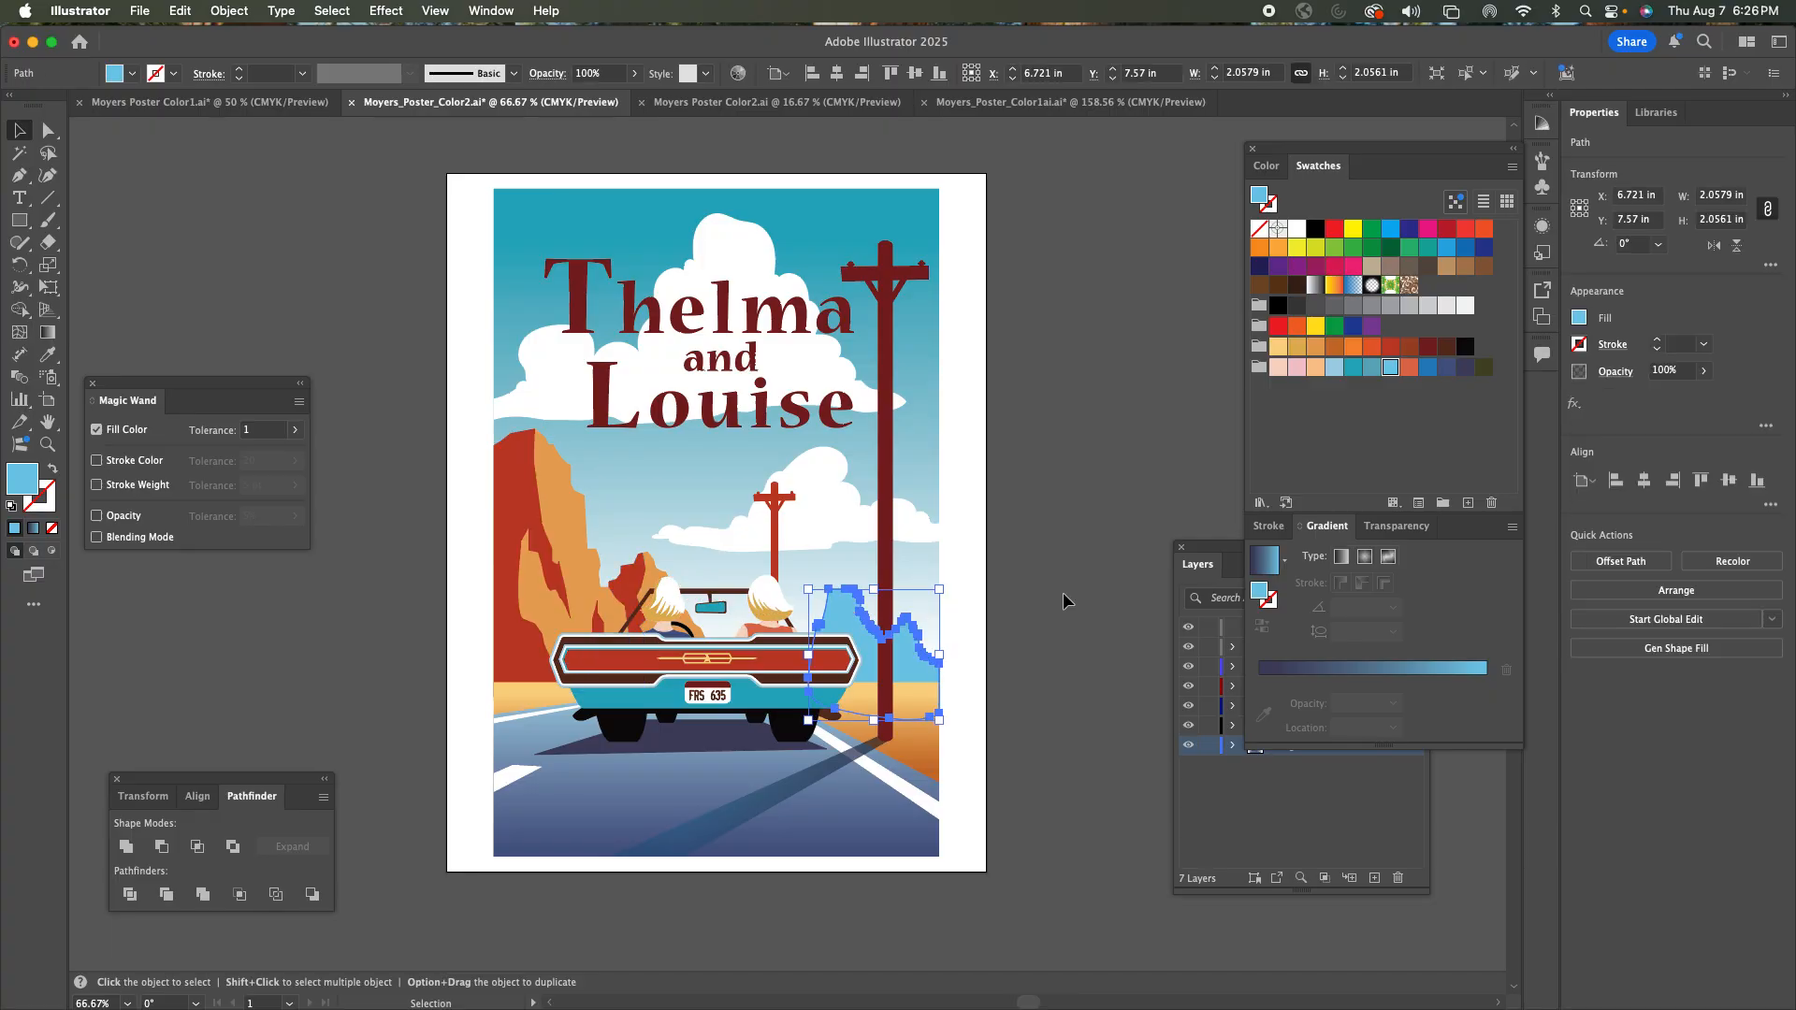
pyautogui.click(1335, 369)
pyautogui.click(1092, 453)
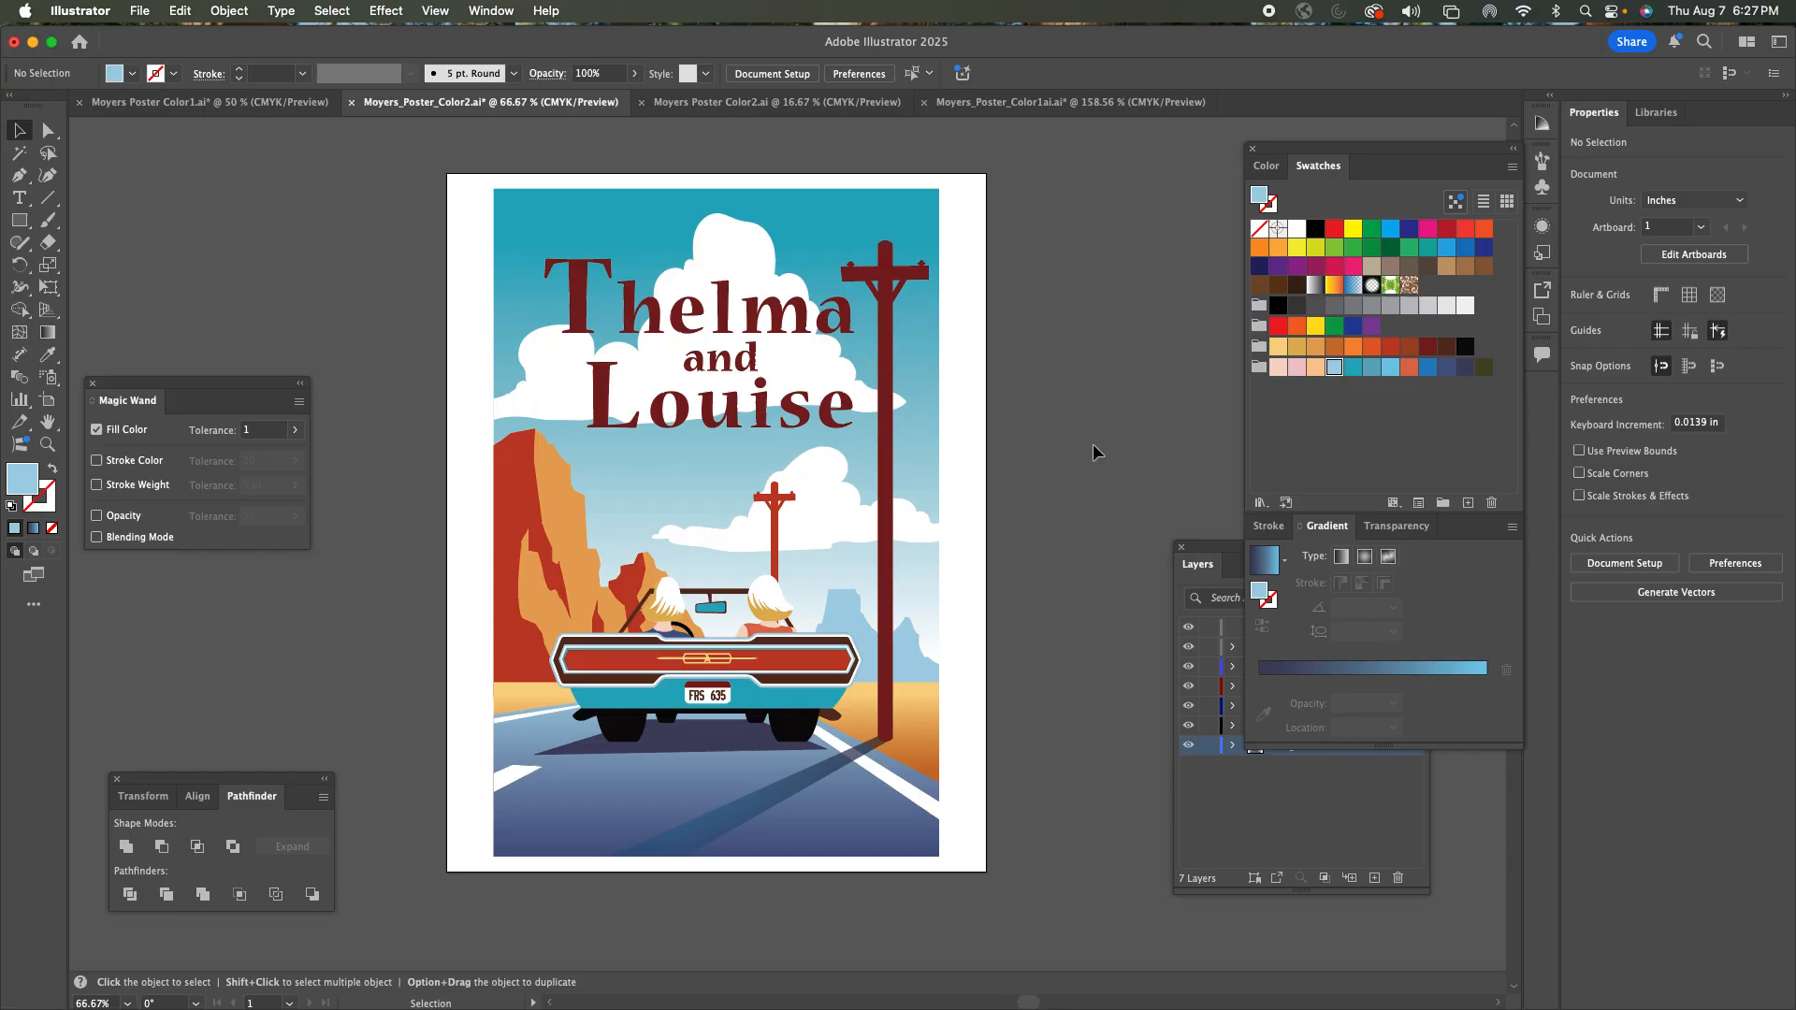
# Fill the distant mesa behind the tall pole with the bright sky blue swatch from the canyon color group.
pyautogui.click(870, 607)
pyautogui.click(1390, 374)
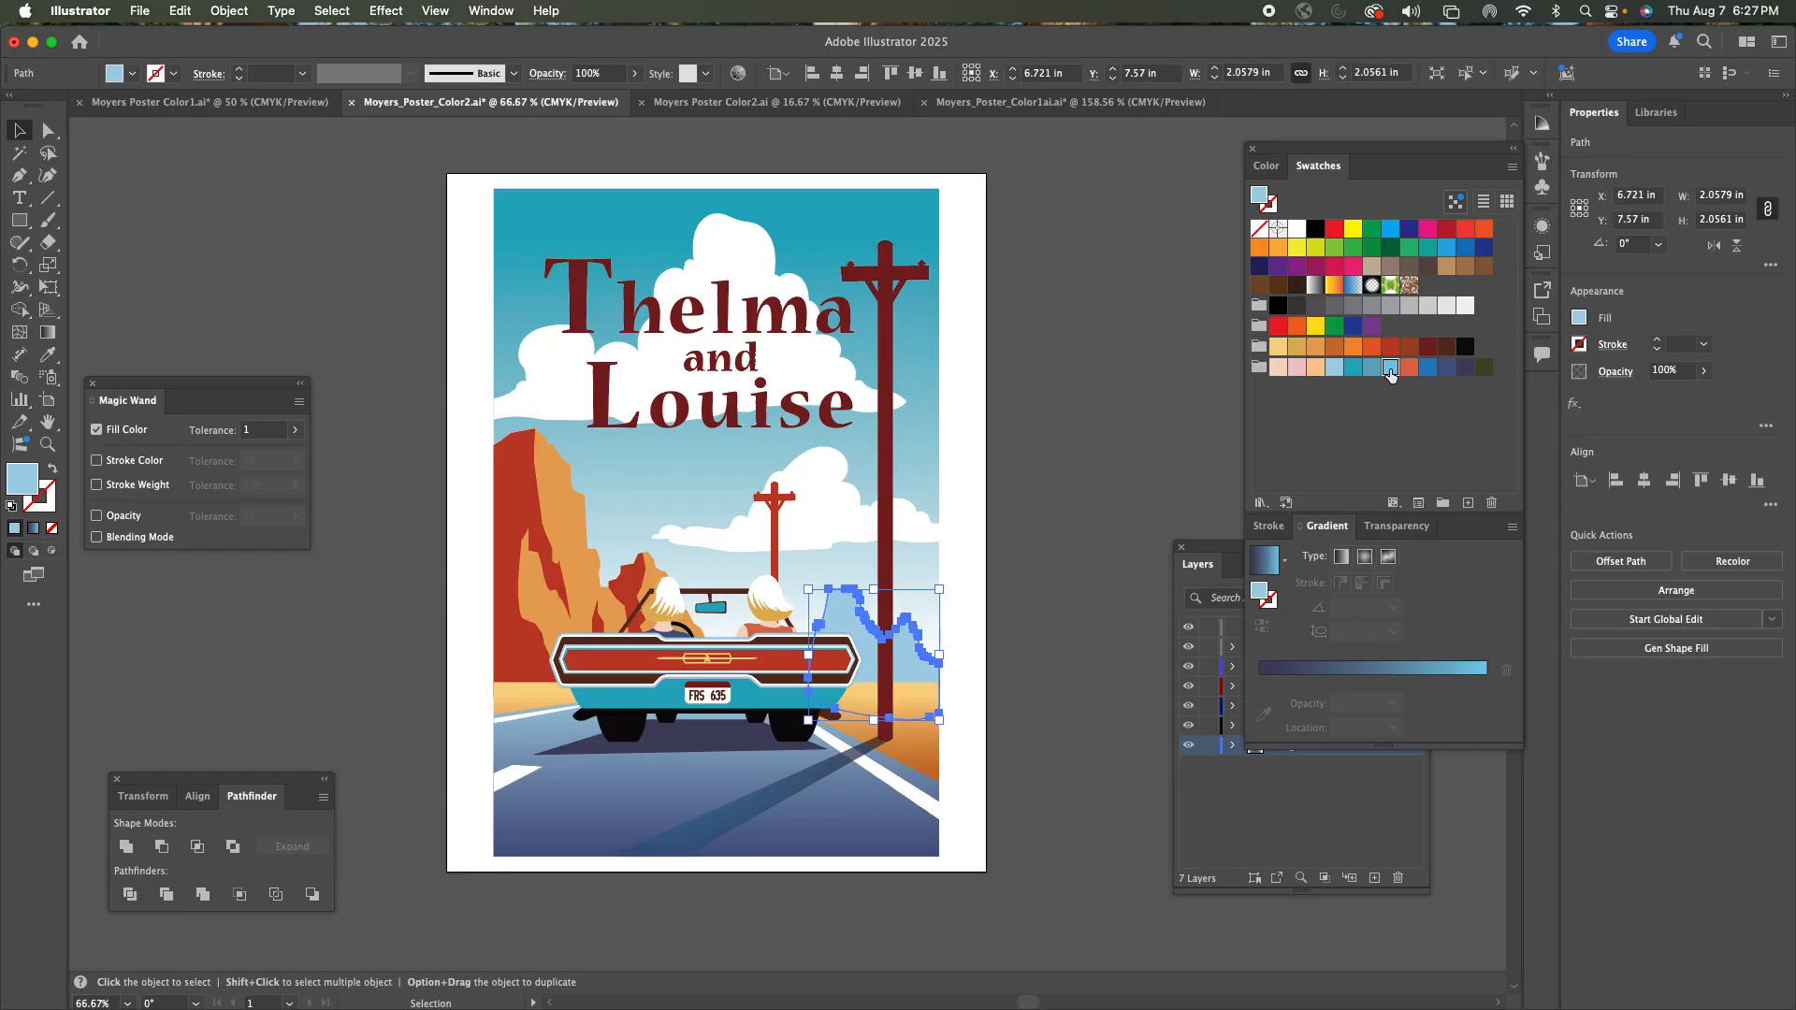
pyautogui.click(1104, 414)
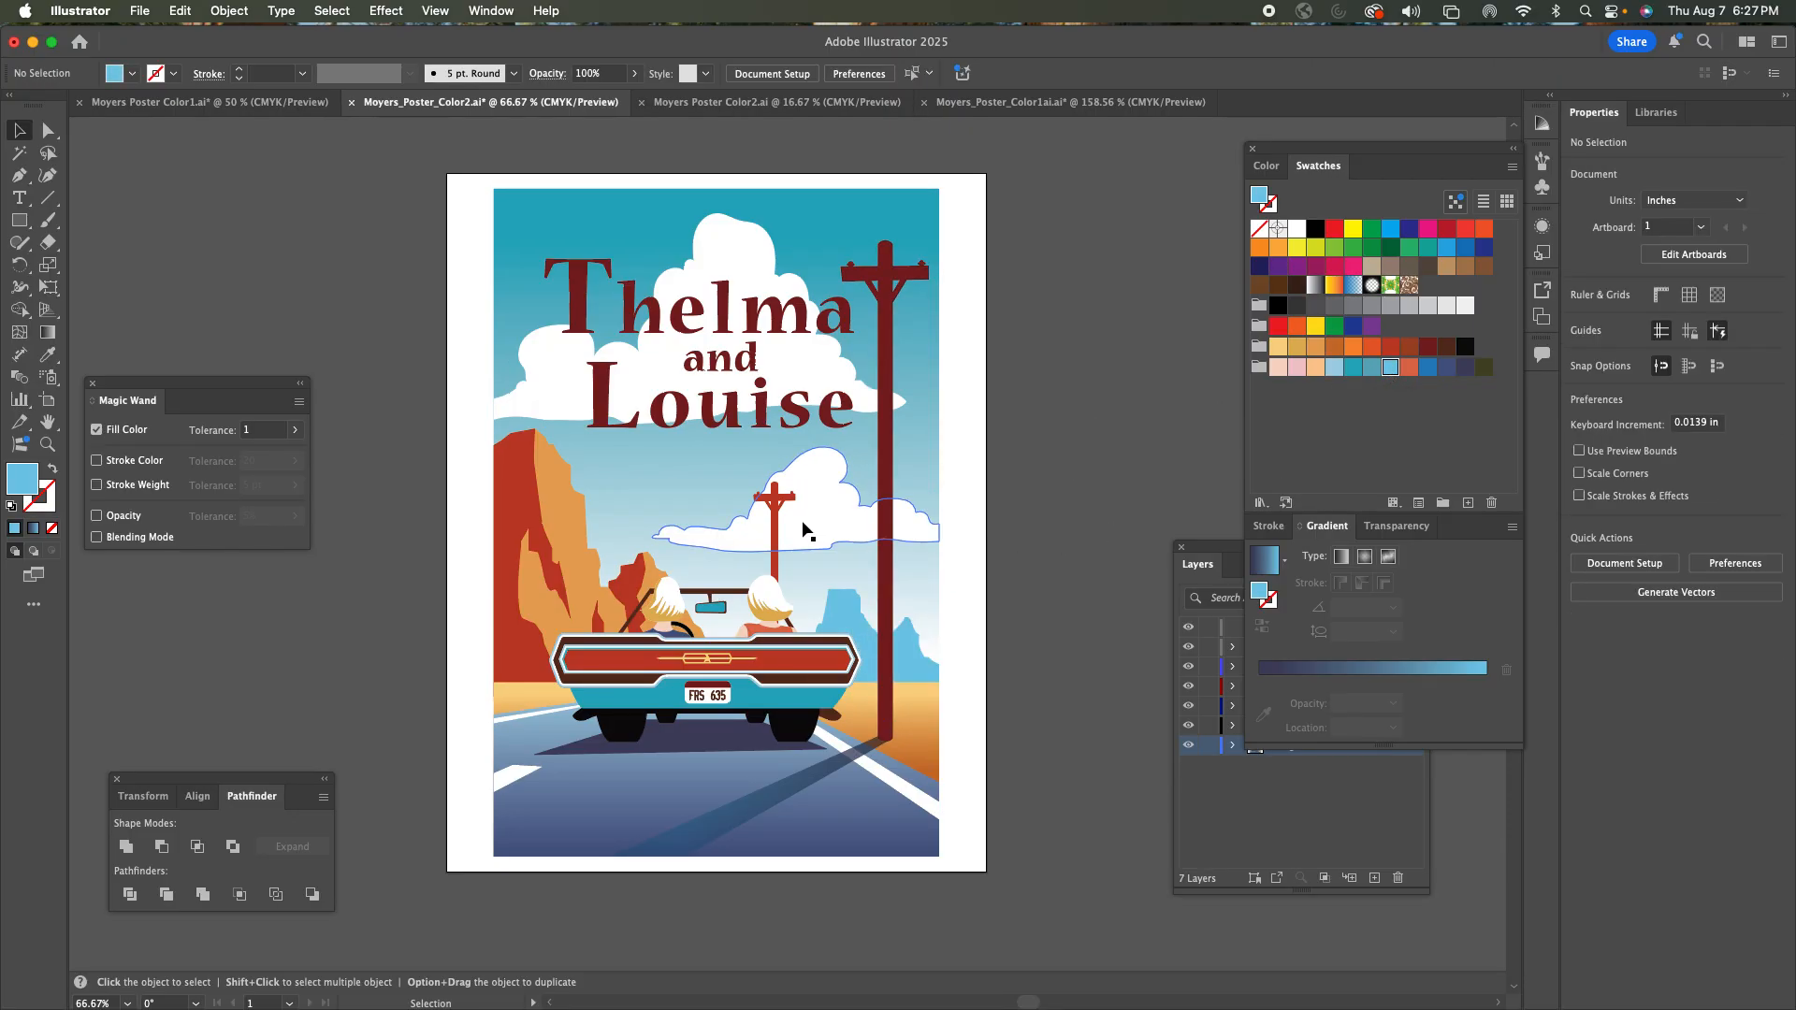
# Fill the small distant telephone pole with the medium blue swatch from the canyon color group.
pyautogui.click(773, 526)
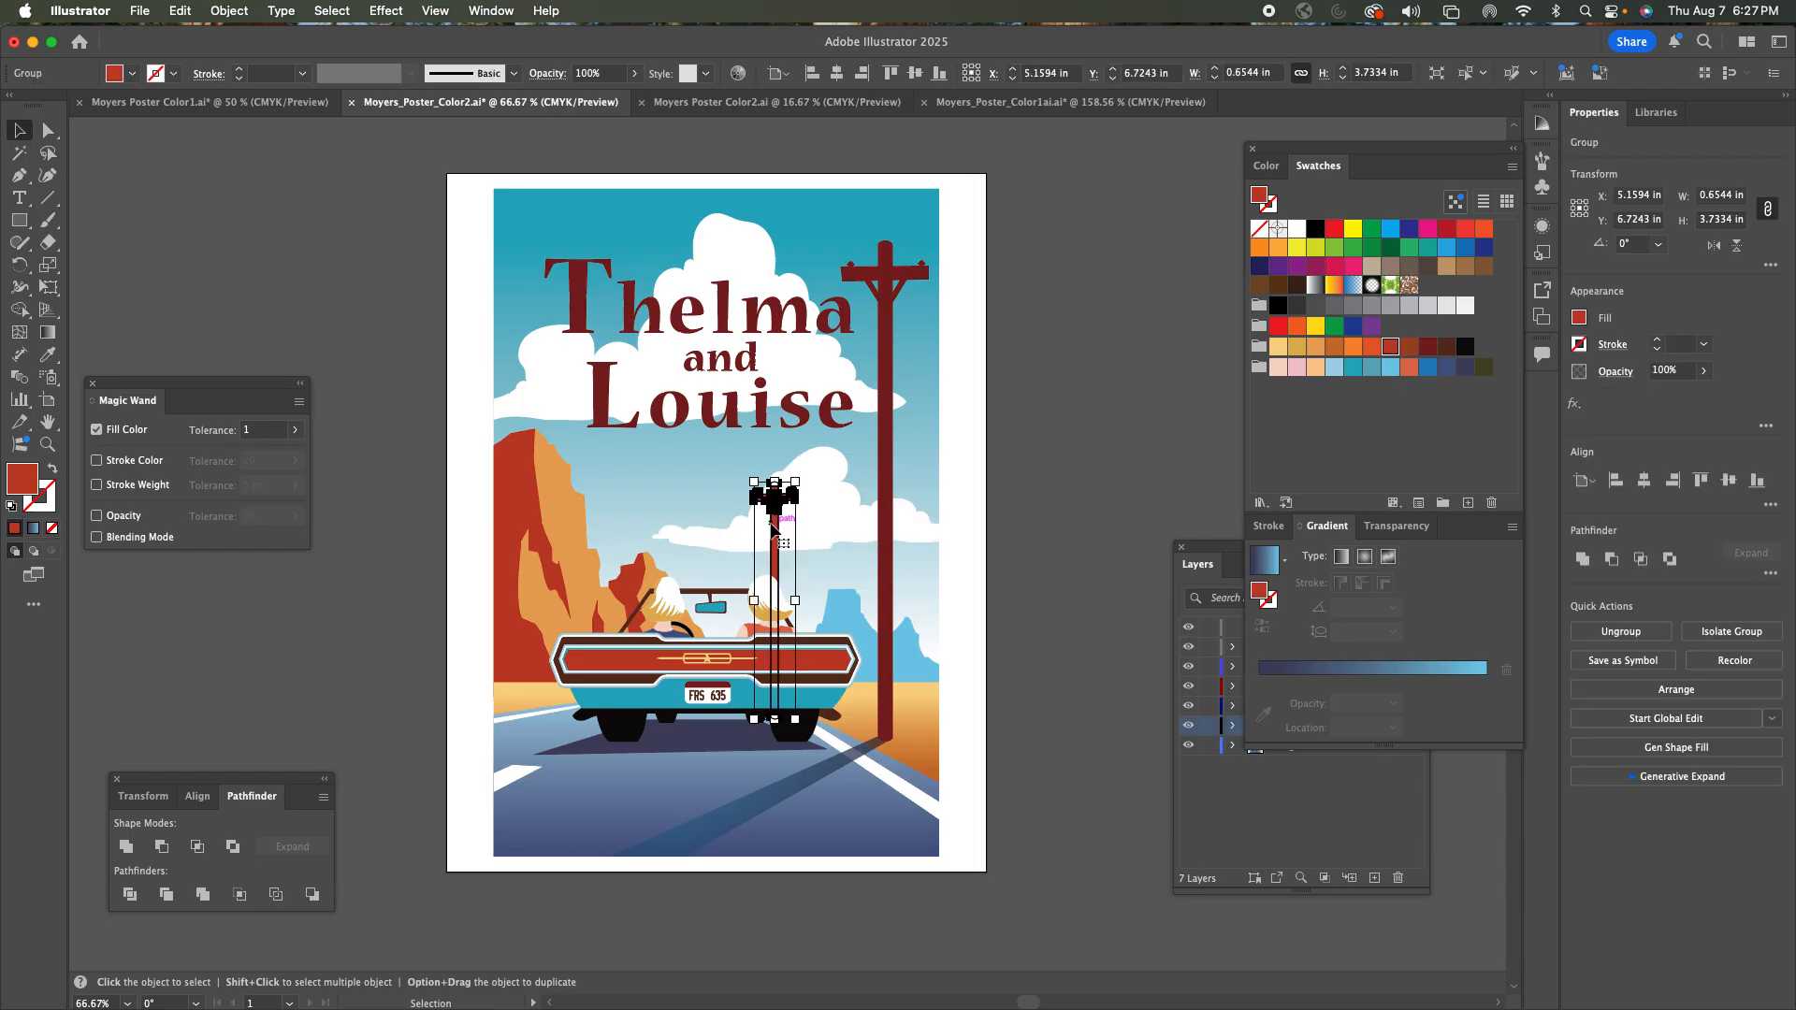
pyautogui.click(1425, 366)
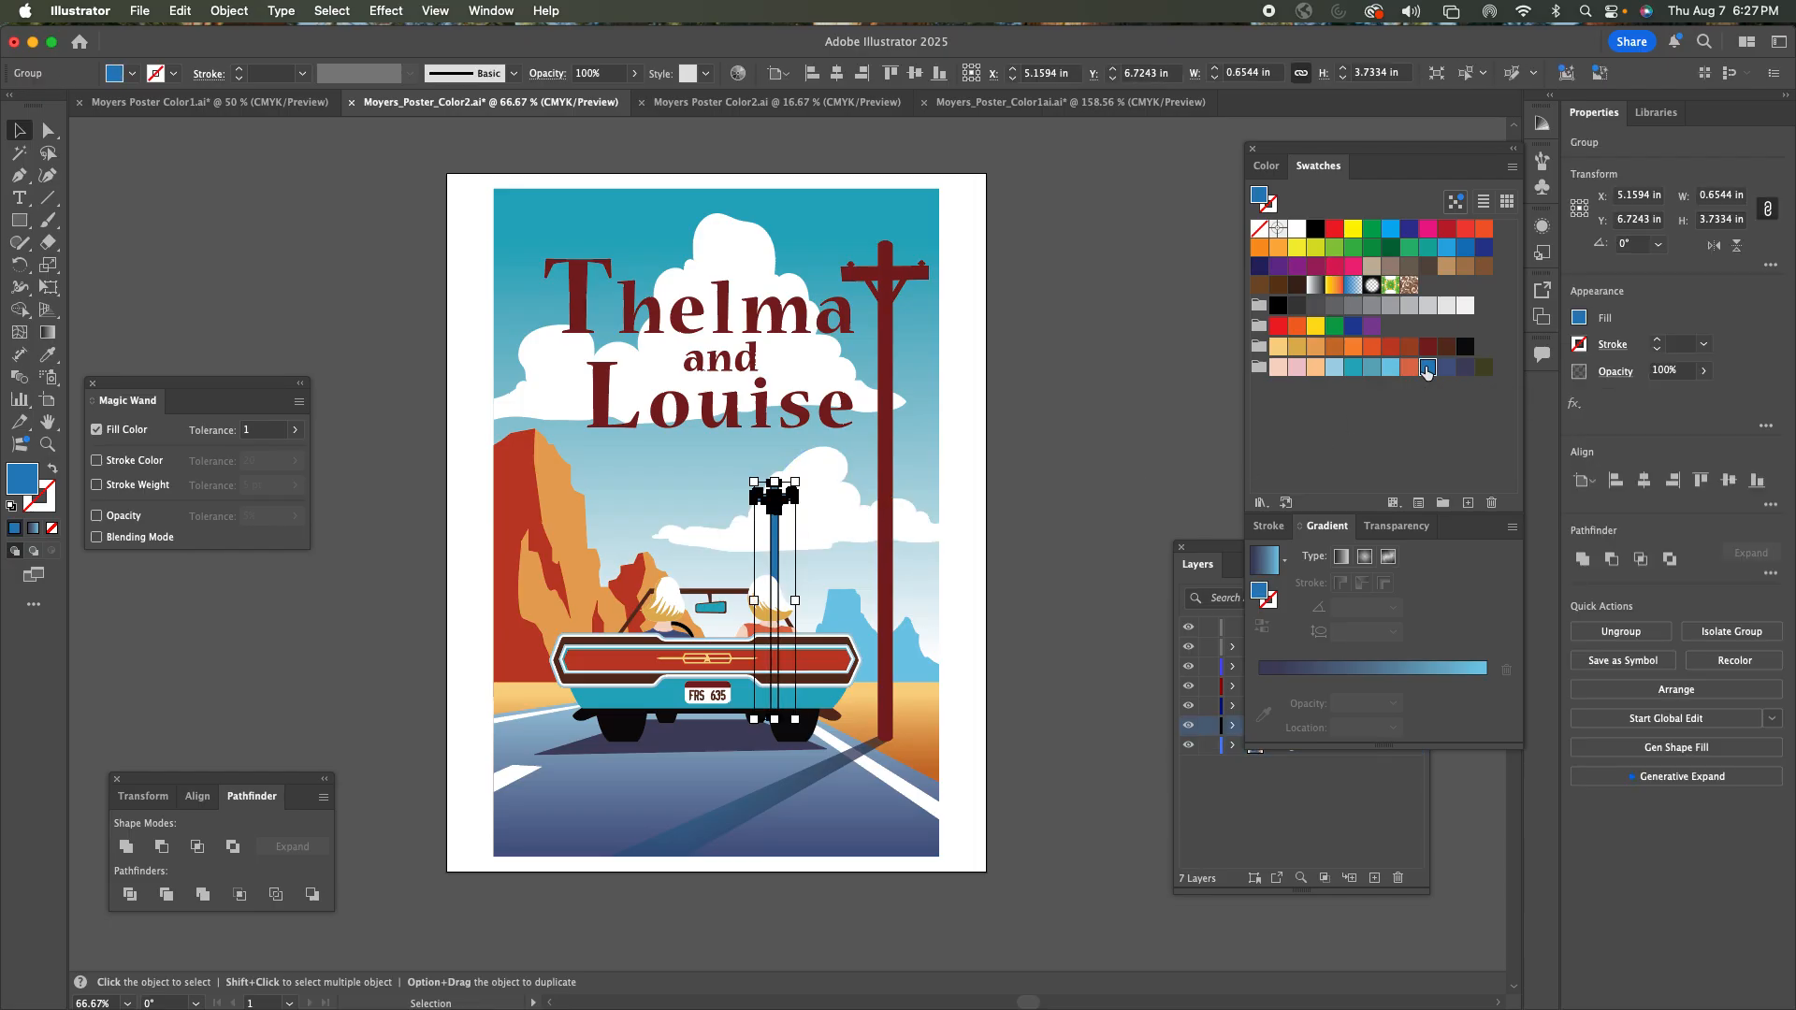
pyautogui.click(1069, 420)
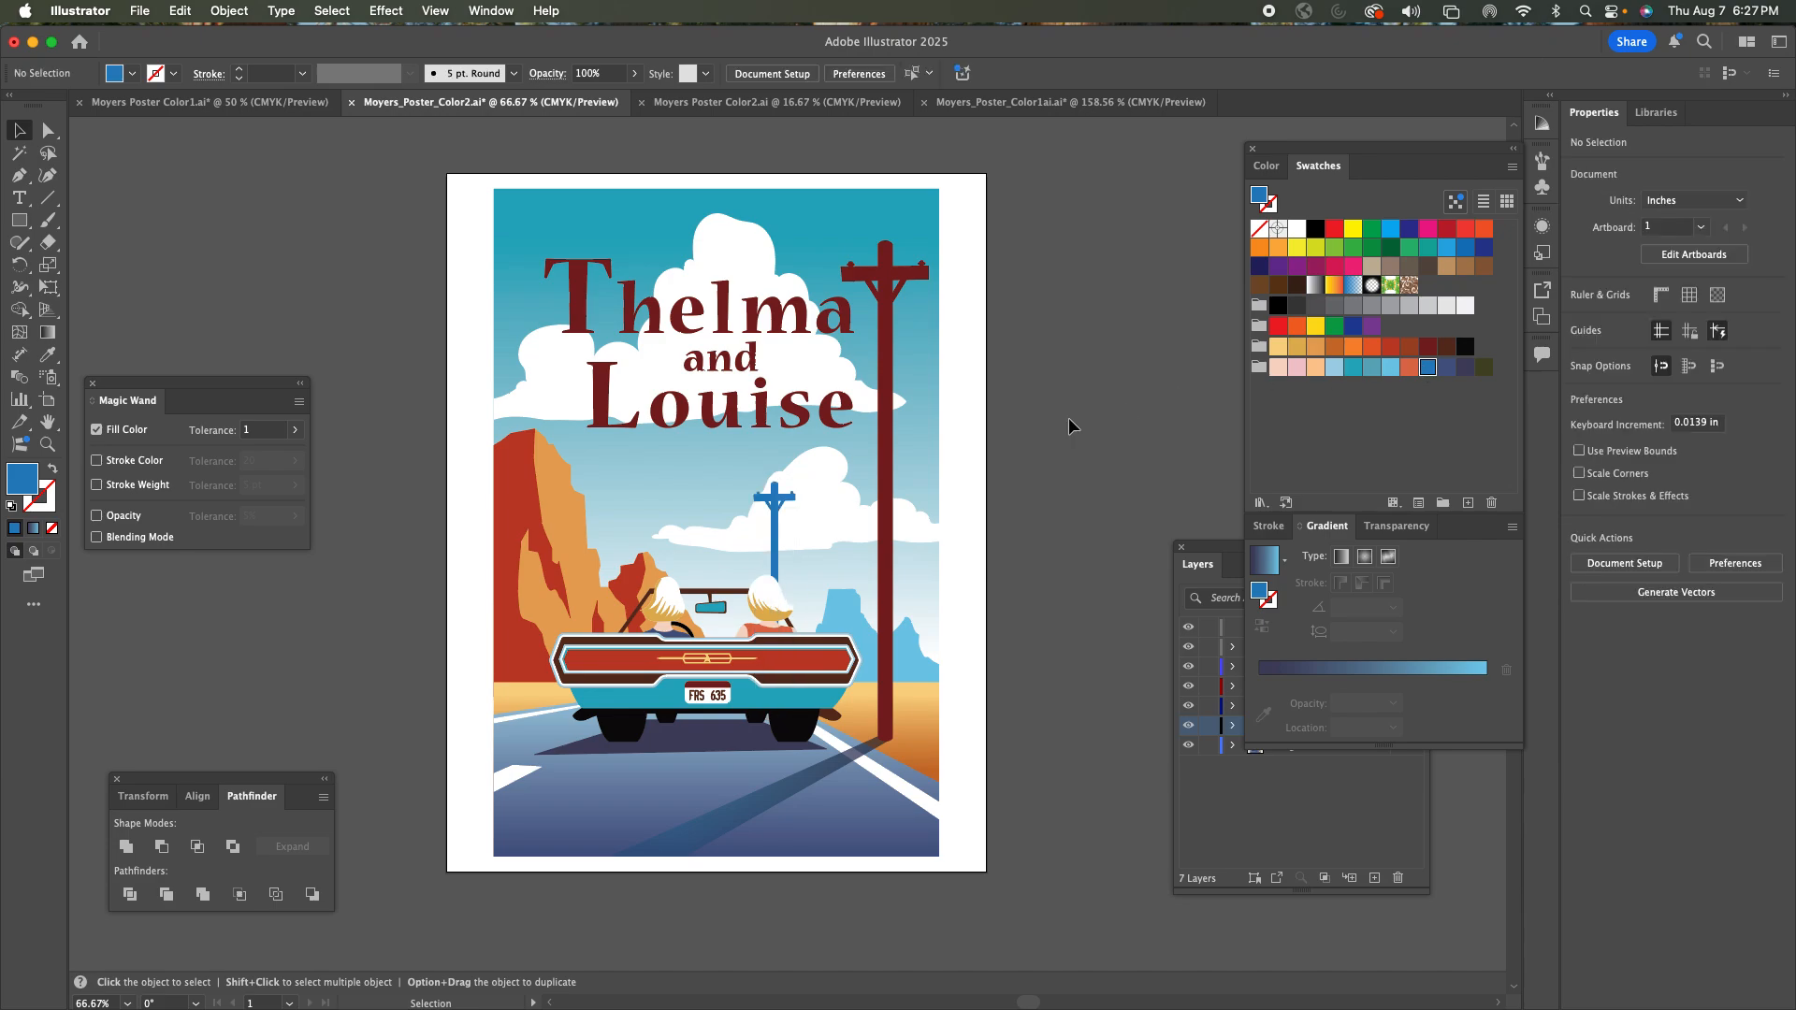
# Fill the tall foreground telephone pole with the black swatch at the end of the orange and brown color group.
pyautogui.click(882, 385)
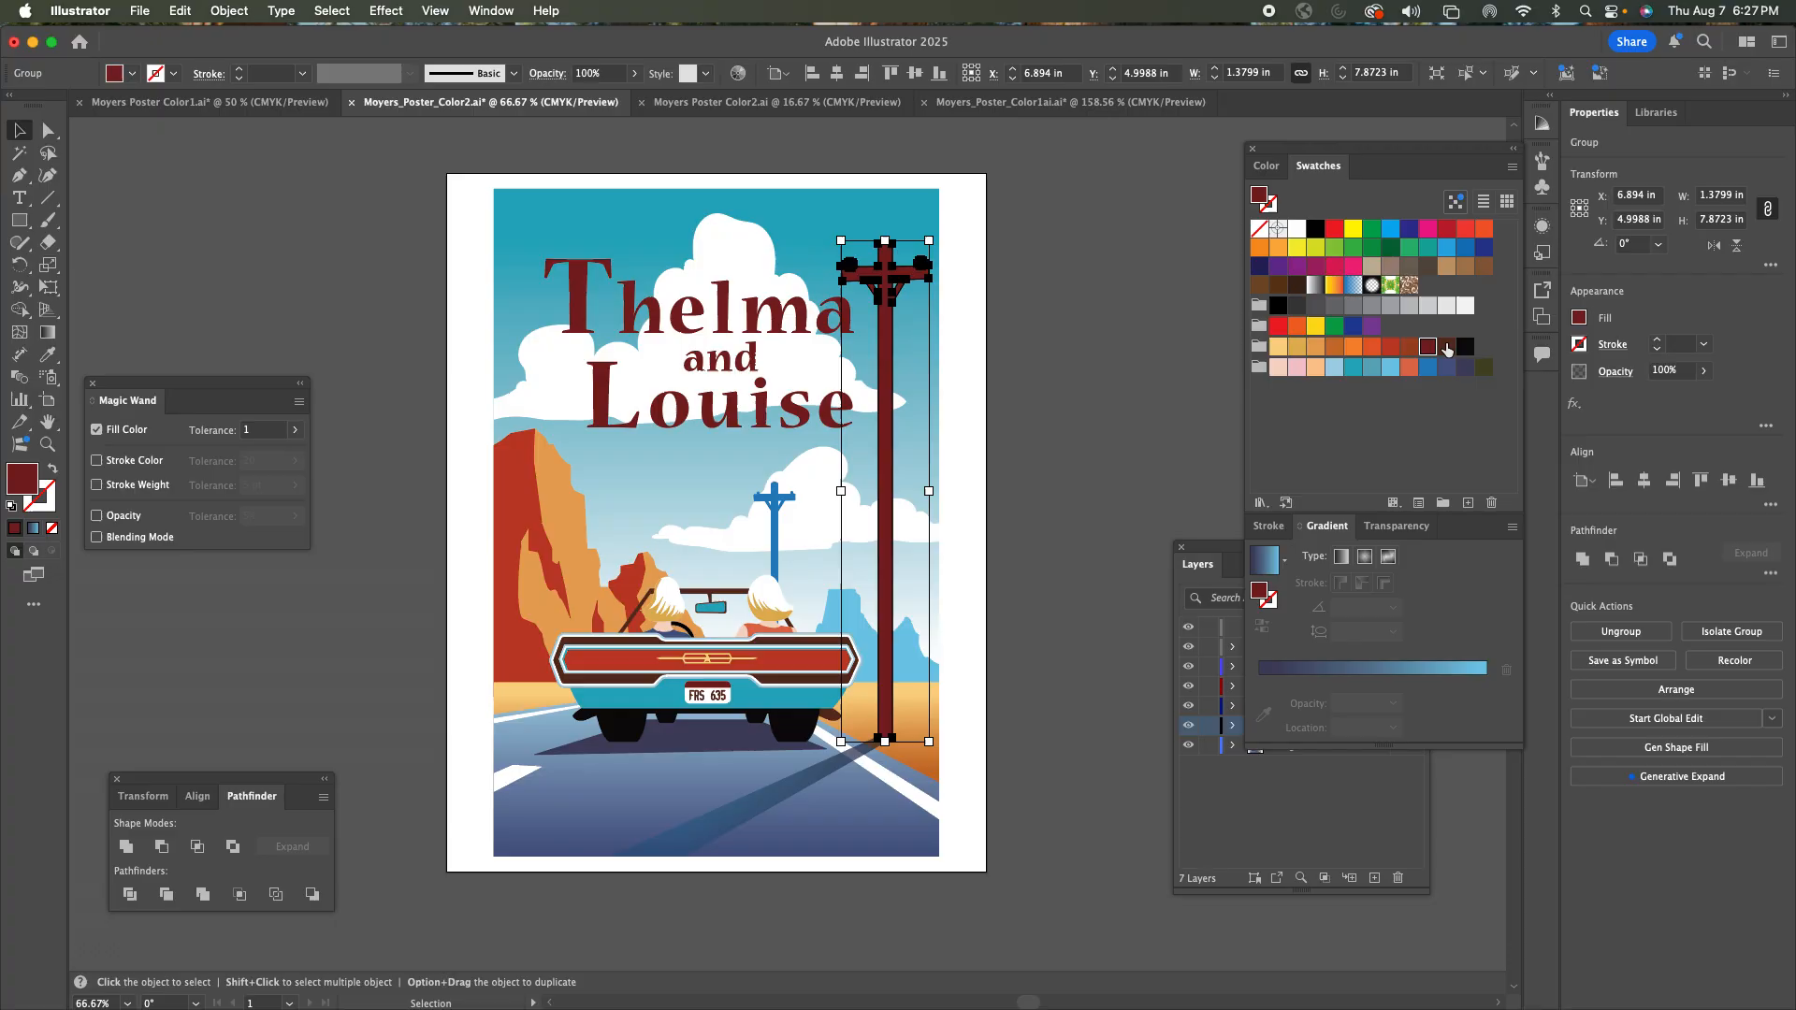
pyautogui.click(1465, 345)
pyautogui.click(1219, 374)
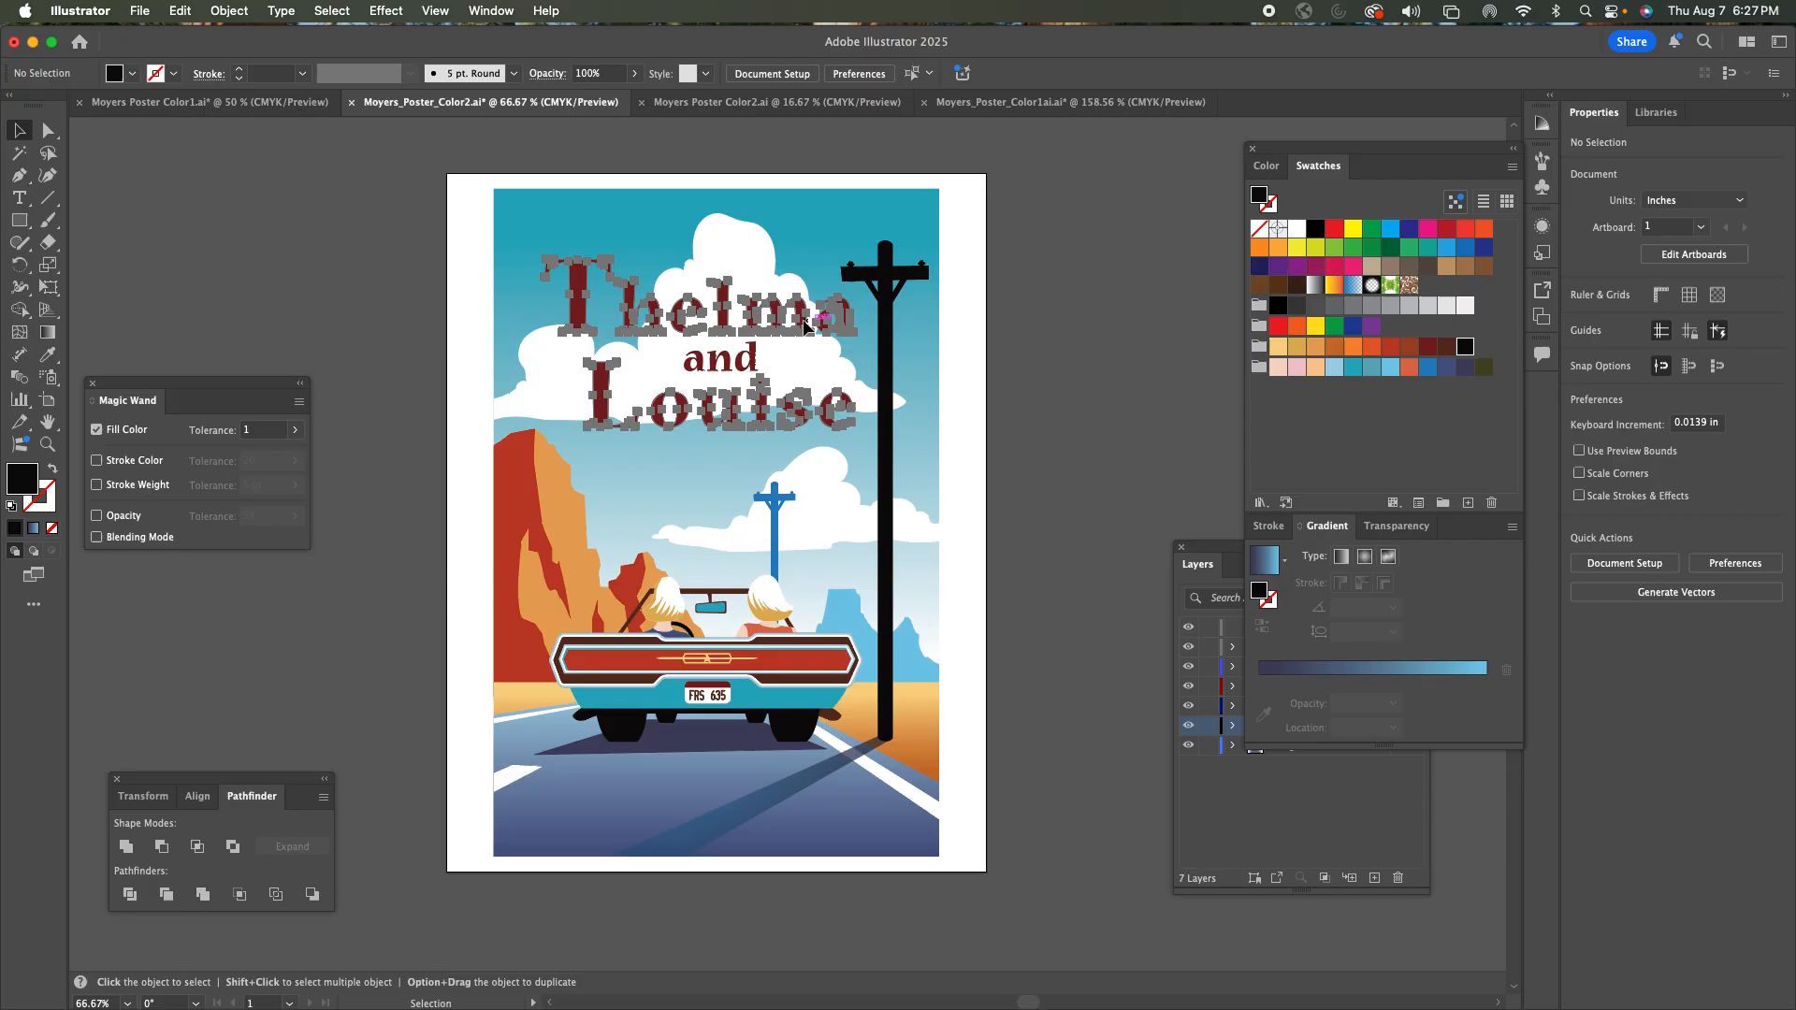
# Fill the whole Thelma and Louise title, including the word "and", with the dark purple-navy swatch from the canyon color group.
pyautogui.click(739, 365)
pyautogui.keyDown('shift'); pyautogui.click(741, 363); pyautogui.keyUp('shift')
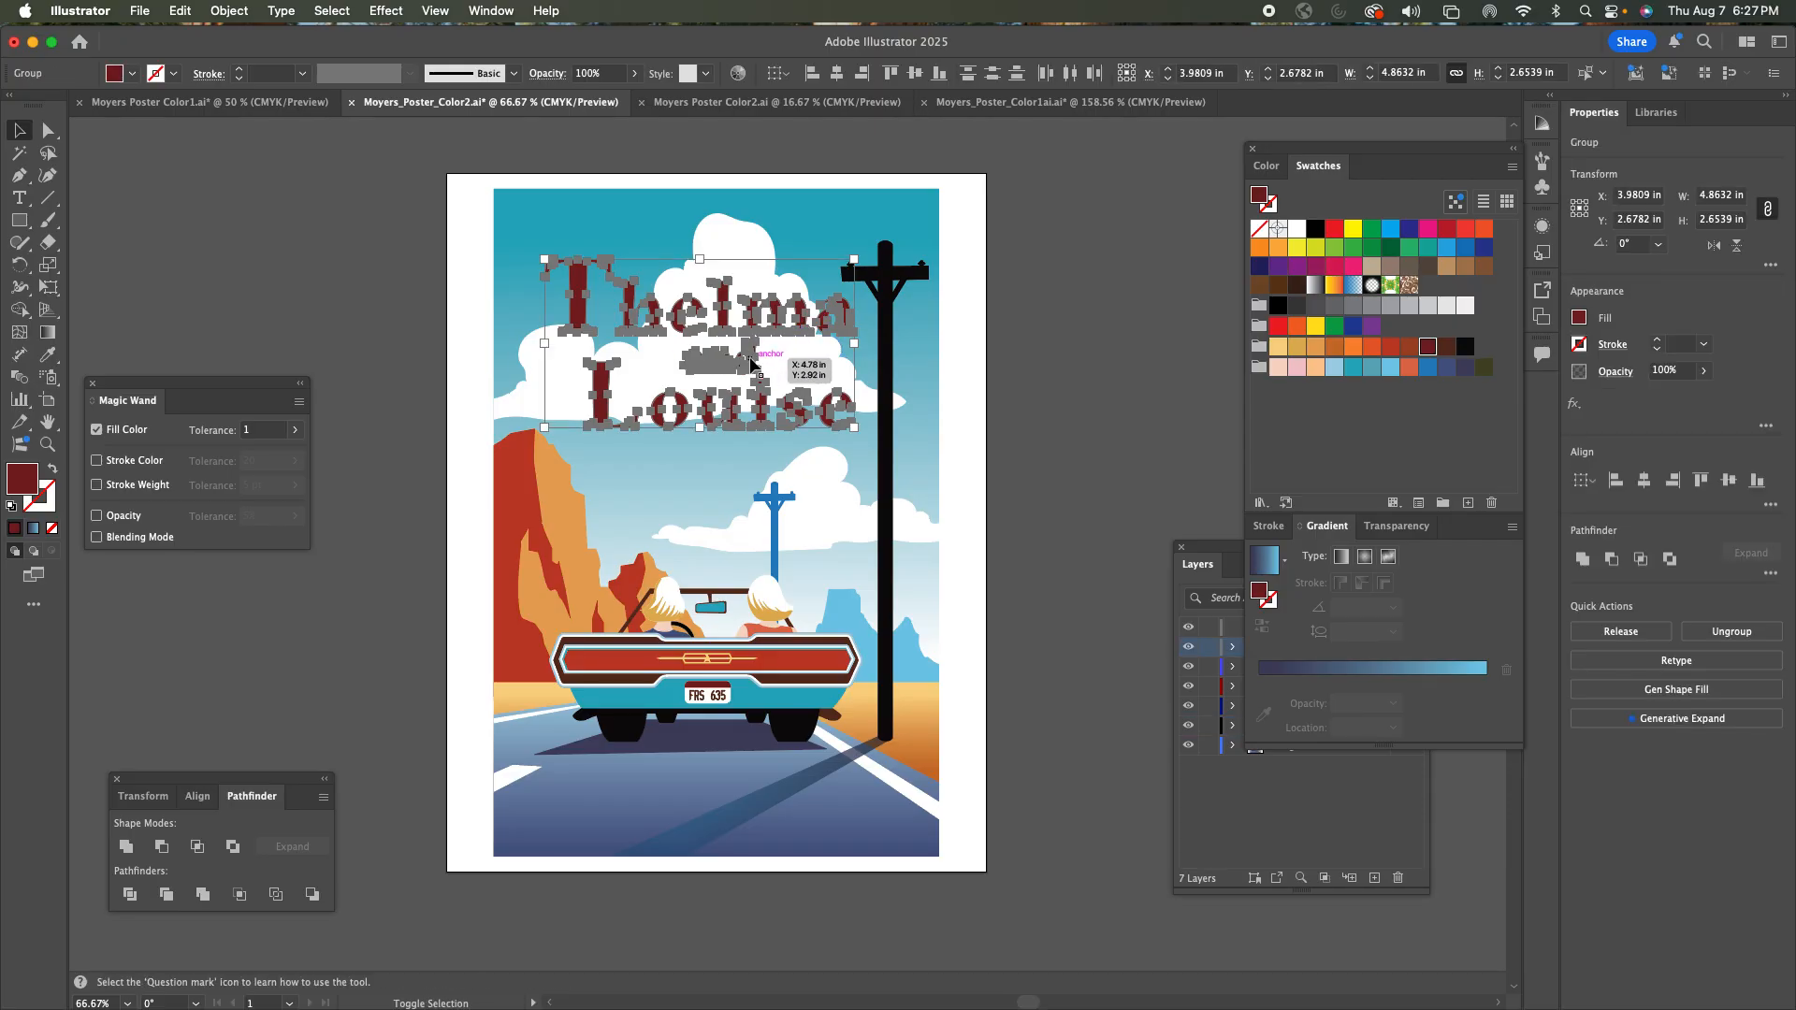
pyautogui.click(1465, 366)
pyautogui.click(1137, 367)
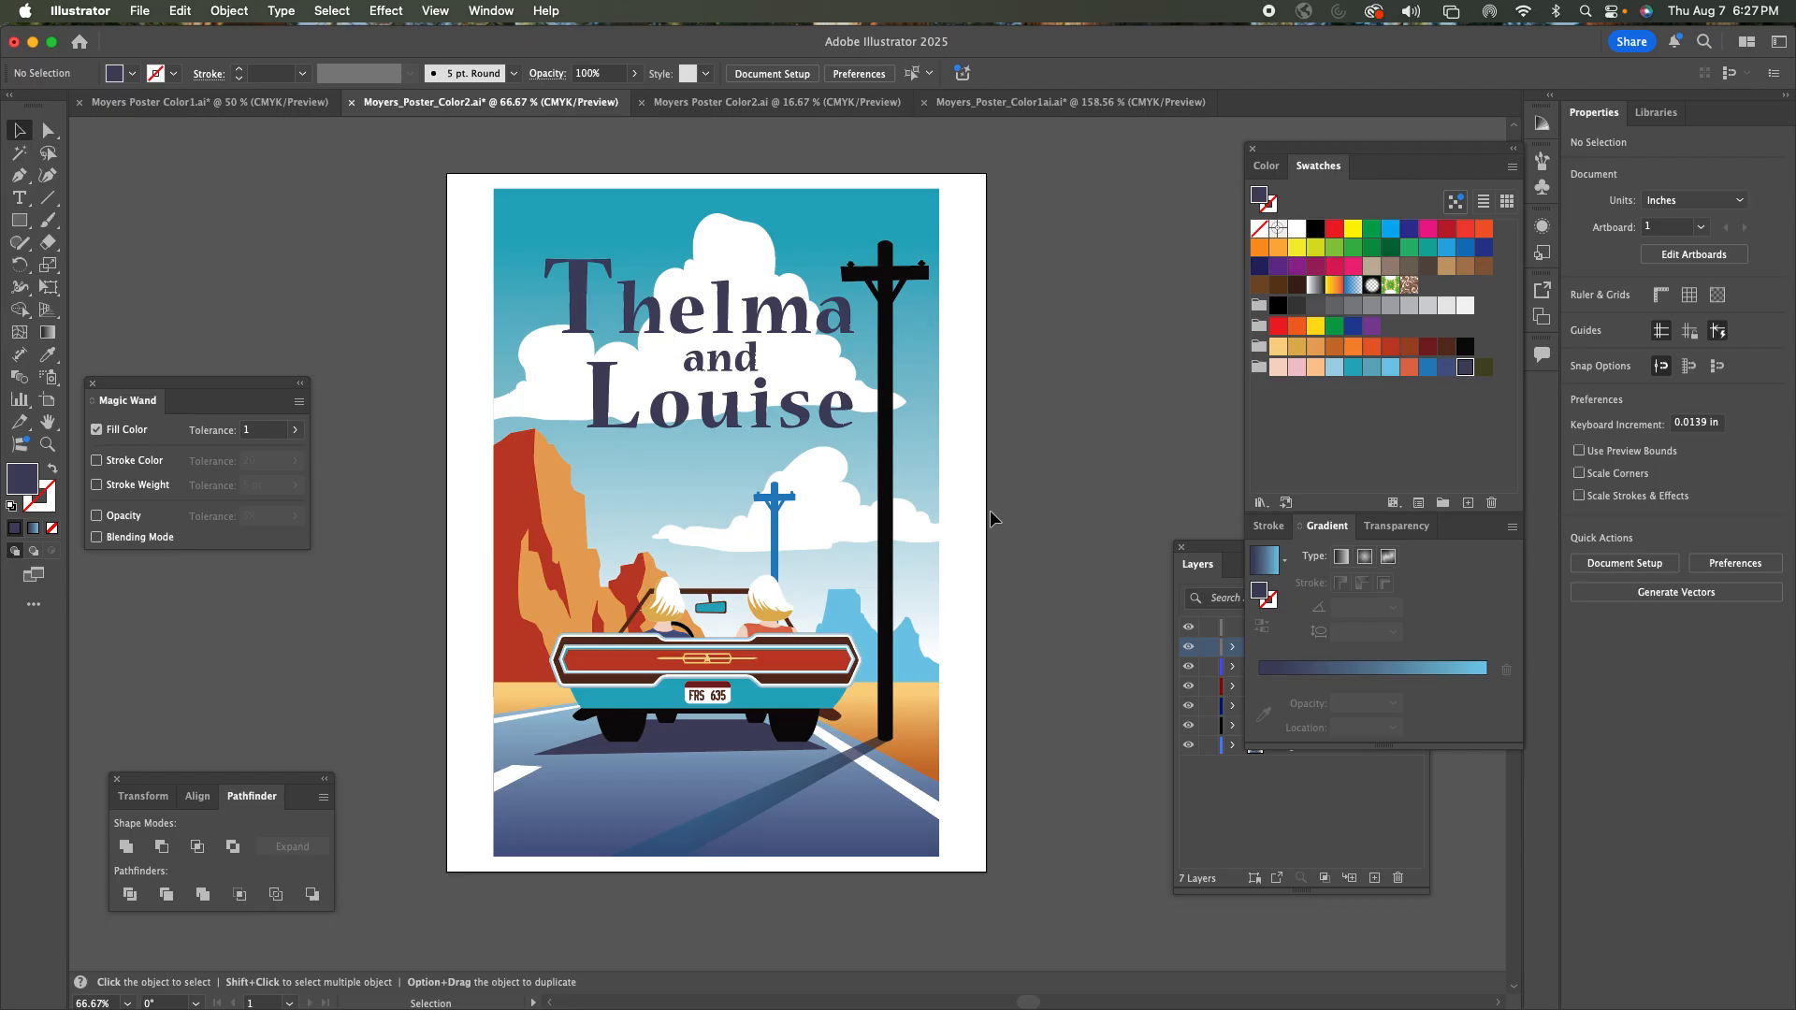
# Fill the license plate lettering on the car with the orange swatch C=6 M=78 Y=98 K=0.
pyautogui.click(720, 703)
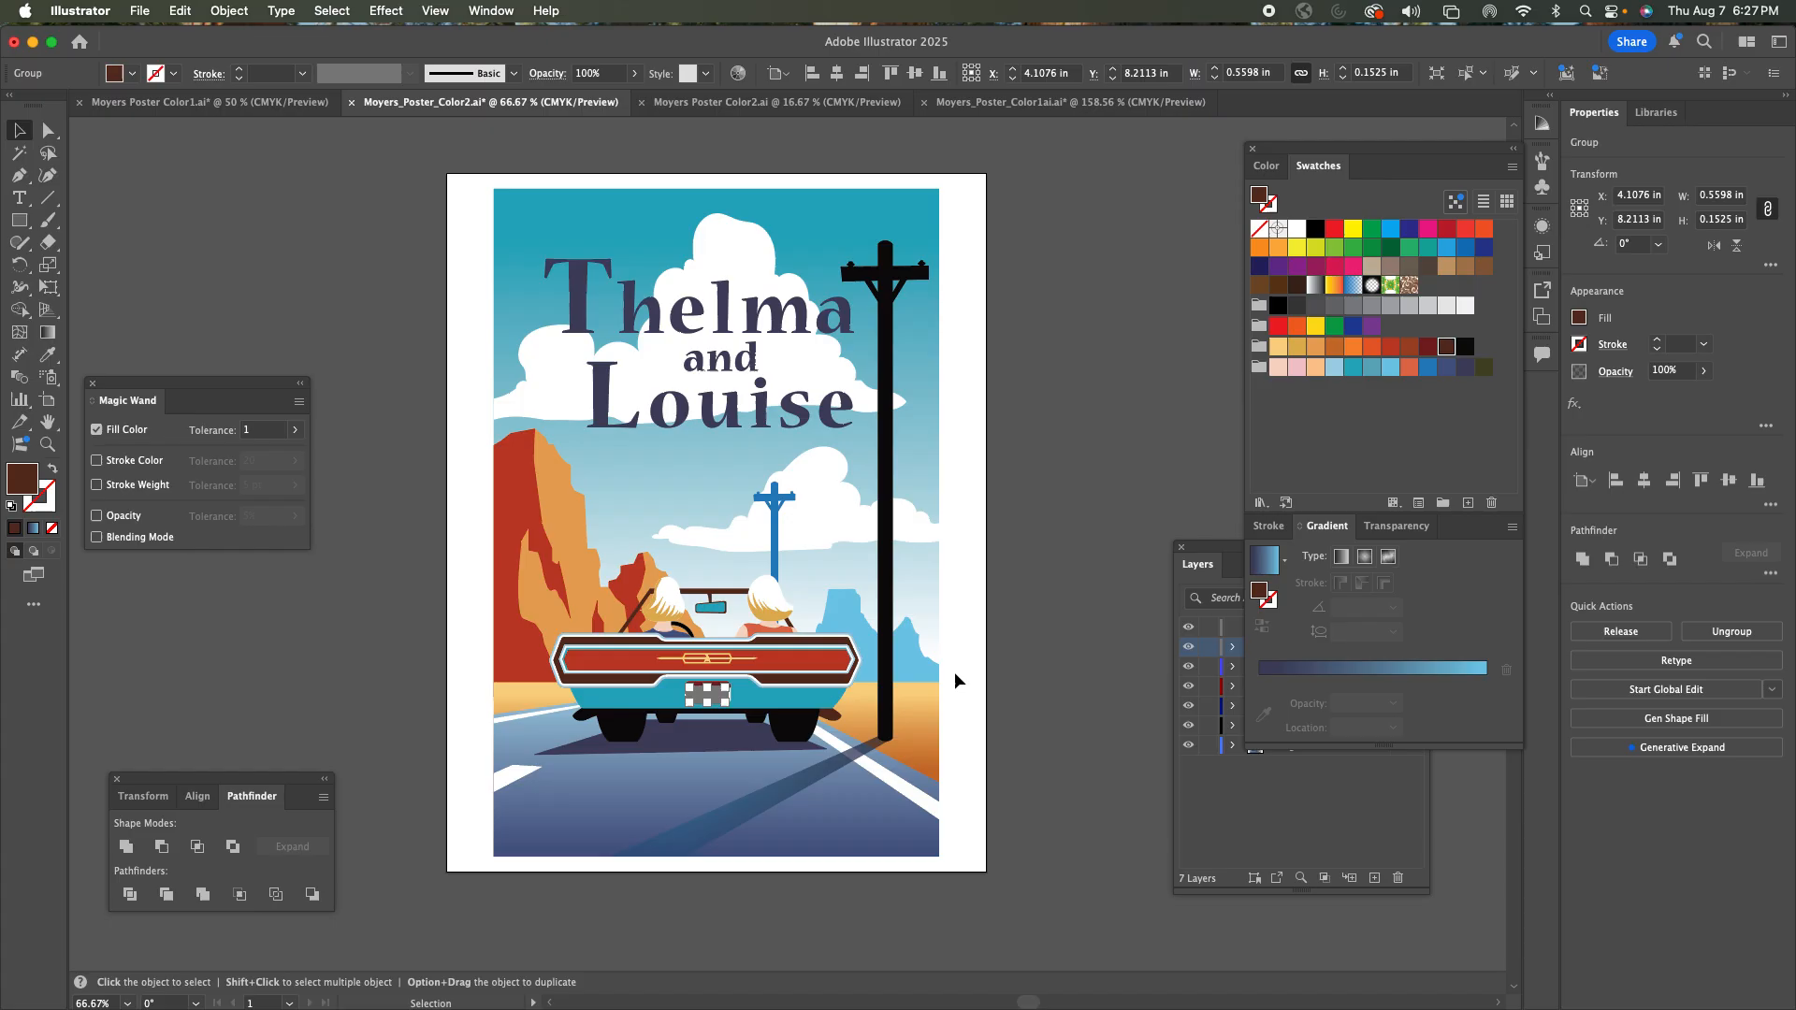
pyautogui.press('z')
pyautogui.moveTo(675, 661); pyautogui.dragTo(1105, 815)
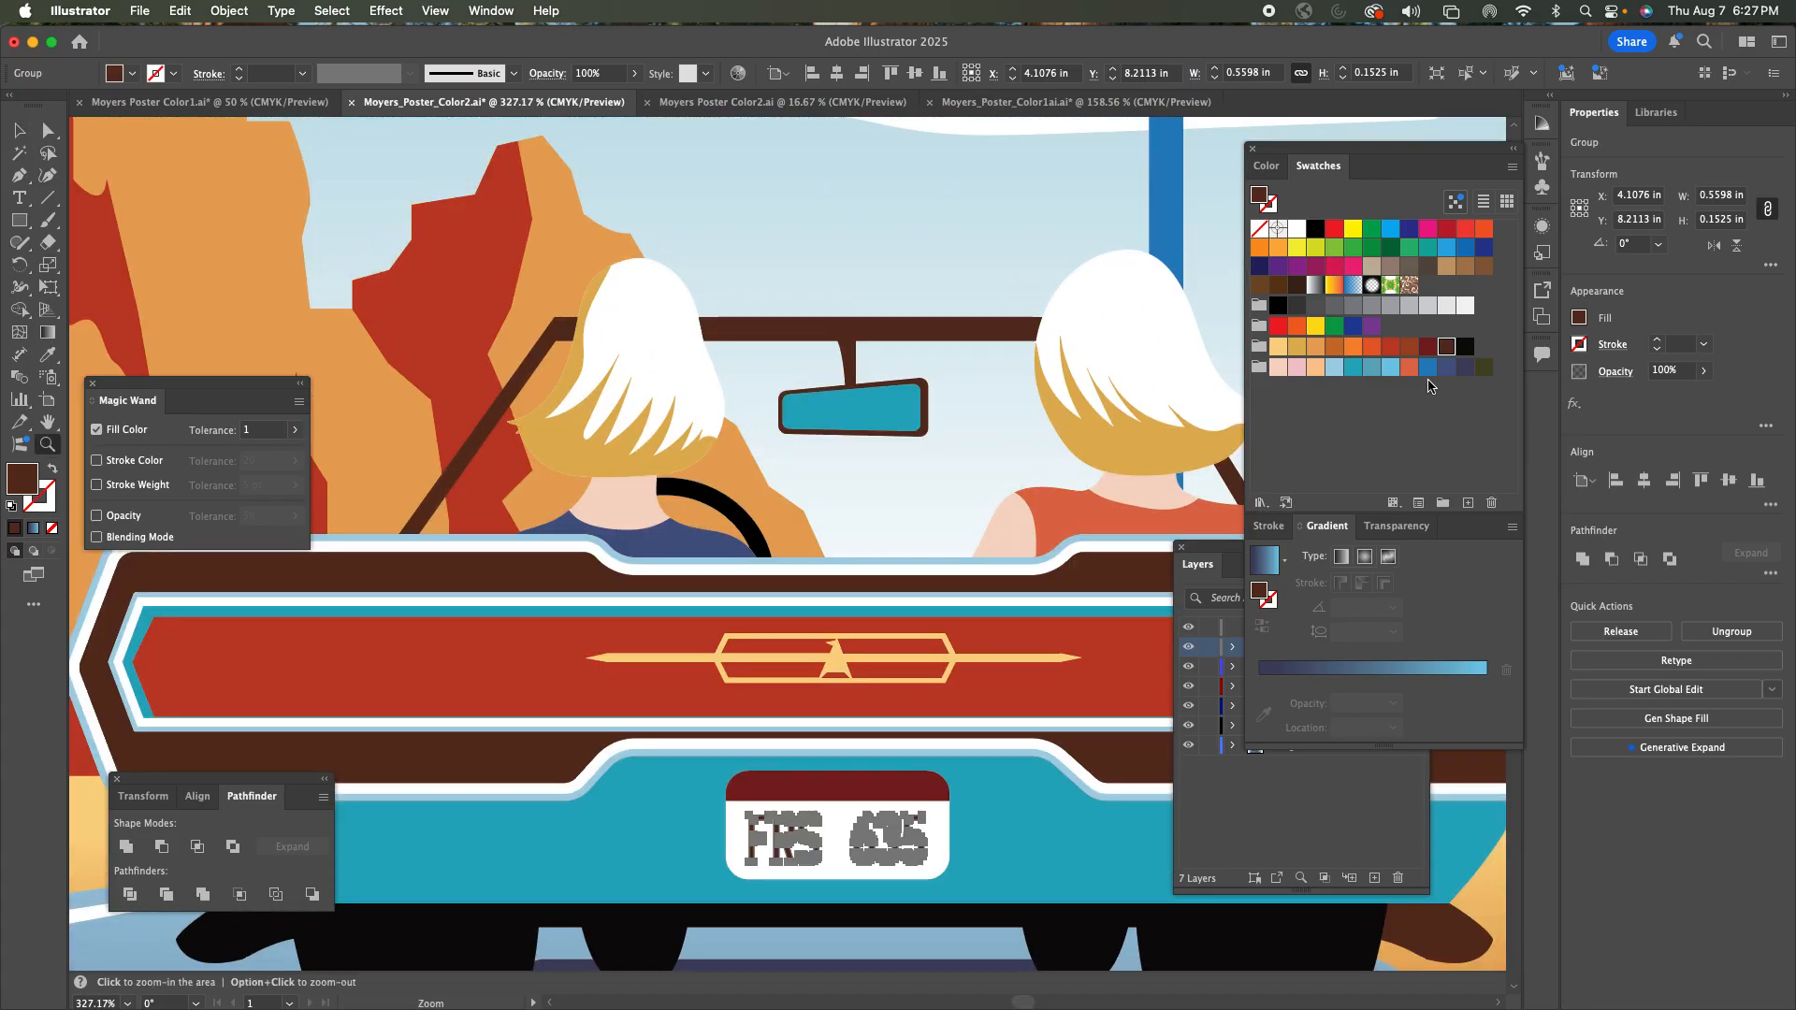
pyautogui.click(1372, 351)
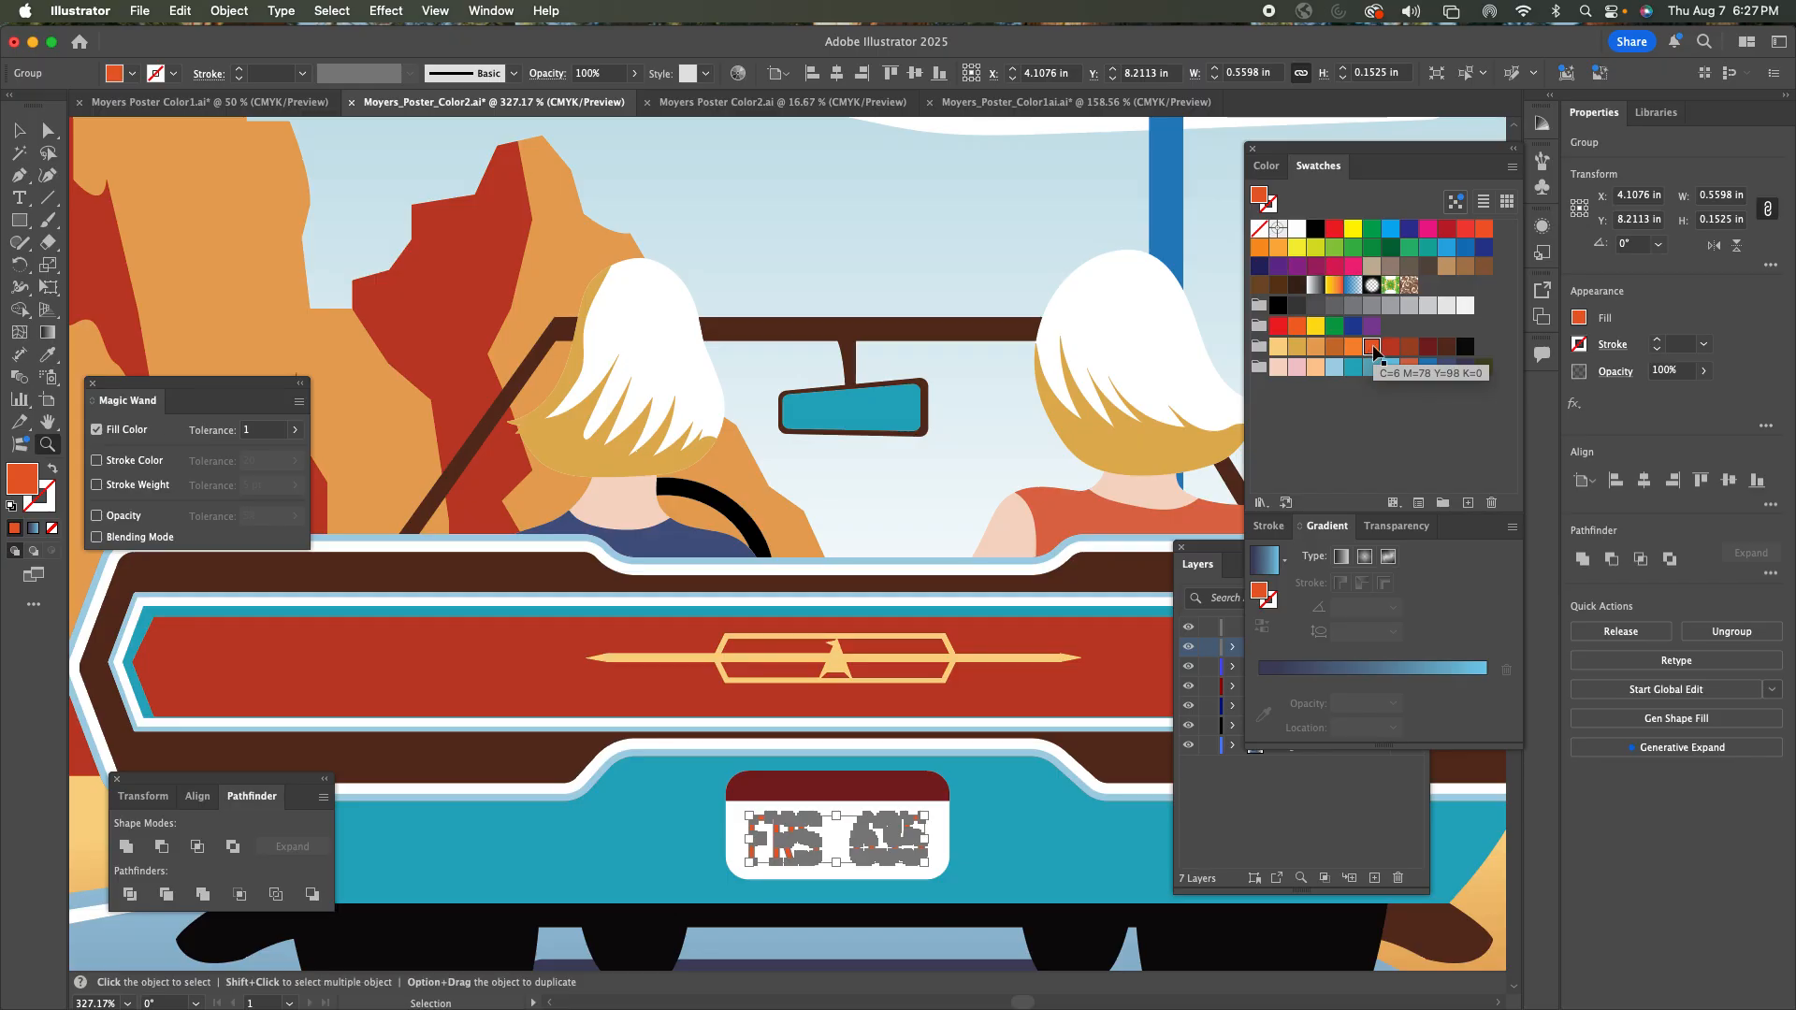
pyautogui.press('super+shift+a')
pyautogui.press('super+0')
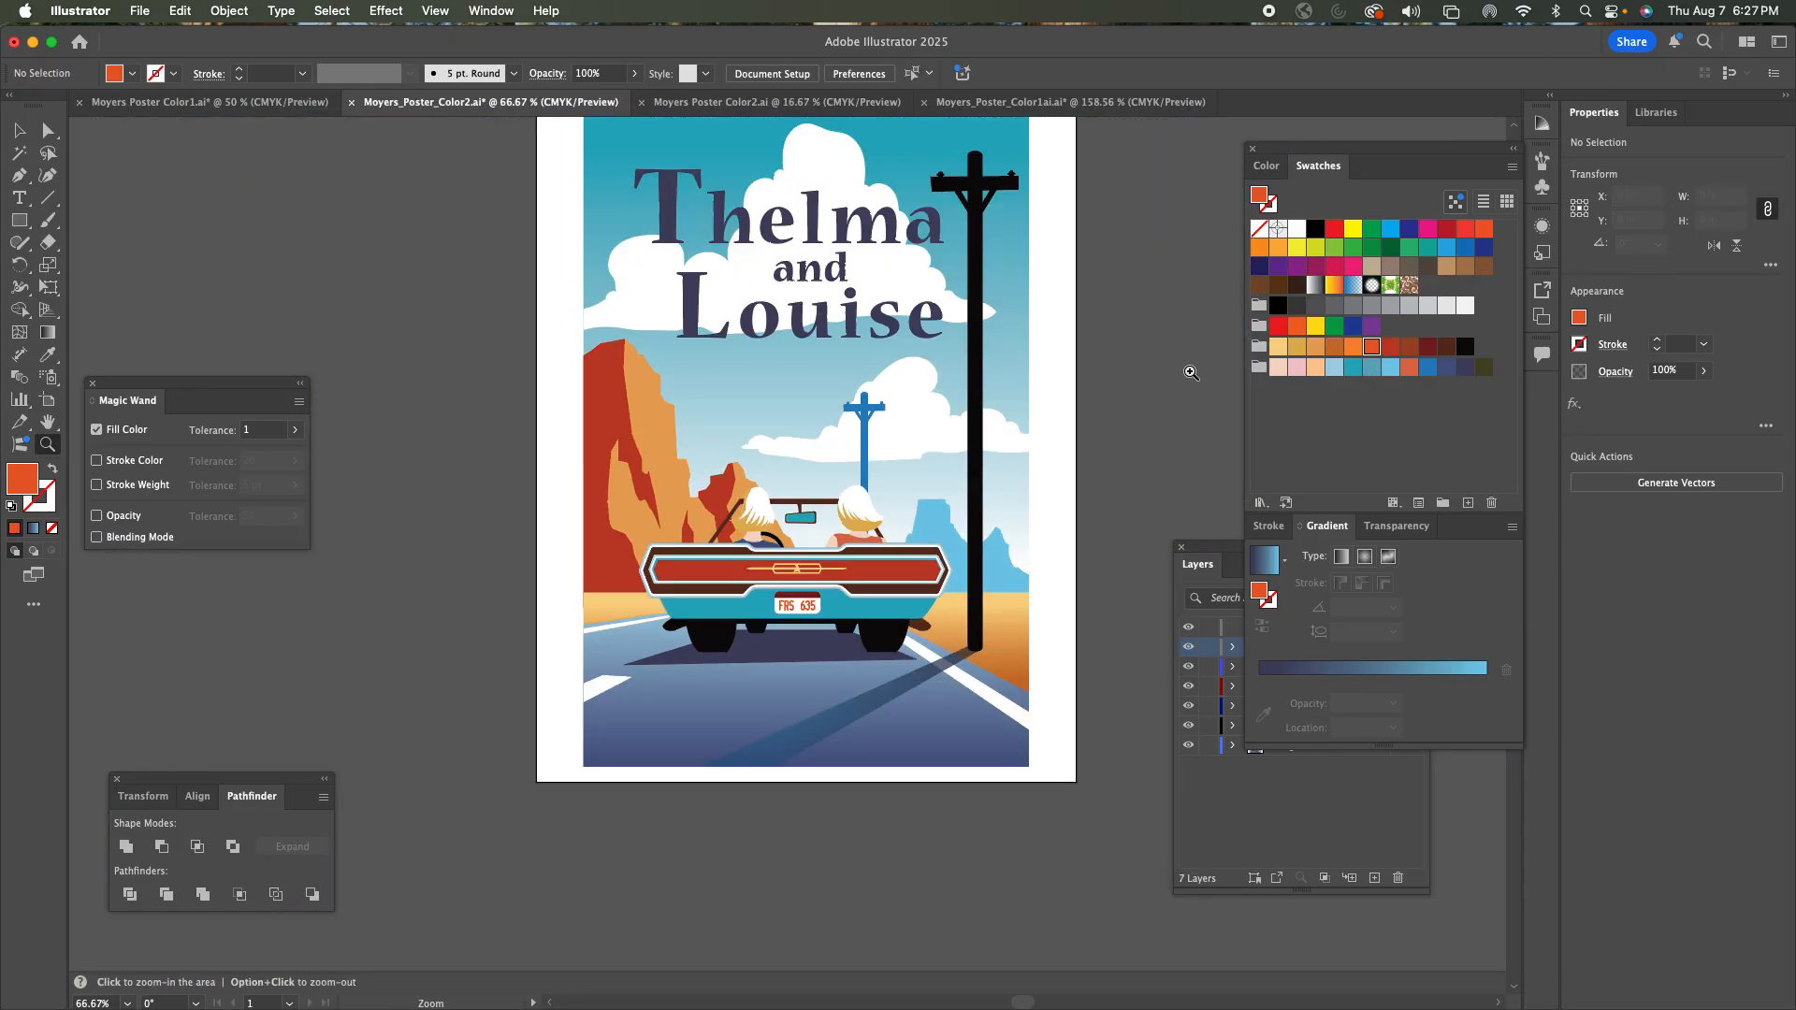
# Save the recolored poster and reposition the Layers panel so its full layer list is readable.
pyautogui.moveTo(1091, 407); pyautogui.dragTo(1114, 521)
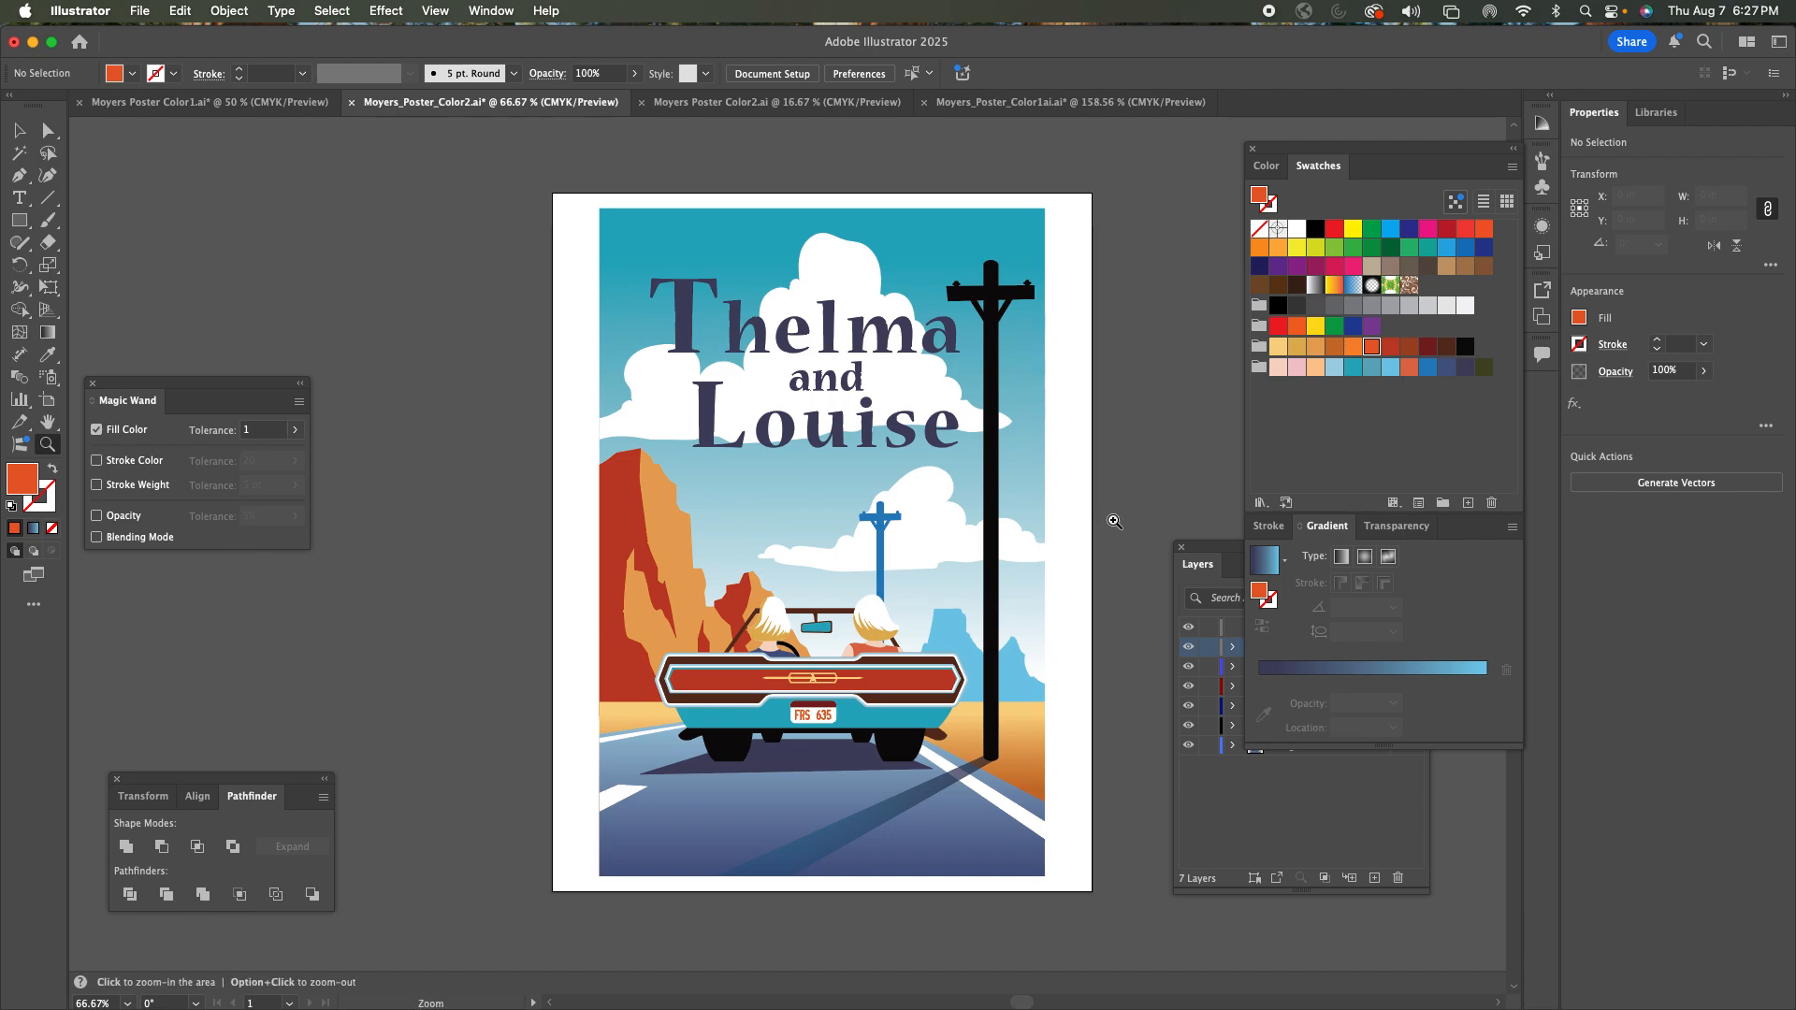
pyautogui.press('super')
pyautogui.press('z')
pyautogui.keyDown('alt'); pyautogui.click(1114, 521); pyautogui.keyUp('alt')
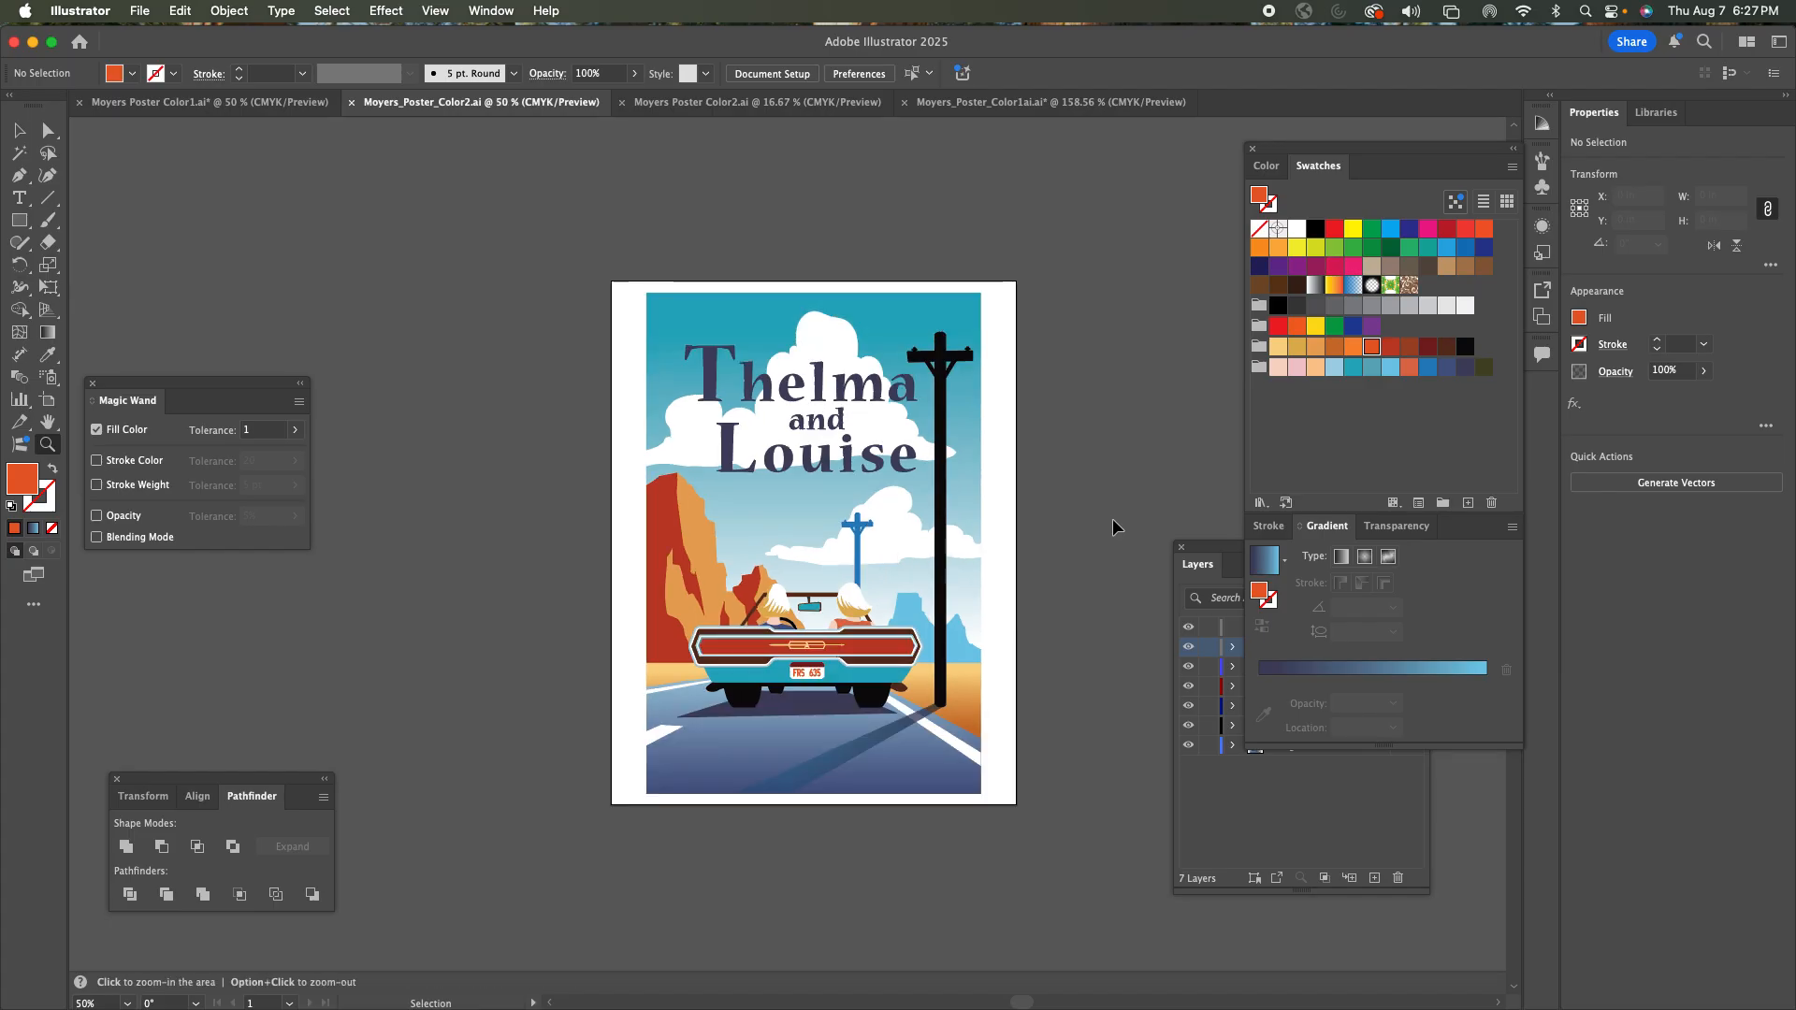
pyautogui.keyDown('alt'); pyautogui.click(1114, 521); pyautogui.keyUp('alt')
pyautogui.moveTo(1221, 554); pyautogui.dragTo(1137, 505)
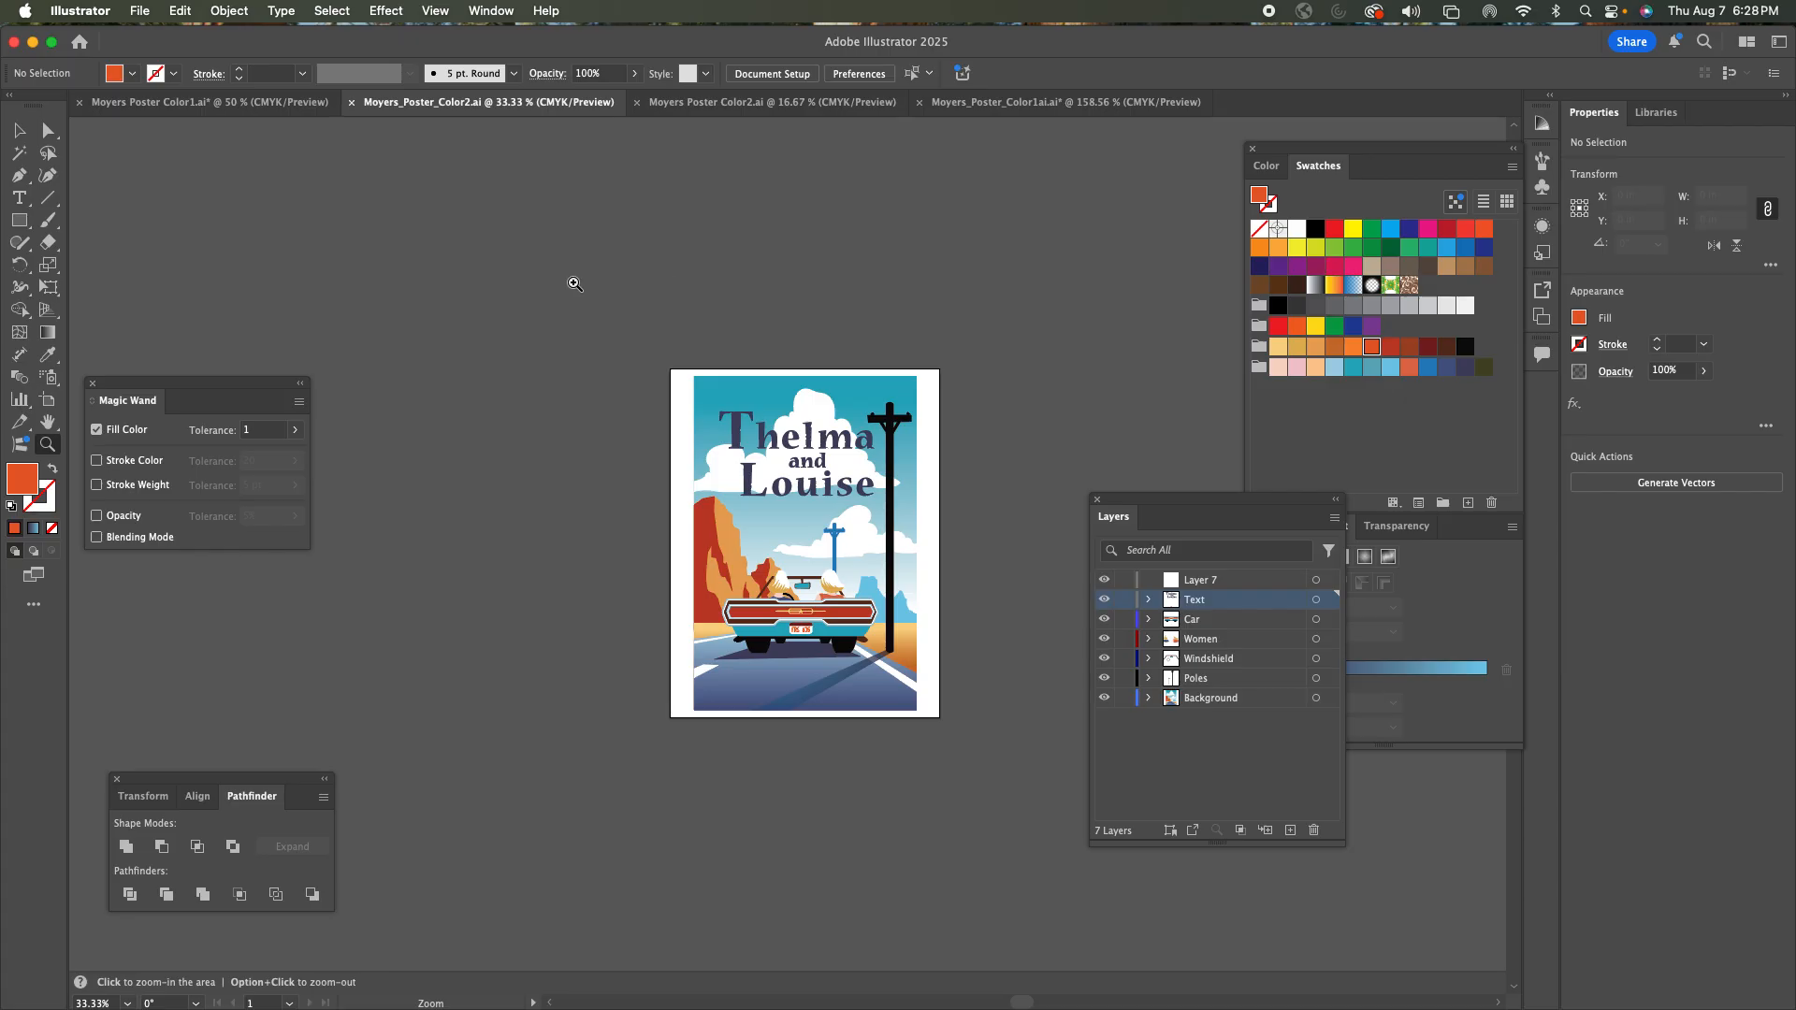
# Resize the poster's artboard to 27 in wide by 41 in high.
pyautogui.click(49, 409)
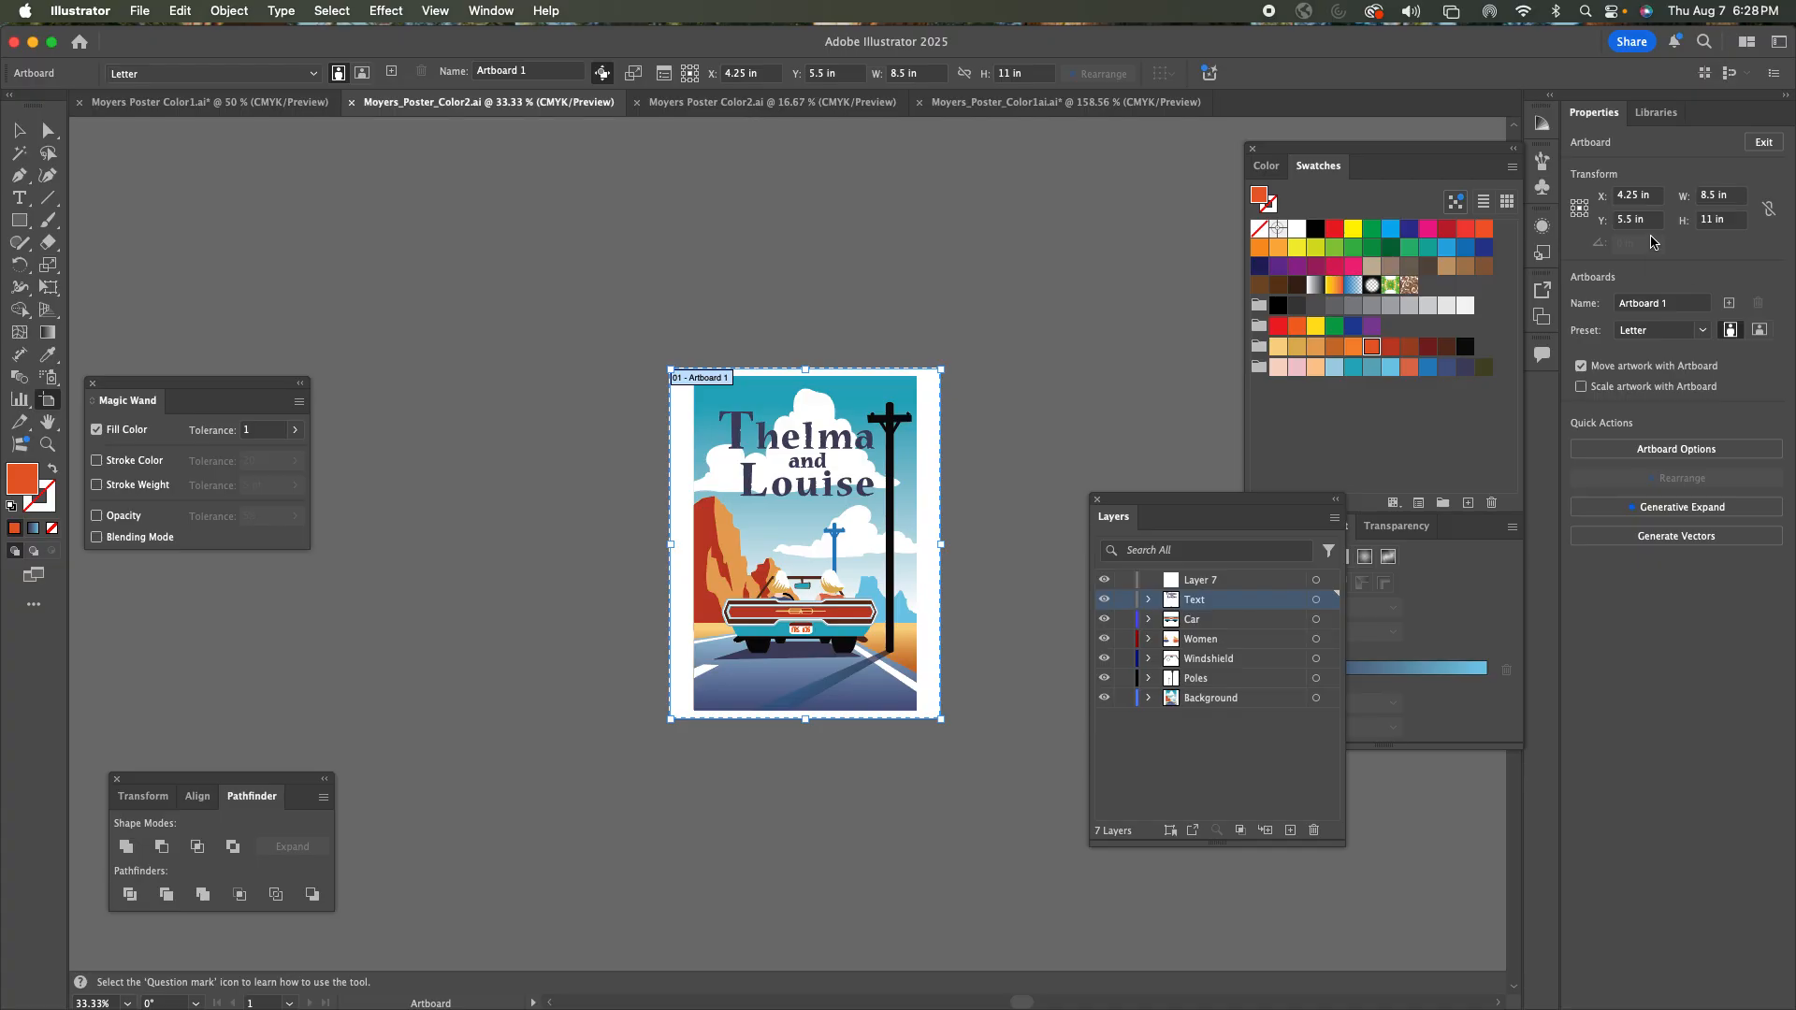
pyautogui.doubleClick(1700, 227)
pyautogui.write('42')
pyautogui.click(1729, 200)
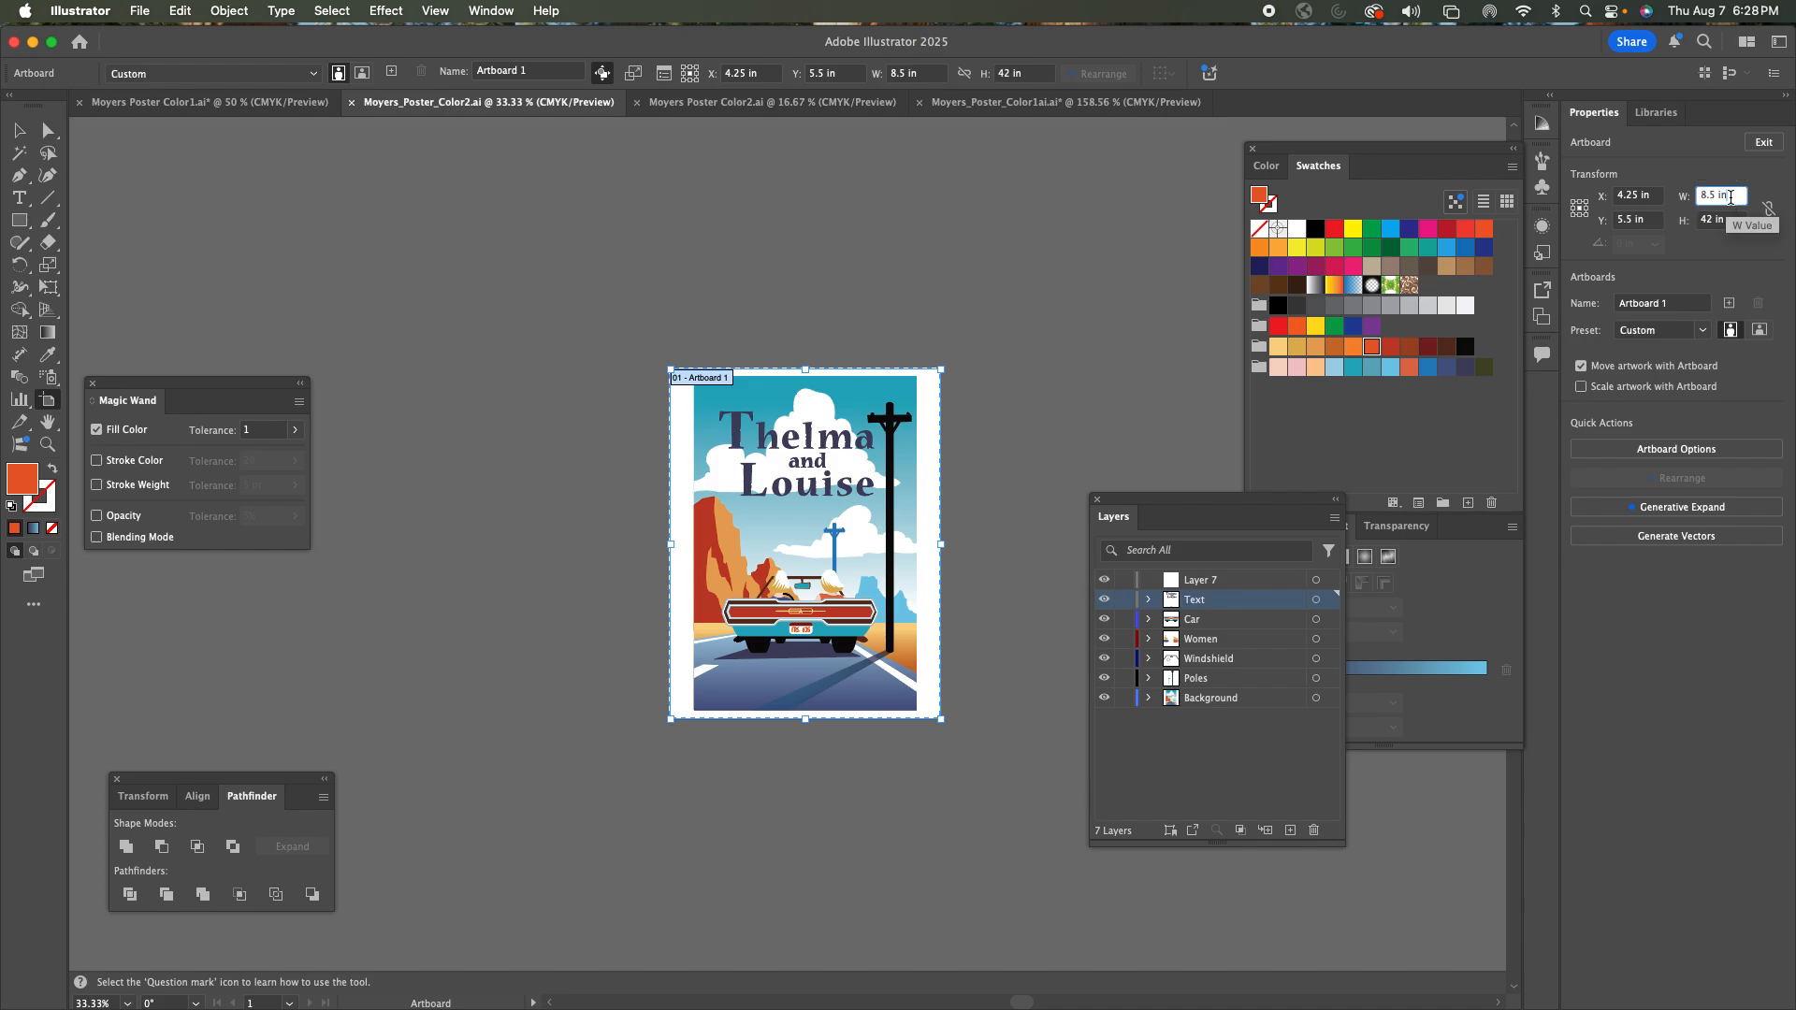
pyautogui.moveTo(1717, 196); pyautogui.dragTo(1687, 194)
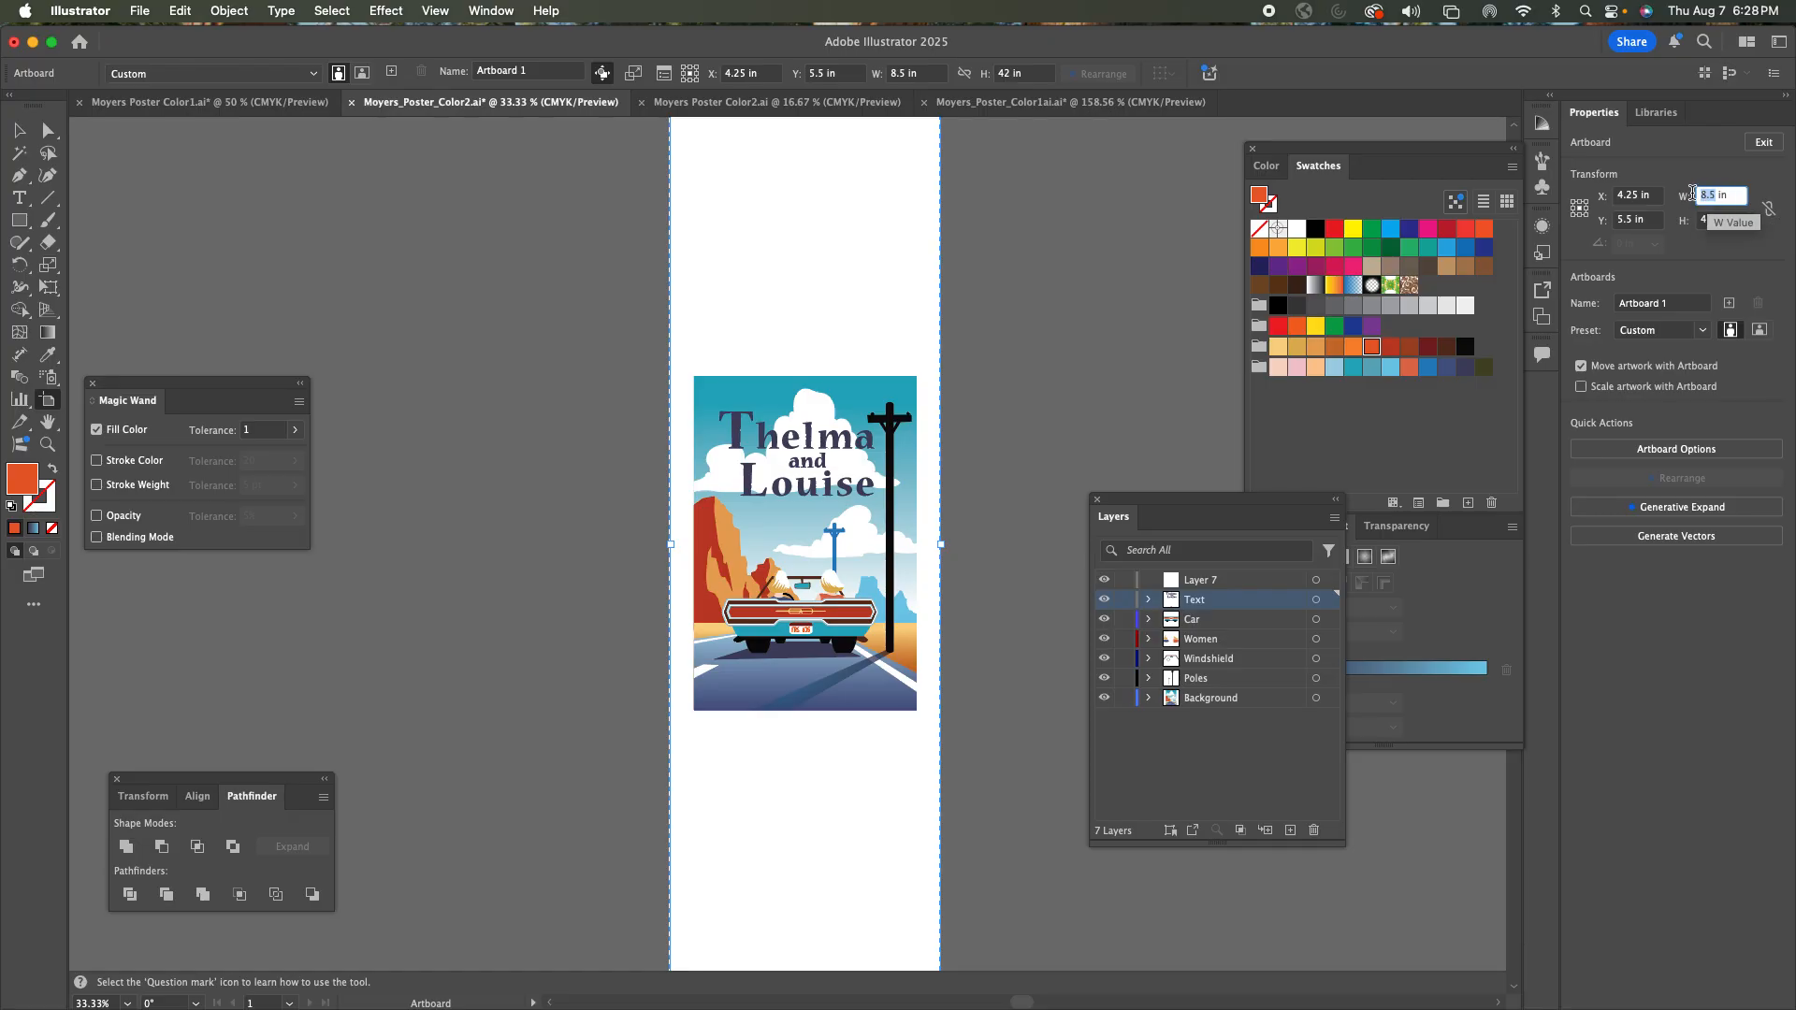
pyautogui.write('27')
pyautogui.click(1717, 221)
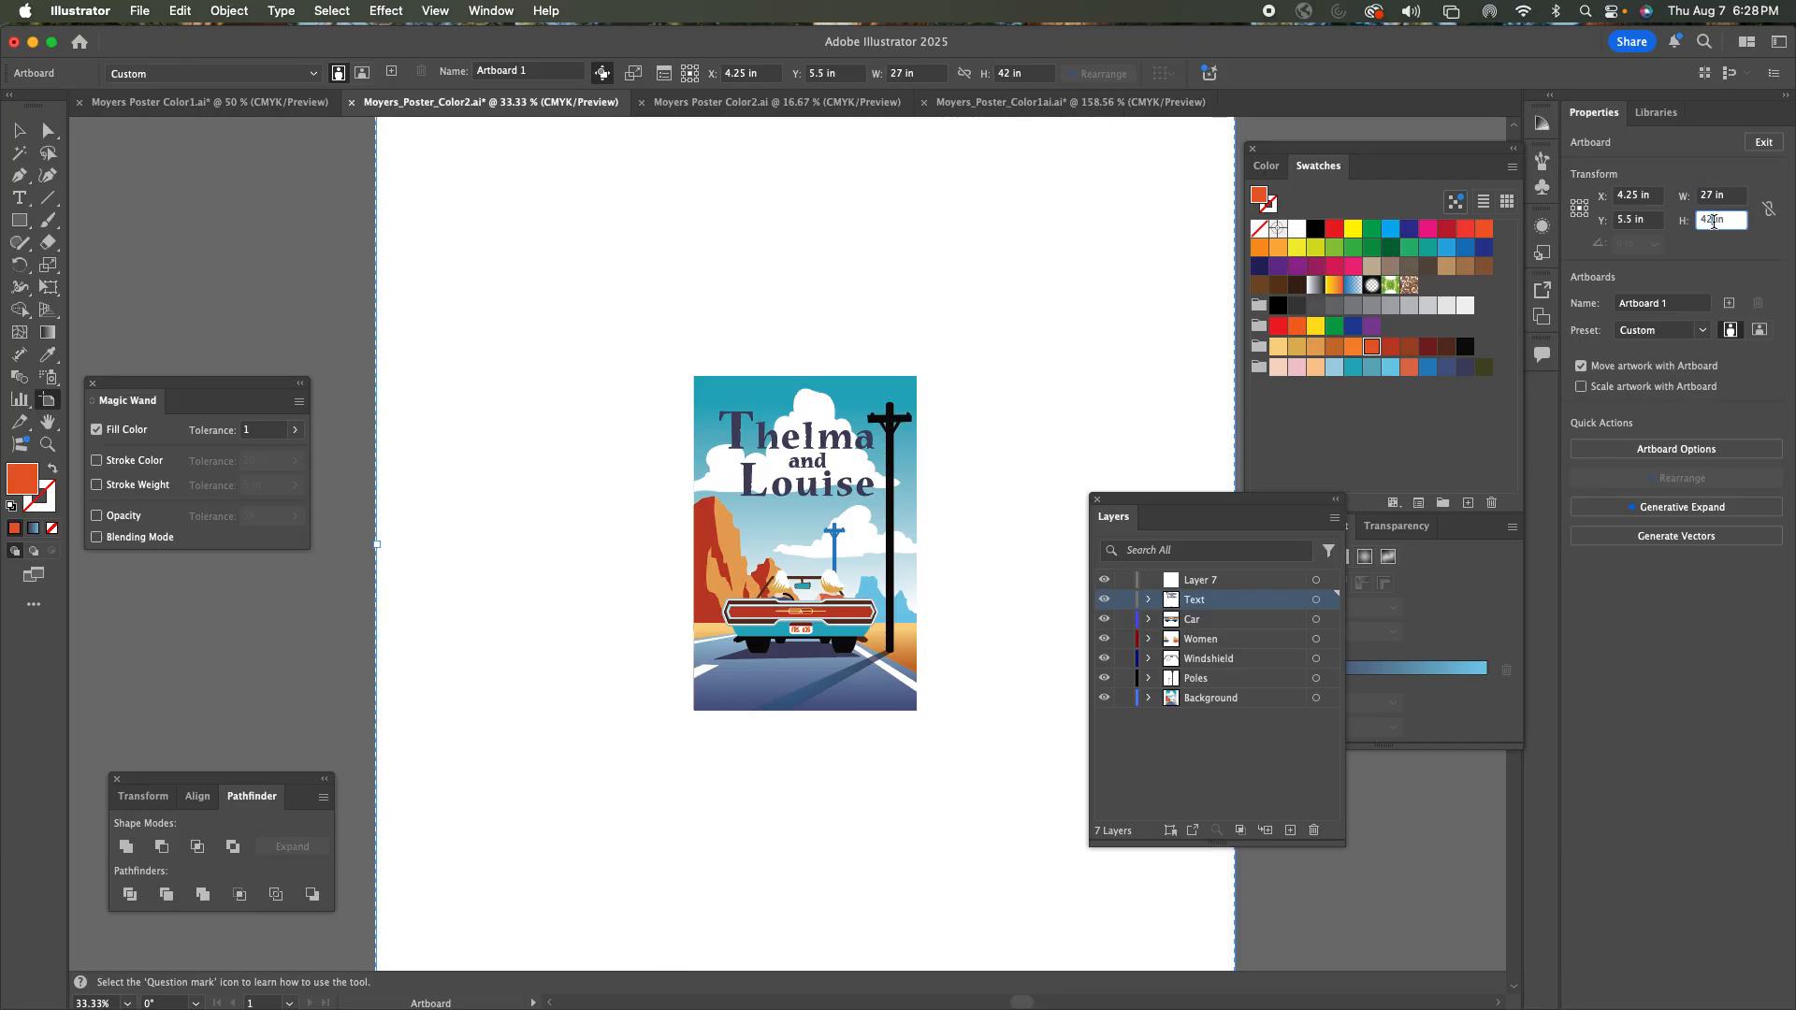
pyautogui.press('BackSpace')
pyautogui.write('1')
pyautogui.press('Return')
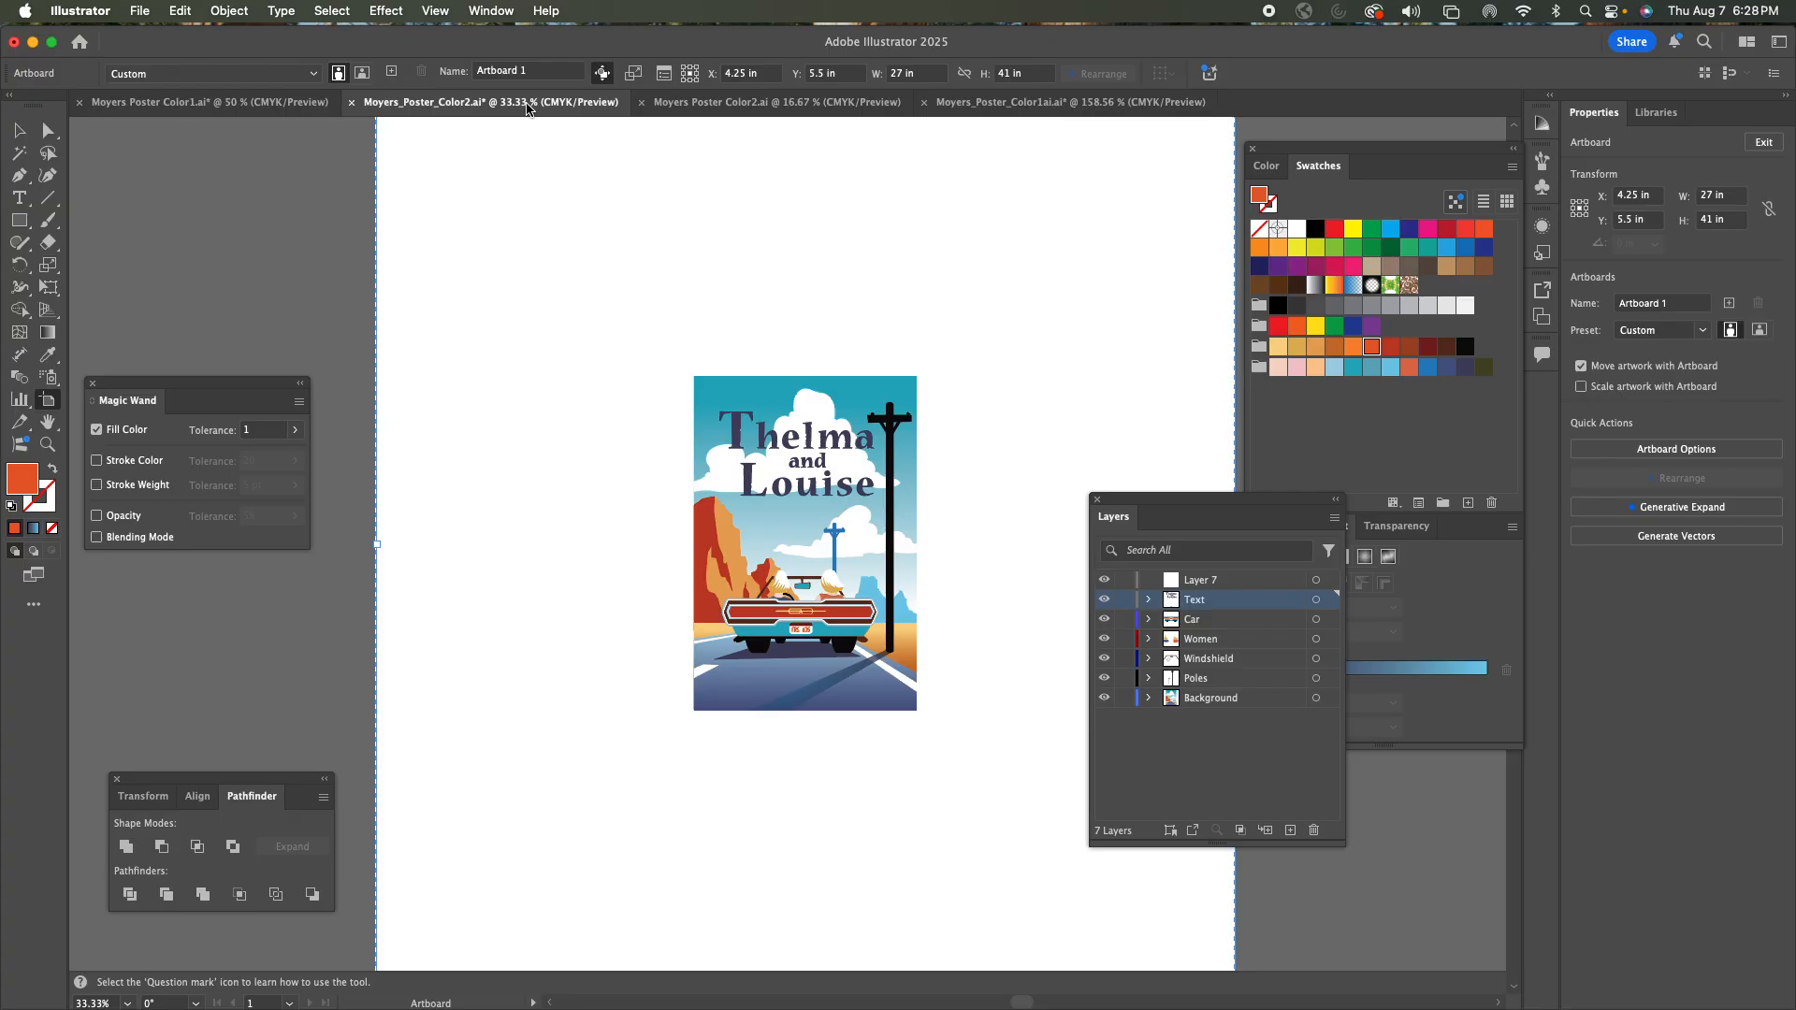
pyautogui.click(19, 130)
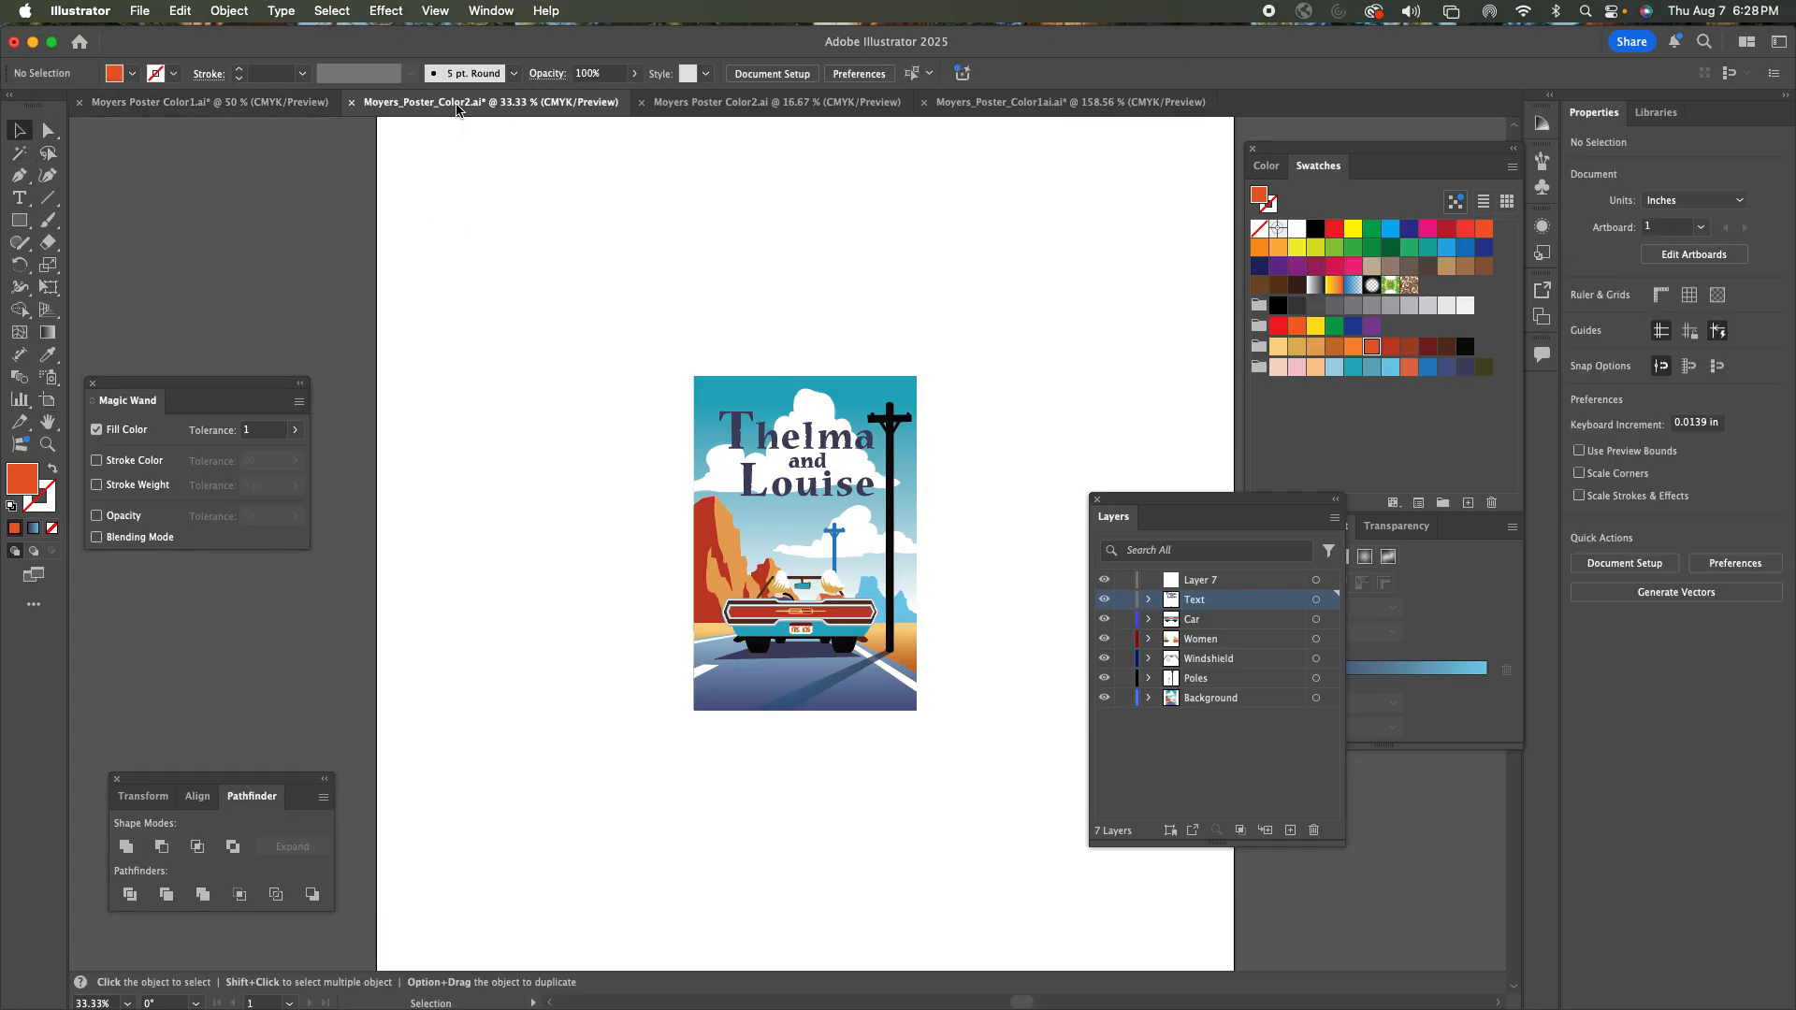
# Check the artboard dimensions in Moyers Poster Color2.ai and return to Moyers_Poster_Color2.ai.
pyautogui.click(755, 105)
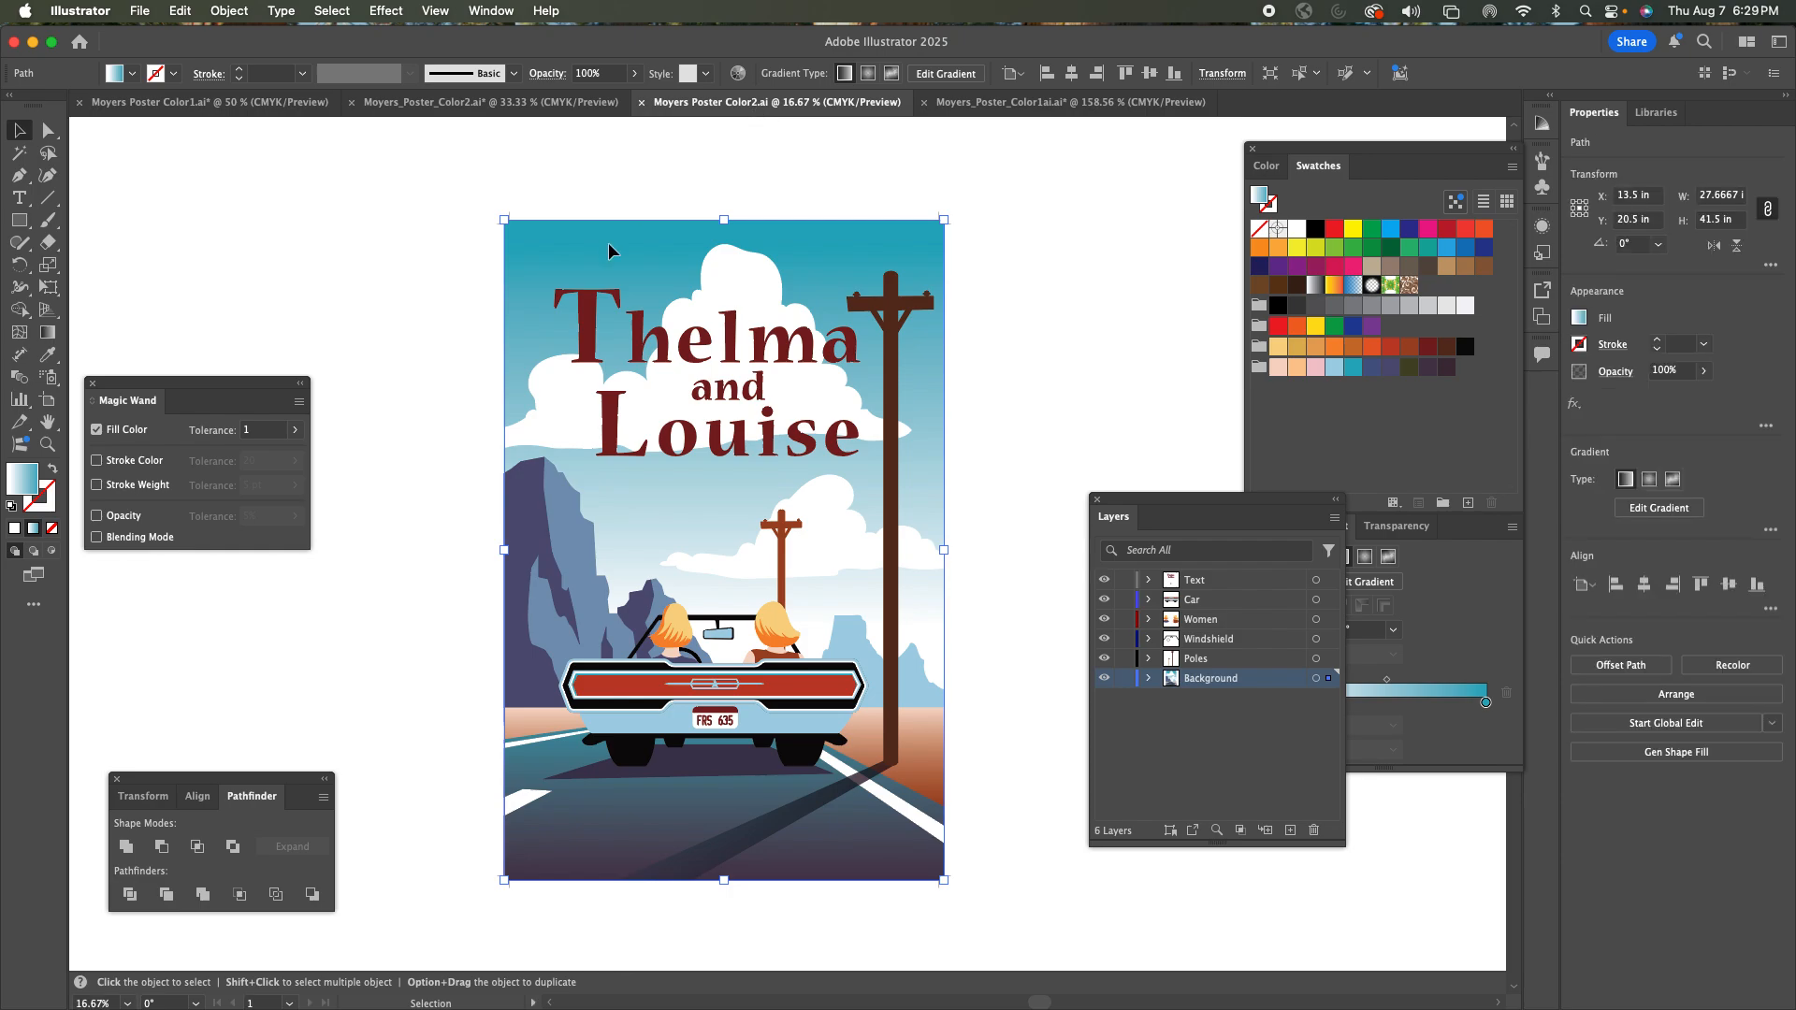
pyautogui.click(48, 401)
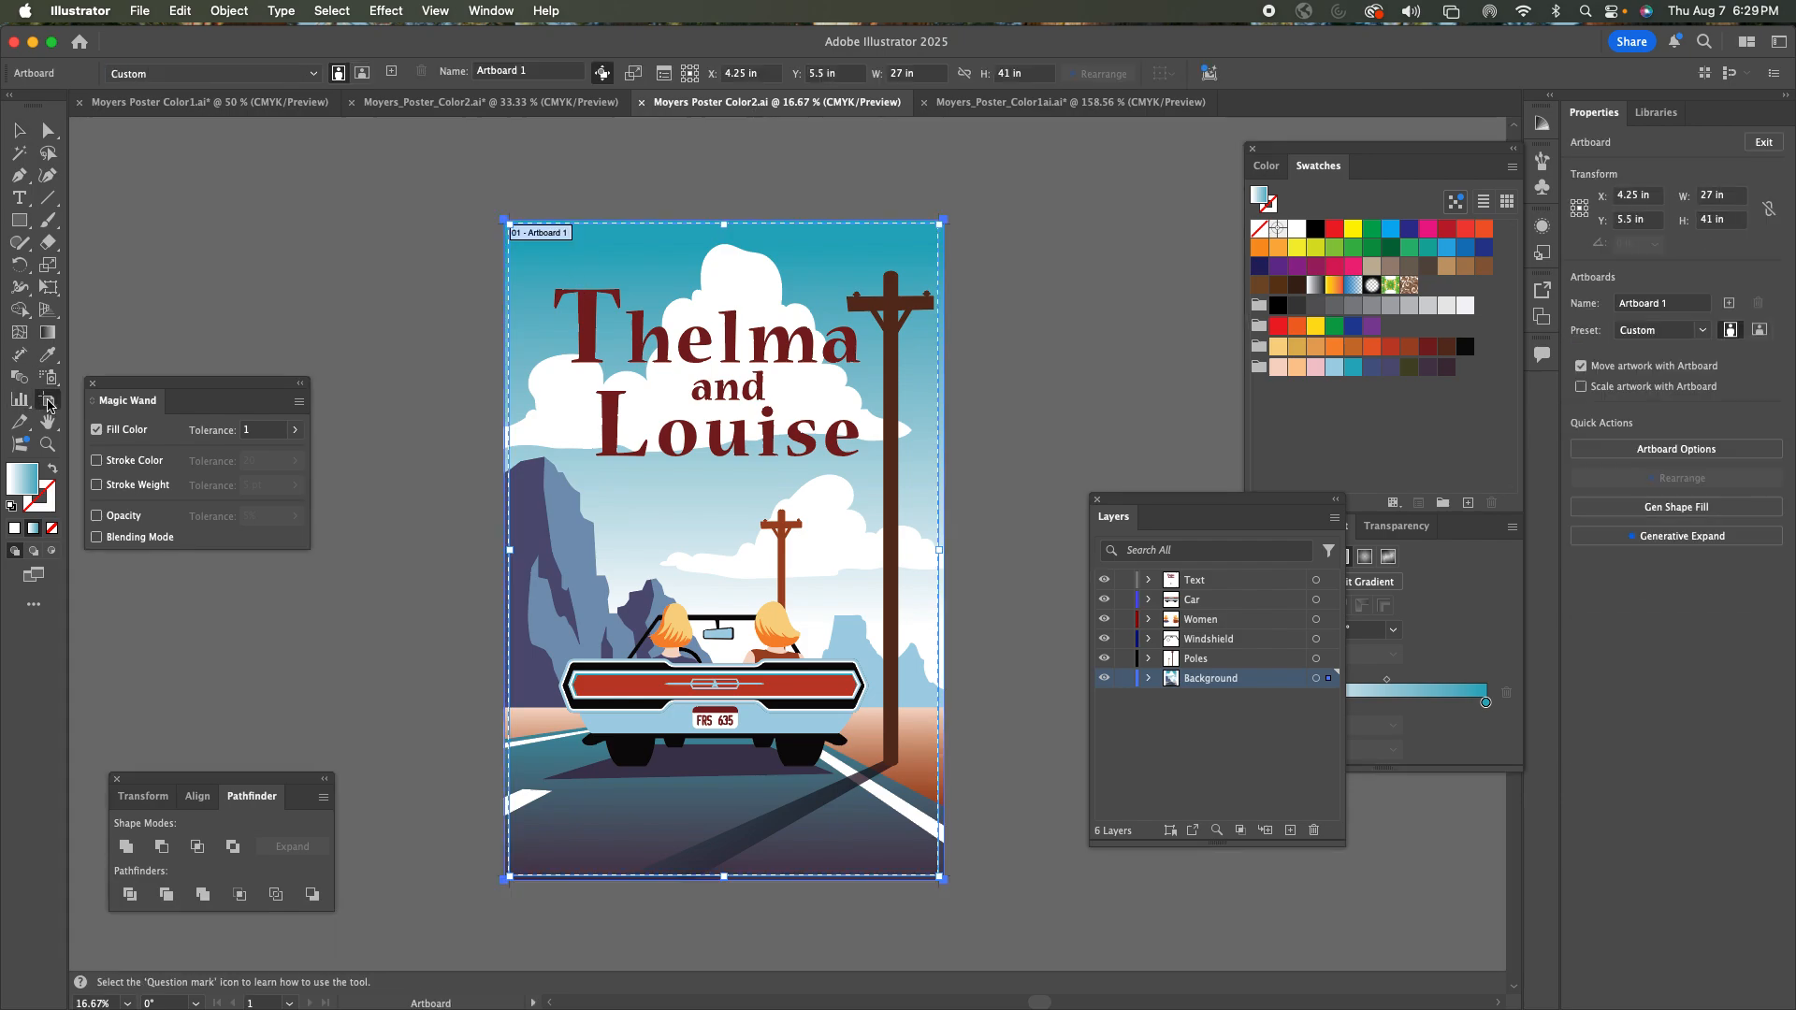
pyautogui.click(539, 105)
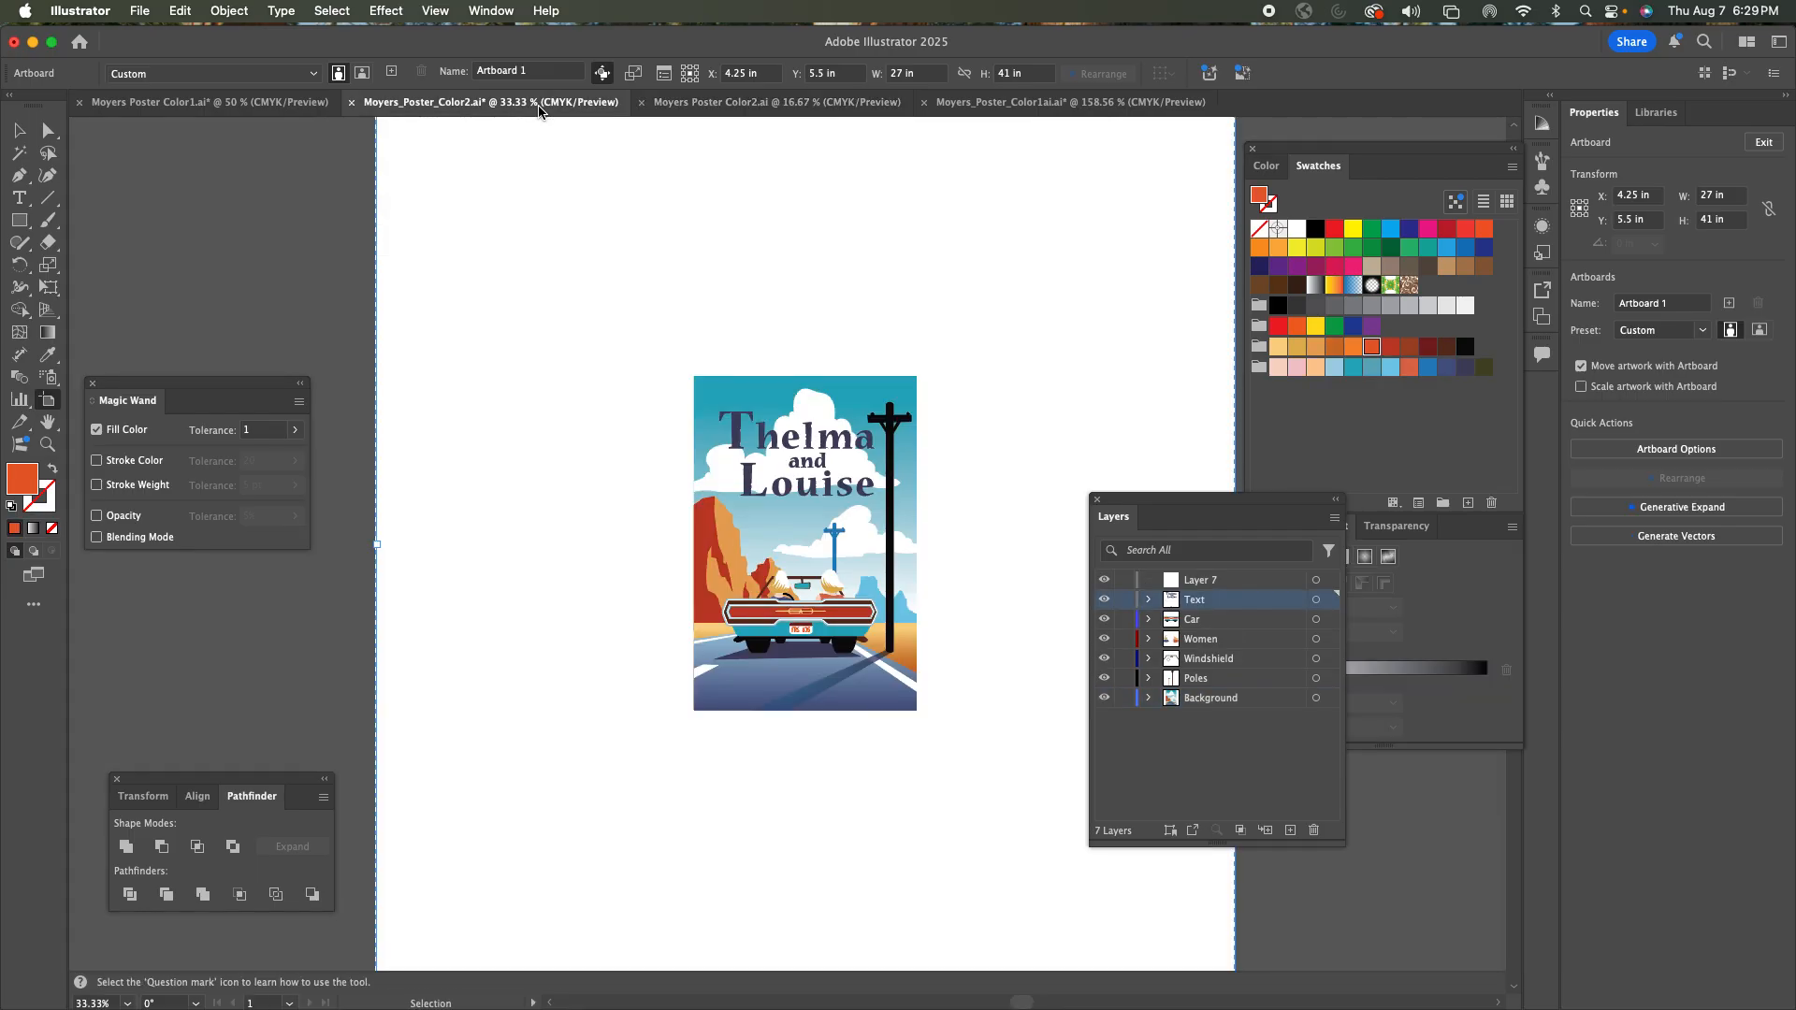
pyautogui.click(19, 131)
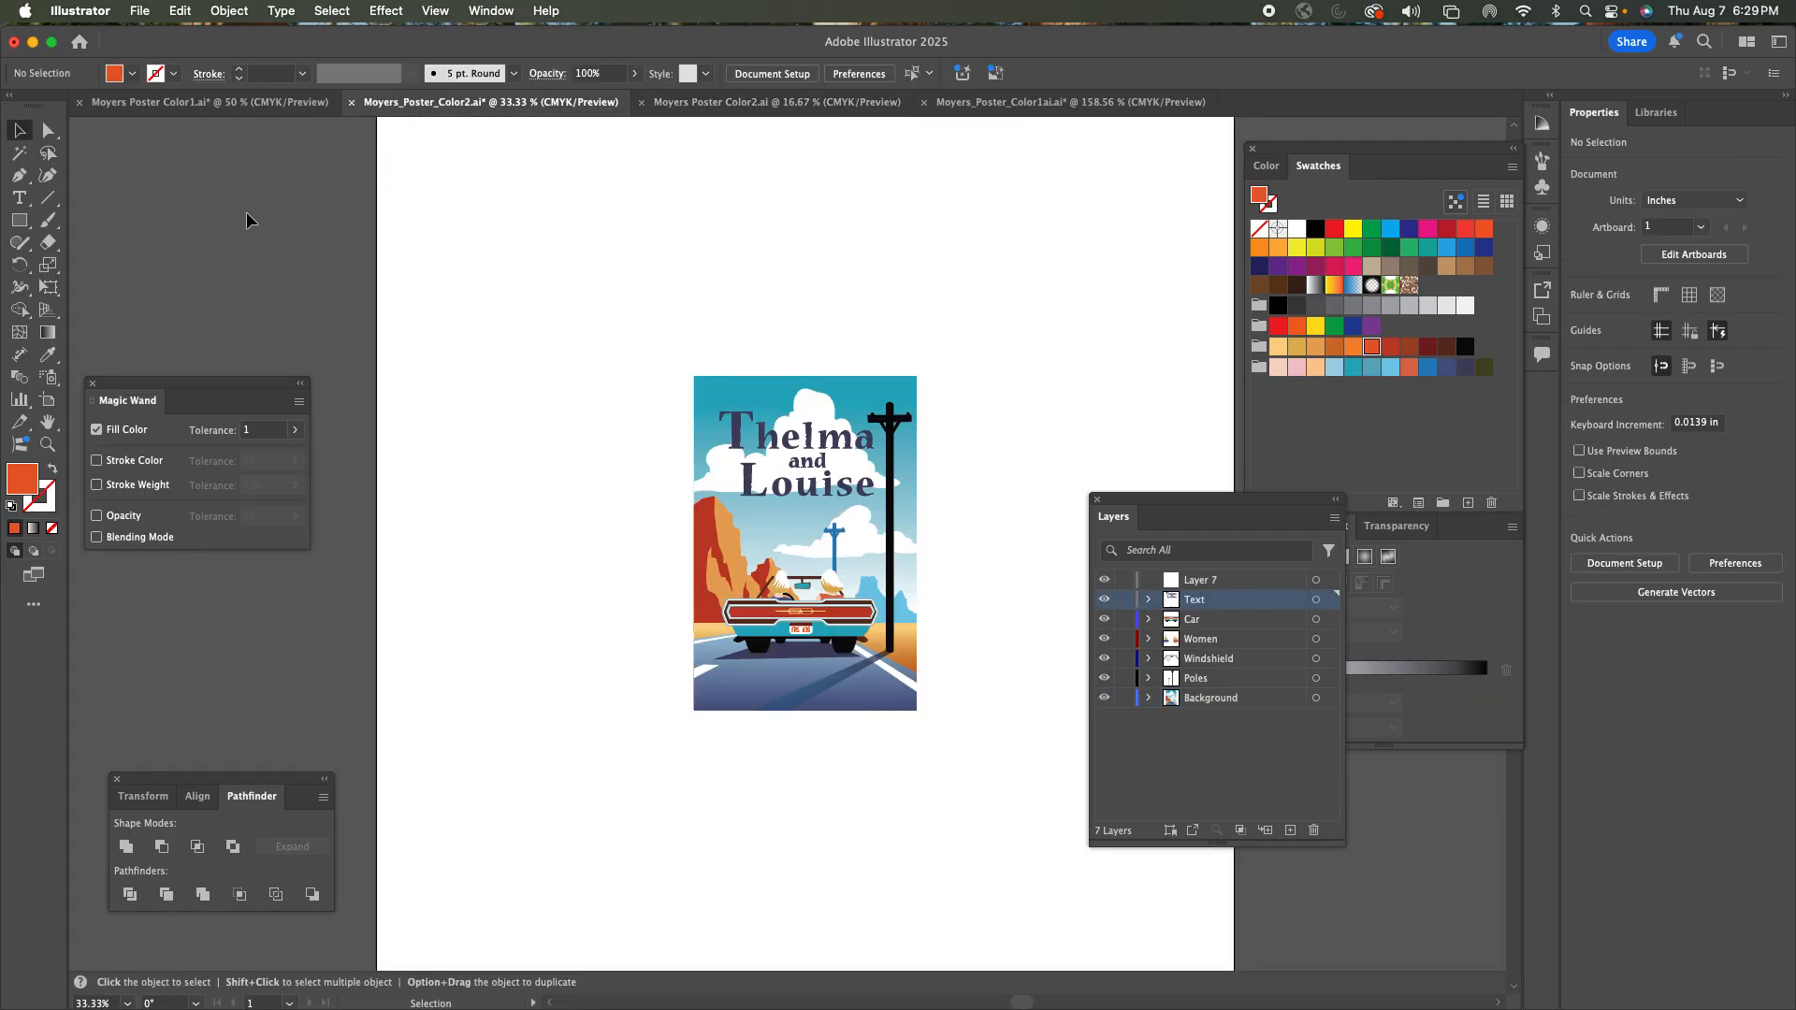
# Try scaling all the poster artwork proportionally to a height of 41 in.
pyautogui.press('super+minus')
pyautogui.press('super+minus')
pyautogui.press('super+minus')
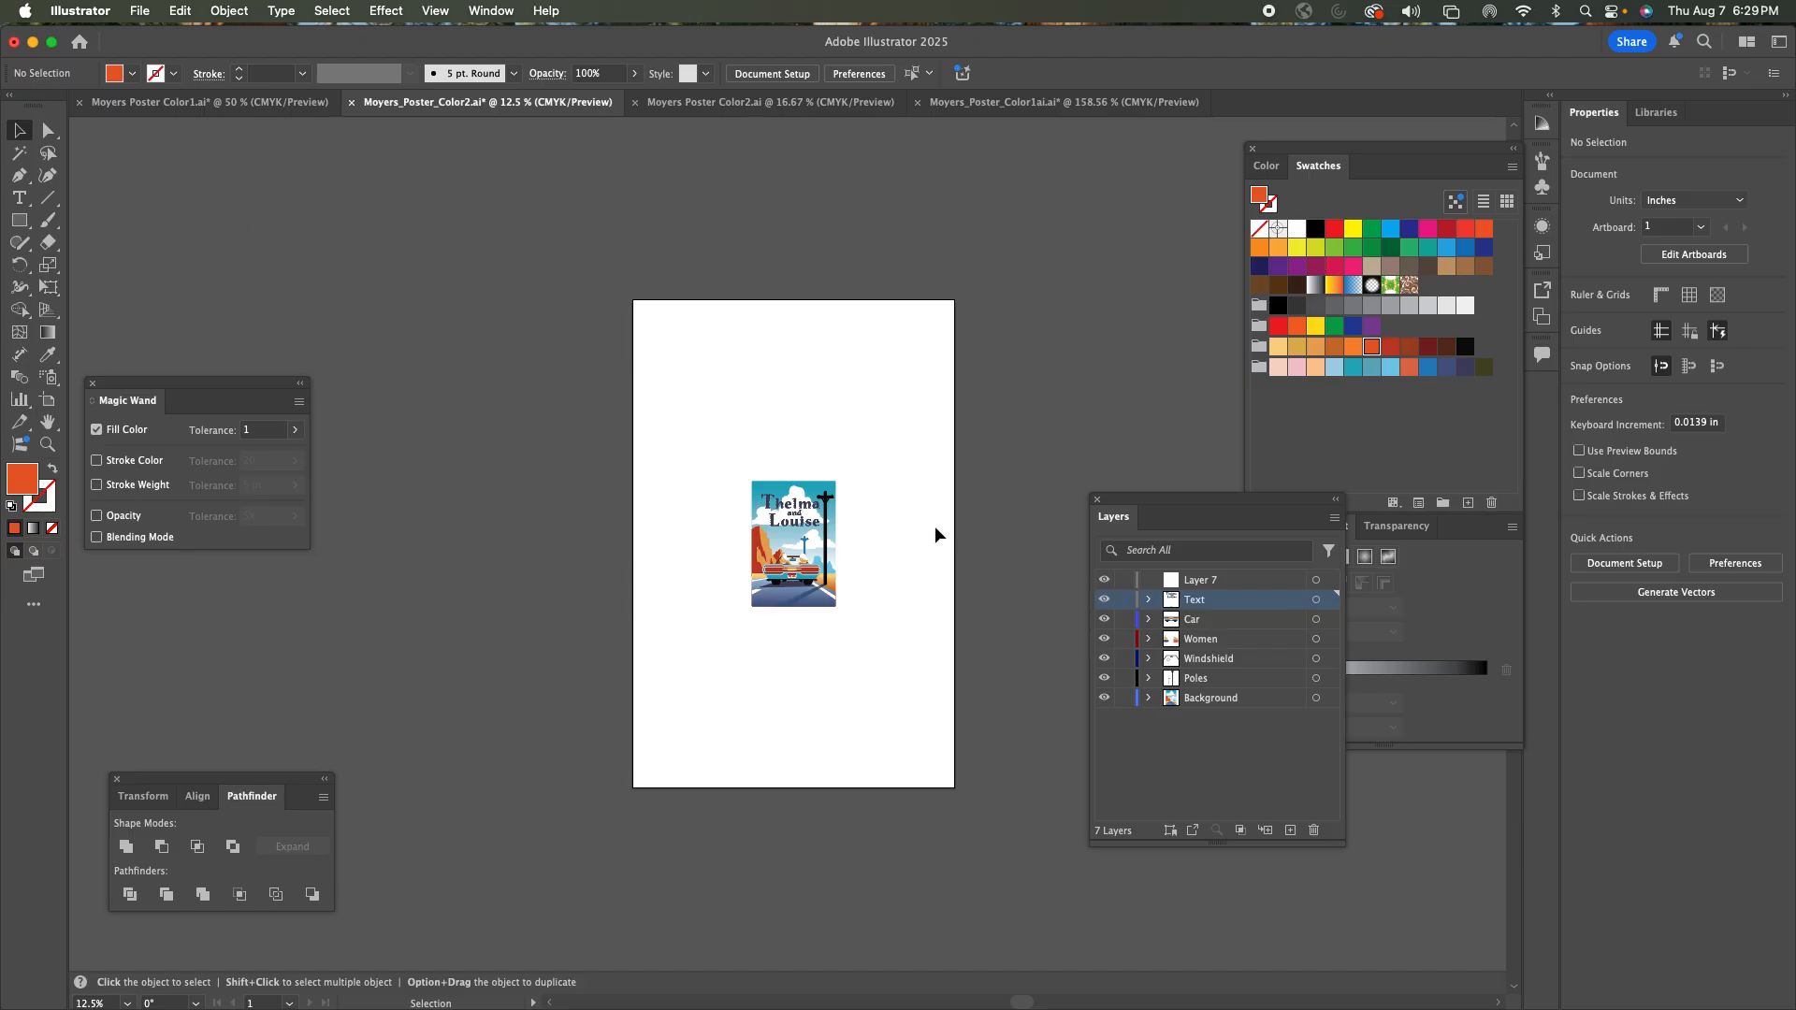
pyautogui.moveTo(727, 446); pyautogui.dragTo(874, 670)
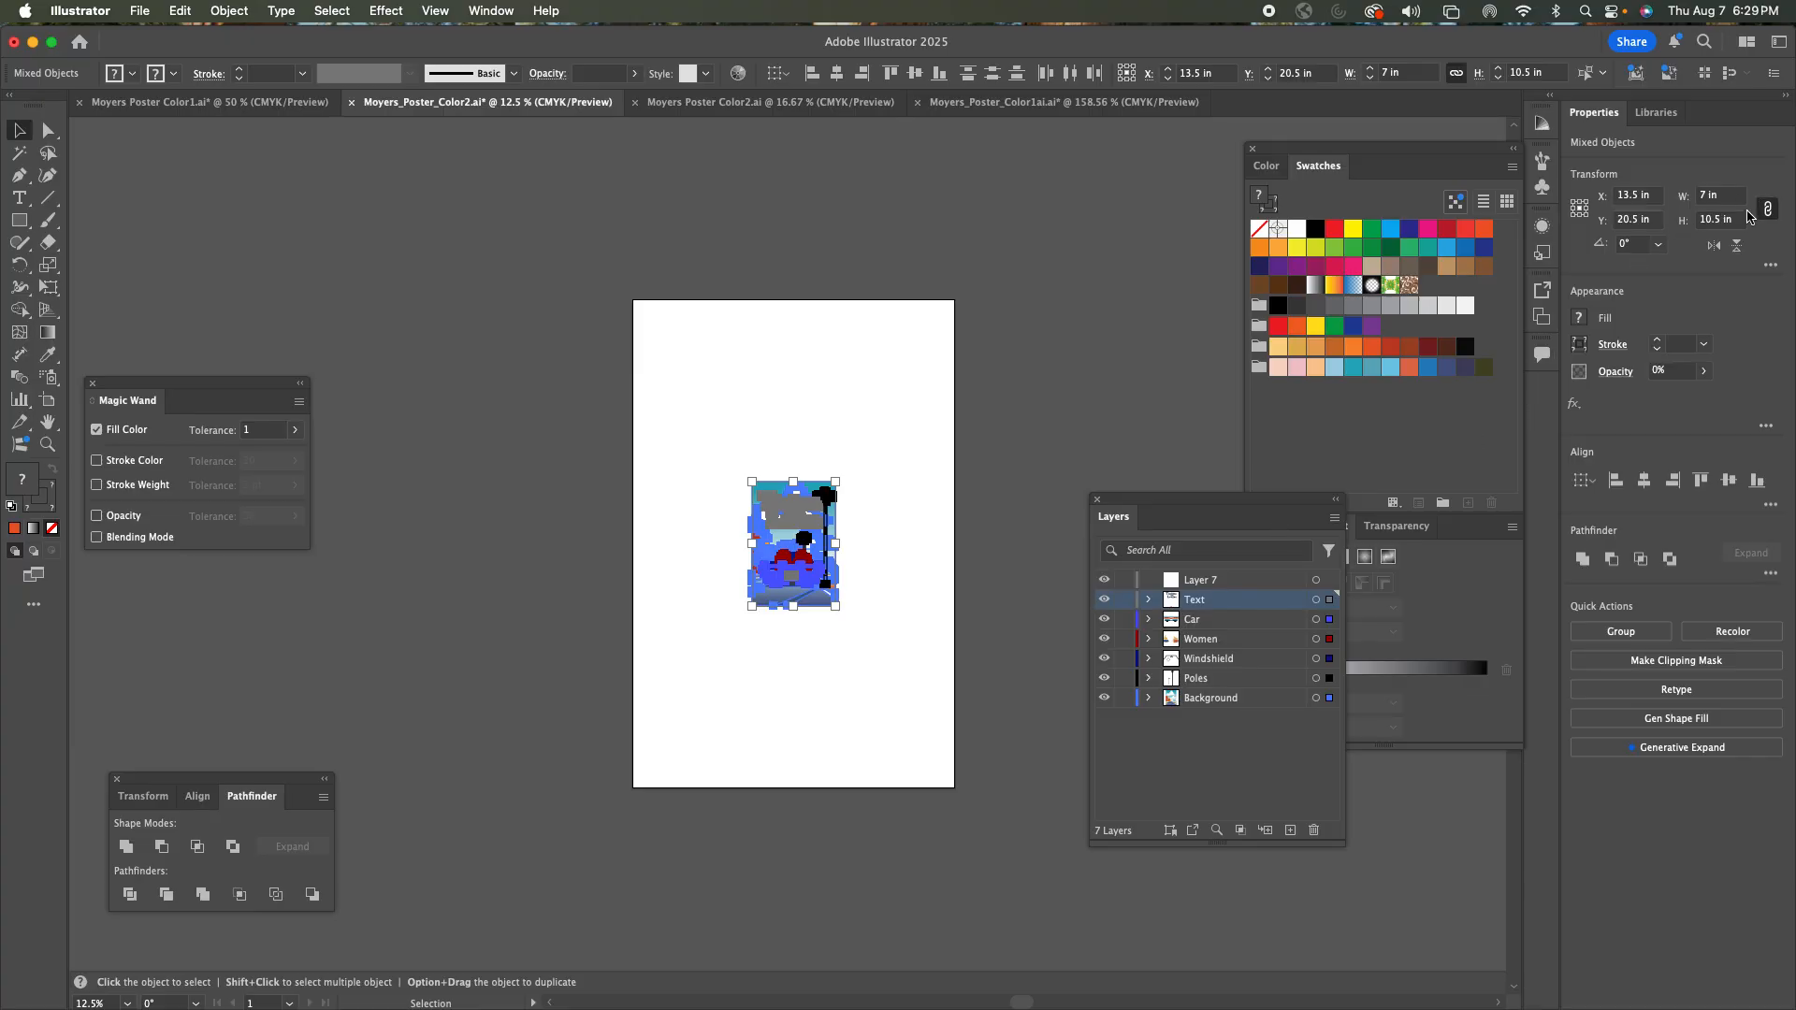
pyautogui.doubleClick(1703, 219)
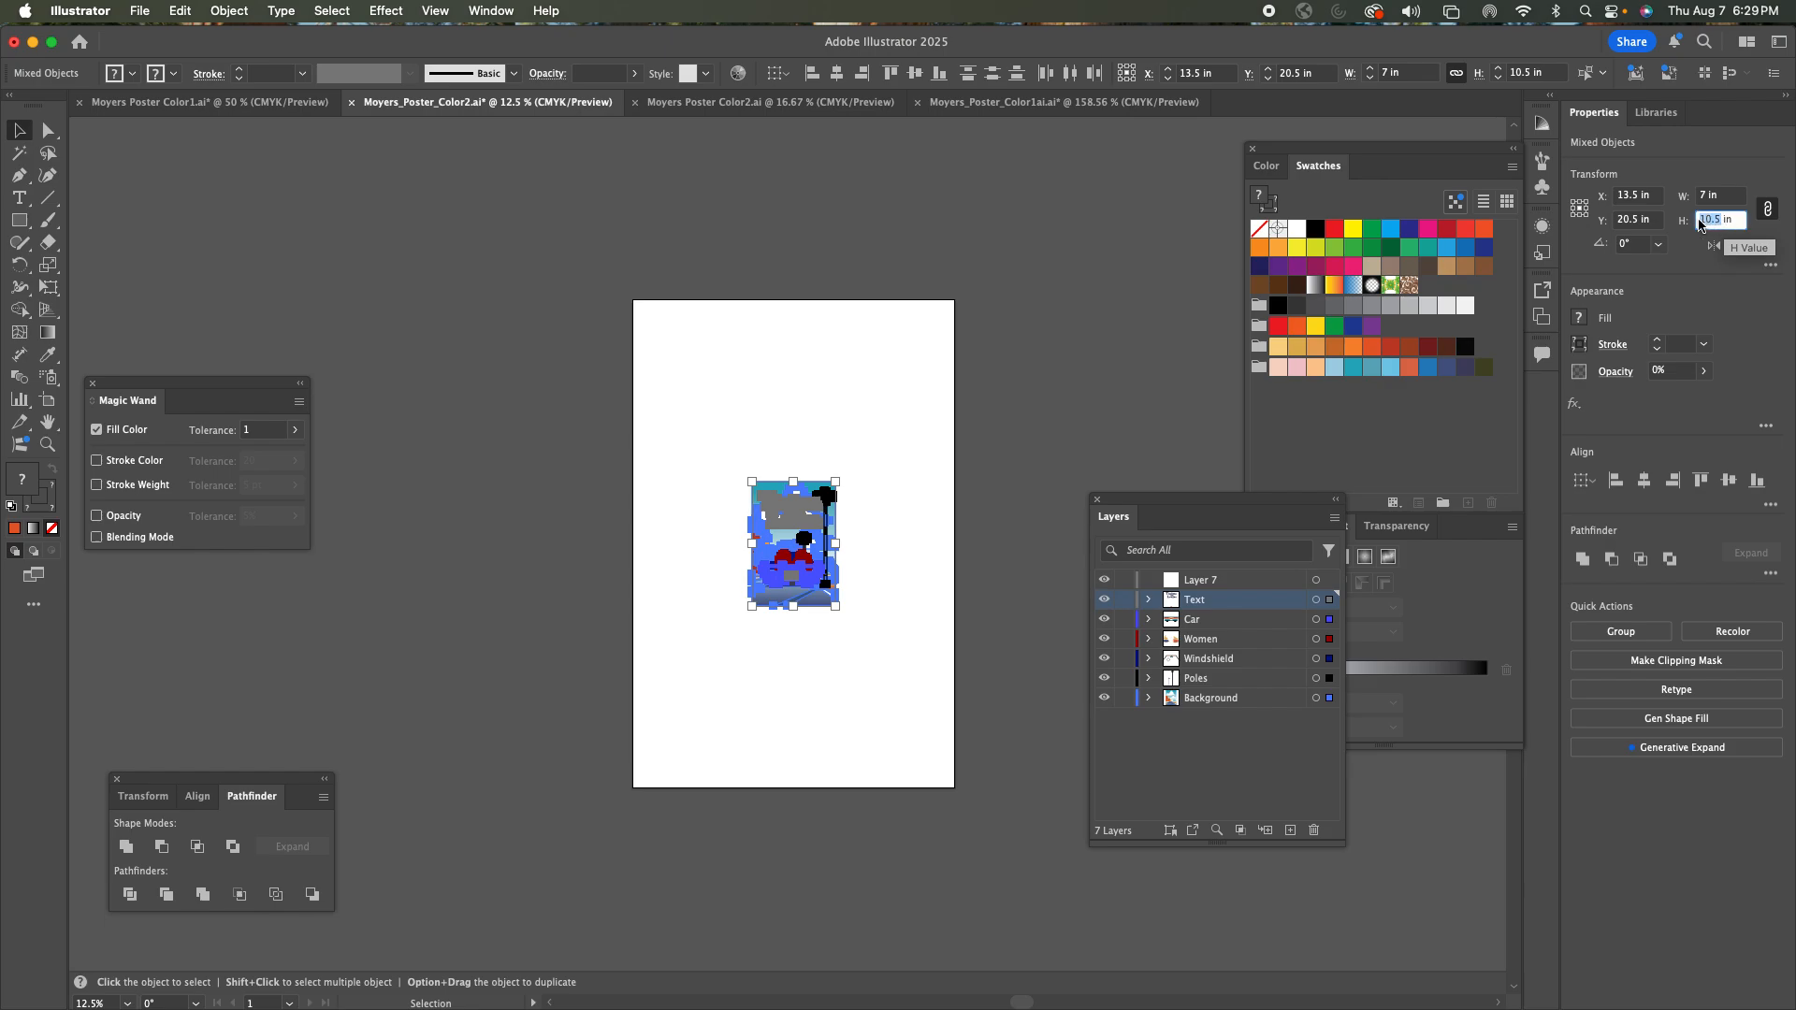
pyautogui.write('41')
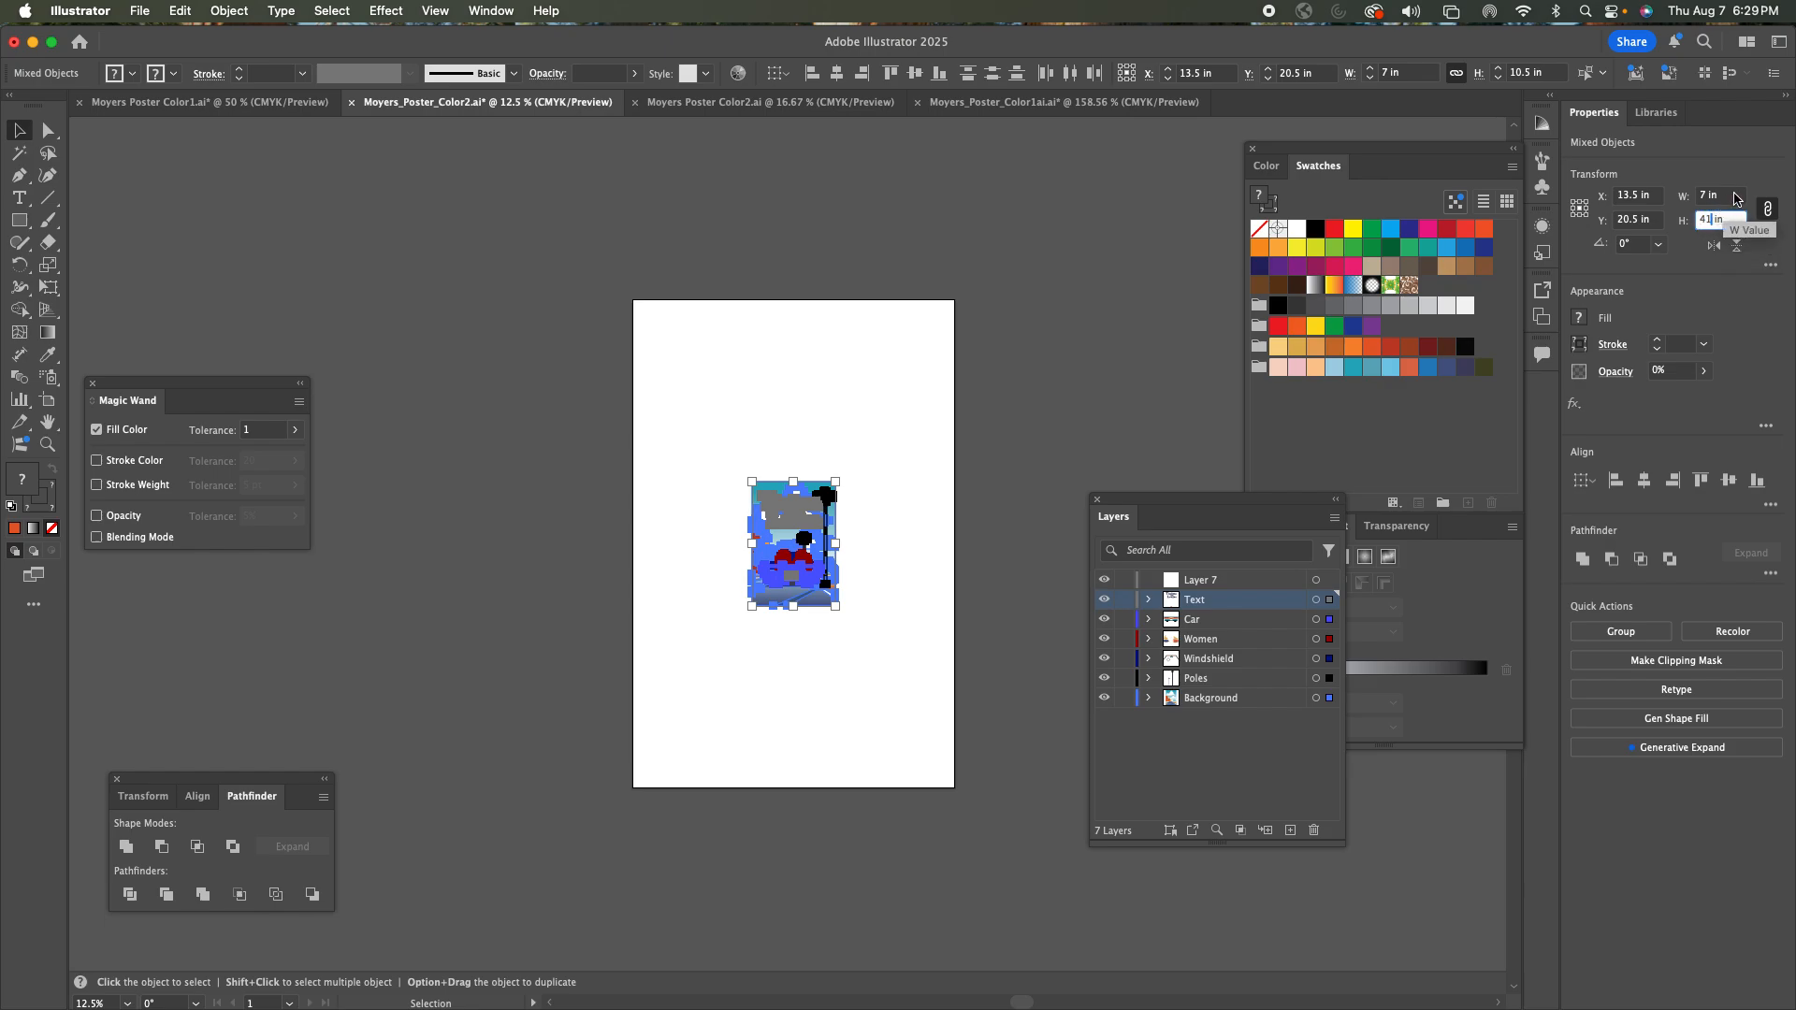
pyautogui.click(1735, 194)
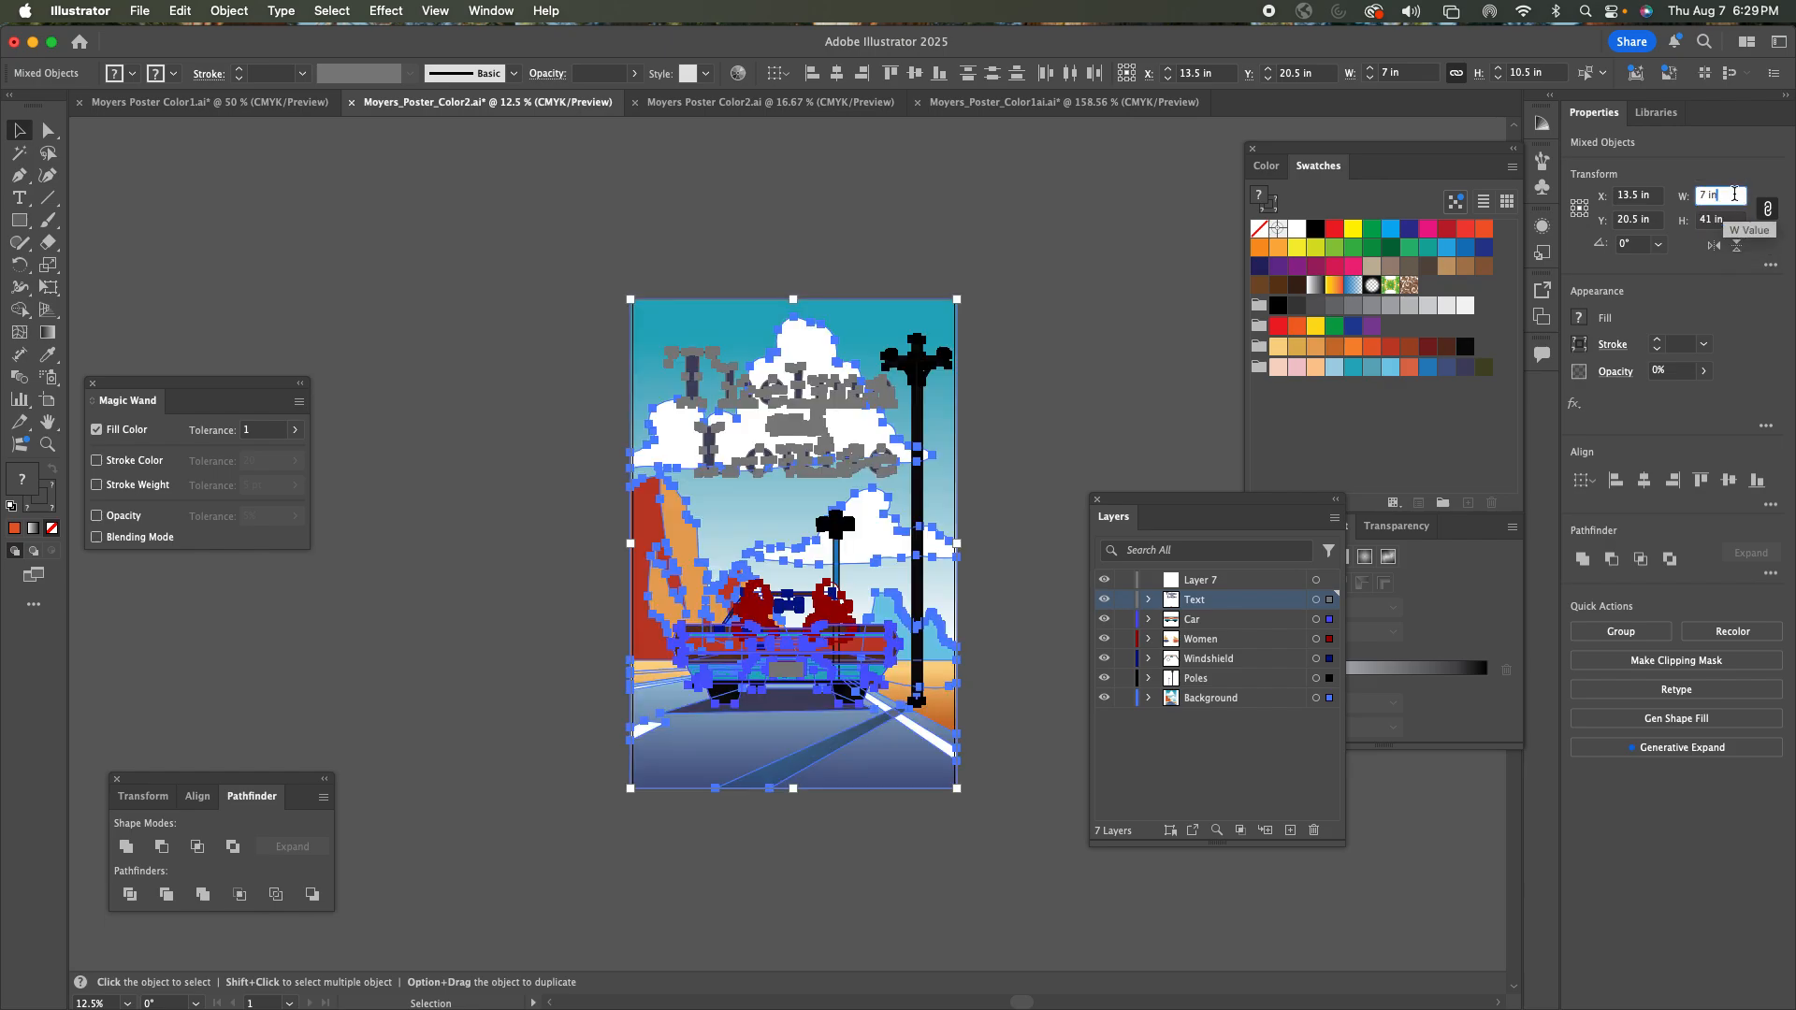
pyautogui.click(1055, 407)
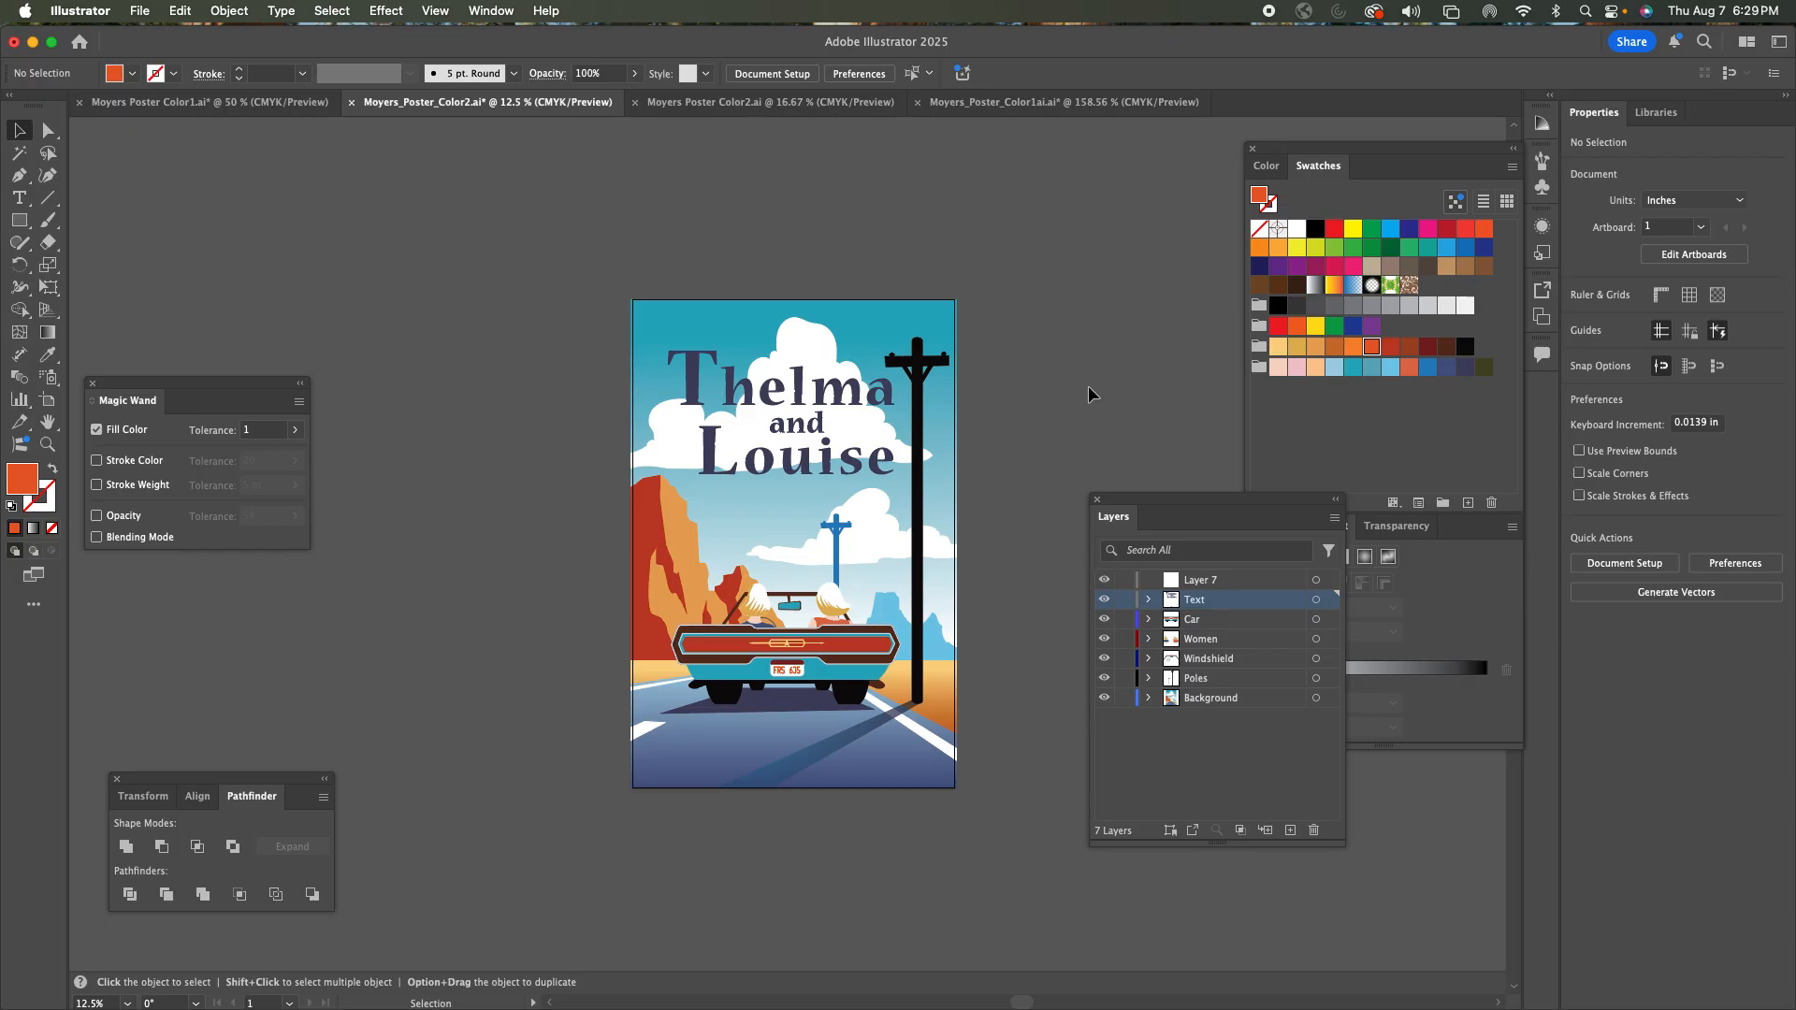
# Examine the enlarged artwork up close, especially the outlines around the back of the car.
pyautogui.press('z')
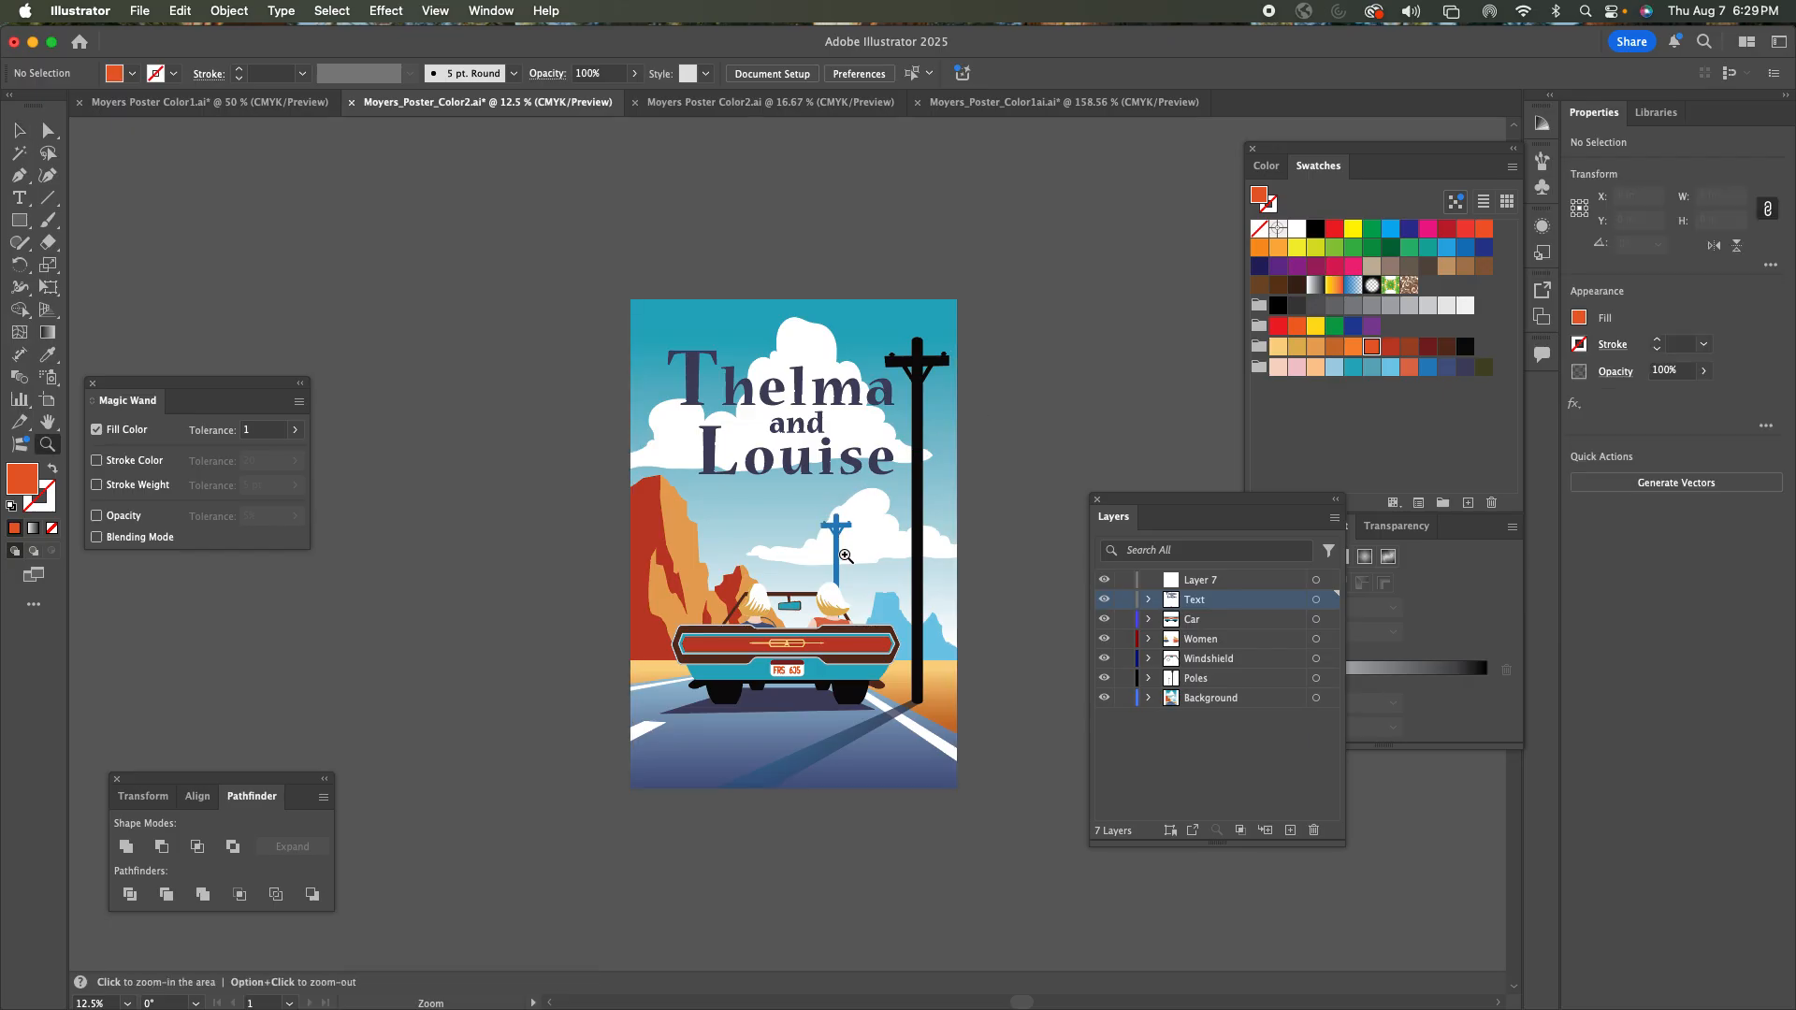
pyautogui.click(845, 556)
pyautogui.click(808, 429)
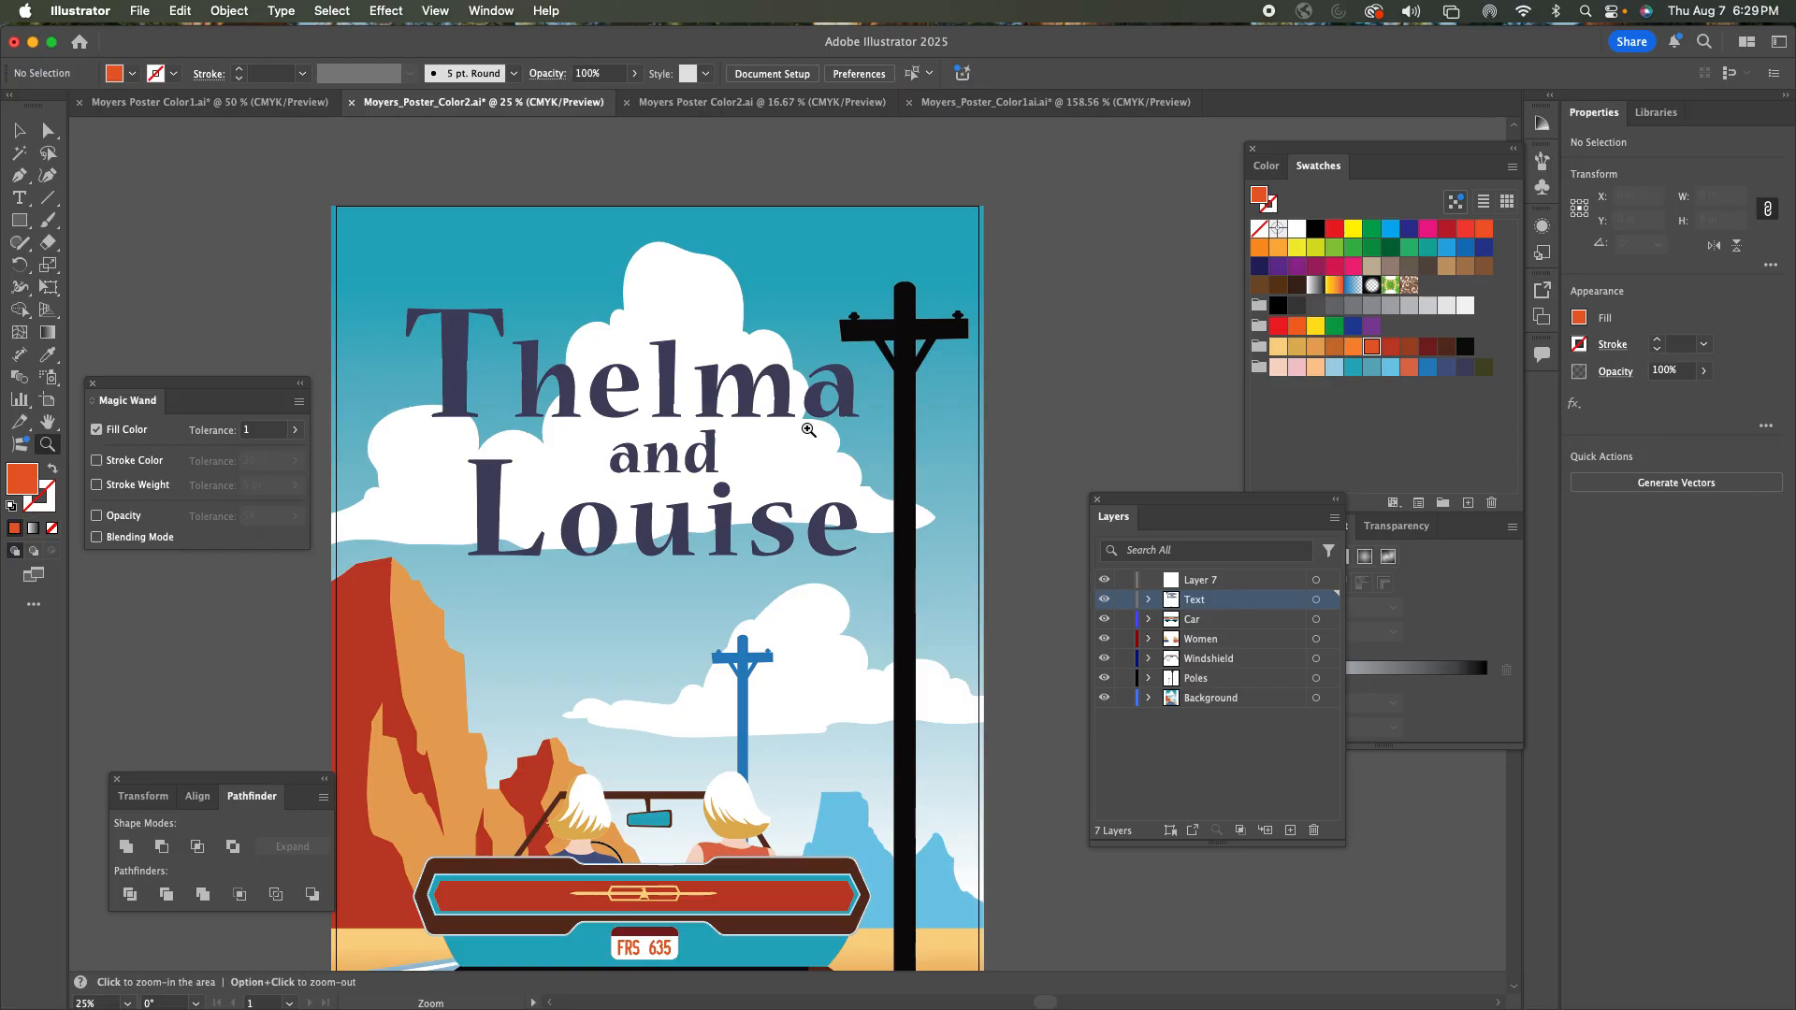
pyautogui.moveTo(853, 531); pyautogui.dragTo(910, 348)
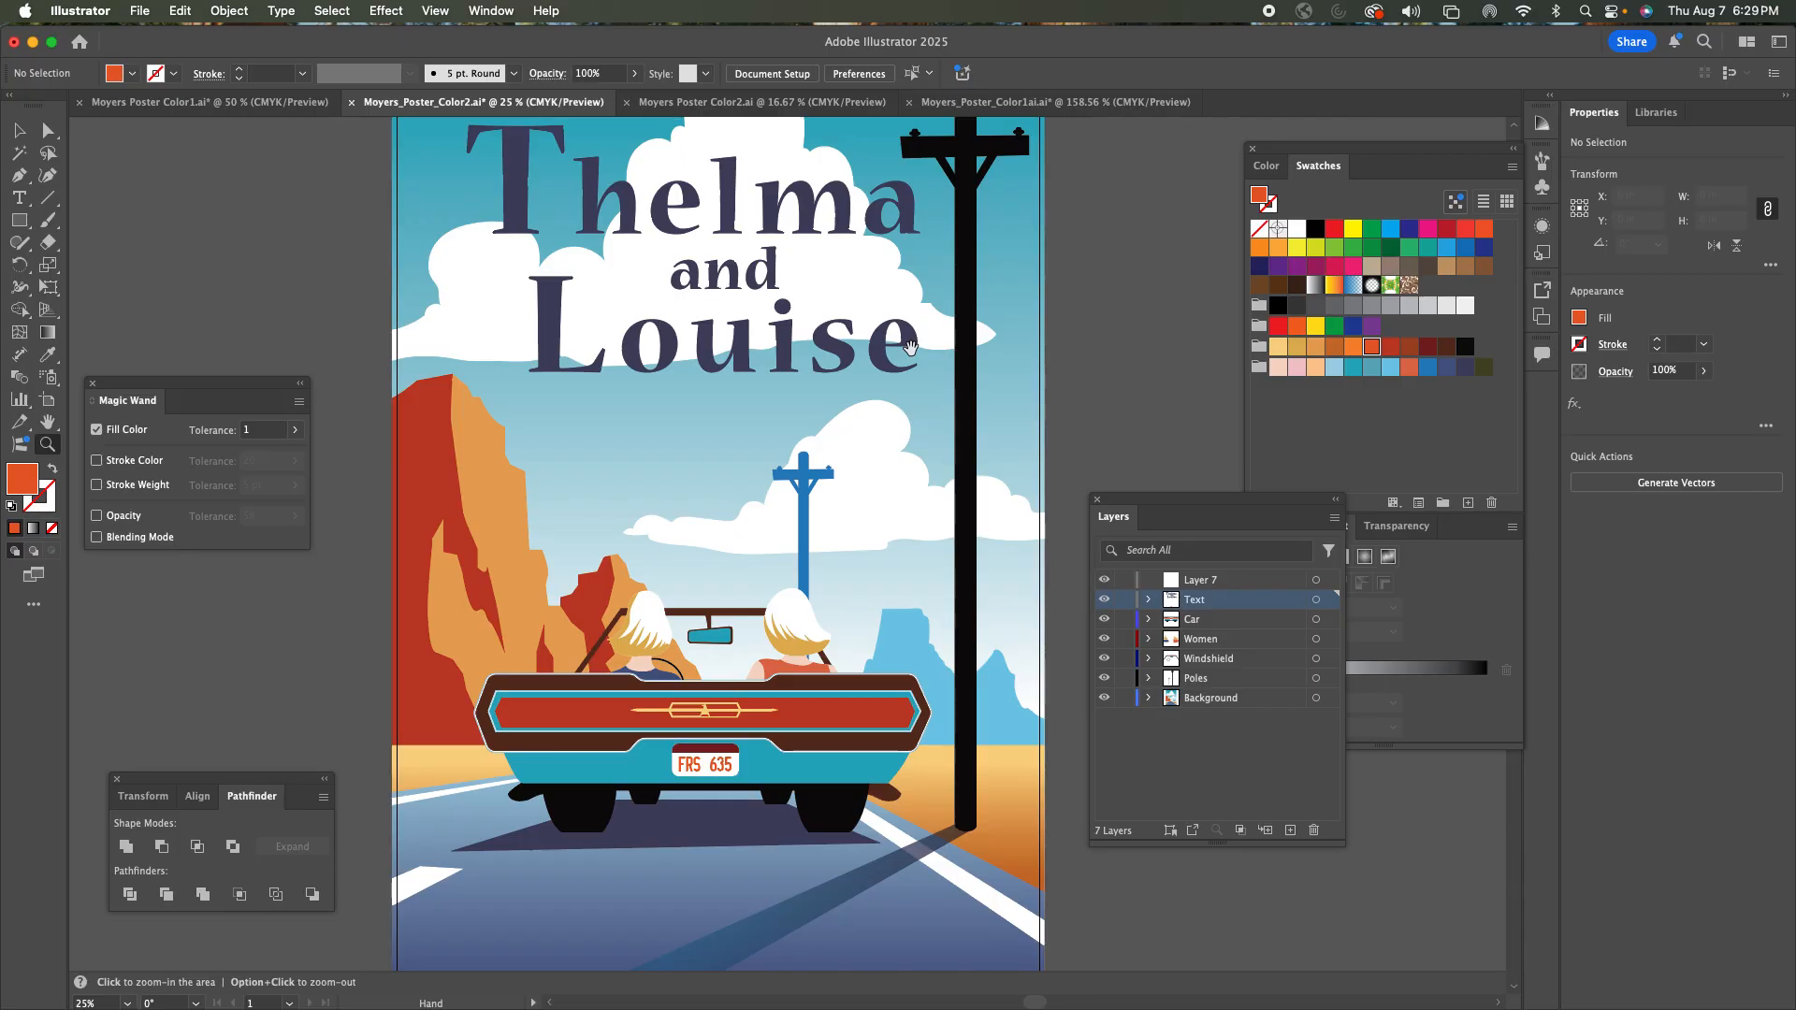
pyautogui.click(722, 696)
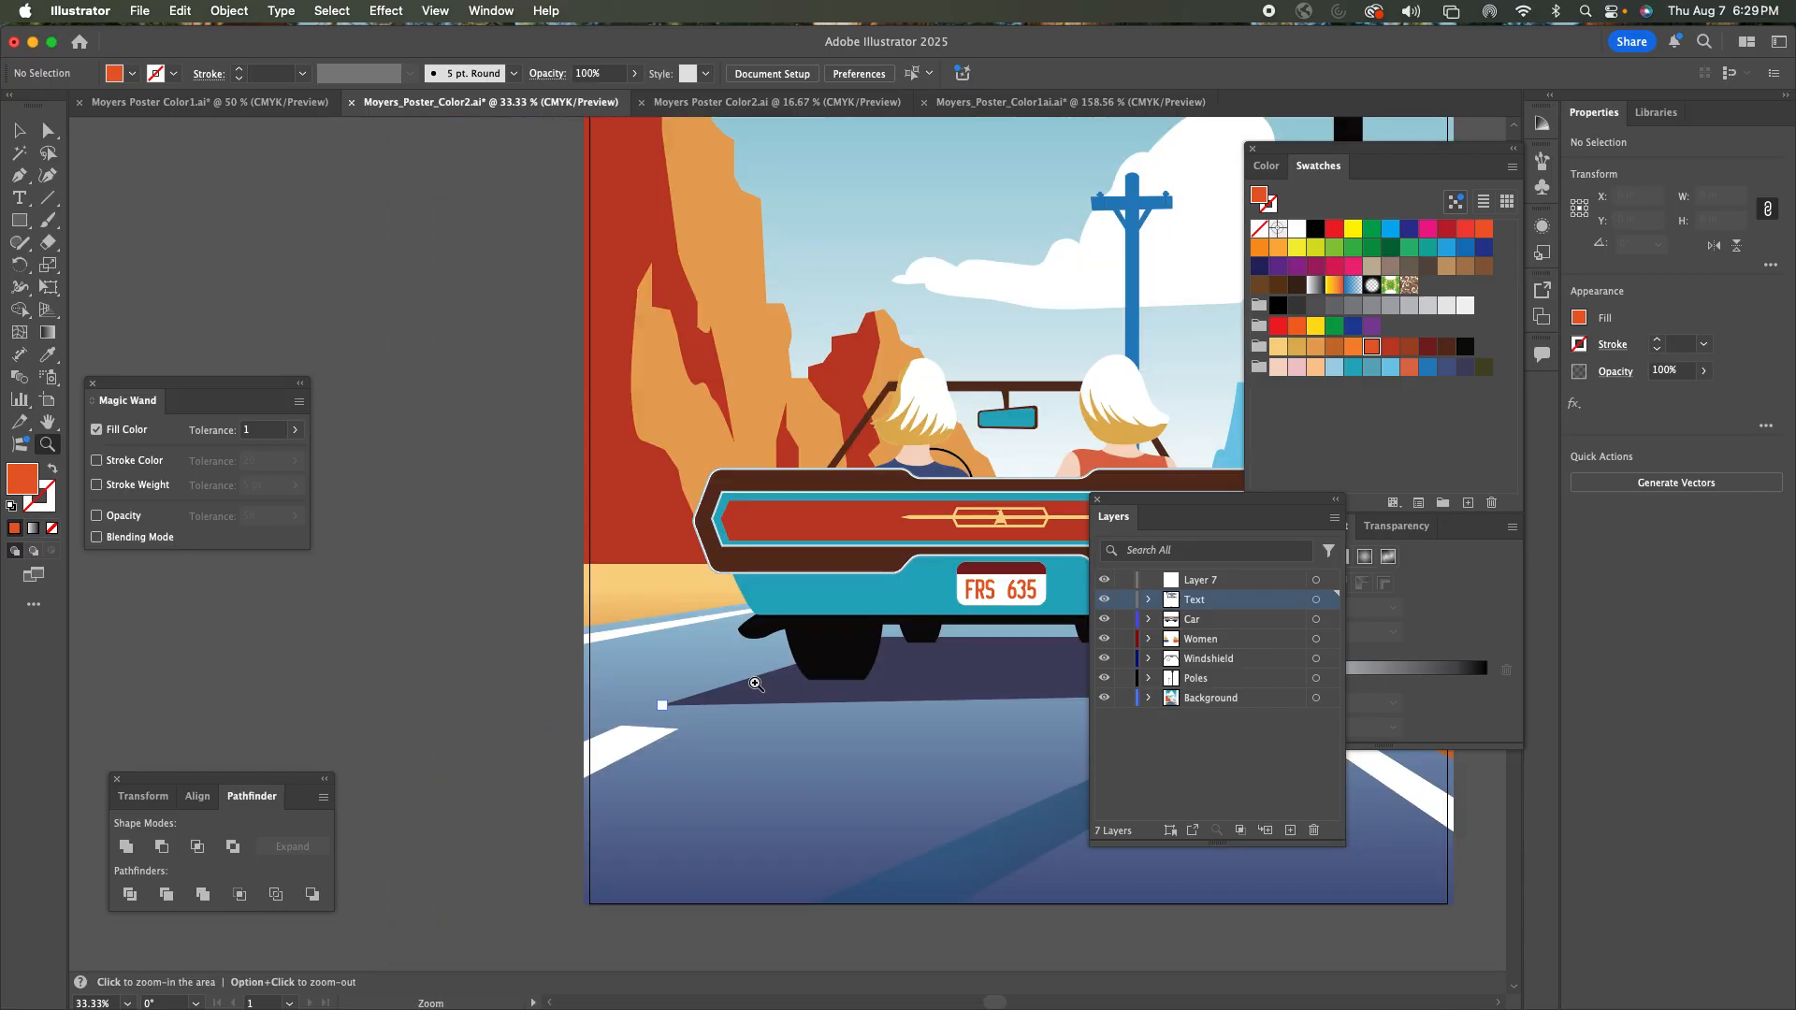
pyautogui.click(815, 526)
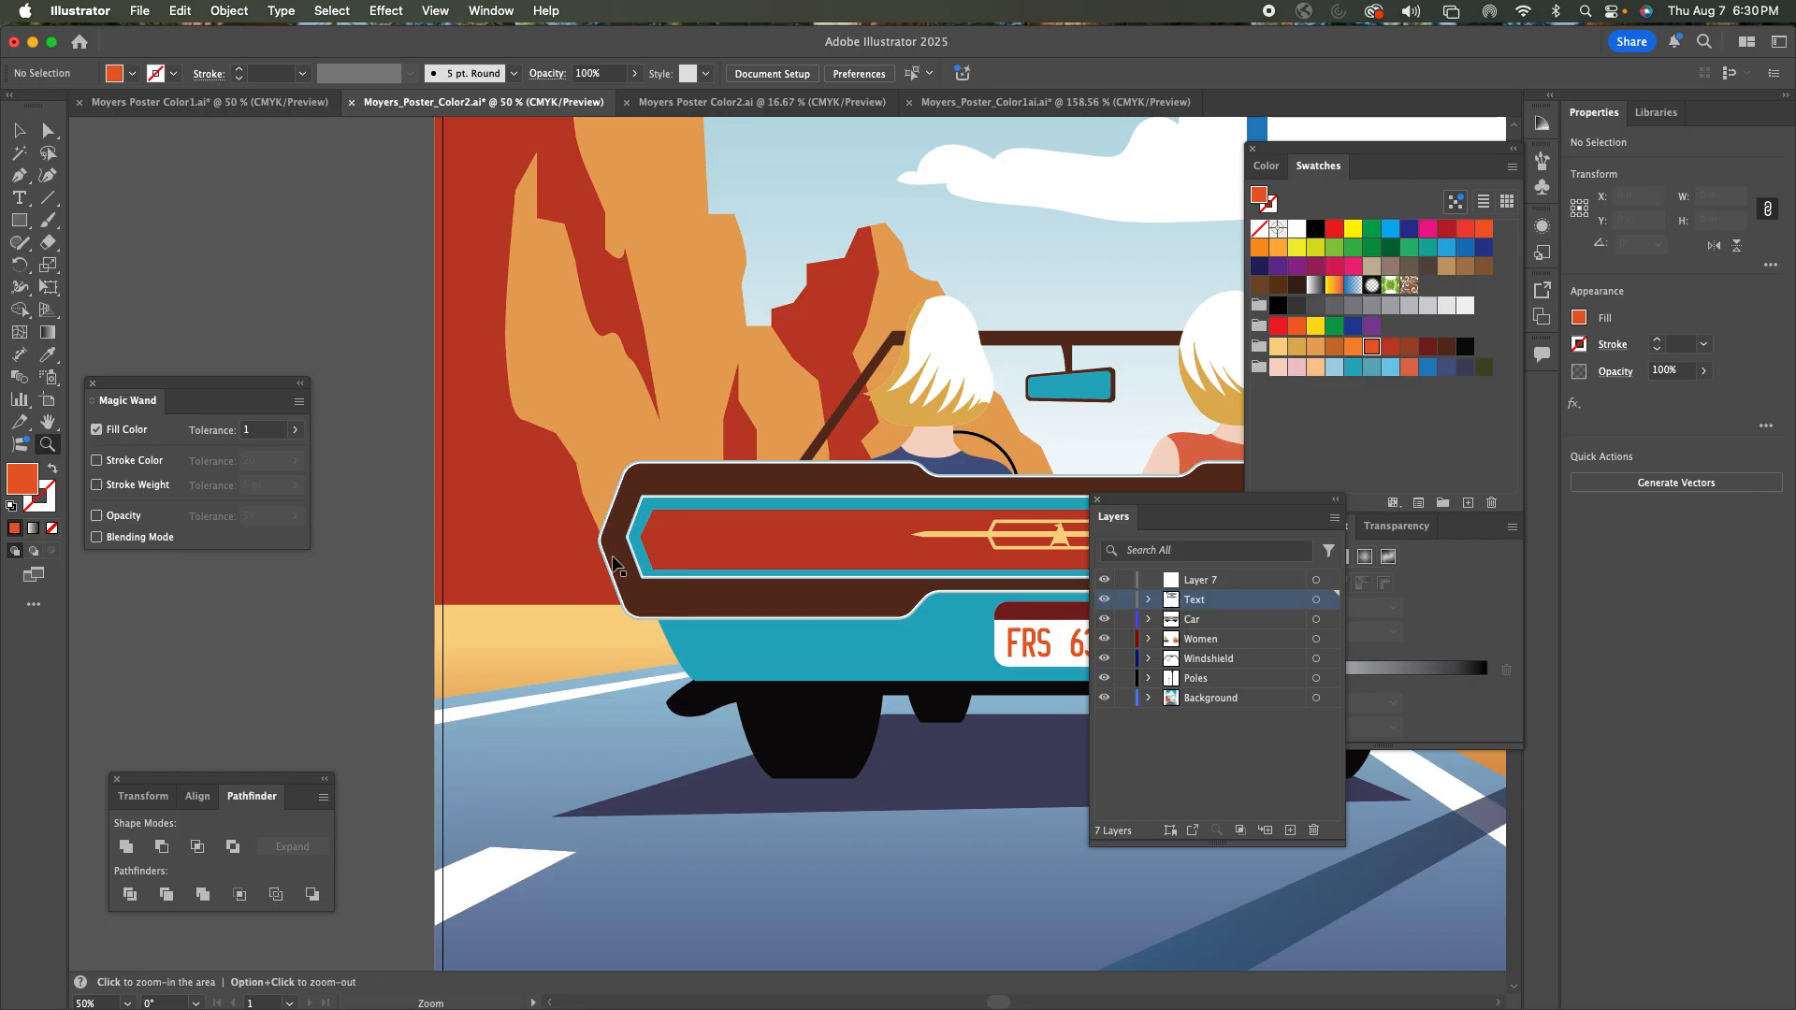
pyautogui.keyDown('alt'); pyautogui.click(613, 559); pyautogui.keyUp('alt')
pyautogui.keyDown('alt'); pyautogui.click(613, 560); pyautogui.keyUp('alt')
pyautogui.press('super+minus')
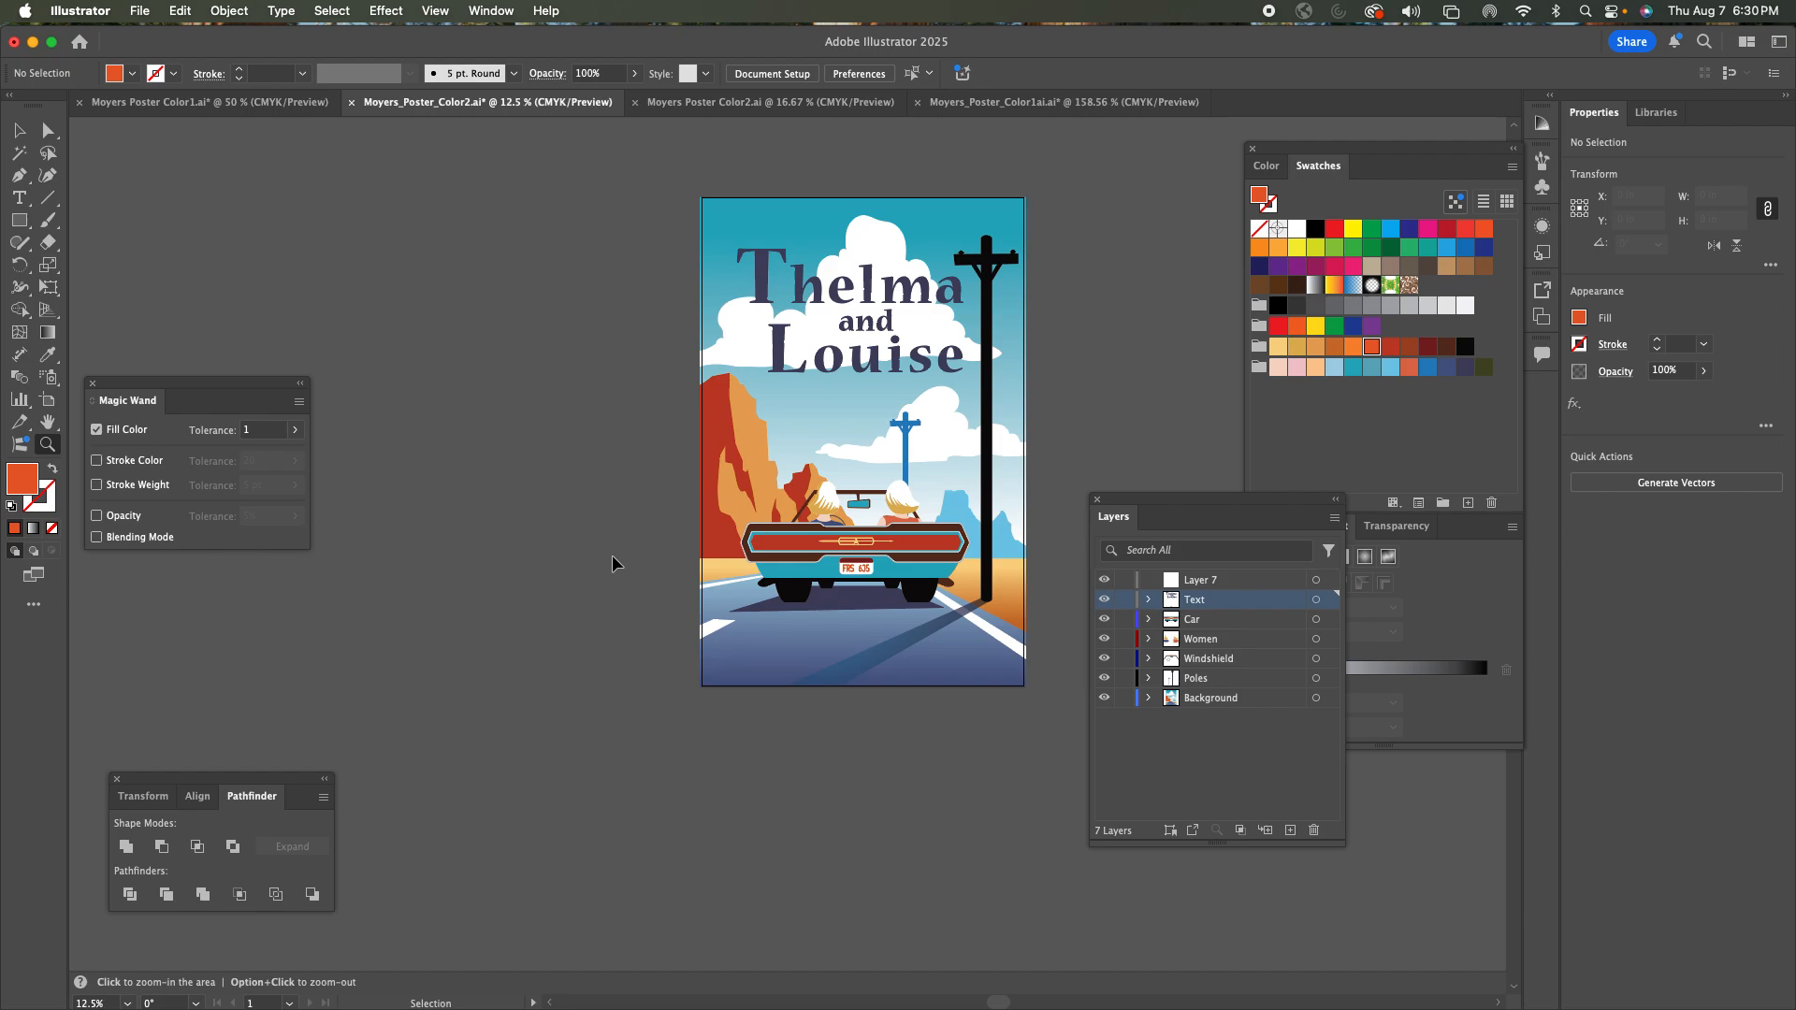
# Undo the enlargement of the poster artwork and keep all the artwork selected.
pyautogui.press('super+z')
pyautogui.press('super+a')
pyautogui.press('z')
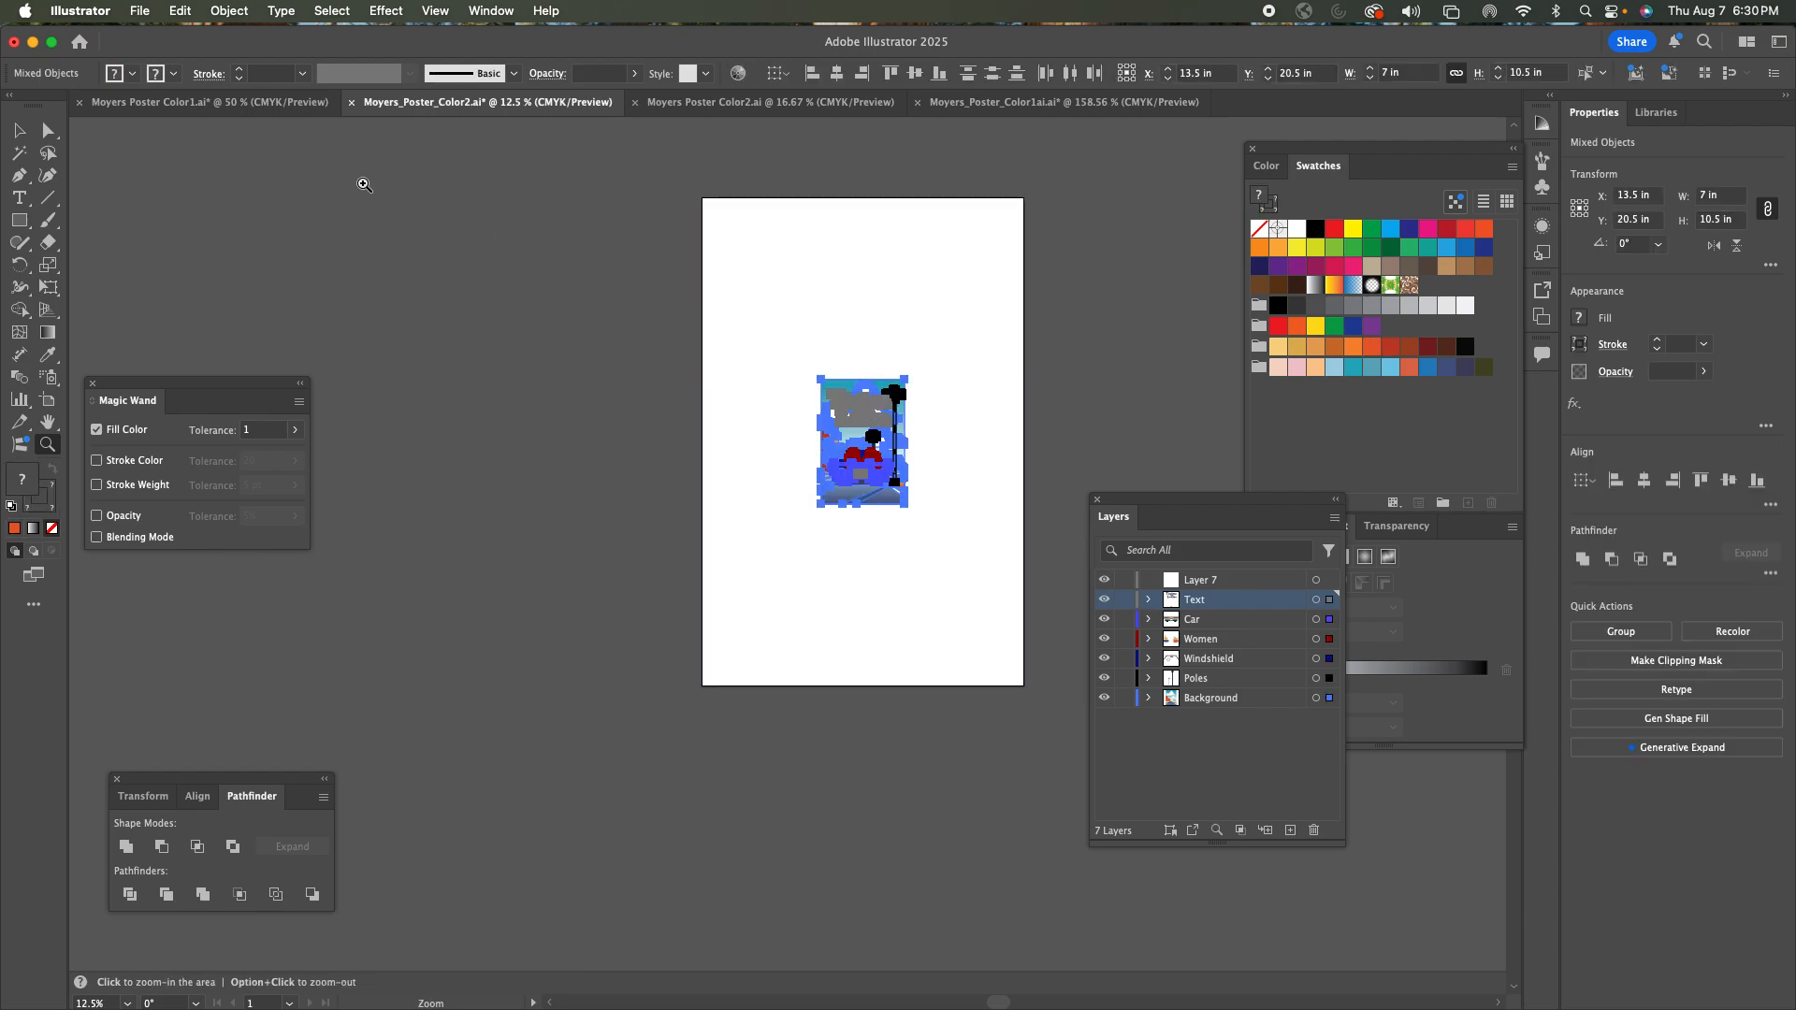
# Turn on scaling of strokes and effects in the general preferences and reopen the preferences to check the setting.
pyautogui.click(131, 7)
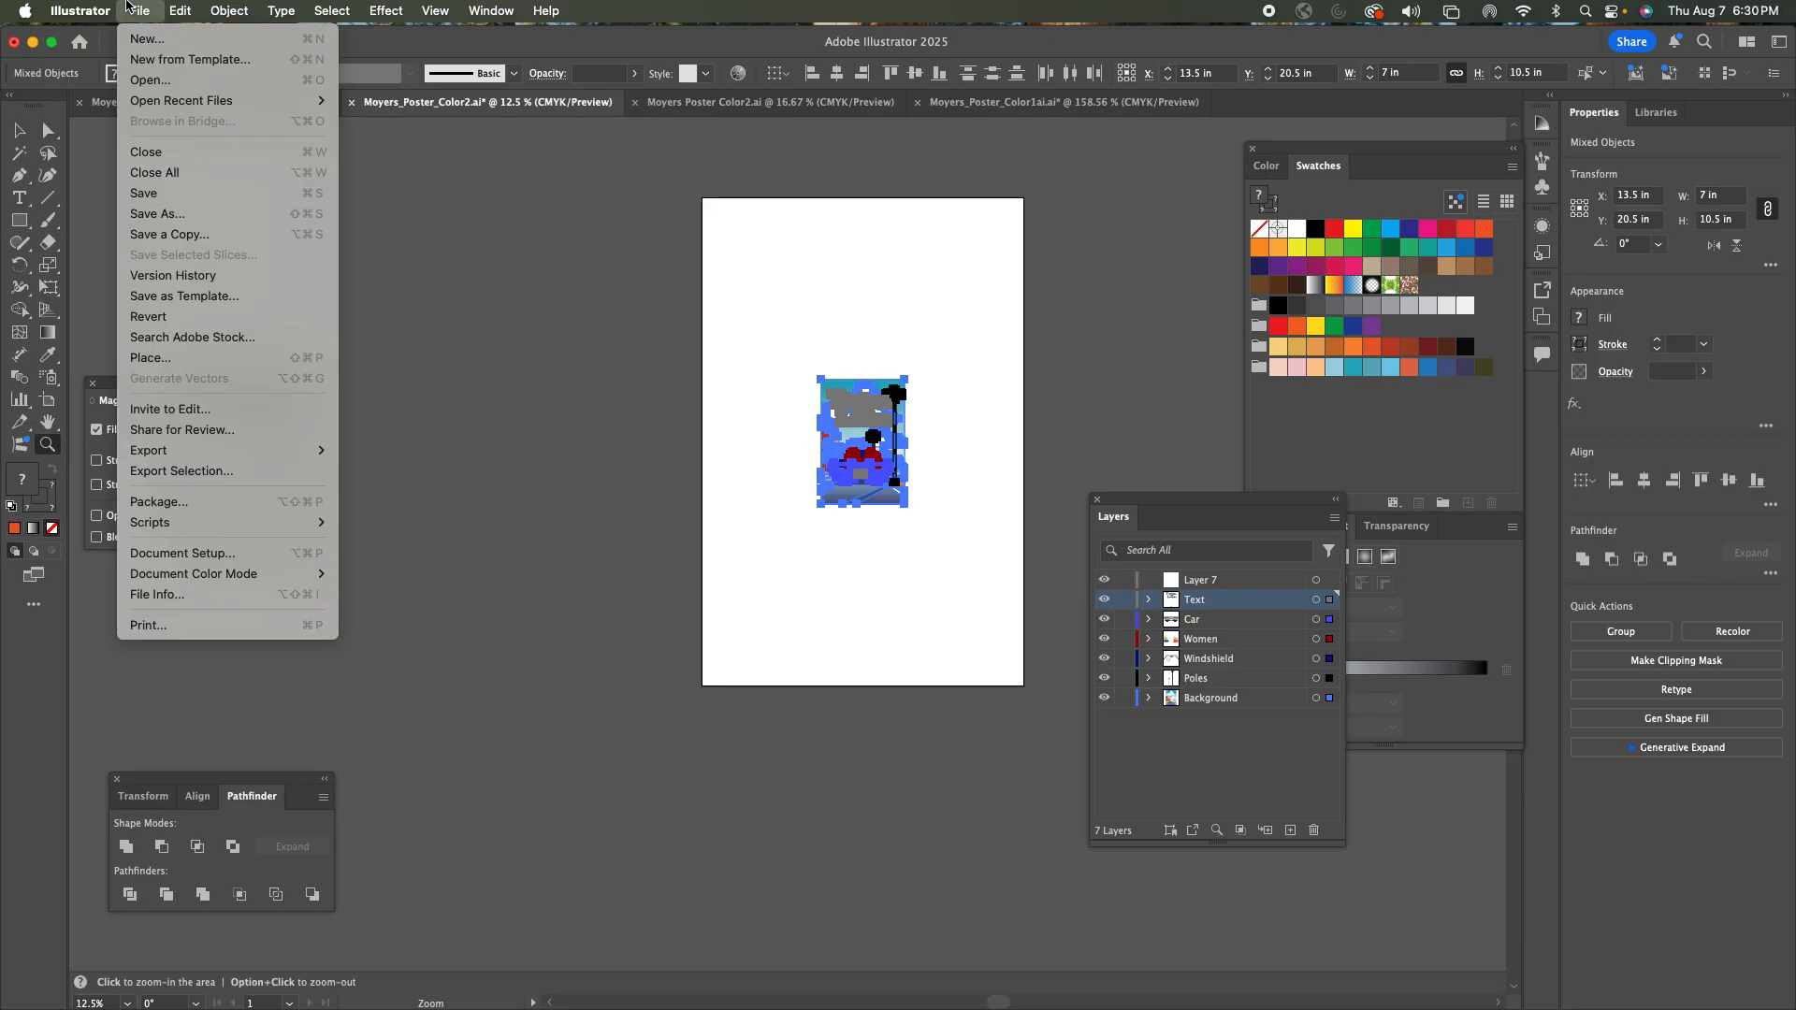
pyautogui.moveTo(86, 6)
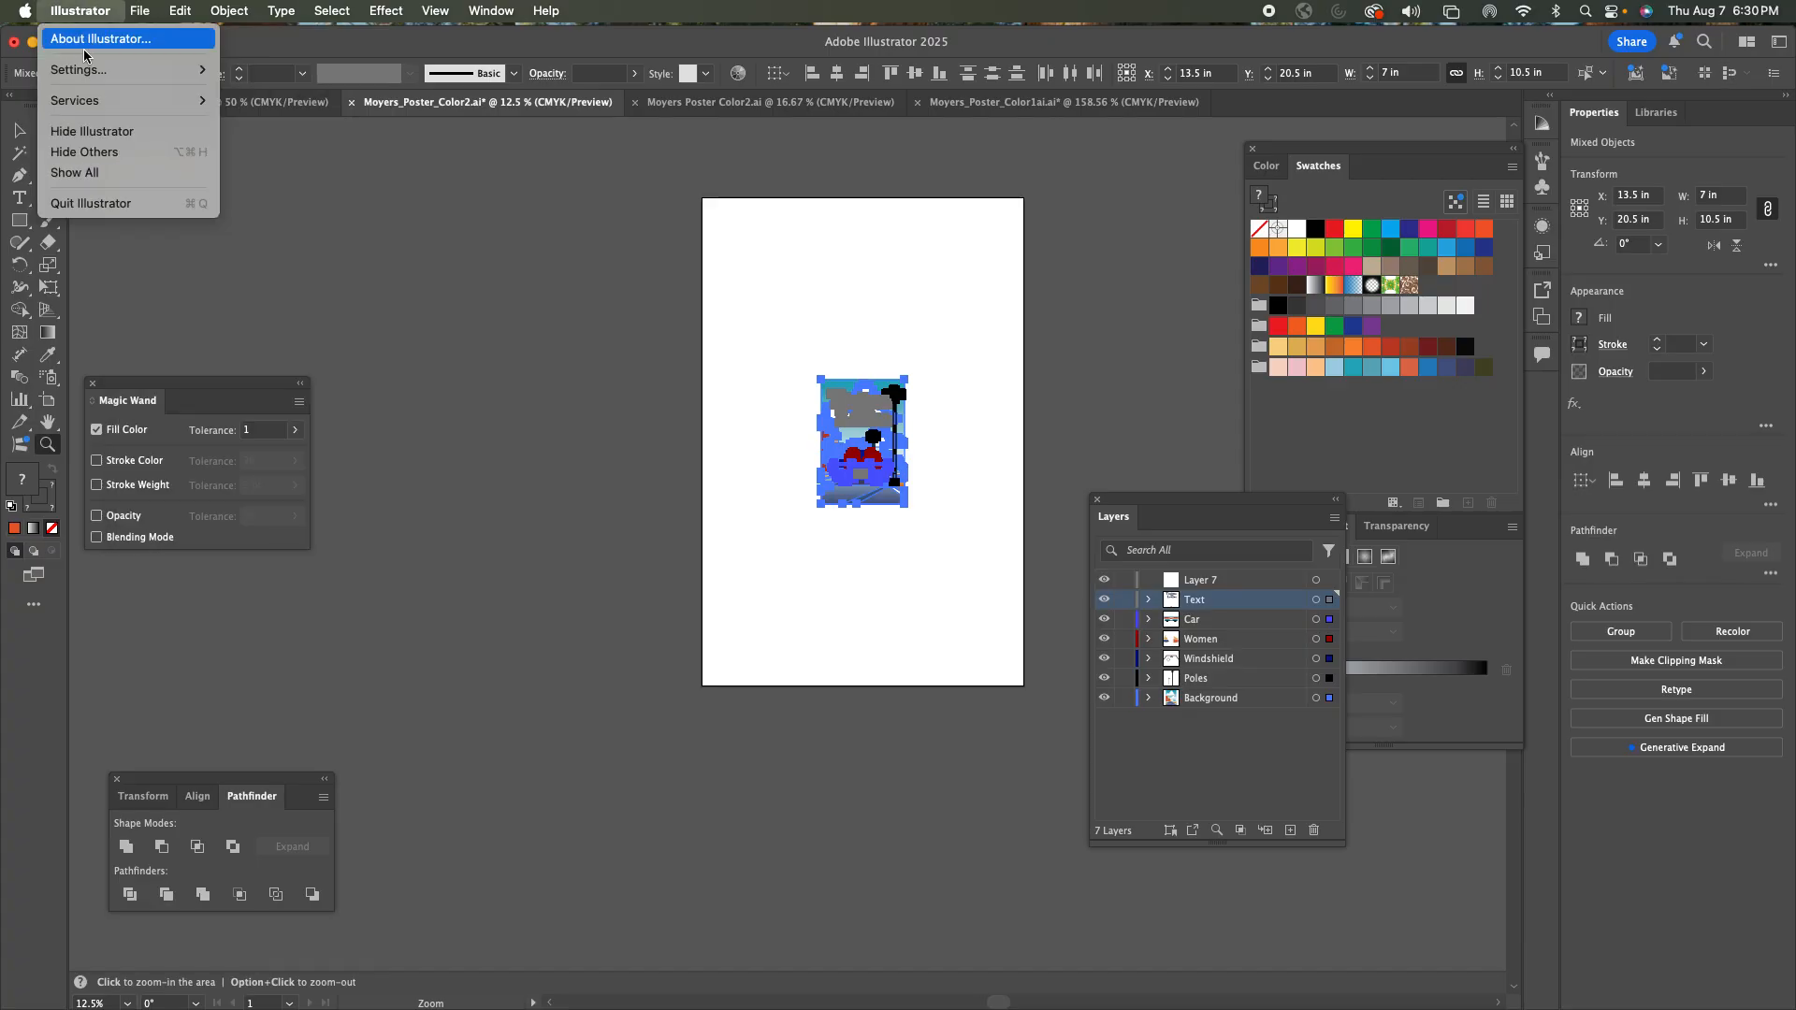
pyautogui.moveTo(83, 74)
pyautogui.click(254, 70)
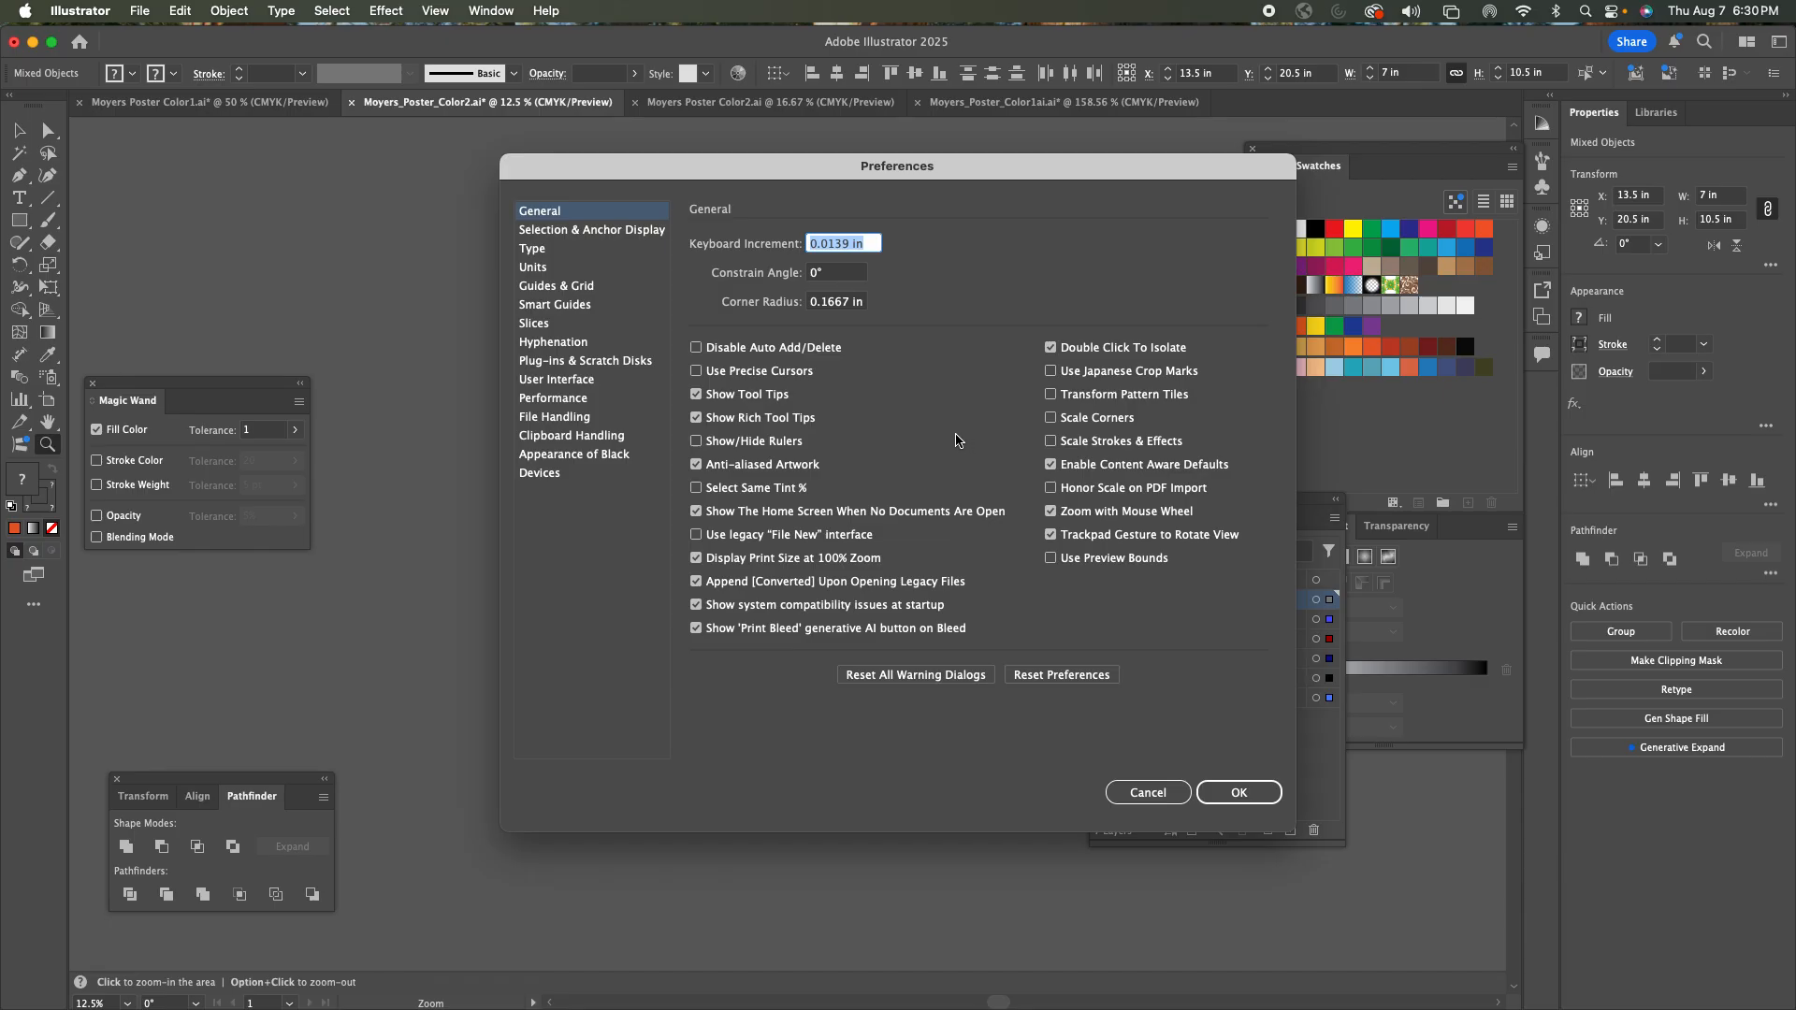
pyautogui.click(1050, 441)
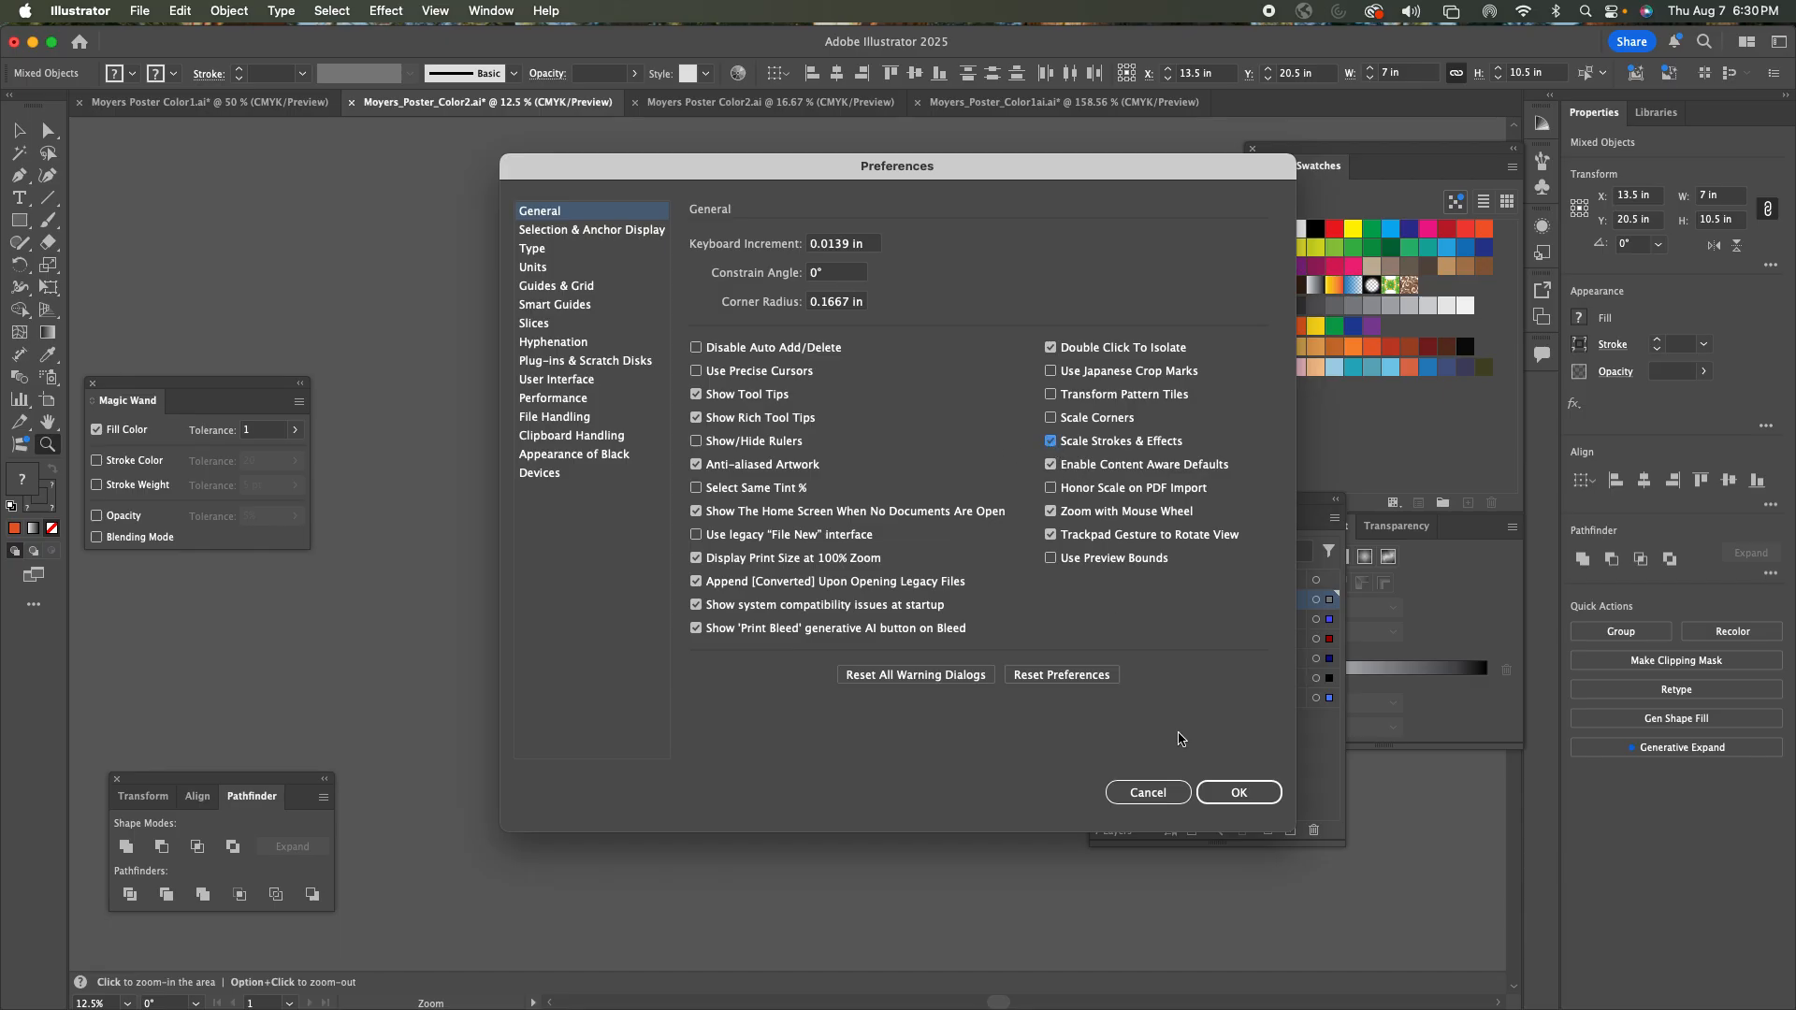
pyautogui.click(1247, 793)
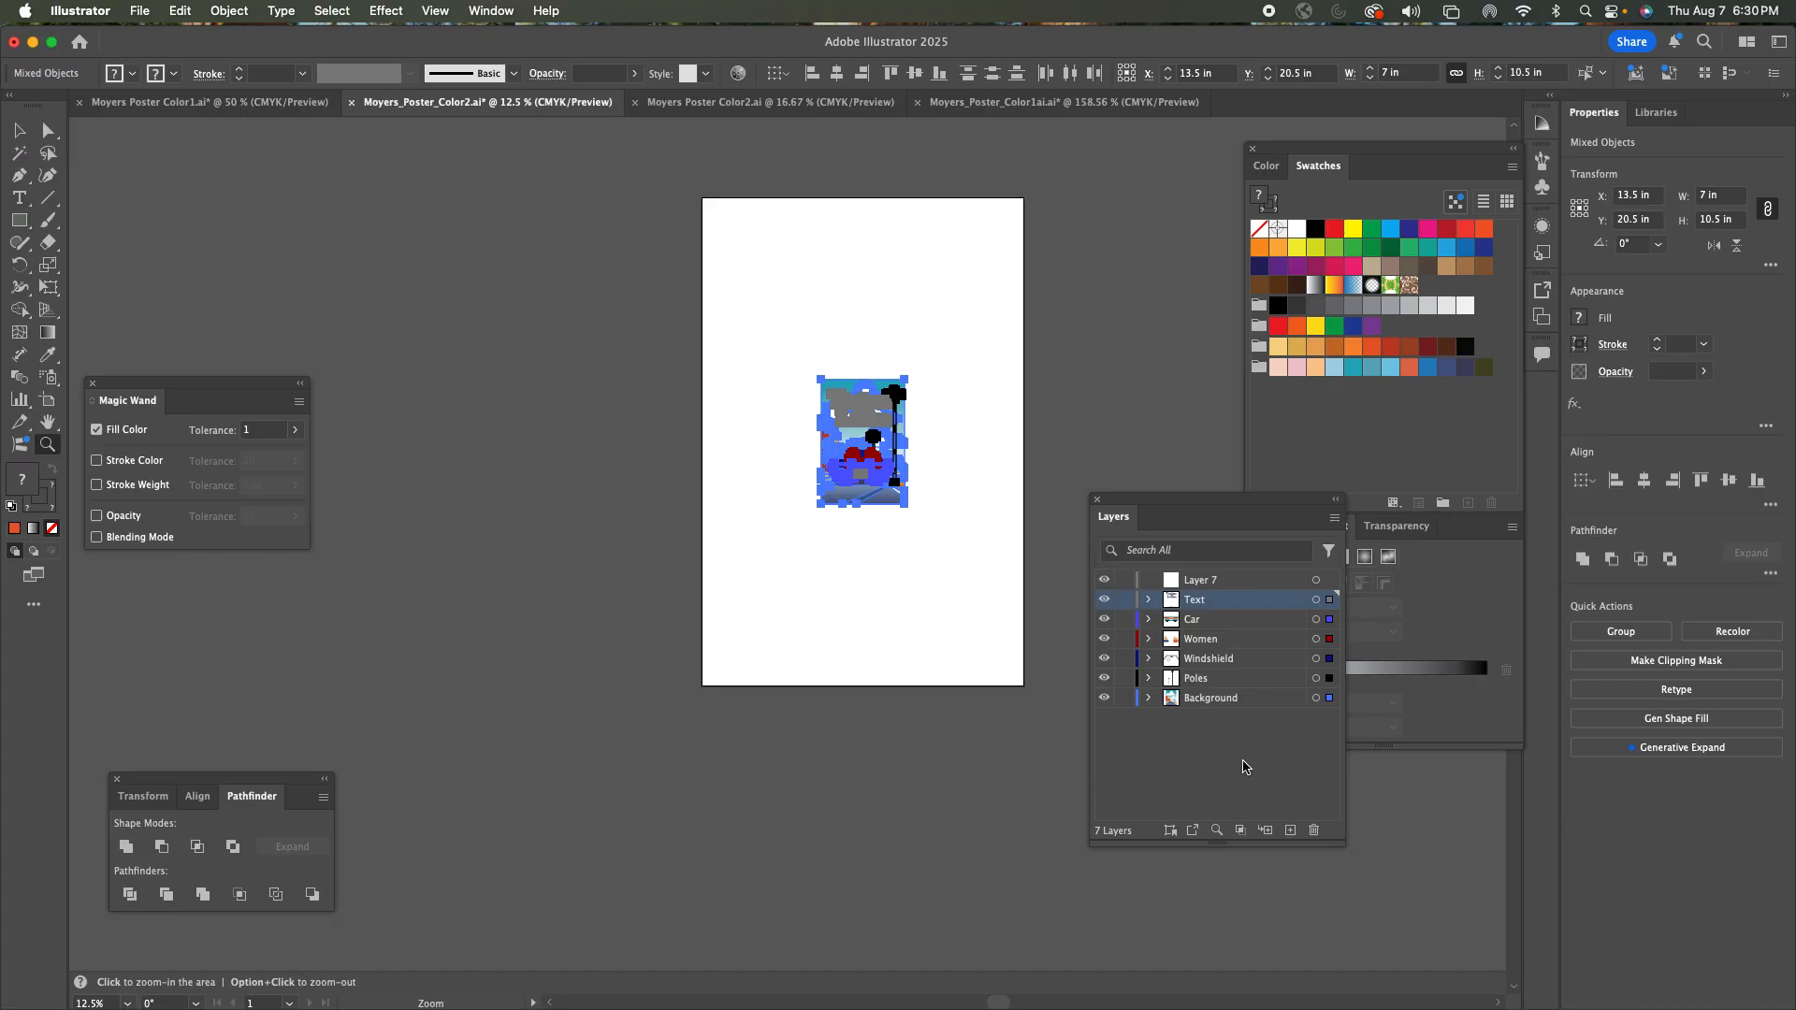
pyautogui.click(79, 10)
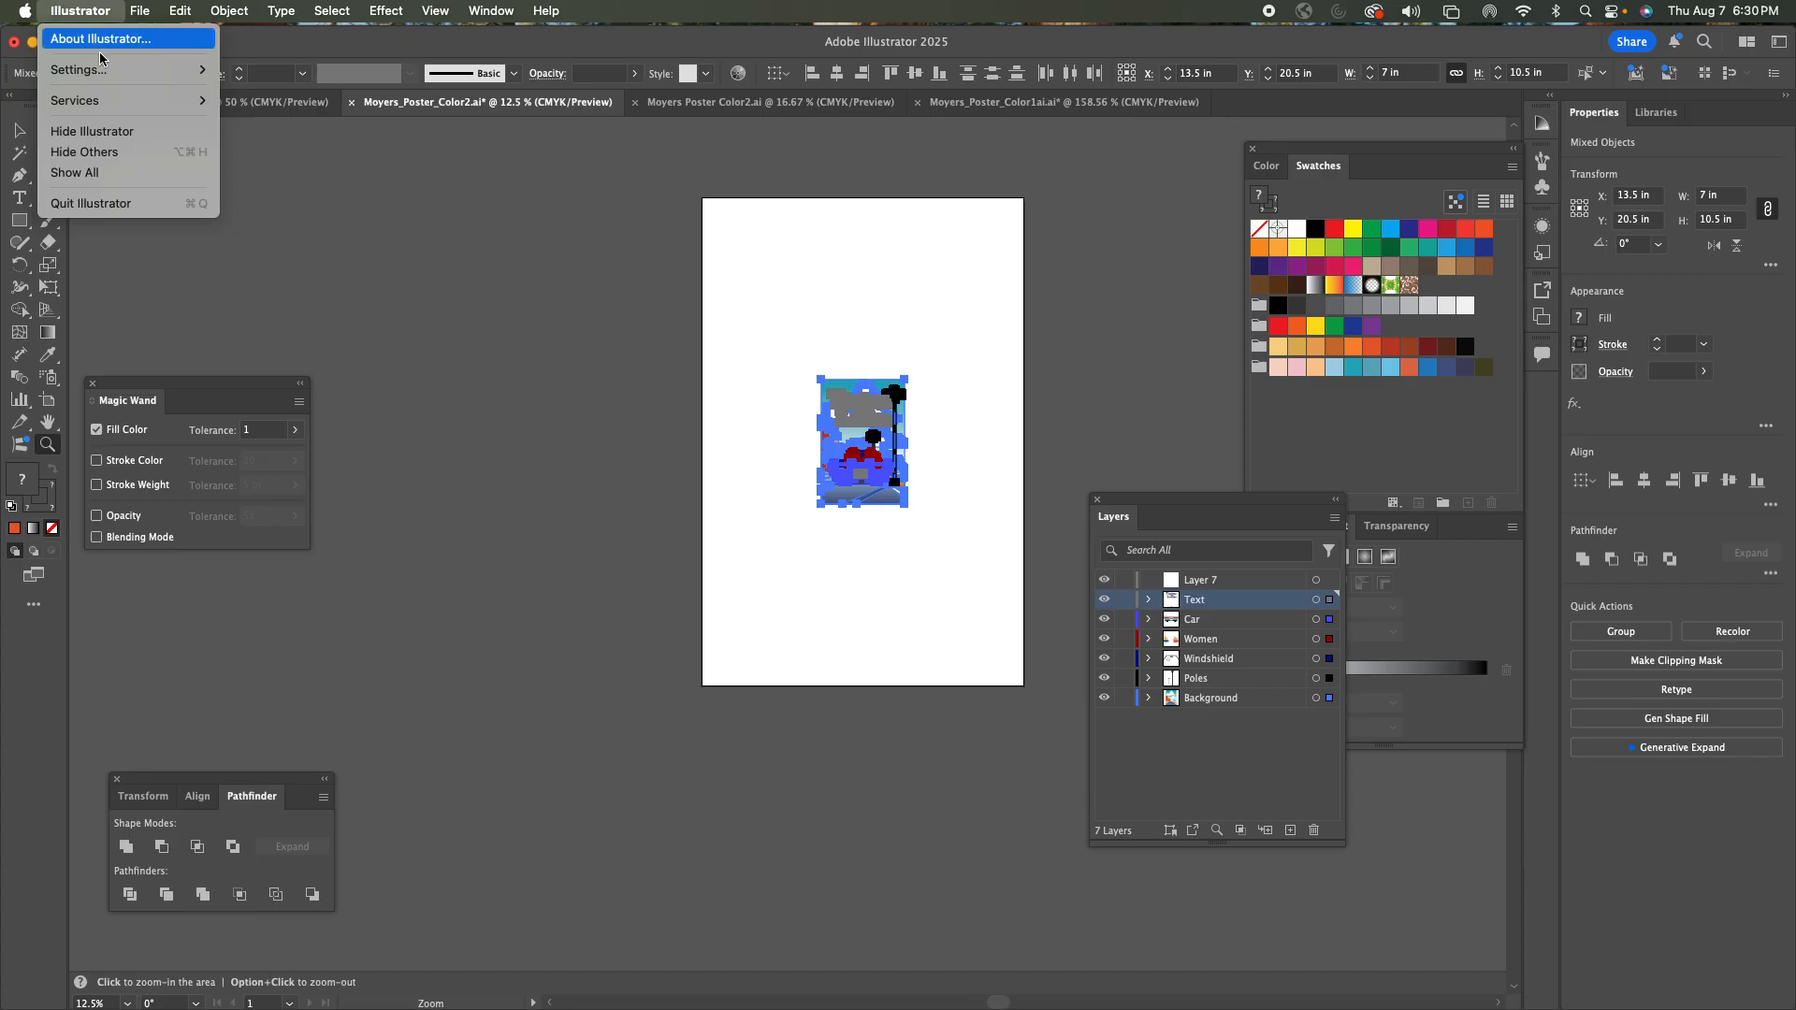
pyautogui.moveTo(99, 79)
pyautogui.click(257, 69)
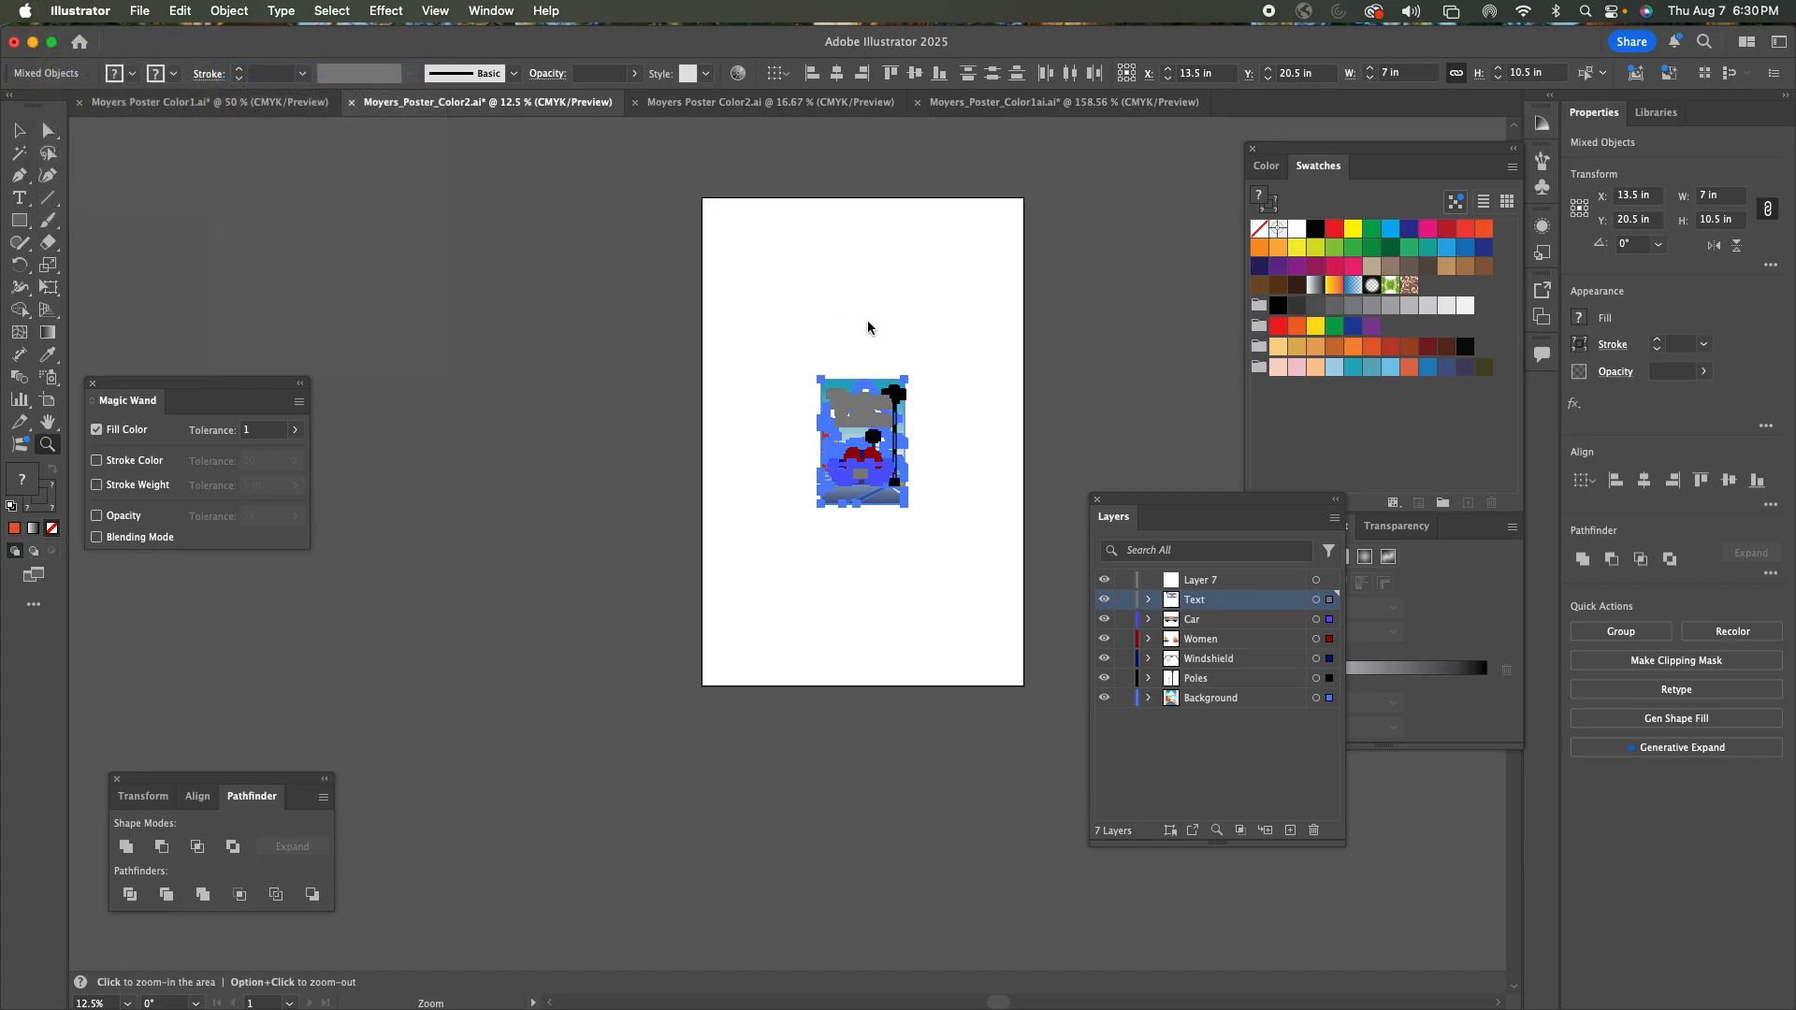
pyautogui.click(1236, 792)
# Scale all the selected poster artwork proportionally to a height of 41 in.
pyautogui.click(1721, 221)
pyautogui.moveTo(1722, 222); pyautogui.dragTo(1687, 216)
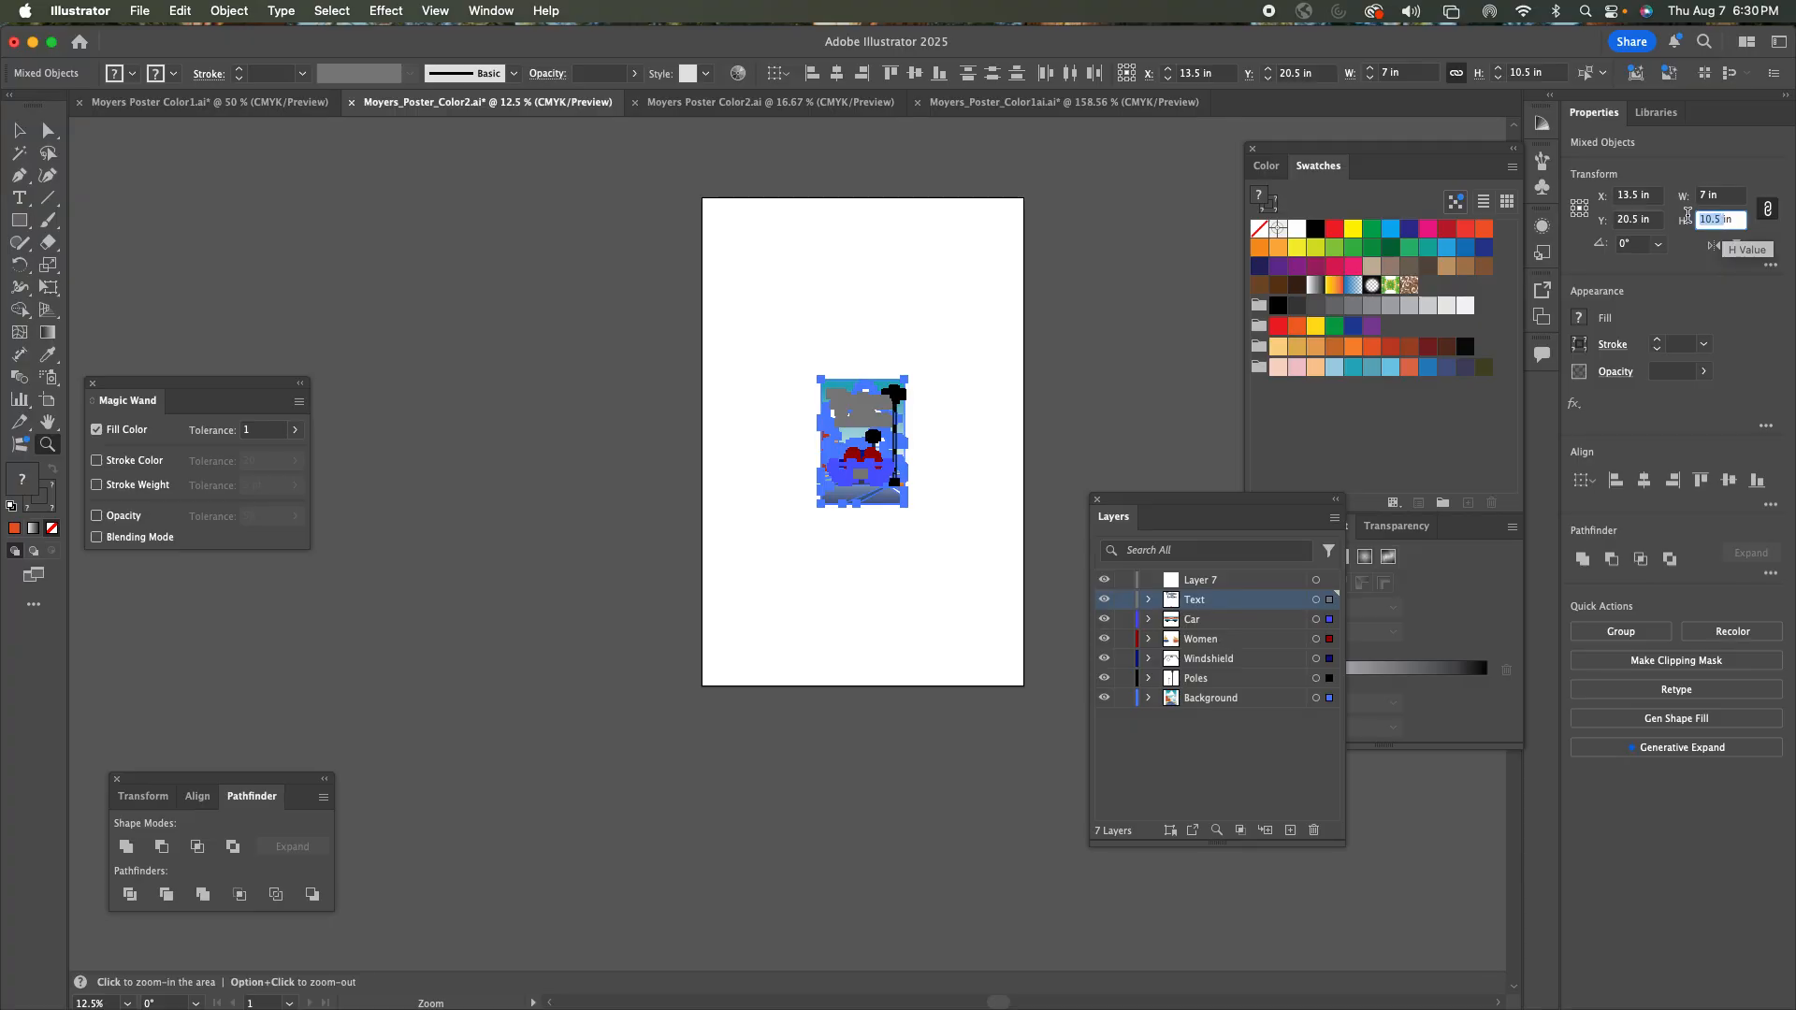
pyautogui.write('41')
pyautogui.click(1732, 196)
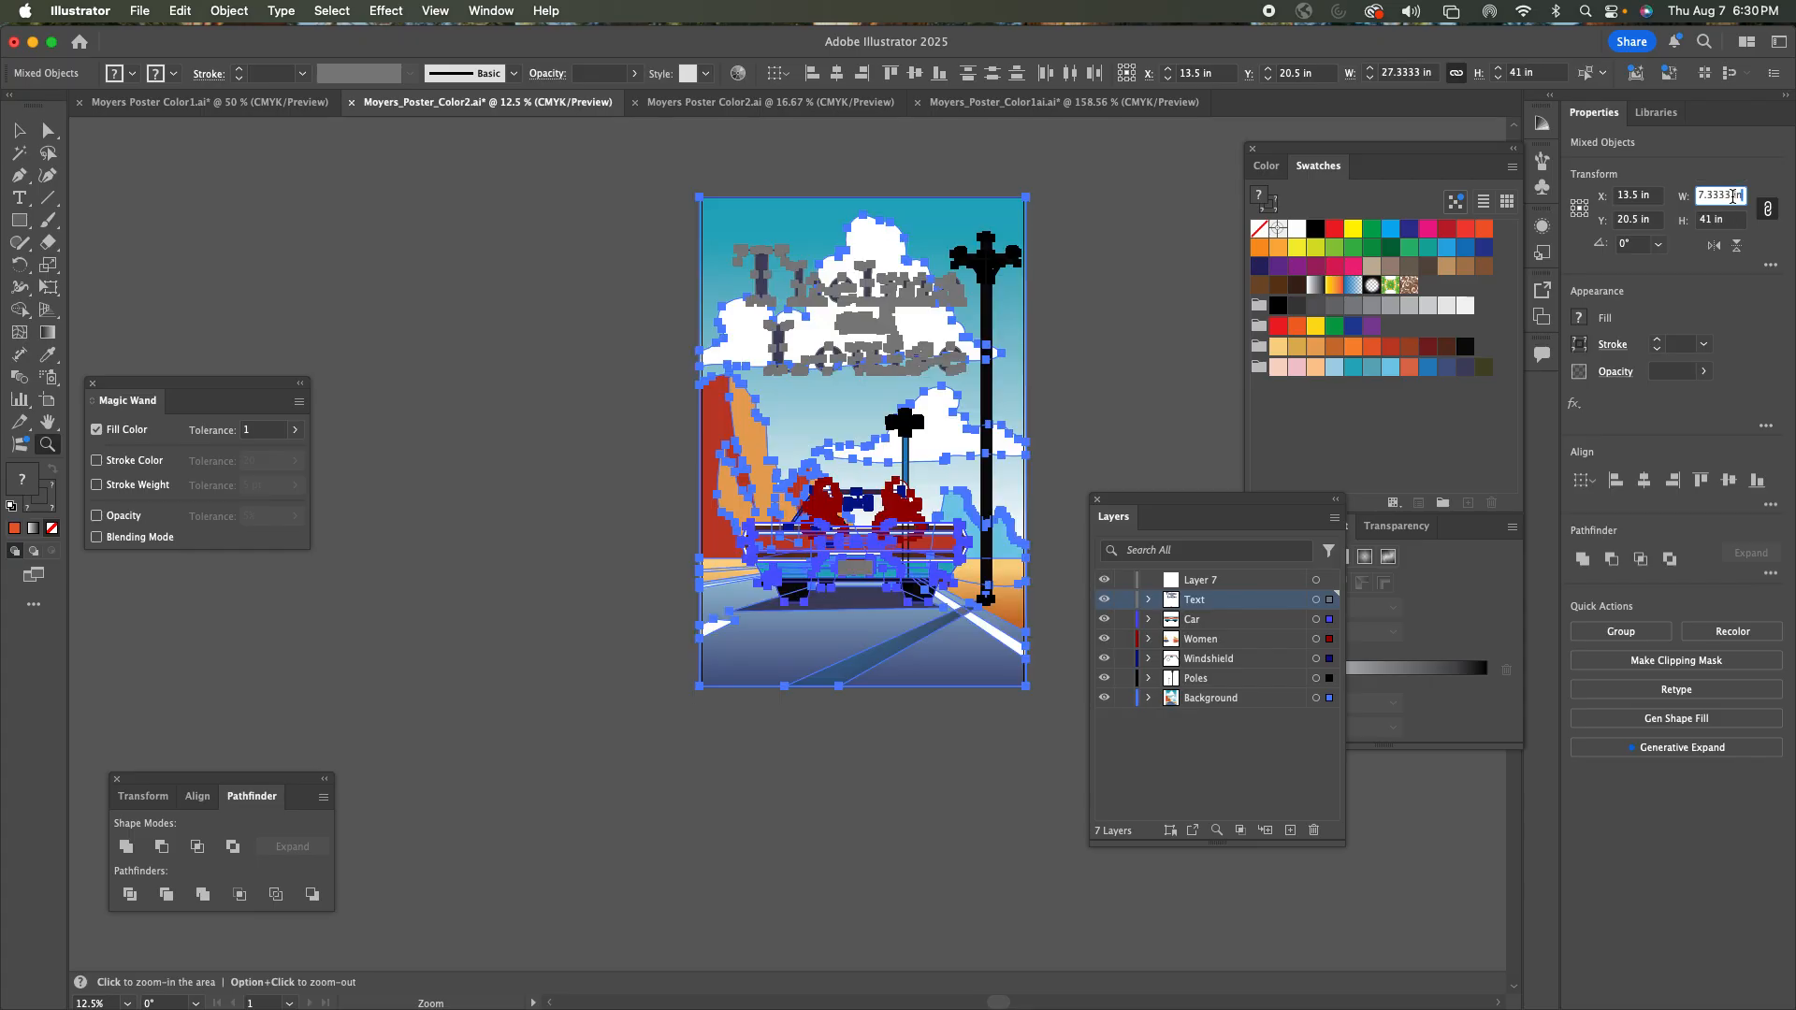
pyautogui.click(1712, 219)
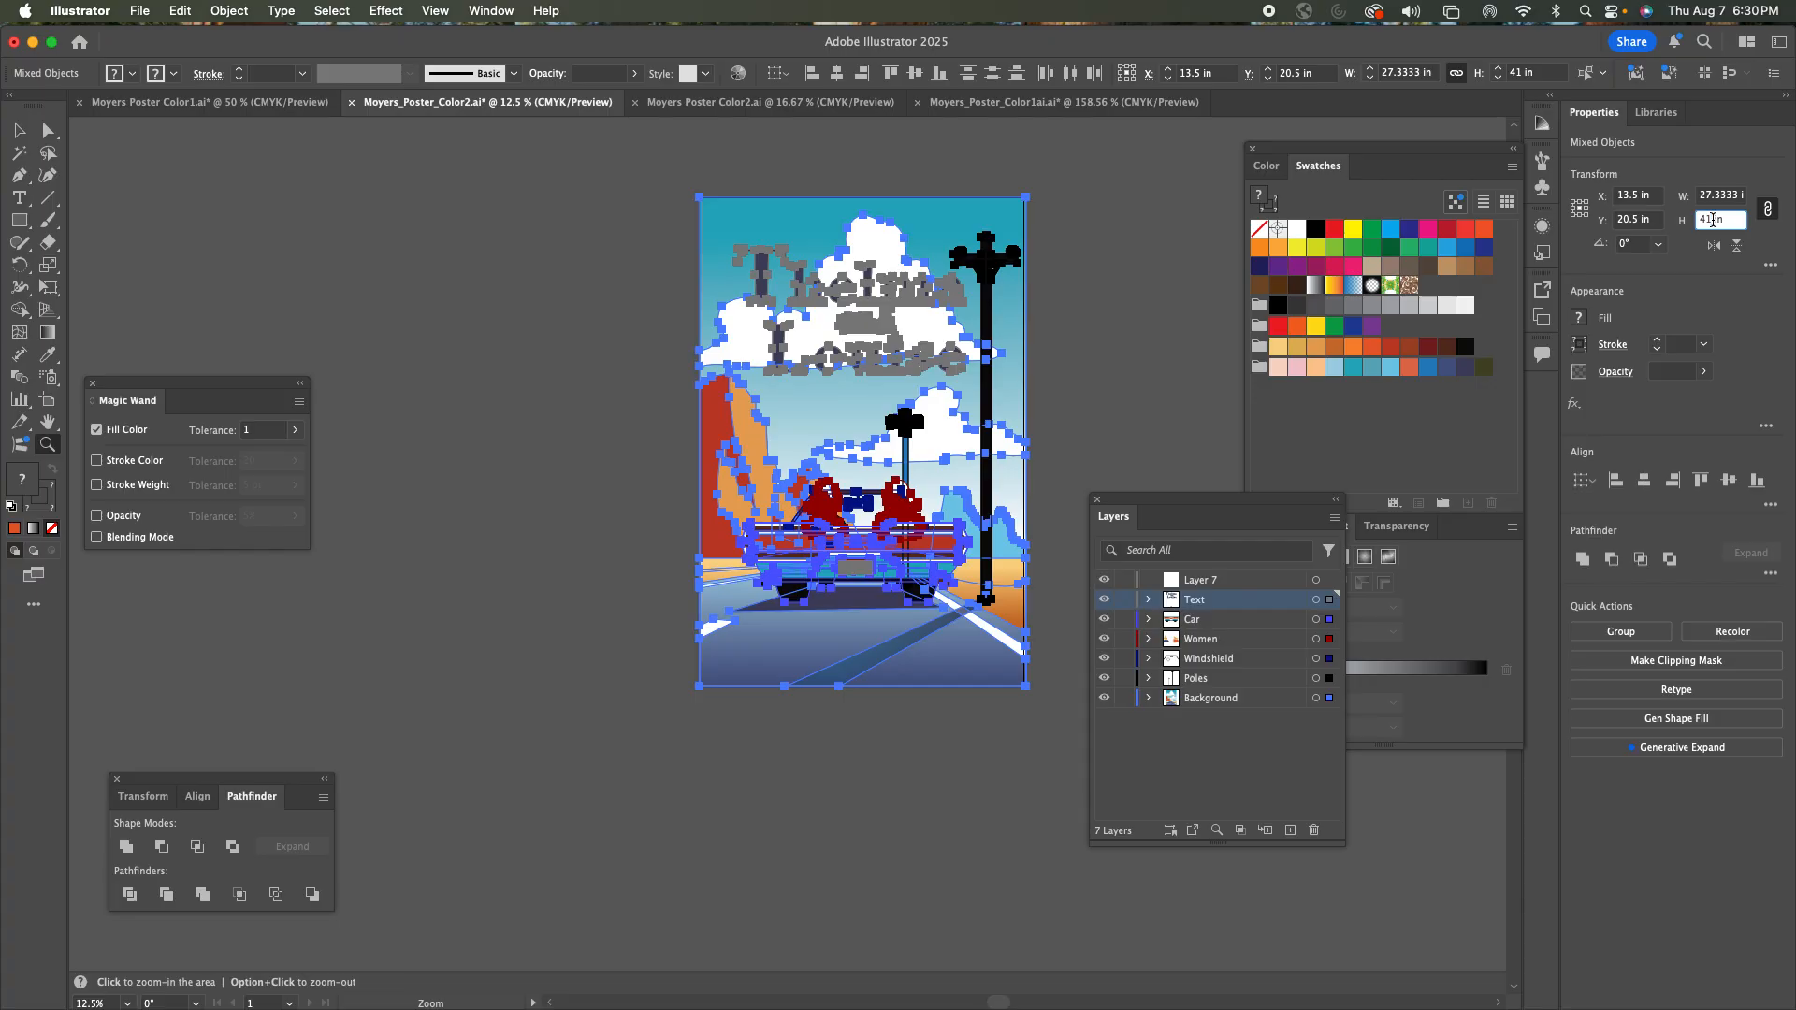
# Enlarge the poster artwork proportionally to a height of 41.5 in so it overlaps the artboard edges, and deselect it.
pyautogui.write('z')
pyautogui.press('space')
pyautogui.moveTo(1082, 368); pyautogui.dragTo(959, 381)
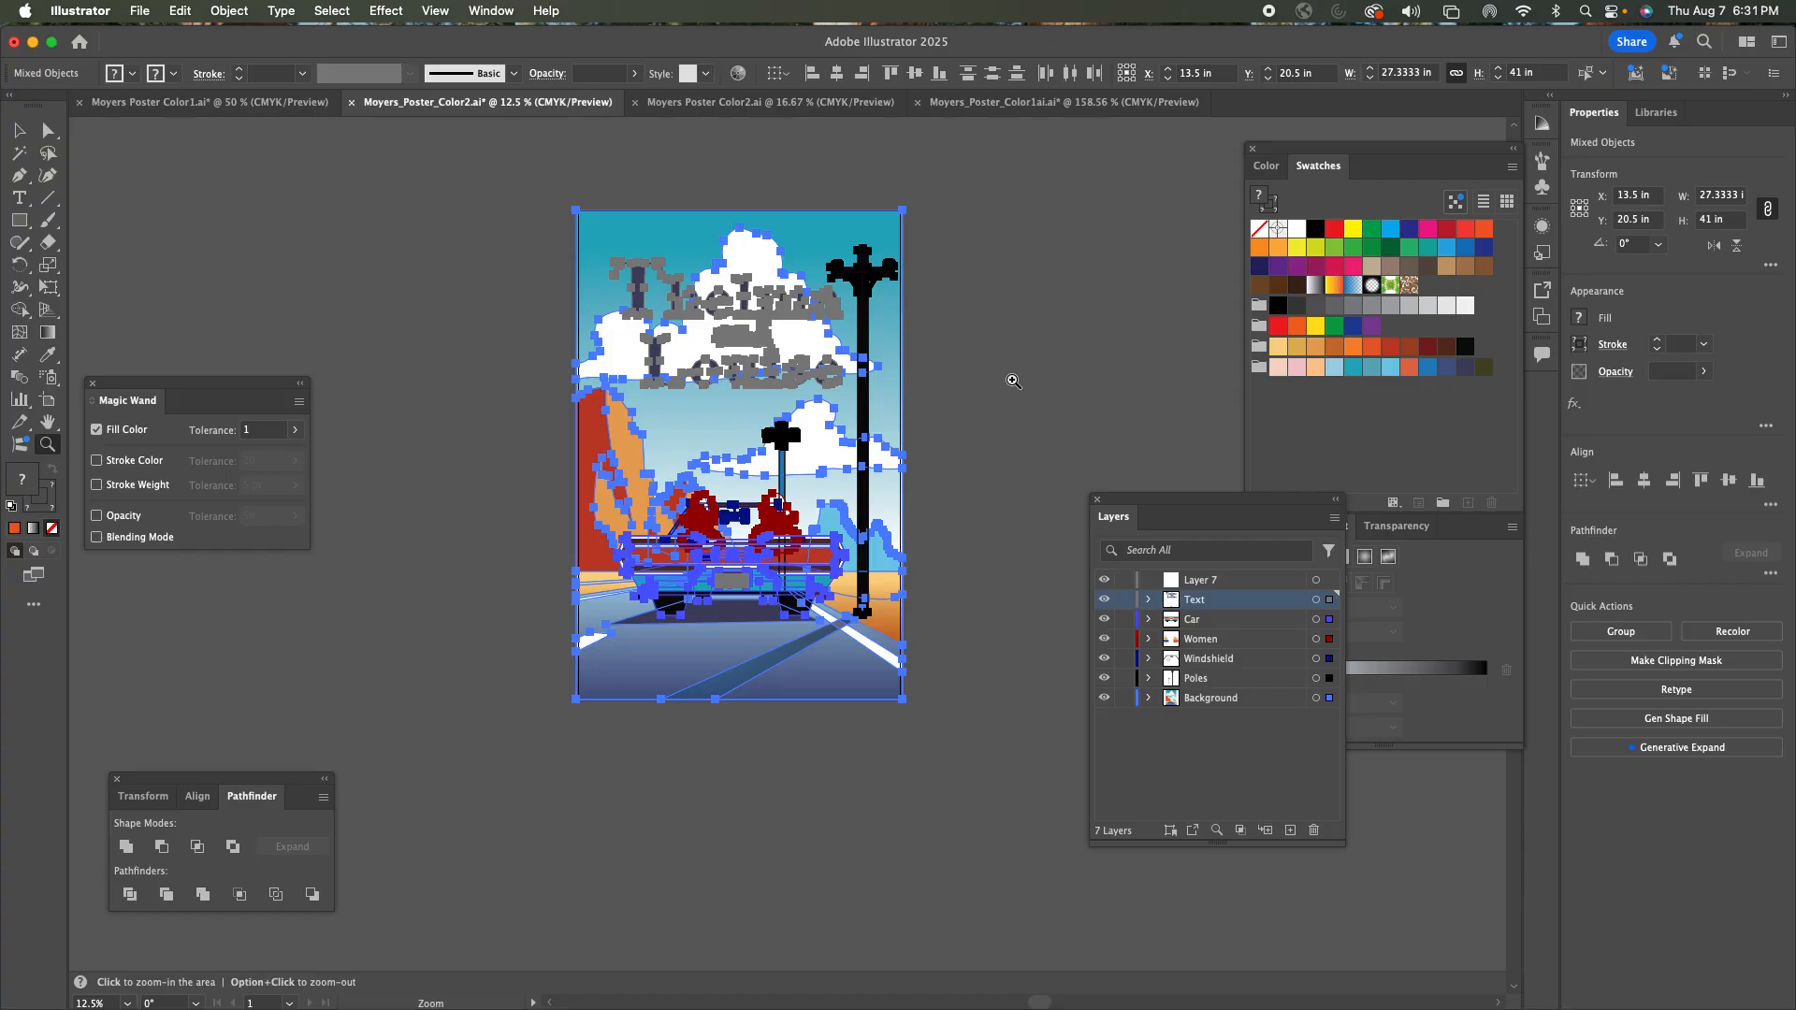
pyautogui.click(1711, 222)
pyautogui.write('.5')
pyautogui.press('Return')
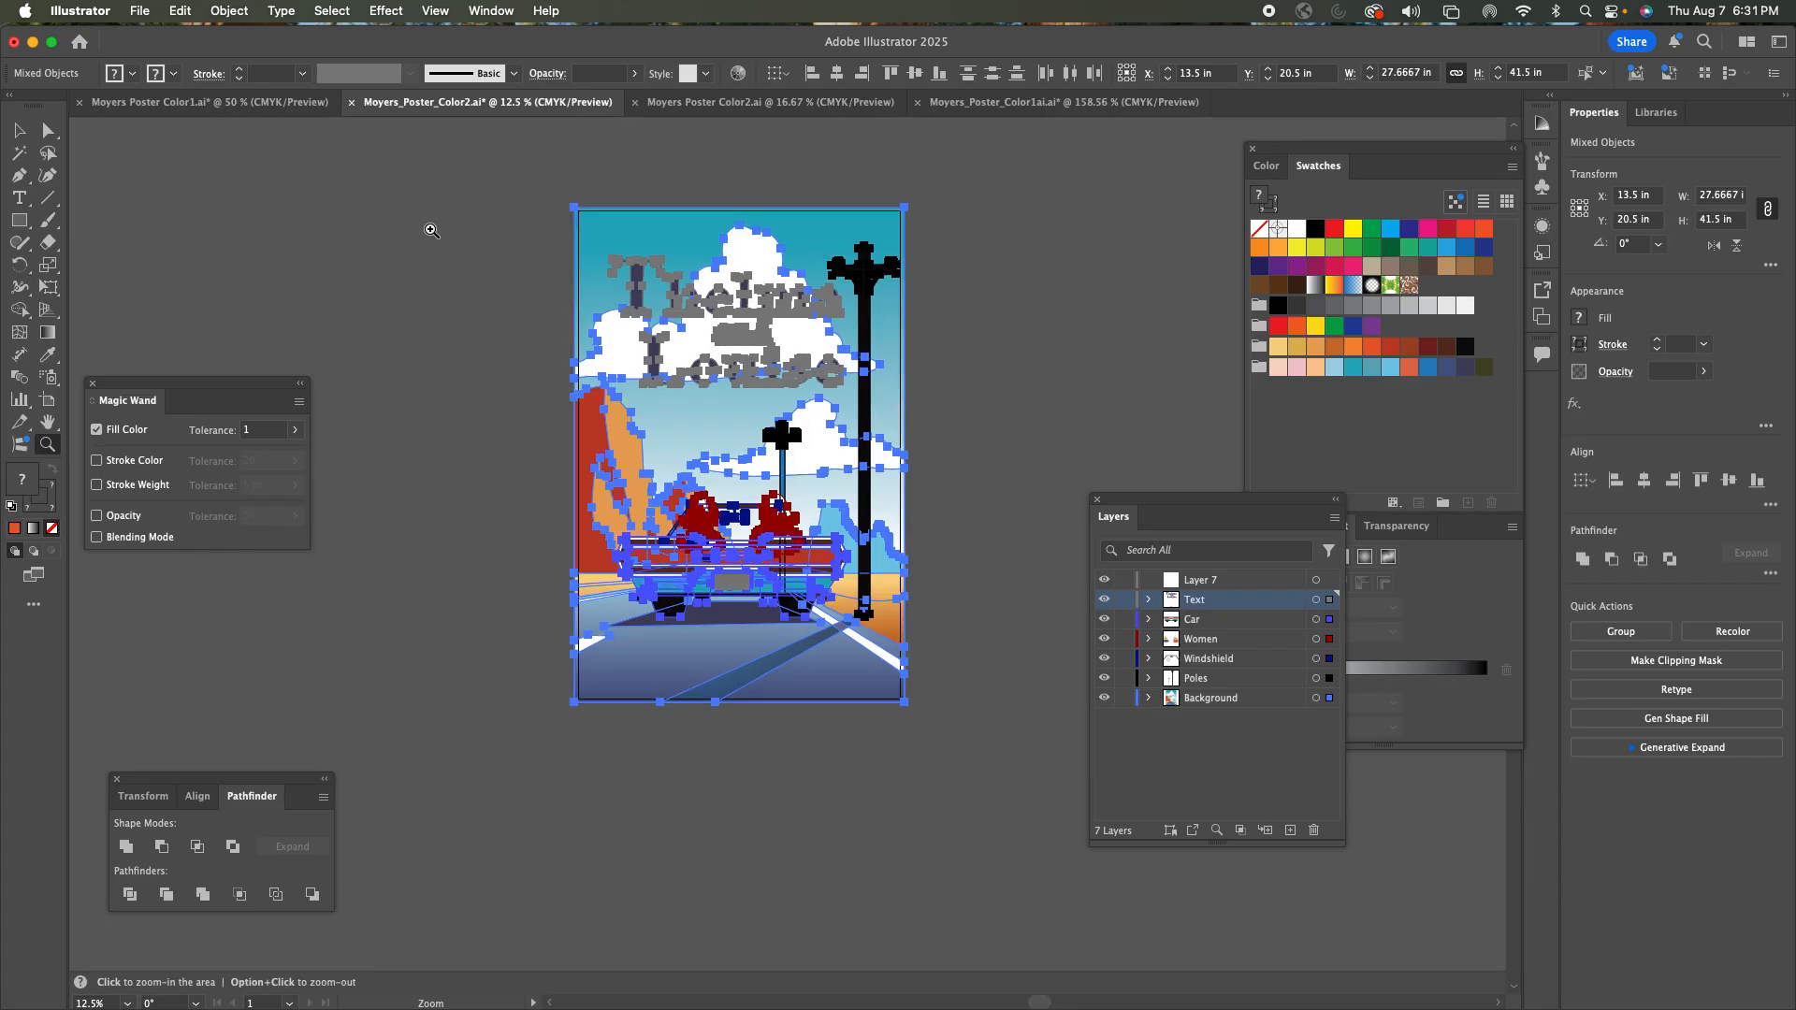
pyautogui.click(19, 134)
pyautogui.click(272, 202)
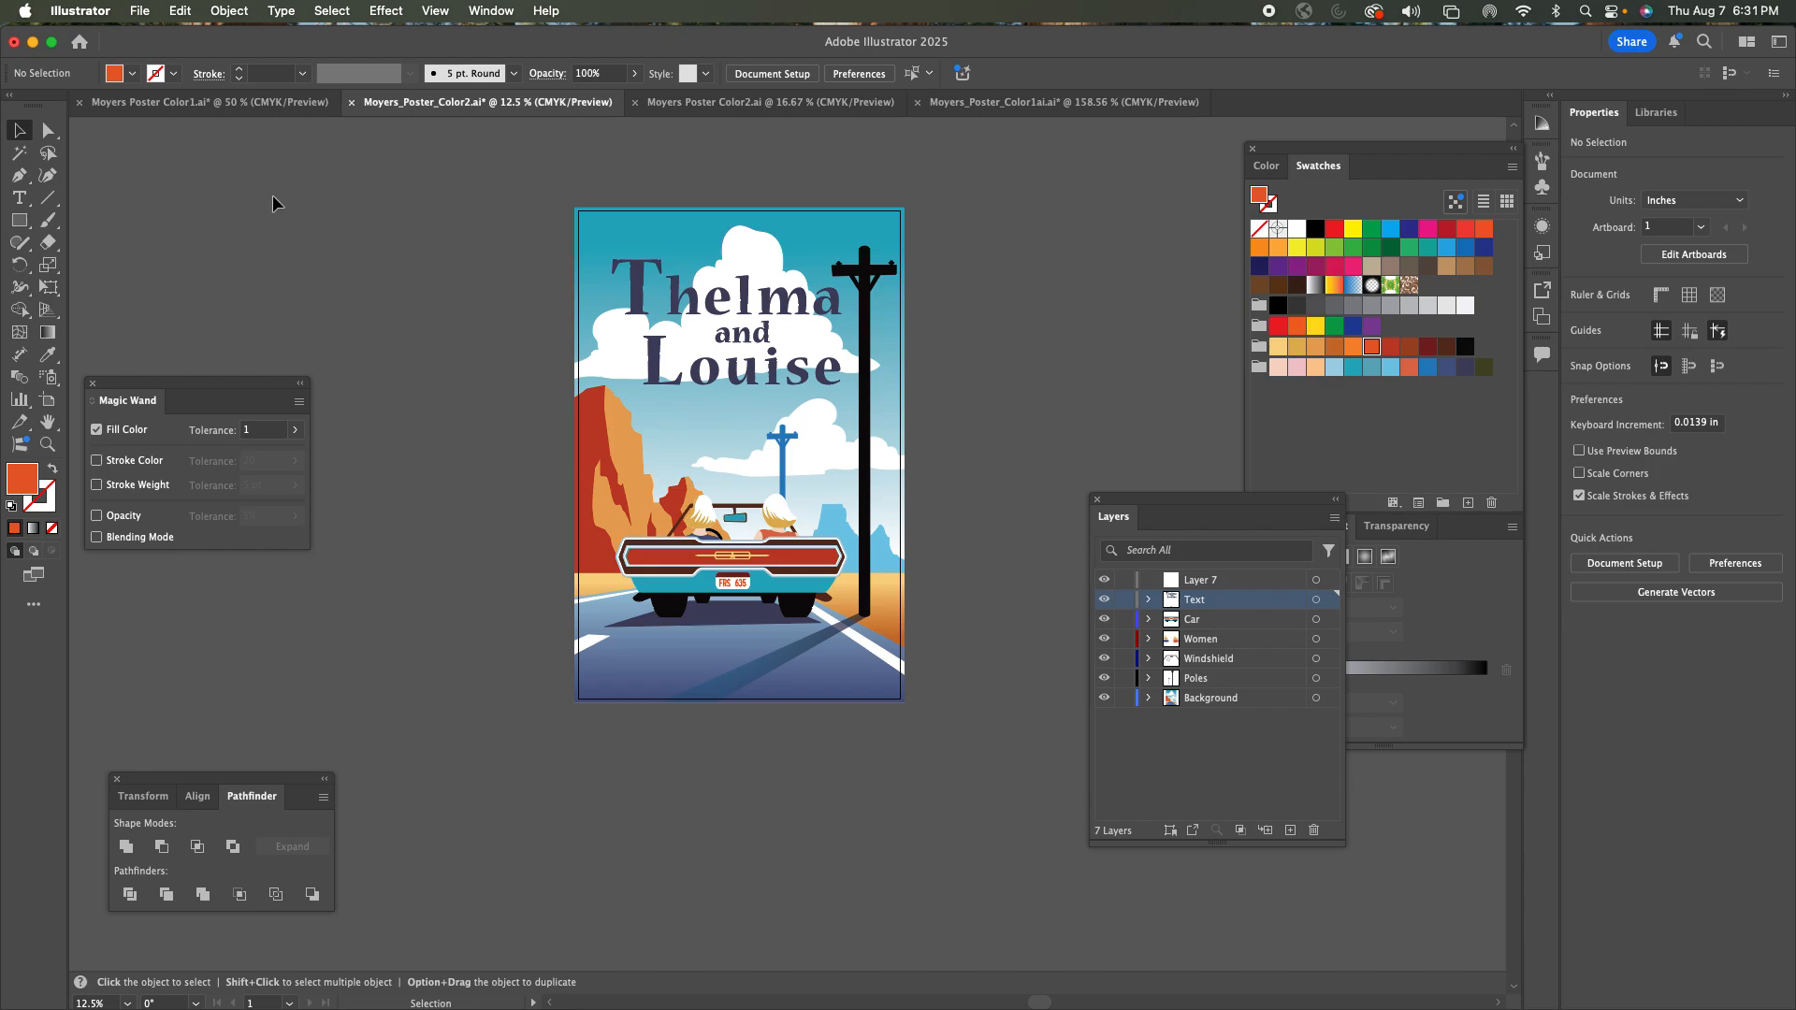
# Rename Layer 7 as Trim Marks.
pyautogui.click(1221, 581)
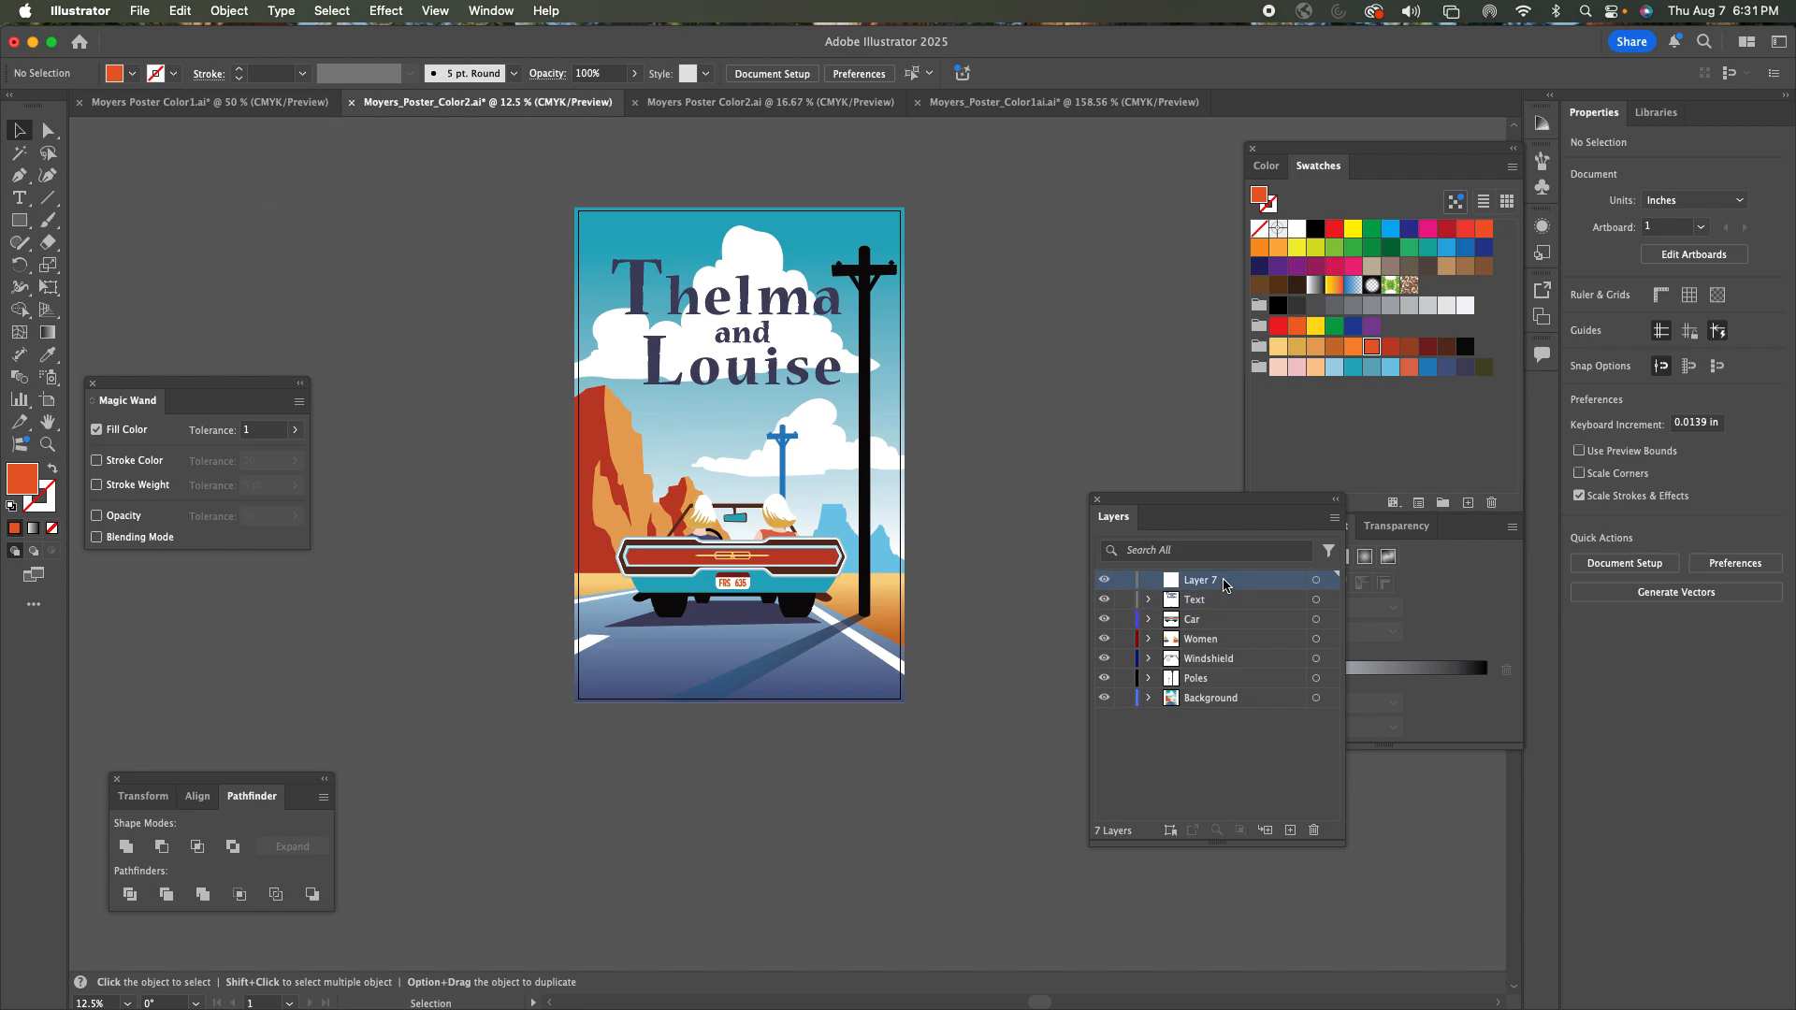
pyautogui.click(1316, 582)
pyautogui.doubleClick(1212, 587)
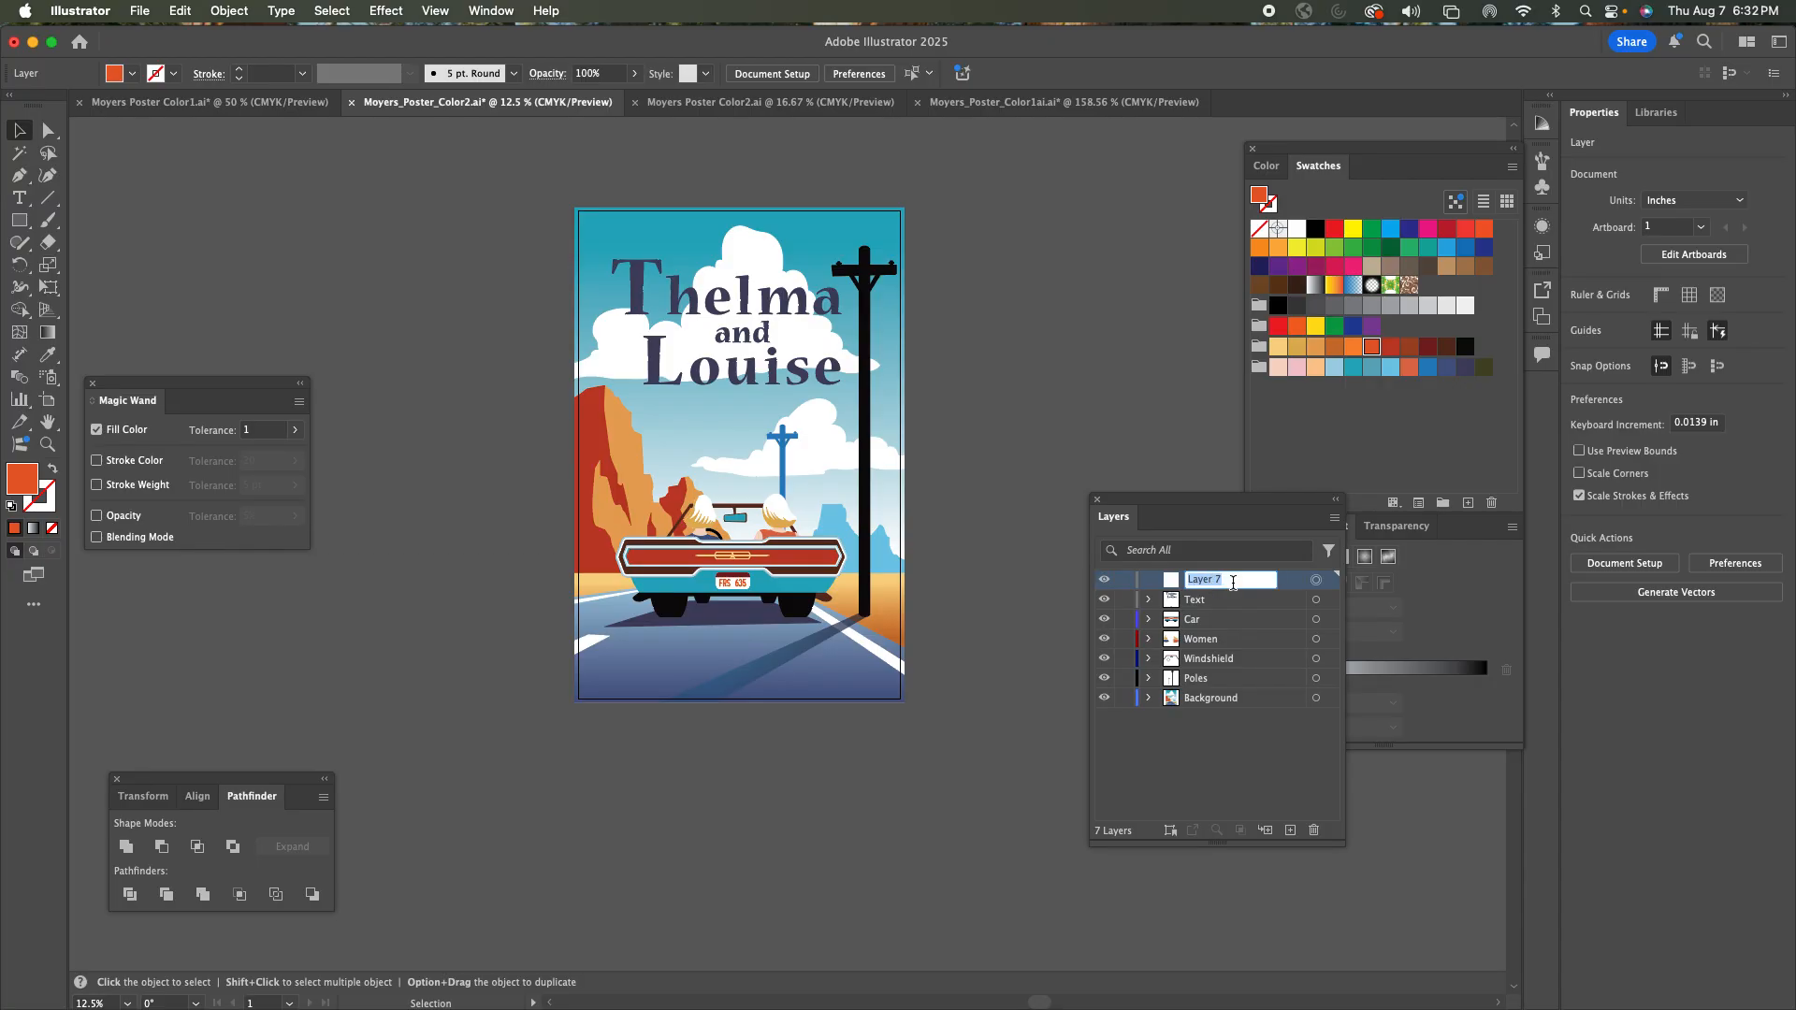
pyautogui.write('Trim Marks')
pyautogui.click(1092, 415)
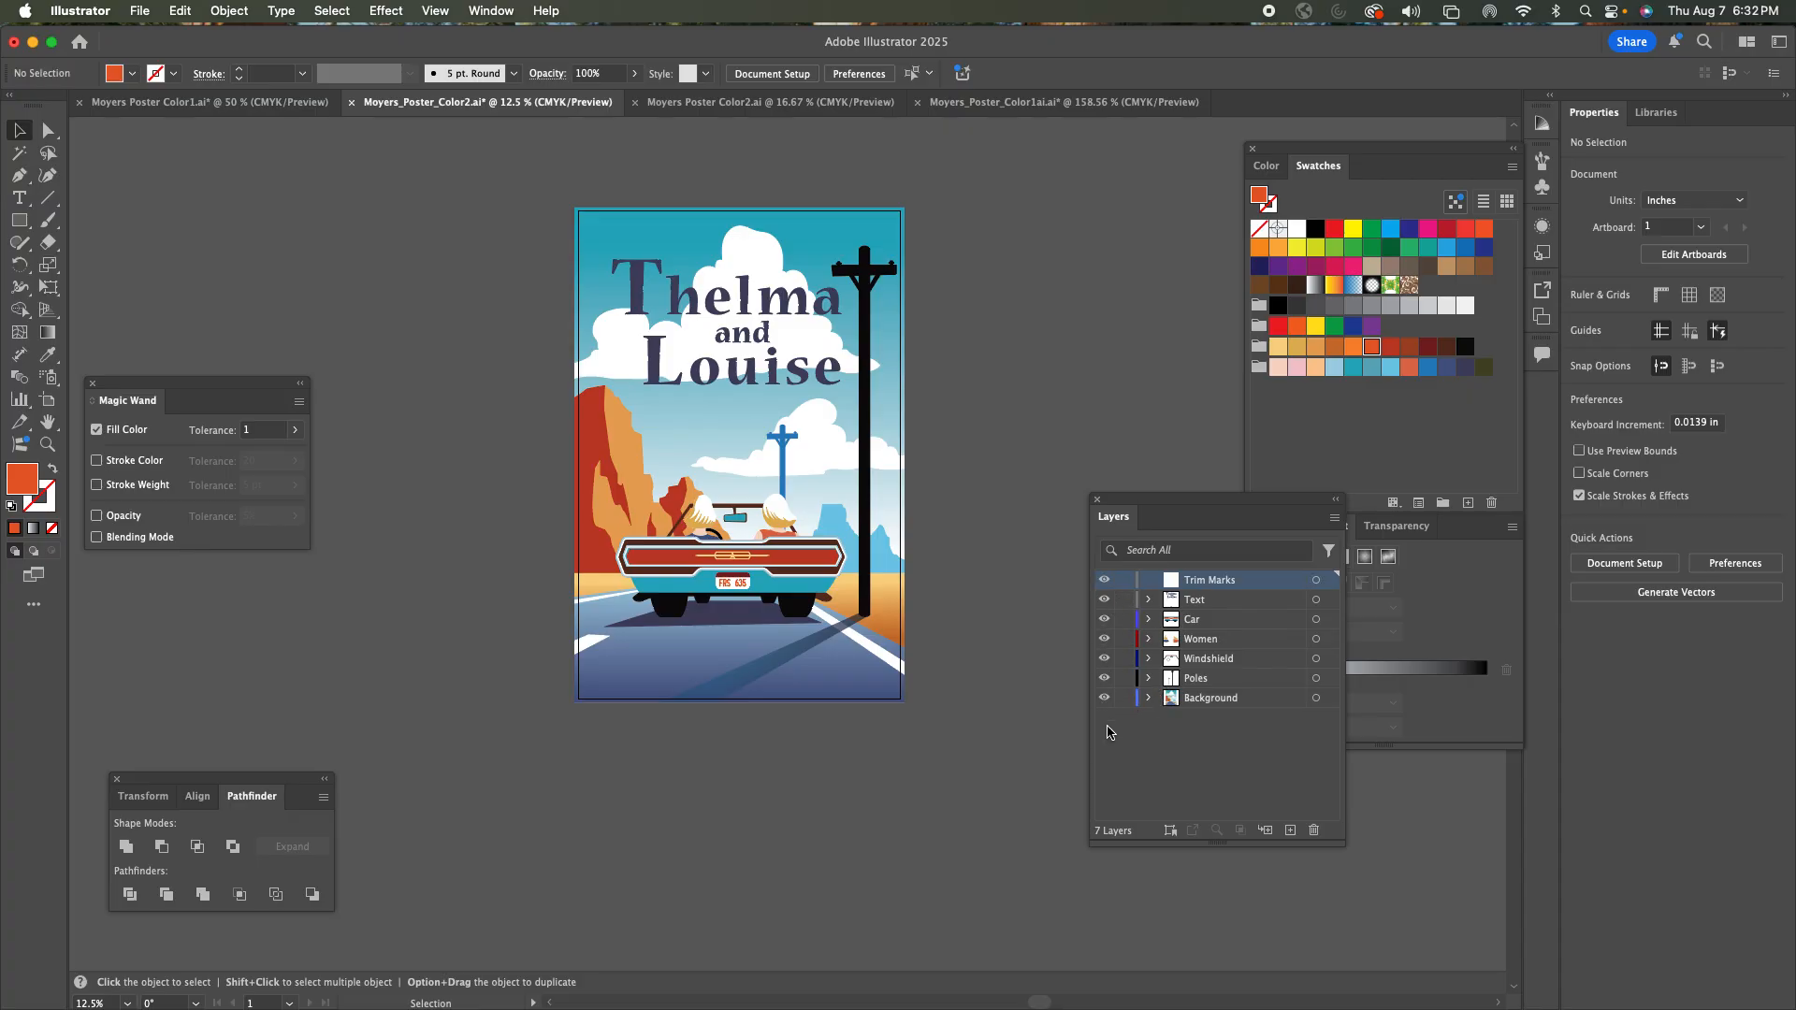
pyautogui.click(232, 9)
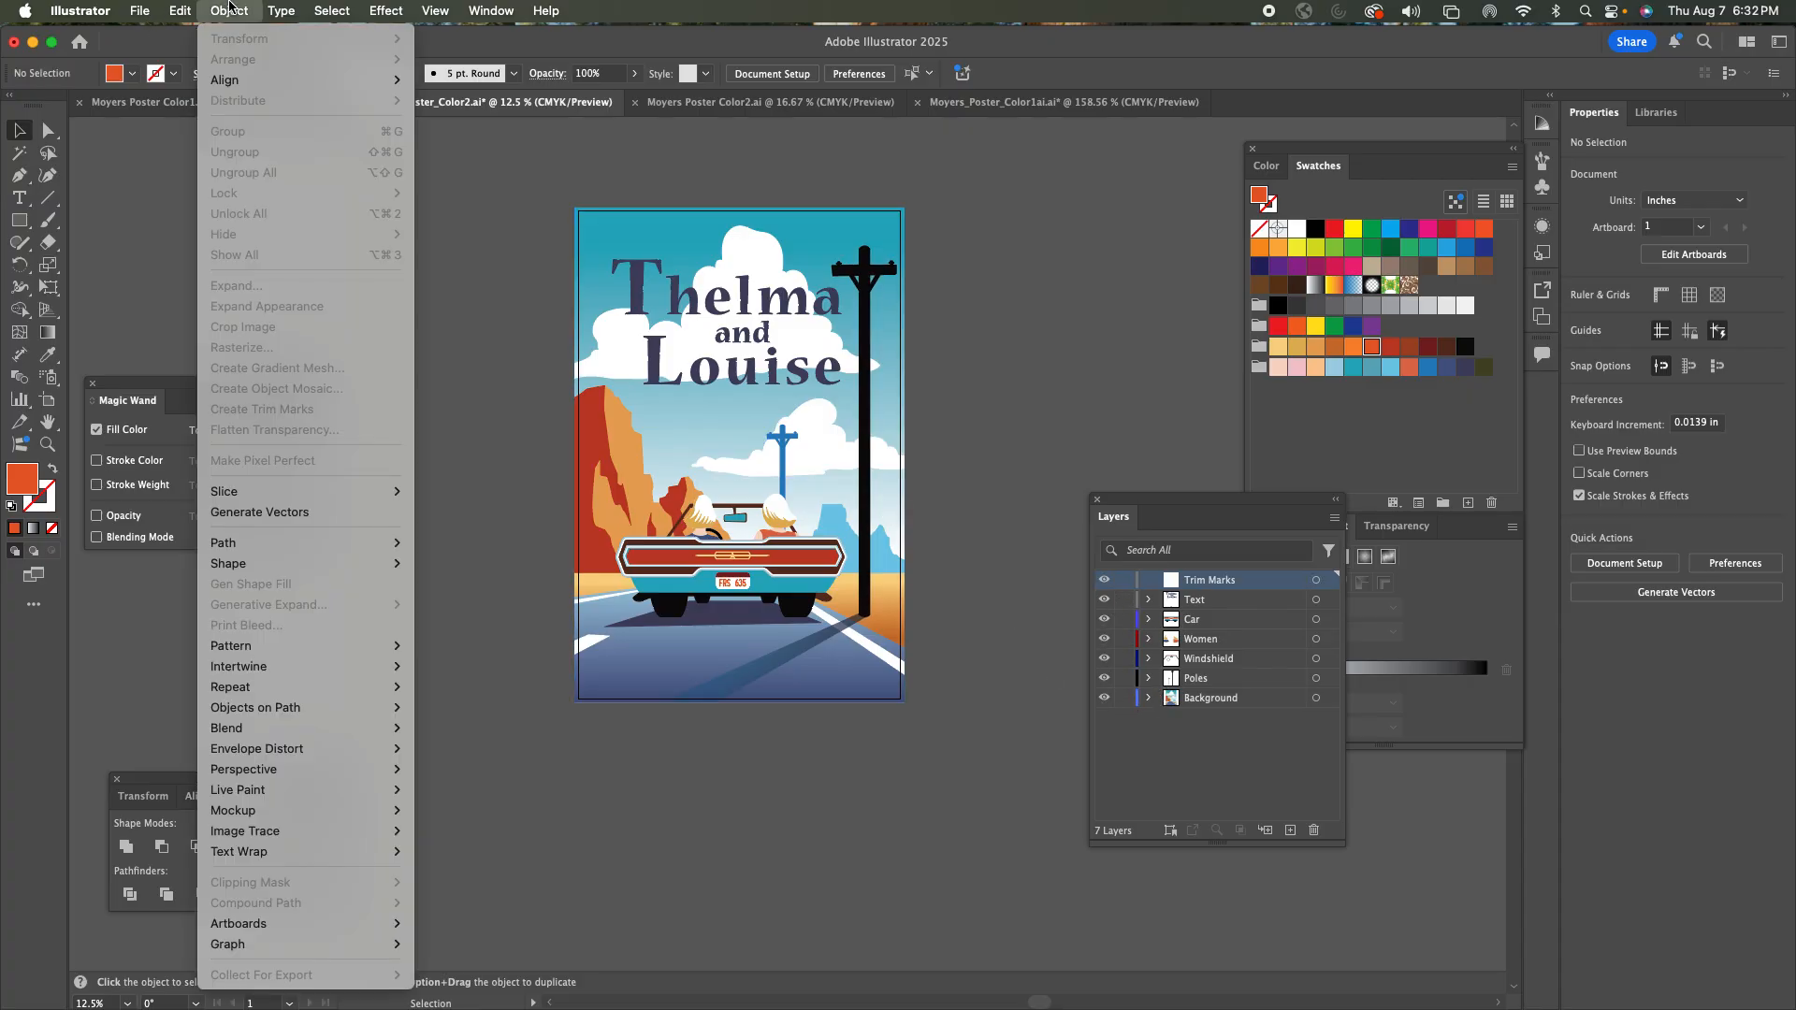
pyautogui.moveTo(196, 13)
pyautogui.press('Escape')
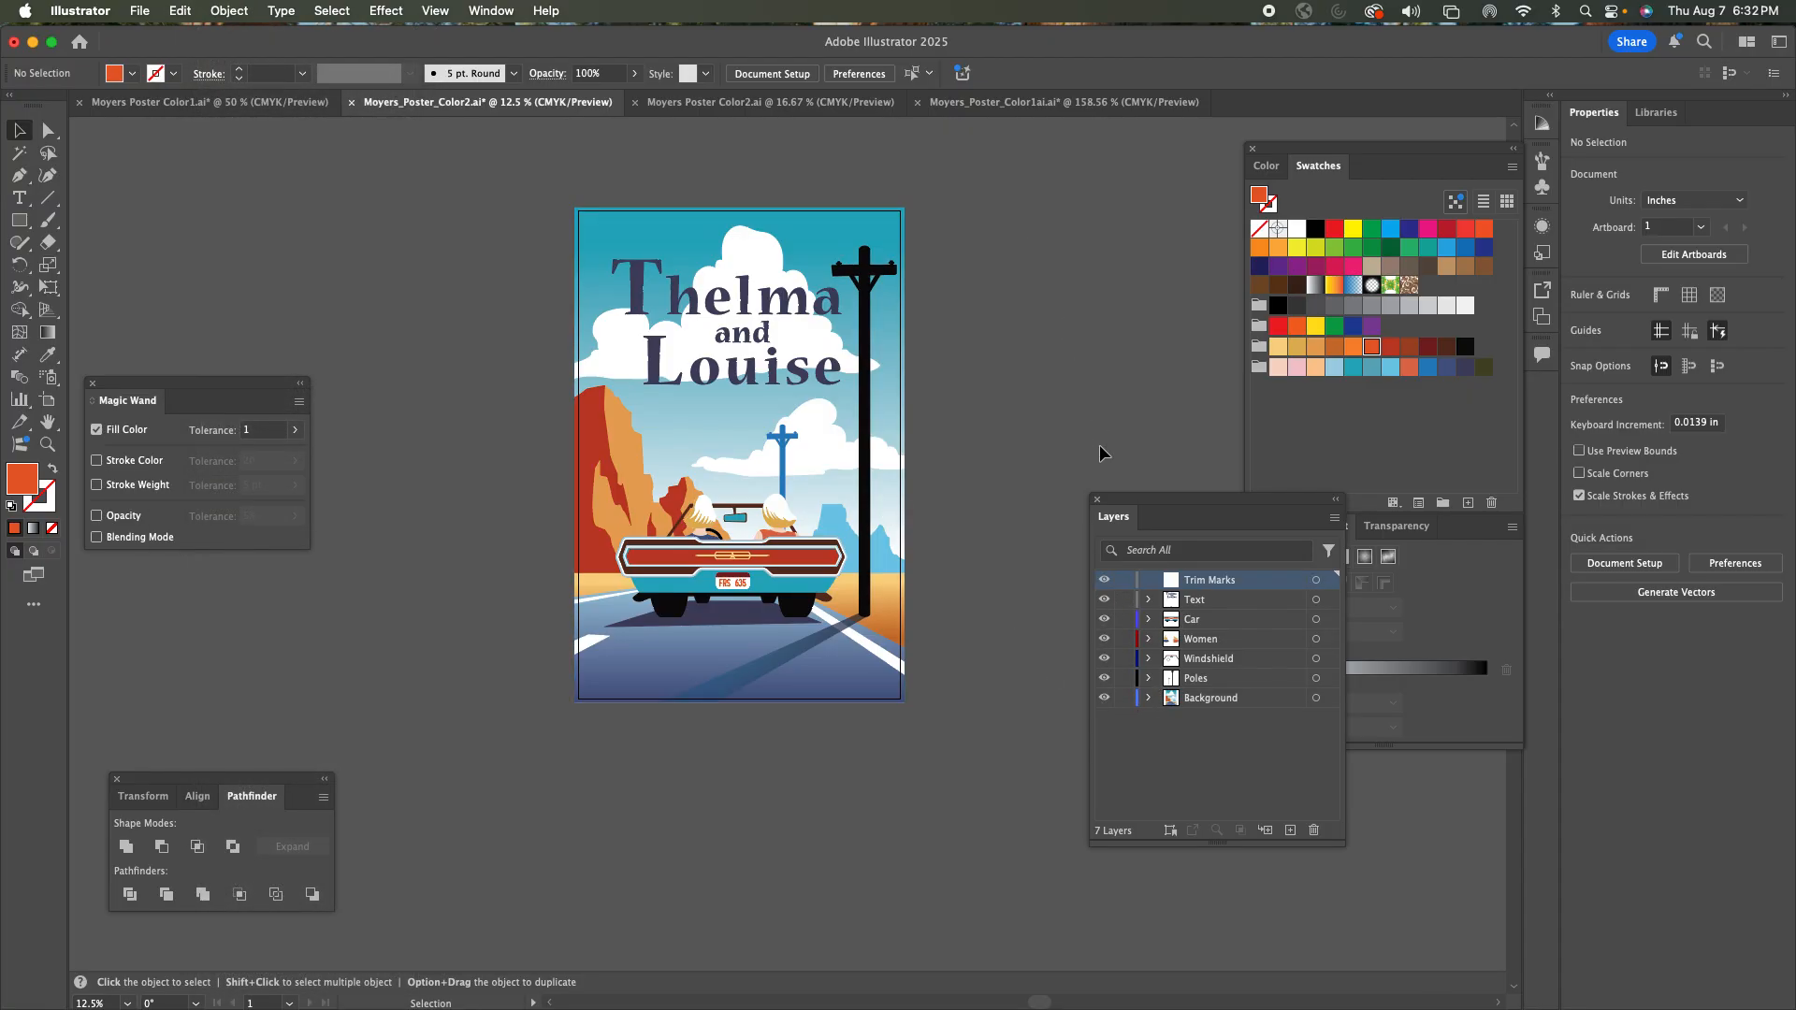
pyautogui.press('super+a')
pyautogui.click(245, 10)
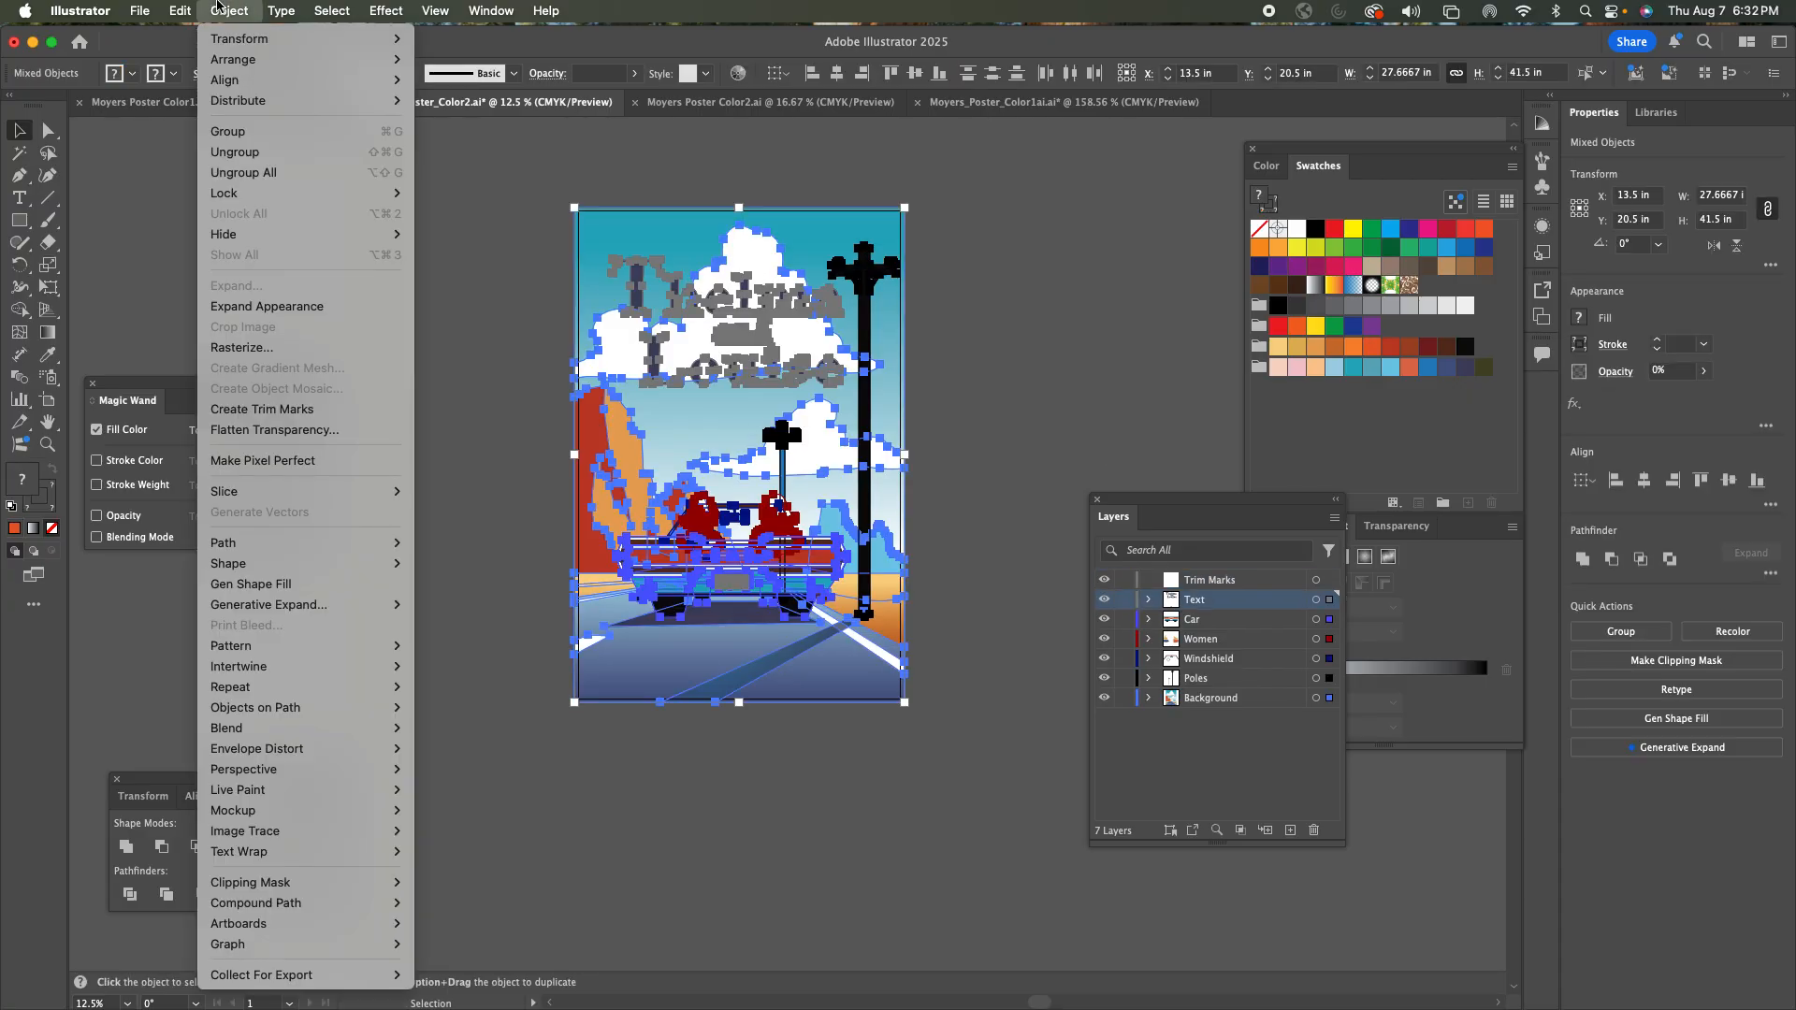
pyautogui.click(621, 161)
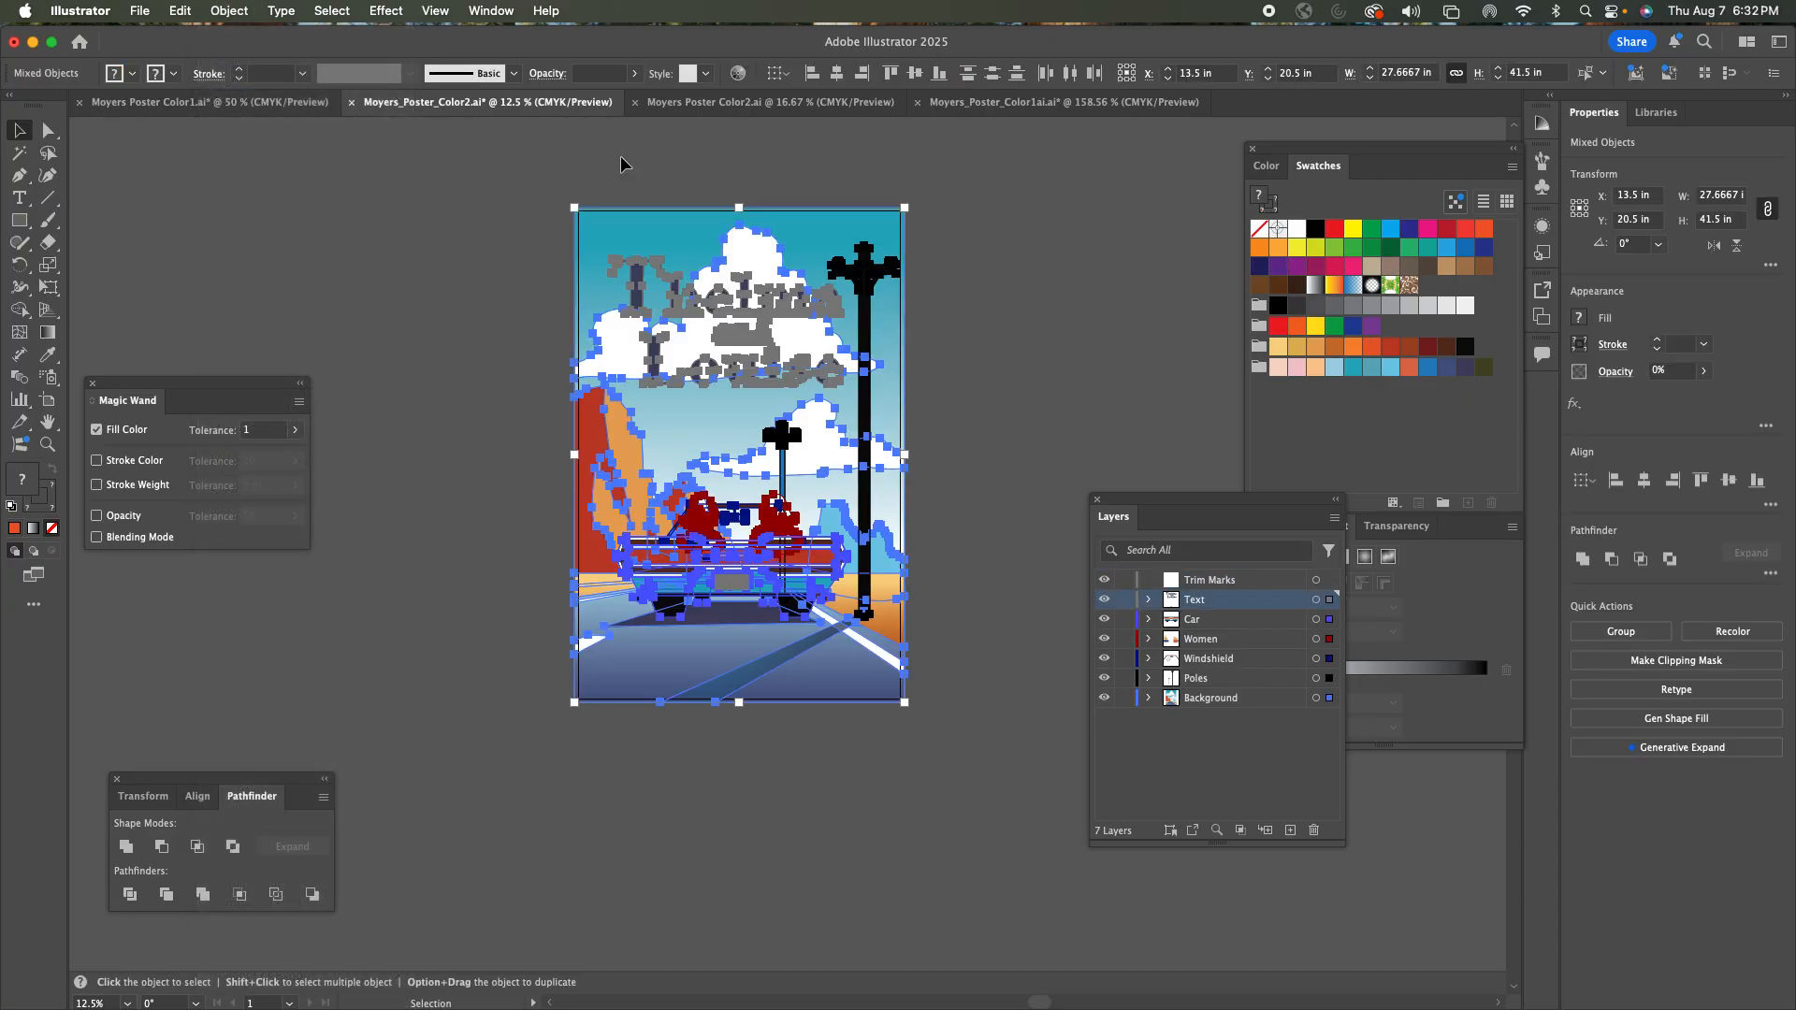
pyautogui.click(1003, 299)
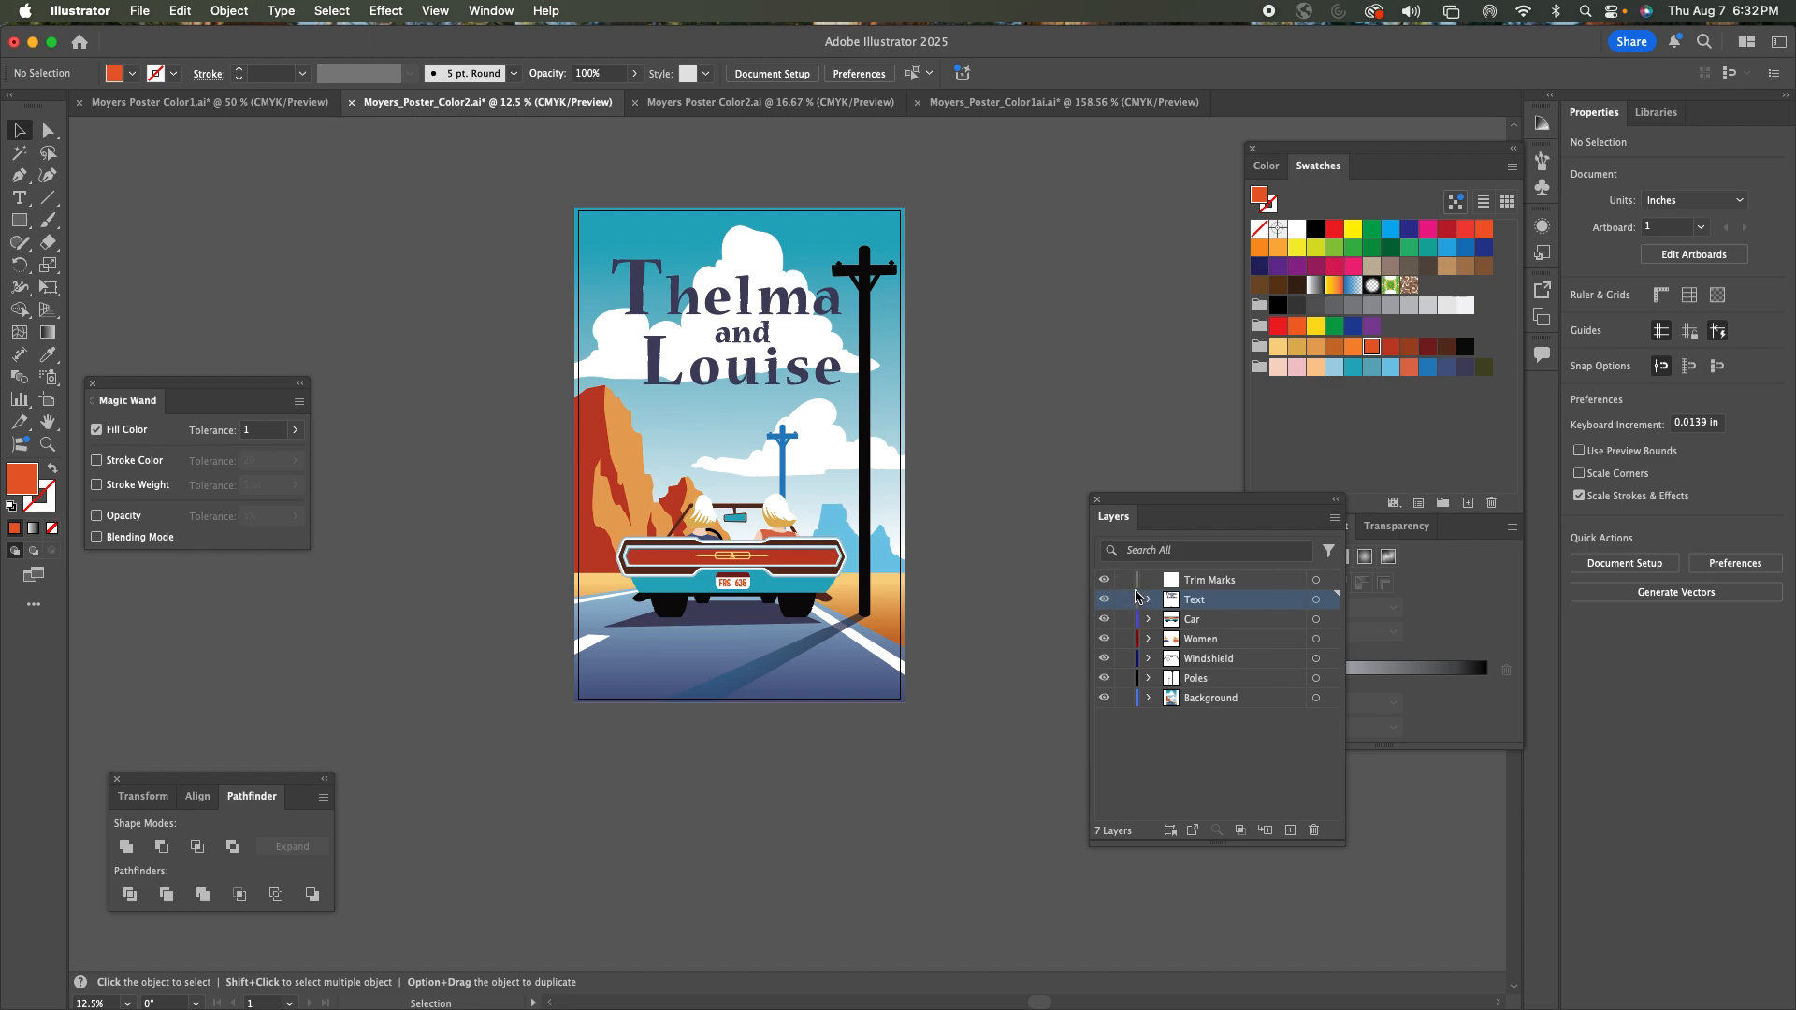
# Create a 27 by 41 in rectangle from the artboard's upper-left corner and give it no fill.
pyautogui.click(20, 221)
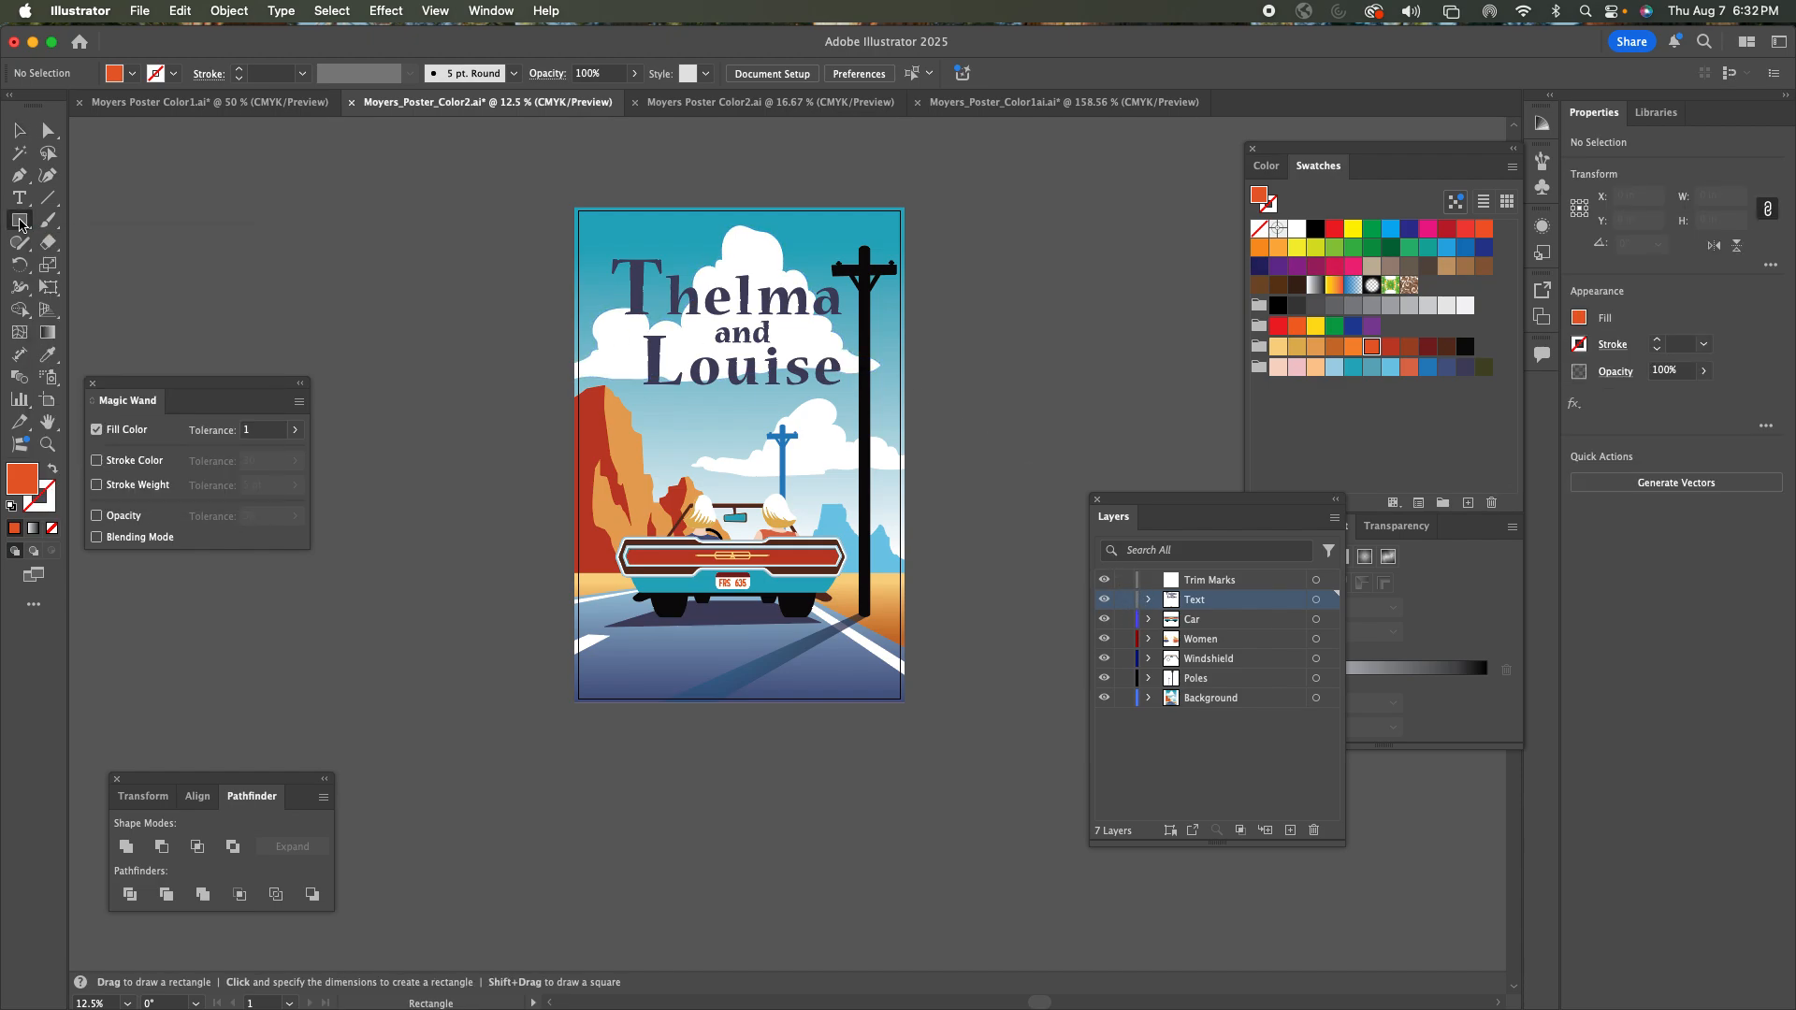
pyautogui.click(580, 211)
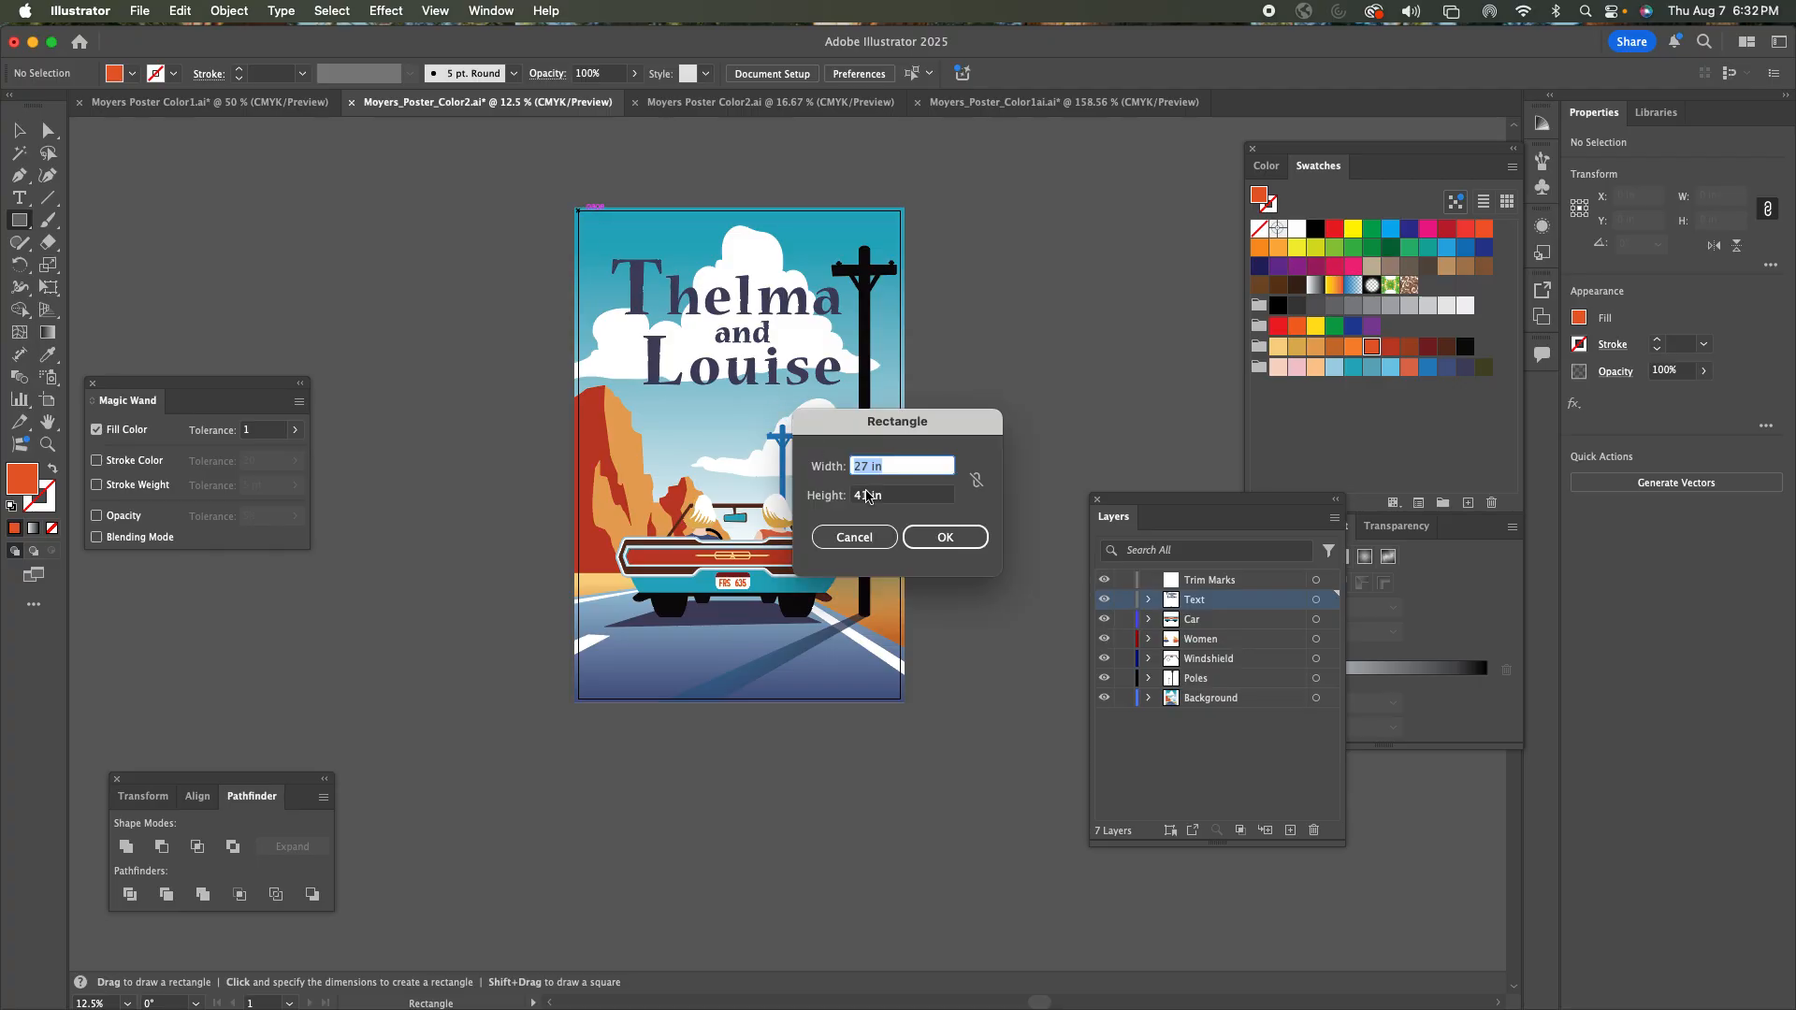
pyautogui.click(925, 538)
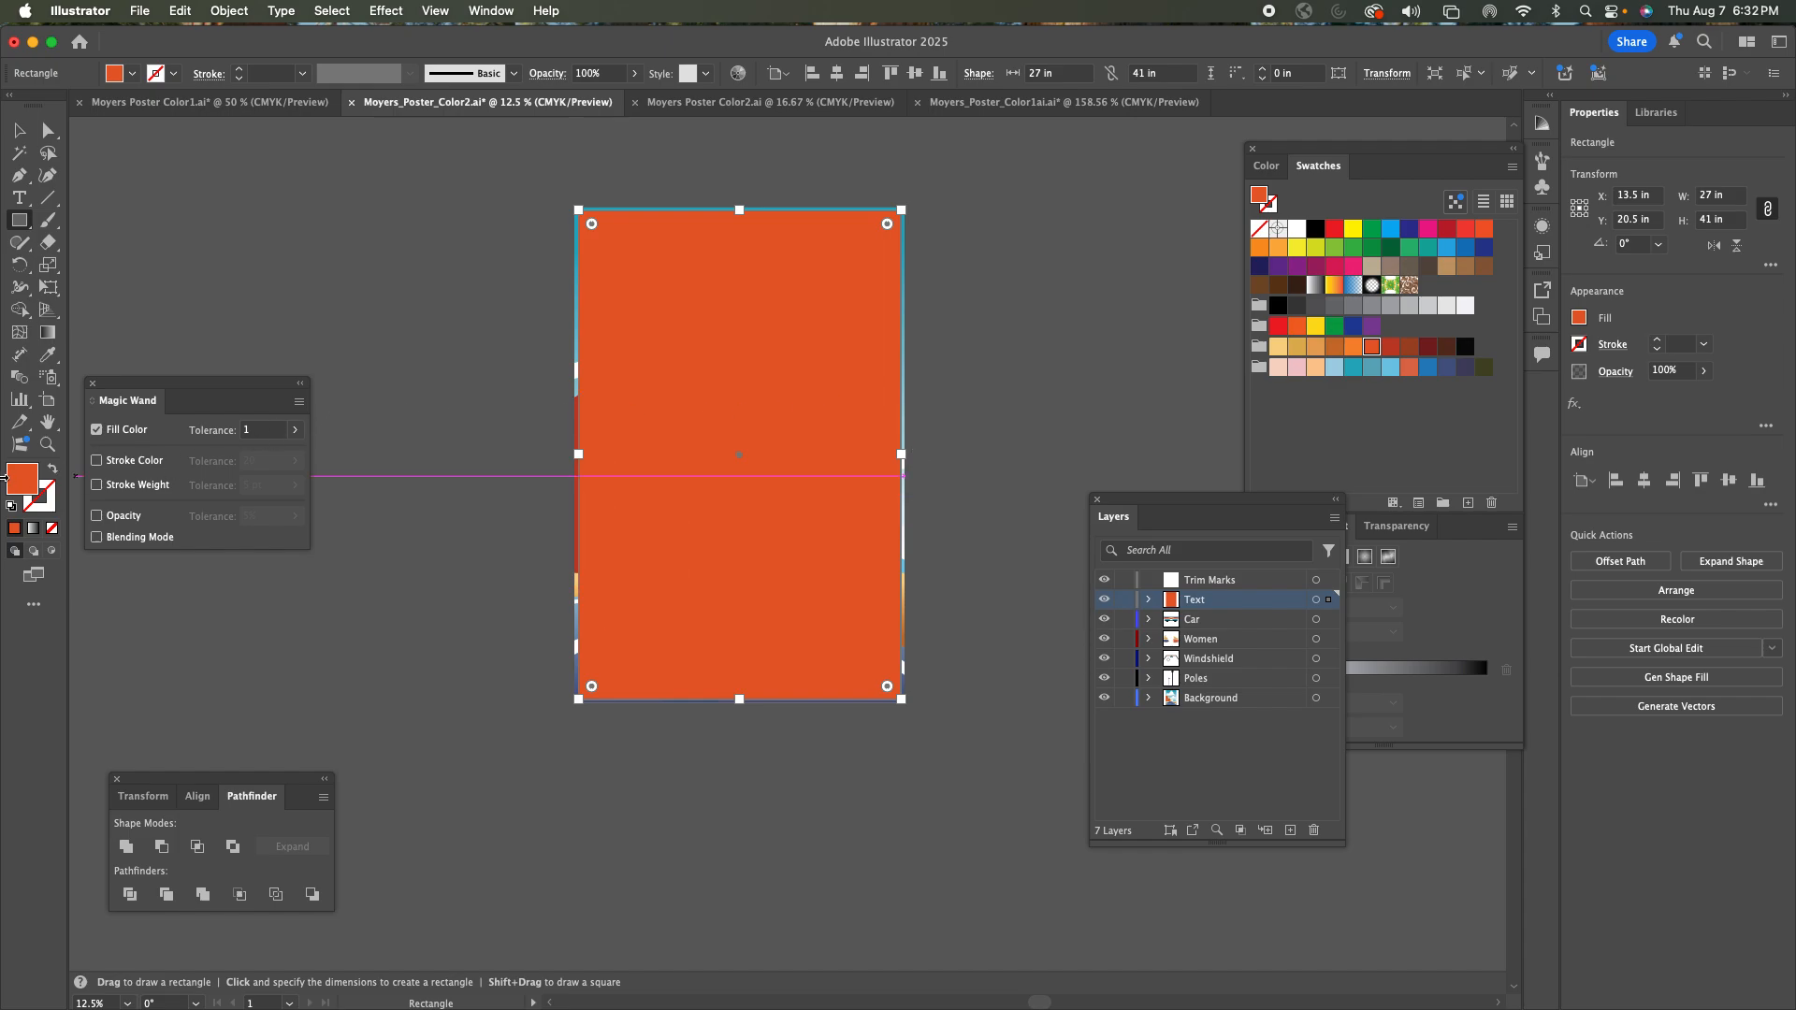
pyautogui.click(52, 531)
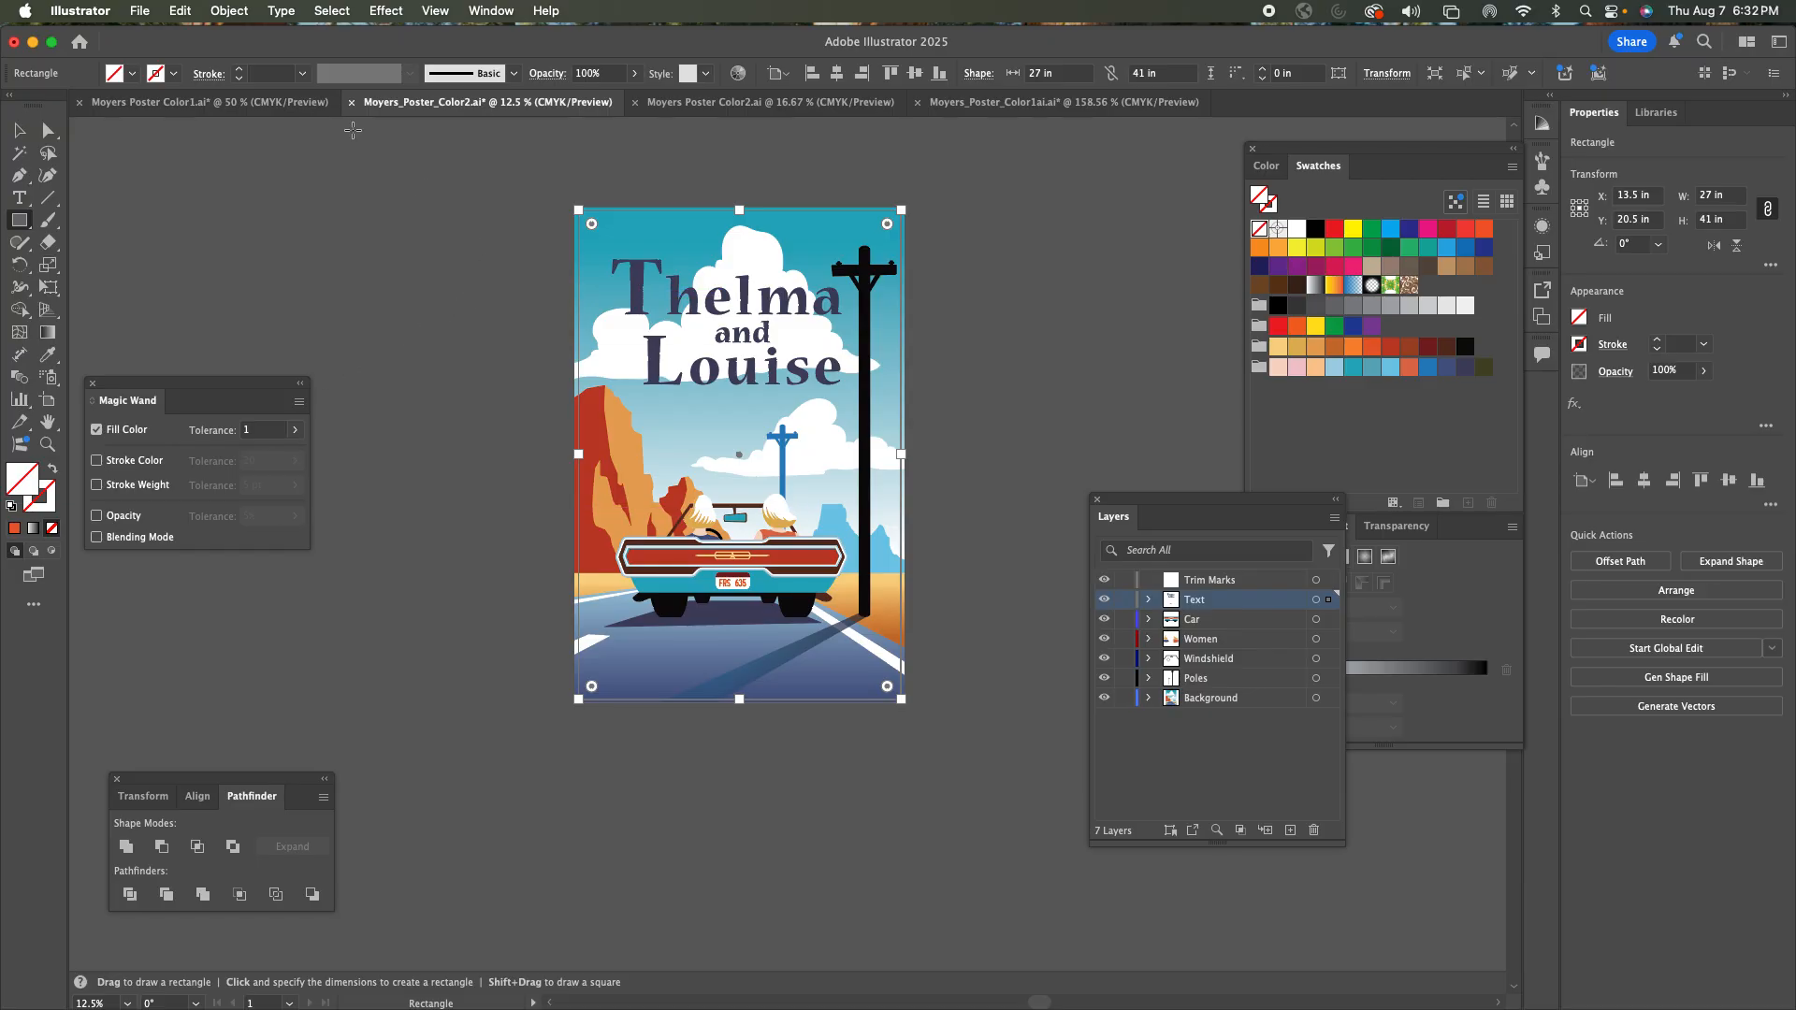
# Create trim marks from the 27 by 41 in rectangle and deselect them.
pyautogui.click(224, 9)
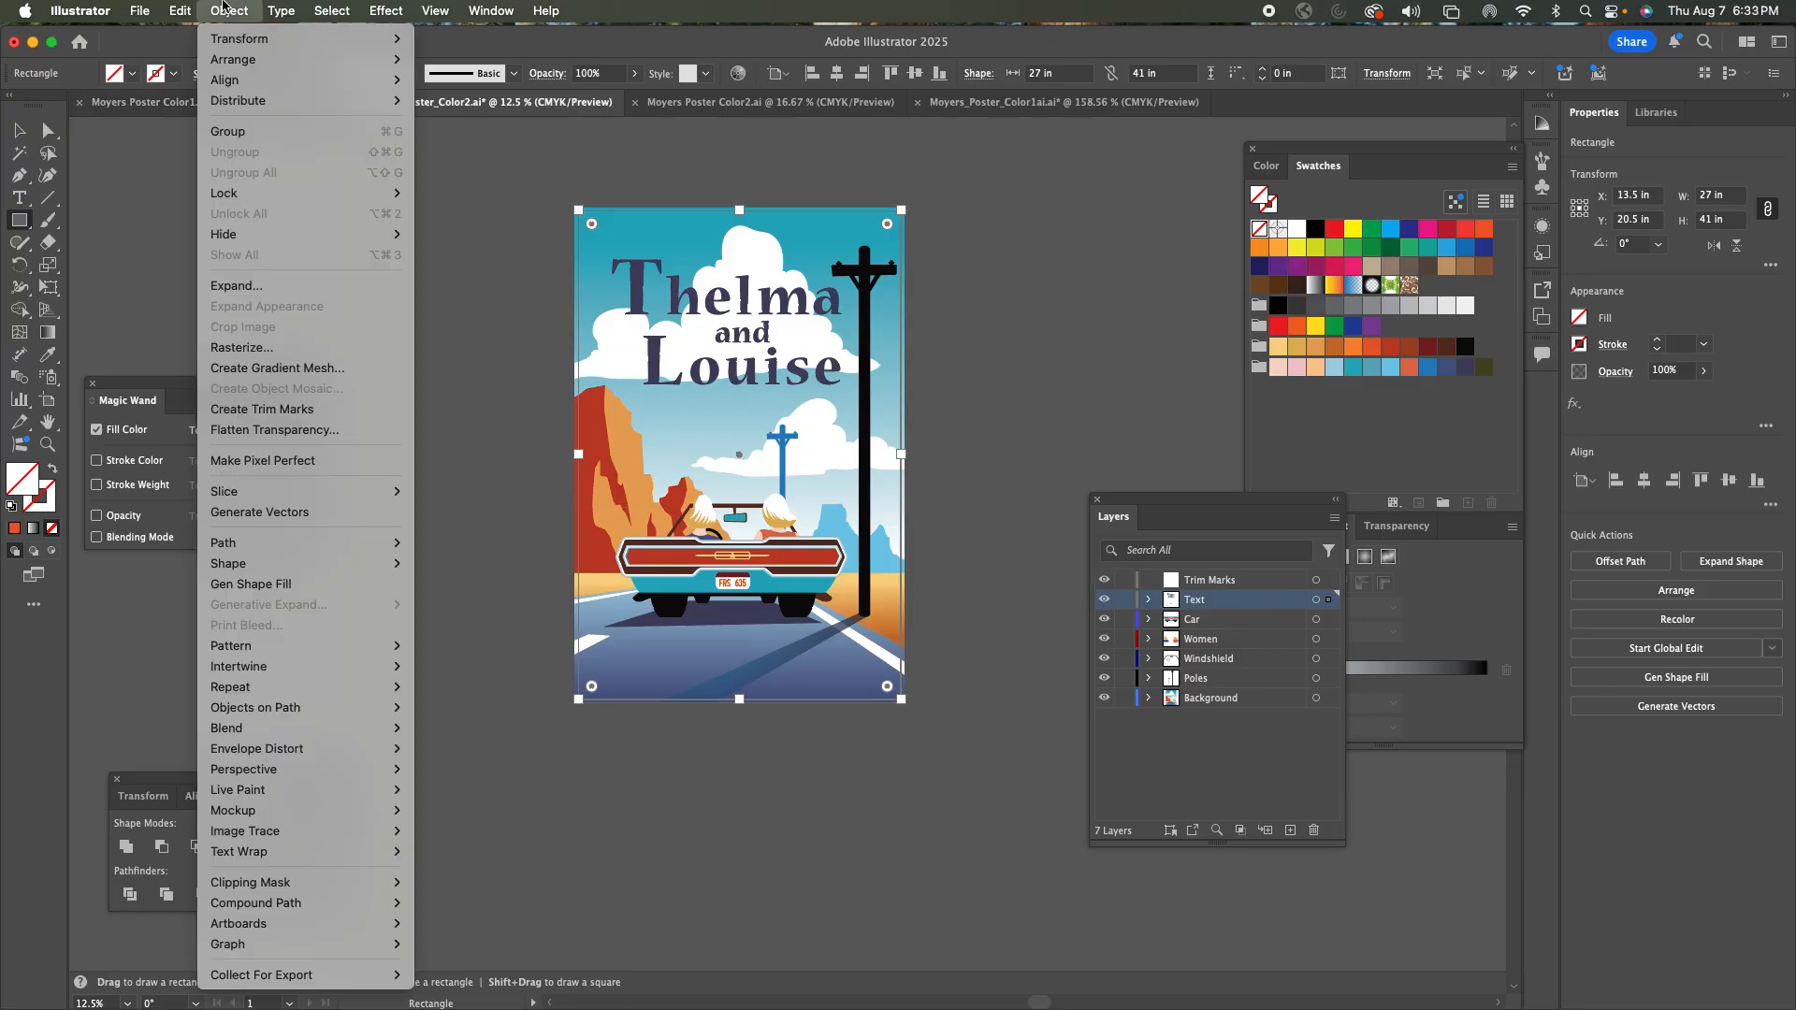
pyautogui.click(336, 413)
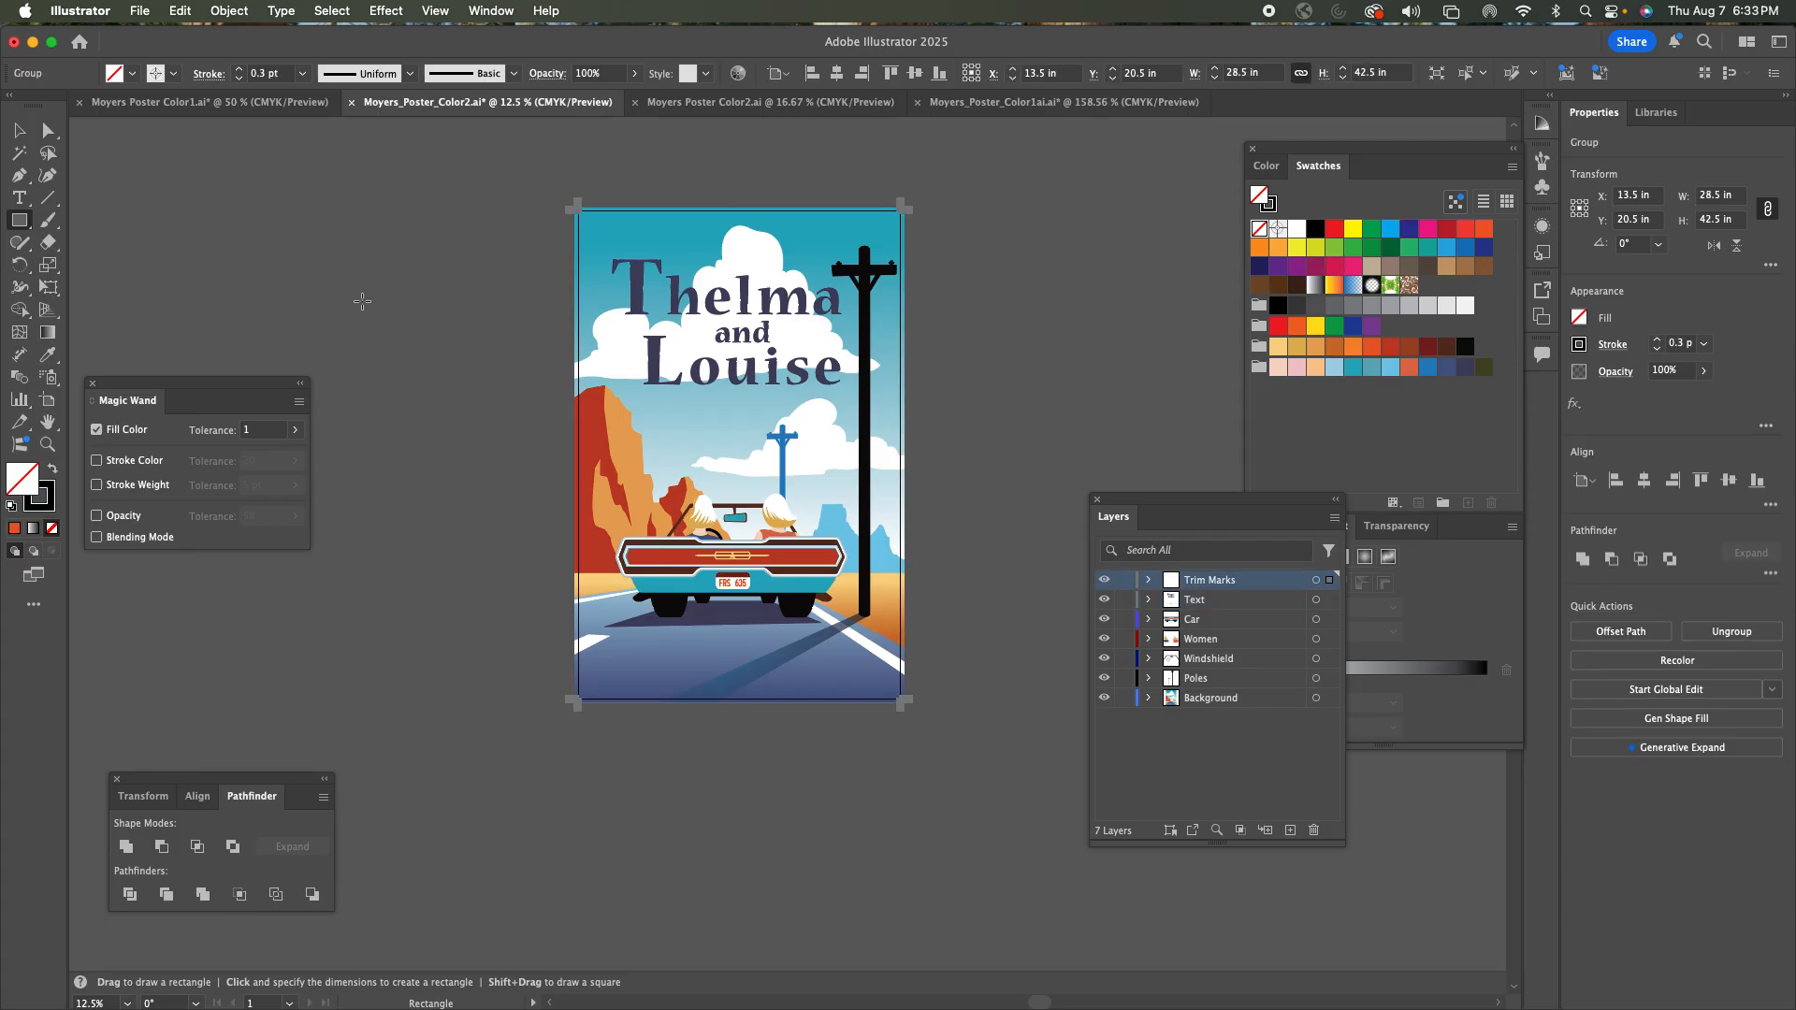
pyautogui.click(50, 131)
pyautogui.click(313, 220)
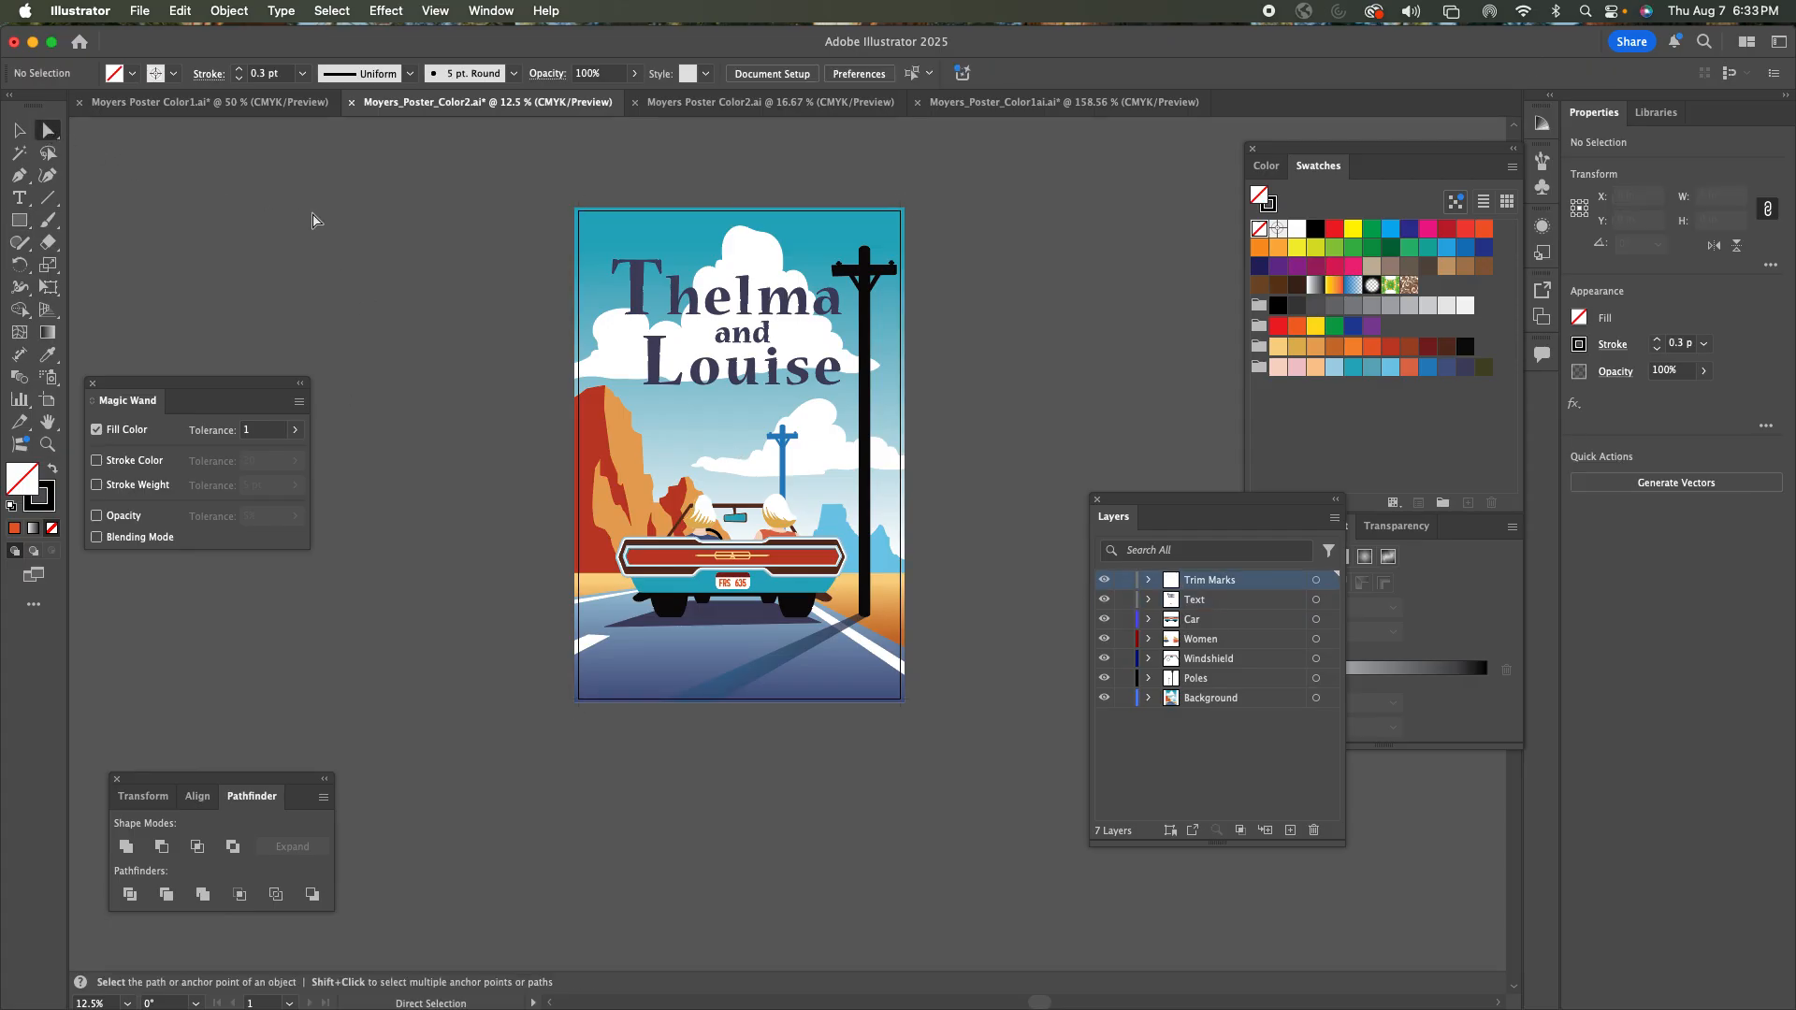
# Hide the artboards so that the trim marks stand out around the poster.
pyautogui.press('z')
pyautogui.moveTo(550, 187); pyautogui.dragTo(697, 328)
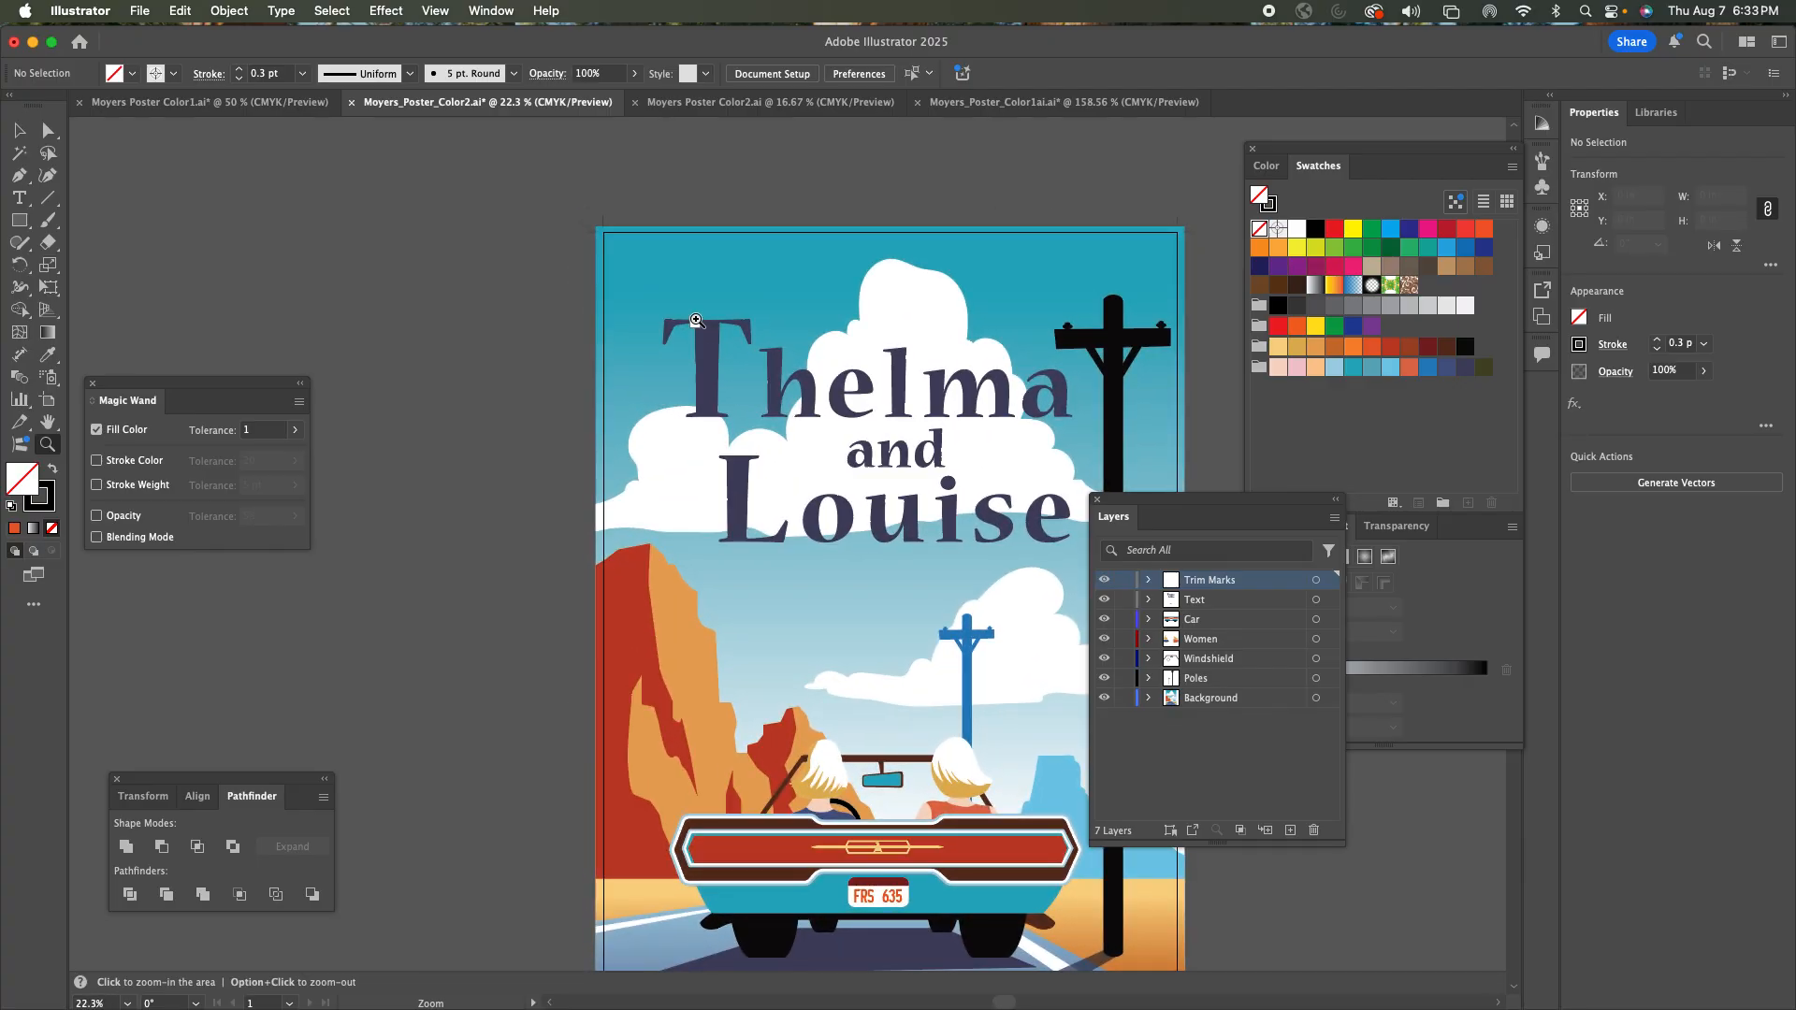
pyautogui.click(436, 9)
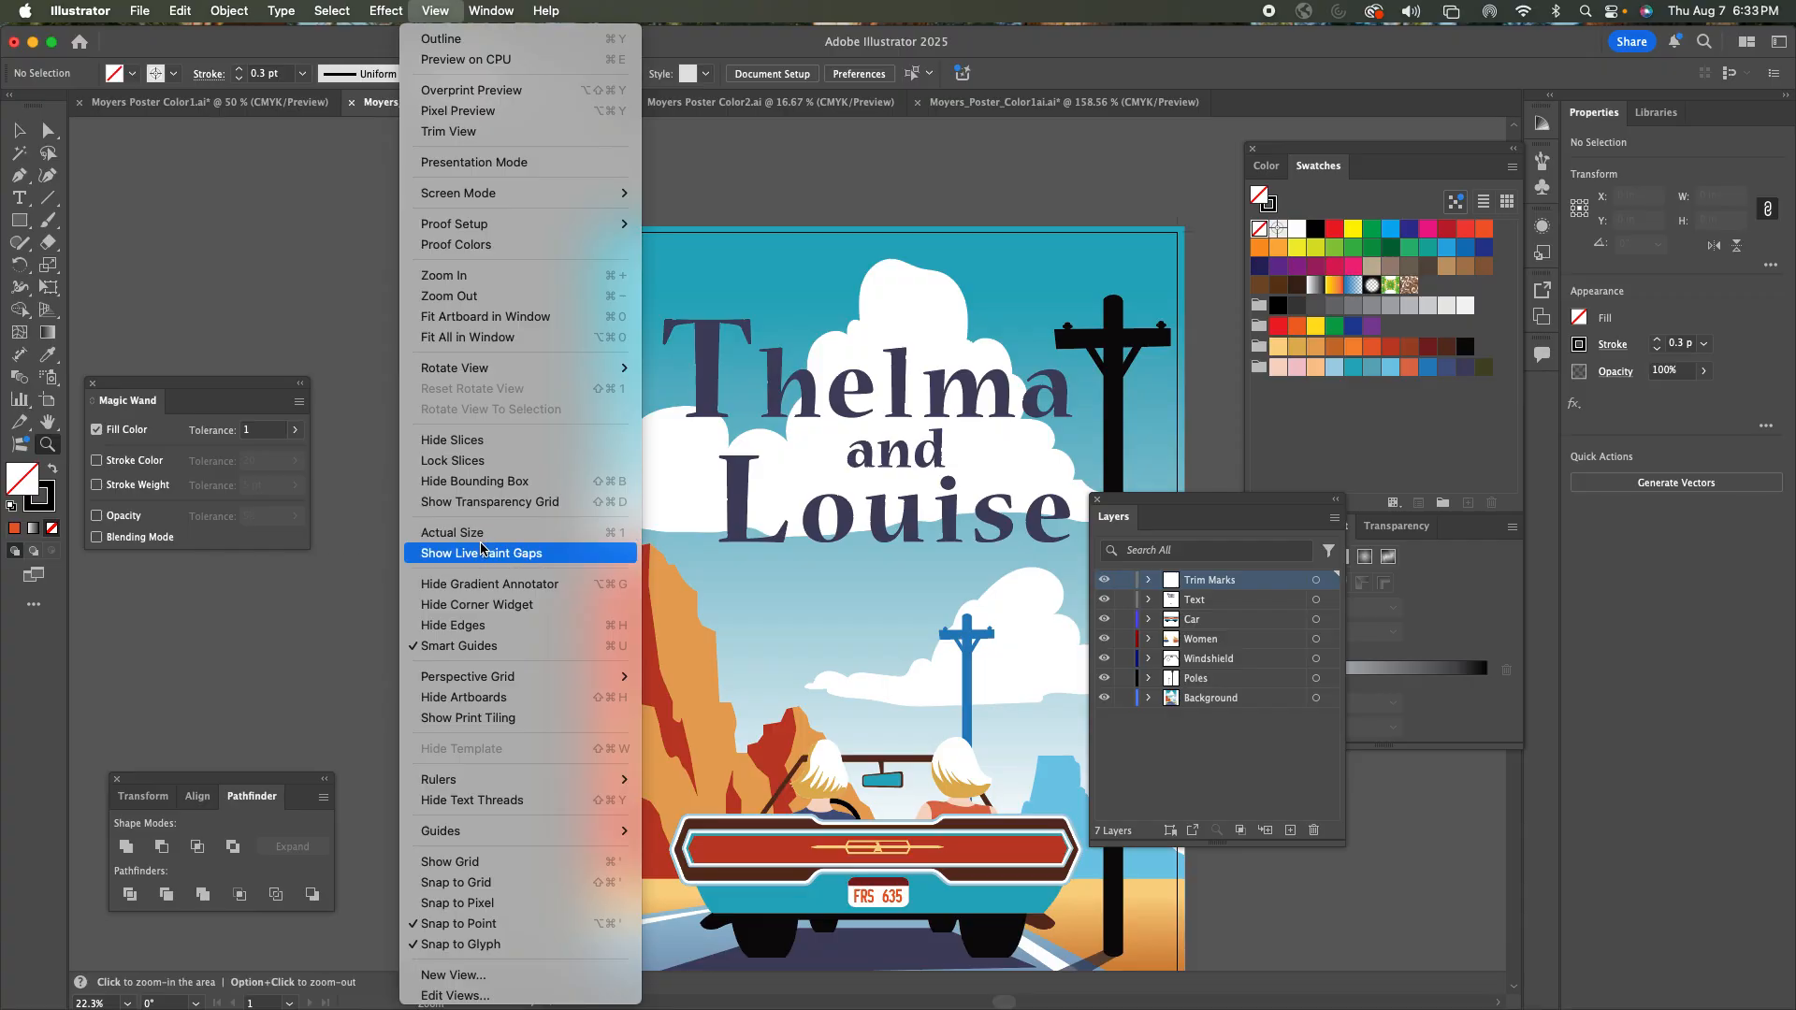
pyautogui.click(480, 700)
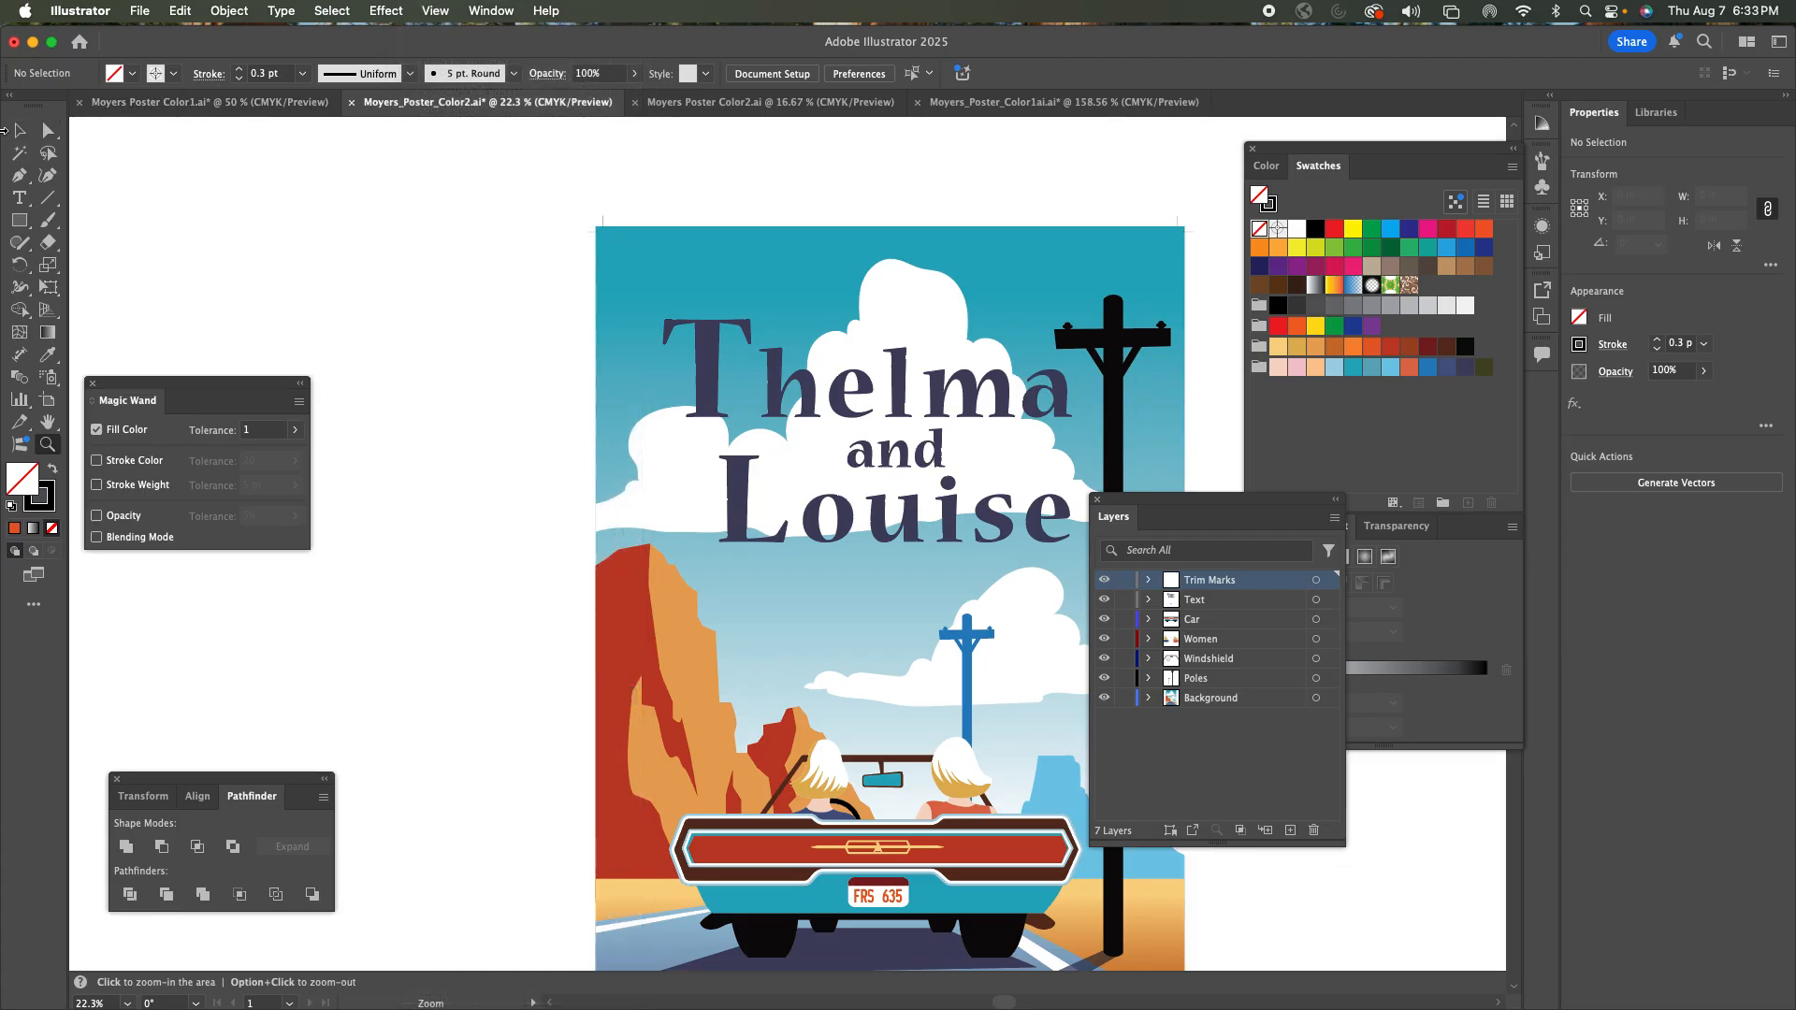
# Set the trim marks' stroke weight to 0.5 pt and deselect them.
pyautogui.click(19, 131)
pyautogui.click(606, 234)
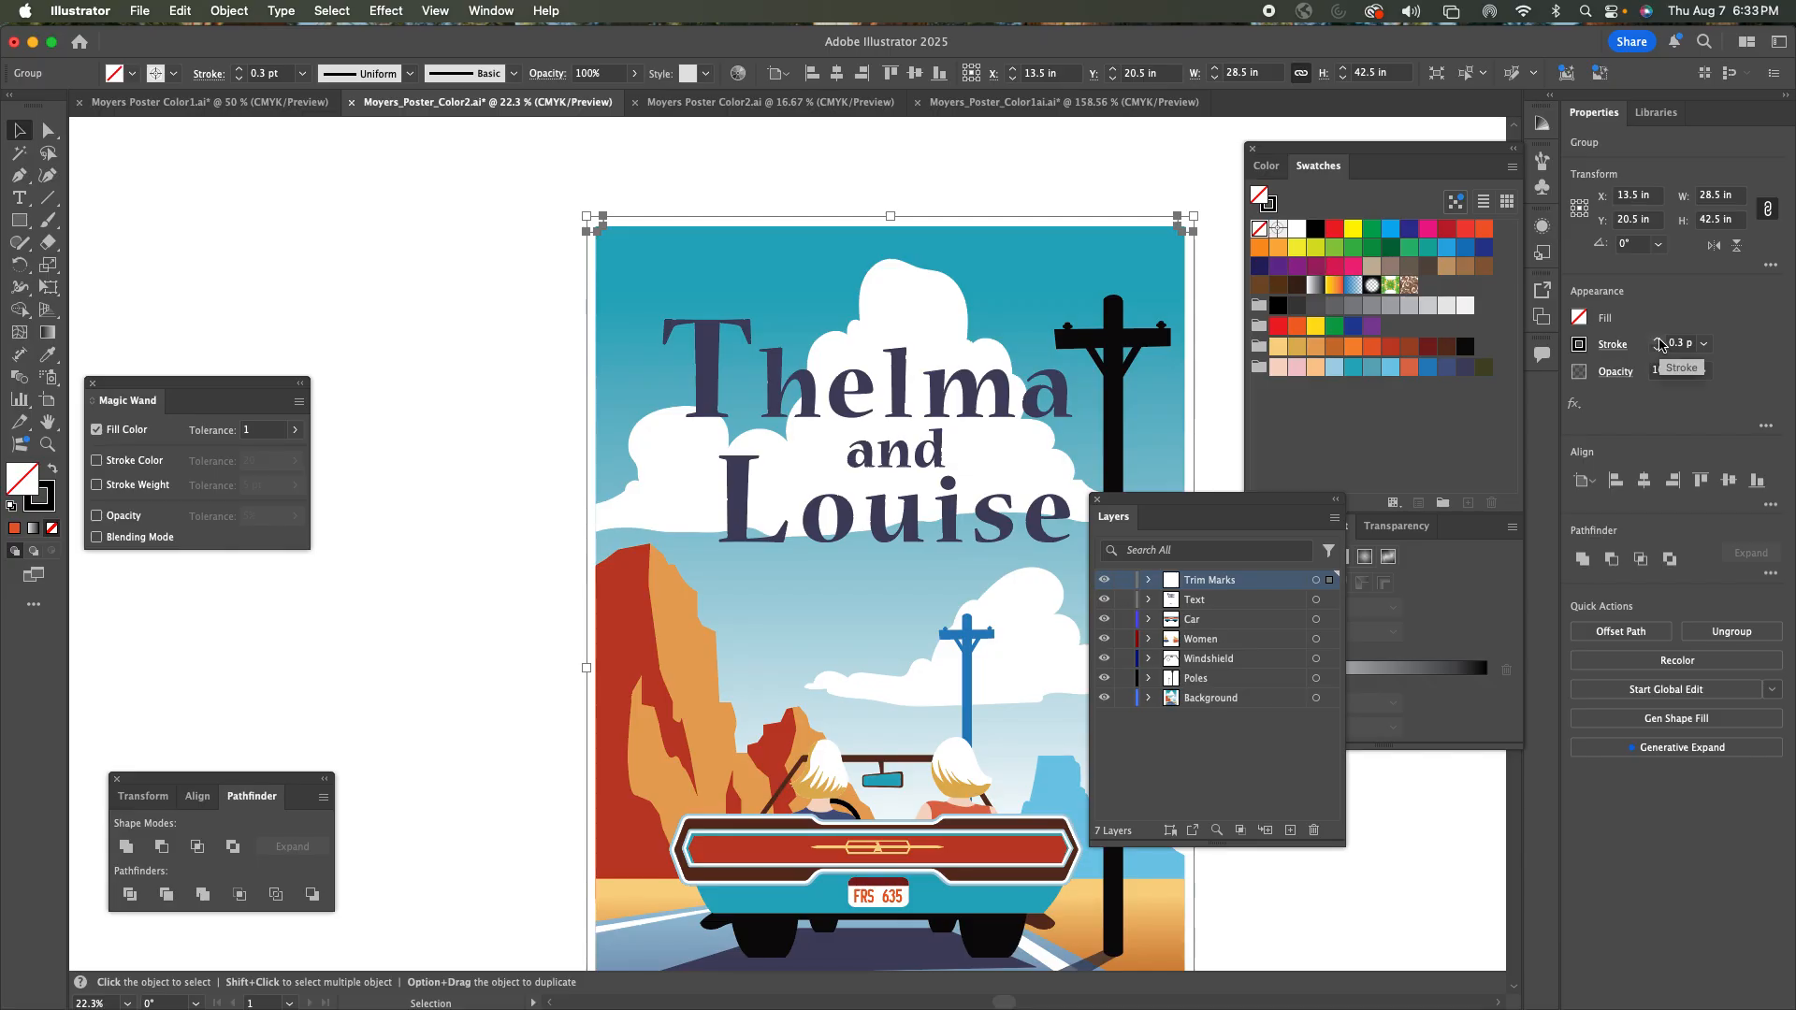
pyautogui.click(1658, 341)
pyautogui.click(1138, 180)
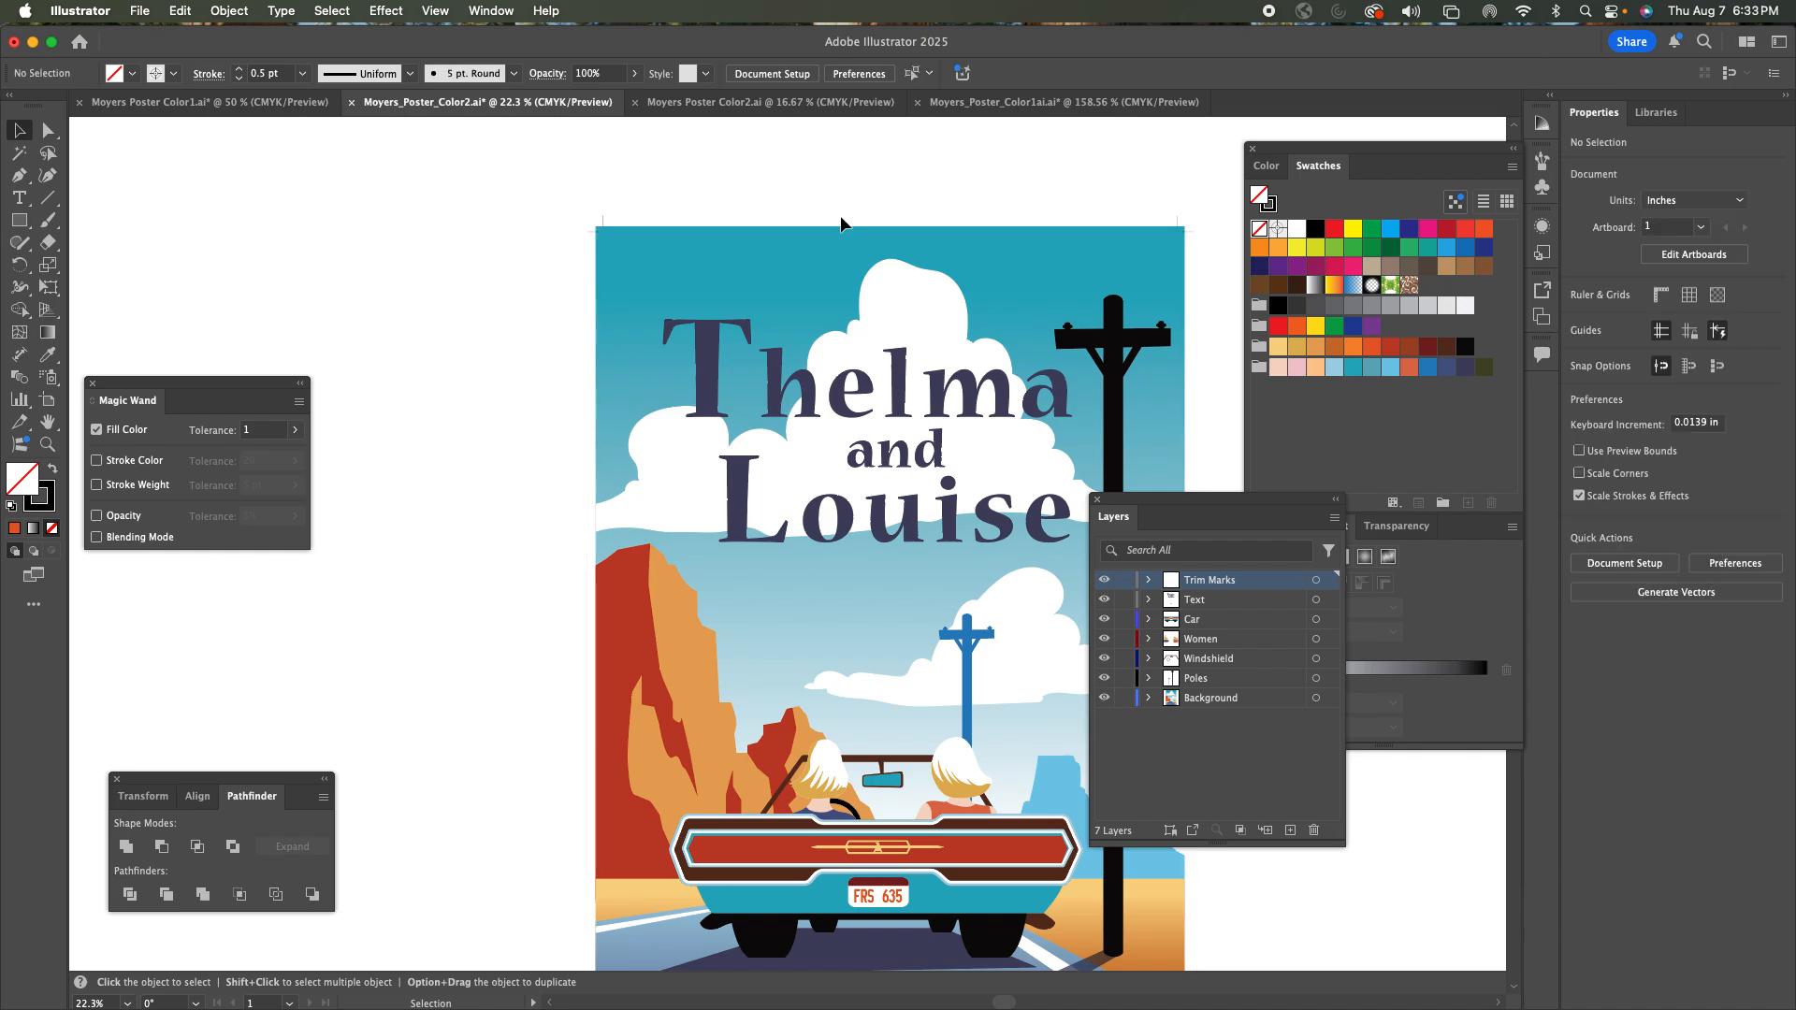
# Examine the trim marks at the poster's upper-left corner up close and view the whole poster.
pyautogui.press('z')
pyautogui.moveTo(576, 203); pyautogui.dragTo(952, 382)
pyautogui.press('v')
pyautogui.press('super+minus')
pyautogui.press('super+minus')
pyautogui.press('super+minus')
pyautogui.press('super+minus')
pyautogui.press('super+minus')
pyautogui.press('super+minus')
pyautogui.press('super+minus')
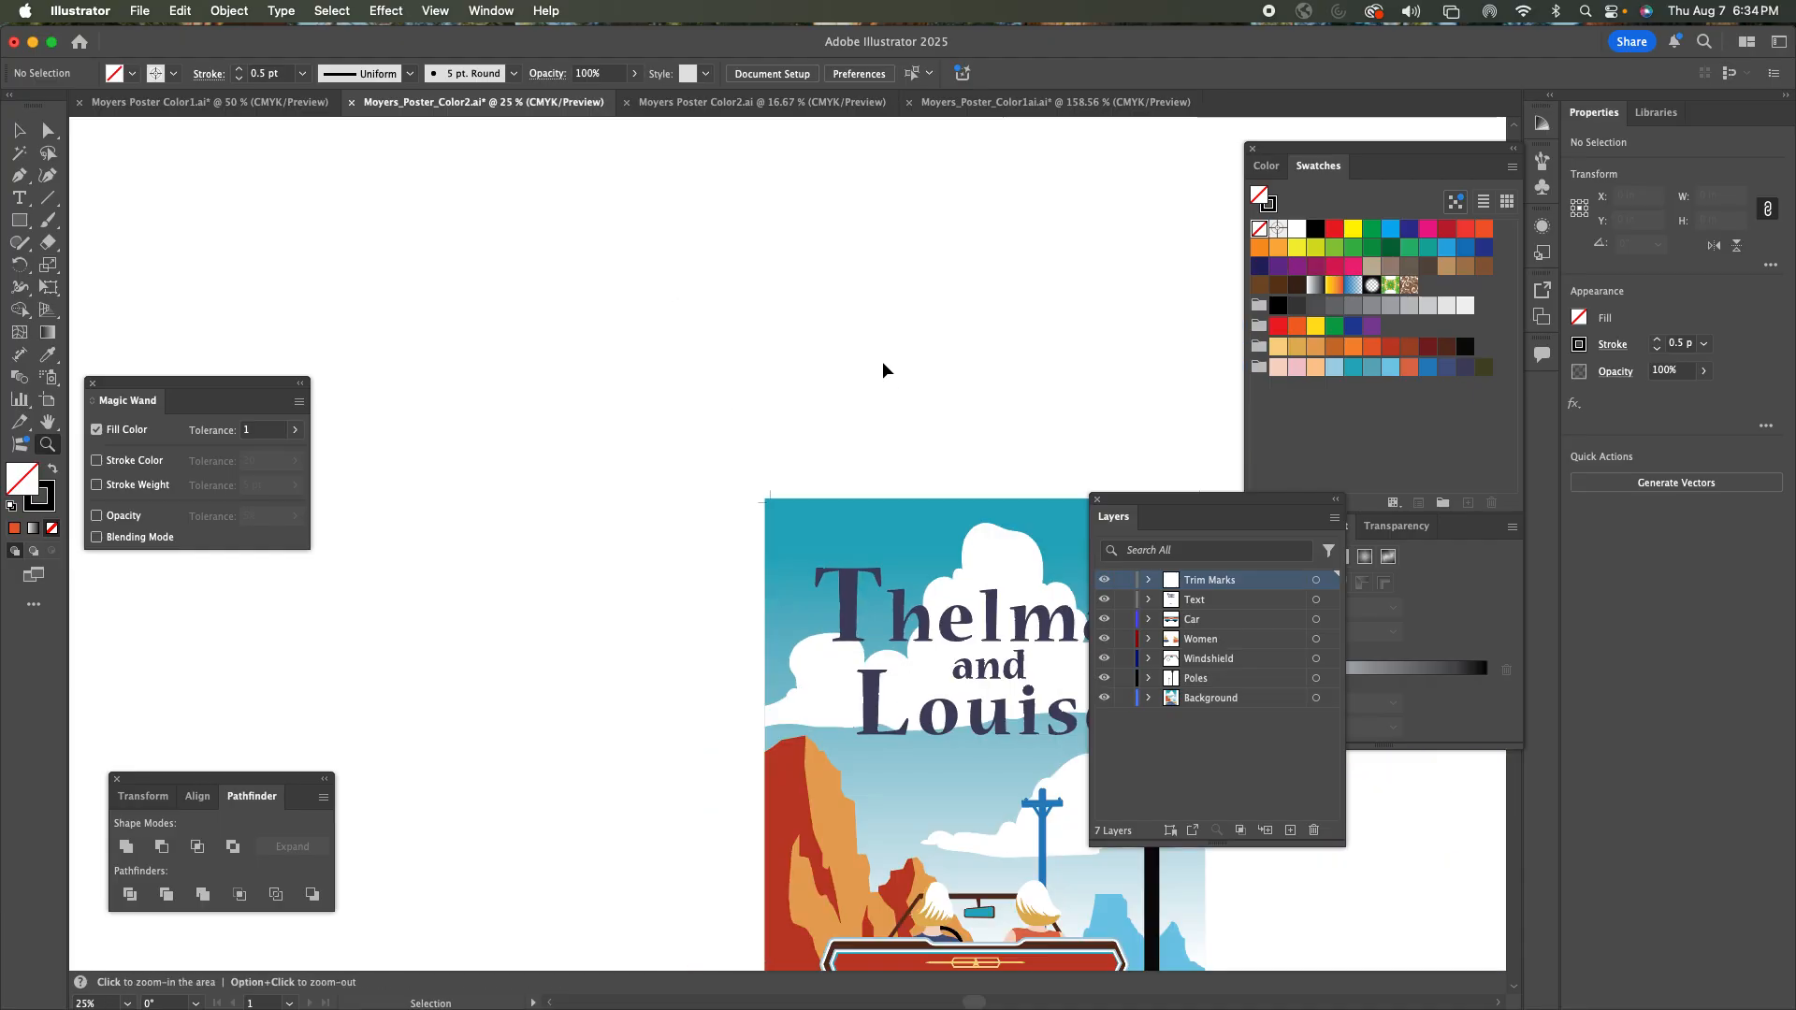
pyautogui.press('z')
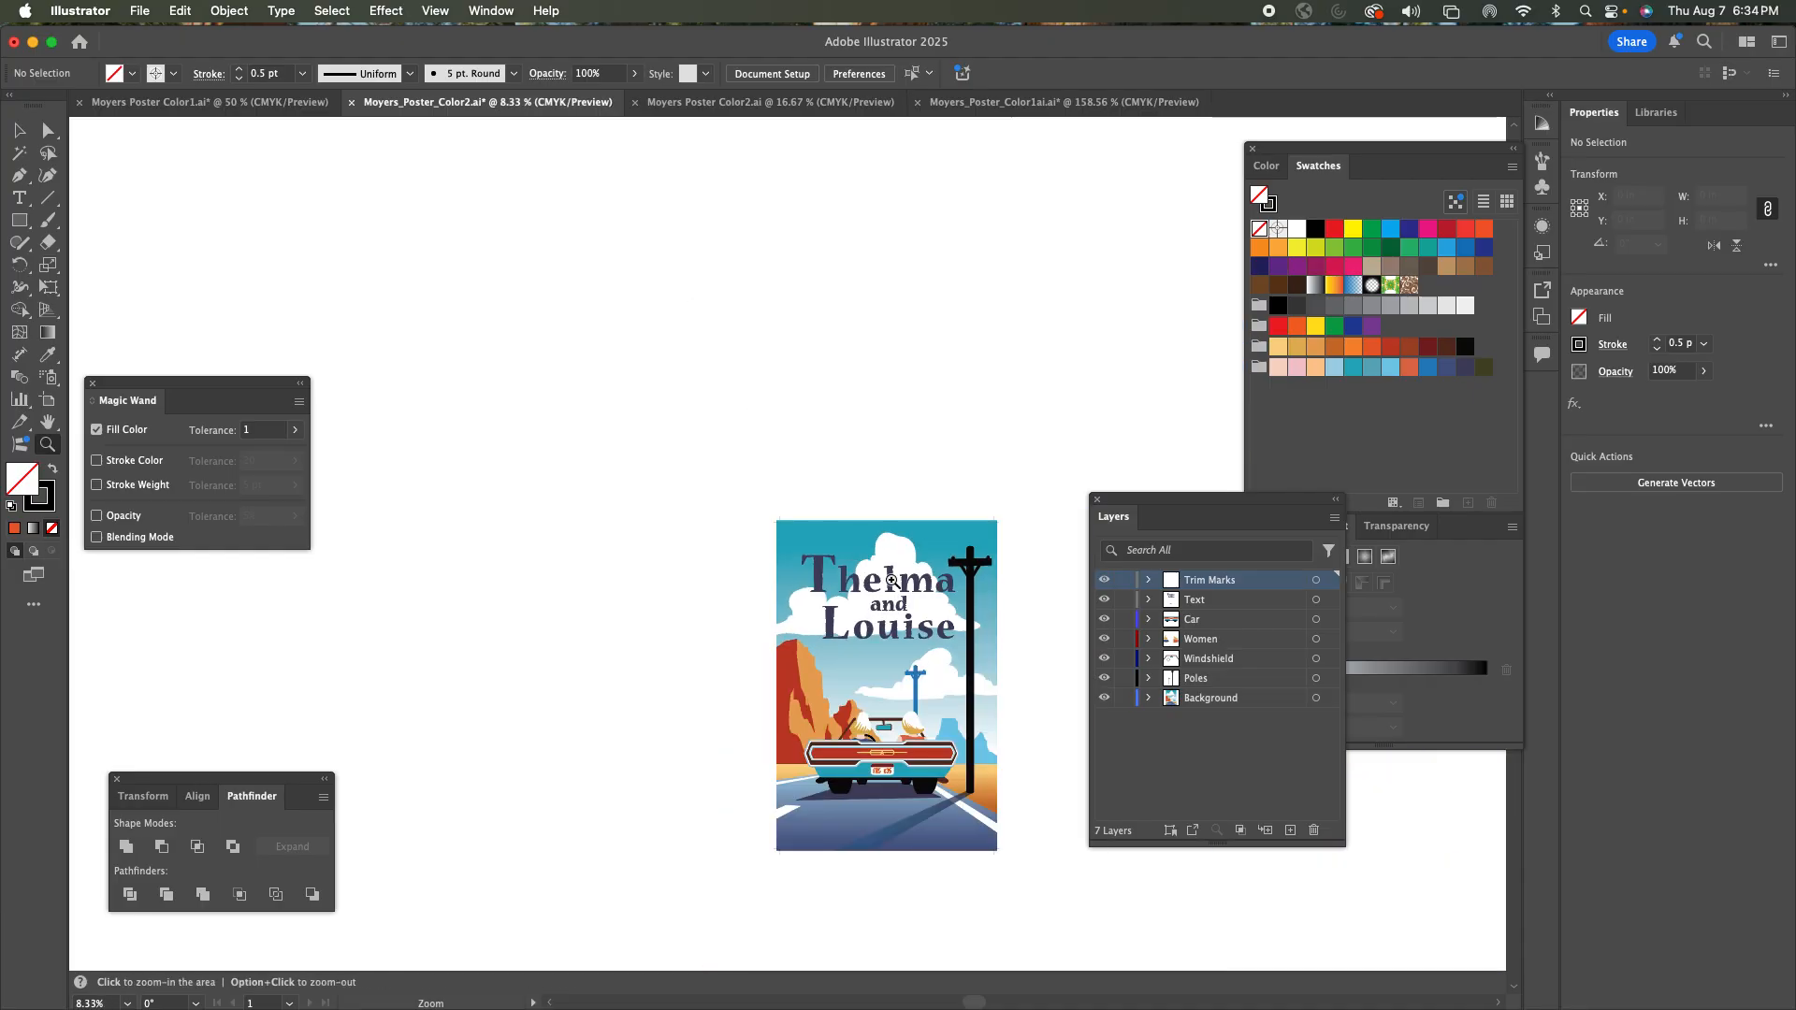
# Save the second color poster document with its trim marks.
pyautogui.click(924, 685)
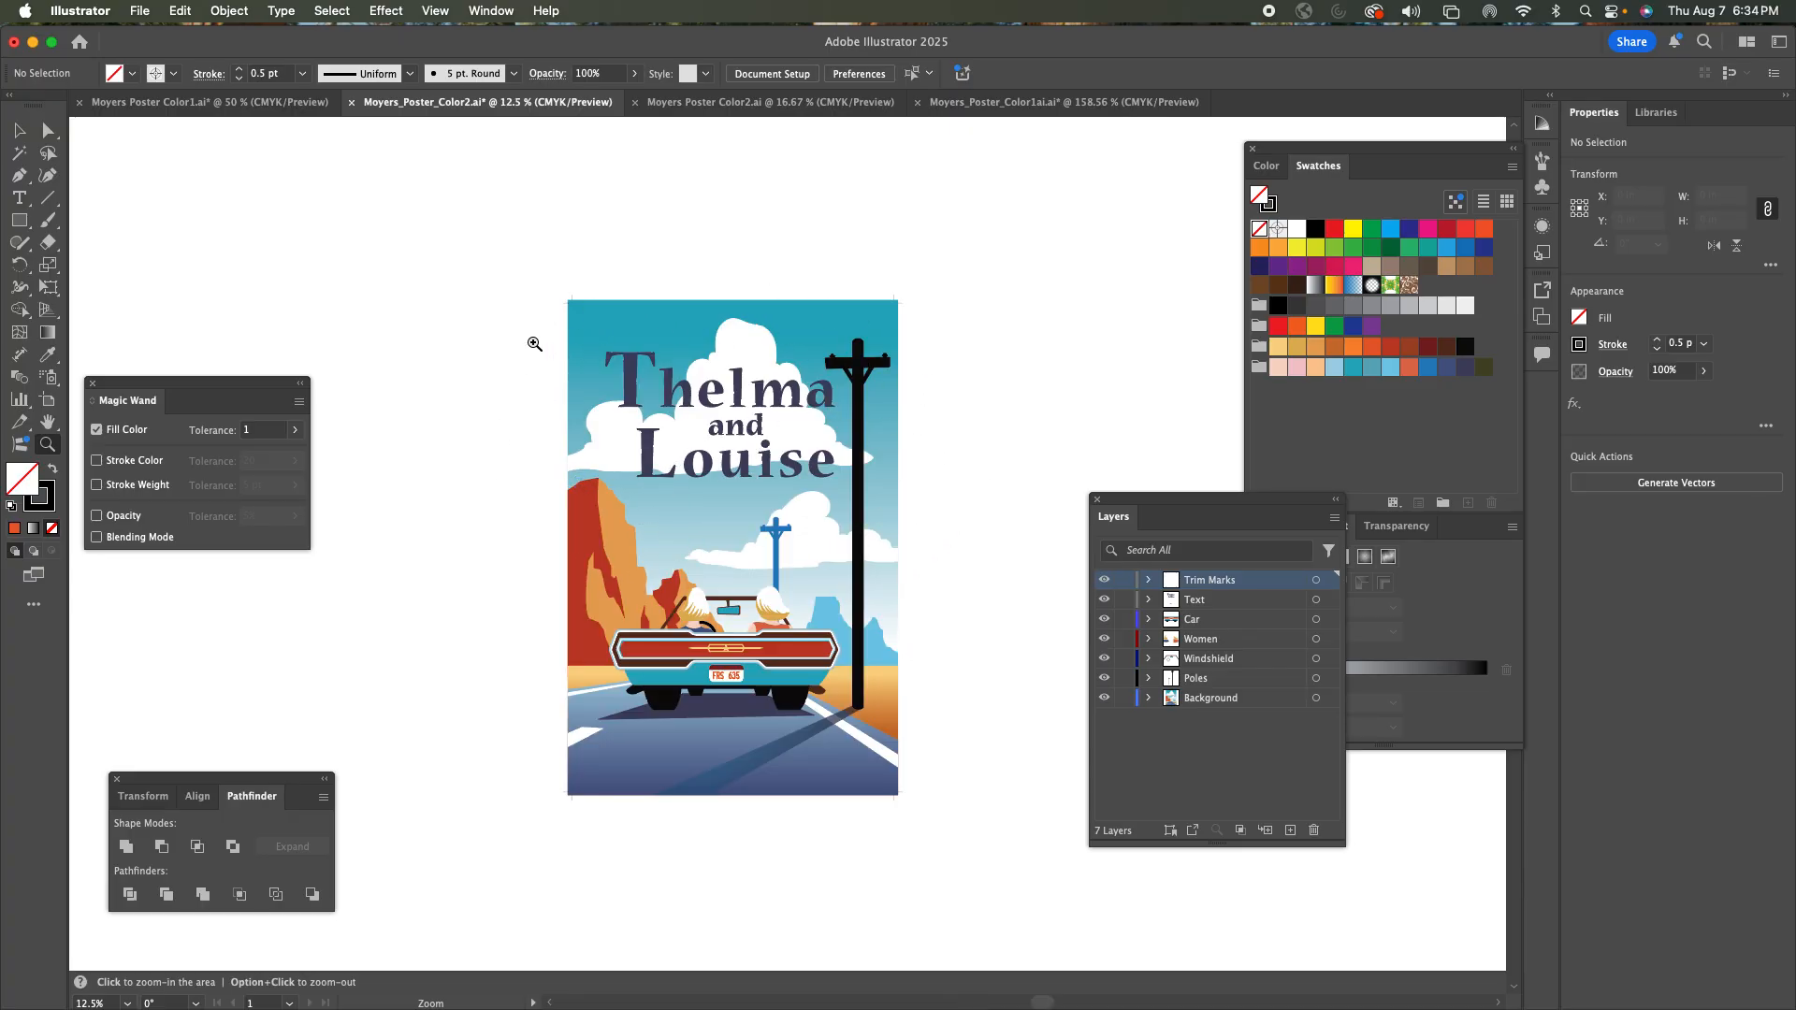
pyautogui.press('super')
pyautogui.press('super+s')
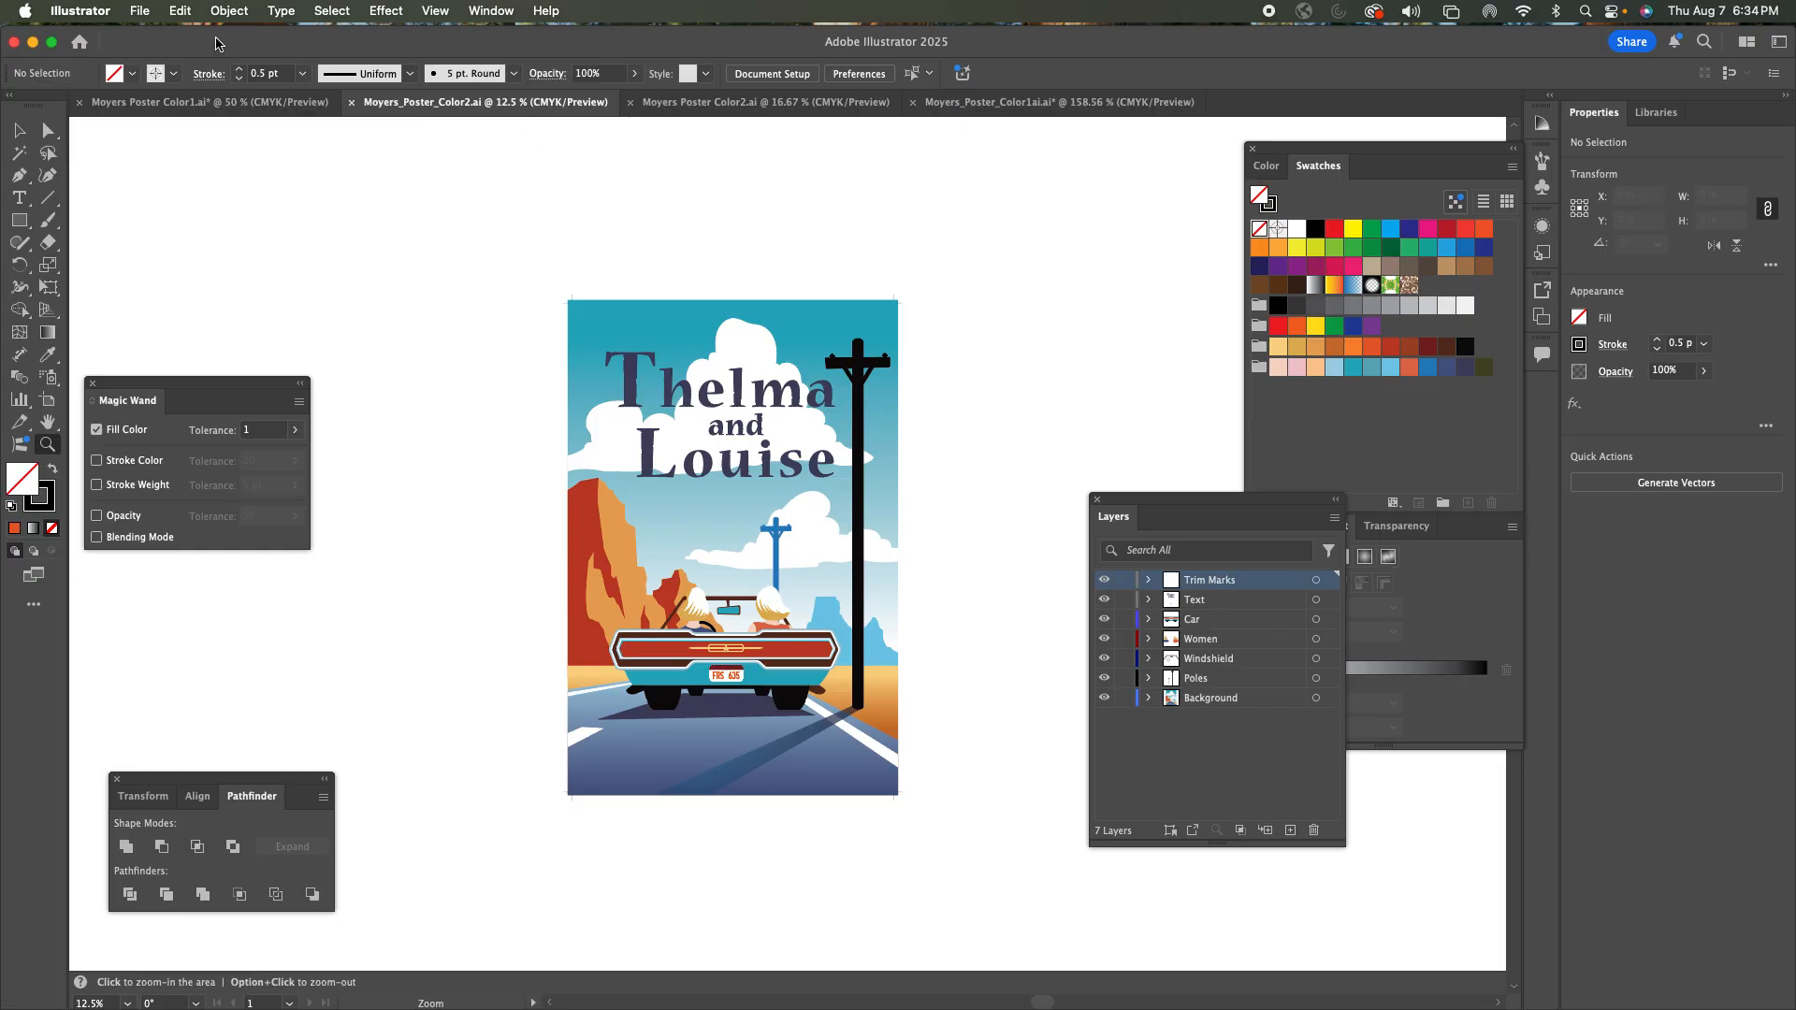
# Switch to the desktop, check the file information and size of the saved second color poster, and return to Illustrator.
pyautogui.click(34, 43)
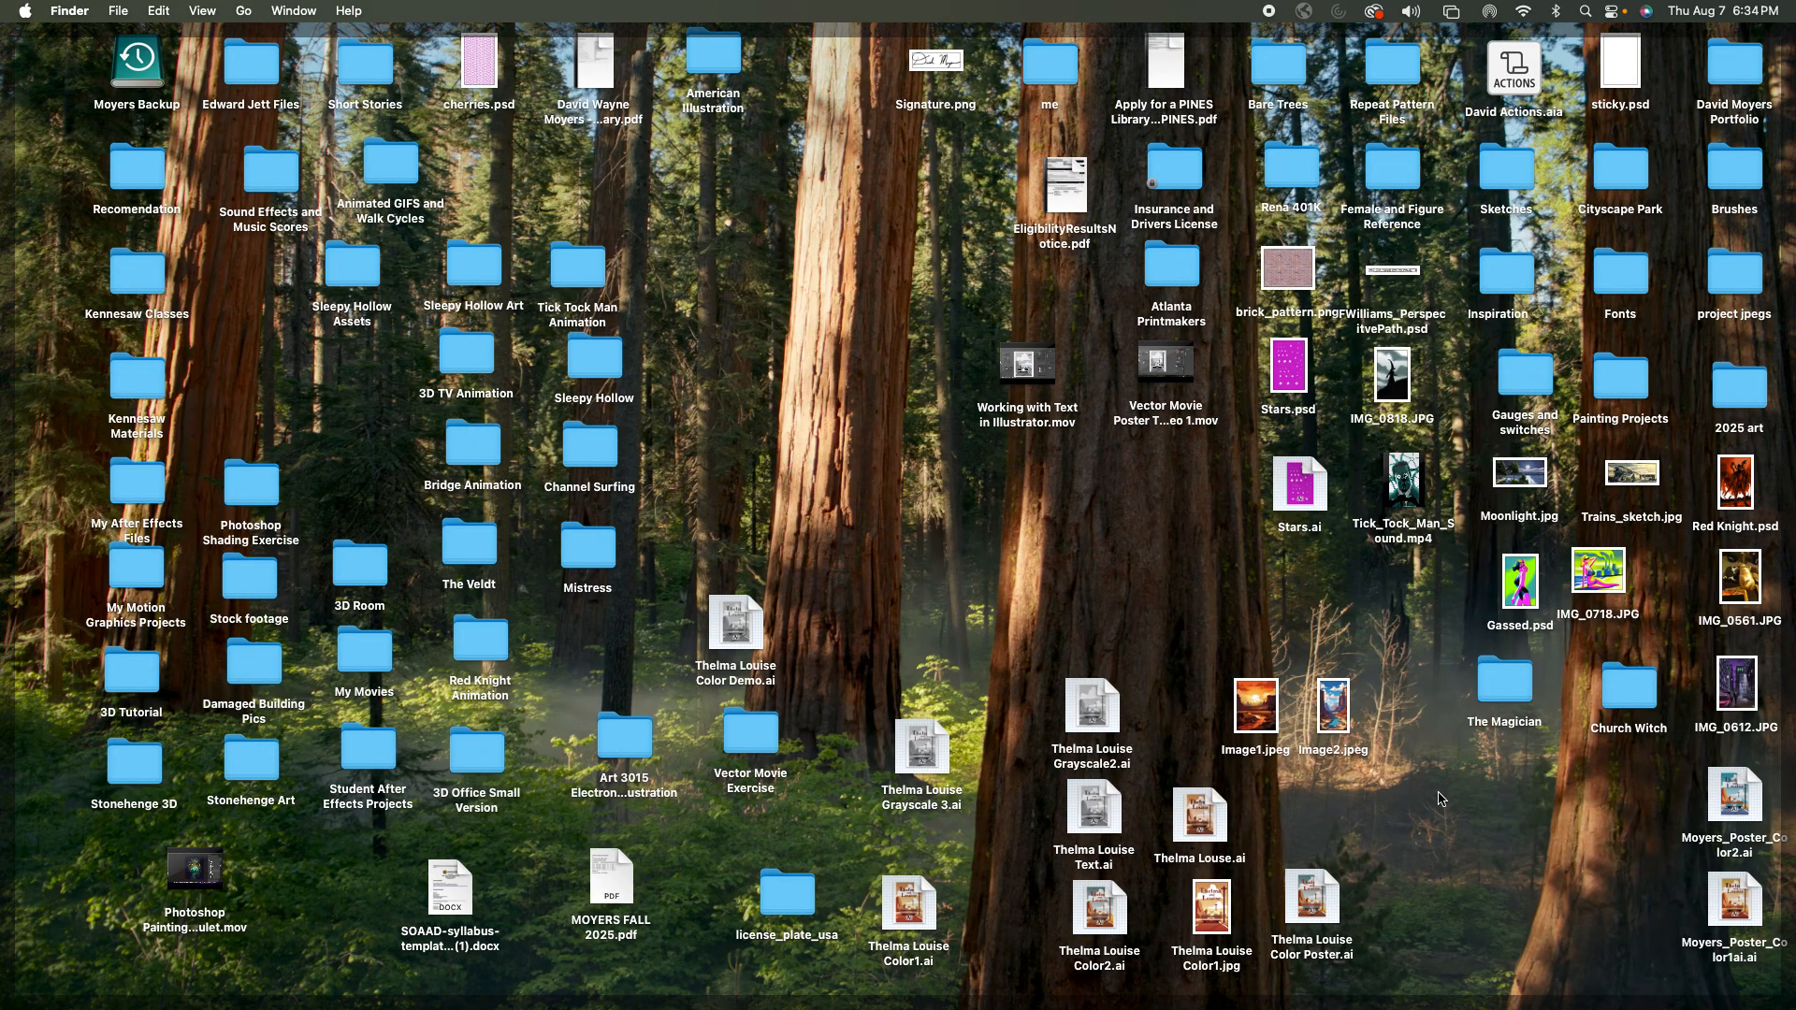
pyautogui.click(1747, 815)
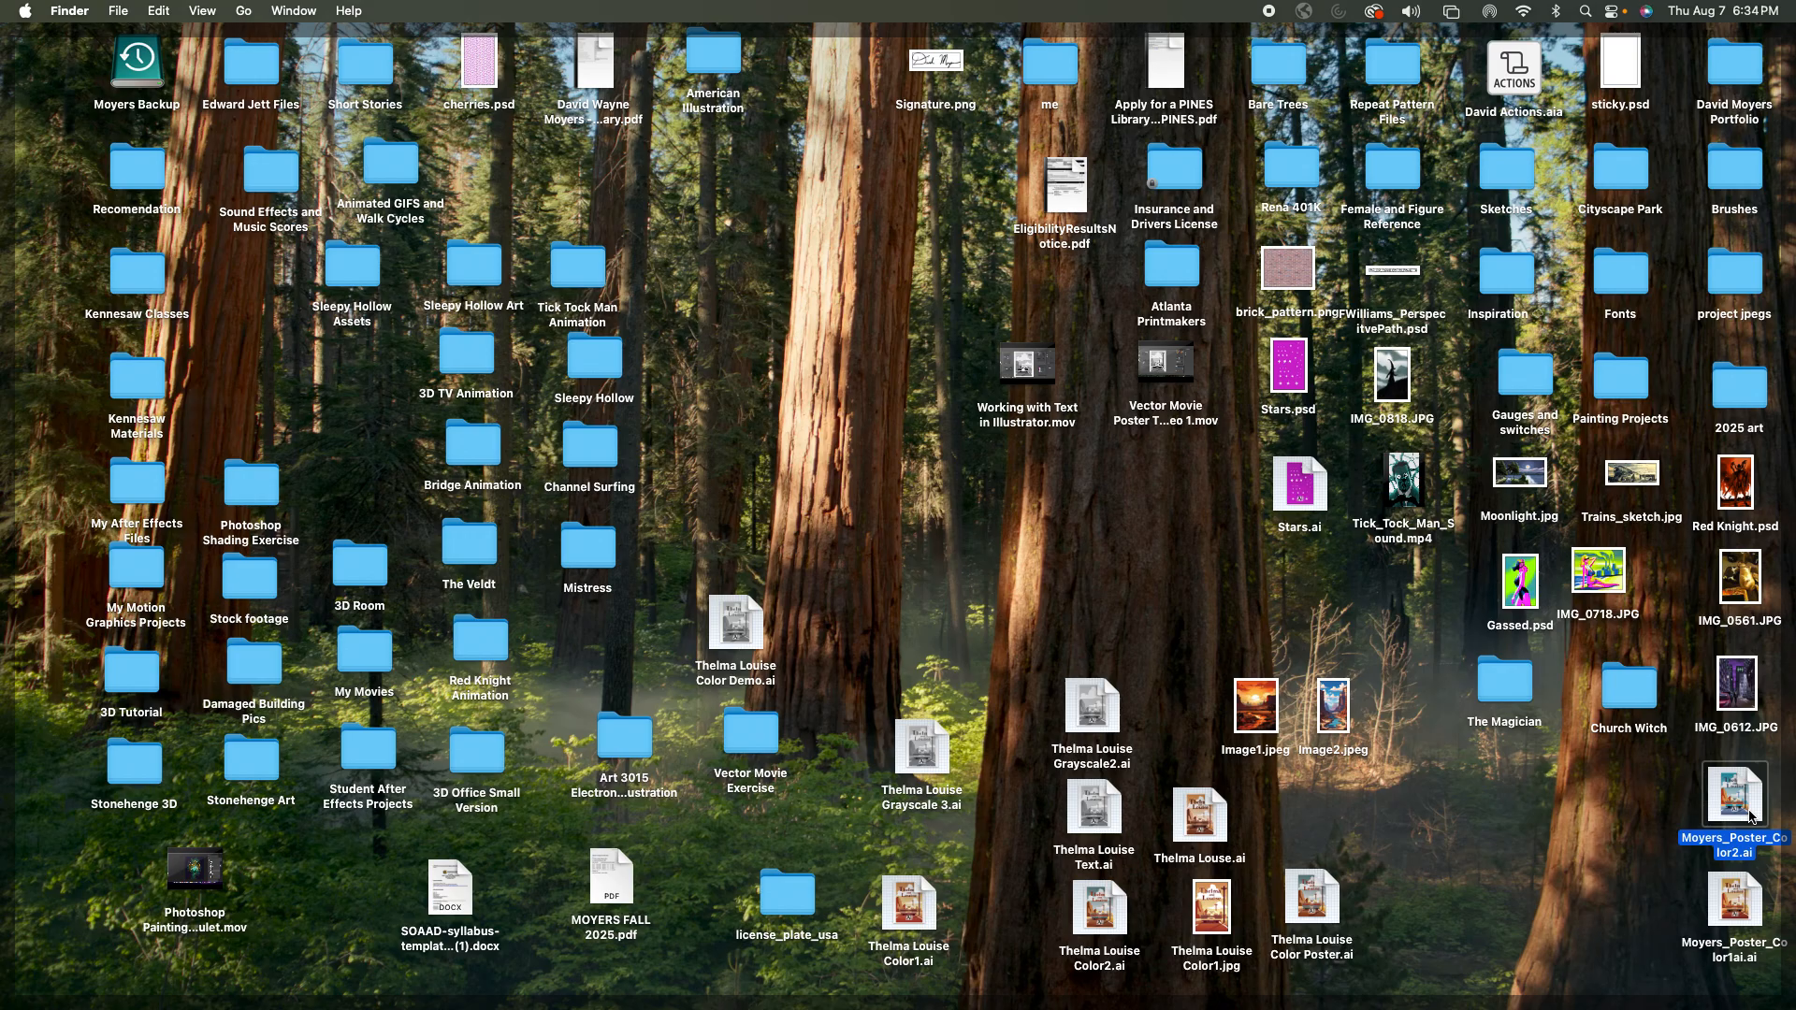
pyautogui.press('super+i')
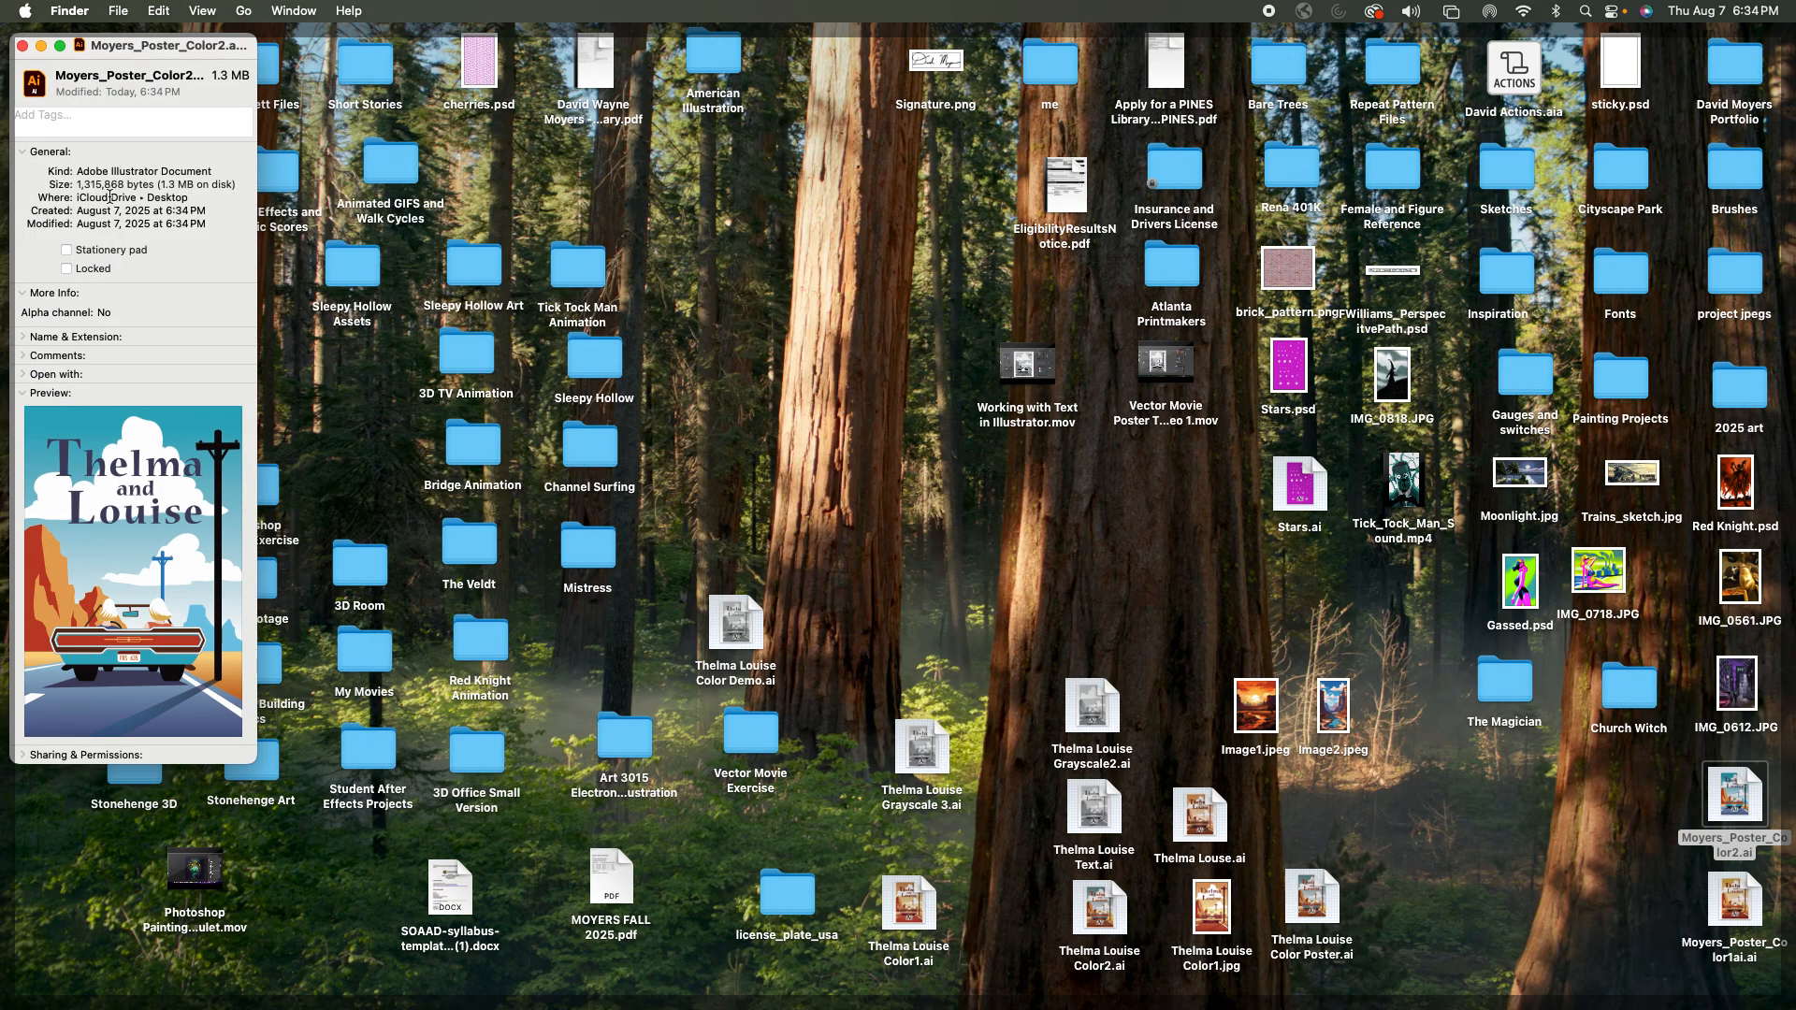
pyautogui.click(23, 46)
pyautogui.moveTo(1472, 1007)
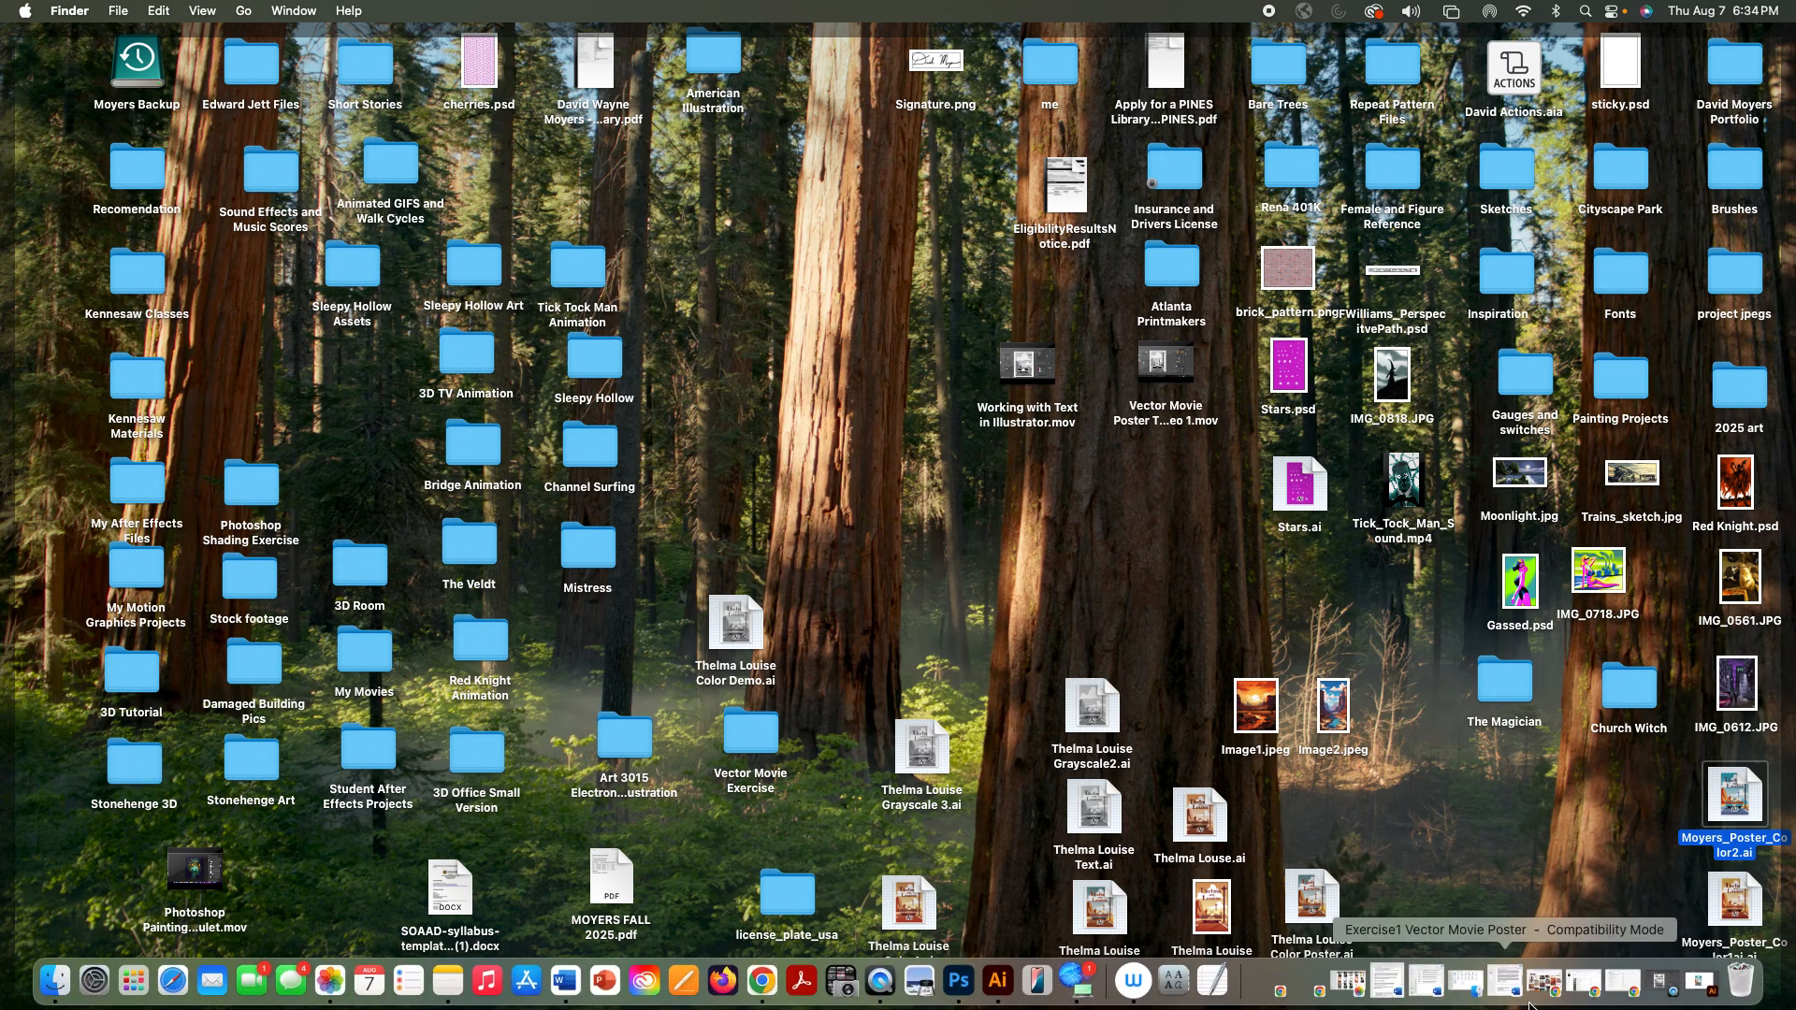
pyautogui.click(1667, 982)
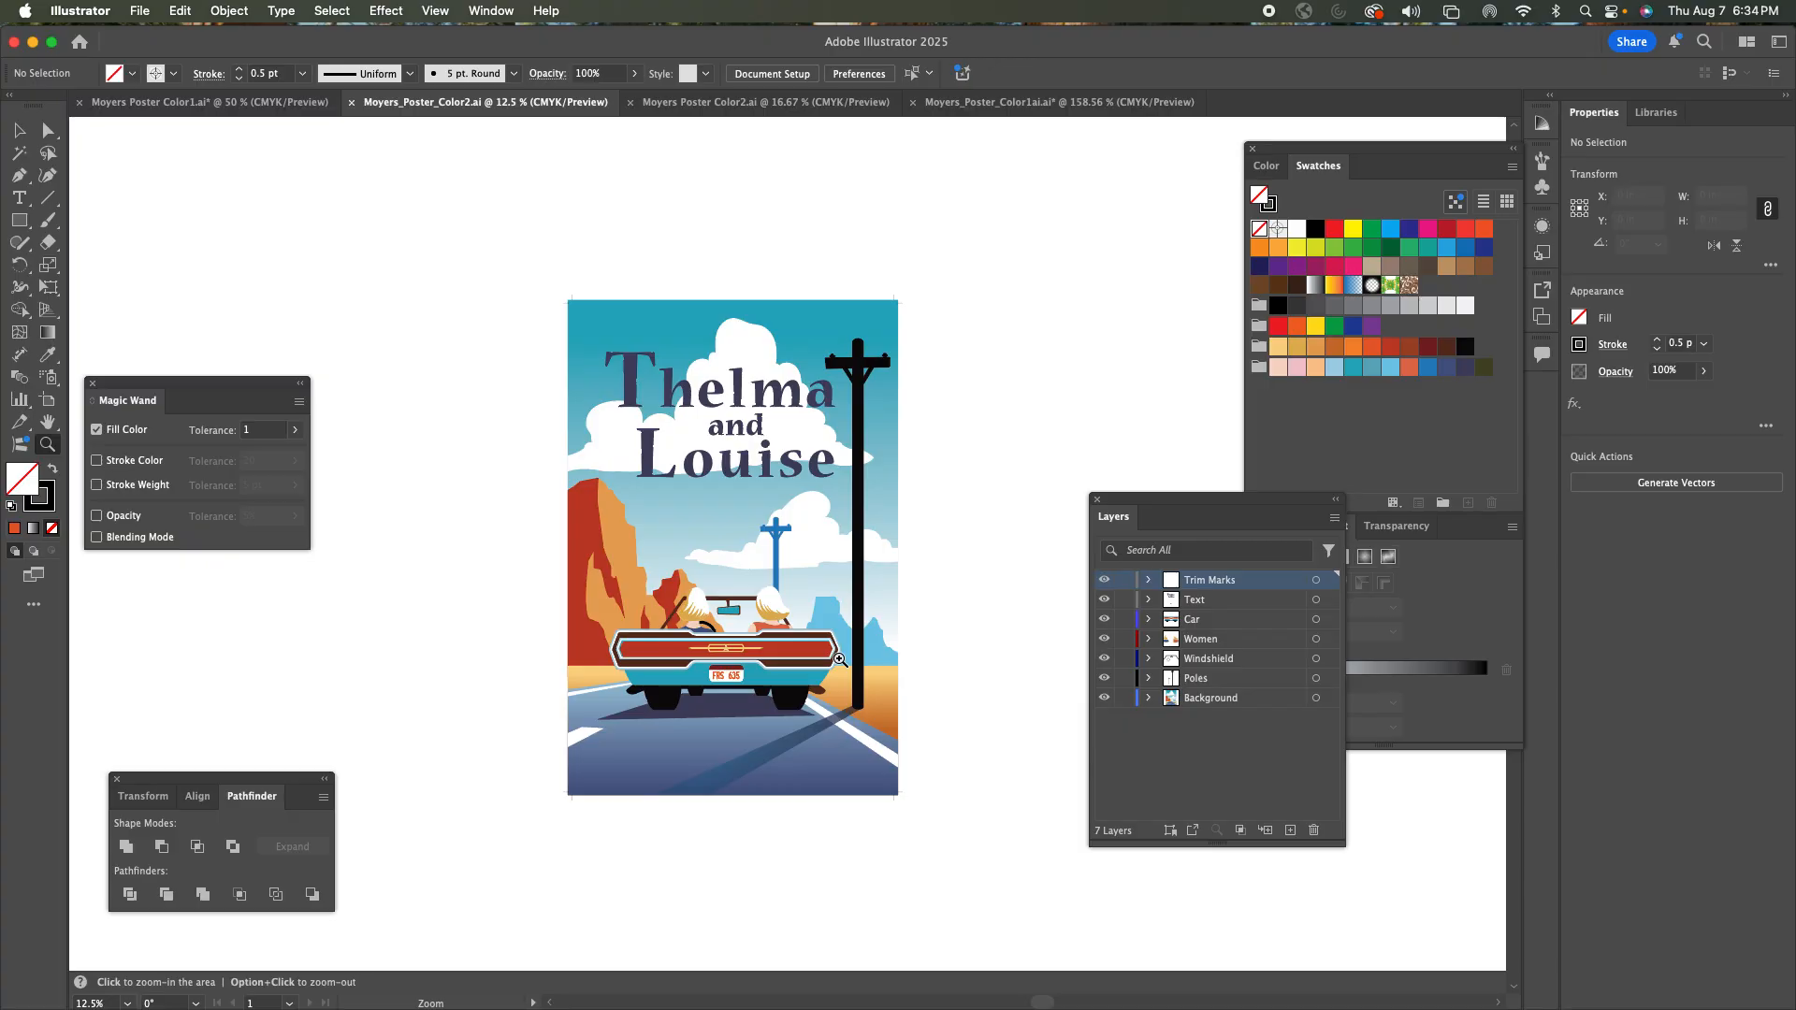
# Compare the open orange sunset poster and the earlier blue poster version, and return to the saved trim-marked poster.
pyautogui.click(173, 105)
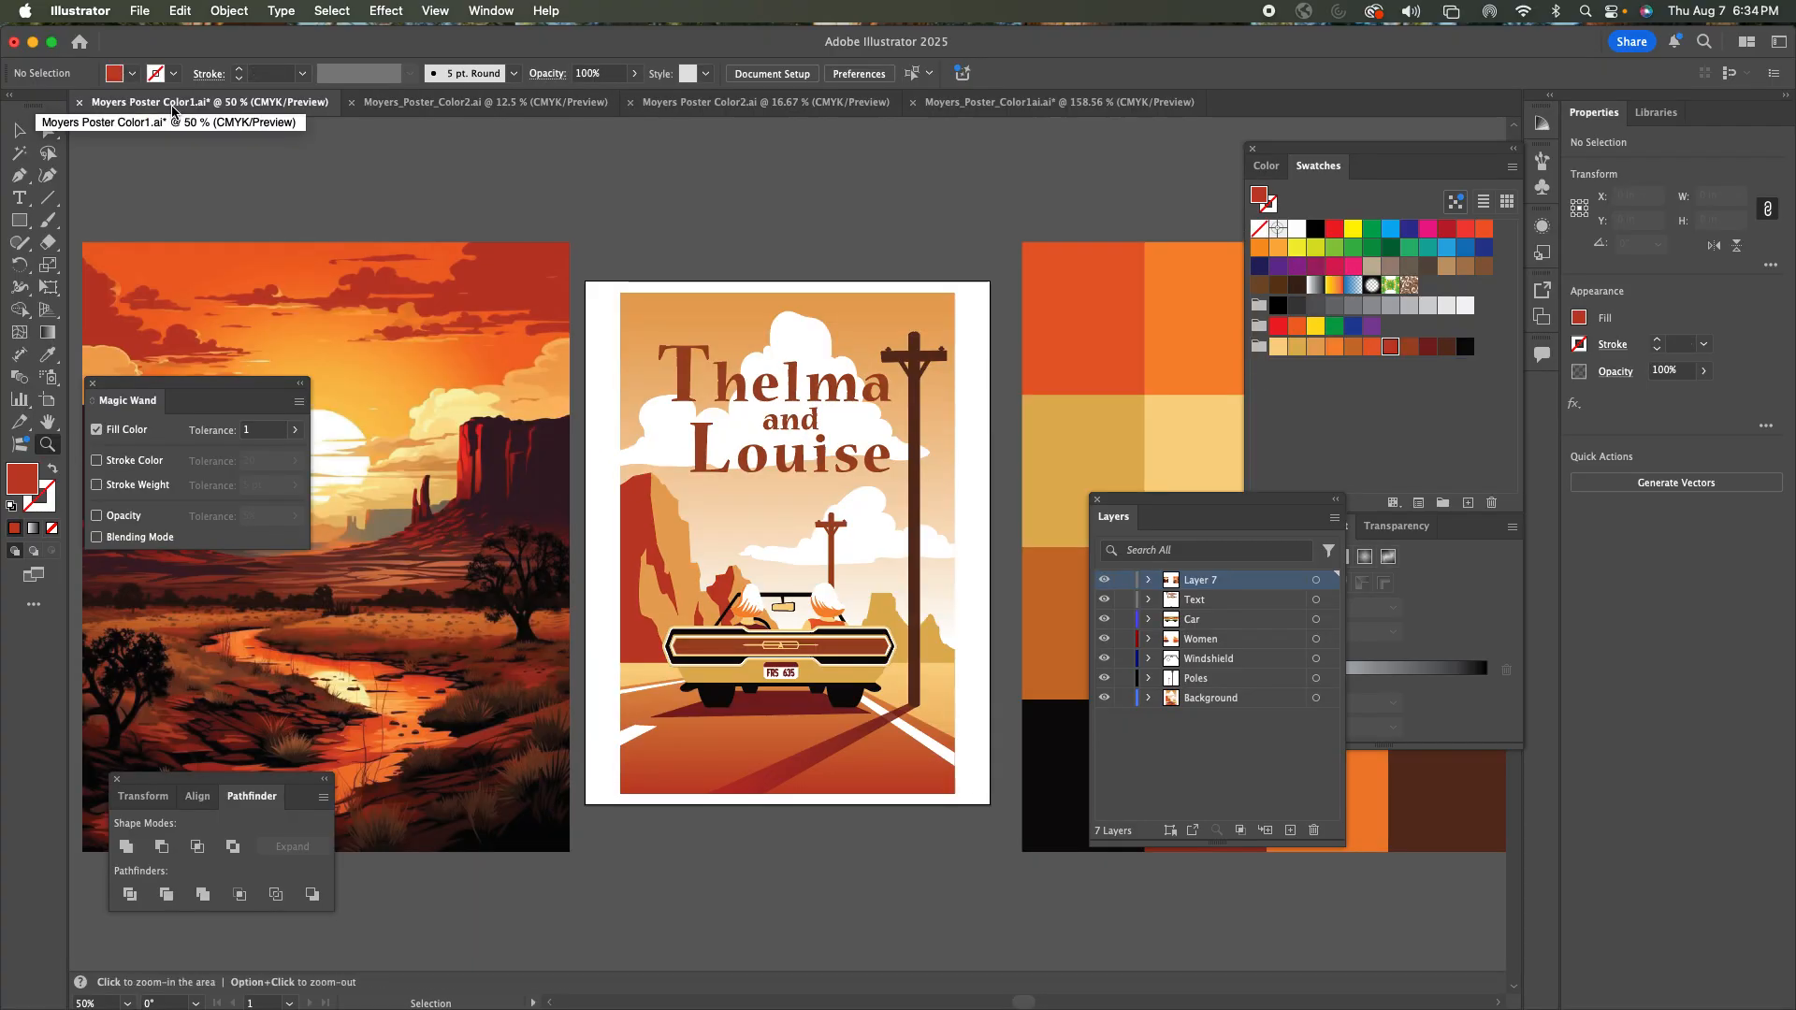
pyautogui.click(711, 103)
pyautogui.click(455, 103)
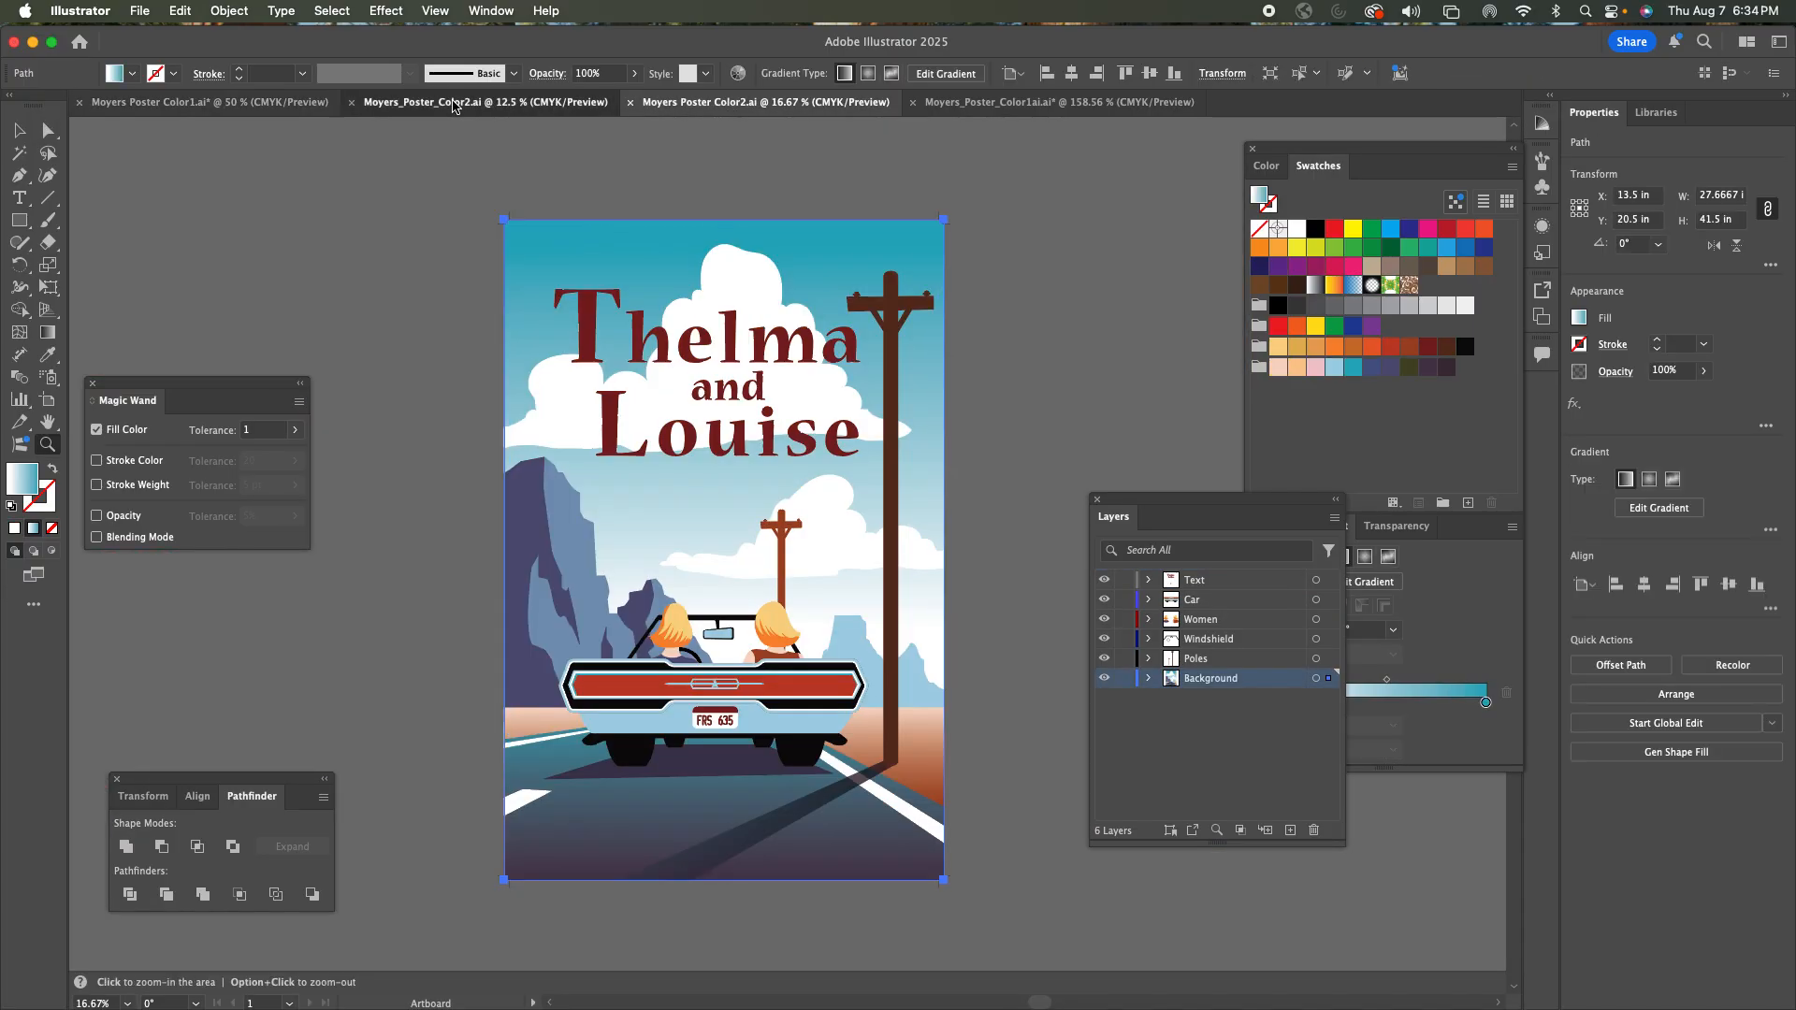